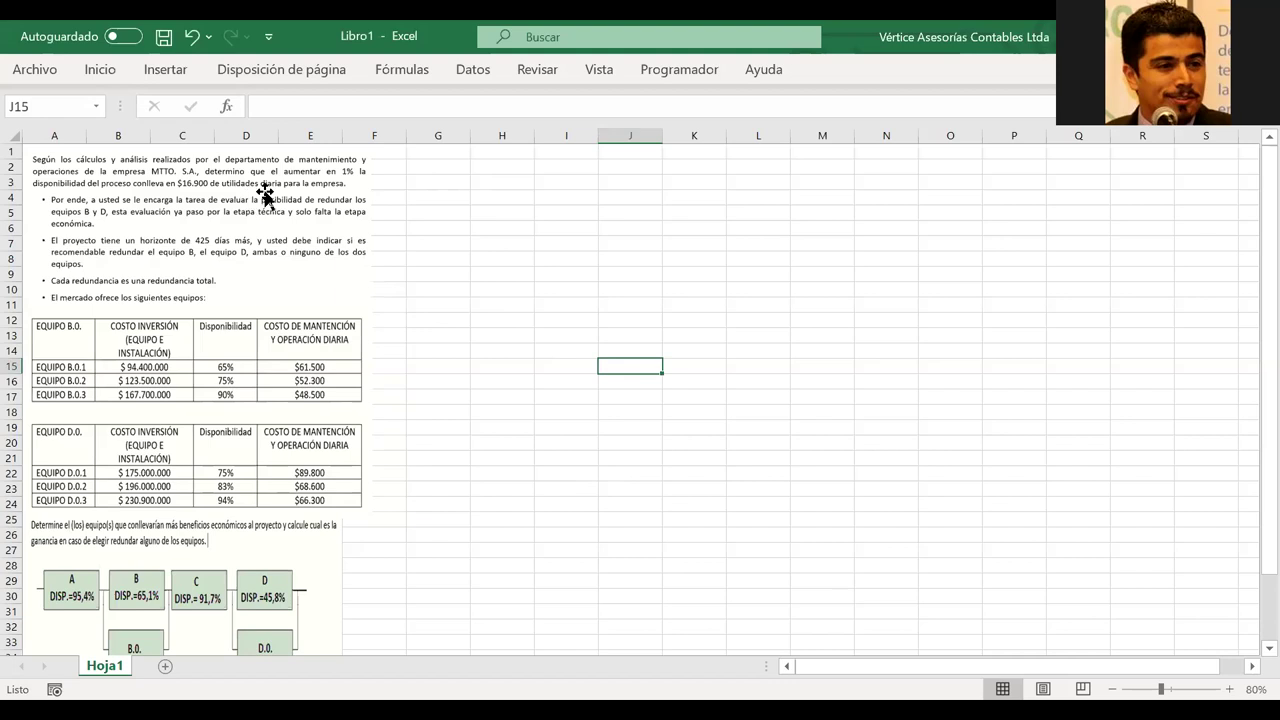
Enter the heading "Disponibilidad" in G2 and the label "A=" in G3
{"action": "left_click_drag", "start_coordinate": [440, 166], "coordinate": [575, 320]}
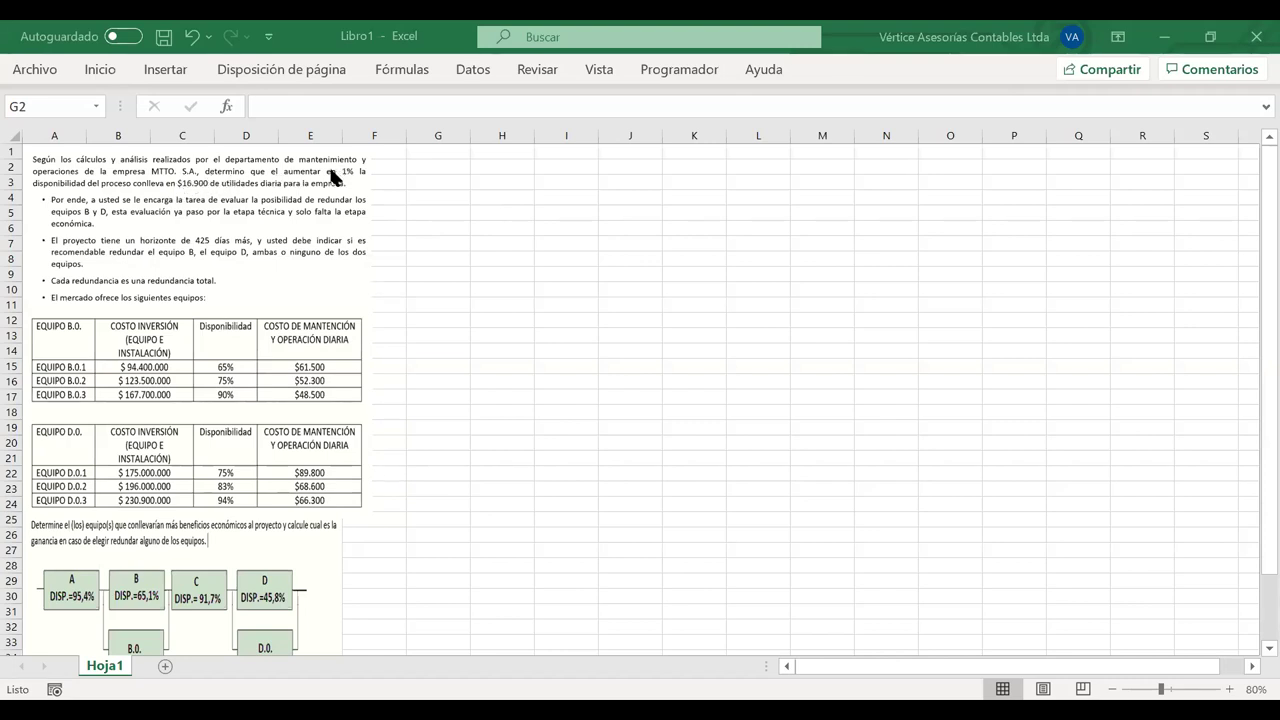
{"action": "left_click", "coordinate": [452, 164]}
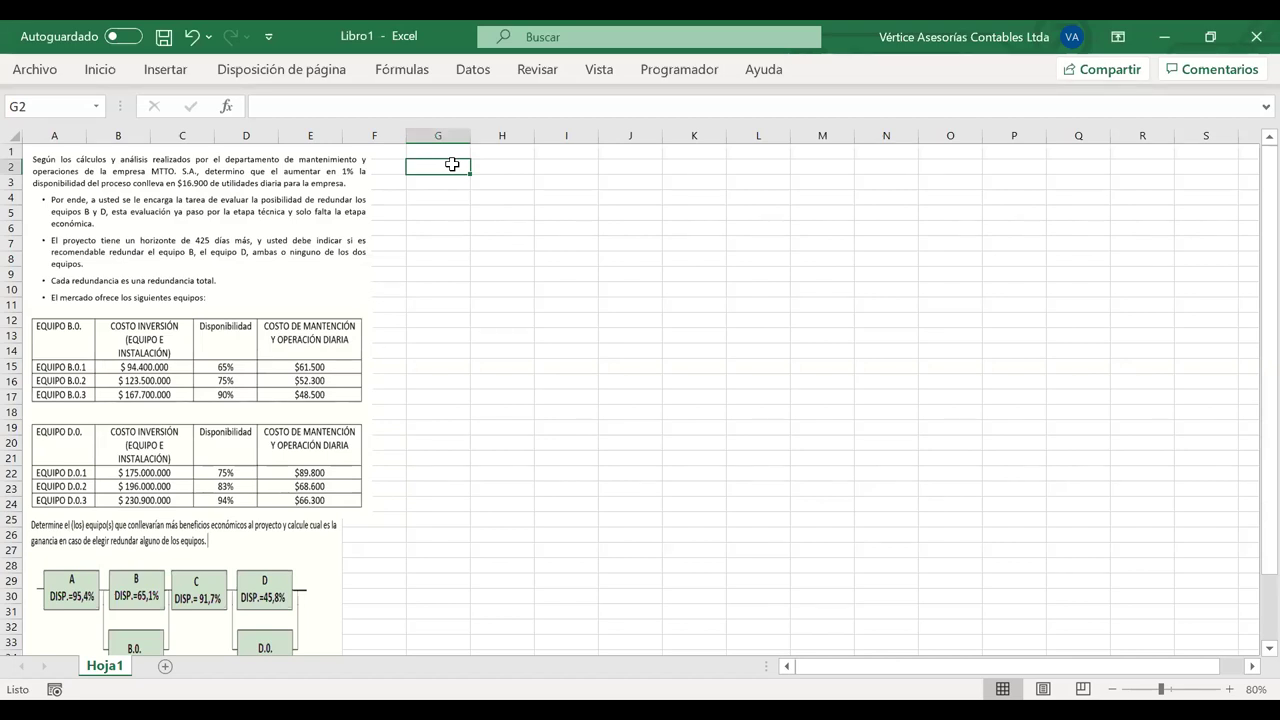
{"action": "type", "text": "Dia"}
{"action": "key", "text": "BackSpace"}
{"action": "type", "text": "sponibilidad"}
{"action": "key", "text": "Return"}
{"action": "key", "text": "Return"}
{"action": "key", "text": "Up"}
{"action": "type", "text": "A="}
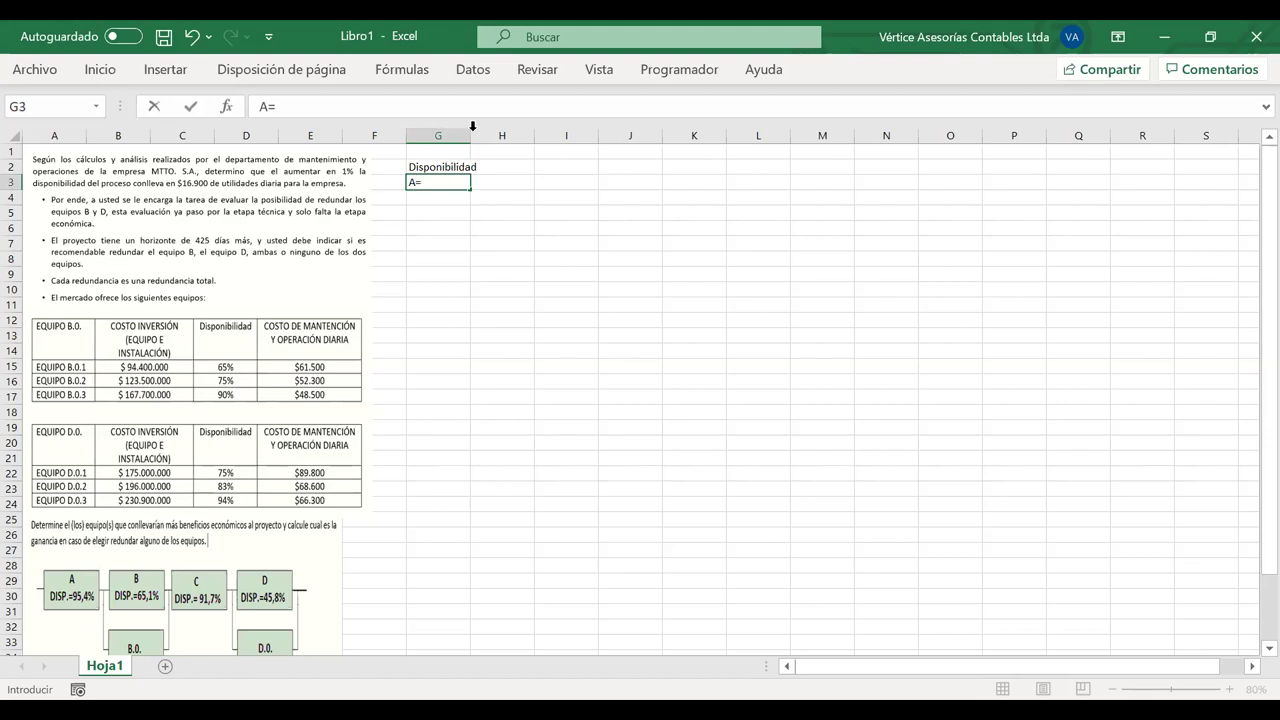
Widen column G to fit the "Disponibilidad" heading and centre the "A=" label in G3
{"action": "left_click", "coordinate": [474, 136]}
{"action": "left_click_drag", "start_coordinate": [470, 136], "coordinate": [477, 136]}
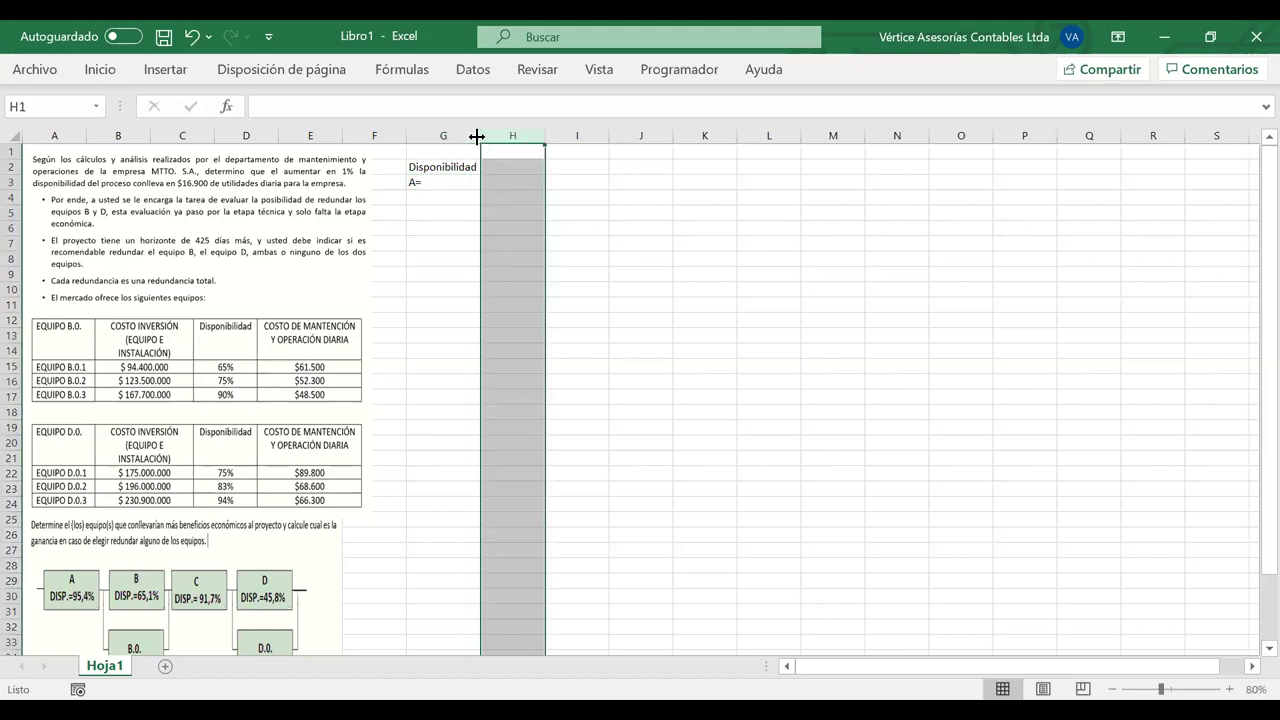
{"action": "left_click", "coordinate": [424, 183]}
{"action": "left_click", "coordinate": [117, 74]}
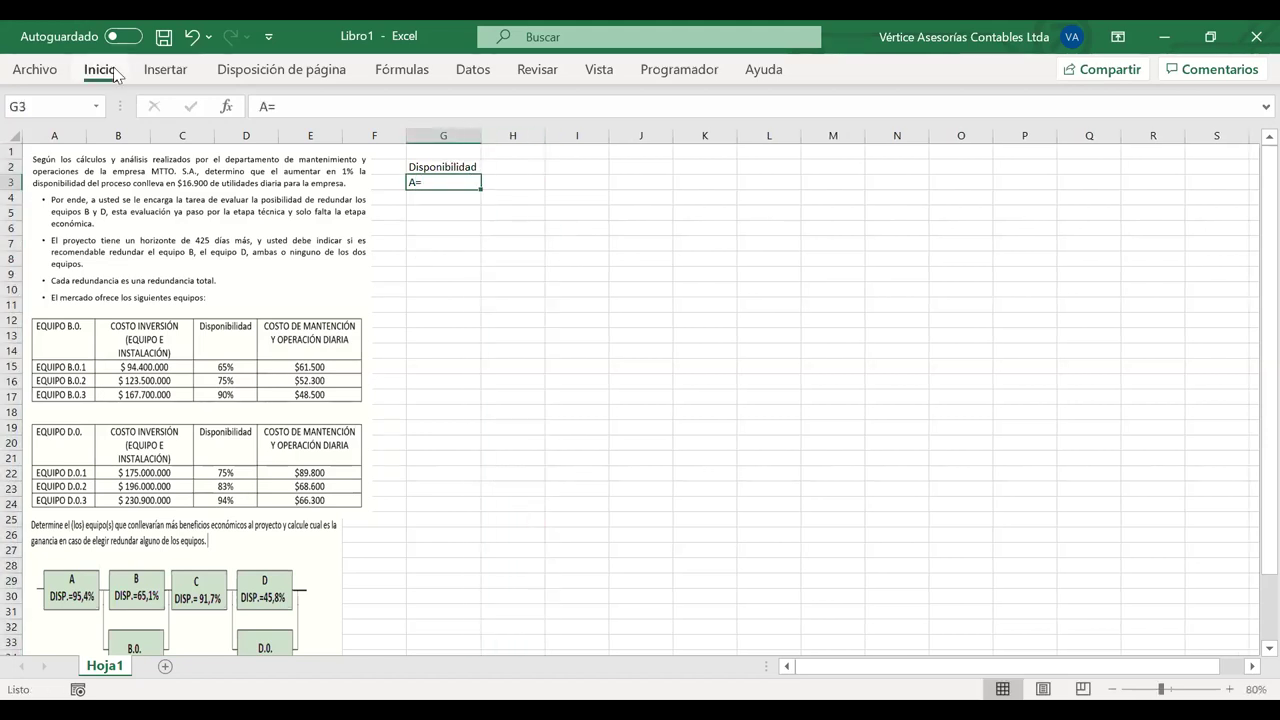
{"action": "key", "text": "ctrl+F1"}
Enter 1% in H3 and the arrow "-->" as plain text in I3
{"action": "left_click", "coordinate": [512, 274]}
{"action": "type", "text": "1"}
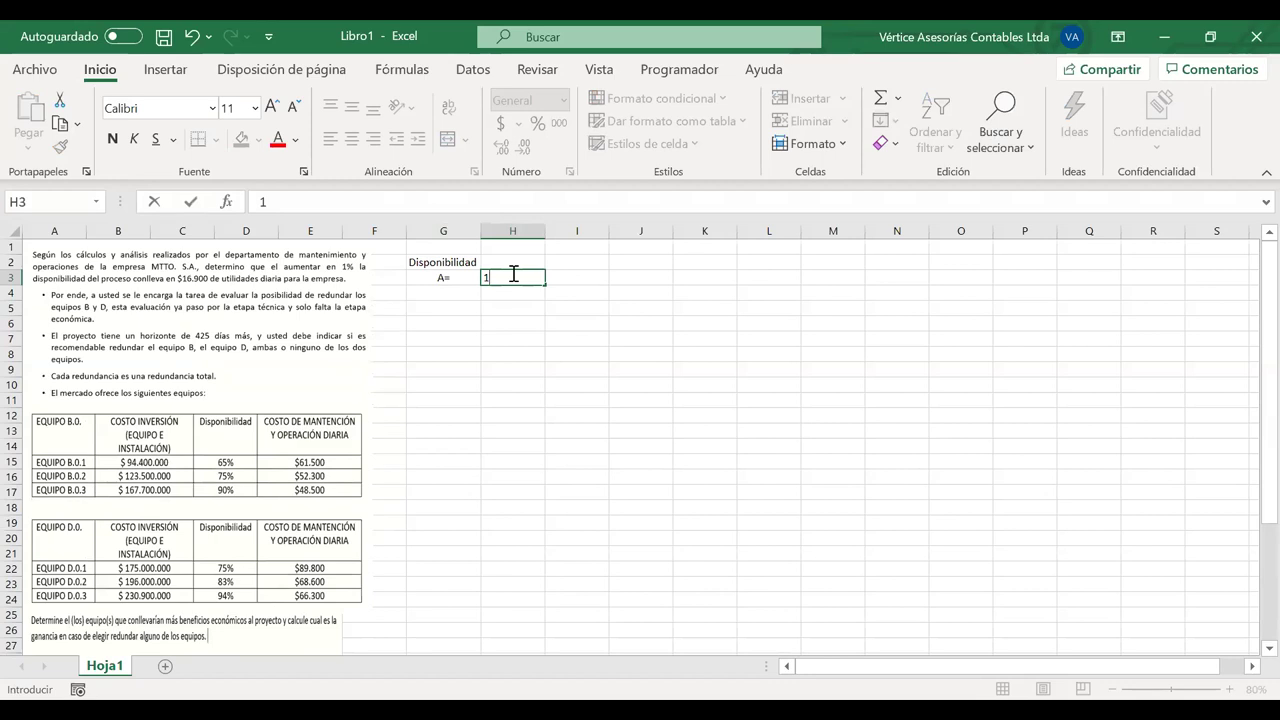
{"action": "type", "text": "%"}
{"action": "key", "text": "Tab"}
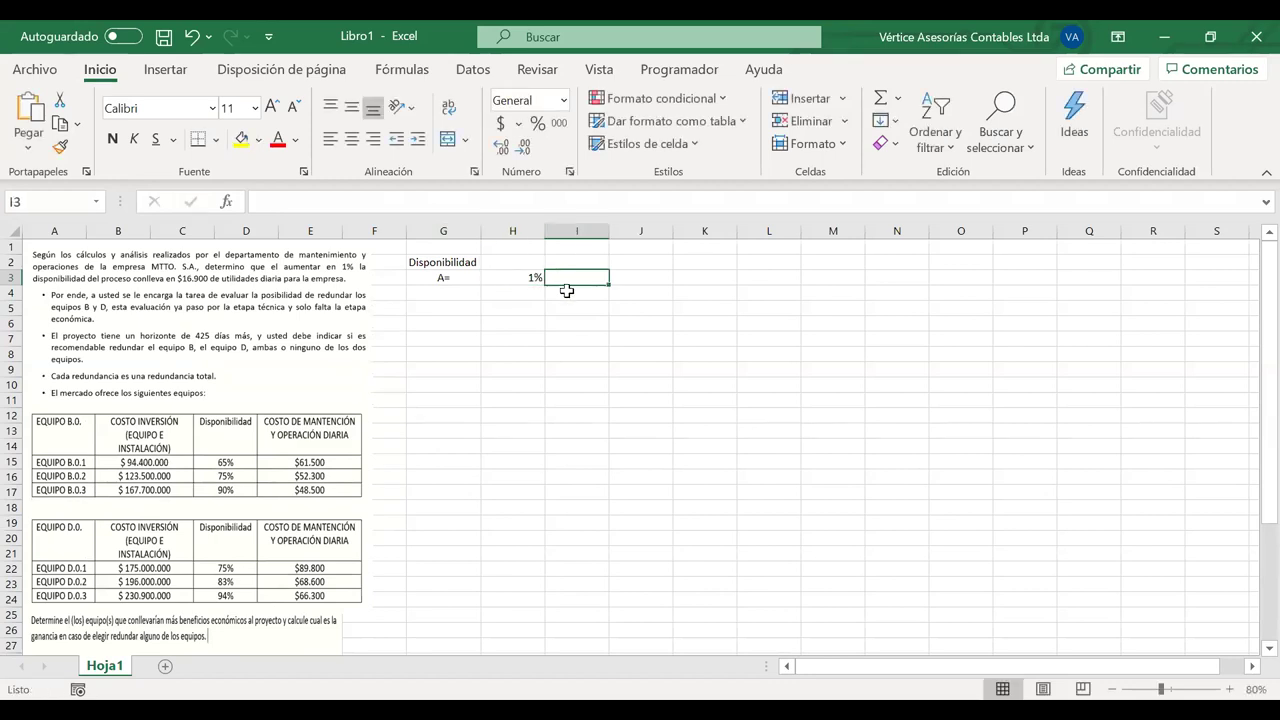
{"action": "type", "text": "-->"}
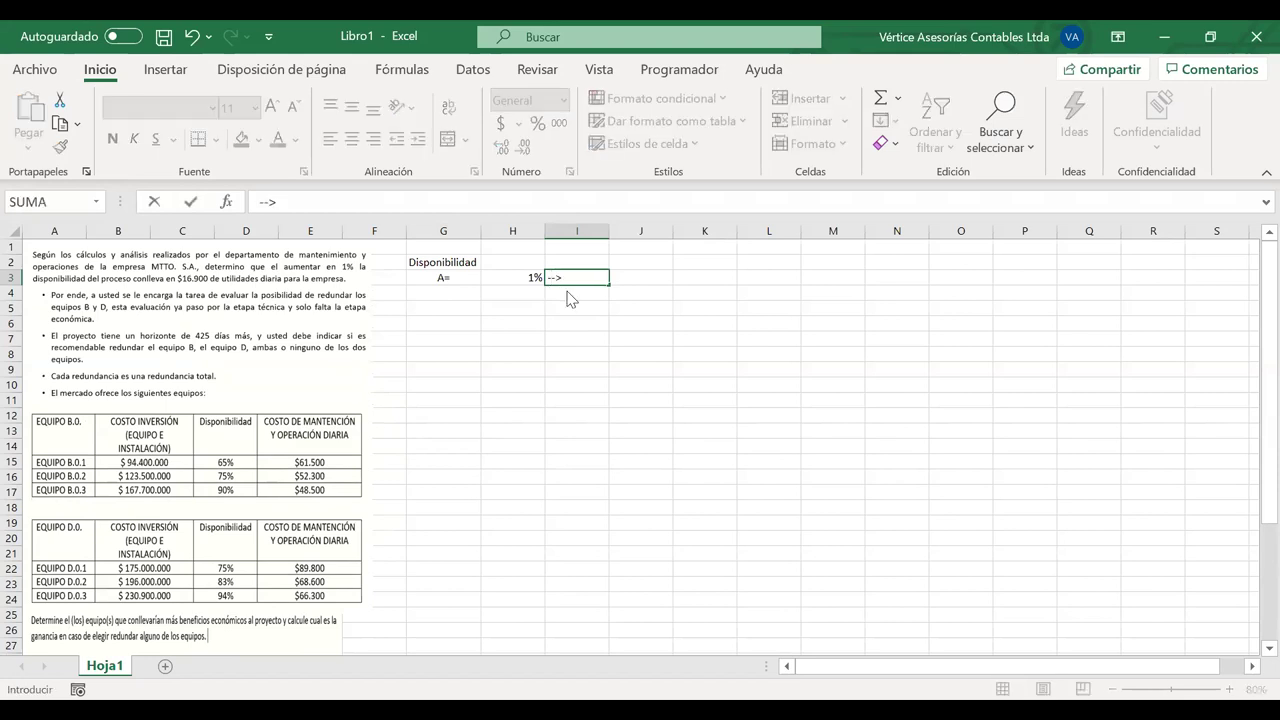
{"action": "key", "text": "Return"}
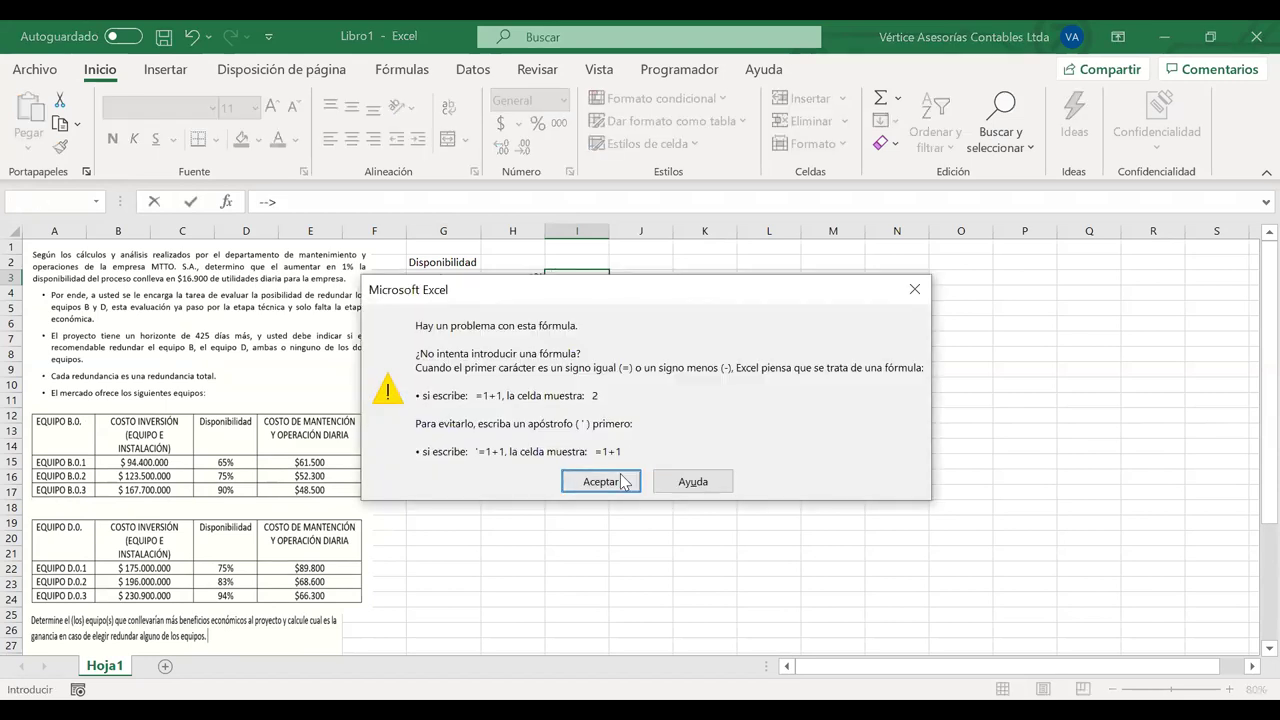
{"action": "key", "text": "Return"}
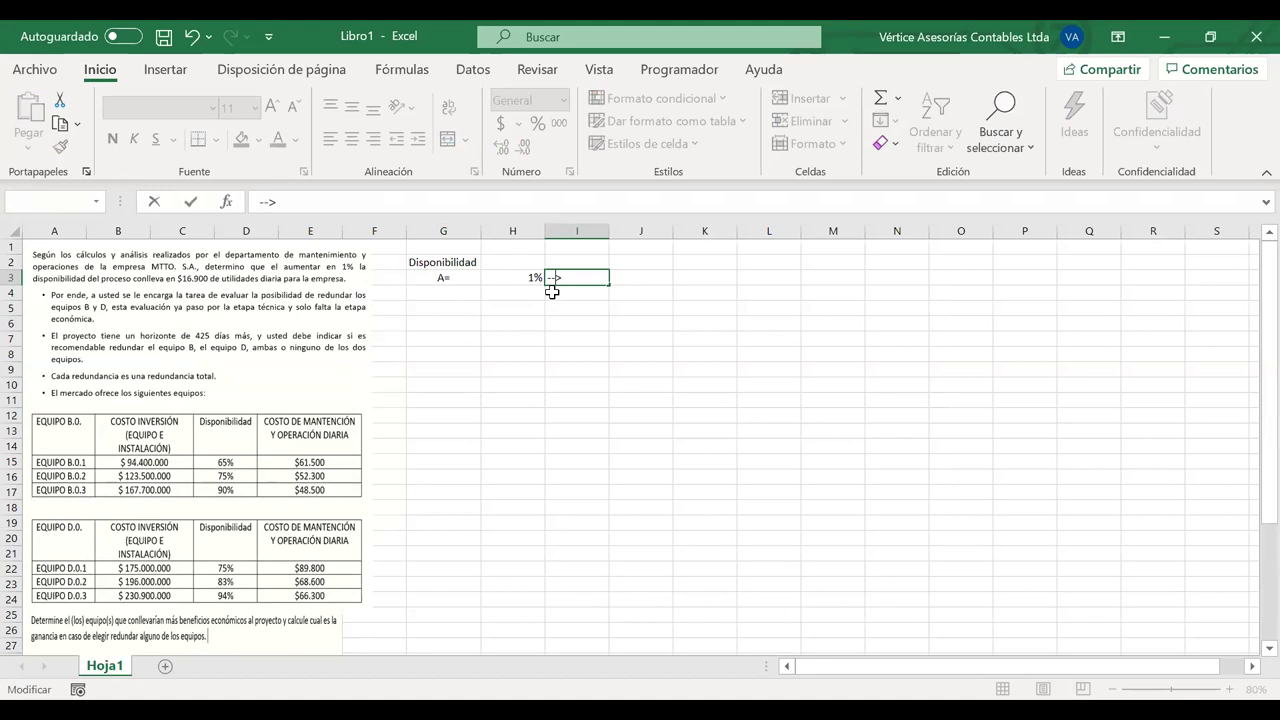
{"action": "left_click", "coordinate": [552, 292]}
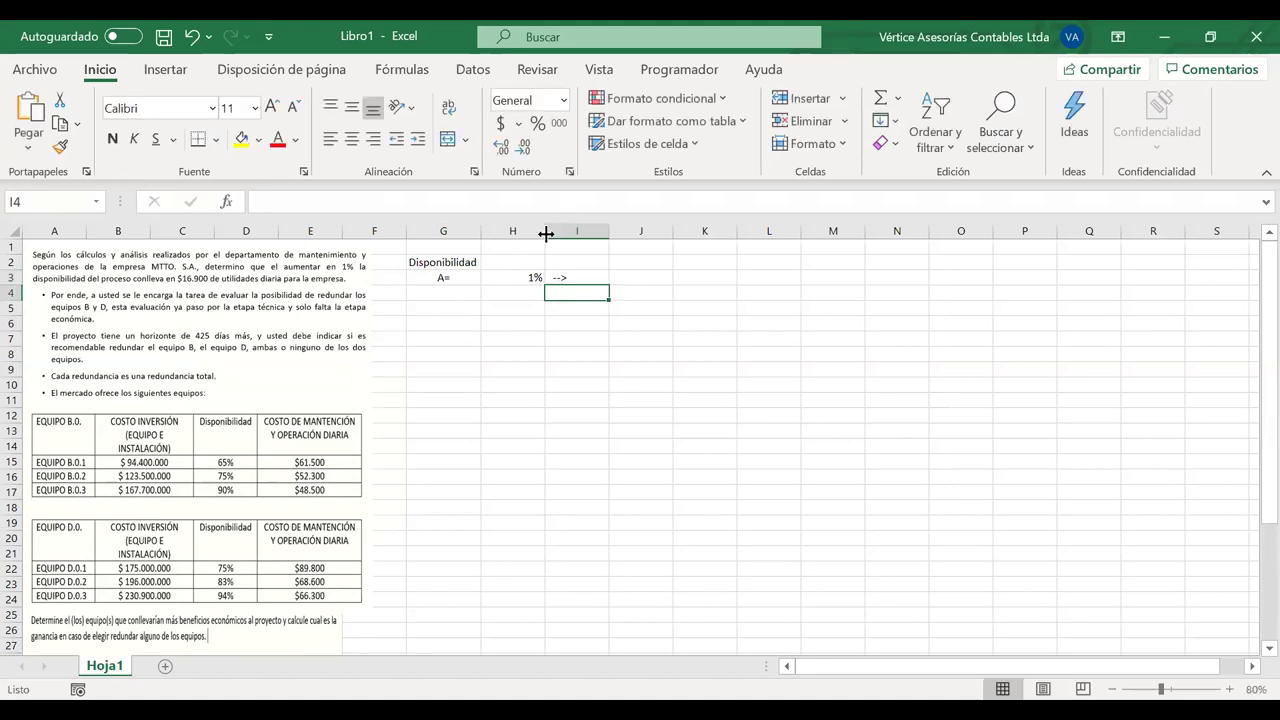
Narrow column H and merge and centre the "Disponibilidad" heading across G2:I2
{"action": "left_click_drag", "start_coordinate": [546, 234], "coordinate": [519, 234]}
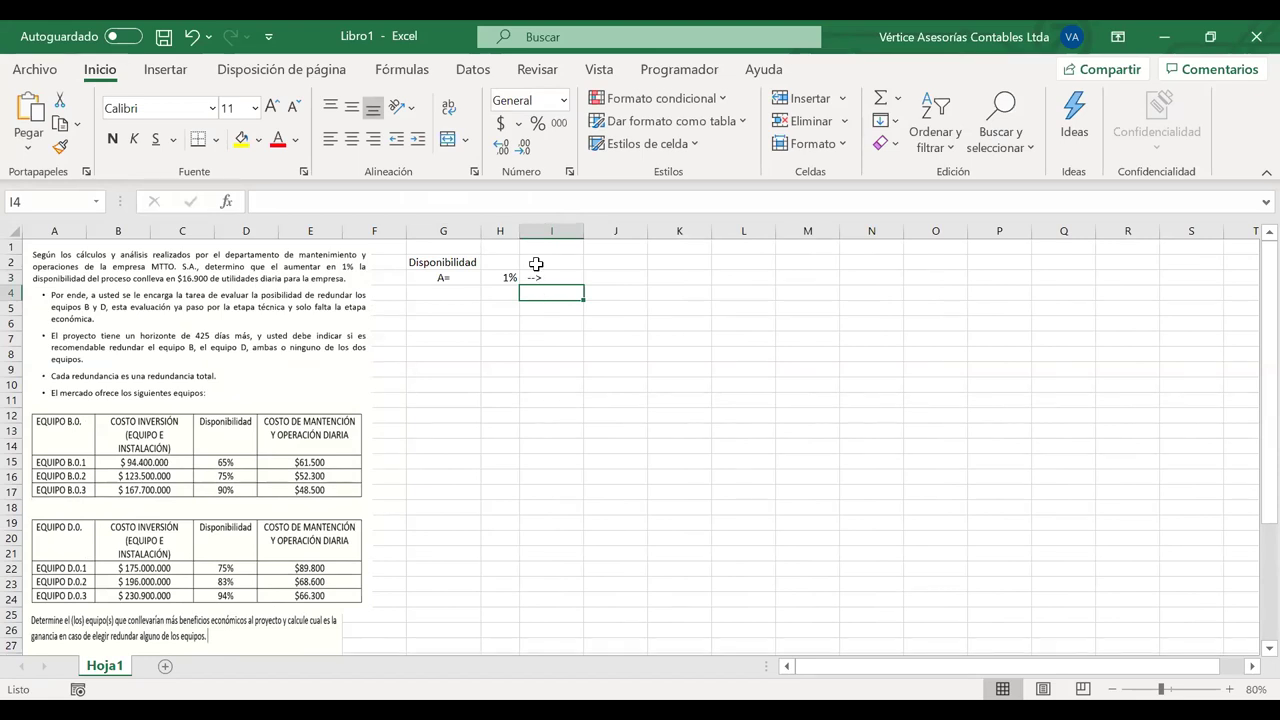
{"action": "left_click_drag", "start_coordinate": [534, 262], "coordinate": [445, 262]}
{"action": "left_click", "coordinate": [452, 142]}
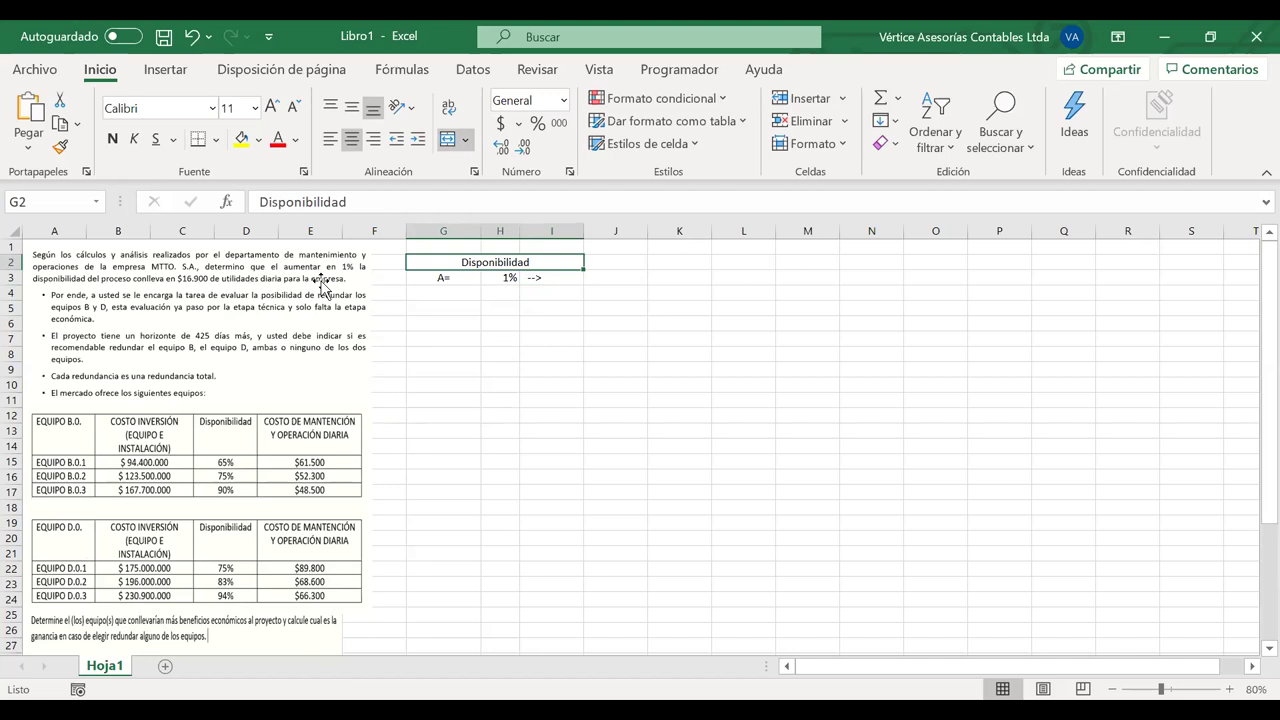
Enter 16900 in J3 and format it as an accounting amount in $ without decimals
{"action": "left_click", "coordinate": [598, 277]}
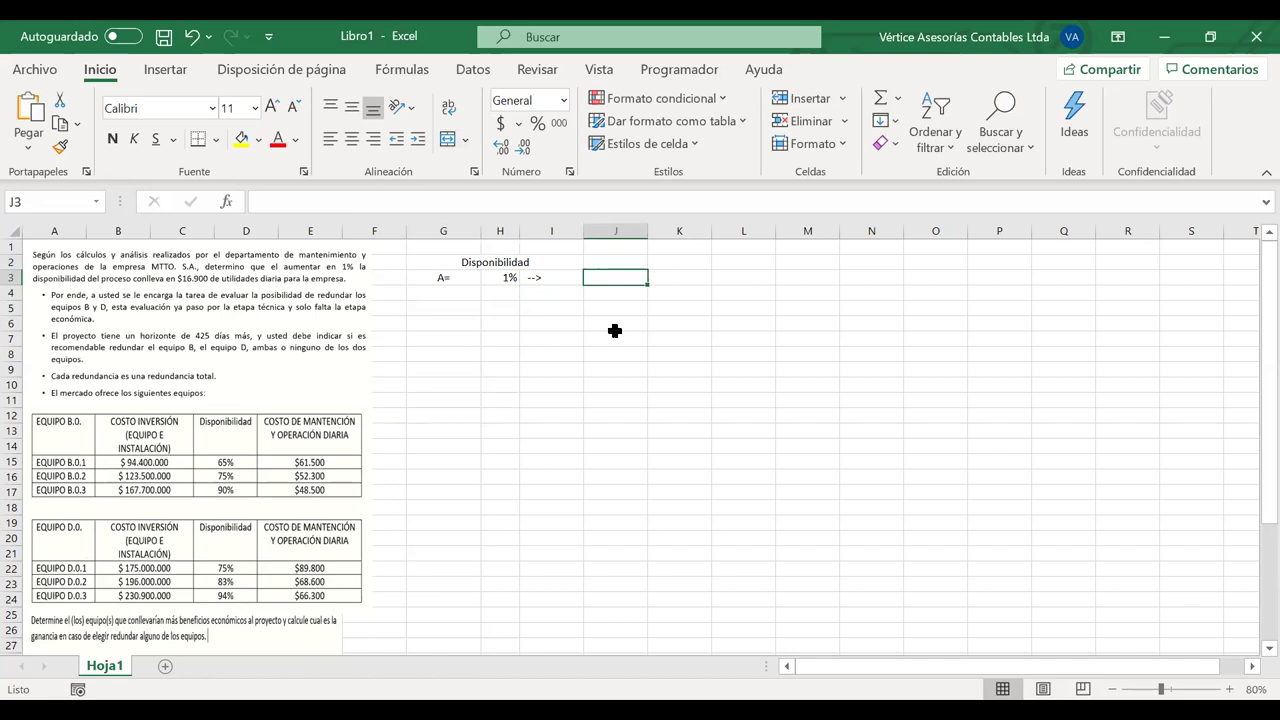
{"action": "type", "text": "16900"}
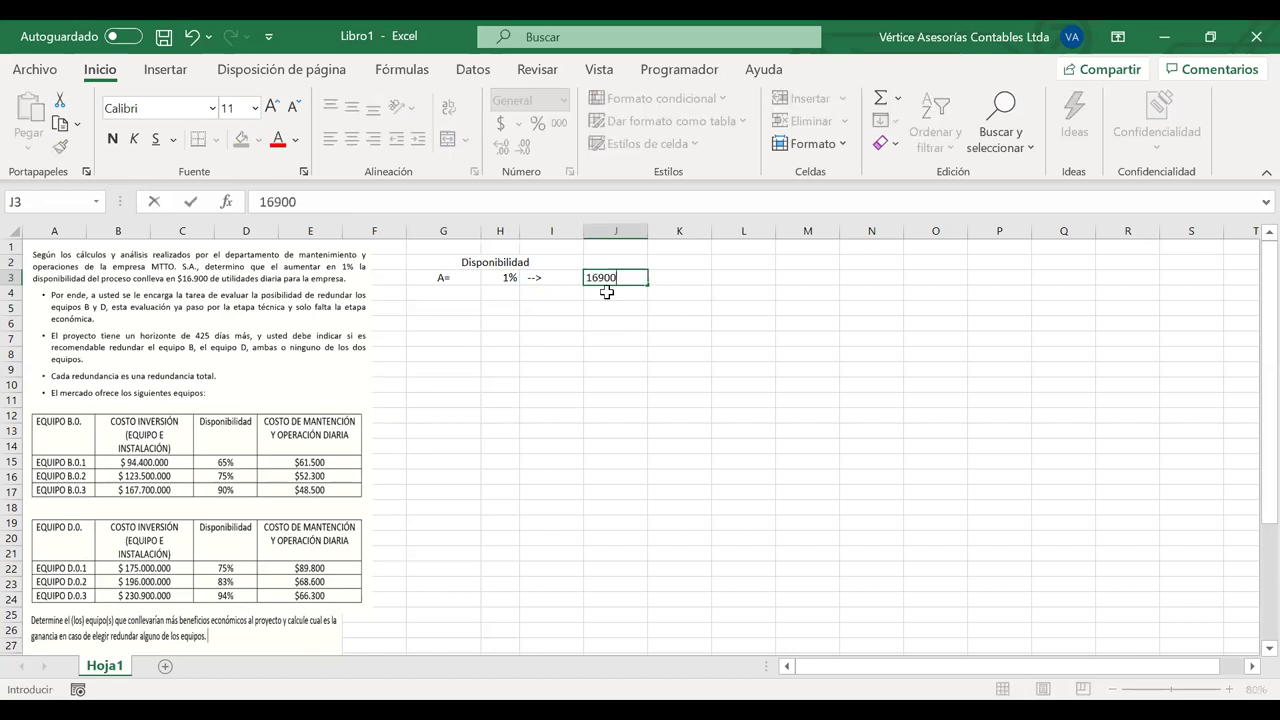
{"action": "left_click", "coordinate": [606, 290]}
{"action": "left_click", "coordinate": [603, 277]}
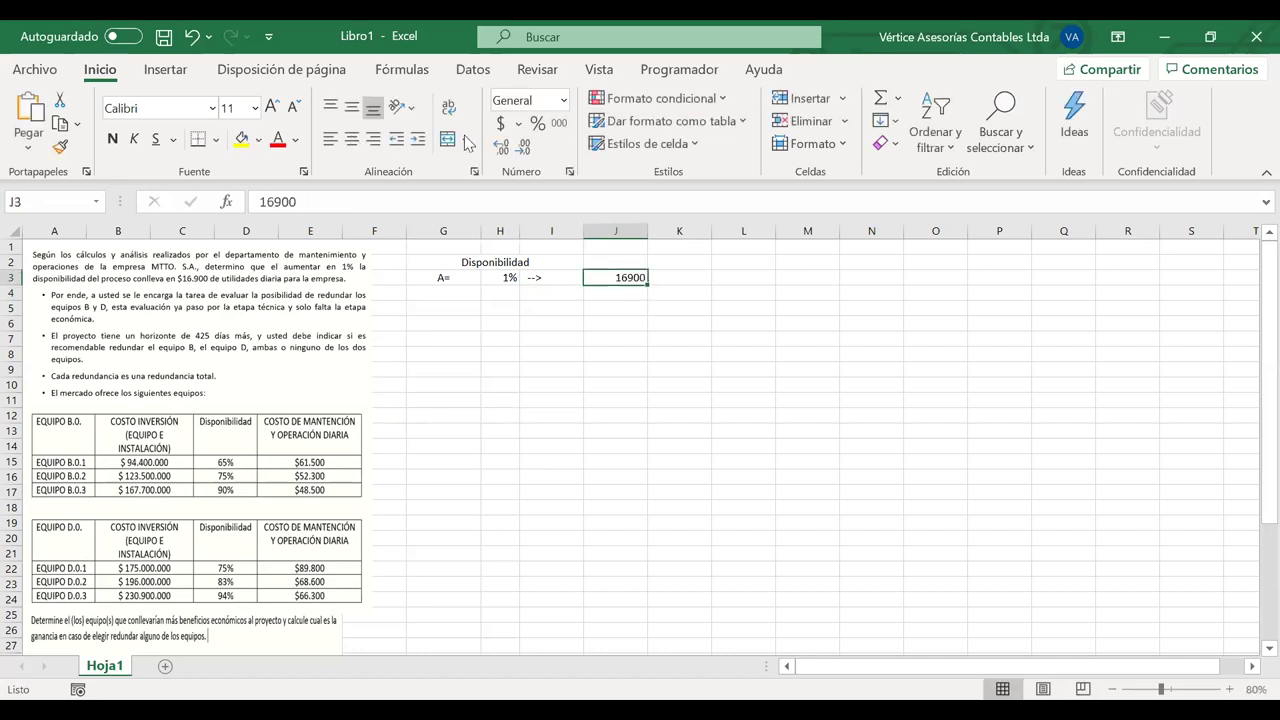
{"action": "left_click", "coordinate": [500, 128]}
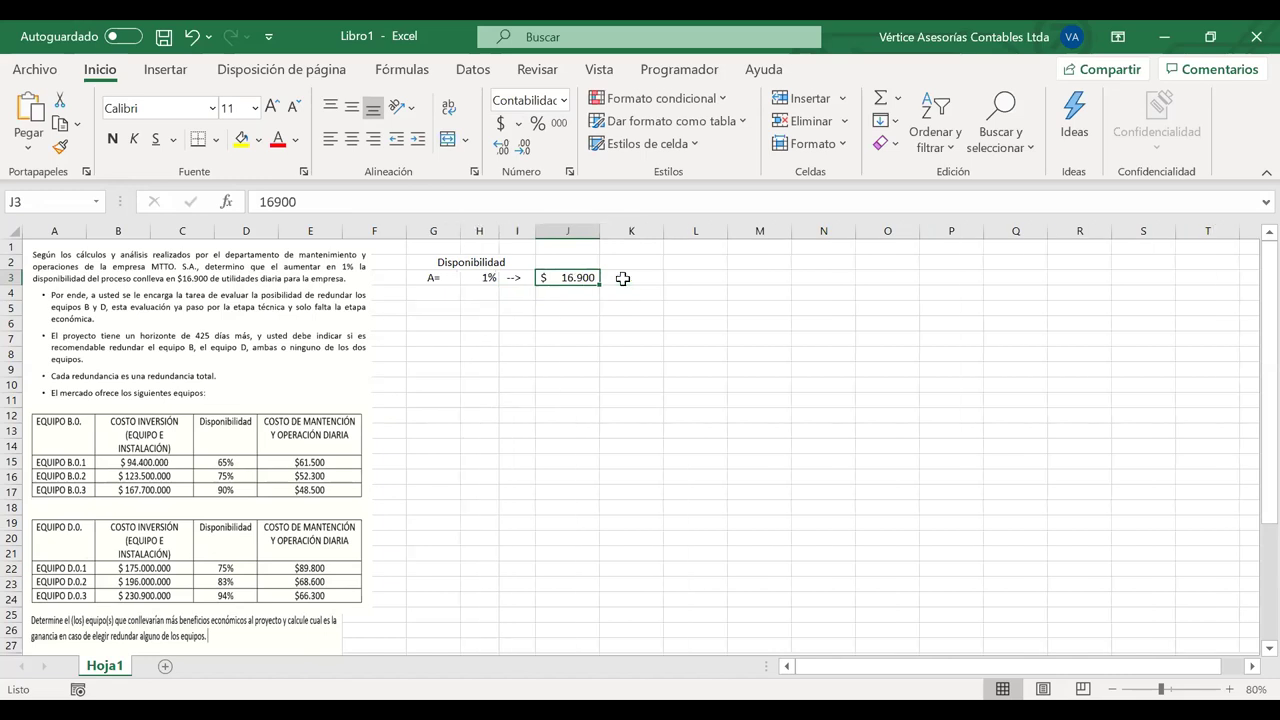
Enter the unit "día" in K3, beside the daily profit amount
{"action": "left_click", "coordinate": [622, 278]}
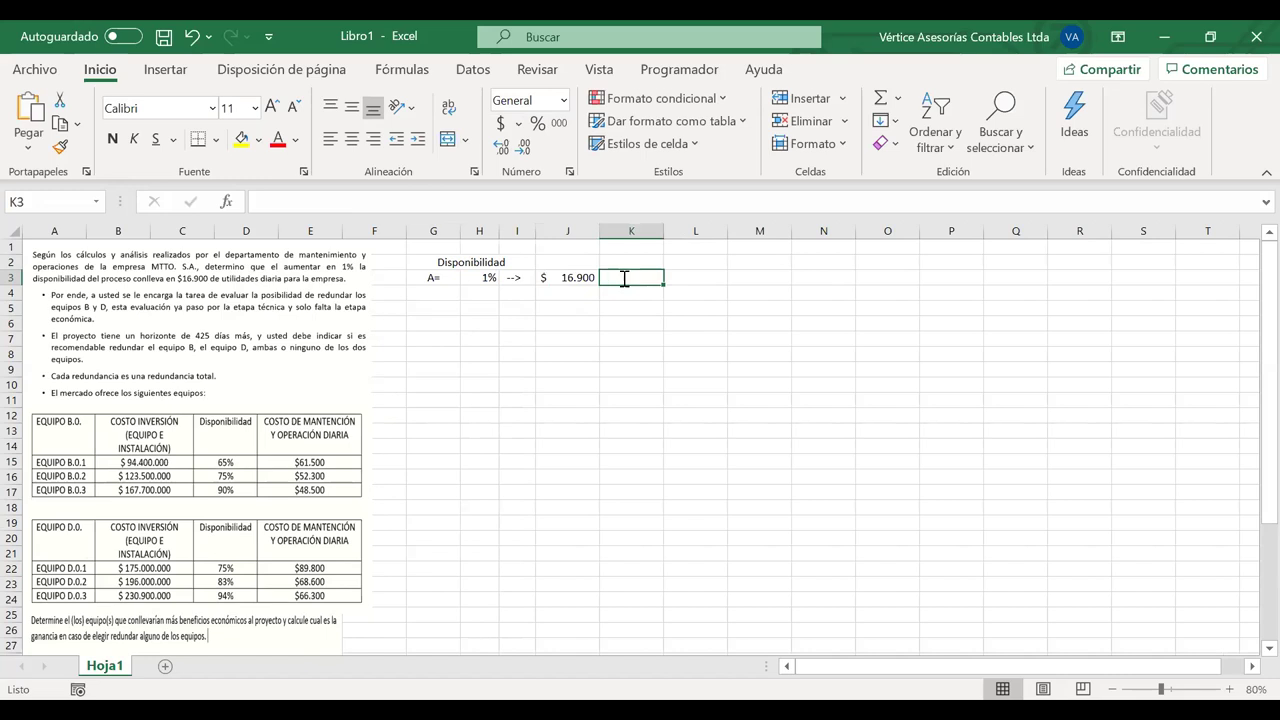
{"action": "type", "text": "díarios"}
{"action": "key", "text": "BackSpace"}
{"action": "key", "text": "BackSpace"}
{"action": "key", "text": "BackSpace"}
{"action": "key", "text": "BackSpace"}
{"action": "key", "text": "Return"}
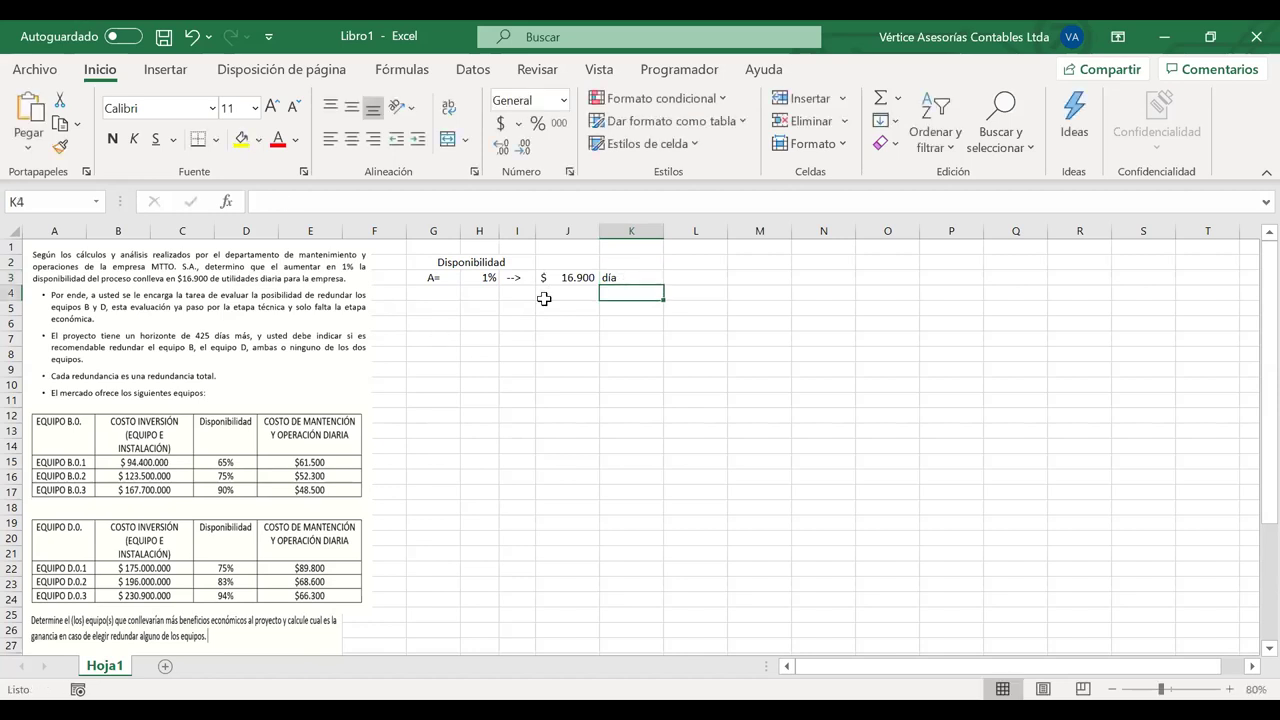
{"action": "key", "text": "Left"}
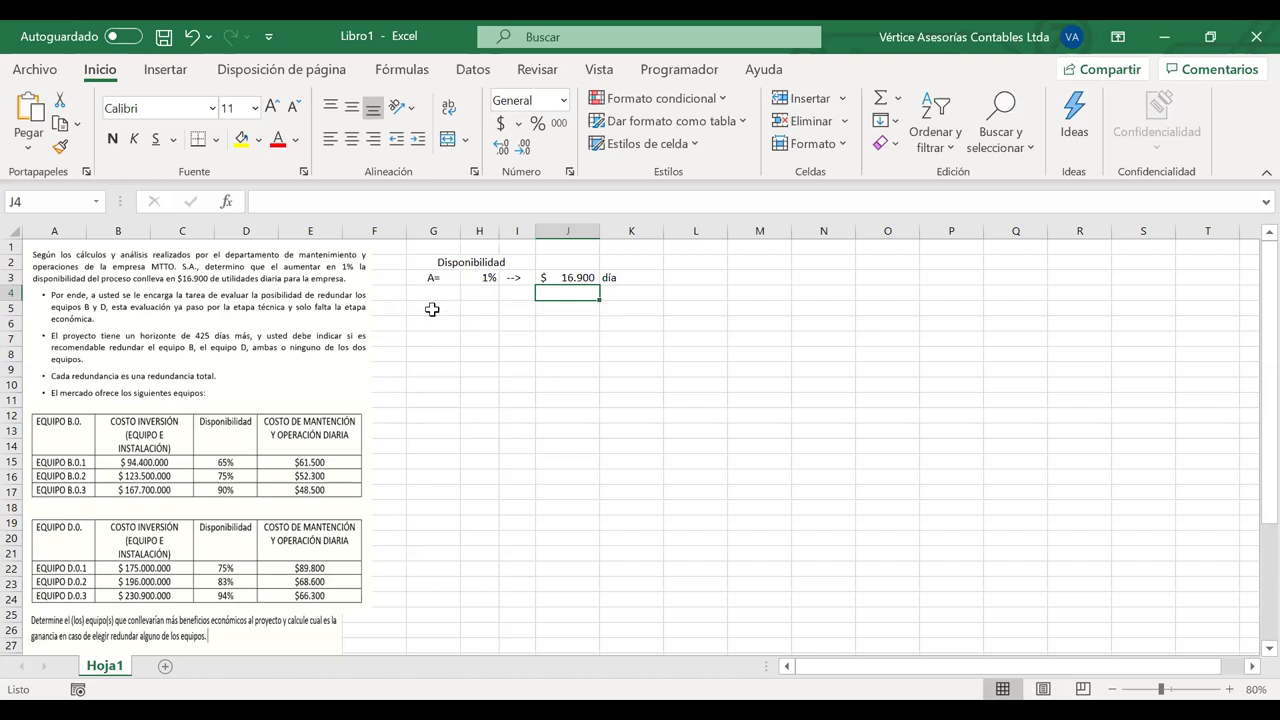
Enter the label "Redundar B y D Proyecto" in G5
{"action": "left_click", "coordinate": [428, 307]}
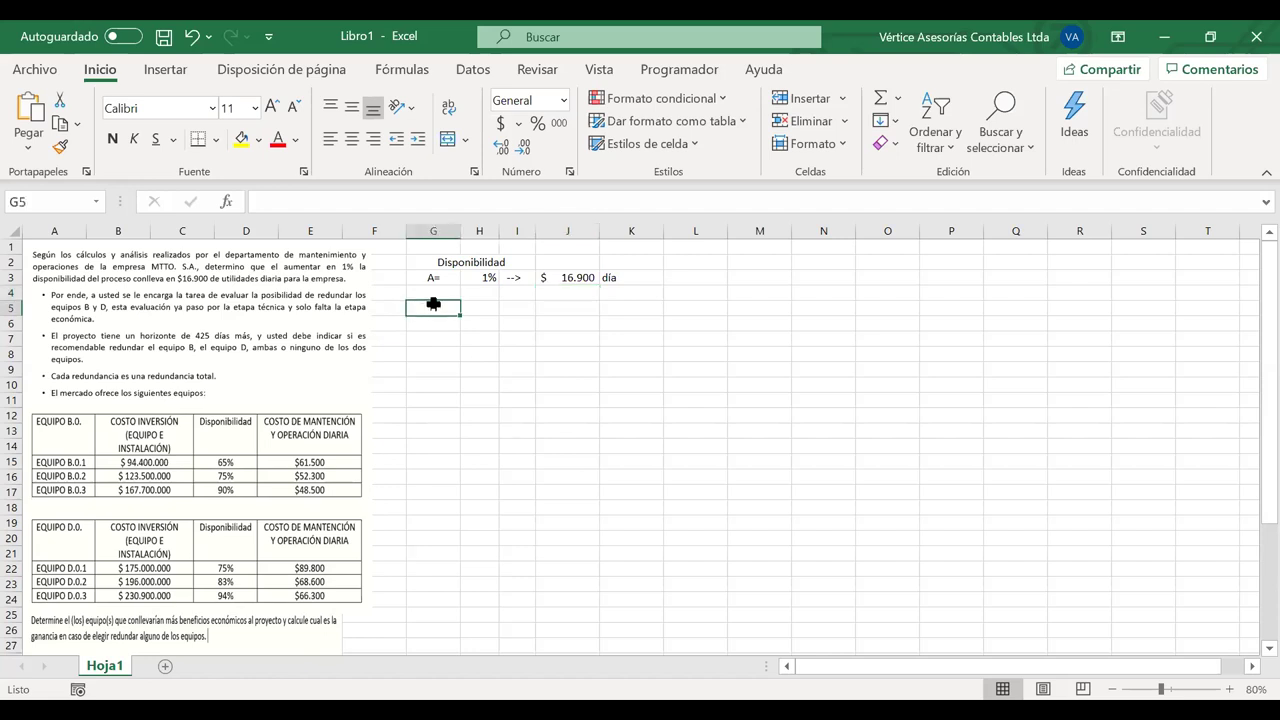
{"action": "type", "text": "R"}
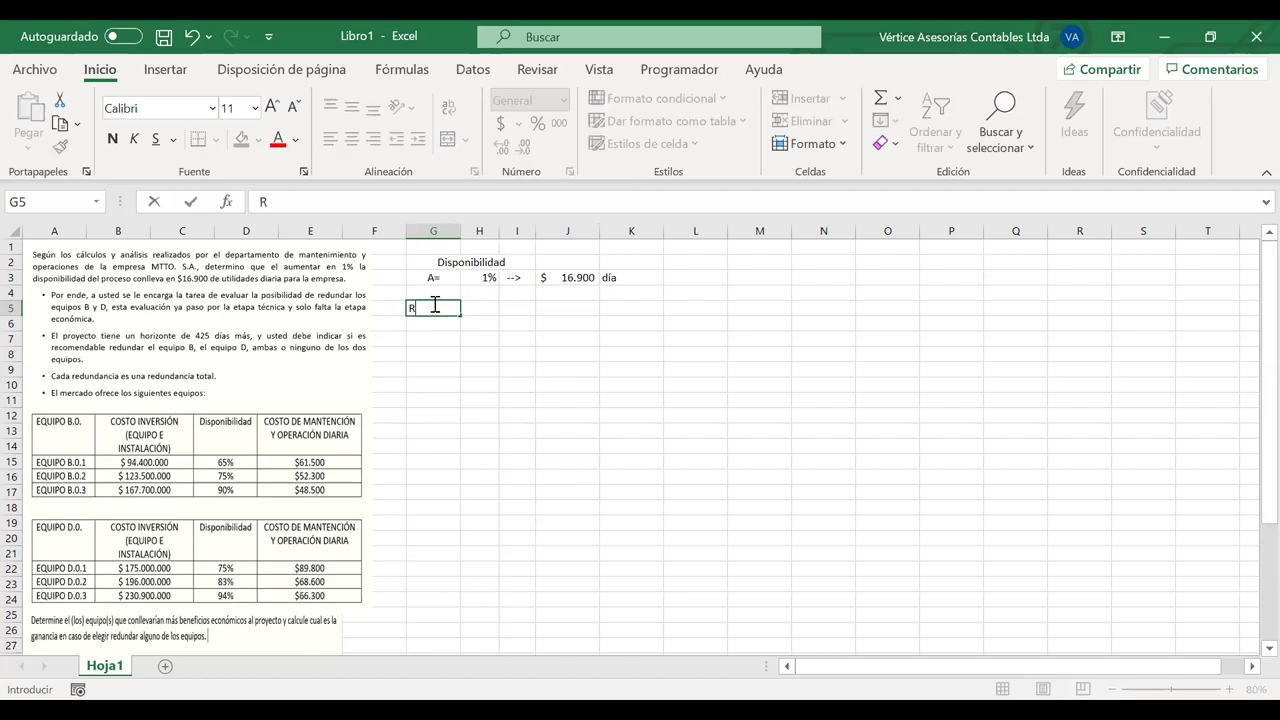
{"action": "type", "text": "dundar B y D"}
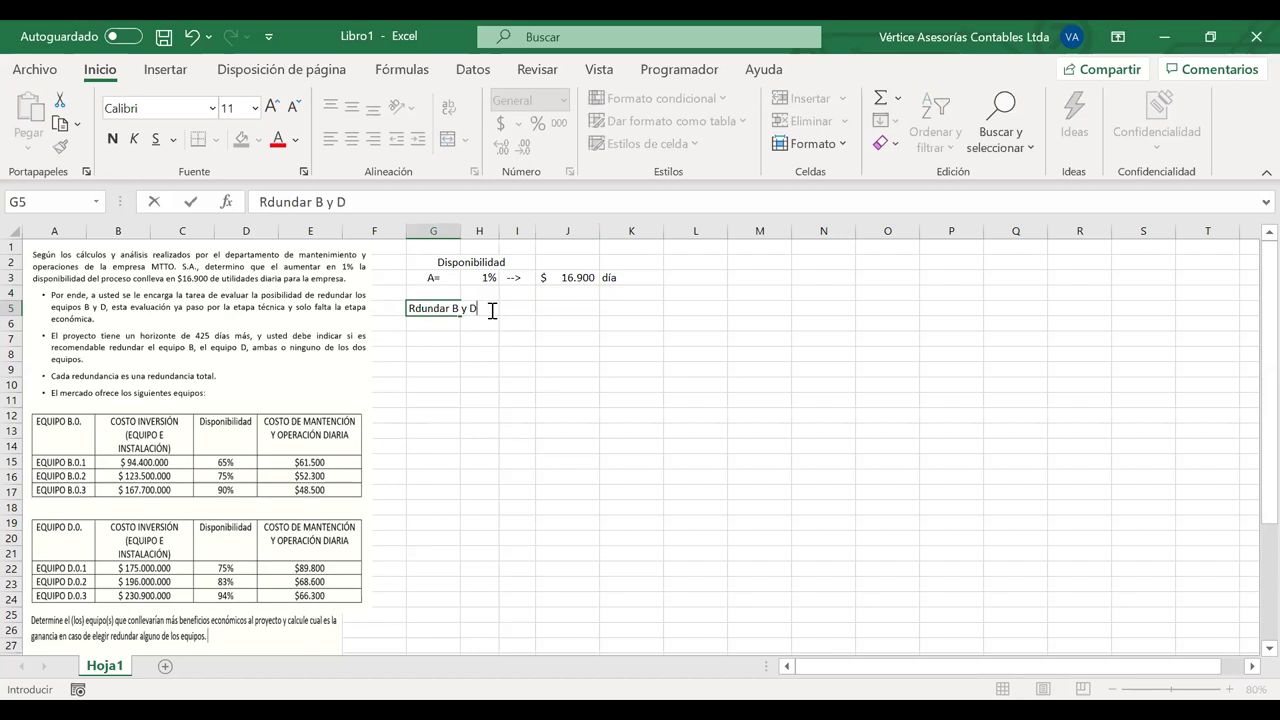
{"action": "type", "text": " Proyecto"}
{"action": "left_click_drag", "start_coordinate": [457, 310], "coordinate": [342, 306]}
{"action": "left_click", "coordinate": [370, 306]}
{"action": "left_click", "coordinate": [415, 308]}
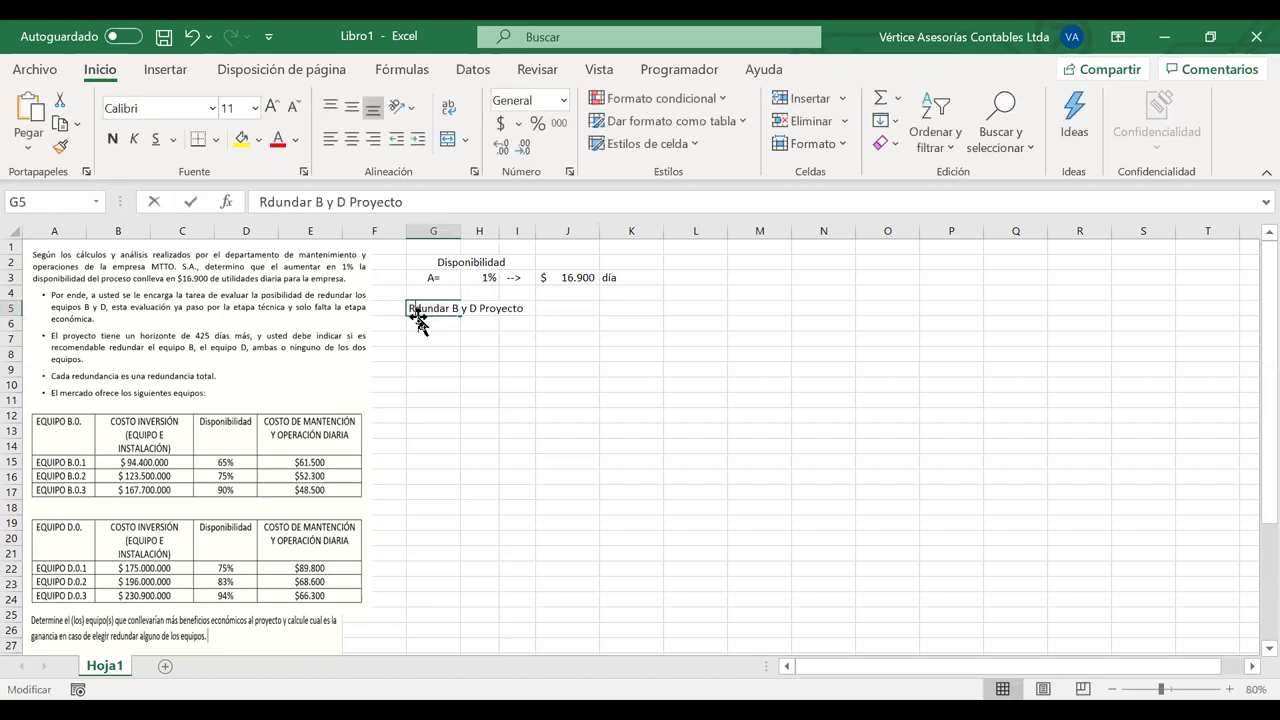
{"action": "double_click", "coordinate": [416, 309]}
{"action": "type", "text": "e"}
{"action": "key", "text": "BackSpace"}
{"action": "type", "text": "e"}
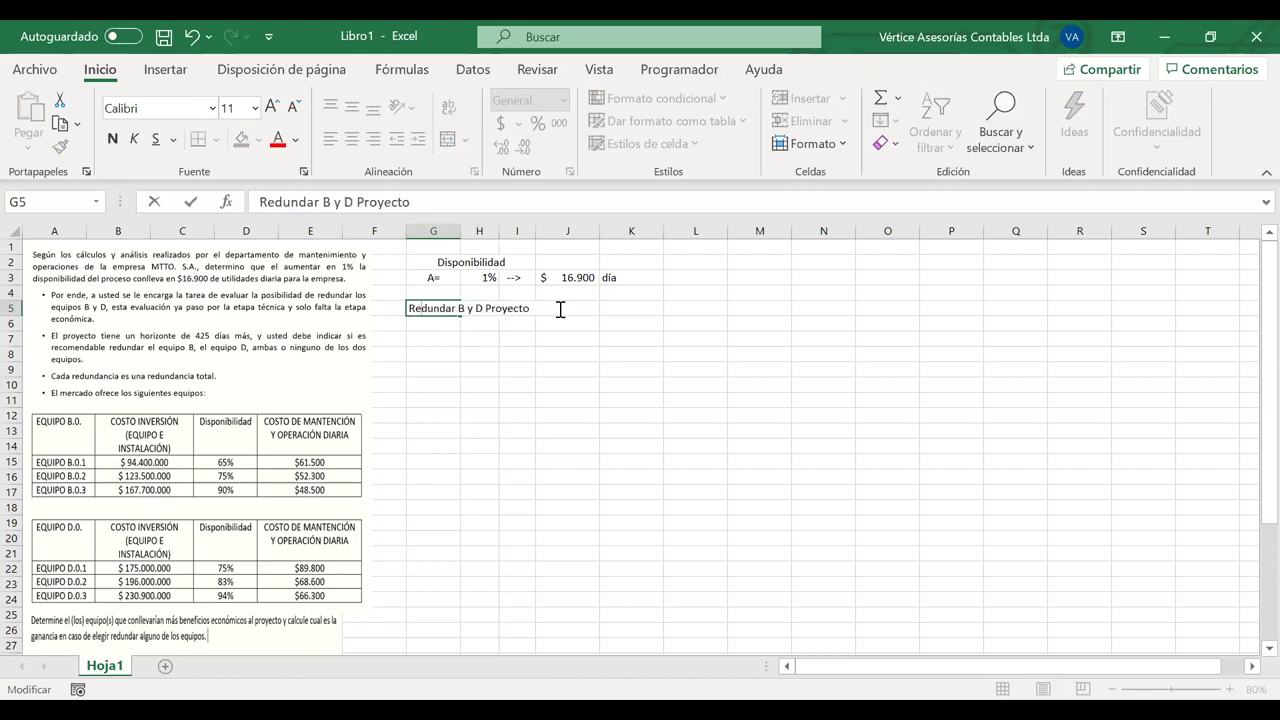
{"action": "left_click", "coordinate": [546, 339]}
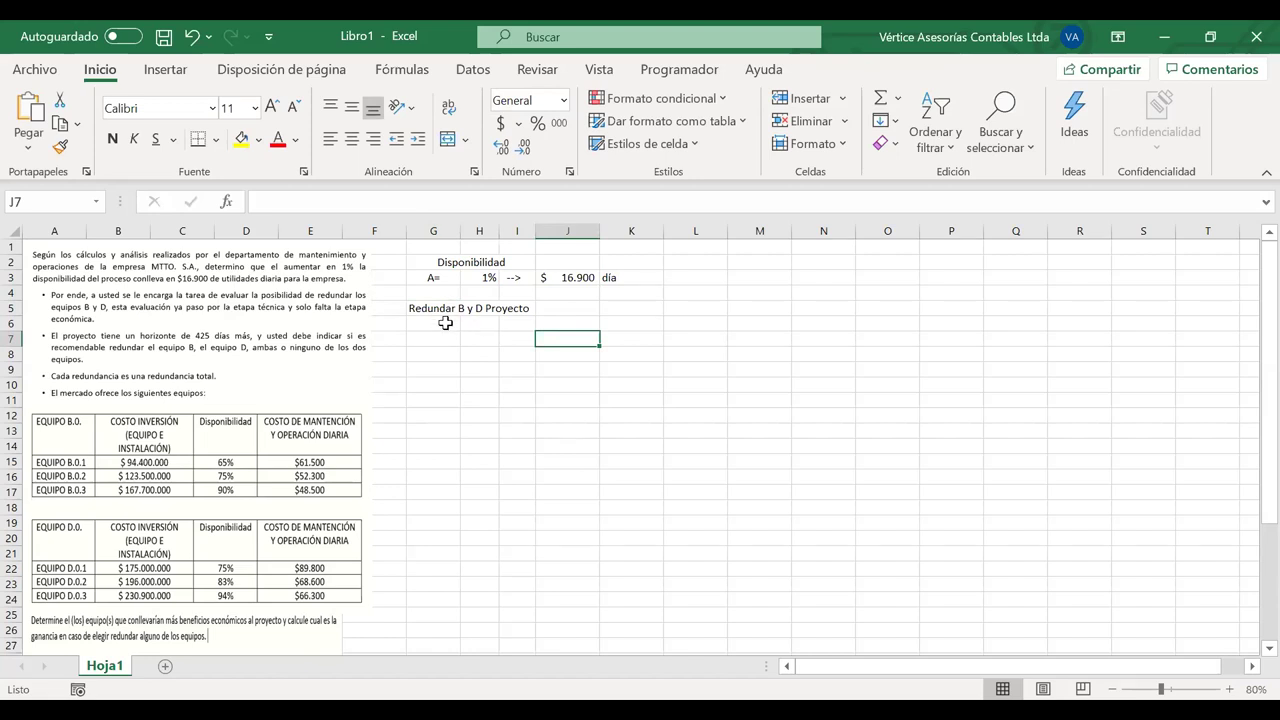
Move the "Redundar B y D Proyecto" label to G7 and enter the label "Horizonte" in G4
{"action": "left_click_drag", "start_coordinate": [427, 305], "coordinate": [441, 351]}
{"action": "left_click", "coordinate": [429, 291]}
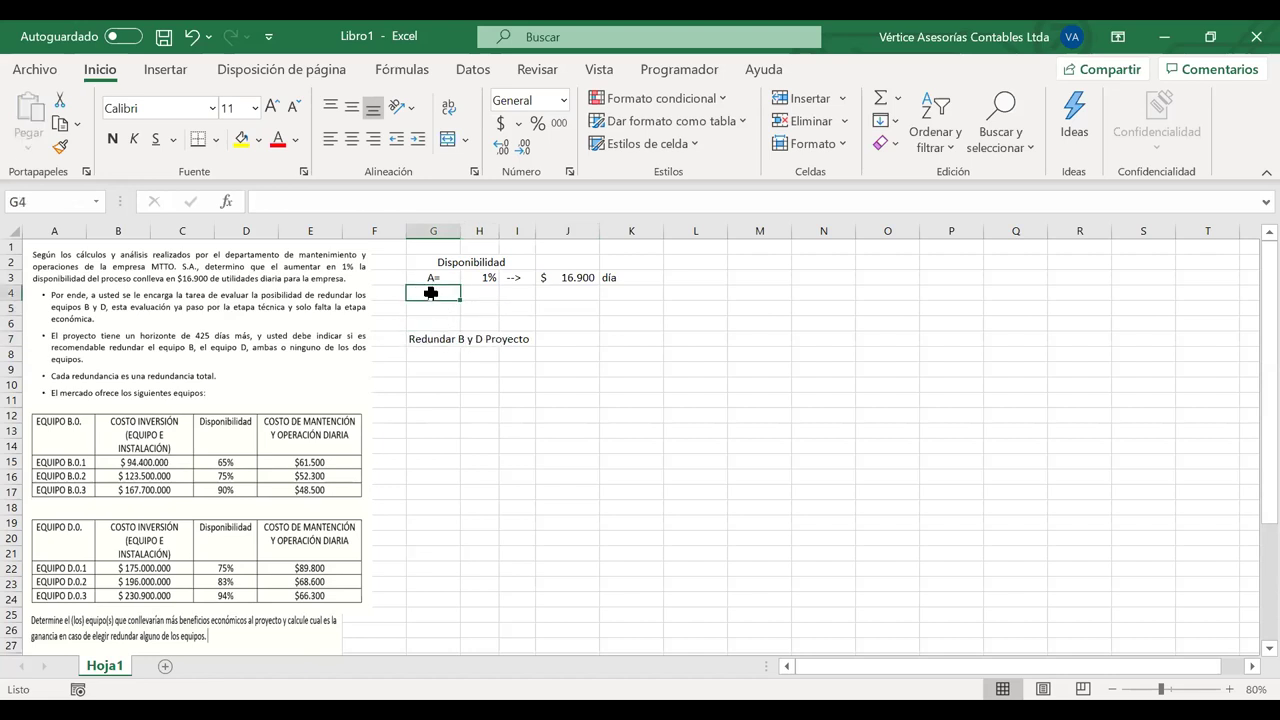
{"action": "type", "text": "Hori"}
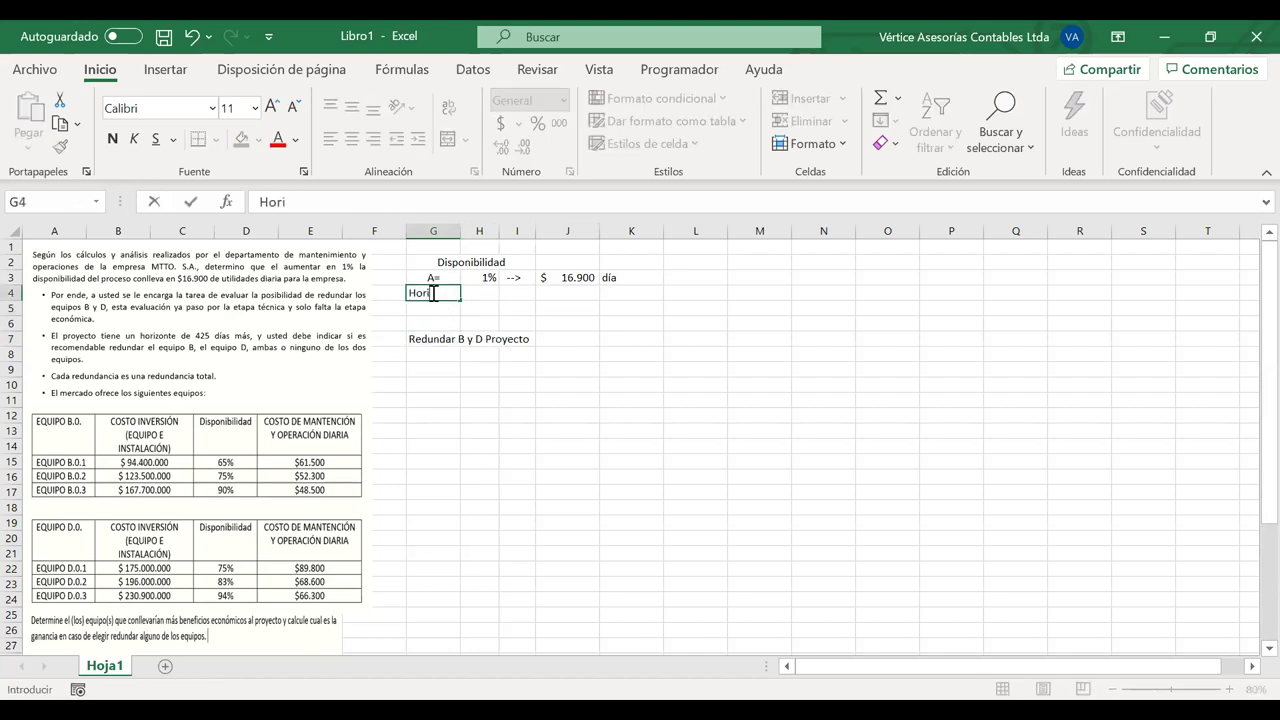
{"action": "type", "text": "zaonte"}
{"action": "left_click", "coordinate": [442, 295]}
{"action": "key", "text": "BackSpace"}
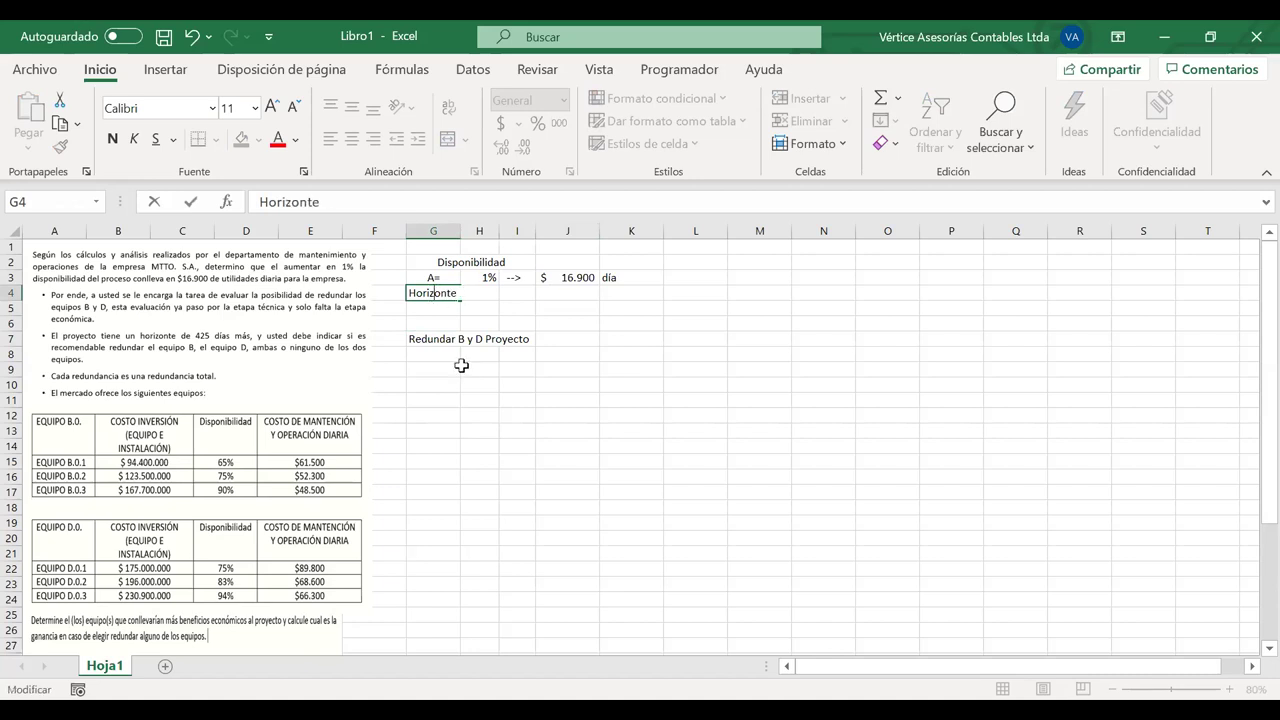
{"action": "key", "text": "Return"}
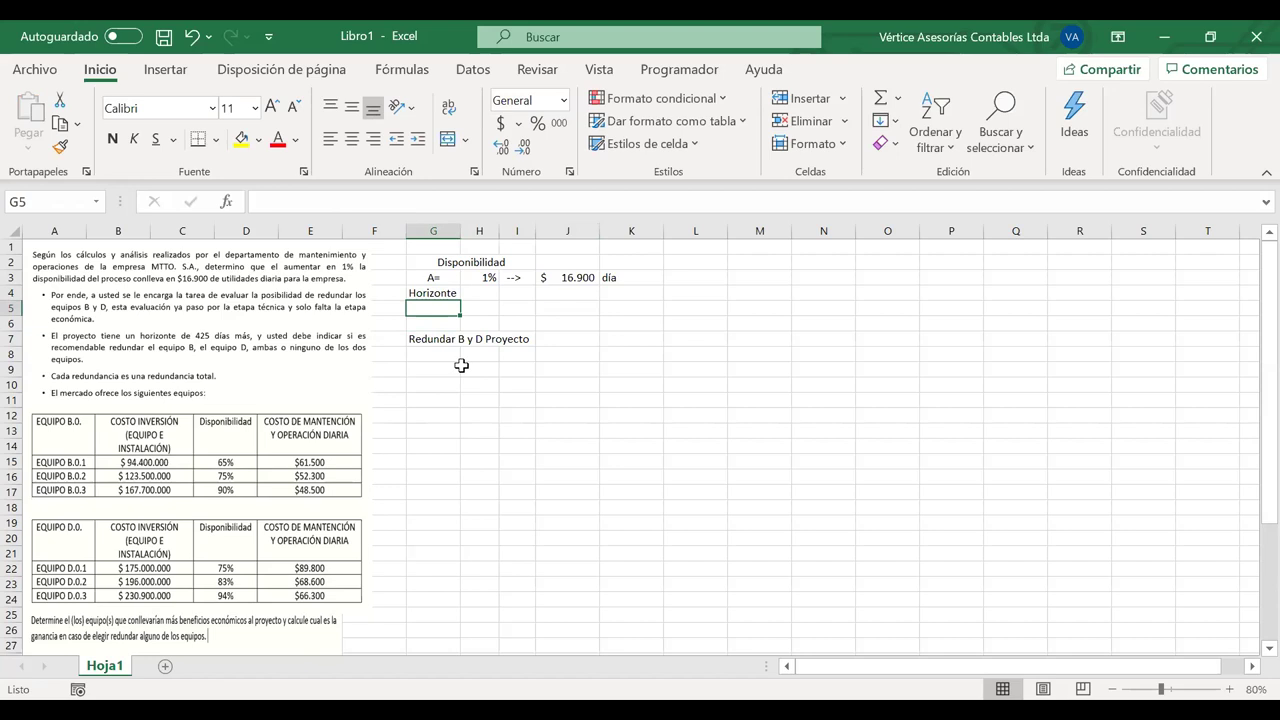
Enter the project horizon as 425 in G5 with the unit "días" in H5
{"action": "type", "text": "4"}
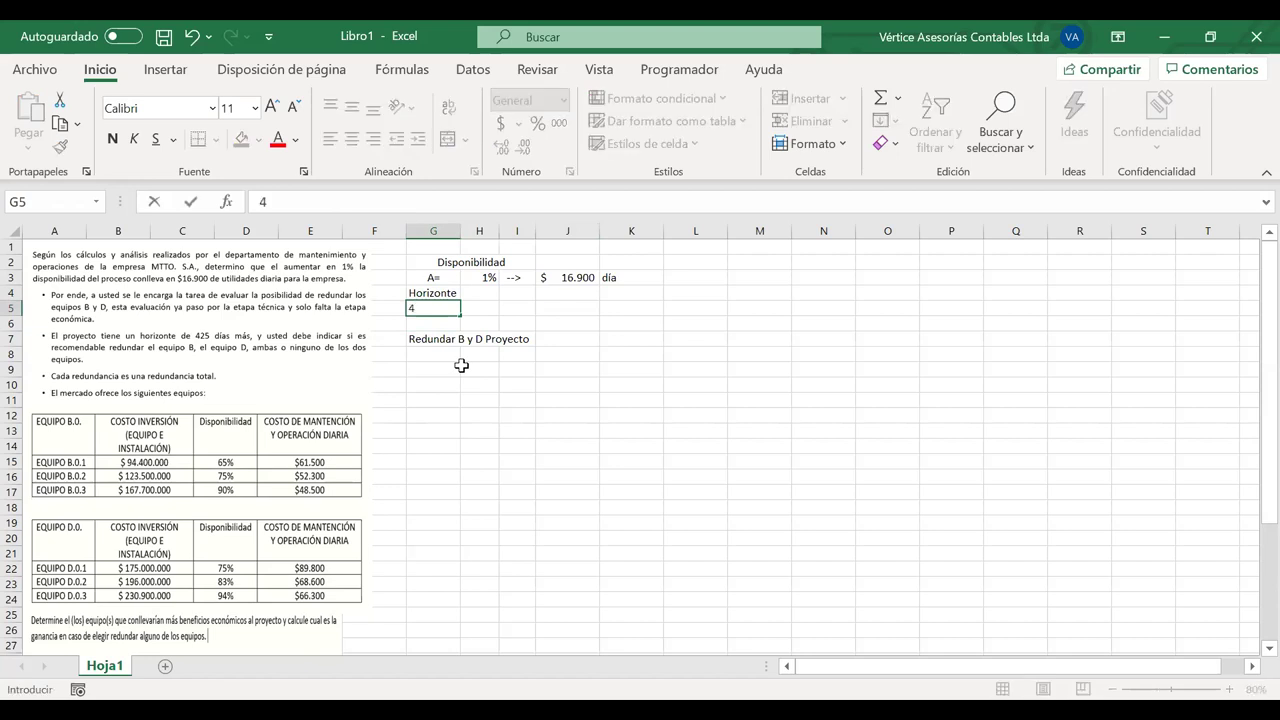
{"action": "type", "text": "25"}
{"action": "key", "text": "Tab"}
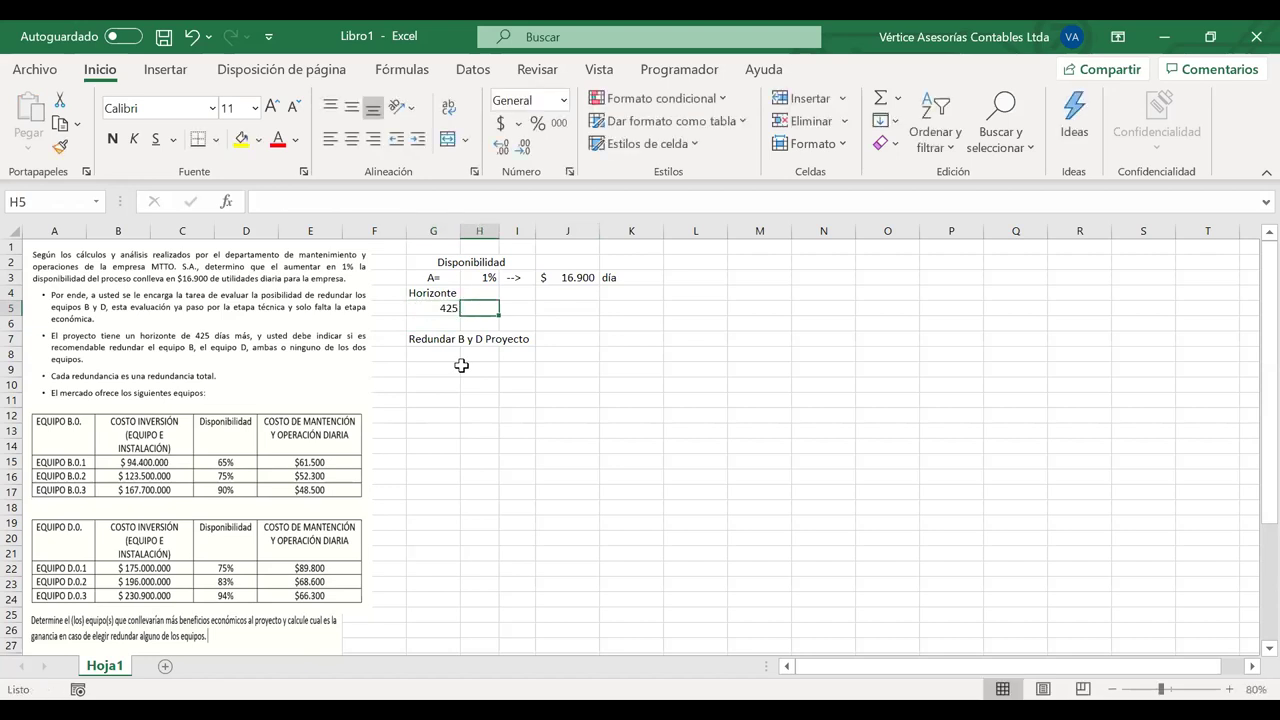
{"action": "type", "text": "días"}
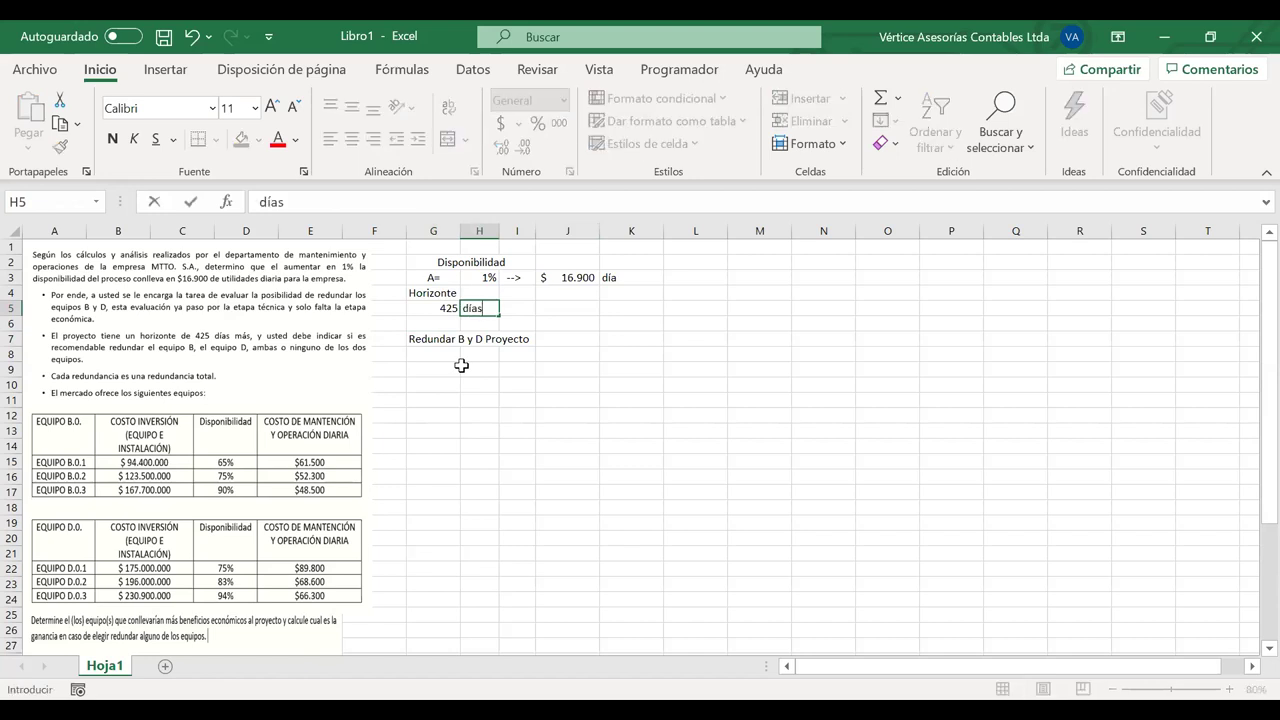
{"action": "key", "text": "Return"}
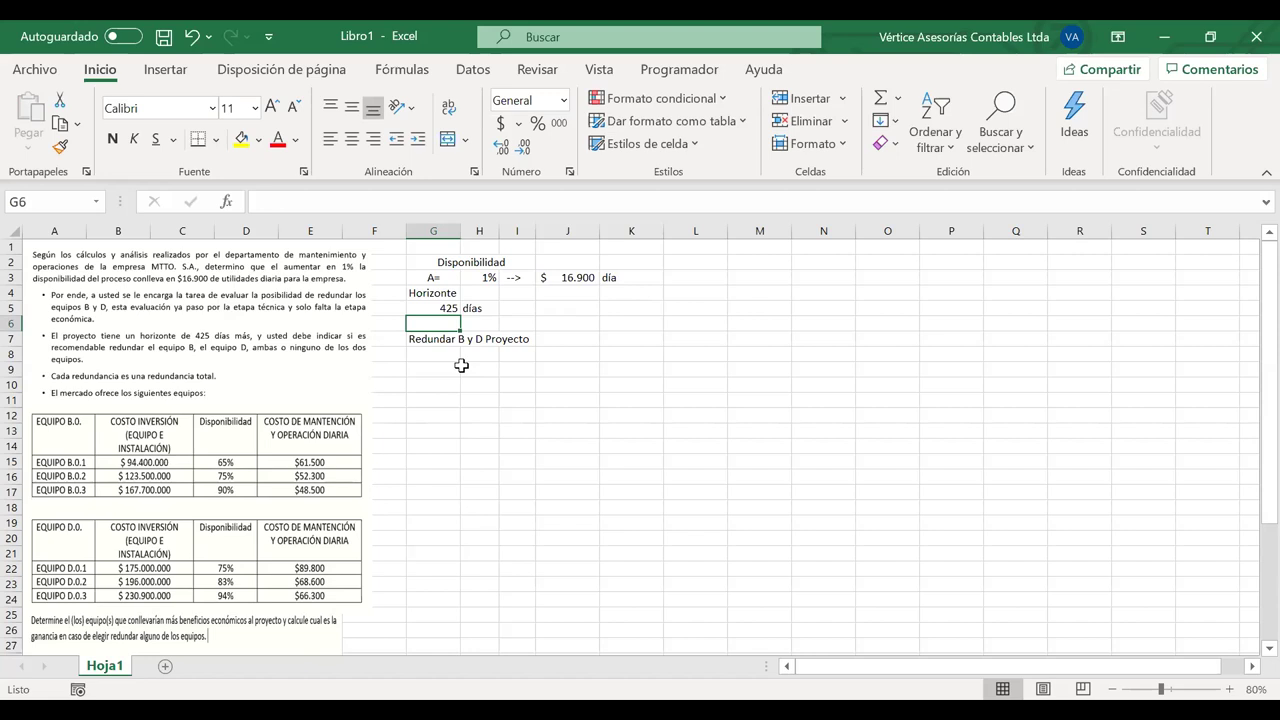
{"action": "left_click", "coordinate": [105, 378]}
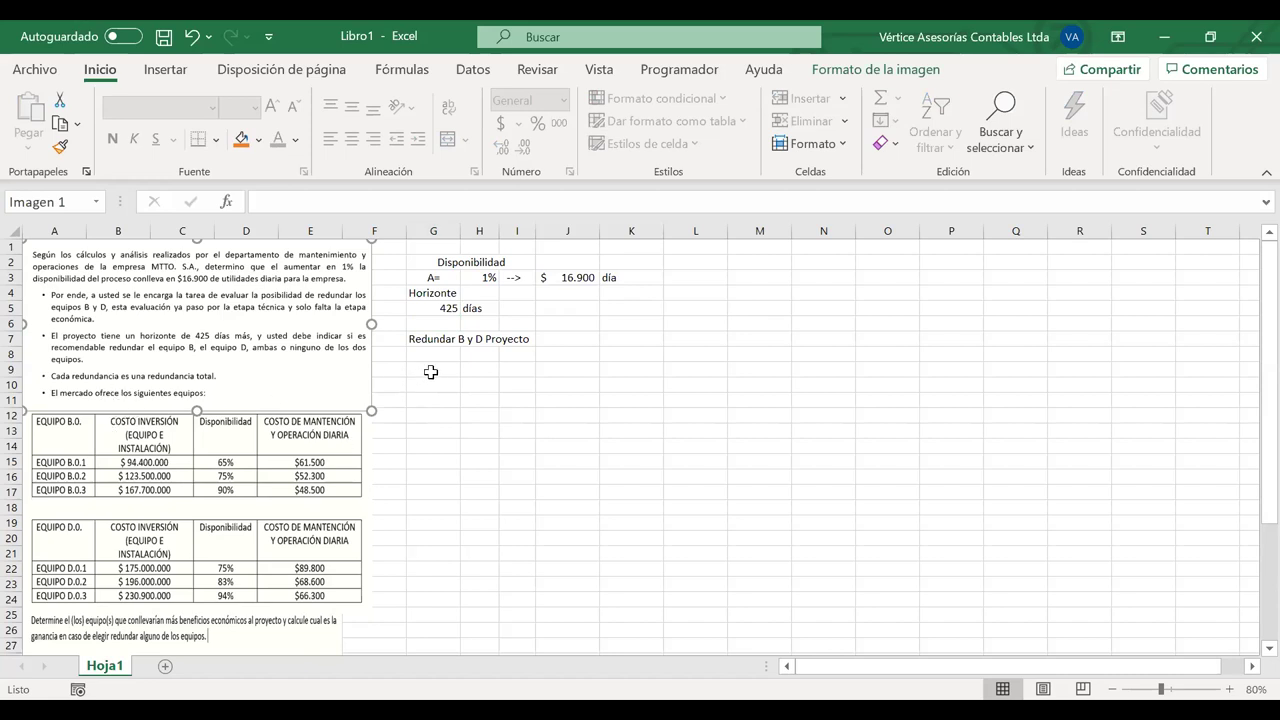
Narrow column L to serve as a thin spacer beside the project data
{"action": "left_click", "coordinate": [716, 265]}
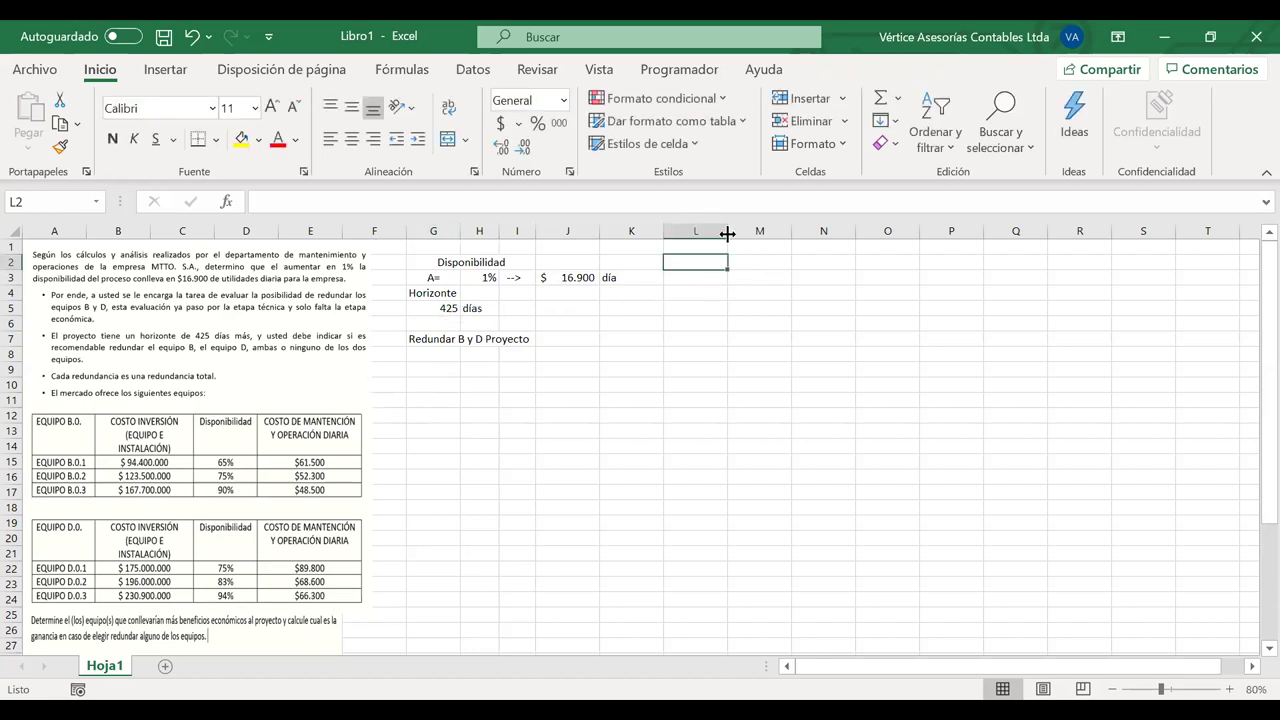
{"action": "left_click_drag", "start_coordinate": [725, 225], "coordinate": [694, 229]}
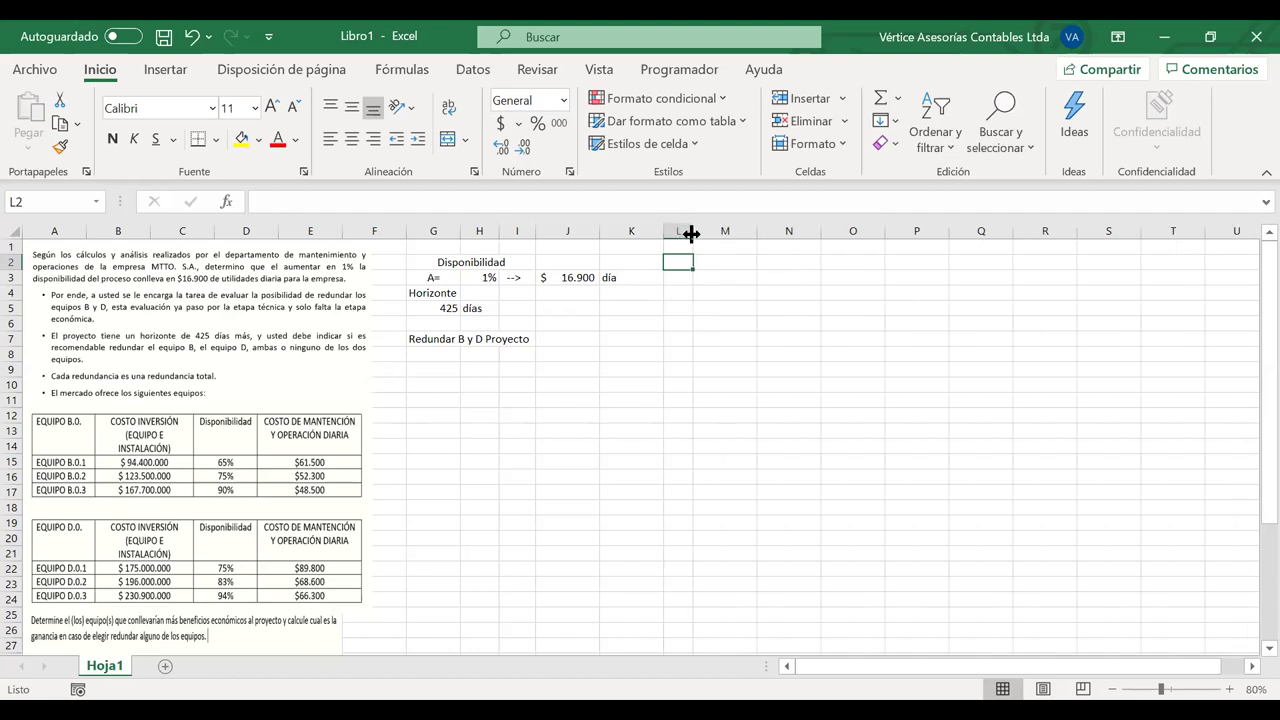
{"action": "left_click", "coordinate": [706, 257]}
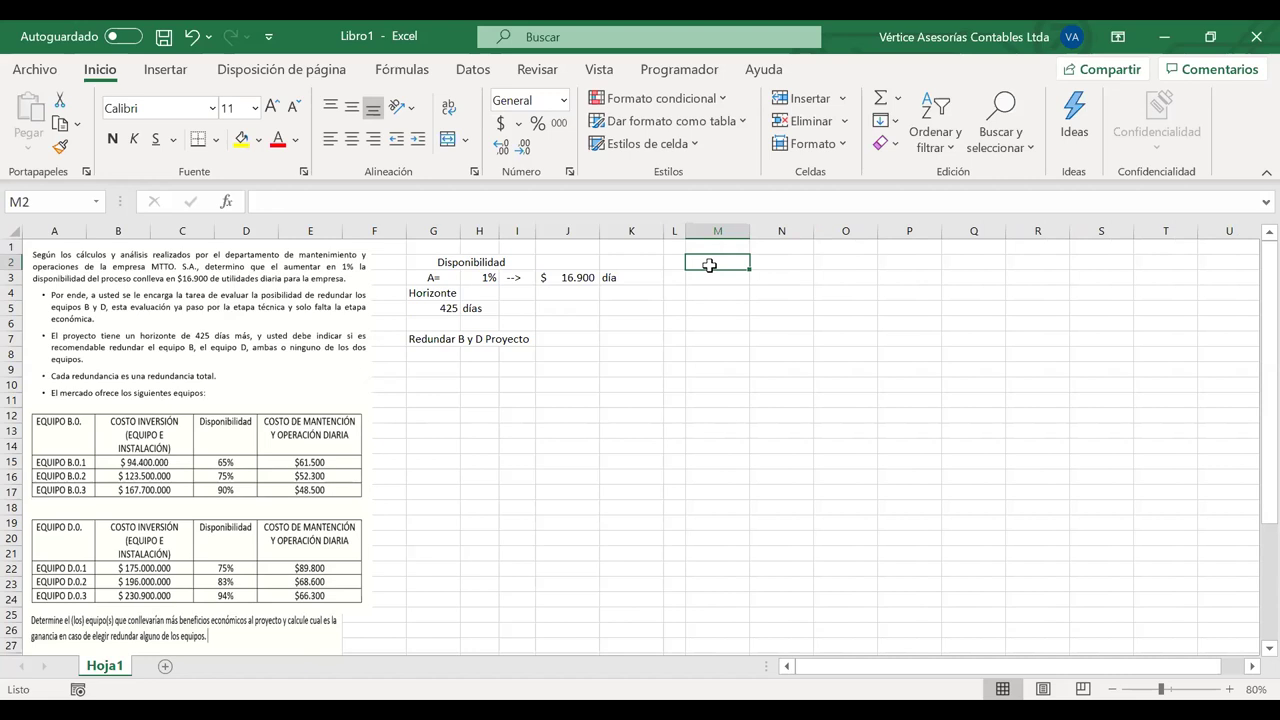
Merge and center cells M2:P2 and enter the table title "Equipo B"
{"action": "left_click_drag", "start_coordinate": [716, 260], "coordinate": [921, 259]}
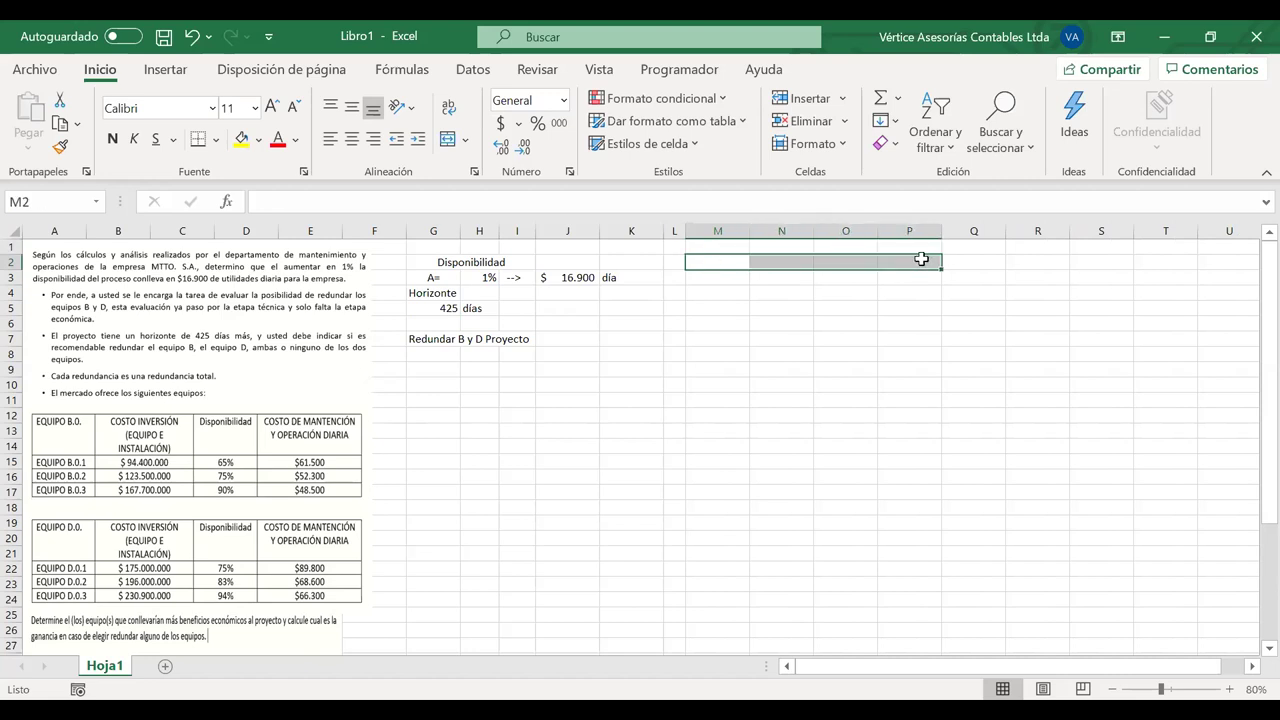
{"action": "left_click", "coordinate": [445, 143]}
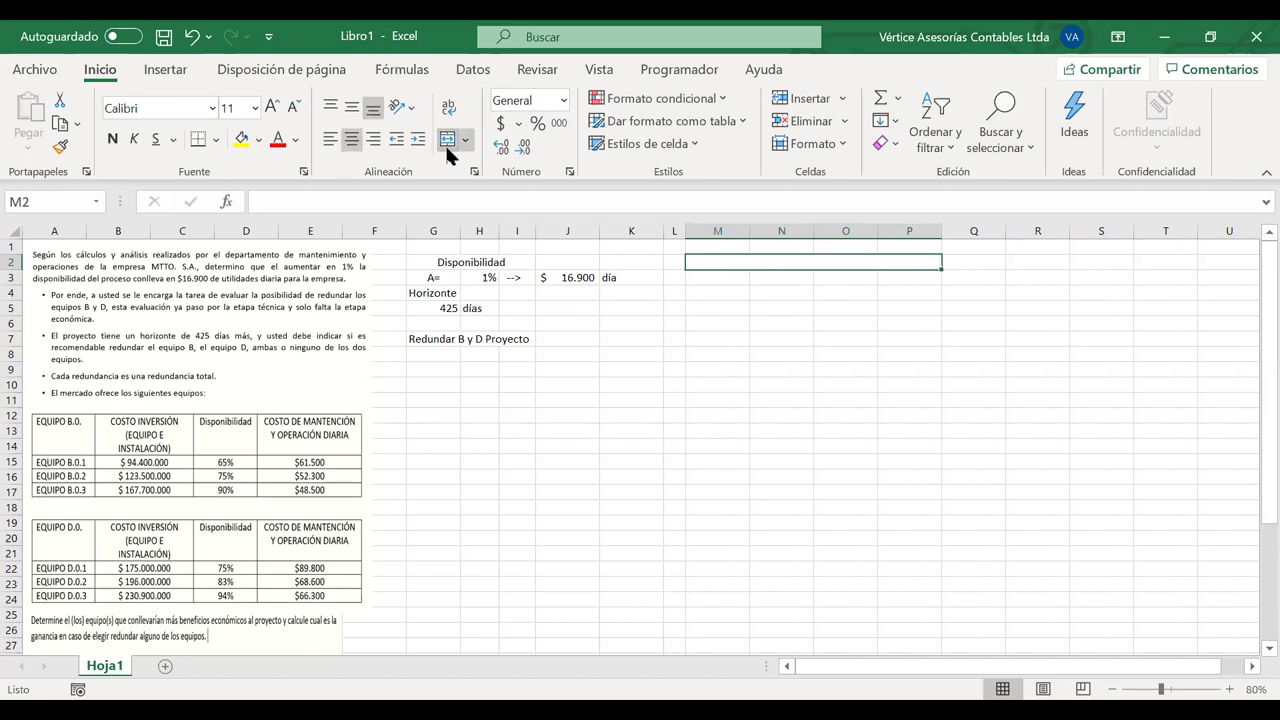
{"action": "type", "text": "Equ"}
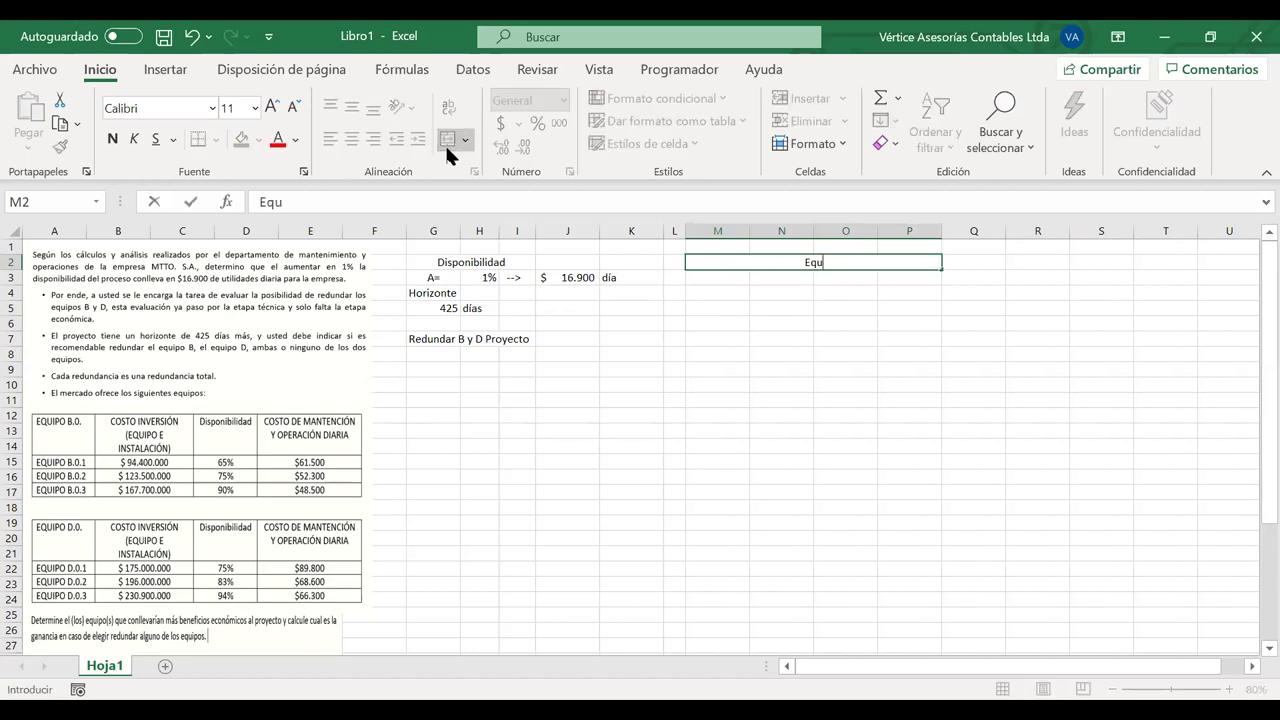
{"action": "type", "text": "ipo B"}
{"action": "left_click", "coordinate": [576, 338]}
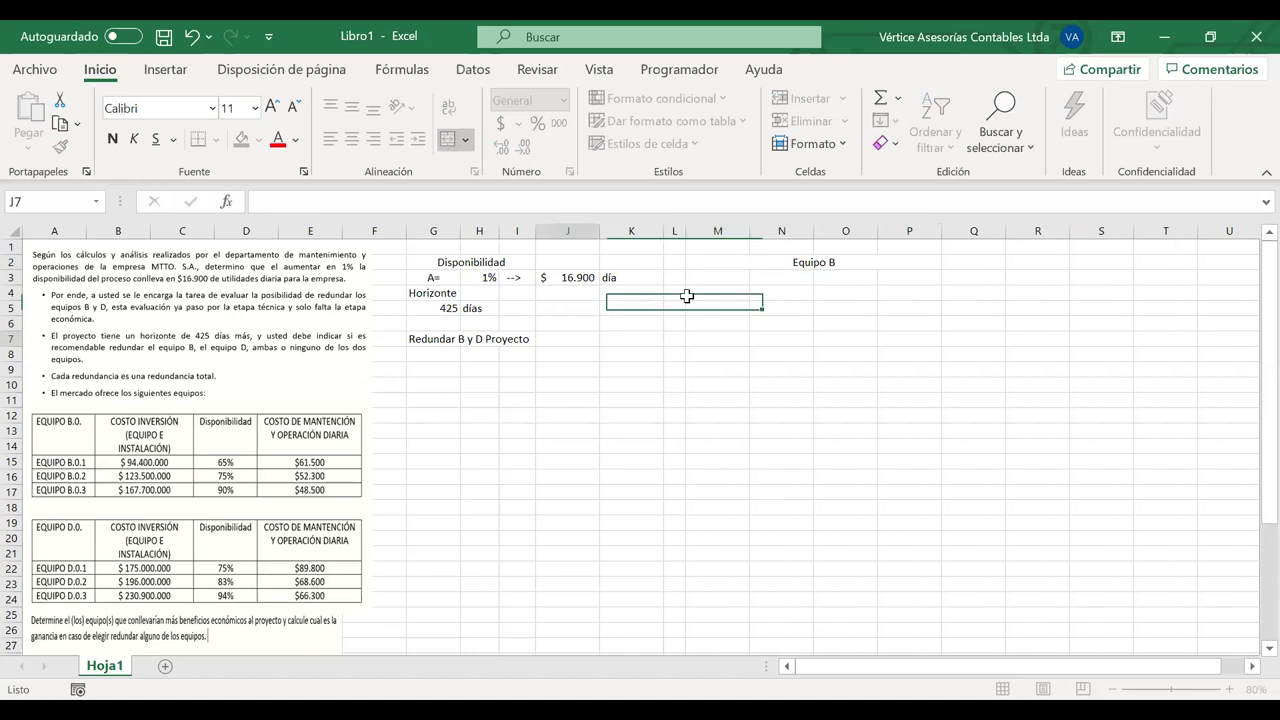
Enter the label "Equipo B.1" in M3, below the "Equipo B" title
{"action": "scroll", "coordinate": [597, 380], "scroll_direction": "down", "scroll_amount": 3}
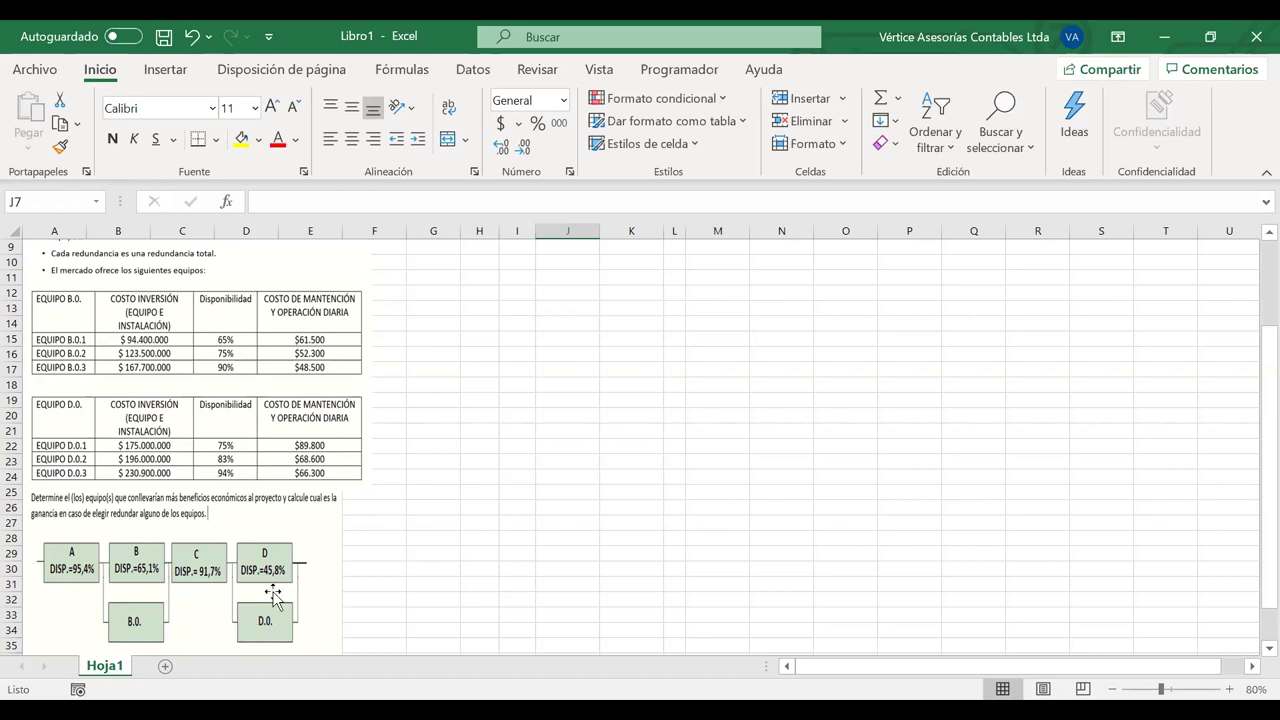
{"action": "scroll", "coordinate": [548, 334], "scroll_direction": "up", "scroll_amount": 3}
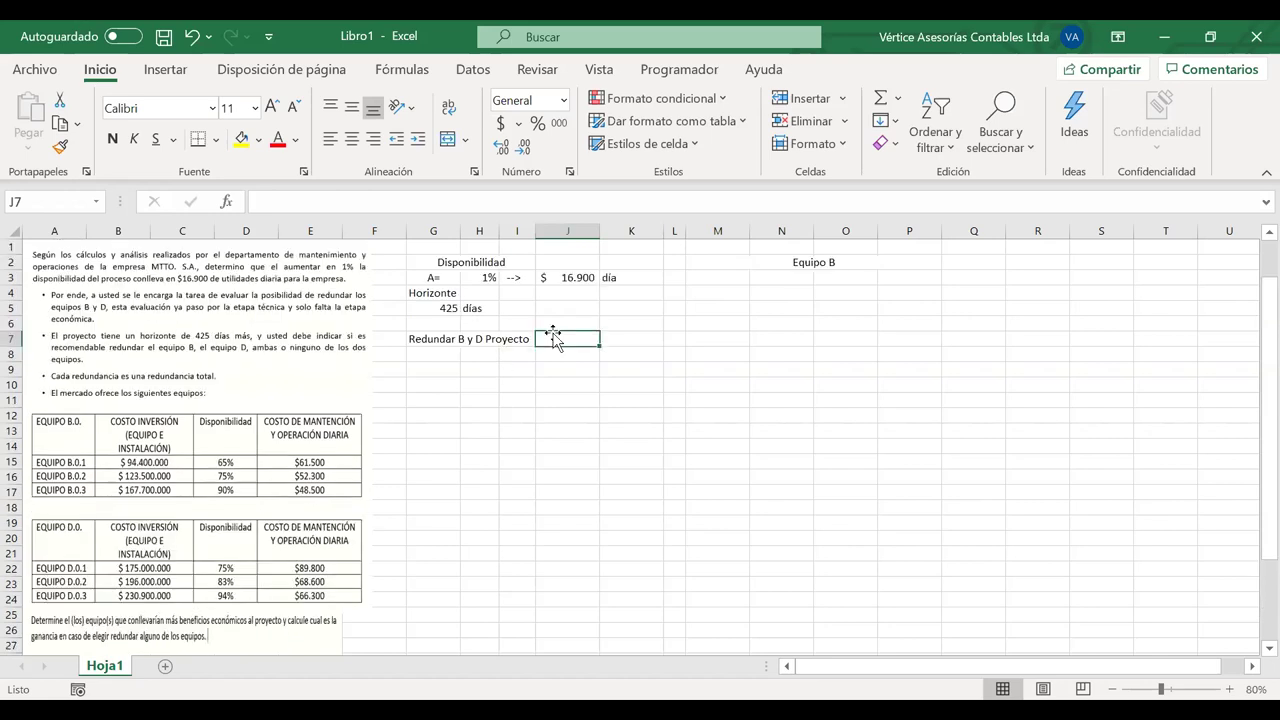
{"action": "left_click", "coordinate": [717, 276]}
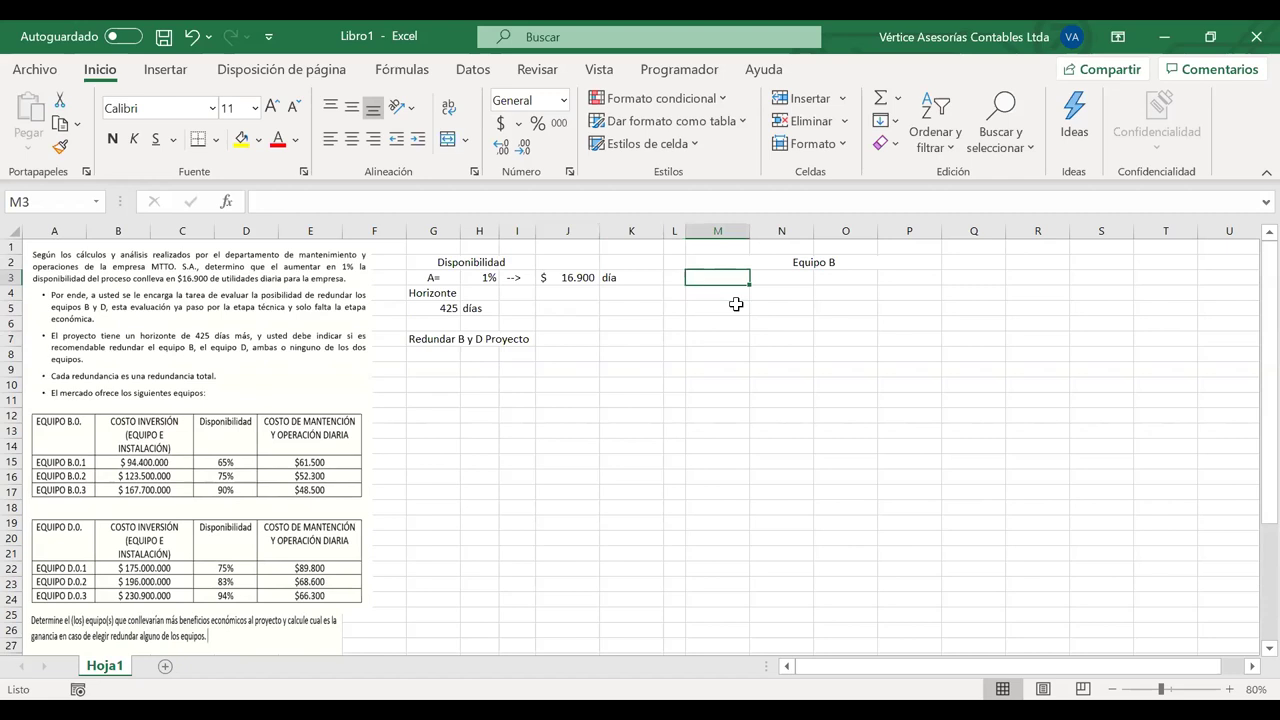
{"action": "type", "text": "Equipo B"}
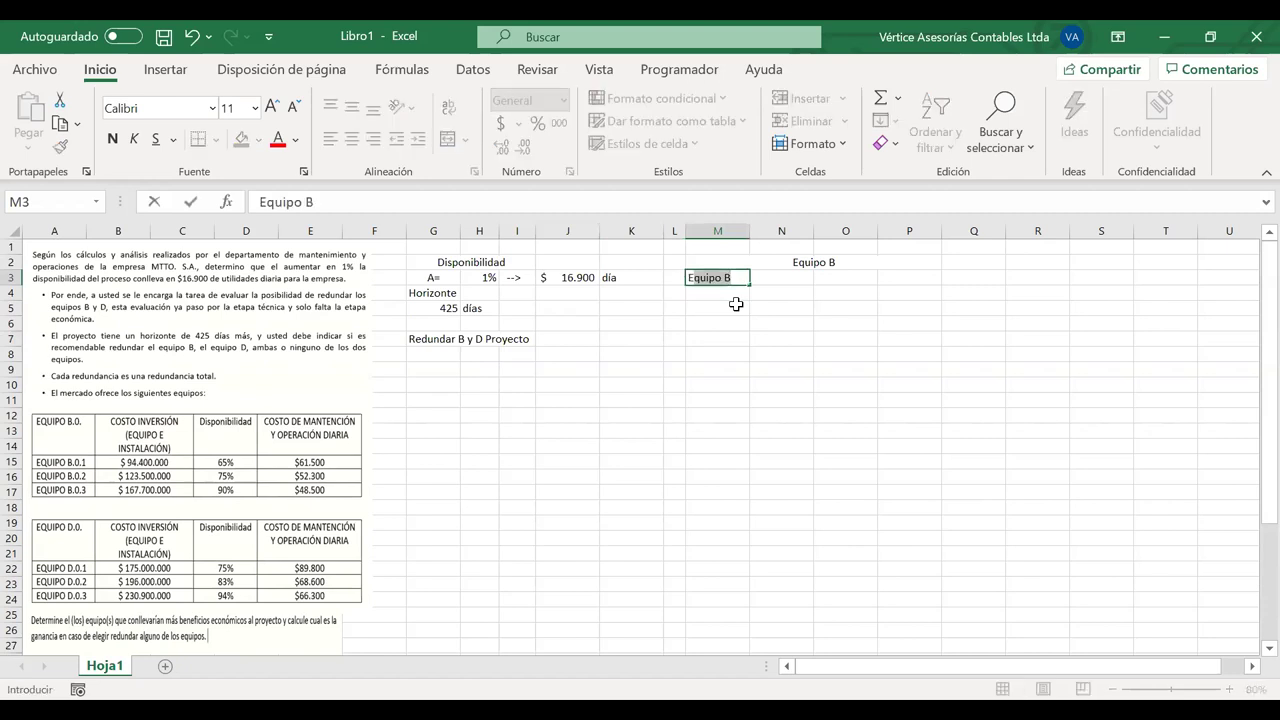
{"action": "key", "text": "shift+Right"}
{"action": "key", "text": "shift+Right"}
{"action": "key", "text": "shift+Right"}
{"action": "key", "text": "shift+Right"}
{"action": "key", "text": "shift+Right"}
{"action": "key", "text": "shift+Right"}
{"action": "type", "text": "B.1"}
{"action": "left_click", "coordinate": [723, 277]}
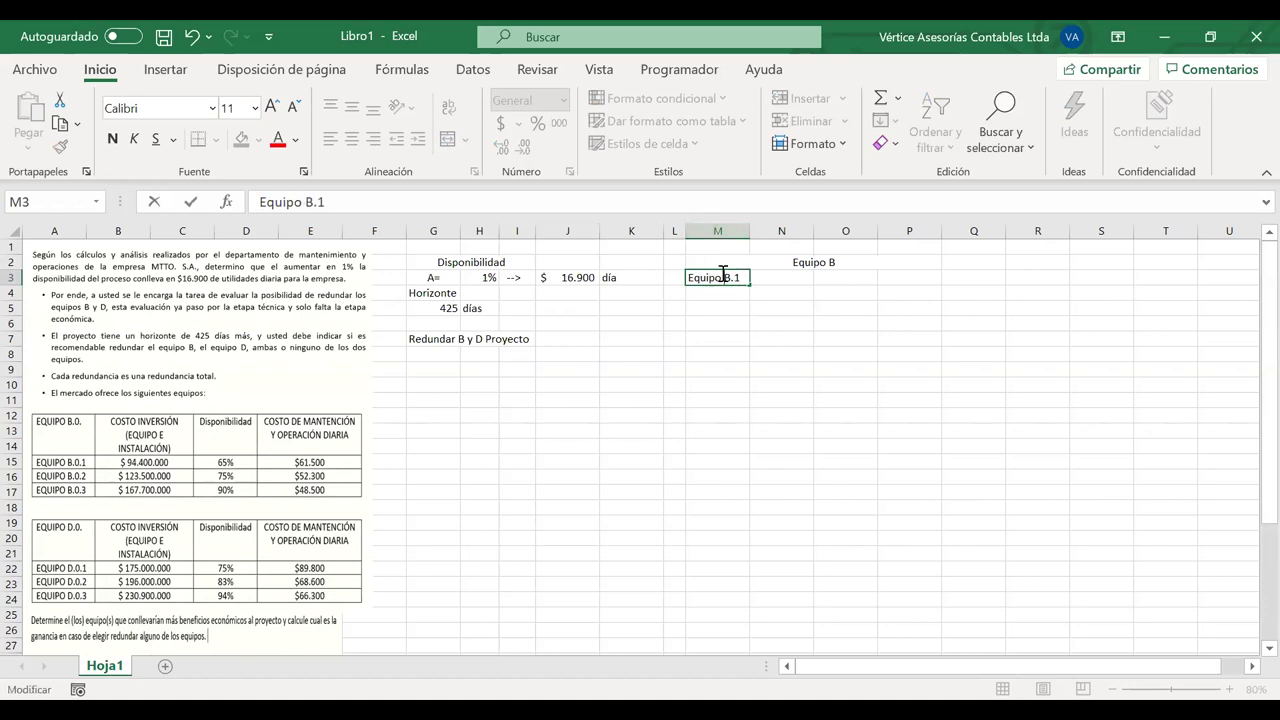
{"action": "key", "text": "Return"}
Fill the equipment label down as a series through "Equipo B.3" and move the three labels to M4:M6
{"action": "left_click", "coordinate": [744, 282]}
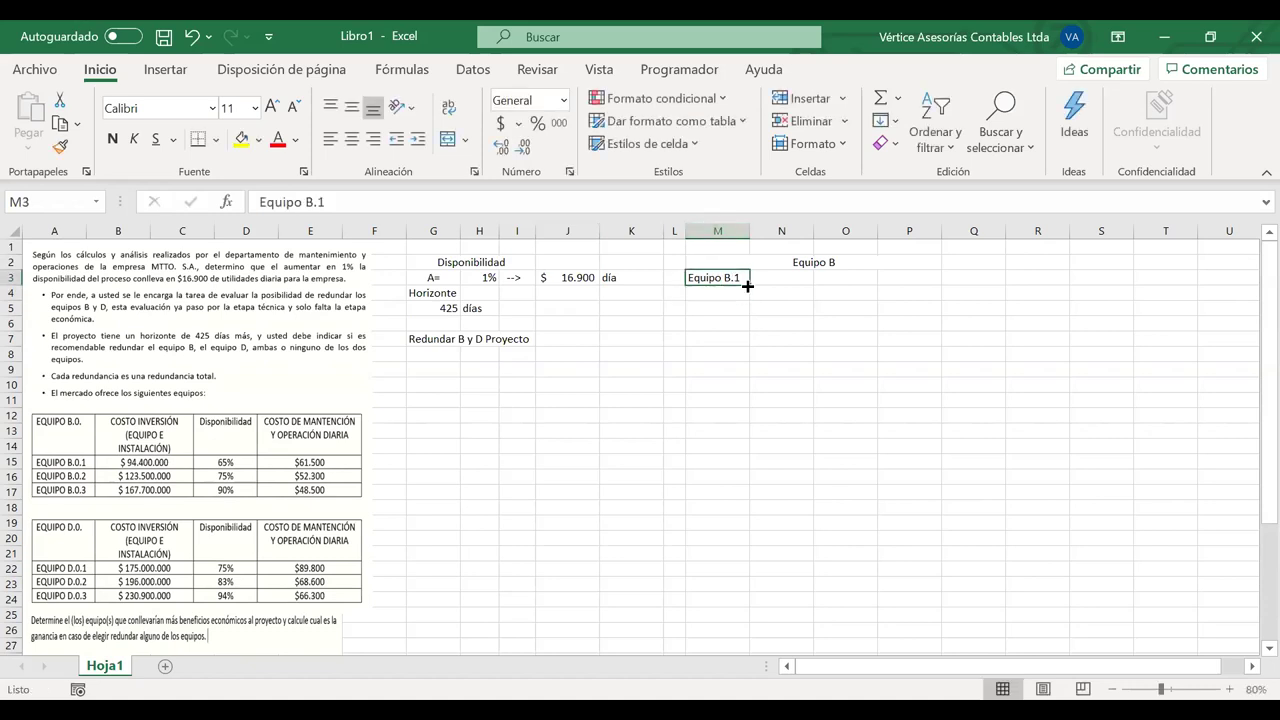
{"action": "left_click_drag", "start_coordinate": [749, 286], "coordinate": [743, 311]}
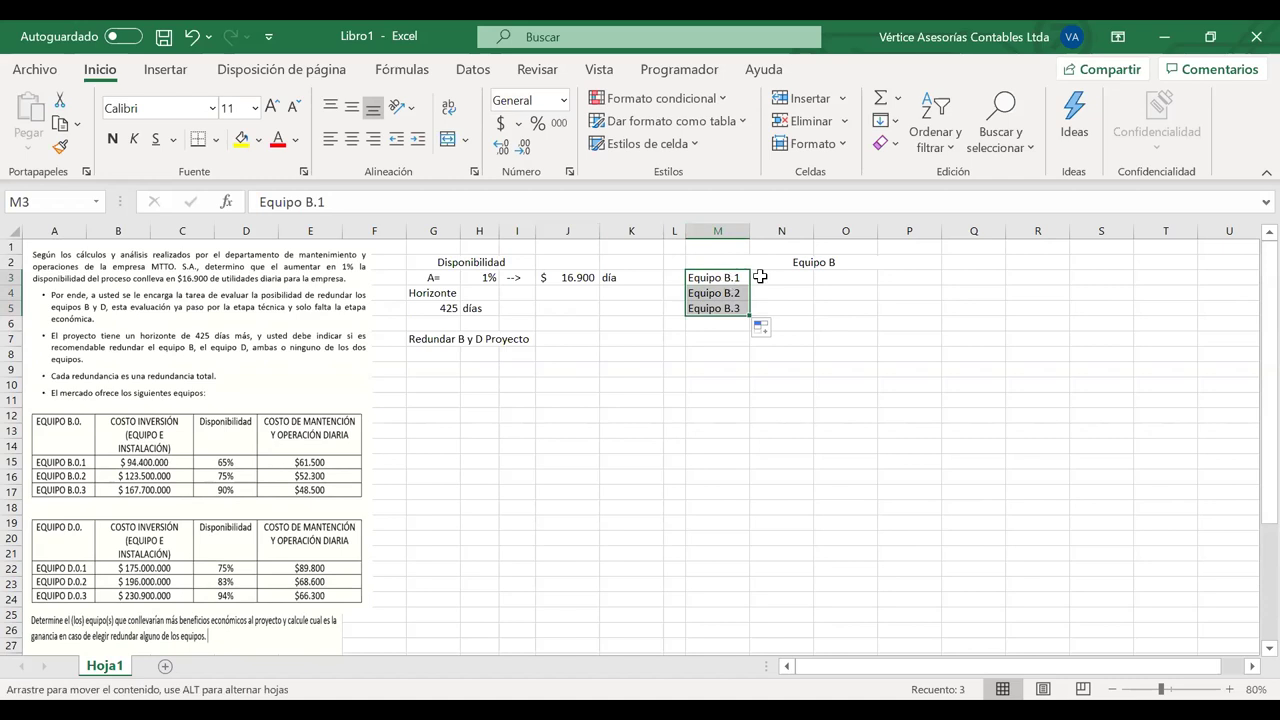
{"action": "left_click_drag", "start_coordinate": [727, 281], "coordinate": [728, 296]}
Enter the column header "Costo Inversion" in N3 and widen column N to fit it
{"action": "left_click", "coordinate": [760, 277]}
{"action": "type", "text": "Cost"}
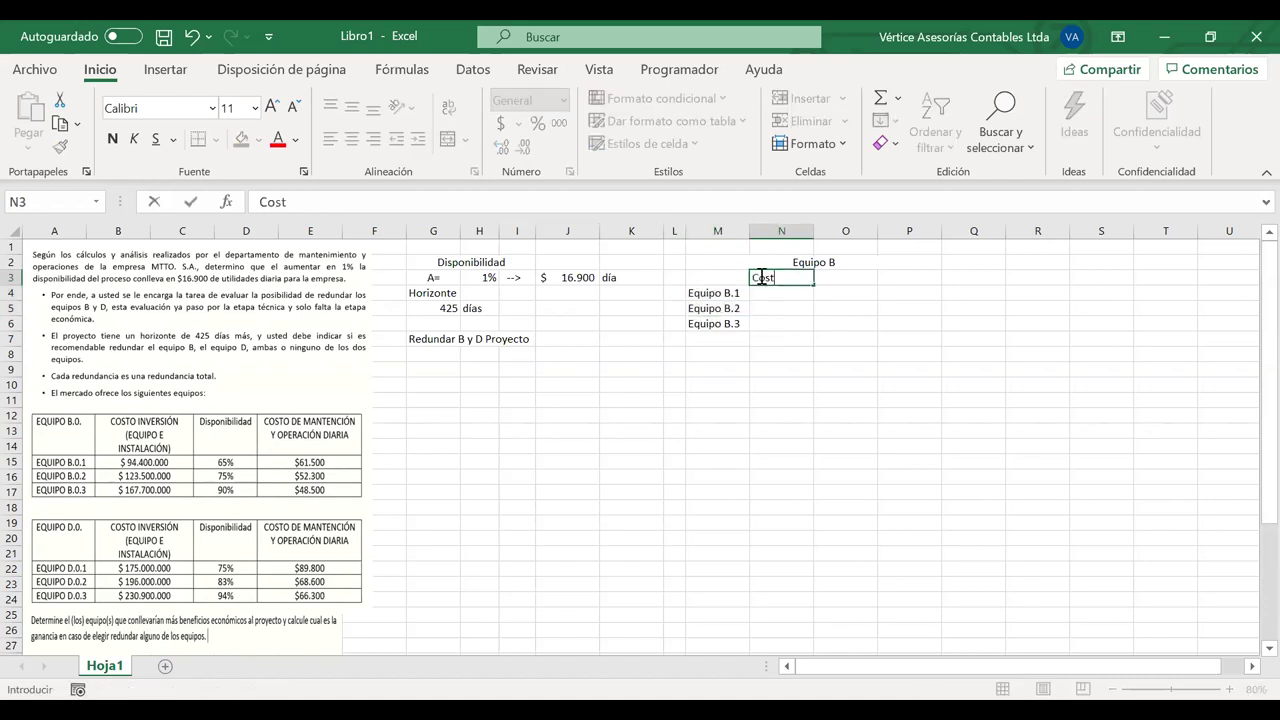
{"action": "type", "text": "o Inversion"}
{"action": "key", "text": "Return"}
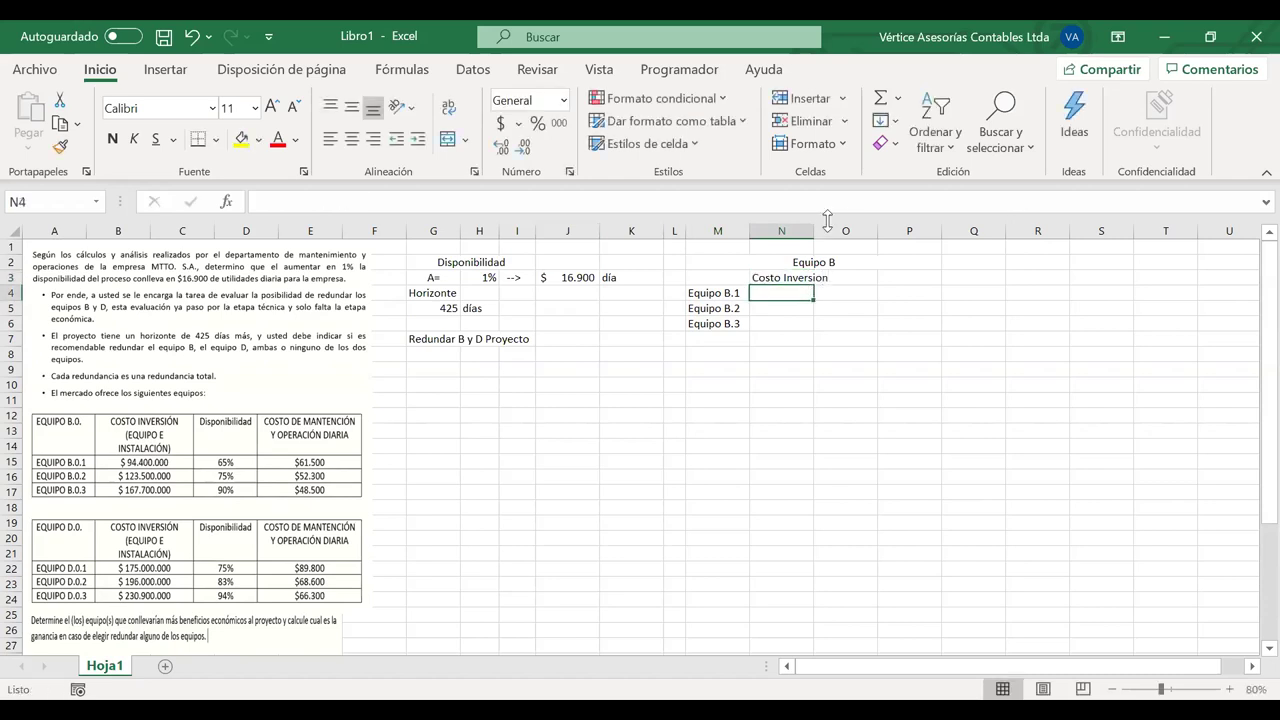
{"action": "double_click", "coordinate": [827, 221]}
Format N4:N6 with the accounting currency format and enter 94400000 as the investment cost of Equipo B.1 in N4
{"action": "left_click_drag", "start_coordinate": [780, 289], "coordinate": [777, 326]}
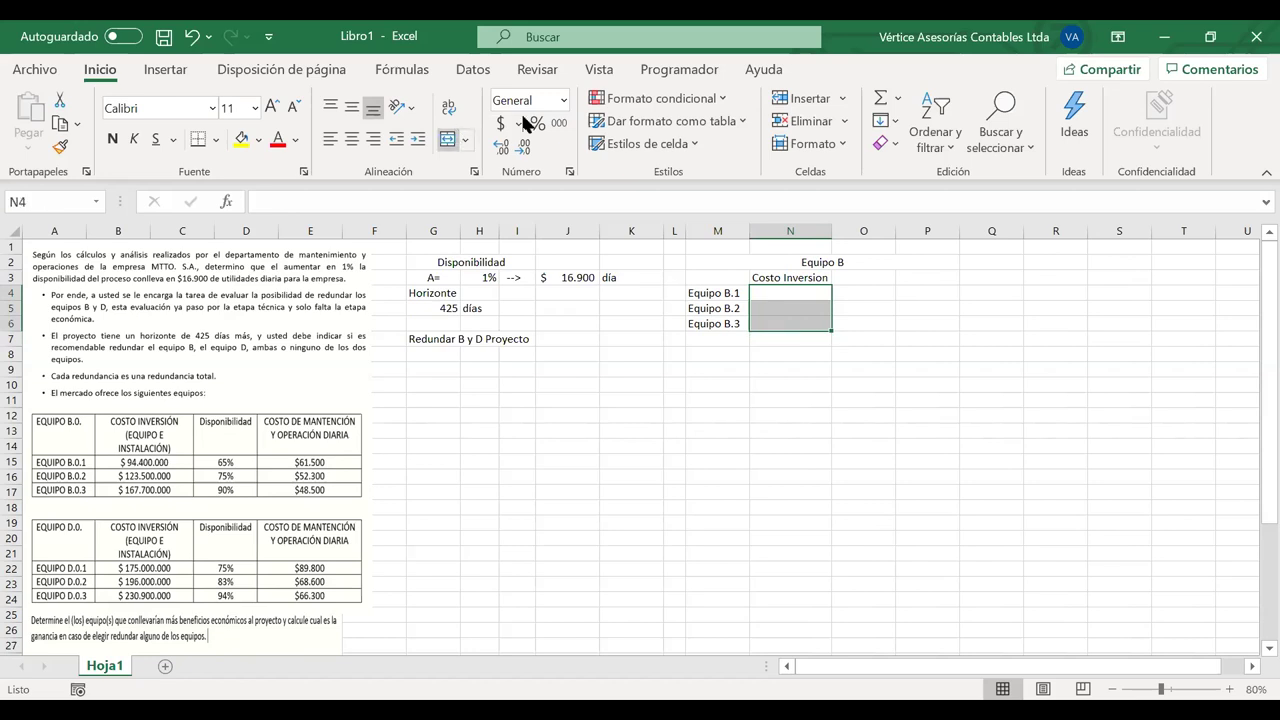
{"action": "left_click", "coordinate": [775, 291]}
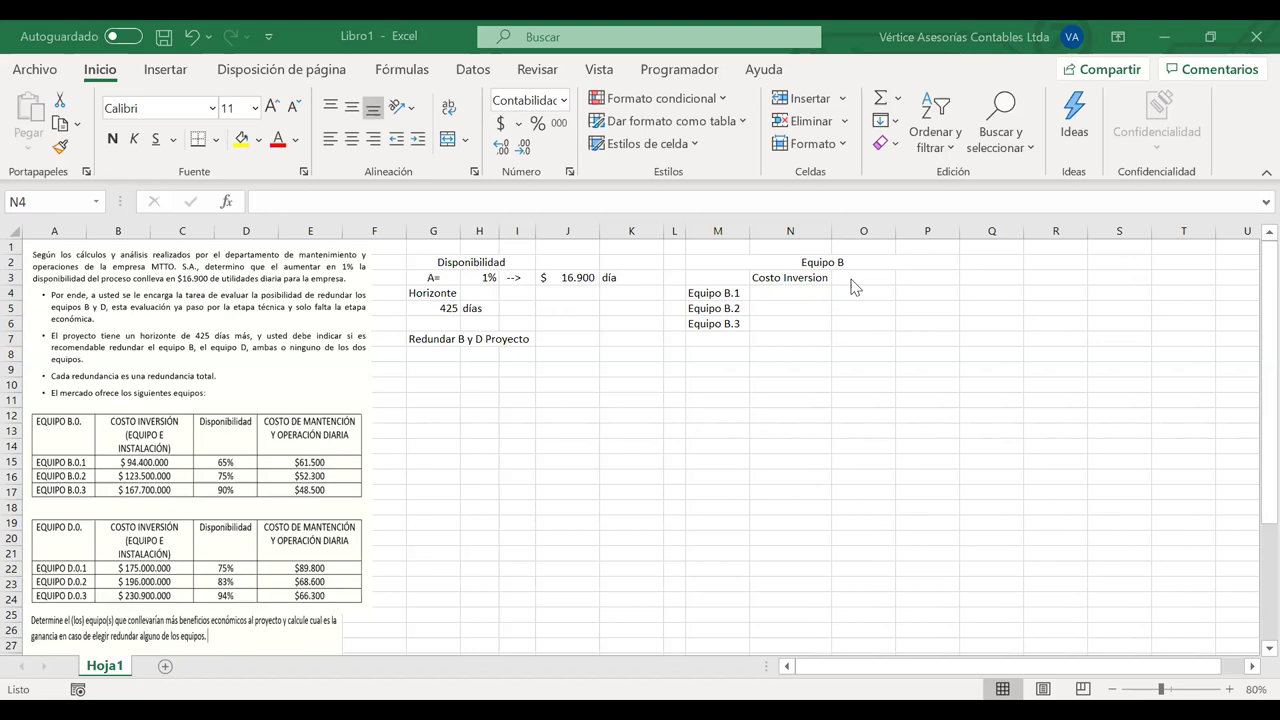
{"action": "left_click", "coordinate": [800, 293]}
{"action": "type", "text": "94"}
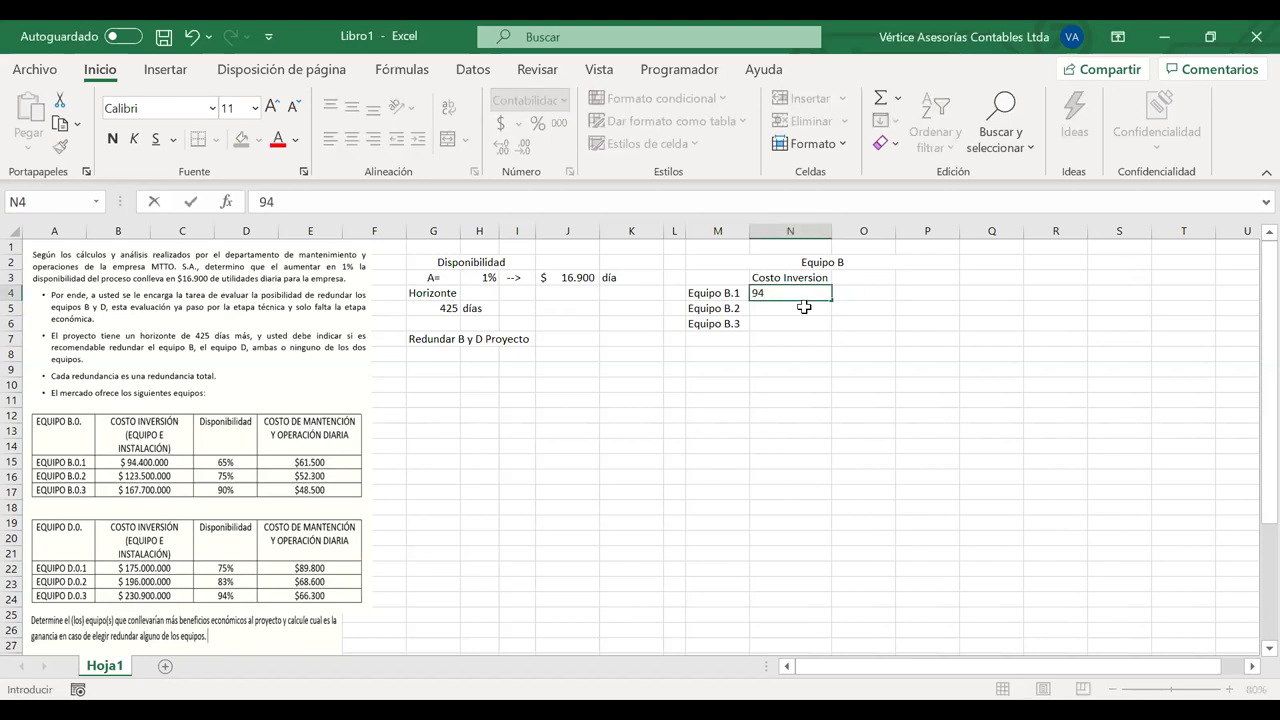
{"action": "type", "text": "400000"}
{"action": "key", "text": "Return"}
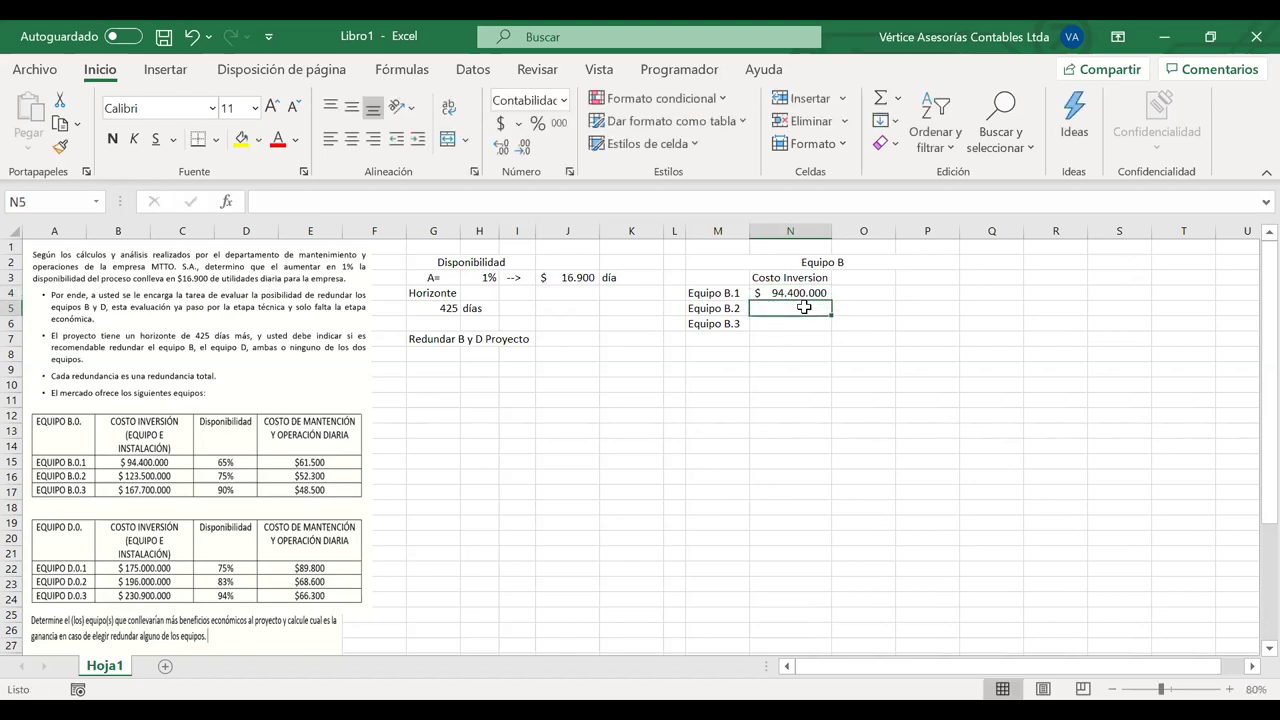
Enter the investment costs 123500000 for Equipo B.2 in N5 and 167700000 for Equipo B.3 in N6
{"action": "type", "text": "123"}
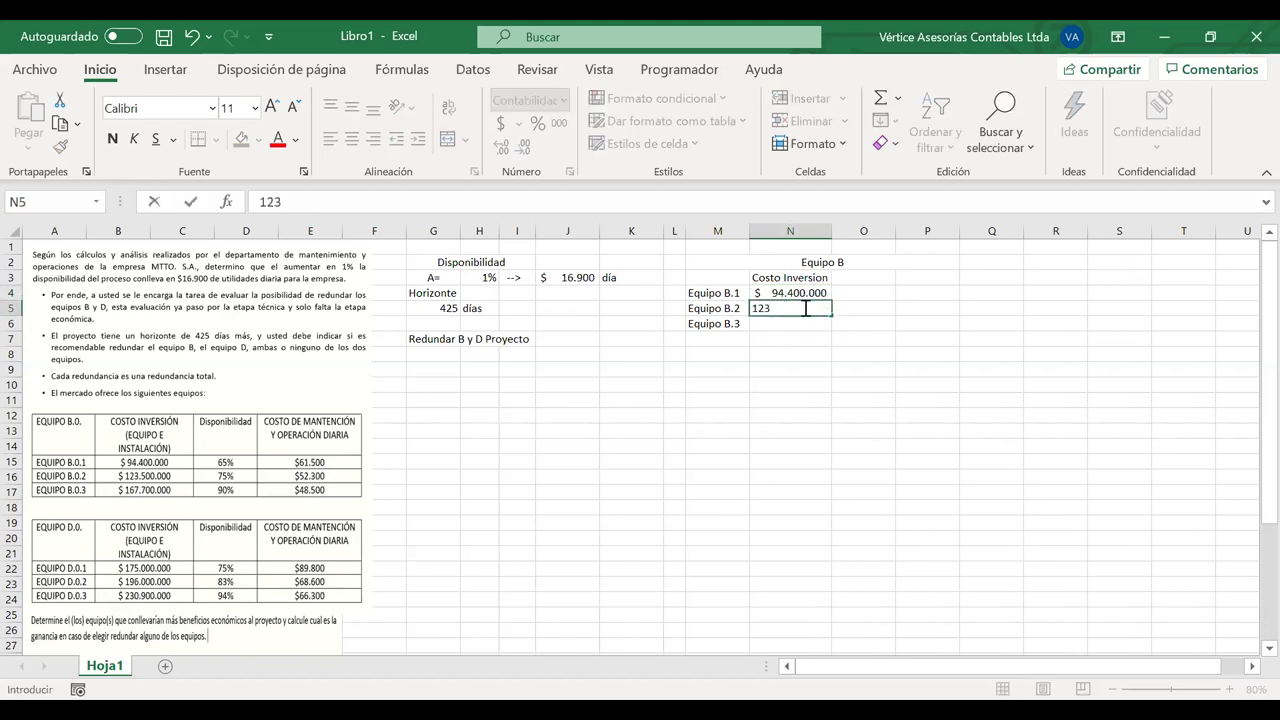
{"action": "type", "text": "500000"}
{"action": "key", "text": "Return"}
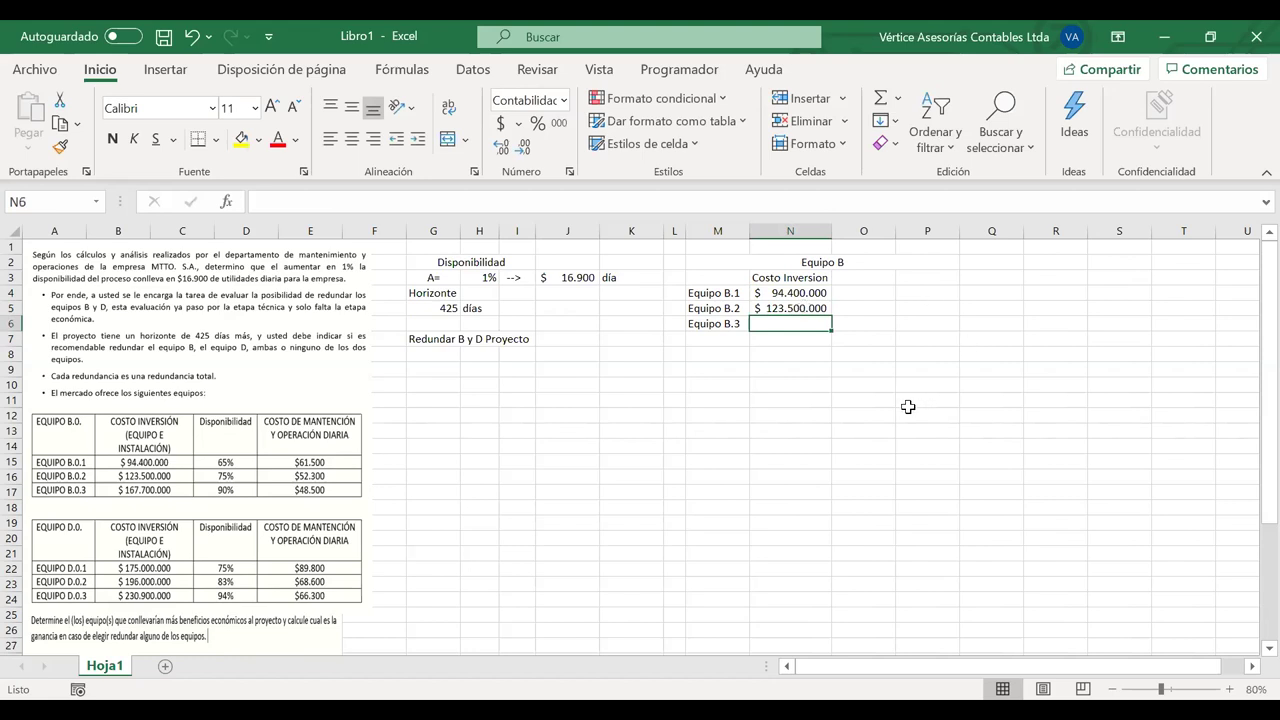
{"action": "left_click_drag", "start_coordinate": [556, 279], "coordinate": [410, 278]}
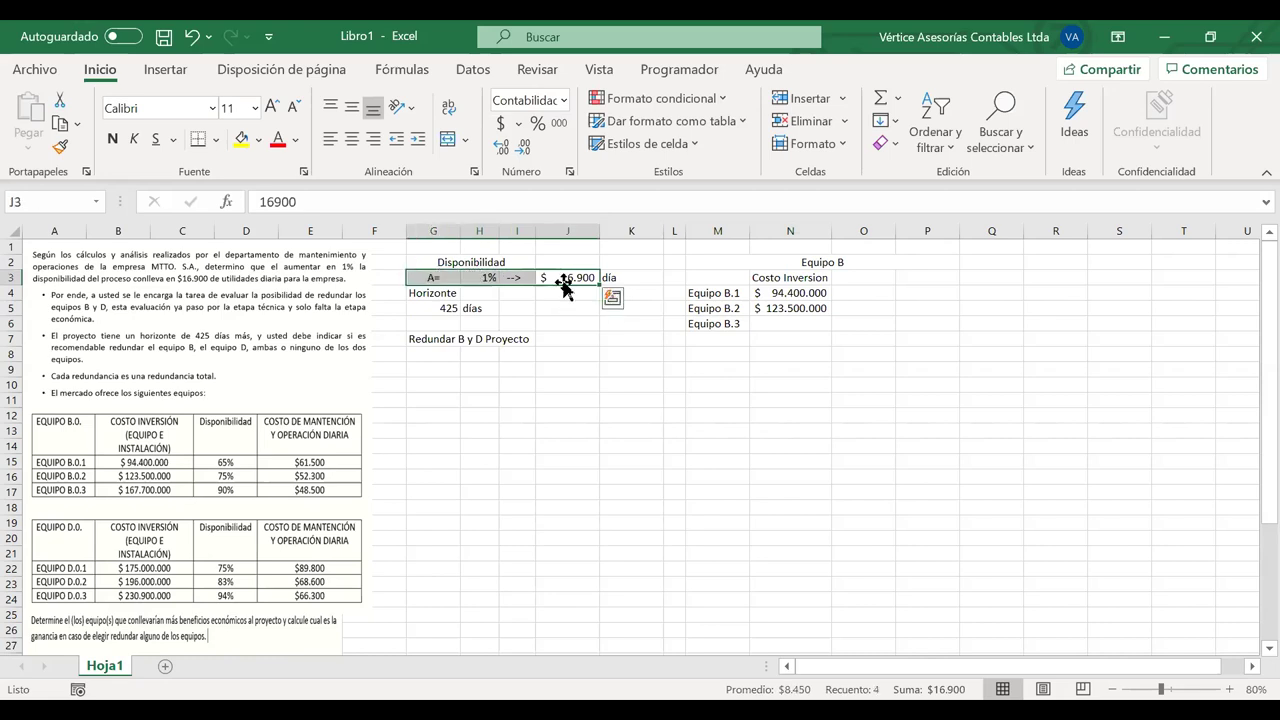
{"action": "left_click_drag", "start_coordinate": [618, 277], "coordinate": [418, 278]}
{"action": "left_click", "coordinate": [776, 322]}
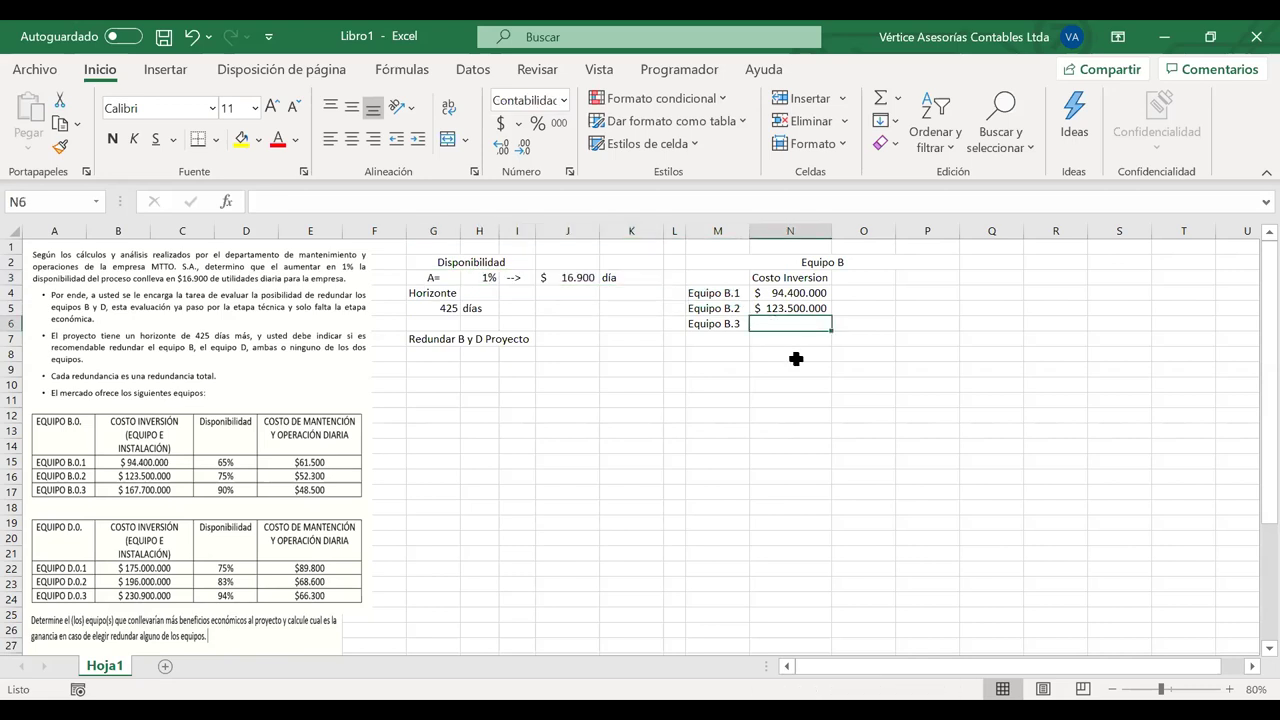
{"action": "type", "text": "167"}
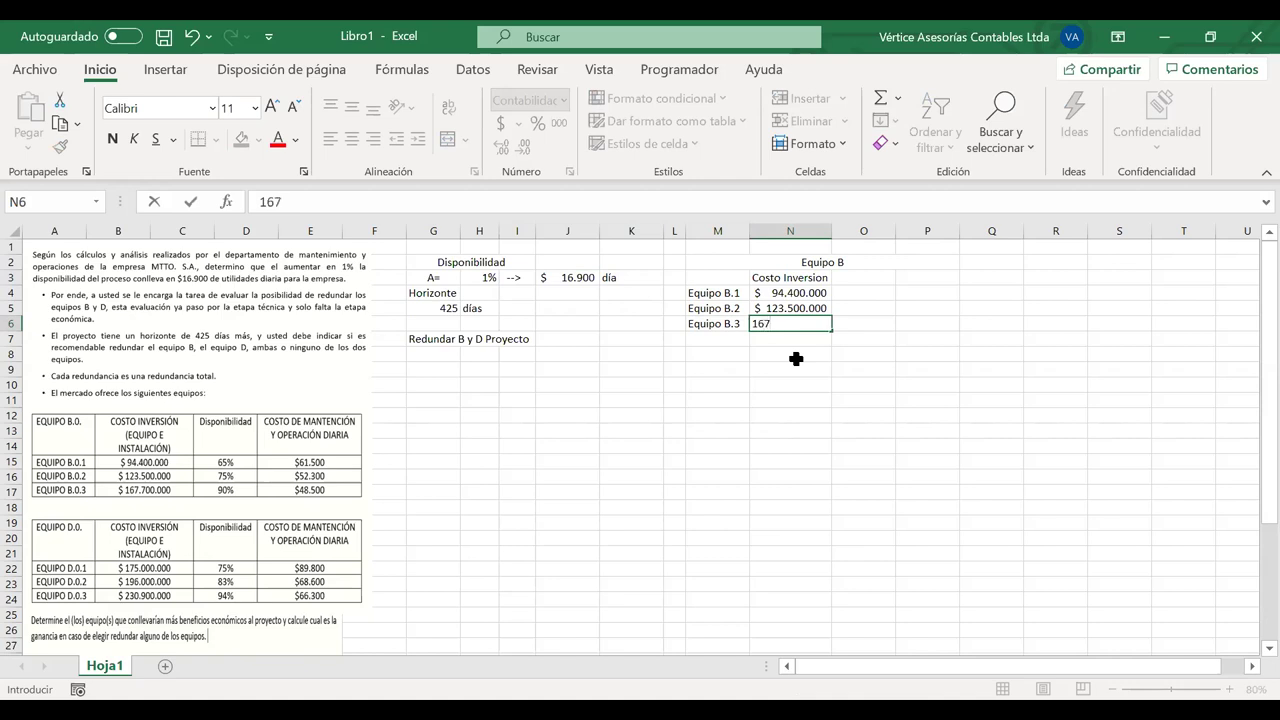
{"action": "type", "text": ".700.000"}
{"action": "key", "text": "Return"}
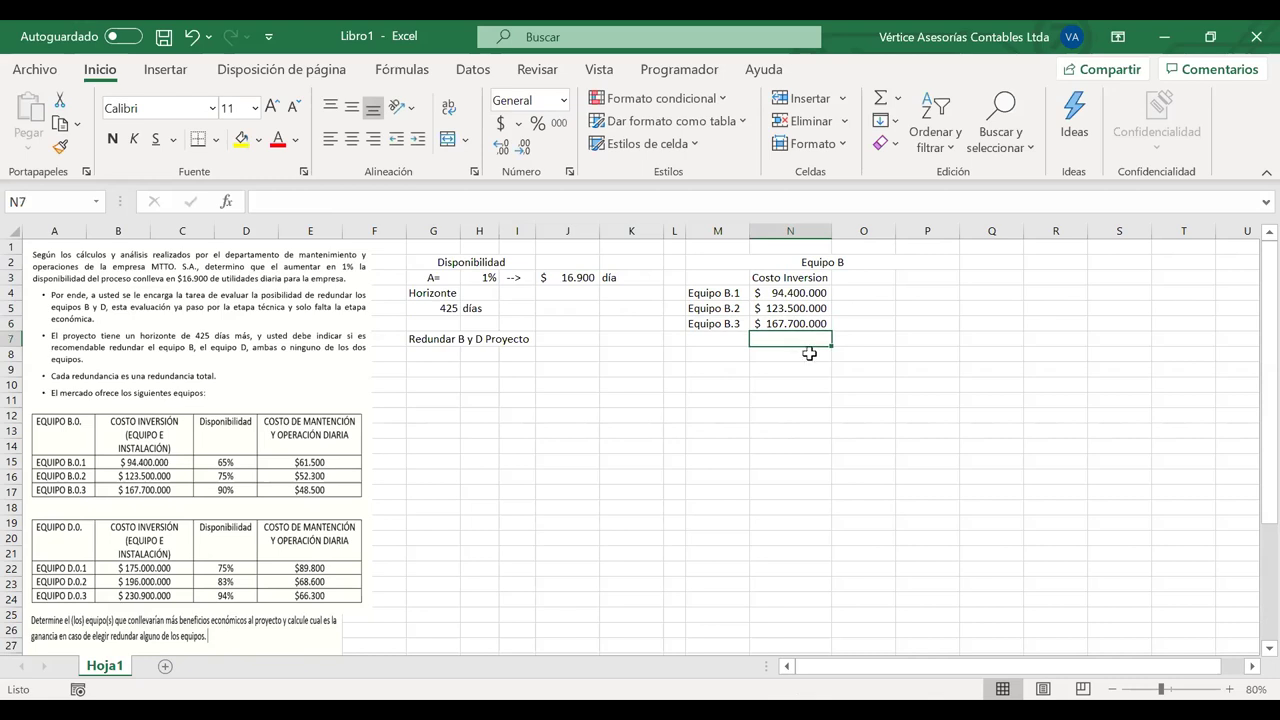
Enter the column header "Disponibilidad" in O3 and widen column O to fit it
{"action": "left_click", "coordinate": [852, 279]}
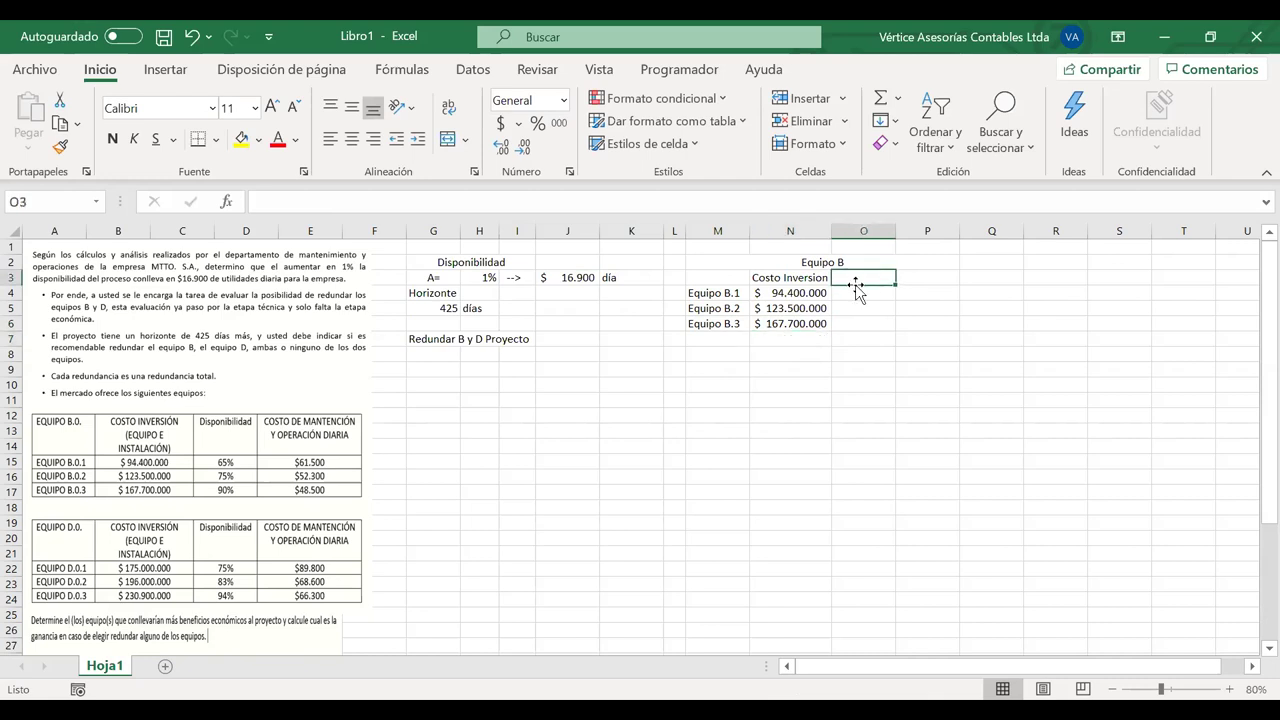
{"action": "type", "text": "Disponivi"}
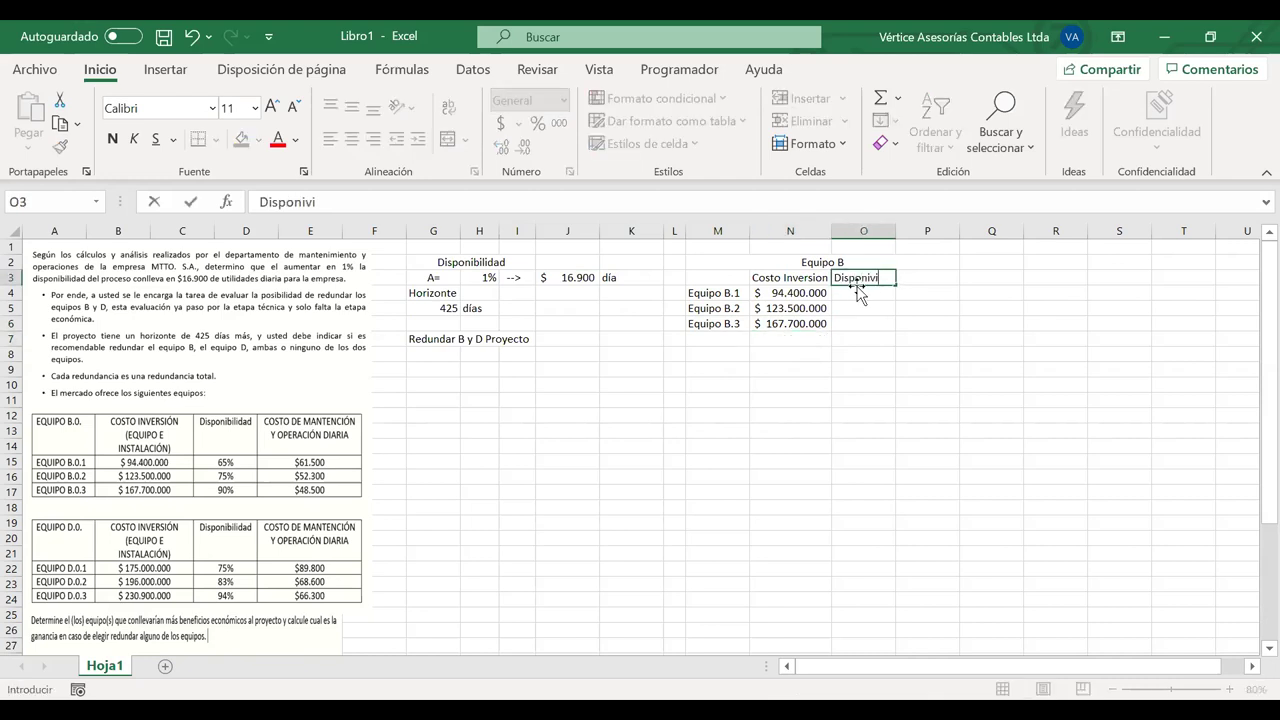
{"action": "type", "text": "vb"}
{"action": "key", "text": "BackSpace"}
{"action": "key", "text": "BackSpace"}
{"action": "type", "text": "bilidad"}
{"action": "left_click", "coordinate": [902, 246]}
{"action": "left_click_drag", "start_coordinate": [895, 235], "coordinate": [907, 235]}
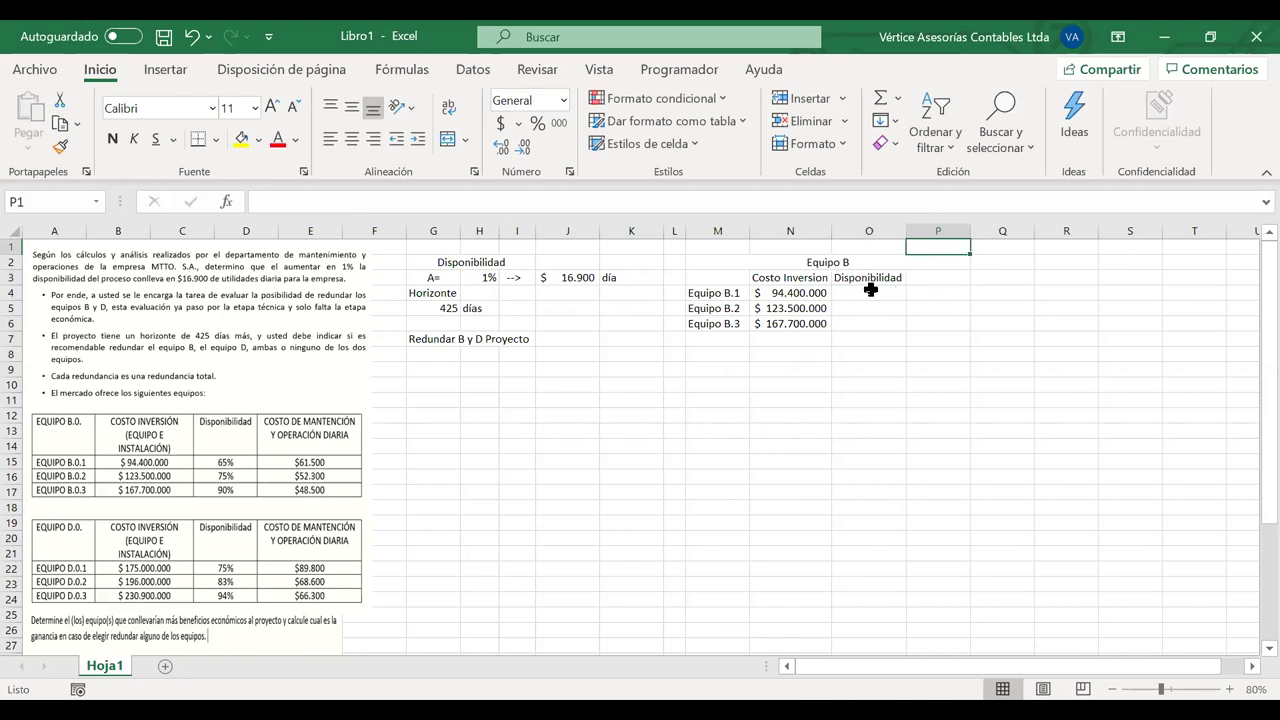
Format O4:O6 as percentages and enter the availabilities 65%, 75% and 90% for Equipo B.1 to B.3
{"action": "left_click", "coordinate": [870, 290]}
{"action": "left_click_drag", "start_coordinate": [870, 290], "coordinate": [868, 318]}
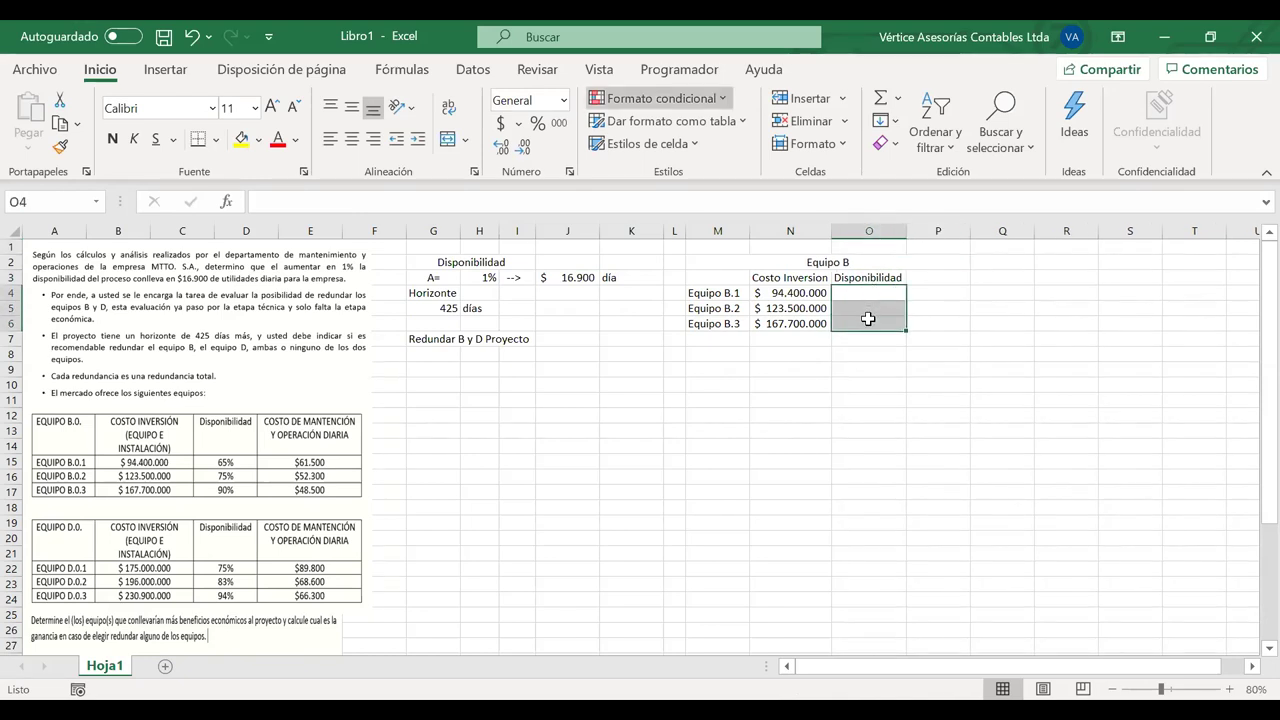
{"action": "left_click", "coordinate": [537, 126]}
{"action": "left_click", "coordinate": [861, 292]}
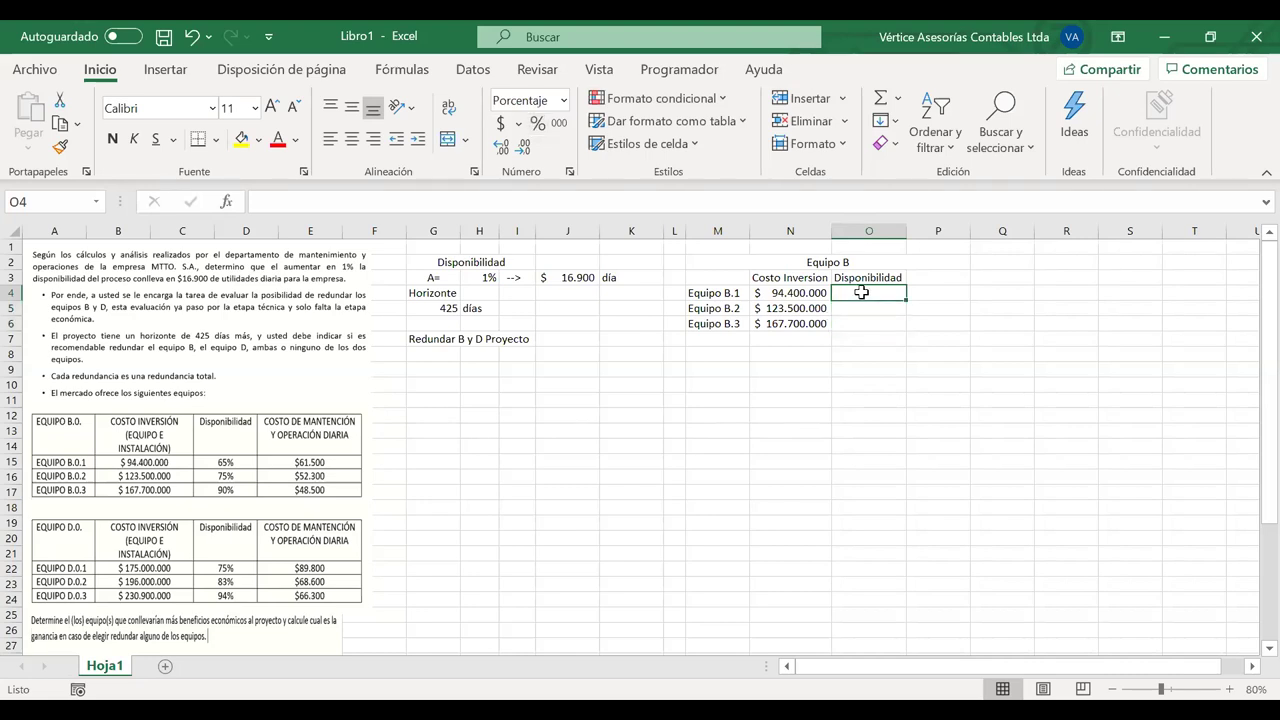
{"action": "type", "text": "65"}
{"action": "key", "text": "Return"}
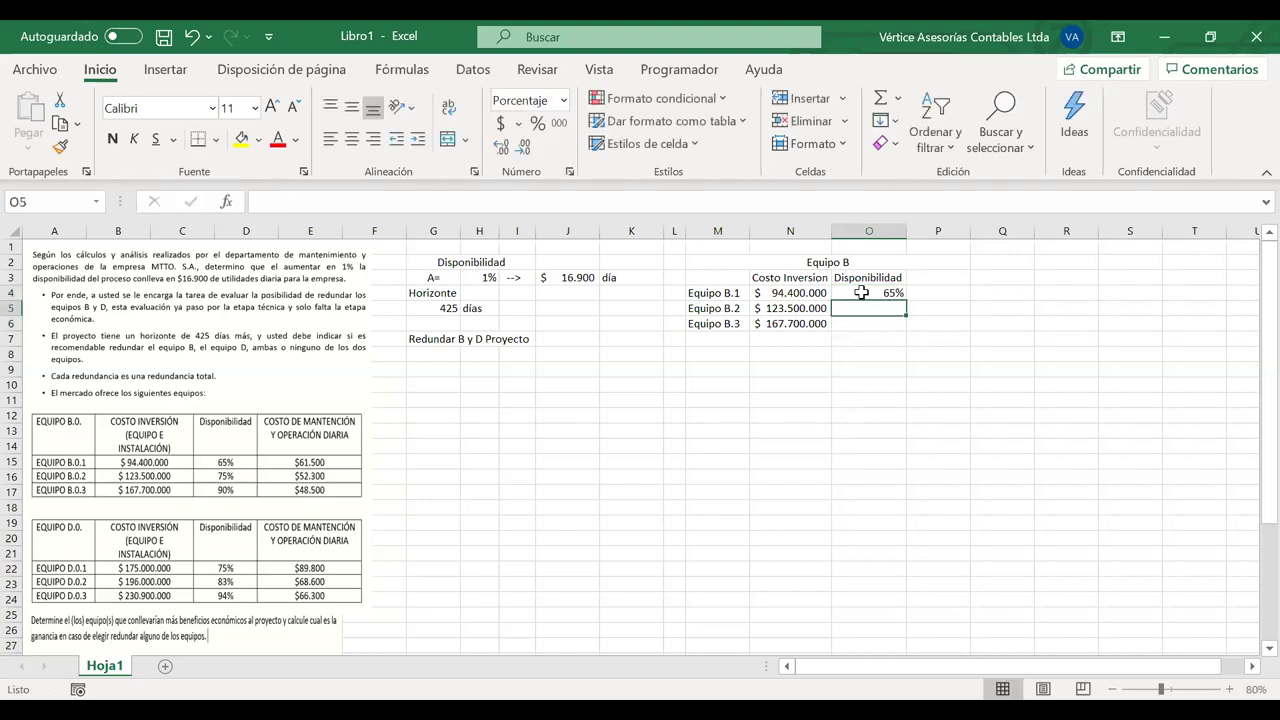
{"action": "type", "text": "75"}
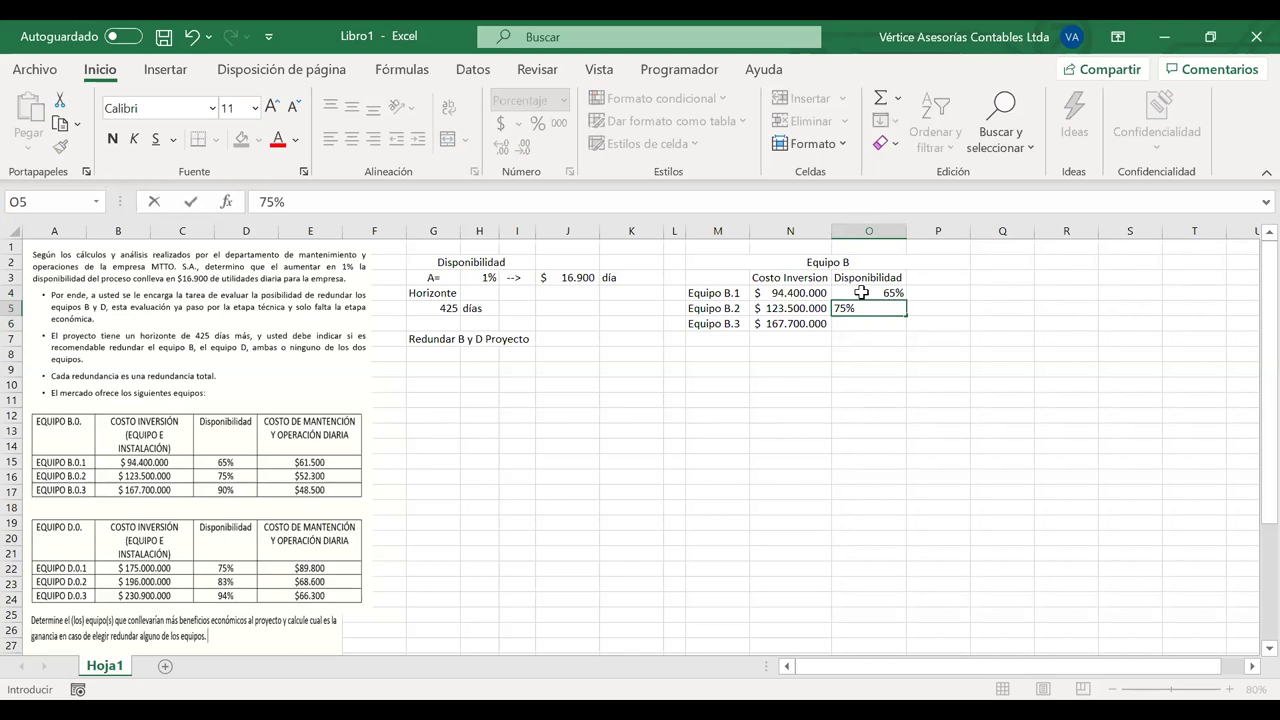
{"action": "key", "text": "Return"}
{"action": "type", "text": "90"}
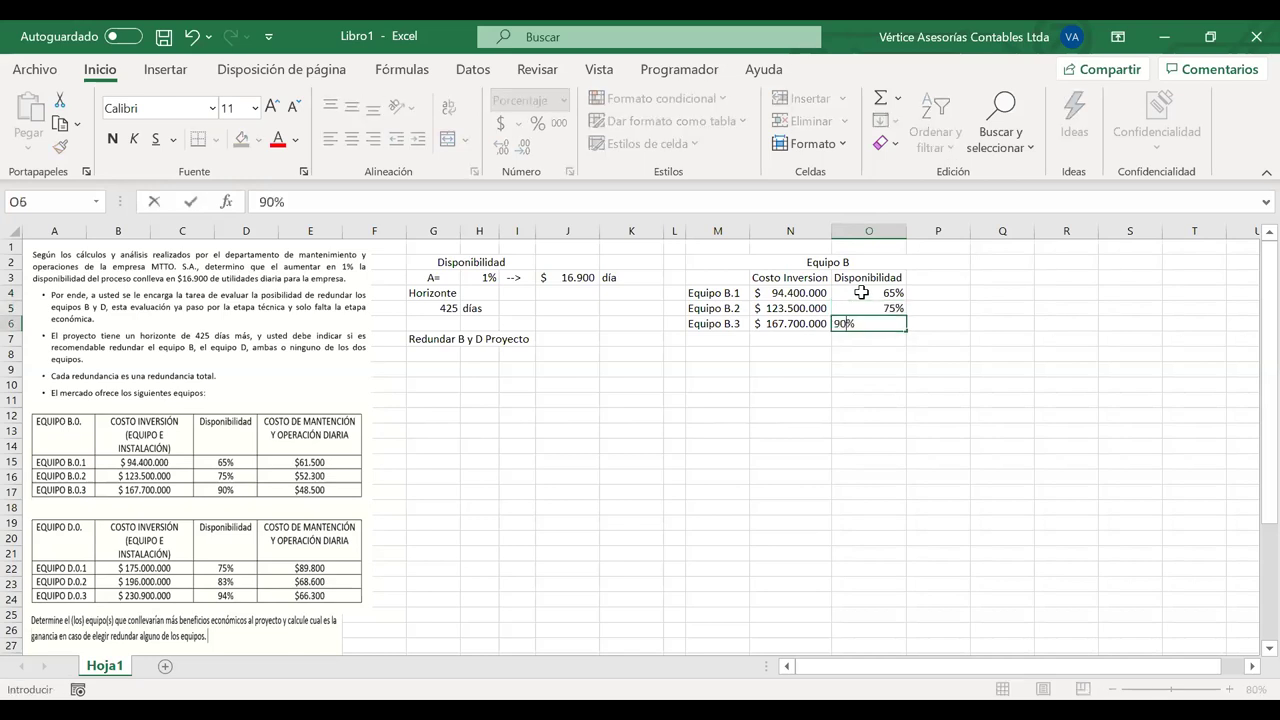
{"action": "key", "text": "Tab"}
Enter the column header "Csoto Oper. Día" in P3 and widen column P to fit it
{"action": "left_click", "coordinate": [929, 281]}
{"action": "type", "text": "Csoto"}
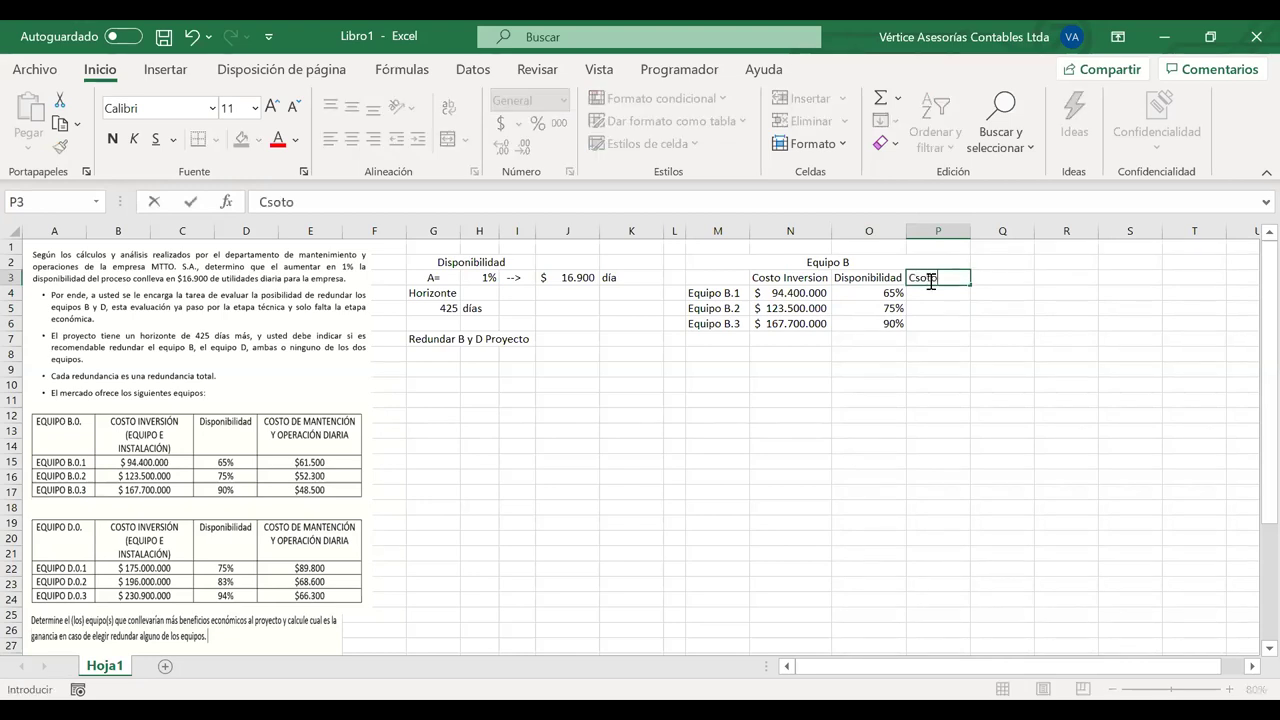
{"action": "type", "text": " Opera"}
{"action": "key", "text": "BackSpace"}
{"action": "type", "text": "."}
{"action": "left_click", "coordinate": [973, 231]}
{"action": "left_click_drag", "start_coordinate": [971, 231], "coordinate": [1000, 225]}
{"action": "double_click", "coordinate": [972, 275]}
{"action": "type", "text": "día"}
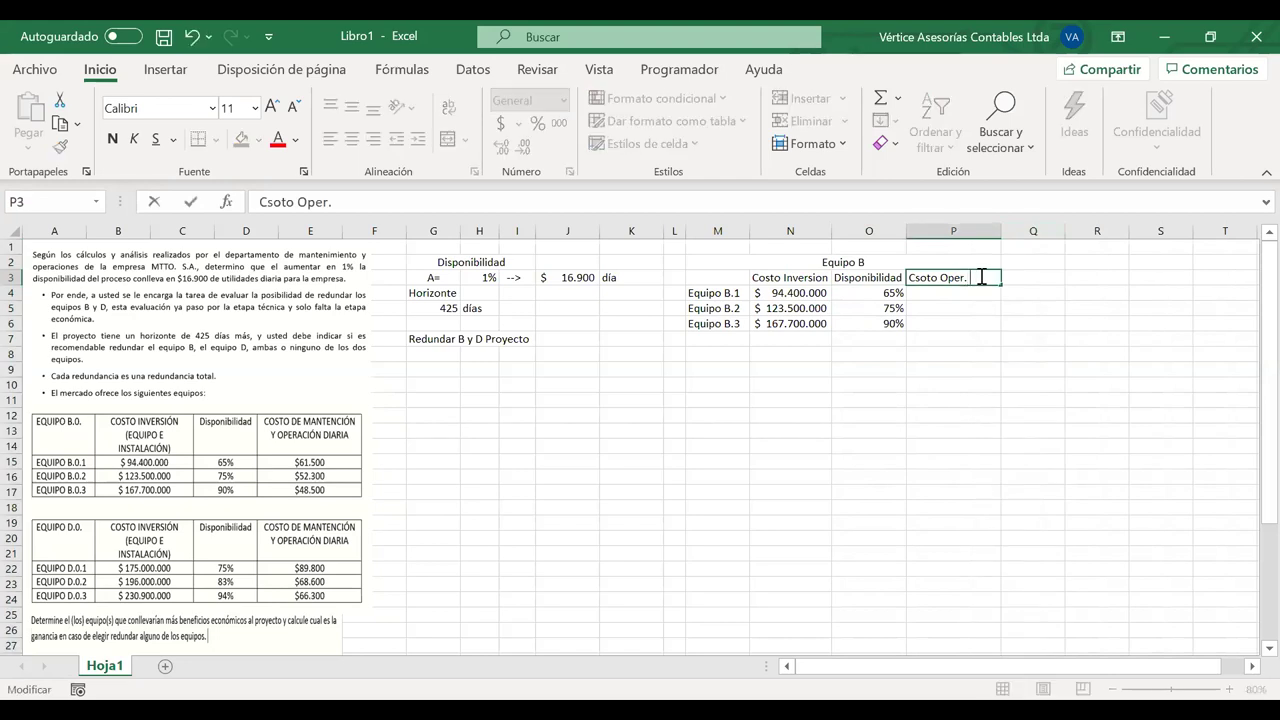
Format P4:P6 with the accounting currency format and enter 61500 as the daily operating cost of Equipo B.1 in P4
{"action": "left_click", "coordinate": [946, 291]}
{"action": "left_click_drag", "start_coordinate": [946, 291], "coordinate": [942, 319]}
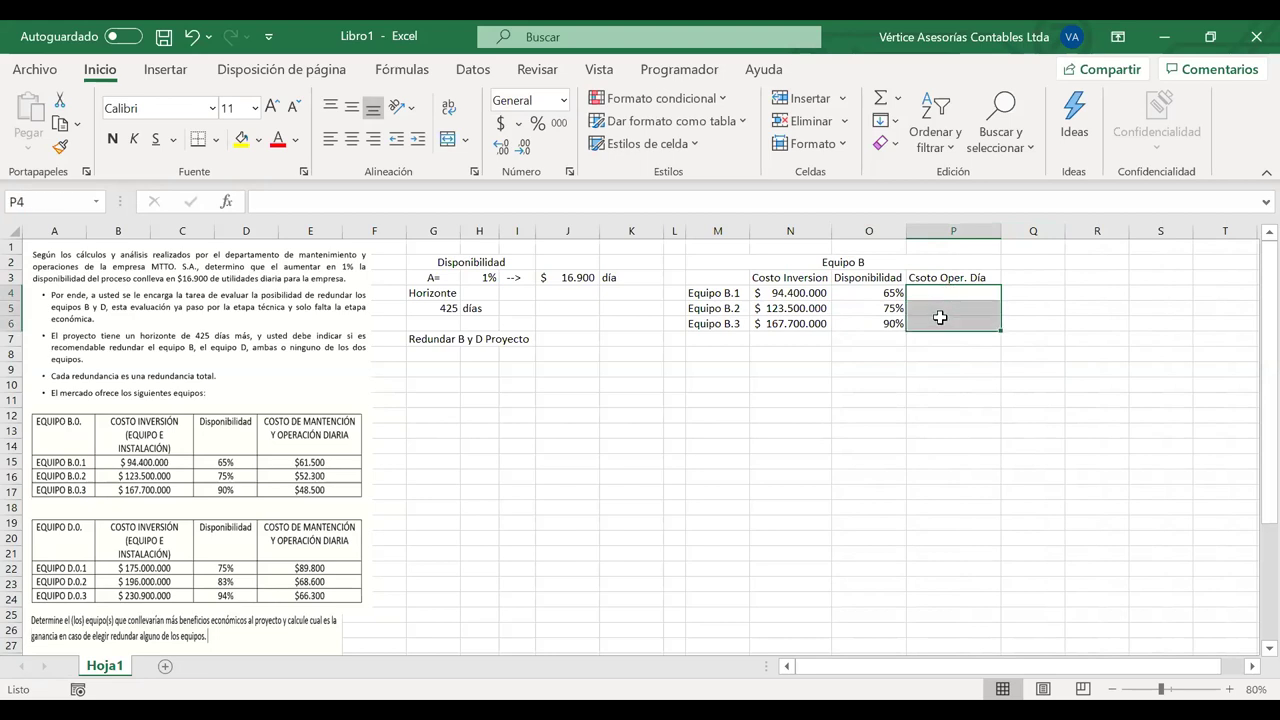
{"action": "left_click", "coordinate": [500, 123]}
{"action": "type", "text": "61"}
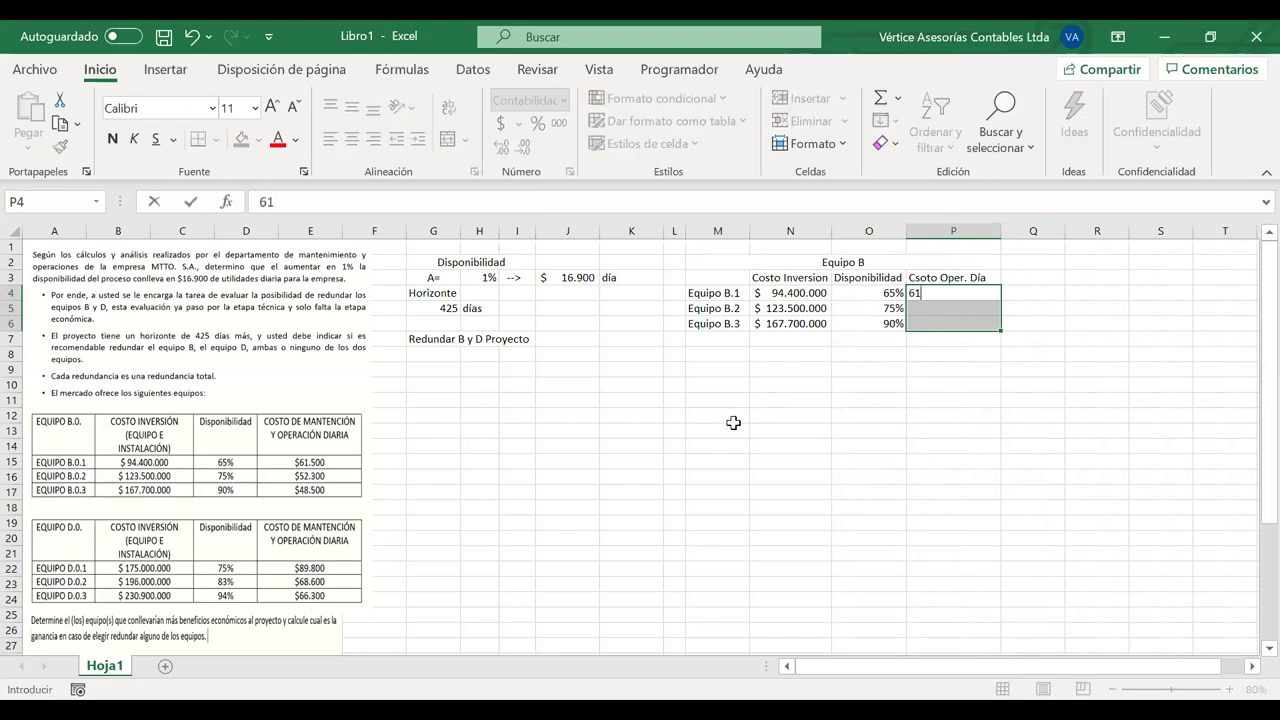
{"action": "type", "text": "500"}
{"action": "key", "text": "Return"}
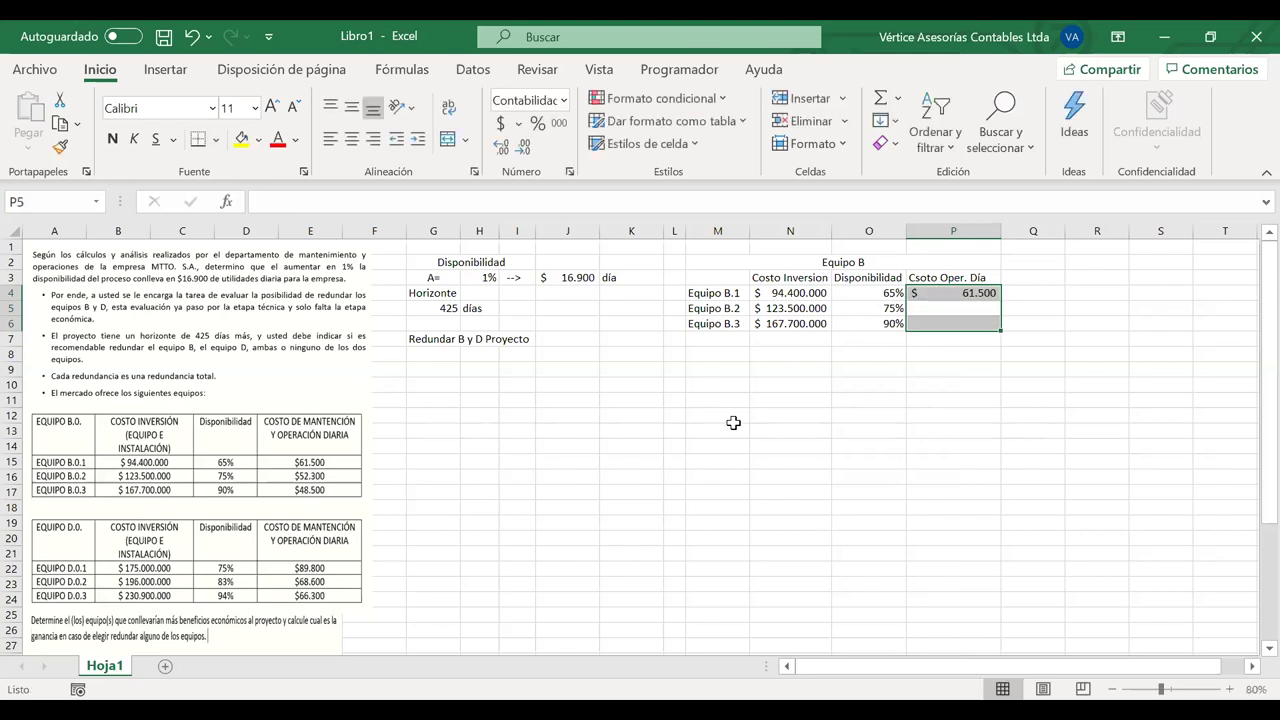
Enter the daily operating costs 52300 for Equipo B.2 in P5 and 48500 for Equipo B.3 in P6
{"action": "type", "text": "54"}
{"action": "key", "text": "BackSpace"}
{"action": "type", "text": "2300"}
{"action": "key", "text": "Return"}
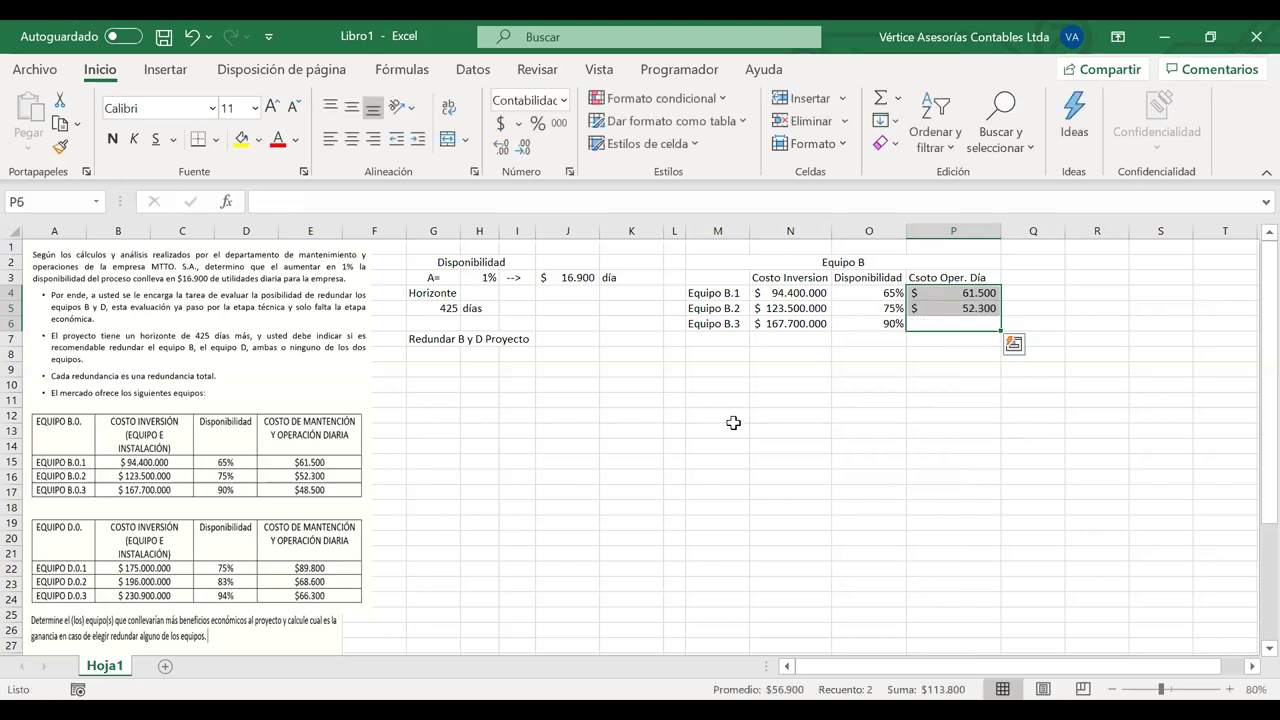
{"action": "type", "text": "4"}
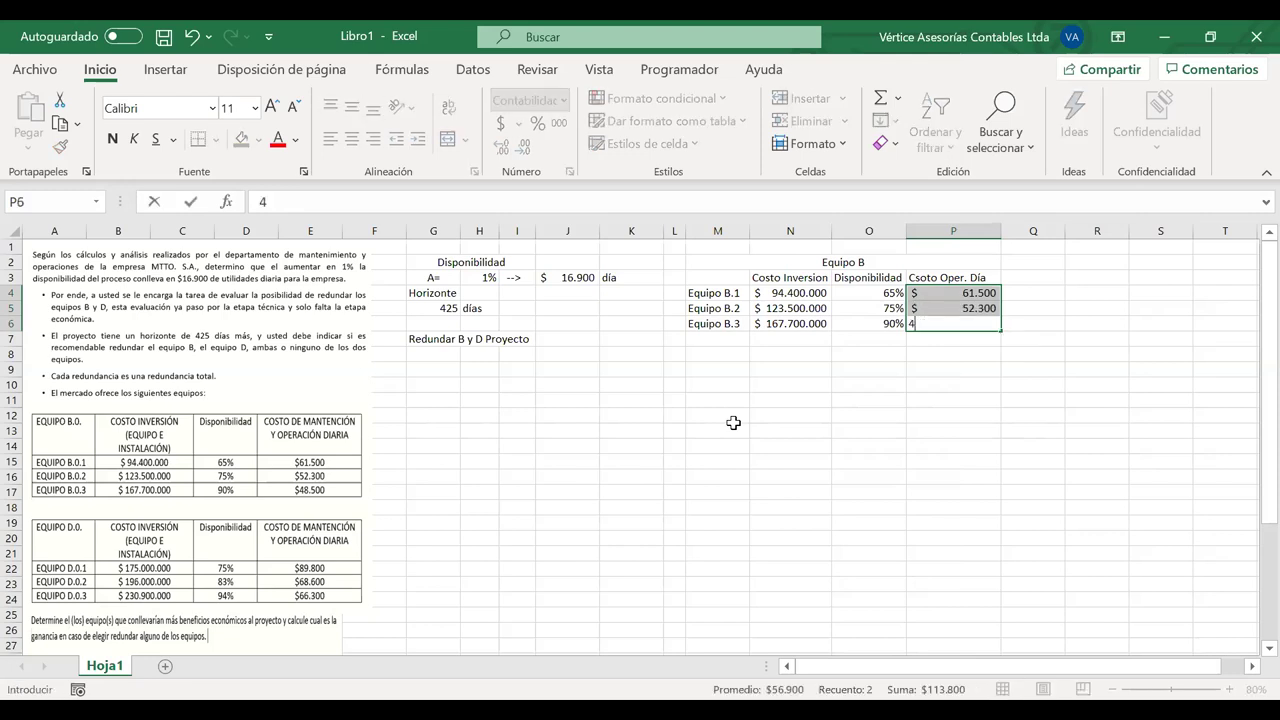
{"action": "type", "text": "8.500"}
{"action": "key", "text": "Return"}
Correct the misspelled column header in P3 to "Costo Oper. Día"
{"action": "left_click", "coordinate": [968, 277]}
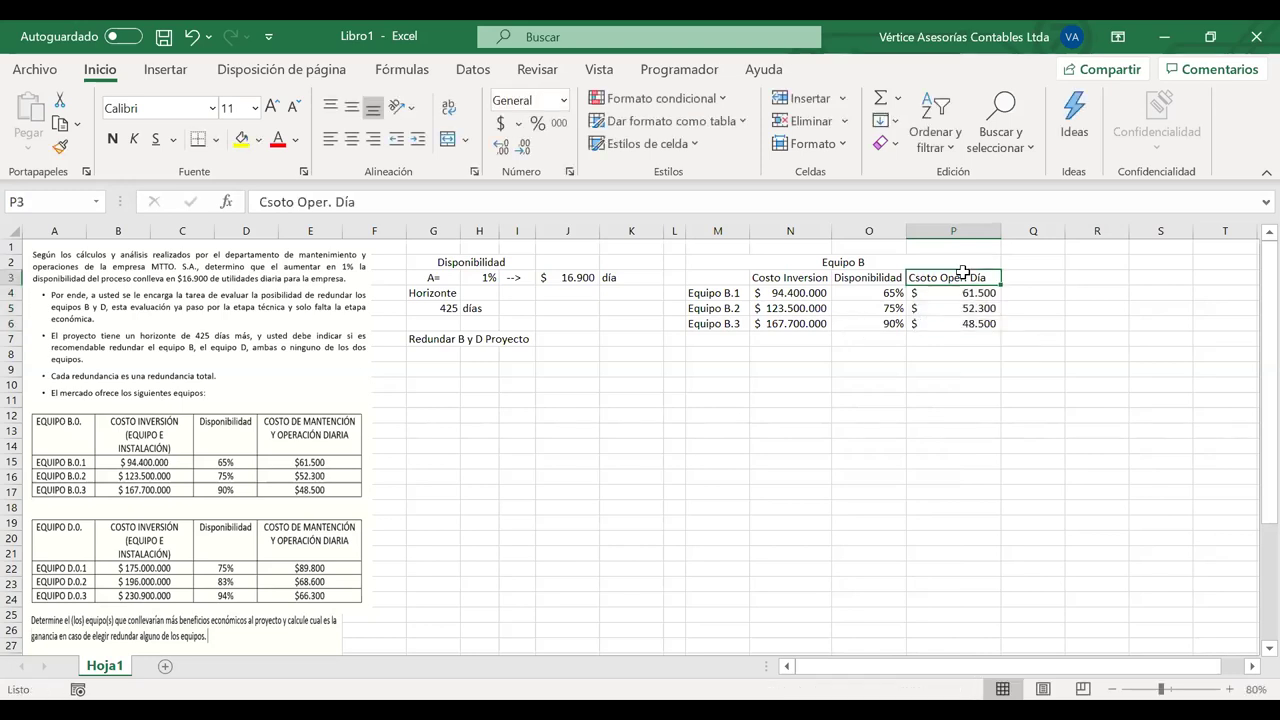
{"action": "double_click", "coordinate": [921, 277]}
{"action": "key", "text": "BackSpace"}
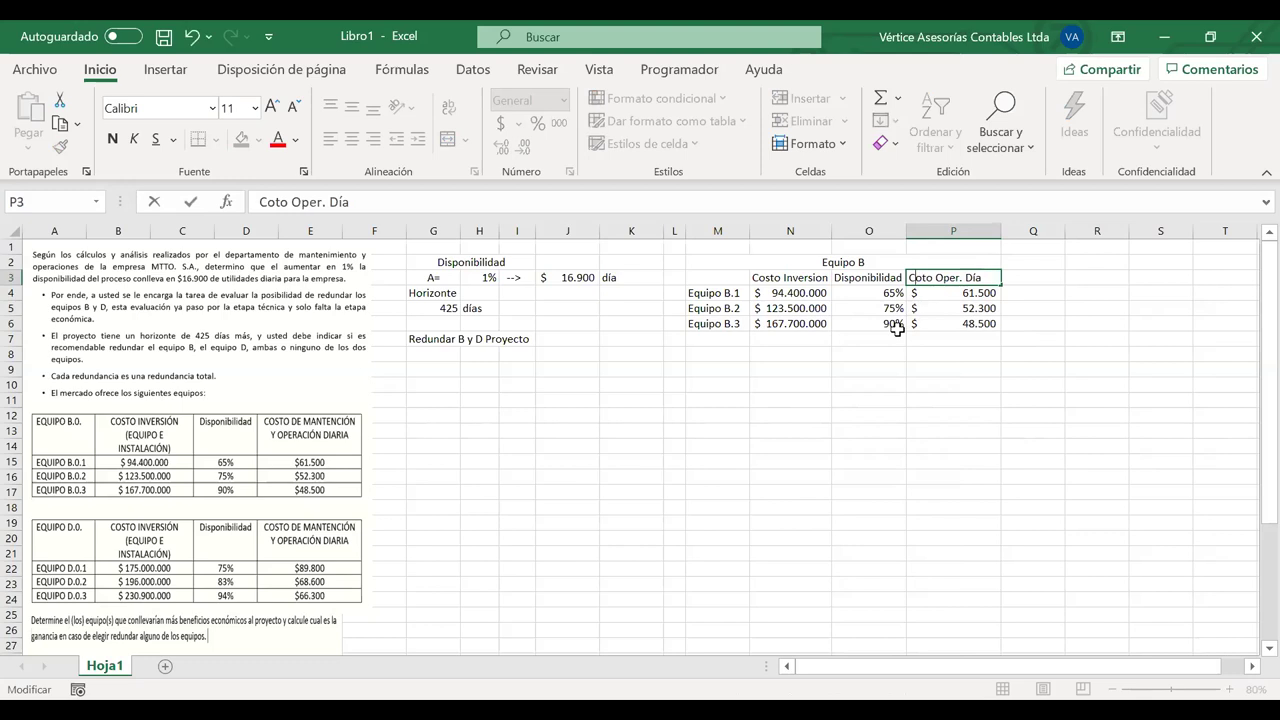
{"action": "type", "text": "s"}
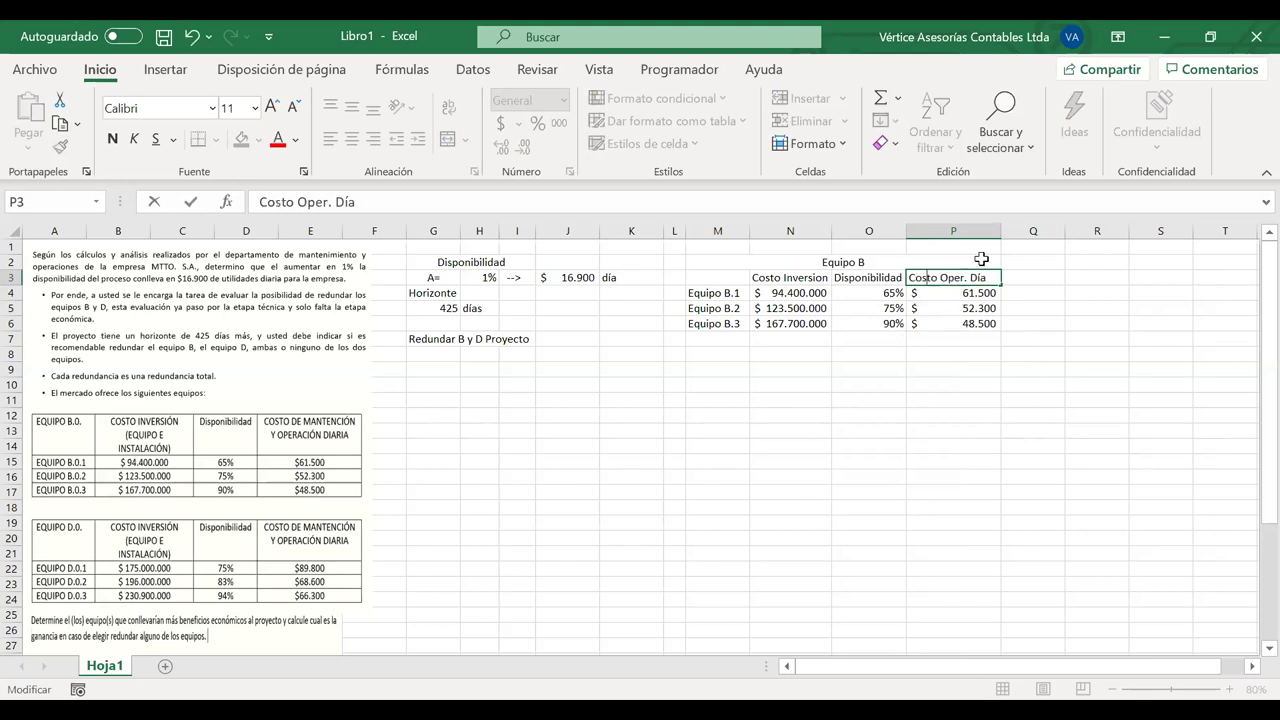
Narrow column P and wrap the text of the header in P3 onto two lines
{"action": "left_click", "coordinate": [1000, 232]}
{"action": "left_click_drag", "start_coordinate": [1000, 236], "coordinate": [971, 238]}
{"action": "left_click", "coordinate": [931, 276]}
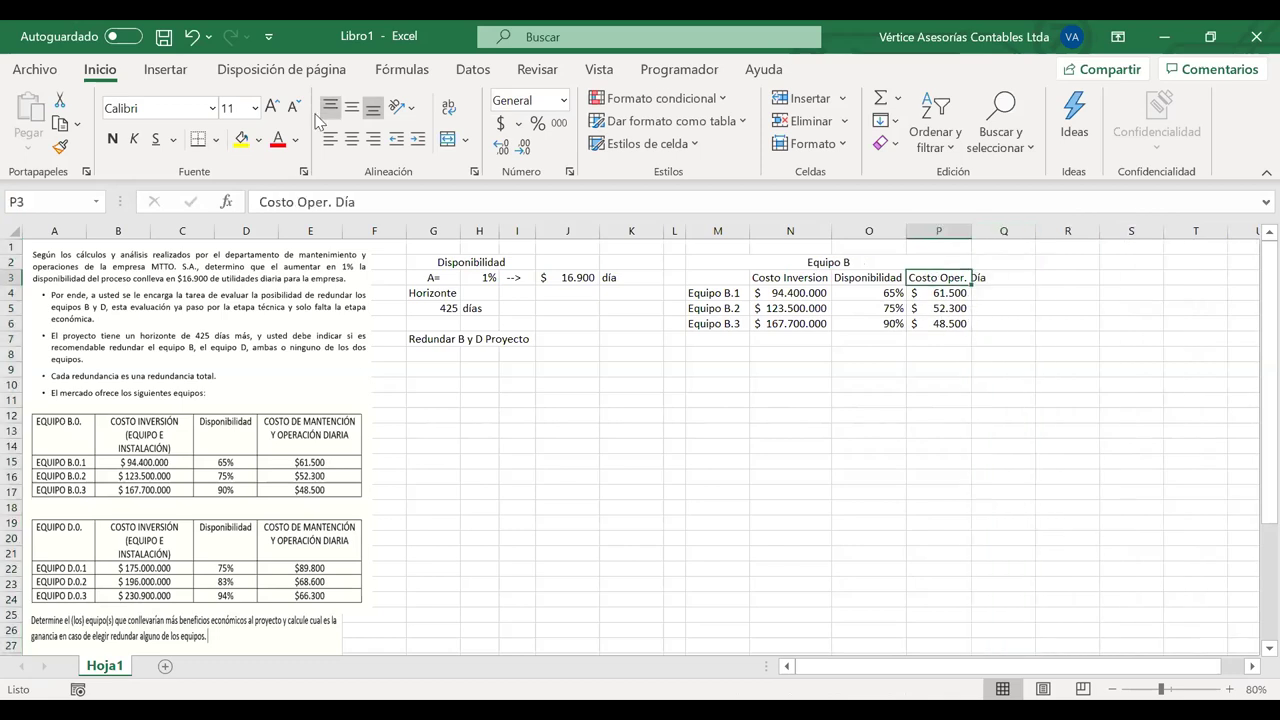
{"action": "left_click", "coordinate": [448, 110]}
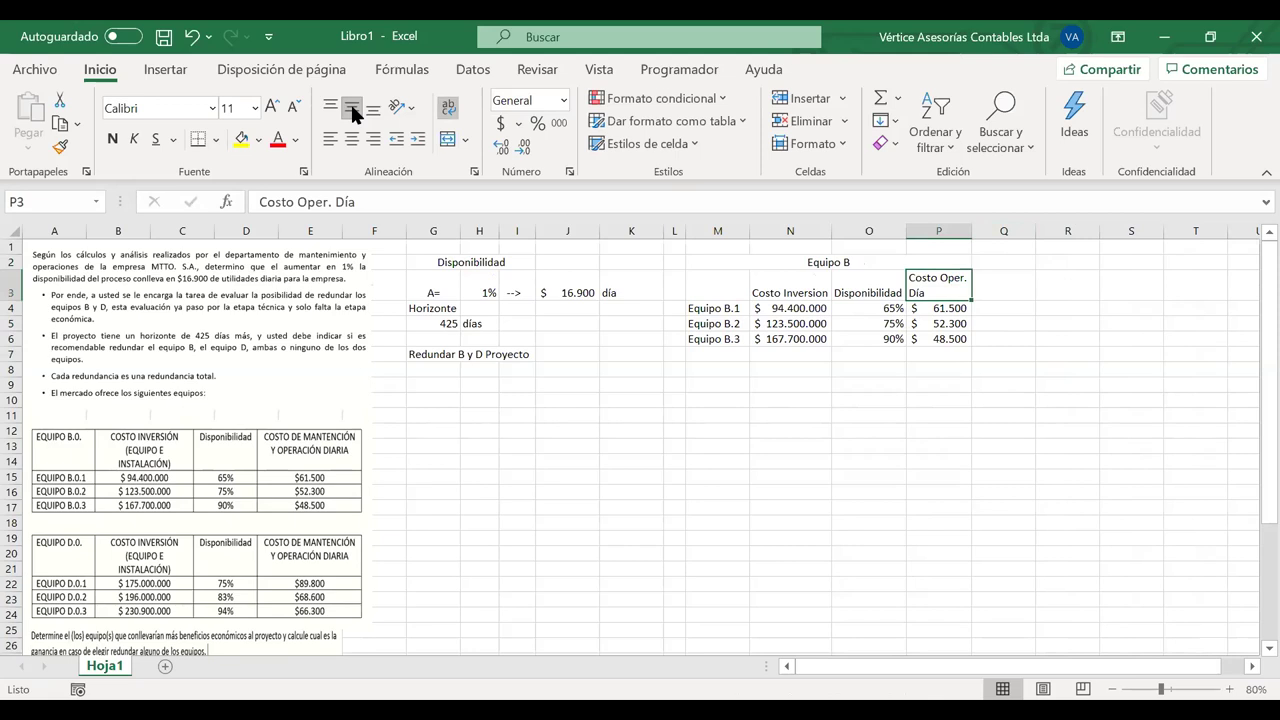
Center the column headers in N3:P3 both vertically and horizontally
{"action": "left_click_drag", "start_coordinate": [790, 288], "coordinate": [925, 283]}
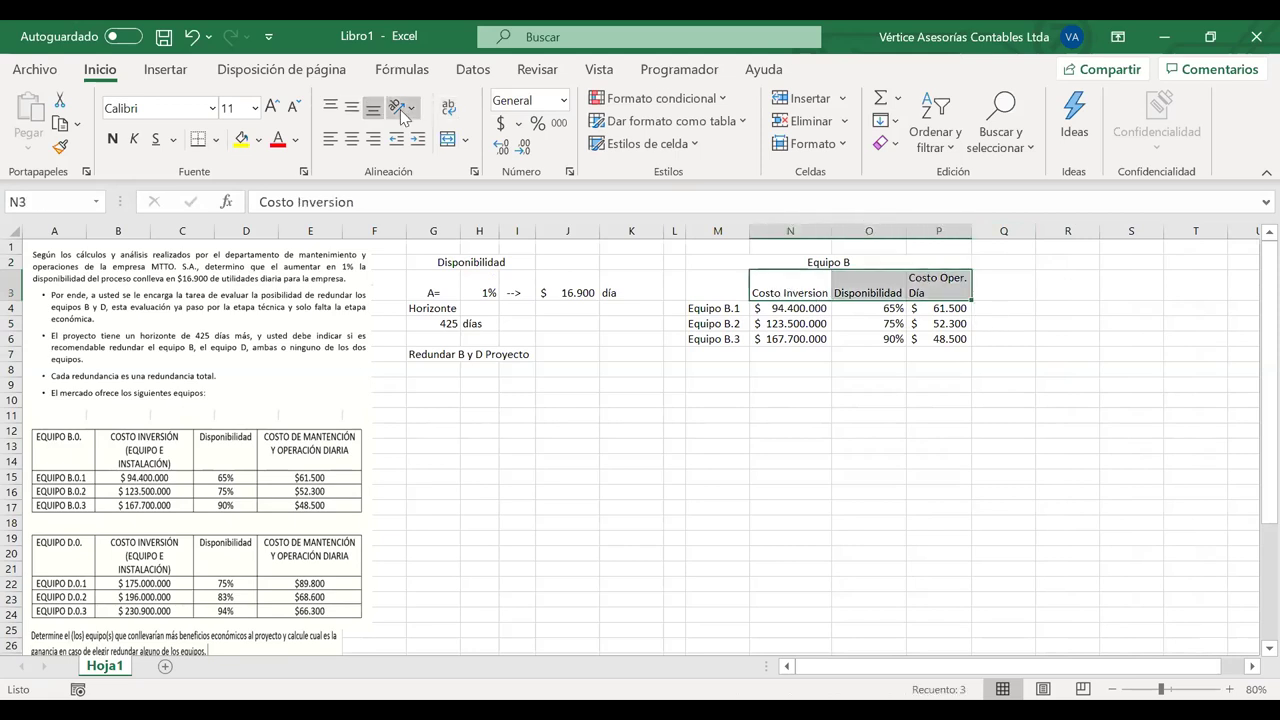
{"action": "left_click", "coordinate": [352, 107]}
{"action": "left_click", "coordinate": [352, 141]}
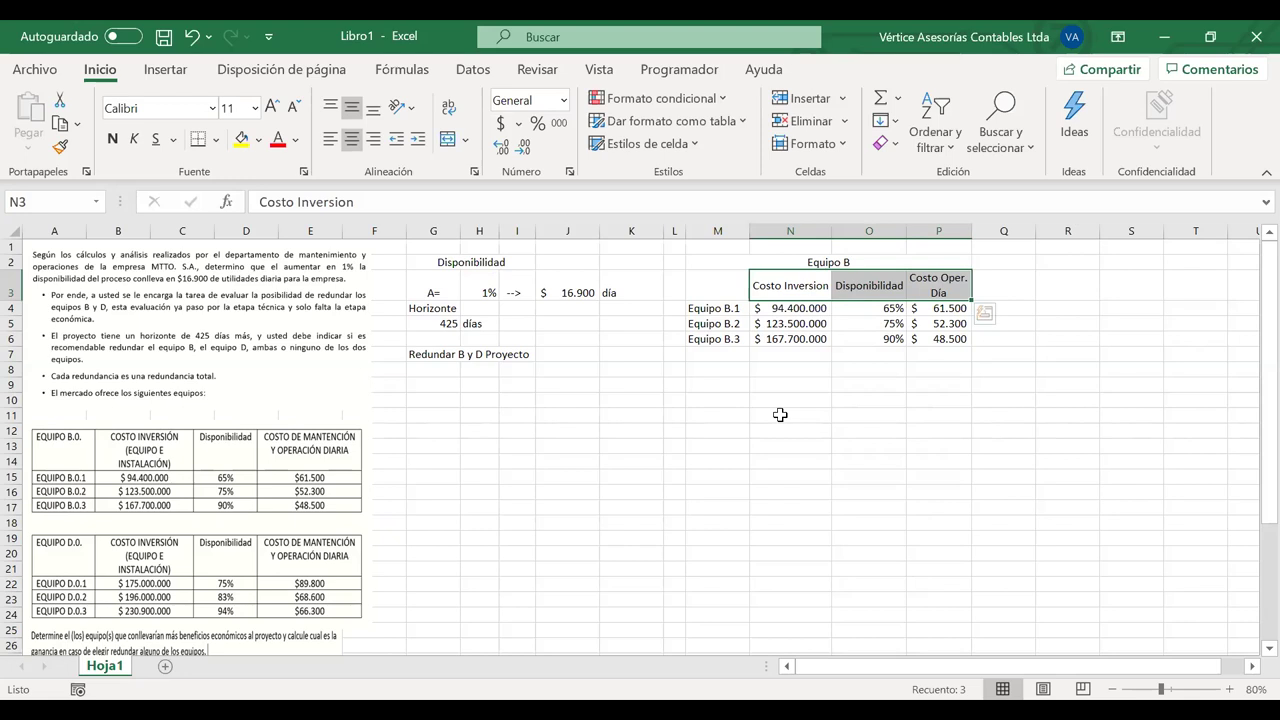
Apply all borders to the Equipo B table in M2:P6 and narrow columns F and K
{"action": "left_click_drag", "start_coordinate": [940, 339], "coordinate": [740, 263]}
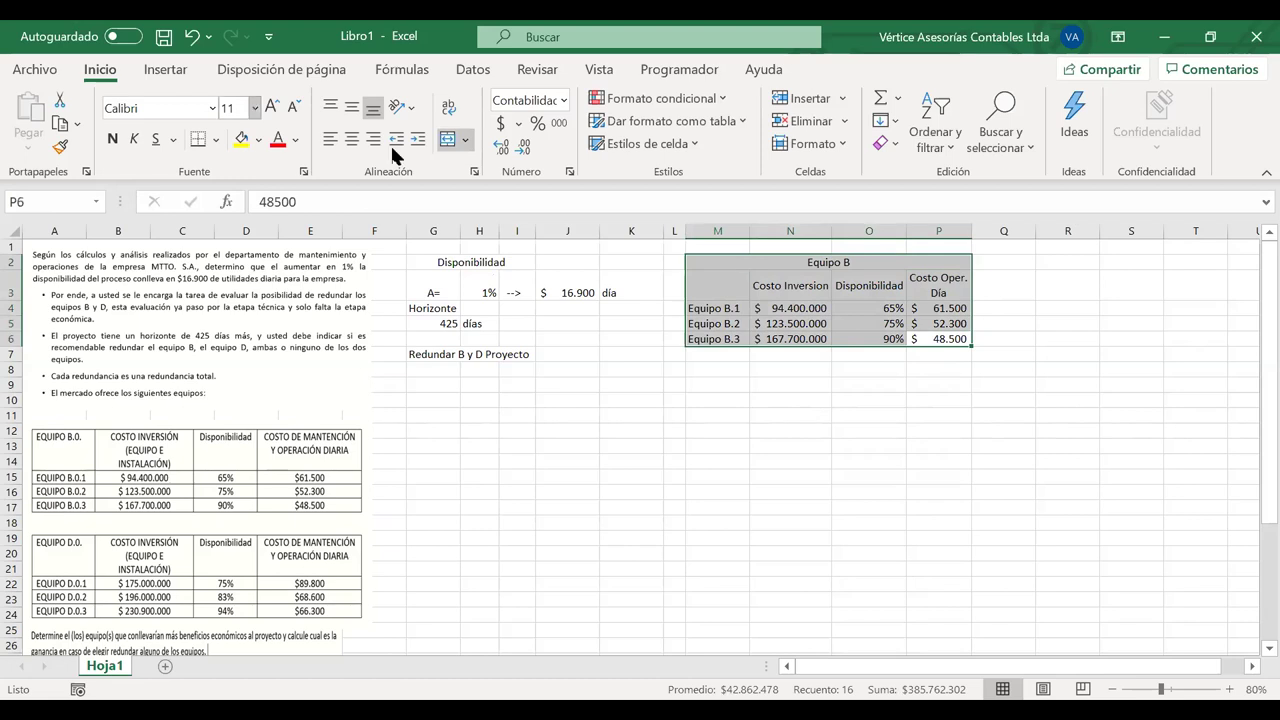
{"action": "left_click", "coordinate": [217, 143]}
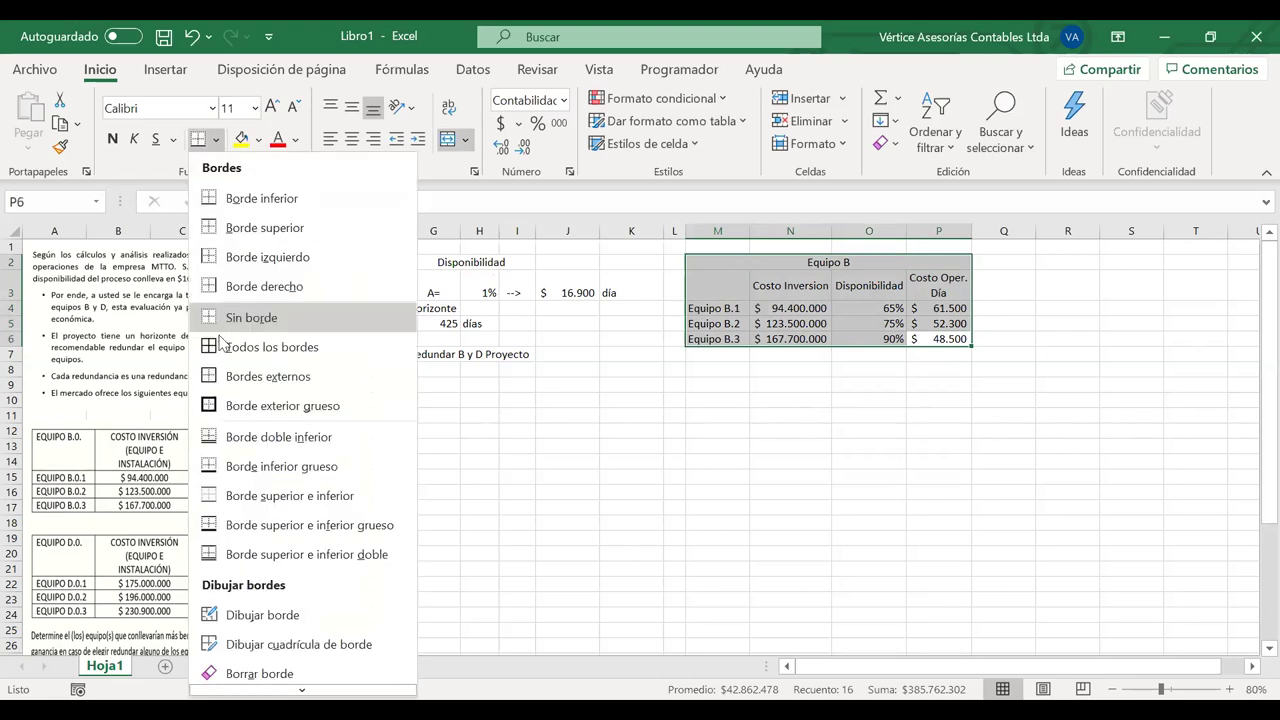
{"action": "left_click", "coordinate": [231, 345]}
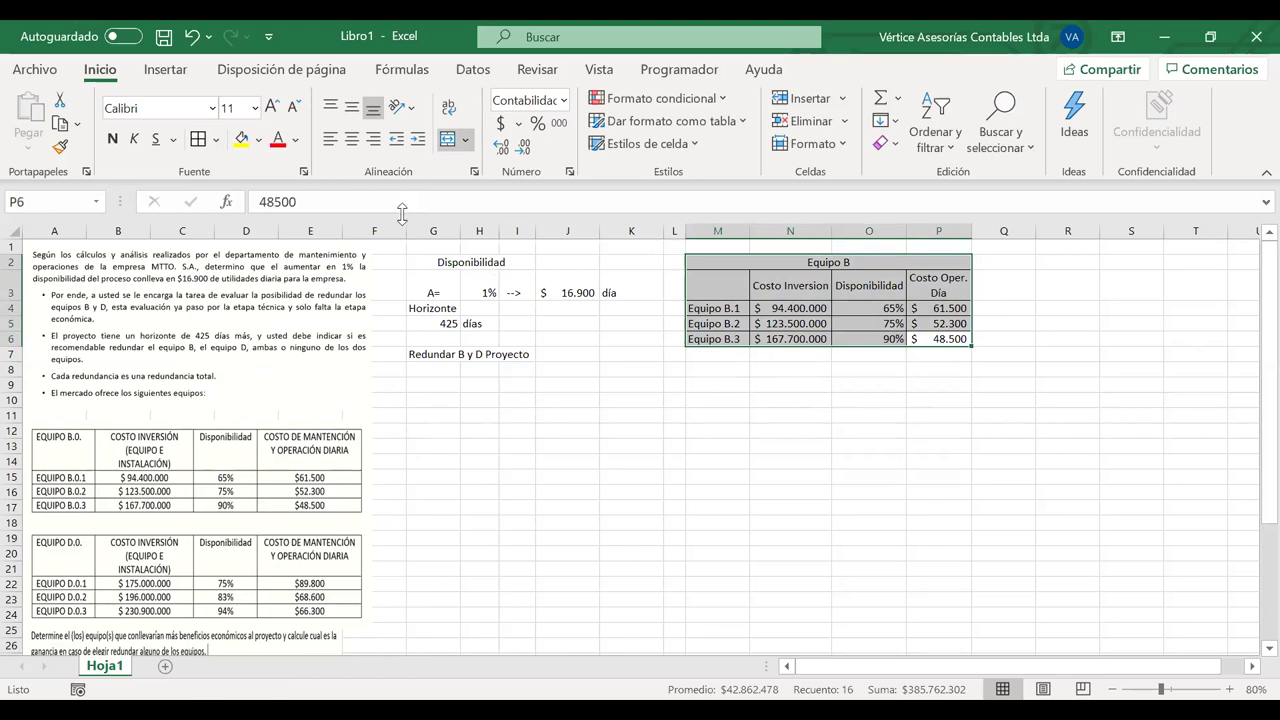
{"action": "left_click_drag", "start_coordinate": [407, 236], "coordinate": [389, 236]}
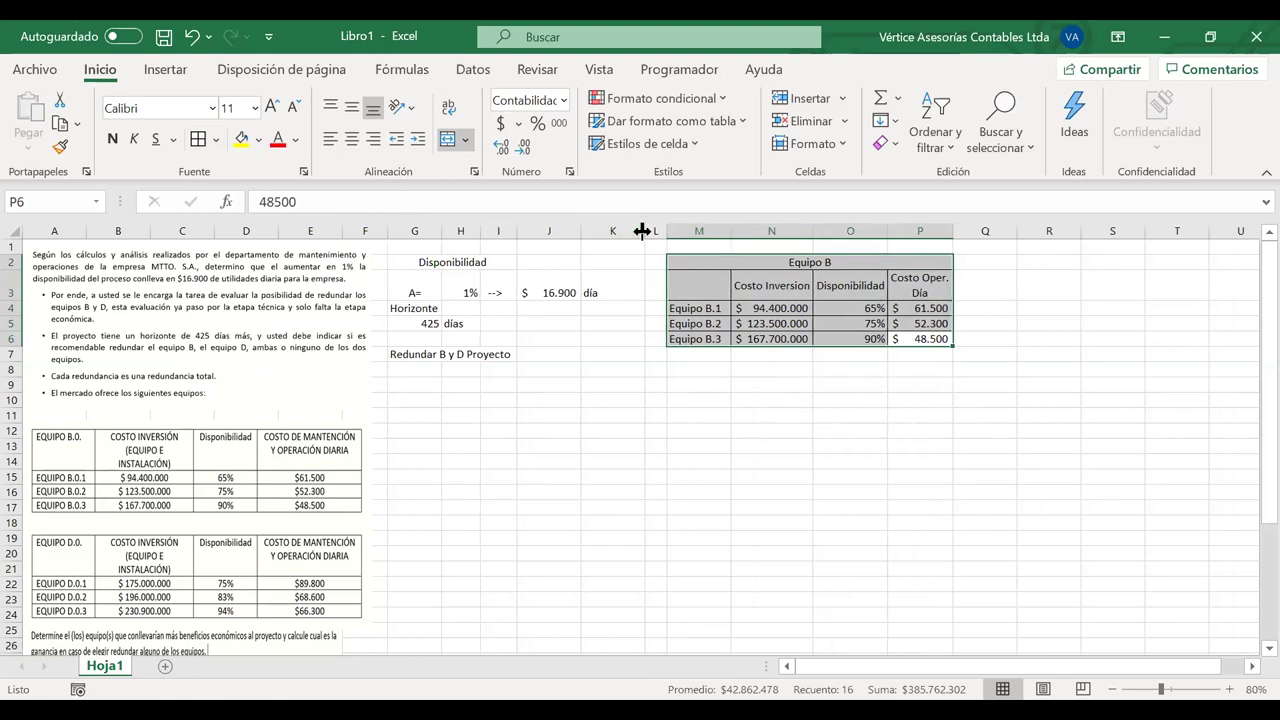
{"action": "left_click_drag", "start_coordinate": [642, 231], "coordinate": [620, 232]}
Duplicate the Equipo B table from M2:P6 to R2 and narrow the separating column Q
{"action": "left_click", "coordinate": [696, 267]}
{"action": "left_click_drag", "start_coordinate": [798, 316], "coordinate": [829, 336]}
{"action": "key", "text": "ctrl+c"}
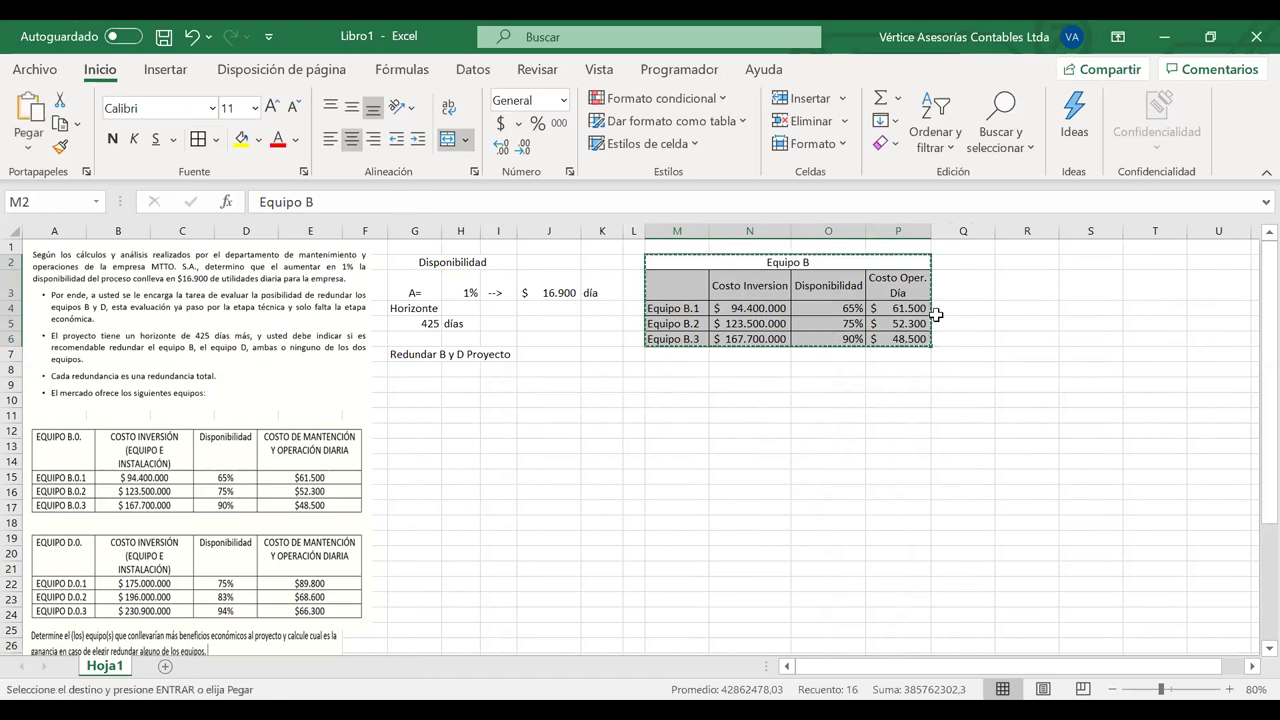
{"action": "left_click", "coordinate": [1032, 261]}
{"action": "key", "text": "ctrl+v"}
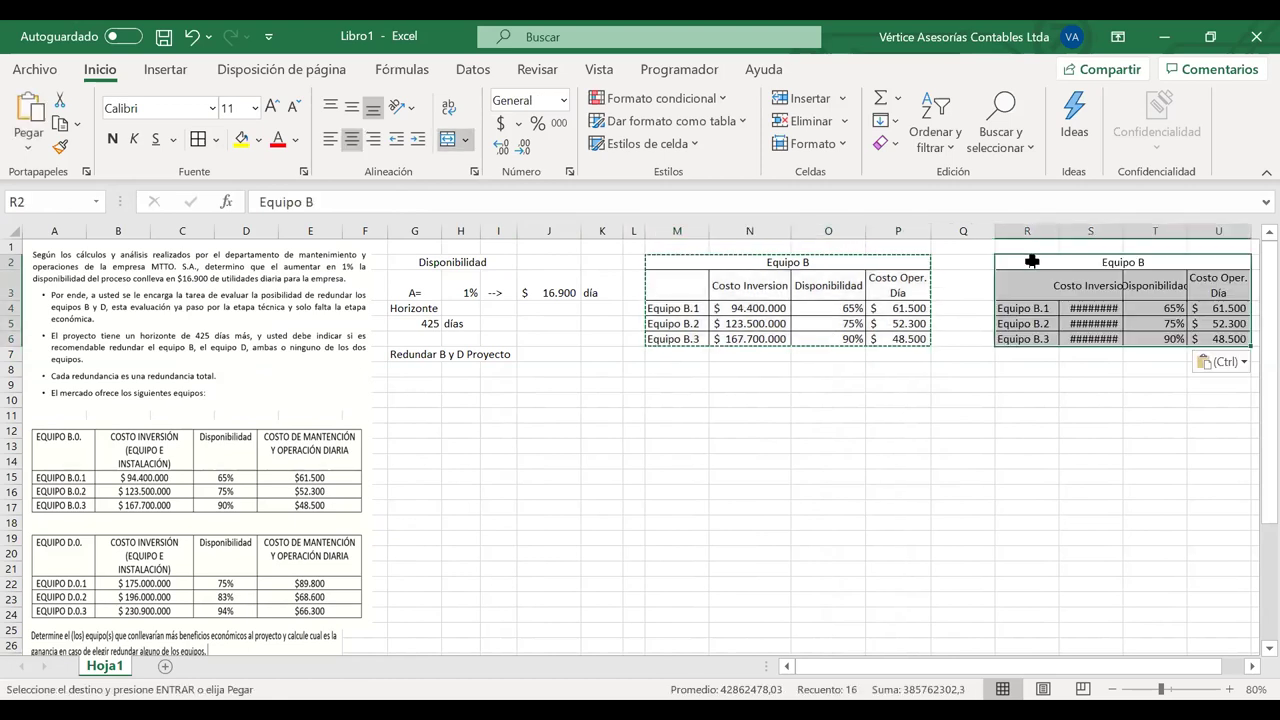
{"action": "left_click_drag", "start_coordinate": [998, 230], "coordinate": [955, 229]}
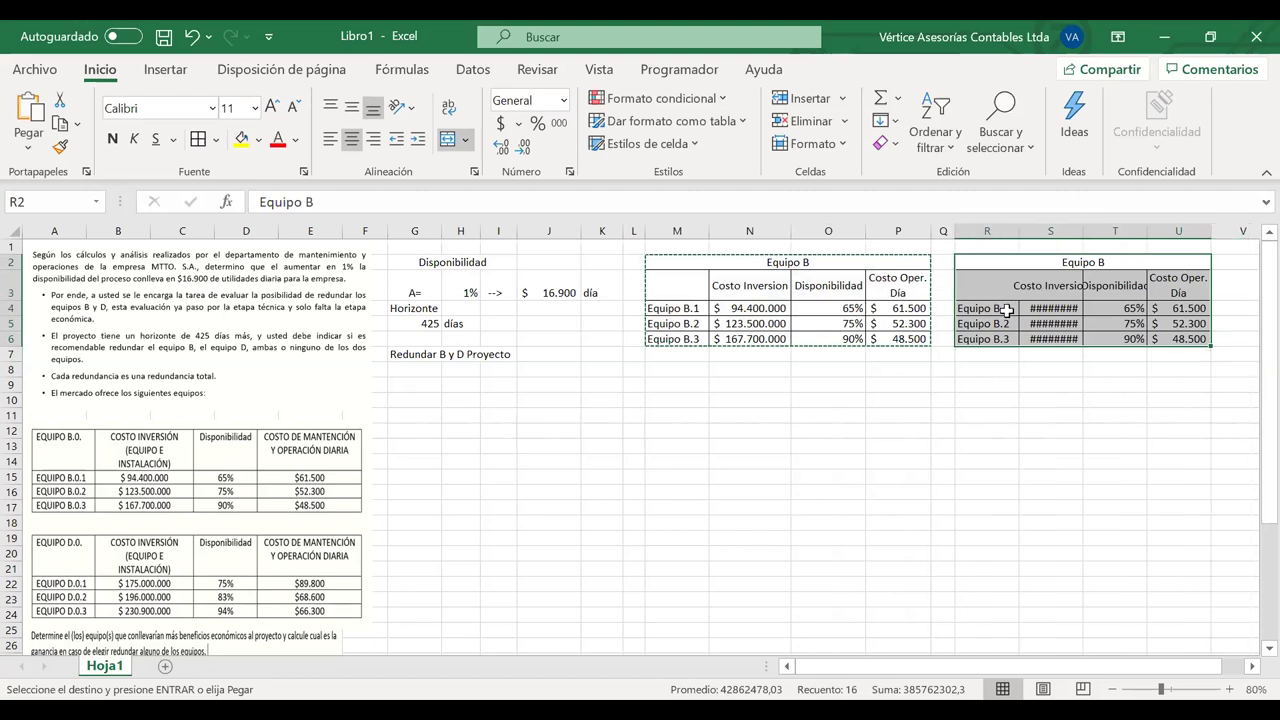
Change the title of the copied table in R2 to "Equipo D"
{"action": "double_click", "coordinate": [1100, 262]}
{"action": "key", "text": "BackSpace"}
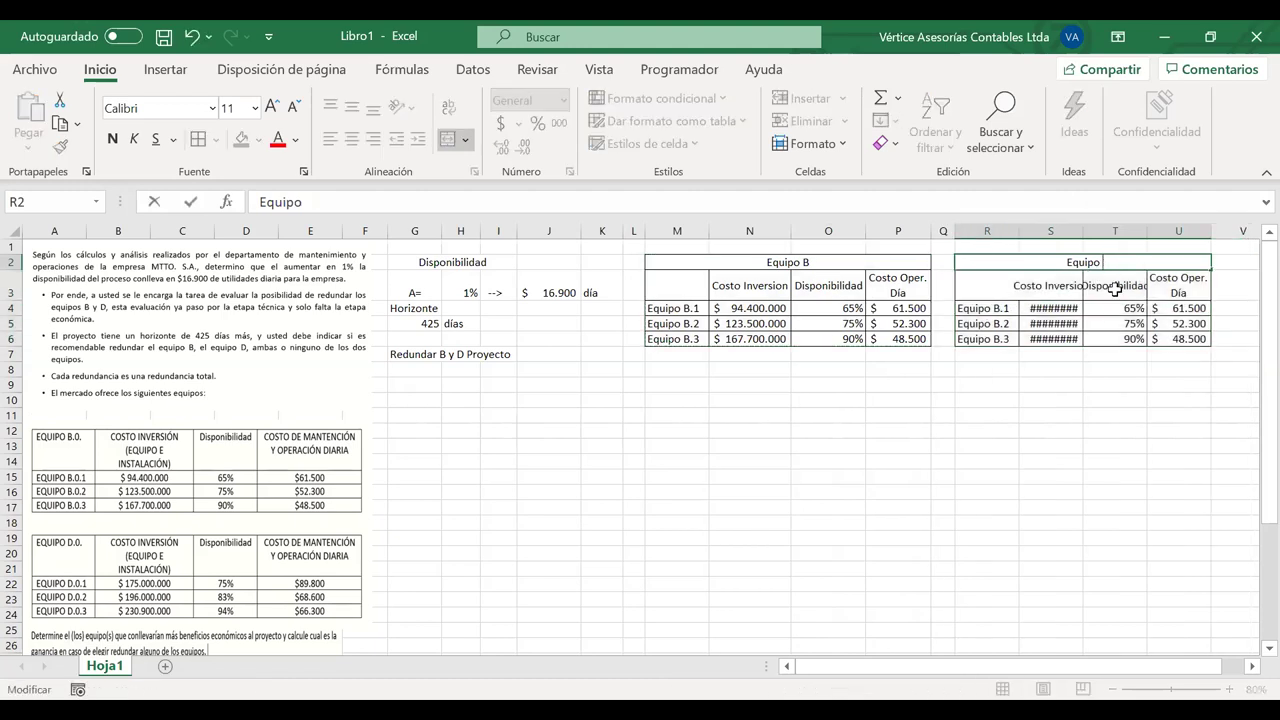
{"action": "type", "text": "d"}
{"action": "key", "text": "BackSpace"}
{"action": "type", "text": "D"}
Rename the label in R4 to "Equipo D.1" and fill it down to R6 for Equipo D.2 and D.3
{"action": "double_click", "coordinate": [995, 308]}
{"action": "key", "text": "Delete"}
{"action": "type", "text": "D"}
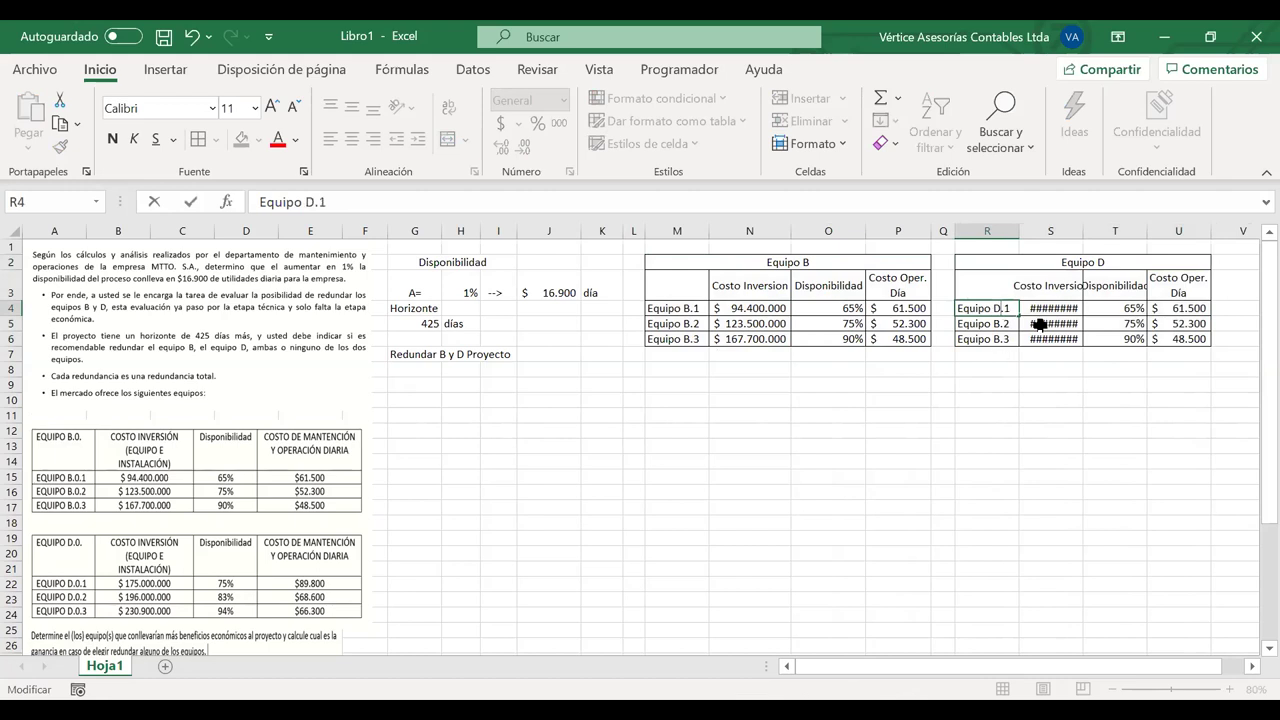
{"action": "key", "text": "Return"}
{"action": "left_click", "coordinate": [983, 306]}
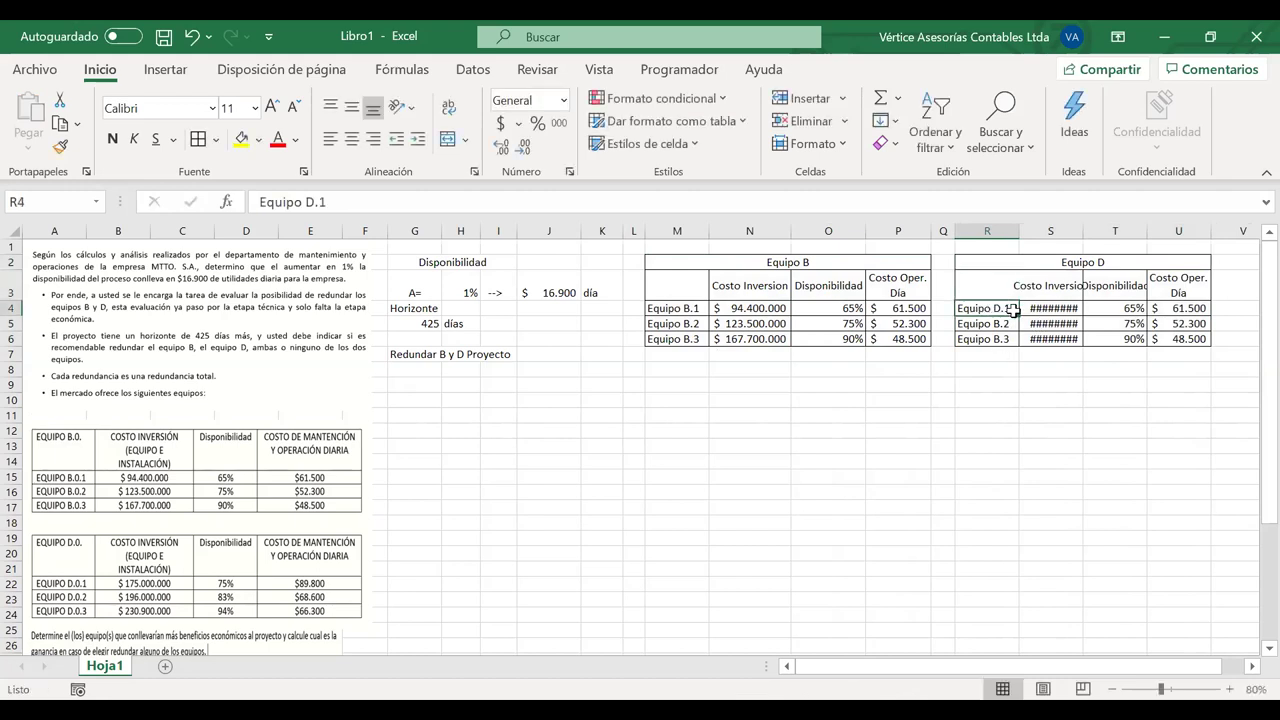
{"action": "left_click_drag", "start_coordinate": [1019, 315], "coordinate": [1015, 342]}
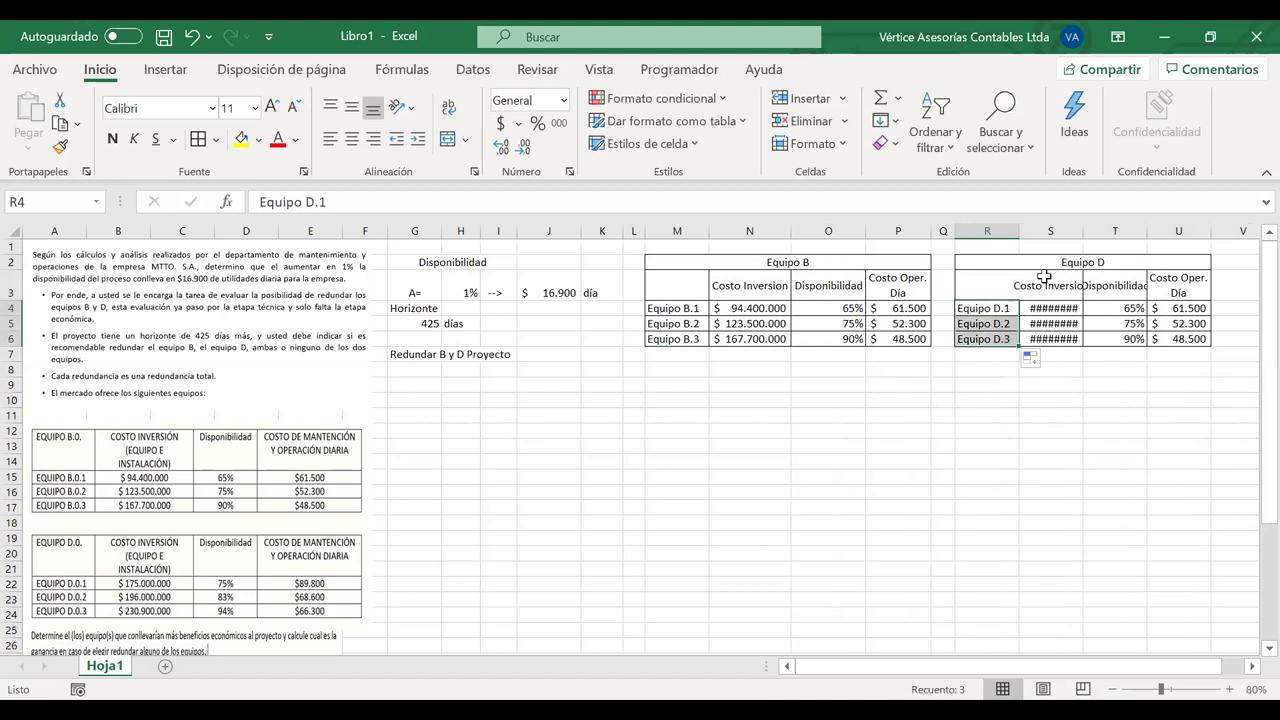
Wrap the "Costo Inversion" header in S3 and enter 175000000 as the investment cost of Equipo D.1 in S4
{"action": "left_click", "coordinate": [1044, 277]}
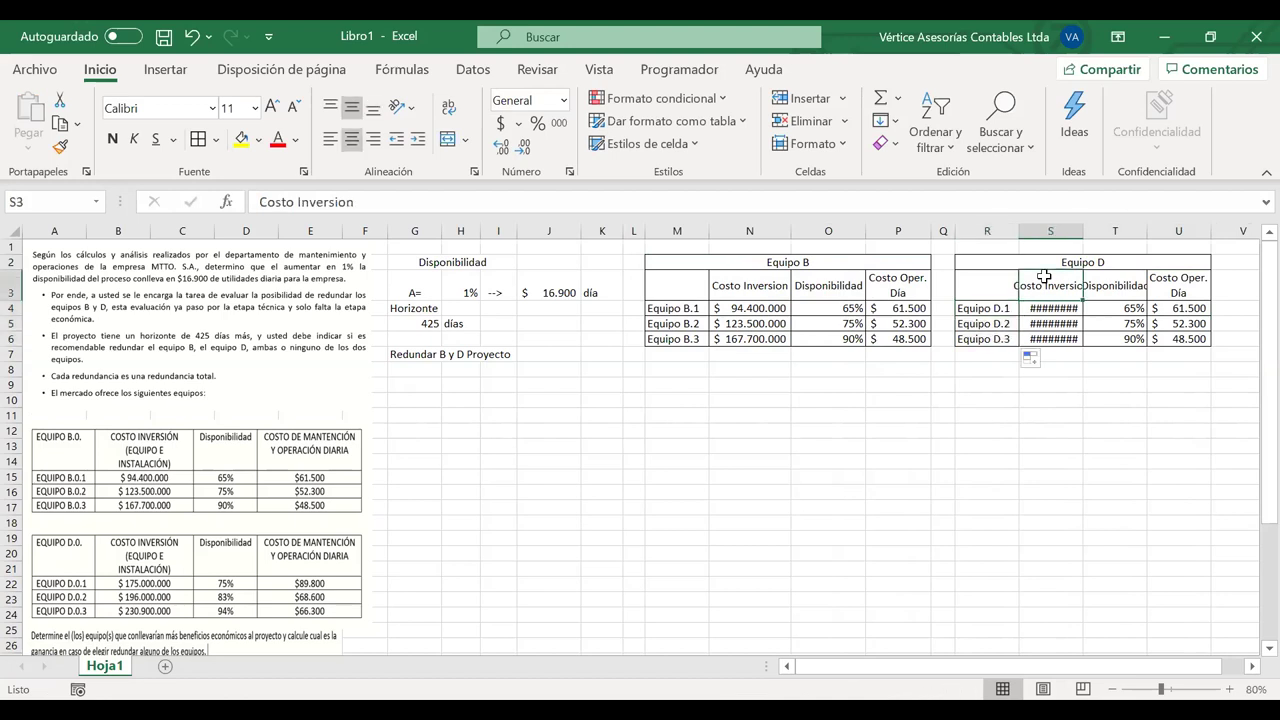
{"action": "left_click", "coordinate": [448, 107]}
{"action": "left_click", "coordinate": [1038, 309]}
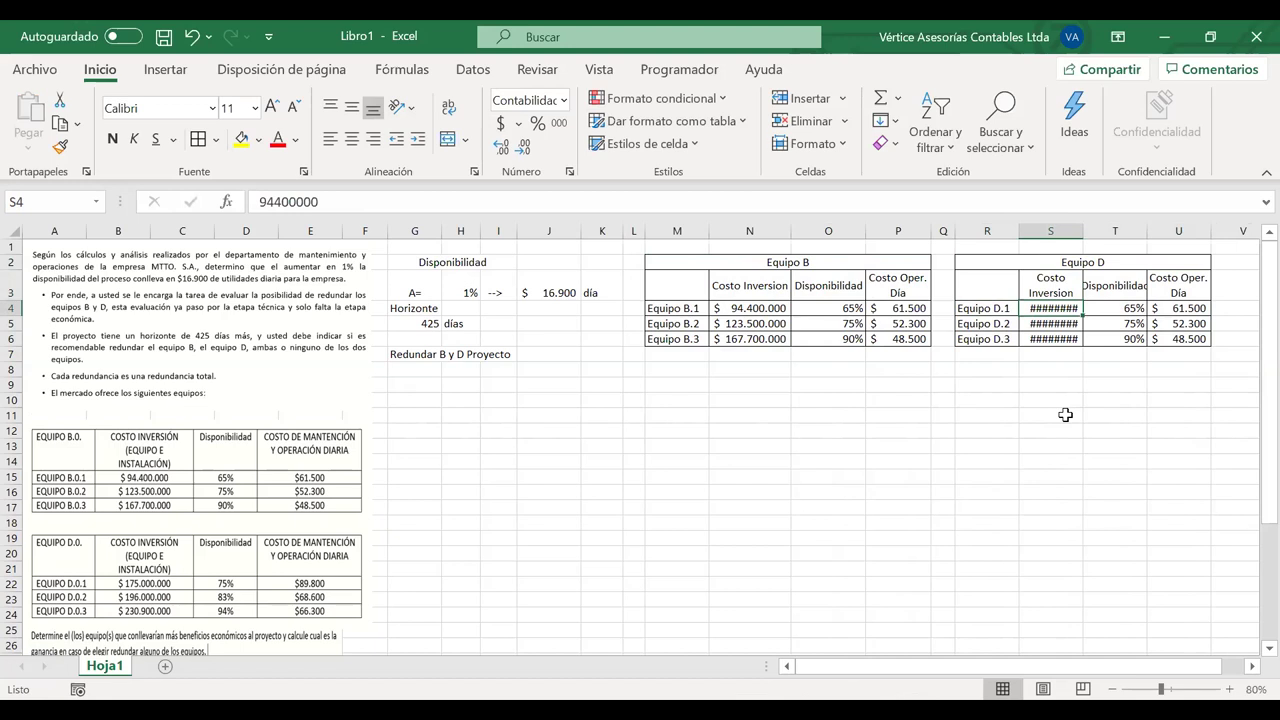
{"action": "type", "text": "175000"}
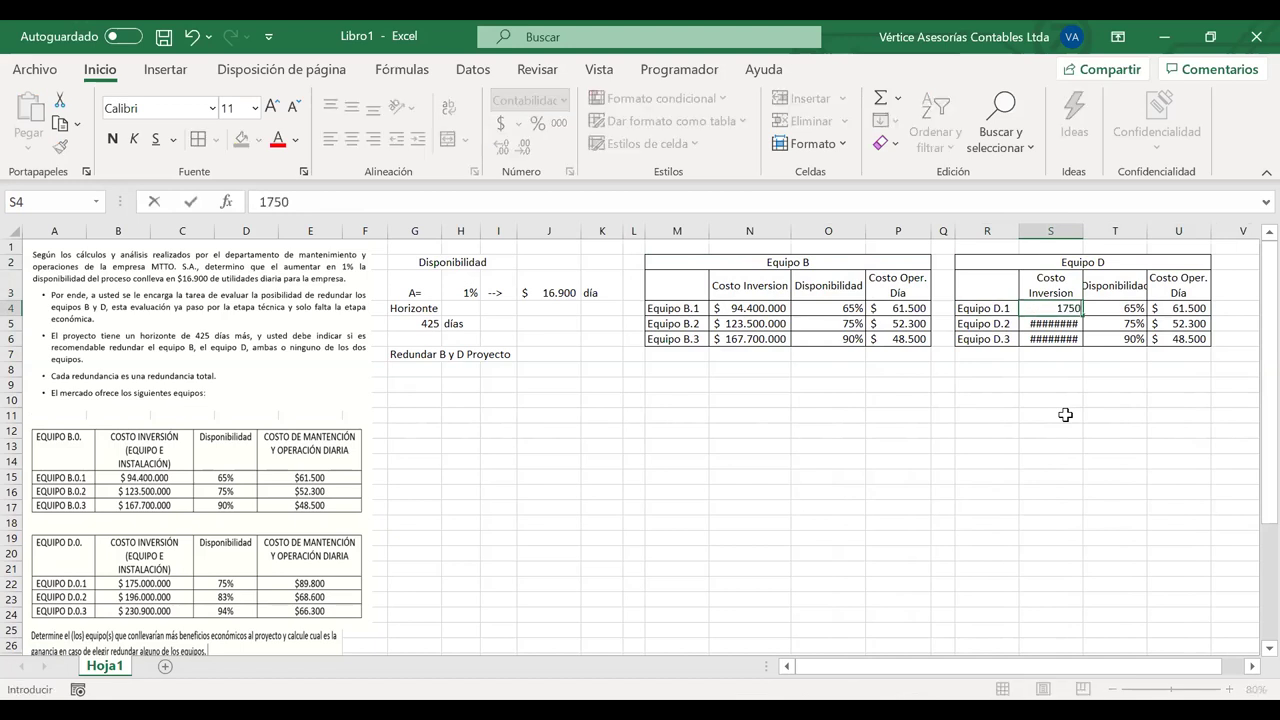
{"action": "type", "text": "00"}
{"action": "key", "text": "Return"}
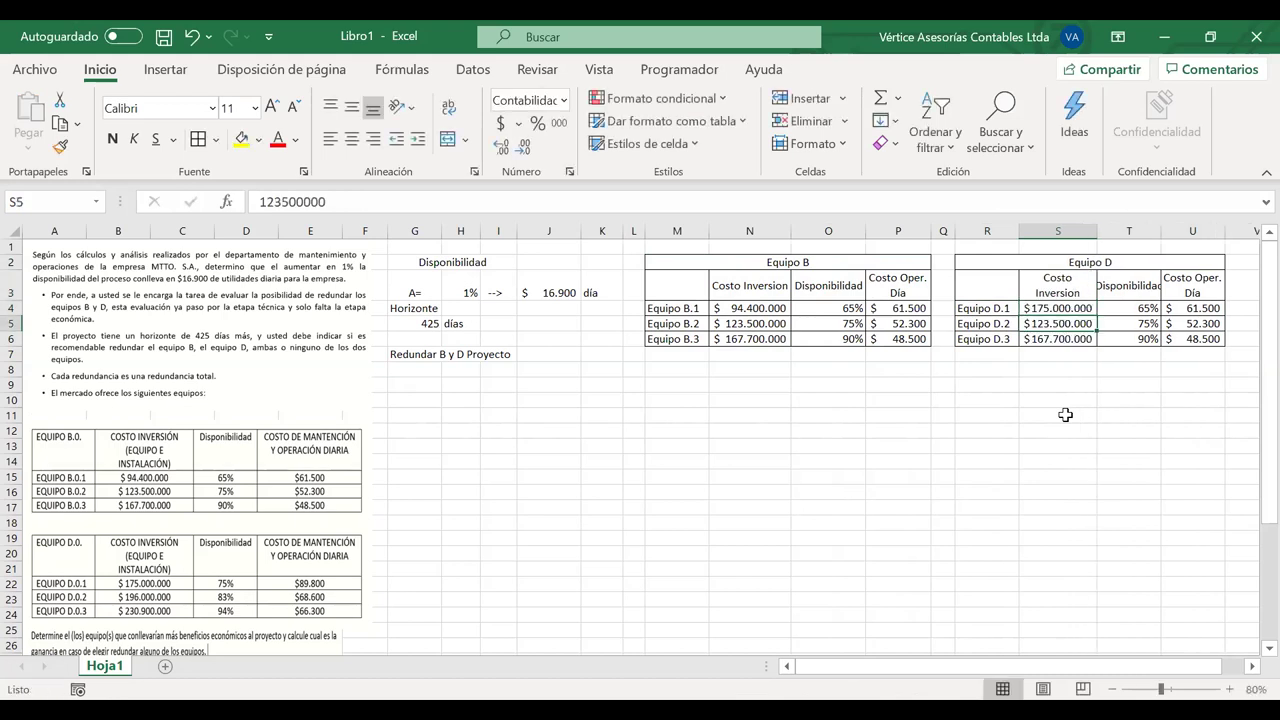
Enter the investment costs 196000000 for Equipo D.2 in S5 and 230900000 for Equipo D.3 in S6
{"action": "type", "text": "196"}
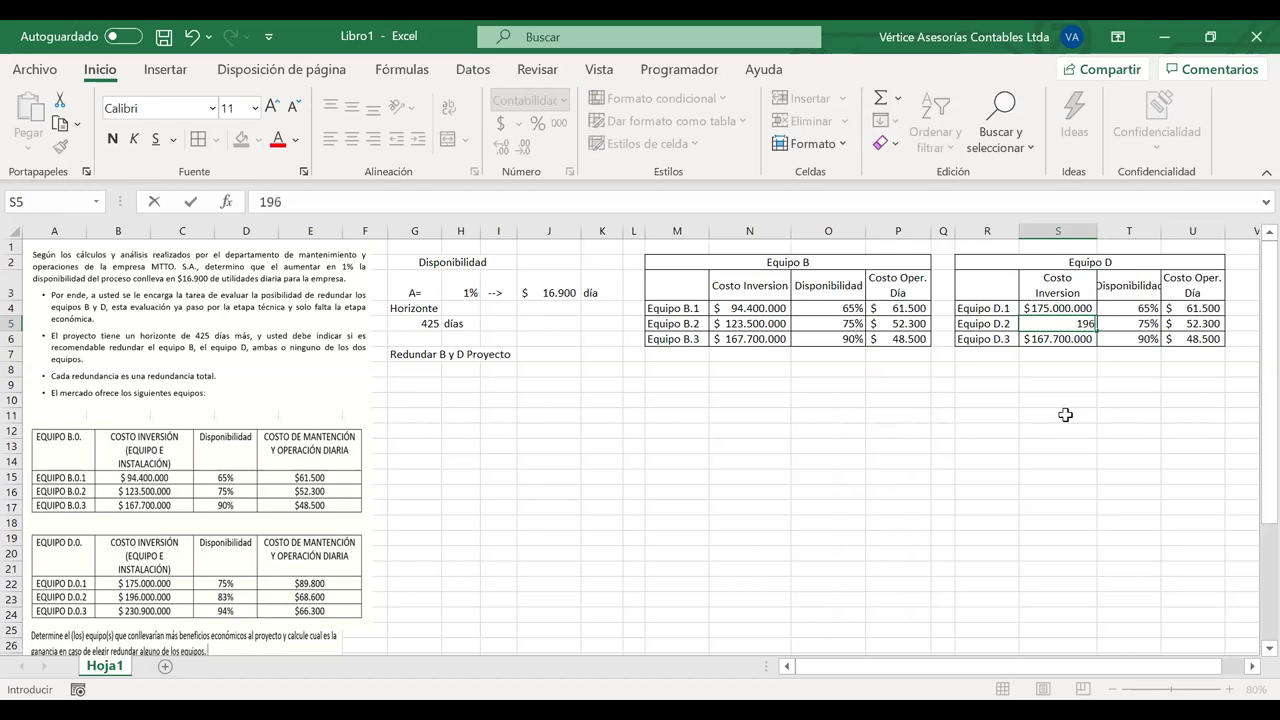
{"action": "type", "text": "000000"}
{"action": "key", "text": "Return"}
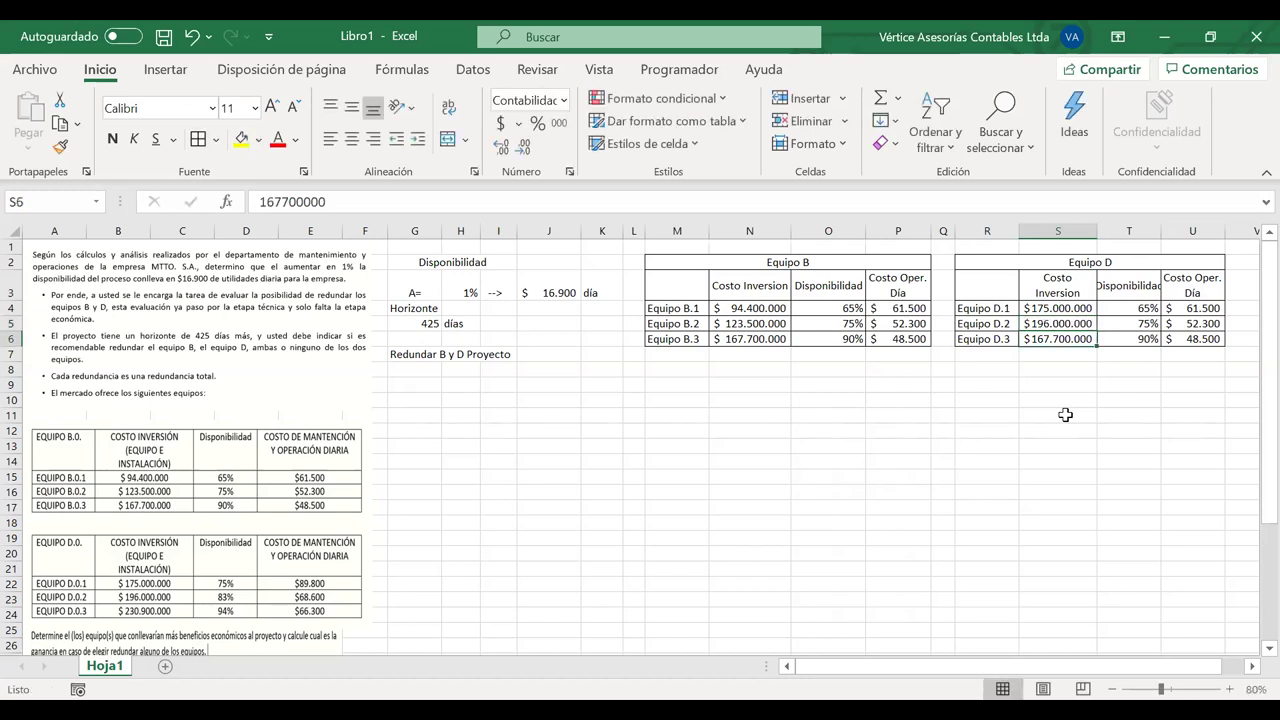
{"action": "type", "text": "230"}
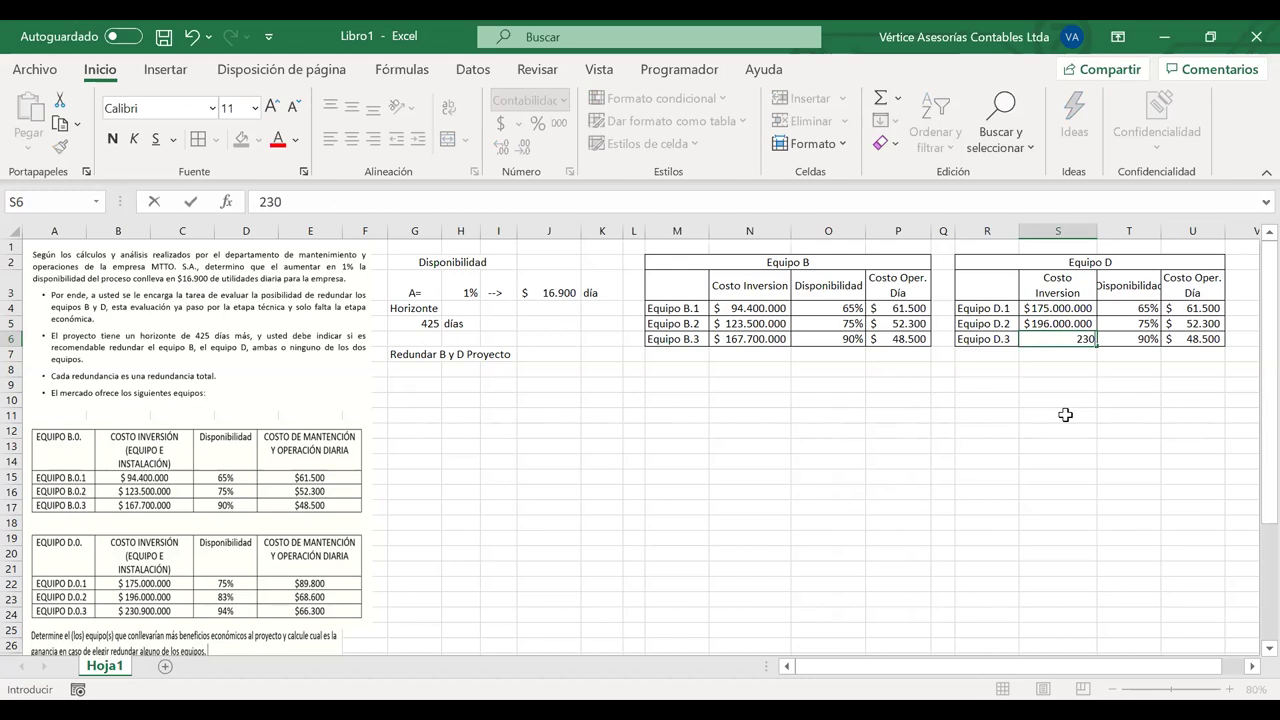
{"action": "type", "text": ".900.000"}
{"action": "key", "text": "Return"}
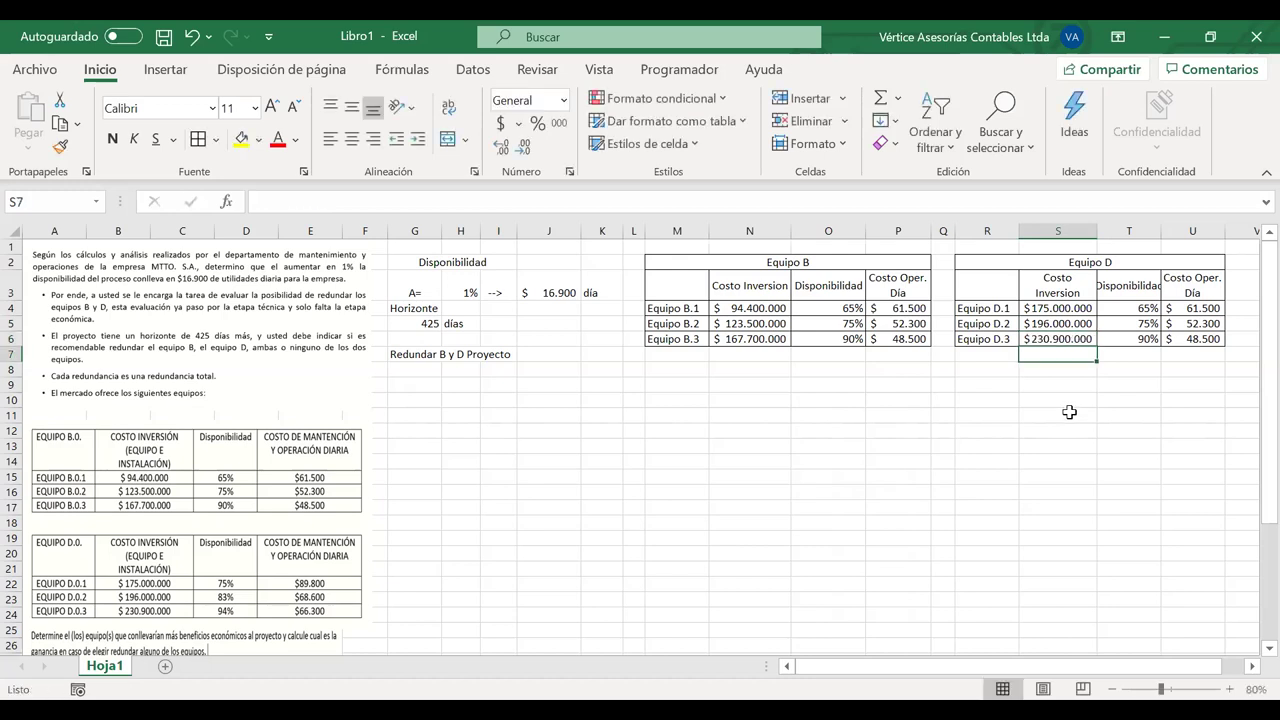
Wrap the "Disponibilidad" header in T3 and widen column T so the word fits on one line
{"action": "left_click", "coordinate": [1128, 286]}
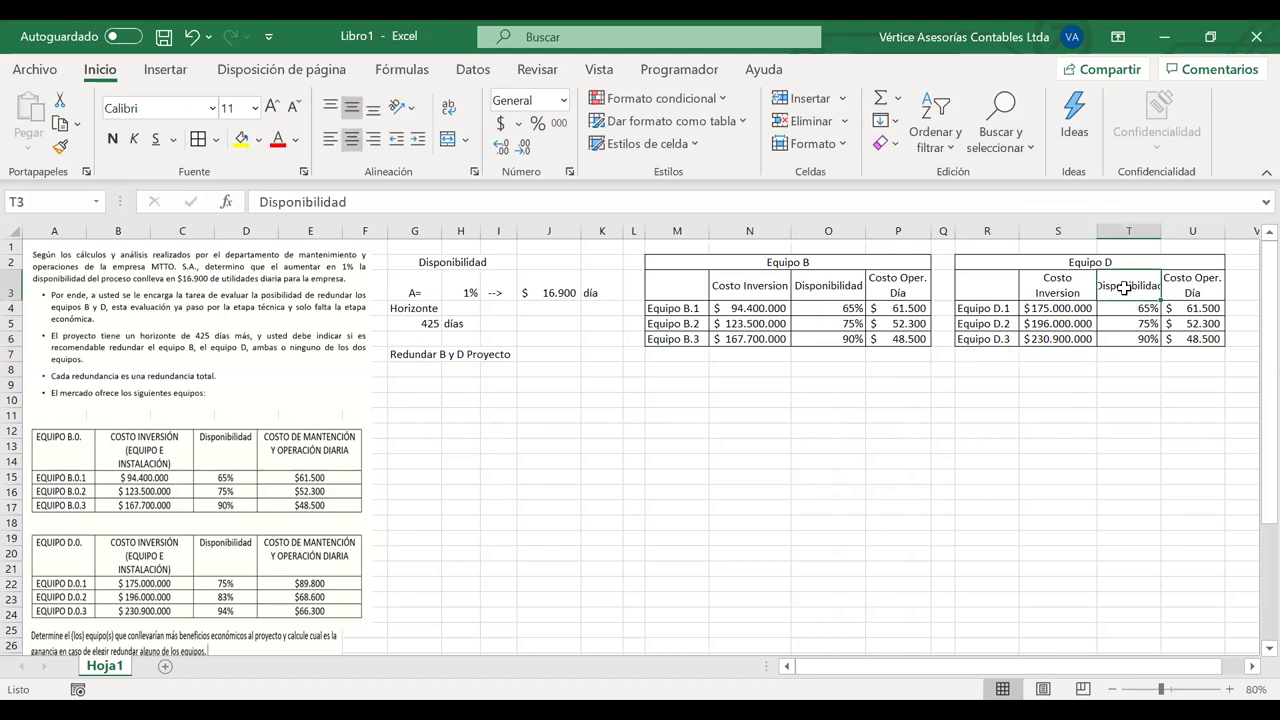
{"action": "left_click", "coordinate": [447, 107]}
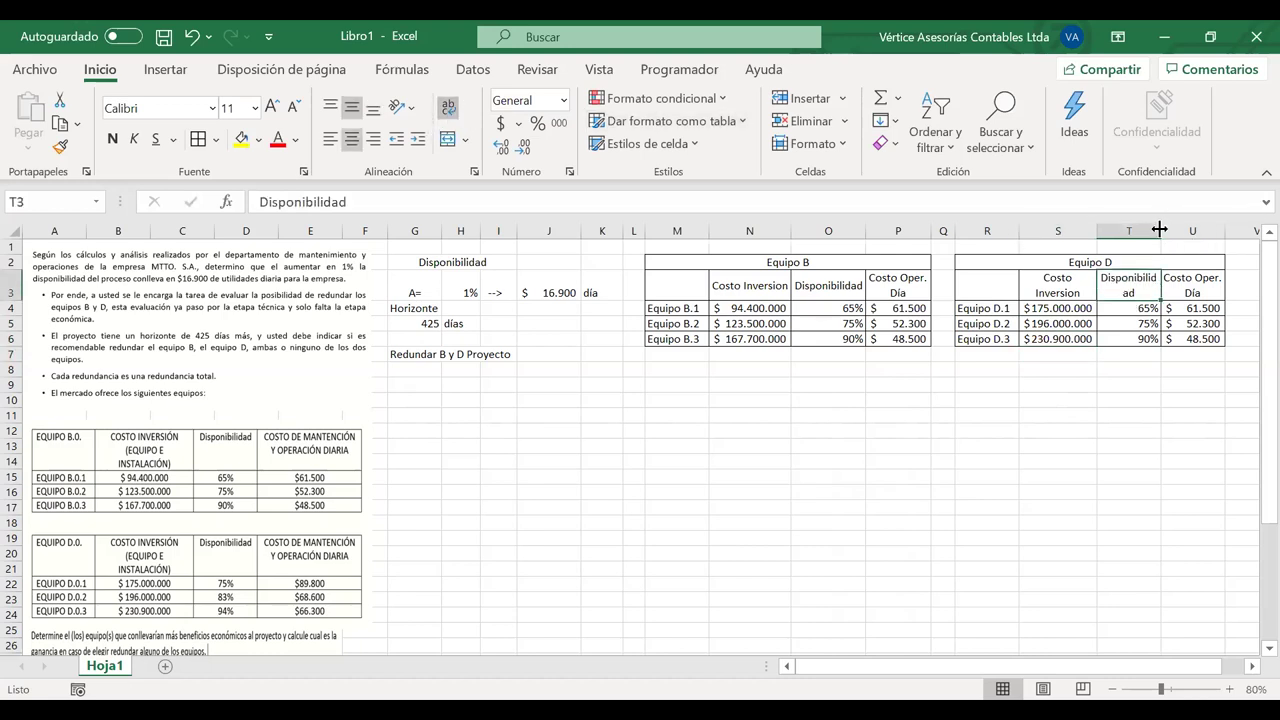
{"action": "left_click_drag", "start_coordinate": [1160, 229], "coordinate": [1175, 229]}
Centre the availability percentages in T4:T6 and O4:O6 horizontally
{"action": "left_click_drag", "start_coordinate": [1160, 305], "coordinate": [1143, 336]}
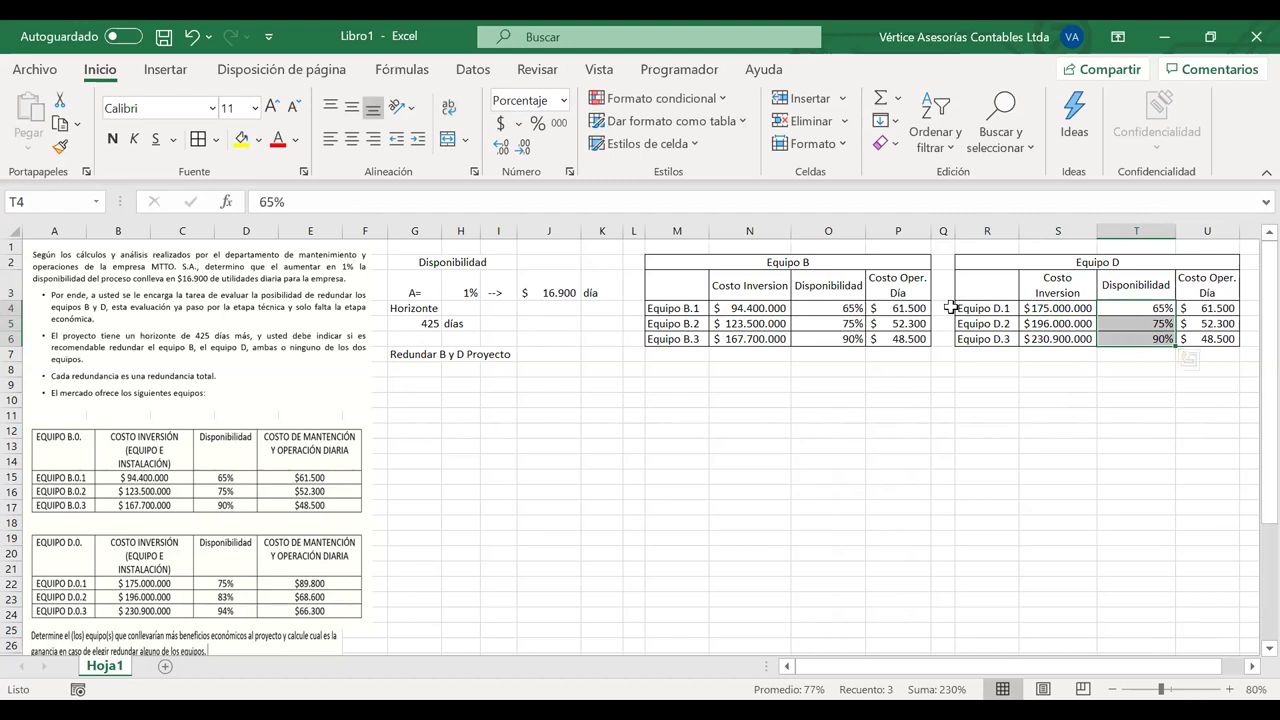
{"action": "left_click_drag", "start_coordinate": [809, 308], "coordinate": [810, 338], "text": "ctrl"}
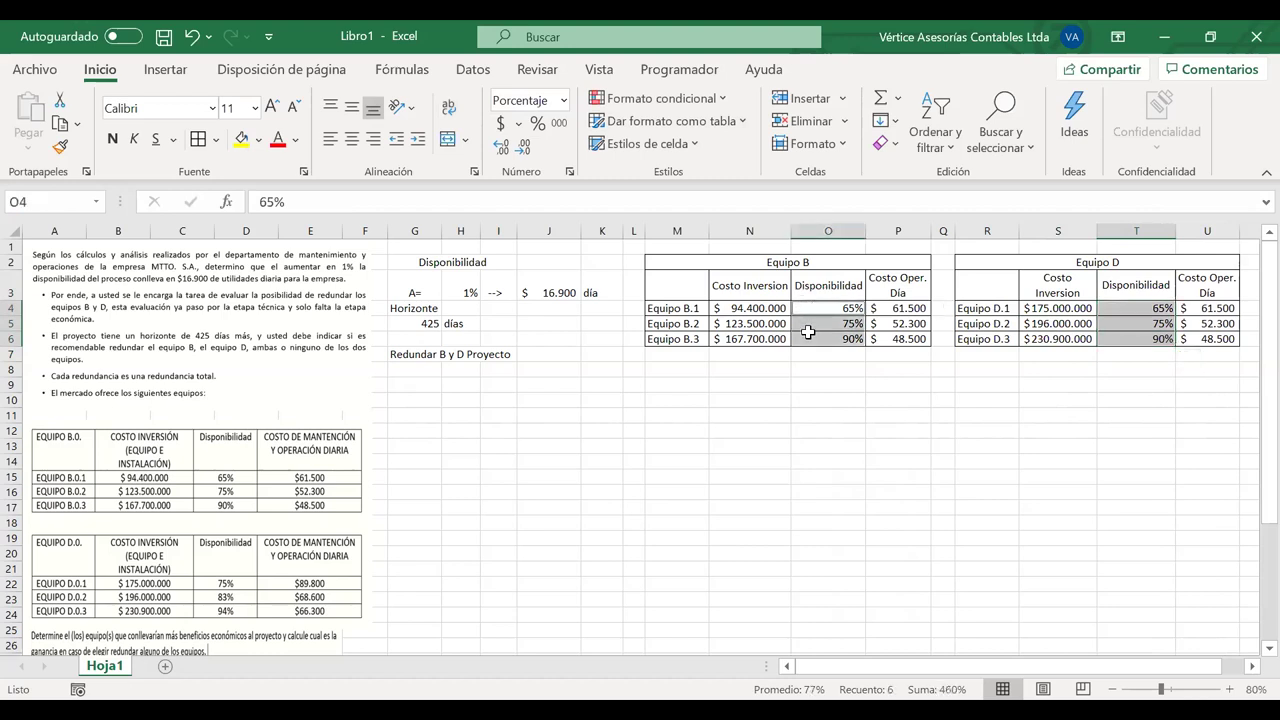
{"action": "left_click", "coordinate": [351, 139]}
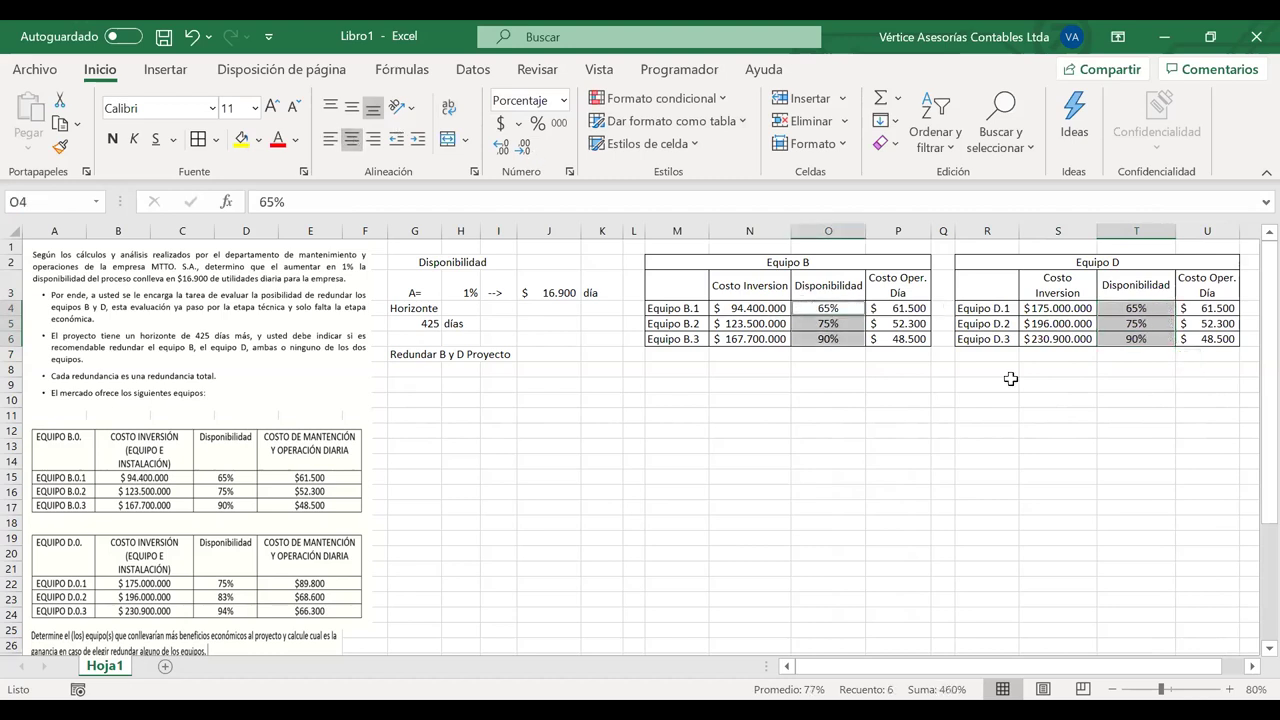
Enter the Equipo D availabilities 75%, 83% and 94% in T4:T6
{"action": "left_click", "coordinate": [1124, 308]}
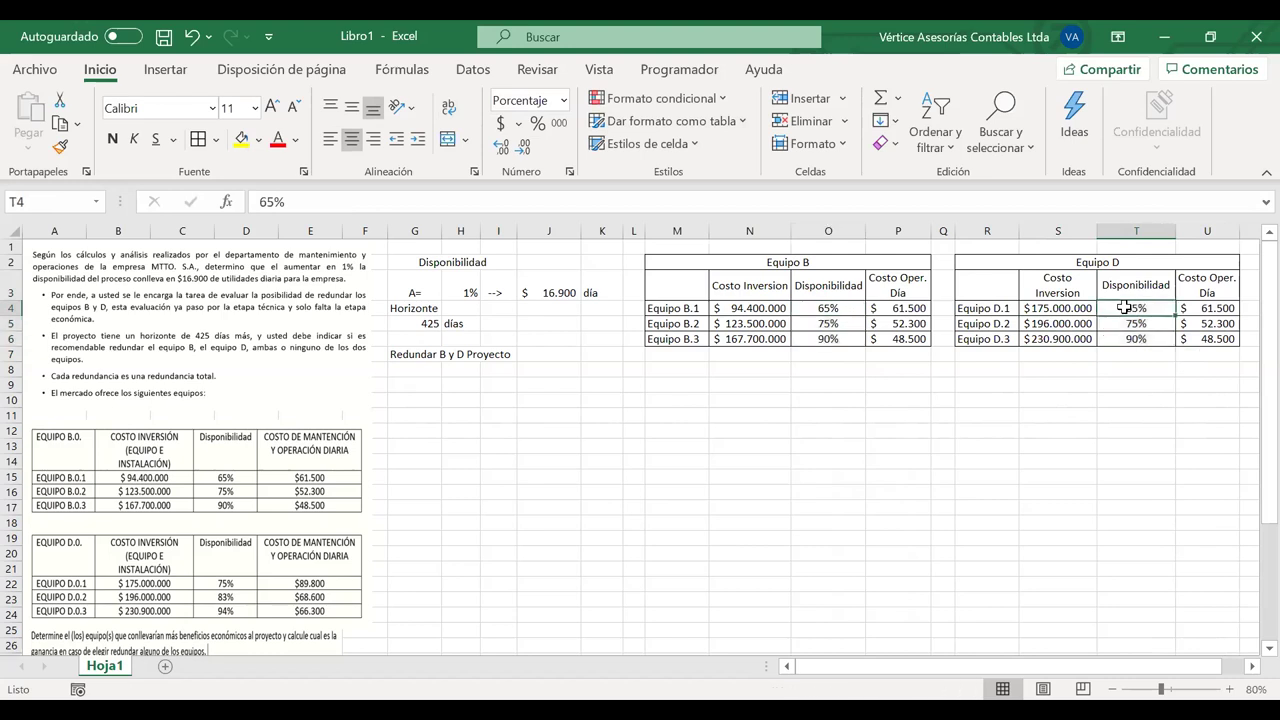
{"action": "type", "text": "75"}
{"action": "key", "text": "Return"}
{"action": "type", "text": "83"}
{"action": "key", "text": "Return"}
{"action": "type", "text": "94"}
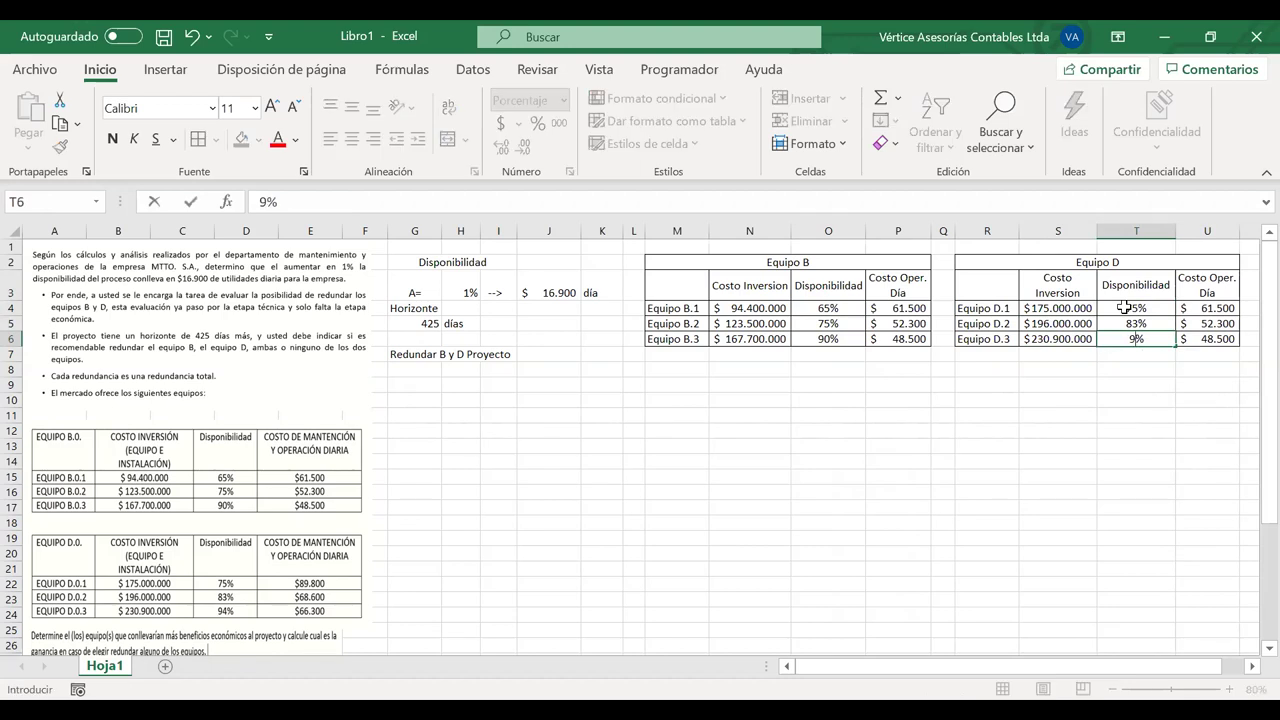
{"action": "key", "text": "Tab"}
Enter the daily operating costs 89.800, 68.600 and 66.300 for Equipo D.1, D.2 and D.3 in U4:U6
{"action": "key", "text": "Up"}
{"action": "key", "text": "Up"}
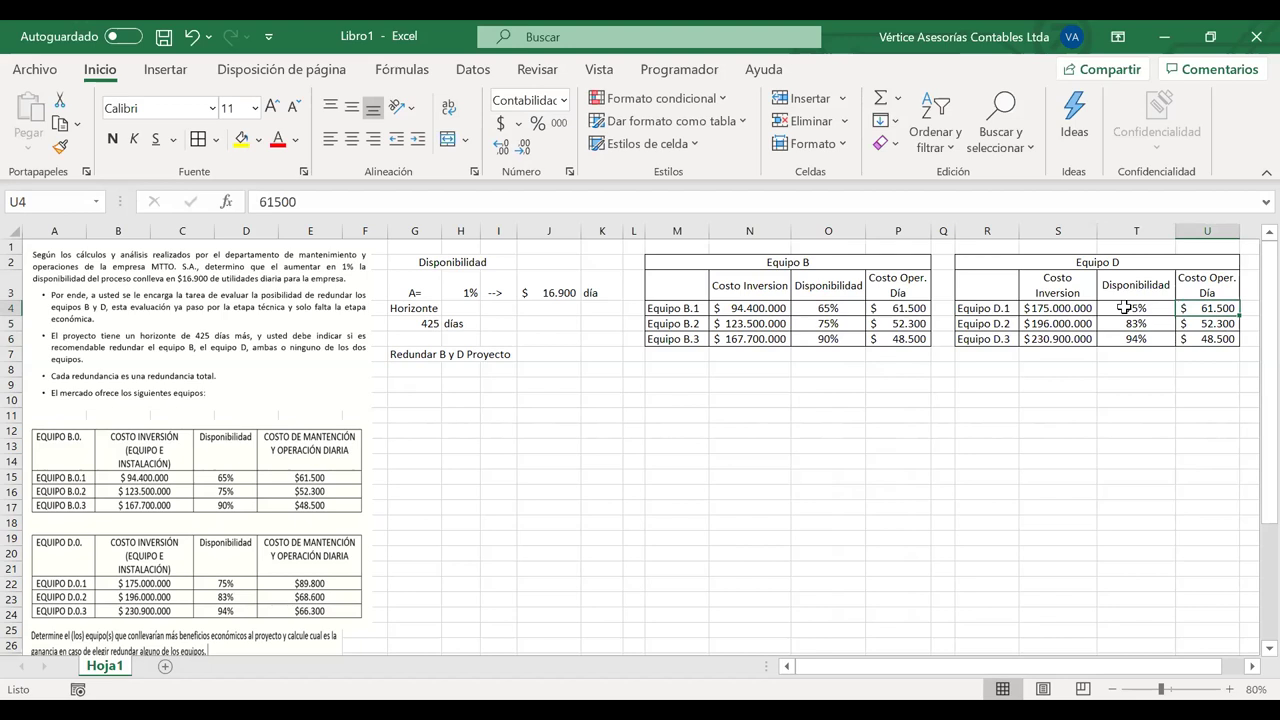
{"action": "type", "text": "8"}
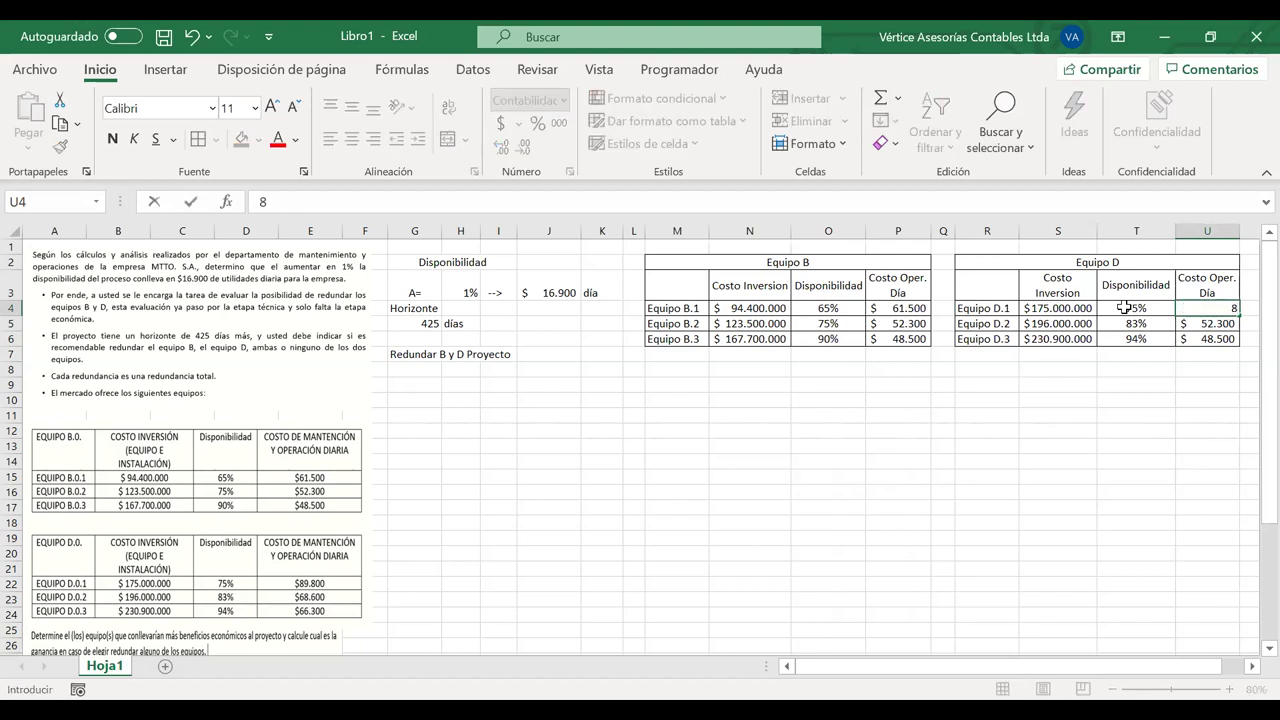
{"action": "type", "text": "9."}
{"action": "type", "text": "800"}
{"action": "key", "text": "Return"}
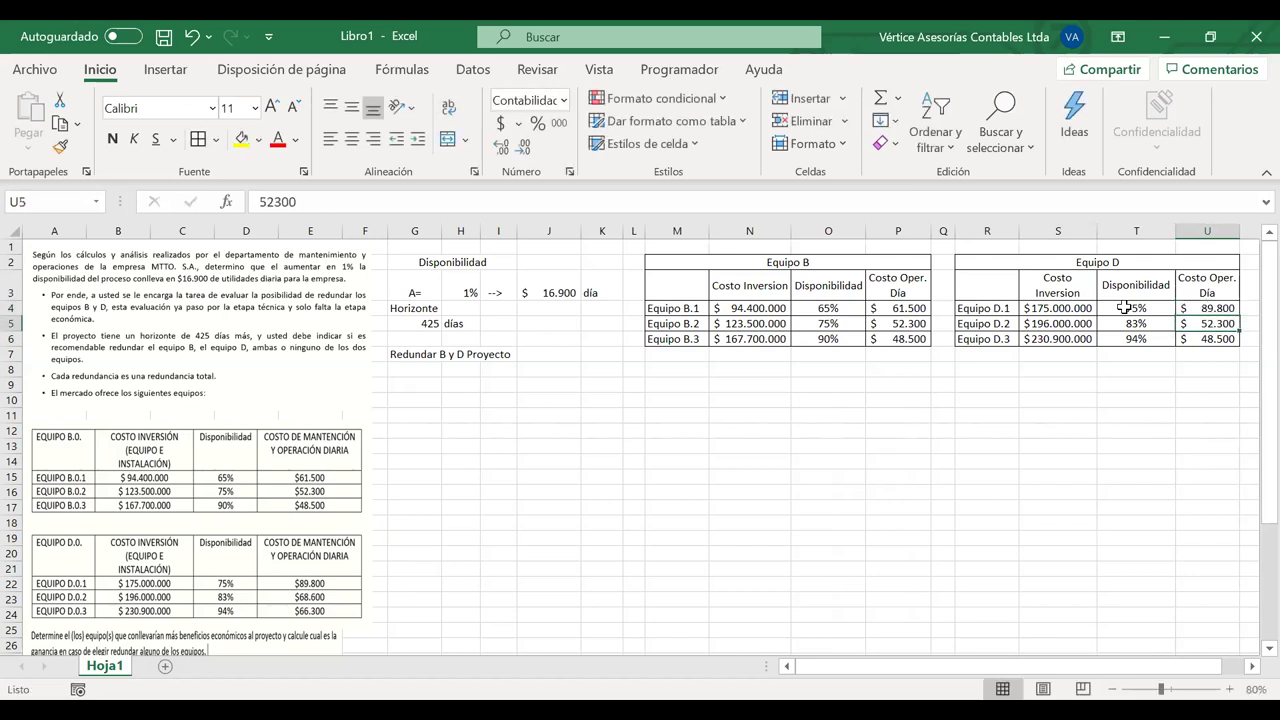
{"action": "type", "text": "68"}
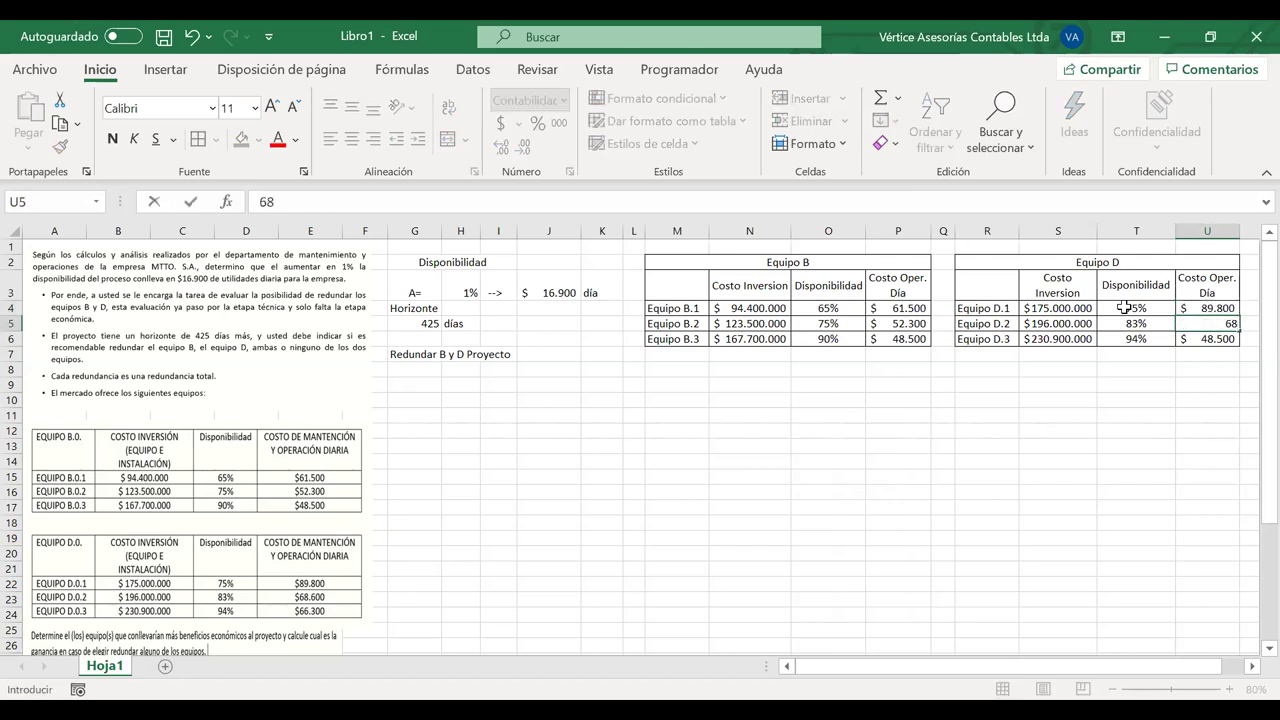
{"action": "type", "text": ".600"}
{"action": "key", "text": "Return"}
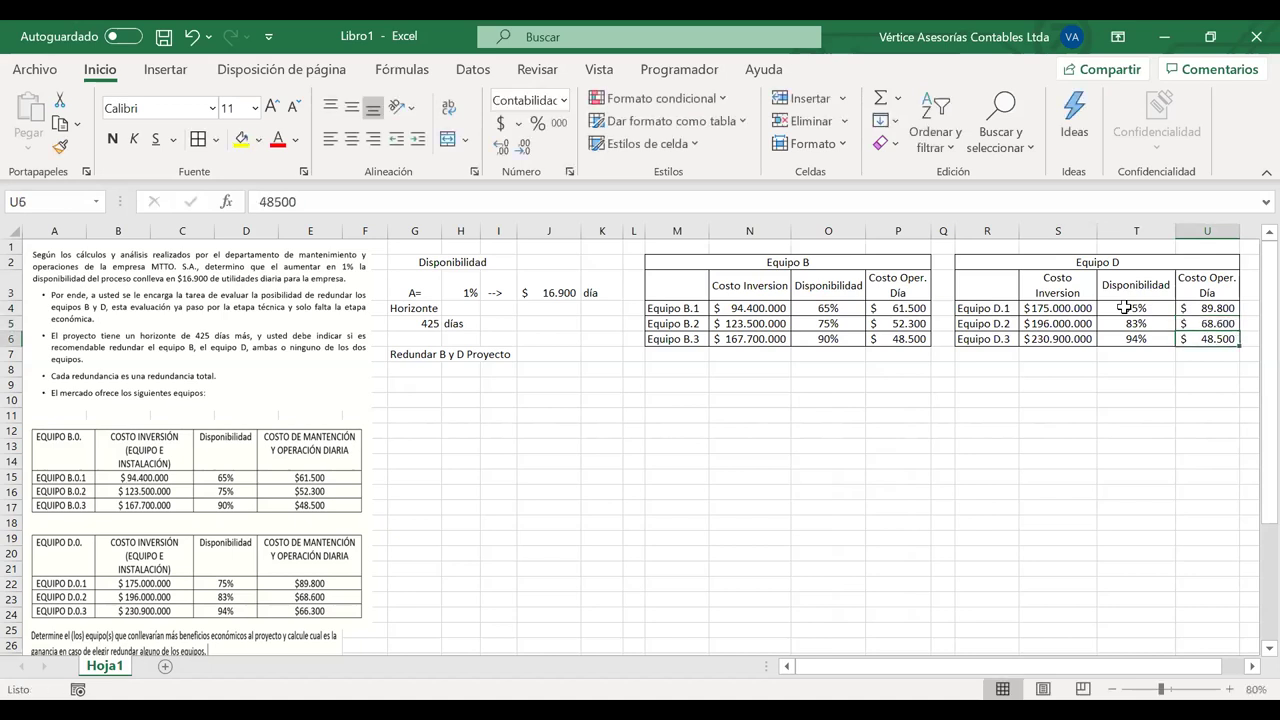
{"action": "type", "text": "6"}
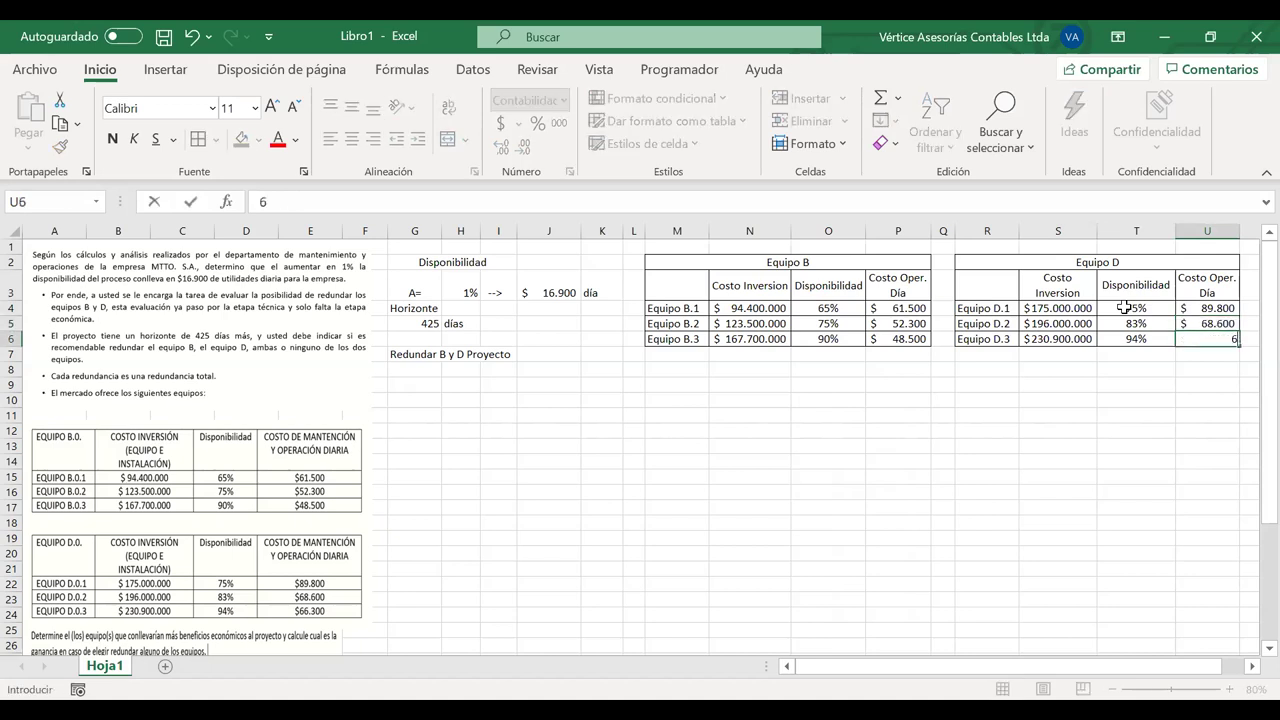
{"action": "type", "text": "6.300"}
{"action": "key", "text": "Return"}
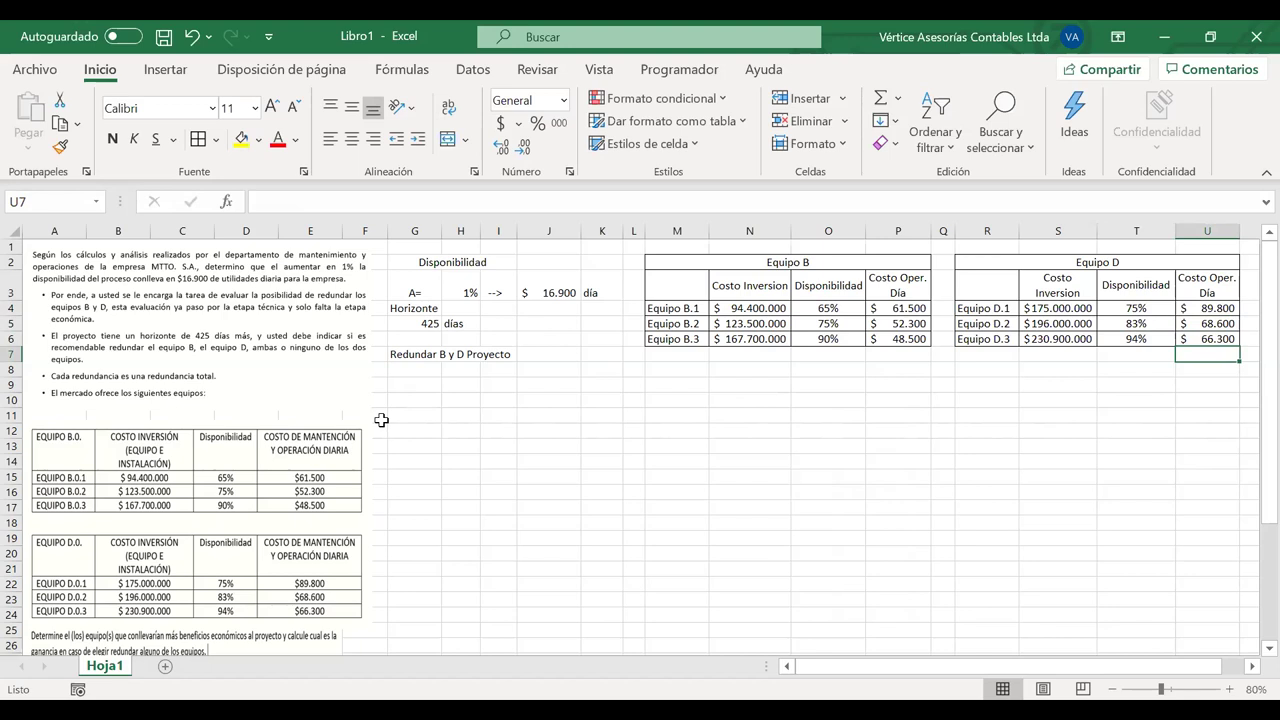
Move the block diagram picture up beneath the problem bullets, over the equipment tables, and enlarge it slightly
{"action": "scroll", "coordinate": [381, 420], "scroll_direction": "down", "scroll_amount": 5}
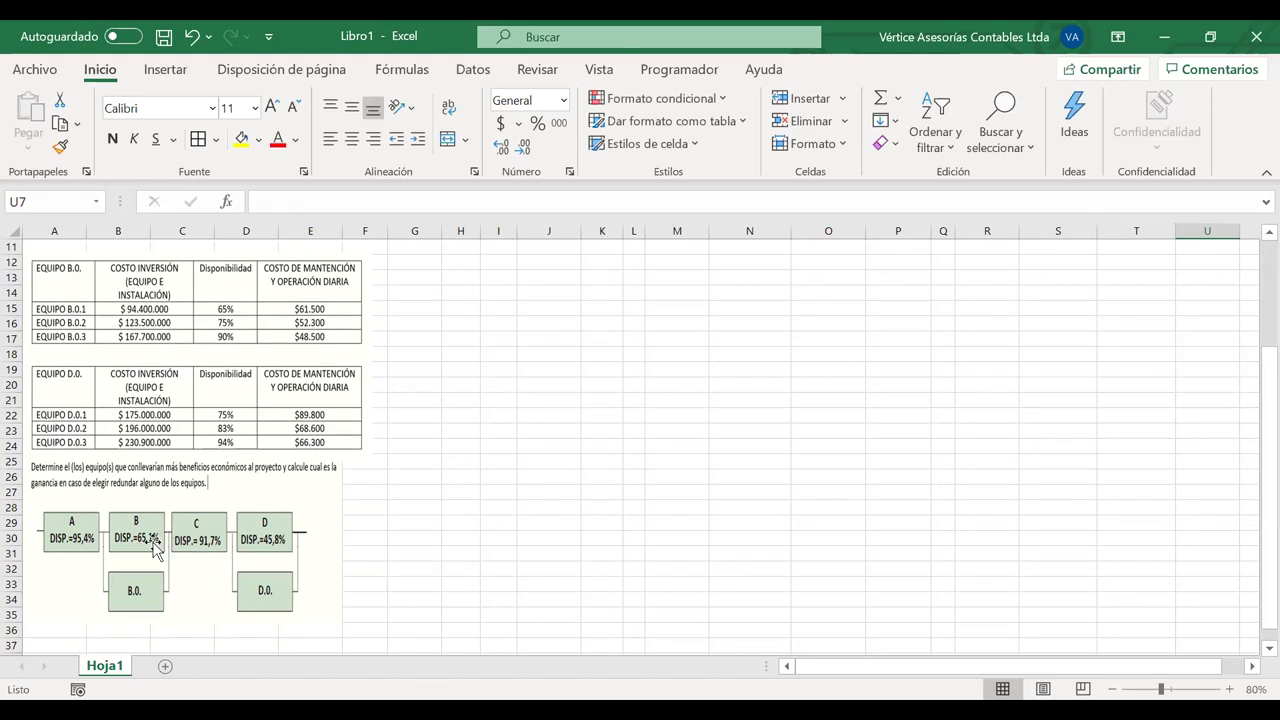
{"action": "left_click_drag", "start_coordinate": [153, 546], "coordinate": [132, 282]}
{"action": "scroll", "coordinate": [132, 282], "scroll_direction": "up", "scroll_amount": 4}
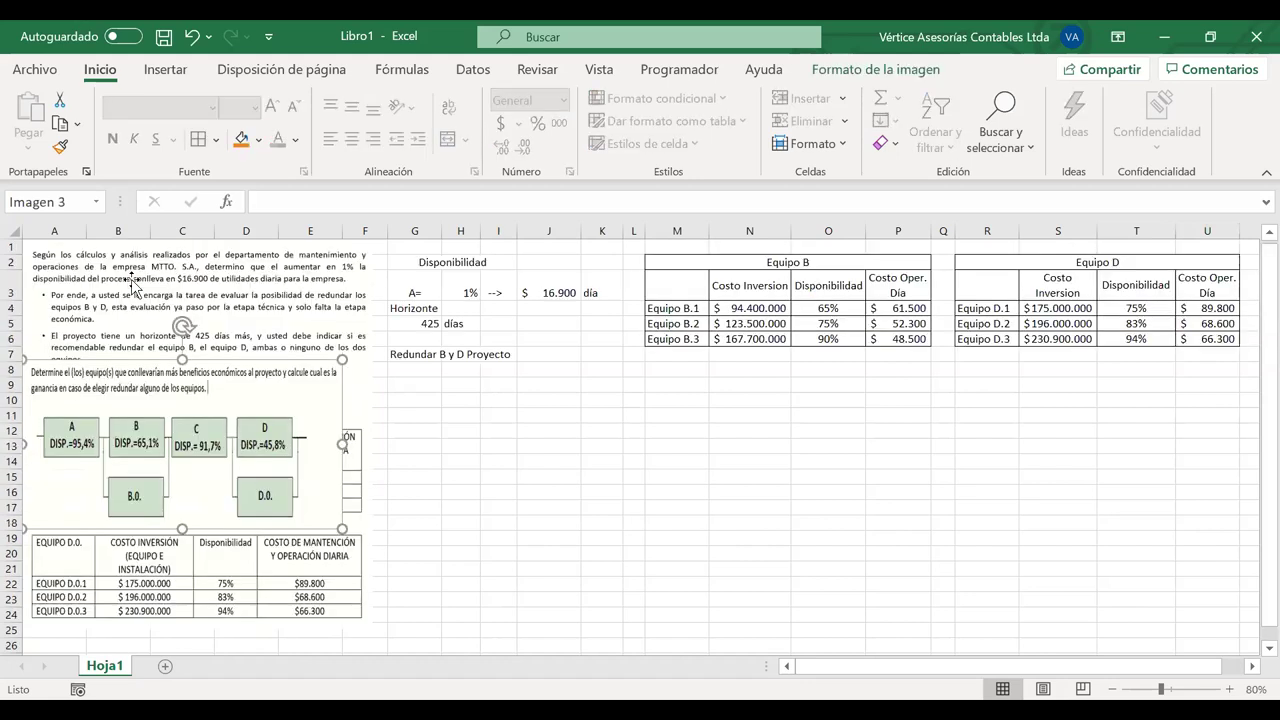
{"action": "left_click_drag", "start_coordinate": [157, 452], "coordinate": [166, 452]}
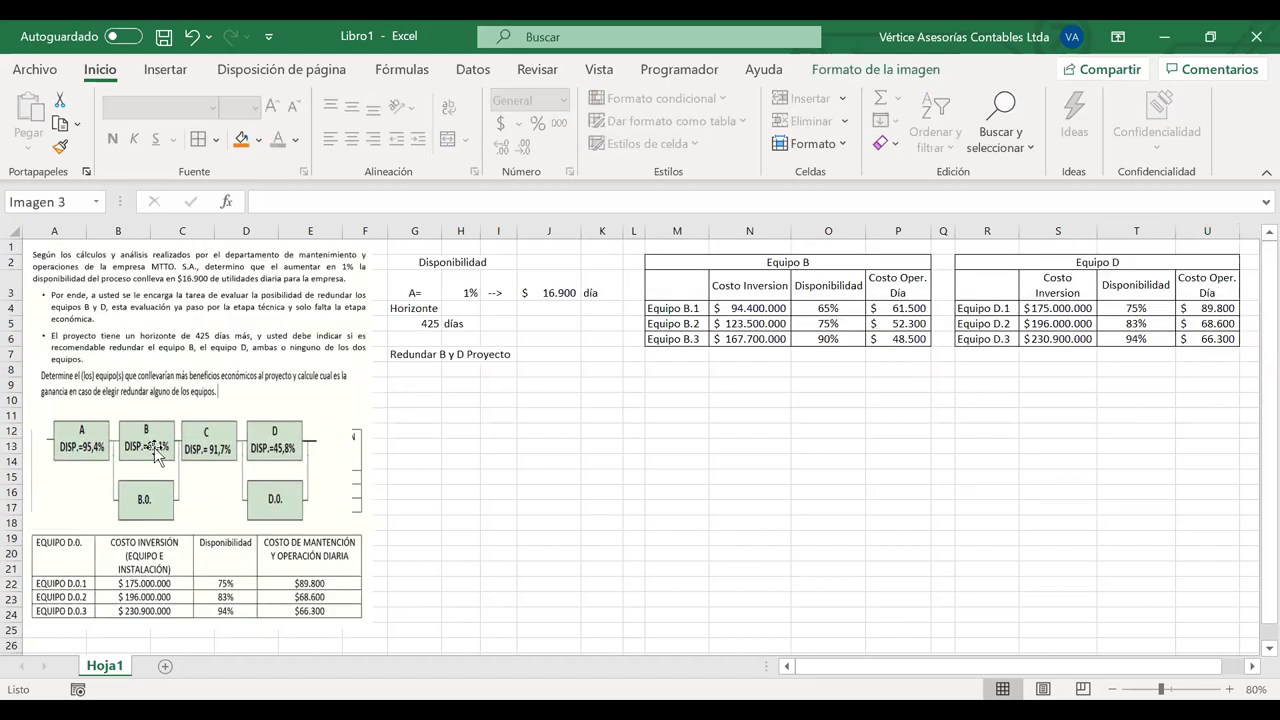
{"action": "left_click_drag", "start_coordinate": [343, 532], "coordinate": [374, 528]}
{"action": "left_click_drag", "start_coordinate": [228, 464], "coordinate": [197, 537]}
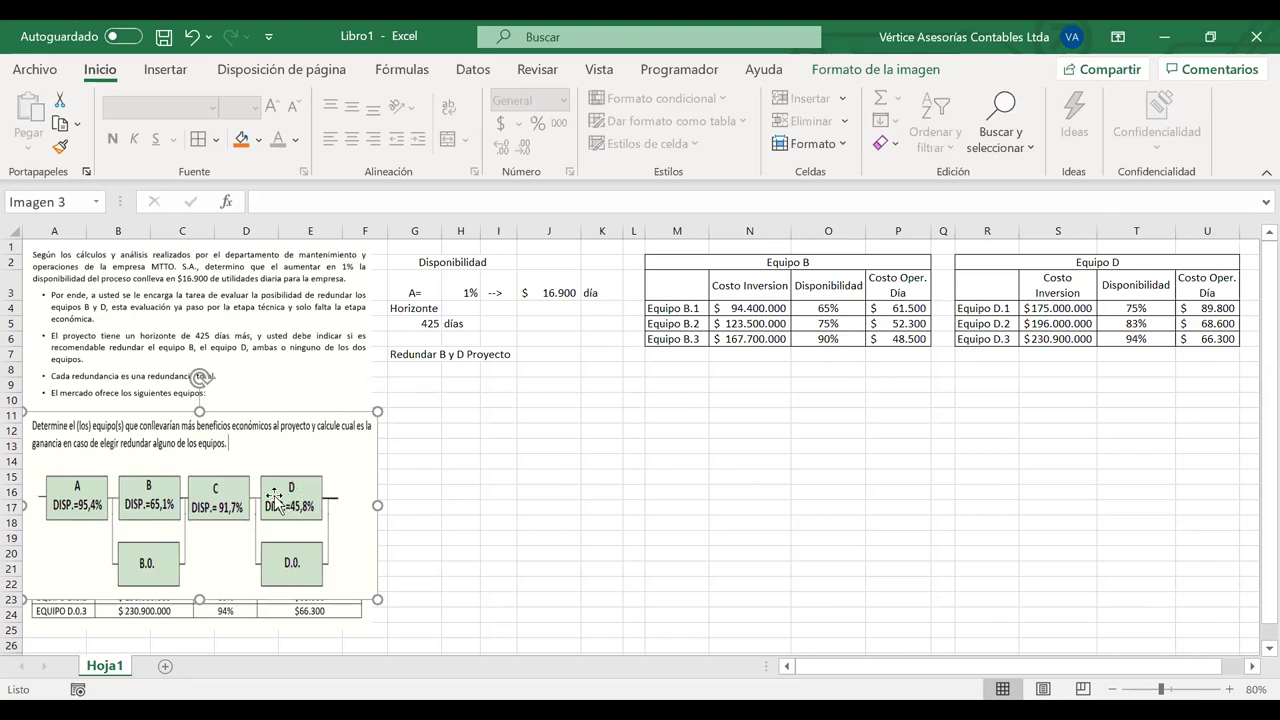
Enter the heading "Disponibilidad del Sistema Actual" in G10
{"action": "left_click", "coordinate": [425, 396]}
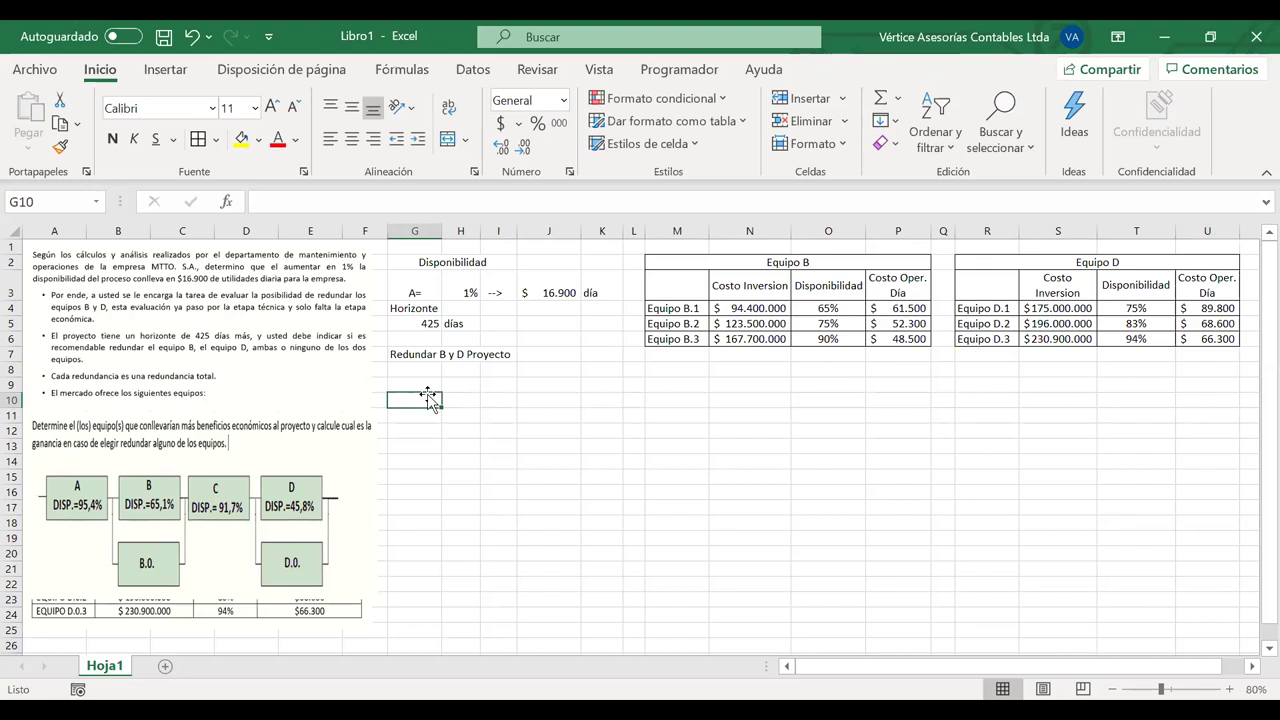
{"action": "type", "text": "Dispo"}
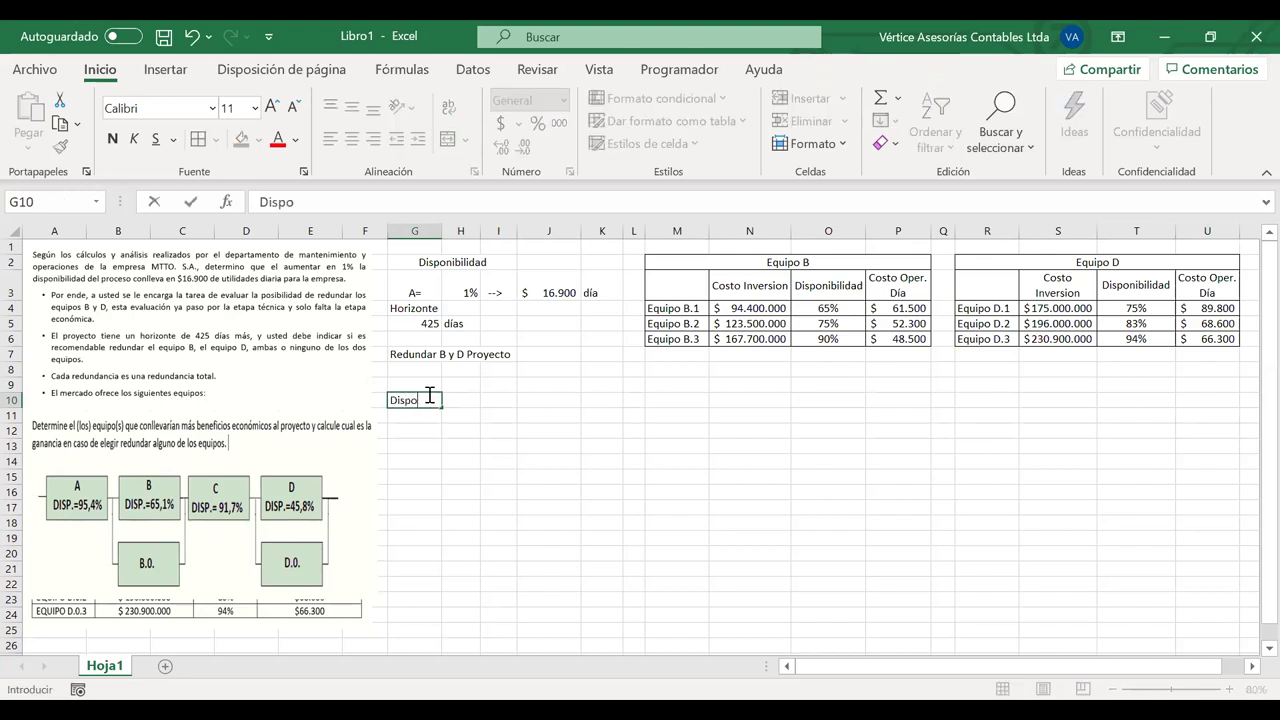
{"action": "type", "text": "nibilidad del Sistema "}
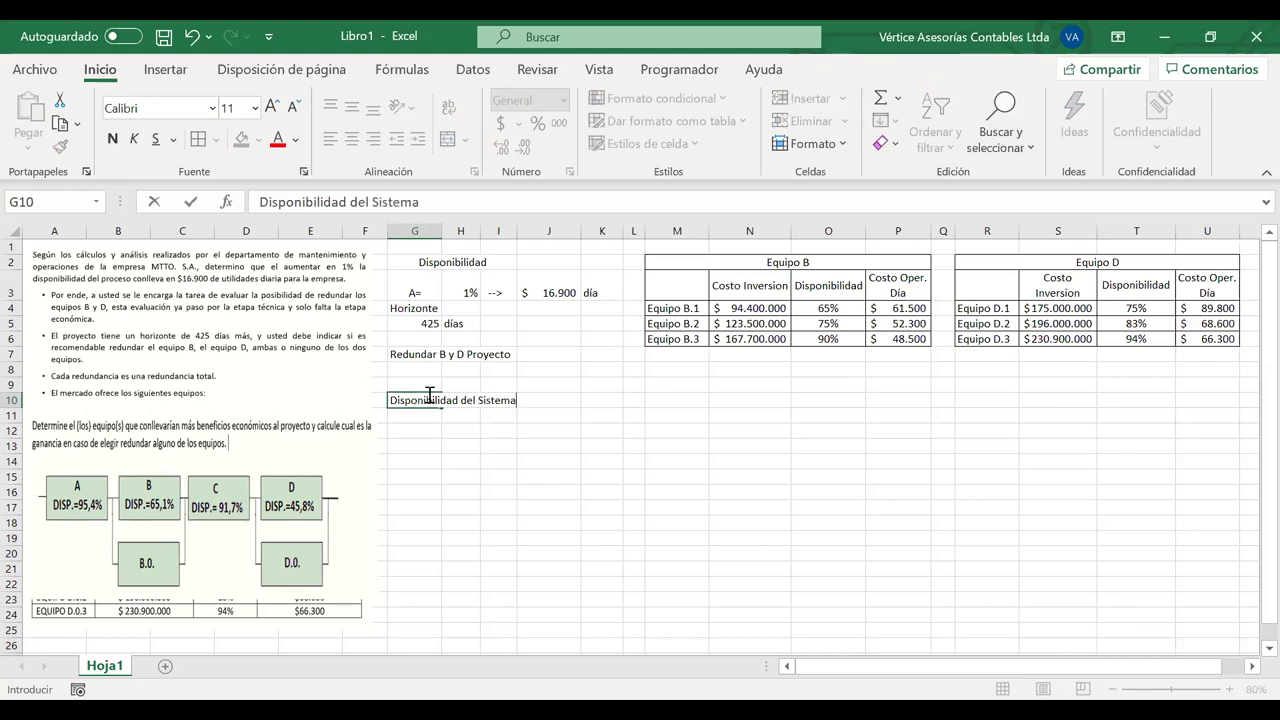
{"action": "type", "text": "Actual"}
{"action": "key", "text": "Return"}
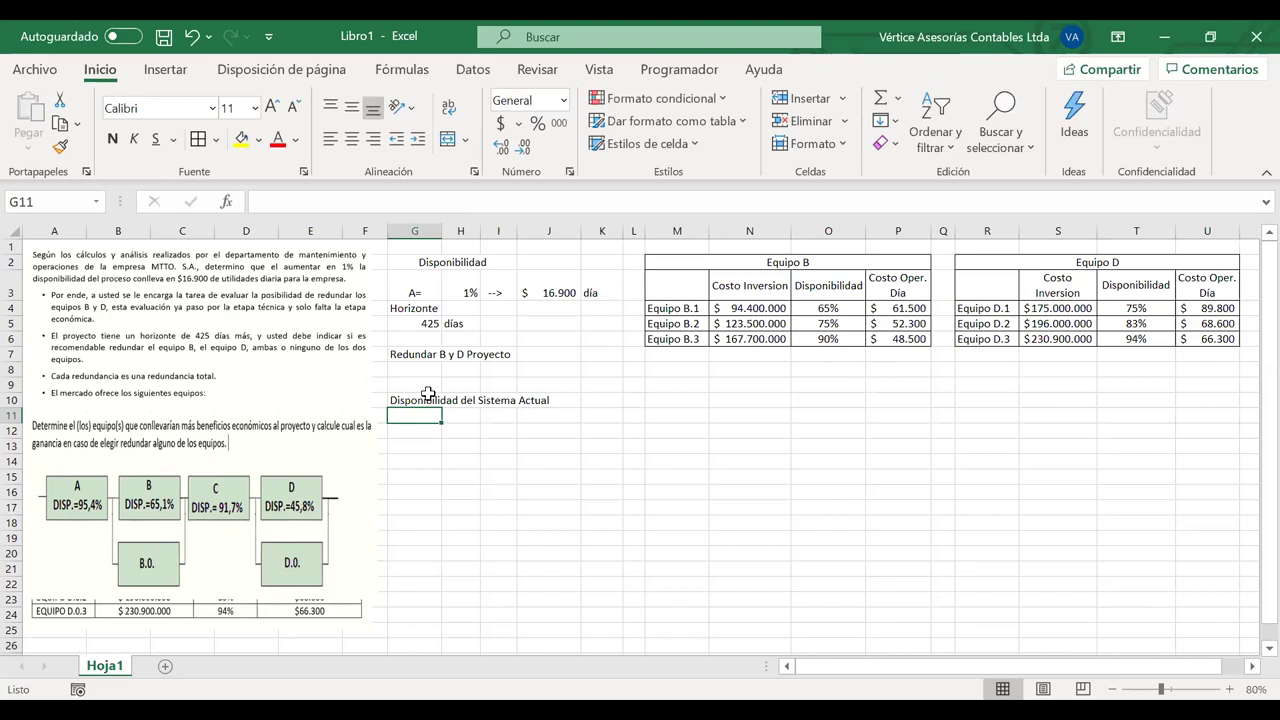
Enter the label "As=" below the heading and move it down to G12
{"action": "type", "text": "S"}
{"action": "type", "text": "A"}
{"action": "key", "text": "BackSpace"}
{"action": "key", "text": "BackSpace"}
{"action": "type", "text": "As"}
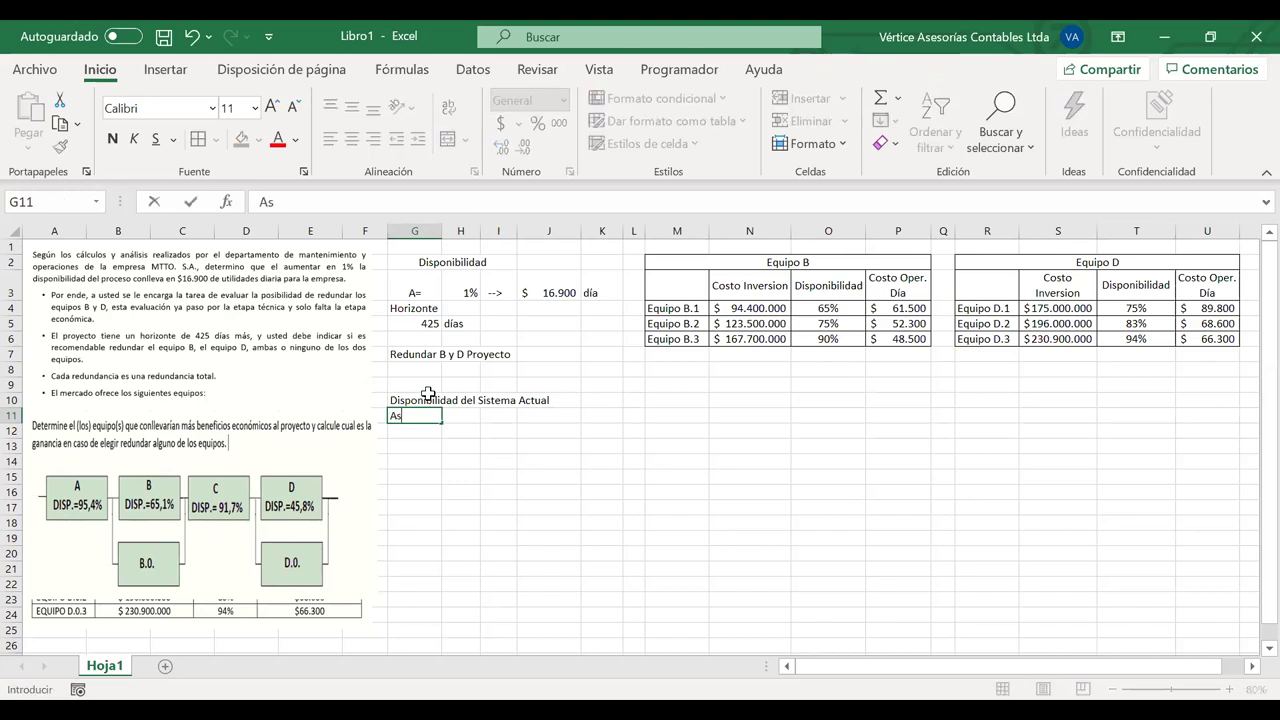
{"action": "type", "text": "="}
{"action": "key", "text": "Tab"}
{"action": "left_click", "coordinate": [418, 417]}
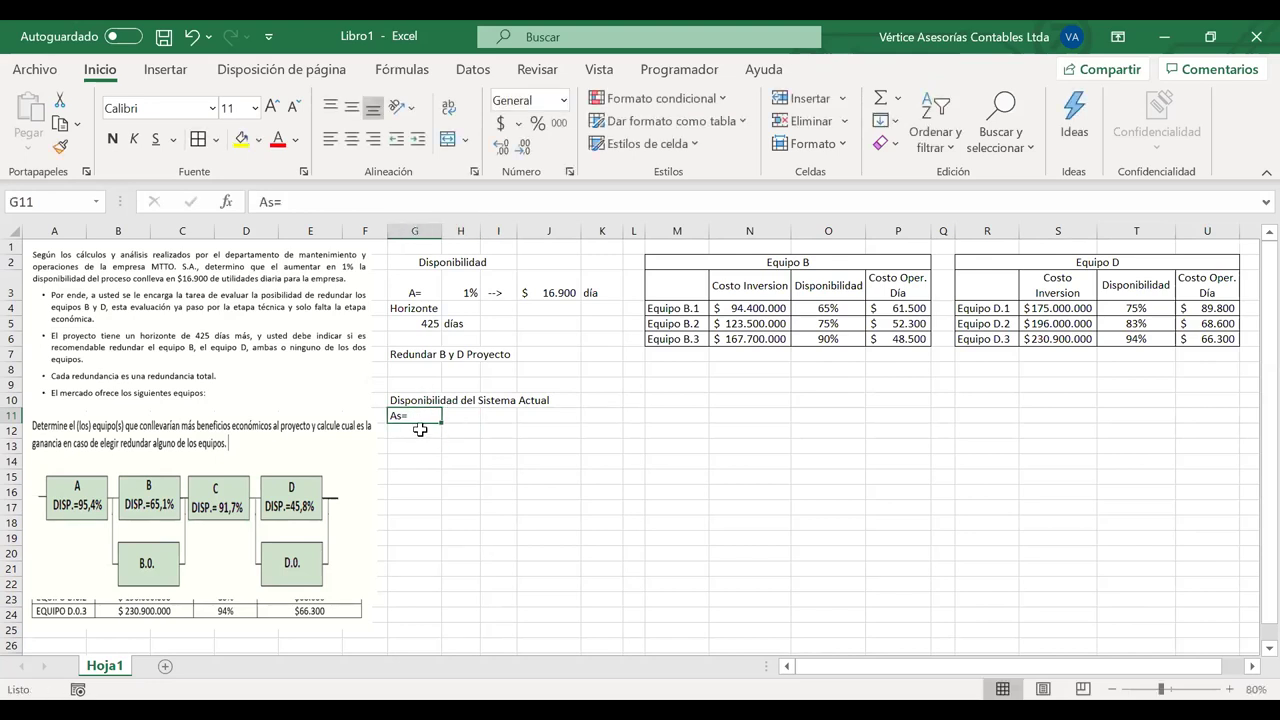
{"action": "left_click_drag", "start_coordinate": [418, 425], "coordinate": [578, 400]}
Merge and centre G10:J10 and G11:J11, and enter the subtitle "(Ssitema en Serie)" in the second row
{"action": "left_click", "coordinate": [404, 400]}
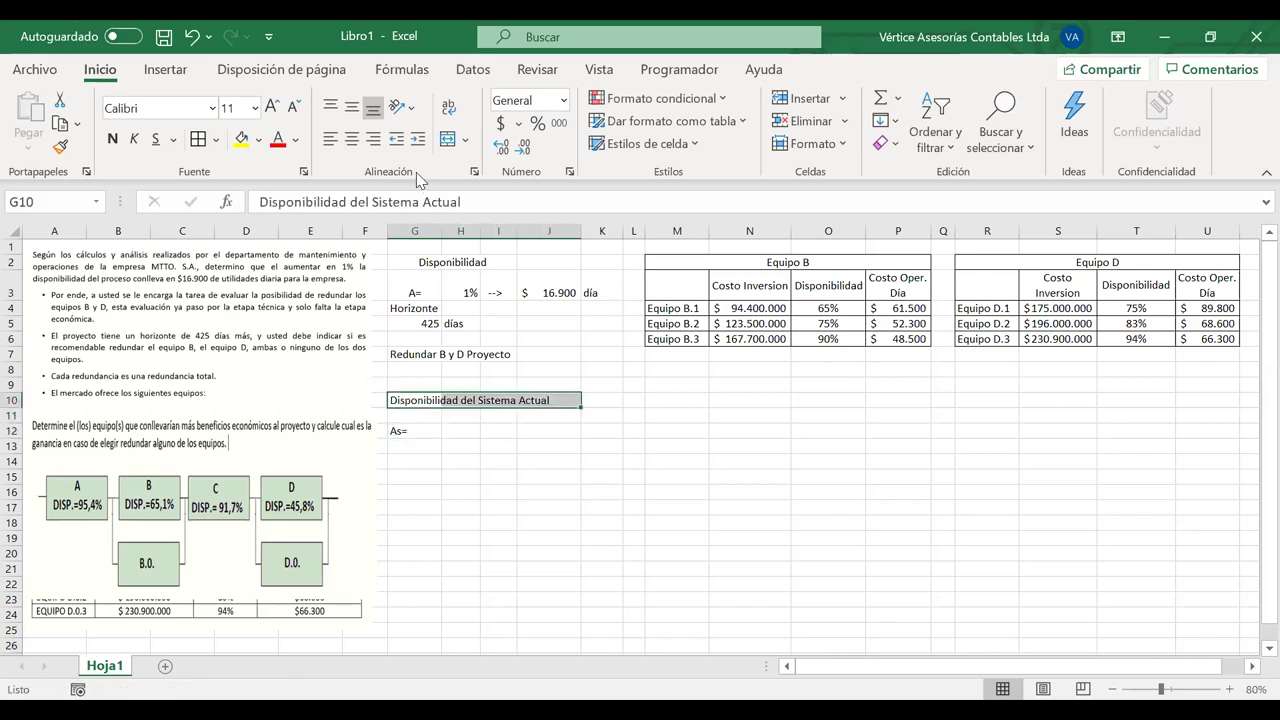
{"action": "left_click_drag", "start_coordinate": [542, 416], "coordinate": [400, 416]}
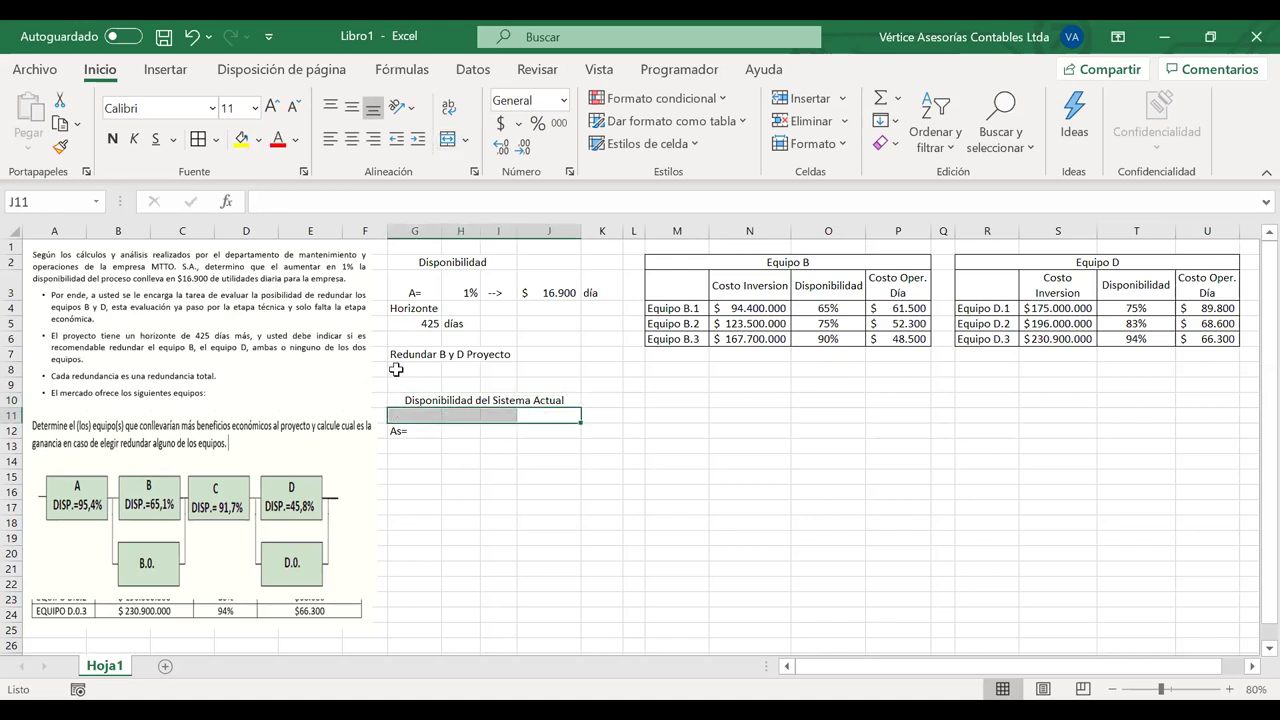
{"action": "left_click", "coordinate": [446, 139]}
{"action": "type", "text": "(Ssitema en Serie)"}
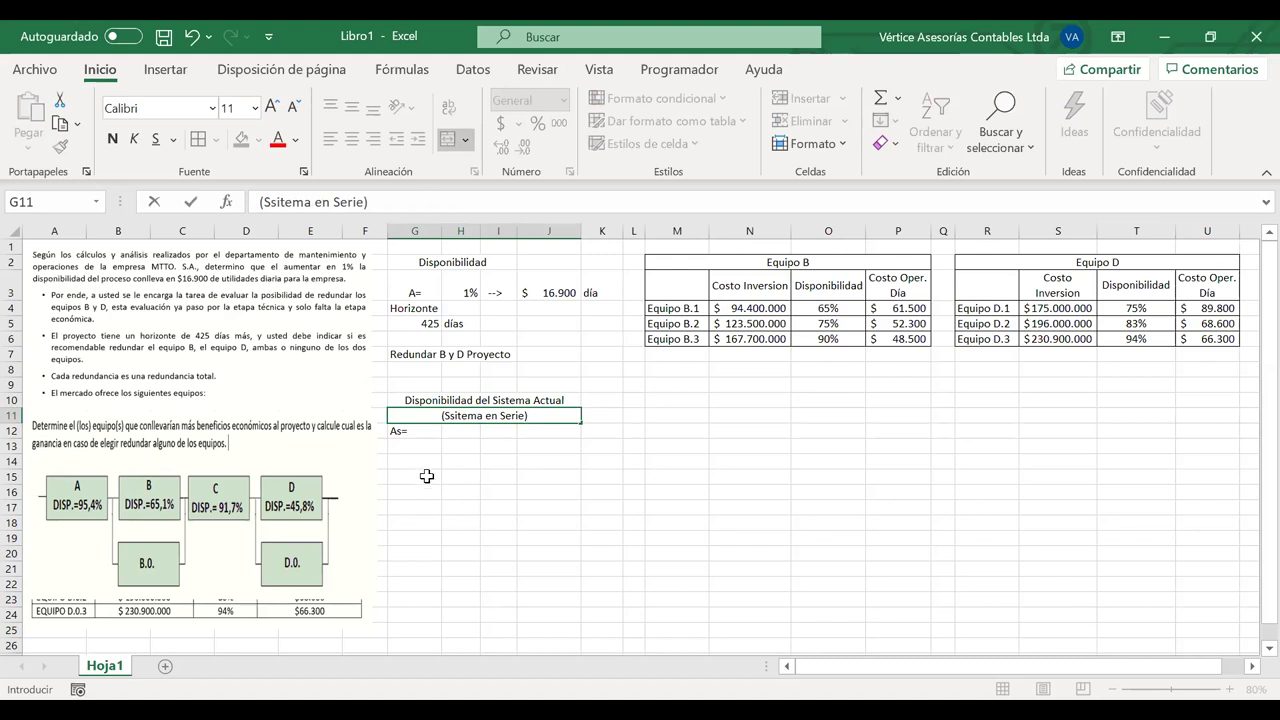
Centre the "As=" label in G12 and format G12:H12 with a yellow fill and borders
{"action": "left_click", "coordinate": [402, 430]}
{"action": "left_click", "coordinate": [352, 139]}
{"action": "left_click_drag", "start_coordinate": [422, 431], "coordinate": [462, 431]}
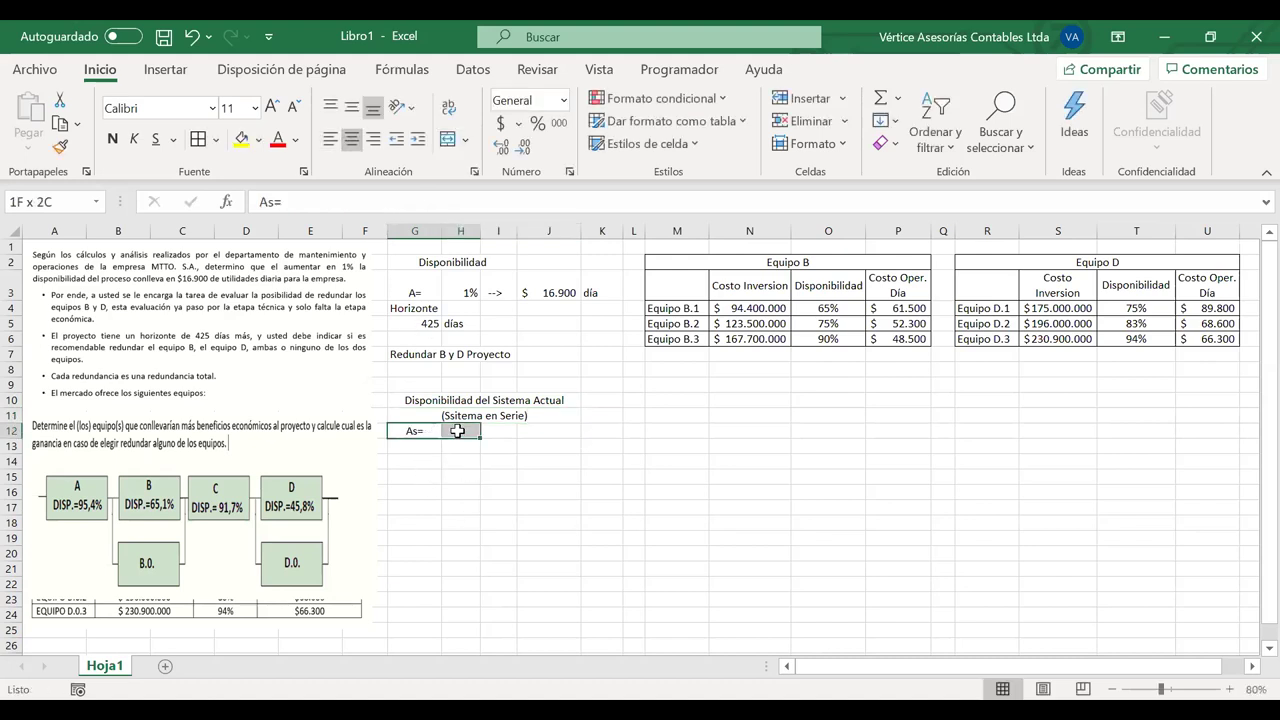
{"action": "left_click", "coordinate": [241, 139]}
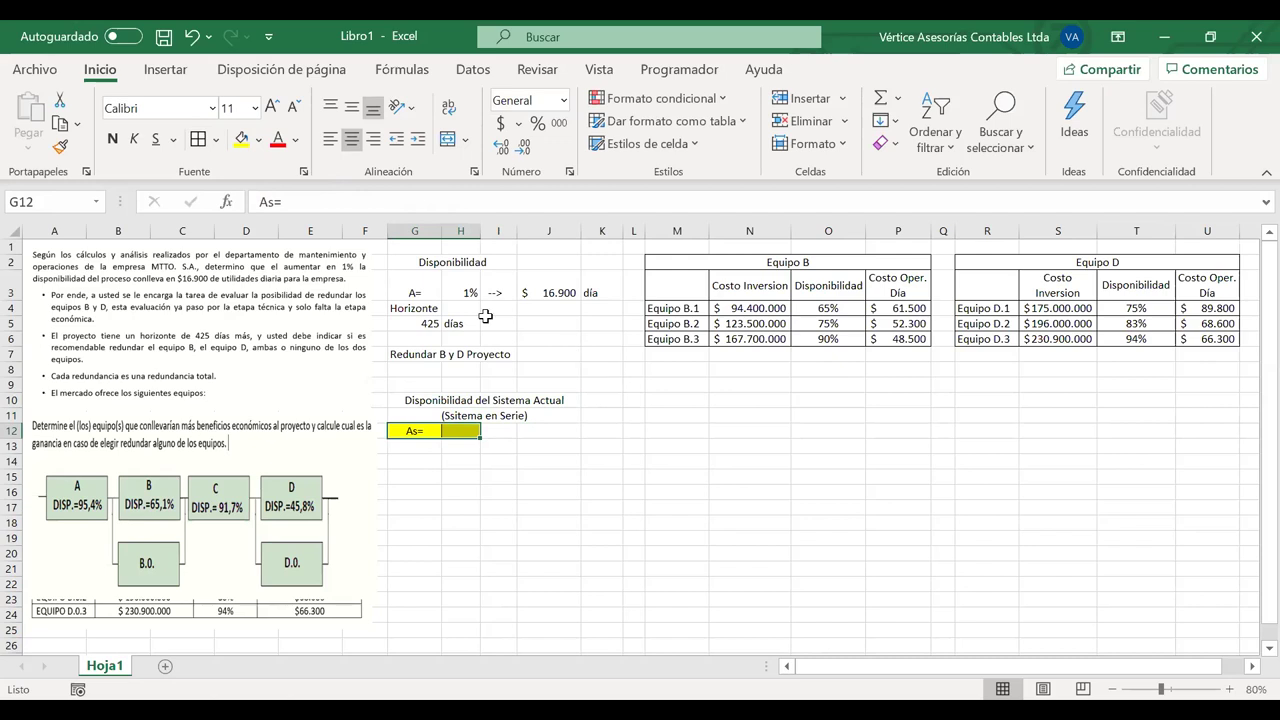
{"action": "left_click", "coordinate": [500, 510]}
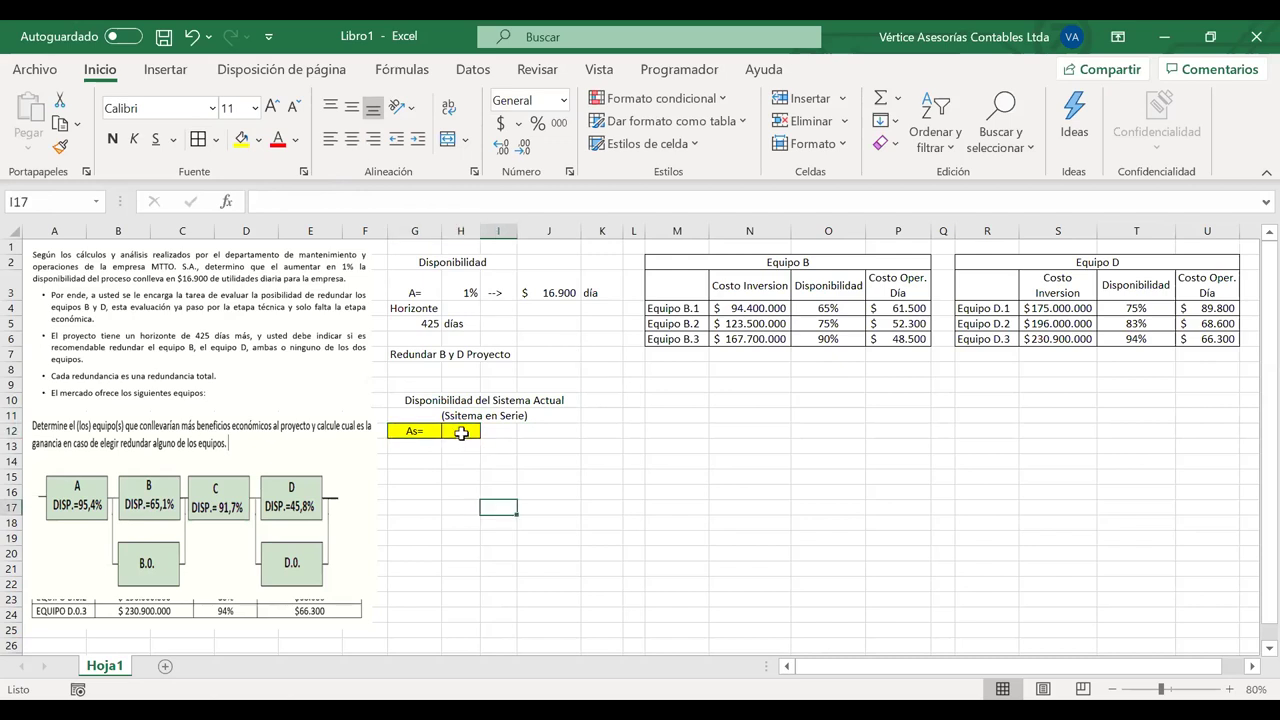
{"action": "left_click", "coordinate": [462, 434]}
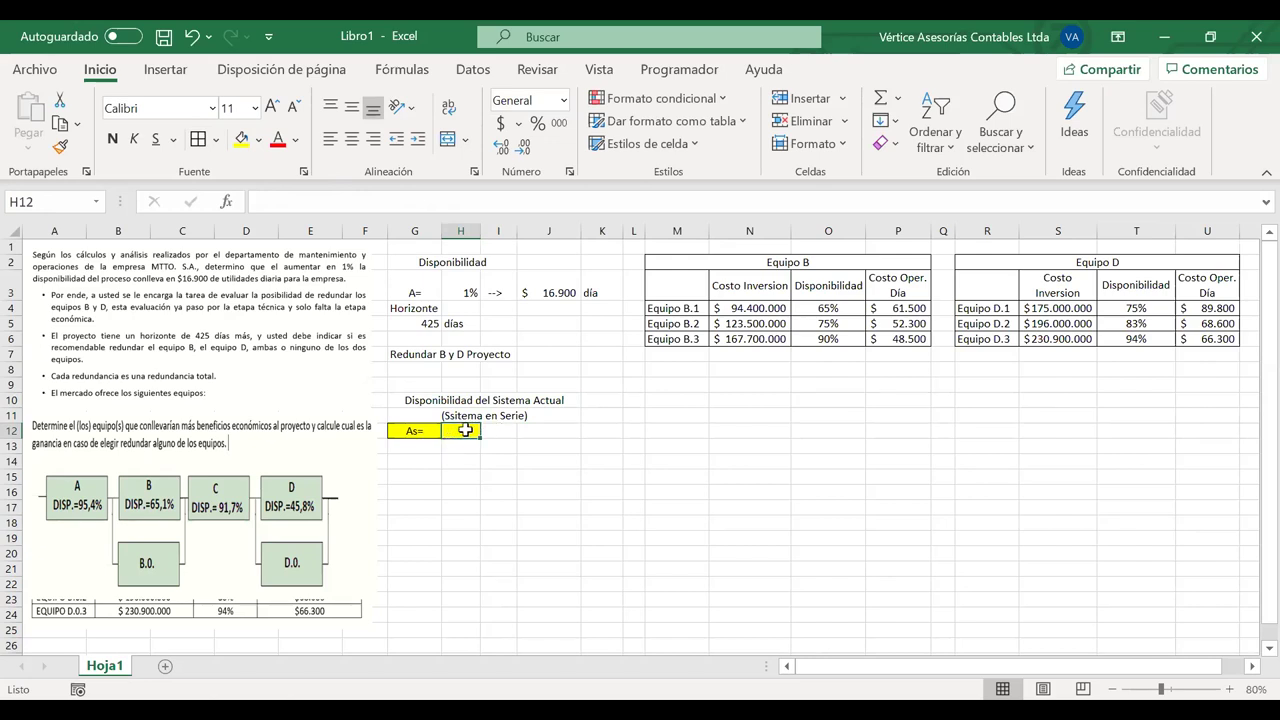
Change the subtitle in G11 to "(Sitema en Serie)"
{"action": "double_click", "coordinate": [452, 416]}
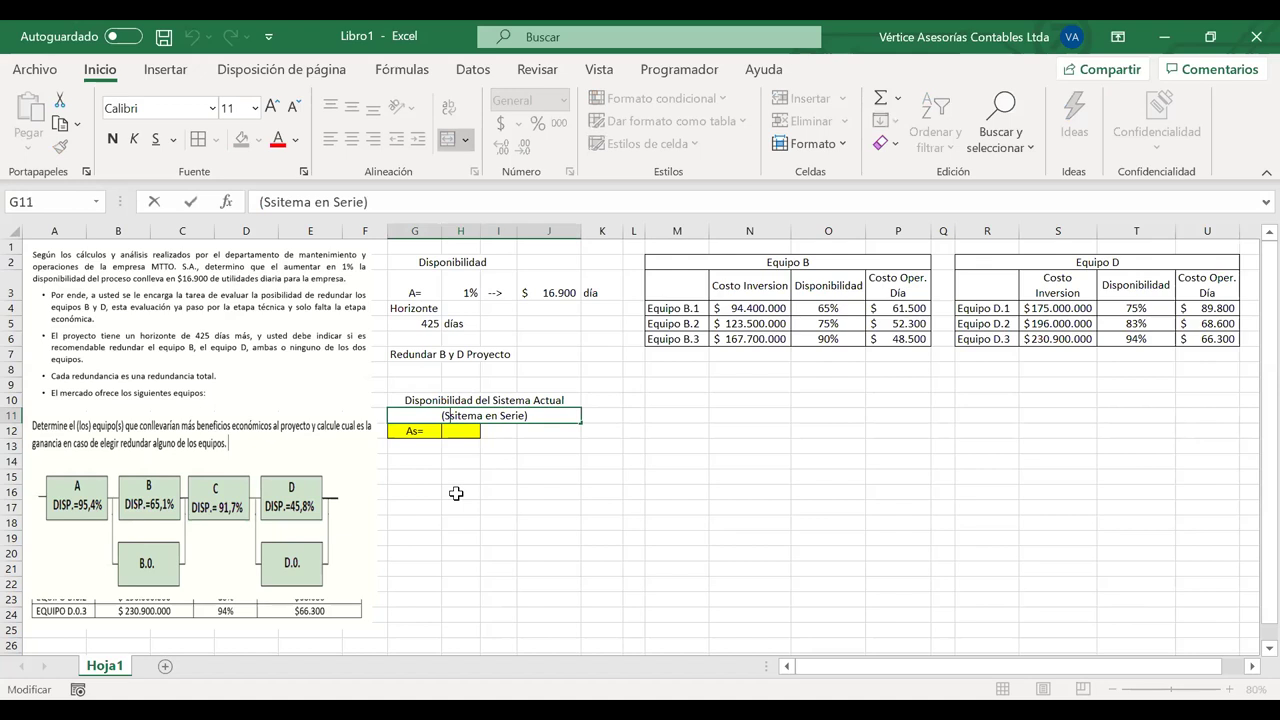
{"action": "key", "text": "BackSpace"}
{"action": "left_click", "coordinate": [498, 491]}
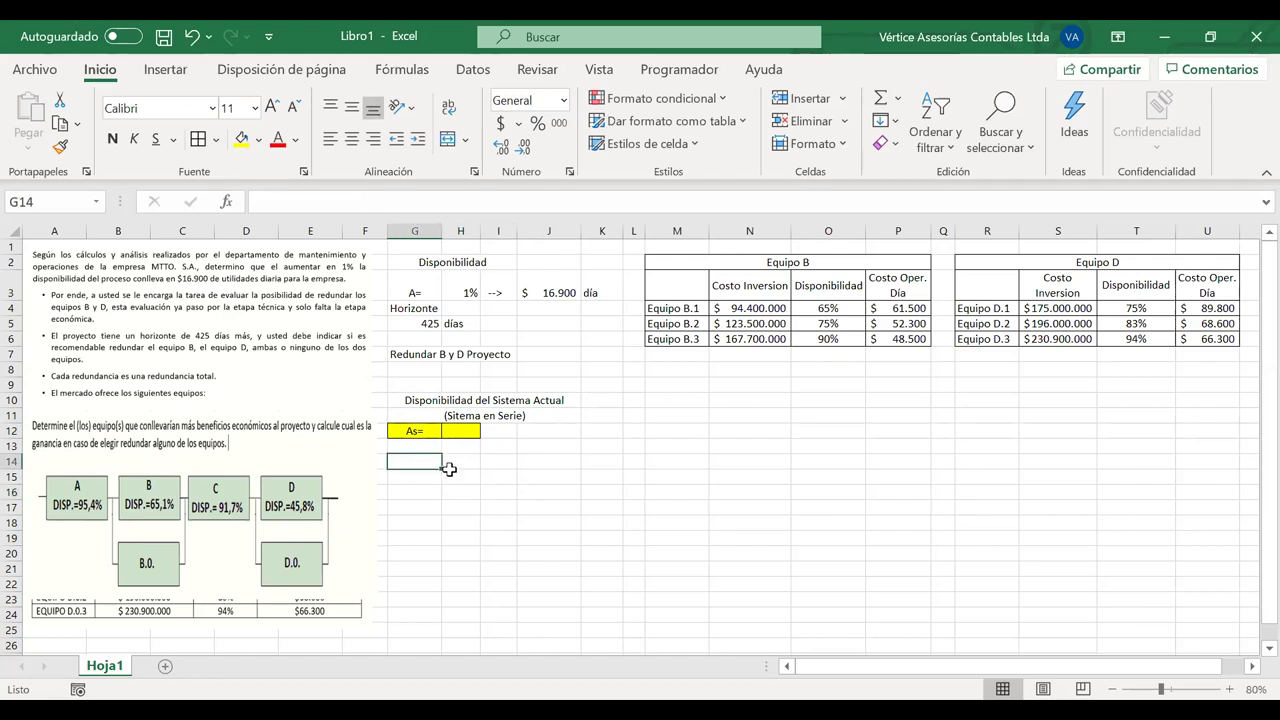
{"action": "left_click", "coordinate": [449, 471]}
{"action": "key", "text": "shift+Up"}
{"action": "key", "text": "shift+Up"}
{"action": "key", "text": "shift+Up"}
{"action": "key", "text": "shift+Up"}
{"action": "key", "text": "shift+Up"}
{"action": "key", "text": "shift+Up"}
{"action": "key", "text": "shift+Up"}
{"action": "key", "text": "shift+Up"}
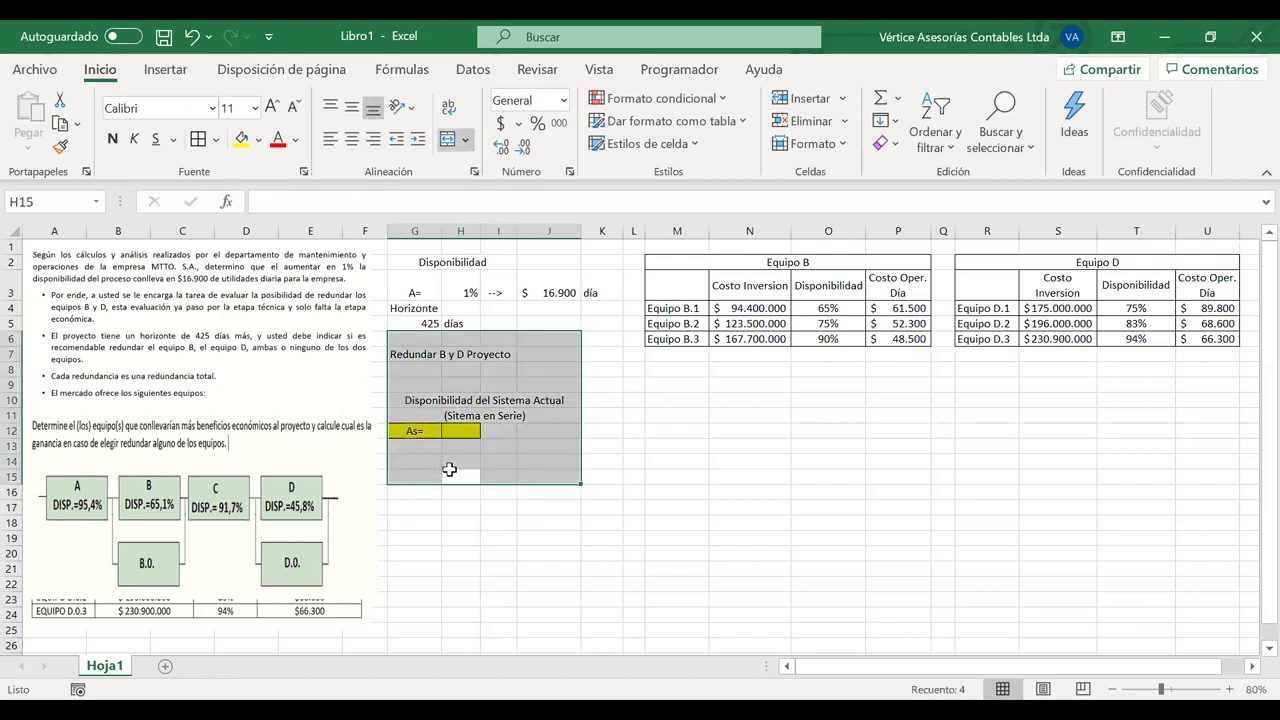
Enter the heading "Disponibilidad de los Activos" in cell G14
{"action": "left_click", "coordinate": [429, 462]}
{"action": "double_click", "coordinate": [429, 462]}
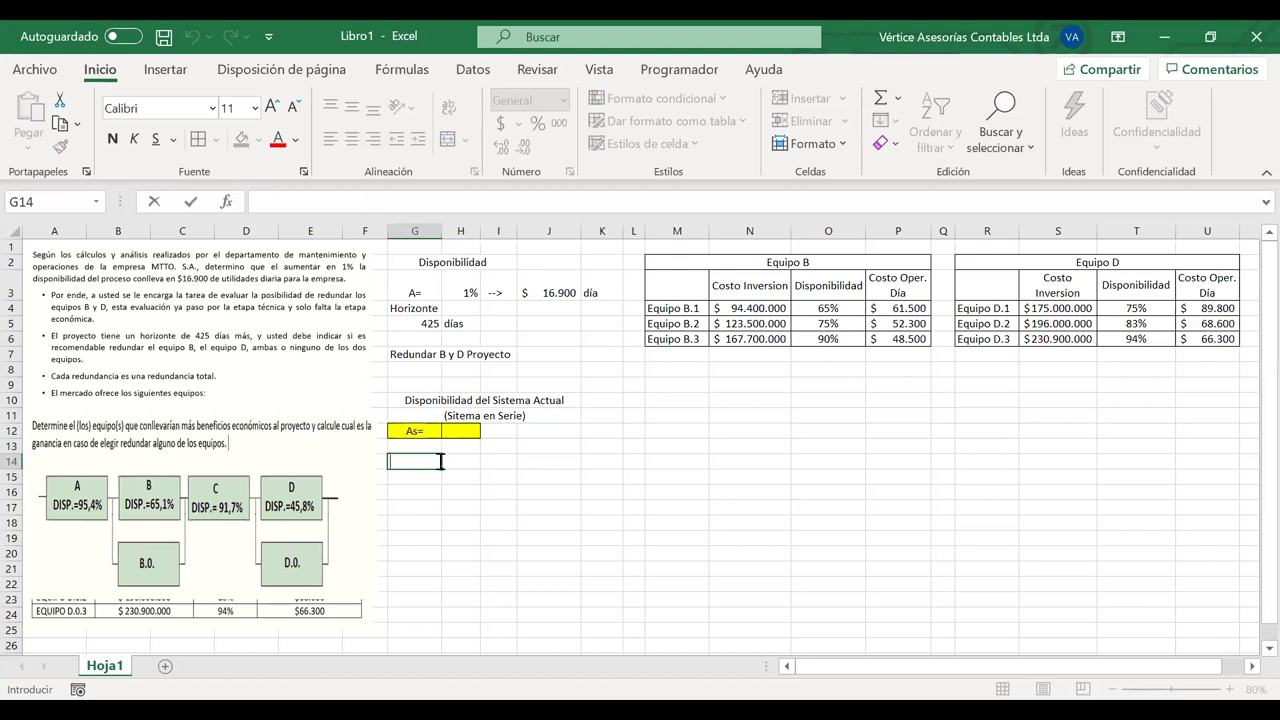
{"action": "type", "text": "Disp"}
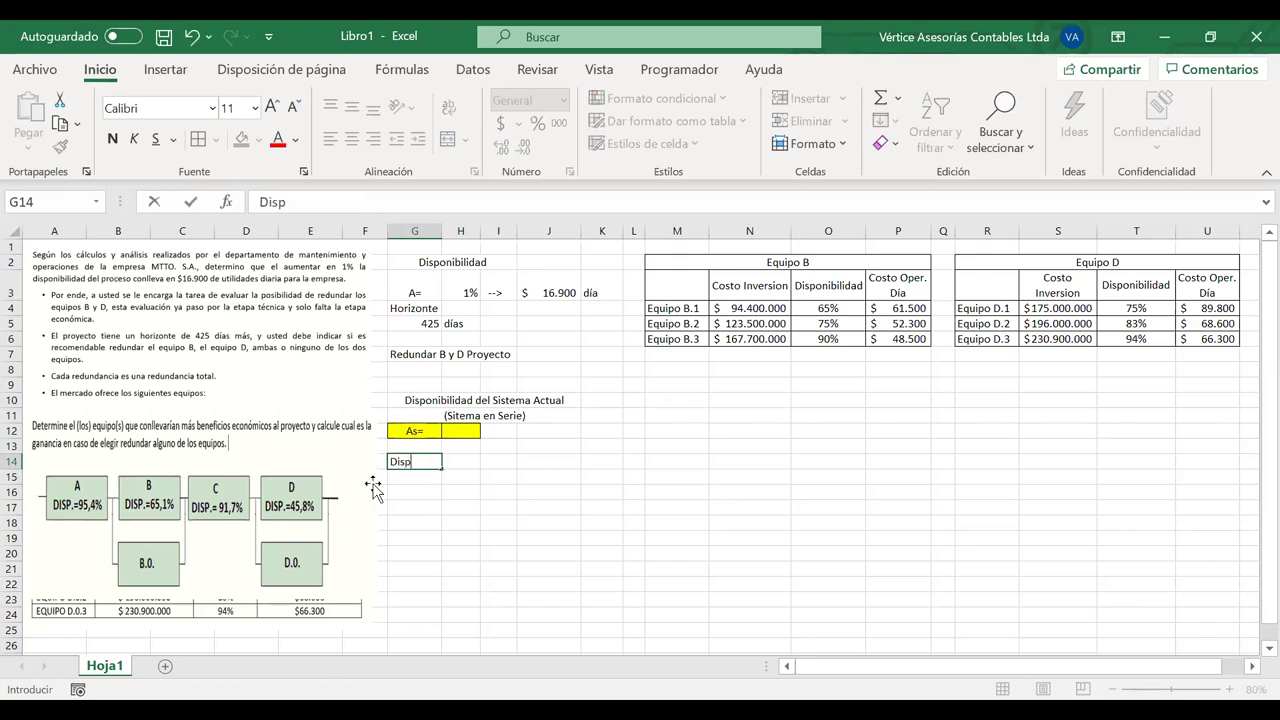
{"action": "type", "text": "onibilidad d"}
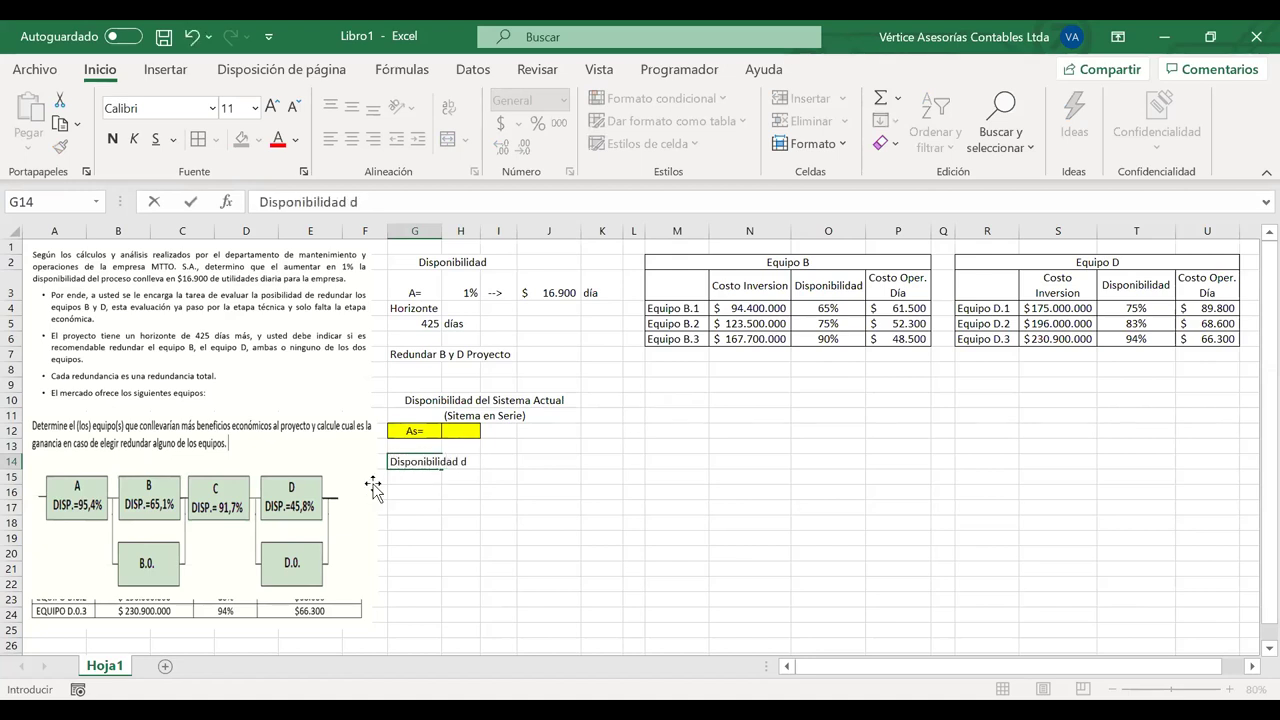
{"action": "type", "text": "e los Activos"}
{"action": "key", "text": "Return"}
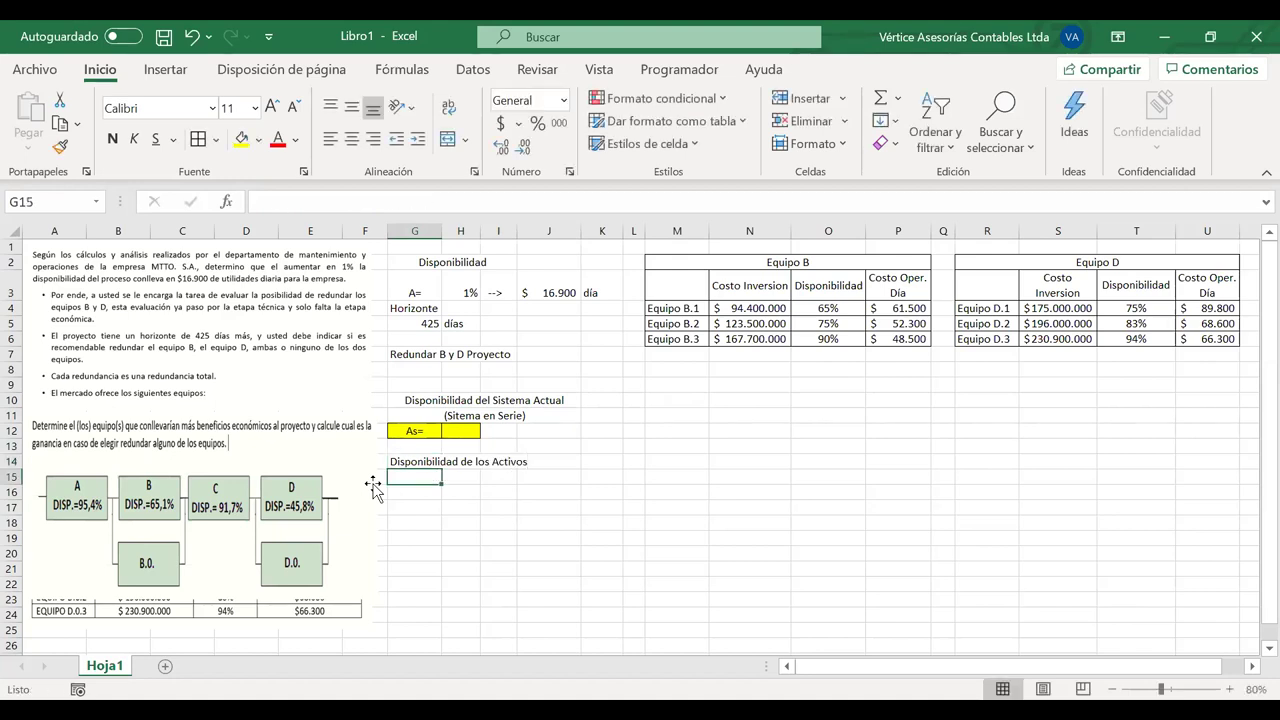
Enter the asset availability labels "AA=", "AB=", "AC=" and "AD=" in cells G15 to G18
{"action": "type", "text": "A"}
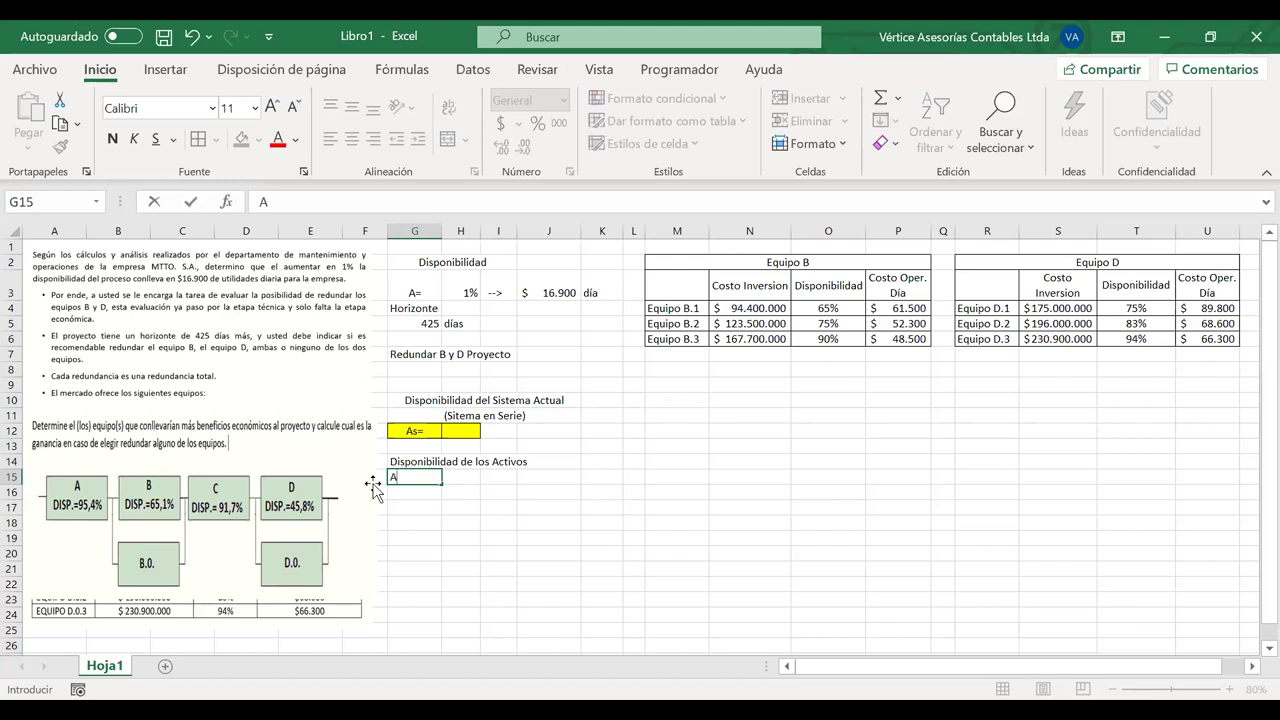
{"action": "type", "text": "A="}
{"action": "key", "text": "Return"}
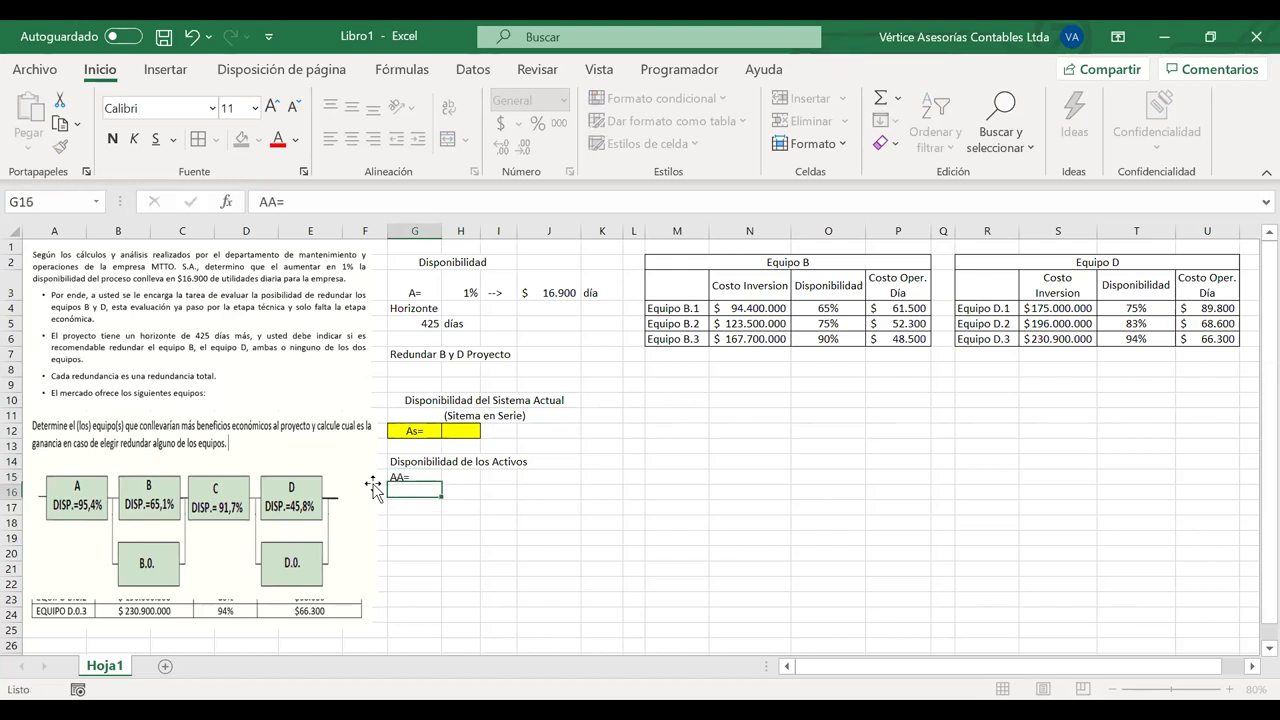
{"action": "type", "text": "A"}
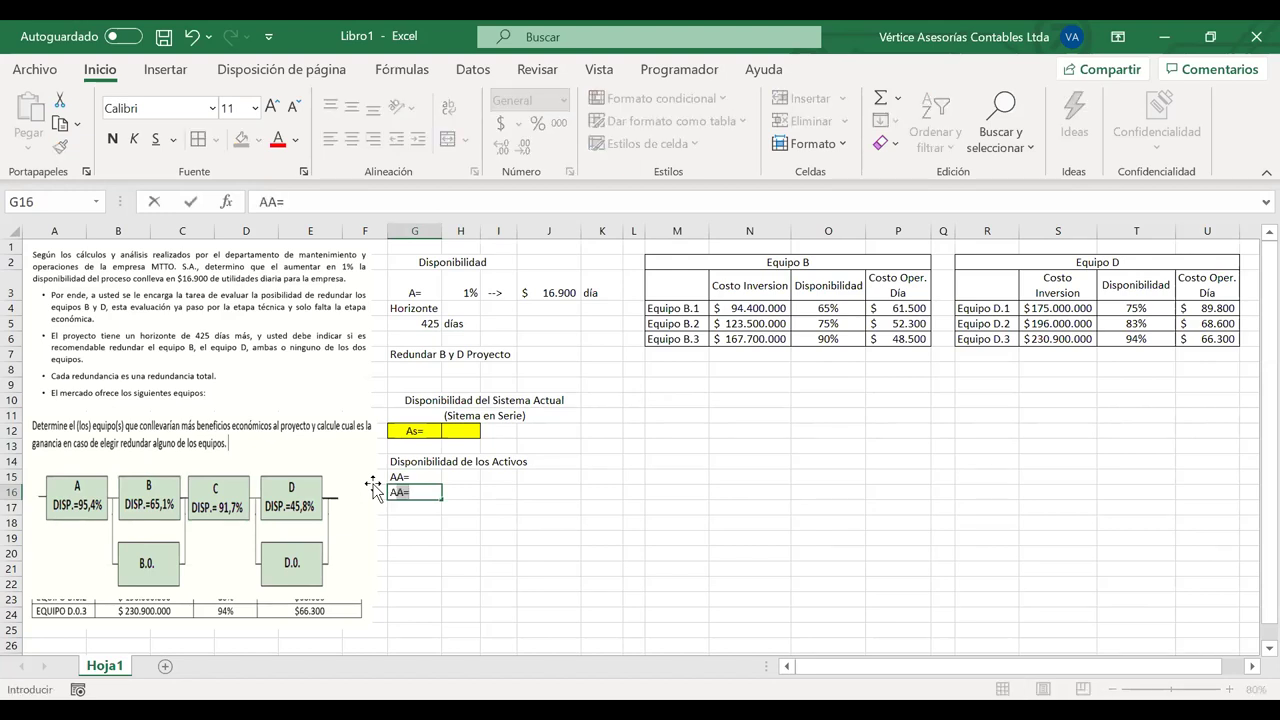
{"action": "type", "text": "B="}
{"action": "key", "text": "Return"}
{"action": "type", "text": "A"}
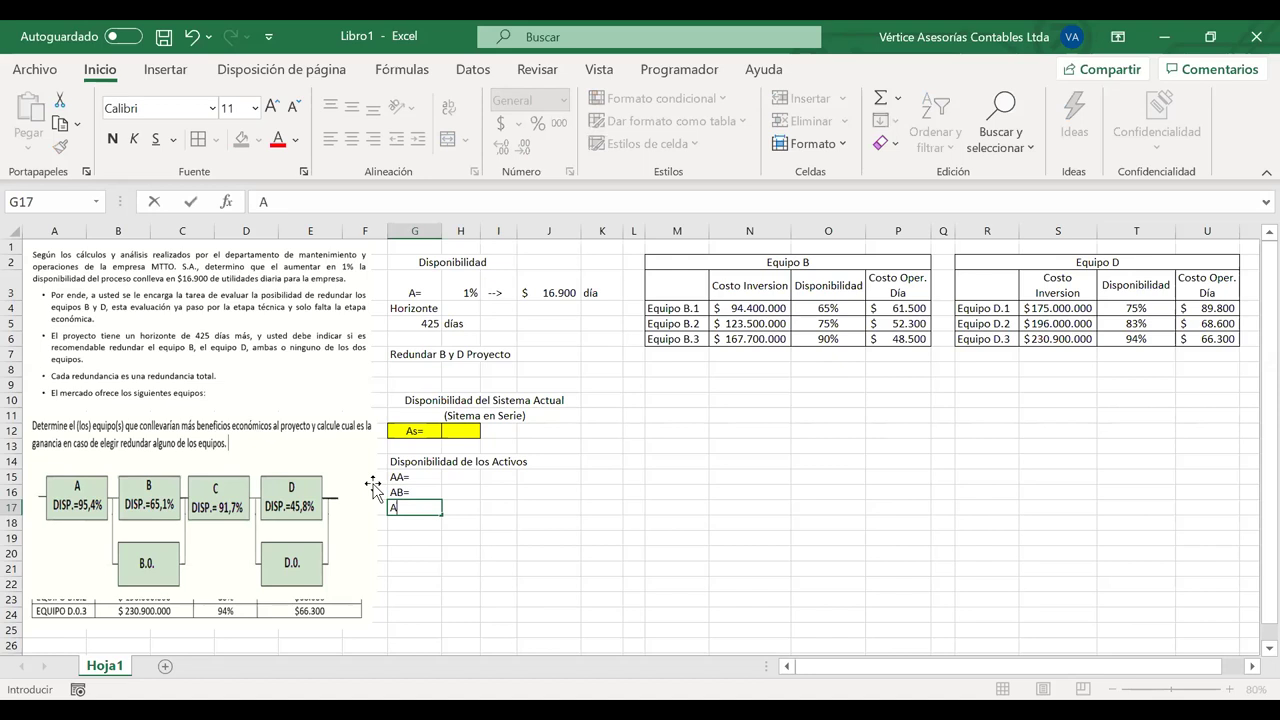
{"action": "type", "text": "C="}
{"action": "key", "text": "Return"}
{"action": "type", "text": "A"}
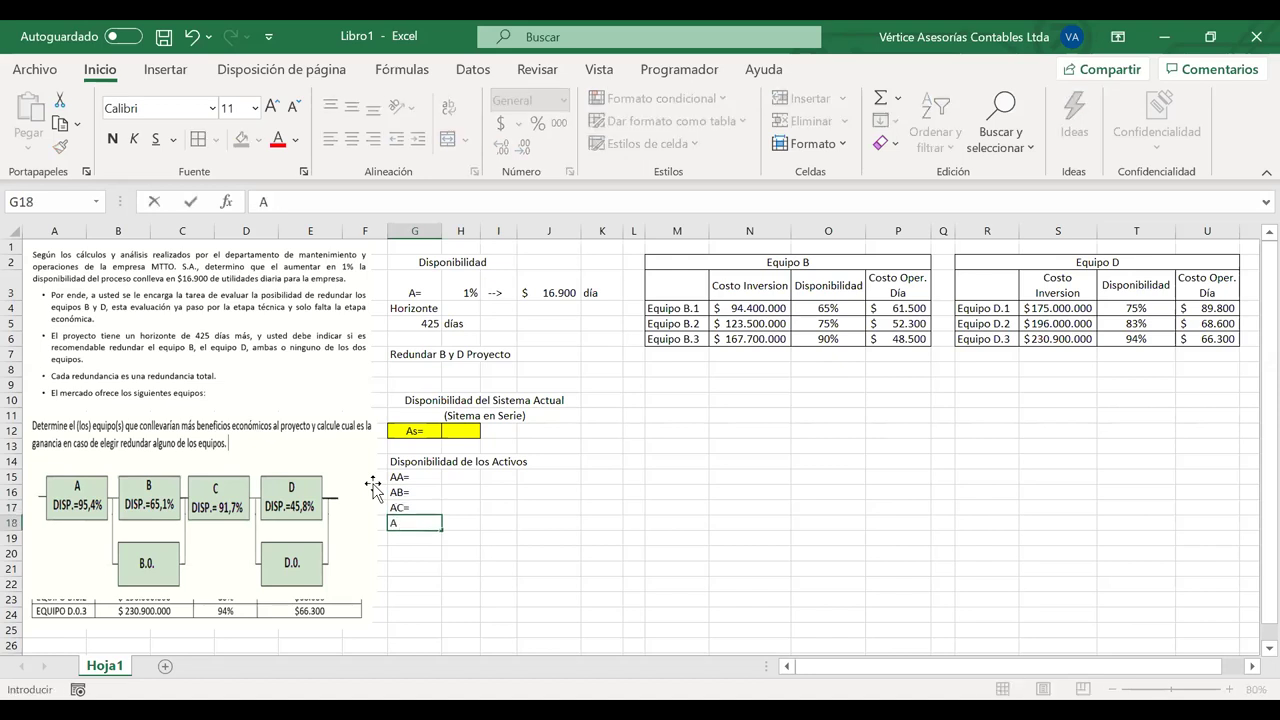
{"action": "type", "text": "D="}
Shrink the second letter of the labels "AA=" and "AB=" in G15 and G16 to font size 9, like a subscript
{"action": "left_click", "coordinate": [410, 478]}
{"action": "double_click", "coordinate": [403, 478]}
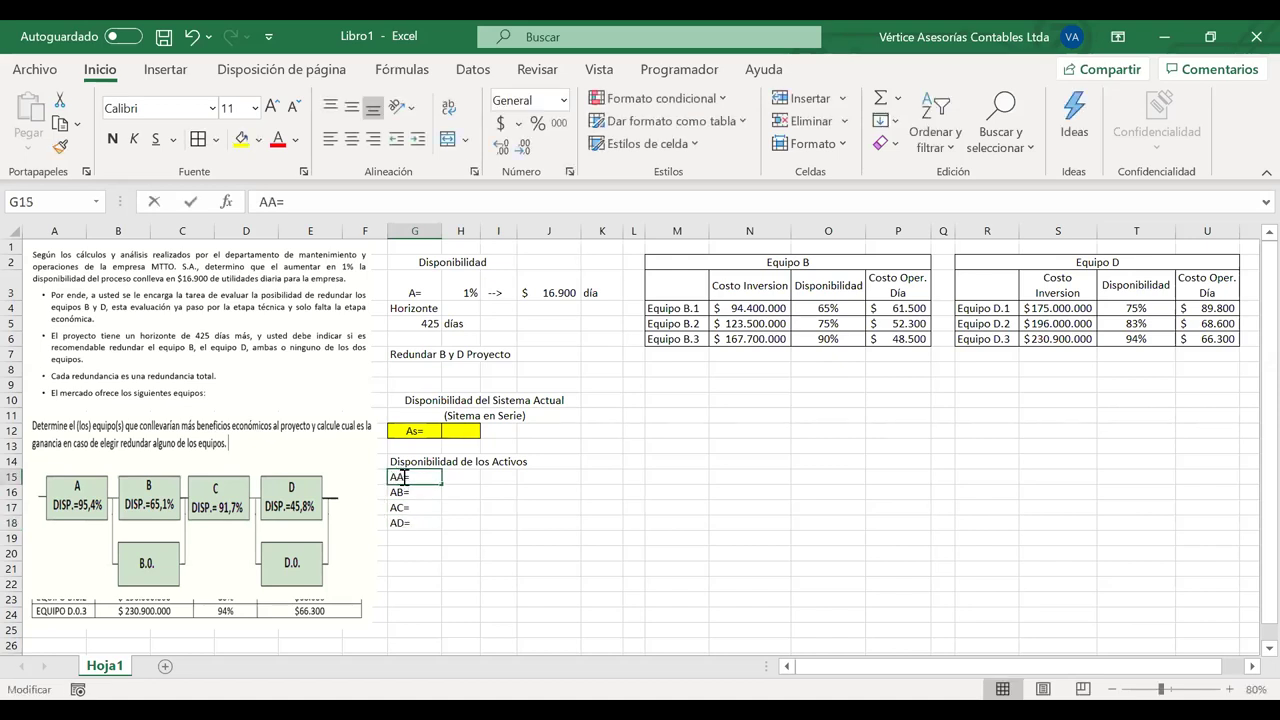
{"action": "left_click_drag", "start_coordinate": [403, 478], "coordinate": [397, 478]}
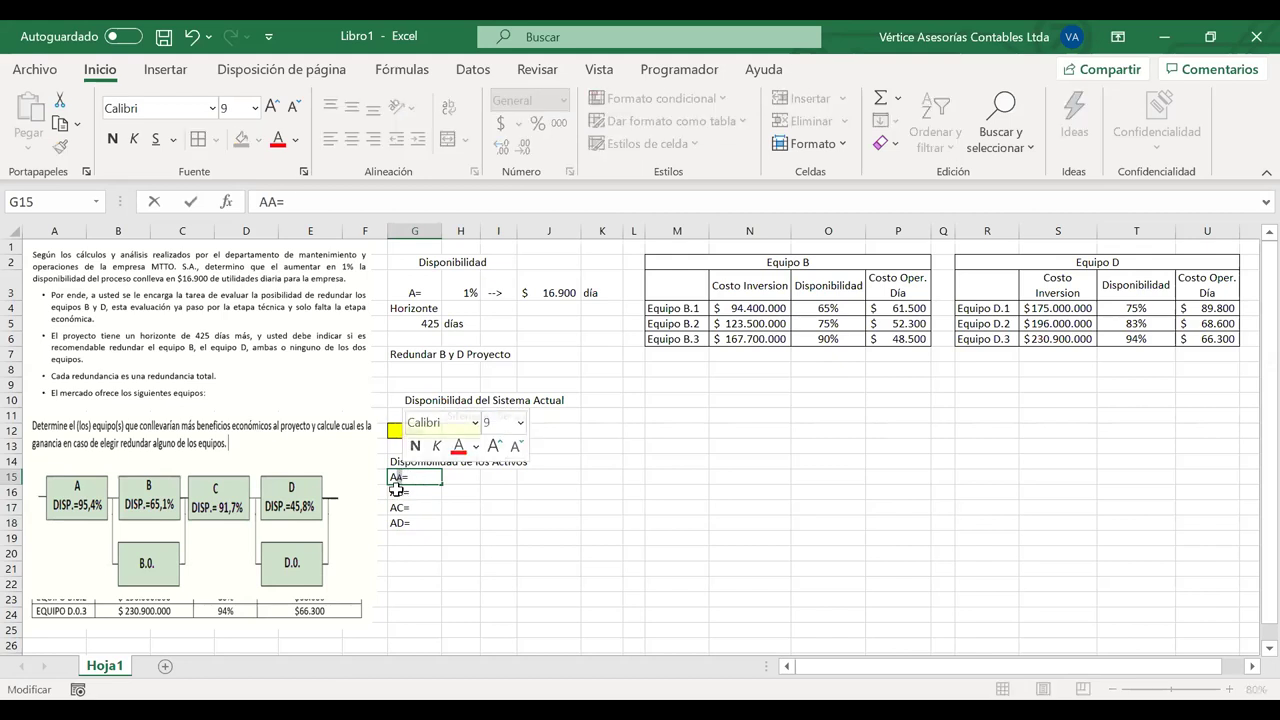
{"action": "type", "text": "a"}
{"action": "key", "text": "Return"}
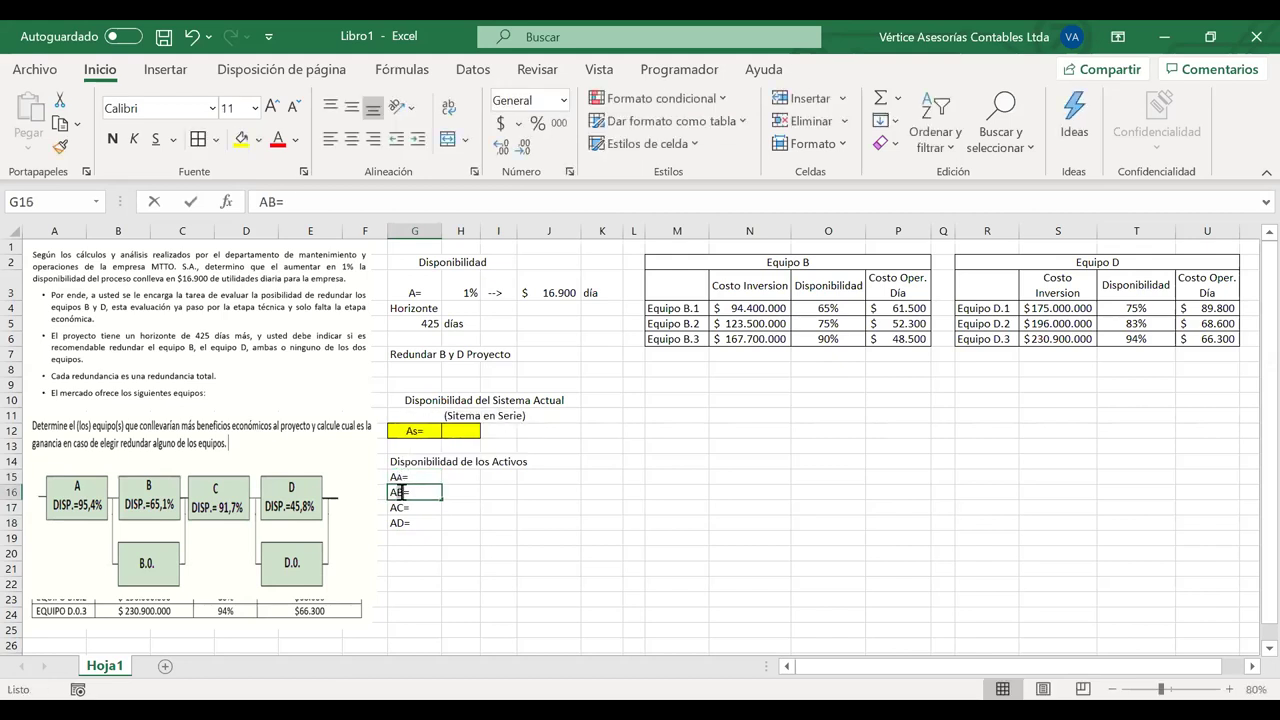
{"action": "double_click", "coordinate": [399, 492]}
{"action": "left_click_drag", "start_coordinate": [404, 492], "coordinate": [398, 492]}
{"action": "left_click", "coordinate": [509, 461]}
{"action": "left_click", "coordinate": [509, 461]}
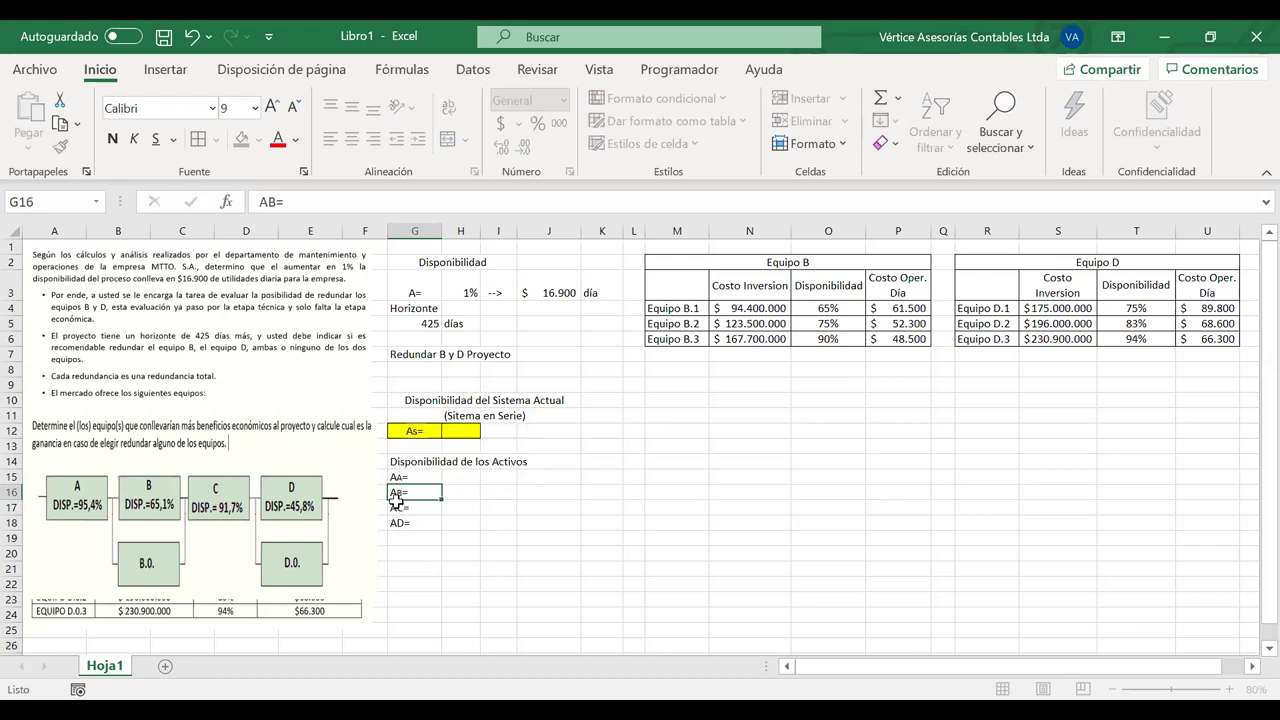
Shrink the second letter of the labels "AC=" and "AD=" in G17 and G18 to match the labels above
{"action": "left_click", "coordinate": [398, 506]}
{"action": "double_click", "coordinate": [403, 508]}
{"action": "left_click_drag", "start_coordinate": [408, 508], "coordinate": [399, 524]}
{"action": "left_click", "coordinate": [507, 459]}
{"action": "left_click", "coordinate": [507, 459]}
{"action": "double_click", "coordinate": [403, 524]}
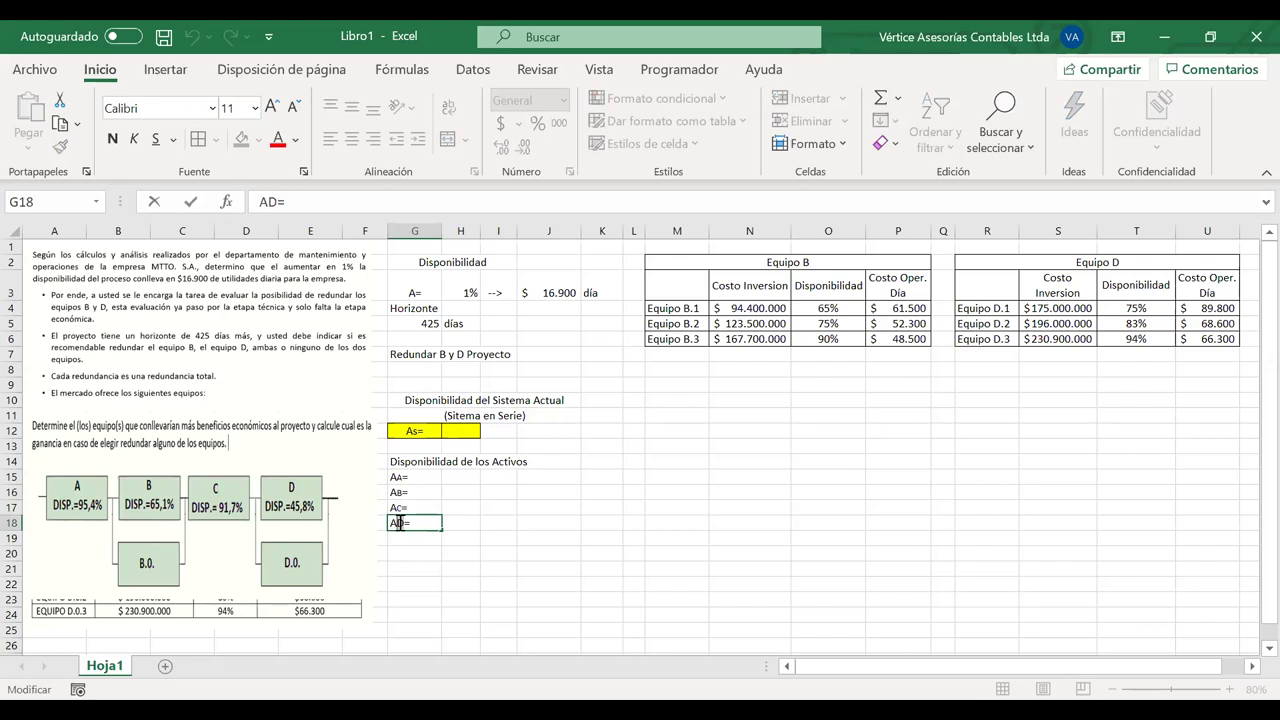
{"action": "left_click", "coordinate": [631, 459]}
Make the four asset labels in G15:G18 bold
{"action": "left_click_drag", "start_coordinate": [400, 477], "coordinate": [410, 524]}
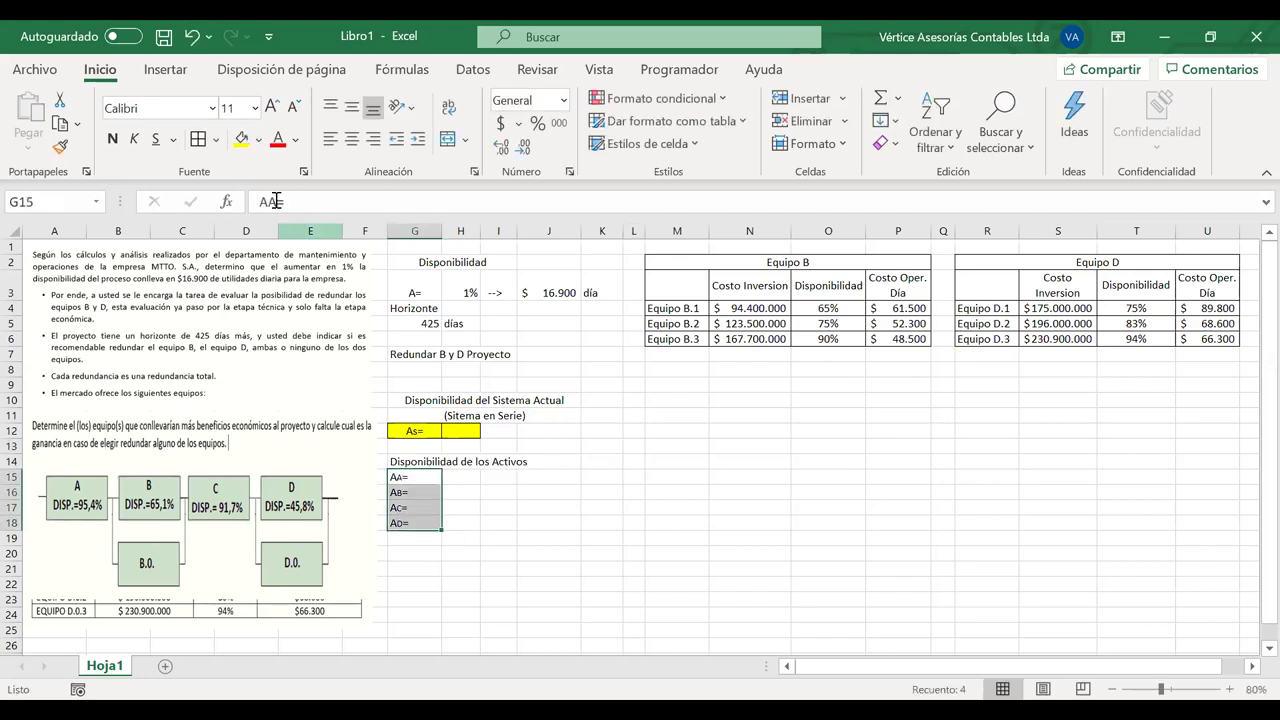
{"action": "left_click", "coordinate": [112, 139]}
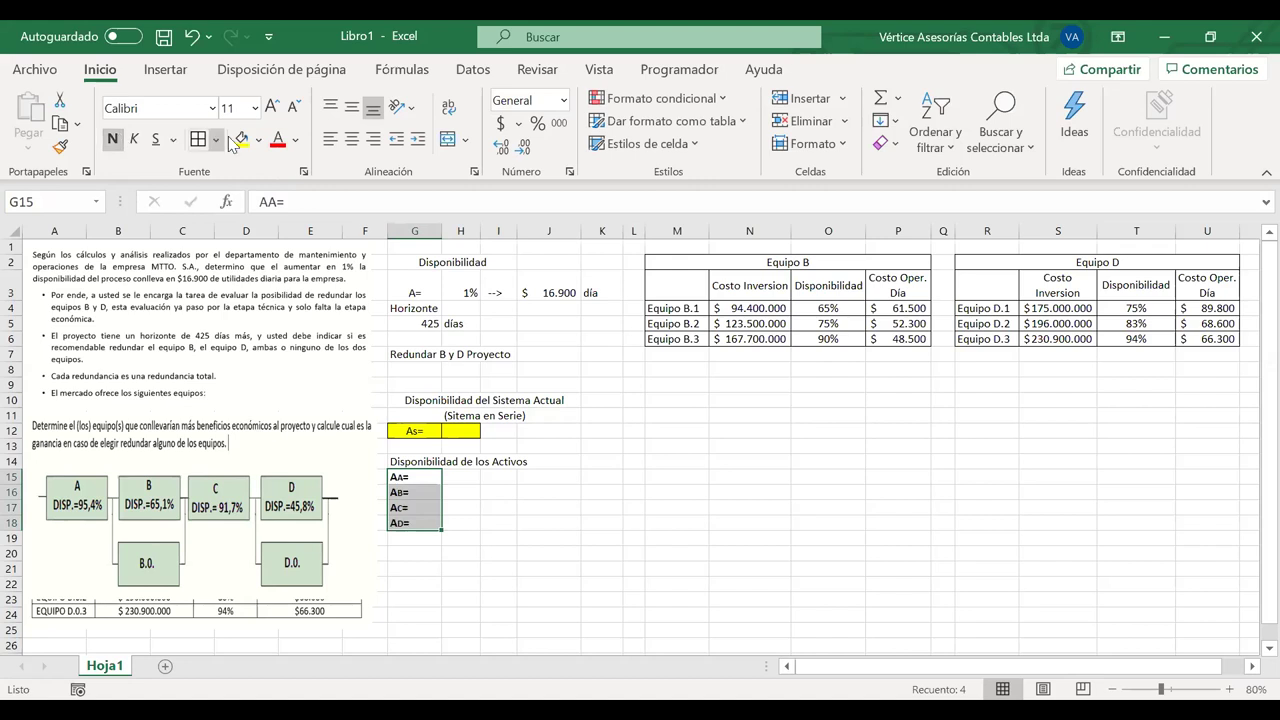
{"action": "left_click", "coordinate": [272, 108]}
{"action": "left_click", "coordinate": [272, 108]}
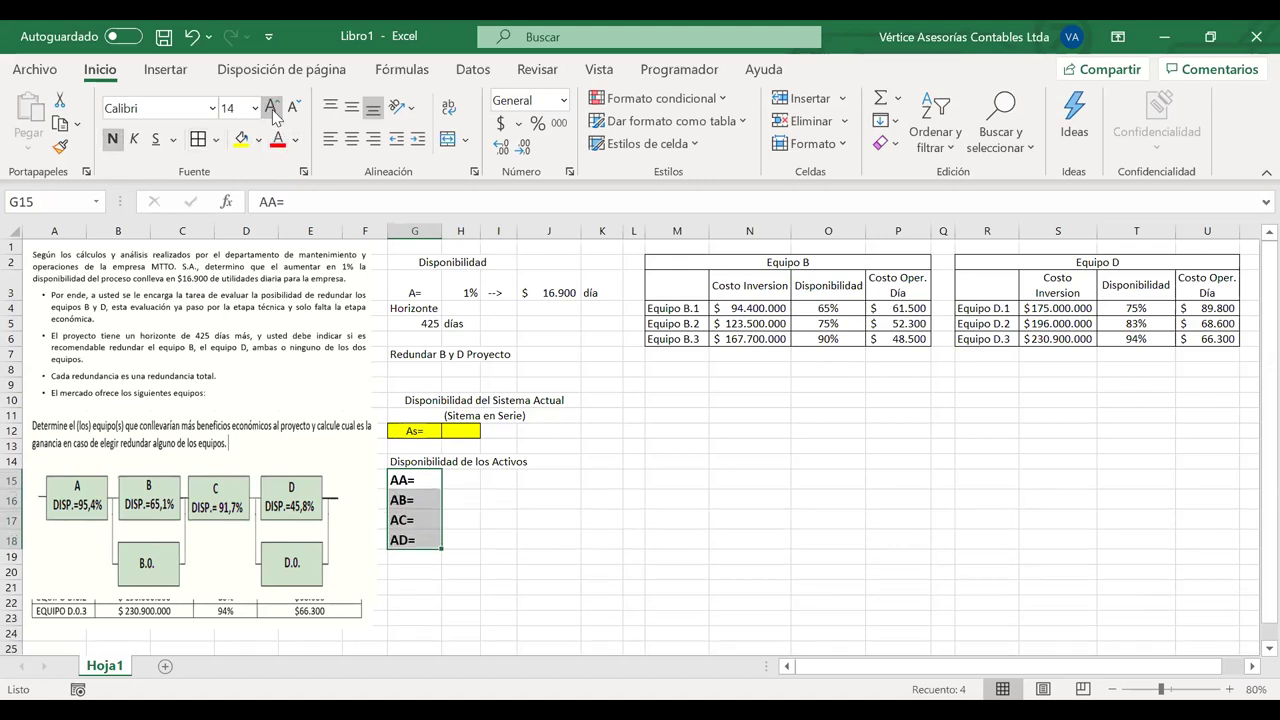
{"action": "key", "text": "ctrl+z"}
{"action": "key", "text": "ctrl+z"}
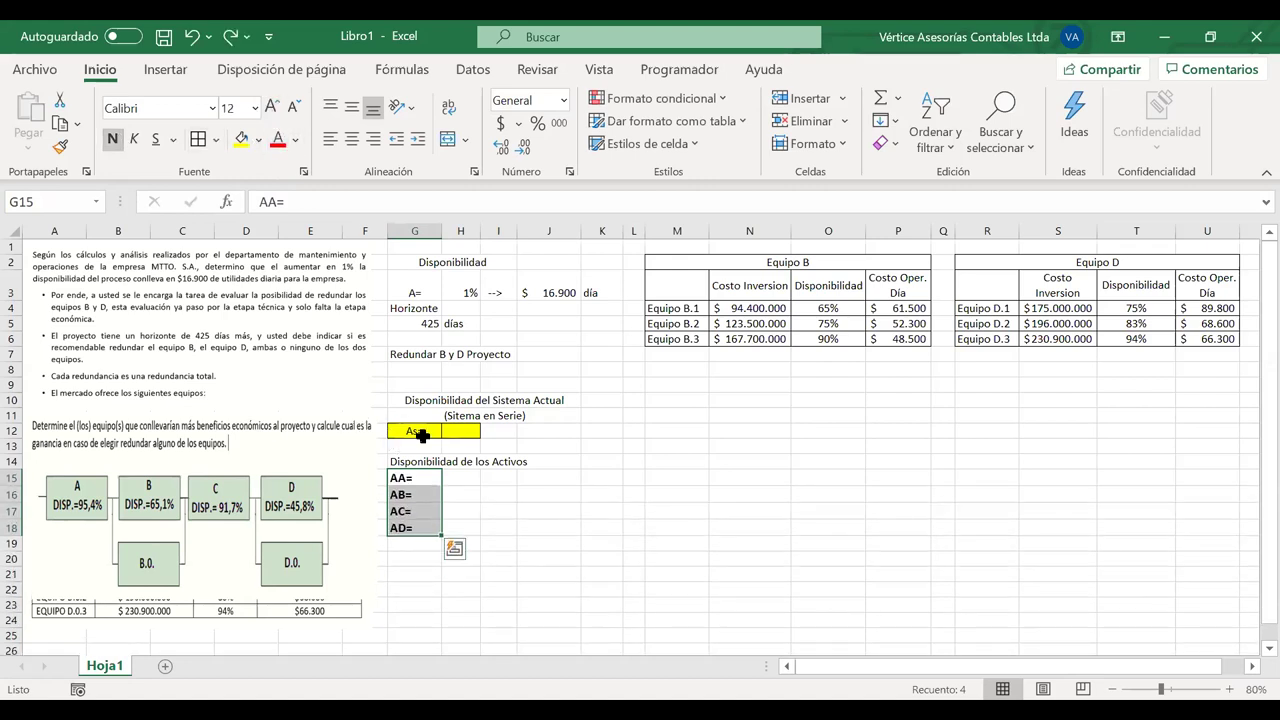
Apply borders to all cells of the asset availability range G15:H18
{"action": "left_click", "coordinate": [522, 505]}
{"action": "left_click_drag", "start_coordinate": [400, 480], "coordinate": [457, 525]}
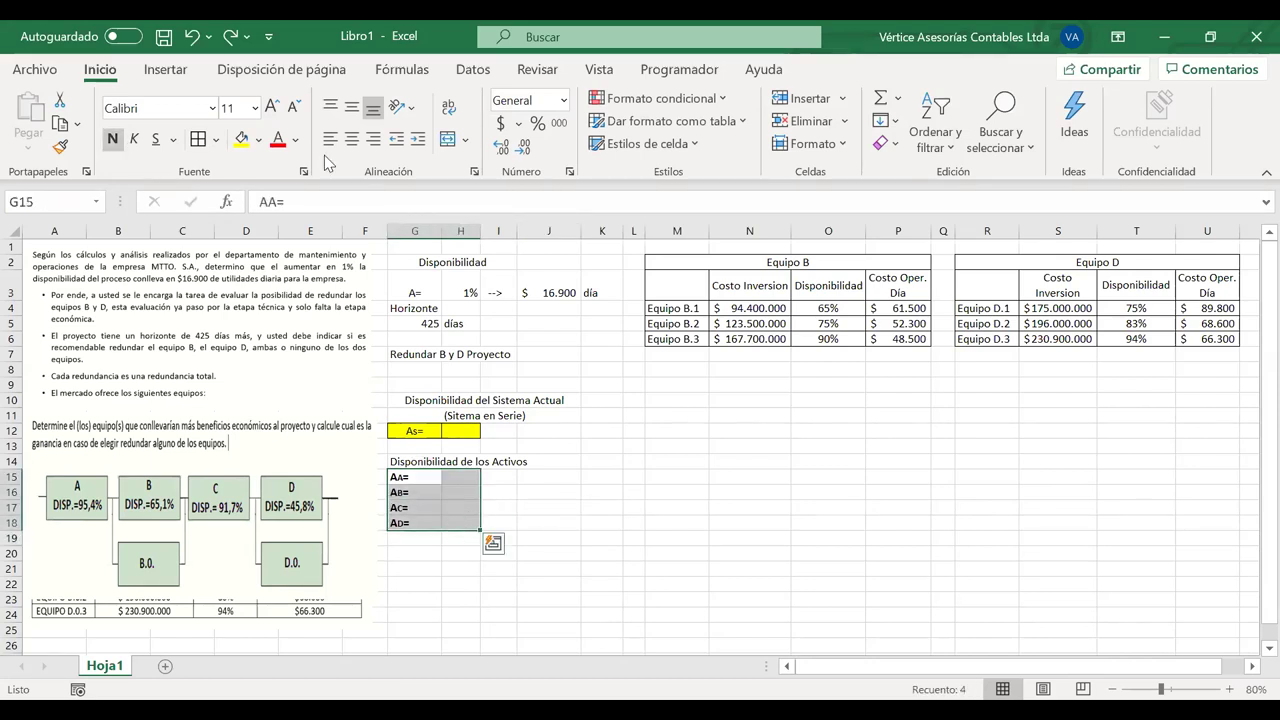
{"action": "left_click", "coordinate": [199, 139]}
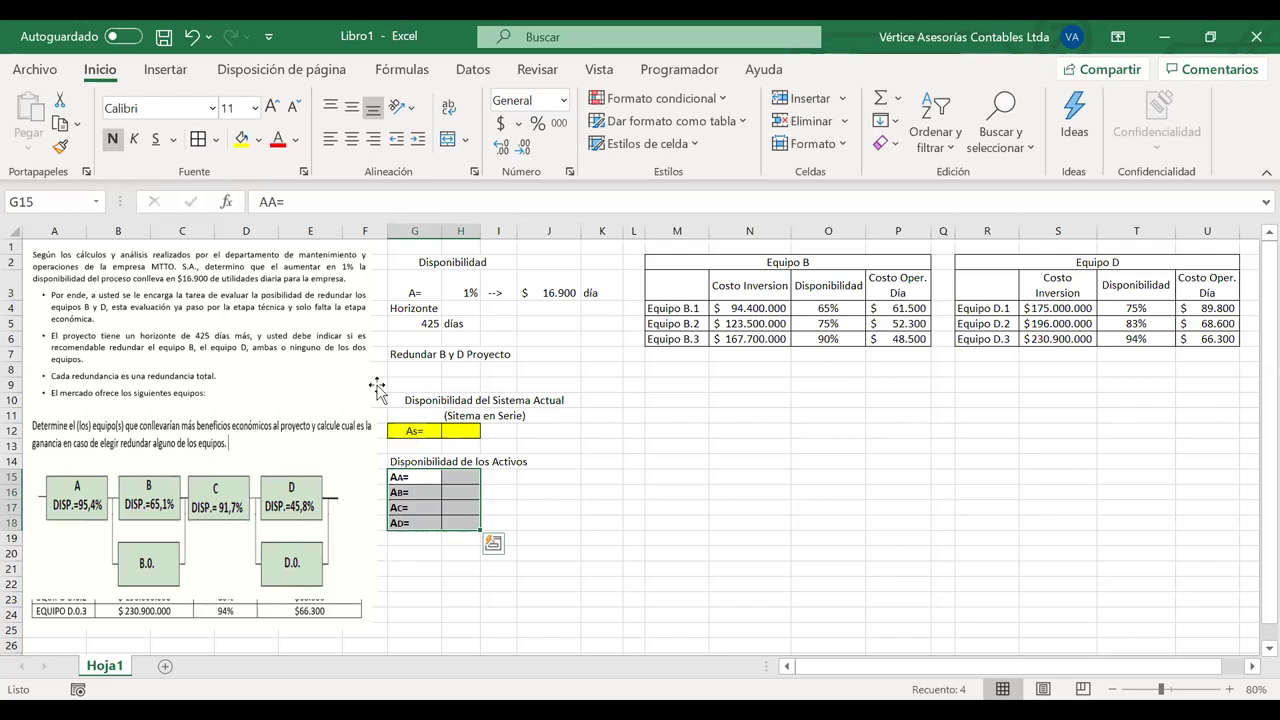
Make the "As=" cells G12:H12 bold and enlarge their font to size 14
{"action": "left_click_drag", "start_coordinate": [417, 430], "coordinate": [460, 430]}
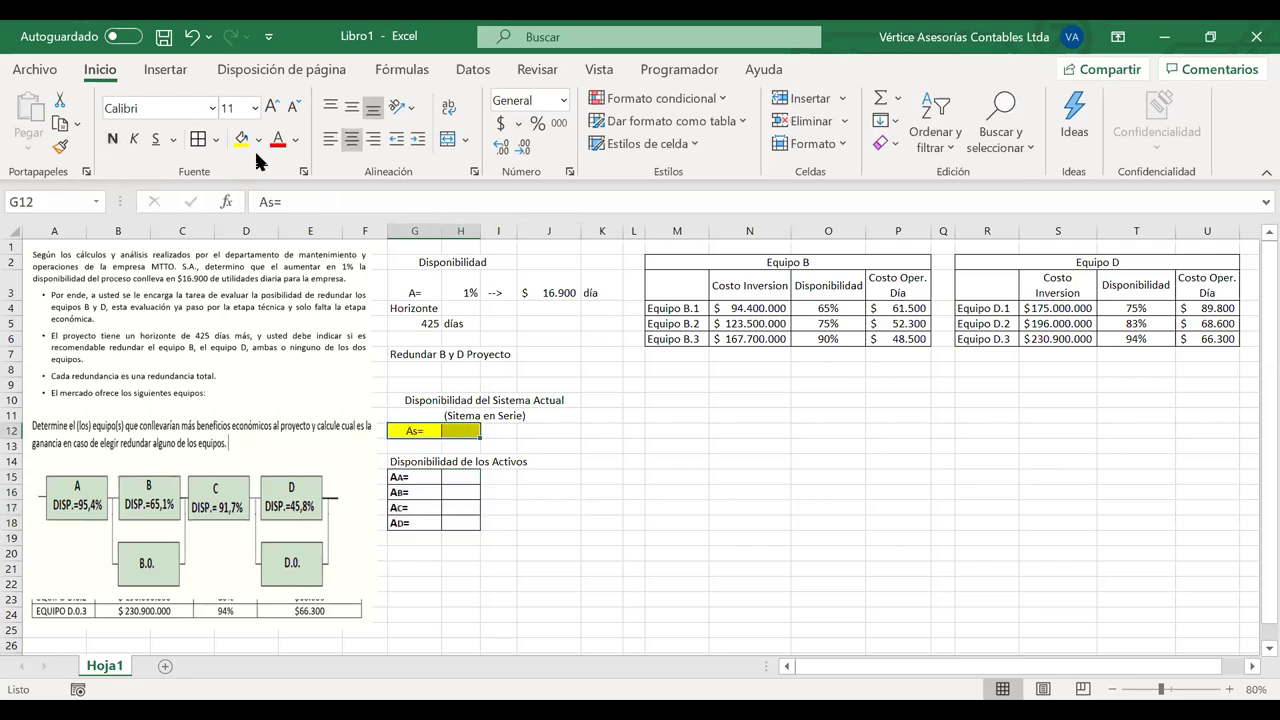
{"action": "left_click", "coordinate": [112, 139]}
{"action": "left_click", "coordinate": [272, 106]}
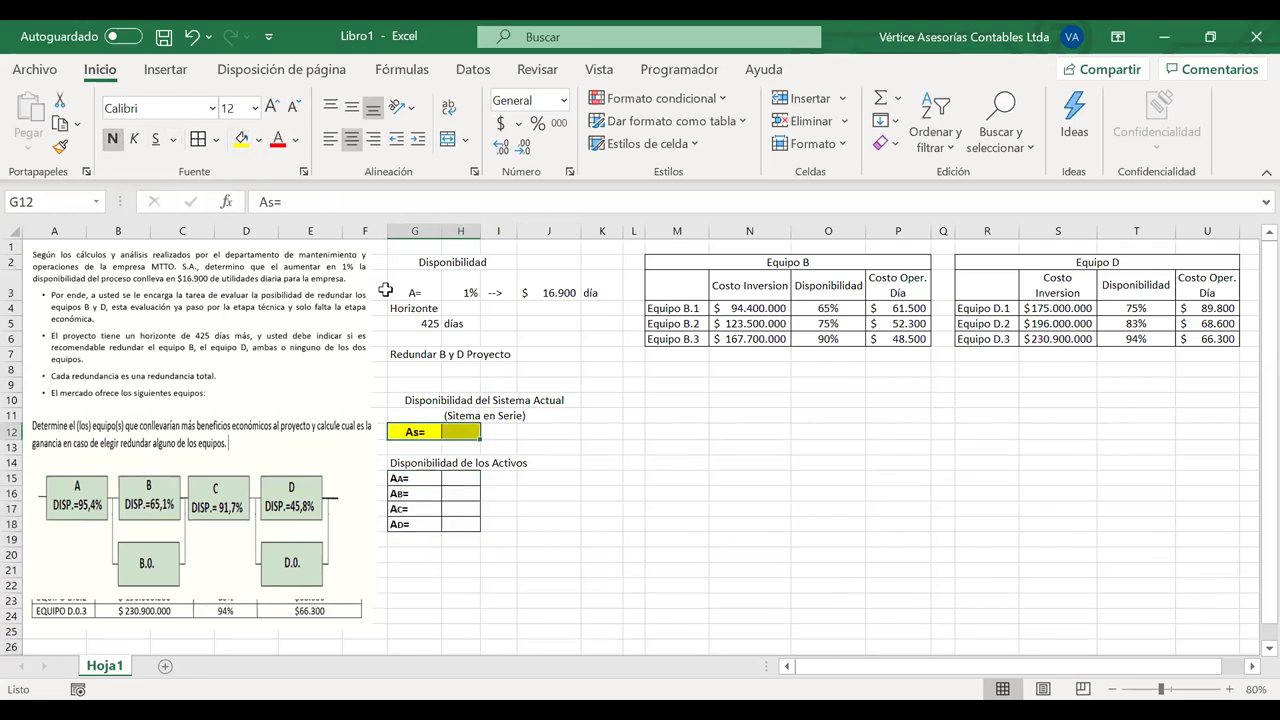
{"action": "left_click", "coordinate": [272, 109]}
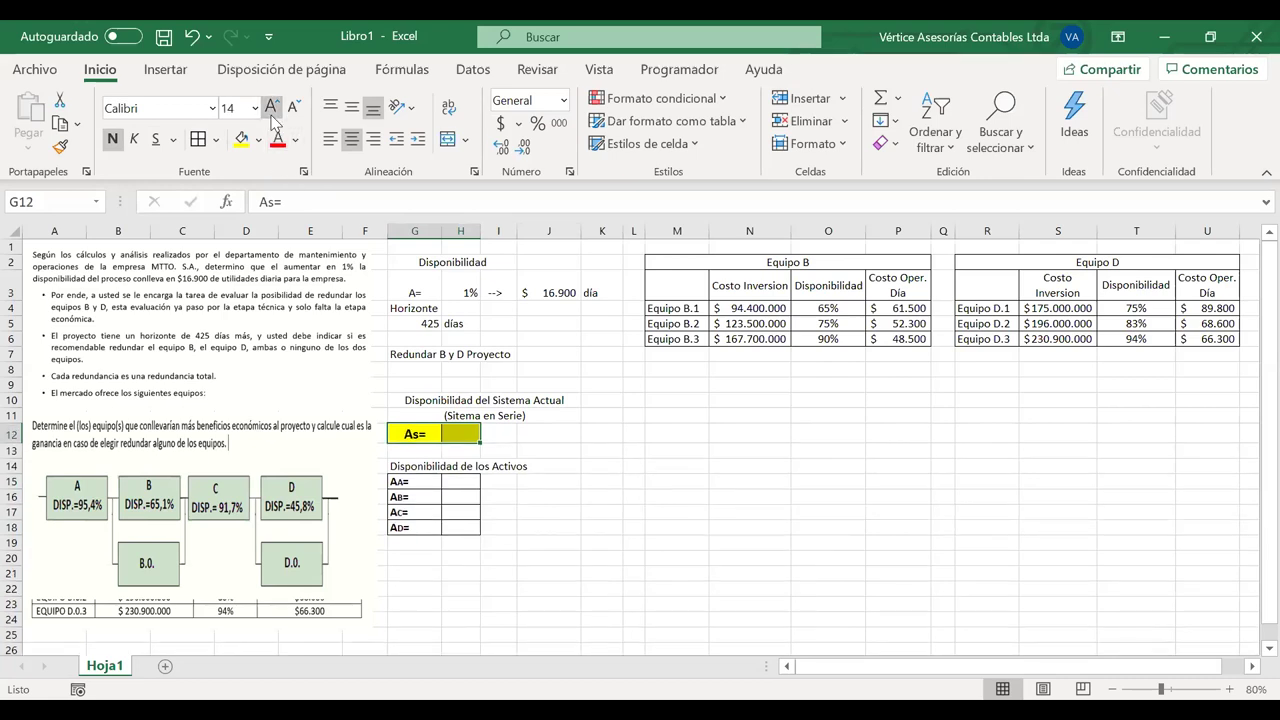
{"action": "left_click", "coordinate": [662, 339]}
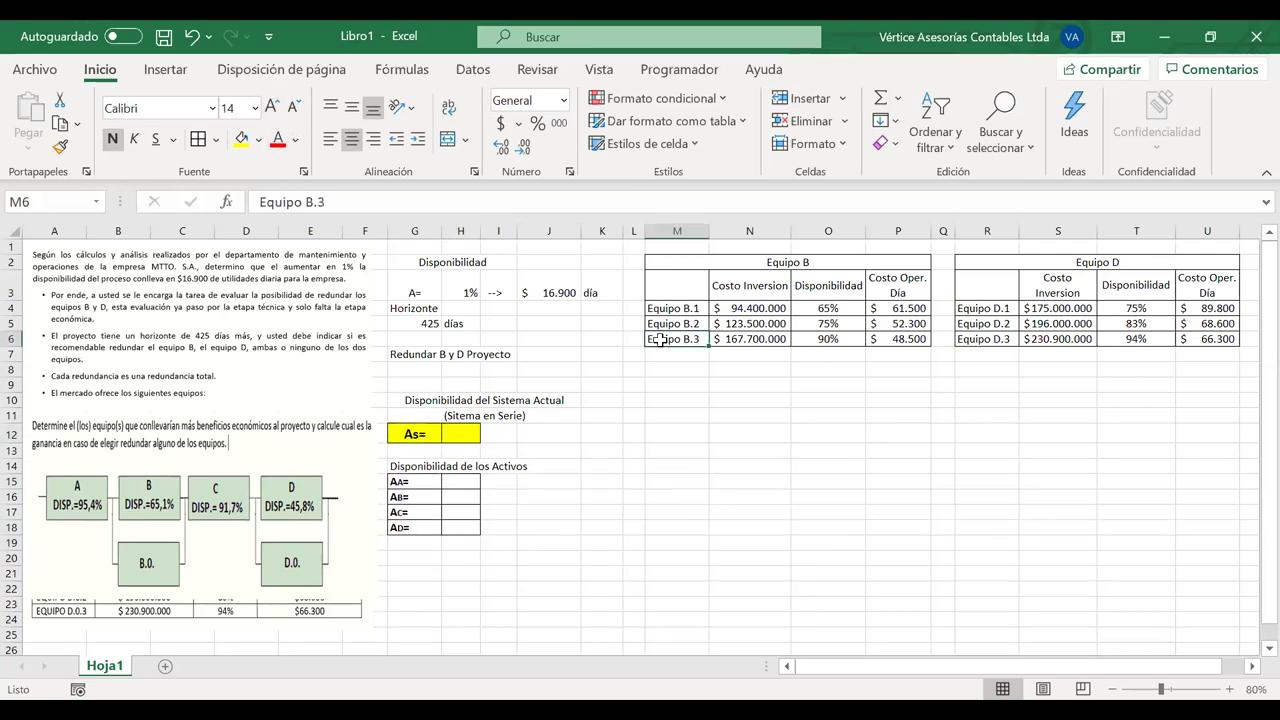
{"action": "left_click", "coordinate": [455, 438]}
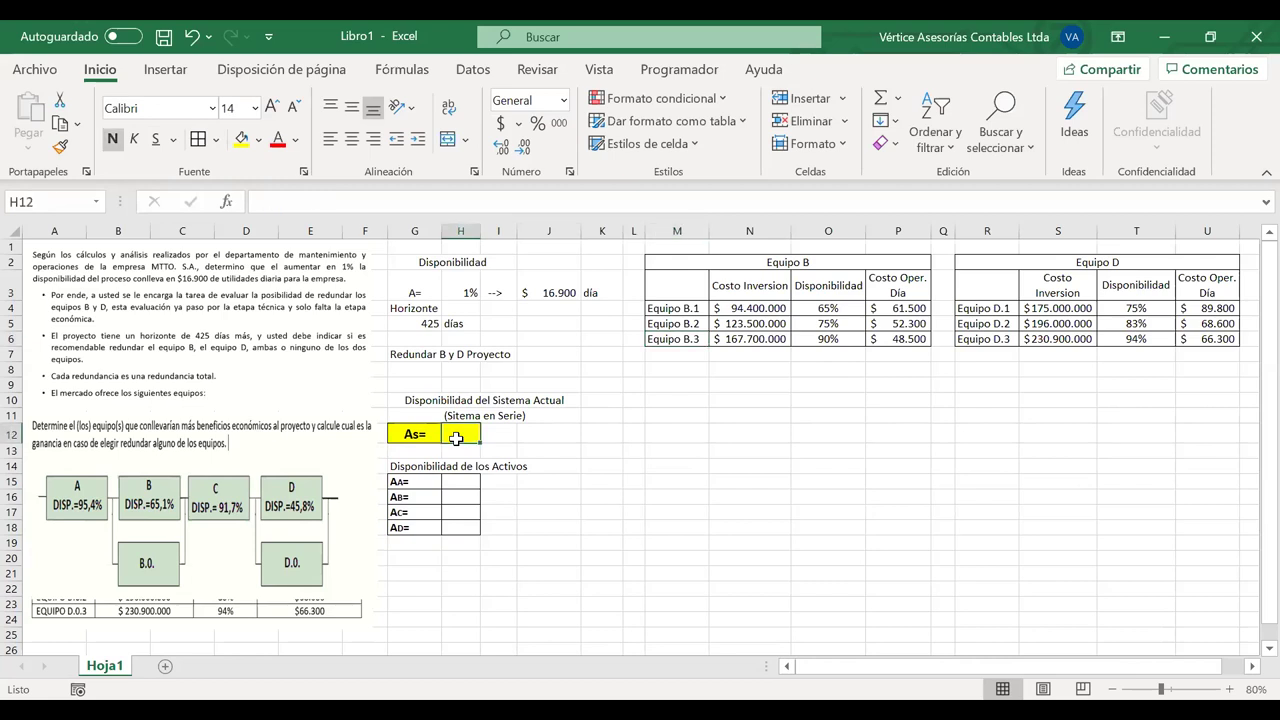
{"action": "type", "text": "="}
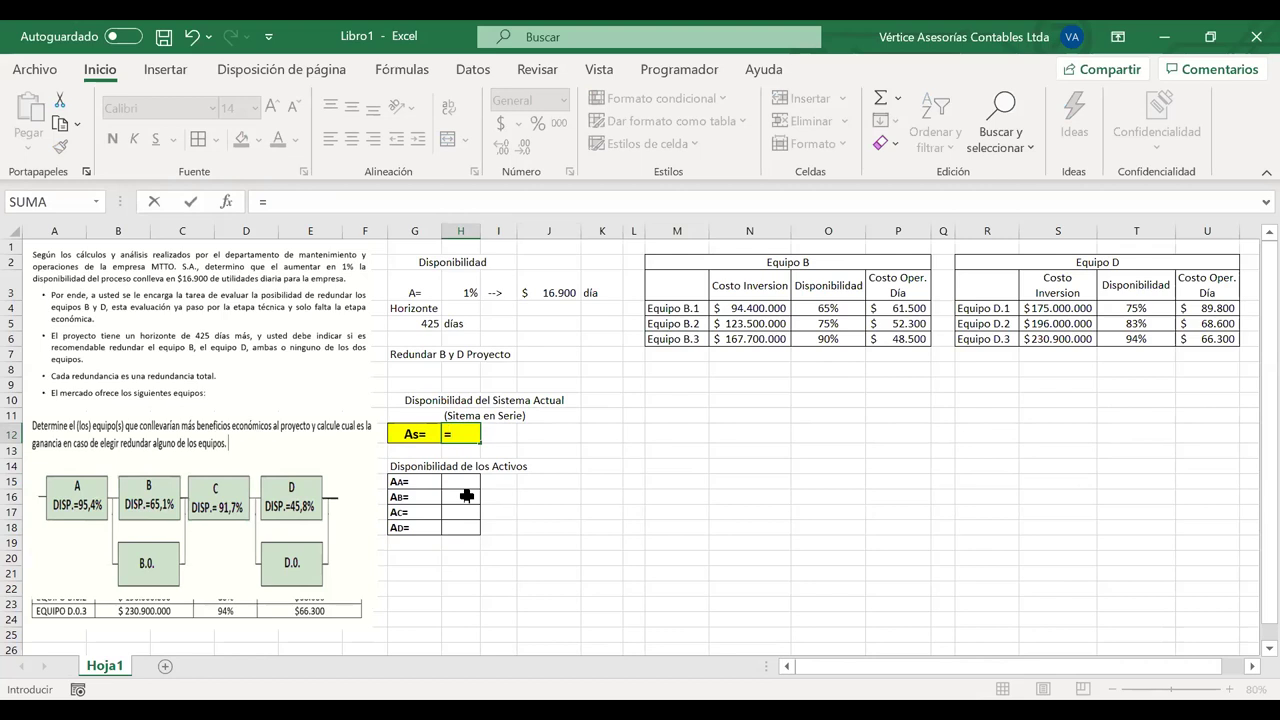
{"action": "key", "text": "Escape"}
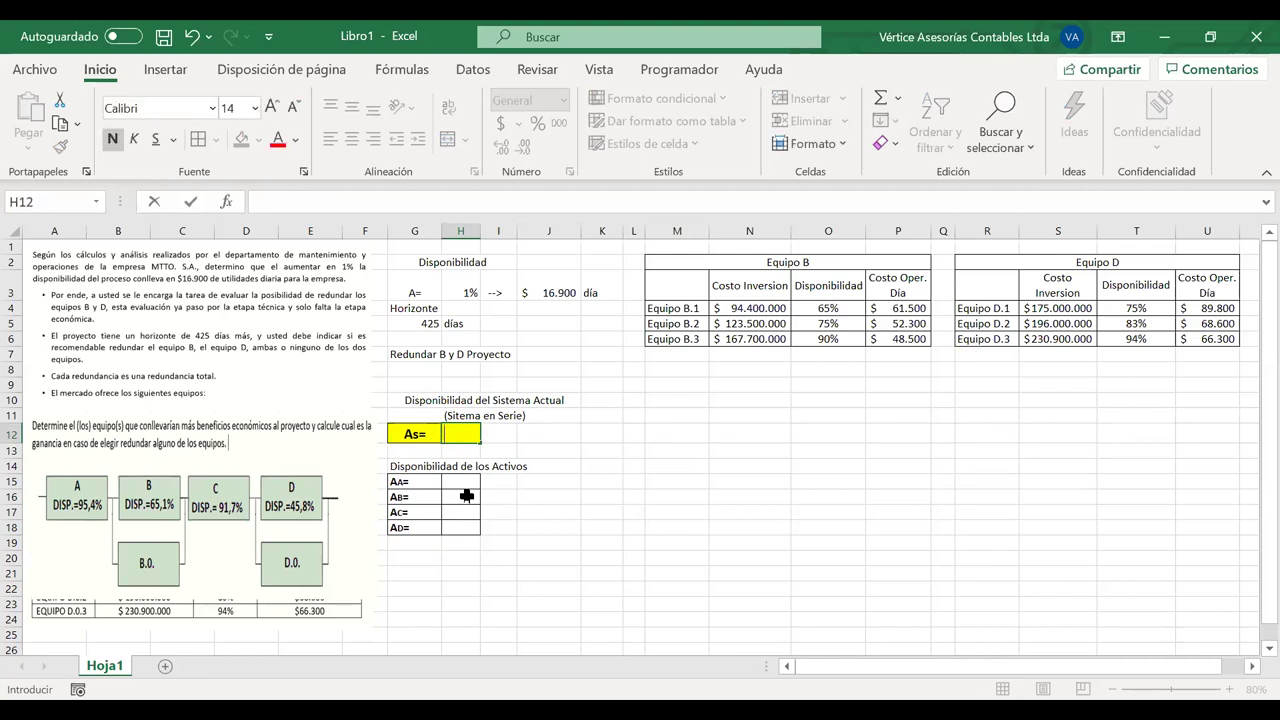
{"action": "left_click", "coordinate": [826, 507]}
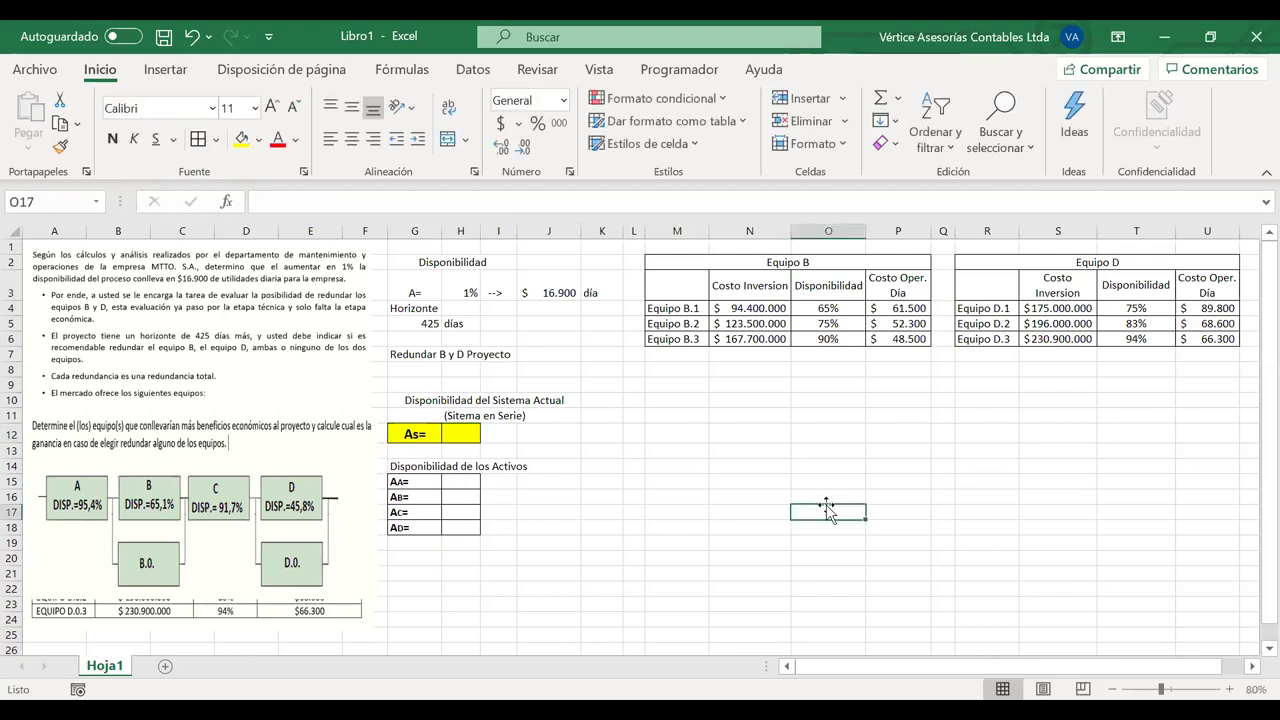
Handwrite the series availability formula As = Π Ai, from i=1 to n, over the empty area of the sheet and erase it
{"action": "mouse_move", "coordinate": [724, 495]}
{"action": "left_mouse_down"}
{"action": "mouse_move", "coordinate": [728, 482]}
{"action": "mouse_move", "coordinate": [766, 495]}
{"action": "mouse_move", "coordinate": [758, 452]}
{"action": "mouse_move", "coordinate": [771, 507]}
{"action": "left_mouse_up"}
{"action": "left_click_drag", "start_coordinate": [819, 456], "coordinate": [831, 453]}
{"action": "left_click_drag", "start_coordinate": [820, 464], "coordinate": [833, 461]}
{"action": "mouse_move", "coordinate": [912, 414]}
{"action": "left_mouse_down"}
{"action": "mouse_move", "coordinate": [898, 427]}
{"action": "mouse_move", "coordinate": [903, 500]}
{"action": "left_mouse_up"}
{"action": "left_click_drag", "start_coordinate": [956, 412], "coordinate": [960, 488]}
{"action": "left_click_drag", "start_coordinate": [876, 410], "coordinate": [1010, 391]}
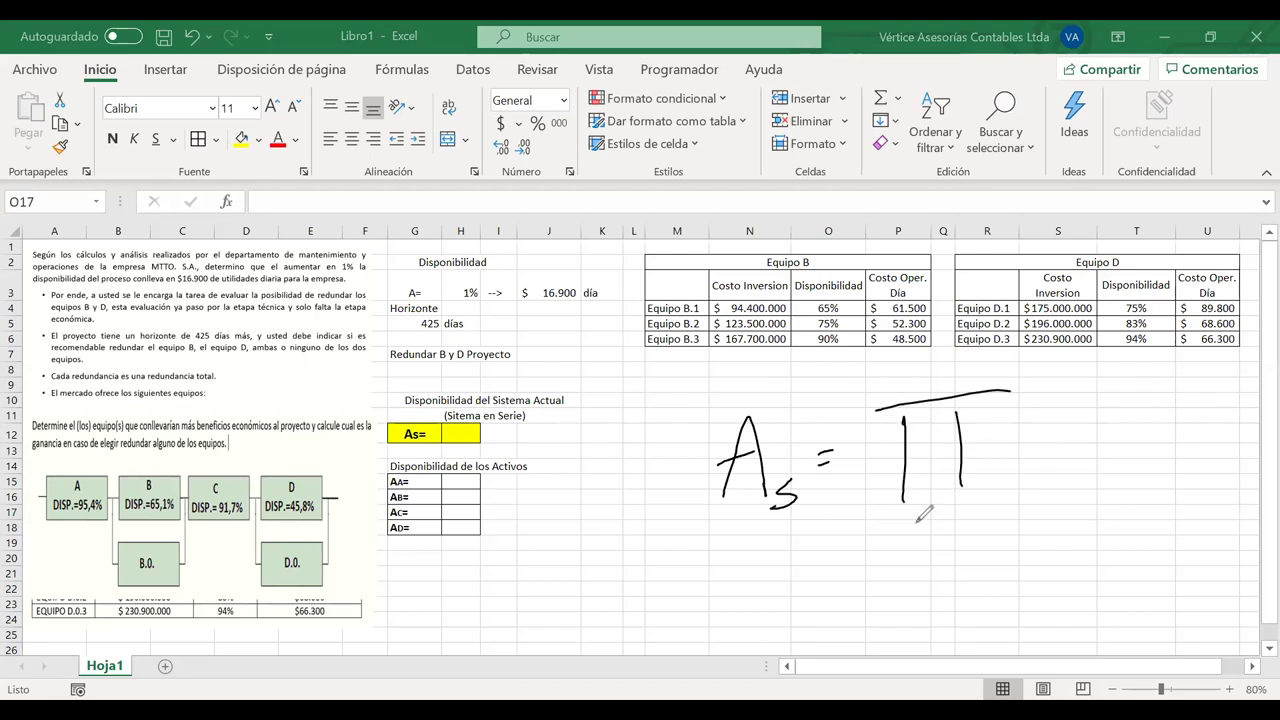
{"action": "mouse_move", "coordinate": [894, 544]}
{"action": "left_mouse_down"}
{"action": "mouse_move", "coordinate": [916, 526]}
{"action": "mouse_move", "coordinate": [952, 528]}
{"action": "left_mouse_up"}
{"action": "left_click_drag", "start_coordinate": [966, 516], "coordinate": [975, 542]}
{"action": "mouse_move", "coordinate": [912, 392]}
{"action": "left_mouse_down"}
{"action": "mouse_move", "coordinate": [928, 376]}
{"action": "mouse_move", "coordinate": [946, 390]}
{"action": "left_mouse_up"}
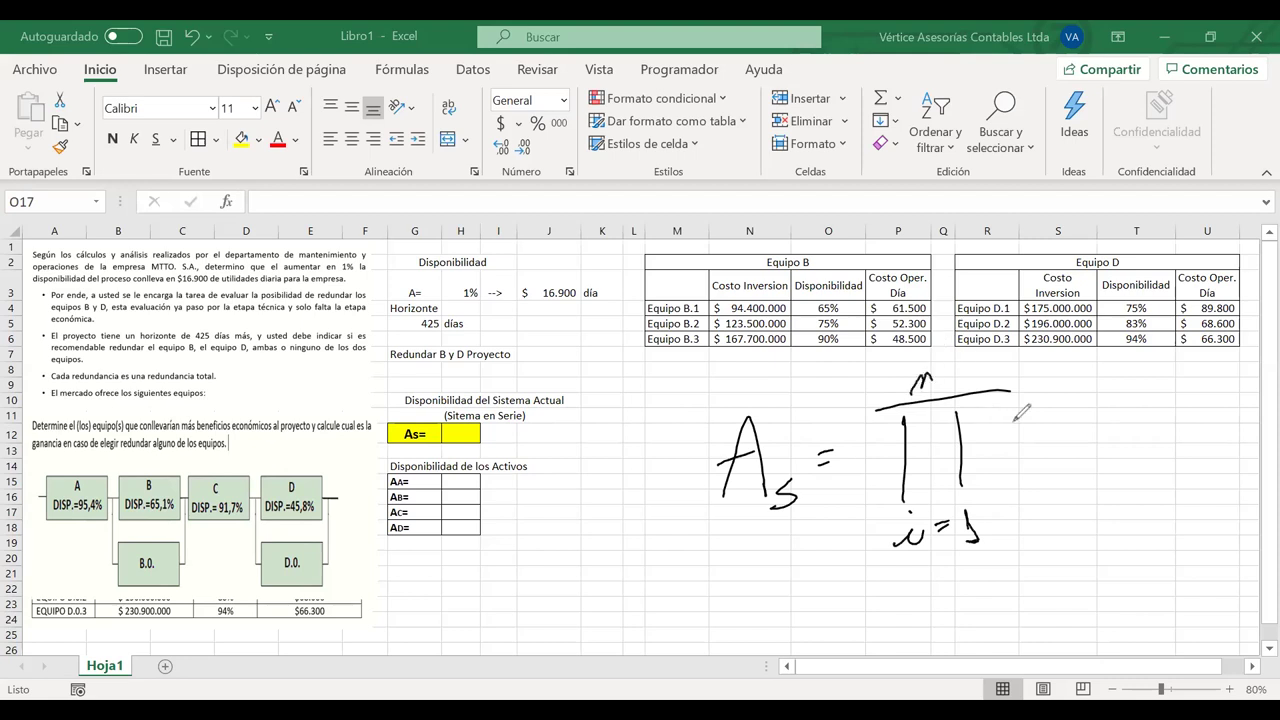
{"action": "mouse_move", "coordinate": [1036, 486]}
{"action": "left_mouse_down"}
{"action": "mouse_move", "coordinate": [1074, 474]}
{"action": "mouse_move", "coordinate": [1070, 448]}
{"action": "mouse_move", "coordinate": [1106, 484]}
{"action": "left_mouse_up"}
{"action": "left_click", "coordinate": [1088, 444]}
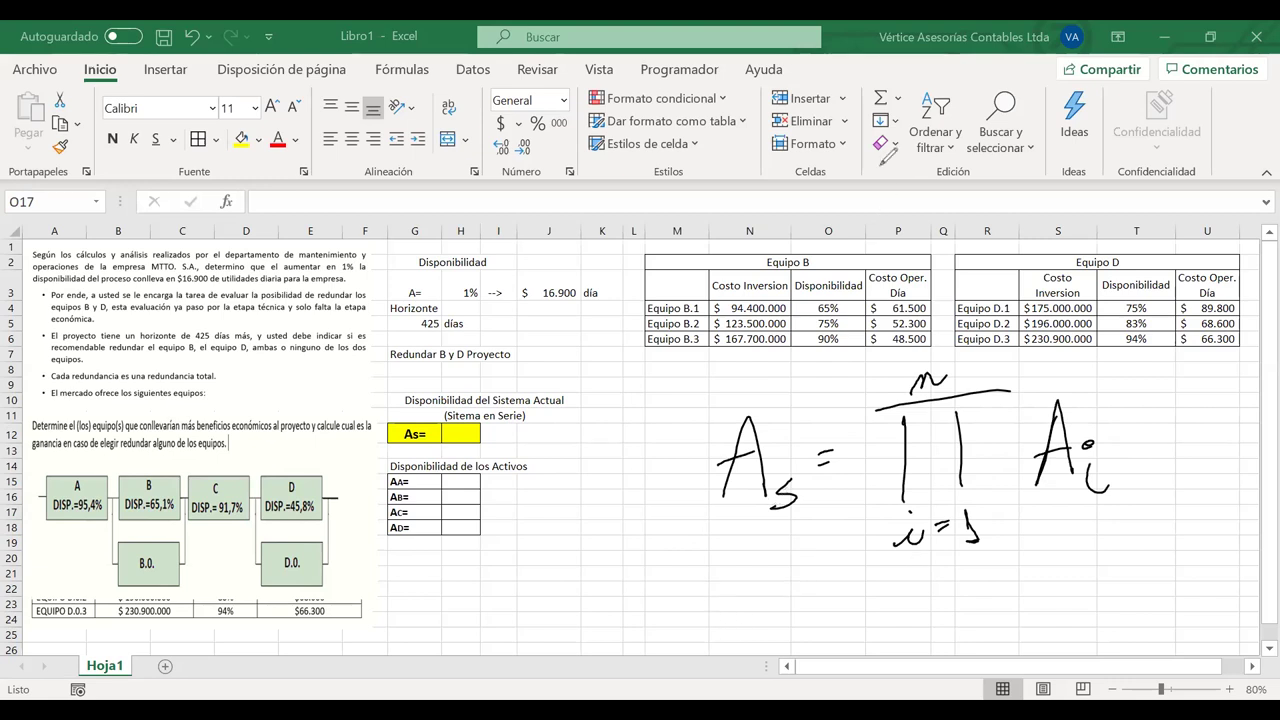
{"action": "key", "text": "e"}
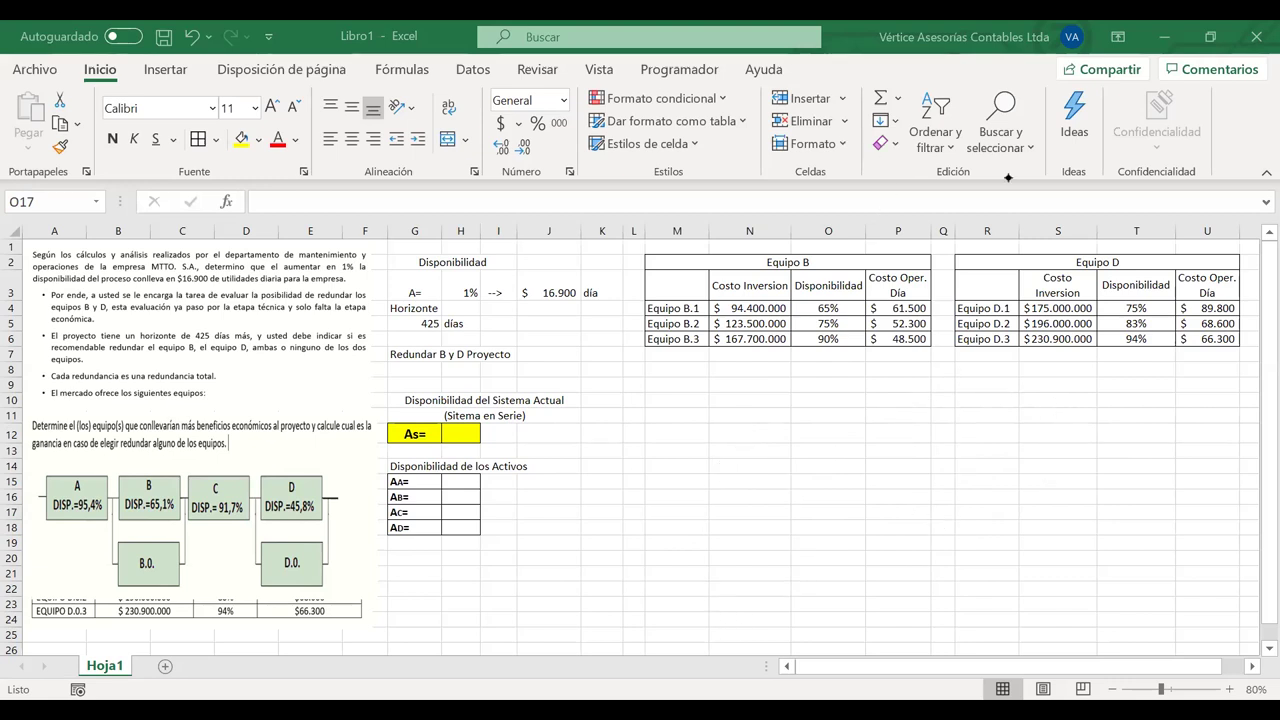
Format the asset availability cells H15:H18 as percentages and centre the contents of G15:H18
{"action": "left_click", "coordinate": [450, 482]}
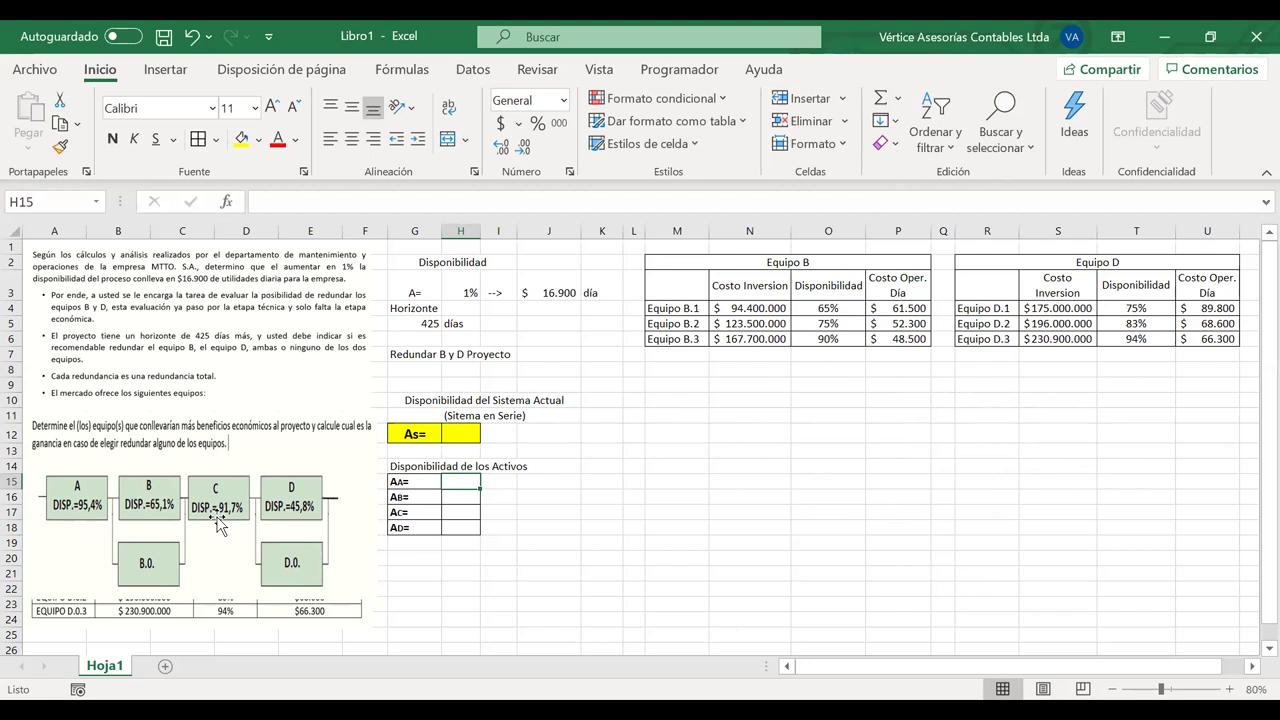
{"action": "key", "text": "BackSpace"}
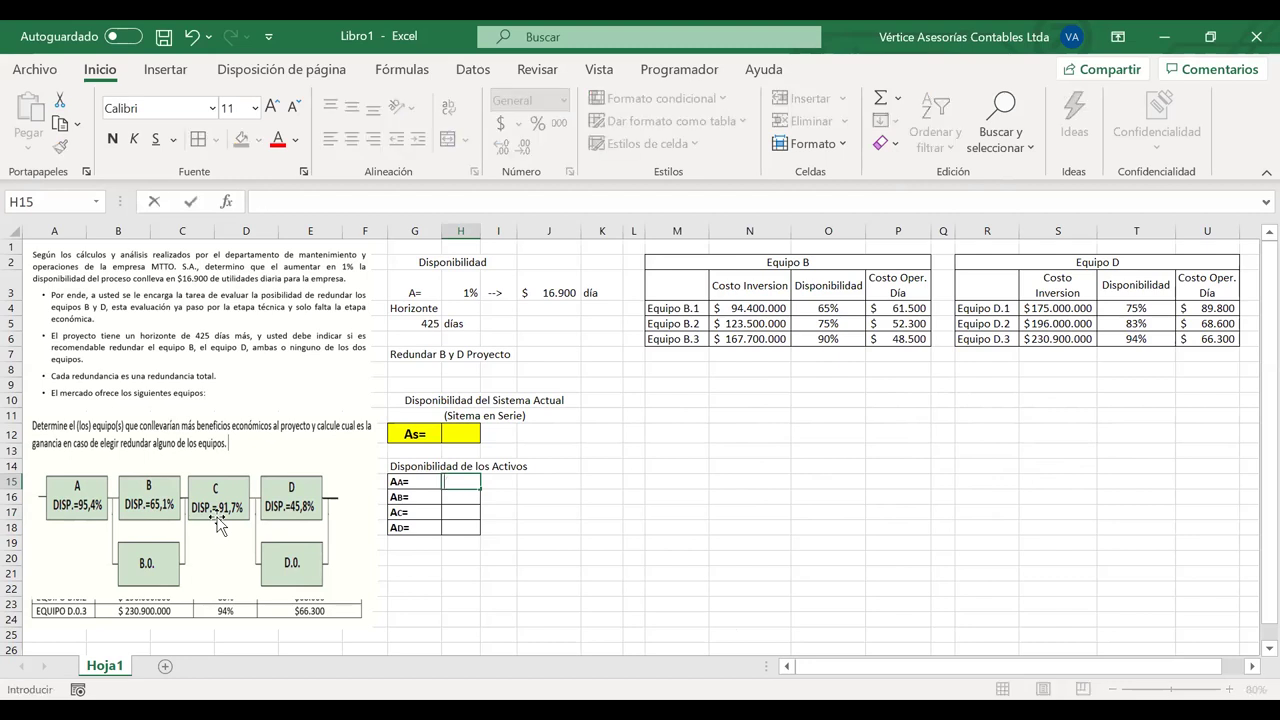
{"action": "mouse_move", "coordinate": [456, 520]}
{"action": "left_mouse_down"}
{"action": "mouse_move", "coordinate": [454, 484]}
{"action": "mouse_move", "coordinate": [427, 476]}
{"action": "mouse_move", "coordinate": [461, 483]}
{"action": "mouse_move", "coordinate": [463, 529]}
{"action": "left_mouse_up"}
{"action": "left_click", "coordinate": [538, 124]}
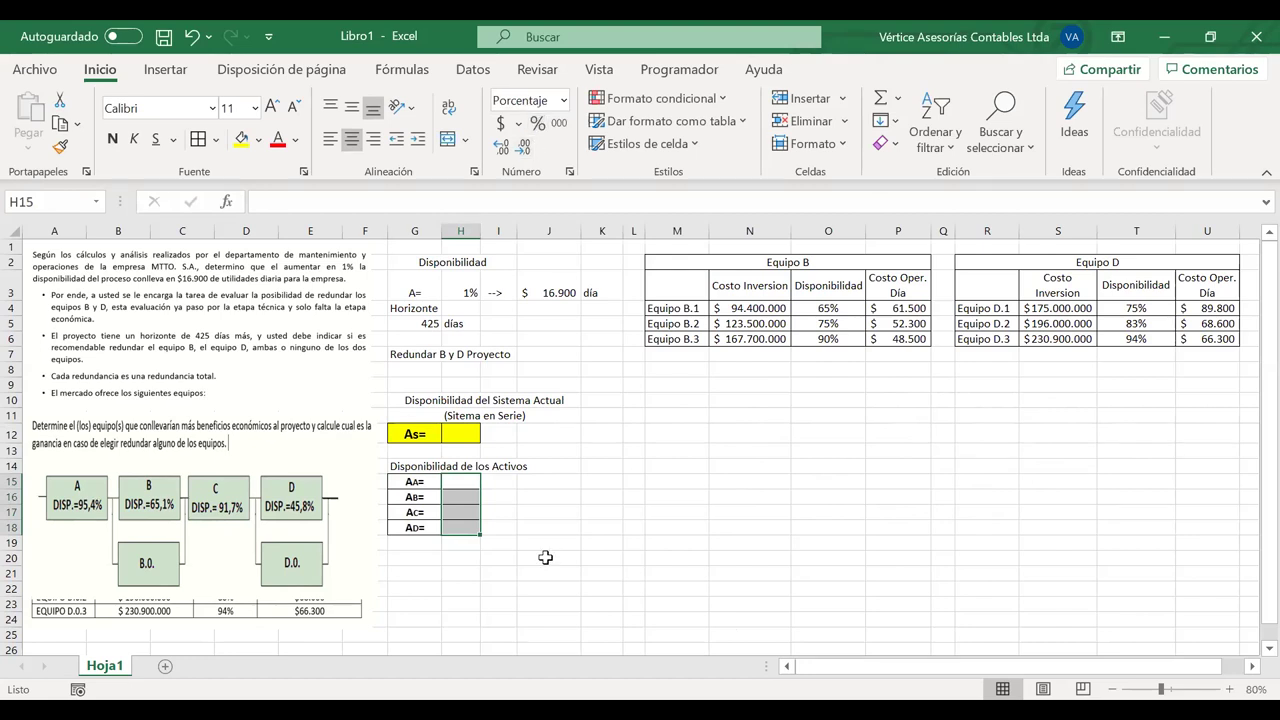
Enter 95,4% as the AA availability in H15 and show one decimal place in H15:H18
{"action": "left_click", "coordinate": [461, 483]}
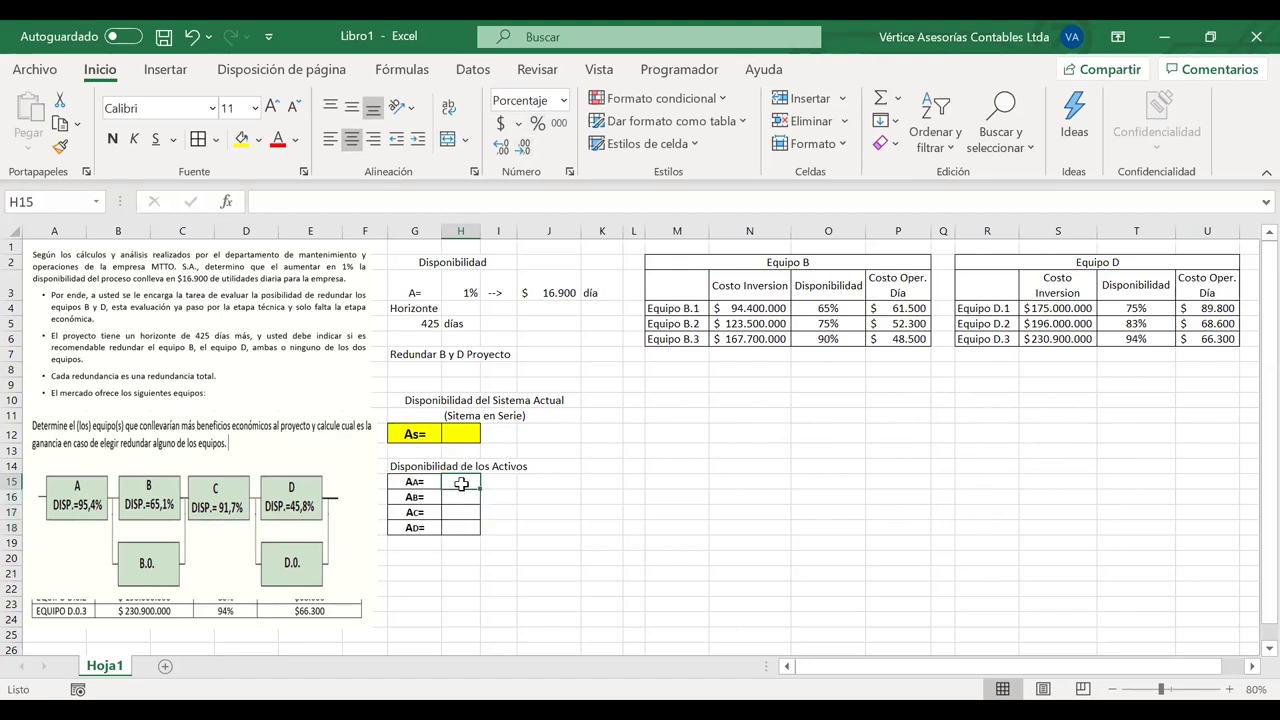
{"action": "type", "text": "95,4%"}
{"action": "key", "text": "Return"}
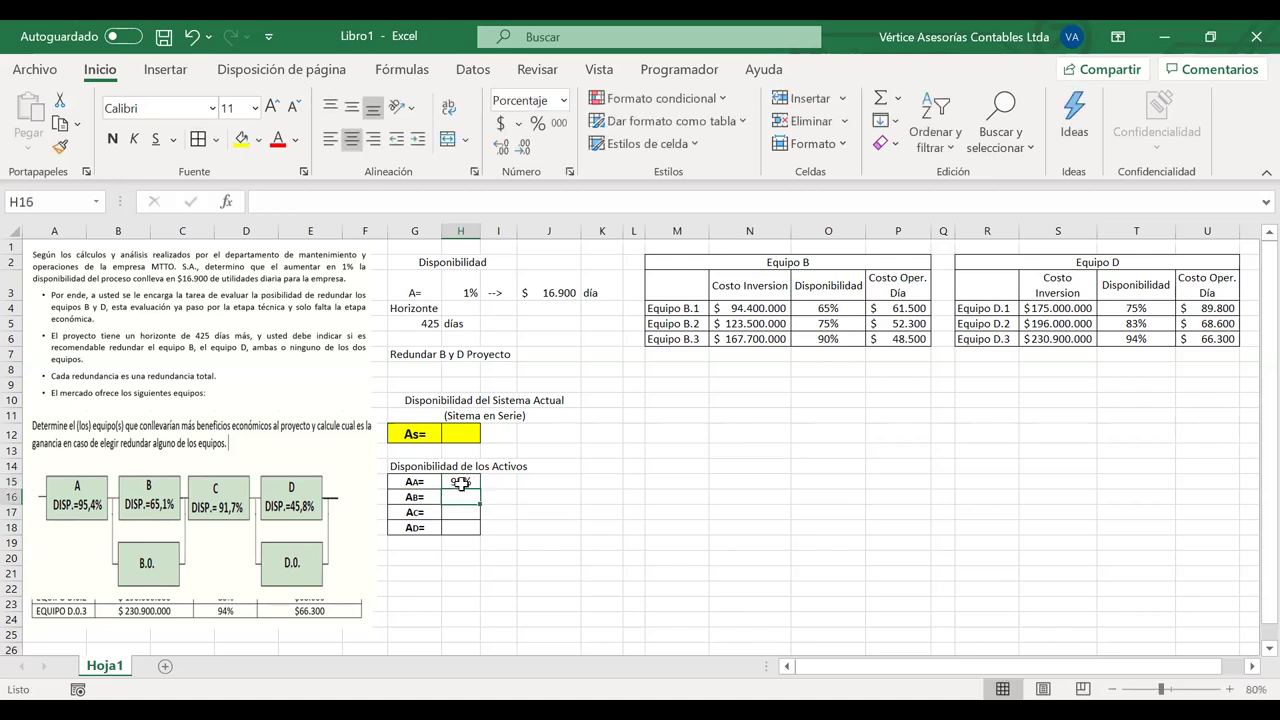
{"action": "left_click_drag", "start_coordinate": [463, 478], "coordinate": [463, 533]}
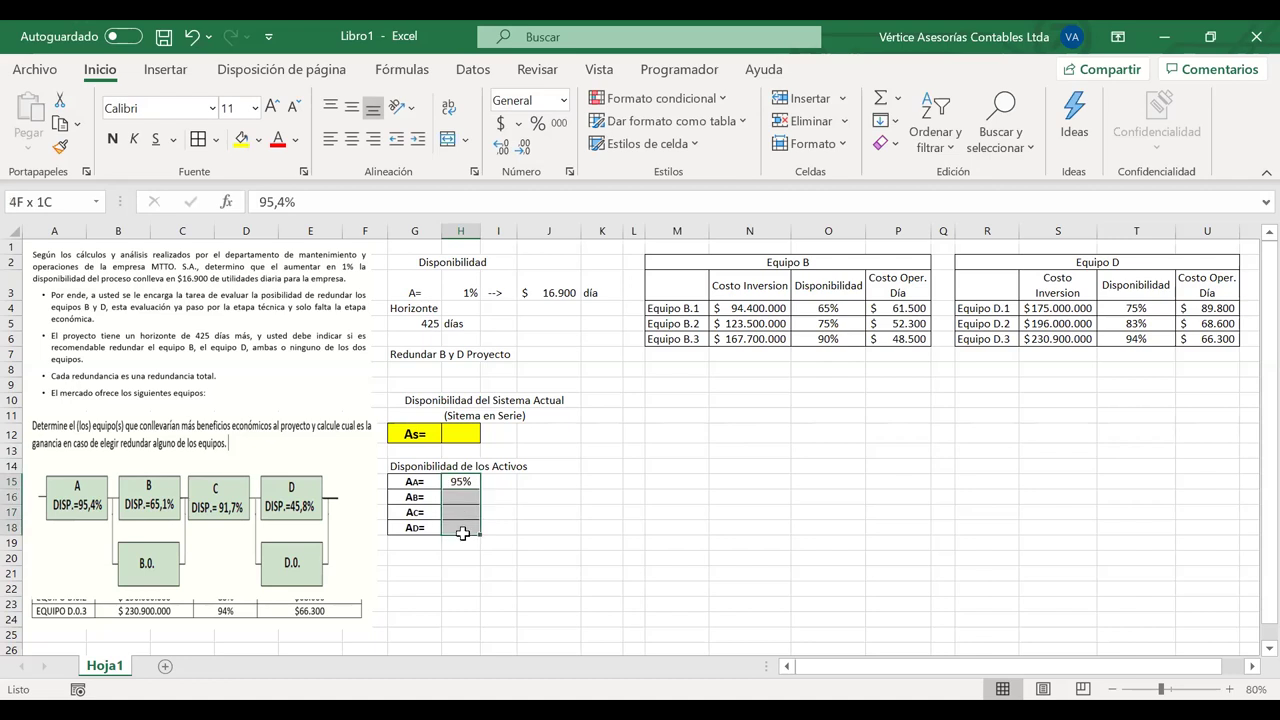
{"action": "left_click", "coordinate": [500, 146]}
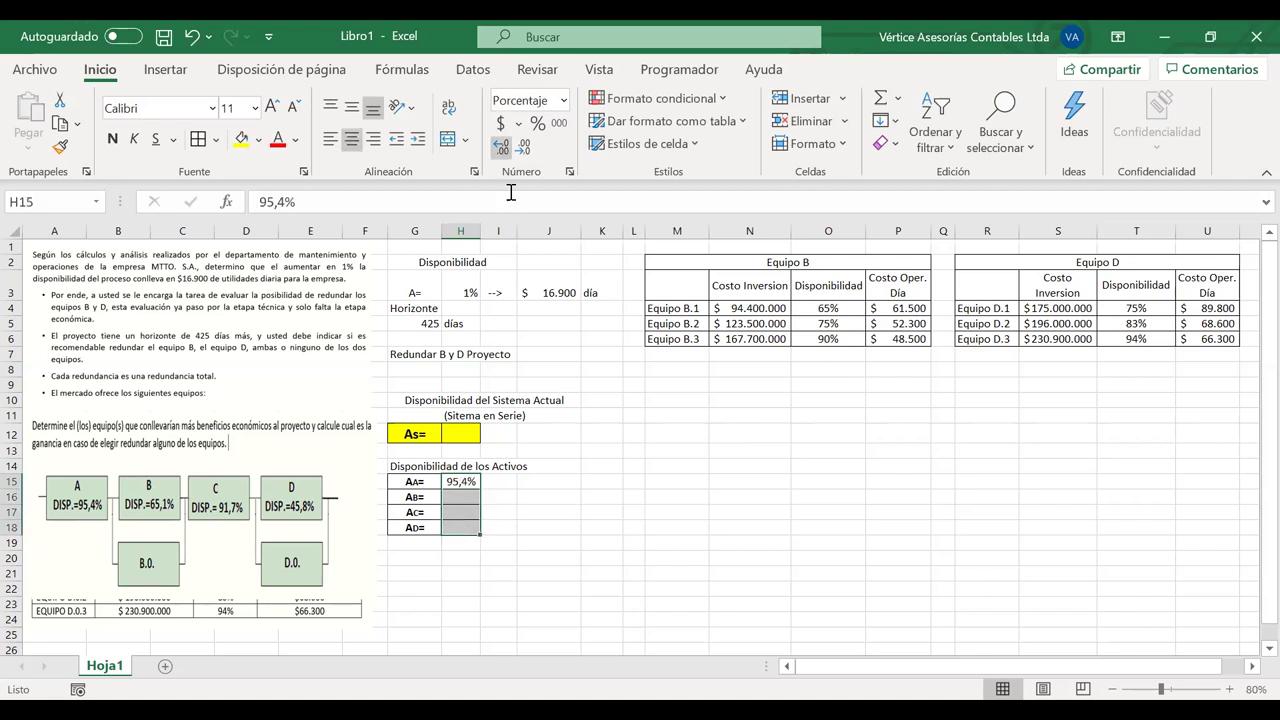
Enter the AB, AC and AD availabilities in H16:H18 as 65,1%, 91,7% and 45,8%
{"action": "left_click", "coordinate": [468, 498]}
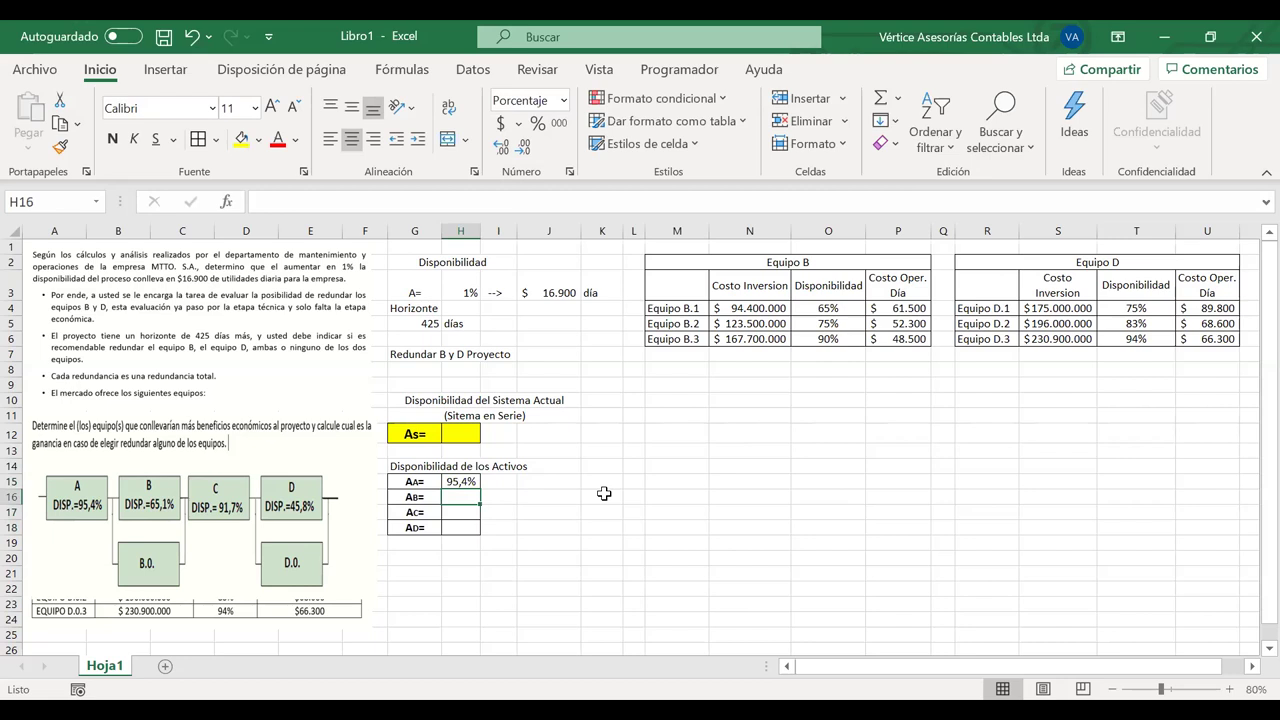
{"action": "type", "text": "65%"}
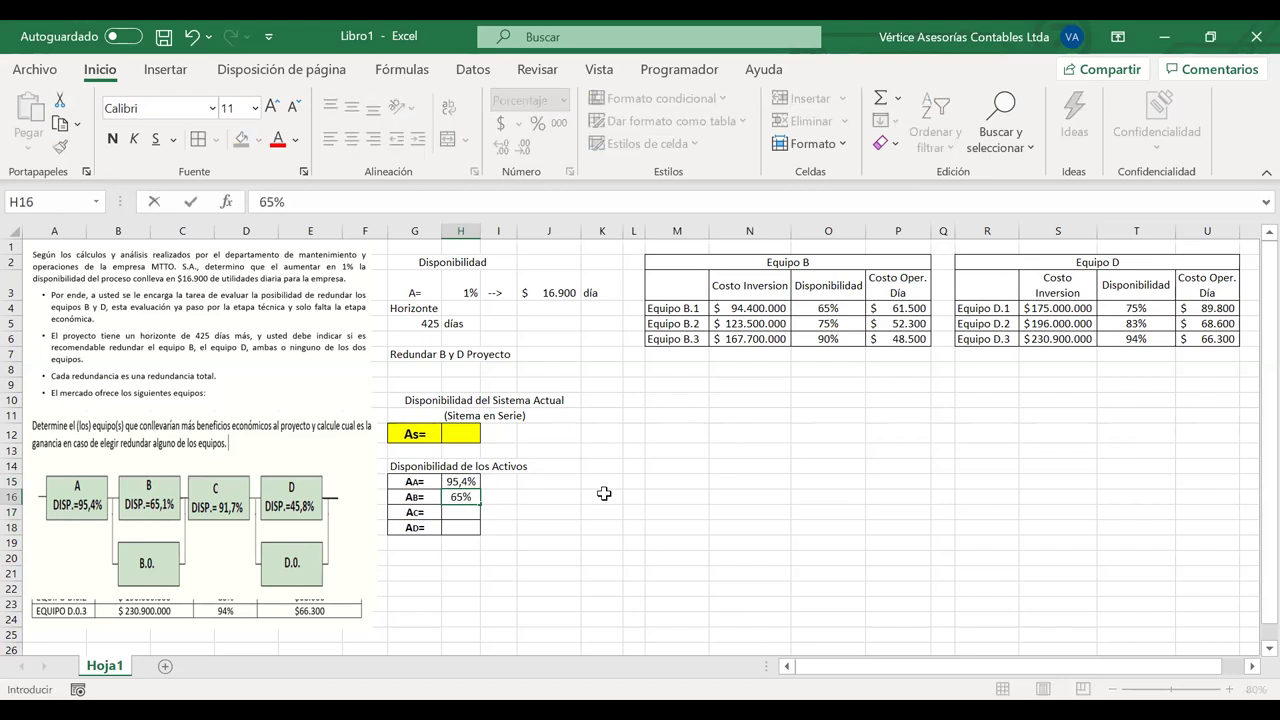
{"action": "type", "text": ",1"}
{"action": "key", "text": "Return"}
{"action": "type", "text": "91"}
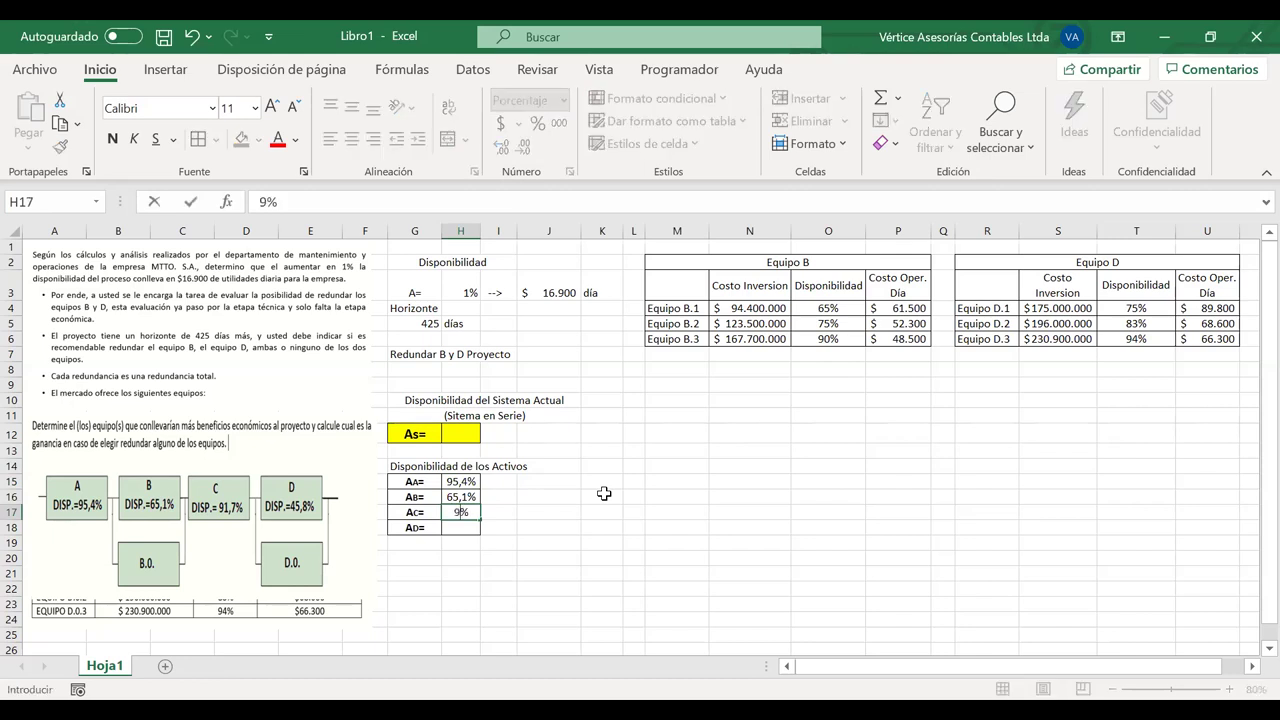
{"action": "type", "text": ",7"}
{"action": "key", "text": "Return"}
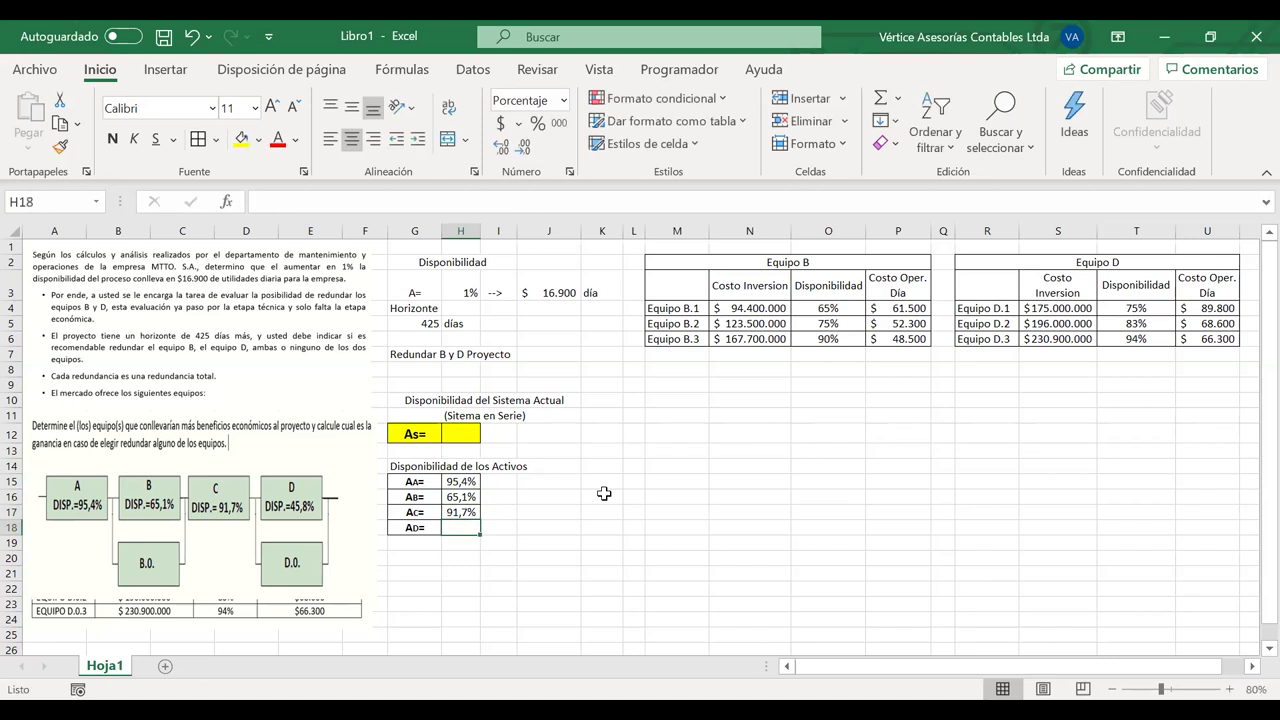
{"action": "type", "text": "45,8"}
{"action": "key", "text": "Return"}
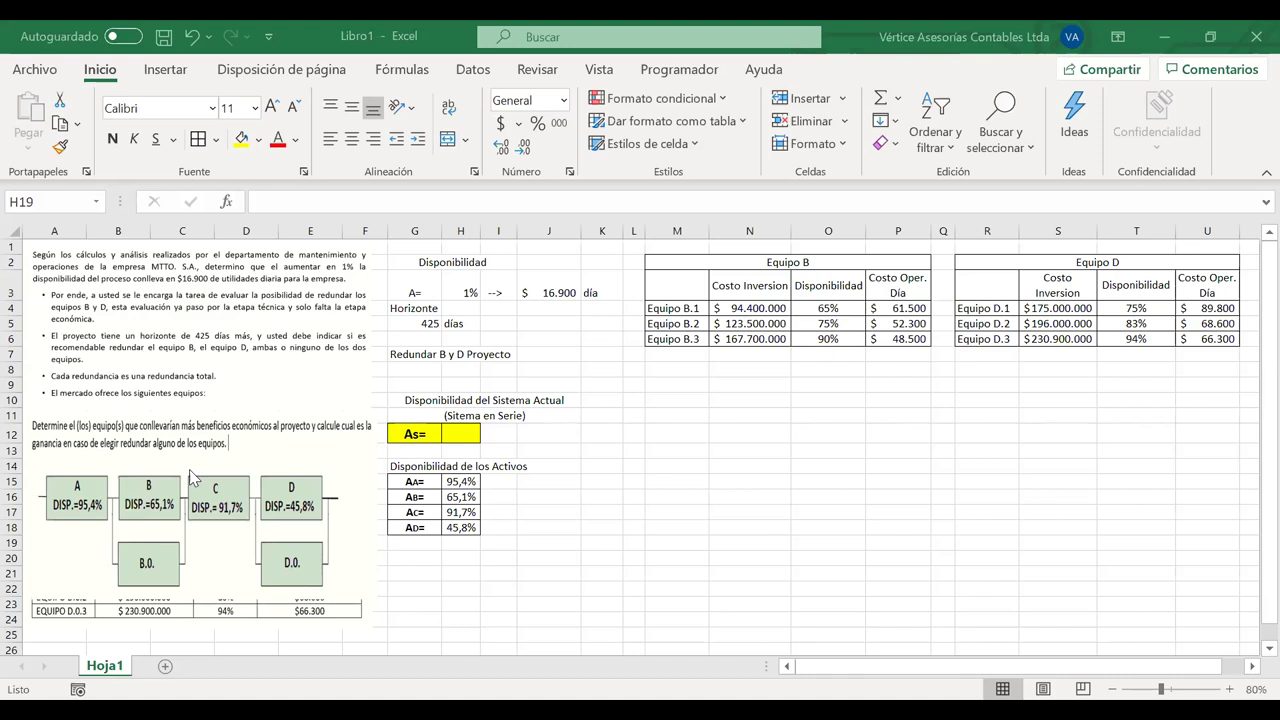
Format the As result cell H12 as a percentage and widen column H slightly
{"action": "left_click", "coordinate": [465, 437]}
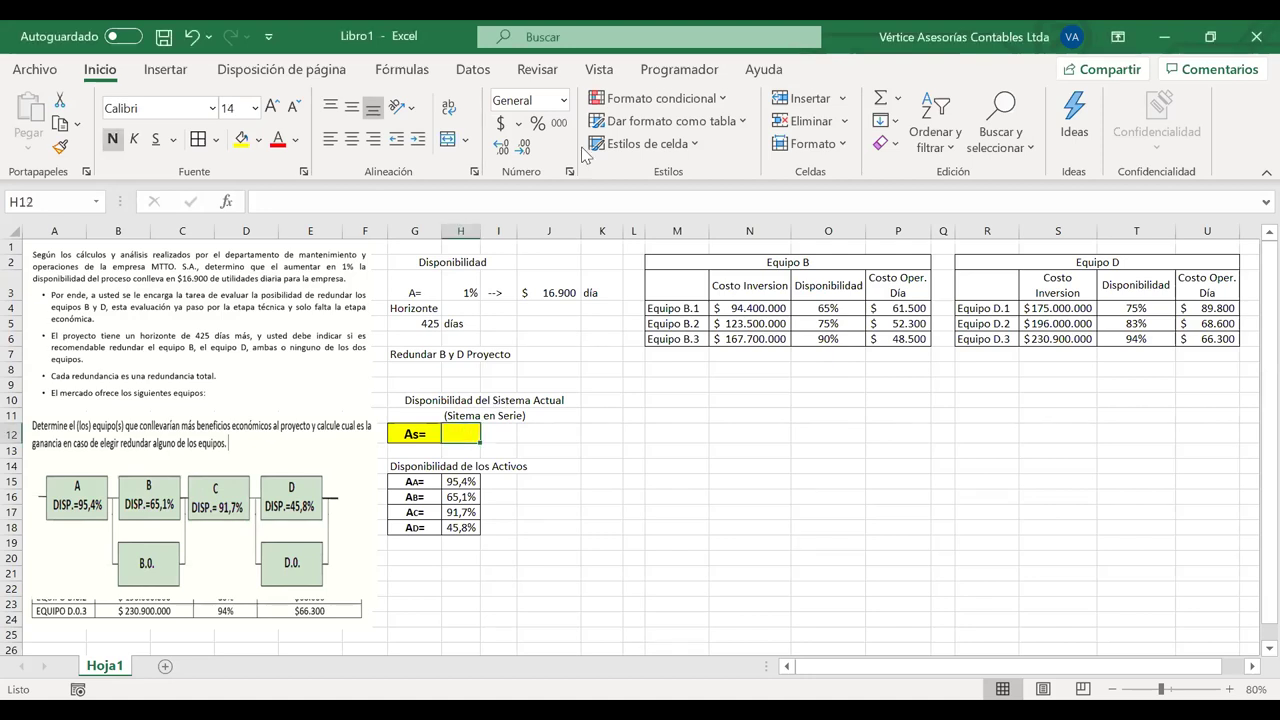
{"action": "left_click", "coordinate": [537, 122]}
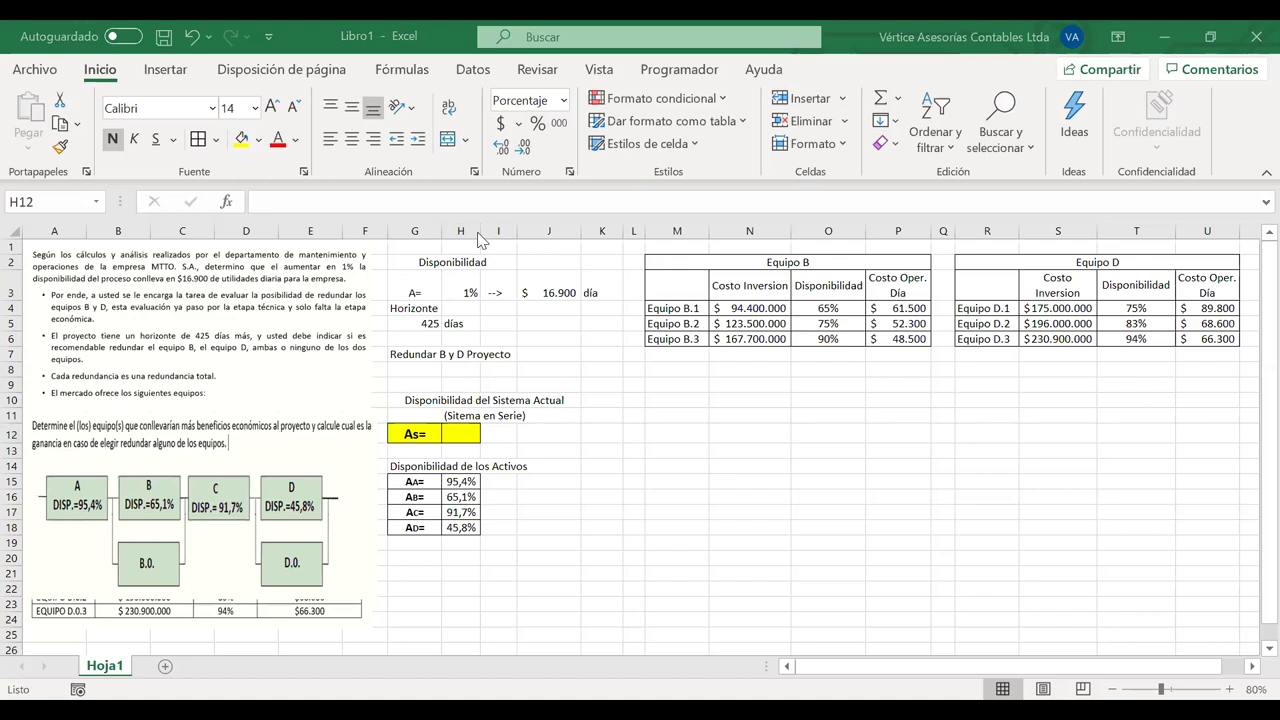
{"action": "left_click_drag", "start_coordinate": [479, 234], "coordinate": [485, 234]}
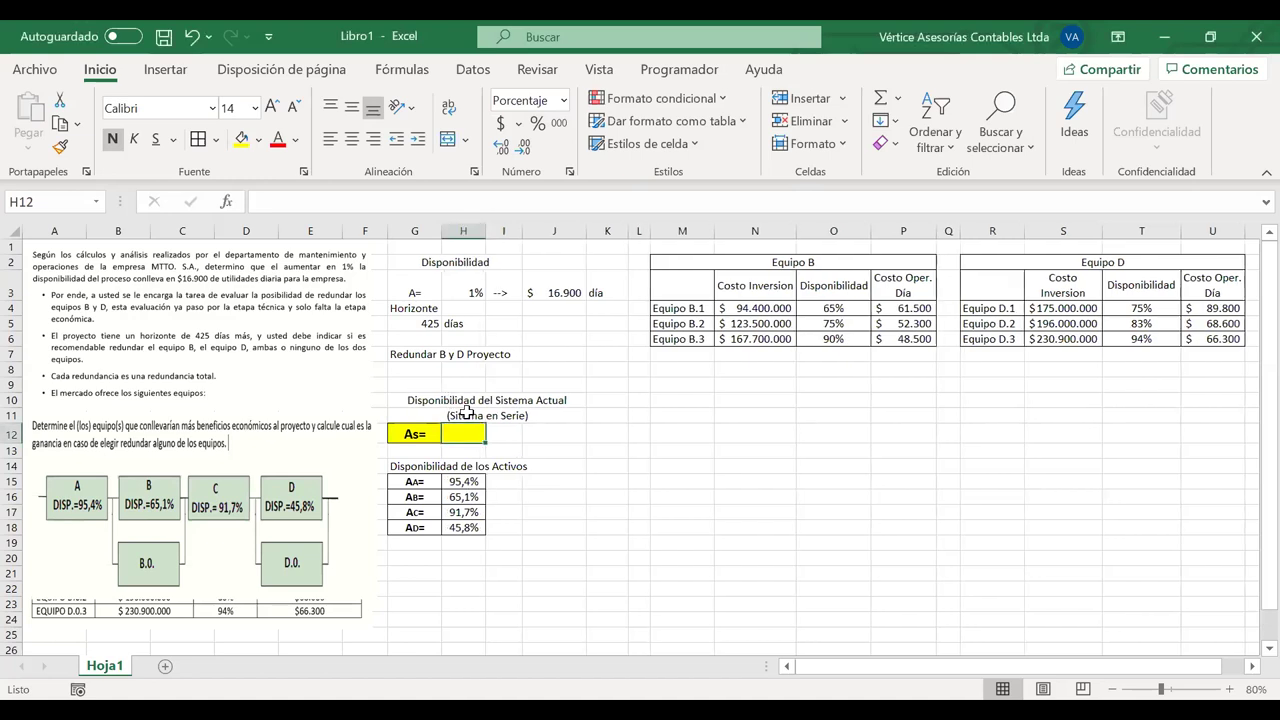
Calculate the series system availability in H12 with =H15*H16*H17*H18 and auto-fit the width of column H
{"action": "type", "text": "="}
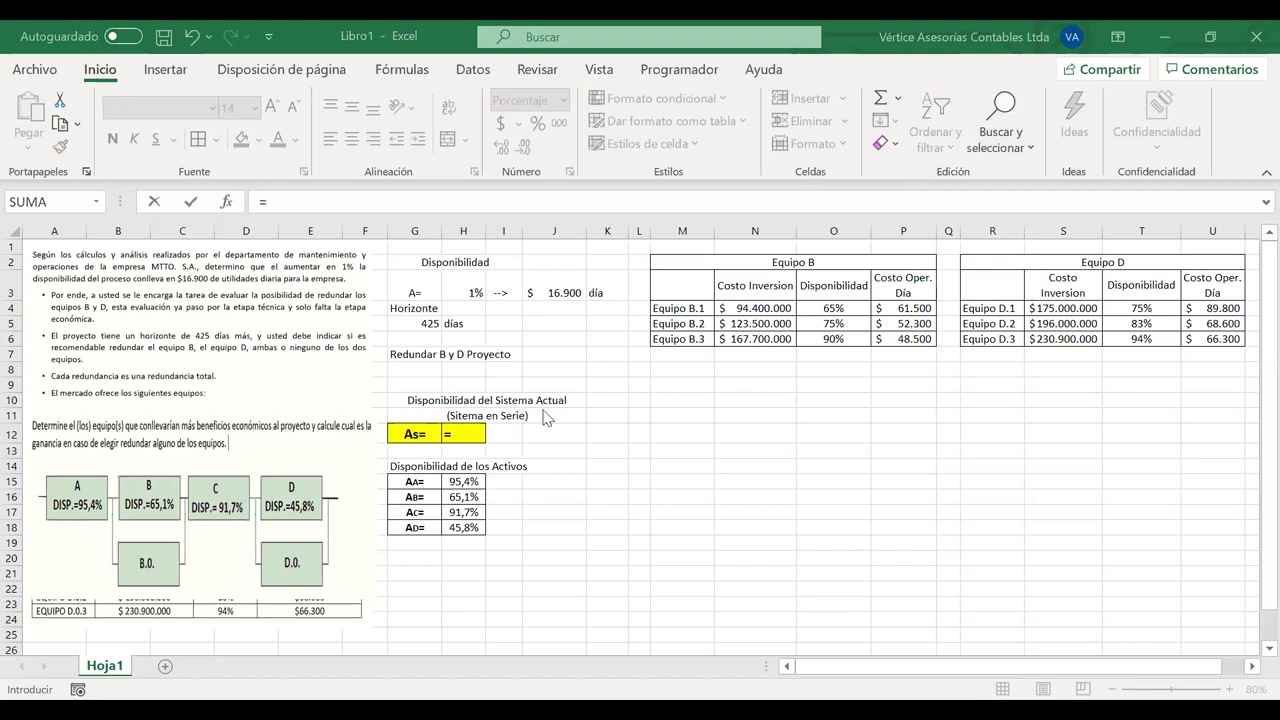
{"action": "left_click", "coordinate": [458, 481]}
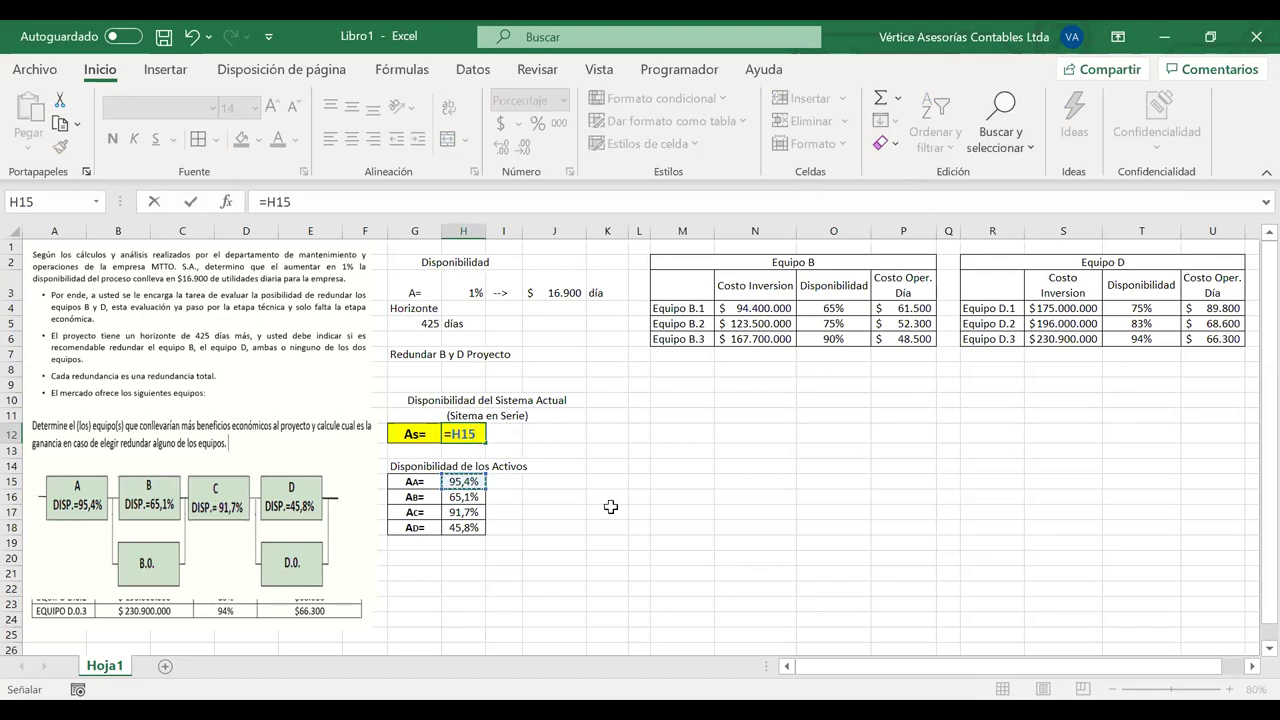
{"action": "type", "text": "*"}
{"action": "left_click", "coordinate": [465, 496]}
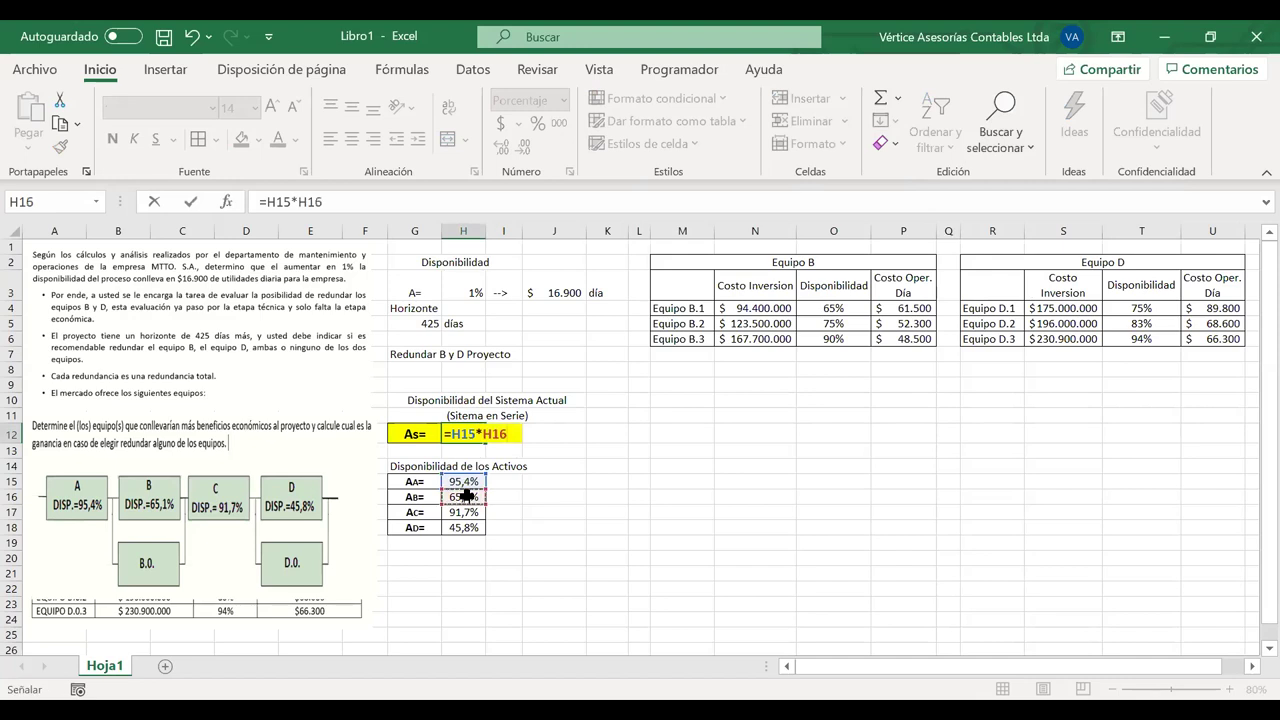
{"action": "type", "text": "*"}
{"action": "left_click", "coordinate": [462, 512]}
{"action": "type", "text": "*"}
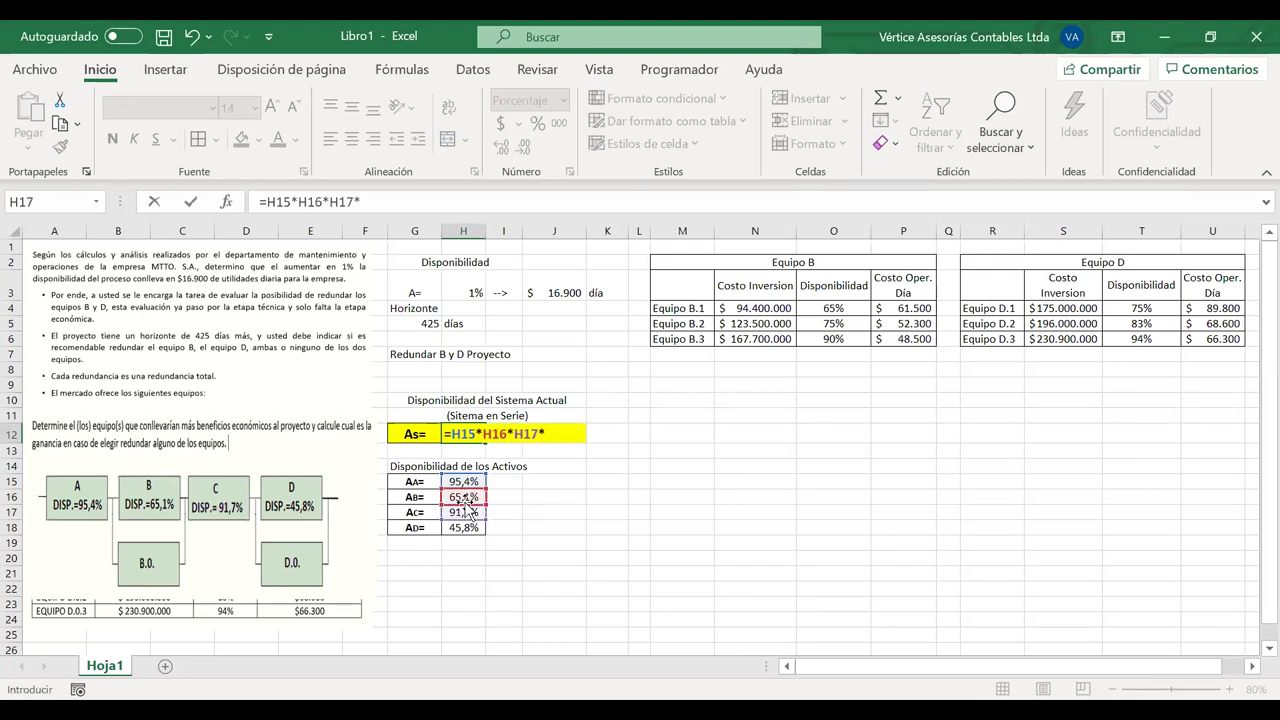
{"action": "left_click", "coordinate": [463, 527]}
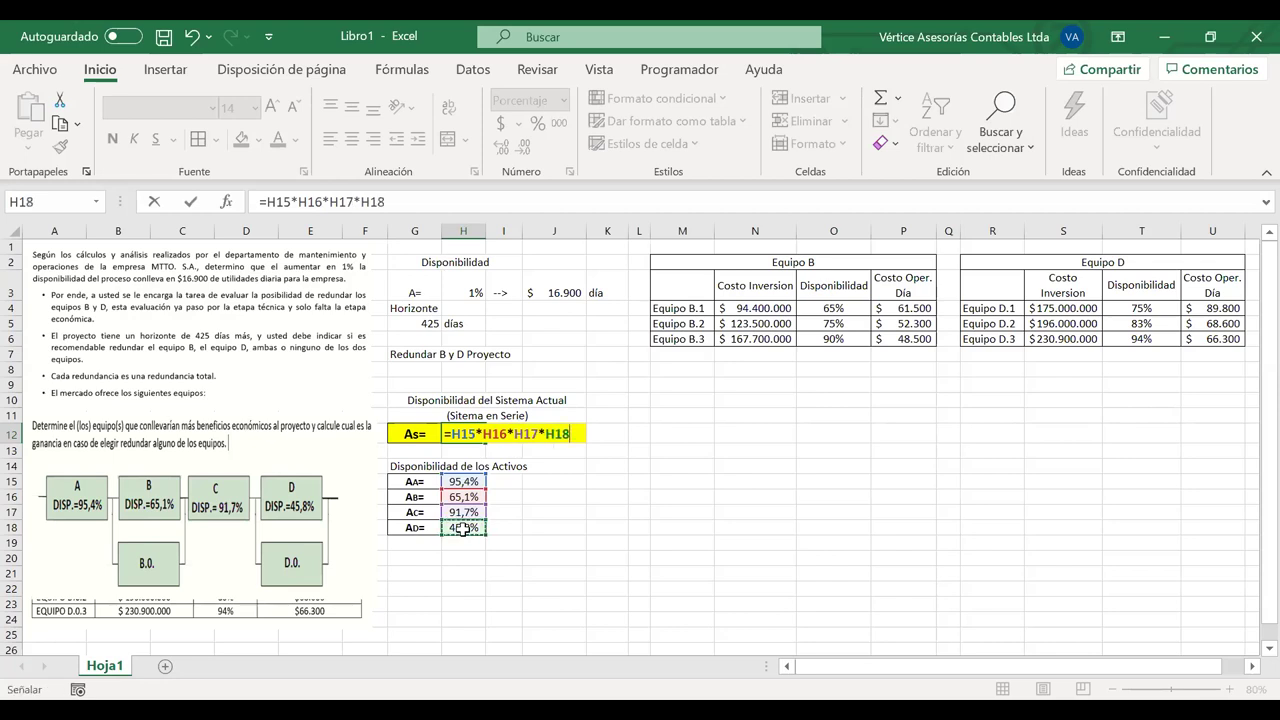
{"action": "key", "text": "Return"}
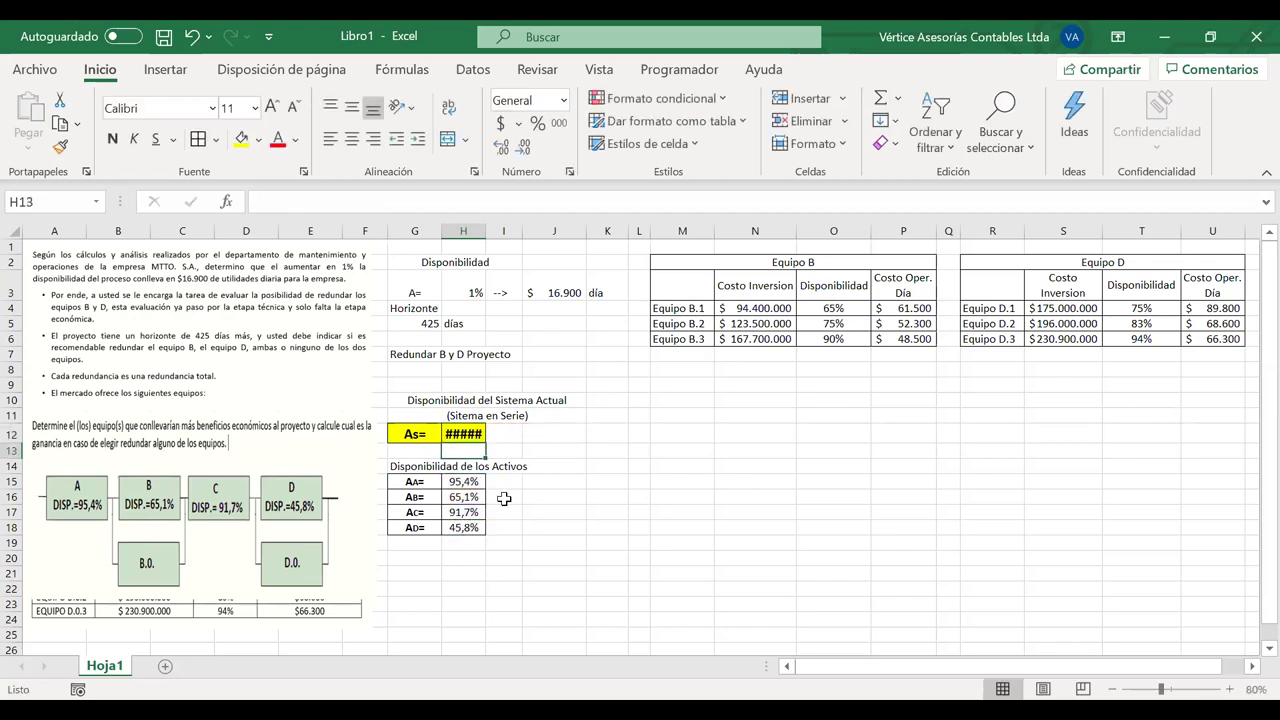
{"action": "double_click", "coordinate": [486, 230]}
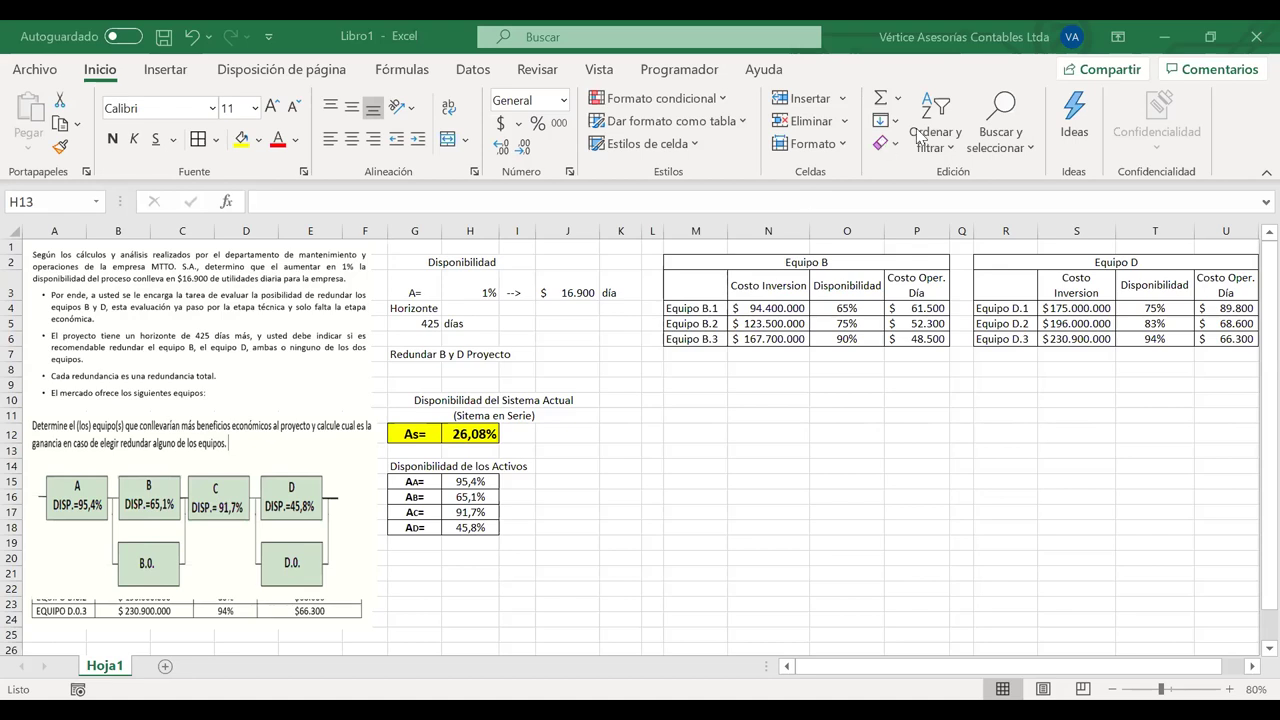
Centre the contents of the "A=" row G3:K3 horizontally and vertically and apply borders to all its cells
{"action": "left_click", "coordinate": [472, 283]}
{"action": "left_click", "coordinate": [545, 511]}
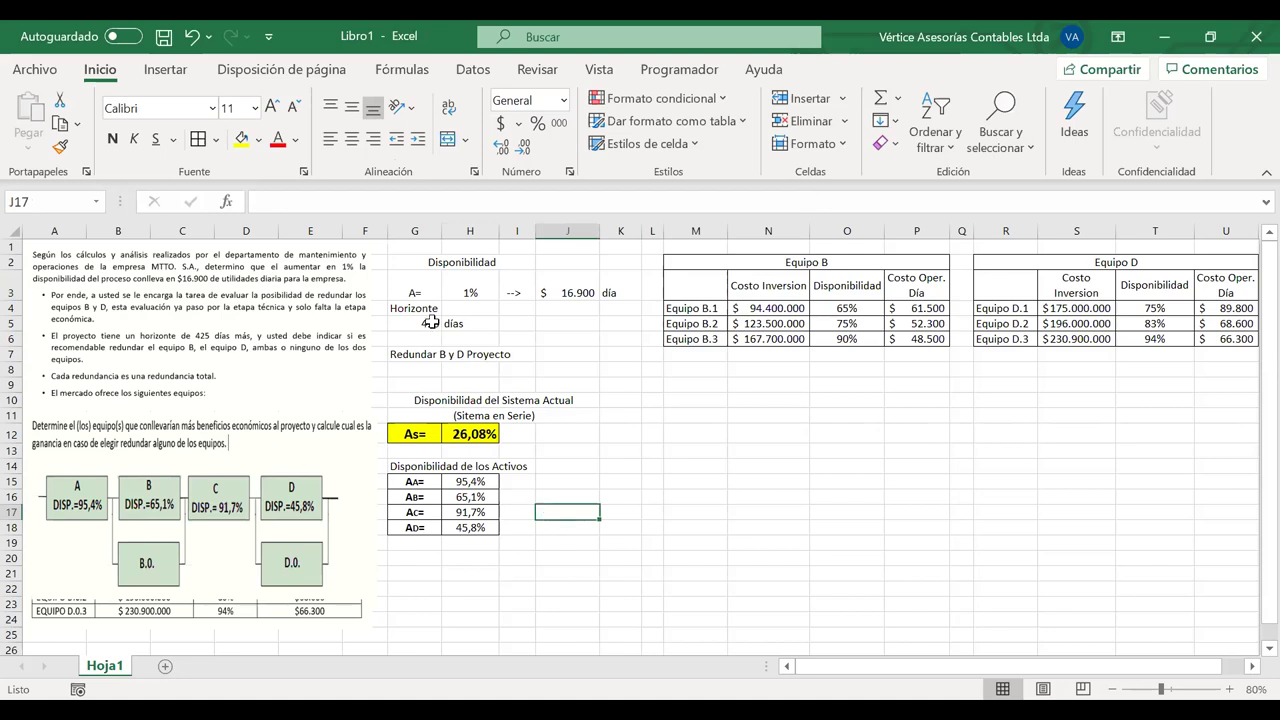
{"action": "left_click_drag", "start_coordinate": [414, 292], "coordinate": [603, 289]}
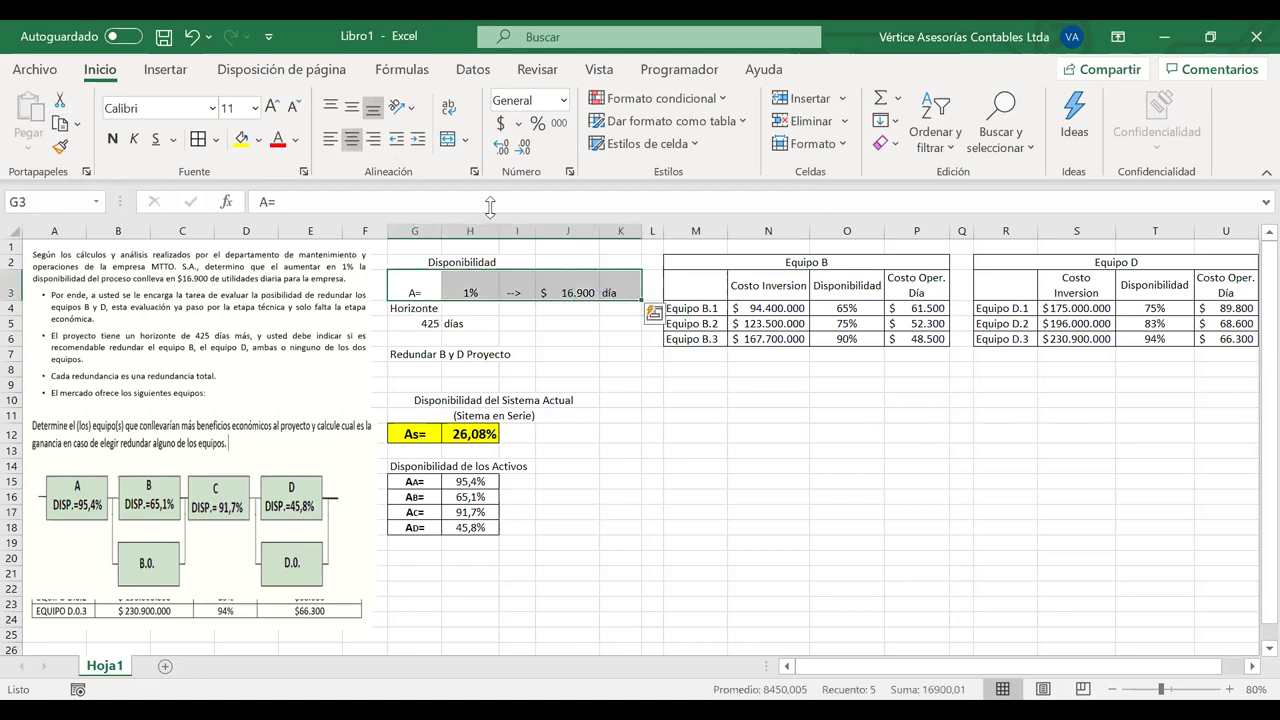
{"action": "left_click", "coordinate": [355, 110]}
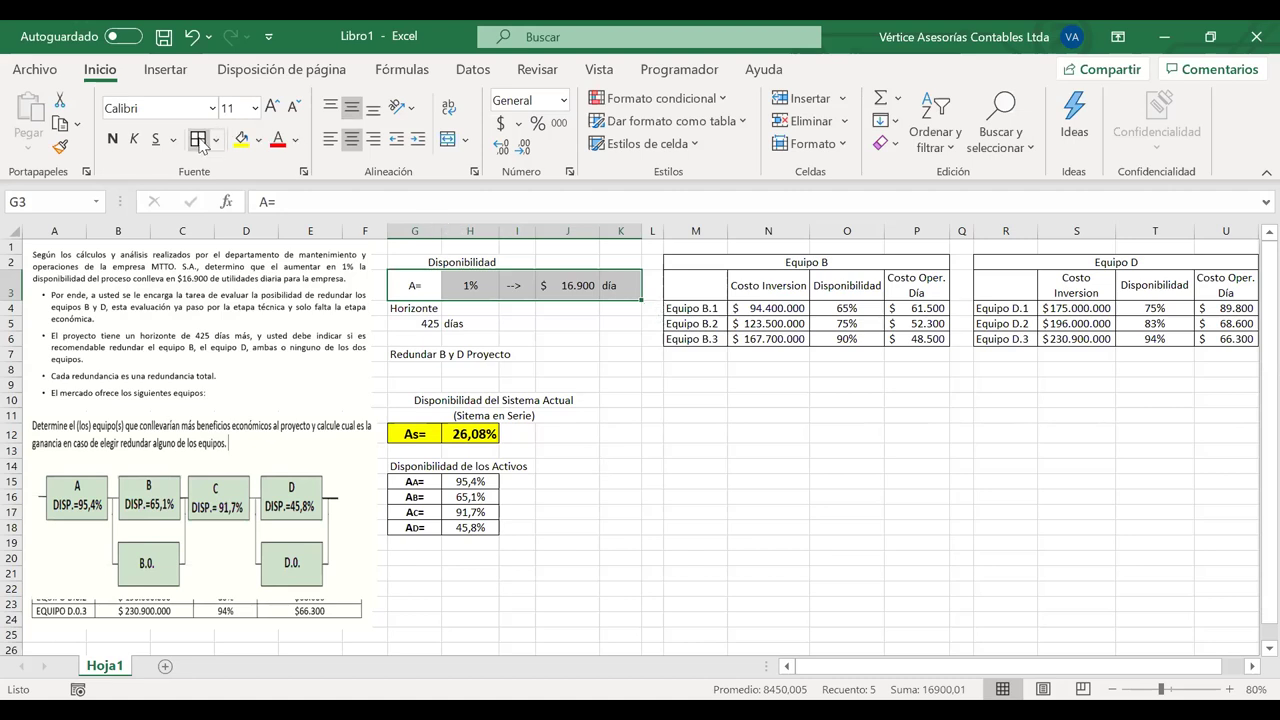
{"action": "left_click", "coordinate": [622, 540]}
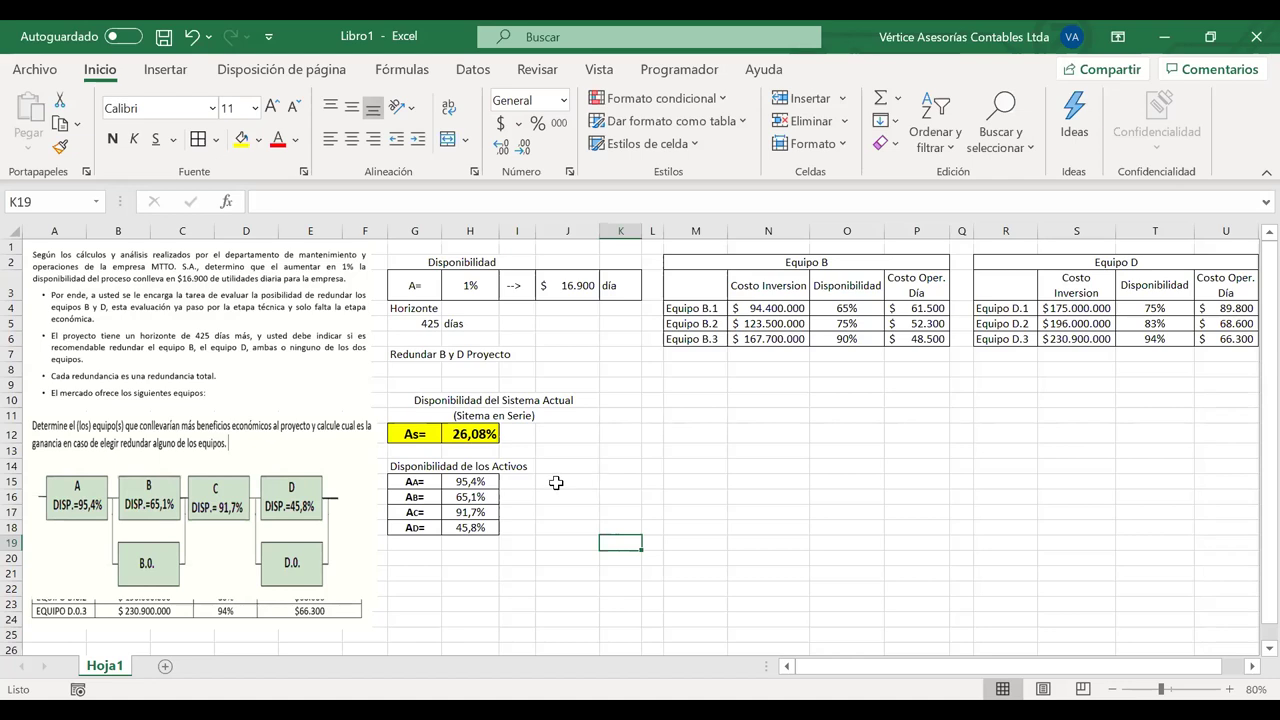
{"action": "left_click", "coordinate": [432, 434]}
{"action": "mouse_move", "coordinate": [432, 434]}
{"action": "left_mouse_down"}
{"action": "mouse_move", "coordinate": [520, 434]}
{"action": "mouse_move", "coordinate": [454, 434]}
{"action": "left_mouse_up"}
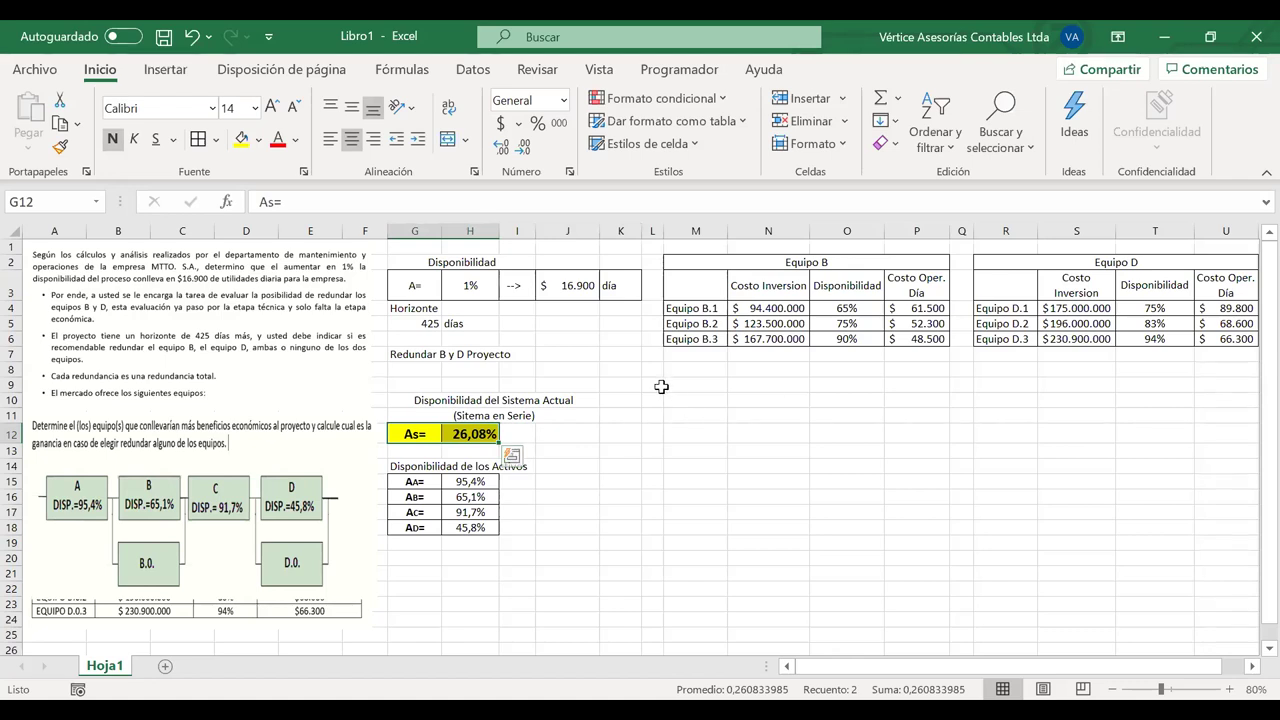
Merge and centre M9:O9 and enter the heading "Caso 1: Redundar solo Equipo B"
{"action": "left_click_drag", "start_coordinate": [662, 385], "coordinate": [840, 382]}
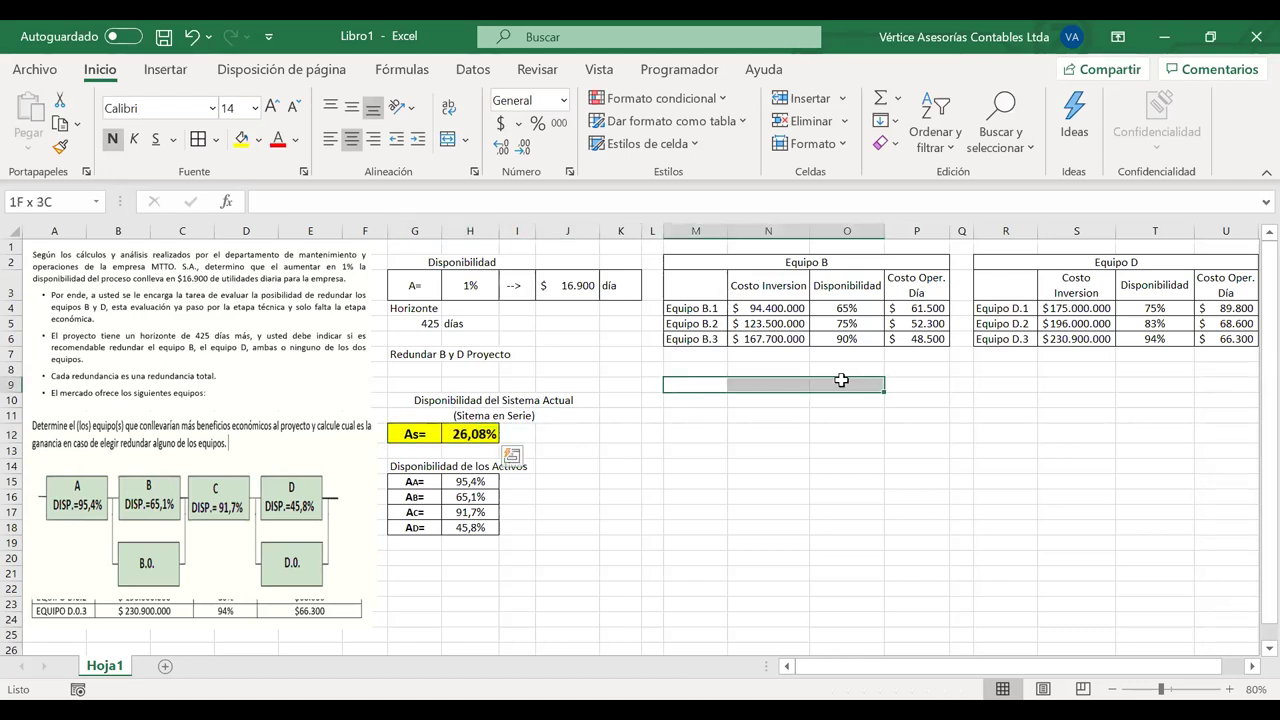
{"action": "left_click", "coordinate": [448, 139]}
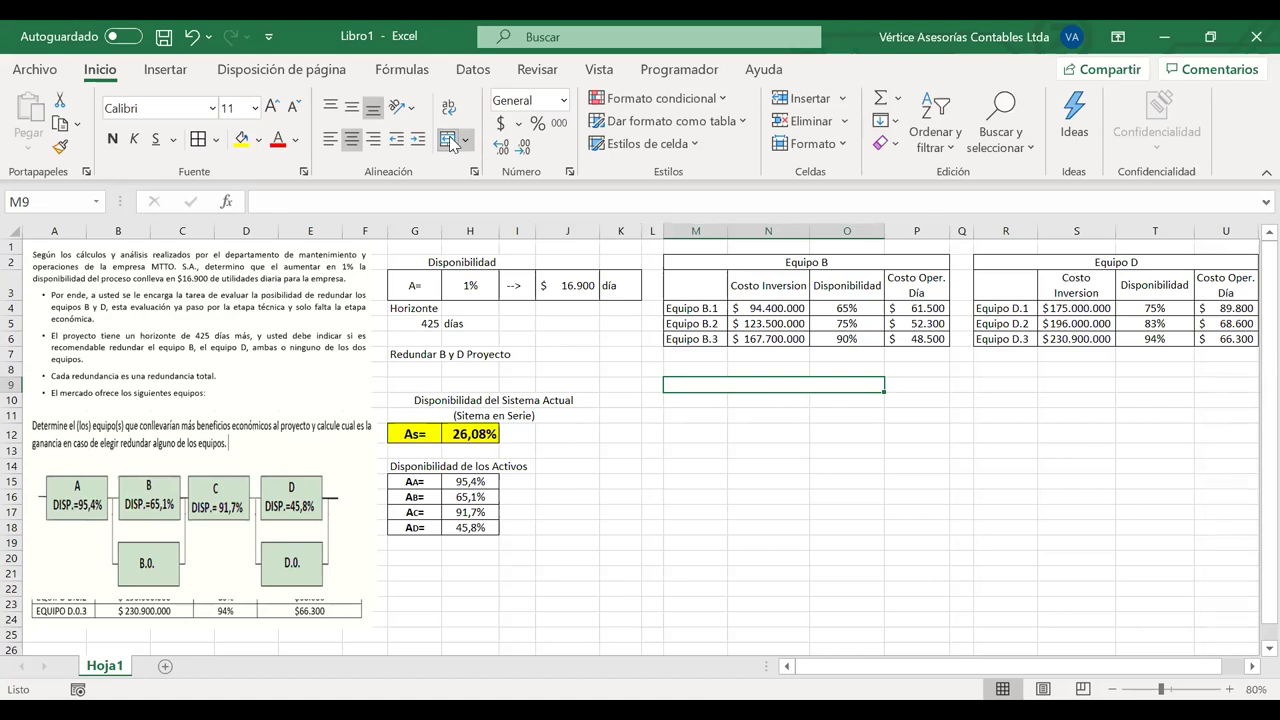
{"action": "type", "text": "CAso"}
{"action": "key", "text": "BackSpace"}
{"action": "key", "text": "BackSpace"}
{"action": "type", "text": "a"}
{"action": "key", "text": "BackSpace"}
{"action": "key", "text": "BackSpace"}
{"action": "type", "text": "aso !"}
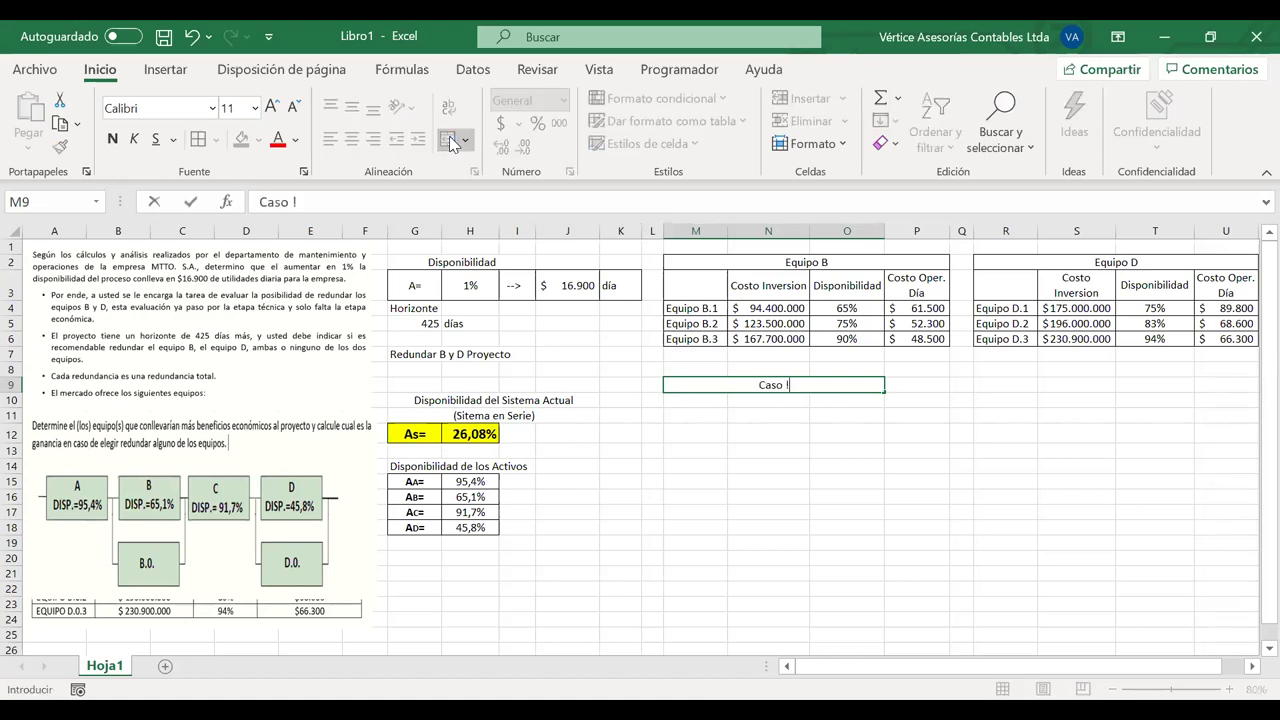
{"action": "key", "text": "BackSpace"}
{"action": "type", "text": "1: Redundar"}
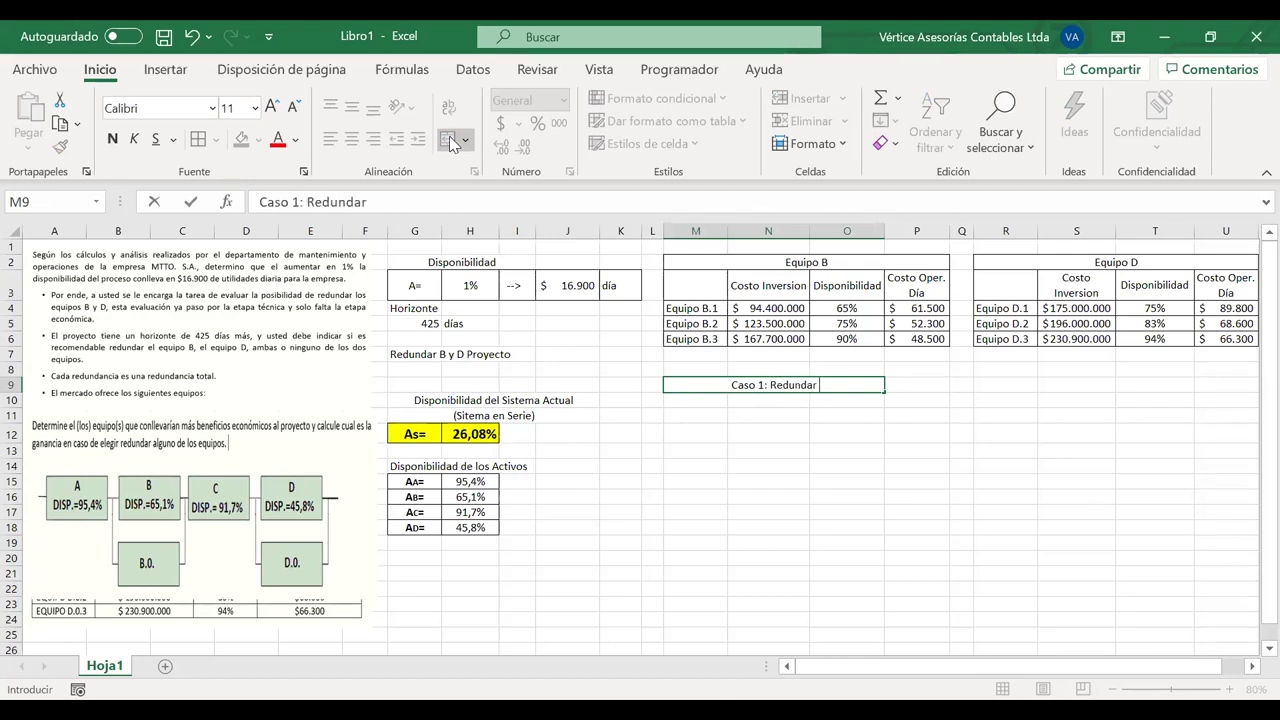
{"action": "type", "text": " solo Eq"}
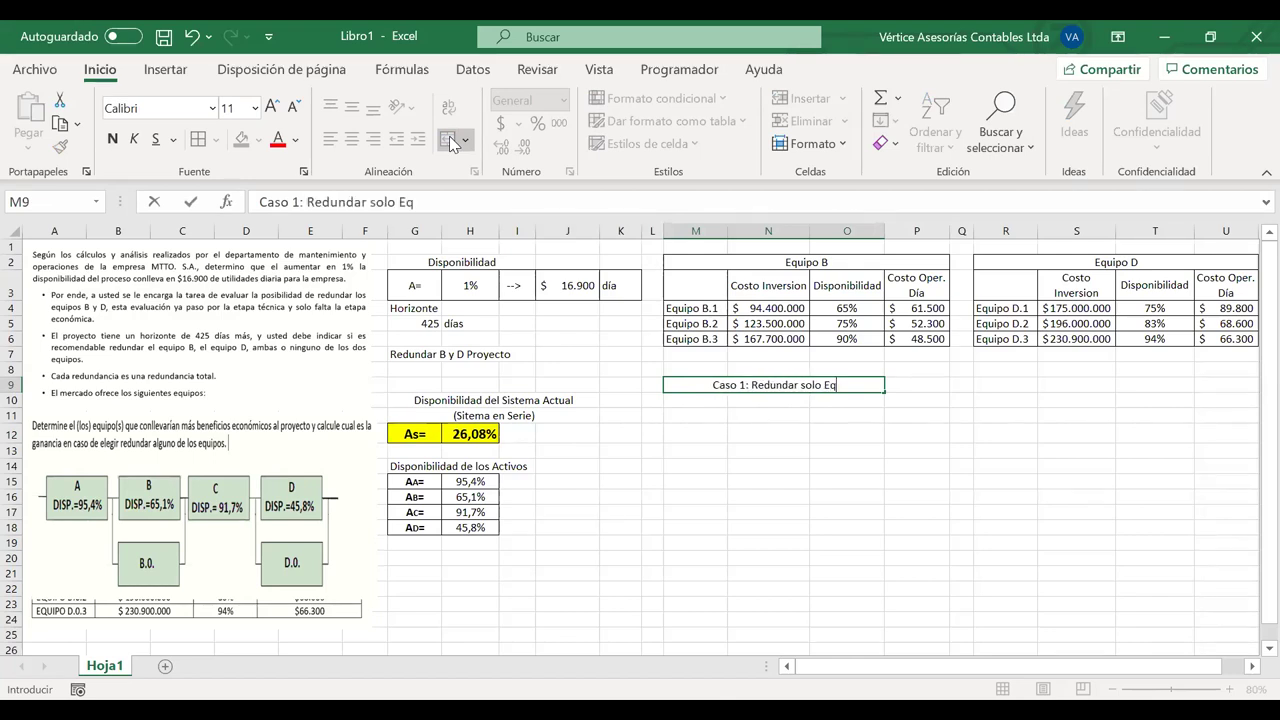
{"action": "type", "text": "uipo B"}
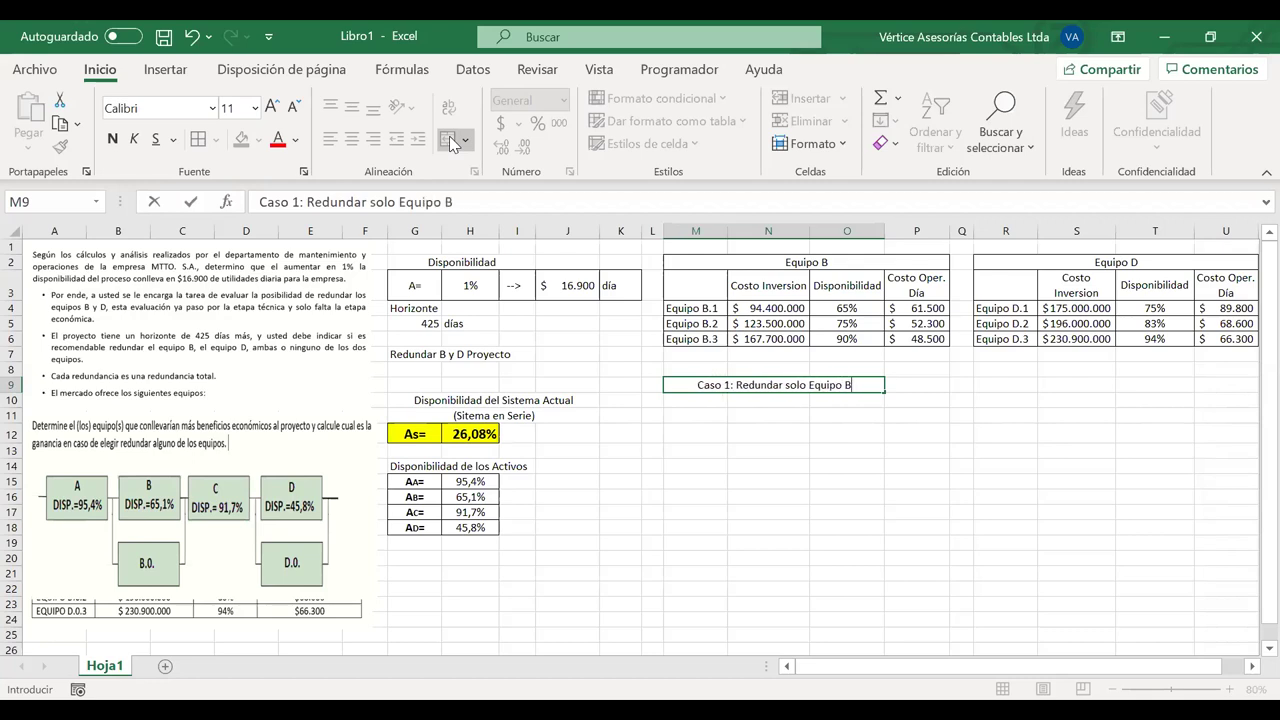
{"action": "key", "text": "Return"}
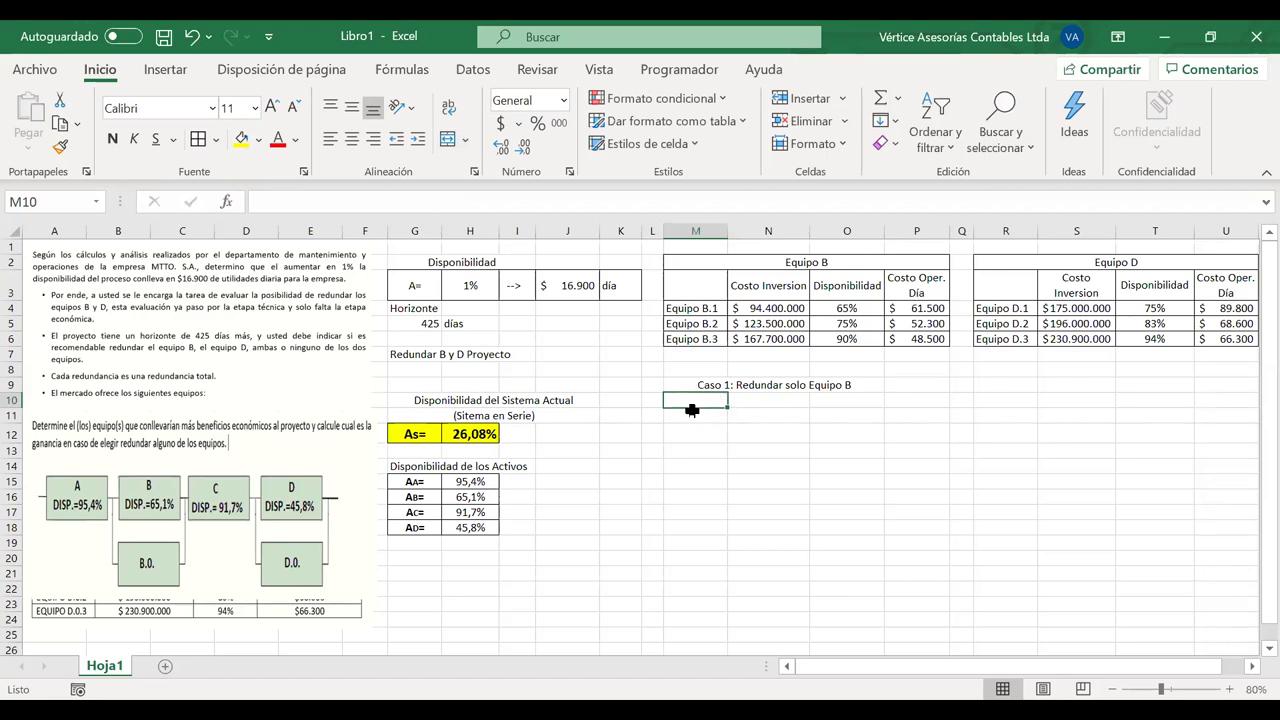
Copy the "Equipo B.1" label from M4 into M10 below the Caso 1 heading
{"action": "left_click", "coordinate": [706, 309]}
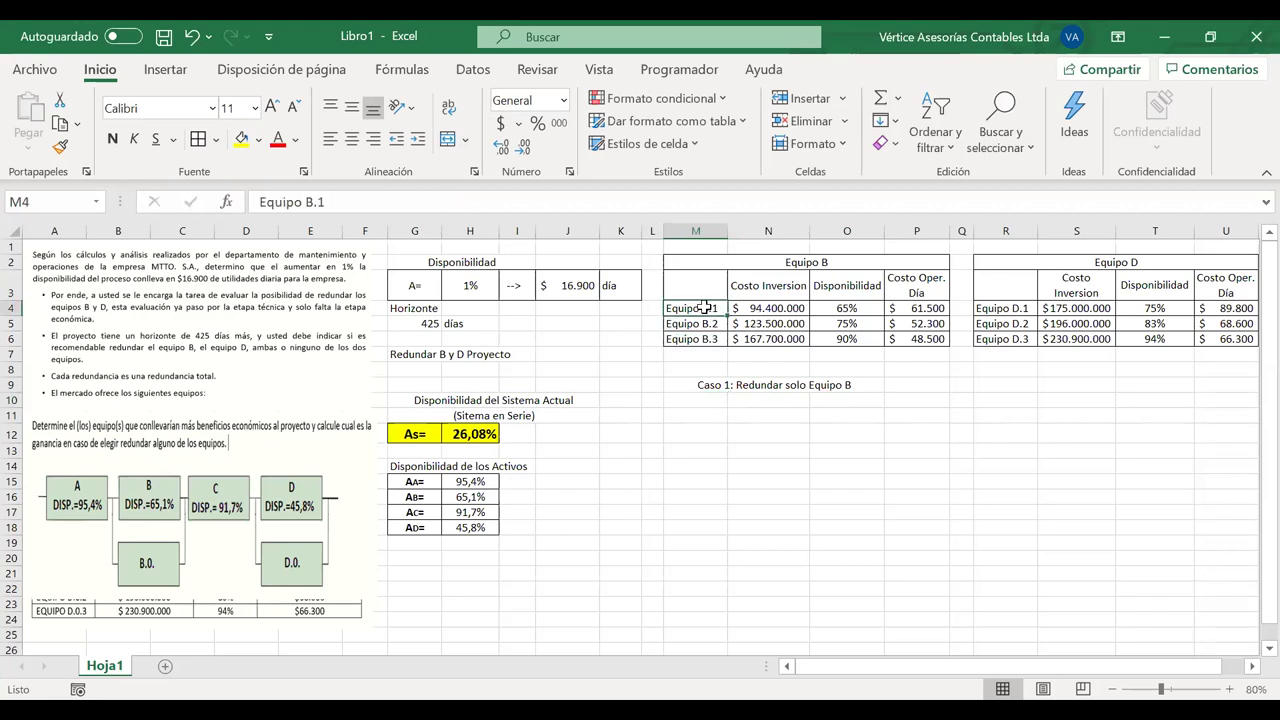
{"action": "key", "text": "ctrl+c"}
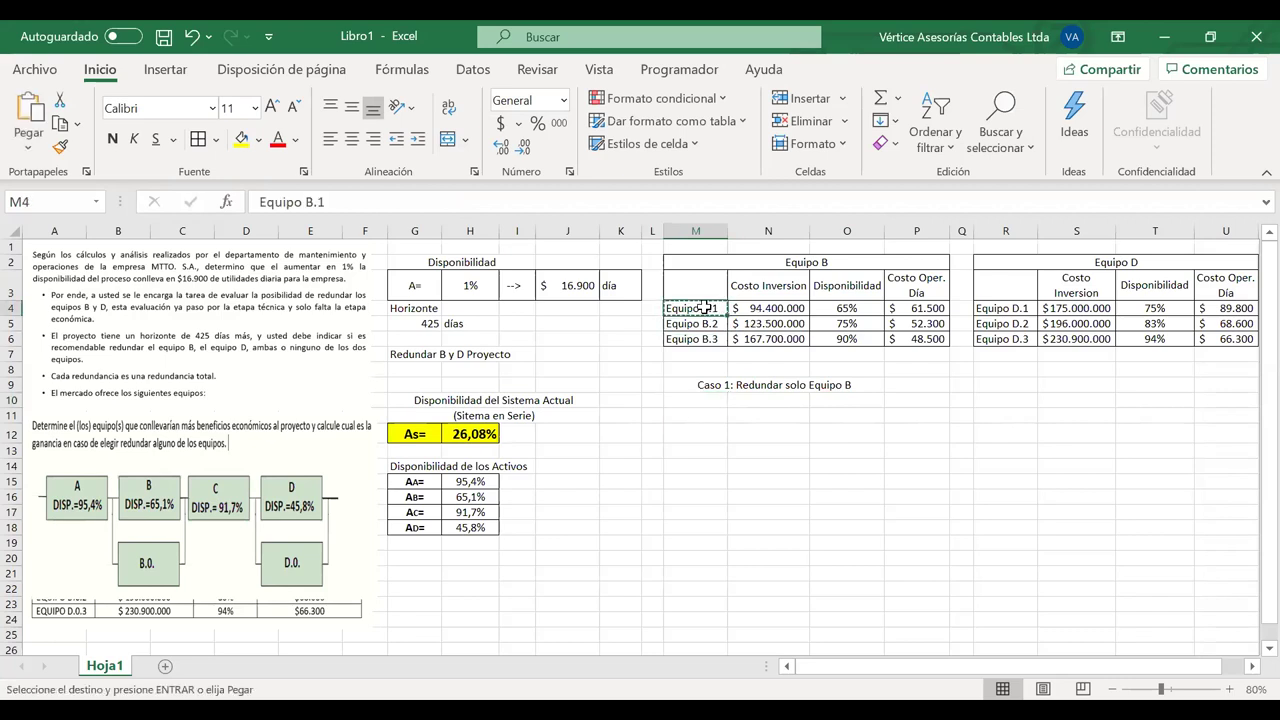
{"action": "left_click", "coordinate": [694, 401]}
{"action": "key", "text": "ctrl+v"}
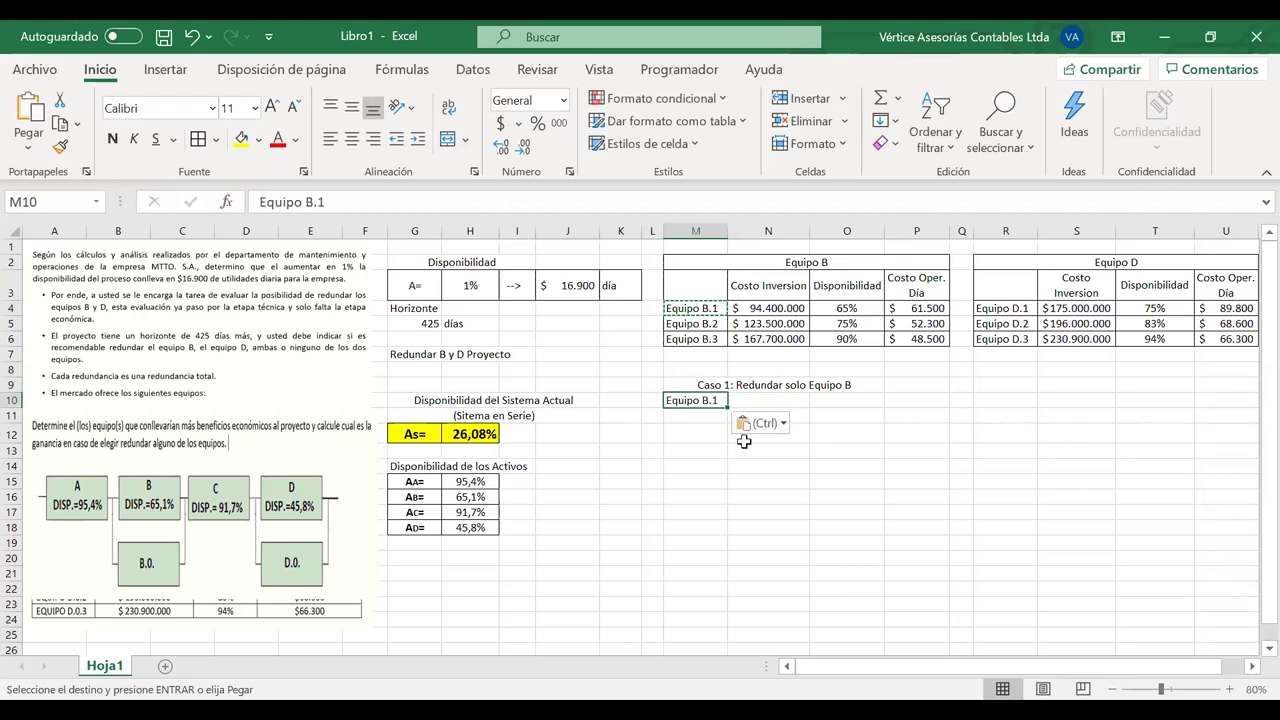
{"action": "key", "text": "Down"}
{"action": "key", "text": "Down"}
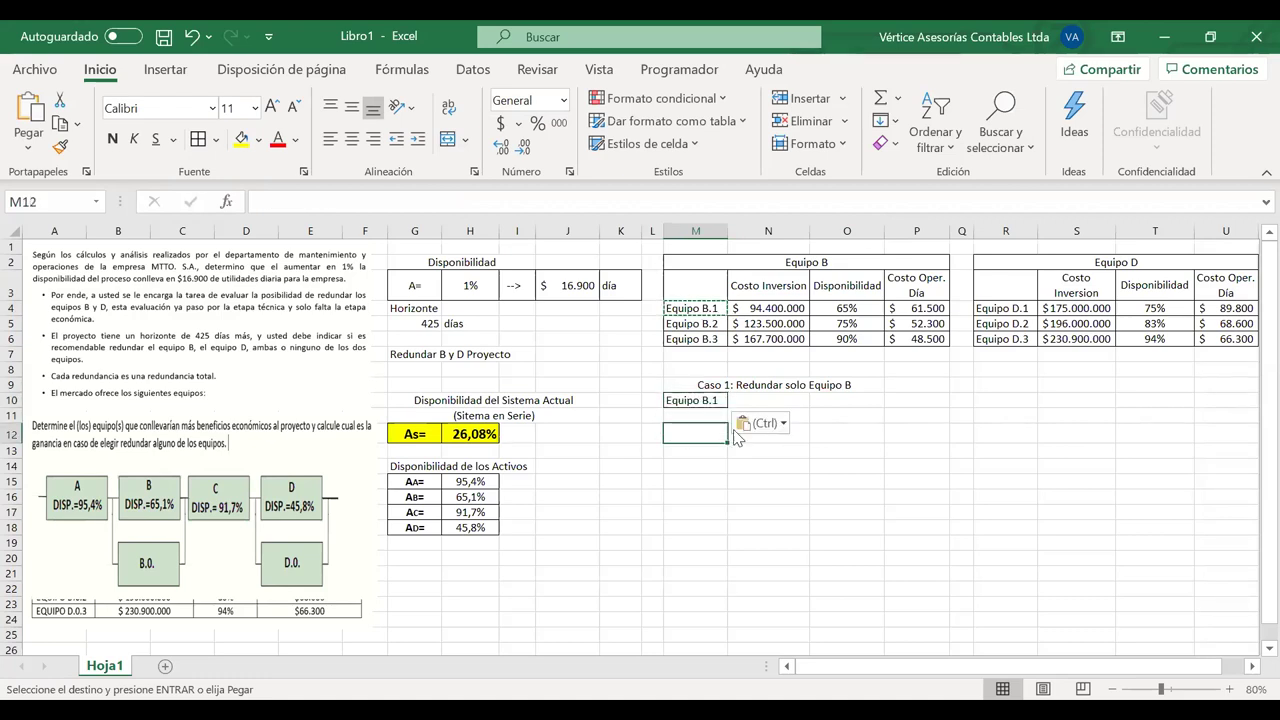
Apply borders to the merged "Caso 1: Redundar solo Equipo B" heading in M9:O9
{"action": "left_click", "coordinate": [709, 386]}
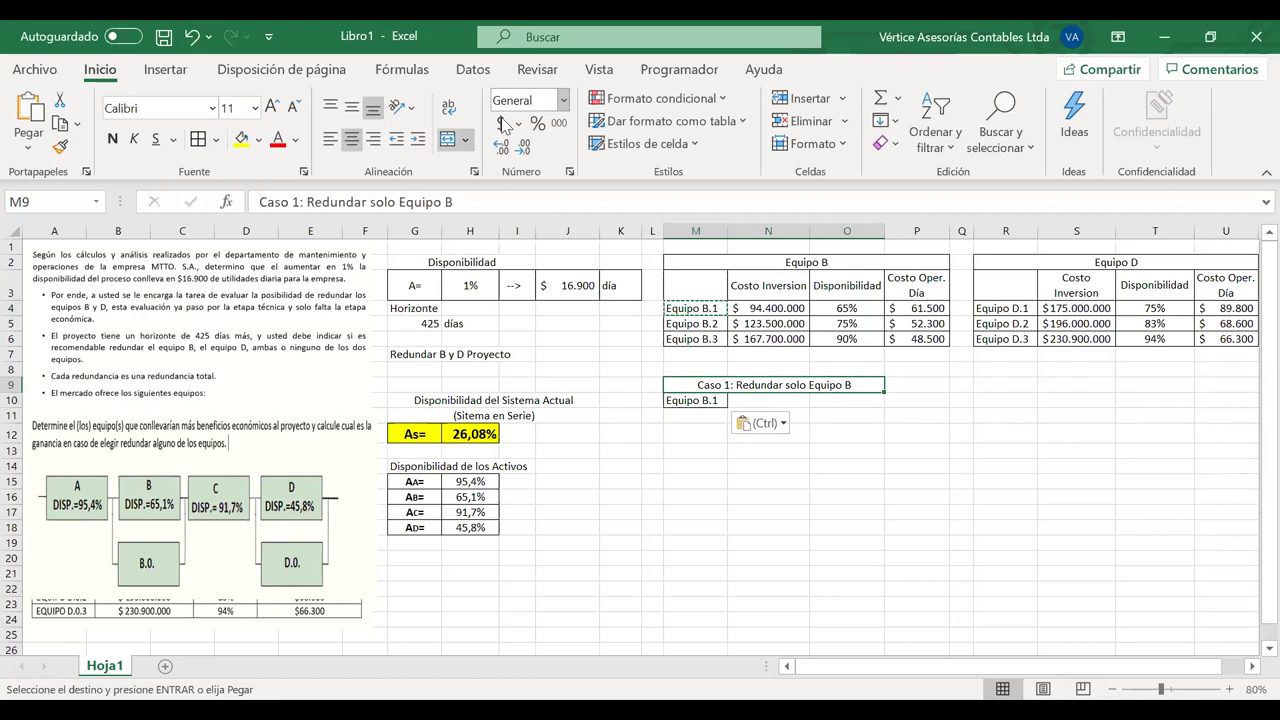
{"action": "key", "text": "Escape"}
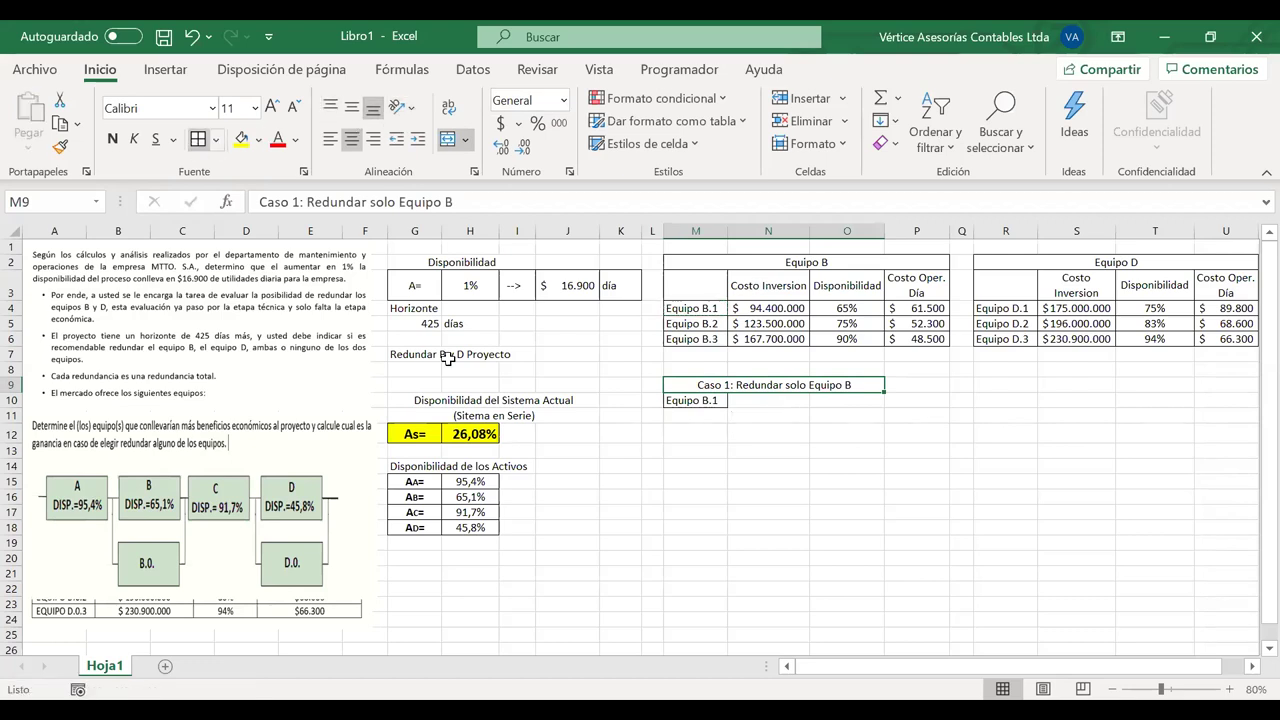
{"action": "left_click", "coordinate": [744, 450]}
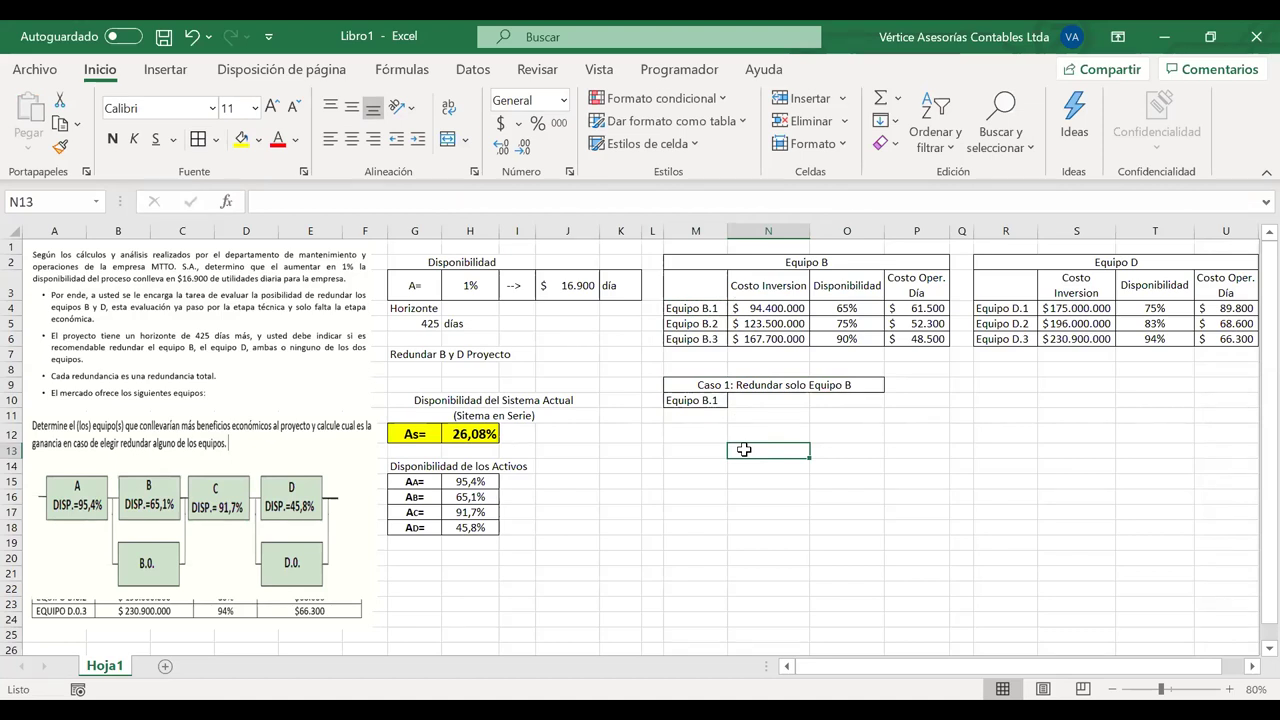
Enter the label "Disponibilidad del Sistema con Proyecto" in M11, below Equipo B.1
{"action": "left_click", "coordinate": [703, 419]}
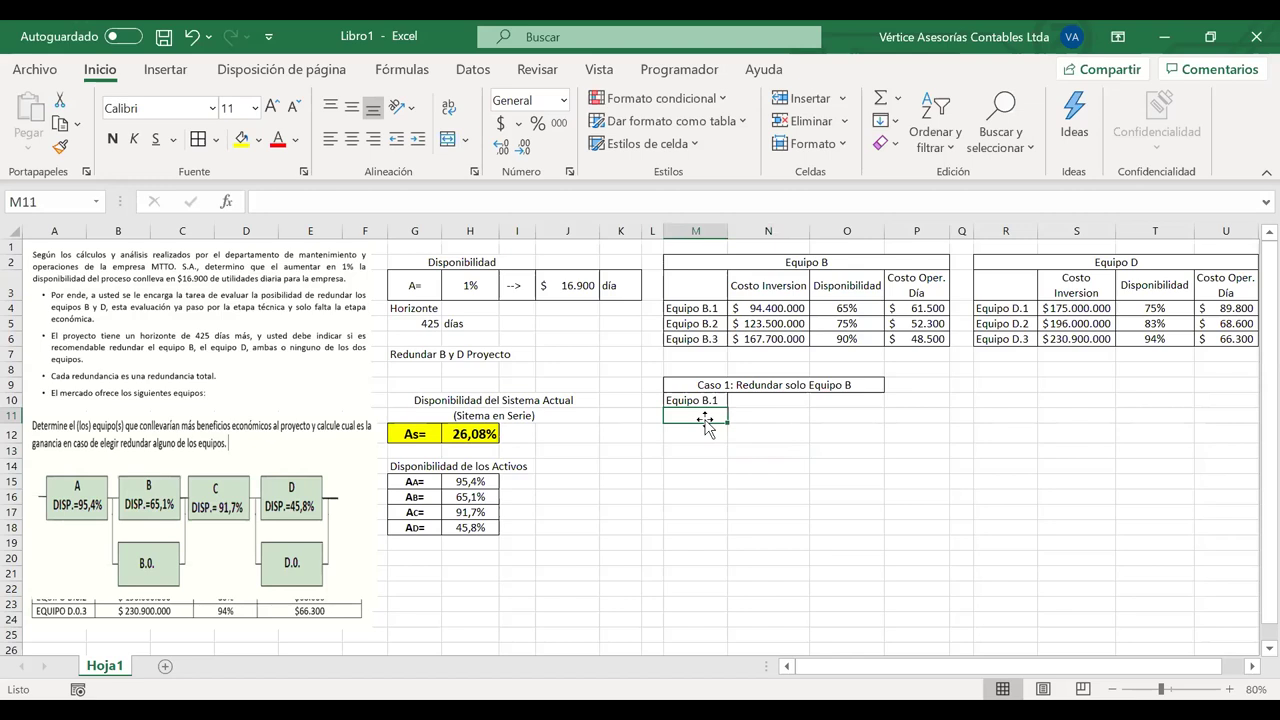
{"action": "left_click", "coordinate": [468, 400]}
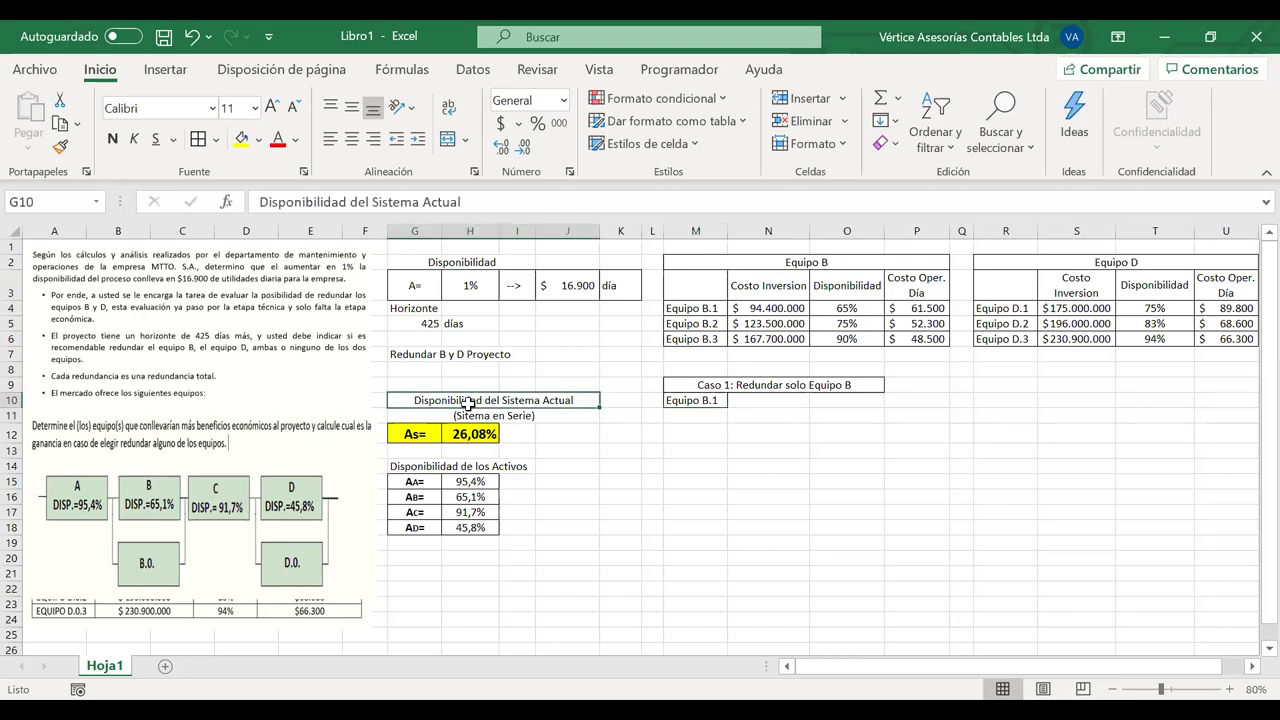
{"action": "left_click", "coordinate": [708, 414]}
{"action": "type", "text": "Disponi"}
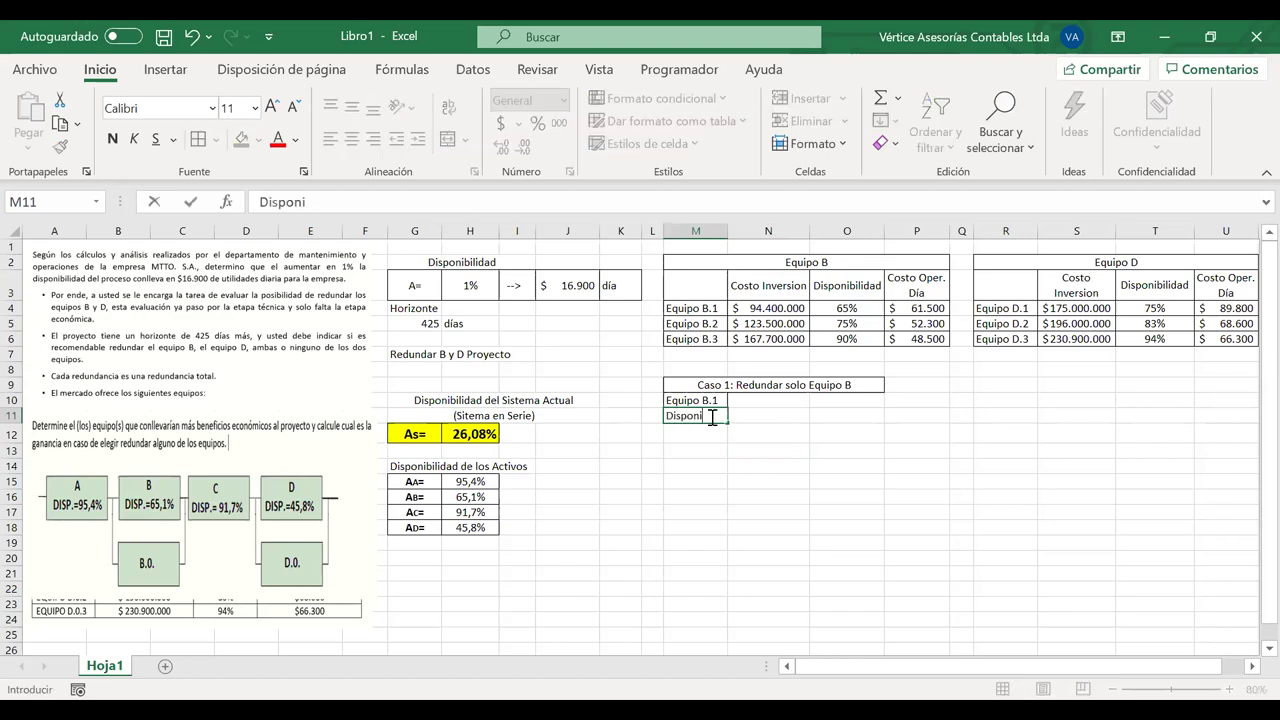
{"action": "type", "text": "bilidad del Sistema con RPOoi"}
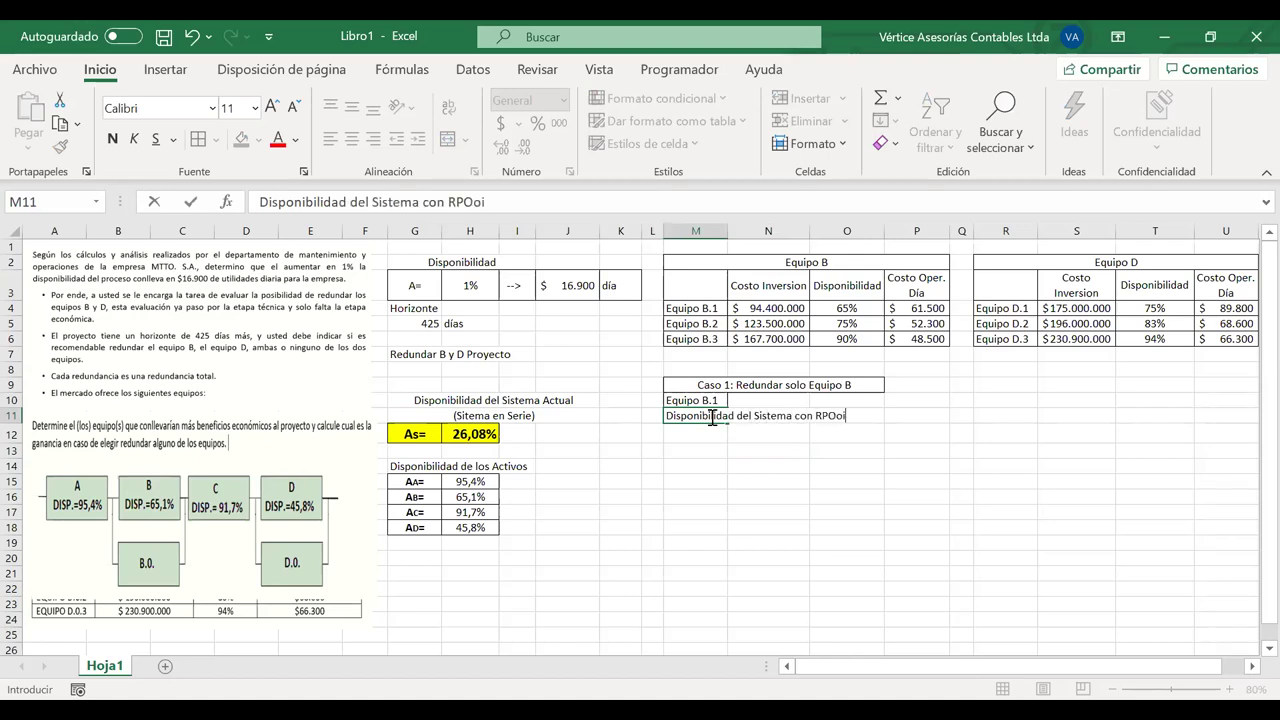
{"action": "key", "text": "BackSpace"}
{"action": "key", "text": "BackSpace"}
{"action": "key", "text": "BackSpace"}
{"action": "left_click", "coordinate": [480, 398]}
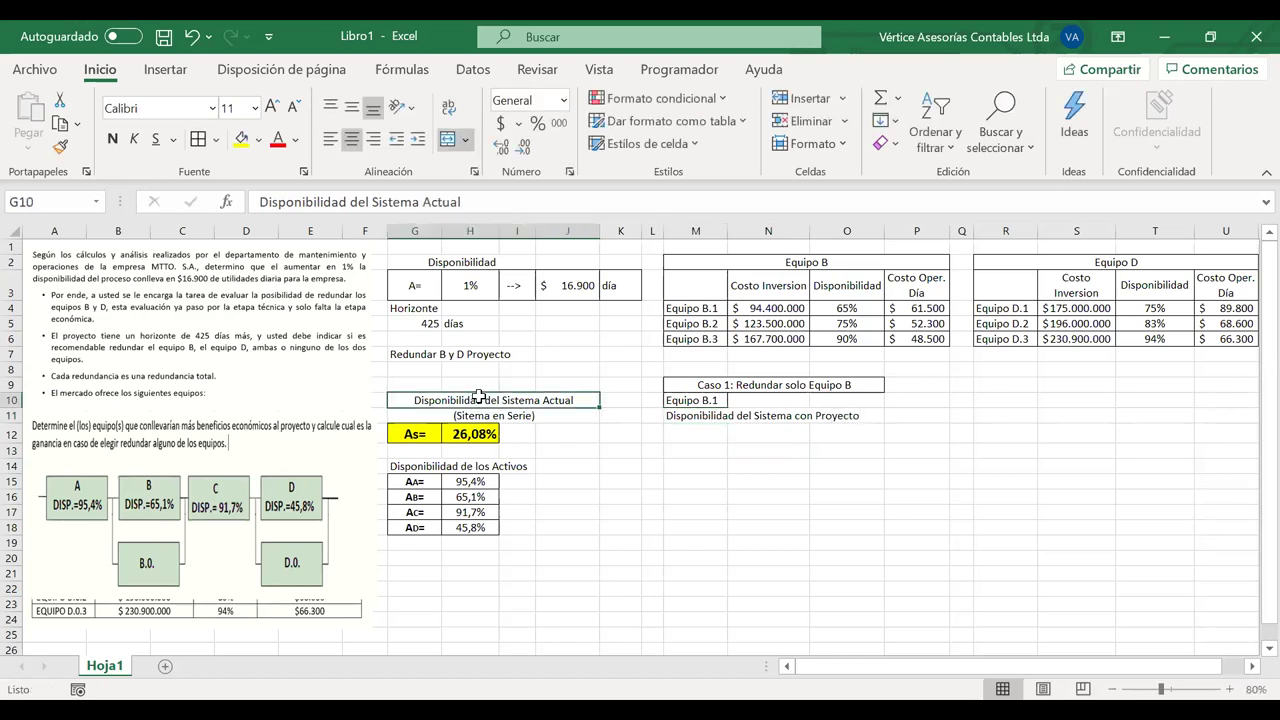
Merge and centre M11:O11 for the project availability label
{"action": "left_click_drag", "start_coordinate": [480, 398], "coordinate": [472, 538]}
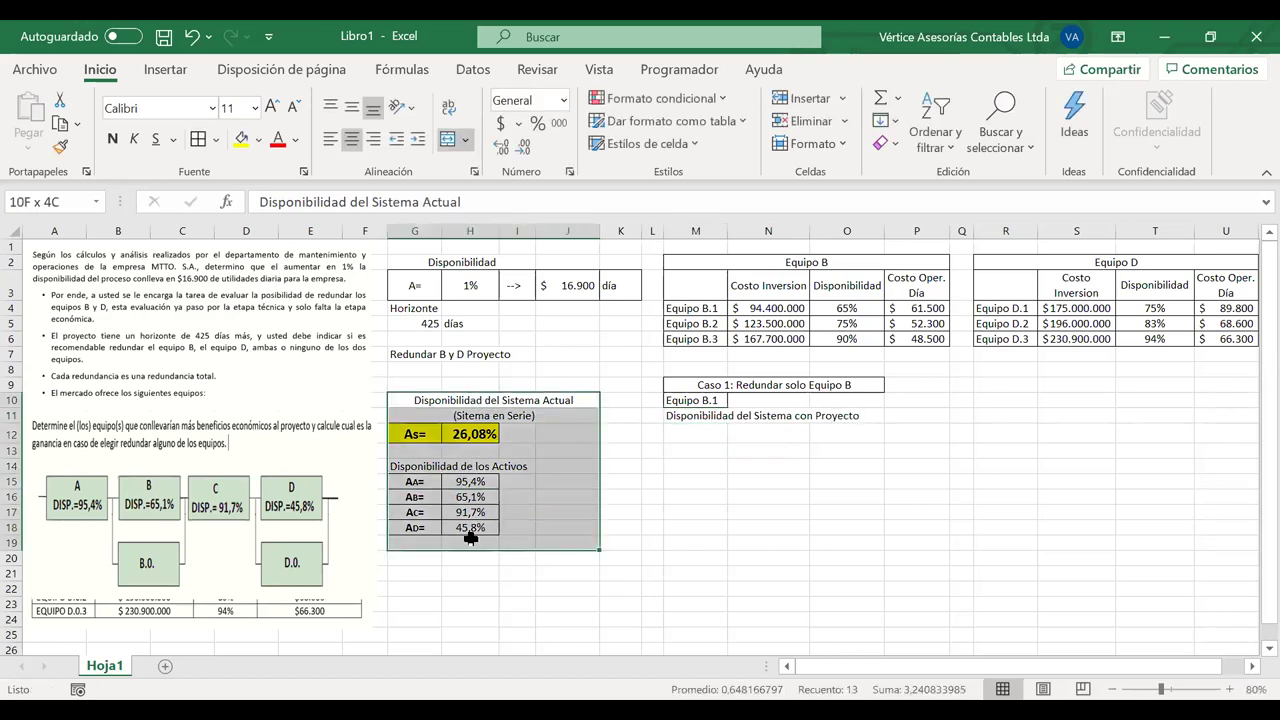
{"action": "left_click", "coordinate": [705, 418]}
{"action": "left_click_drag", "start_coordinate": [694, 411], "coordinate": [857, 417]}
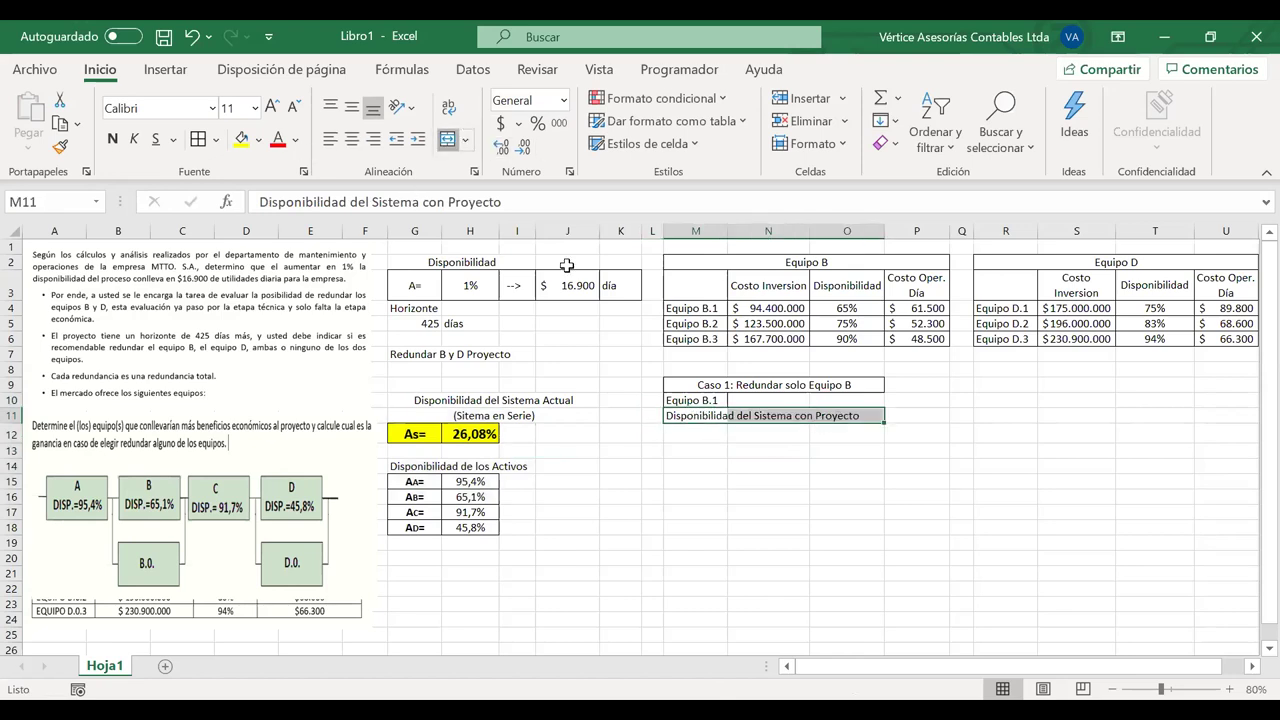
{"action": "left_click", "coordinate": [447, 139]}
Copy the highlighted "As=" label and its formula from G12:H12 into M12:N12
{"action": "left_click", "coordinate": [690, 433]}
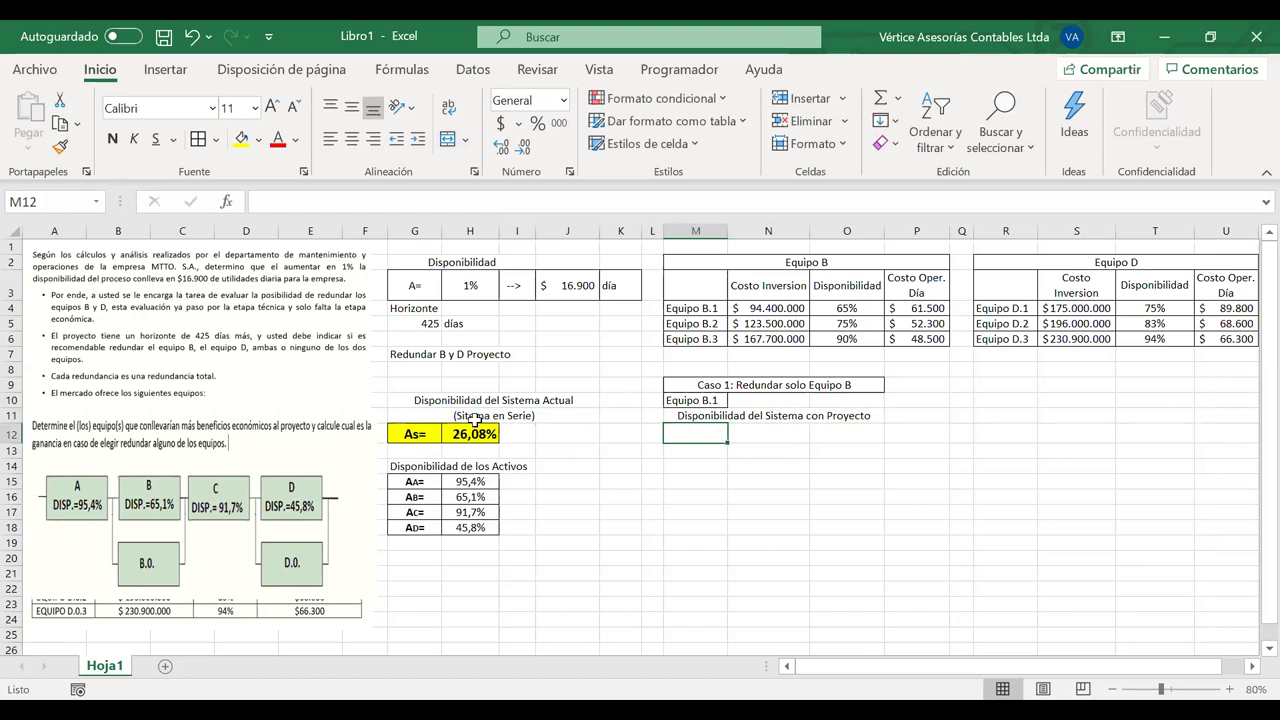
{"action": "left_click_drag", "start_coordinate": [425, 434], "coordinate": [458, 435]}
{"action": "key", "text": "ctrl+c"}
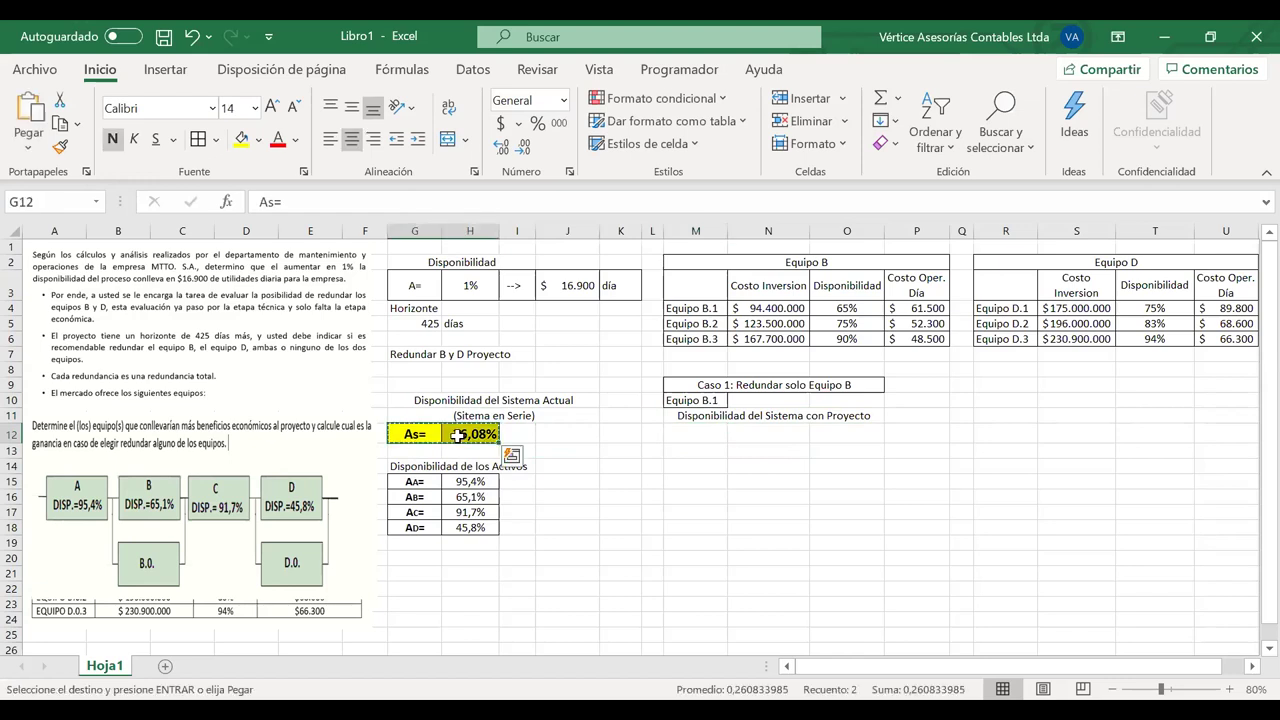
{"action": "left_click", "coordinate": [697, 433]}
{"action": "key", "text": "ctrl+v"}
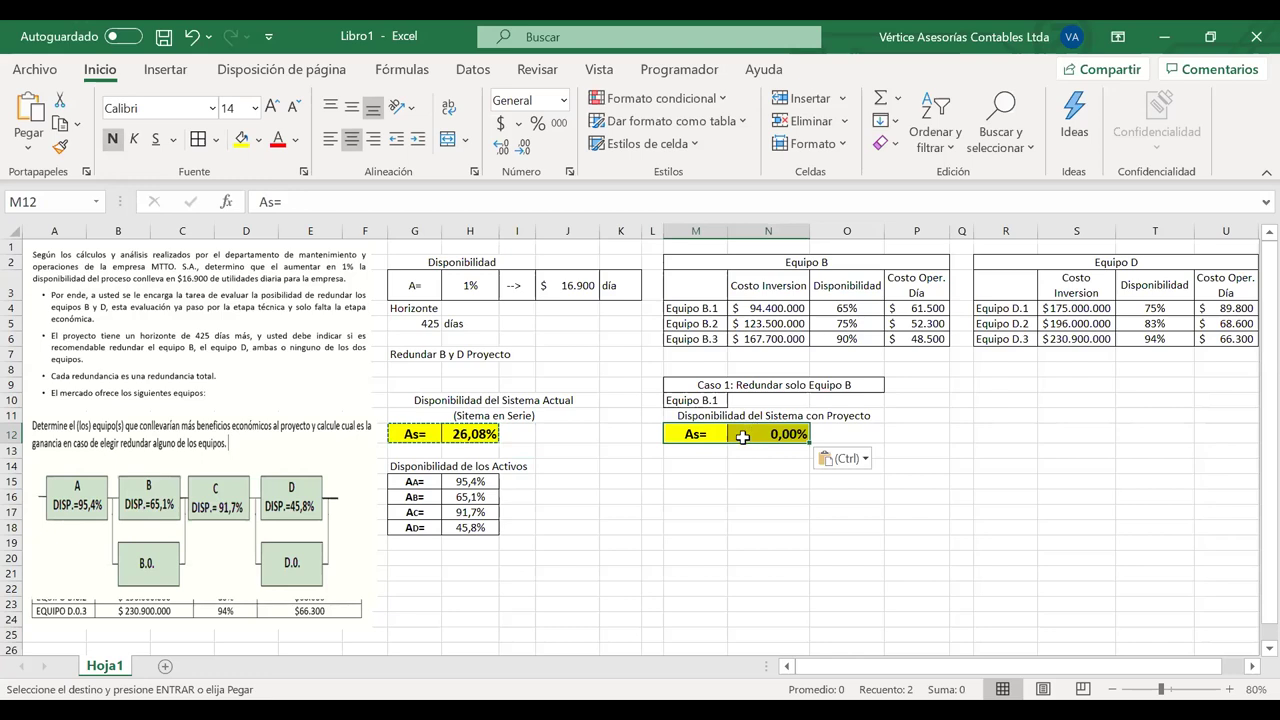
{"action": "key", "text": "Tab"}
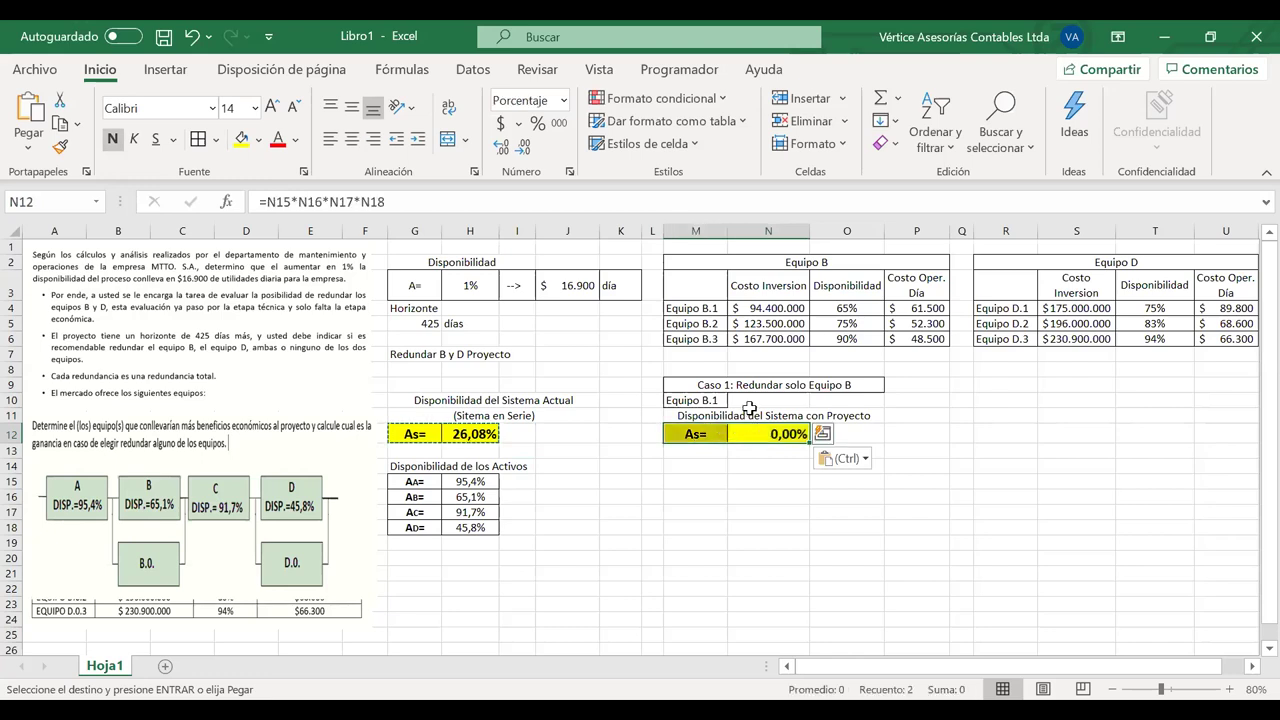
Link N10 to the Equipo B.1 availability with =O4 and centre it horizontally and vertically
{"action": "left_click", "coordinate": [749, 400]}
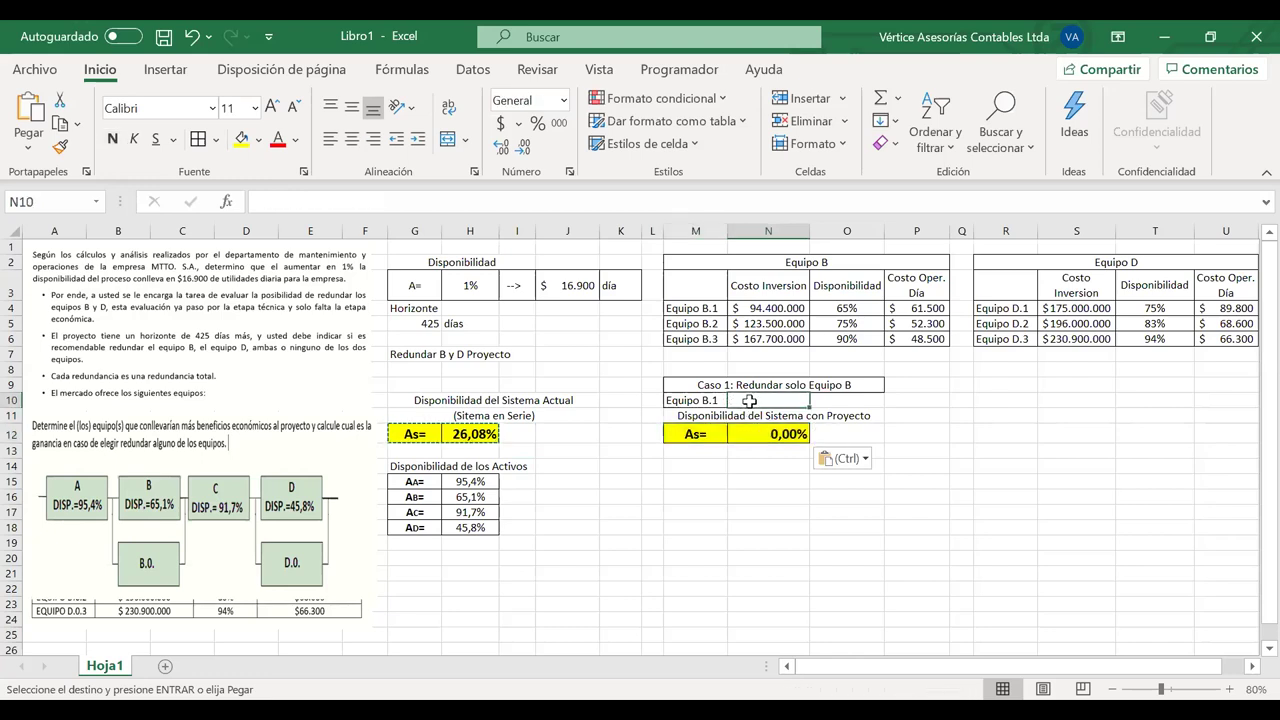
{"action": "type", "text": "="}
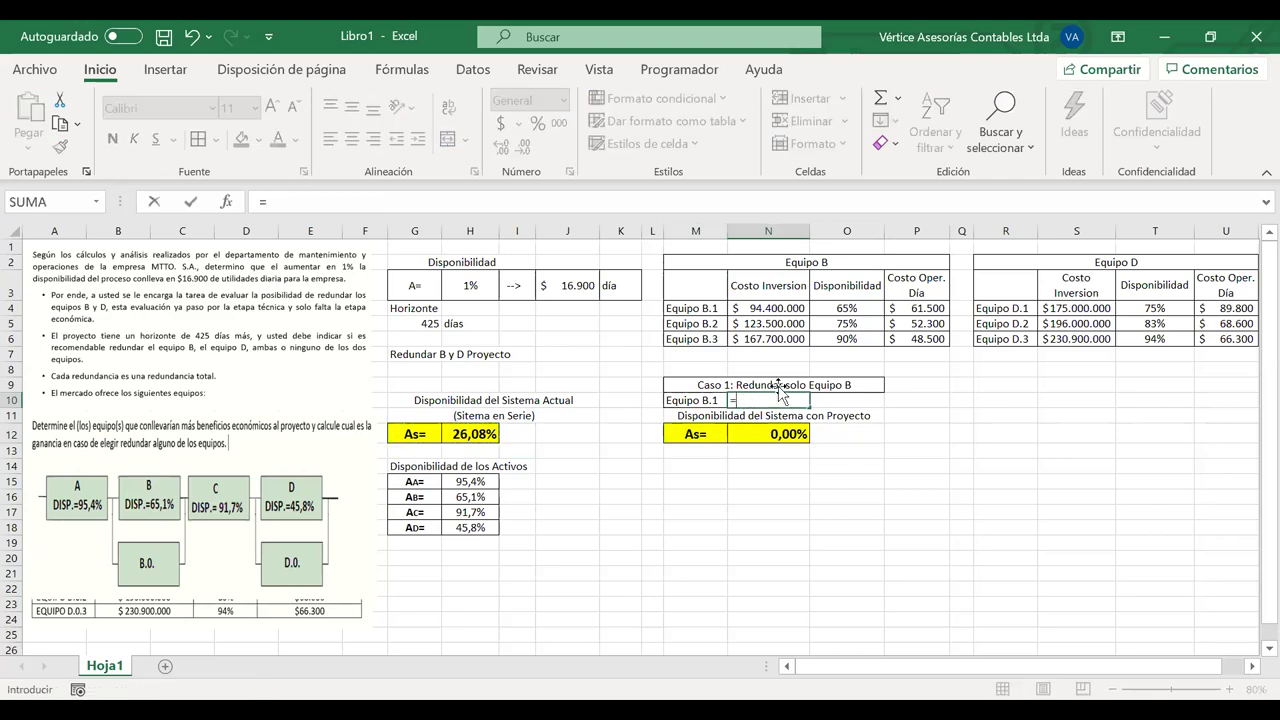
{"action": "left_click", "coordinate": [856, 306]}
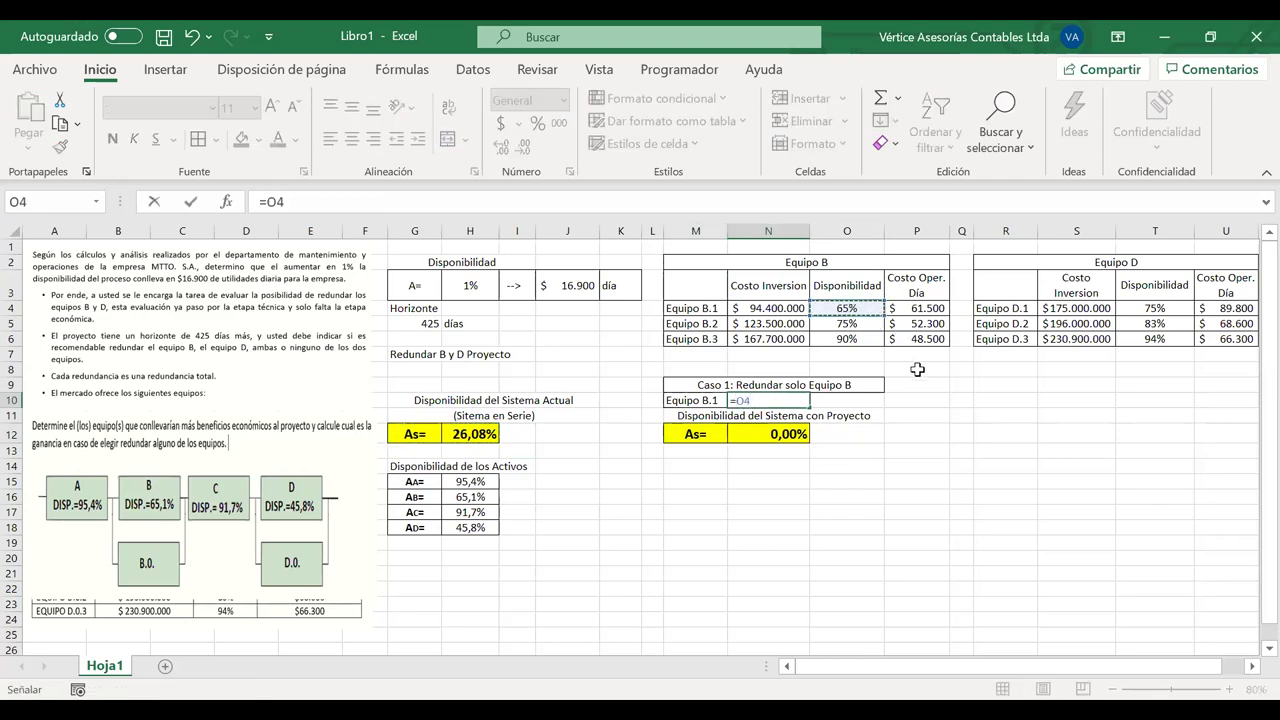
{"action": "key", "text": "Return"}
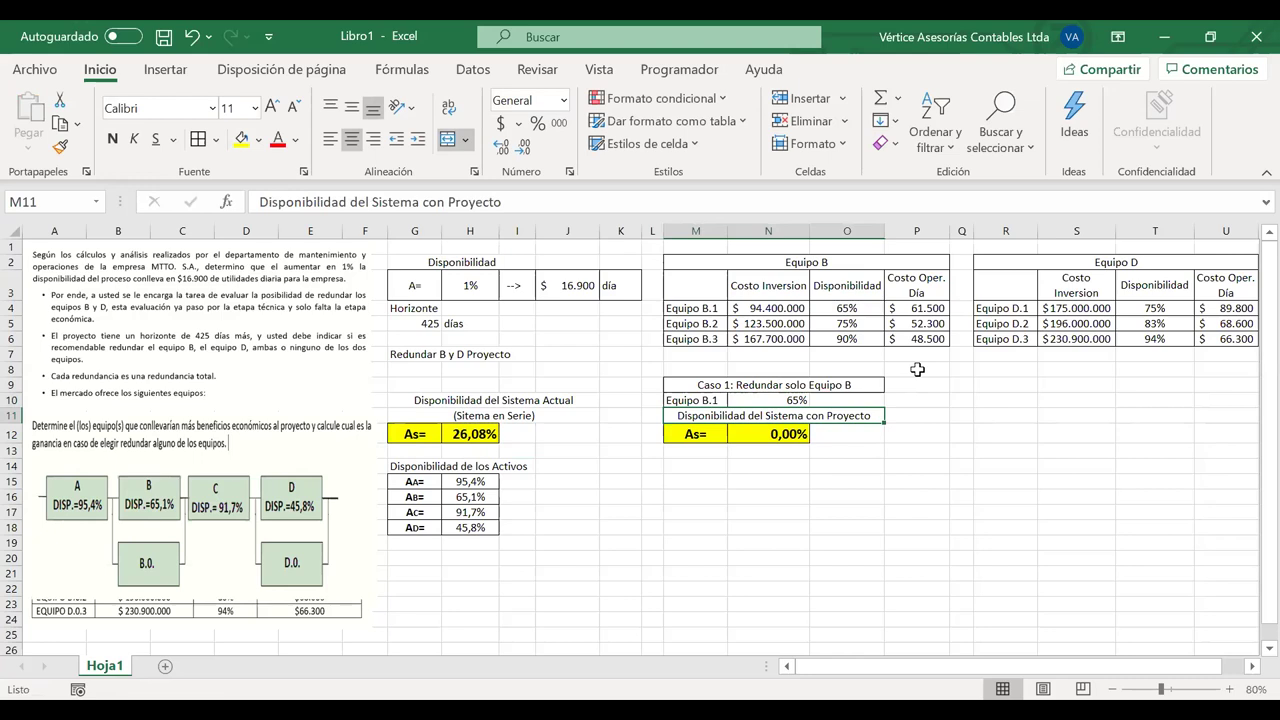
{"action": "left_click", "coordinate": [768, 399]}
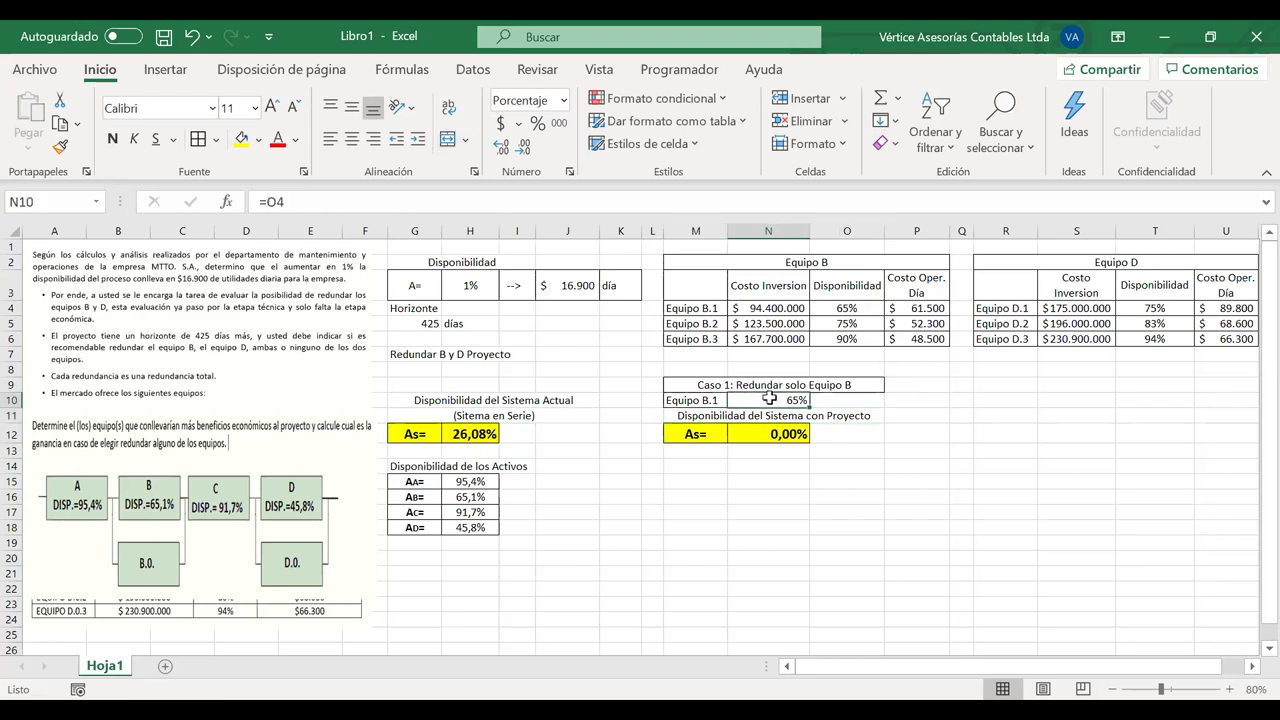
{"action": "left_click", "coordinate": [351, 107]}
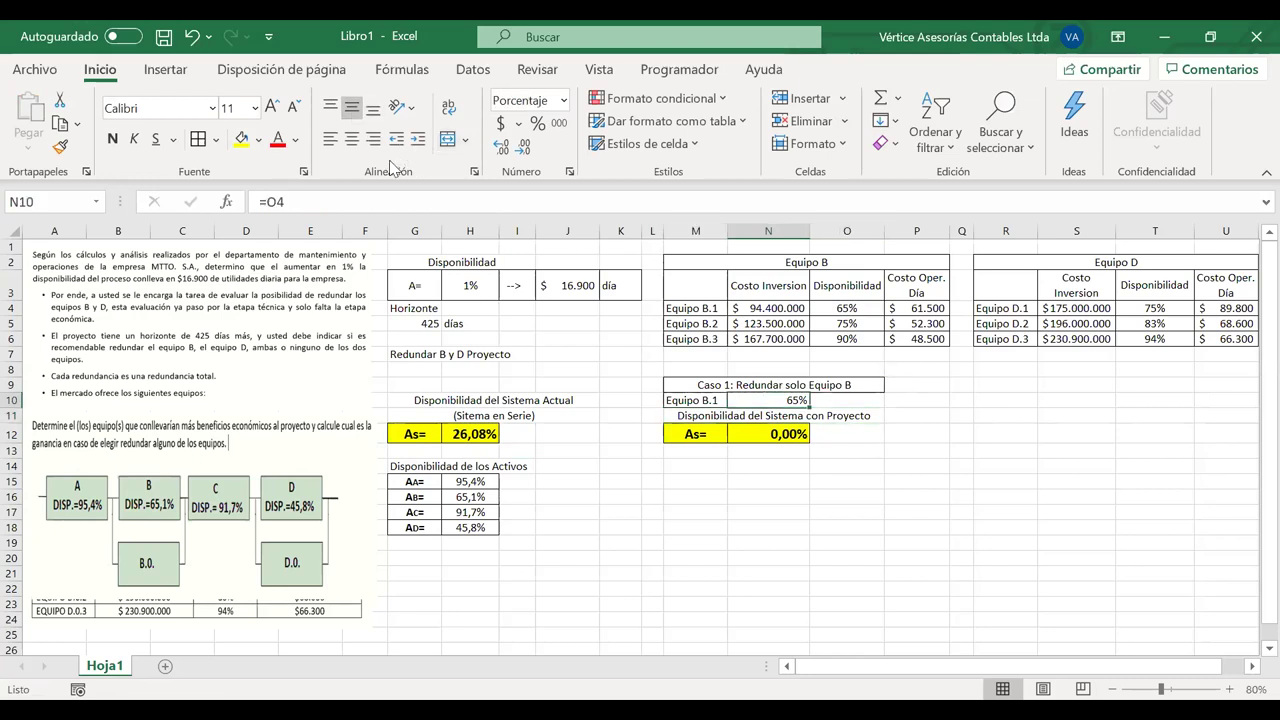
{"action": "left_click", "coordinate": [351, 138]}
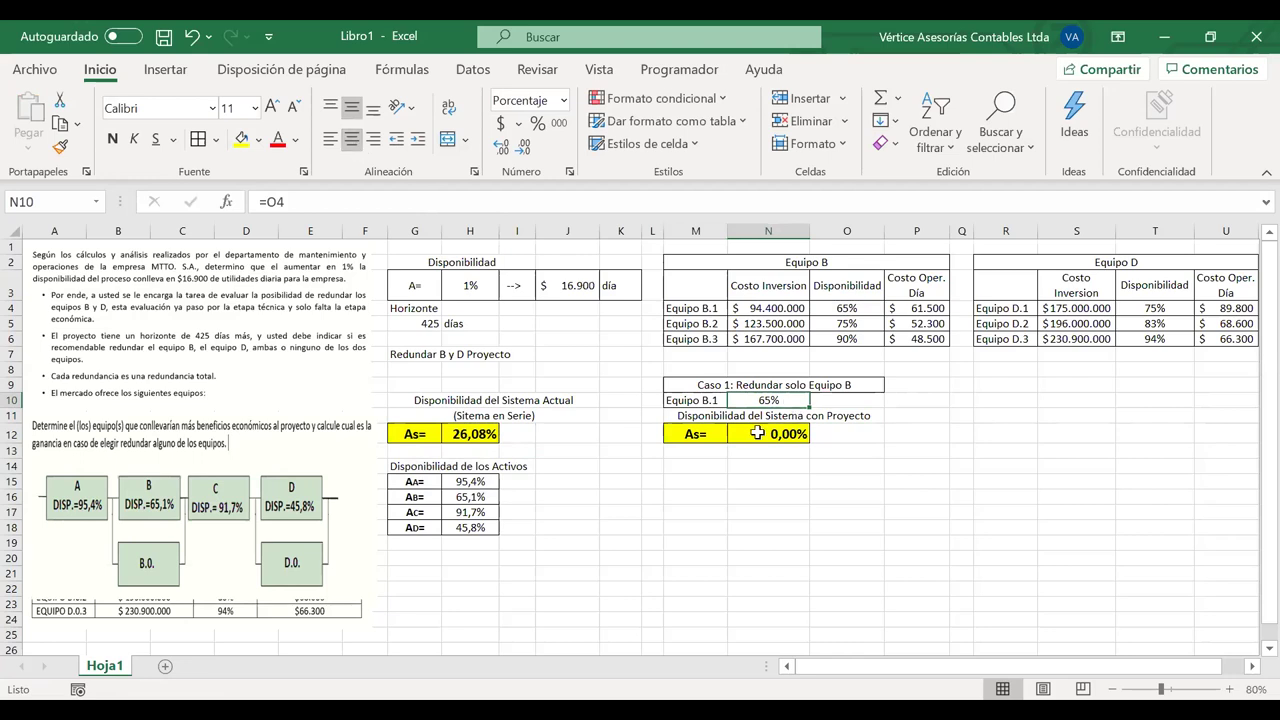
Annotate the block diagram by scribbling out D.0, ticking B.0 and framing B and B.0 together in red
{"action": "left_click", "coordinate": [842, 311]}
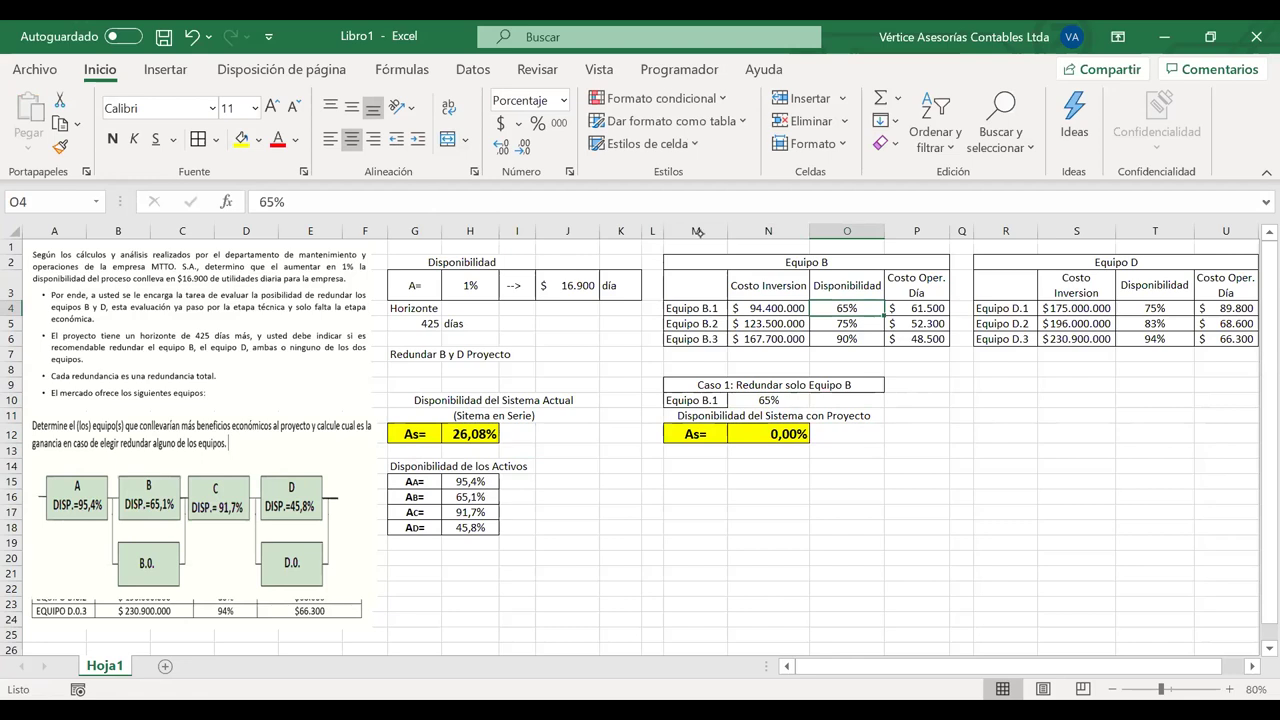
{"action": "left_click", "coordinate": [630, 110]}
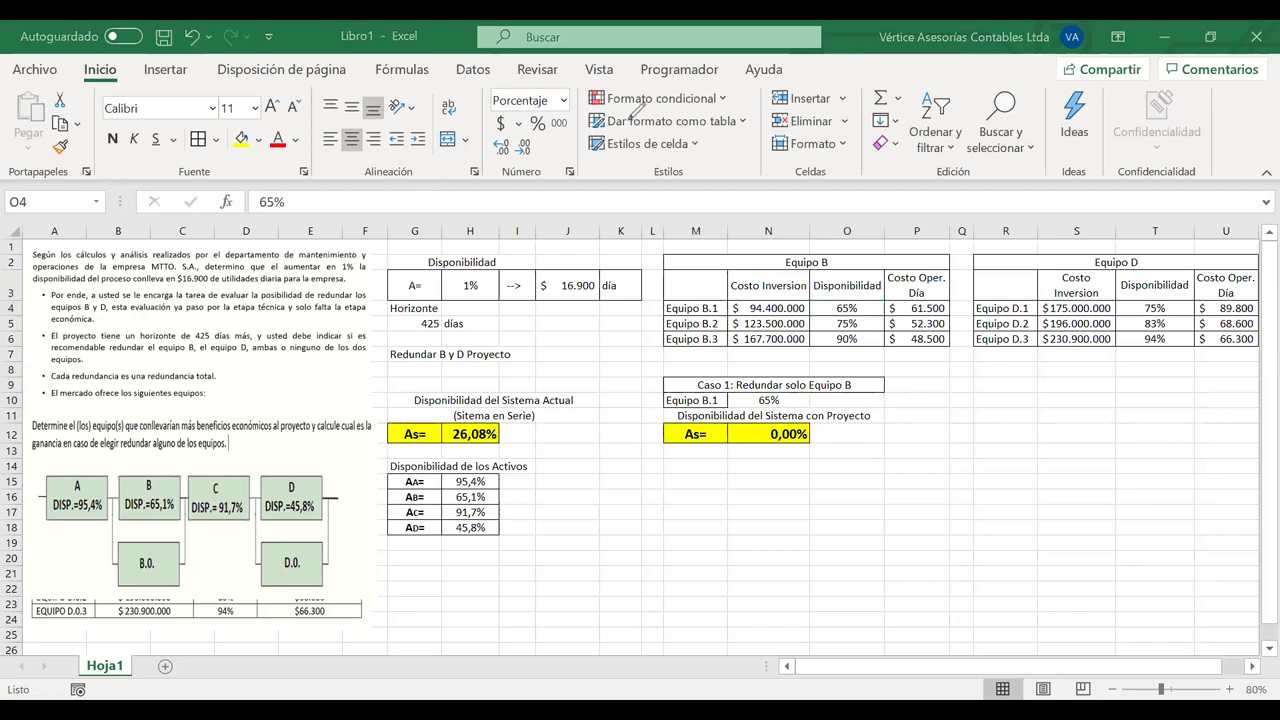
{"action": "mouse_move", "coordinate": [264, 528]}
{"action": "left_mouse_down"}
{"action": "mouse_move", "coordinate": [248, 576]}
{"action": "mouse_move", "coordinate": [268, 522]}
{"action": "mouse_move", "coordinate": [335, 575]}
{"action": "mouse_move", "coordinate": [280, 592]}
{"action": "mouse_move", "coordinate": [316, 522]}
{"action": "left_mouse_up"}
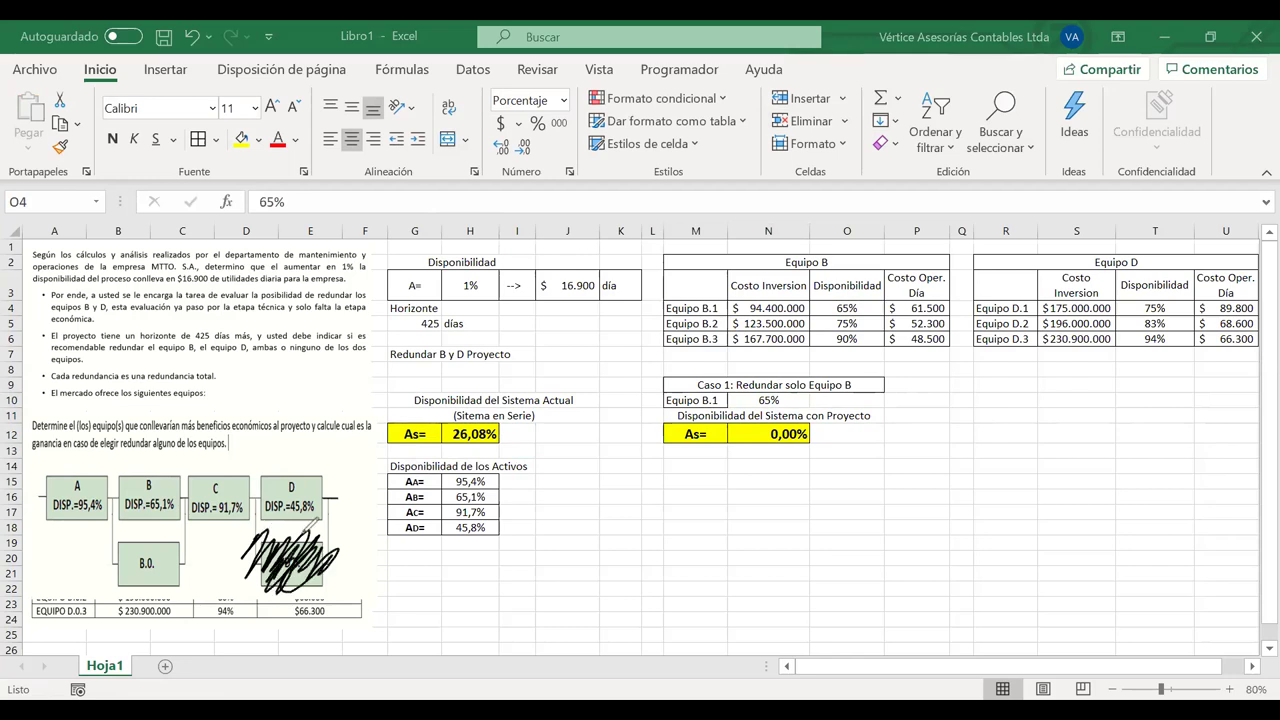
{"action": "left_click_drag", "start_coordinate": [152, 554], "coordinate": [174, 540]}
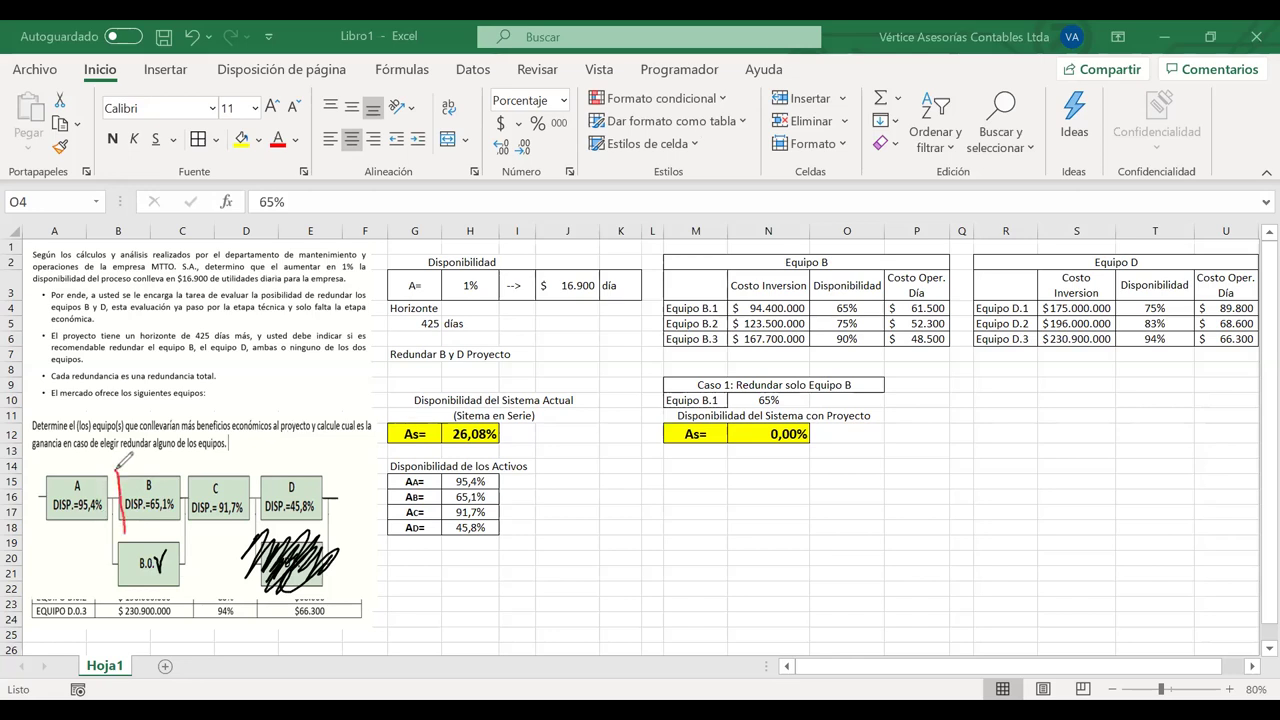
{"action": "mouse_move", "coordinate": [176, 586]}
{"action": "left_mouse_down"}
{"action": "mouse_move", "coordinate": [178, 506]}
{"action": "mouse_move", "coordinate": [121, 578]}
{"action": "mouse_move", "coordinate": [182, 488]}
{"action": "left_mouse_up"}
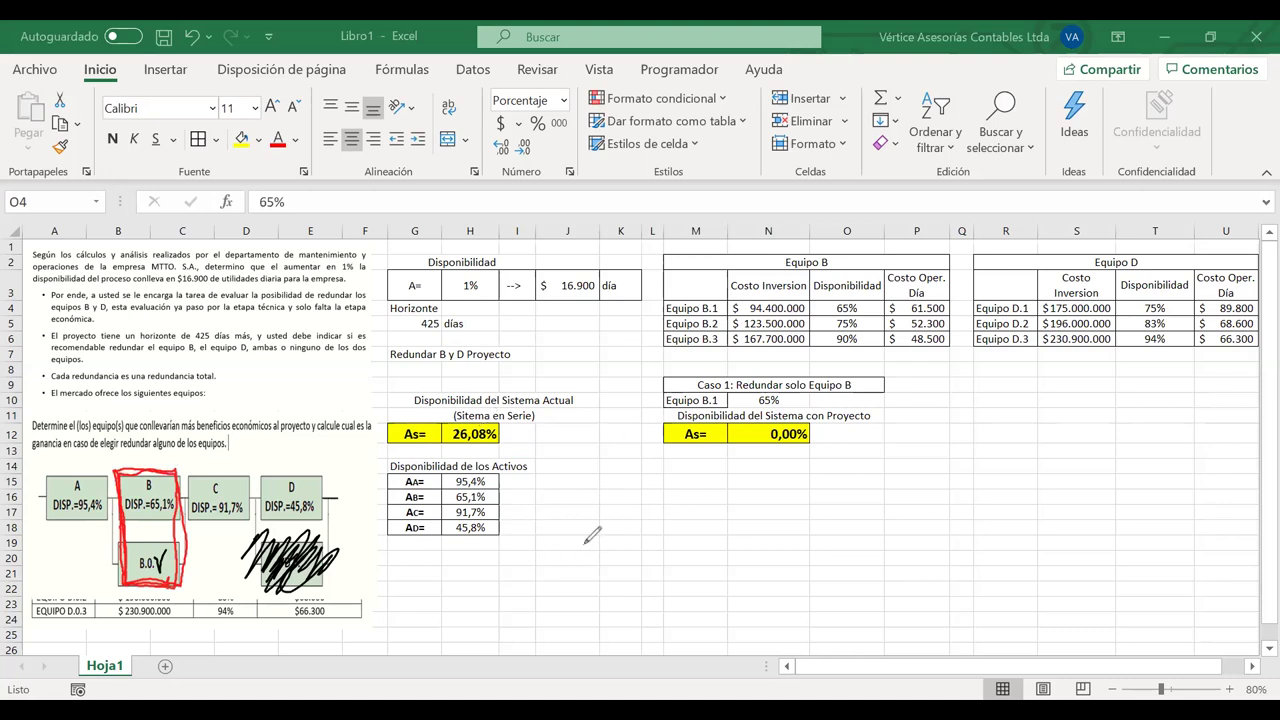
Handwrite the parallel-system formula As = 1 − Π(1 − Ai), for i = 1 to n, in red over the empty cells
{"action": "mouse_move", "coordinate": [596, 497]}
{"action": "left_mouse_down"}
{"action": "mouse_move", "coordinate": [617, 559]}
{"action": "mouse_move", "coordinate": [594, 596]}
{"action": "mouse_move", "coordinate": [606, 600]}
{"action": "mouse_move", "coordinate": [637, 565]}
{"action": "mouse_move", "coordinate": [646, 586]}
{"action": "left_mouse_up"}
{"action": "left_click_drag", "start_coordinate": [678, 533], "coordinate": [690, 534]}
{"action": "left_click_drag", "start_coordinate": [678, 540], "coordinate": [690, 541]}
{"action": "mouse_move", "coordinate": [768, 490]}
{"action": "left_mouse_down"}
{"action": "mouse_move", "coordinate": [785, 542]}
{"action": "mouse_move", "coordinate": [846, 509]}
{"action": "mouse_move", "coordinate": [903, 530]}
{"action": "left_mouse_up"}
{"action": "left_click_drag", "start_coordinate": [918, 488], "coordinate": [918, 524]}
{"action": "left_click_drag", "start_coordinate": [880, 479], "coordinate": [936, 476]}
{"action": "mouse_move", "coordinate": [920, 506]}
{"action": "left_mouse_down"}
{"action": "mouse_move", "coordinate": [929, 524]}
{"action": "mouse_move", "coordinate": [900, 564]}
{"action": "mouse_move", "coordinate": [923, 549]}
{"action": "left_mouse_up"}
{"action": "left_click_drag", "start_coordinate": [913, 558], "coordinate": [938, 562]}
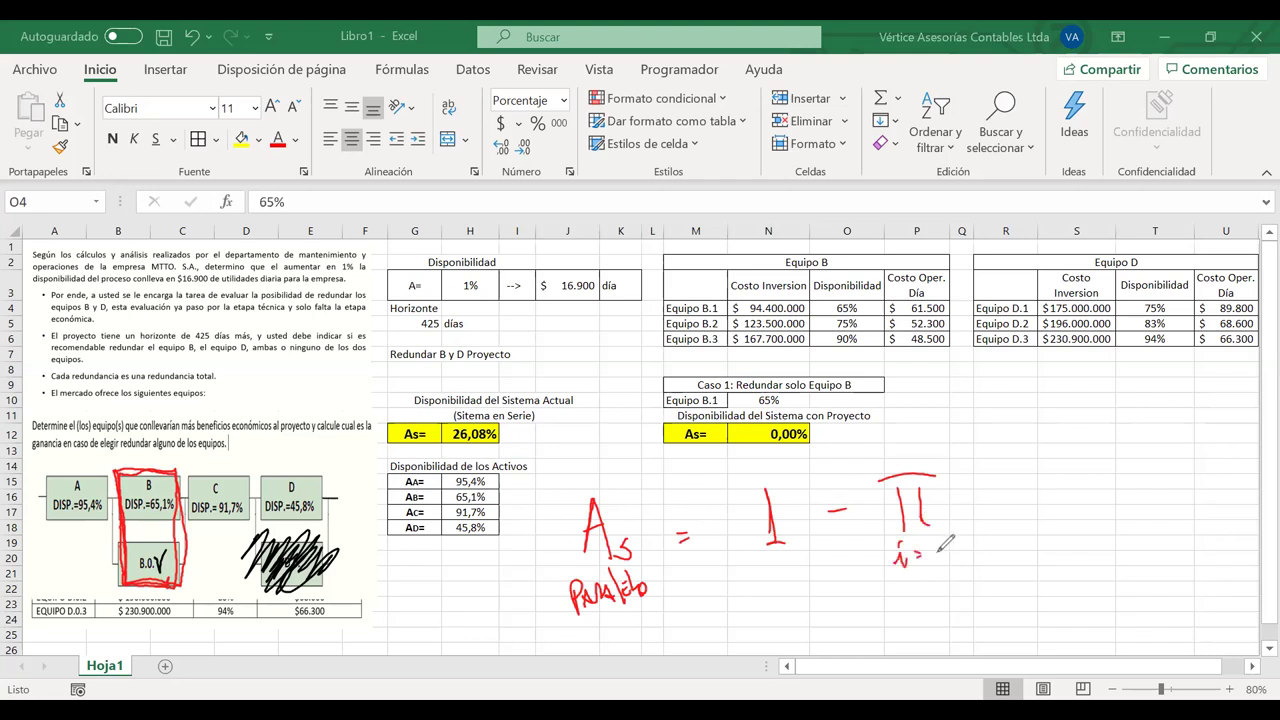
{"action": "left_click_drag", "start_coordinate": [903, 463], "coordinate": [962, 532]}
{"action": "left_click_drag", "start_coordinate": [987, 490], "coordinate": [995, 518]}
{"action": "mouse_move", "coordinate": [1017, 496]}
{"action": "left_mouse_down"}
{"action": "mouse_move", "coordinate": [1078, 516]}
{"action": "mouse_move", "coordinate": [1071, 498]}
{"action": "left_mouse_up"}
{"action": "left_click_drag", "start_coordinate": [1092, 492], "coordinate": [1095, 514]}
{"action": "left_click_drag", "start_coordinate": [1093, 462], "coordinate": [1097, 533]}
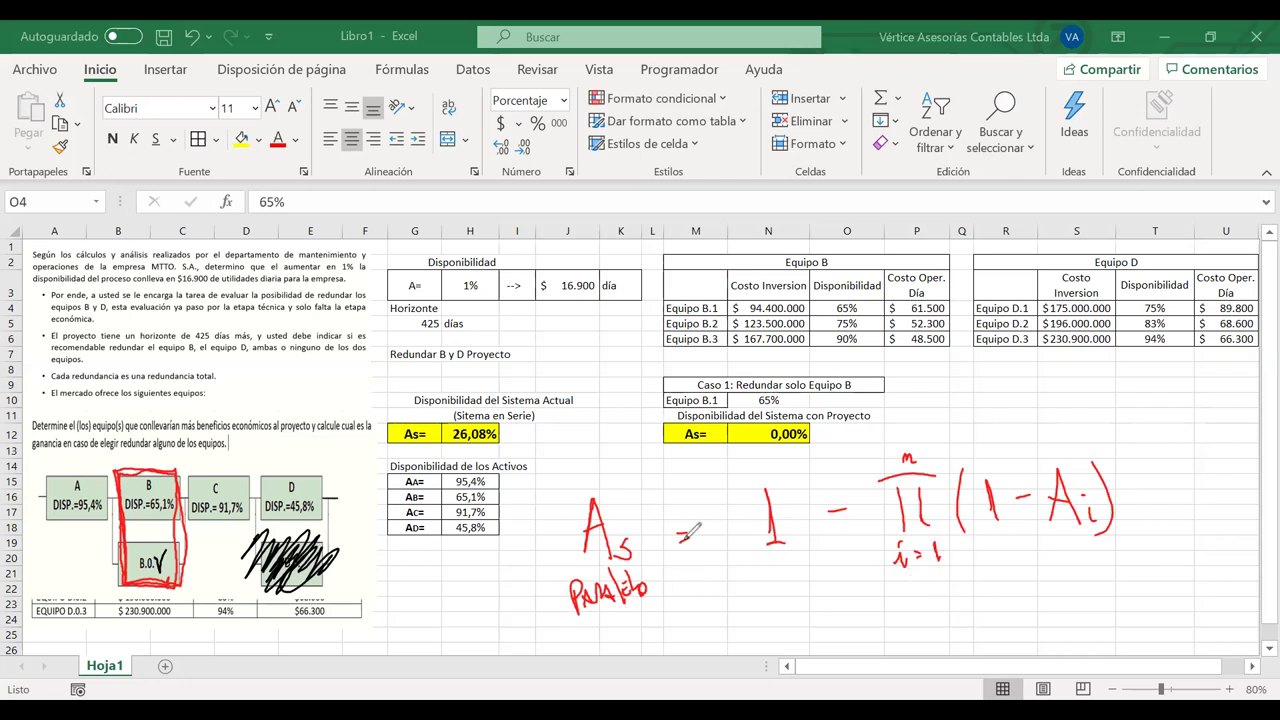
Number B as 1 and B.0 as 2, circle blocks A, C and D on the diagram, and clear all the ink
{"action": "left_click_drag", "start_coordinate": [163, 486], "coordinate": [164, 472]}
{"action": "mouse_move", "coordinate": [137, 530]}
{"action": "left_mouse_down"}
{"action": "mouse_move", "coordinate": [152, 552]}
{"action": "mouse_move", "coordinate": [132, 565]}
{"action": "left_mouse_up"}
{"action": "left_click_drag", "start_coordinate": [176, 474], "coordinate": [166, 494]}
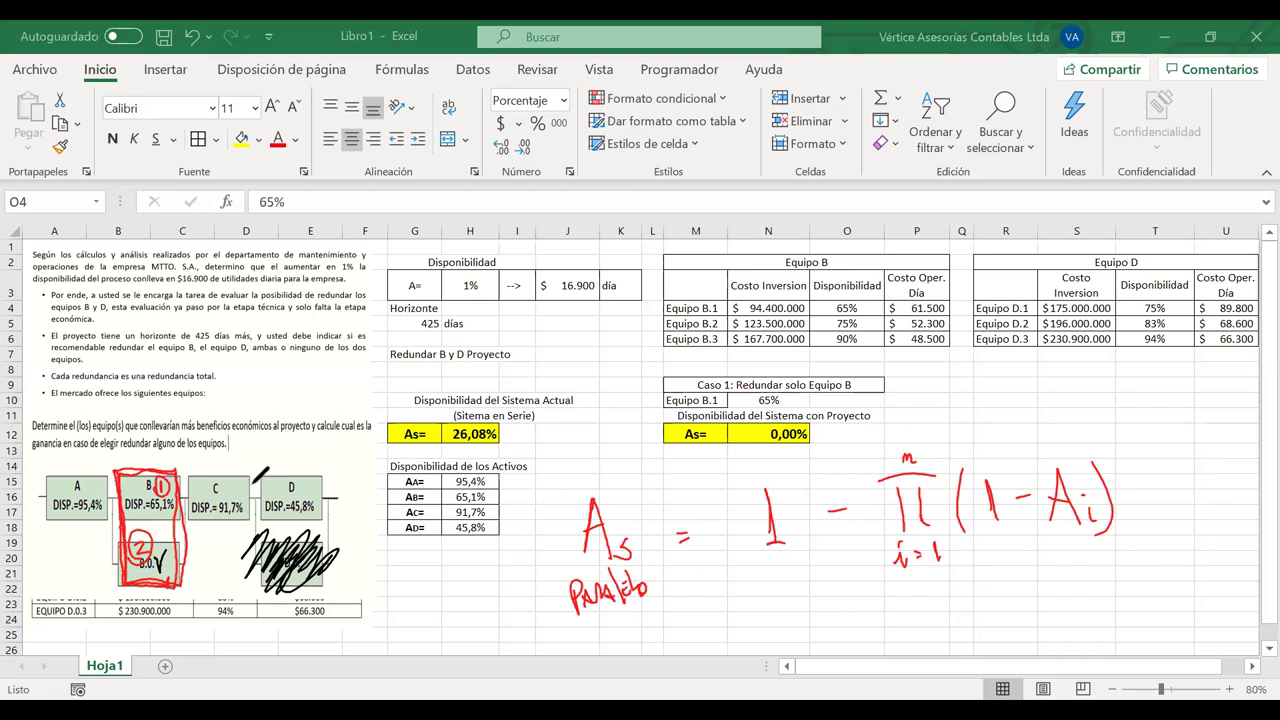
{"action": "left_click_drag", "start_coordinate": [50, 478], "coordinate": [76, 462]}
{"action": "mouse_move", "coordinate": [210, 458]}
{"action": "left_mouse_down"}
{"action": "mouse_move", "coordinate": [205, 525]}
{"action": "mouse_move", "coordinate": [215, 458]}
{"action": "left_mouse_up"}
{"action": "mouse_move", "coordinate": [290, 460]}
{"action": "left_mouse_down"}
{"action": "mouse_move", "coordinate": [315, 510]}
{"action": "mouse_move", "coordinate": [250, 515]}
{"action": "left_mouse_up"}
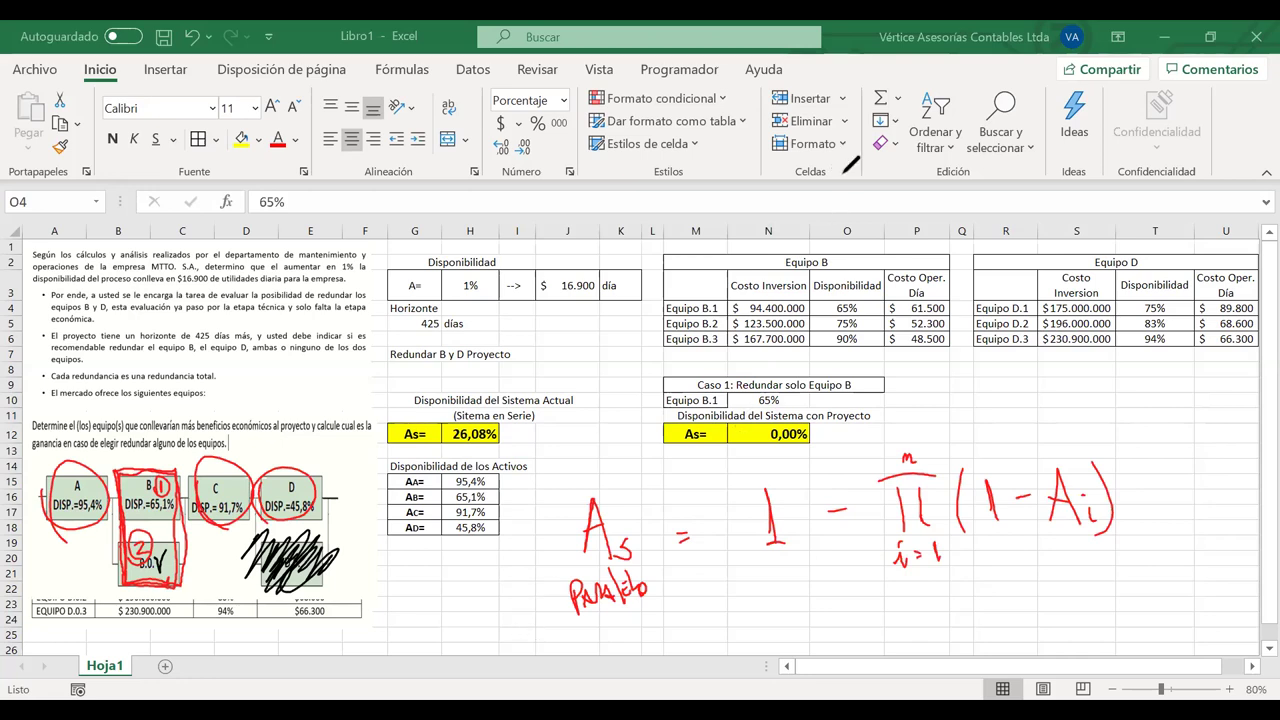
{"action": "key", "text": "e"}
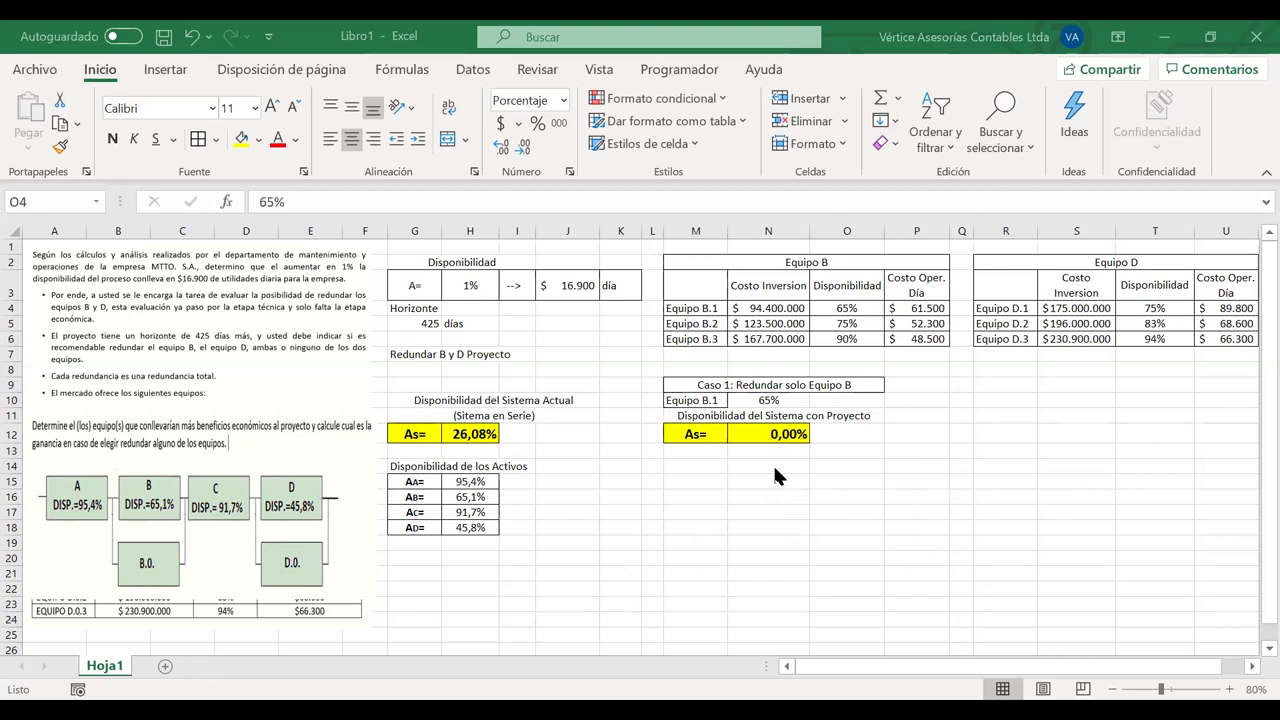
Replace the old product in the project availability cell N12 with a new formula starting =H15*
{"action": "double_click", "coordinate": [754, 434]}
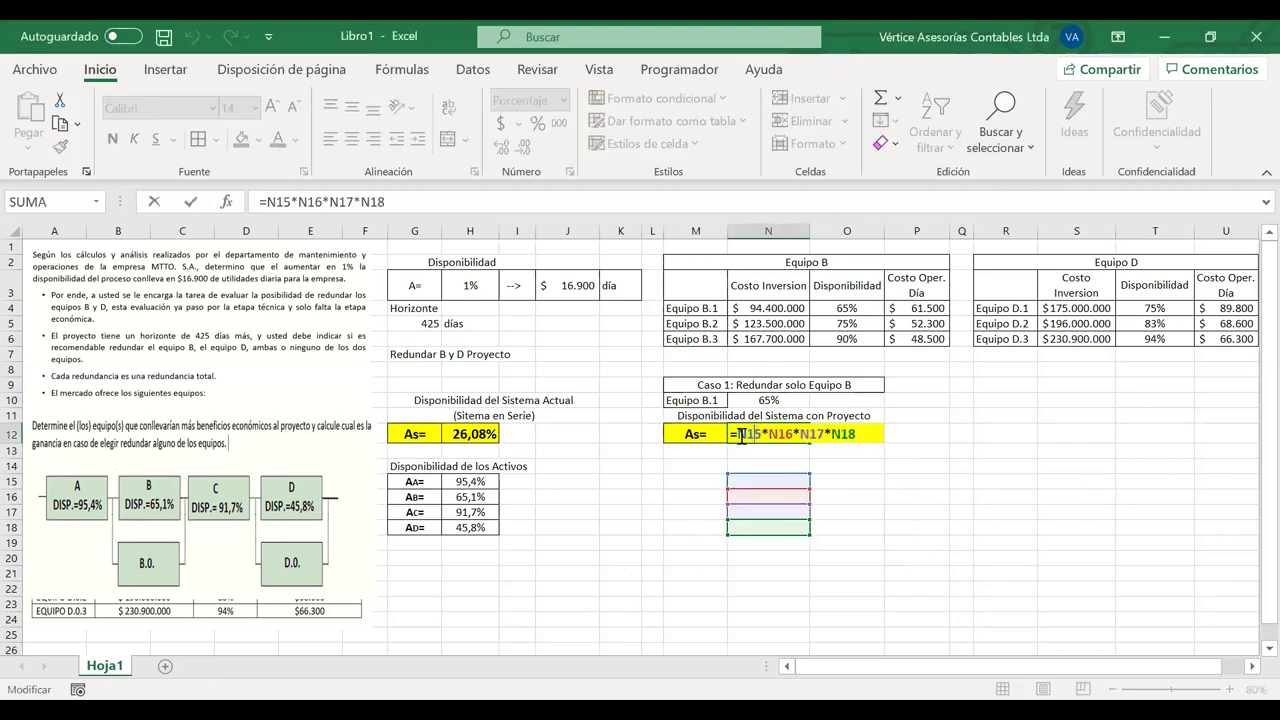
{"action": "left_click_drag", "start_coordinate": [740, 434], "coordinate": [864, 430]}
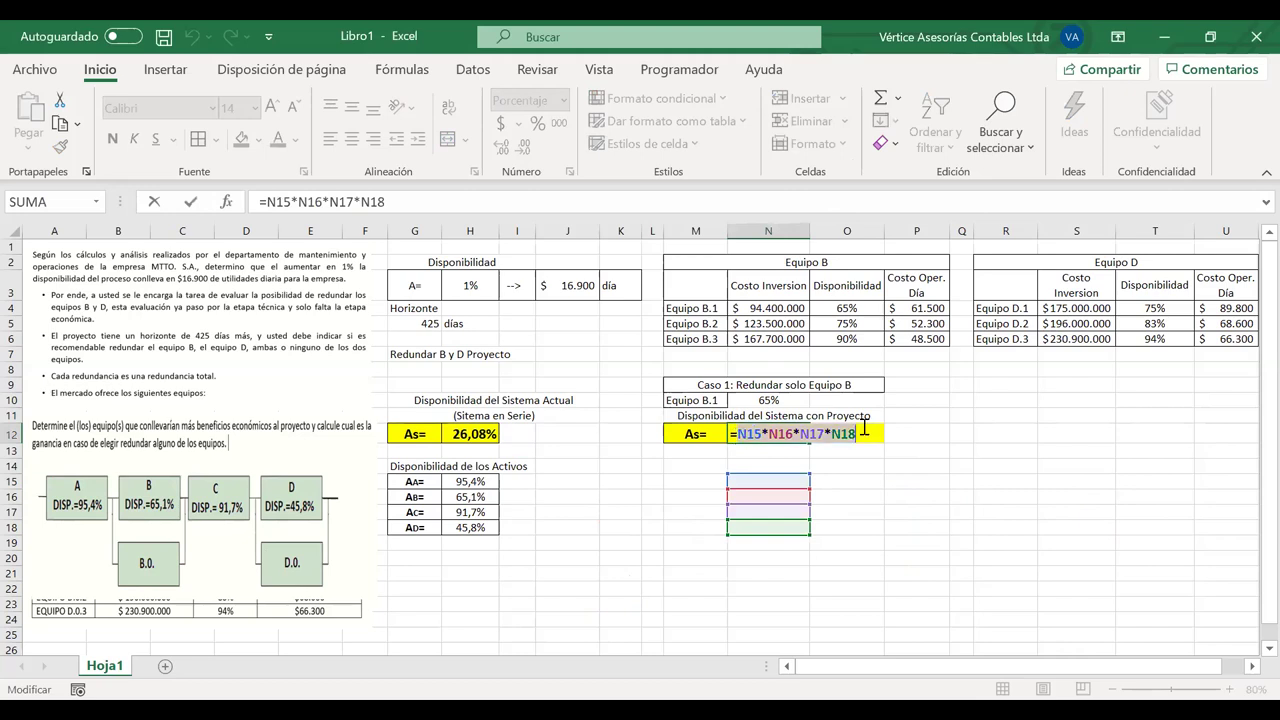
{"action": "key", "text": "BackSpace"}
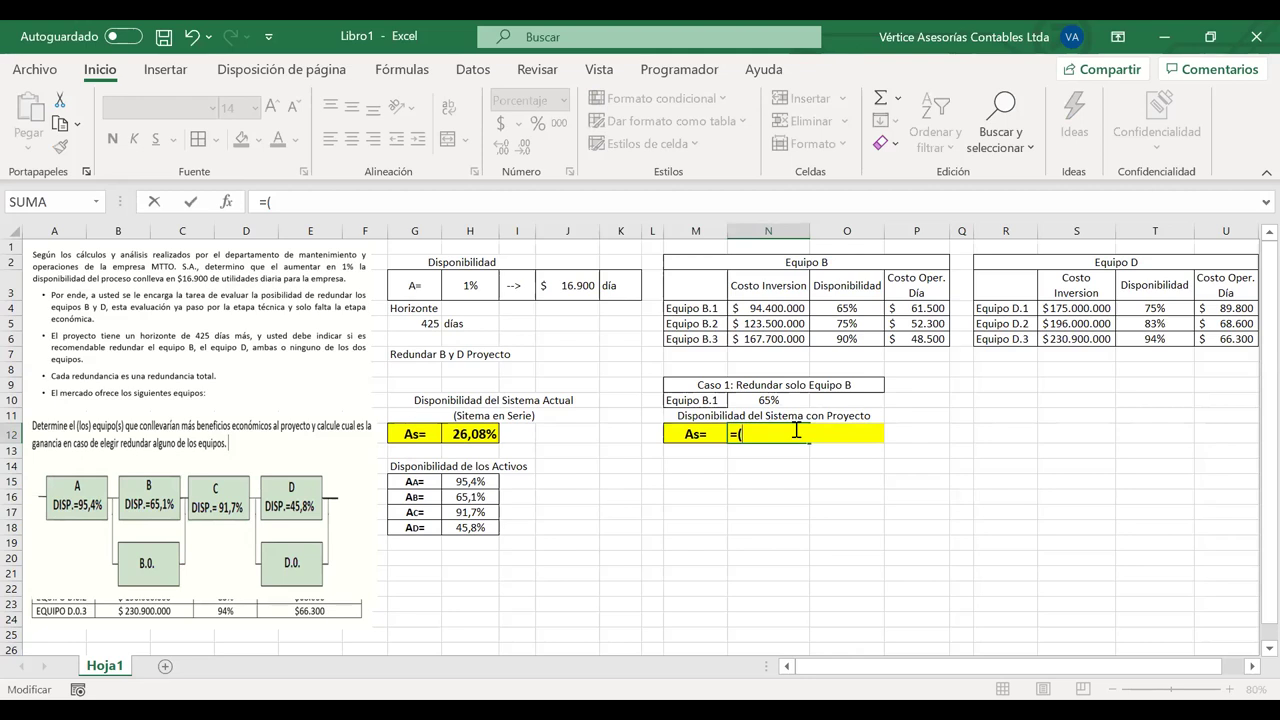
{"action": "key", "text": "BackSpace"}
{"action": "left_click", "coordinate": [468, 481]}
{"action": "type", "text": "*"}
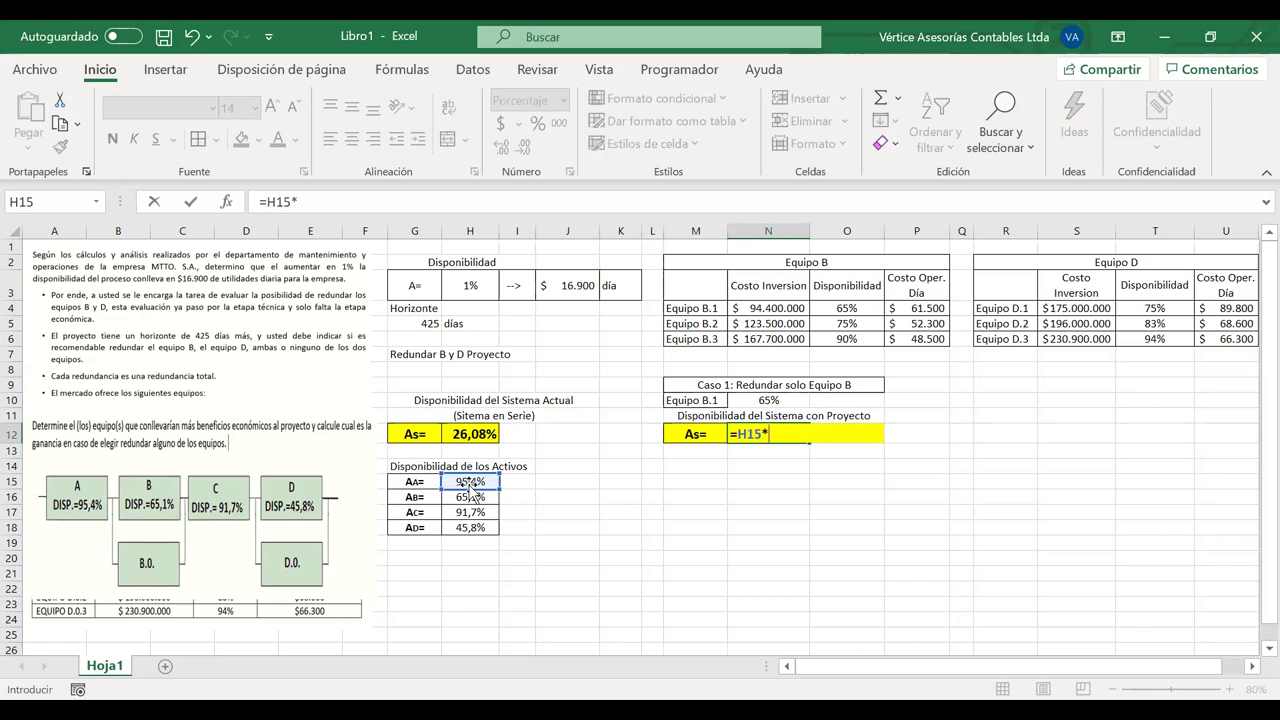
Continue the N12 formula with the parallel term for B and Equipo B.1, (1-(1-H16)*(1-N10)), followed by a multiplication sign
{"action": "type", "text": "(1-(1-"}
{"action": "left_click", "coordinate": [474, 497]}
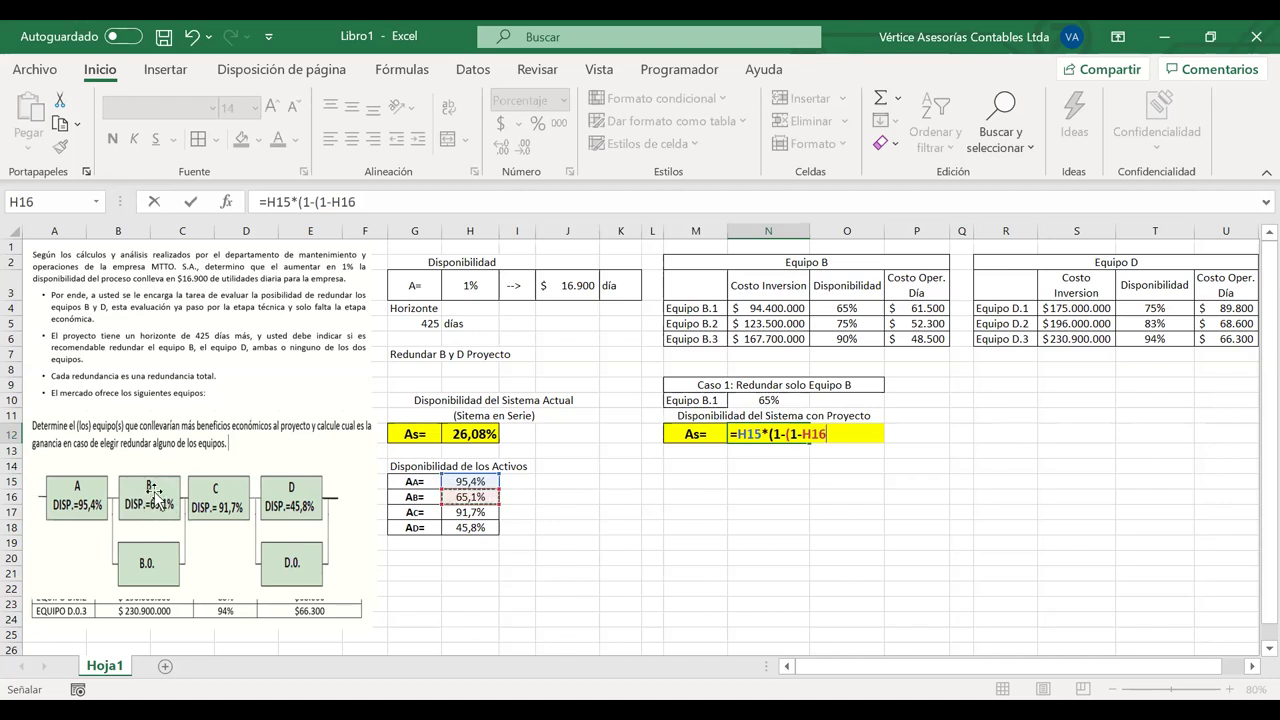
{"action": "type", "text": ")*(1-"}
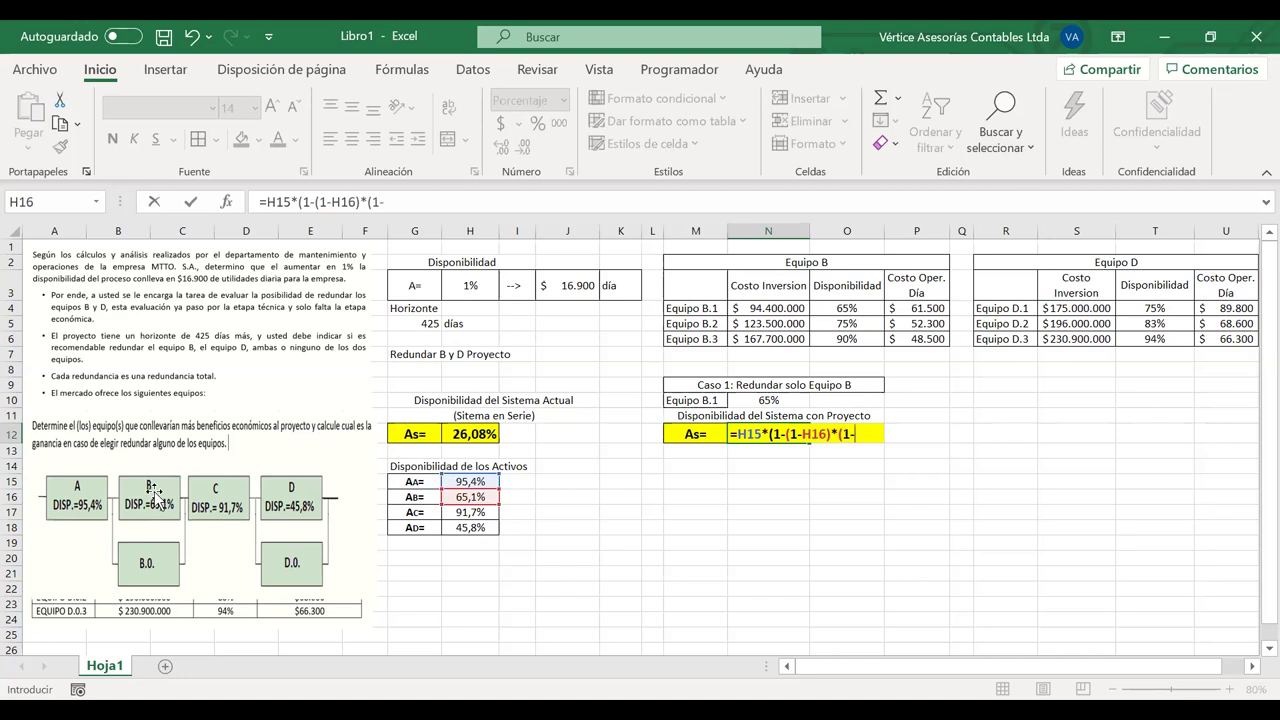
{"action": "left_click", "coordinate": [775, 399]}
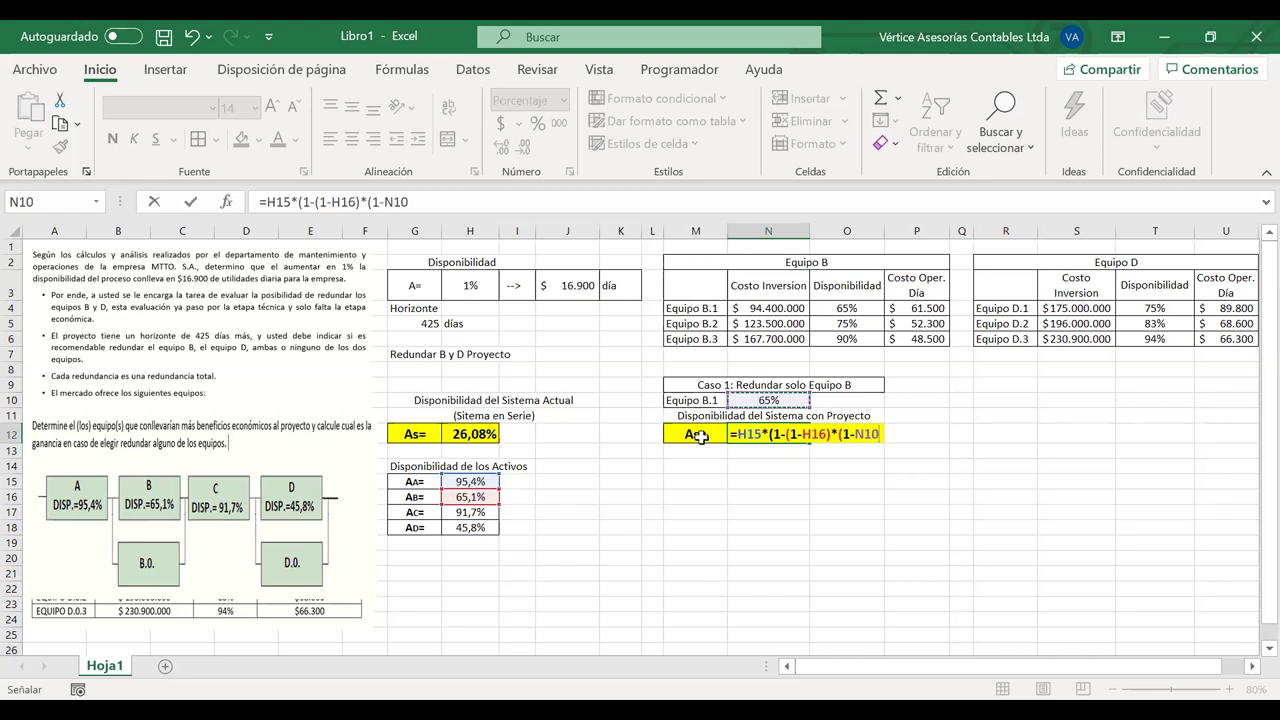
{"action": "type", "text": ")"}
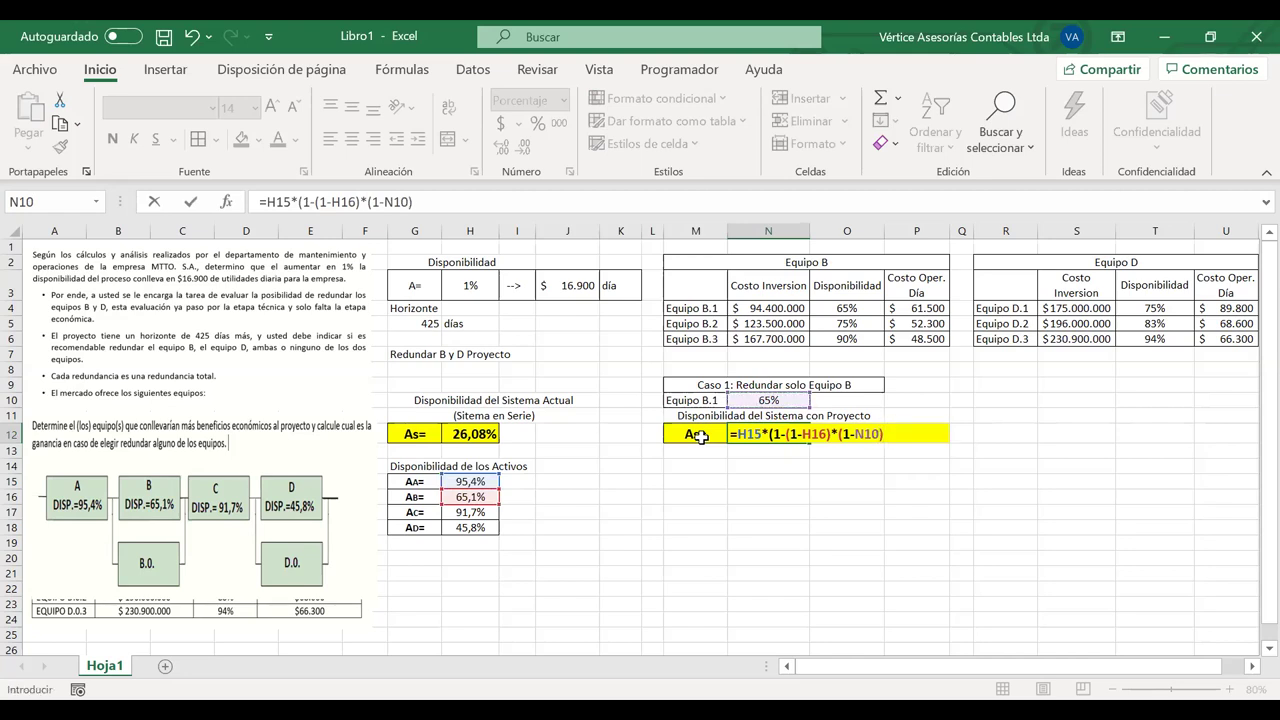
{"action": "type", "text": ")*"}
Complete the N12 formula with the availabilities of C and D, H17*H18, and enter it
{"action": "left_click_drag", "start_coordinate": [769, 434], "coordinate": [888, 438]}
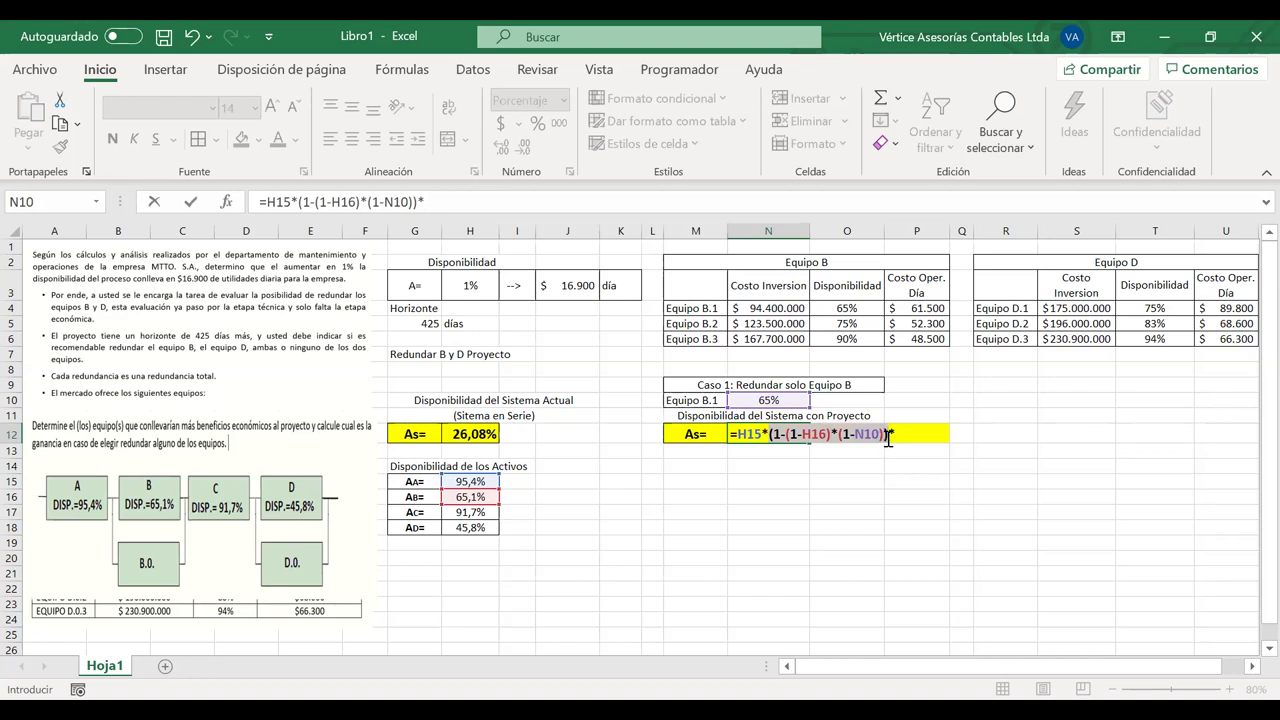
{"action": "left_click_drag", "start_coordinate": [761, 435], "coordinate": [738, 436]}
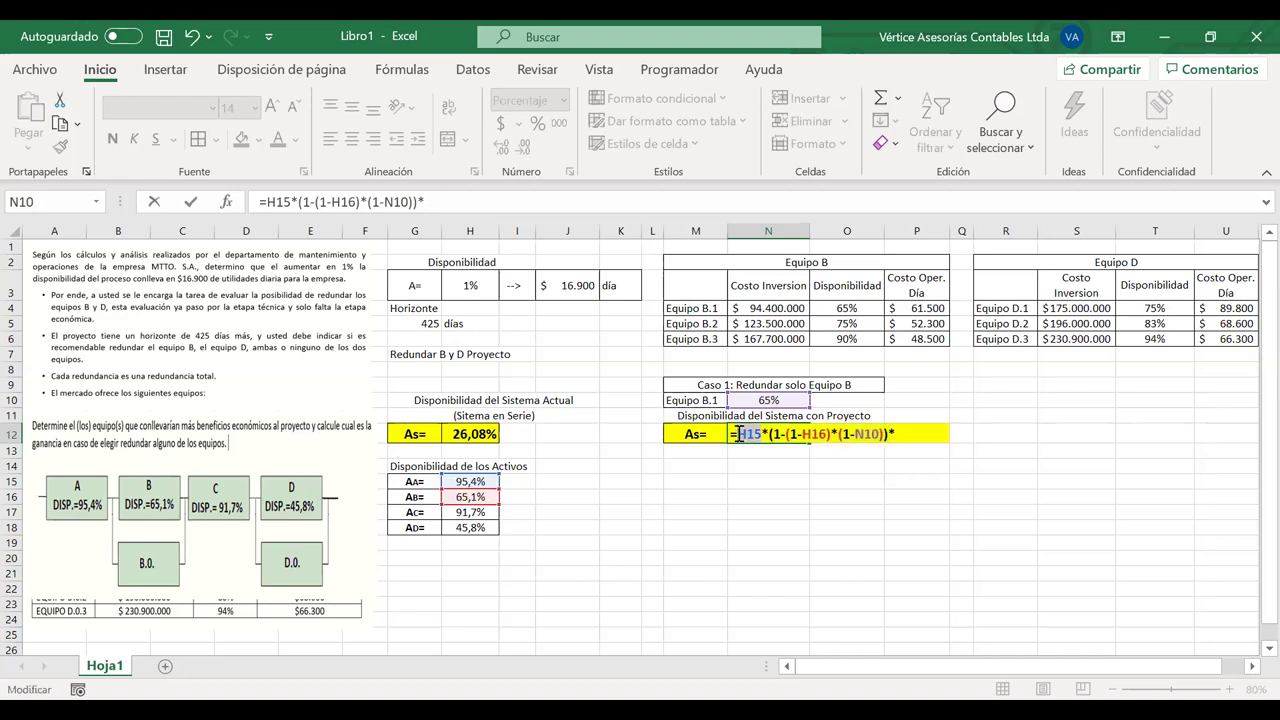
{"action": "left_click", "coordinate": [916, 430]}
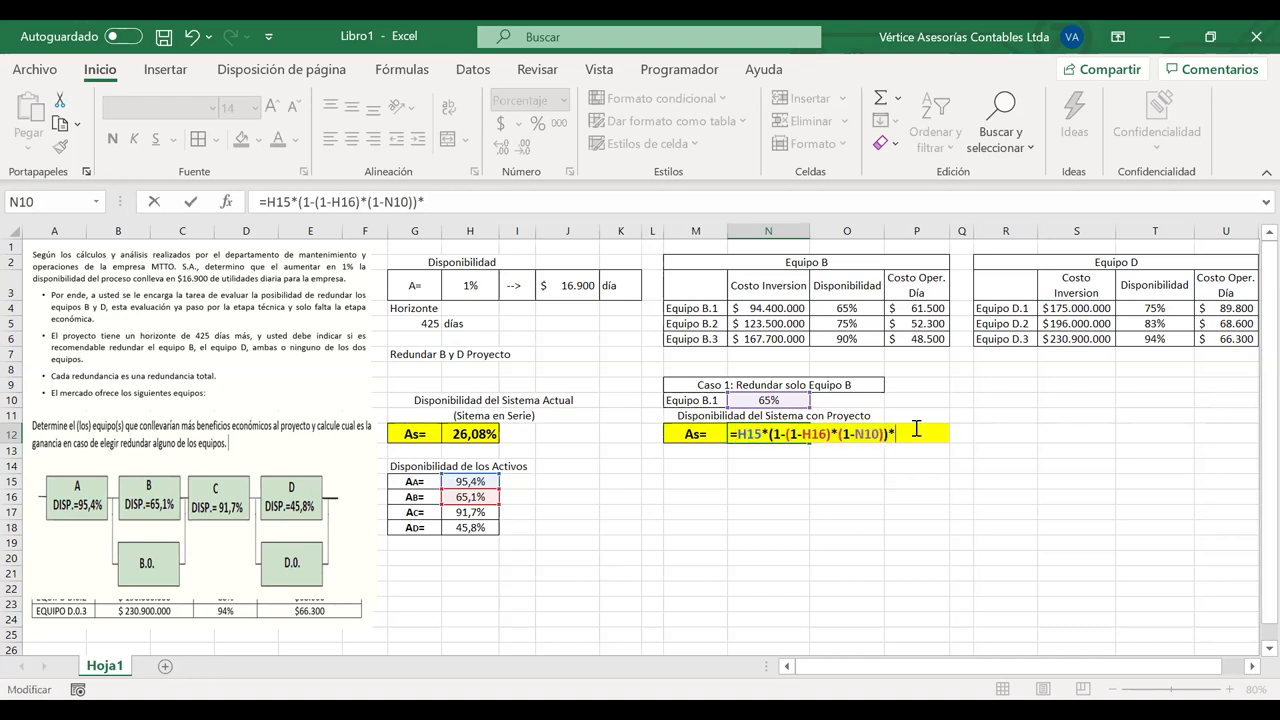
{"action": "left_click", "coordinate": [479, 515]}
{"action": "type", "text": "*"}
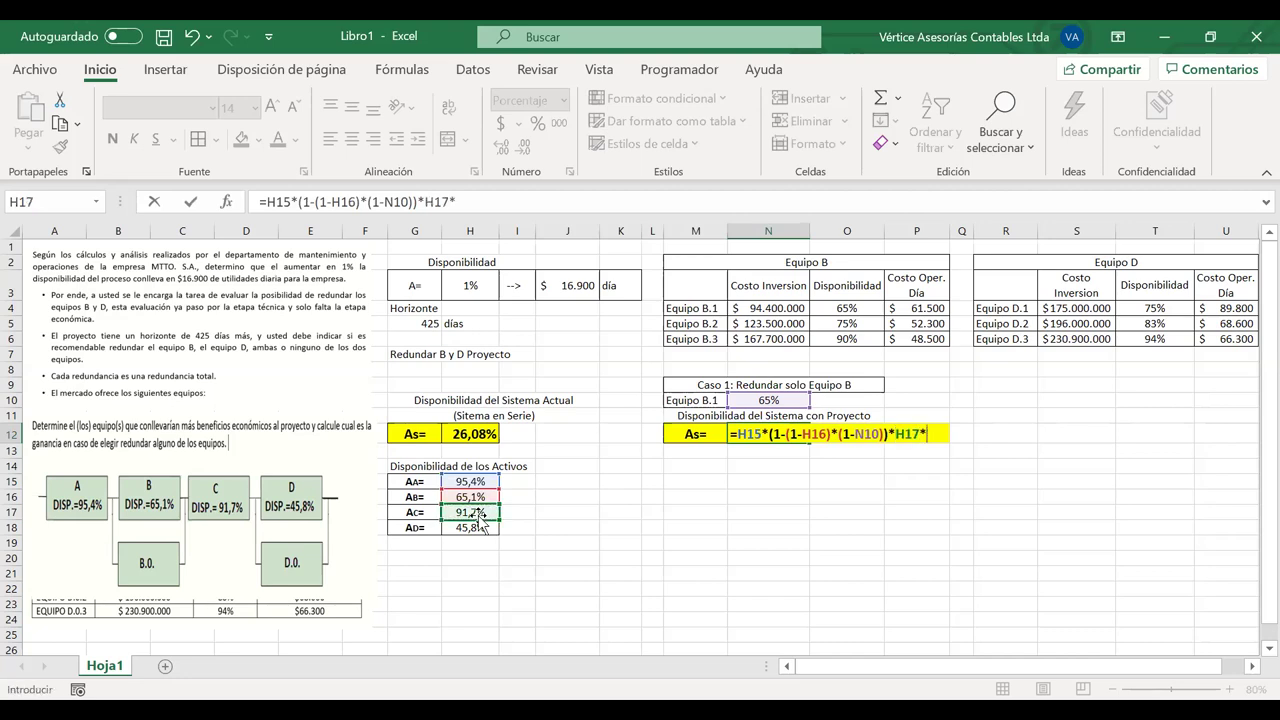
{"action": "left_click", "coordinate": [470, 526]}
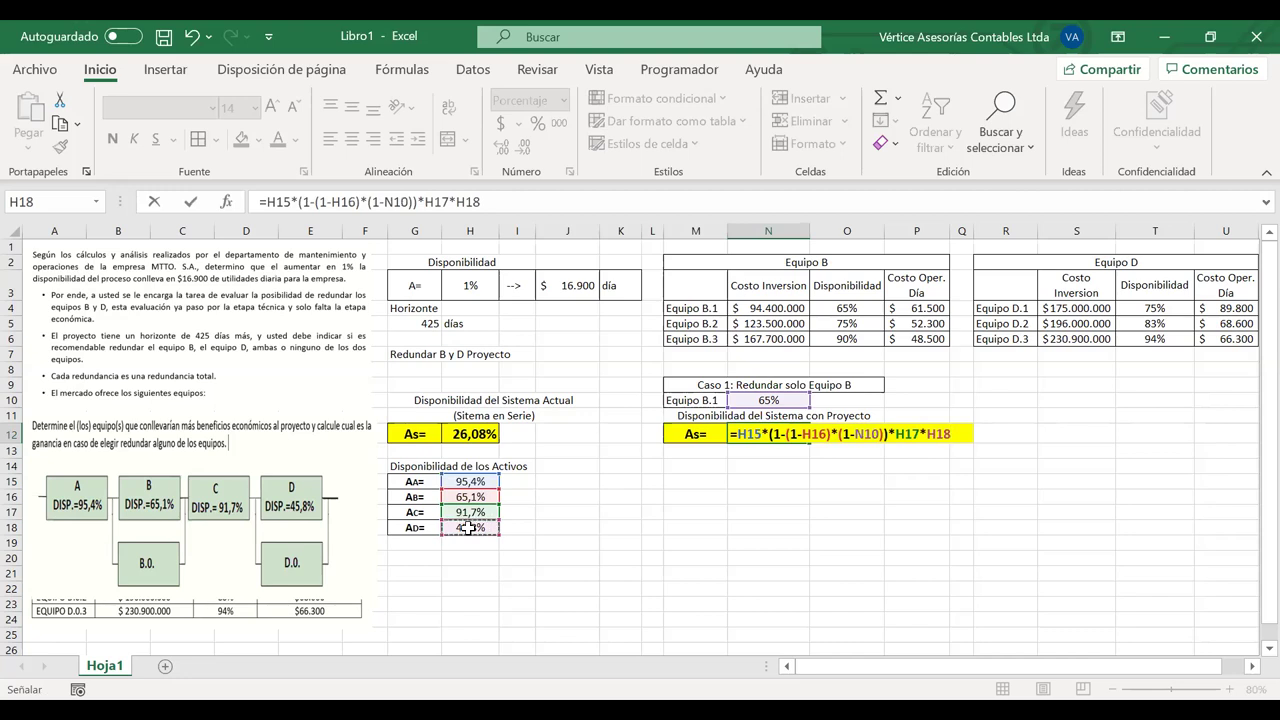
{"action": "key", "text": "Return"}
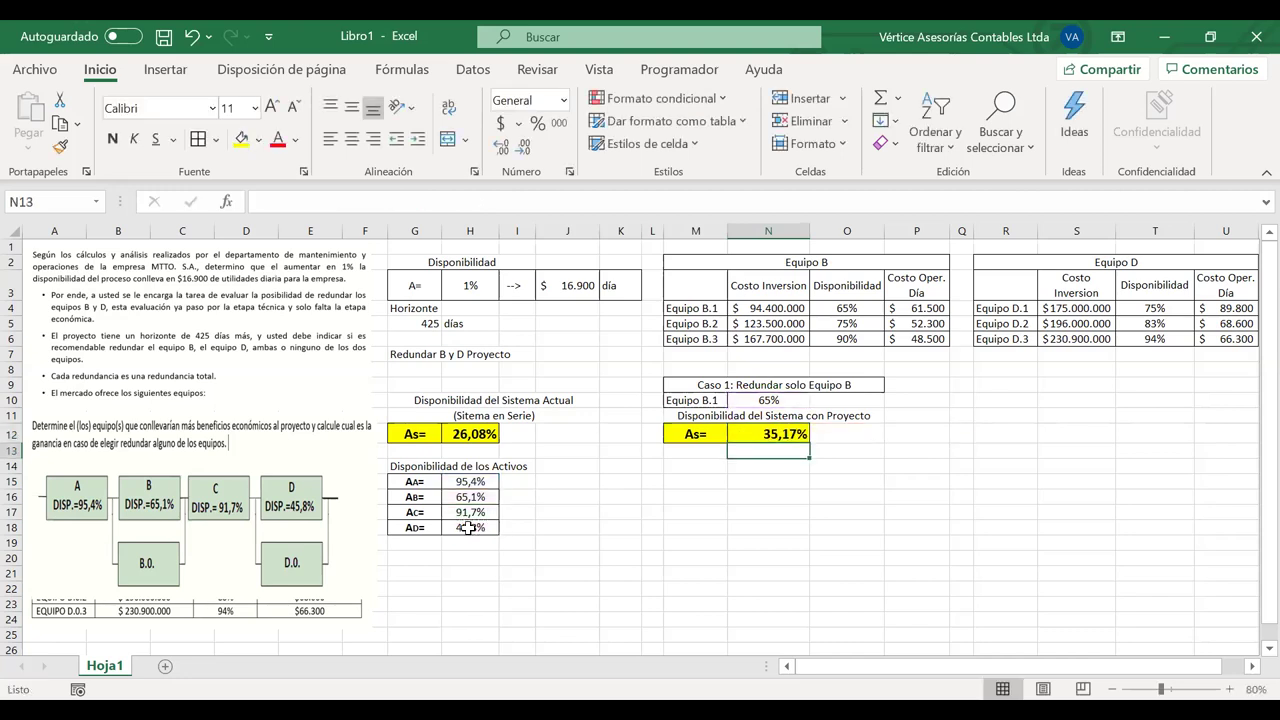
{"action": "left_click_drag", "start_coordinate": [762, 430], "coordinate": [708, 432]}
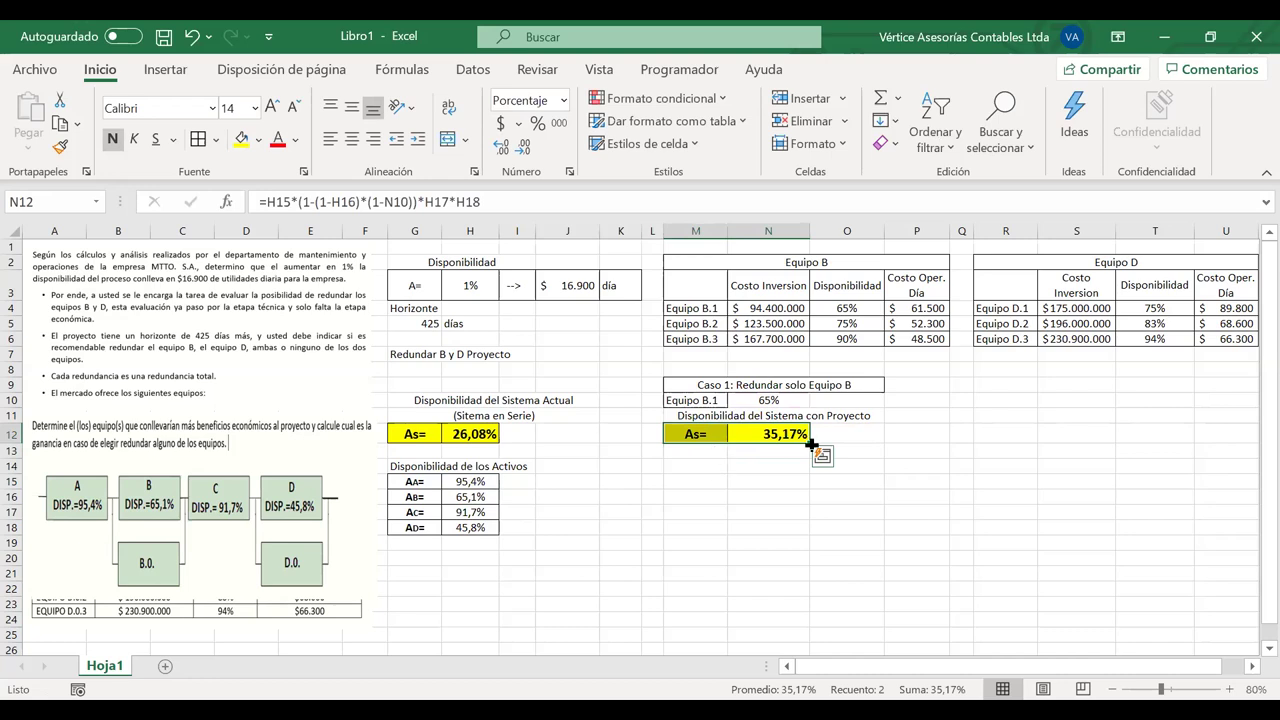
{"action": "left_click", "coordinate": [900, 415]}
{"action": "left_click_drag", "start_coordinate": [900, 415], "coordinate": [902, 429]}
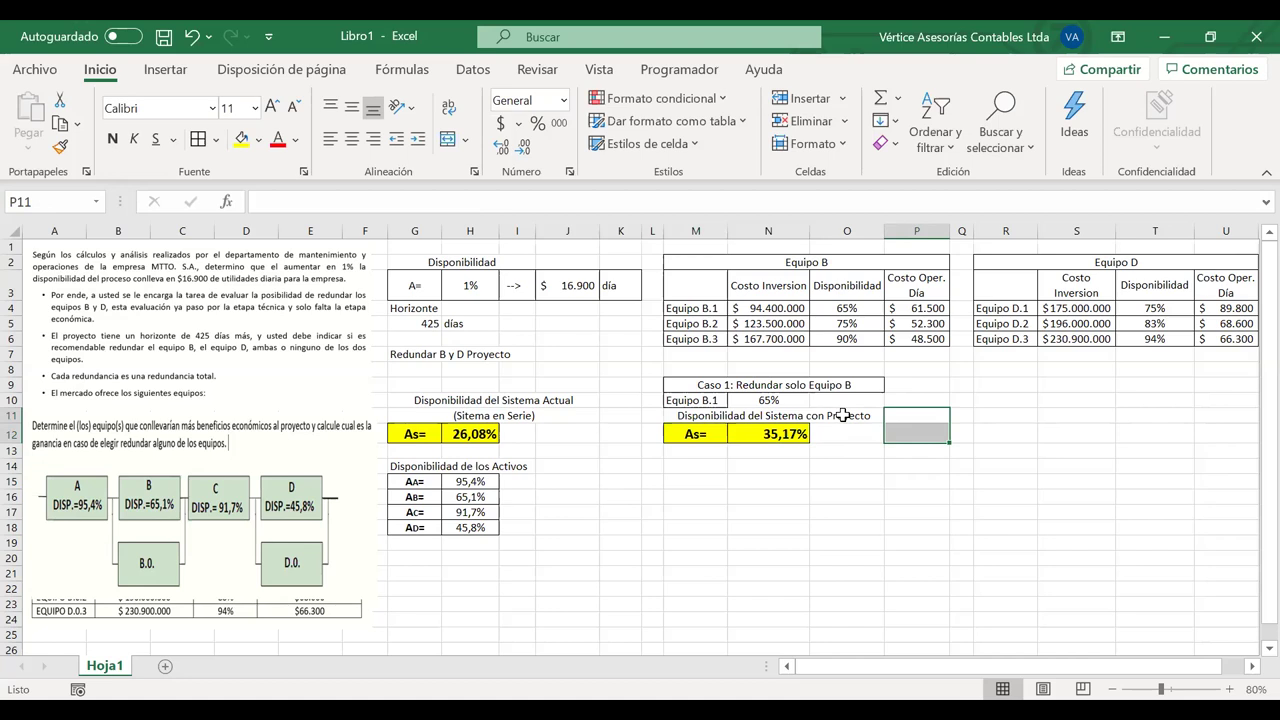
{"action": "left_click_drag", "start_coordinate": [678, 462], "coordinate": [860, 469]}
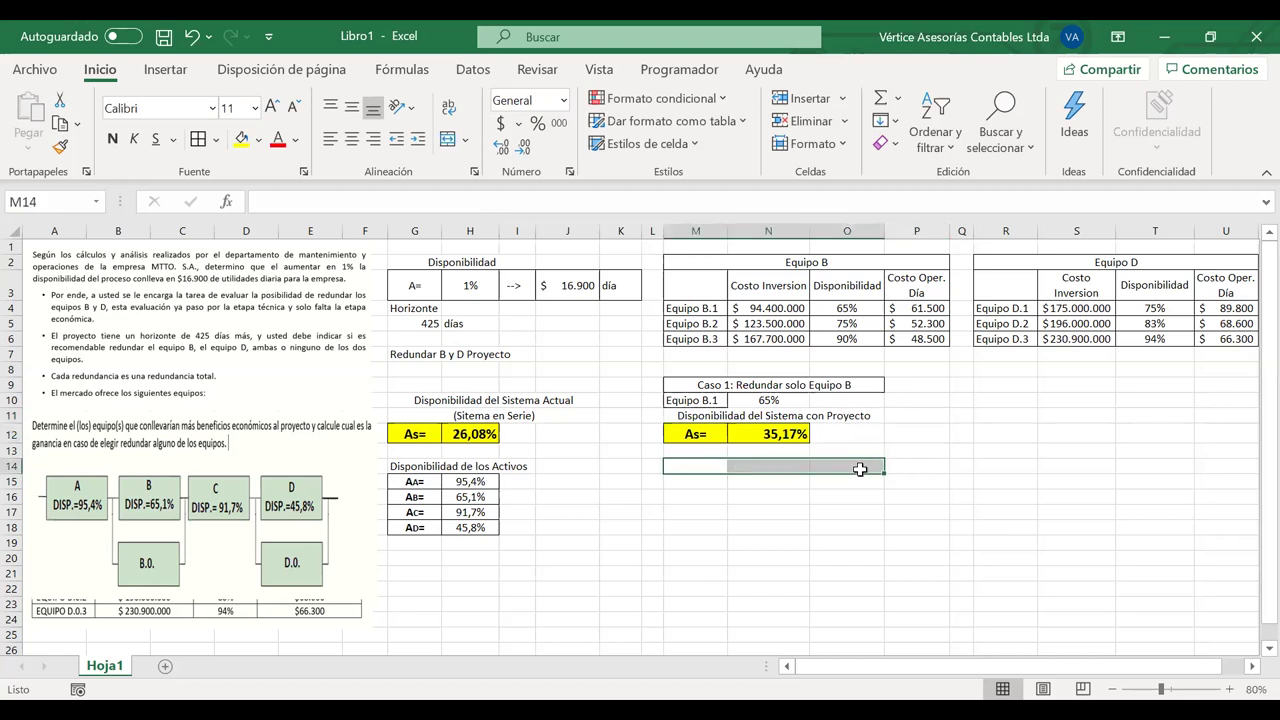
{"action": "left_click_drag", "start_coordinate": [912, 413], "coordinate": [910, 425]}
{"action": "left_click", "coordinate": [911, 415]}
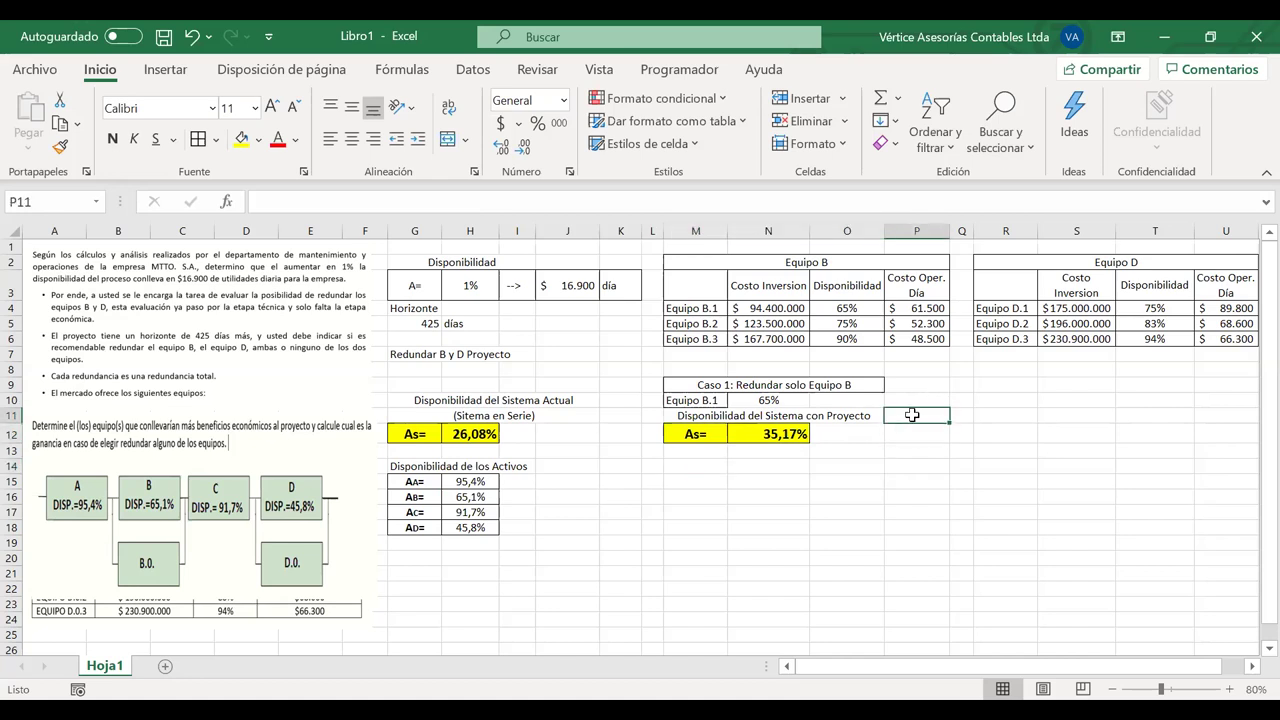
{"action": "type", "text": "-"}
{"action": "key", "text": "Return"}
{"action": "type", "text": "-"}
{"action": "left_click", "coordinate": [968, 416]}
{"action": "key", "text": "BackSpace"}
{"action": "key", "text": "BackSpace"}
{"action": "key", "text": "BackSpace"}
{"action": "key", "text": "BackSpace"}
{"action": "key", "text": "Escape"}
{"action": "left_click", "coordinate": [918, 418]}
{"action": "key", "text": "Delete"}
{"action": "key", "text": "Return"}
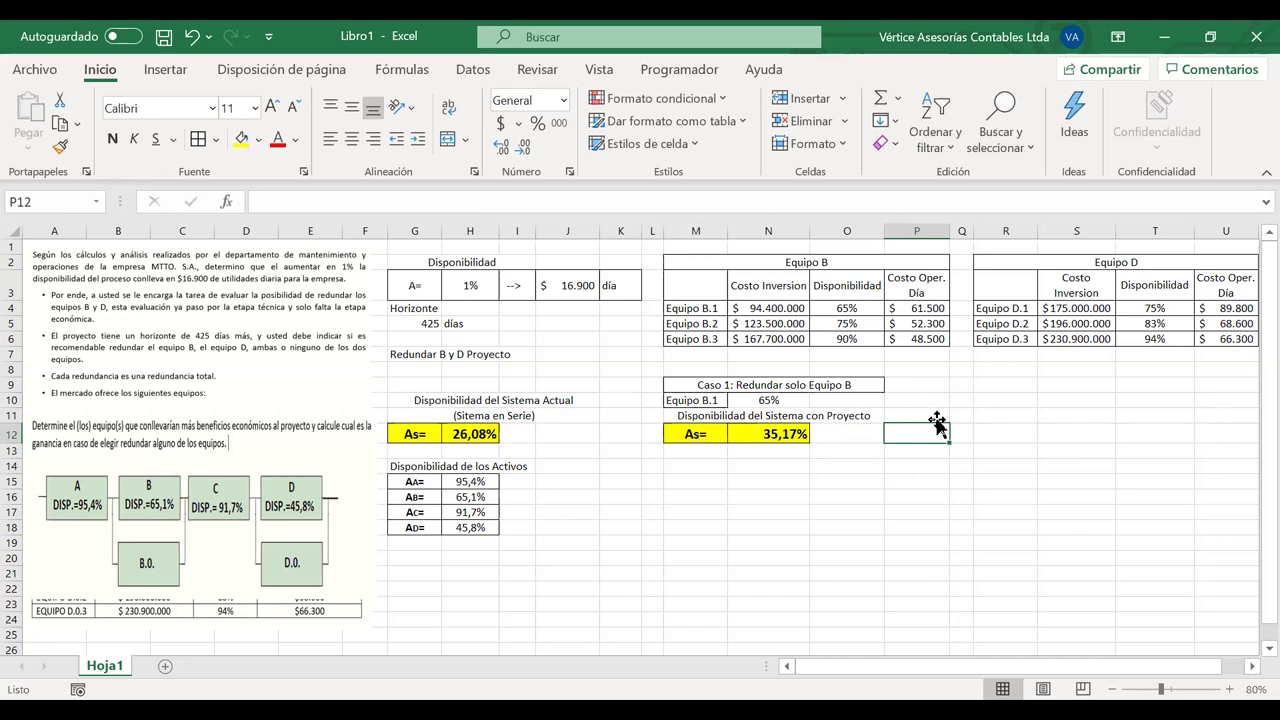
Add borders to P11:P12 and left-align the heading Disponibilidad del Sistema con Proyecto in M11
{"action": "mouse_move", "coordinate": [925, 418]}
{"action": "left_mouse_down"}
{"action": "mouse_move", "coordinate": [984, 448]}
{"action": "mouse_move", "coordinate": [934, 431]}
{"action": "left_mouse_up"}
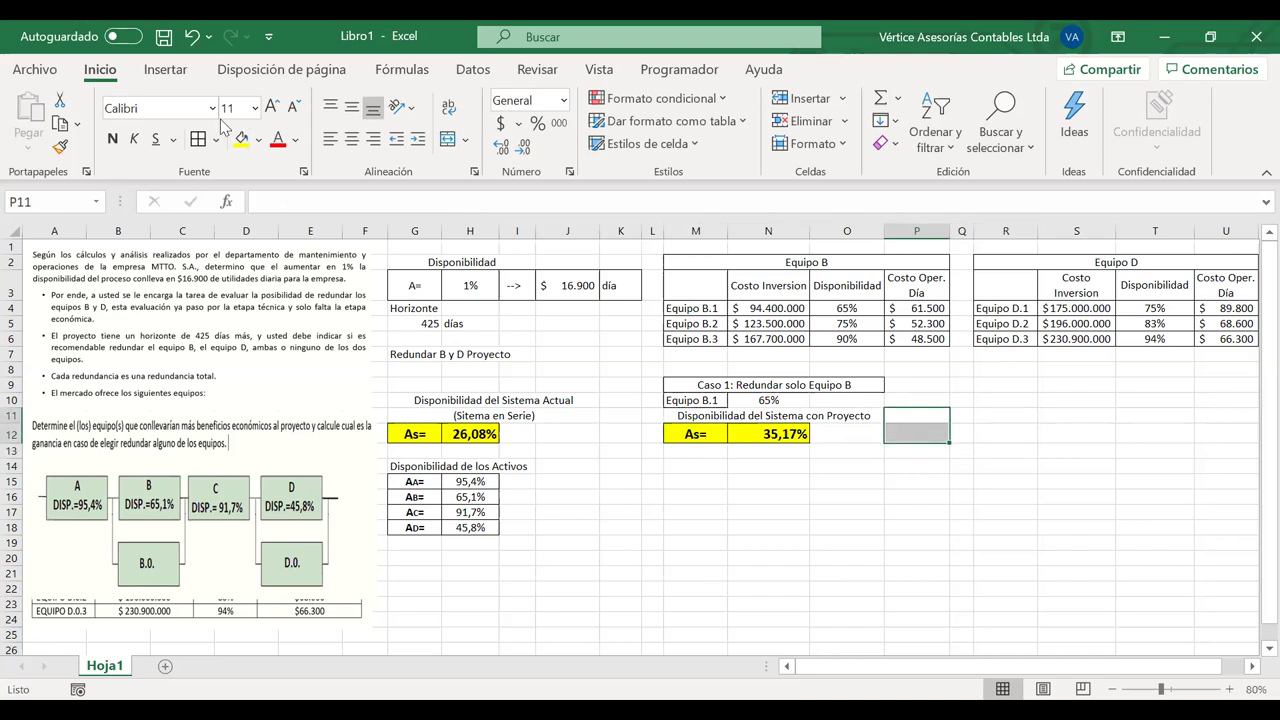
{"action": "left_click", "coordinate": [199, 140]}
{"action": "left_click", "coordinate": [674, 412]}
{"action": "left_click", "coordinate": [330, 139]}
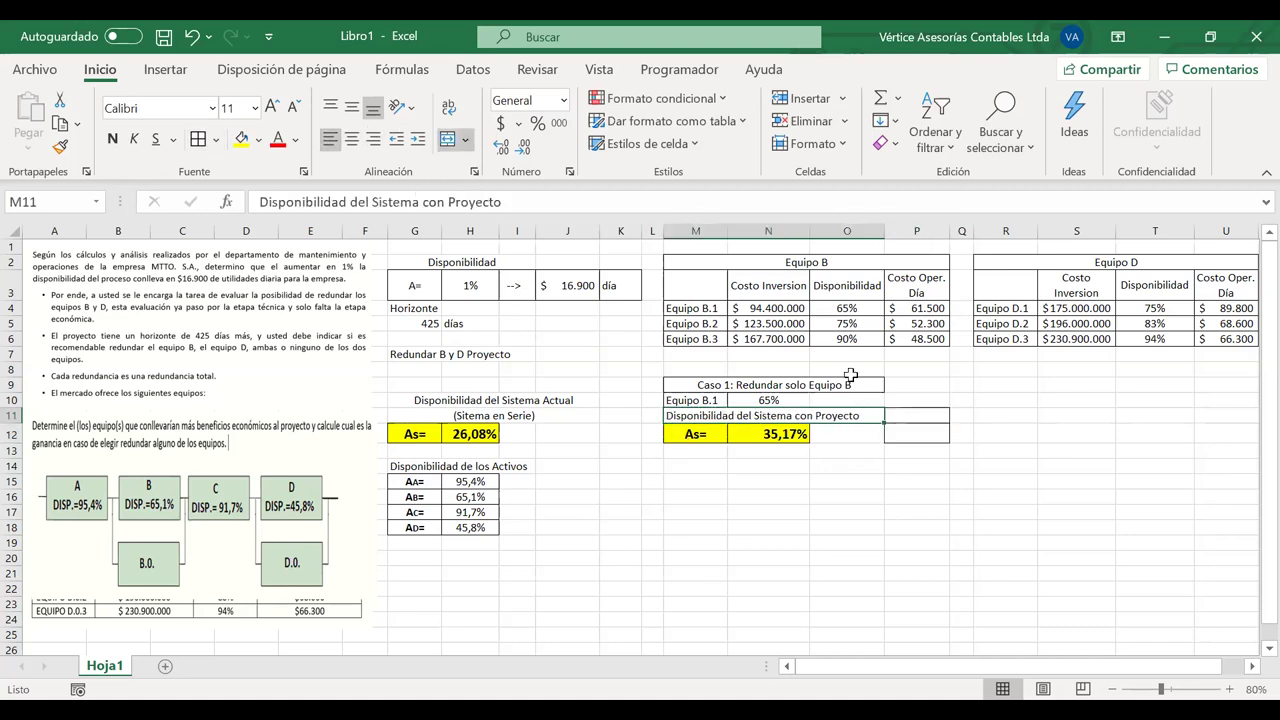
Enter the heading "Aumento A" in P11
{"action": "left_click", "coordinate": [932, 417]}
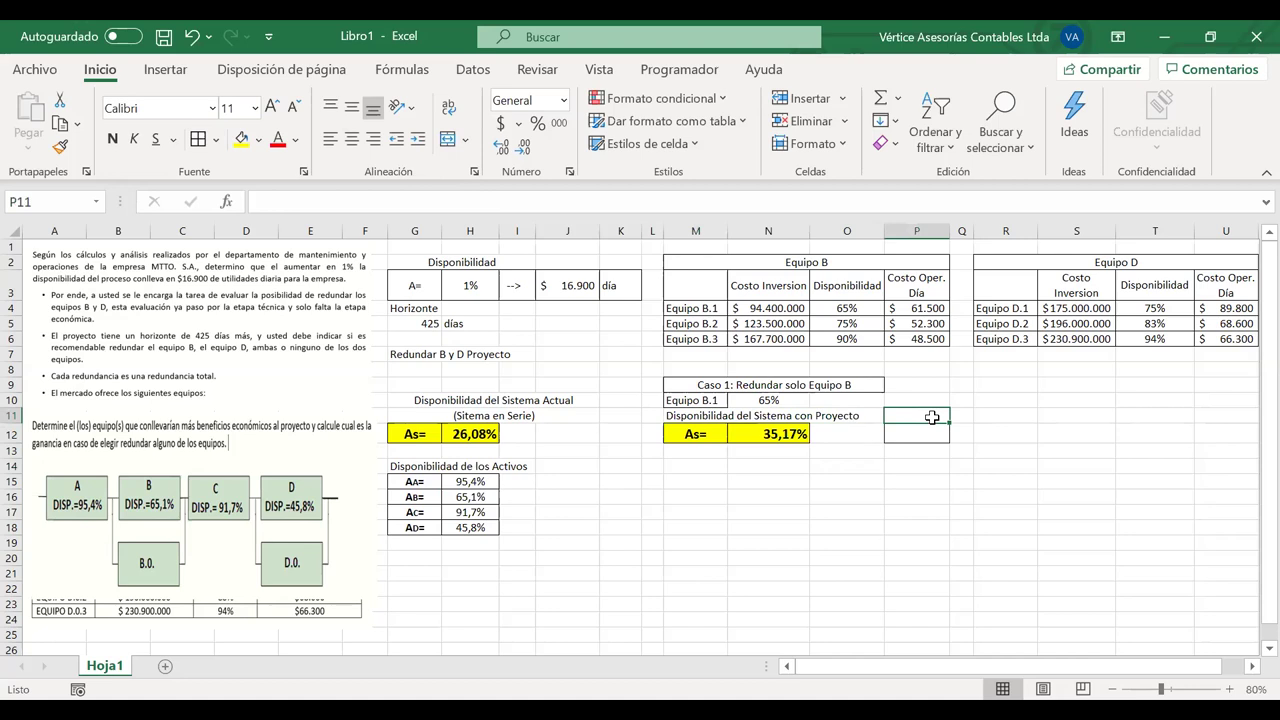
{"action": "type", "text": "aumento"}
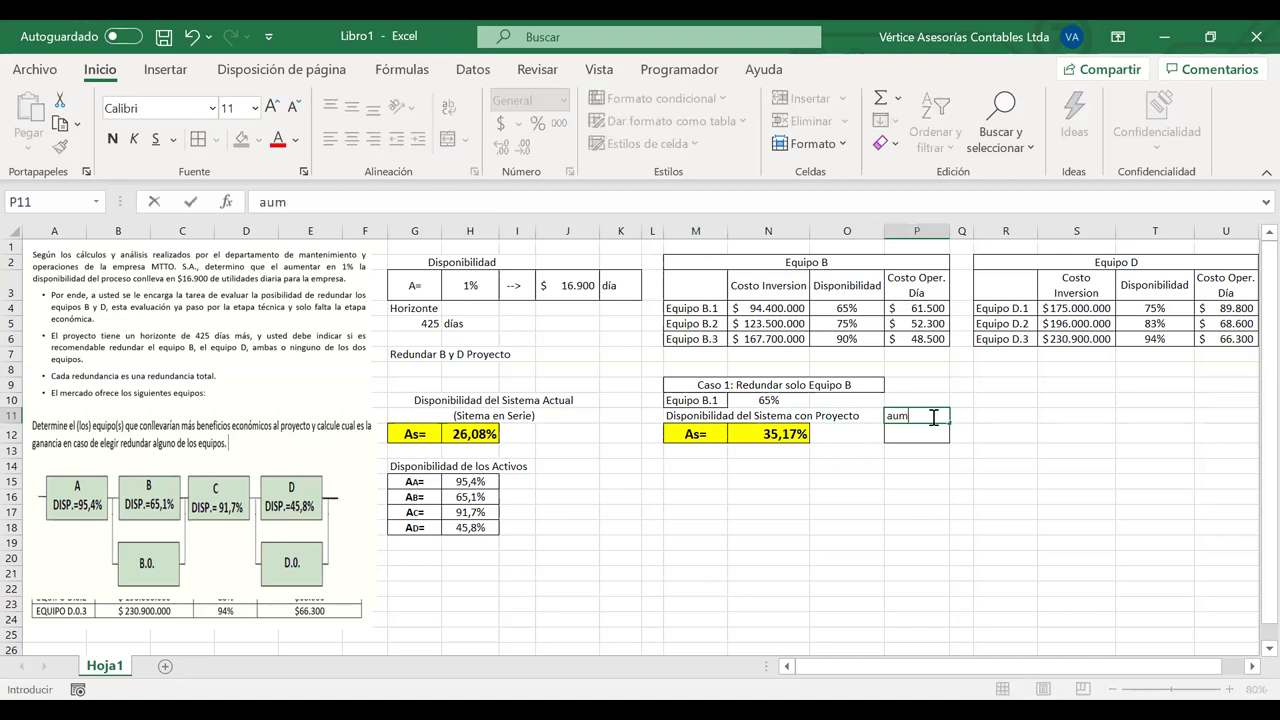
{"action": "key", "text": "BackSpace"}
{"action": "key", "text": "BackSpace"}
{"action": "key", "text": "BackSpace"}
{"action": "key", "text": "BackSpace"}
{"action": "key", "text": "BackSpace"}
{"action": "key", "text": "BackSpace"}
{"action": "key", "text": "BackSpace"}
{"action": "type", "text": "Aumento A"}
Calculate the availability increase in P12 as project minus current system availability, =N12-H12
{"action": "left_click", "coordinate": [913, 434]}
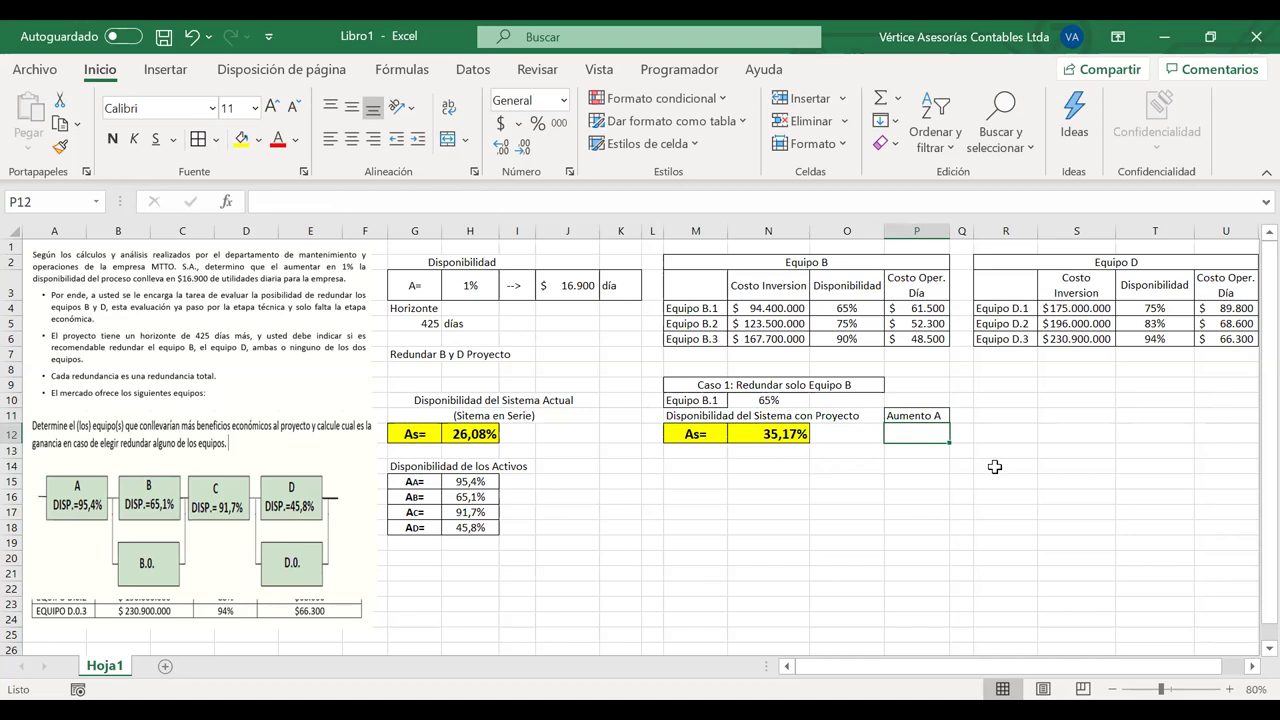
{"action": "type", "text": "="}
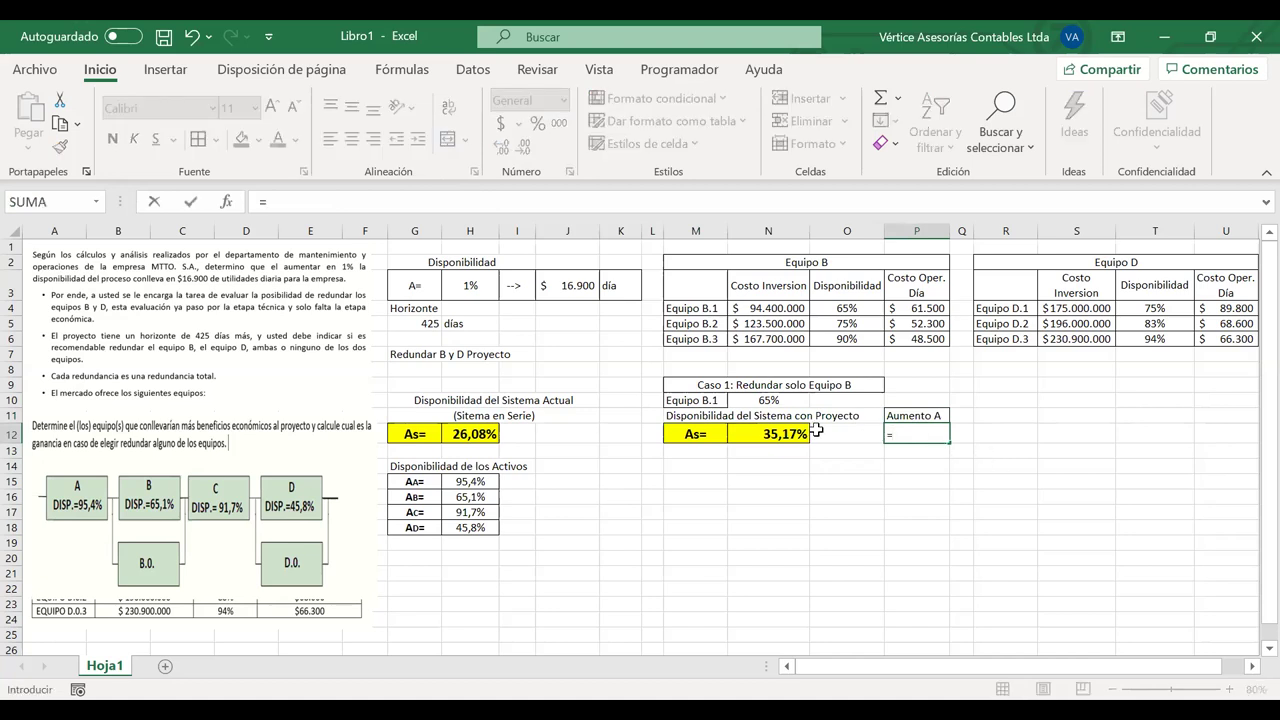
{"action": "left_click", "coordinate": [779, 433]}
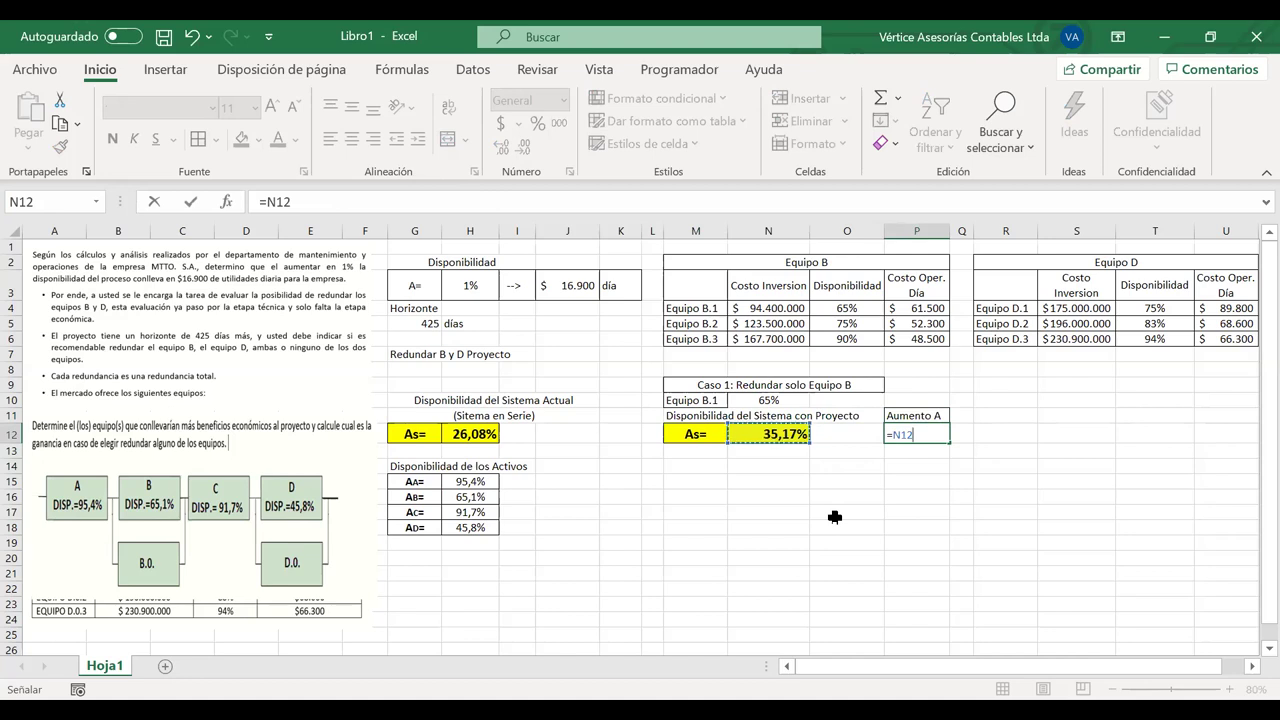
{"action": "type", "text": "-"}
{"action": "left_click", "coordinate": [462, 436]}
{"action": "key", "text": "Return"}
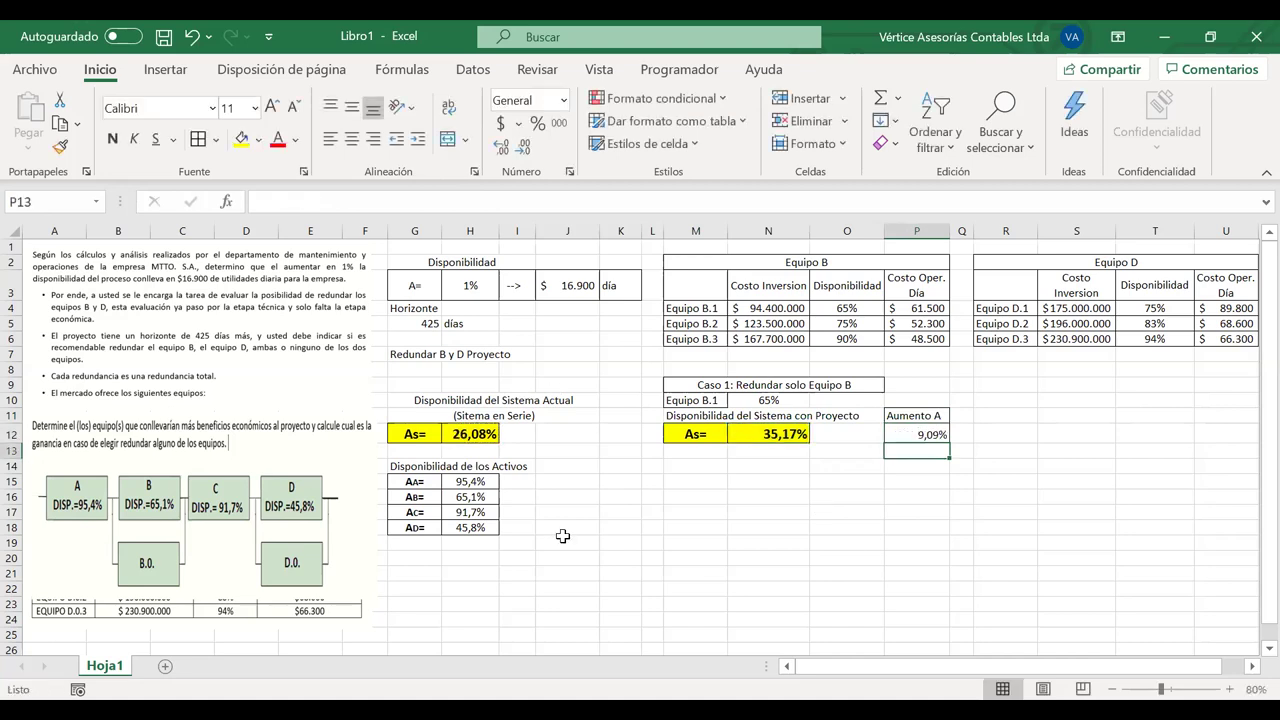
Format P11:P12 in bold, centred horizontally and vertically, with a light orange fill
{"action": "left_click_drag", "start_coordinate": [902, 413], "coordinate": [916, 434]}
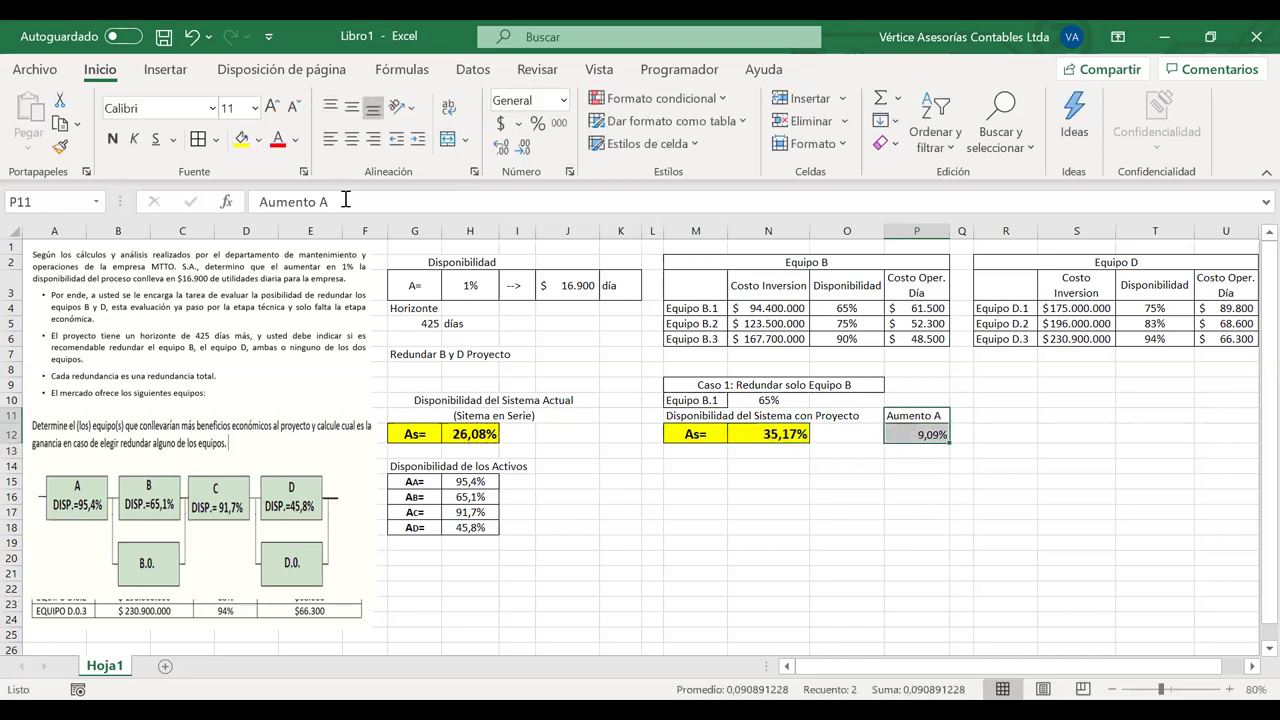
{"action": "left_click", "coordinate": [112, 139]}
{"action": "left_click", "coordinate": [353, 142]}
{"action": "left_click", "coordinate": [352, 107]}
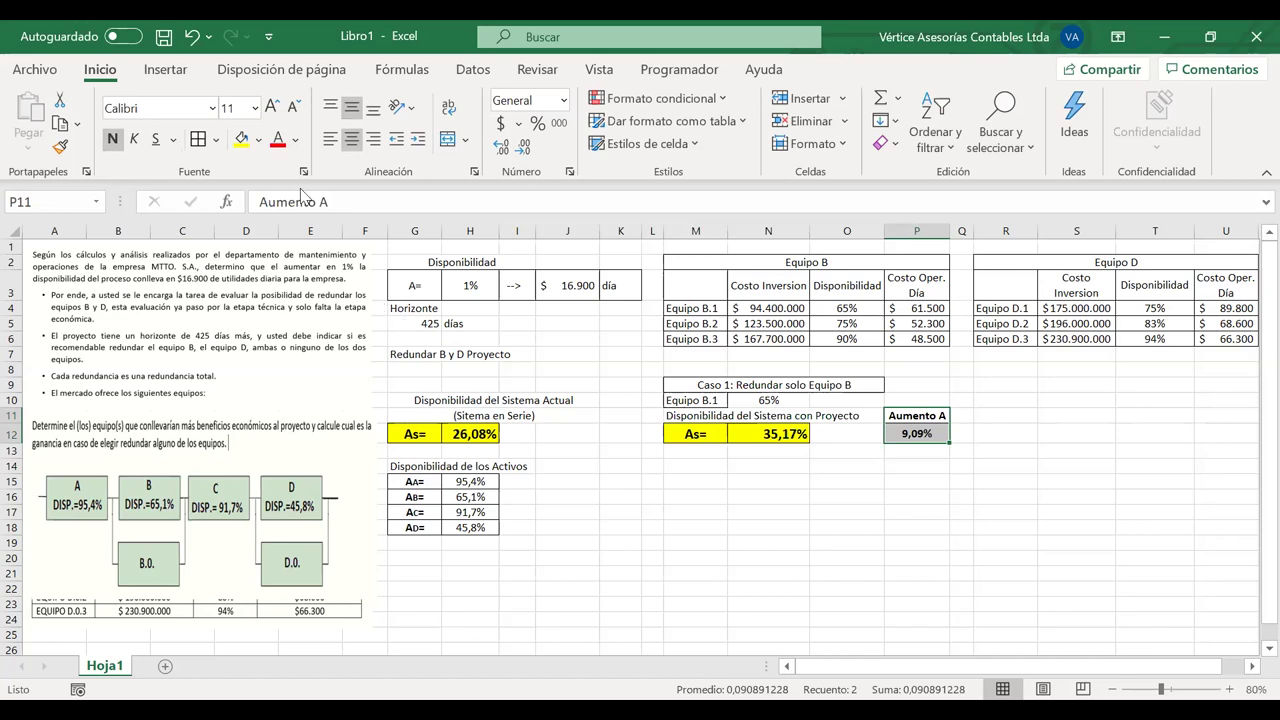
{"action": "left_click", "coordinate": [261, 144]}
{"action": "left_click", "coordinate": [362, 233]}
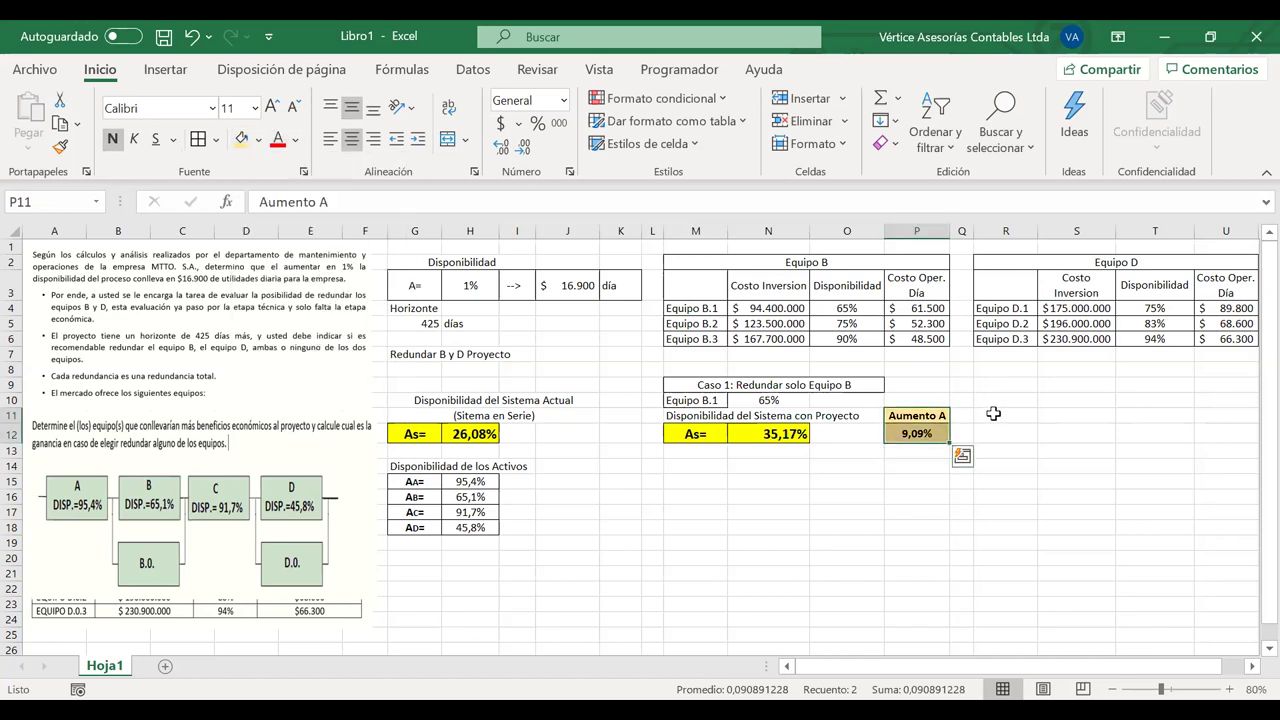
Enter the heading "Aumento en Utilidad" in R11 and merge and centre it across R11:S11
{"action": "left_click", "coordinate": [988, 412]}
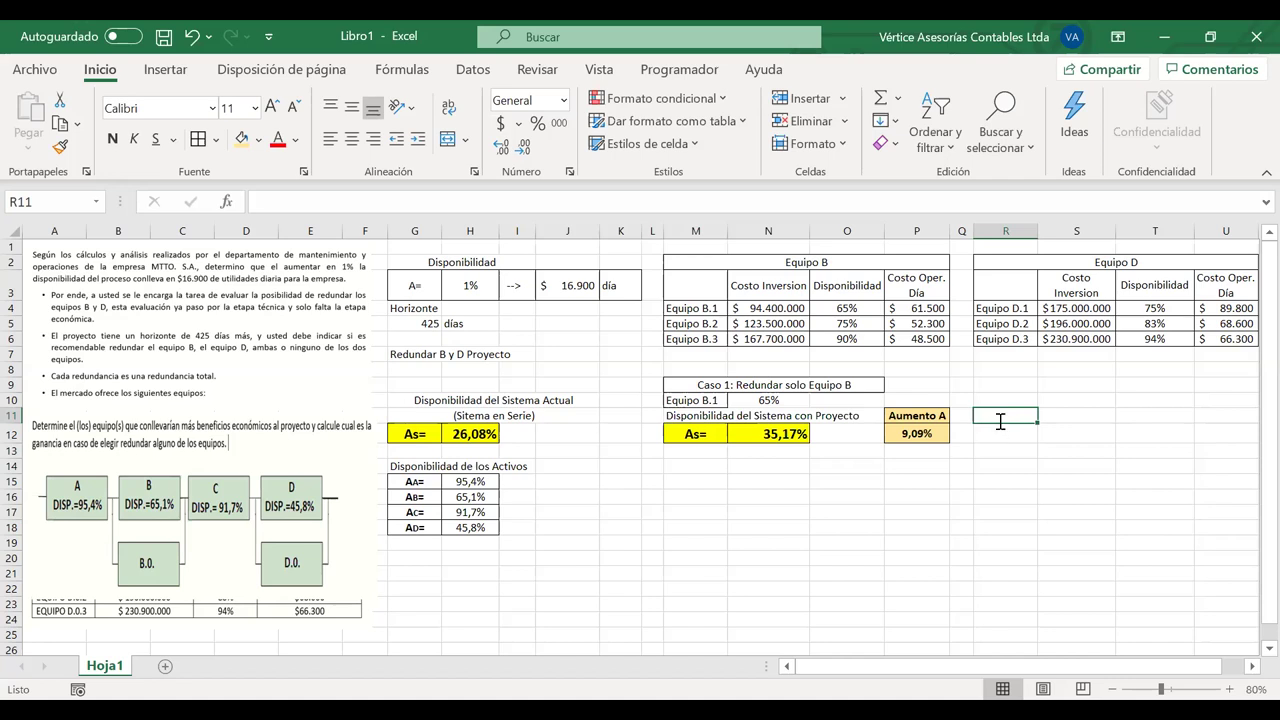
{"action": "type", "text": "Aumento"}
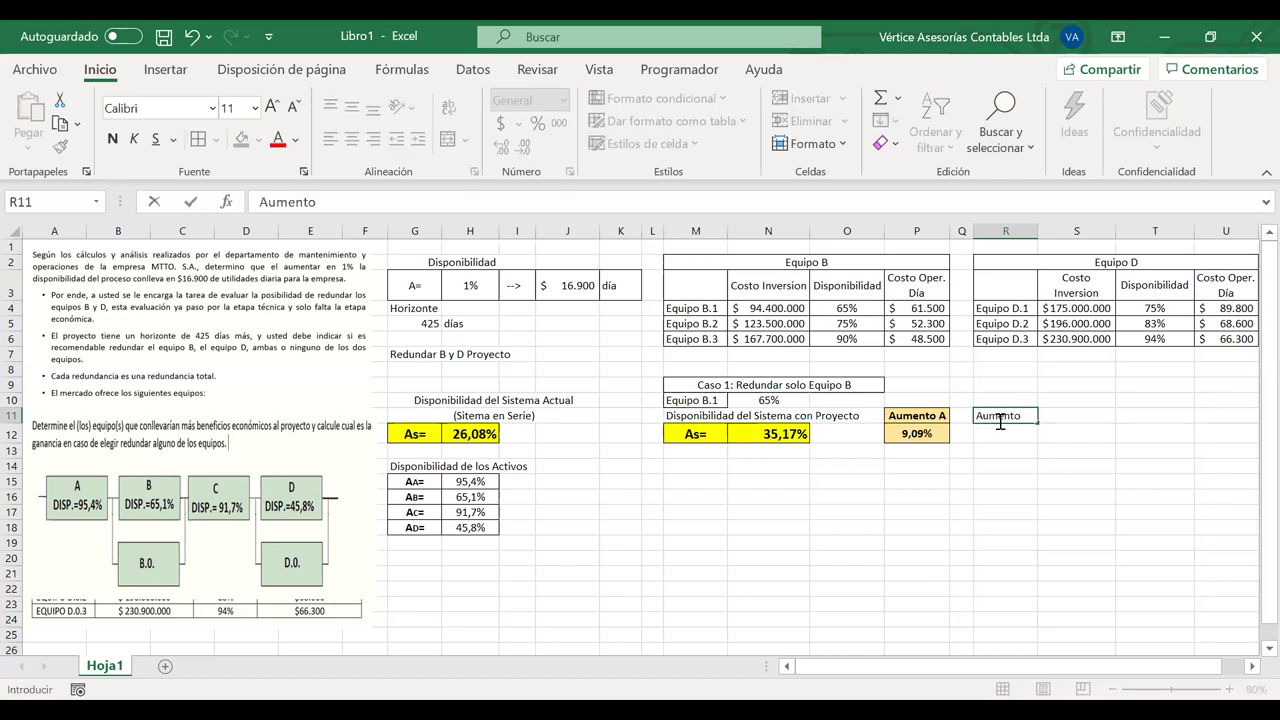
{"action": "type", "text": " en"}
{"action": "key", "text": "BackSpace"}
{"action": "type", "text": "Utilidad"}
{"action": "left_click_drag", "start_coordinate": [1115, 420], "coordinate": [1012, 418]}
{"action": "left_click", "coordinate": [462, 139]}
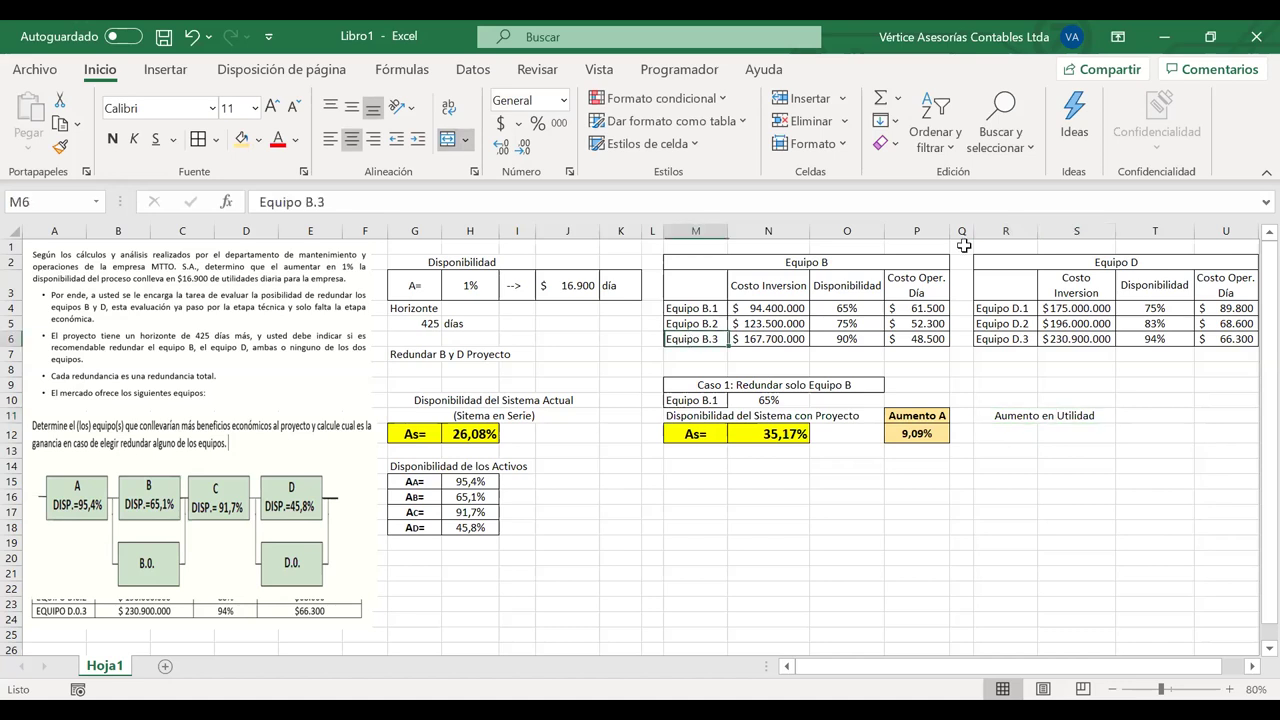
Merge R12:S12 and give the profit increase cells R11:S12 borders and a light orange fill
{"action": "left_click", "coordinate": [1021, 426]}
{"action": "left_click_drag", "start_coordinate": [1005, 417], "coordinate": [1045, 432]}
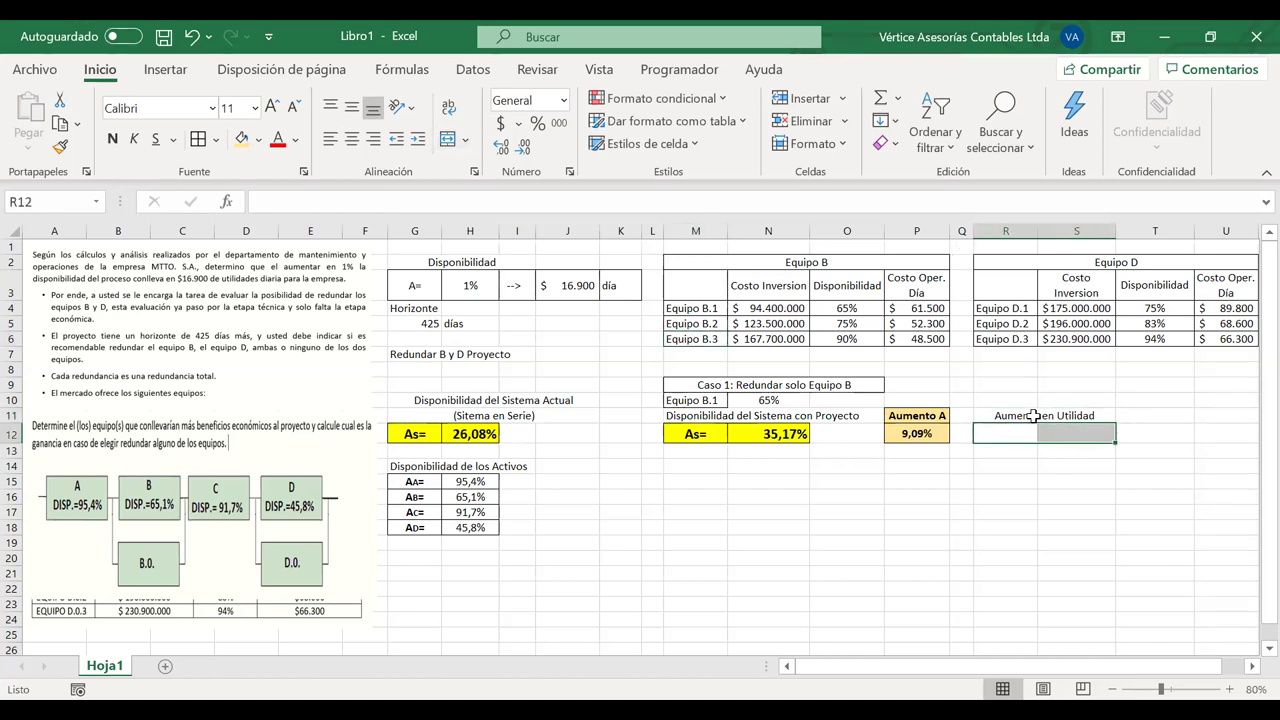
{"action": "left_click", "coordinate": [1030, 418]}
{"action": "mouse_move", "coordinate": [1113, 430]}
{"action": "left_mouse_down"}
{"action": "mouse_move", "coordinate": [1076, 436]}
{"action": "mouse_move", "coordinate": [1057, 412]}
{"action": "left_mouse_up"}
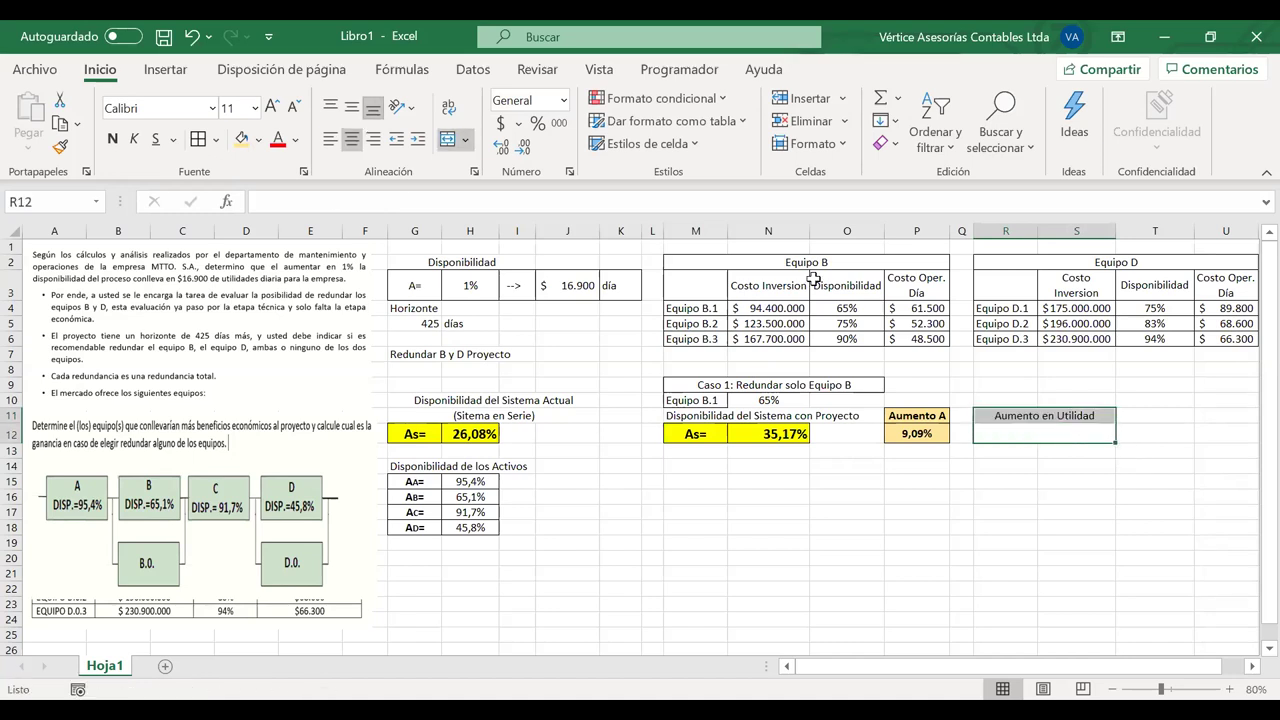
{"action": "left_click", "coordinate": [241, 138]}
Calculate the profit increase in R12 as =P12*$J$3*$G$5, with absolute references to the daily profit and the horizon
{"action": "left_click", "coordinate": [1046, 438]}
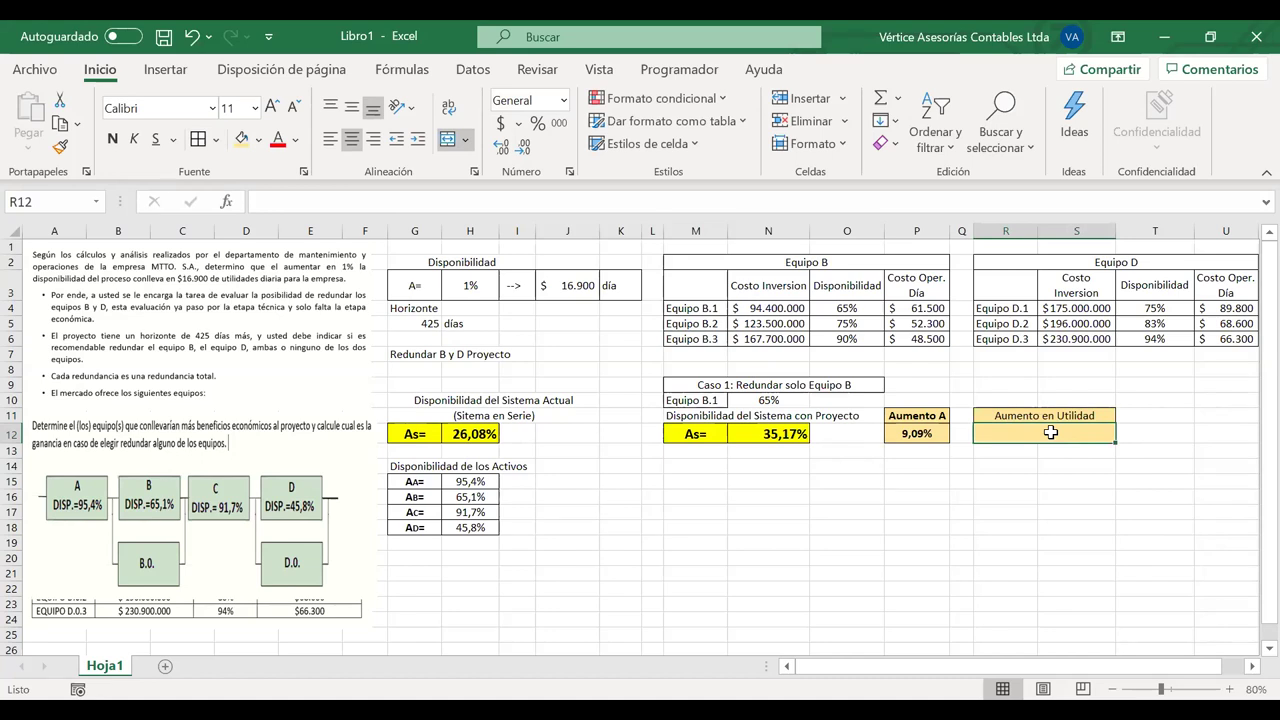
{"action": "type", "text": "="}
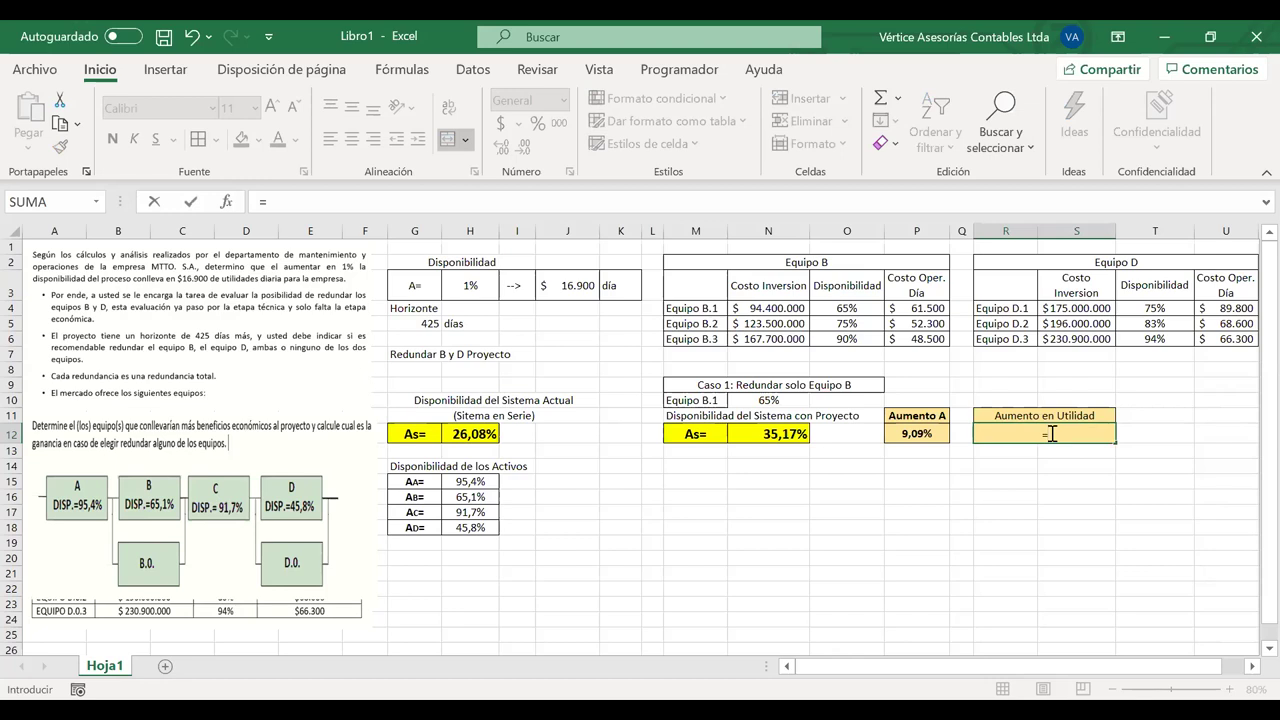
{"action": "left_click", "coordinate": [925, 433]}
{"action": "type", "text": "*"}
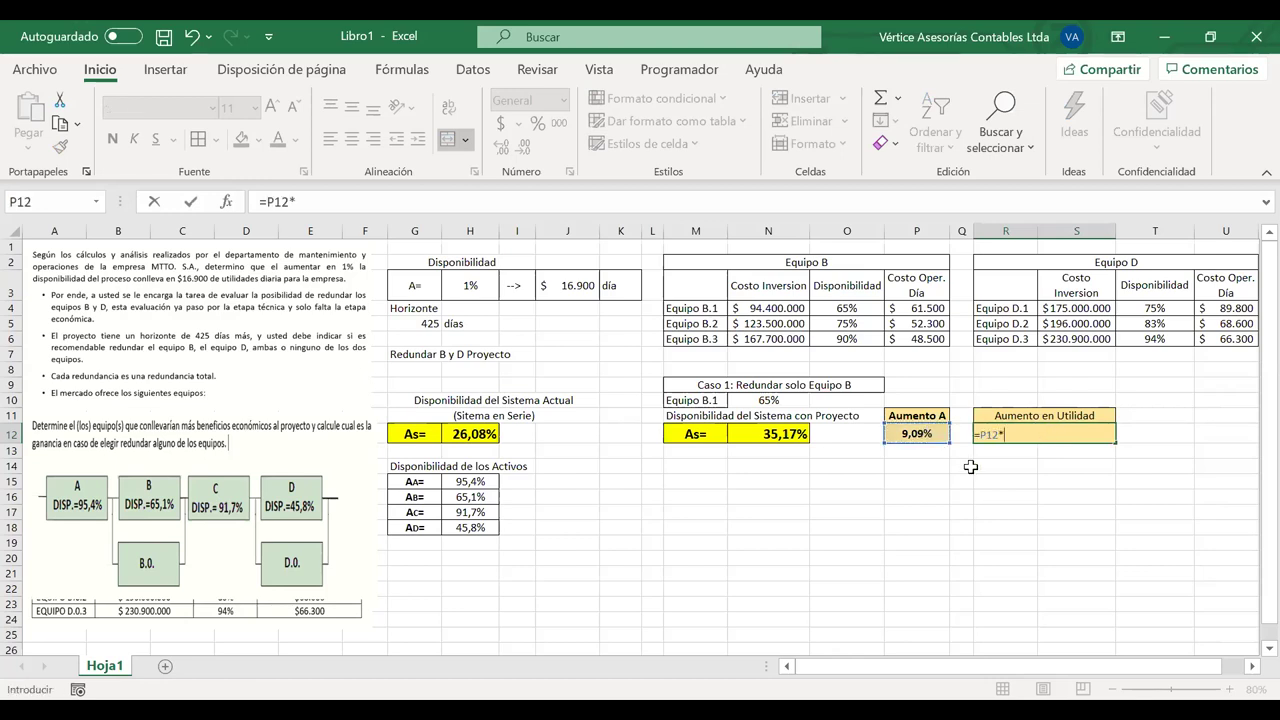
{"action": "left_click", "coordinate": [578, 284]}
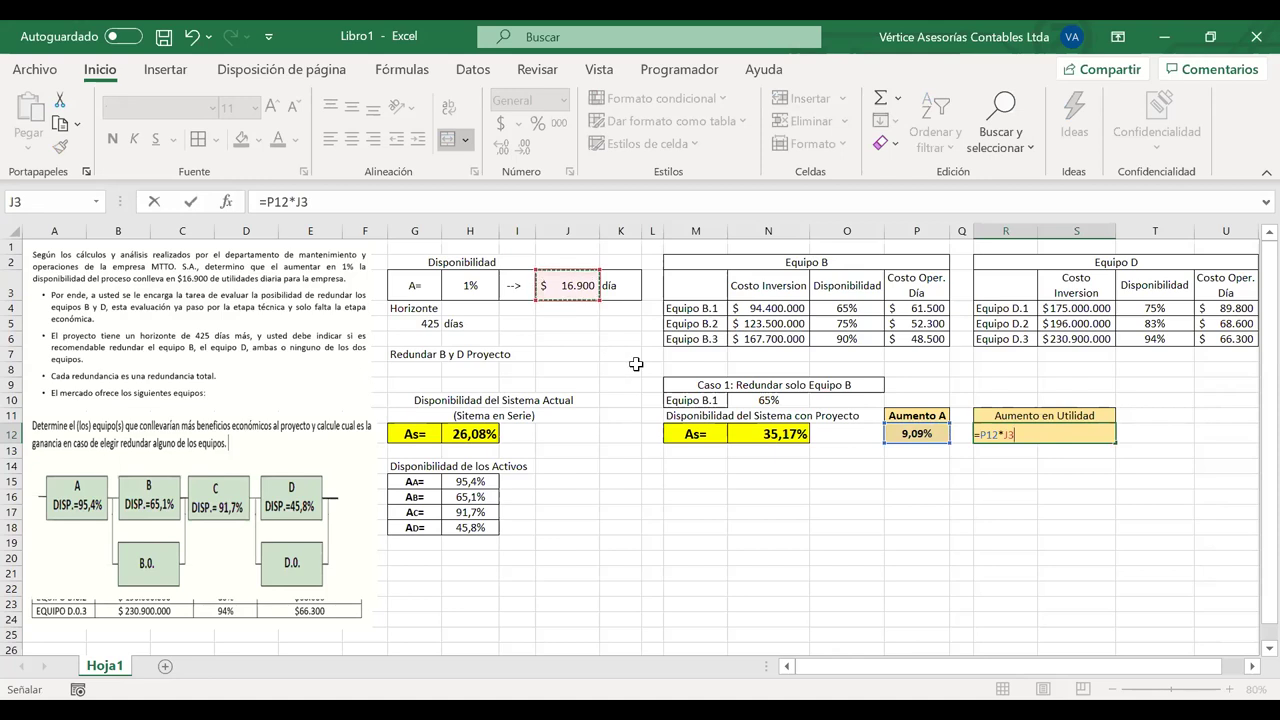
{"action": "type", "text": "*"}
{"action": "left_click", "coordinate": [421, 324]}
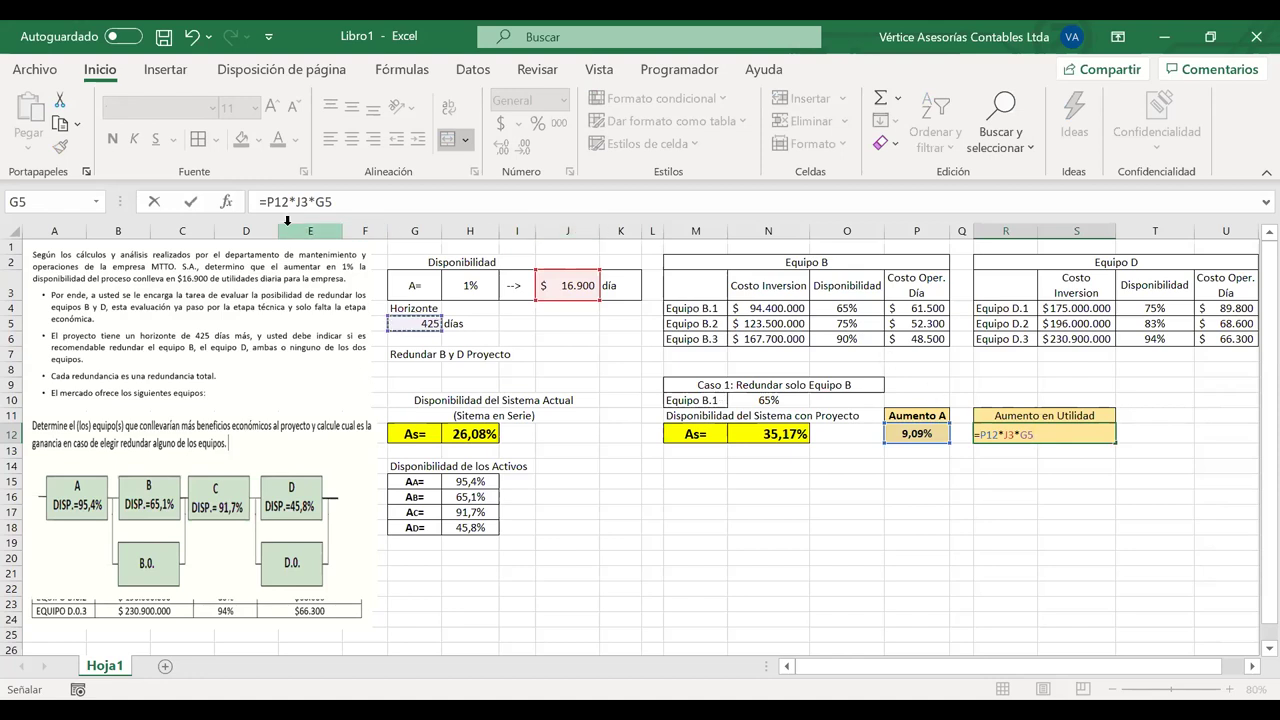
{"action": "left_click_drag", "start_coordinate": [299, 203], "coordinate": [391, 202]}
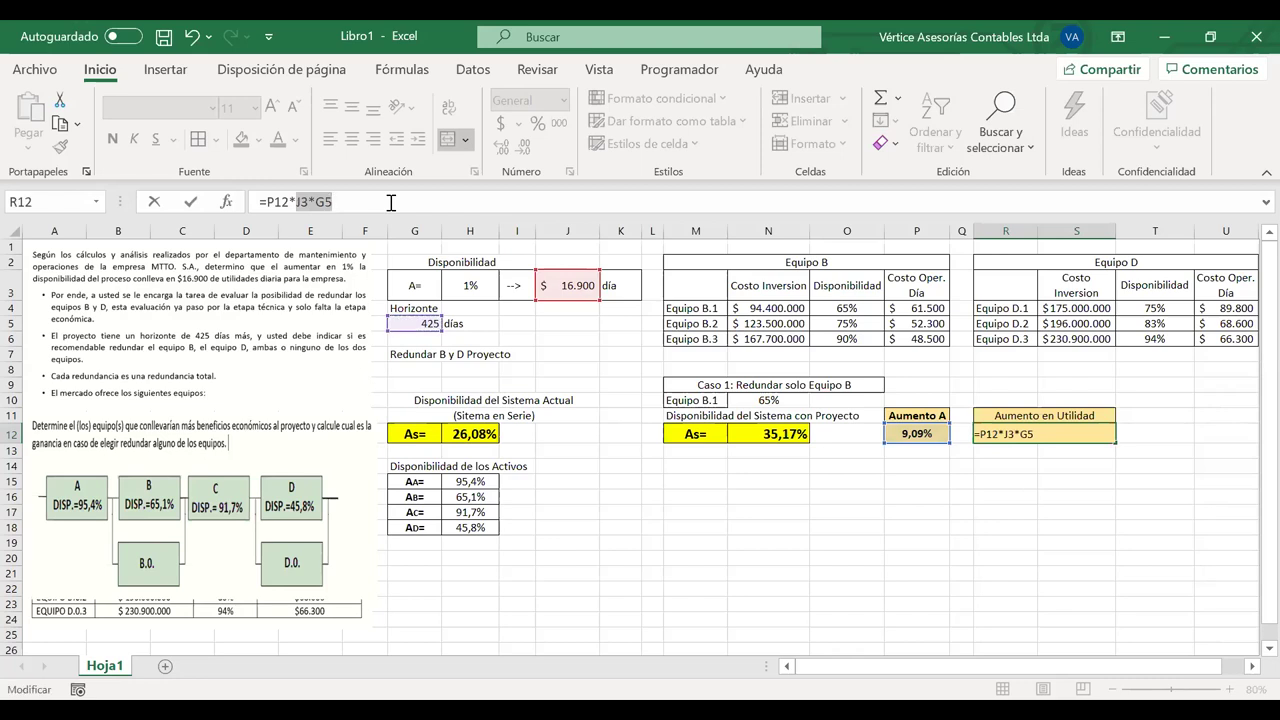
{"action": "key", "text": "F4"}
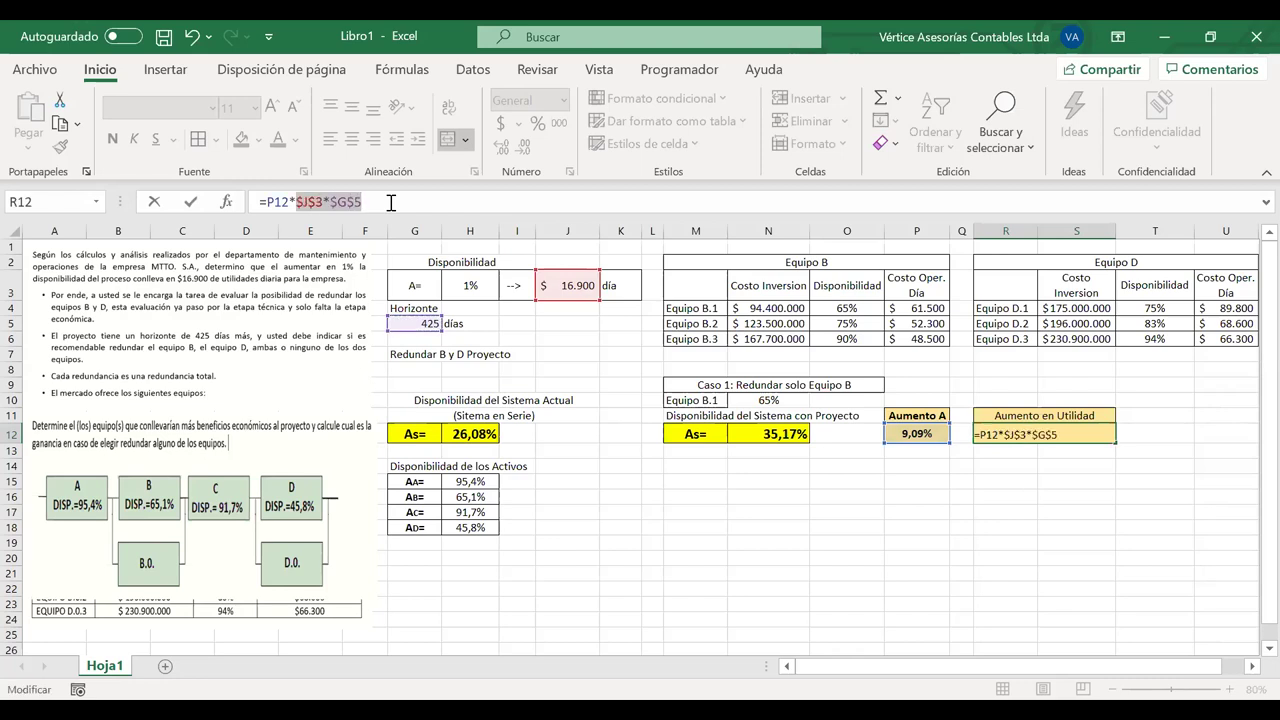
{"action": "key", "text": "Return"}
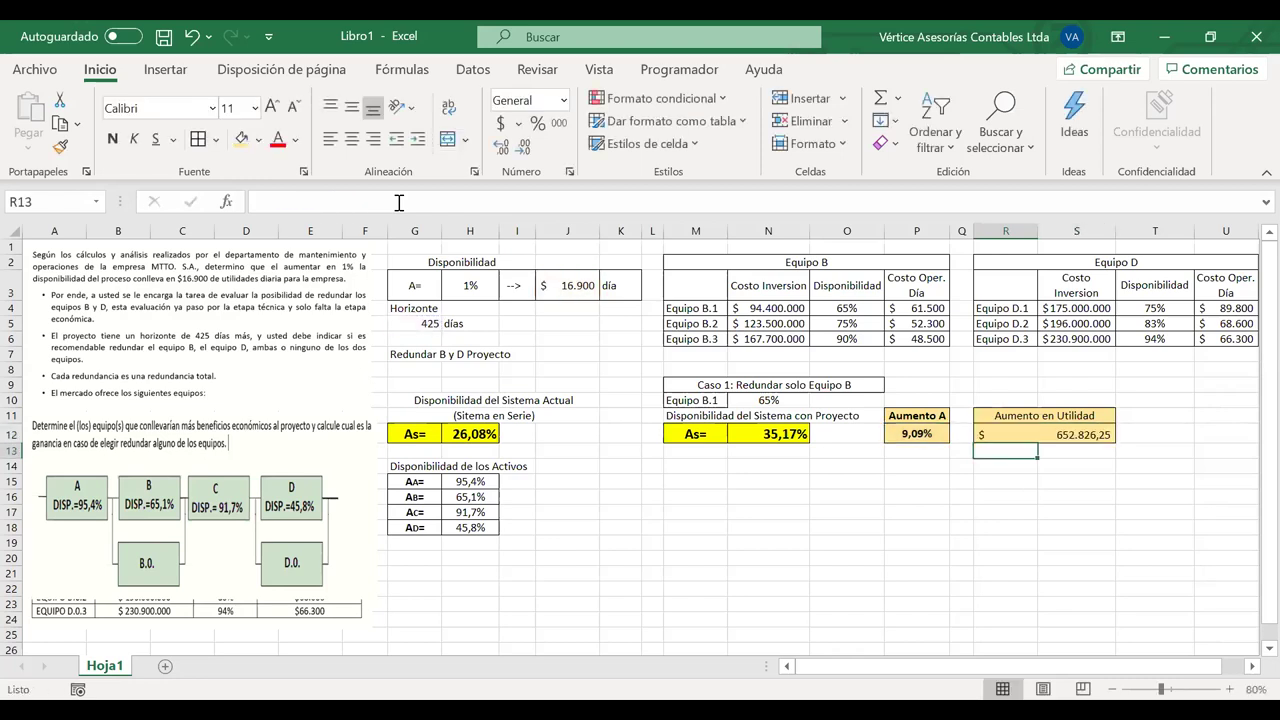
Format the profit increase amount in R12 in bold and centre it vertically
{"action": "left_click", "coordinate": [1076, 434]}
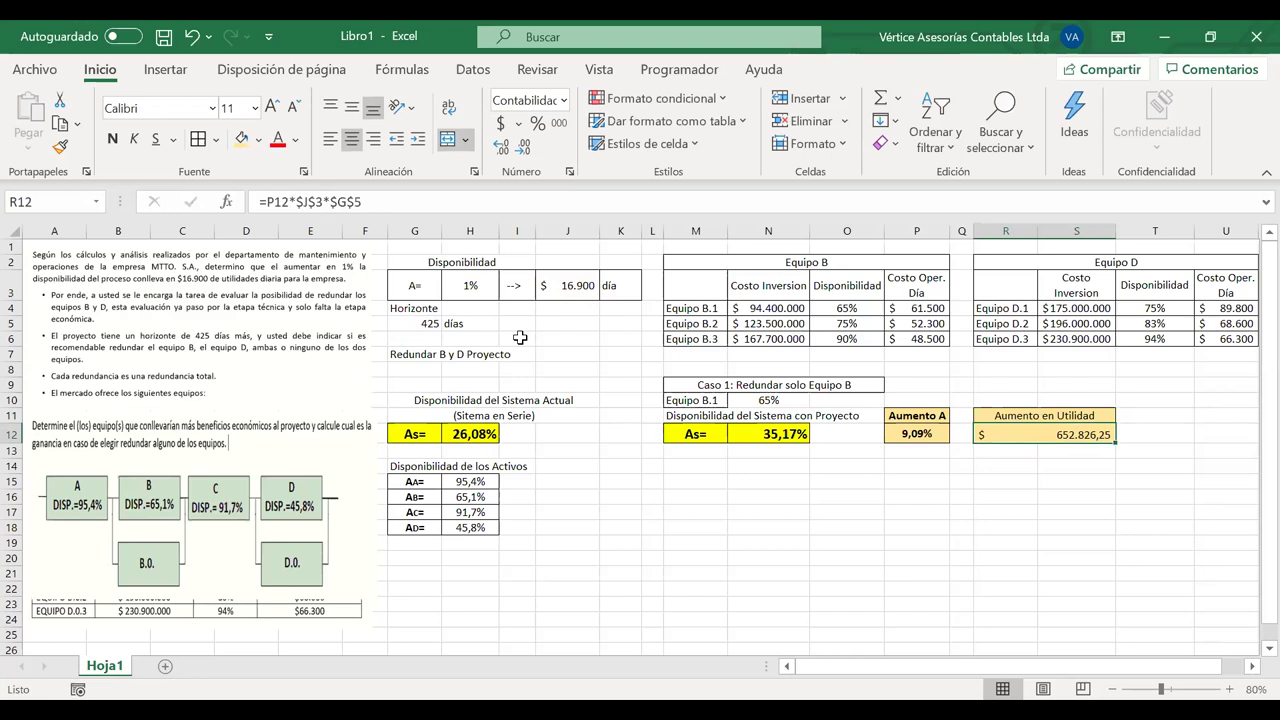
{"action": "left_click", "coordinate": [783, 432]}
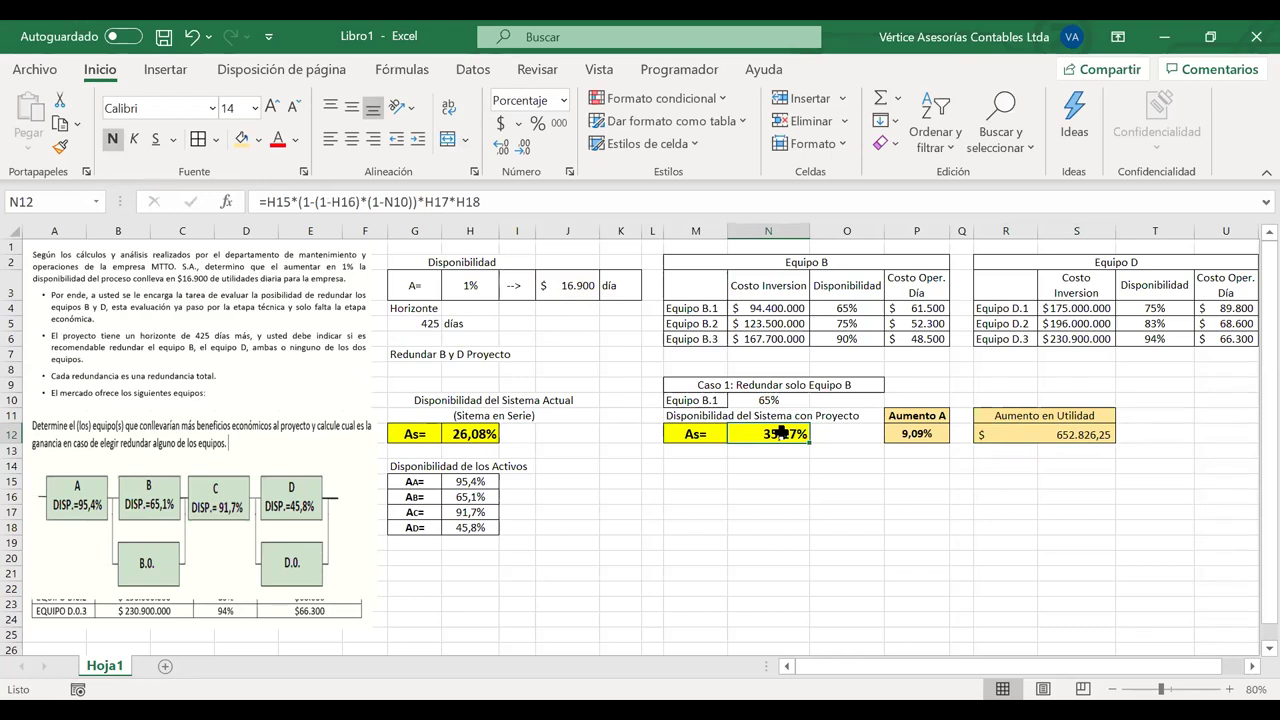
{"action": "left_click", "coordinate": [912, 436]}
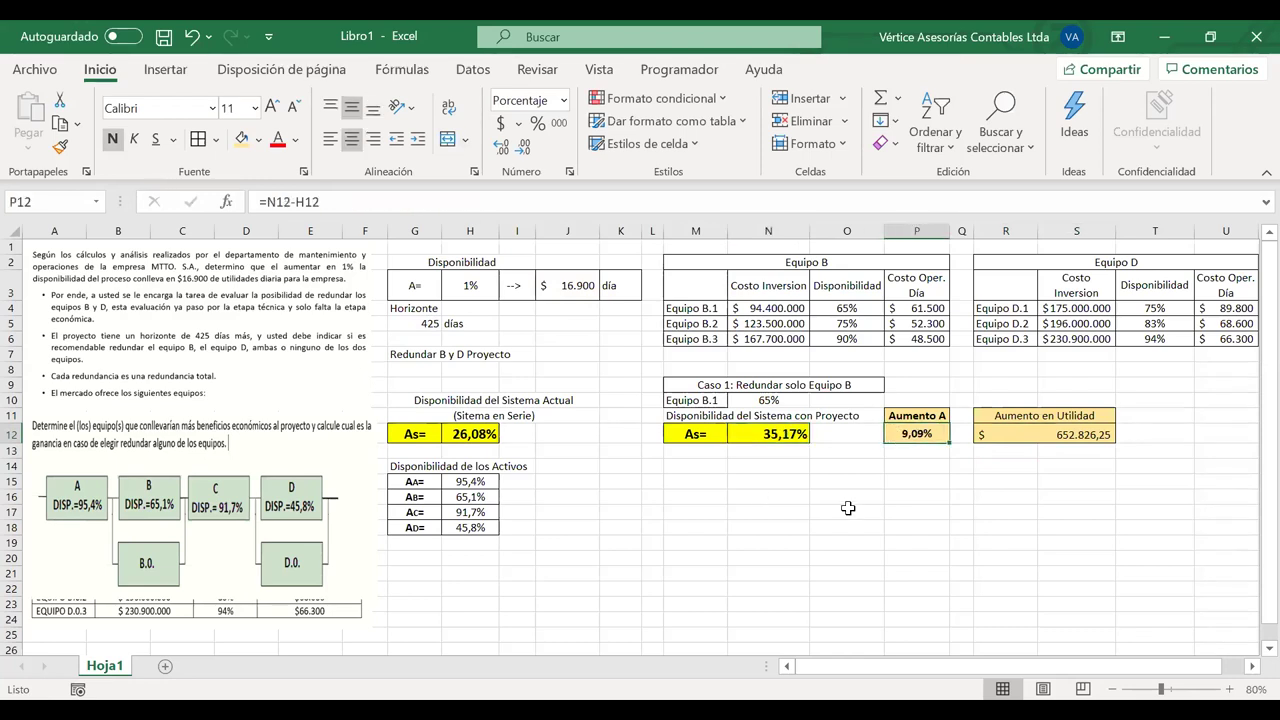
{"action": "left_click", "coordinate": [1073, 493]}
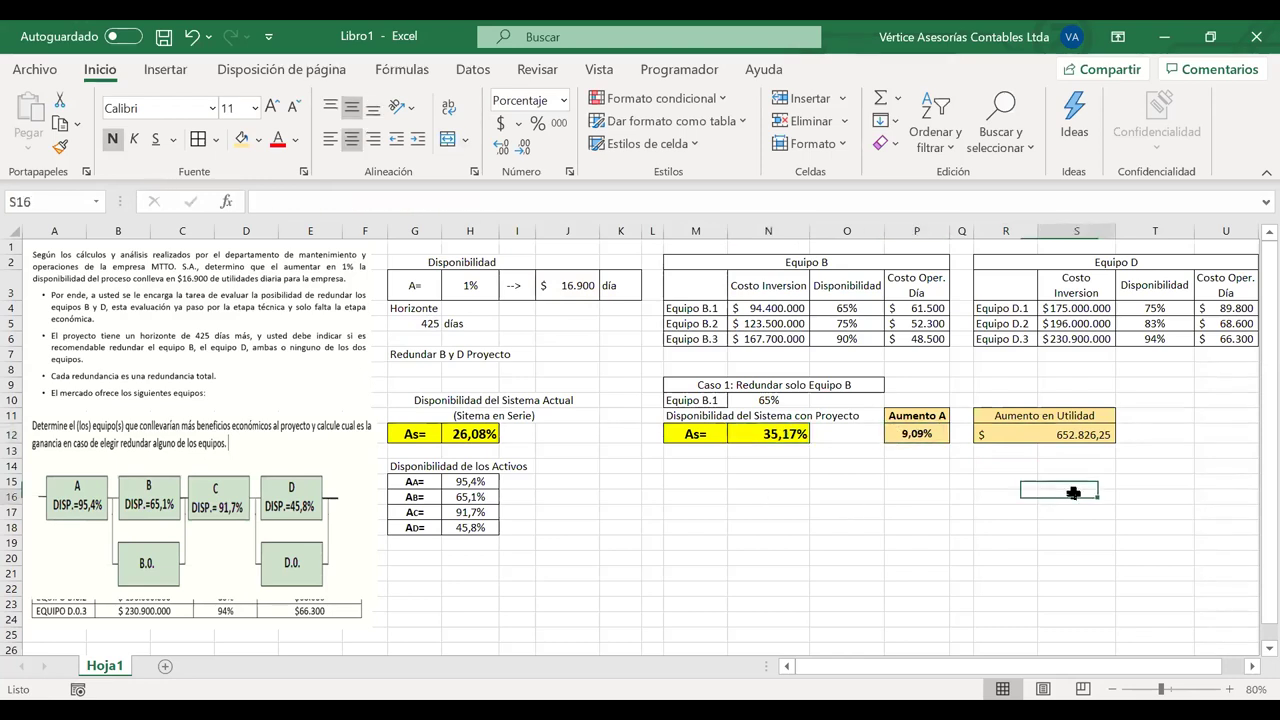
{"action": "left_click", "coordinate": [1064, 432]}
{"action": "left_click", "coordinate": [352, 114]}
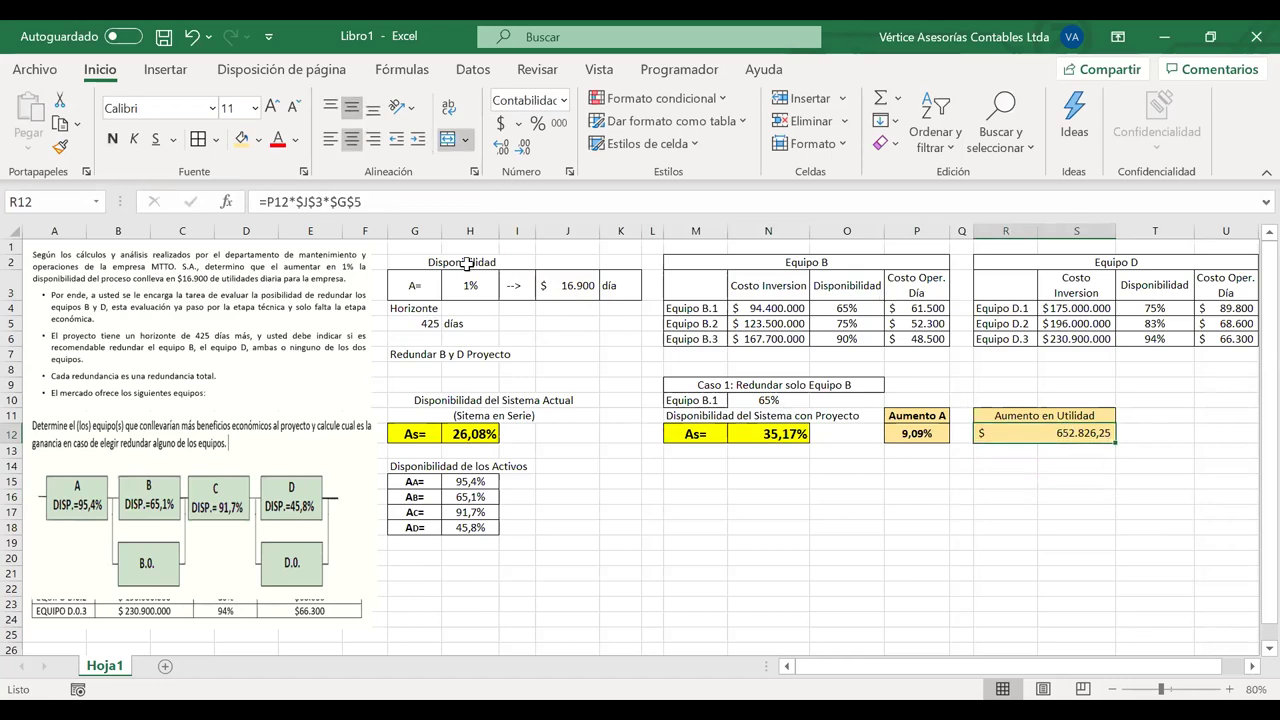
{"action": "left_click", "coordinate": [112, 139]}
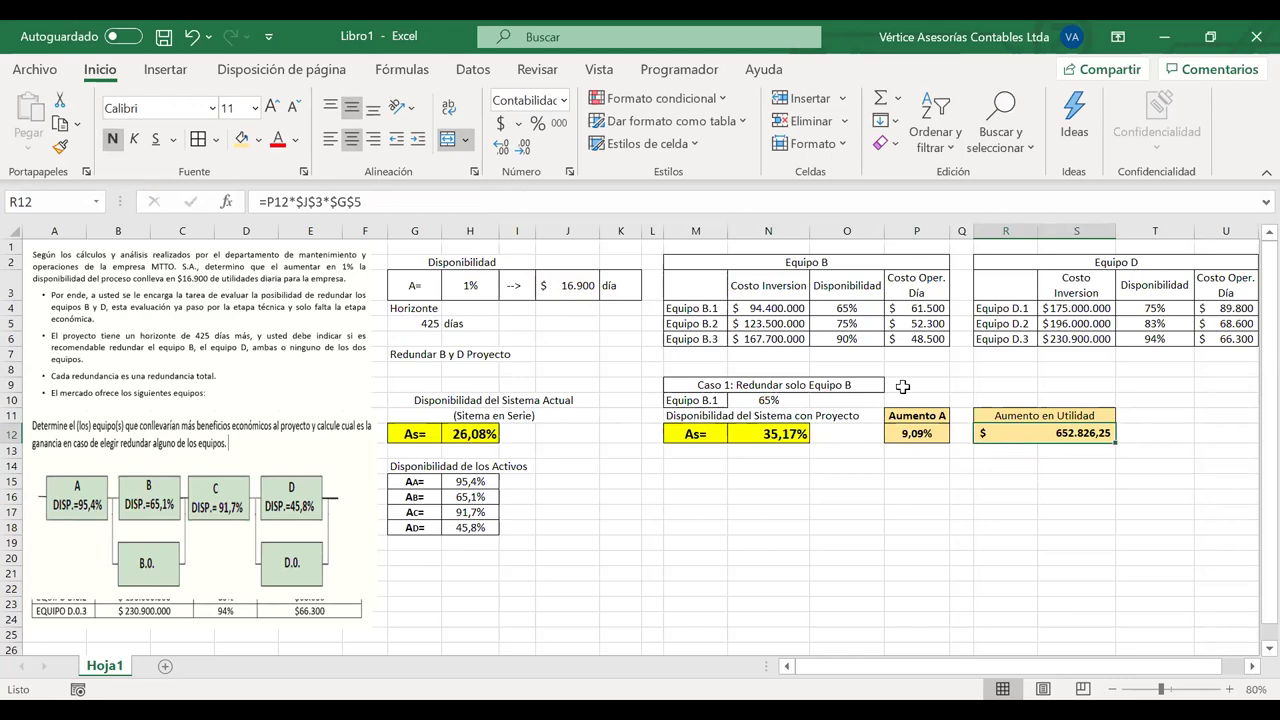
{"action": "left_click", "coordinate": [1016, 455]}
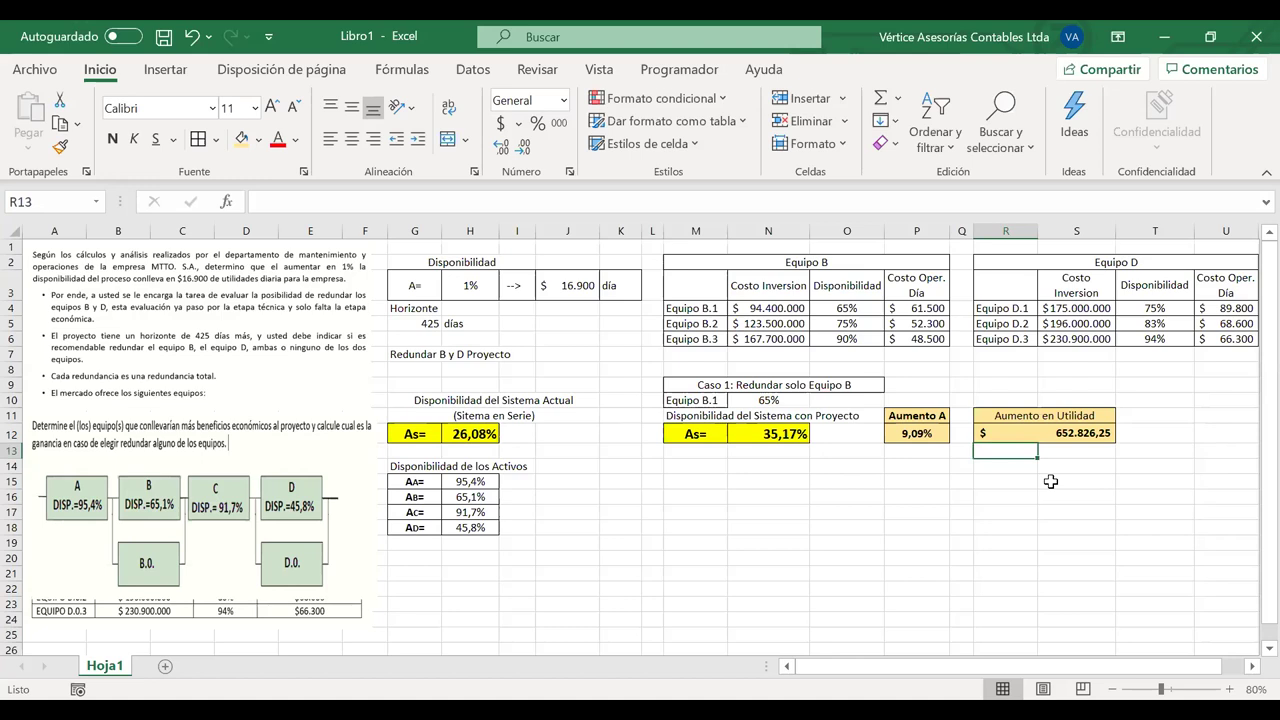
{"action": "left_click", "coordinate": [1060, 435]}
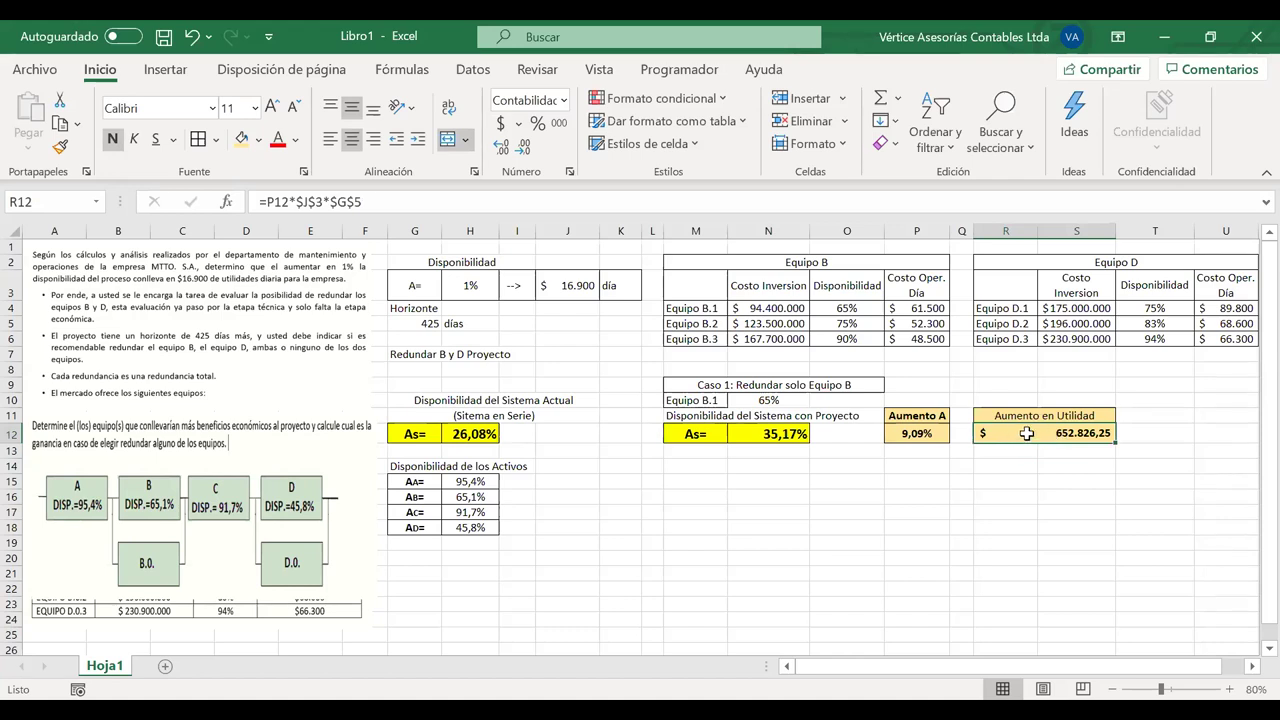
{"action": "left_click", "coordinate": [584, 286]}
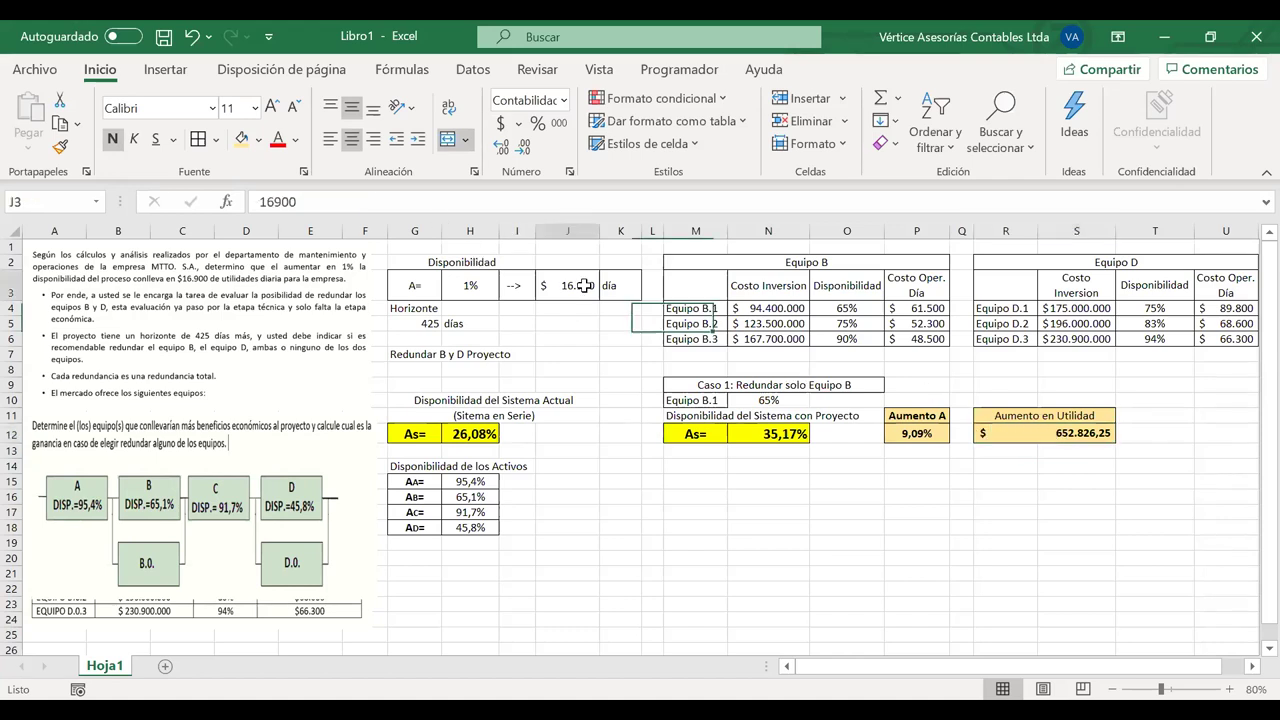
{"action": "left_click", "coordinate": [426, 322]}
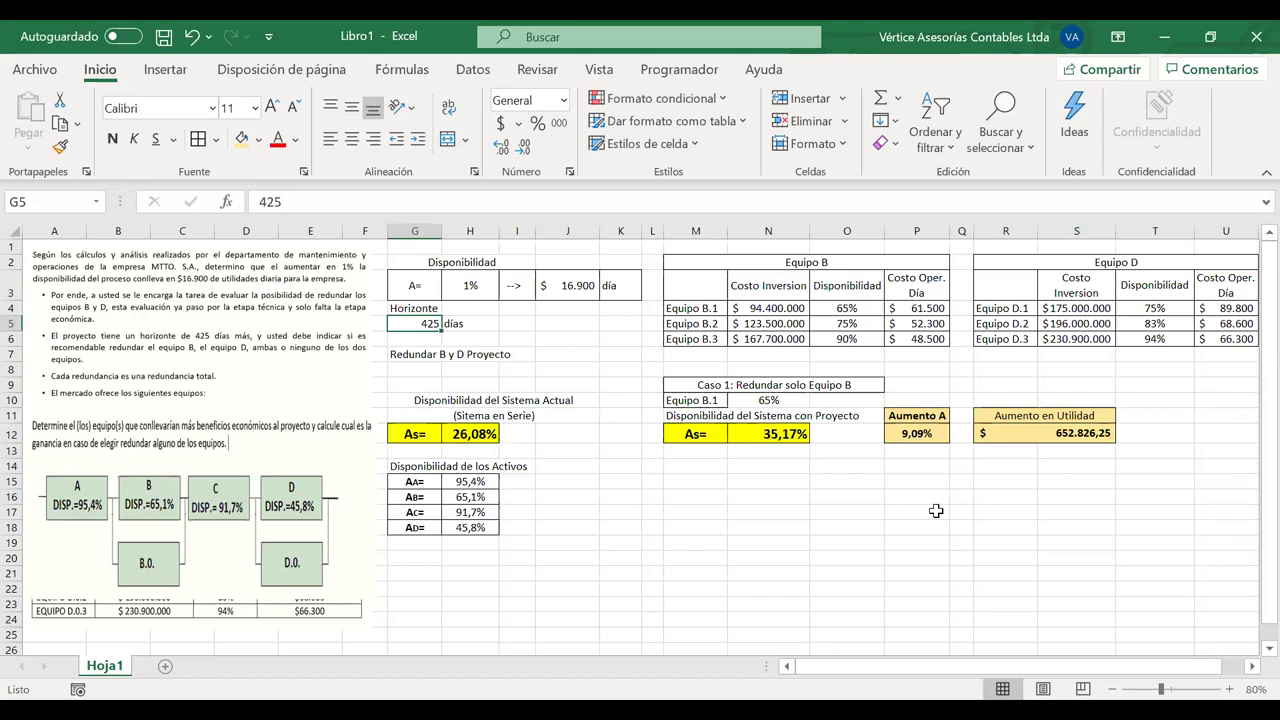
{"action": "left_click", "coordinate": [1060, 455]}
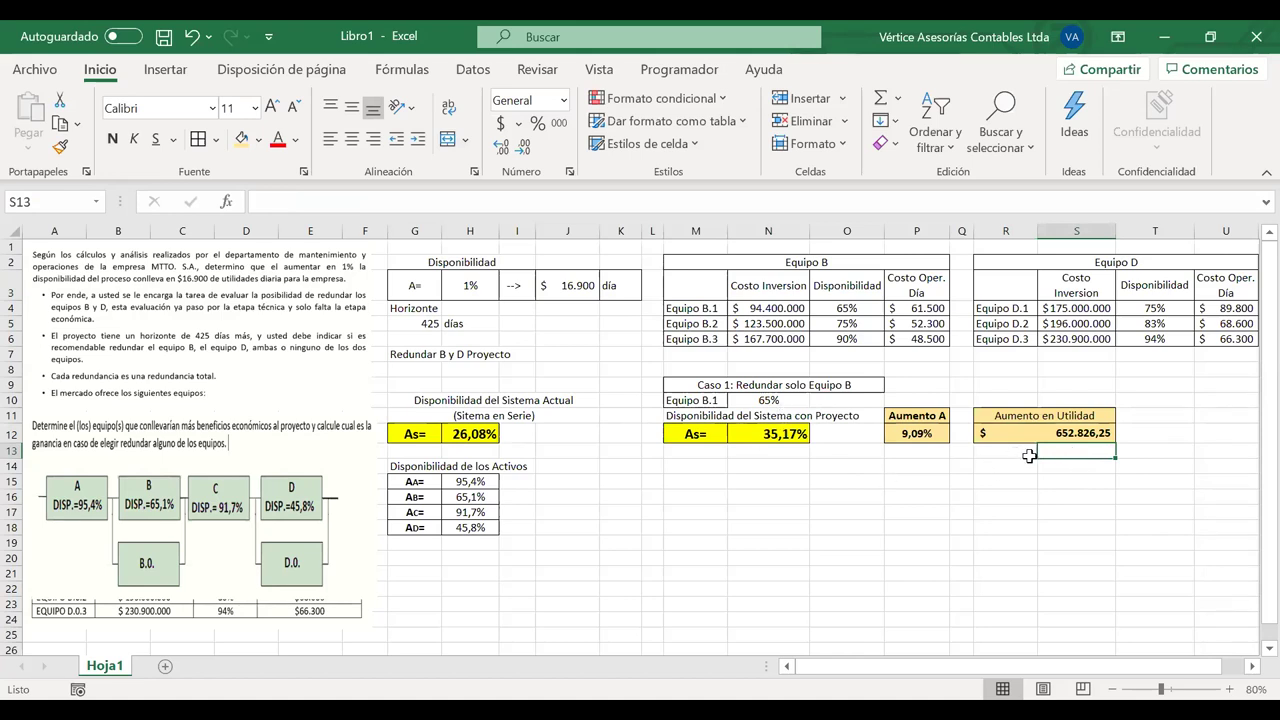
Copy the Equipo B.1 calculation block M10:S12 to M14 and relabel the copy as Equipo B.2
{"action": "left_click_drag", "start_coordinate": [700, 400], "coordinate": [1083, 434]}
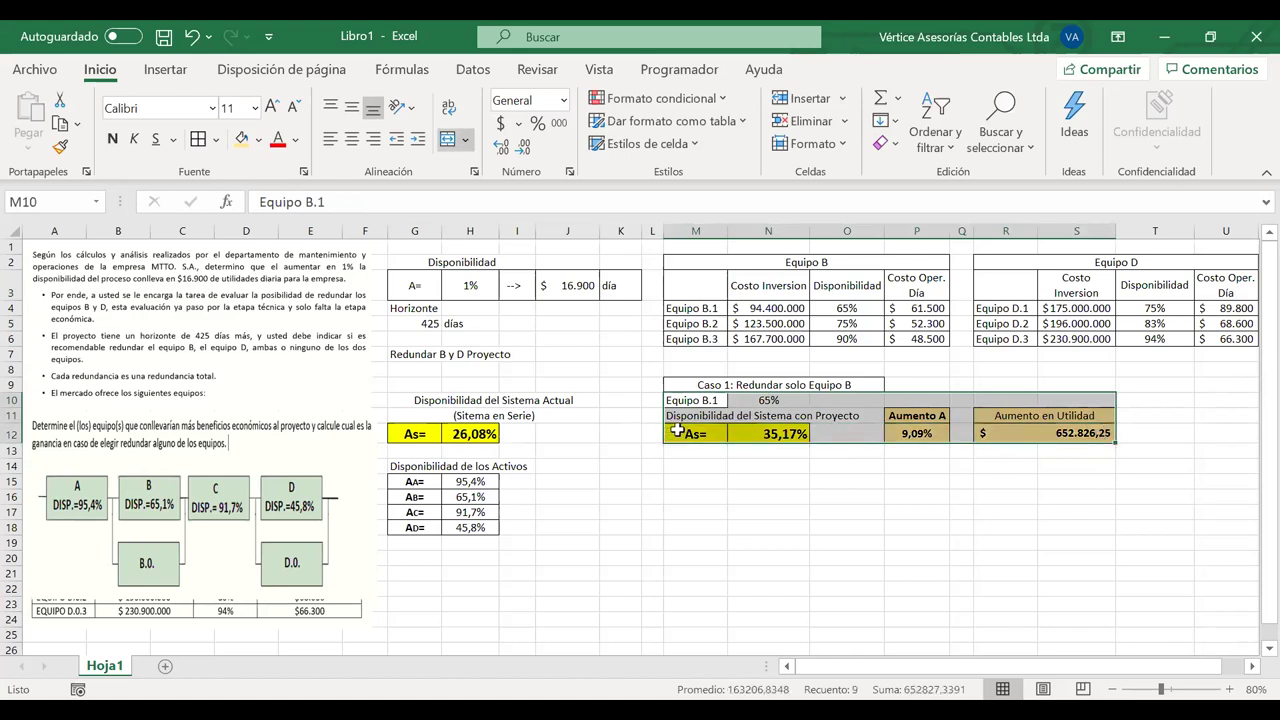
{"action": "key", "text": "ctrl+c"}
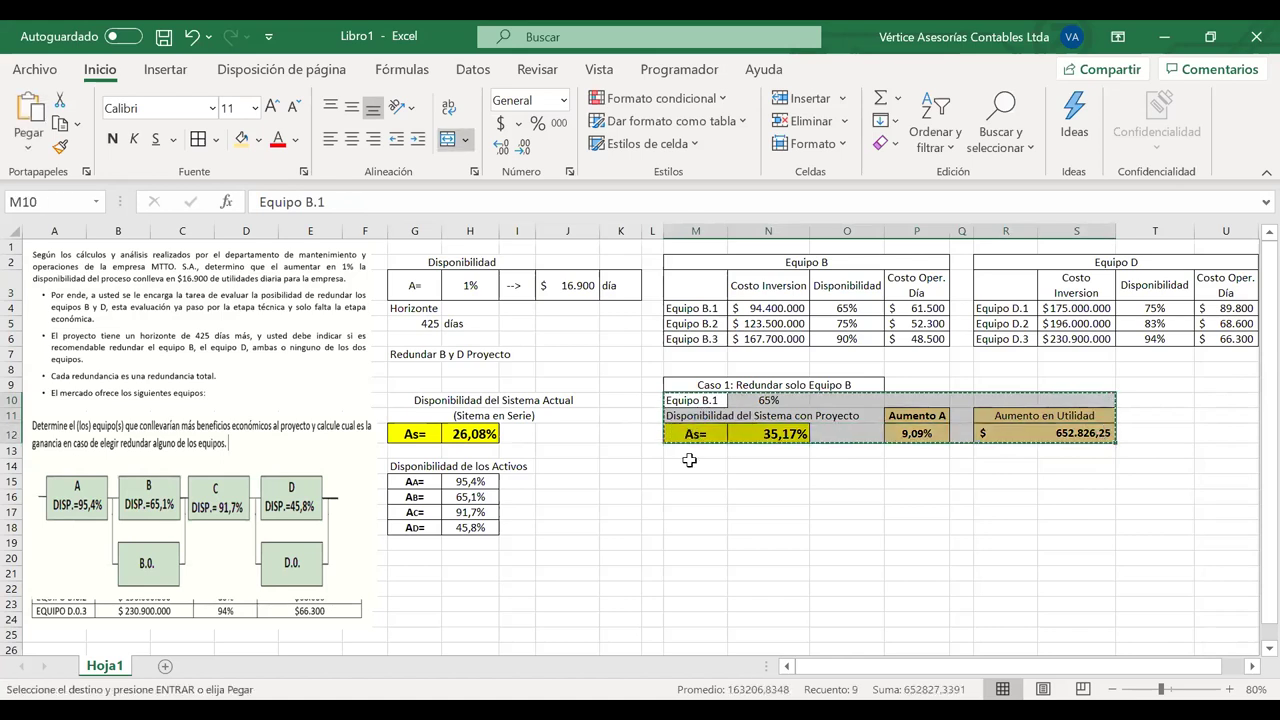
{"action": "left_click", "coordinate": [689, 461]}
{"action": "key", "text": "ctrl+v"}
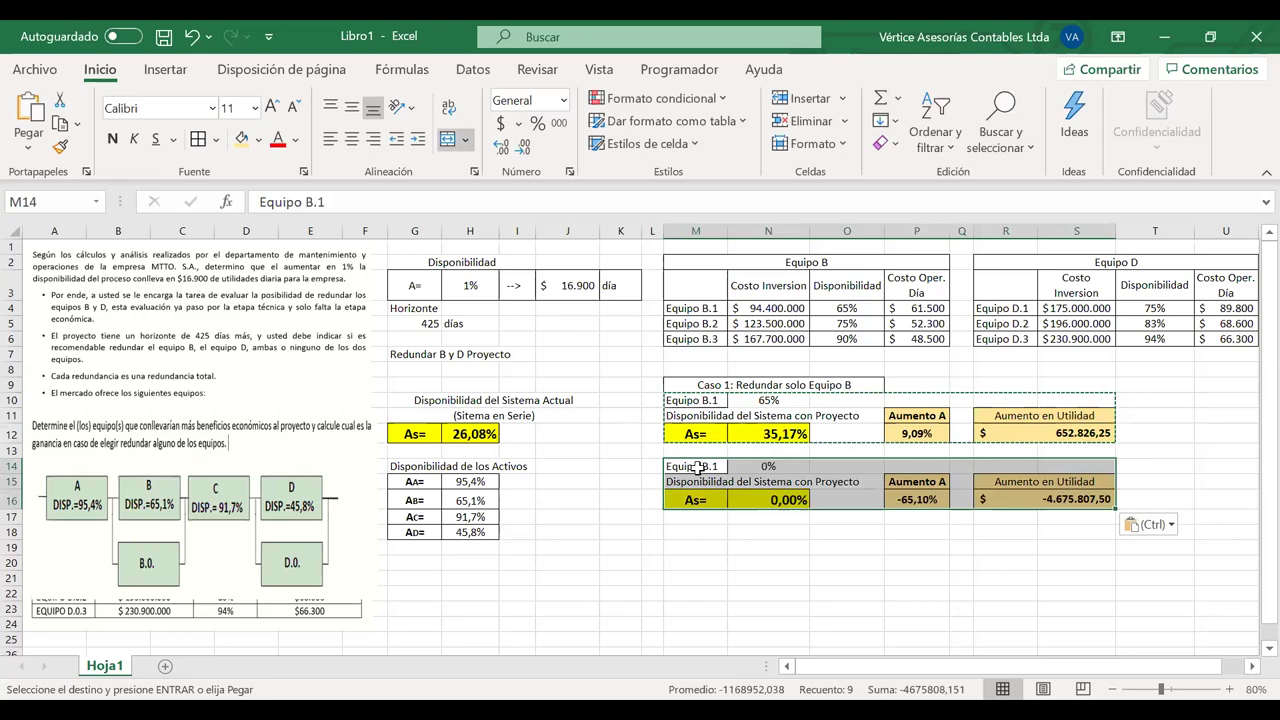
{"action": "double_click", "coordinate": [693, 467]}
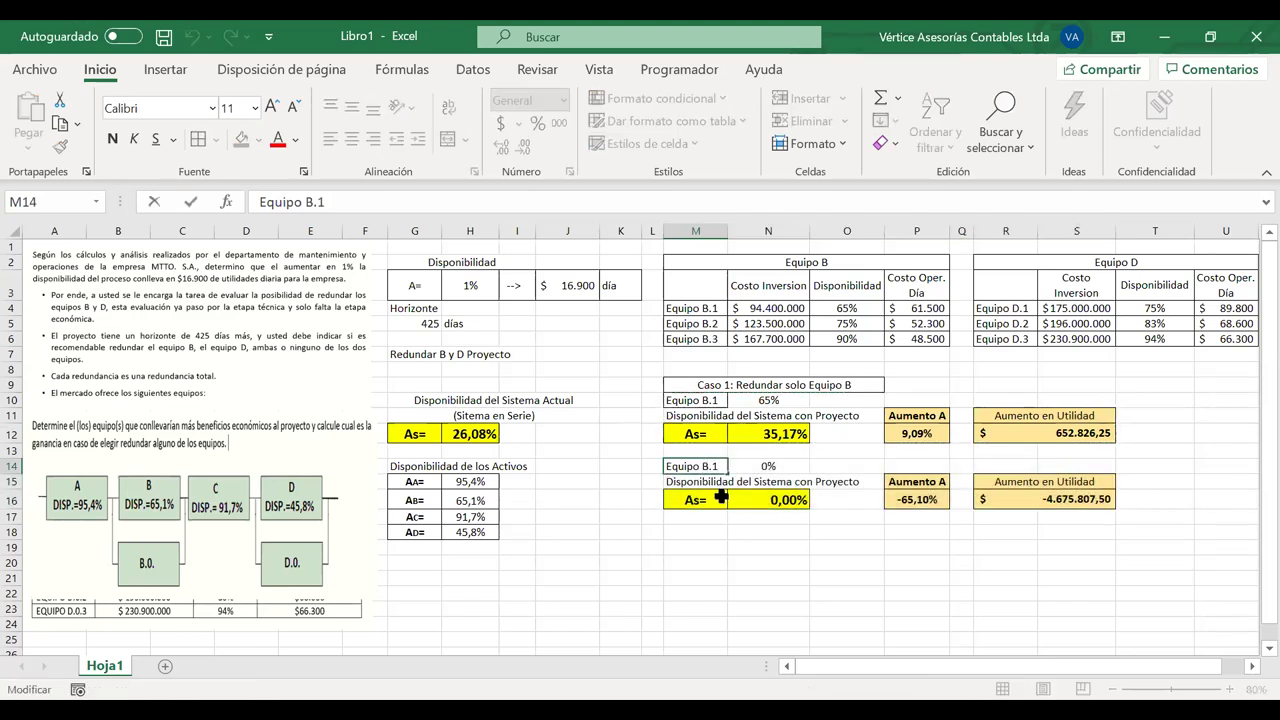
{"action": "type", "text": "2"}
{"action": "left_click", "coordinate": [762, 497]}
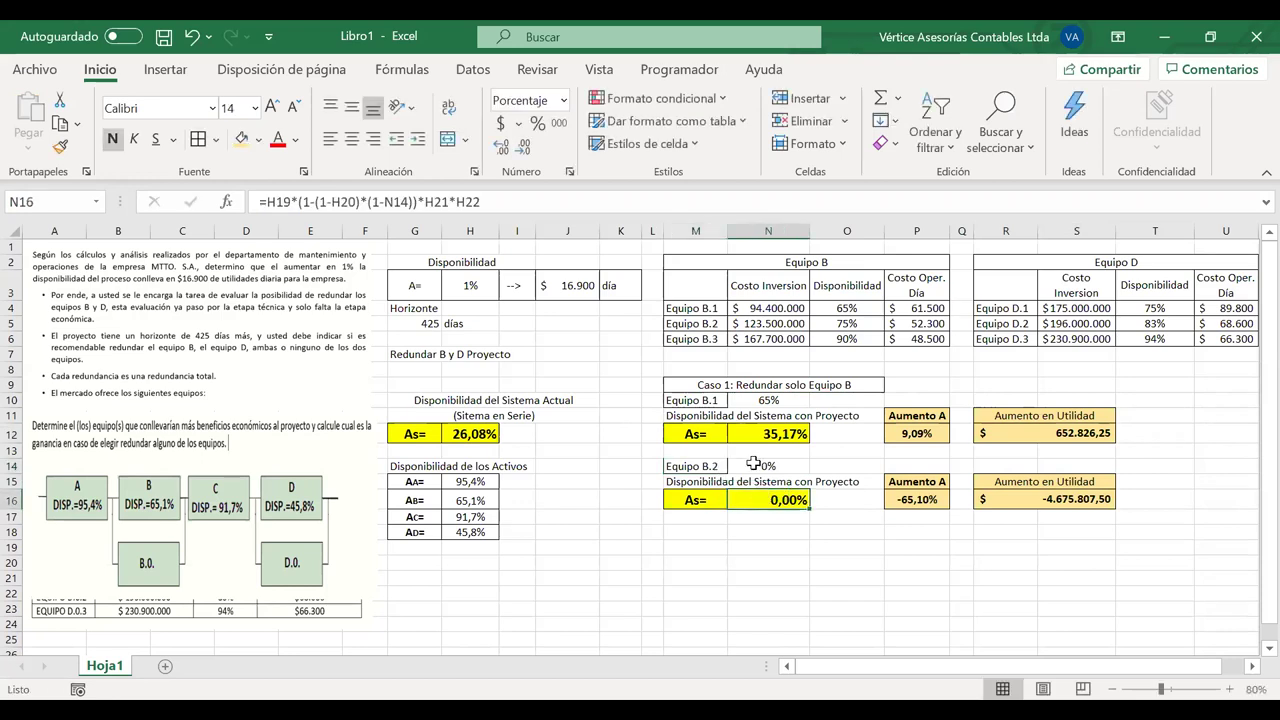
Point the availability in N14 to the Equipo B.2 value with =O5
{"action": "left_click", "coordinate": [756, 467]}
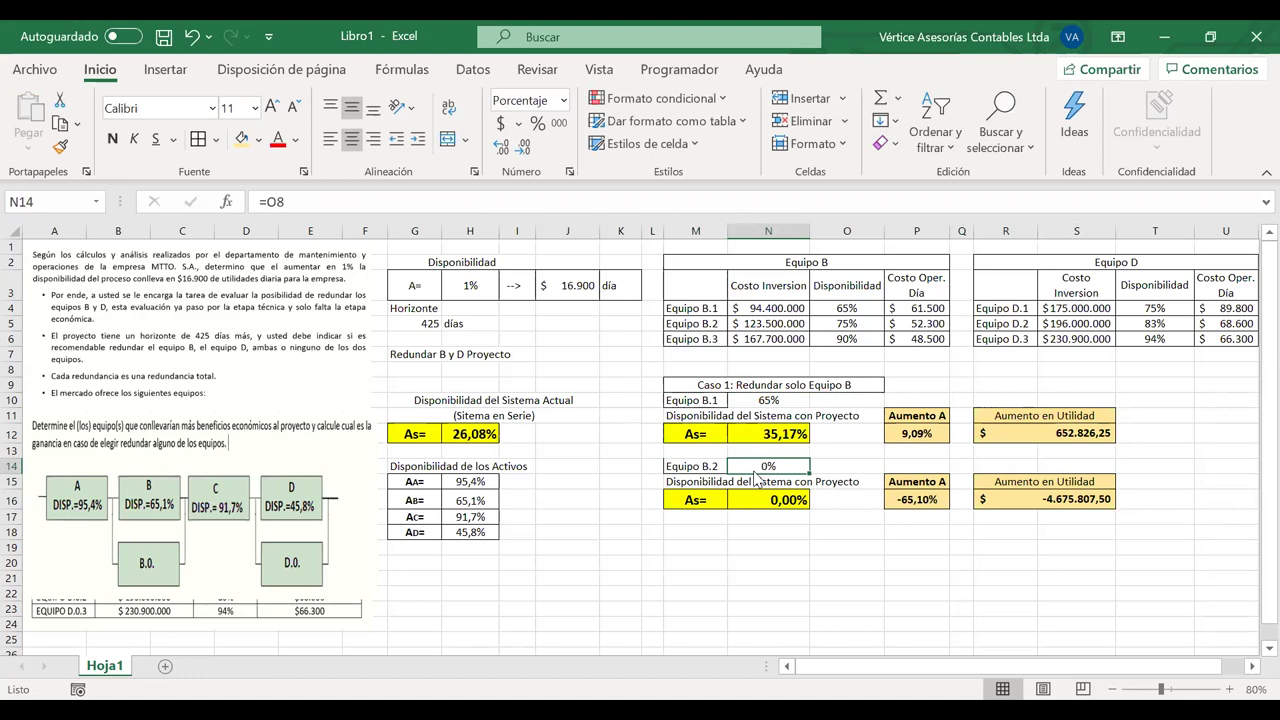
{"action": "left_click", "coordinate": [750, 458]}
{"action": "double_click", "coordinate": [750, 465]}
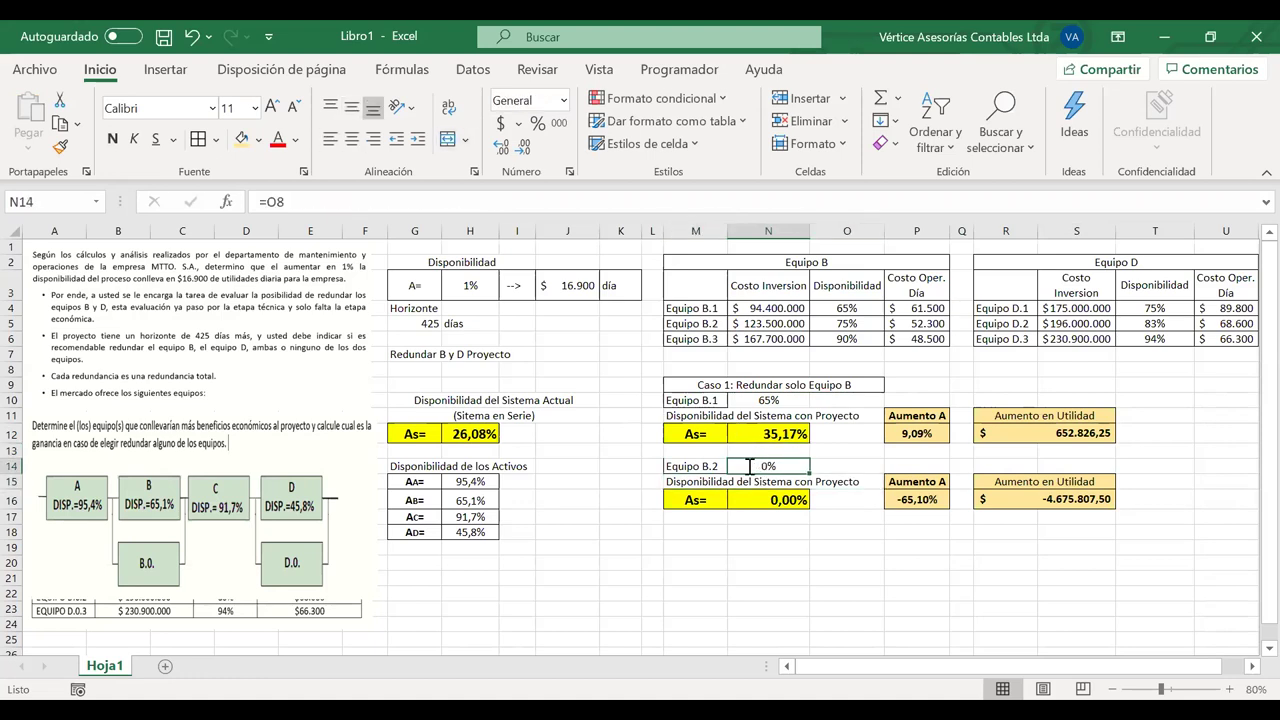
{"action": "left_click", "coordinate": [843, 340]}
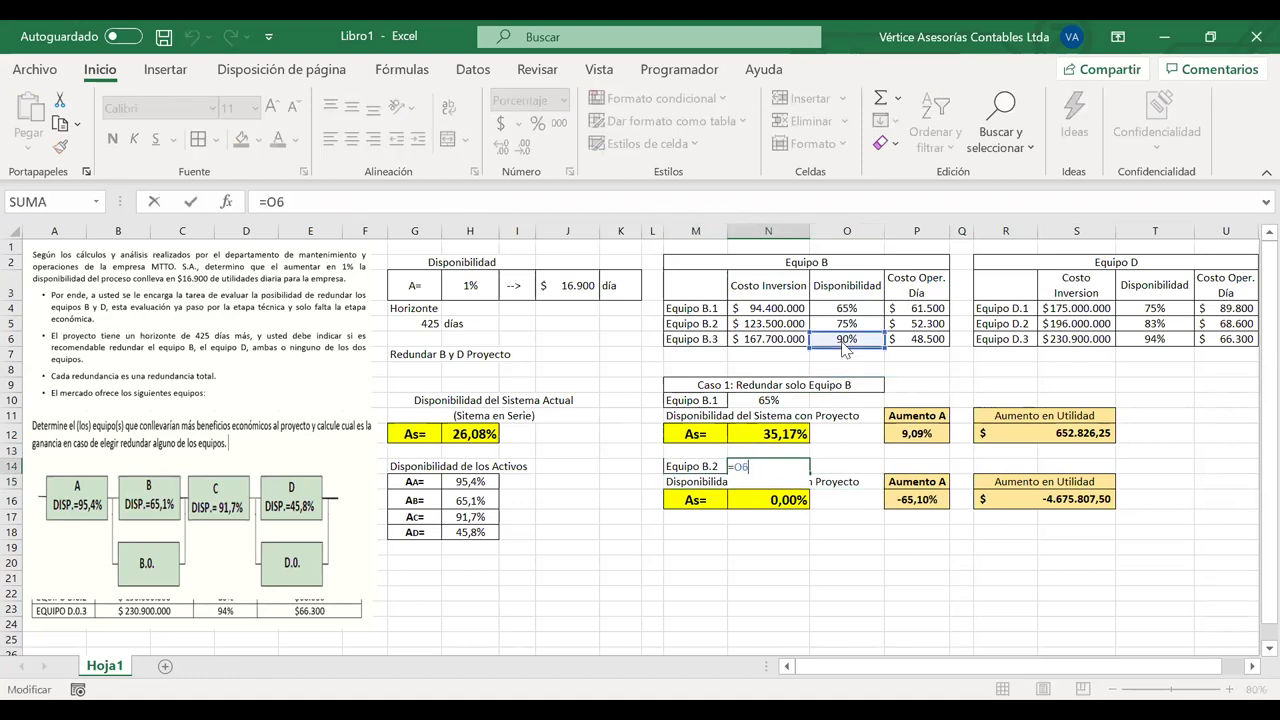
{"action": "left_click", "coordinate": [833, 327]}
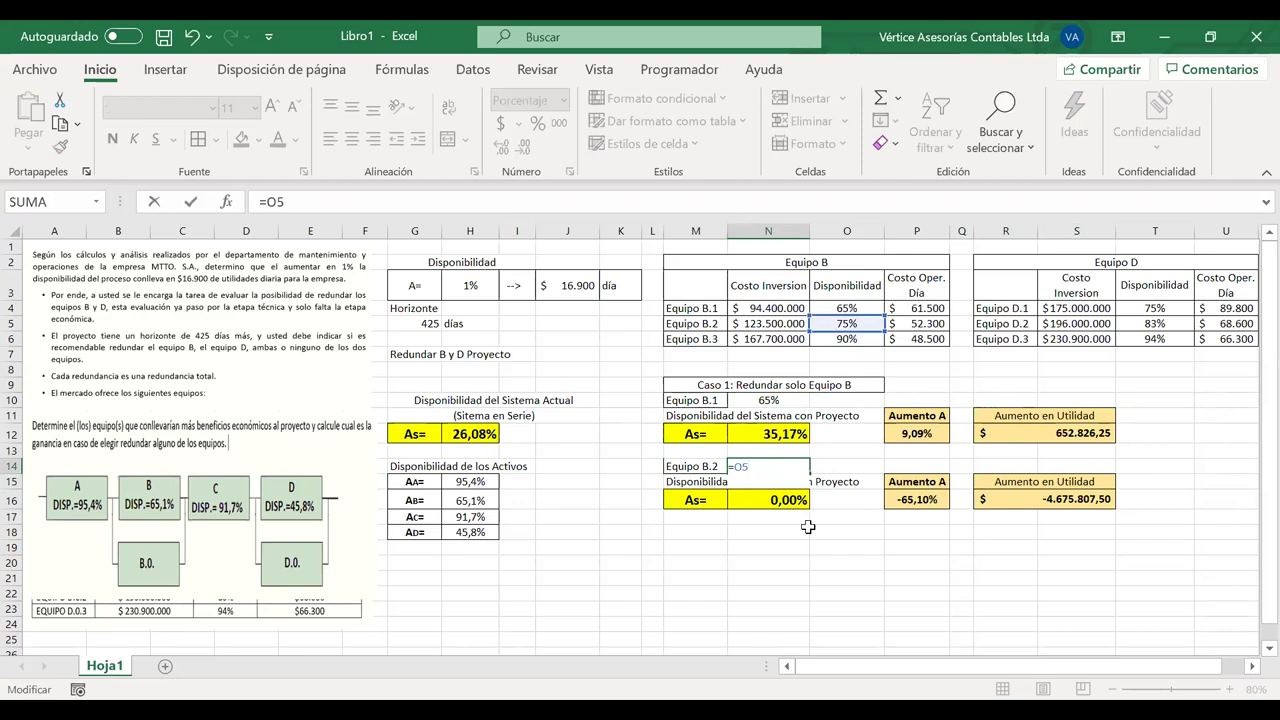
{"action": "key", "text": "Return"}
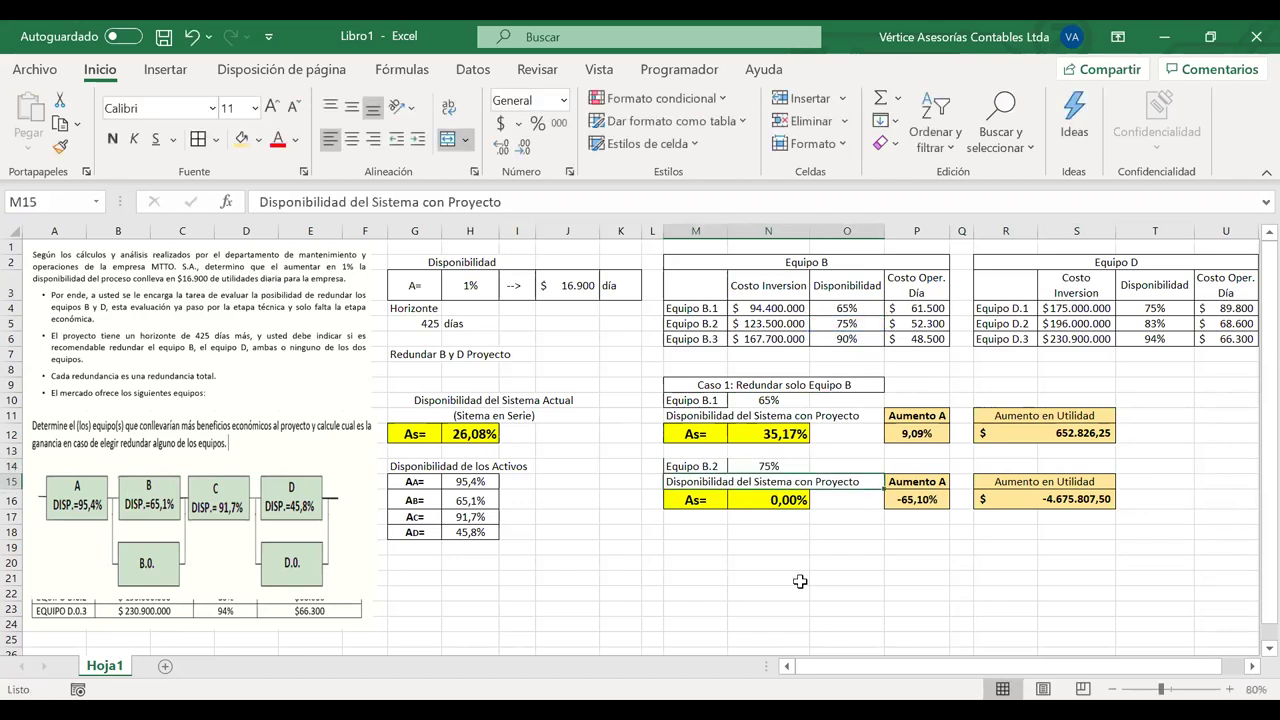
Correct the Equipo B.2 system availability in N16 to =H15*(1-(1-H16)*(1-N14))*H17*H18
{"action": "left_click", "coordinate": [751, 500]}
{"action": "double_click", "coordinate": [751, 500]}
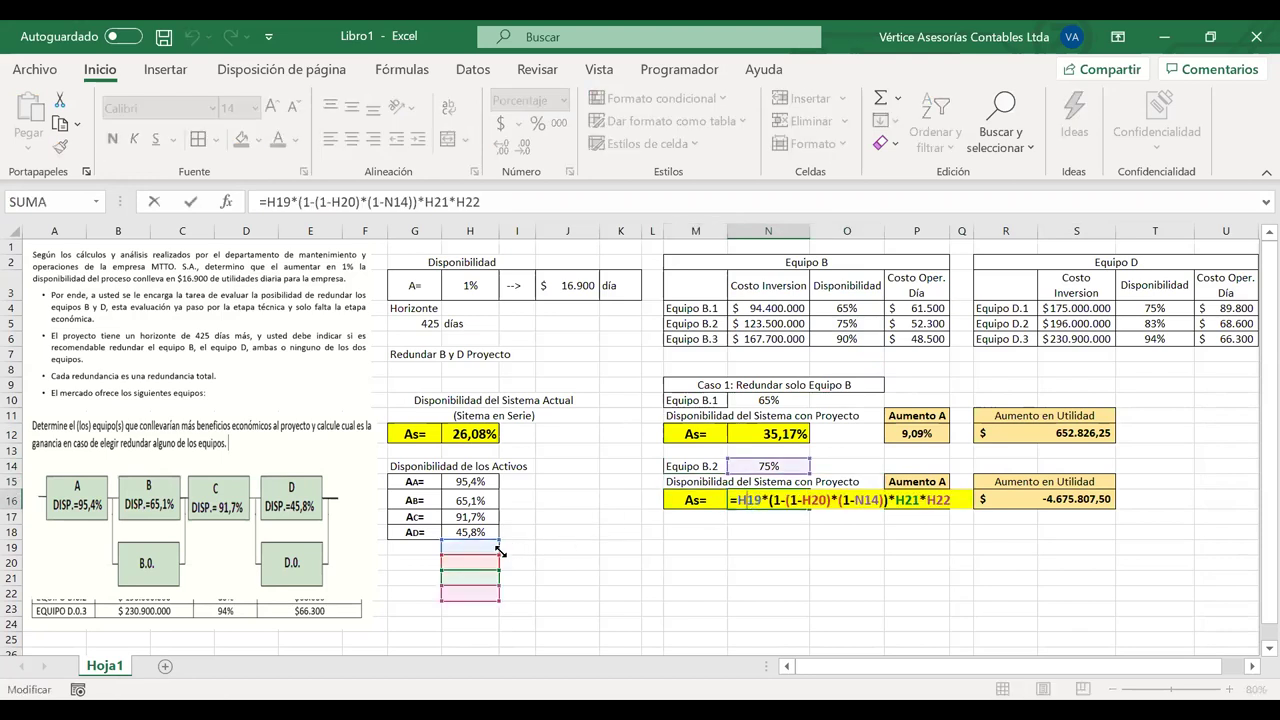
{"action": "left_click_drag", "start_coordinate": [476, 546], "coordinate": [476, 484]}
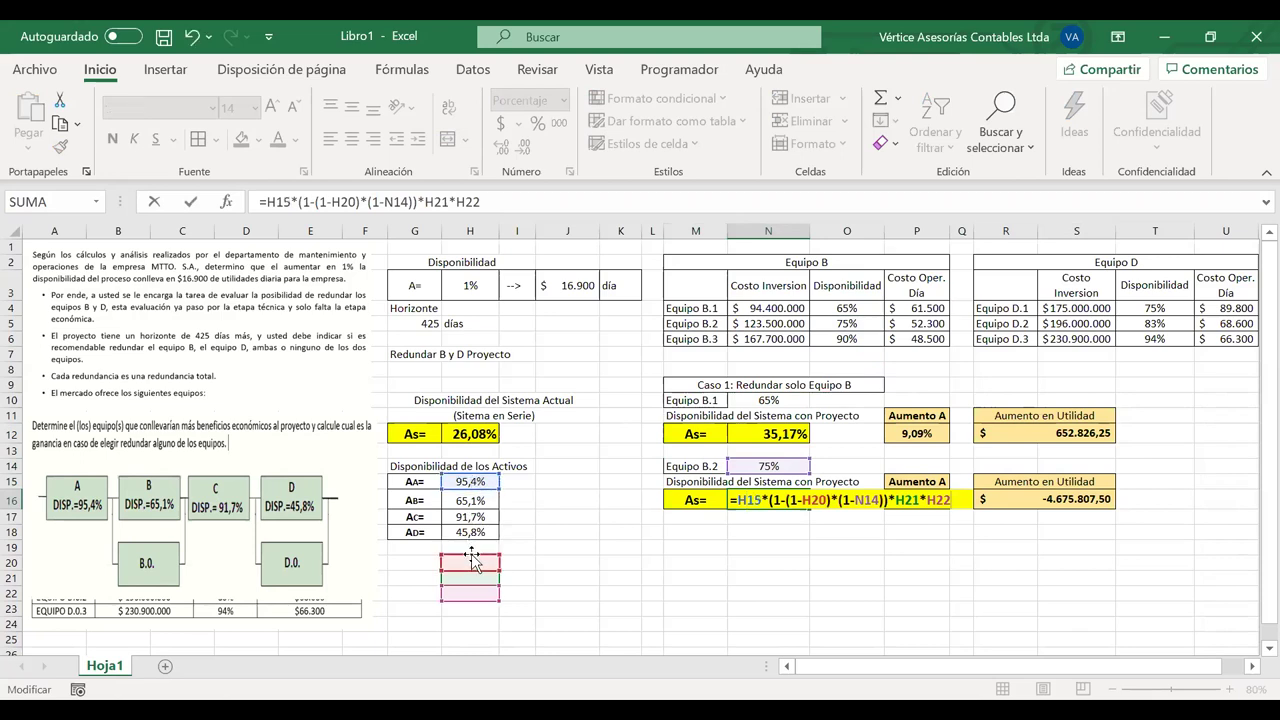
{"action": "left_click_drag", "start_coordinate": [472, 556], "coordinate": [468, 503]}
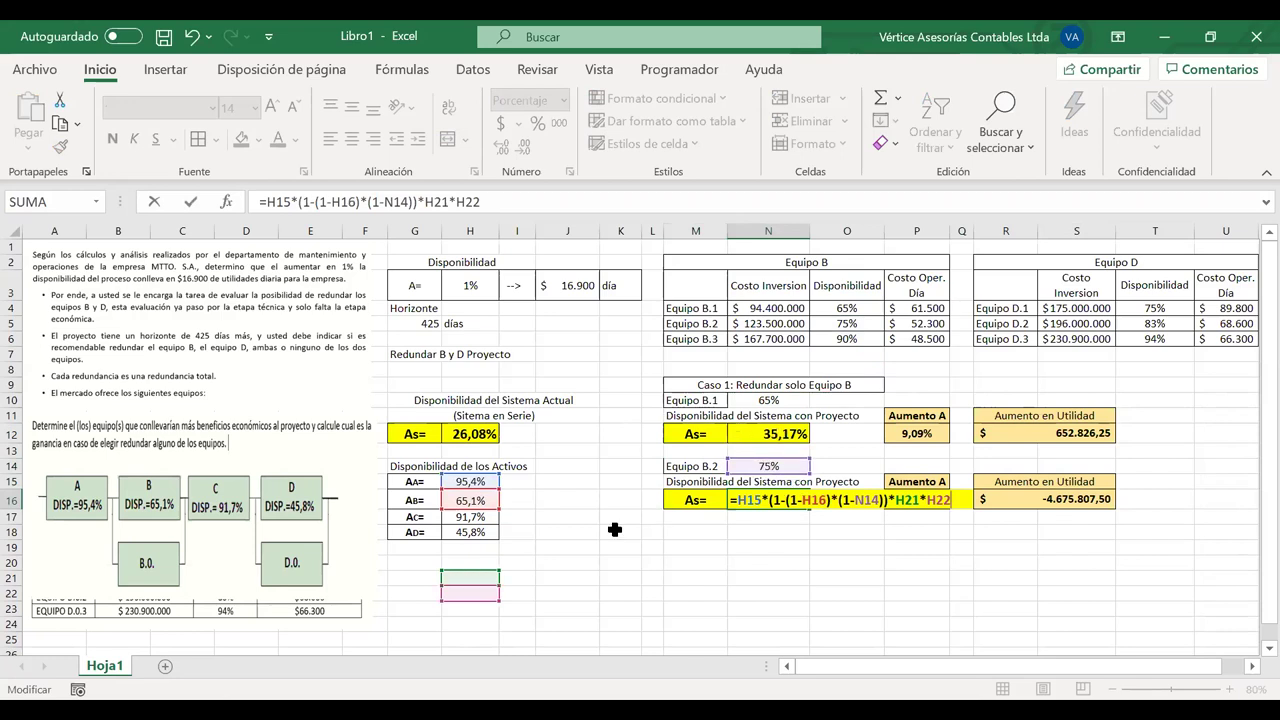
{"action": "left_click", "coordinate": [478, 517]}
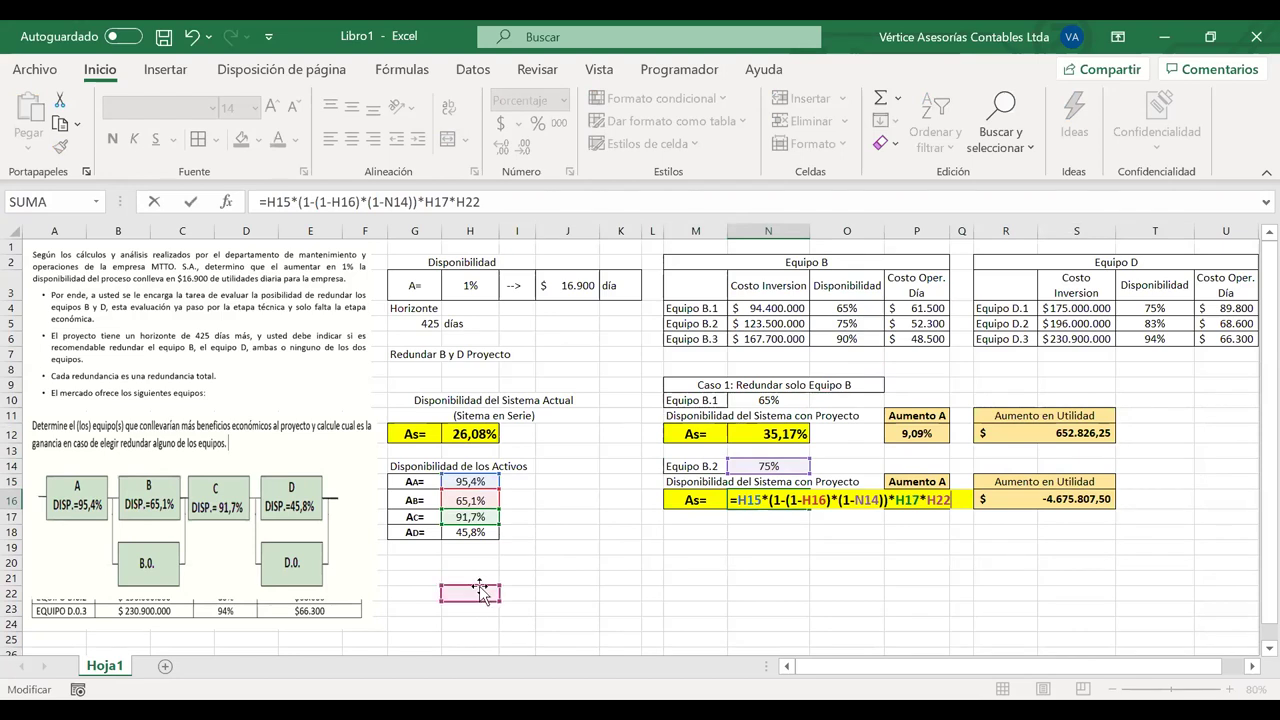
{"action": "left_click_drag", "start_coordinate": [480, 592], "coordinate": [488, 537]}
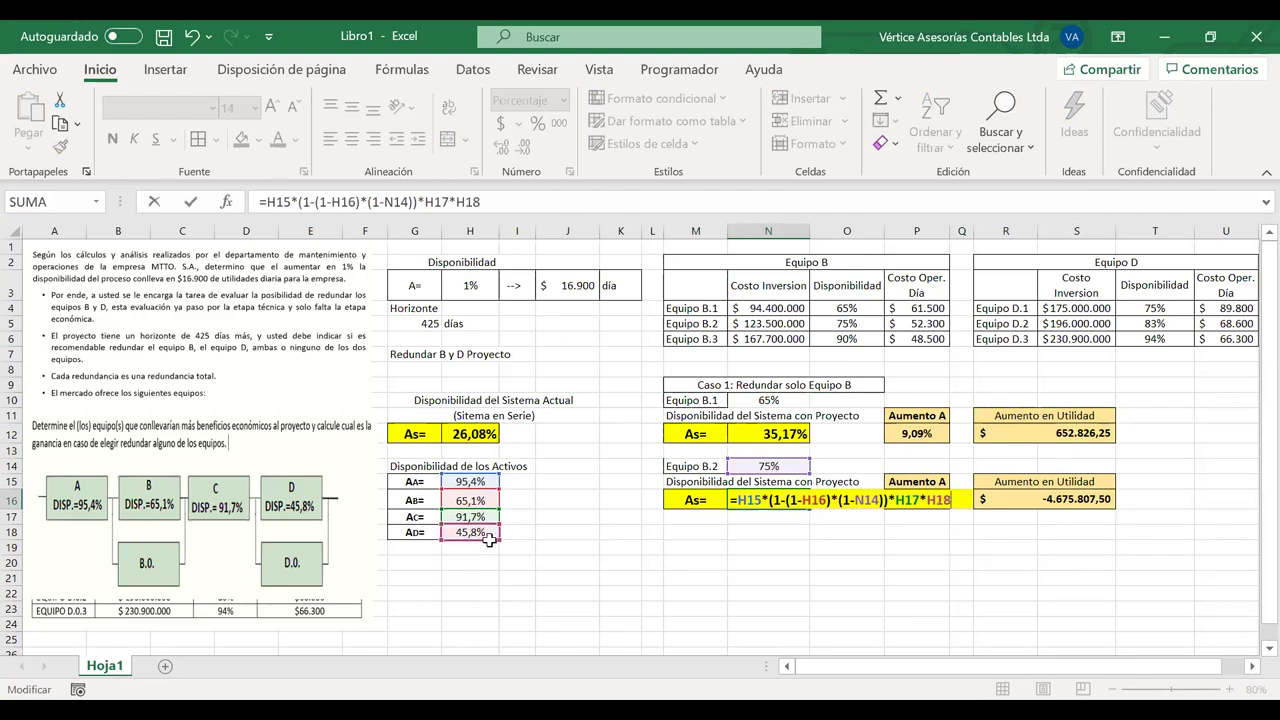
{"action": "key", "text": "Return"}
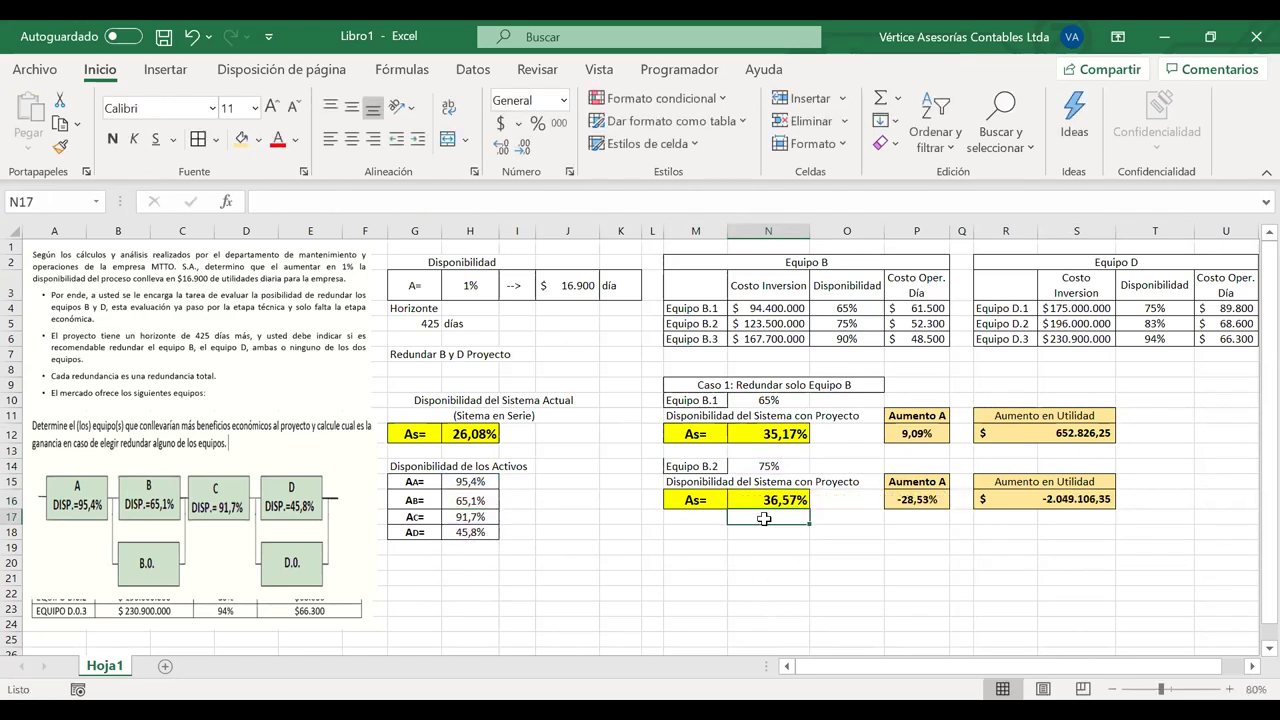
Correct the Equipo B.2 availability increase in P16 to =N16-$H$12, fixing the reference to the current system availability
{"action": "left_click", "coordinate": [925, 501]}
{"action": "double_click", "coordinate": [926, 501]}
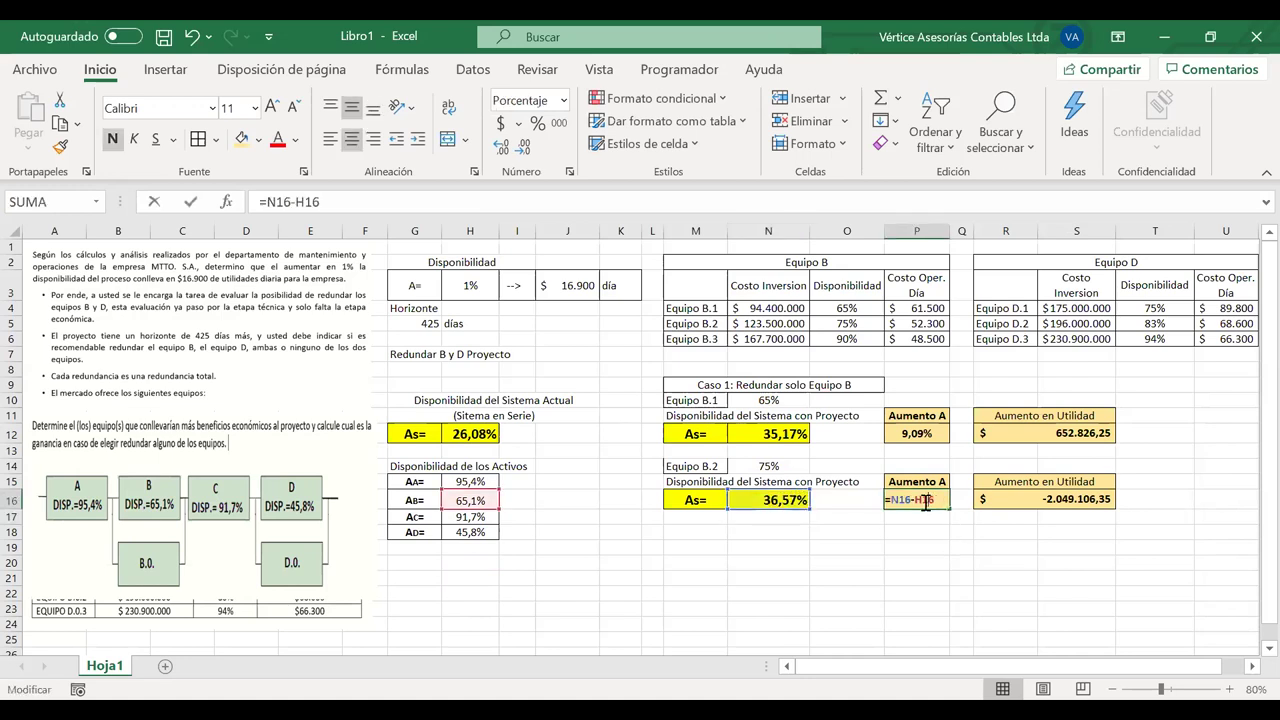
{"action": "left_click_drag", "start_coordinate": [456, 497], "coordinate": [455, 437]}
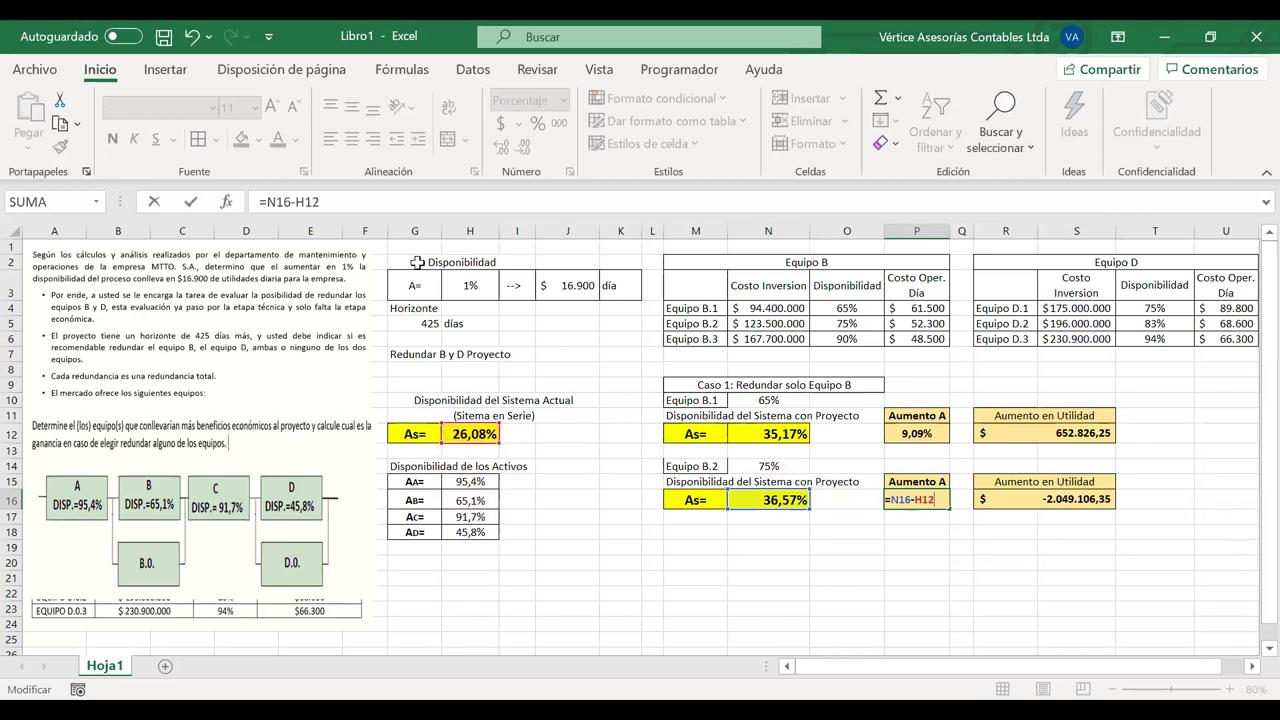
{"action": "left_click", "coordinate": [292, 202]}
{"action": "type", "text": "$H$"}
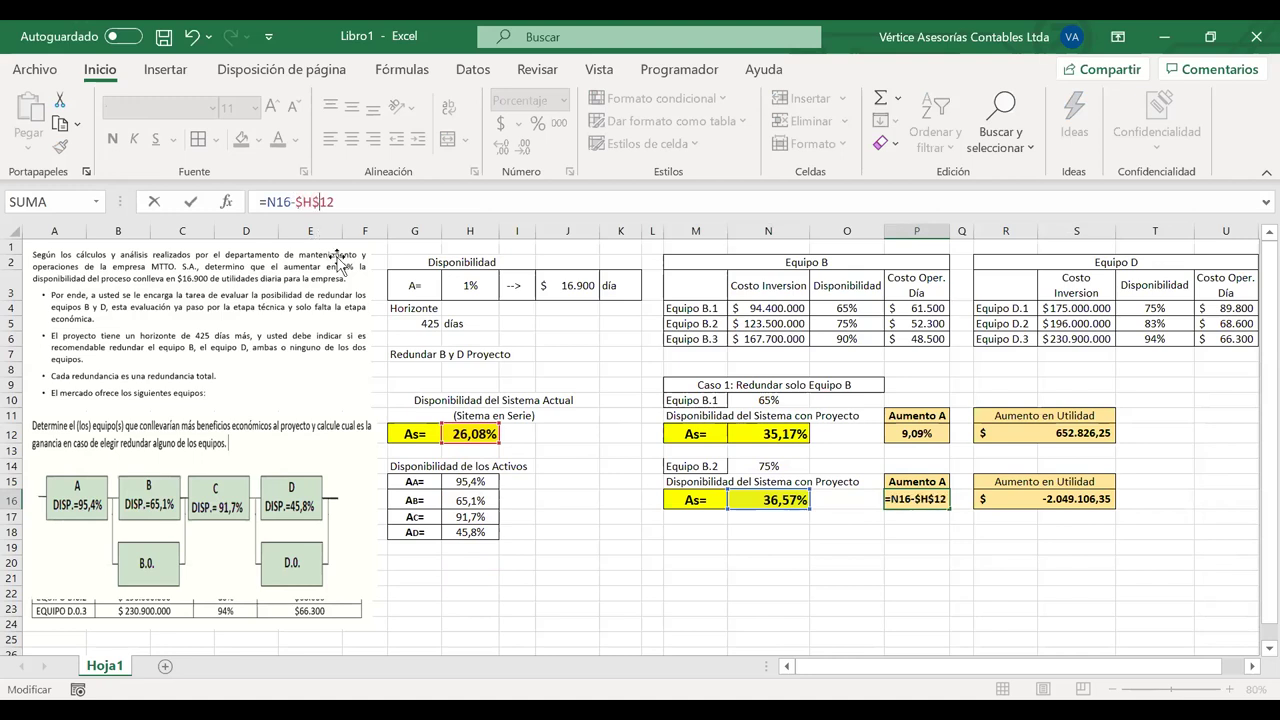
{"action": "key", "text": "Return"}
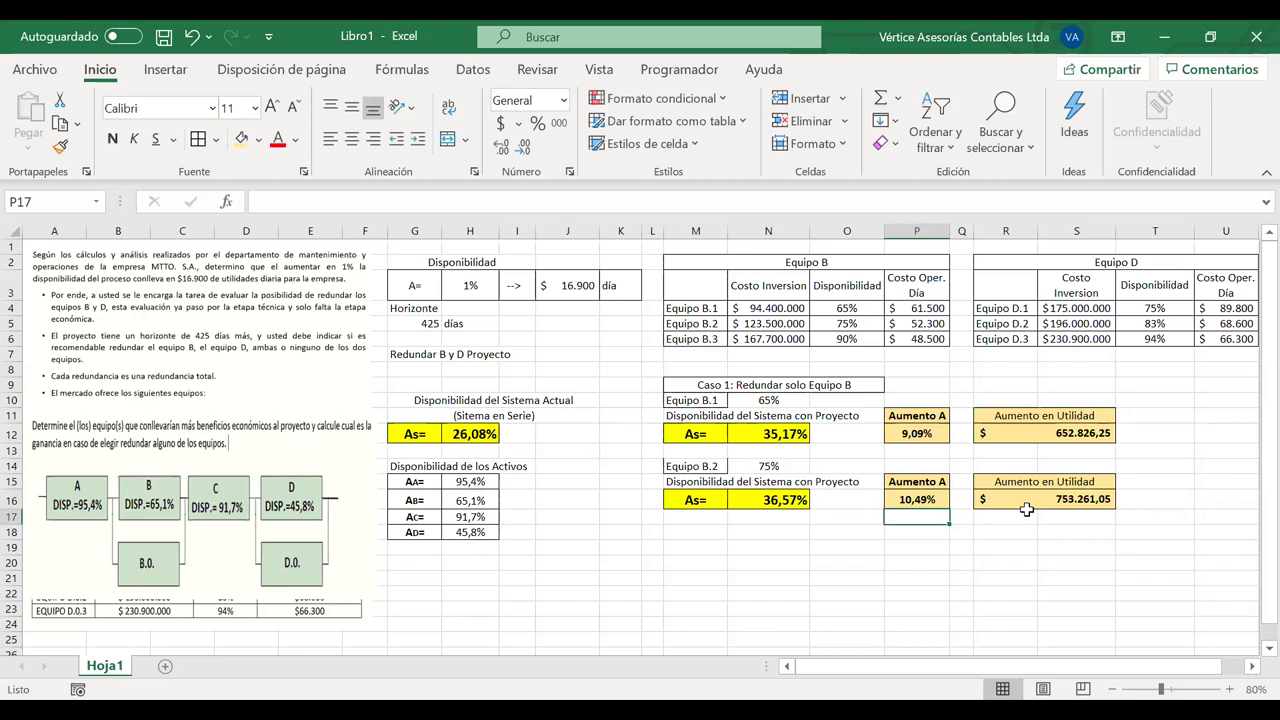
{"action": "left_click", "coordinate": [1037, 499]}
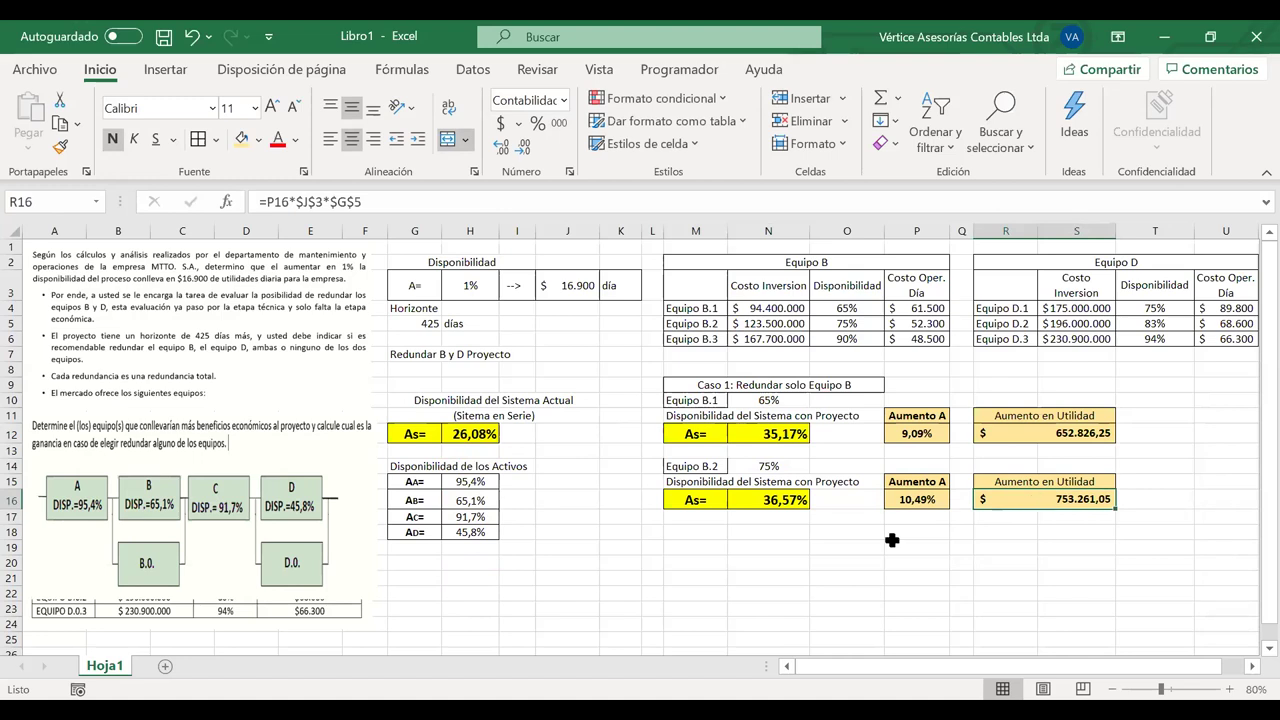
Copy the Equipo B.2 calculation block M14:S16 to M18 and relabel the copy as Equipo B.3
{"action": "left_click_drag", "start_coordinate": [713, 470], "coordinate": [1033, 498]}
{"action": "key", "text": "ctrl+c"}
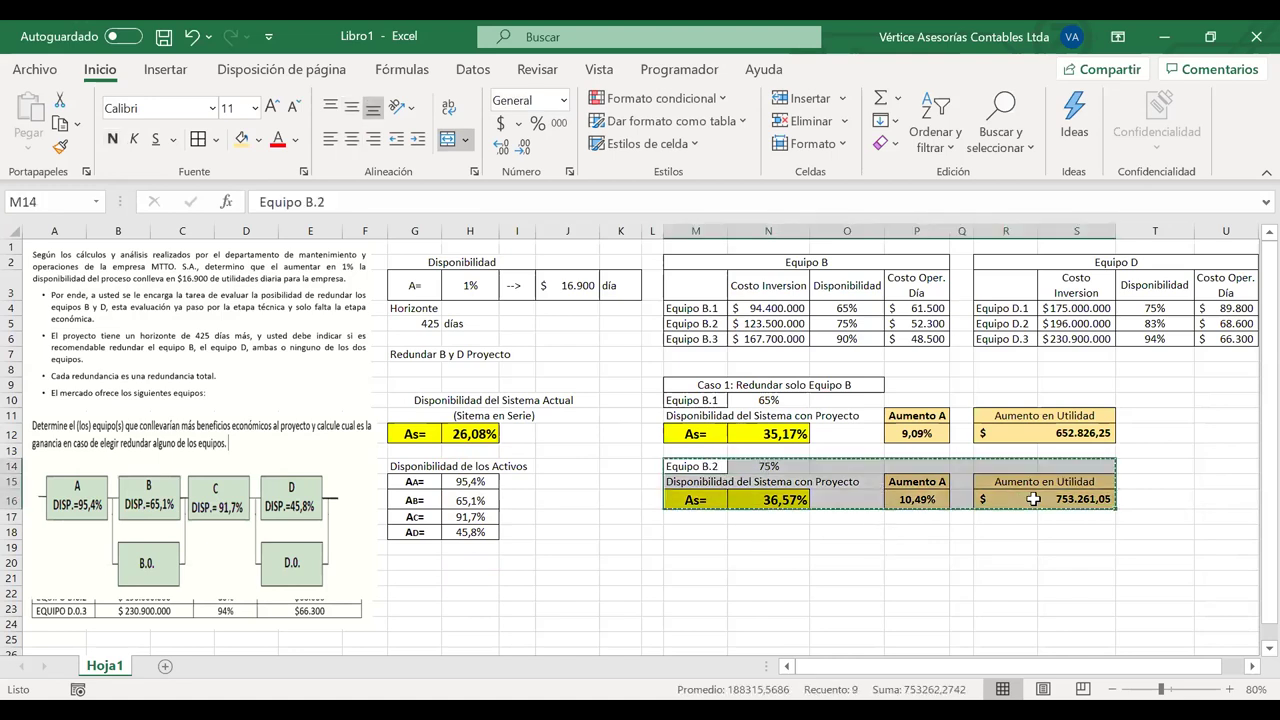
{"action": "left_click", "coordinate": [704, 530]}
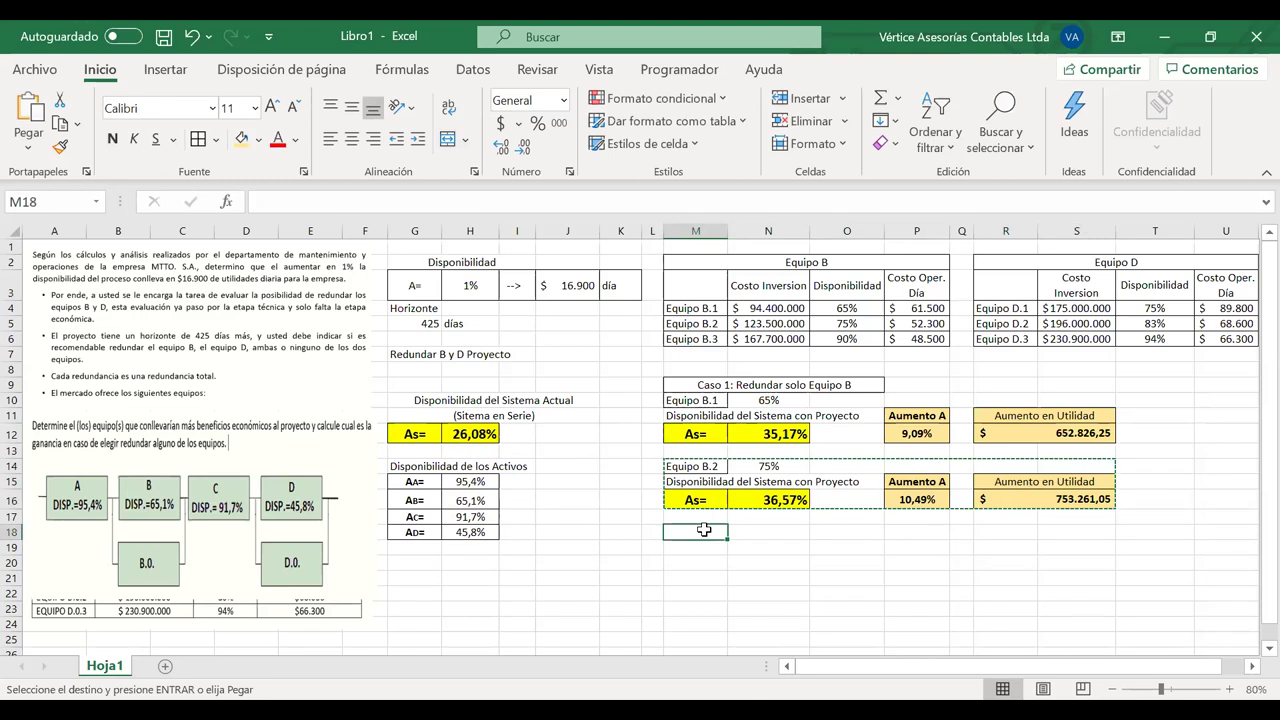
{"action": "key", "text": "ctrl+v"}
{"action": "left_click_drag", "start_coordinate": [715, 532], "coordinate": [742, 534]}
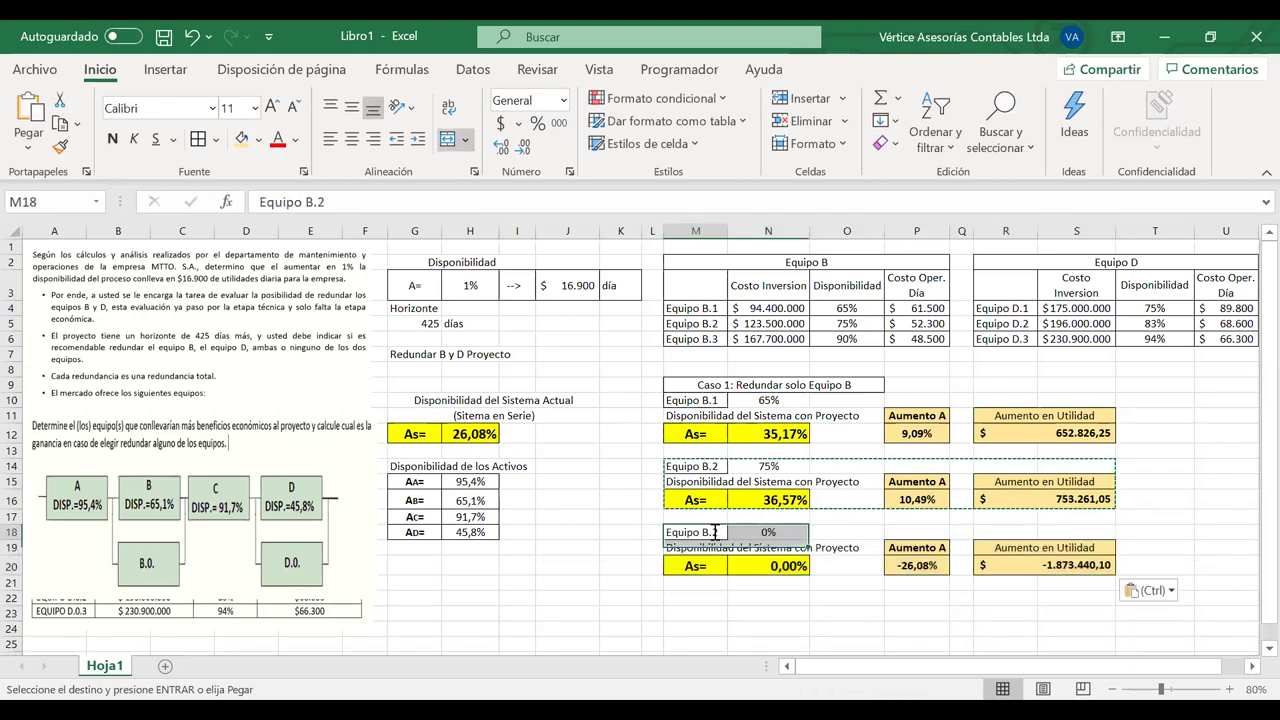
{"action": "double_click", "coordinate": [715, 532]}
{"action": "type", "text": "3"}
{"action": "key", "text": "Delete"}
Point the availability in N18 to the Equipo B.3 value with =O6
{"action": "left_click", "coordinate": [745, 534]}
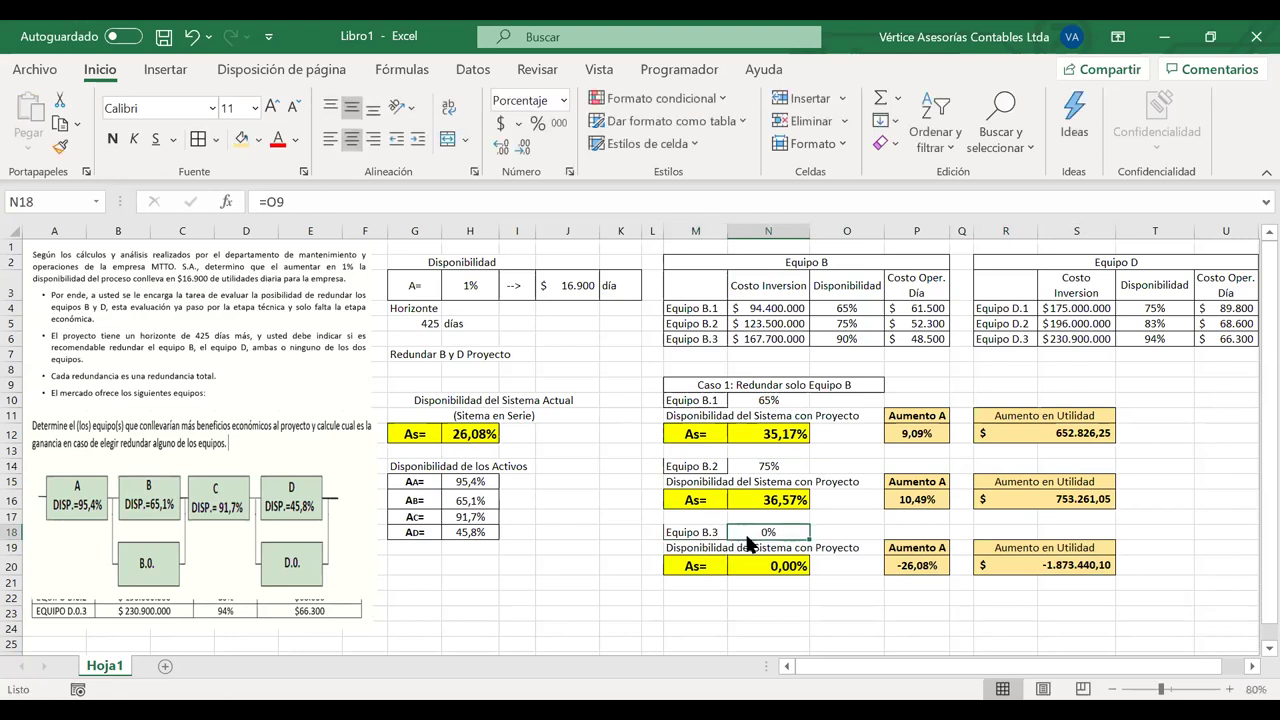
{"action": "left_click", "coordinate": [750, 545]}
{"action": "double_click", "coordinate": [755, 532]}
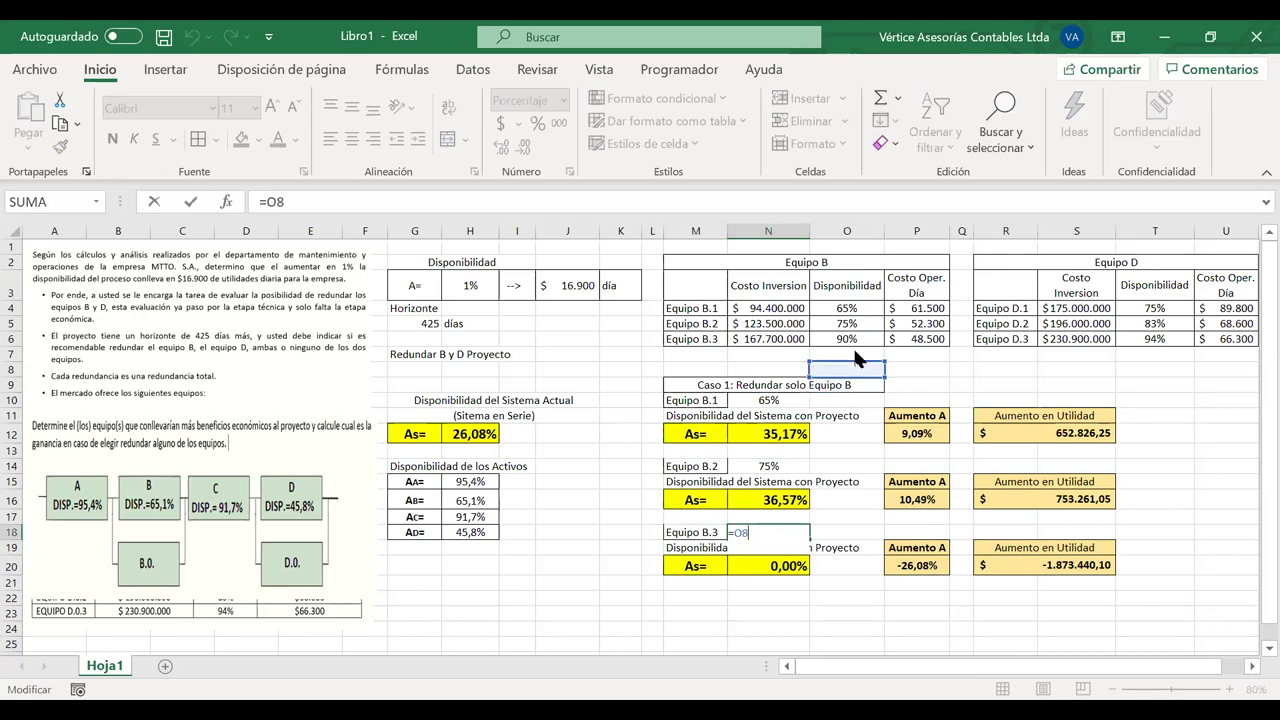
{"action": "left_click", "coordinate": [846, 339]}
{"action": "key", "text": "Return"}
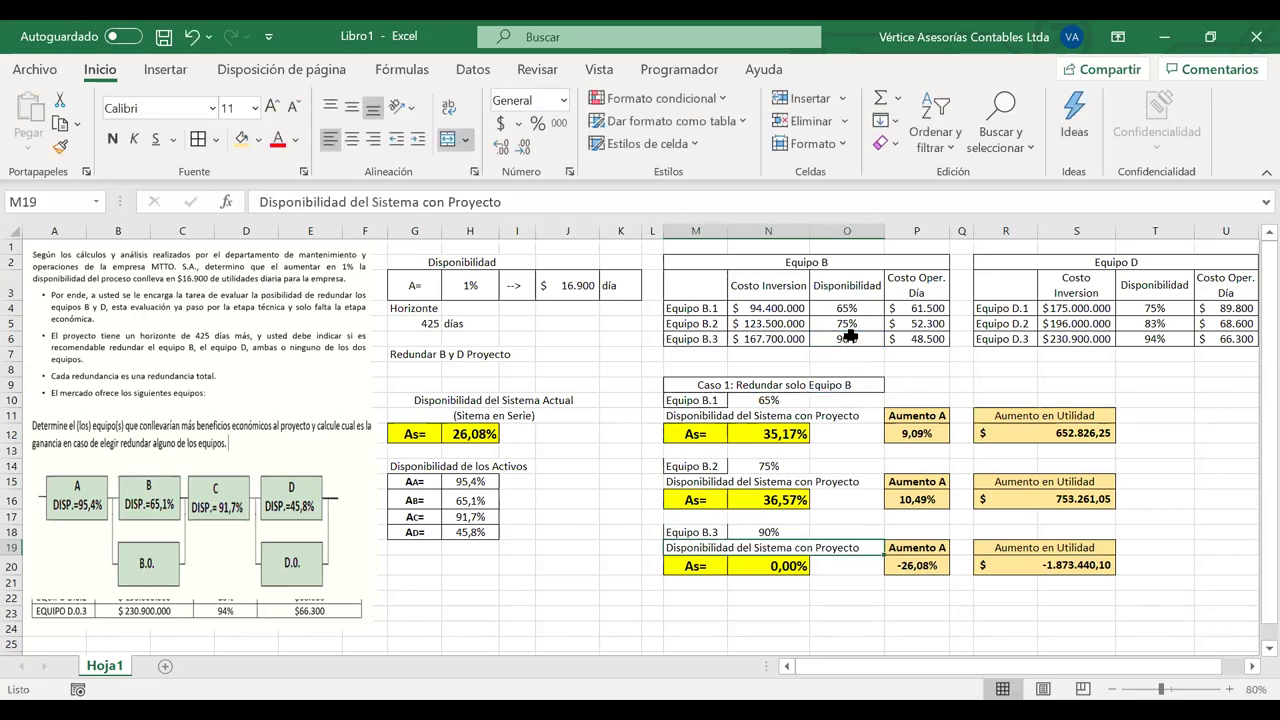
Correct the Equipo B.3 system availability in N20 to =H15*(1-(1-H16)*(1-N18))*H17*H18
{"action": "double_click", "coordinate": [753, 566]}
{"action": "left_click_drag", "start_coordinate": [478, 535], "coordinate": [469, 497]}
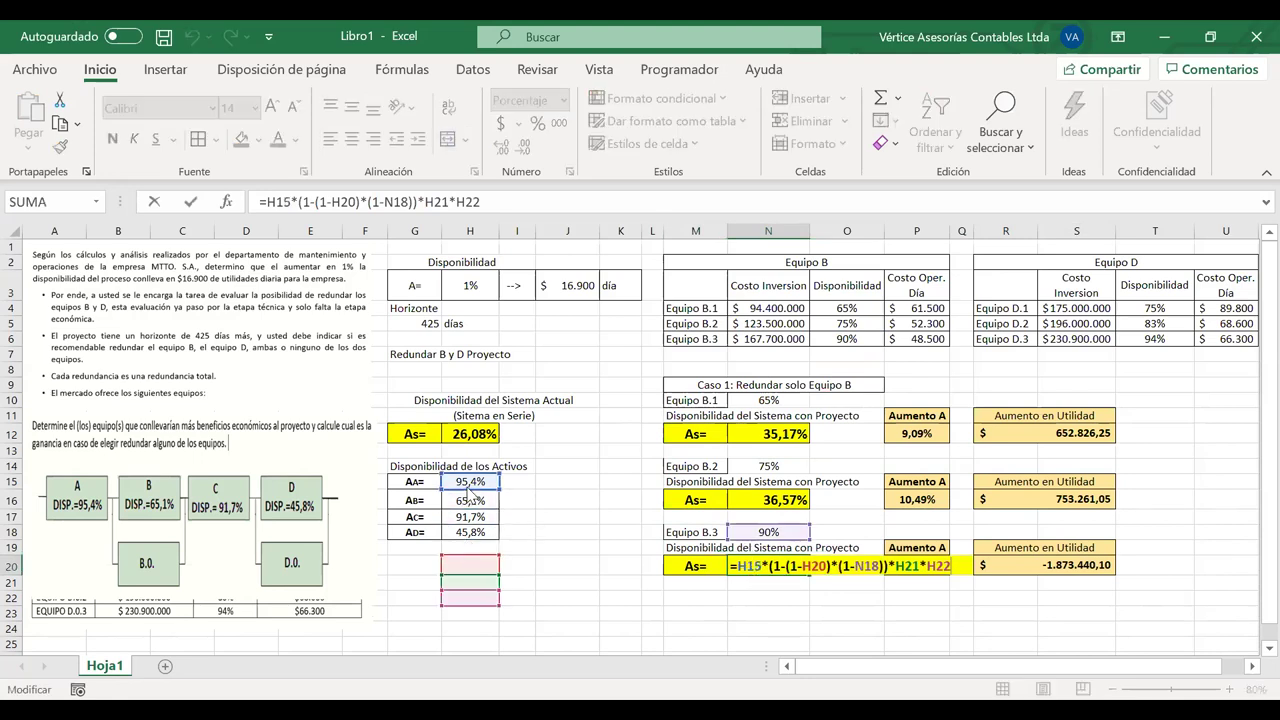
{"action": "left_click_drag", "start_coordinate": [466, 558], "coordinate": [471, 507]}
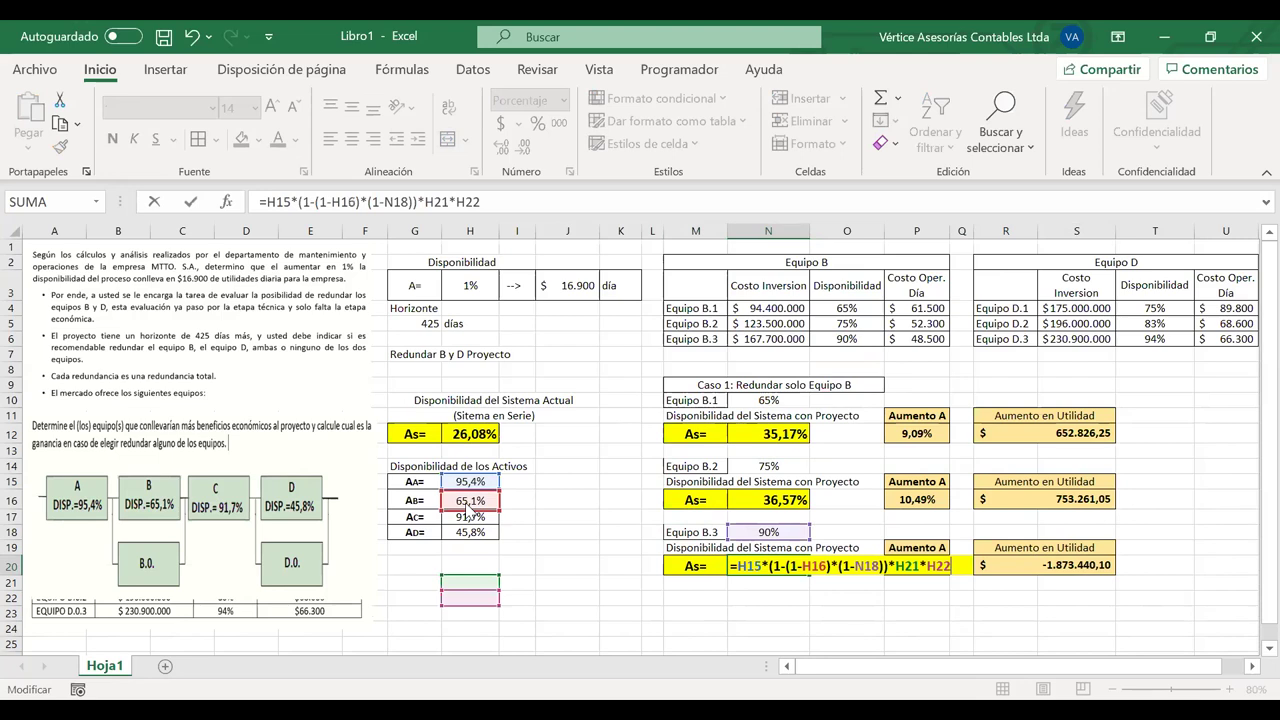
{"action": "left_click_drag", "start_coordinate": [468, 578], "coordinate": [465, 518]}
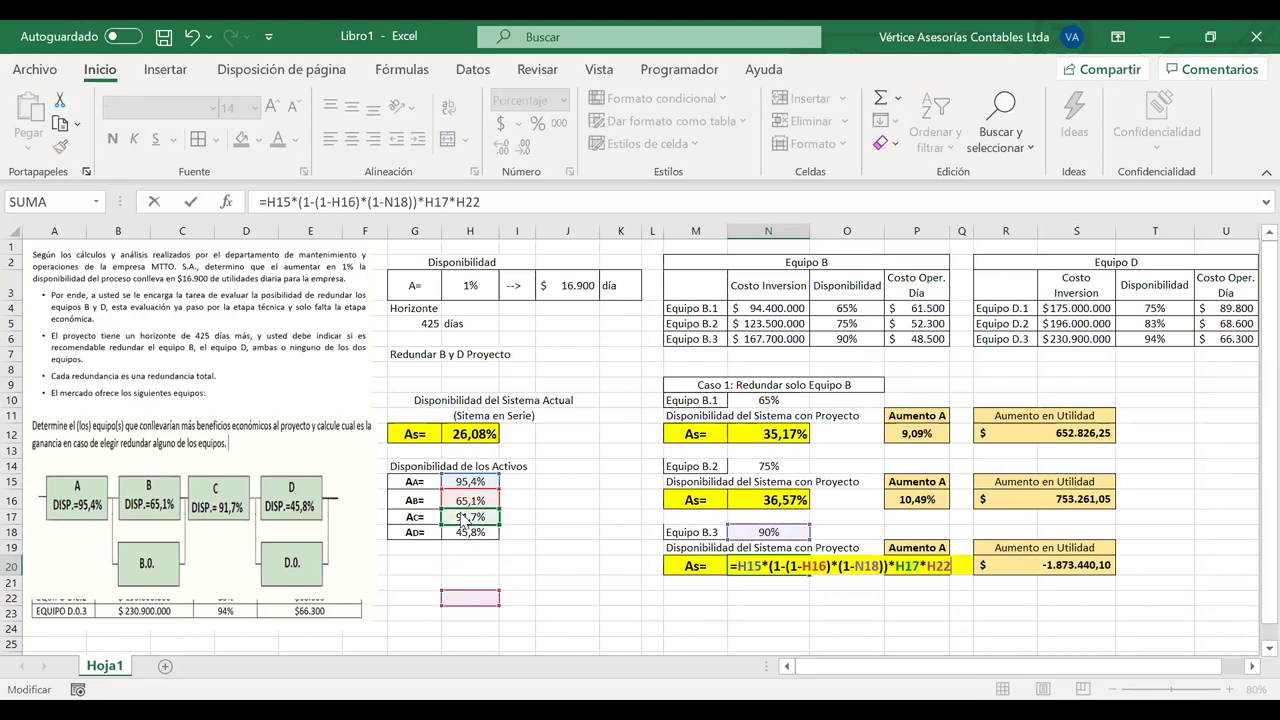
{"action": "left_click_drag", "start_coordinate": [462, 598], "coordinate": [460, 532]}
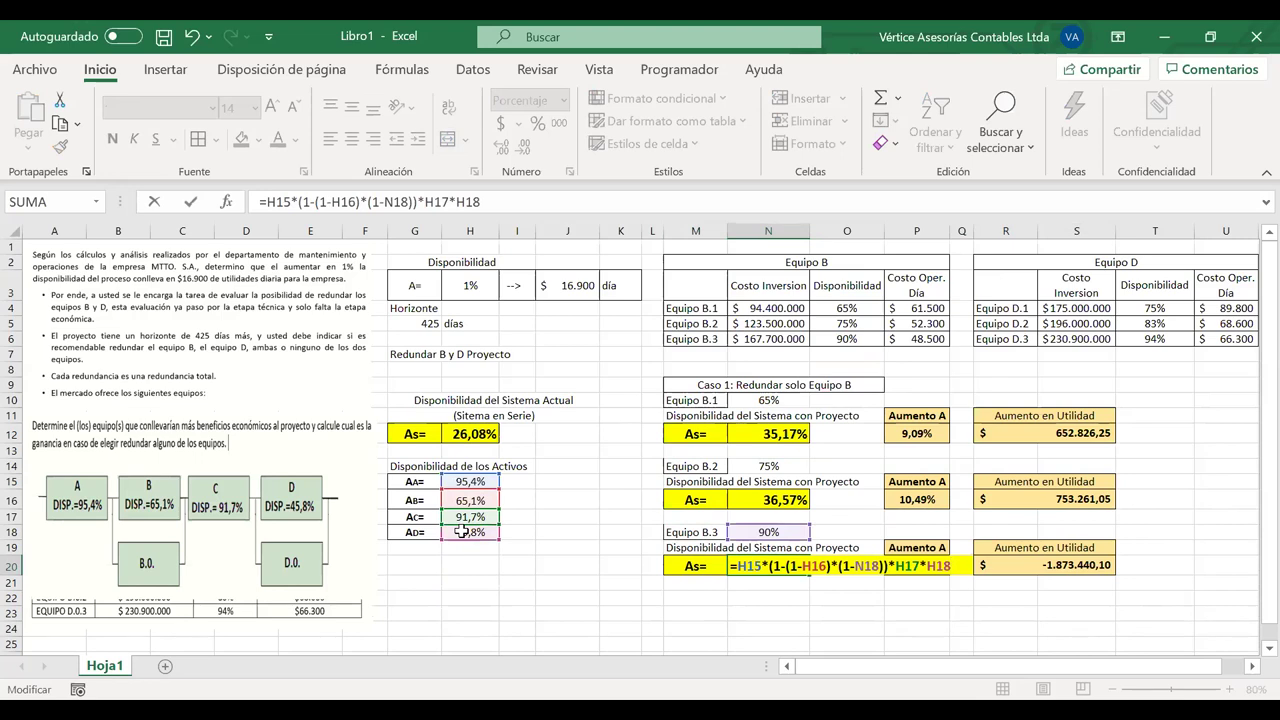
{"action": "key", "text": "Return"}
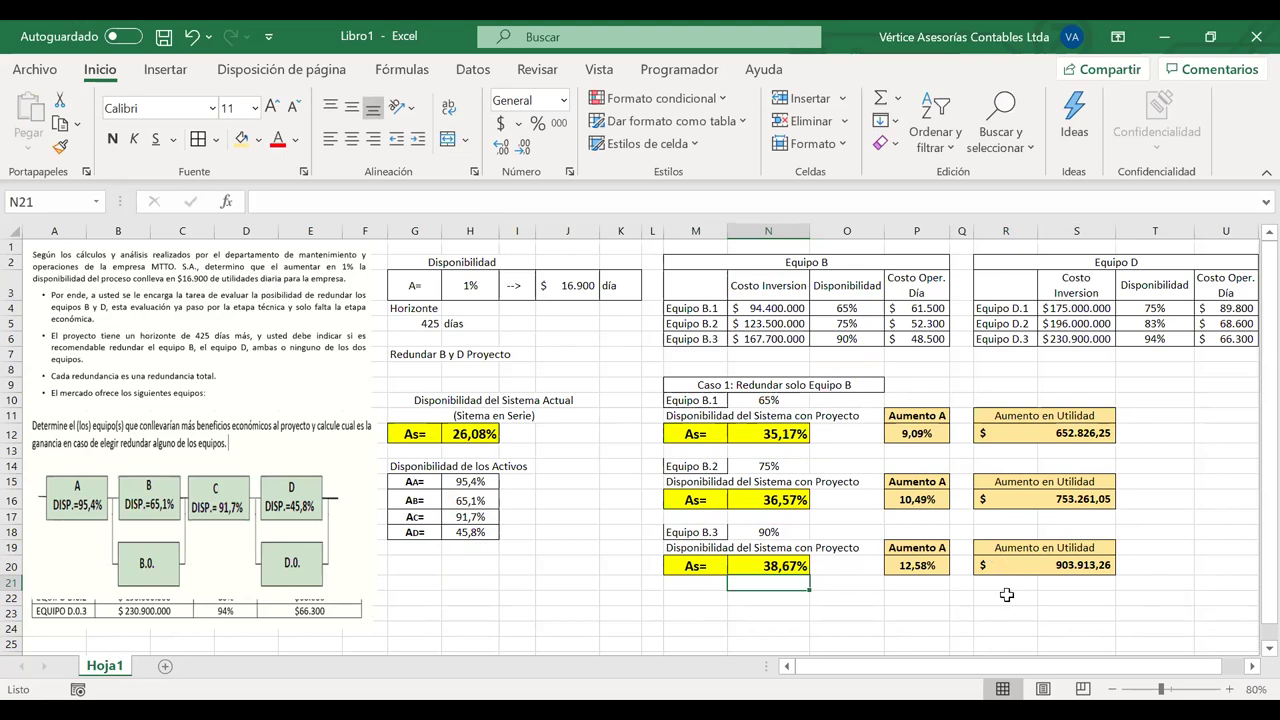
Review the Equipo B.1 availability increase in P12 and the cells referenced by the profit increase formula in R12
{"action": "left_click", "coordinate": [1070, 438]}
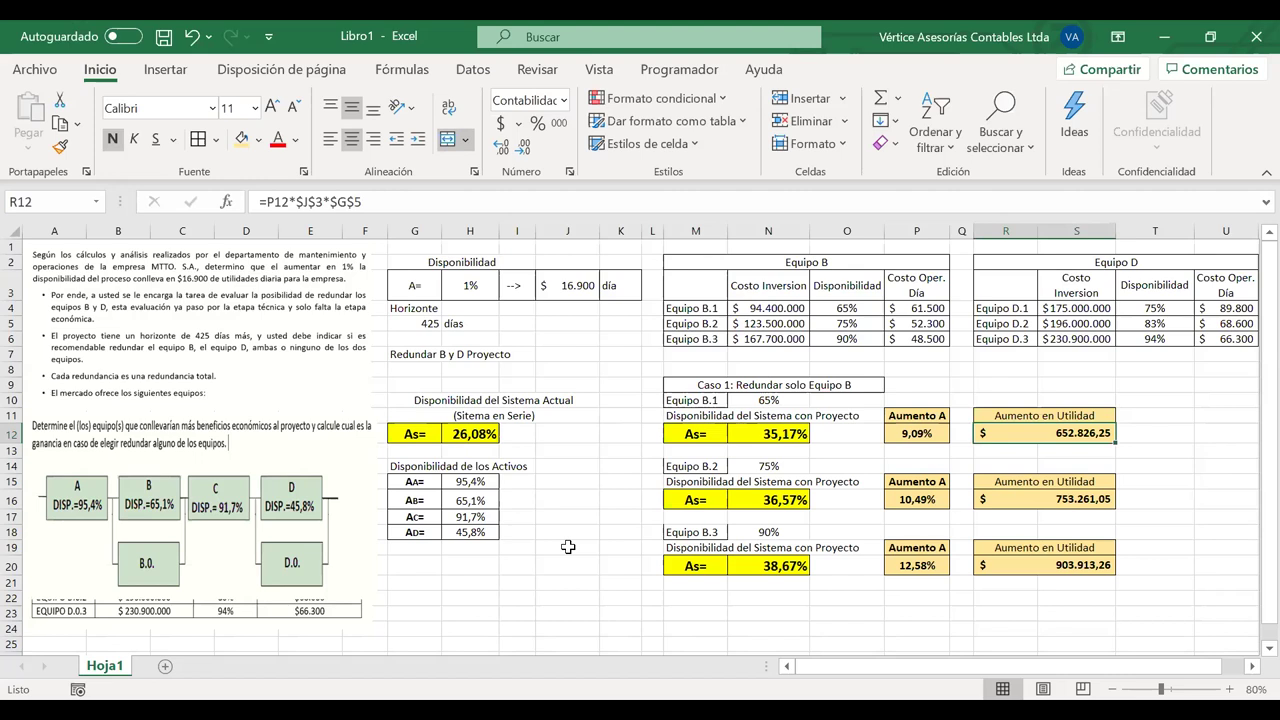
{"action": "left_click", "coordinate": [908, 433]}
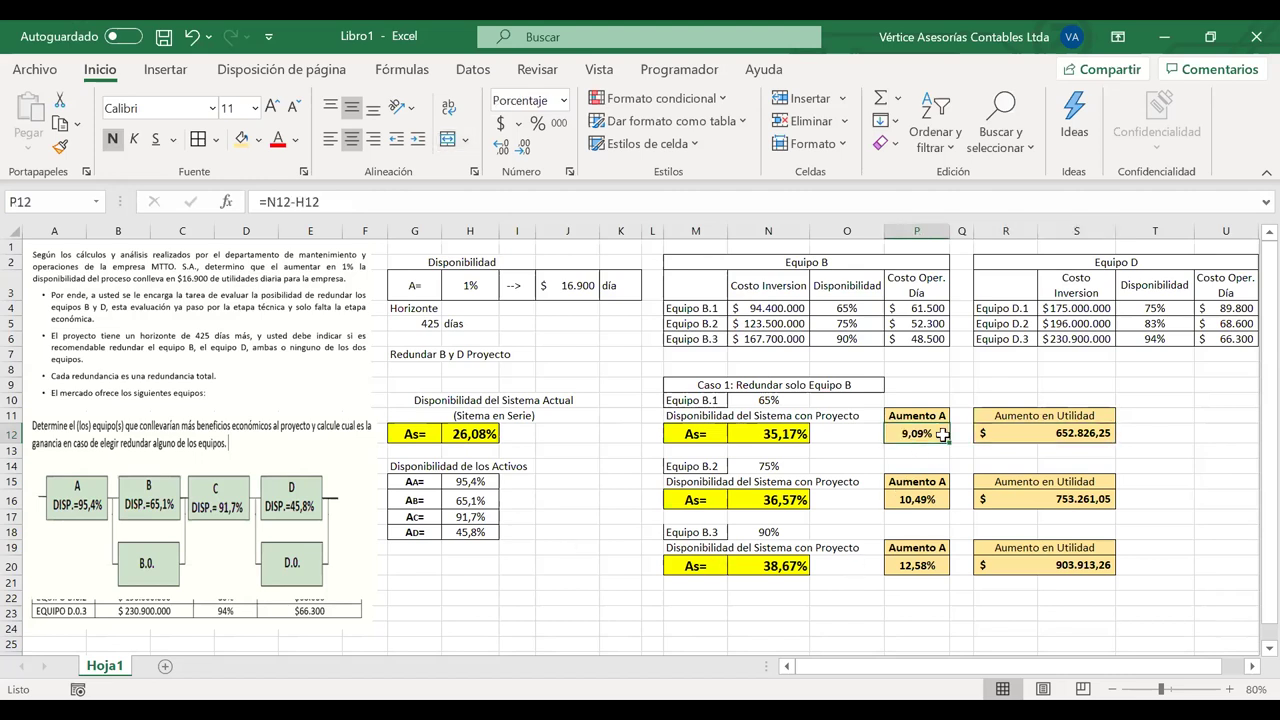
{"action": "double_click", "coordinate": [1052, 432]}
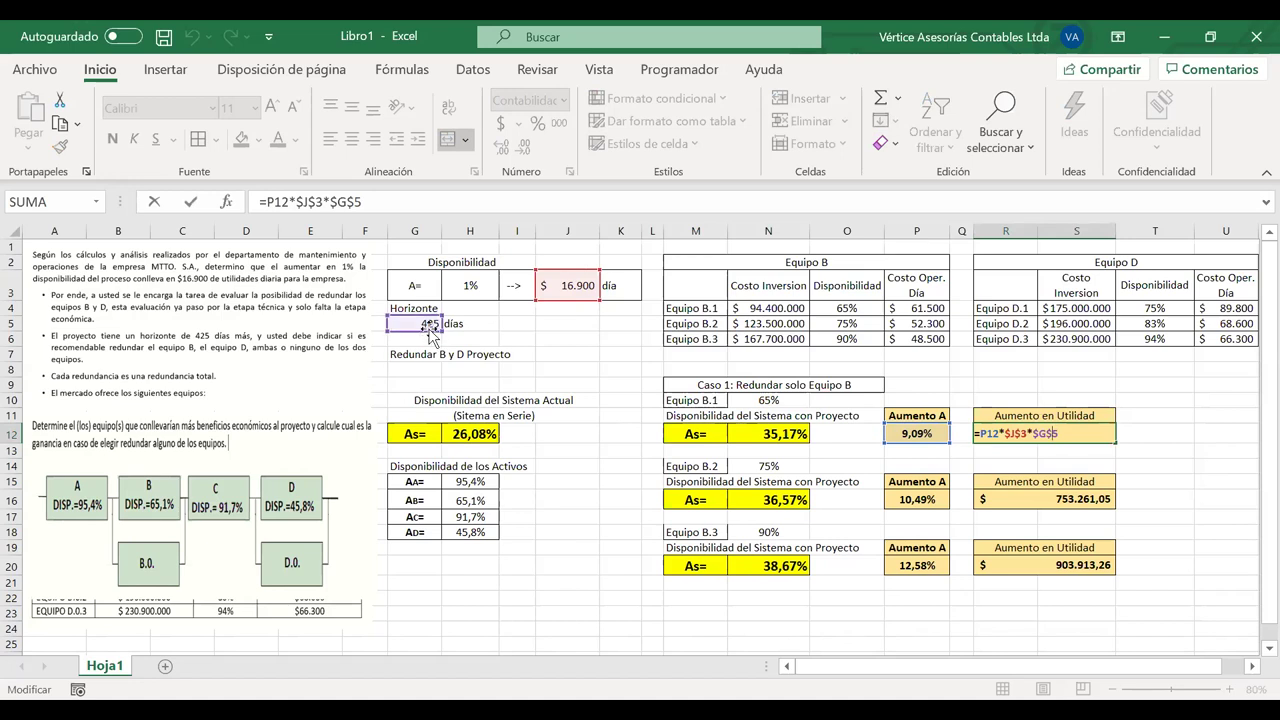
{"action": "key", "text": "Return"}
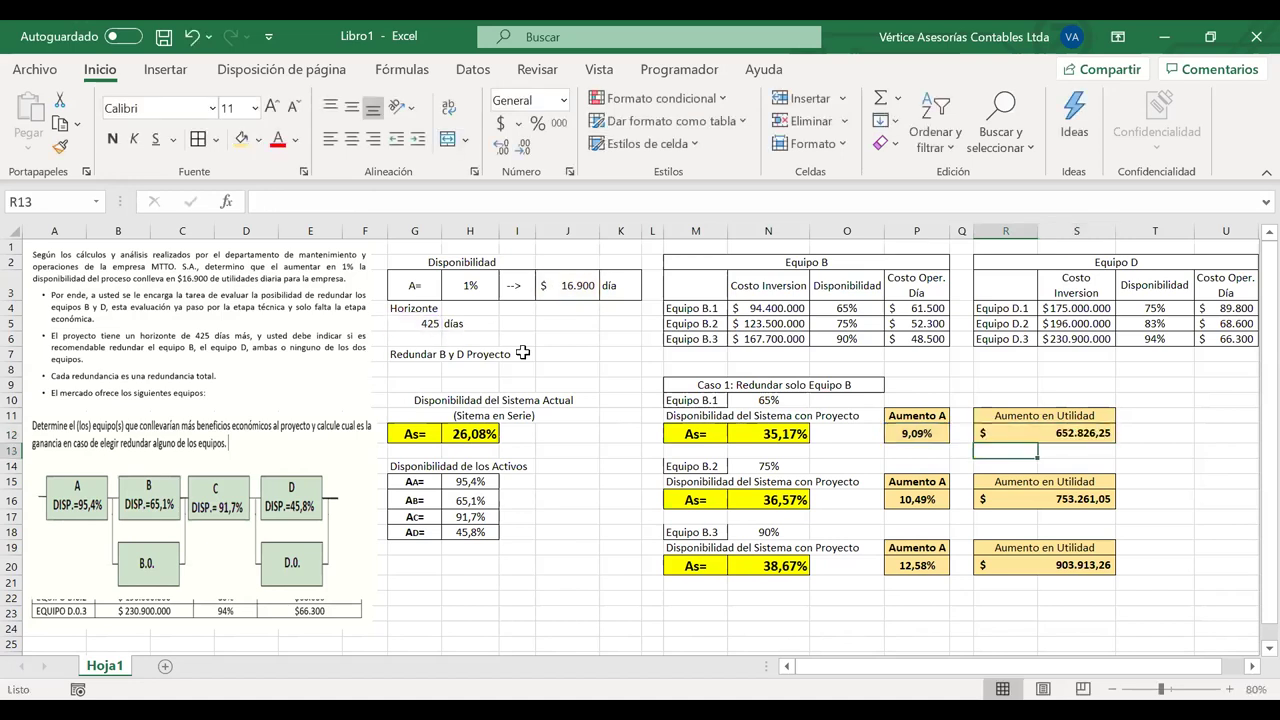
Merge and centre cells M22:O22 below the Equipo B.3 block
{"action": "left_click", "coordinate": [703, 385]}
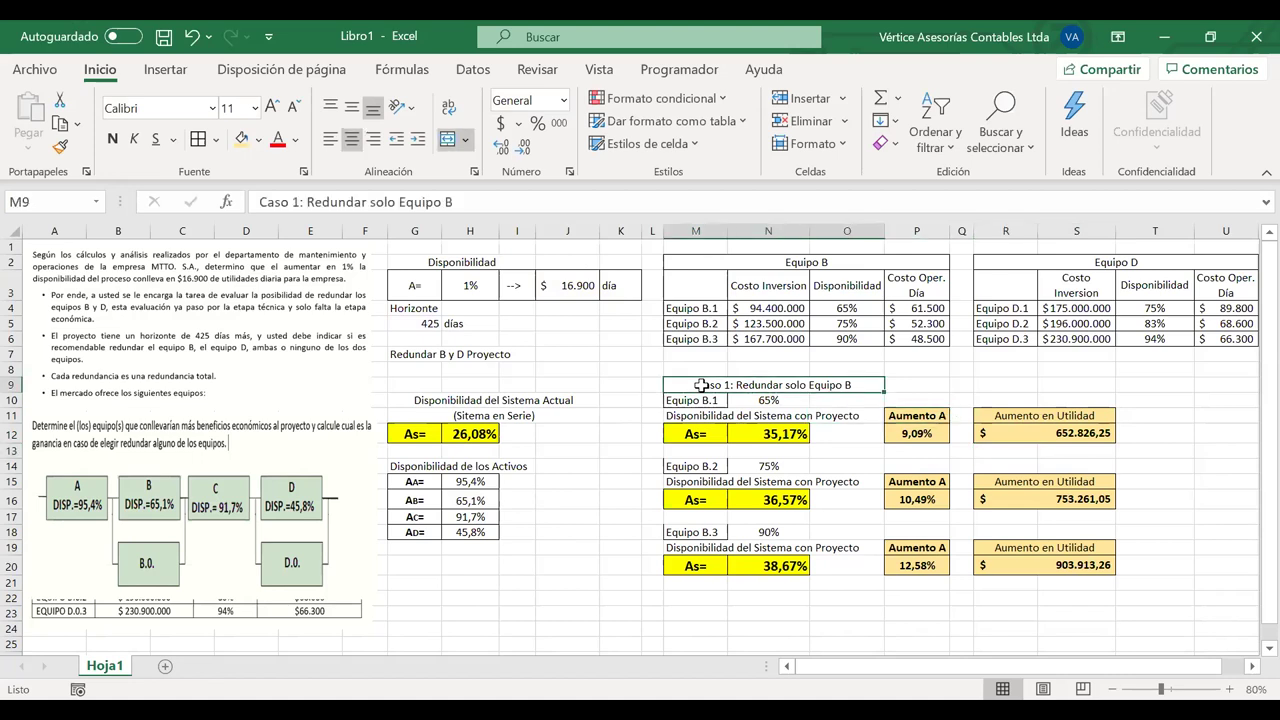
{"action": "left_click", "coordinate": [704, 600]}
{"action": "scroll", "coordinate": [704, 600], "scroll_direction": "down", "scroll_amount": 1}
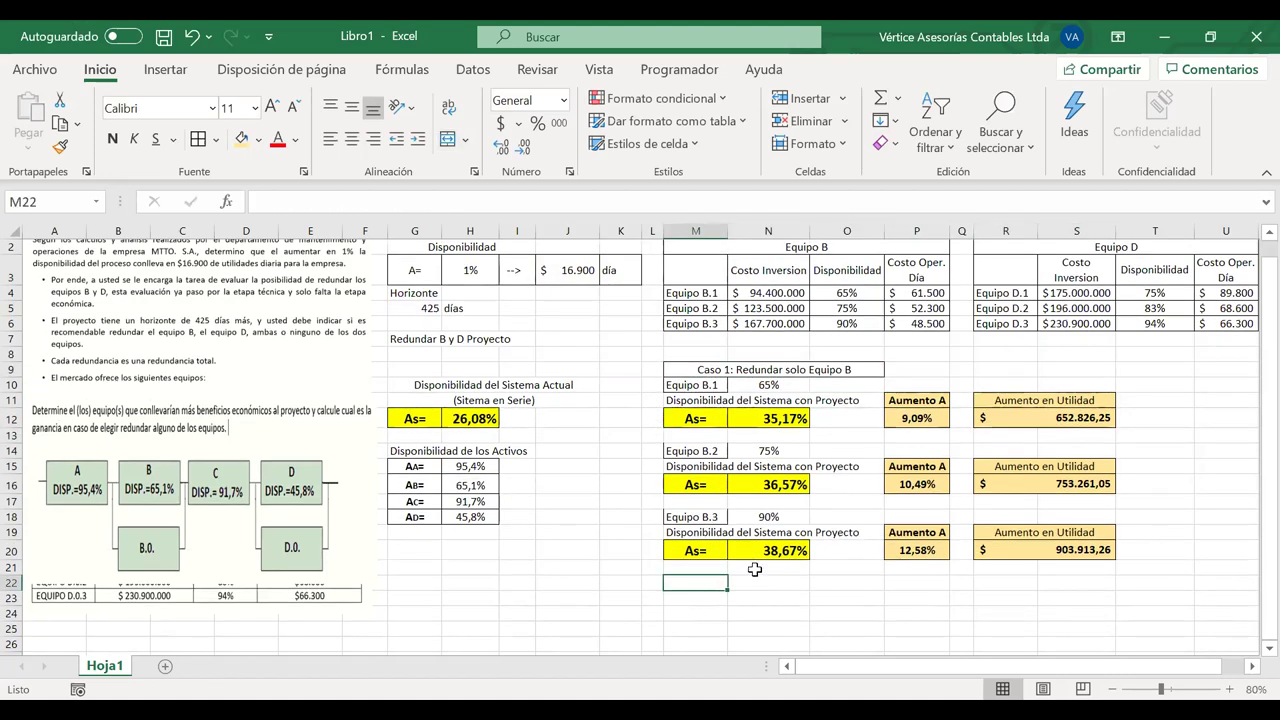
{"action": "left_click_drag", "start_coordinate": [694, 585], "coordinate": [814, 586]}
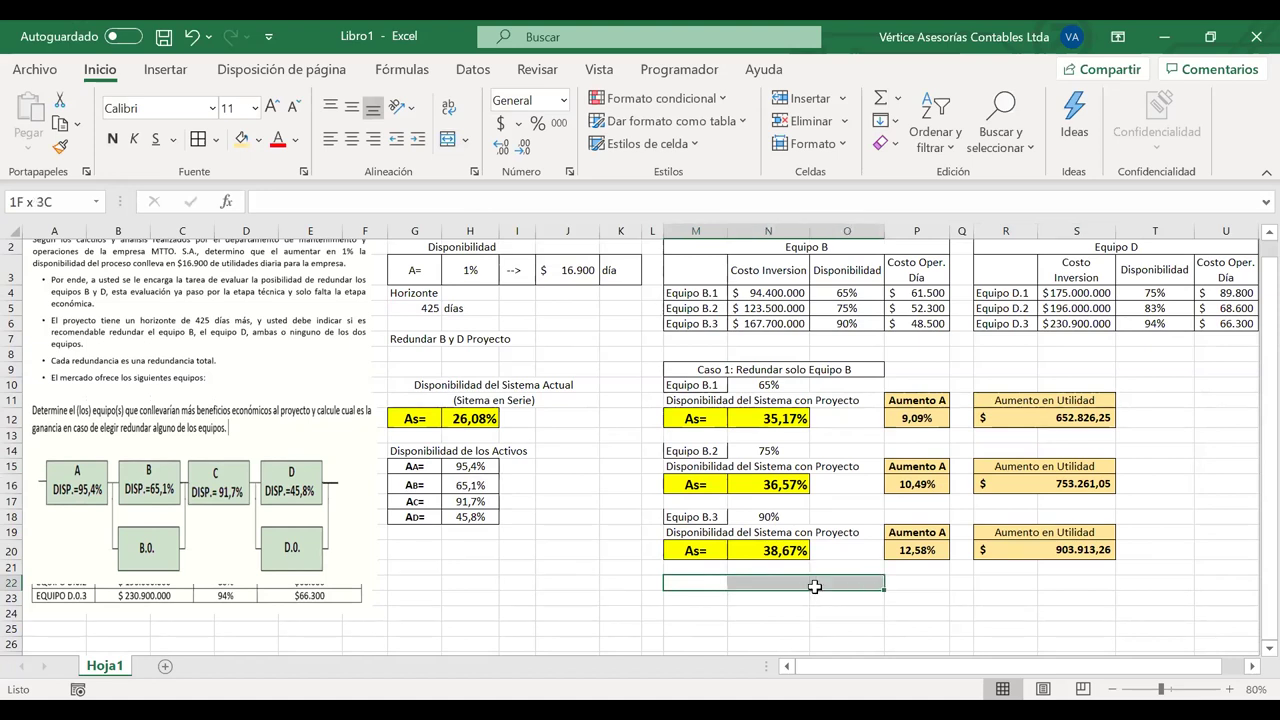
{"action": "left_click", "coordinate": [448, 142]}
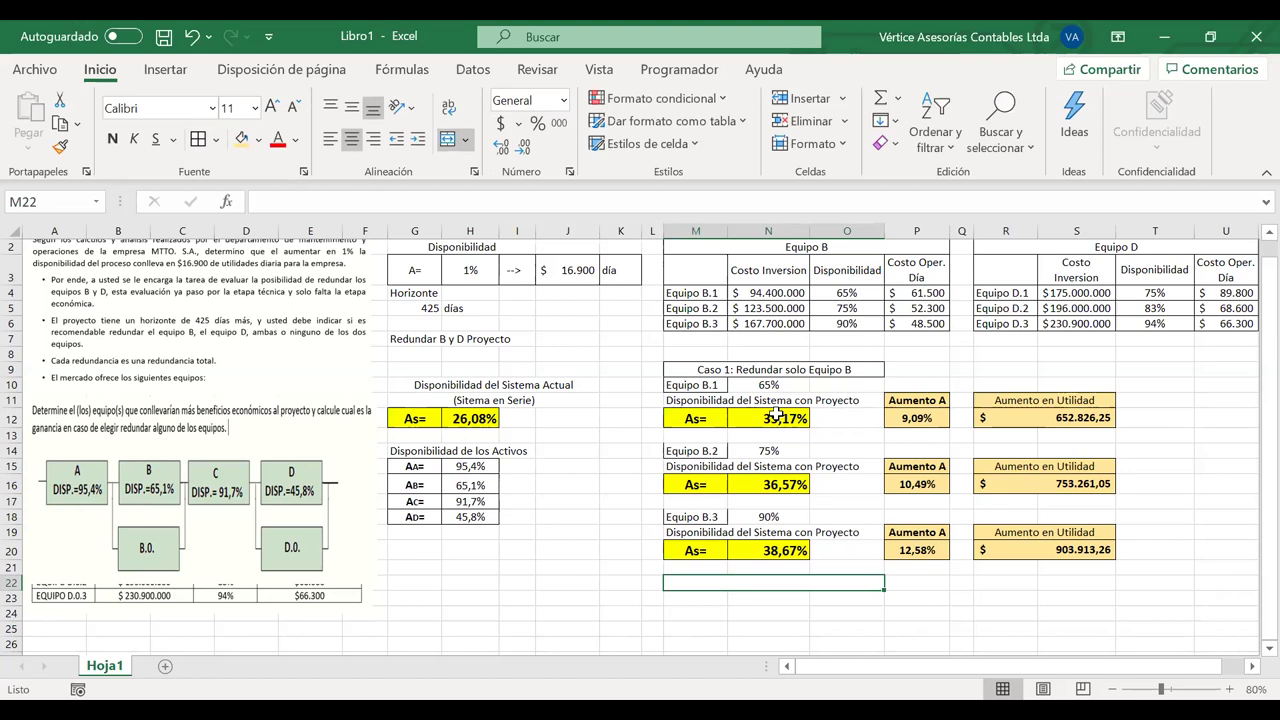
Enter the heading "Caso 2: Redundar solo Equipo D" in the merged cell M22
{"action": "type", "text": "Caso 2:"}
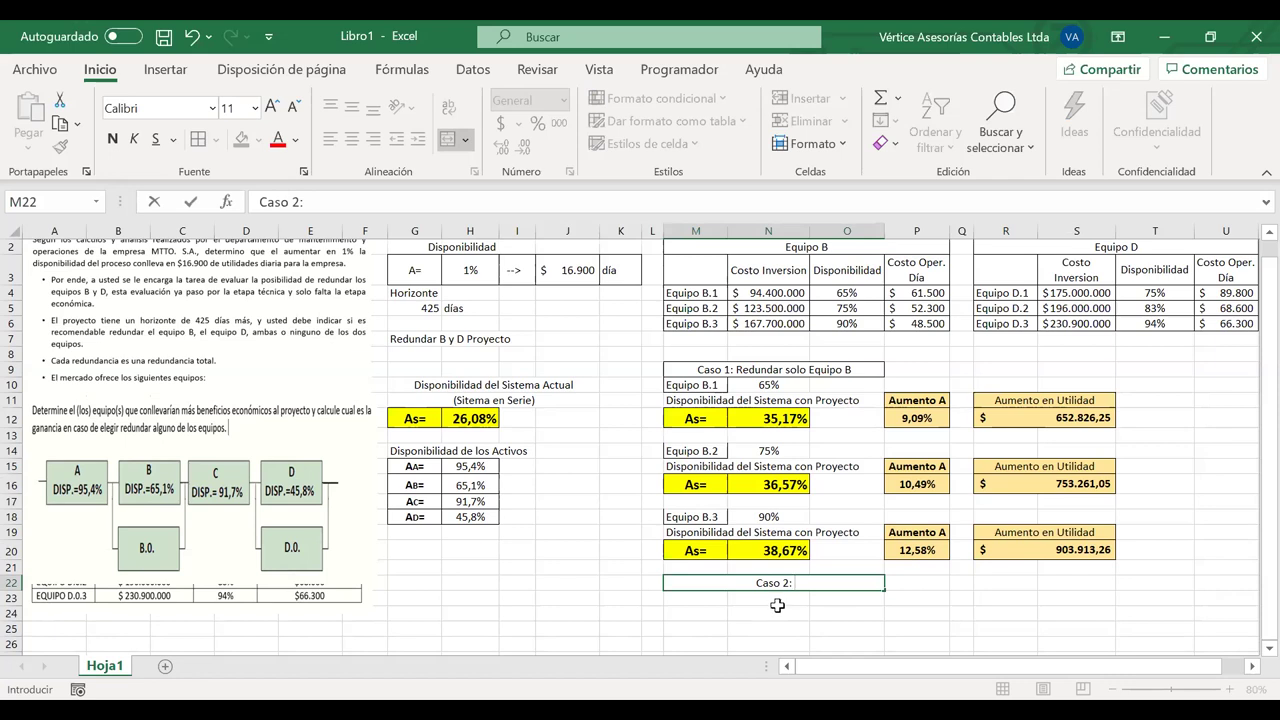
{"action": "type", "text": "Re"}
{"action": "type", "text": "dundar"}
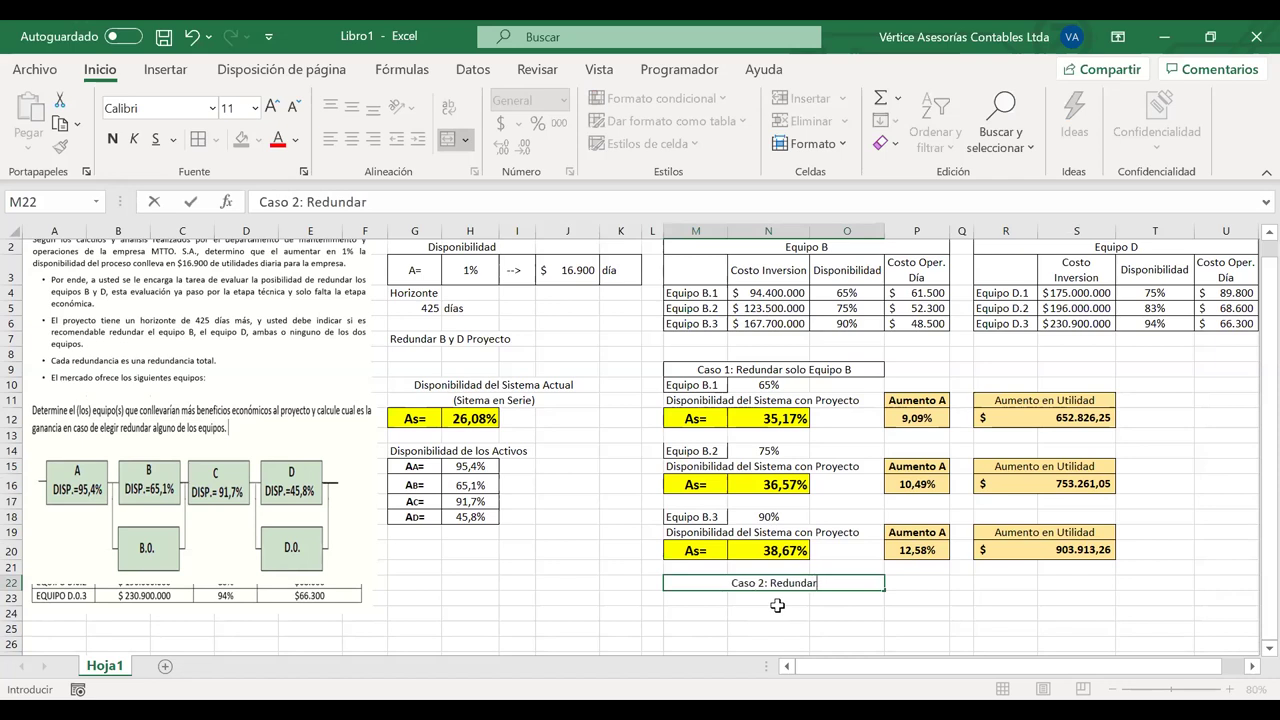
{"action": "type", "text": " solo e"}
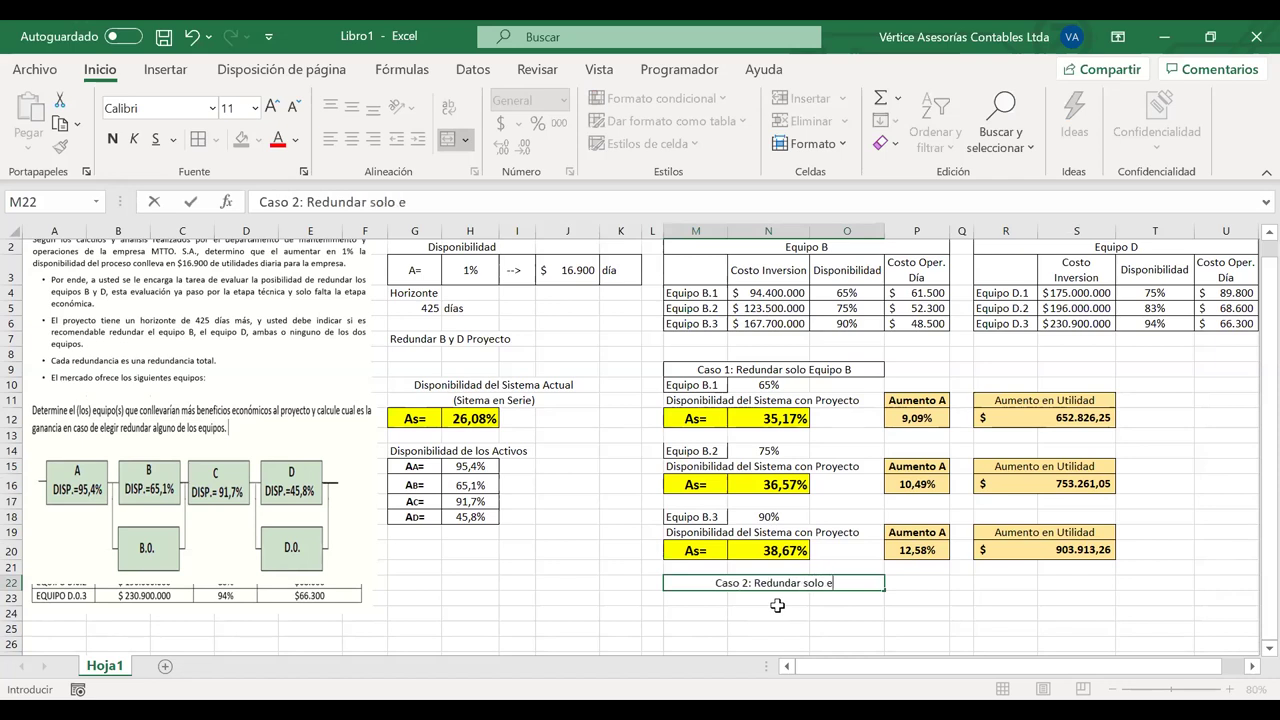
{"action": "key", "text": "BackSpace"}
{"action": "type", "text": "Equipo"}
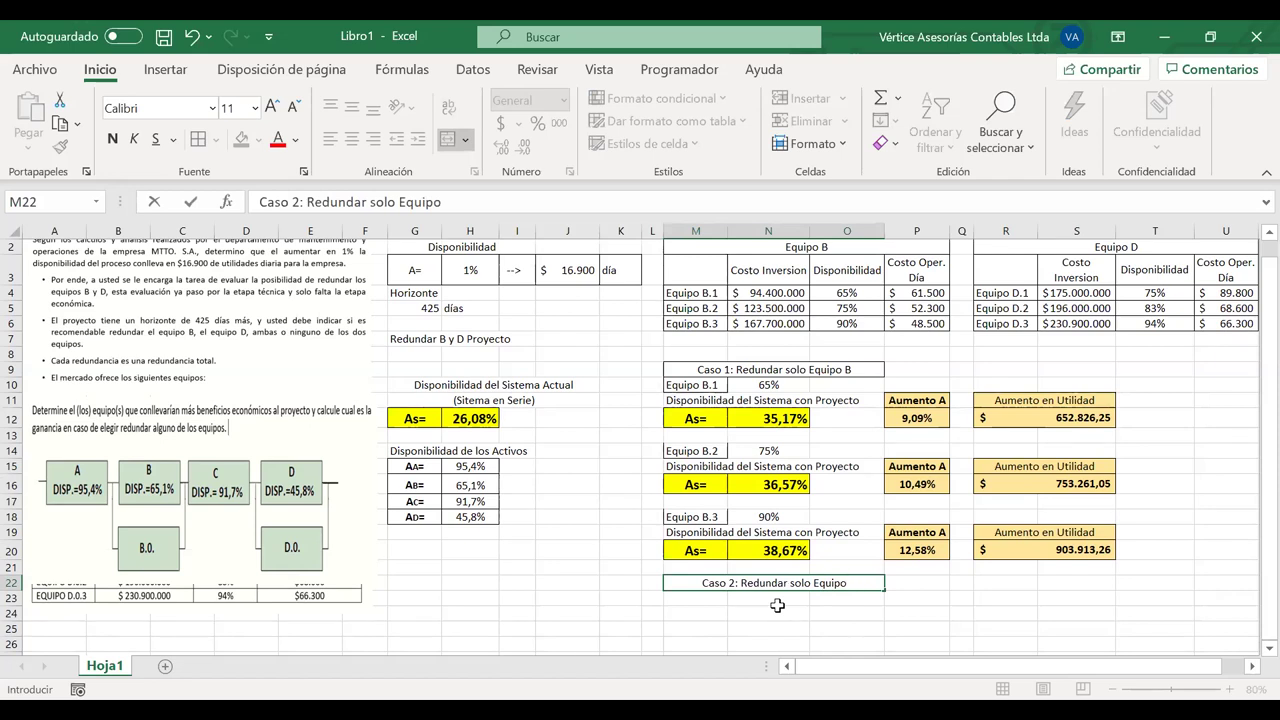
{"action": "type", "text": "D"}
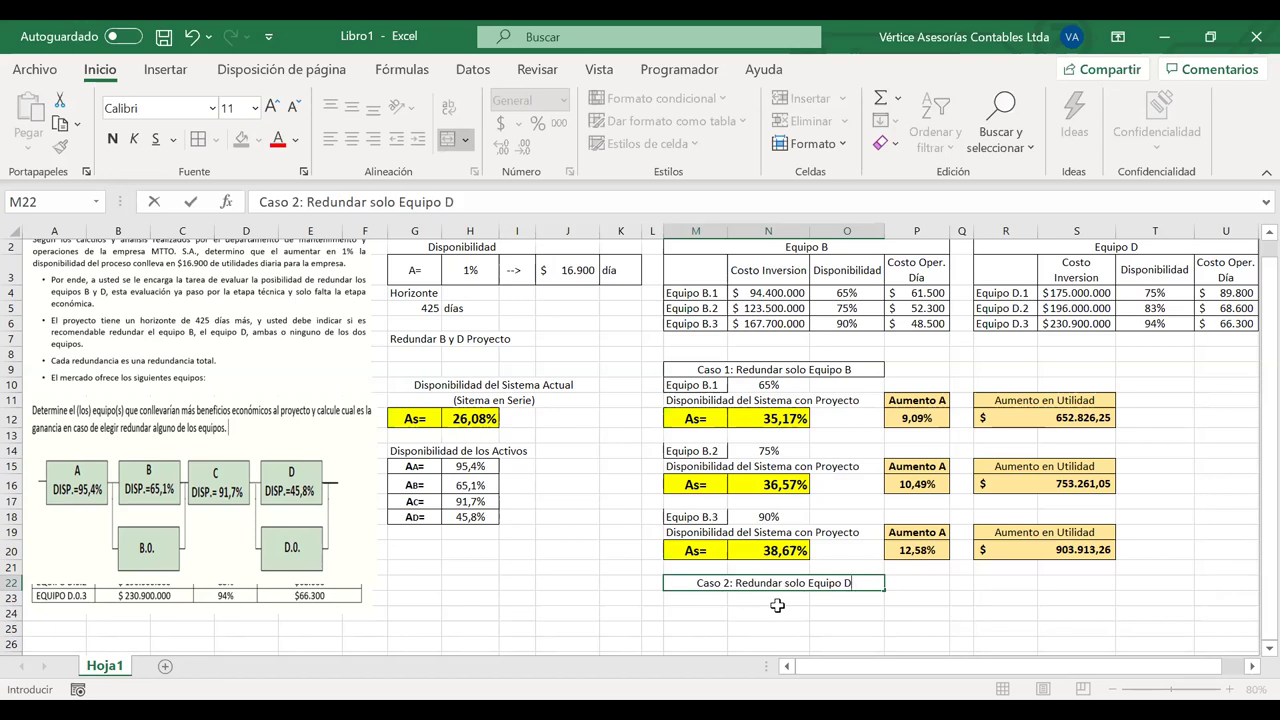
{"action": "left_click", "coordinate": [1252, 666]}
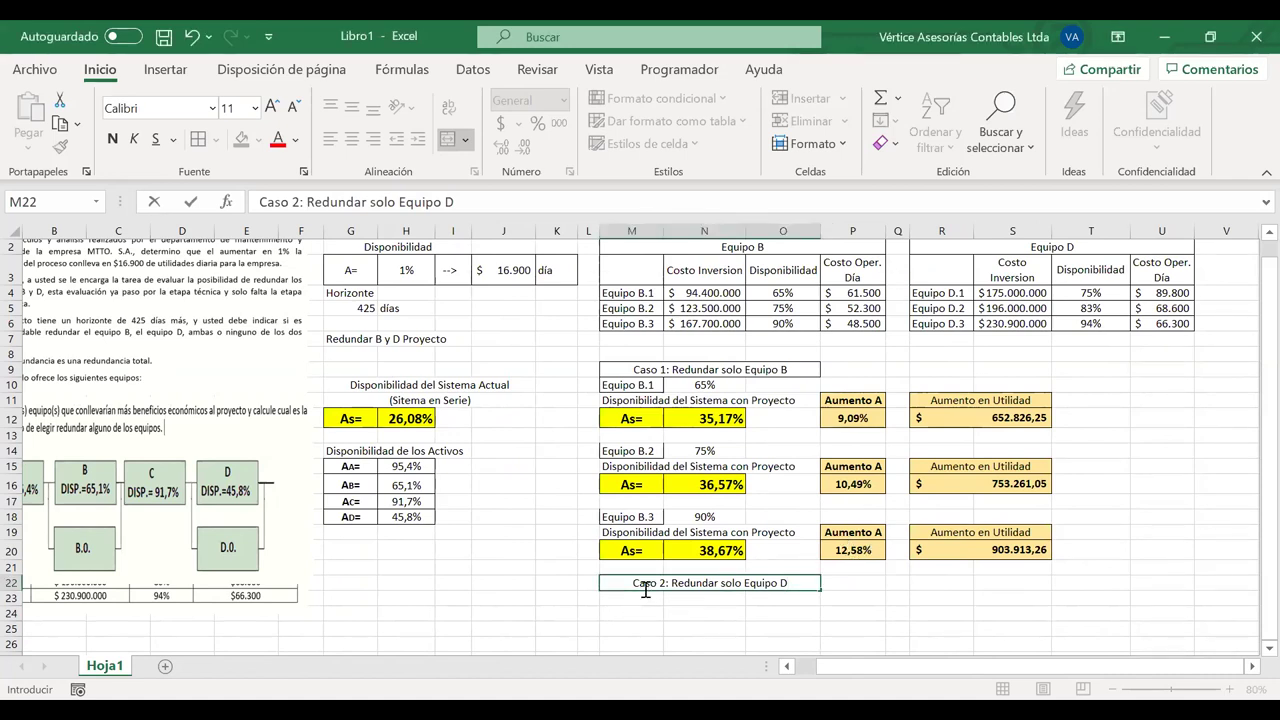
Copy the Equipo D.1 label from R4 into M23 and the "Disponibilidad del Sistema con Proyecto" label from row 11 into M24
{"action": "left_click", "coordinate": [944, 292]}
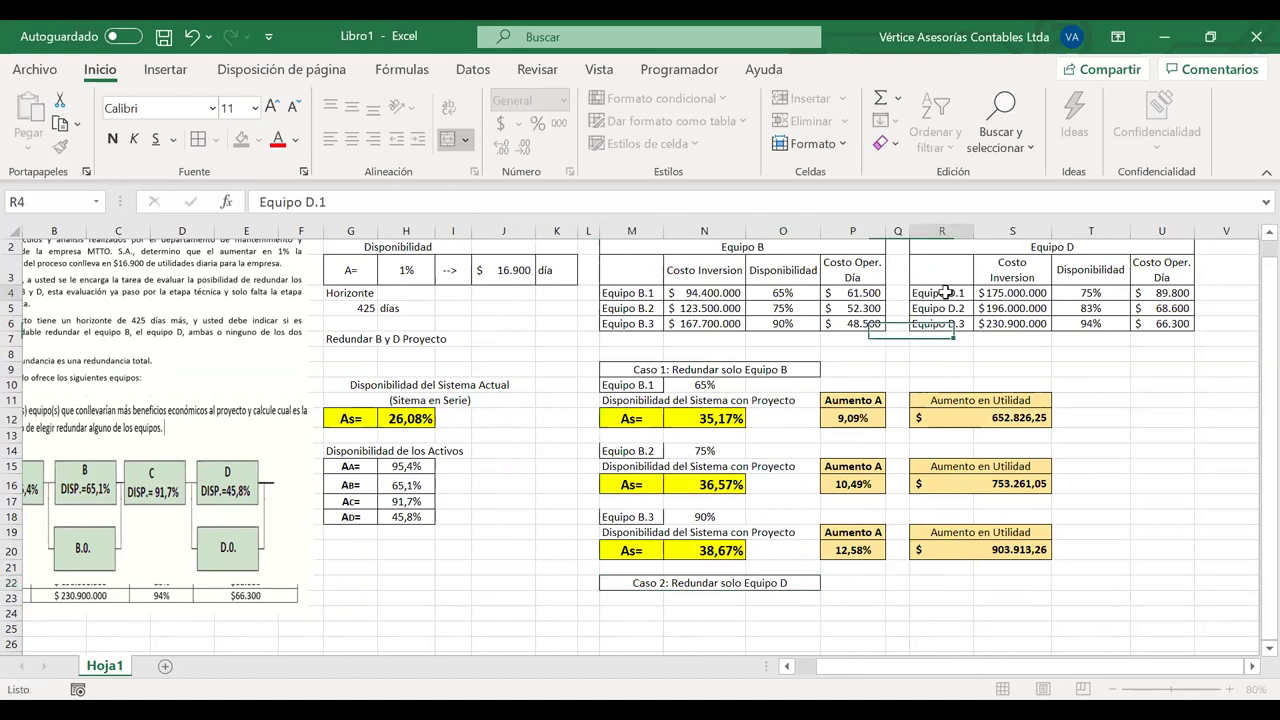
{"action": "key", "text": "ctrl+c"}
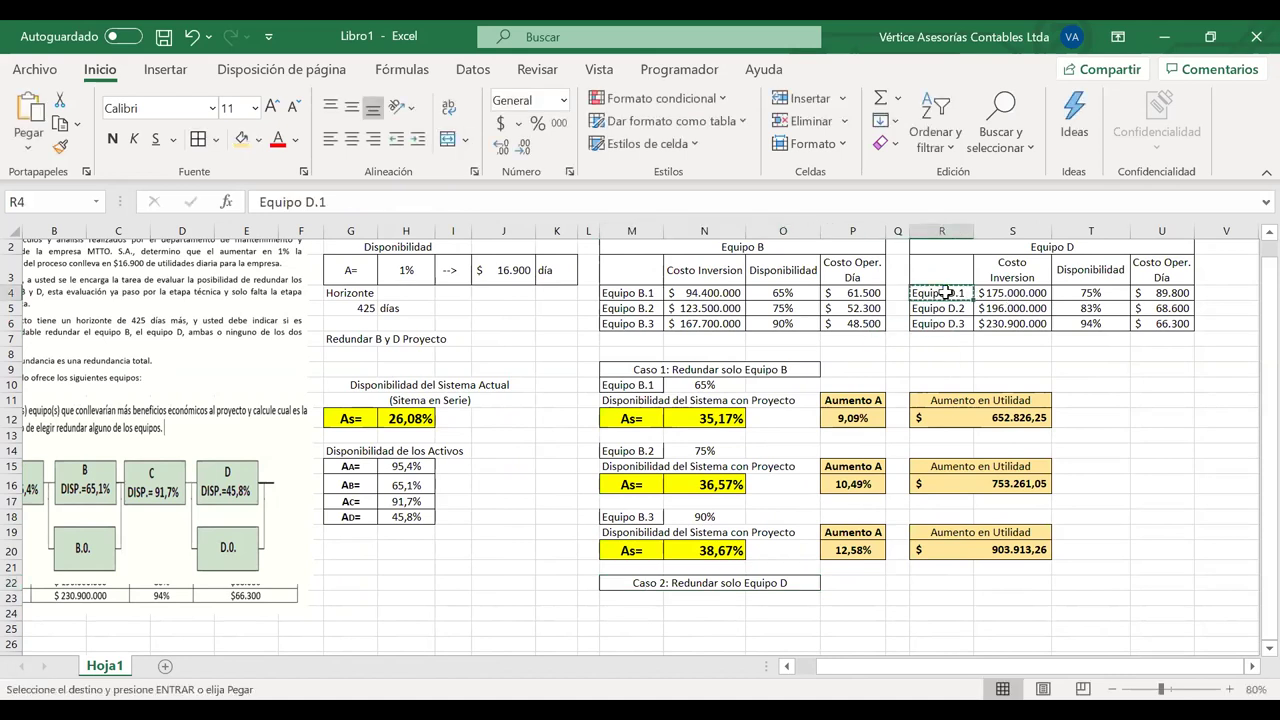
{"action": "left_click", "coordinate": [634, 597]}
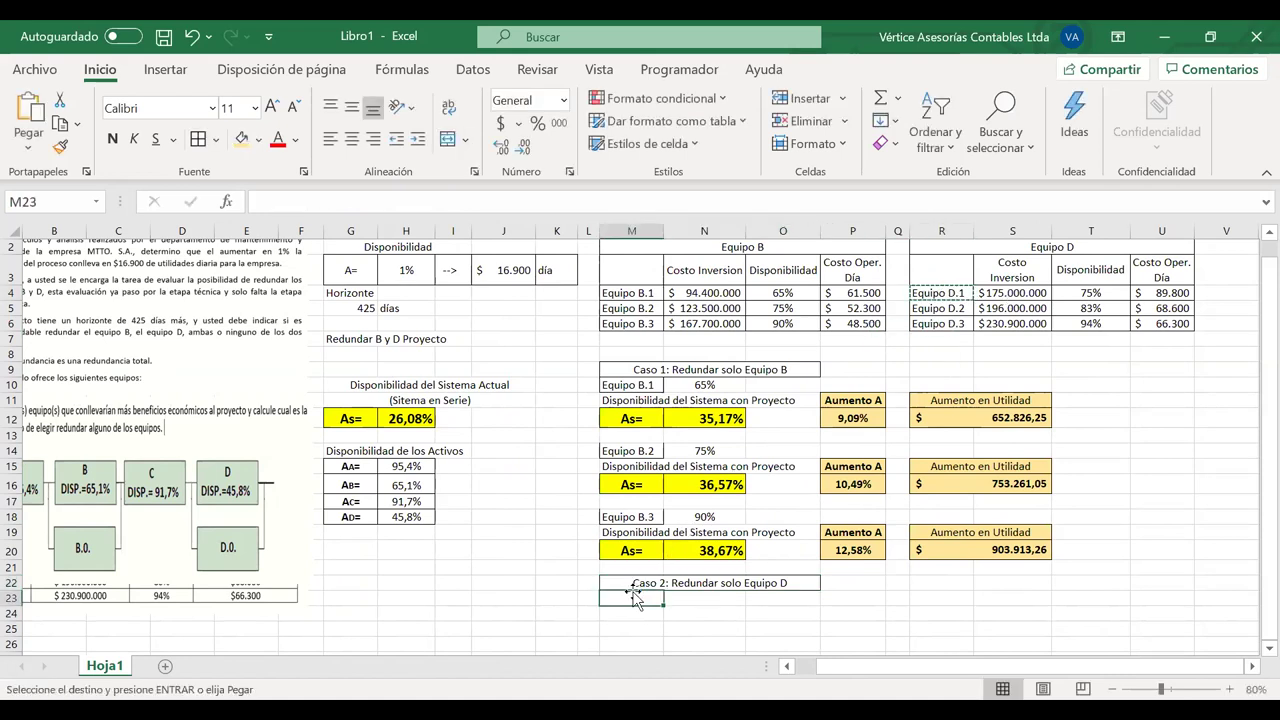
{"action": "key", "text": "ctrl+v"}
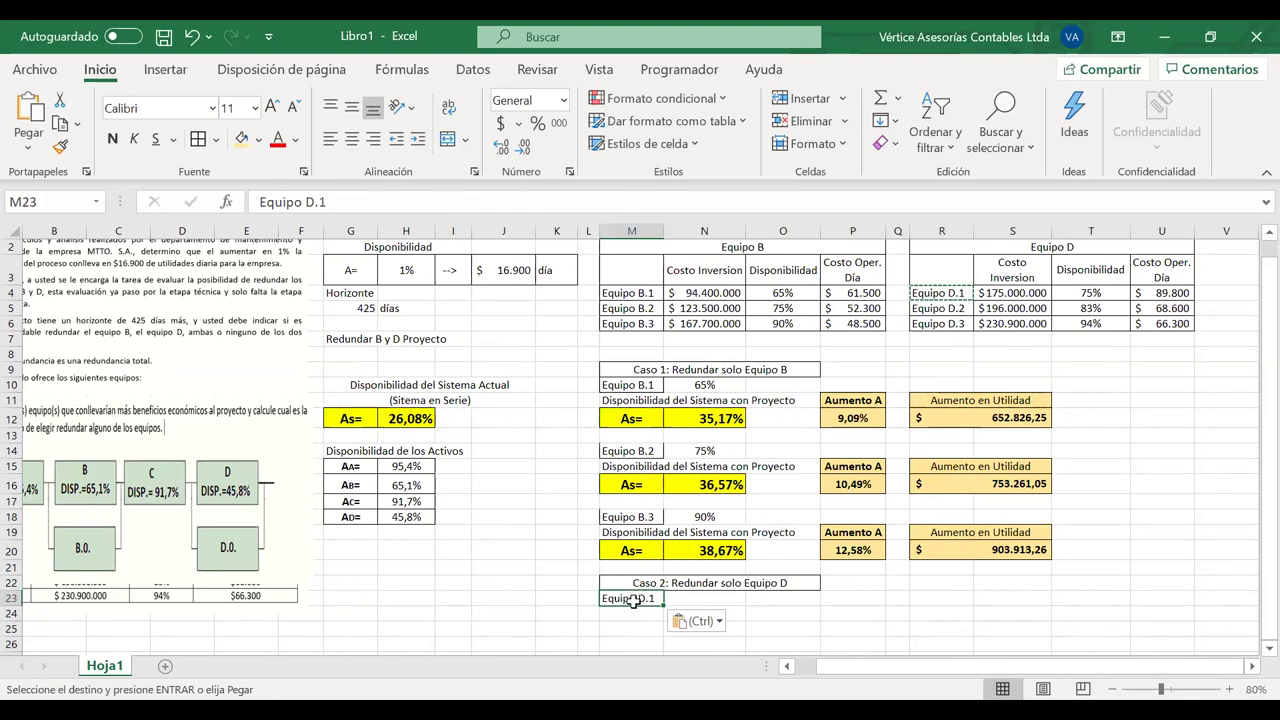
{"action": "left_click", "coordinate": [635, 398]}
{"action": "key", "text": "ctrl+c"}
{"action": "left_click", "coordinate": [627, 613]}
{"action": "key", "text": "ctrl+v"}
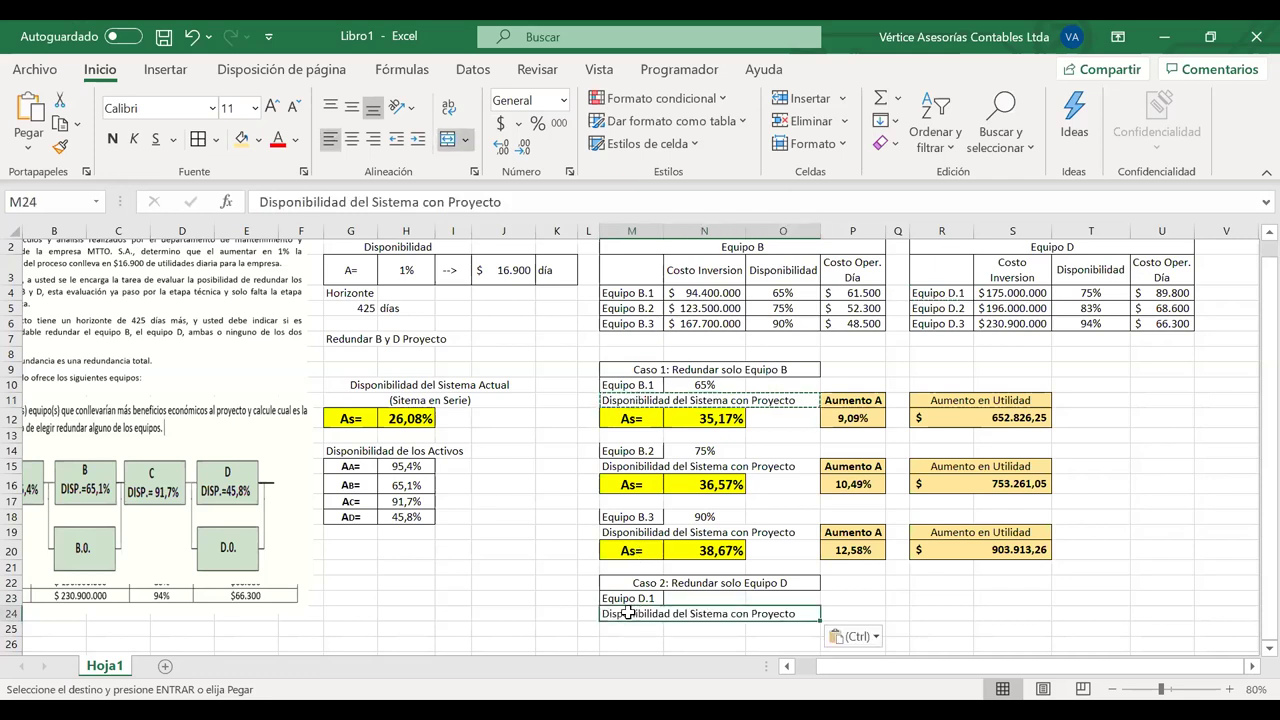
Copy the formatted As= cells M12:N12 to M25:N25 and clear the contents of N25
{"action": "left_click_drag", "start_coordinate": [640, 418], "coordinate": [668, 418]}
{"action": "key", "text": "ctrl+c"}
{"action": "left_click", "coordinate": [633, 630]}
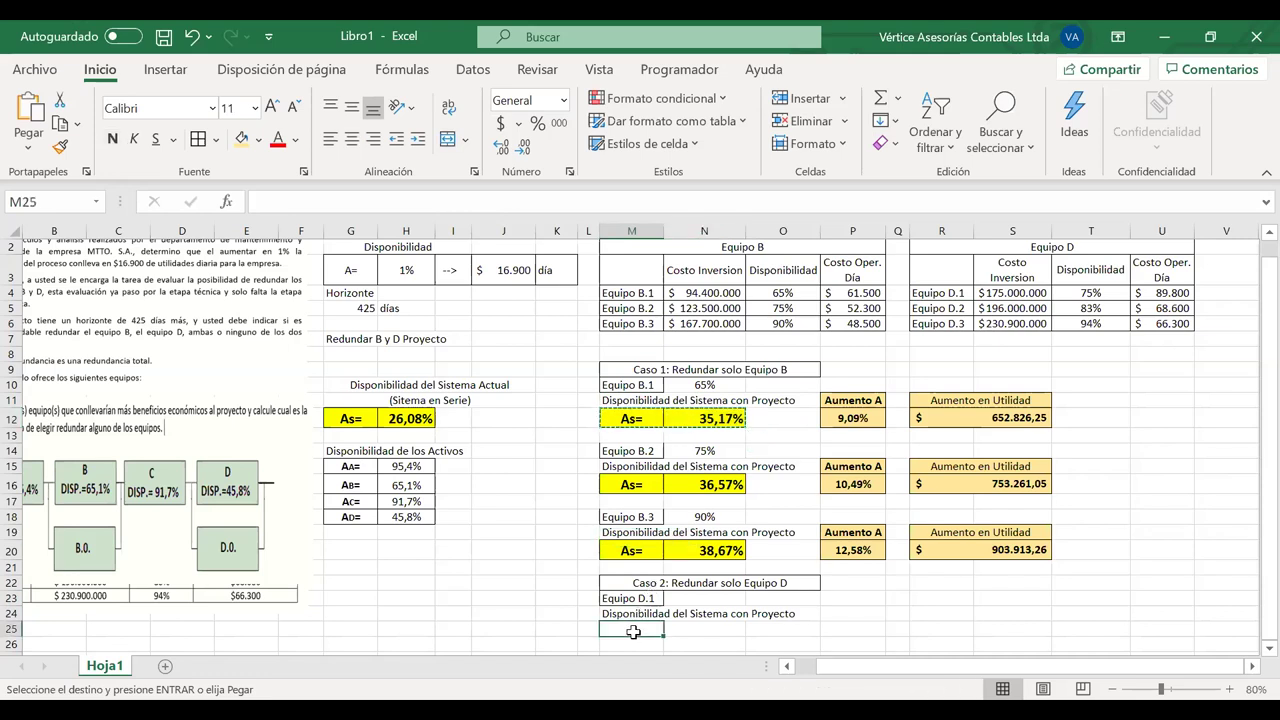
{"action": "key", "text": "ctrl+v"}
{"action": "left_click", "coordinate": [705, 632]}
{"action": "key", "text": "Delete"}
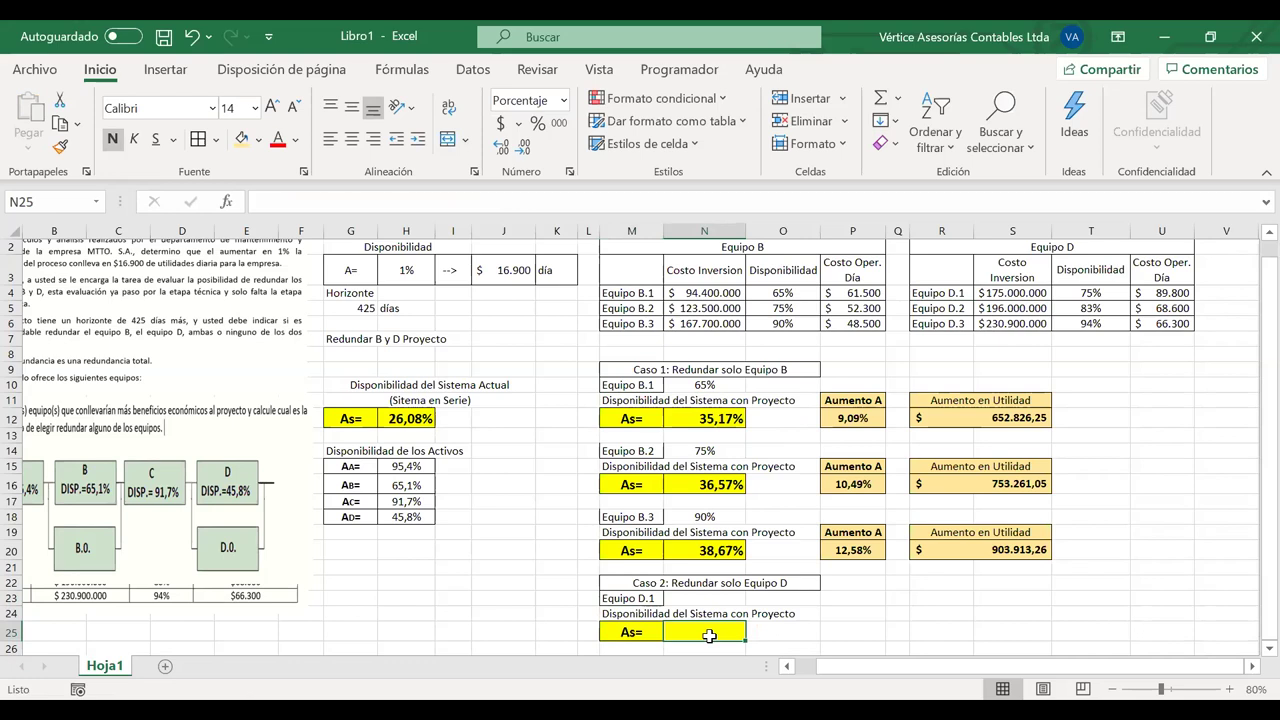
Begin the Equipo D.1 system availability formula in N25 with =H15*H16
{"action": "scroll", "coordinate": [709, 636], "scroll_direction": "down", "scroll_amount": 1}
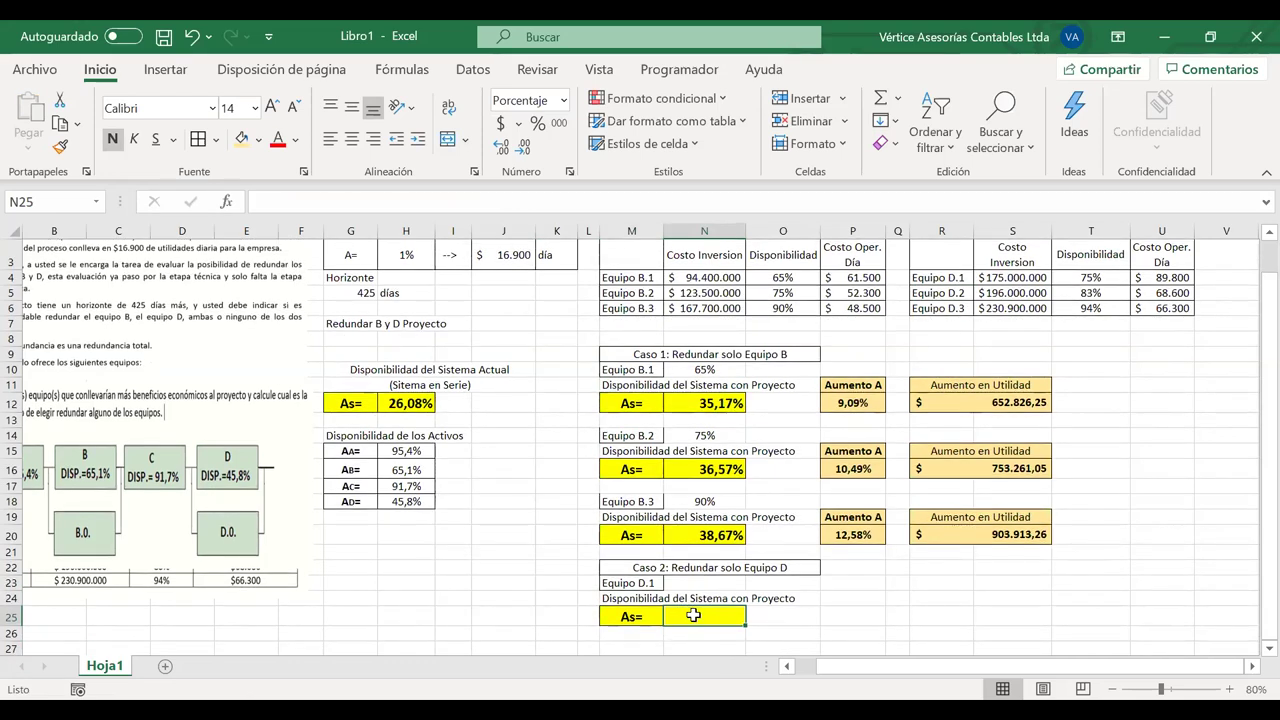
{"action": "type", "text": "=?"}
{"action": "key", "text": "BackSpace"}
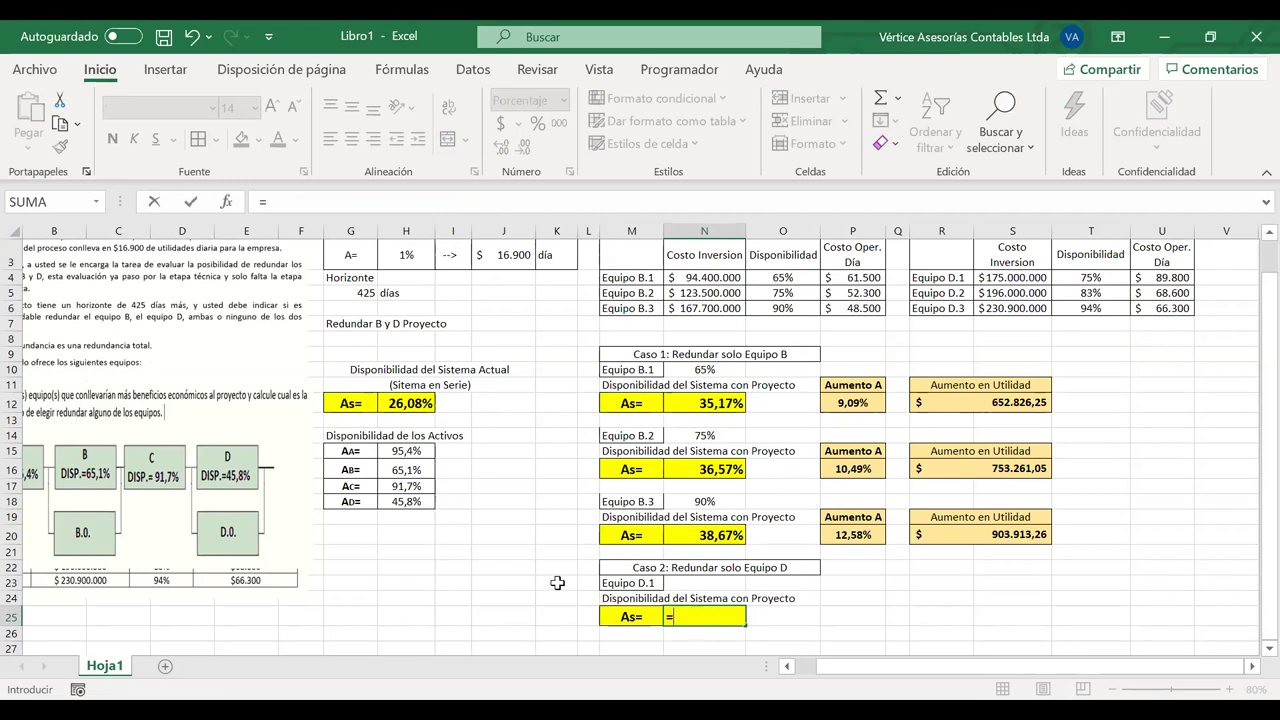
{"action": "left_click", "coordinate": [412, 451]}
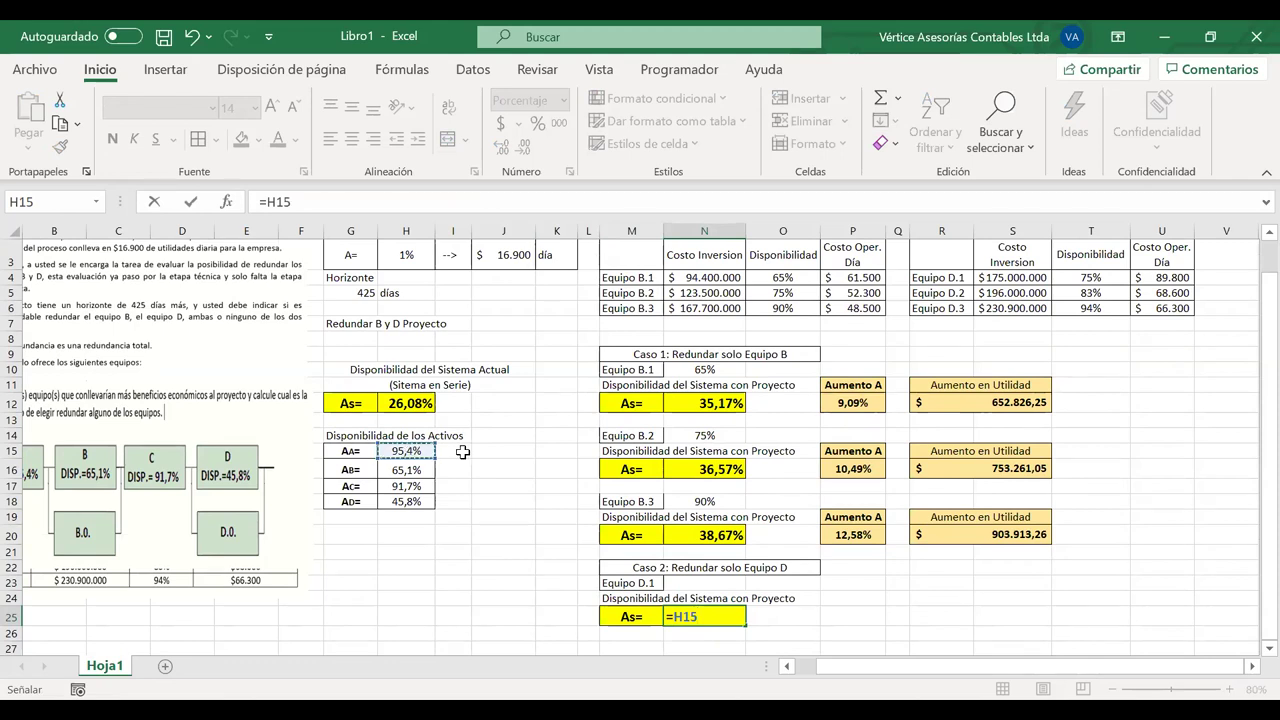
{"action": "type", "text": "*"}
{"action": "left_click", "coordinate": [407, 470]}
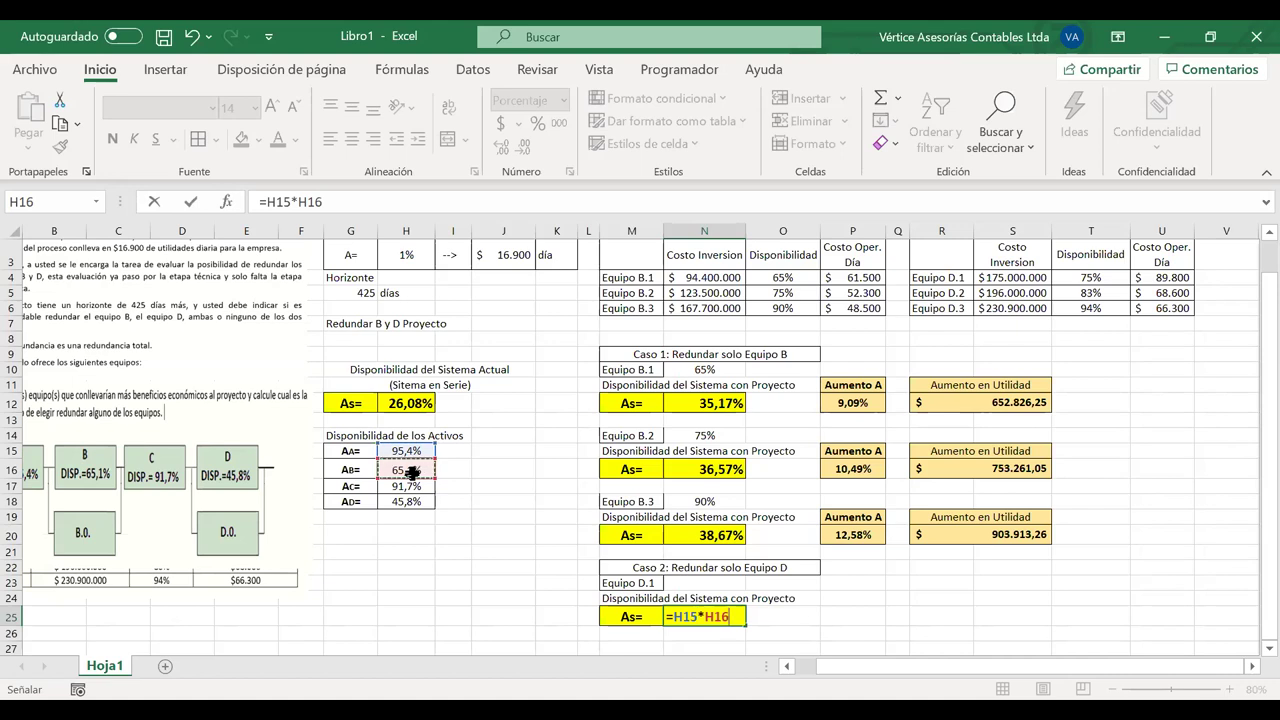
Complete the system availability formula for Equipo D.1 in N25 as =H15*H16*H17*(1-(1-H18)*(1-N23))
{"action": "type", "text": "*"}
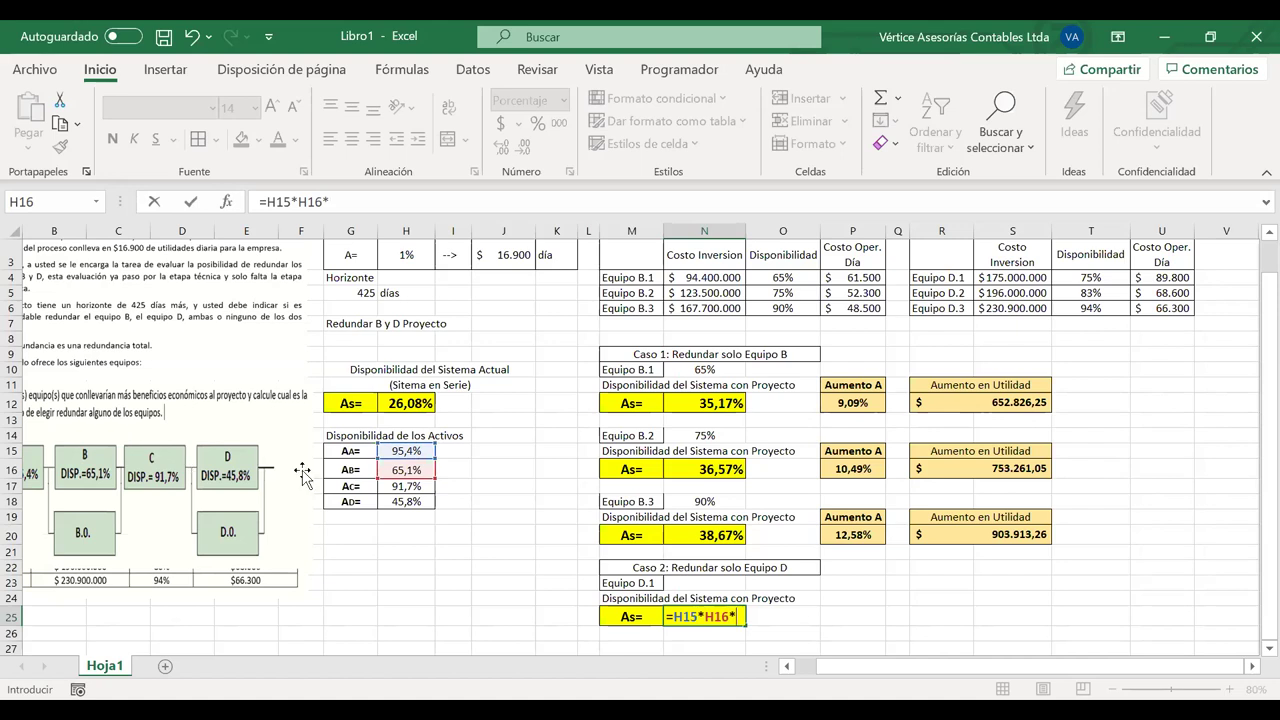
{"action": "left_click", "coordinate": [416, 486]}
{"action": "type", "text": "*(1-"}
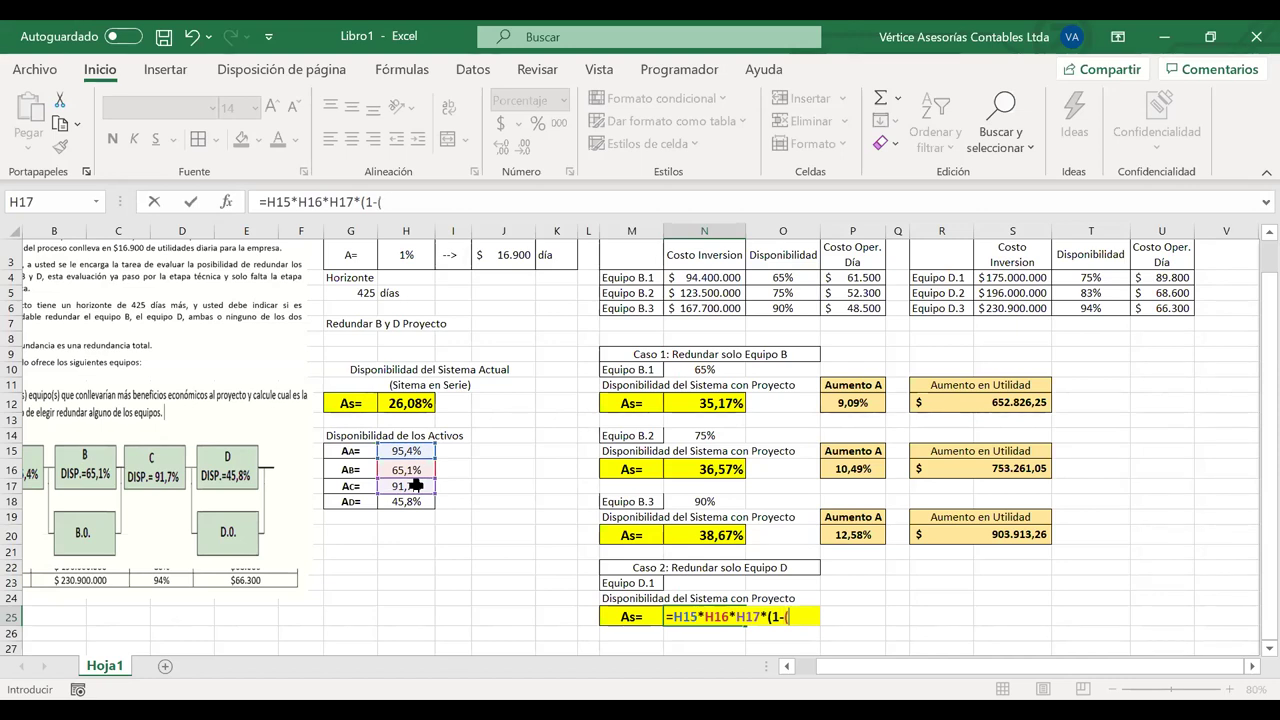
{"action": "type", "text": "(1-"}
{"action": "left_click", "coordinate": [410, 501]}
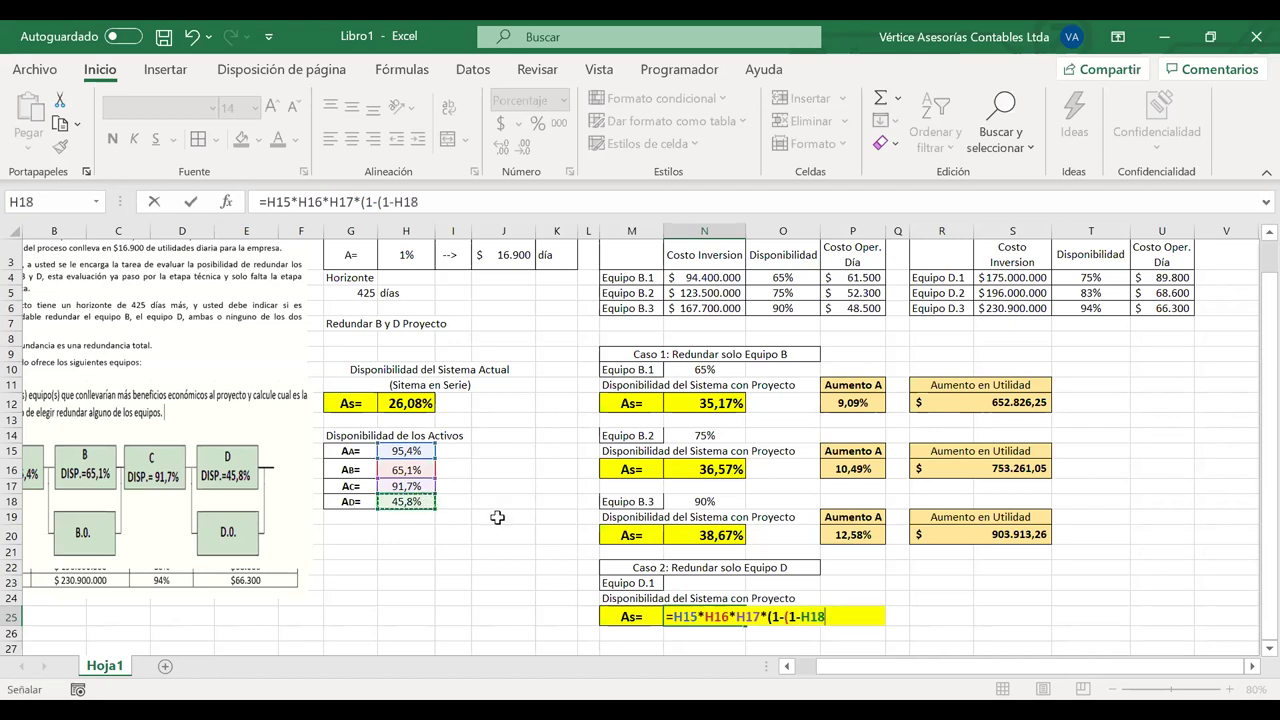
{"action": "type", "text": ")*(1-"}
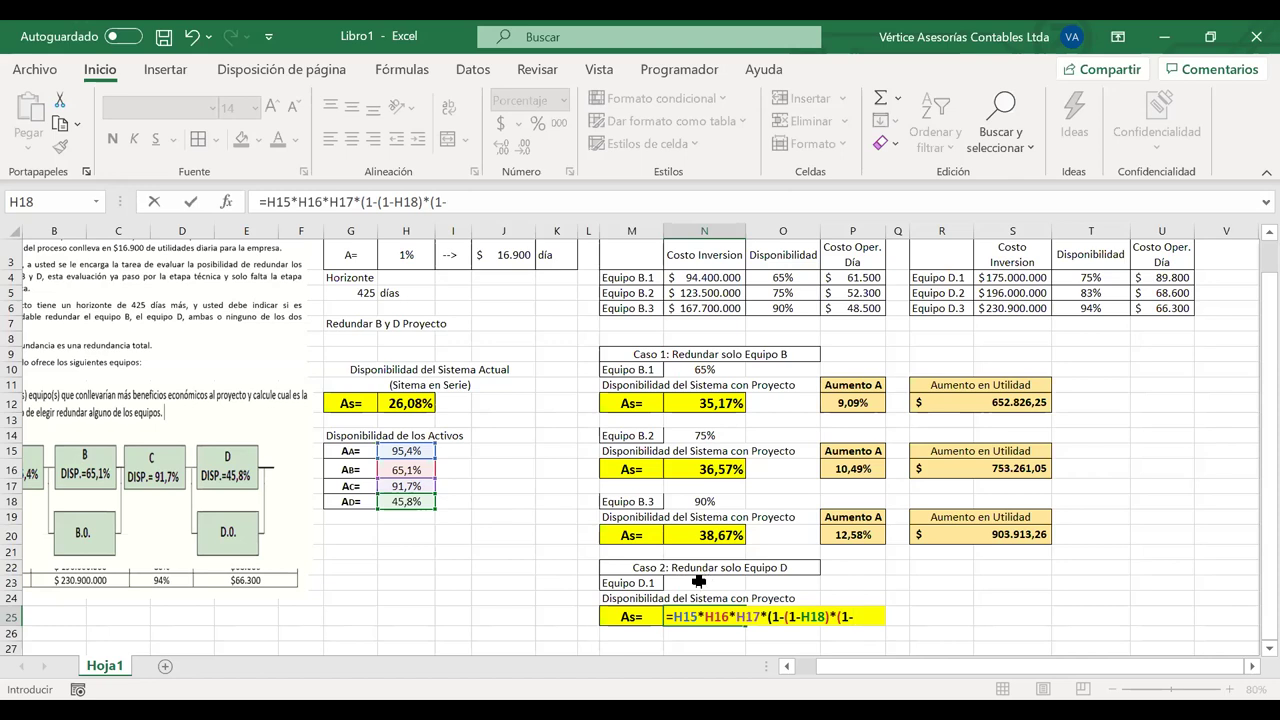
{"action": "left_click", "coordinate": [700, 581]}
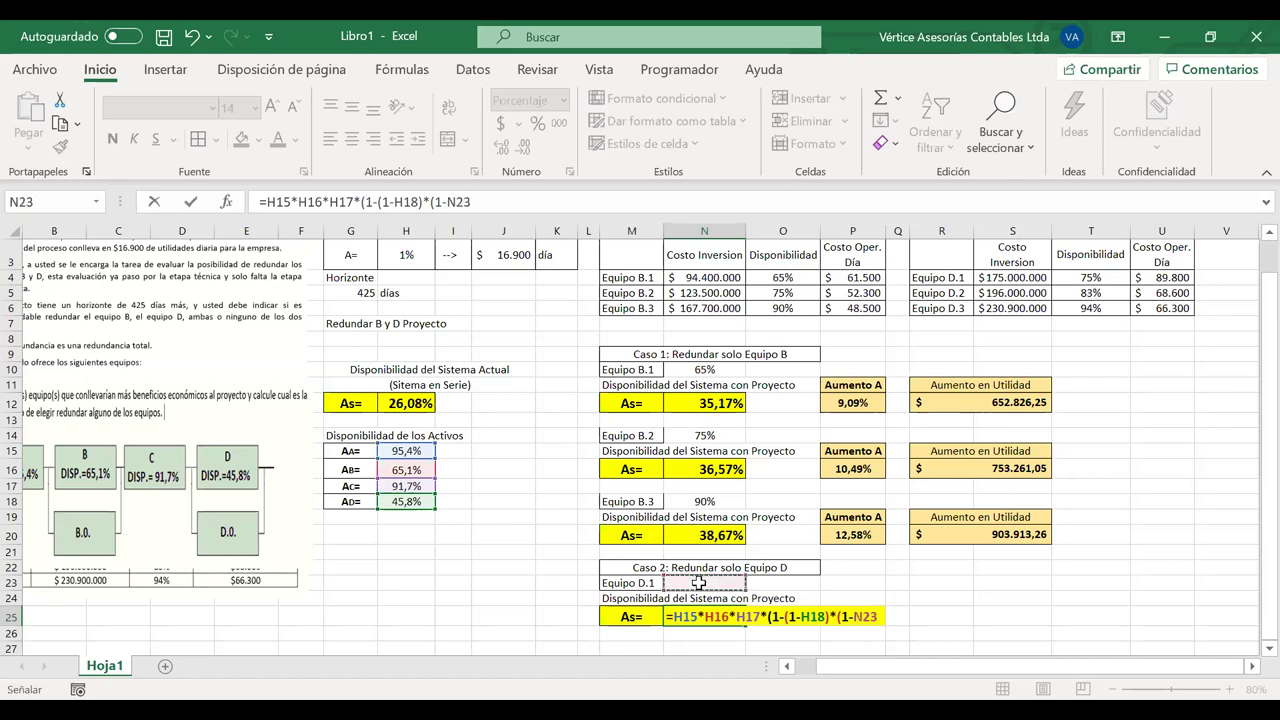
{"action": "type", "text": "))"}
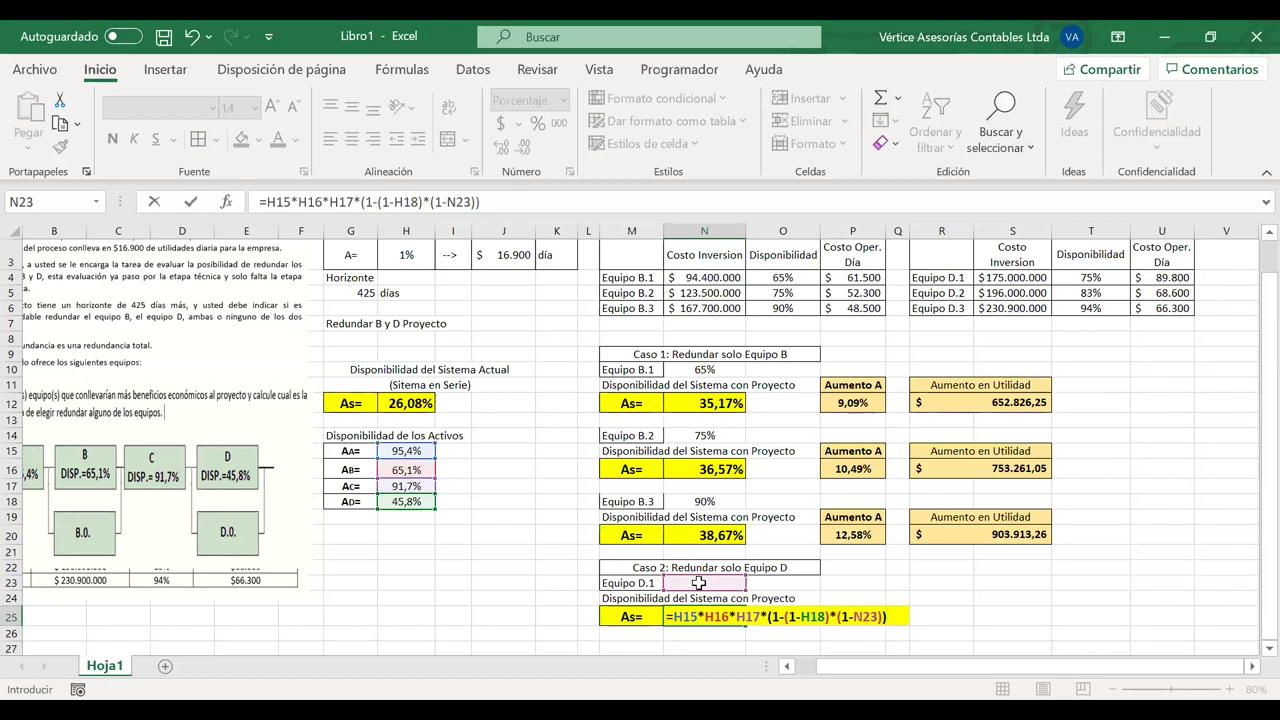
{"action": "key", "text": "Return"}
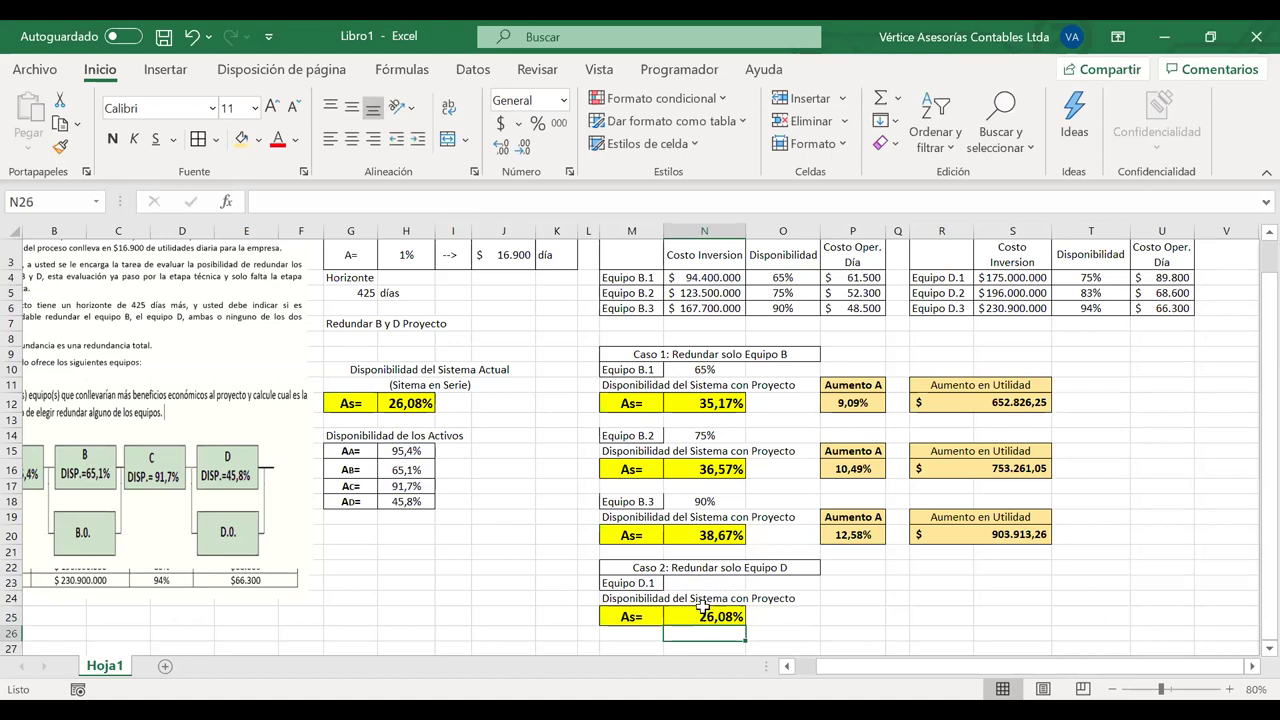
Link the Equipo D.1 availability in N23 to the Equipo D table with =T4
{"action": "left_click", "coordinate": [688, 584]}
{"action": "type", "text": "="}
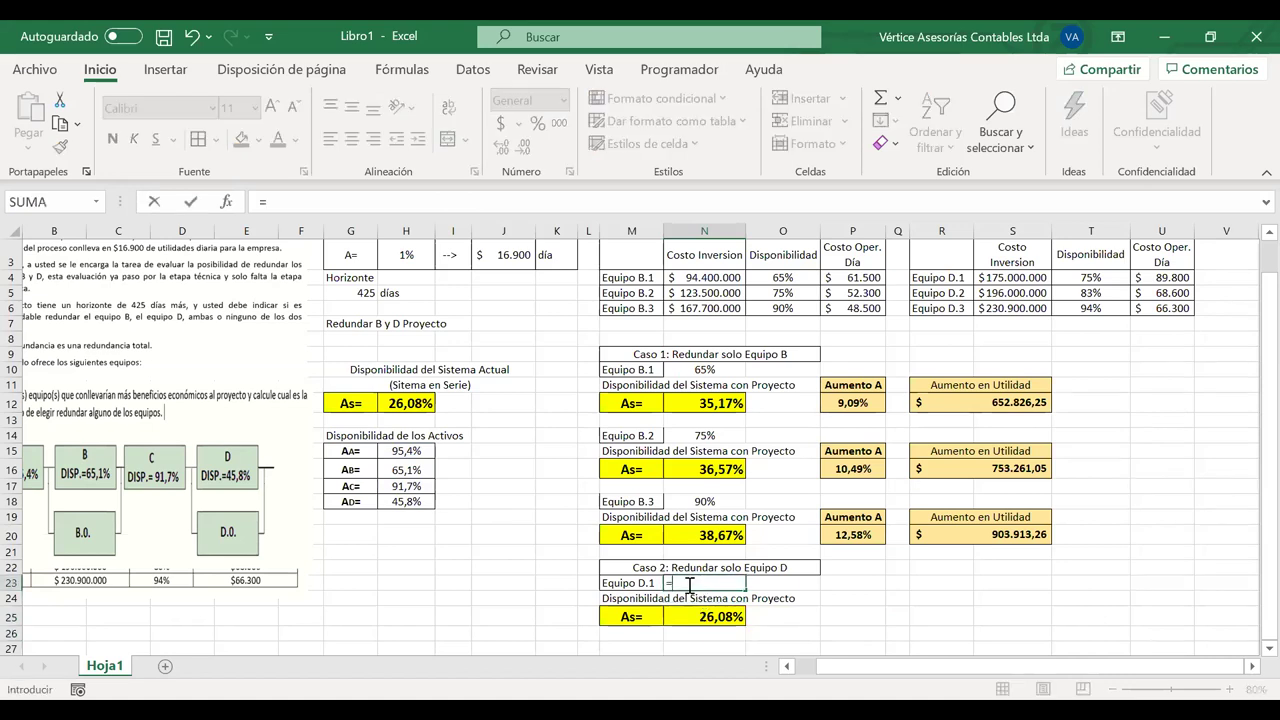
{"action": "left_click", "coordinate": [1087, 273]}
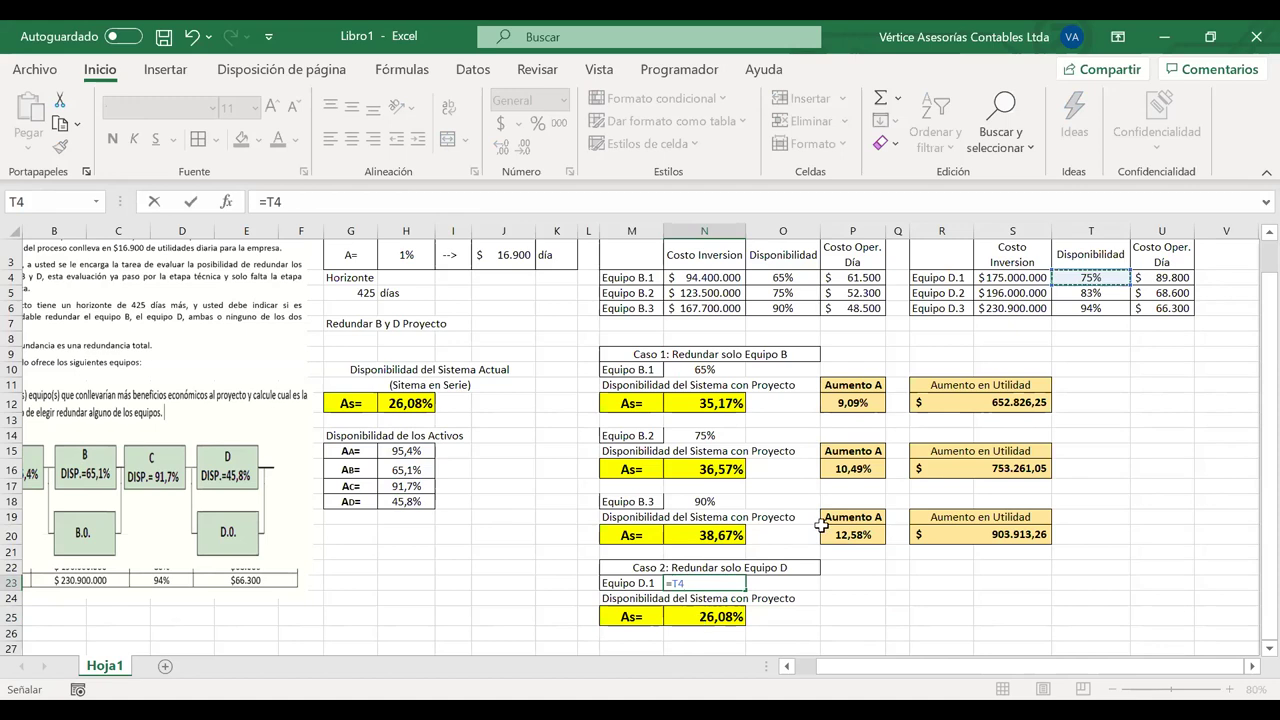
{"action": "key", "text": "Return"}
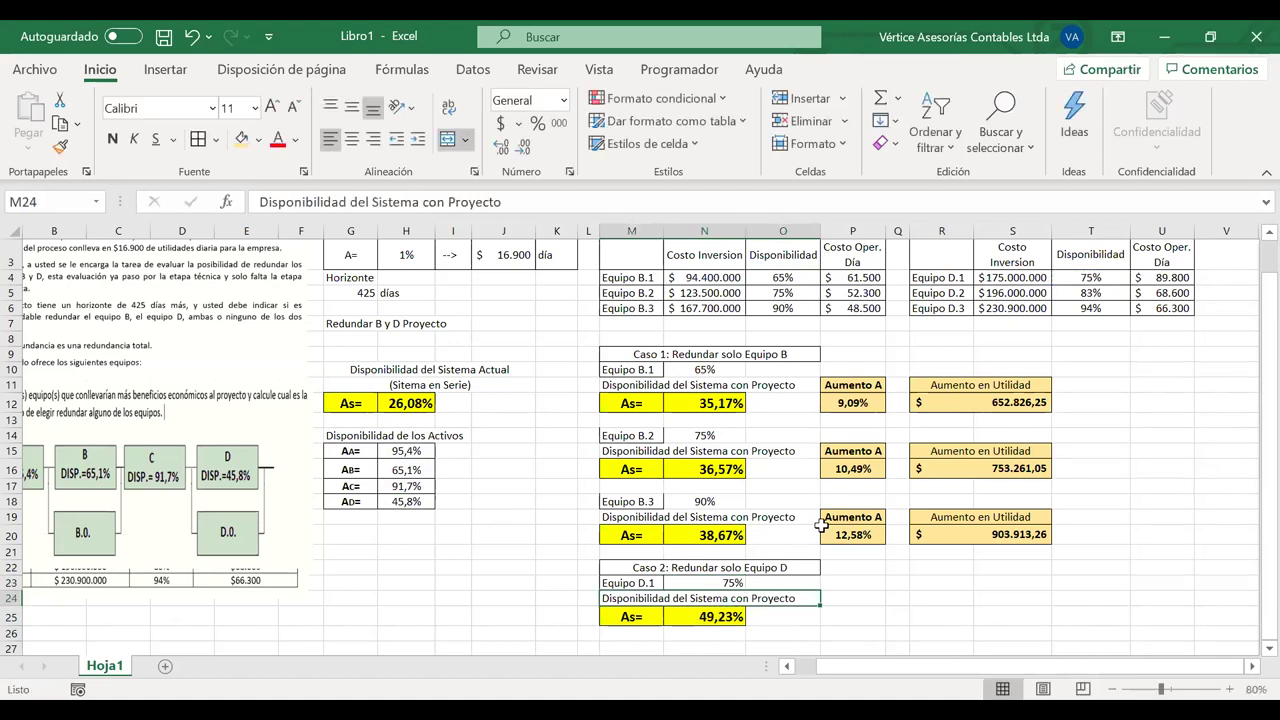
Copy the Aumento A and Aumento en Utilidad blocks of Equipo B.1 to the Equipo D.1 case, starting at P24
{"action": "left_click", "coordinate": [866, 616]}
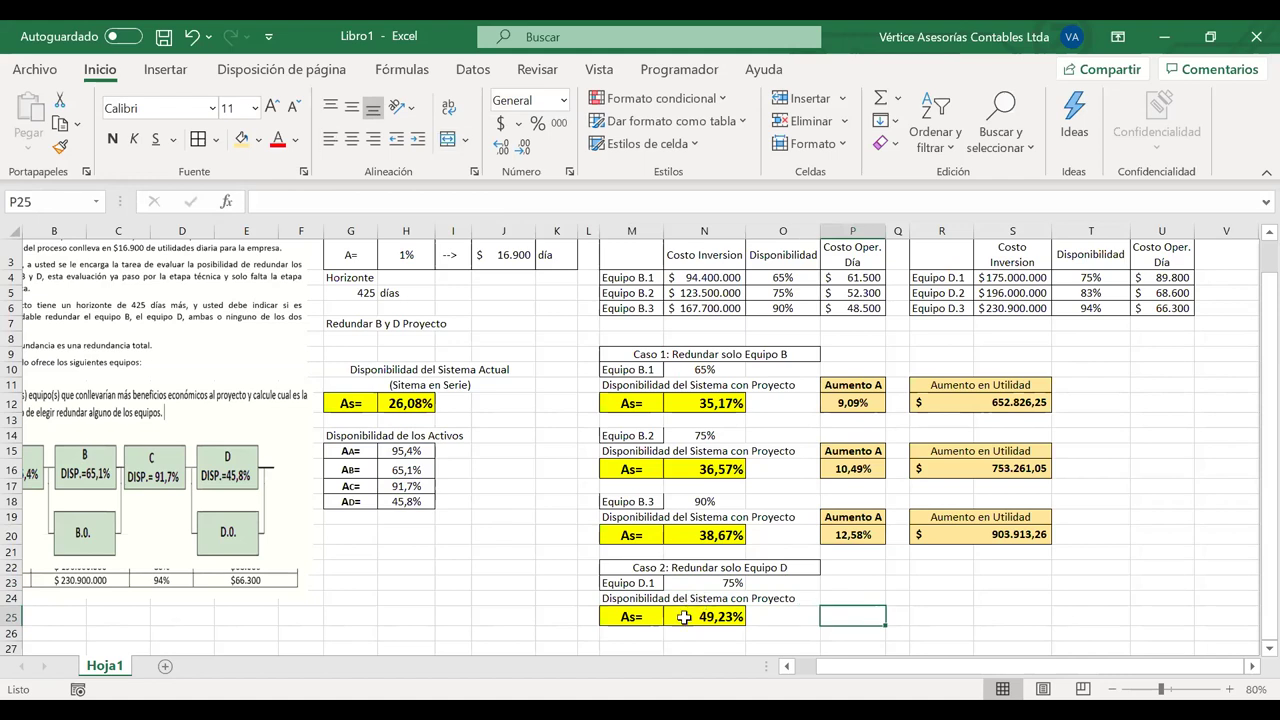
{"action": "left_click", "coordinate": [684, 617]}
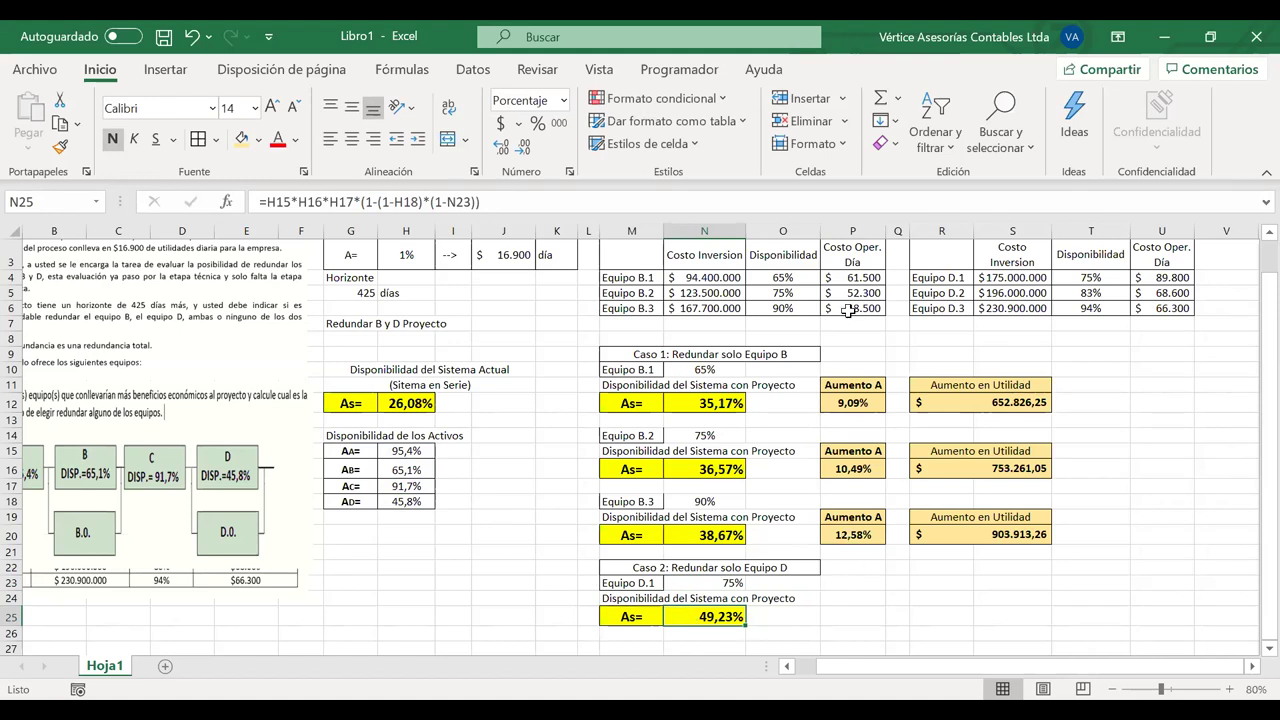
{"action": "left_click_drag", "start_coordinate": [845, 384], "coordinate": [1045, 403]}
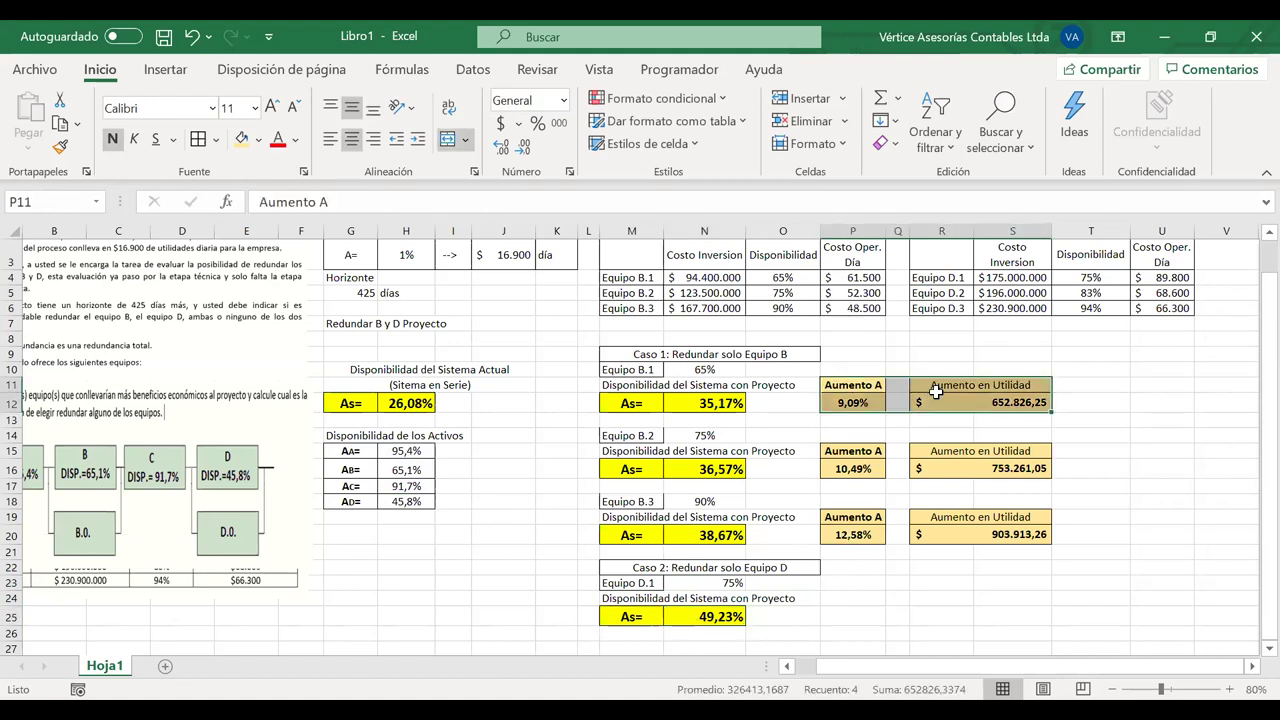
{"action": "key", "text": "ctrl+c"}
{"action": "left_click", "coordinate": [843, 598]}
{"action": "key", "text": "ctrl+v"}
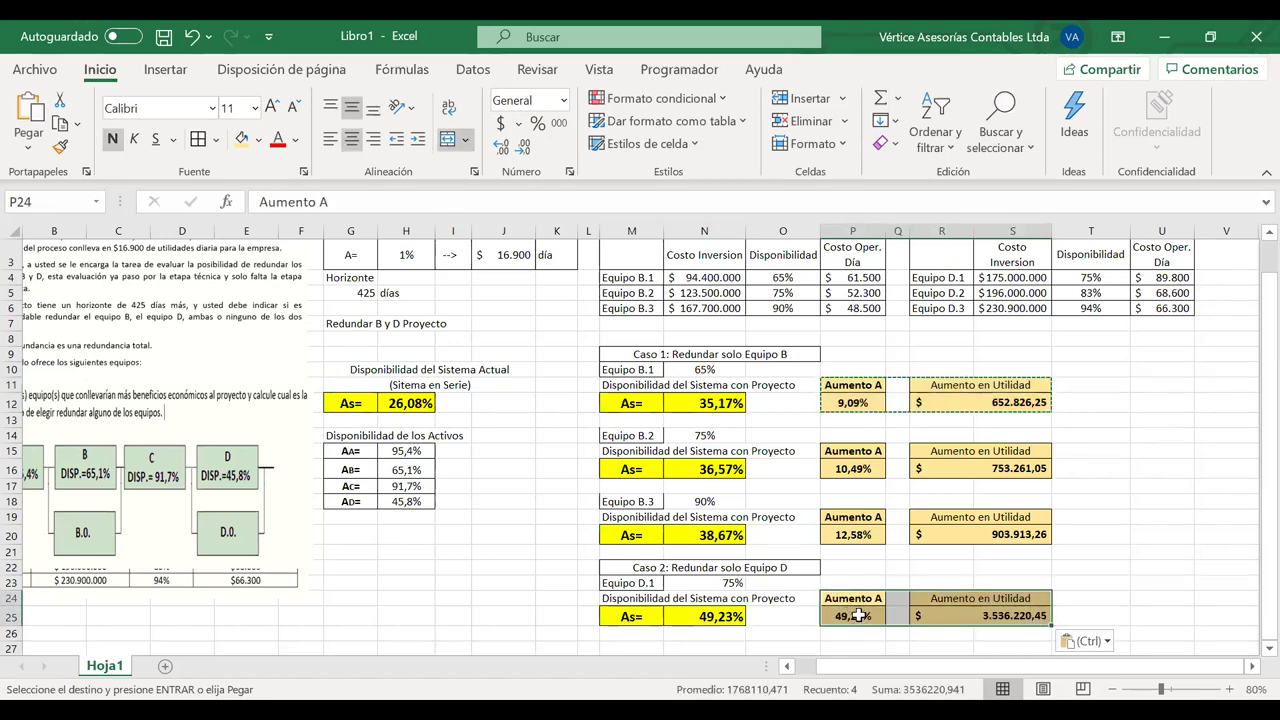
Correct the Equipo D.1 Aumento A formula in P25 to =N25-$H$12, with an absolute reference to the current system availability
{"action": "double_click", "coordinate": [858, 615]}
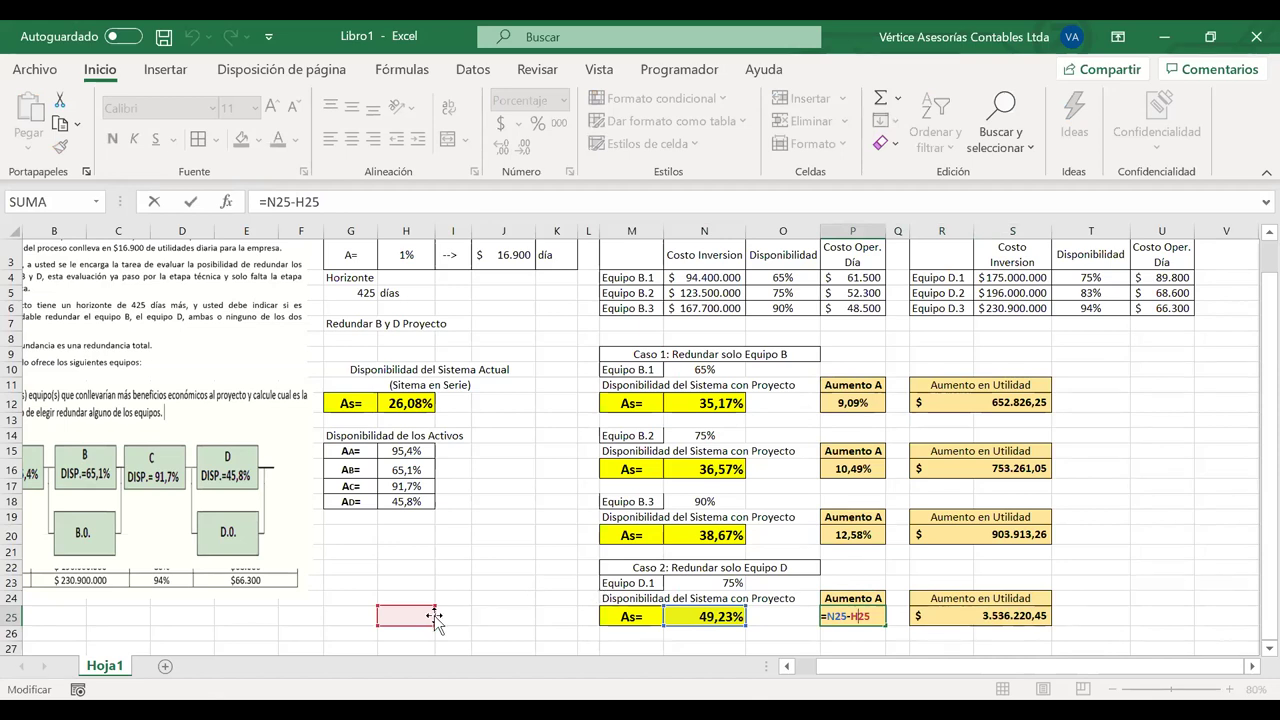
{"action": "left_click_drag", "start_coordinate": [412, 610], "coordinate": [408, 405]}
{"action": "left_click_drag", "start_coordinate": [296, 201], "coordinate": [335, 200]}
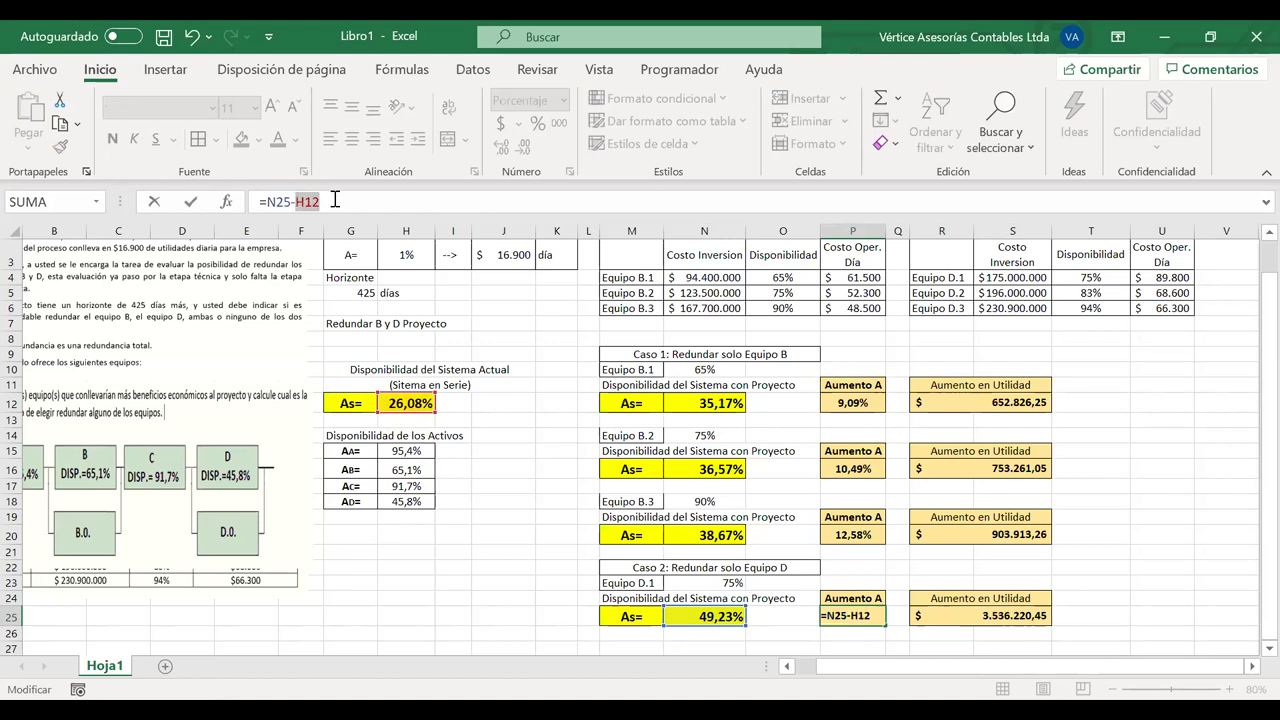
{"action": "key", "text": "Return"}
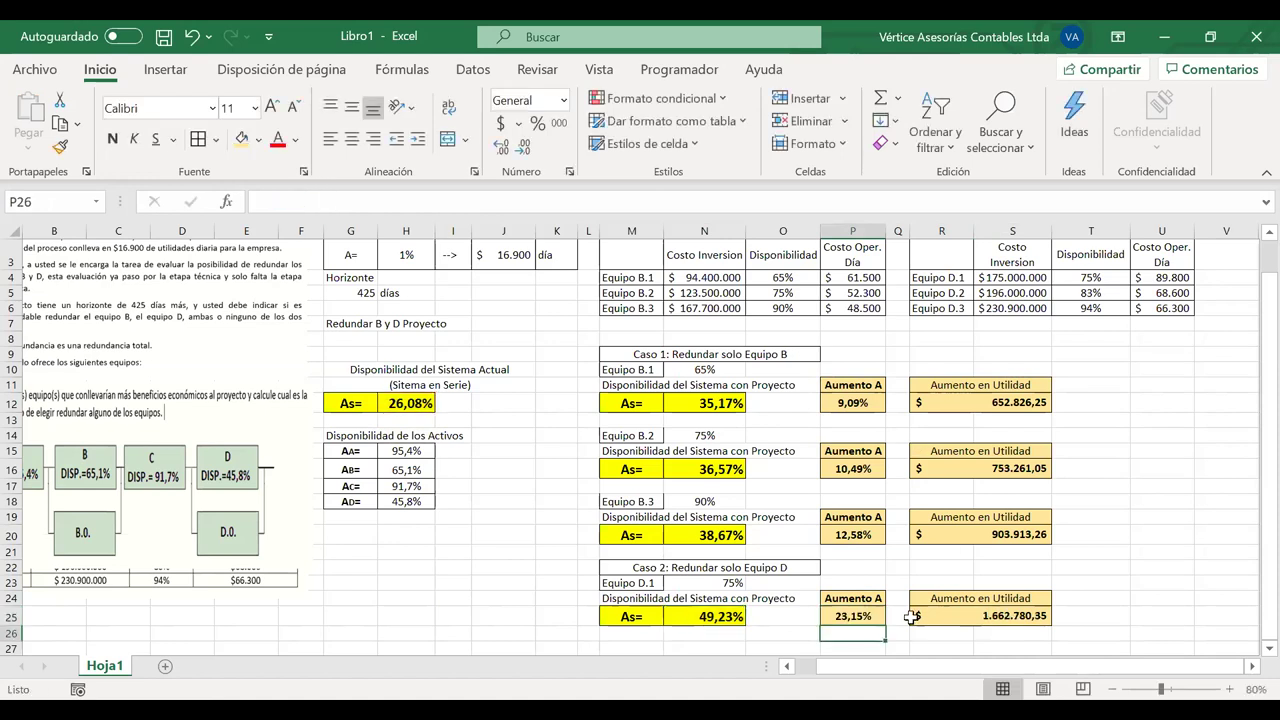
{"action": "left_click", "coordinate": [872, 617]}
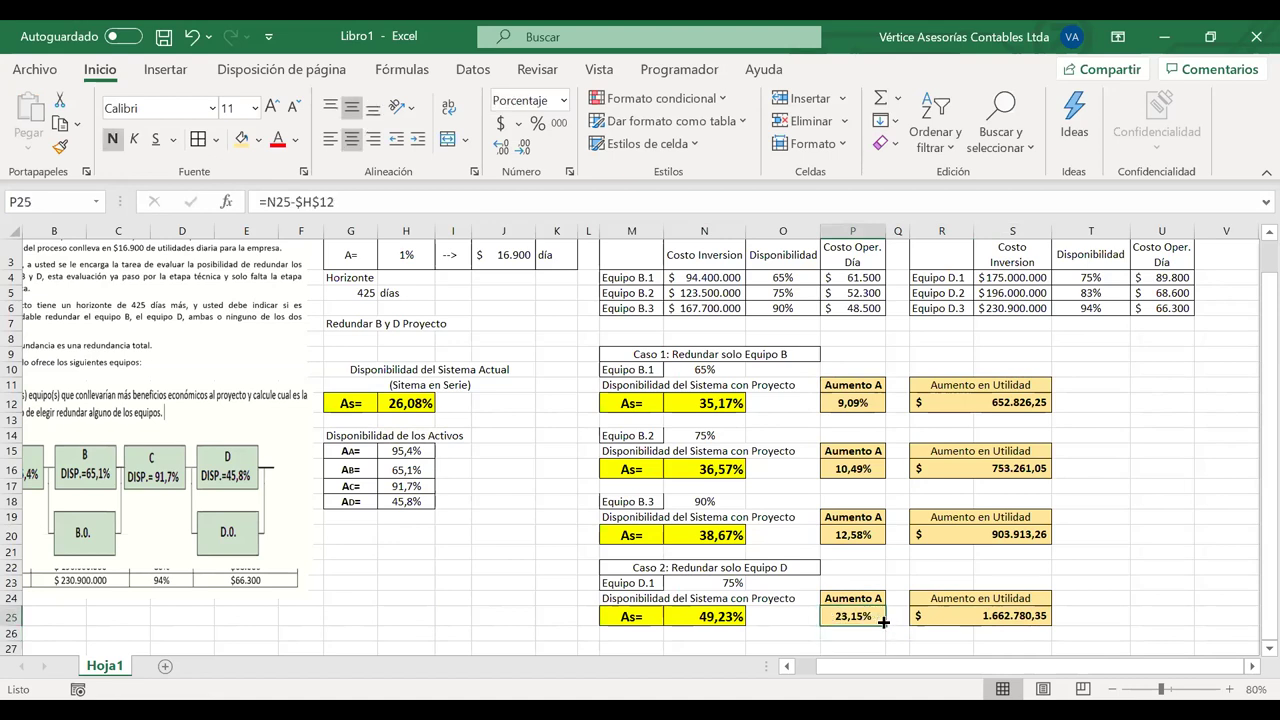
{"action": "scroll", "coordinate": [540, 464], "scroll_direction": "up", "scroll_amount": 1}
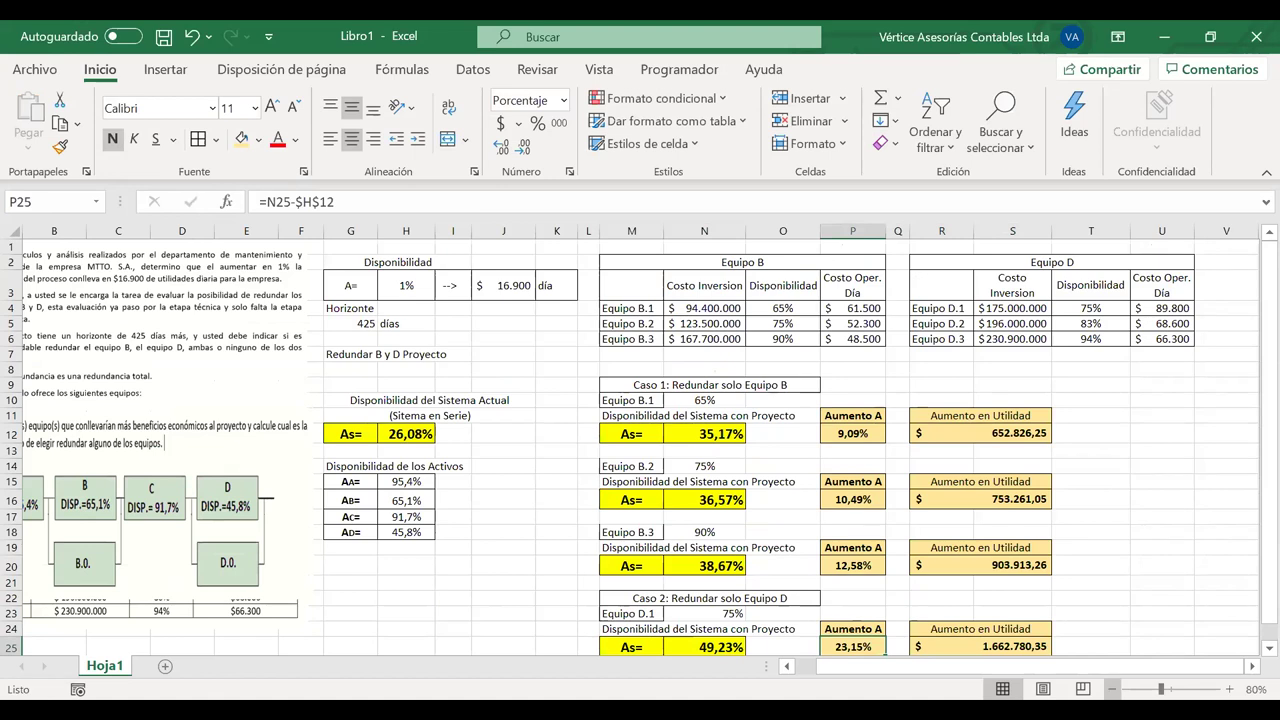
Check the formulas behind the Aumento en Utilidad of Equipo D.1 and B.1 and the Aumento A of Equipo B.1
{"action": "left_click", "coordinate": [1124, 689]}
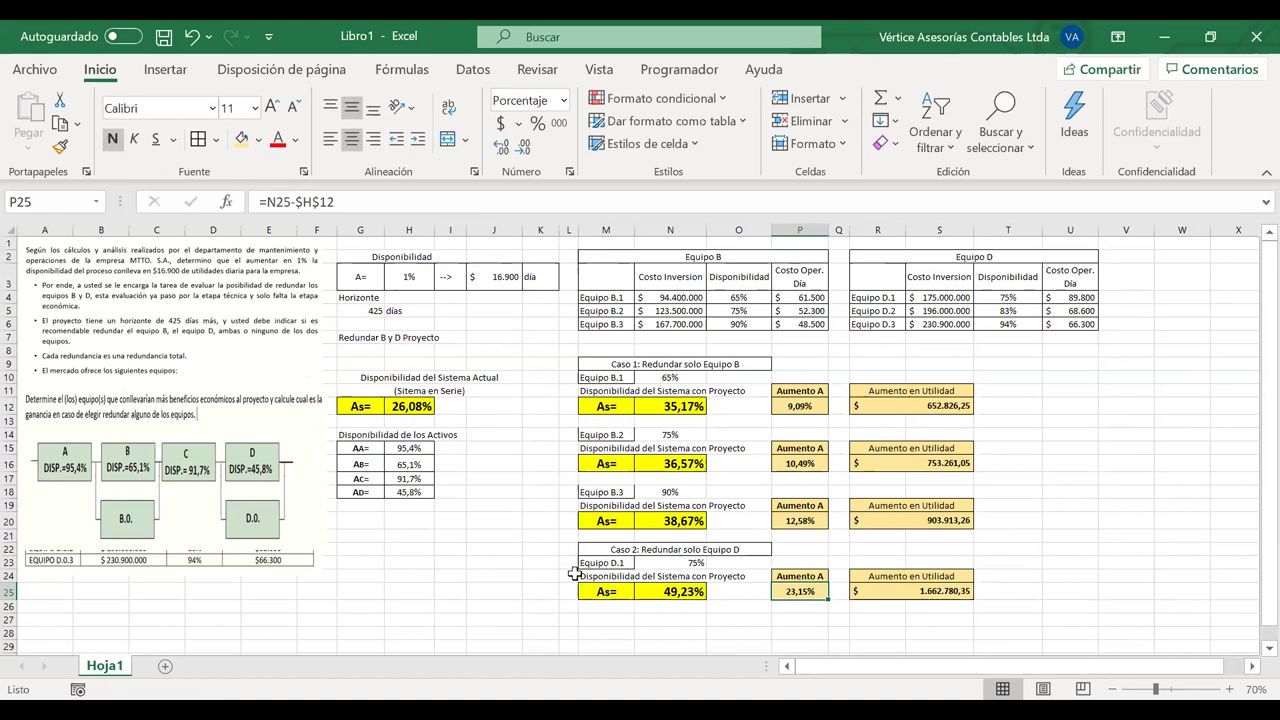
{"action": "left_click", "coordinate": [865, 593]}
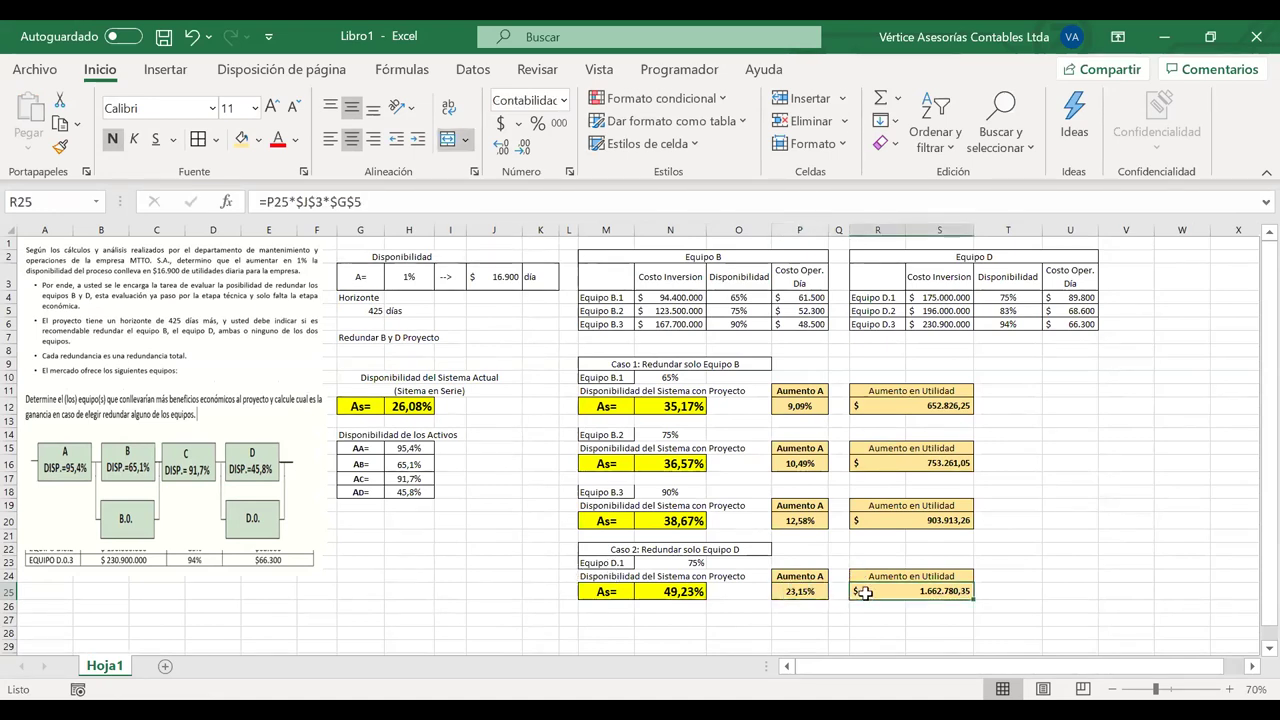
{"action": "double_click", "coordinate": [865, 593]}
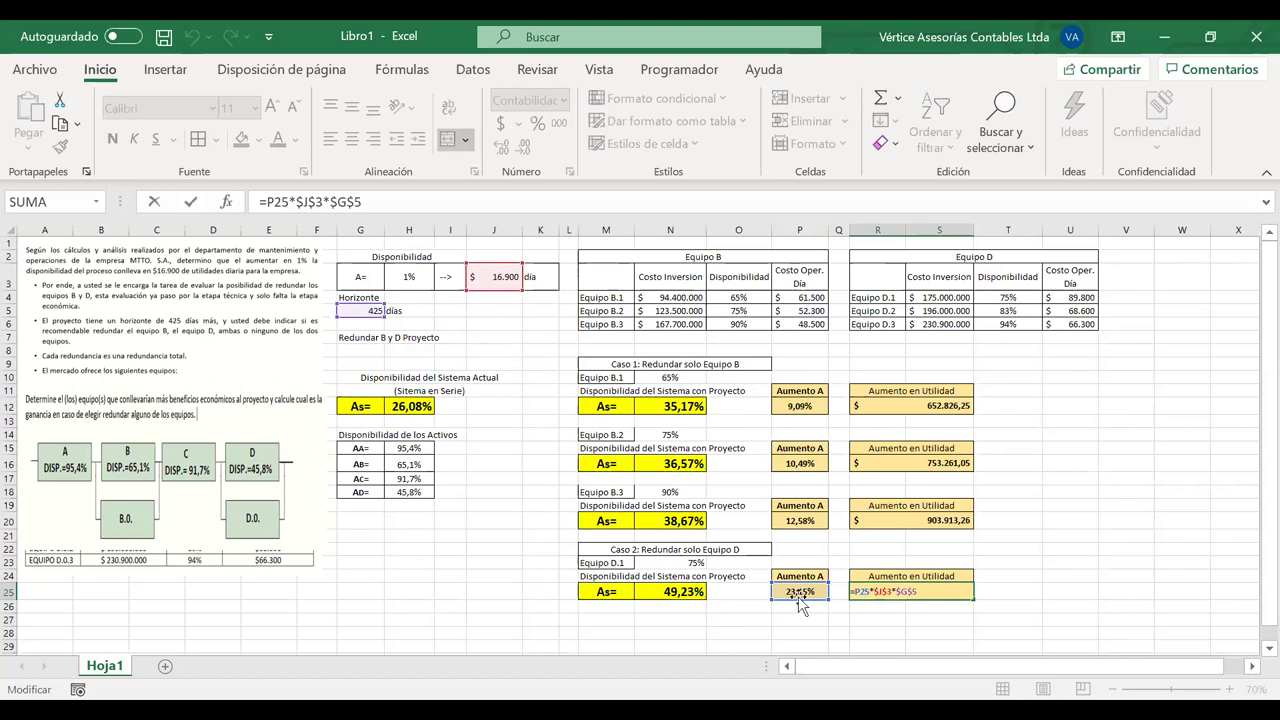
{"action": "key", "text": "Return"}
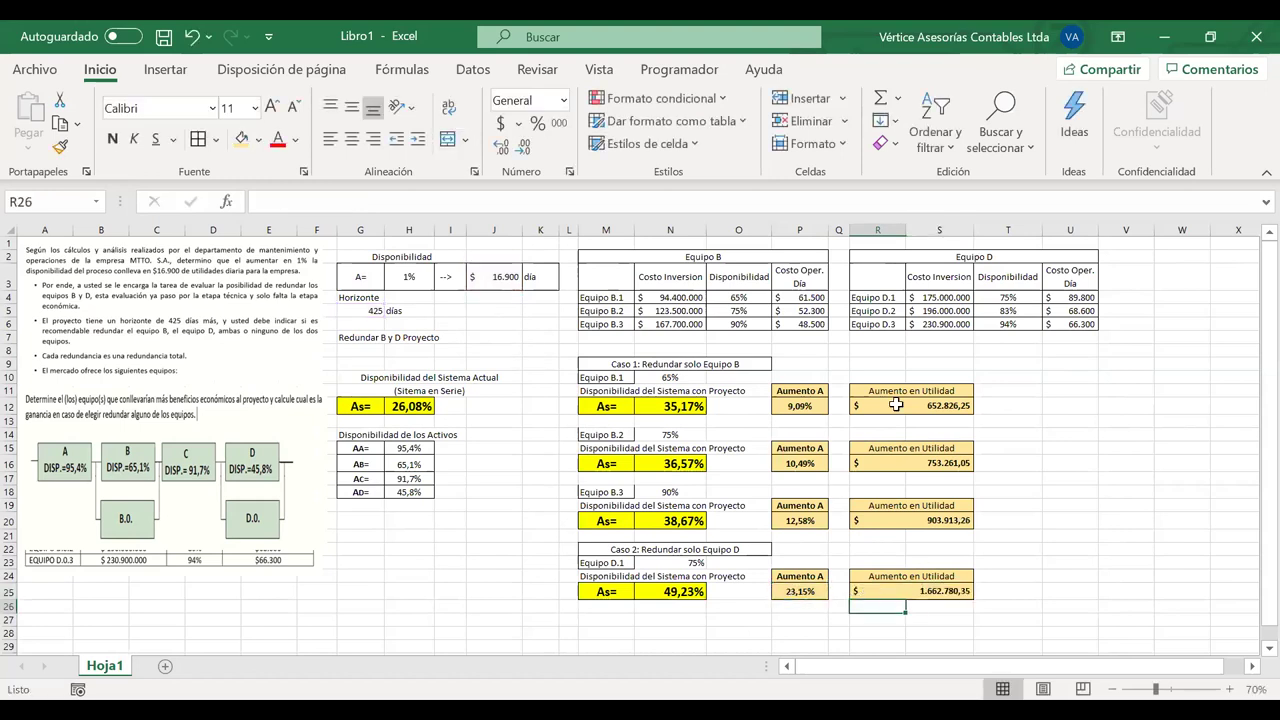
{"action": "left_click", "coordinate": [876, 405]}
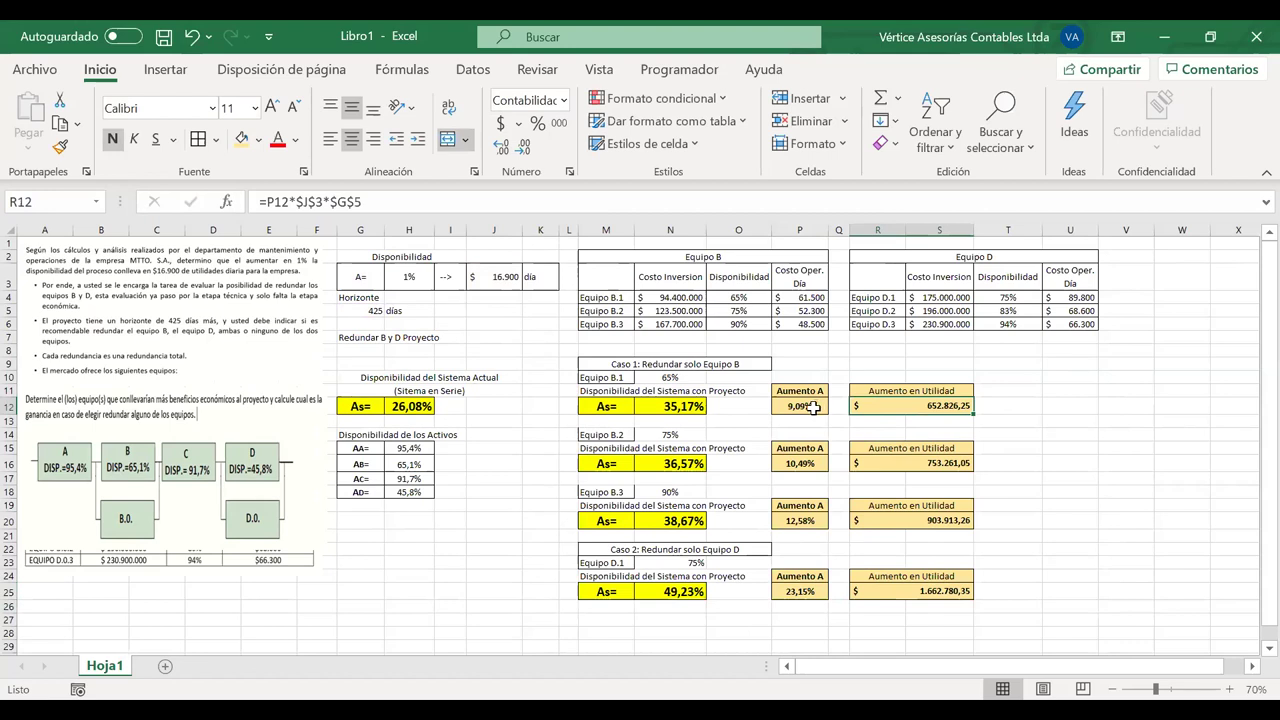
{"action": "left_click", "coordinate": [788, 408]}
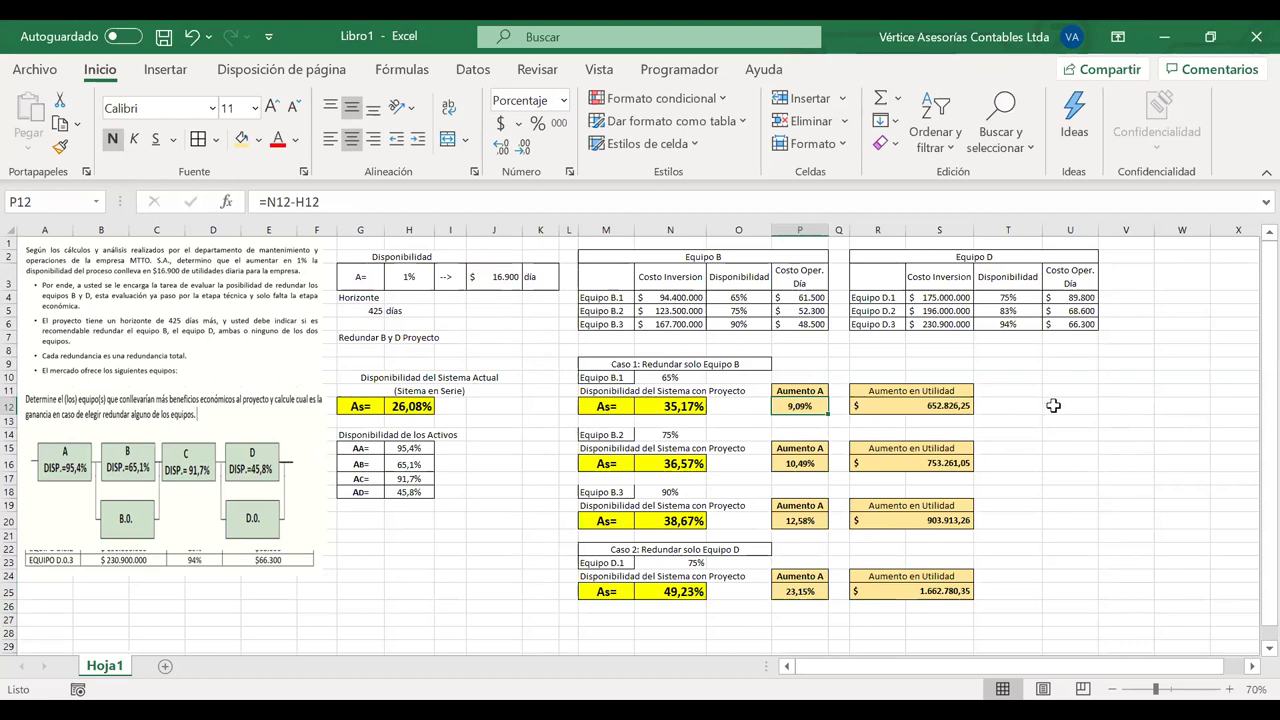
Move all the Aumento en Utilidad blocks from columns R:S to columns T:U, keeping them in rows 11 to 25
{"action": "left_click", "coordinate": [1052, 405]}
{"action": "left_click_drag", "start_coordinate": [808, 407], "coordinate": [345, 276]}
{"action": "left_click_drag", "start_coordinate": [945, 473], "coordinate": [862, 591]}
{"action": "left_click", "coordinate": [800, 405]}
{"action": "left_click", "coordinate": [888, 405]}
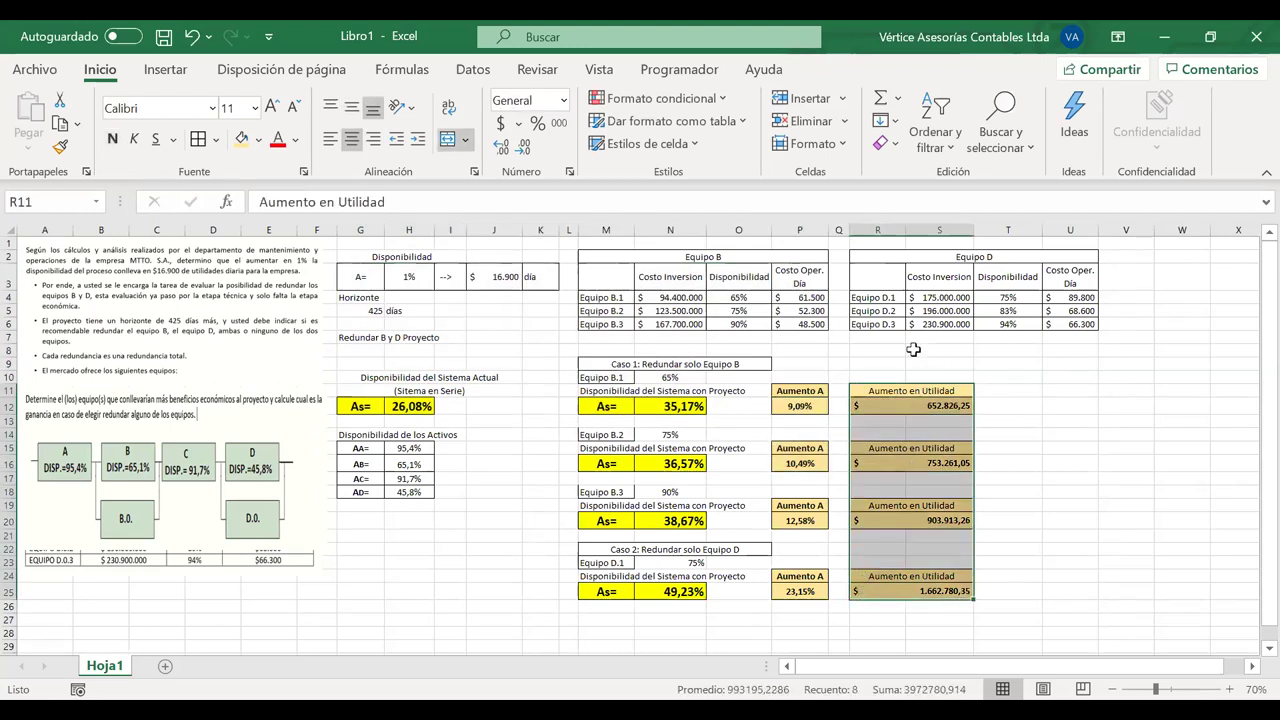
{"action": "left_click_drag", "start_coordinate": [870, 391], "coordinate": [1001, 391]}
{"action": "left_click", "coordinate": [870, 398]}
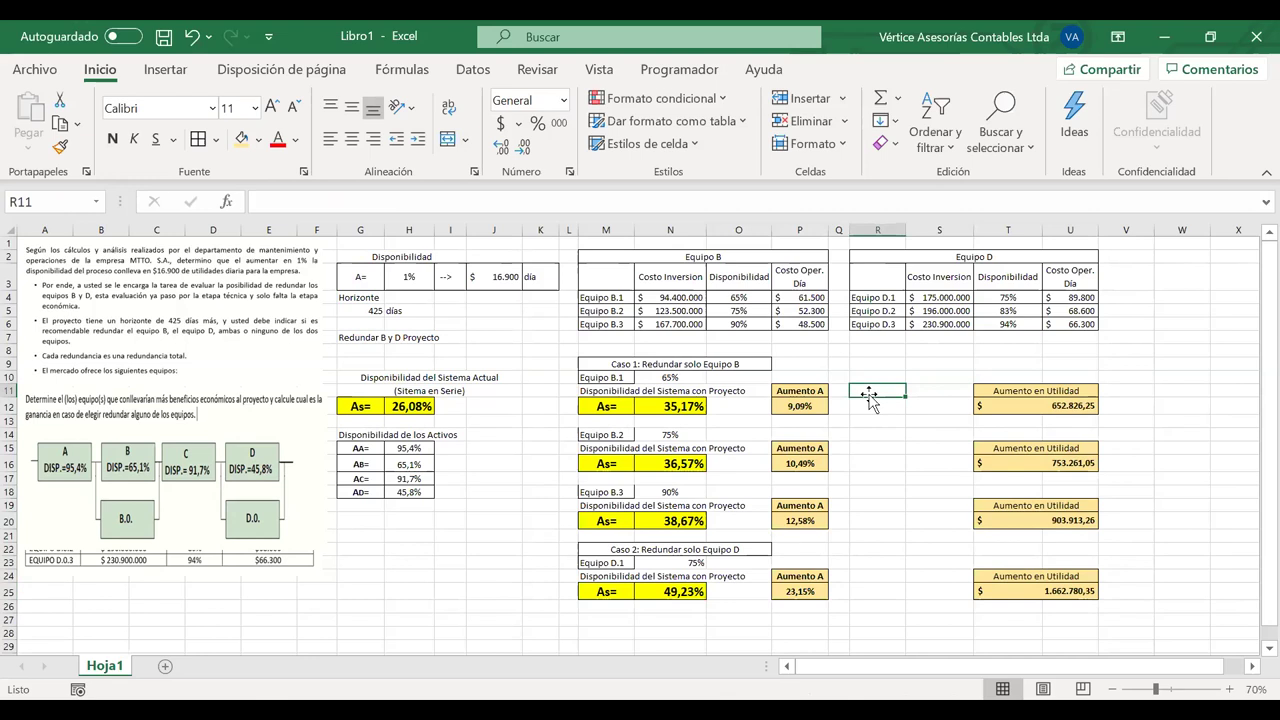
Multiply the Equipo B.1 availability increase by the daily profit in R12 with =P12*J3
{"action": "left_click", "coordinate": [808, 406]}
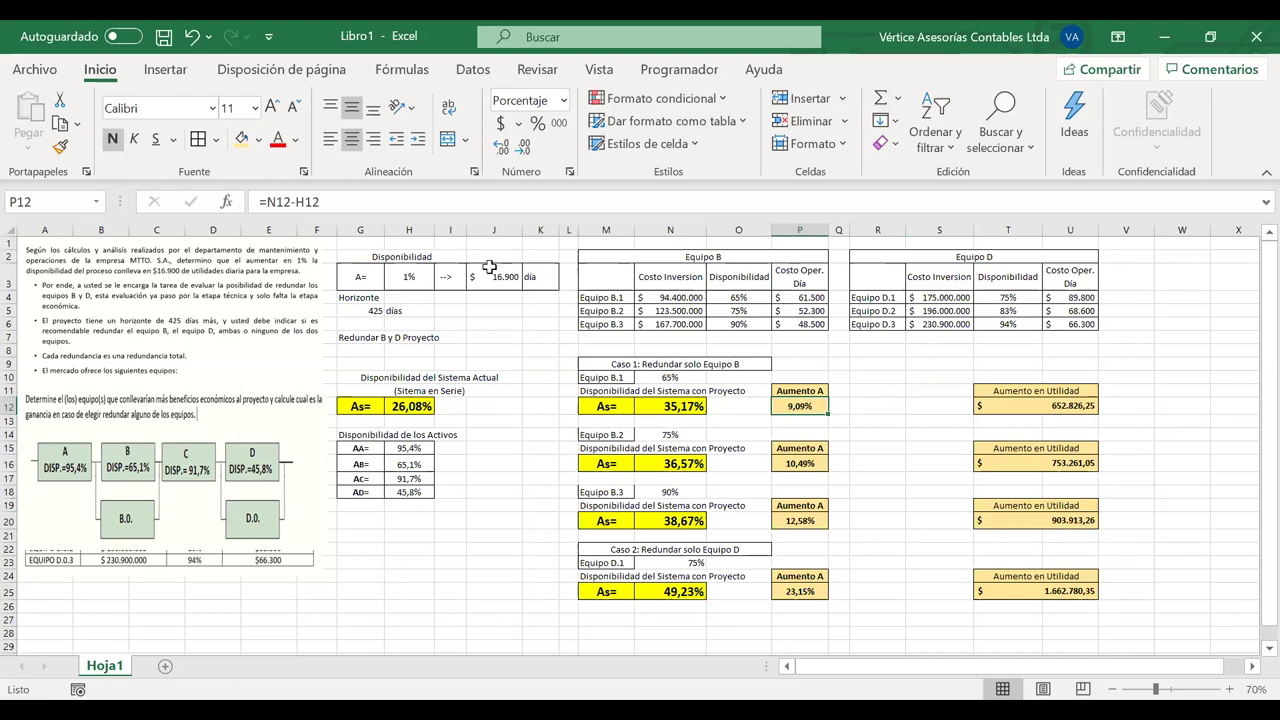
{"action": "left_click", "coordinate": [861, 404]}
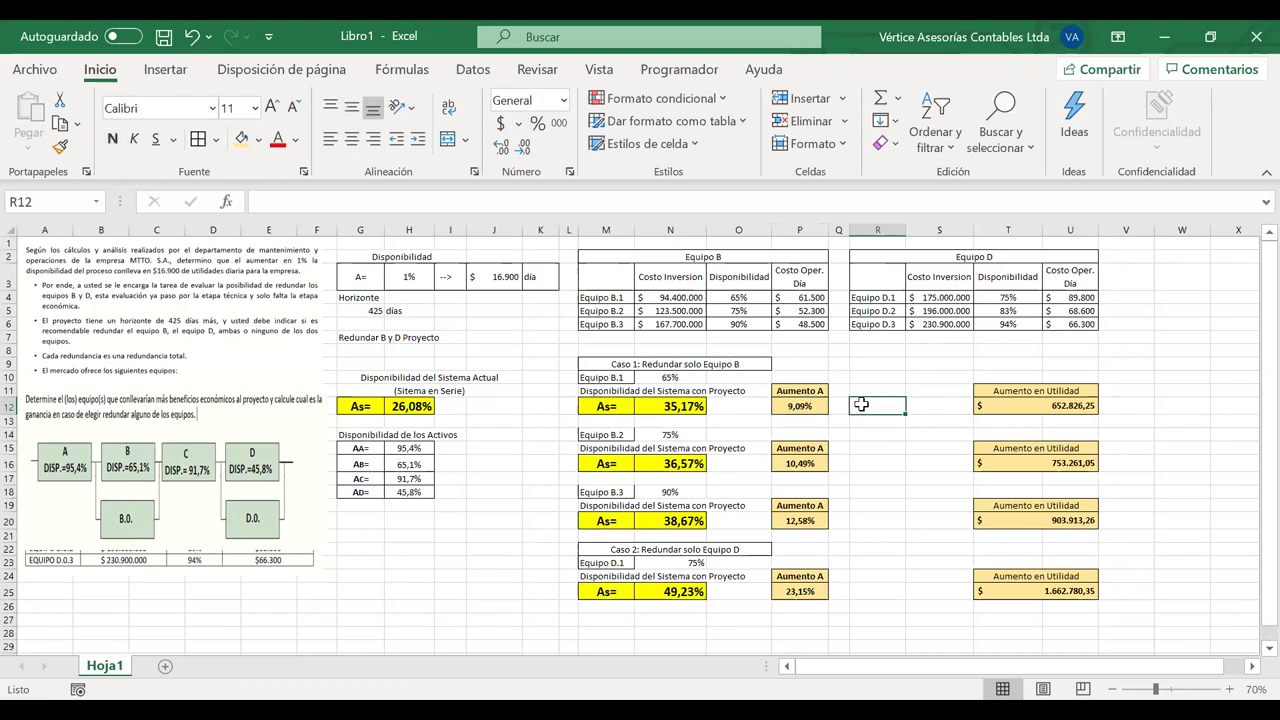
{"action": "type", "text": "="}
{"action": "left_click", "coordinate": [795, 406]}
{"action": "type", "text": "*"}
{"action": "left_click", "coordinate": [507, 281]}
{"action": "key", "text": "Return"}
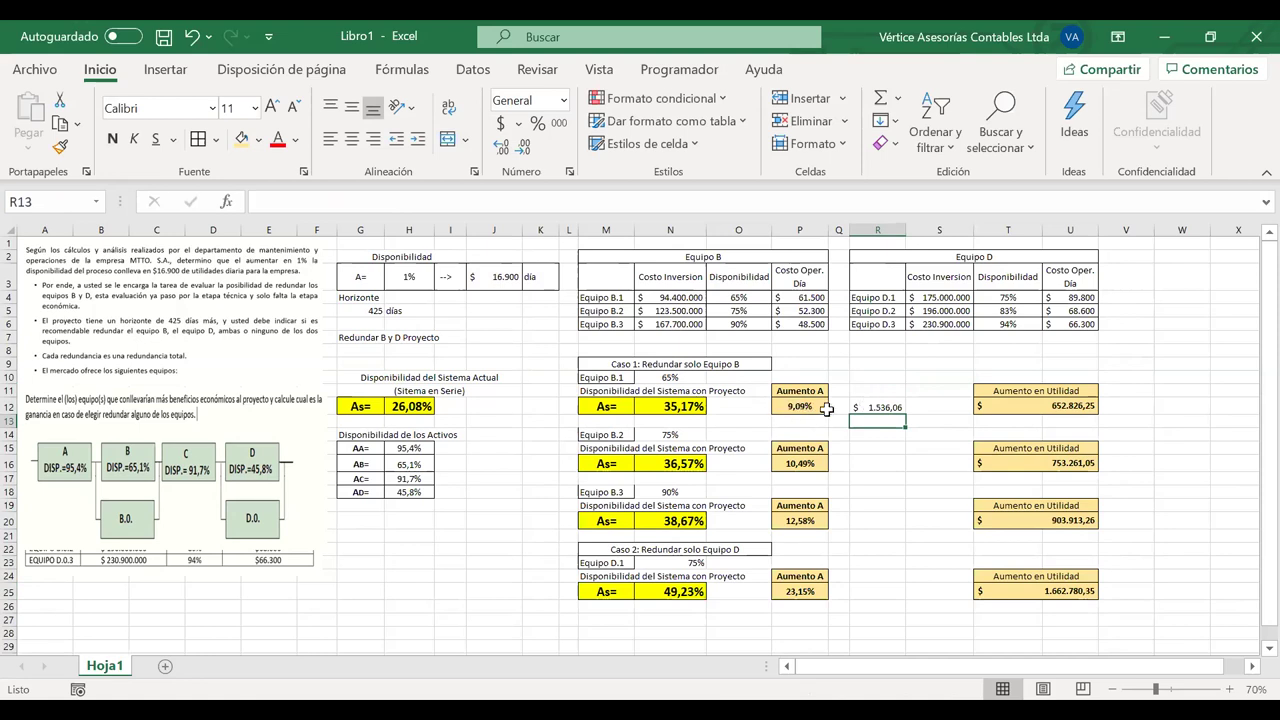
Delete the multiplication formula from R12 and leave the cell empty
{"action": "left_click", "coordinate": [880, 407]}
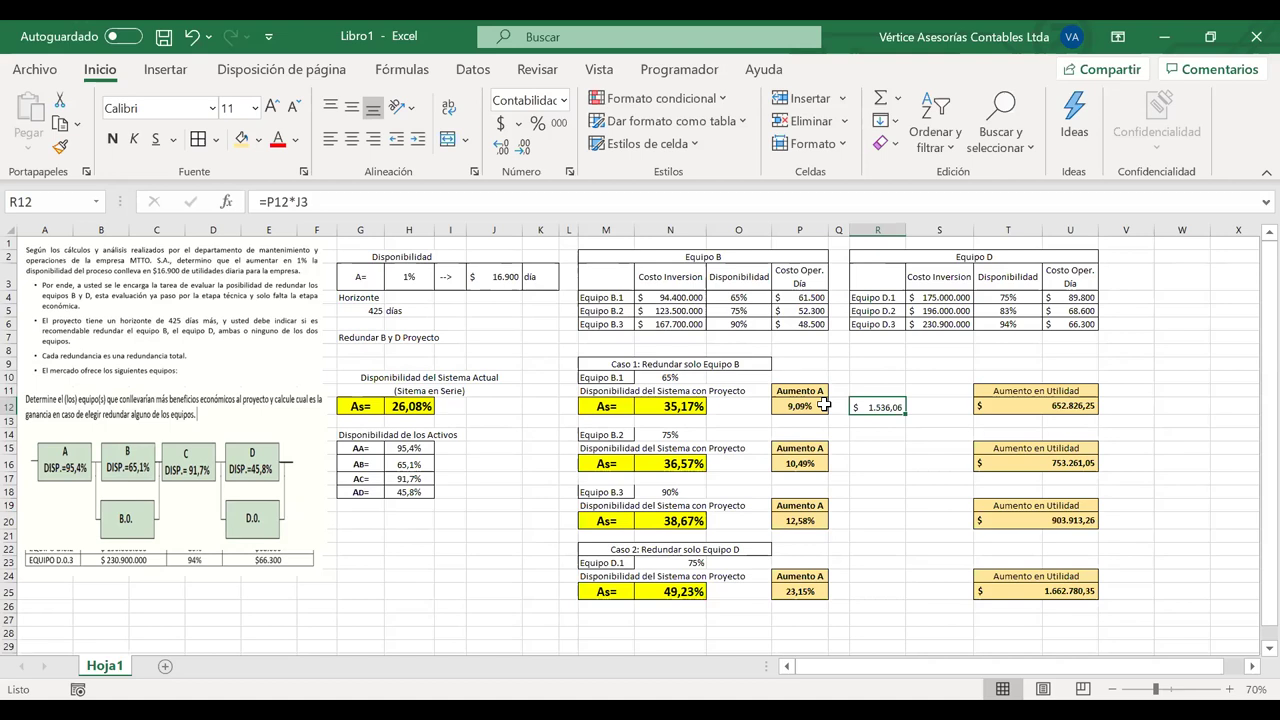
{"action": "key", "text": "Delete"}
{"action": "type", "text": "="}
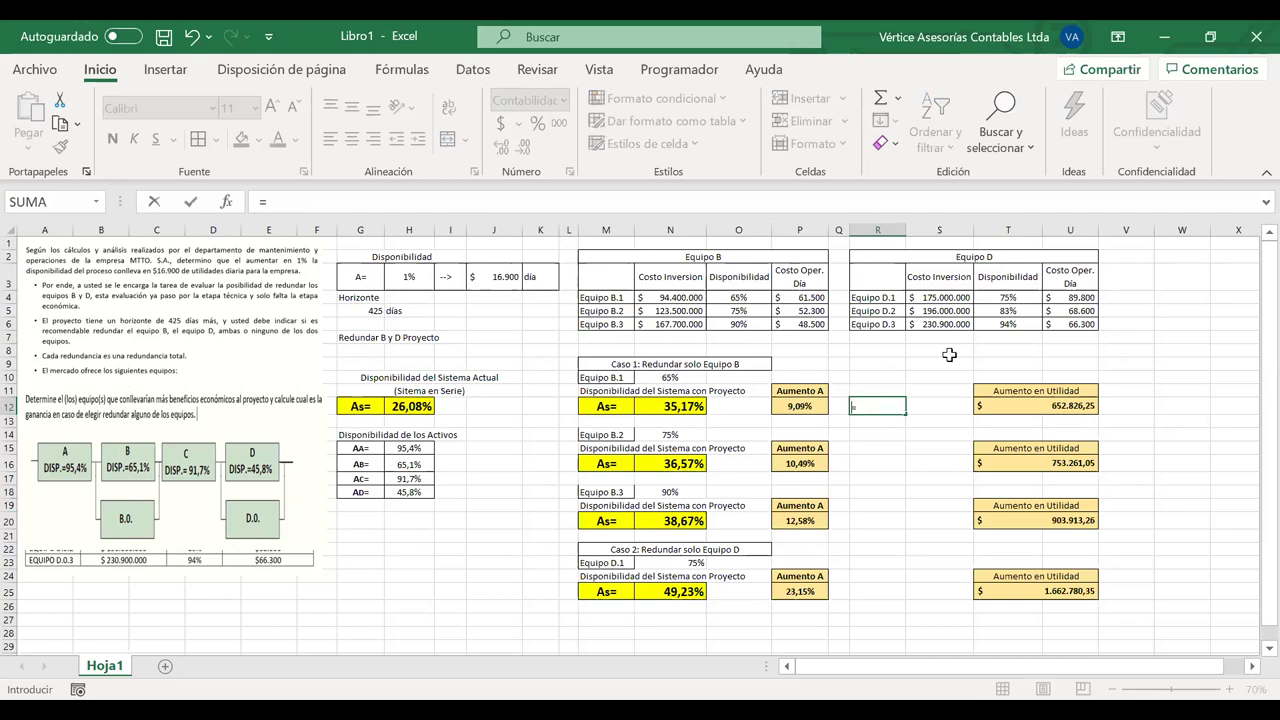
{"action": "key", "text": "BackSpace"}
Express Equipo B.1's availability increase in percentage points in R12 with =P12*100 and check it against the profit formula in T12
{"action": "left_click", "coordinate": [810, 407]}
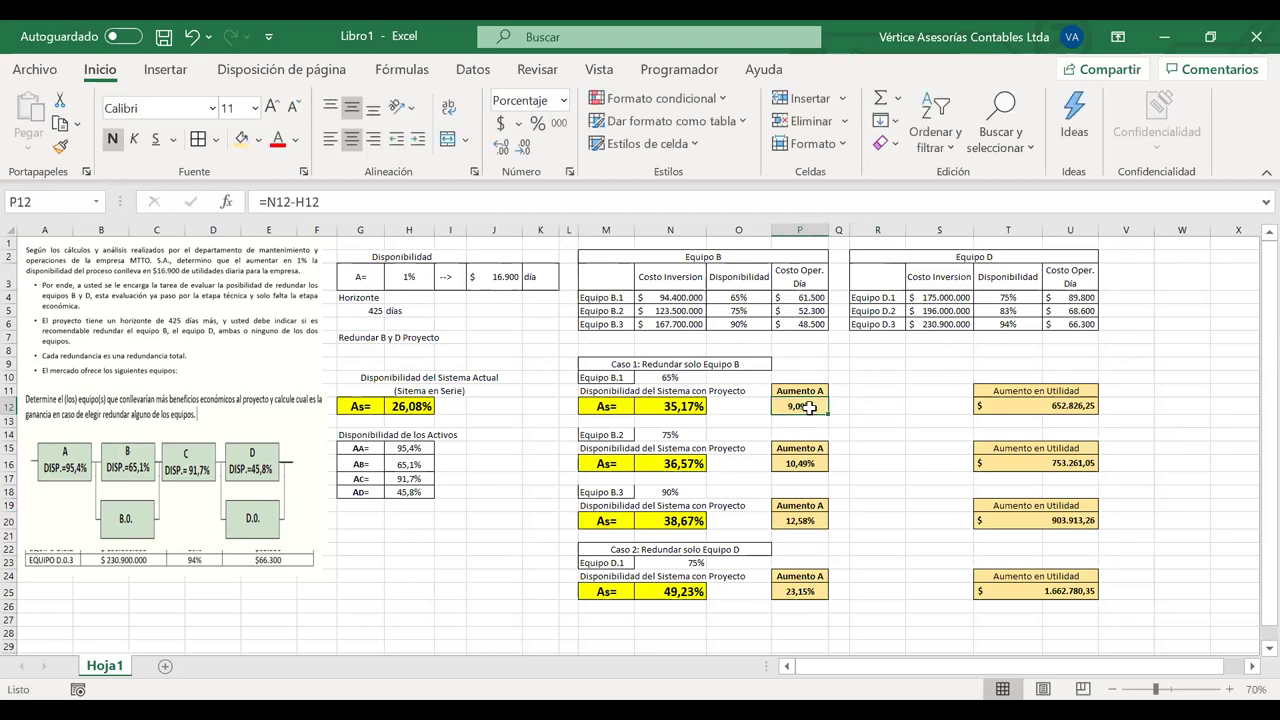
{"action": "left_click", "coordinate": [868, 407]}
{"action": "type", "text": "="}
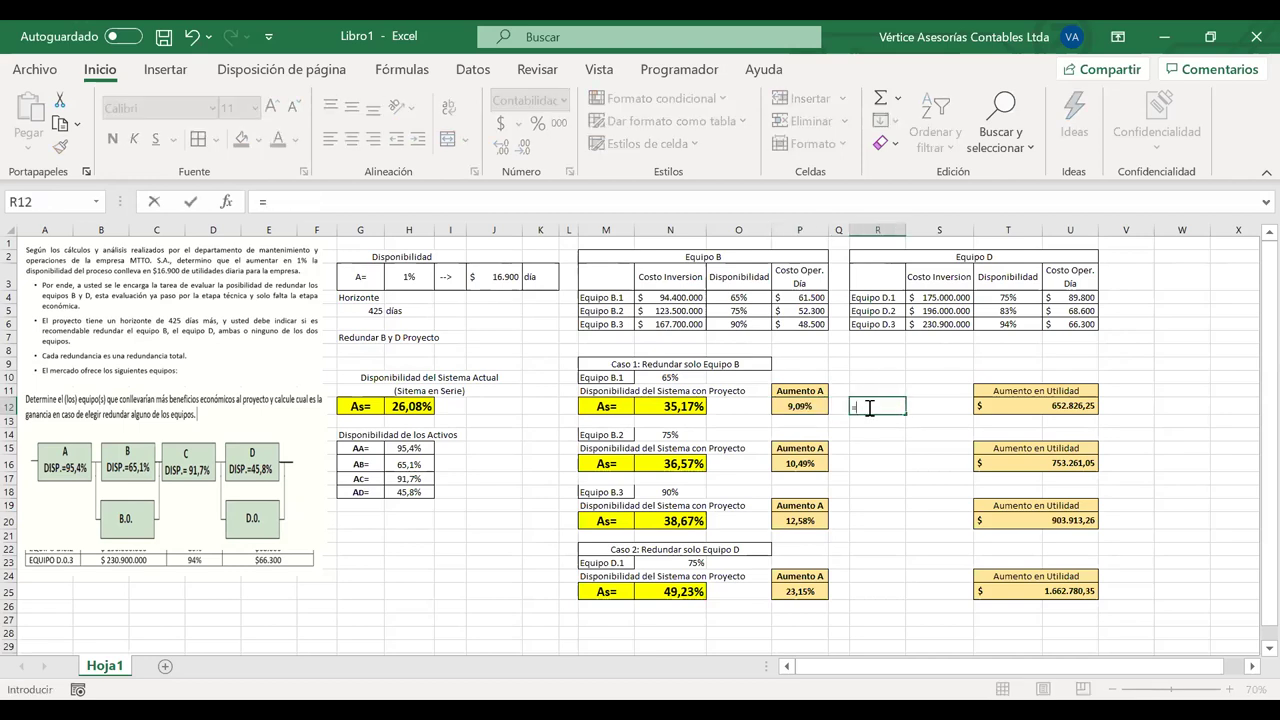
{"action": "left_click", "coordinate": [814, 406]}
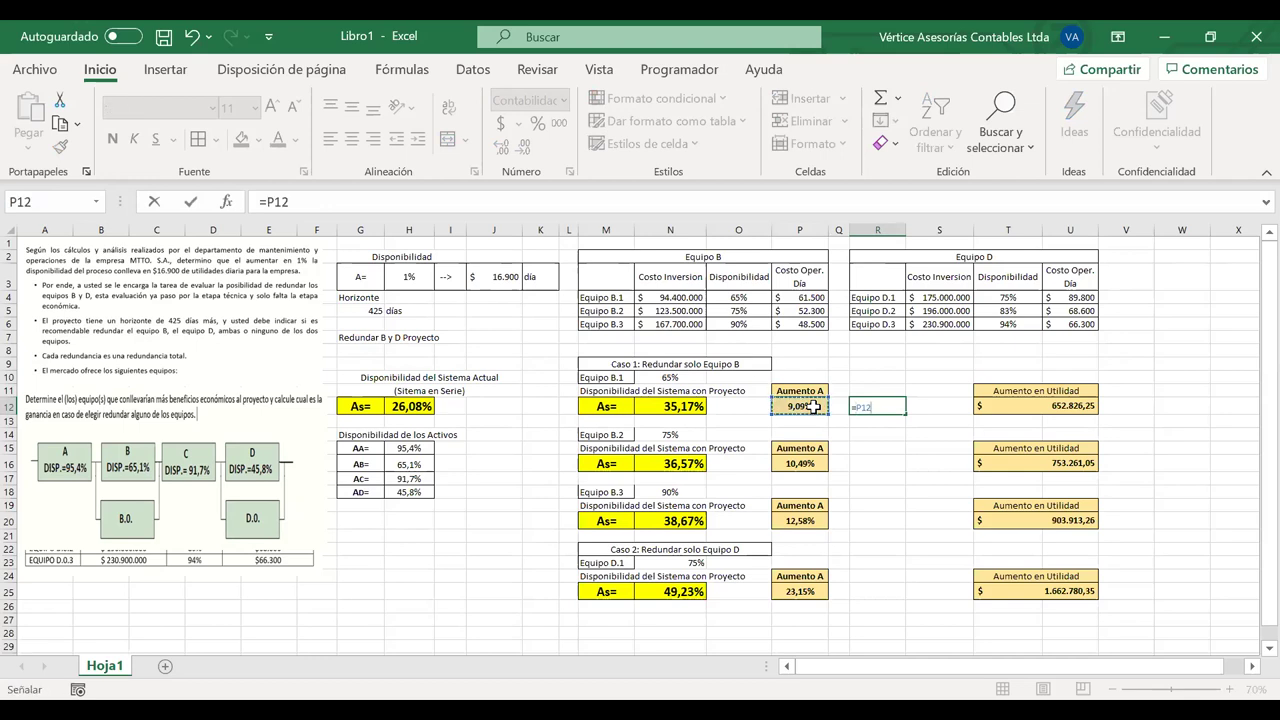
{"action": "type", "text": "*100"}
{"action": "key", "text": "Return"}
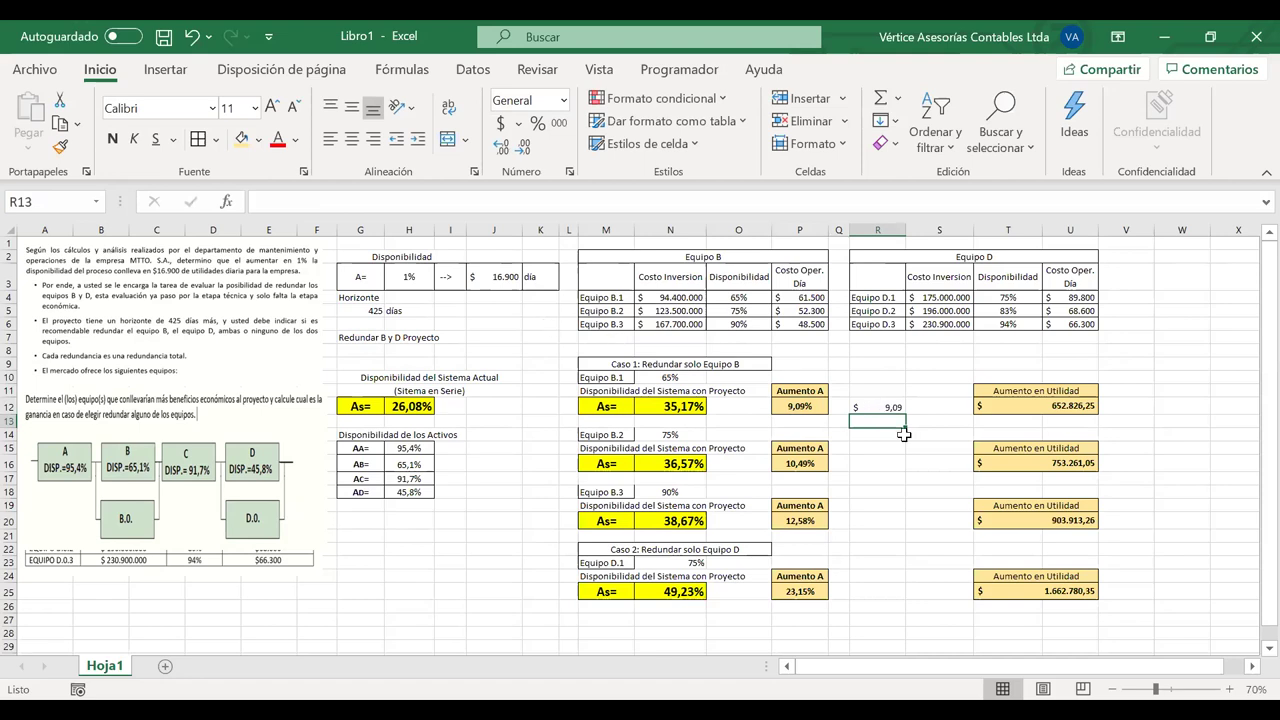
{"action": "left_click", "coordinate": [1055, 404]}
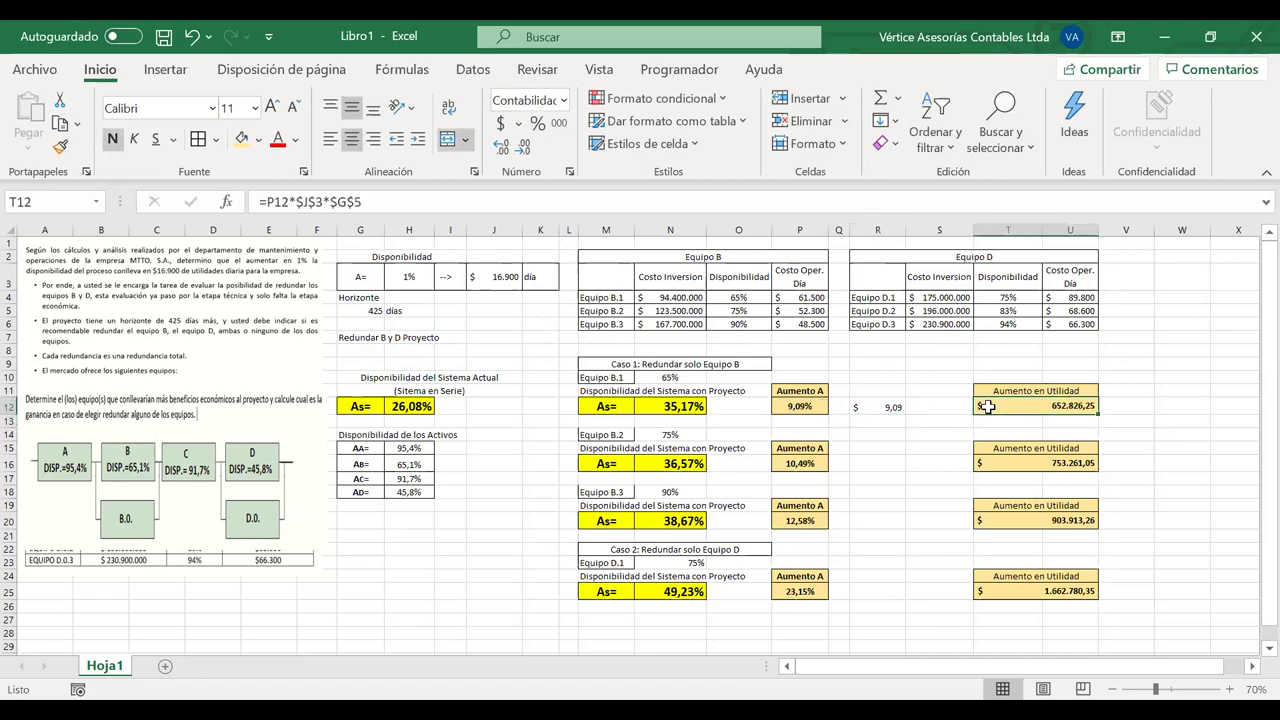
{"action": "left_click", "coordinate": [871, 407]}
{"action": "left_click", "coordinate": [798, 406]}
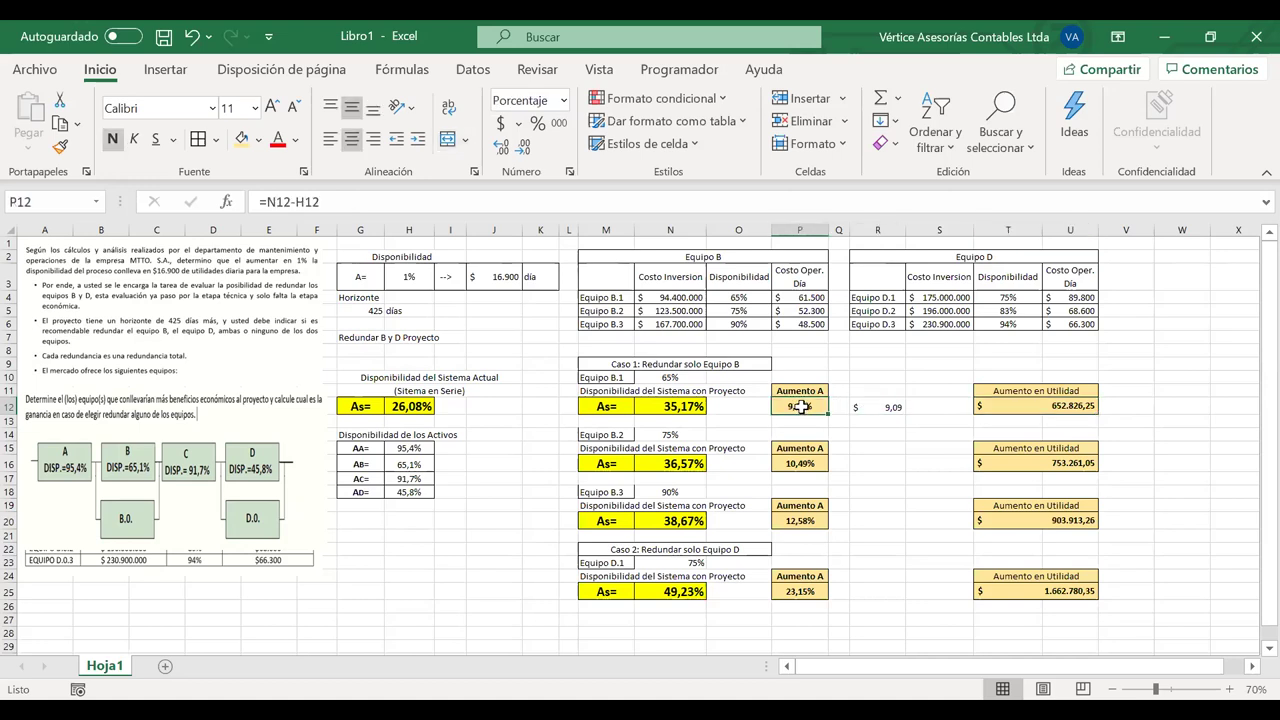
Move all the Aumento en Utilidad blocks from columns T:U back to columns R:S, keeping them in rows 11 to 25
{"action": "left_click_drag", "start_coordinate": [1020, 395], "coordinate": [1035, 590]}
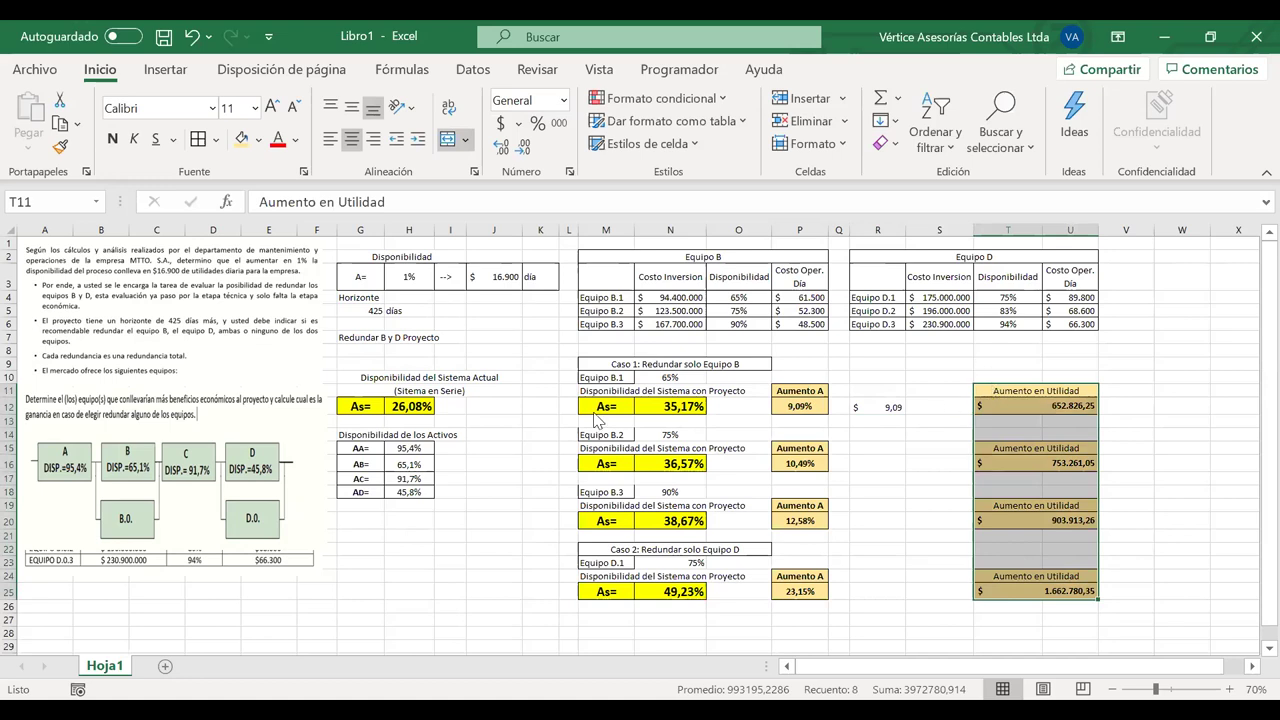
{"action": "left_click_drag", "start_coordinate": [990, 390], "coordinate": [864, 390]}
{"action": "key", "text": "Return"}
Multiply Equipo B.1's Aumento en Utilidad formula in R12 by 100, giving =P12*$J$3*$G$5*100
{"action": "double_click", "coordinate": [903, 405]}
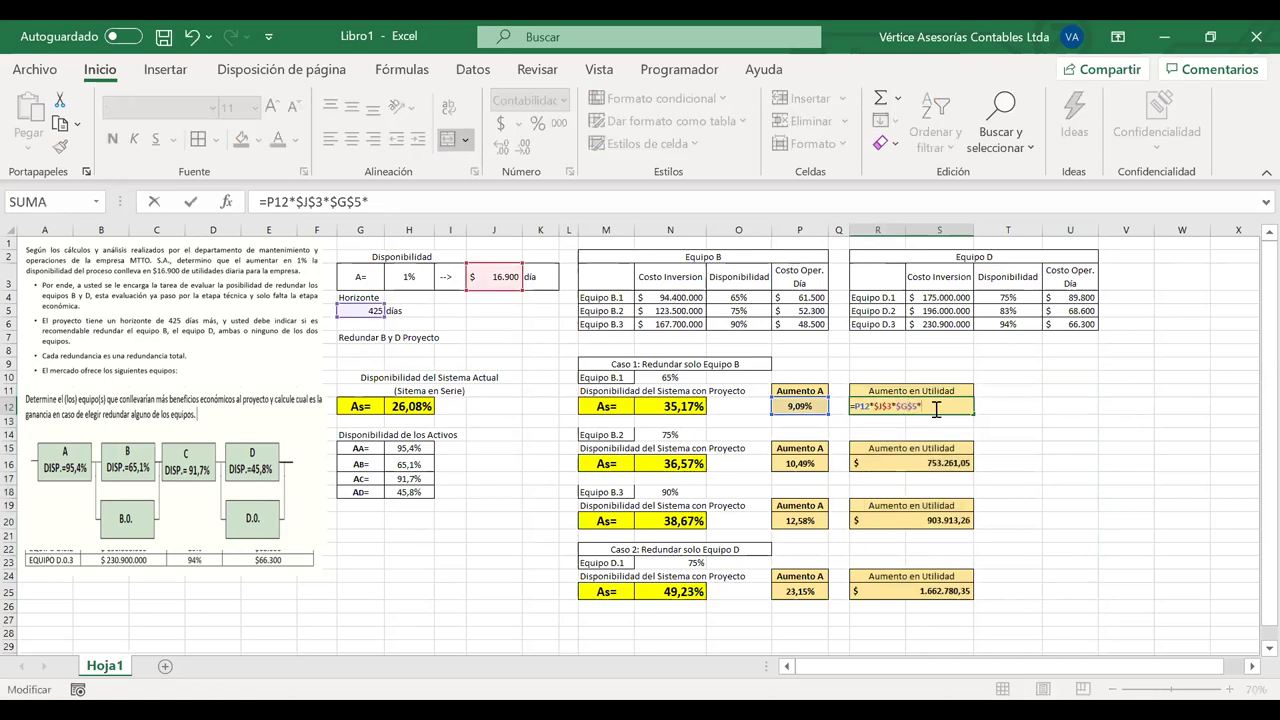
{"action": "key", "text": "Return"}
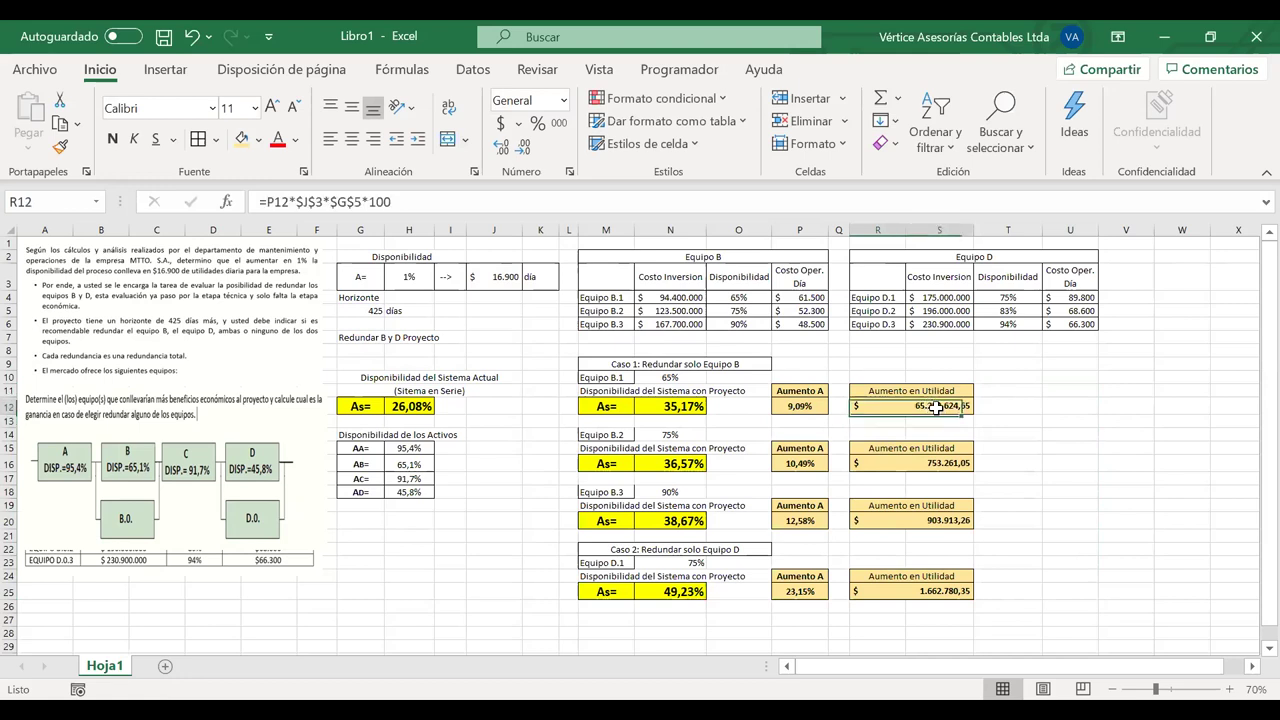
{"action": "double_click", "coordinate": [932, 405]}
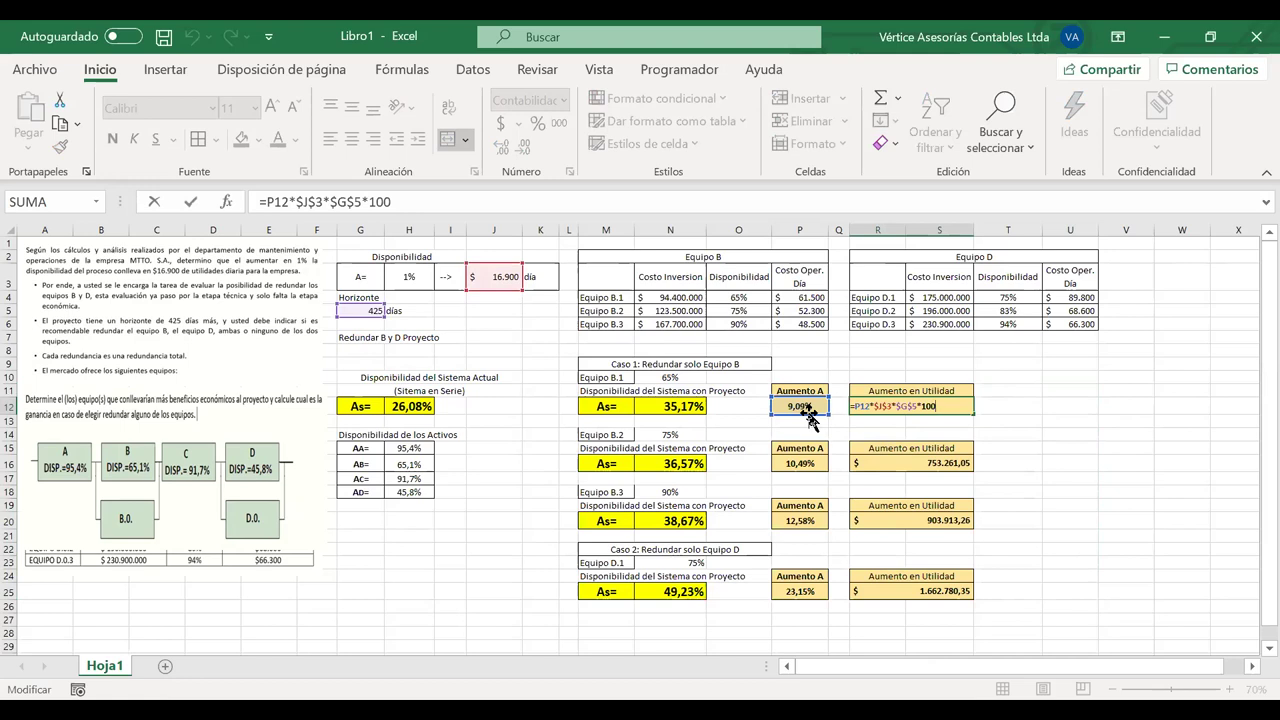
{"action": "key", "text": "Return"}
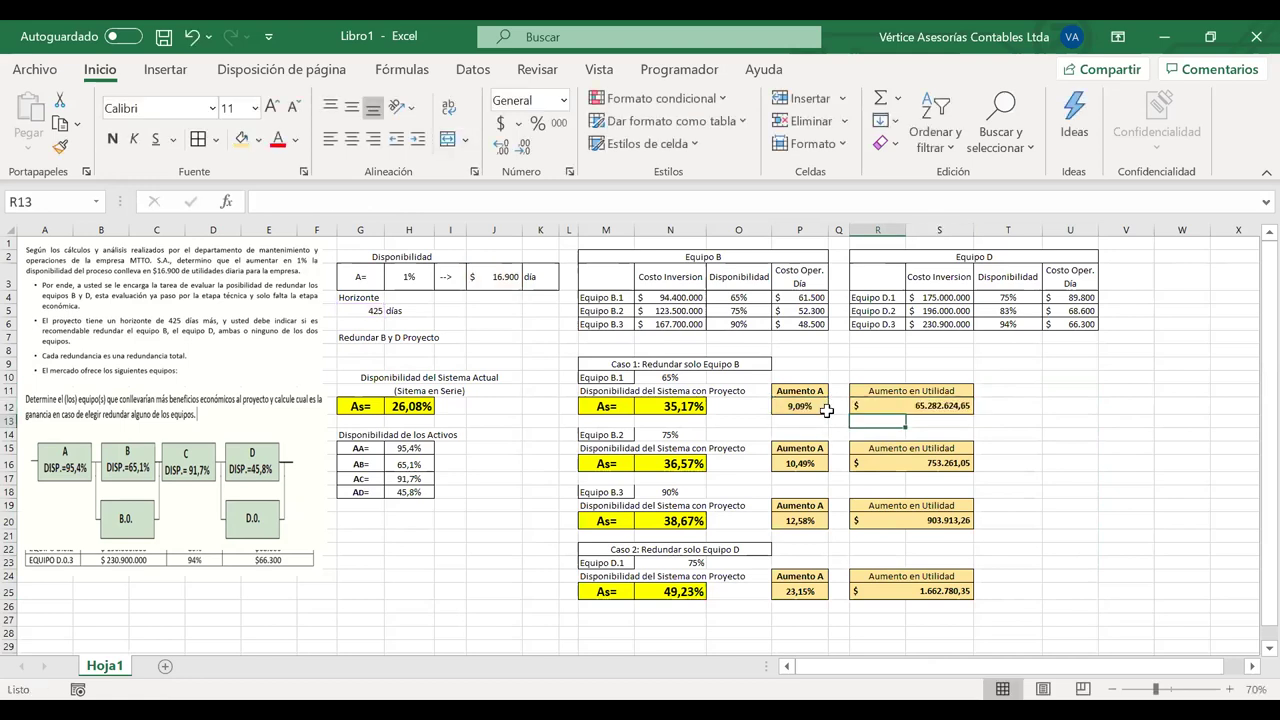
Start a check calculation in U12 by converting Equipo B.1's availability increase to percentage points with =P12*100
{"action": "left_click", "coordinate": [1053, 402]}
{"action": "type", "text": "="}
{"action": "left_click", "coordinate": [806, 404]}
{"action": "type", "text": "*"}
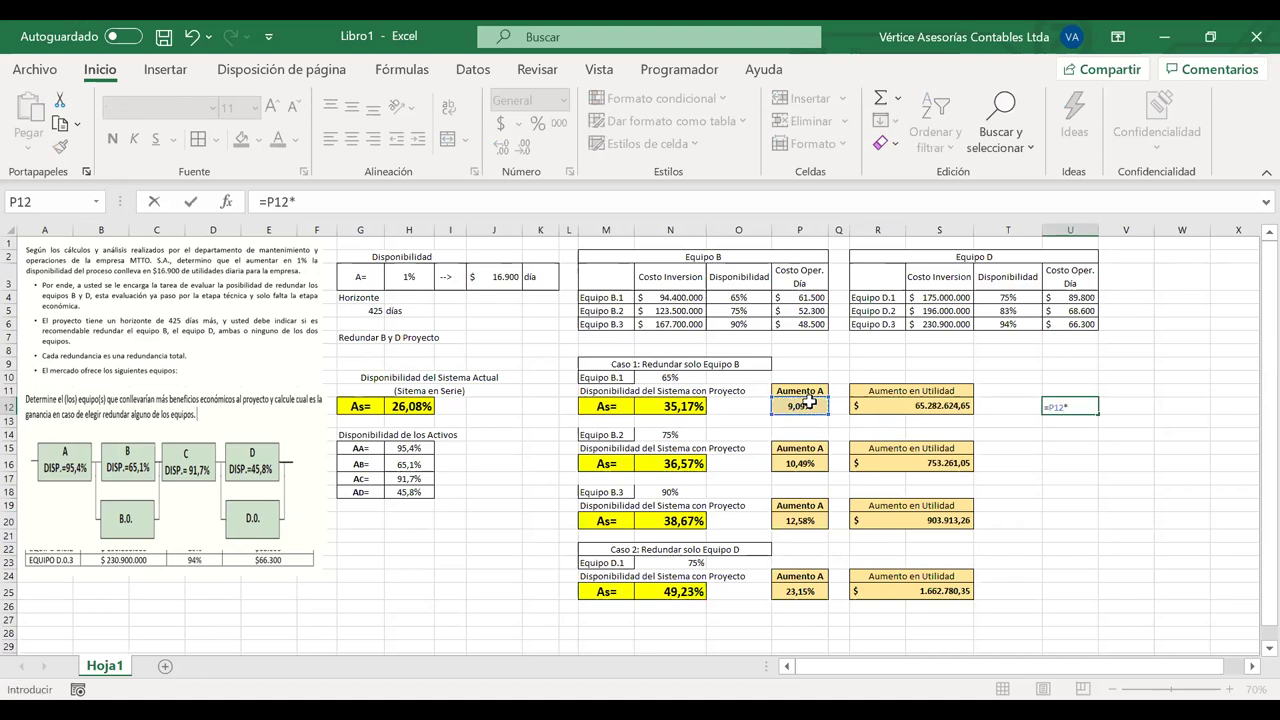
{"action": "type", "text": "100"}
{"action": "key", "text": "Return"}
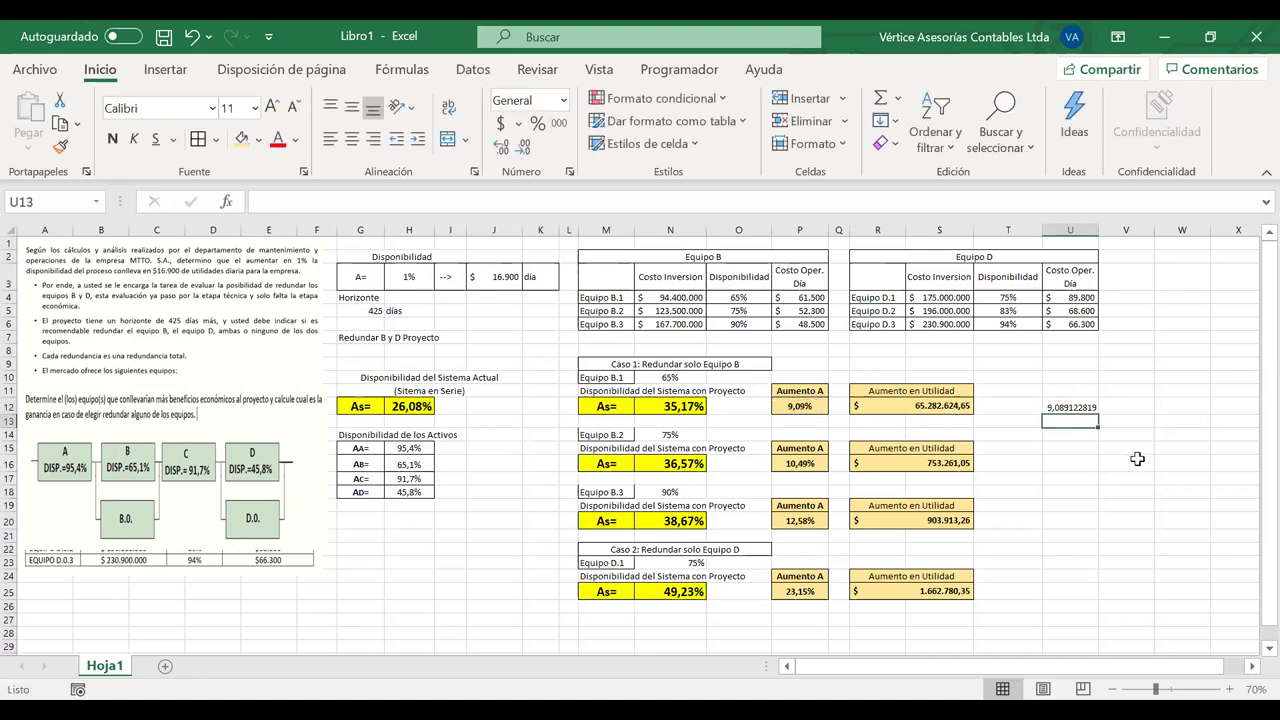
Multiply the percentage points in U12 by the daily profit in V12 with =U12*J3
{"action": "left_click", "coordinate": [1058, 406]}
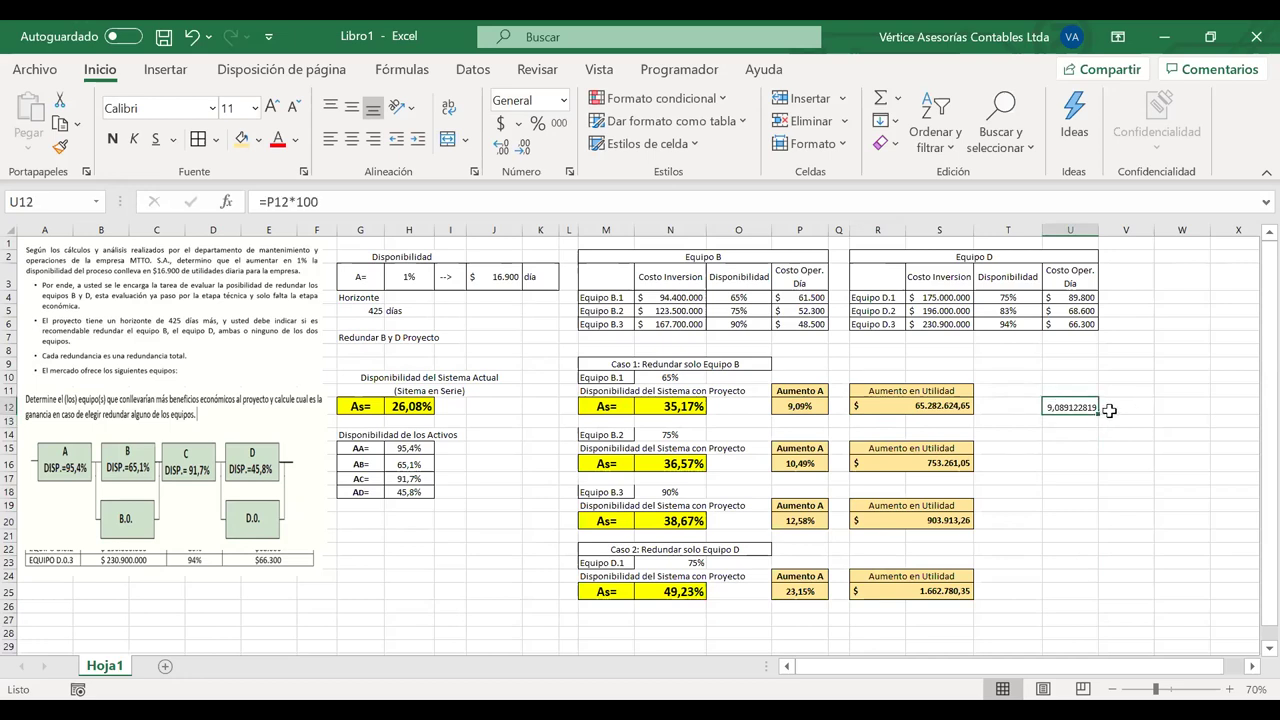
{"action": "left_click", "coordinate": [1110, 410]}
{"action": "type", "text": "="}
{"action": "left_click", "coordinate": [1075, 407]}
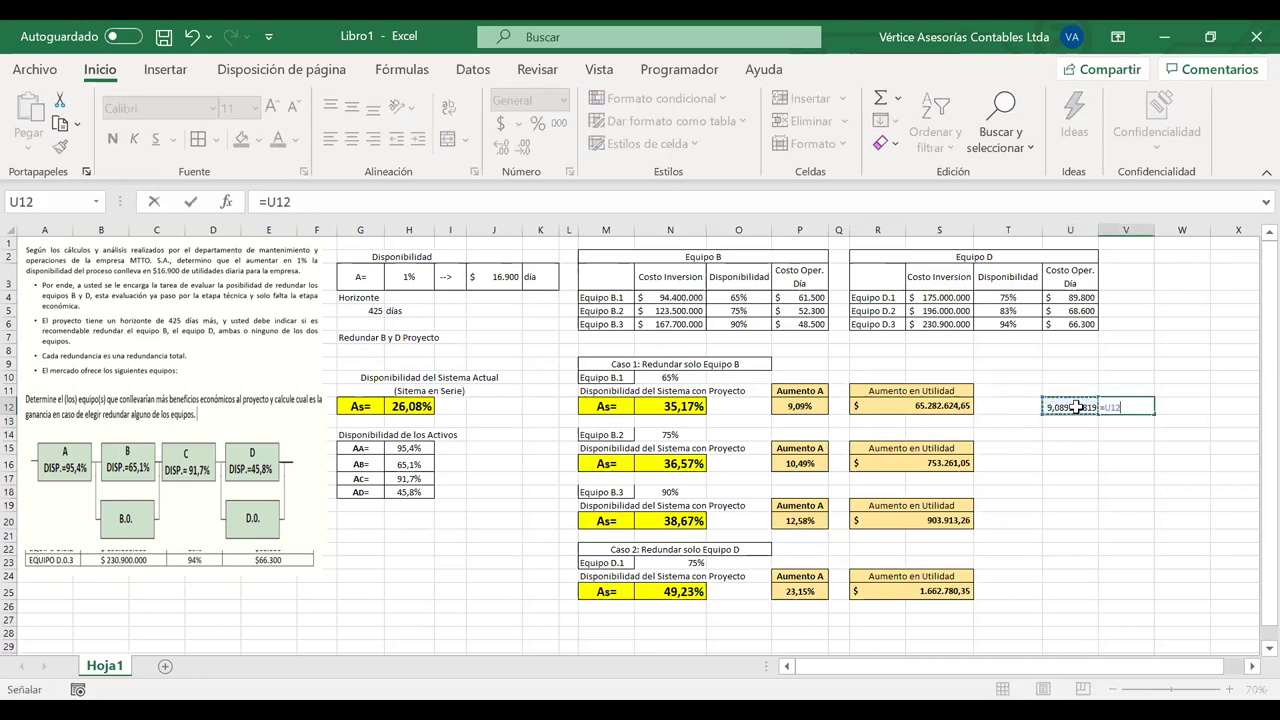
{"action": "type", "text": "*"}
{"action": "left_click", "coordinate": [480, 278]}
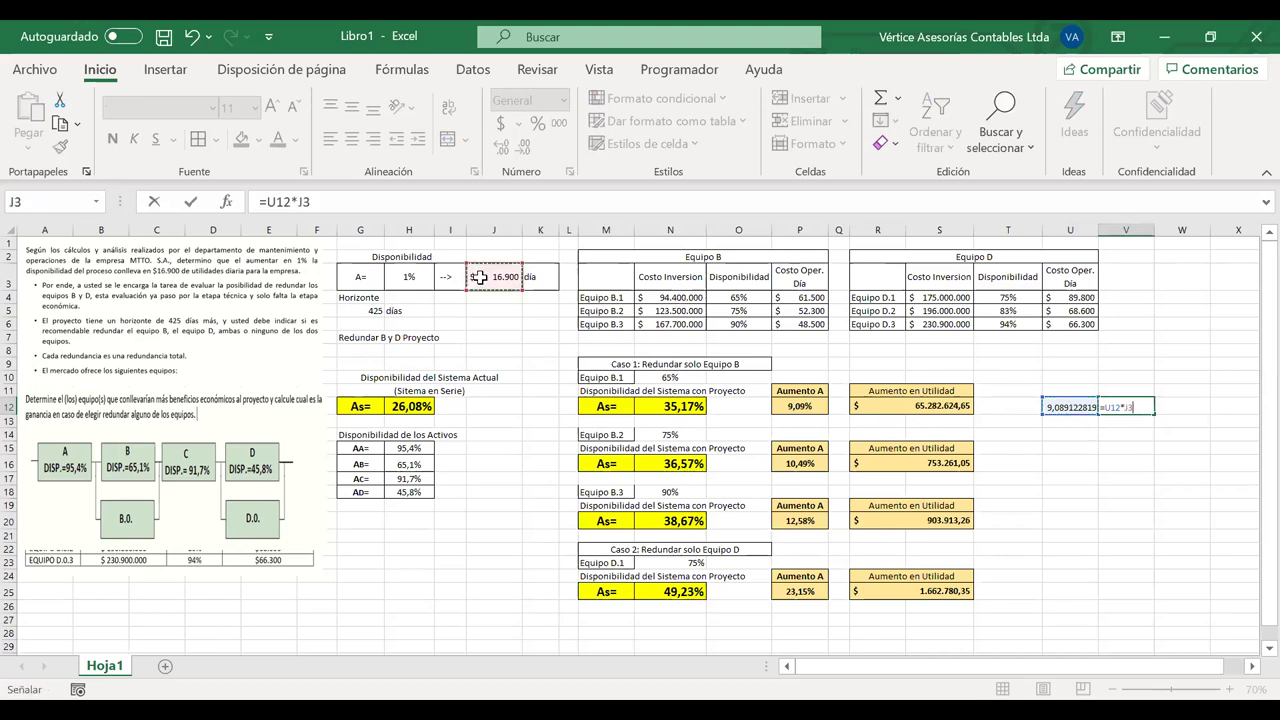
{"action": "key", "text": "Return"}
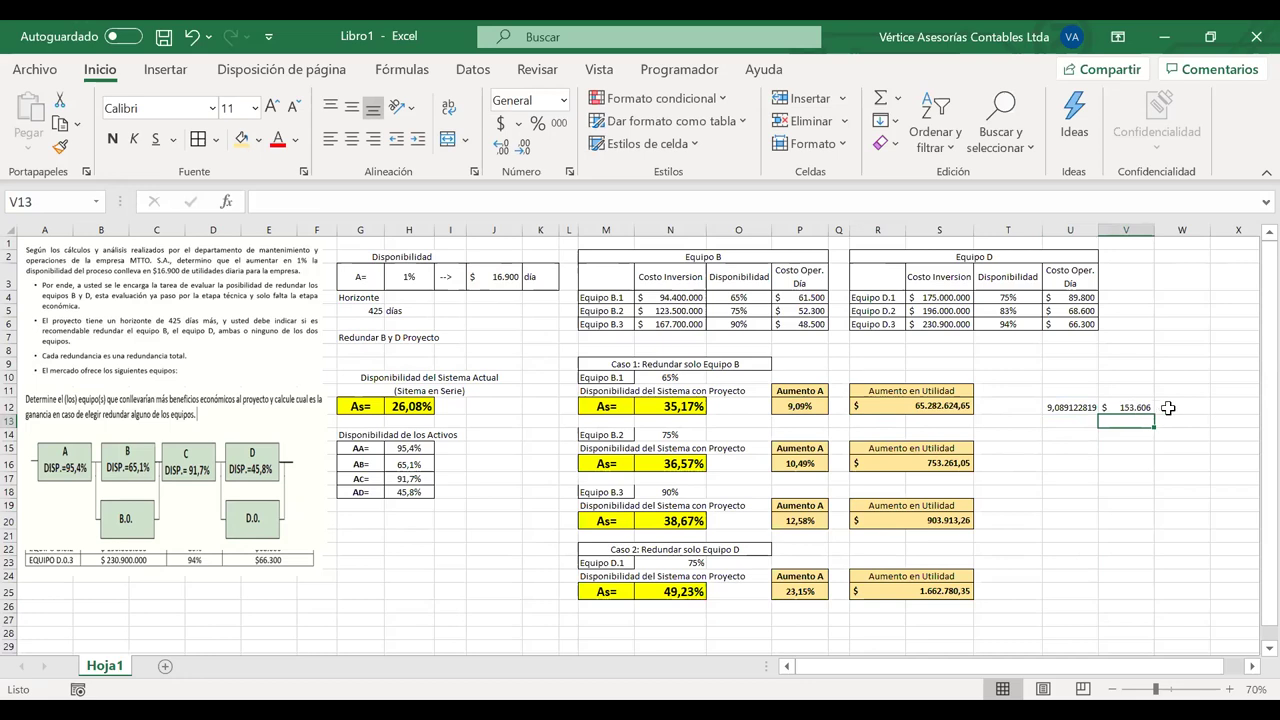
Multiply the daily profit increase in V12 by the project horizon in W12 with =V12*G5
{"action": "left_click", "coordinate": [1168, 408]}
{"action": "type", "text": "?"}
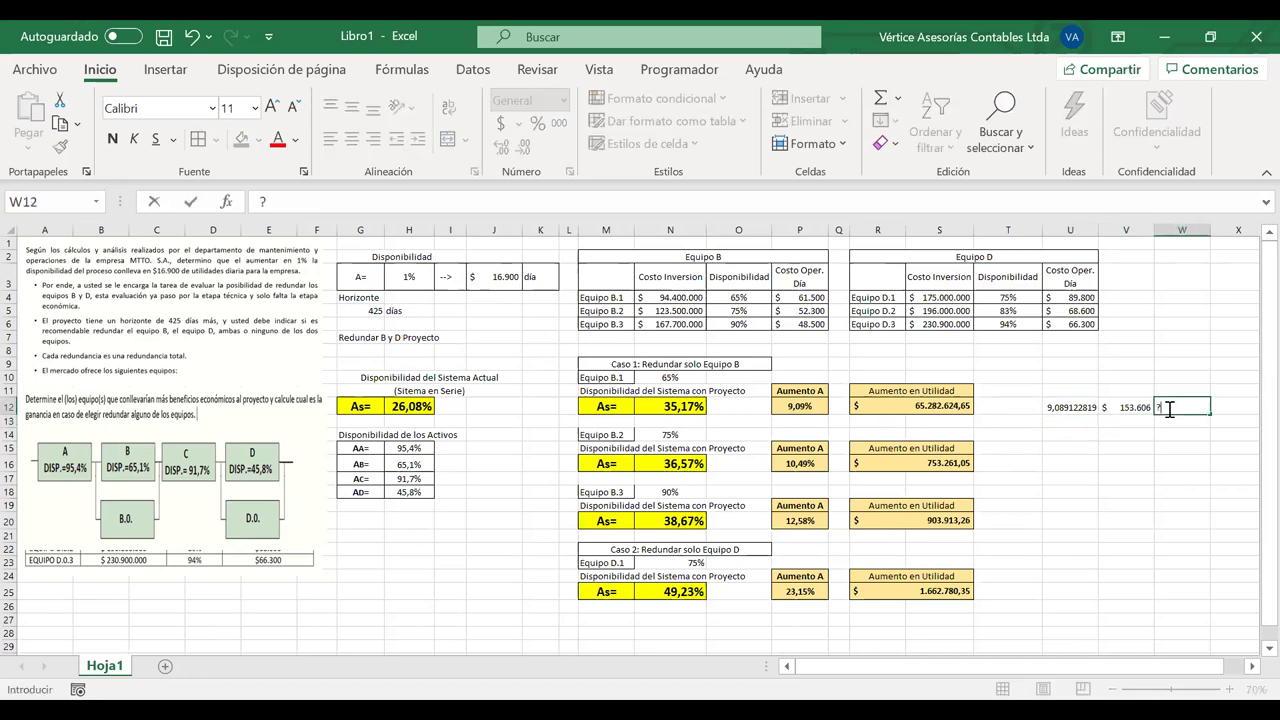
{"action": "type", "text": "="}
{"action": "left_click", "coordinate": [1131, 407]}
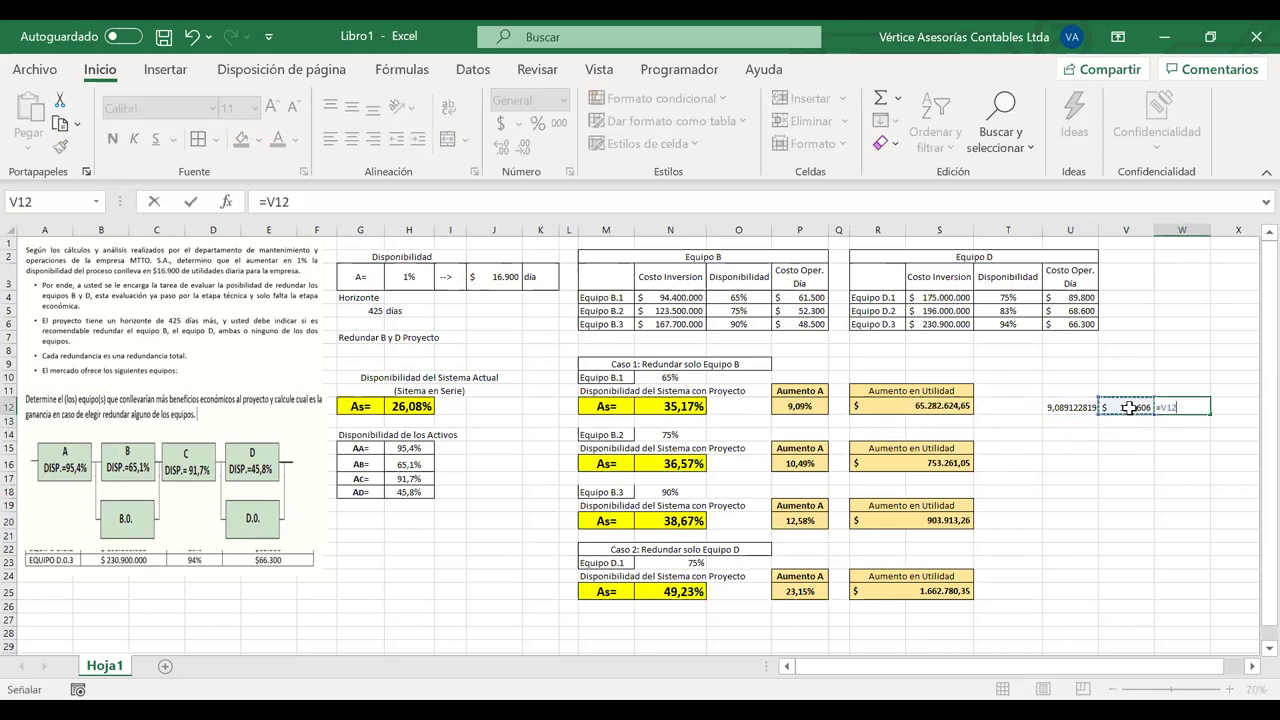
{"action": "type", "text": "*"}
{"action": "left_click", "coordinate": [368, 311]}
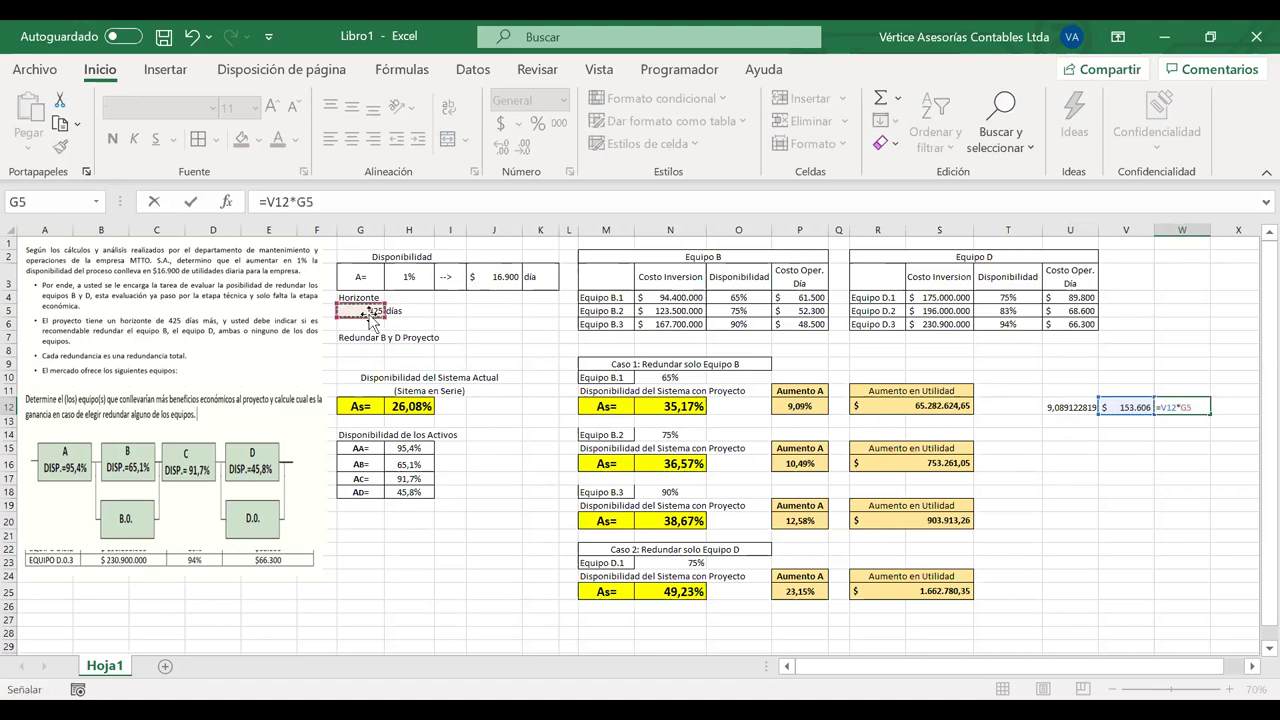
{"action": "key", "text": "Return"}
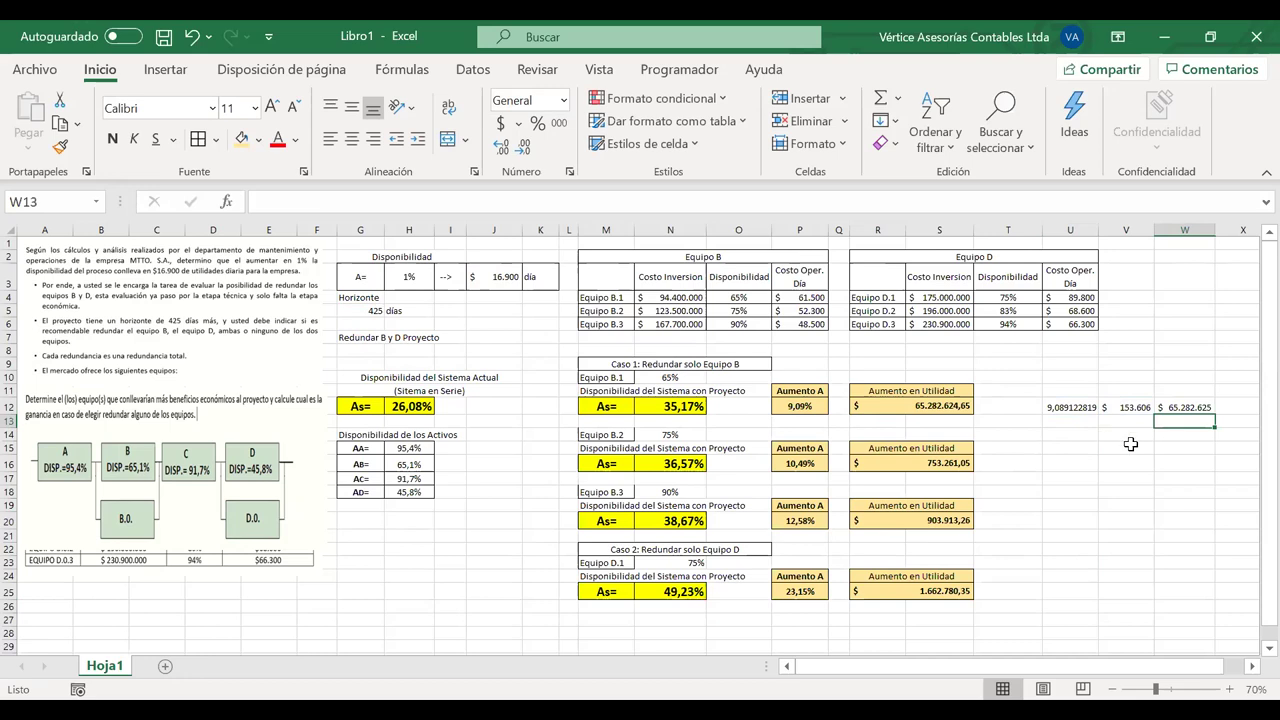
Clear the check calculations from cells U12:W12
{"action": "left_click_drag", "start_coordinate": [1177, 402], "coordinate": [1068, 407]}
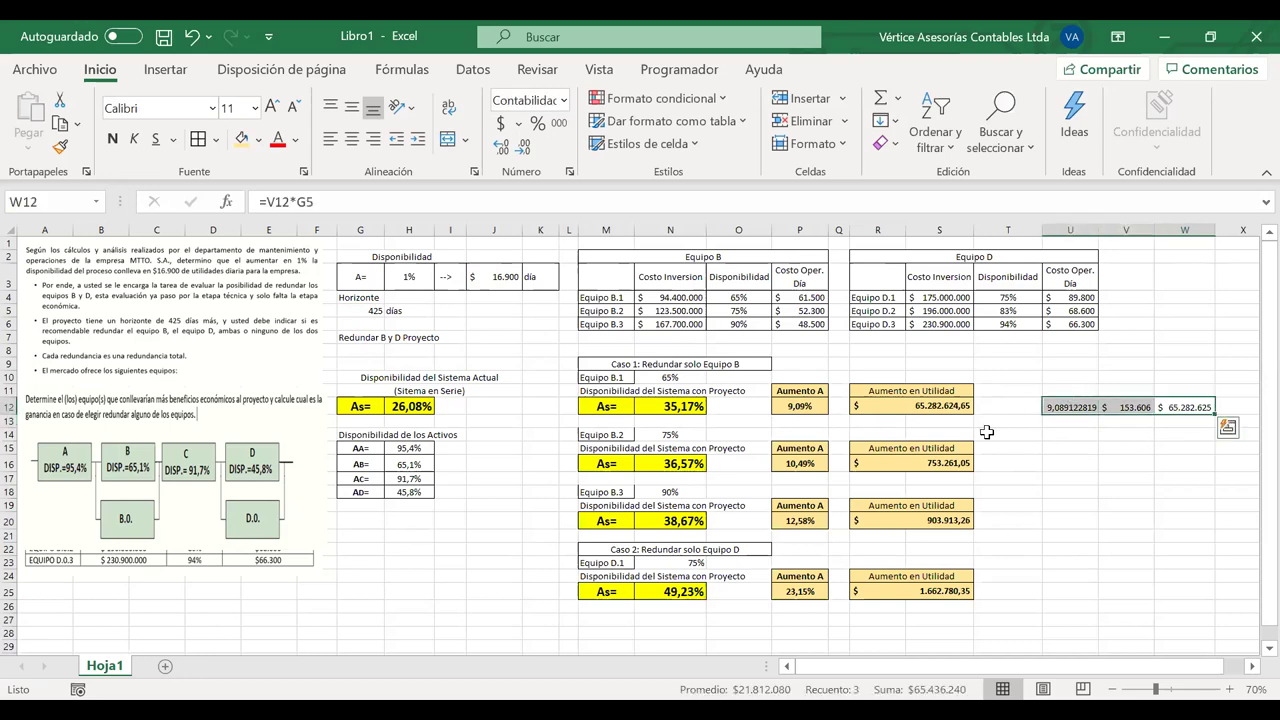
{"action": "left_click", "coordinate": [790, 462]}
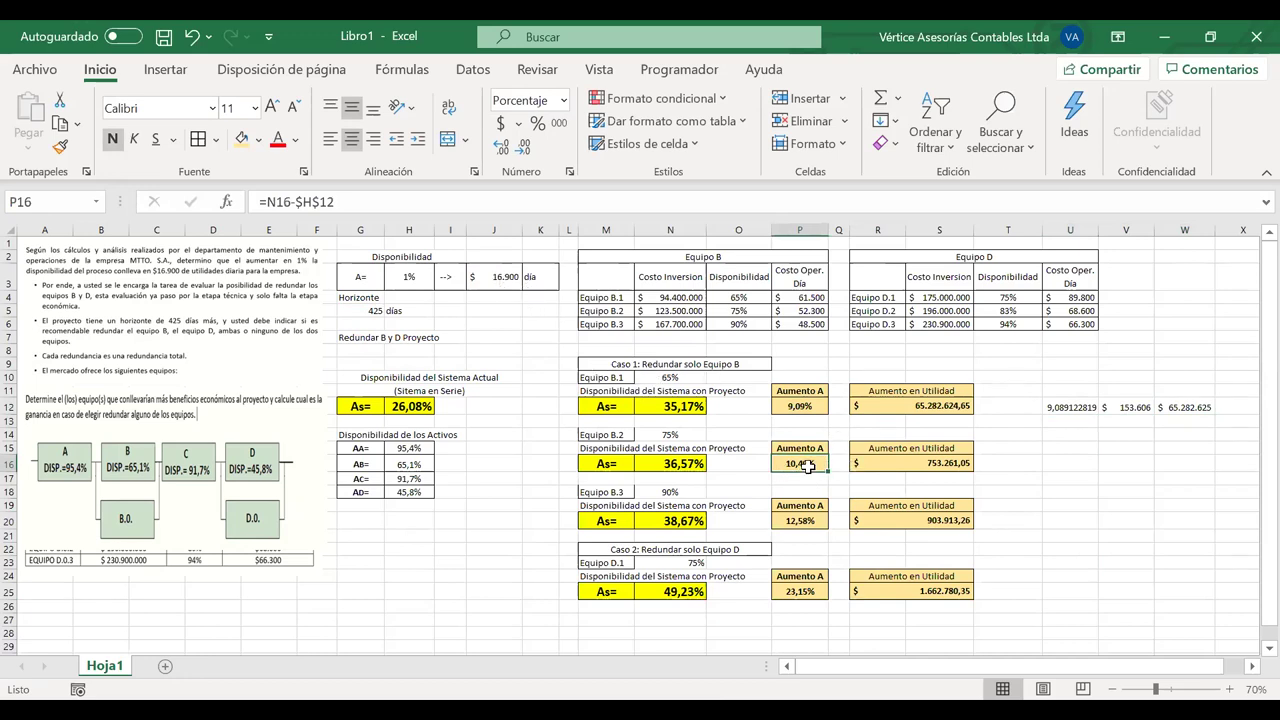
{"action": "left_click_drag", "start_coordinate": [1072, 409], "coordinate": [1176, 412]}
{"action": "key", "text": "Delete"}
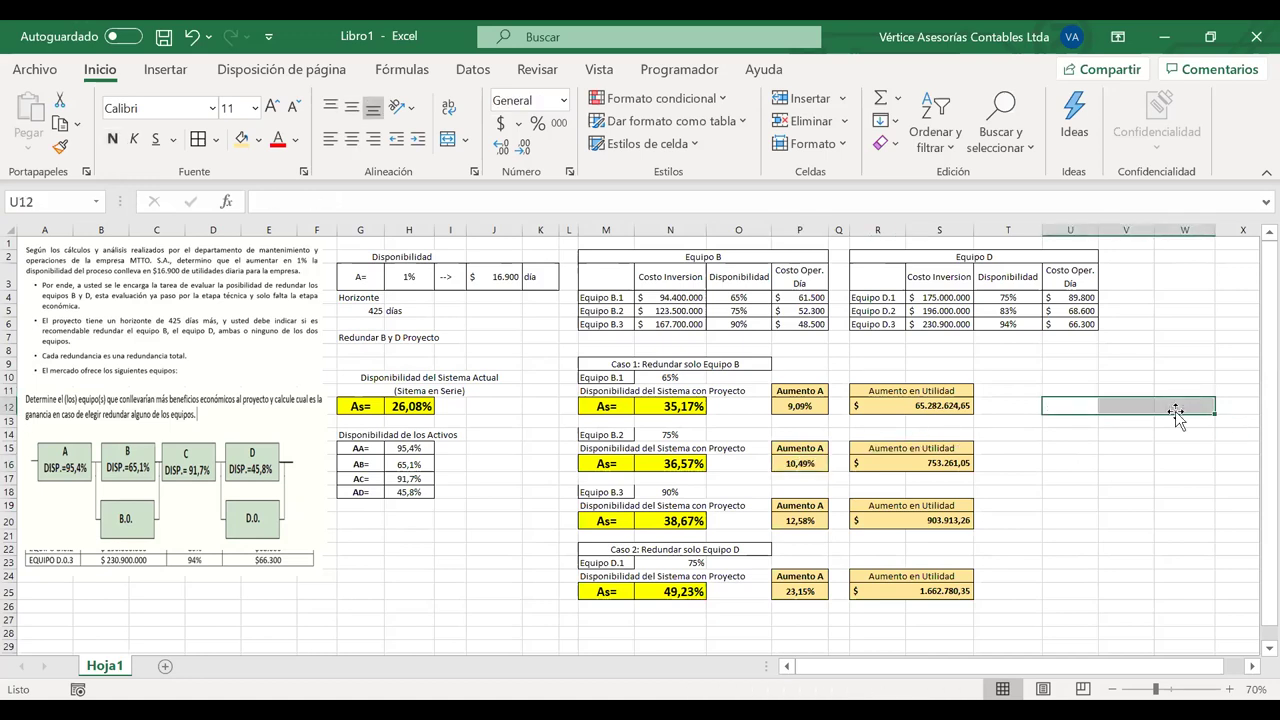
Compare Equipo B.1's Aumento en Utilidad in R12 with its Costo Inversion in N4
{"action": "left_click", "coordinate": [924, 405]}
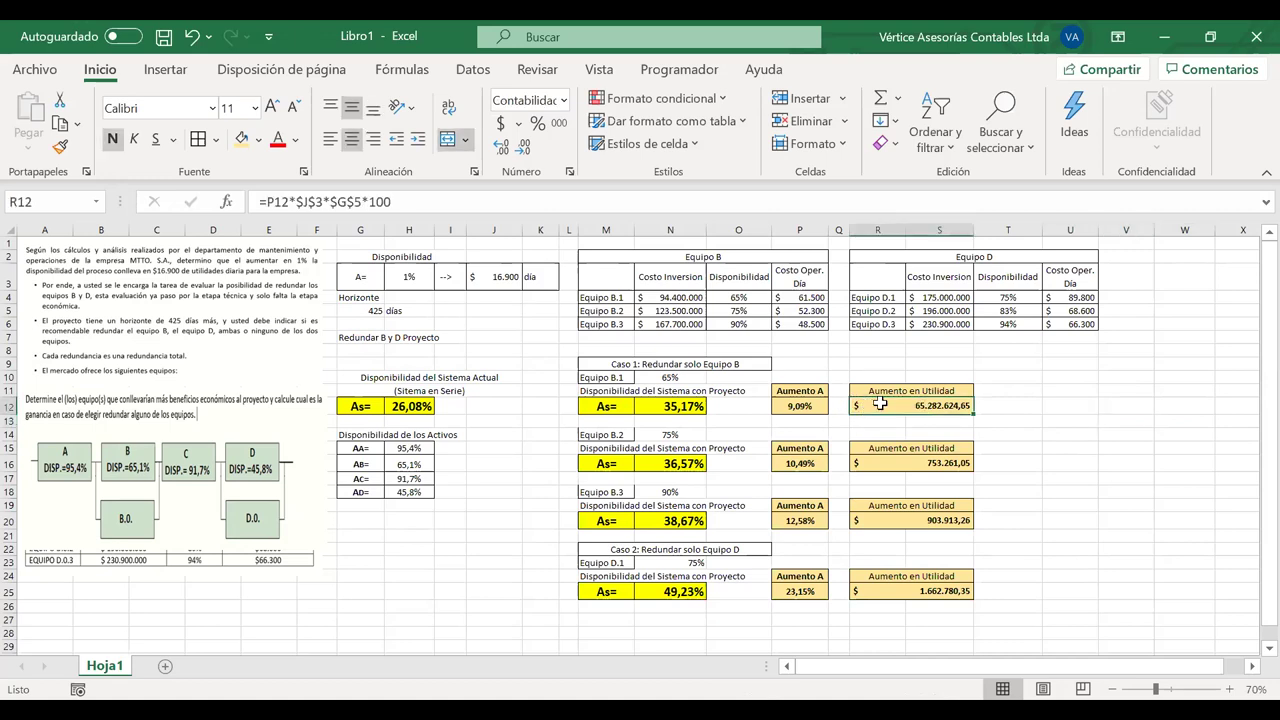
{"action": "left_click", "coordinate": [683, 297]}
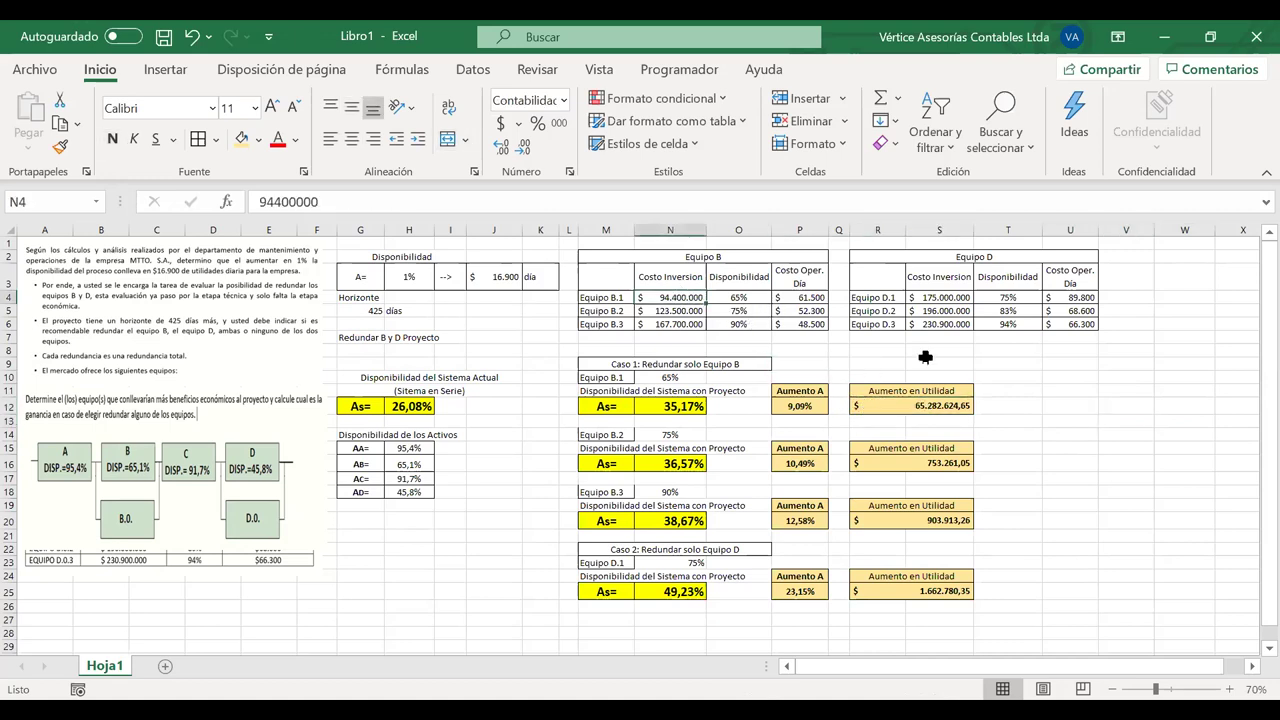
{"action": "left_click", "coordinate": [893, 400]}
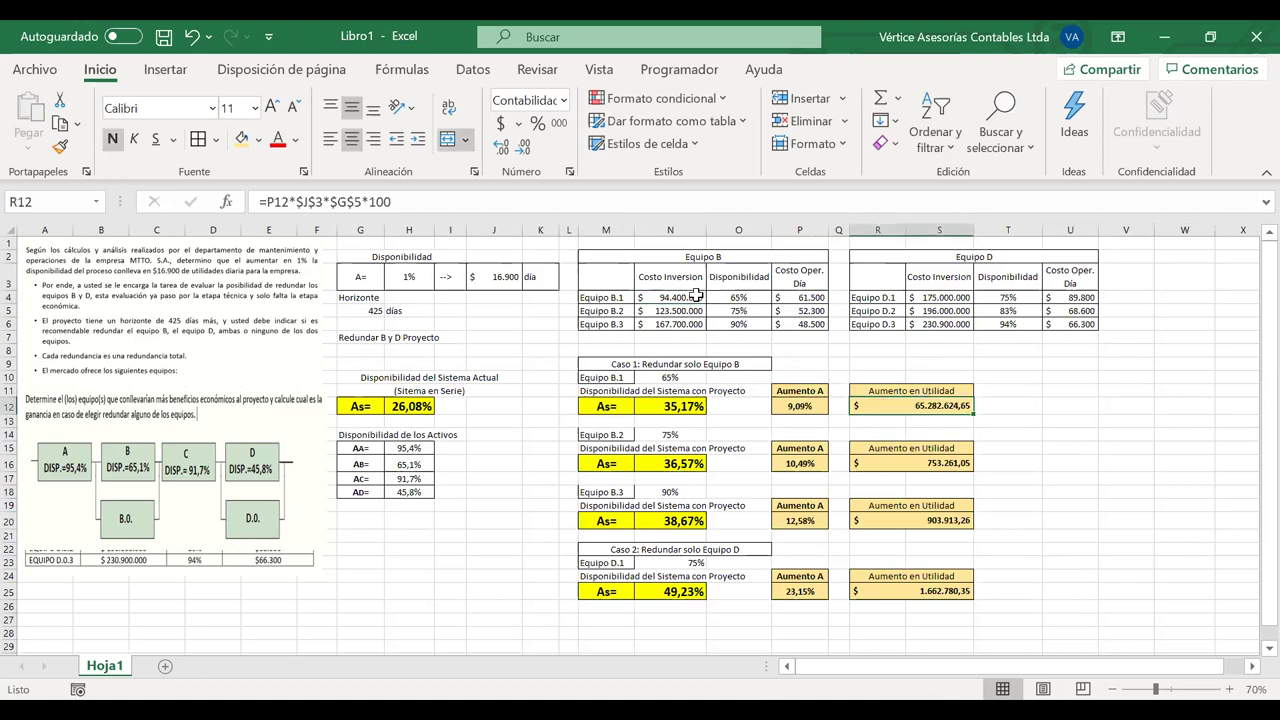
{"action": "left_click", "coordinate": [695, 297]}
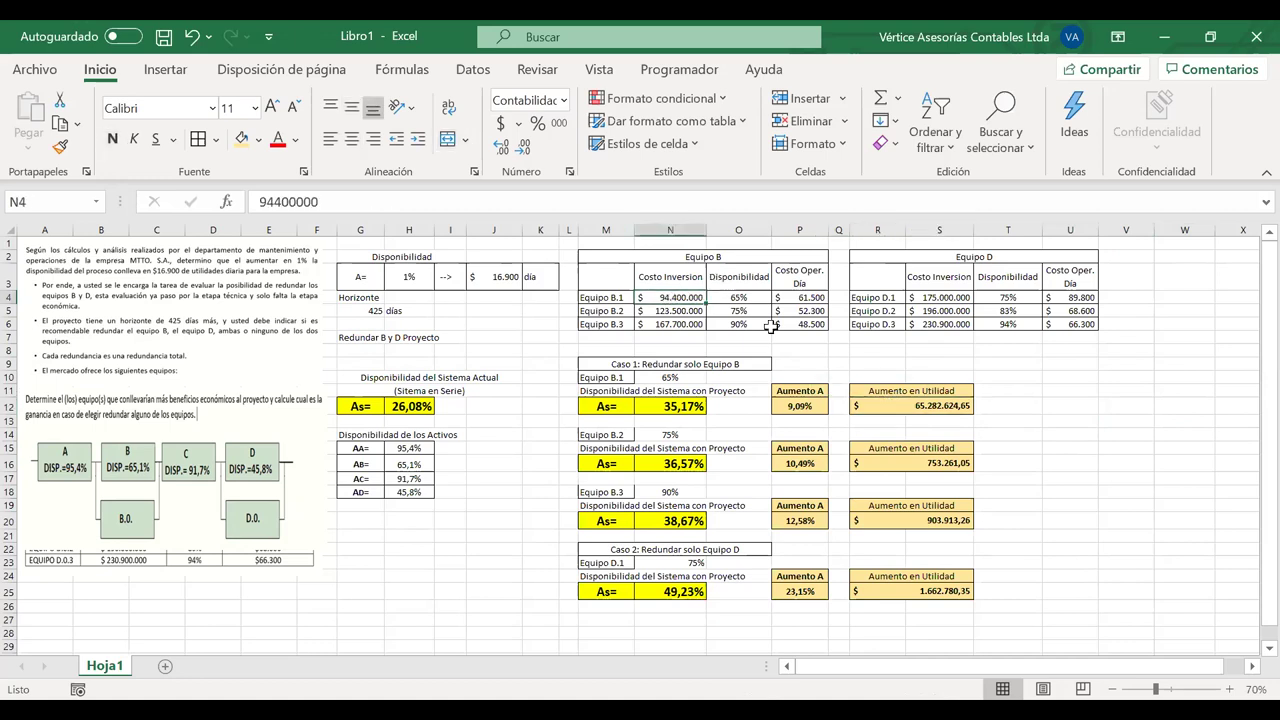
{"action": "left_click", "coordinate": [894, 401]}
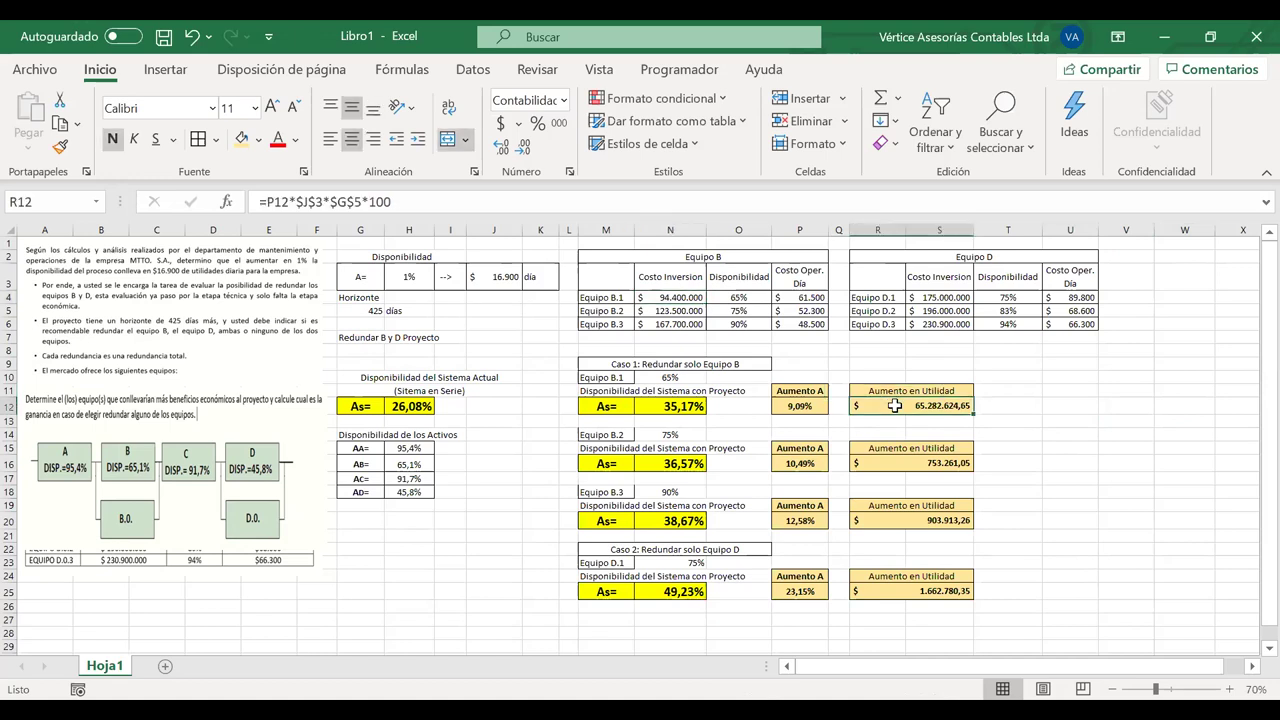
{"action": "left_click", "coordinate": [668, 300]}
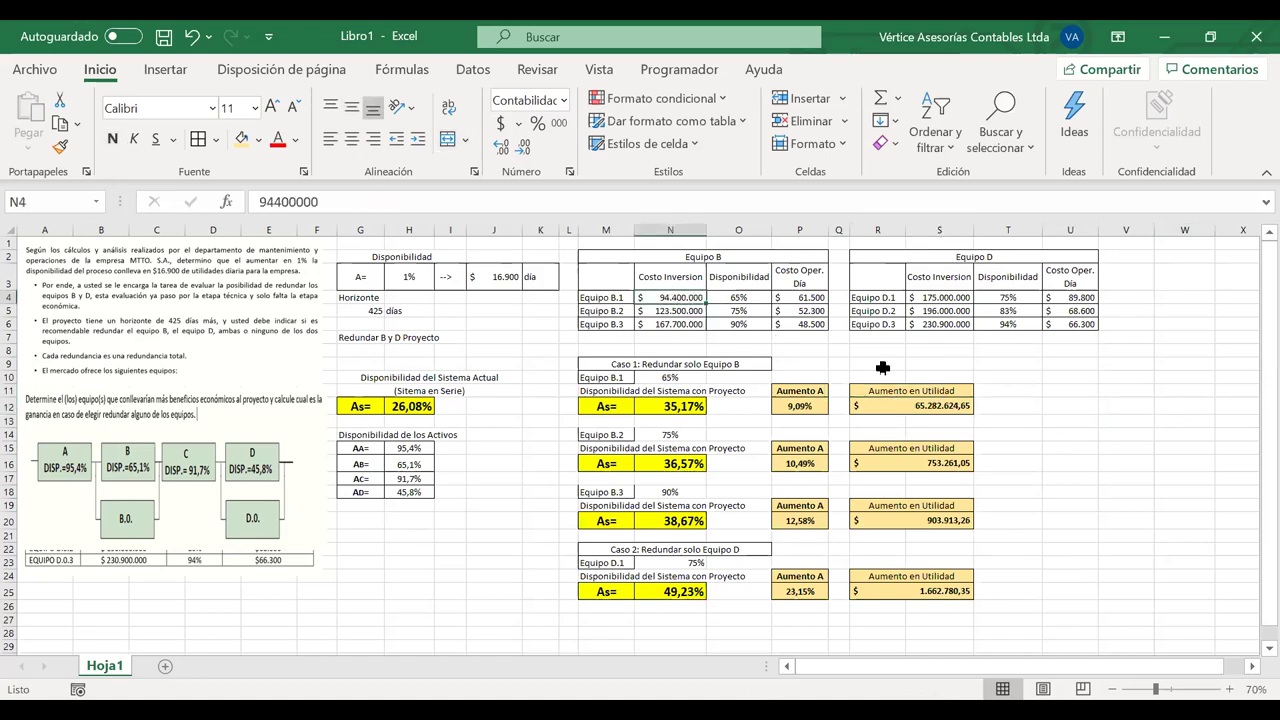
{"action": "left_click", "coordinate": [894, 397]}
{"action": "left_click", "coordinate": [677, 298]}
Multiply Equipo B.2's Aumento en Utilidad formula in R16 by 100, giving =P16*$J$3*$G$5*100
{"action": "left_click", "coordinate": [936, 464]}
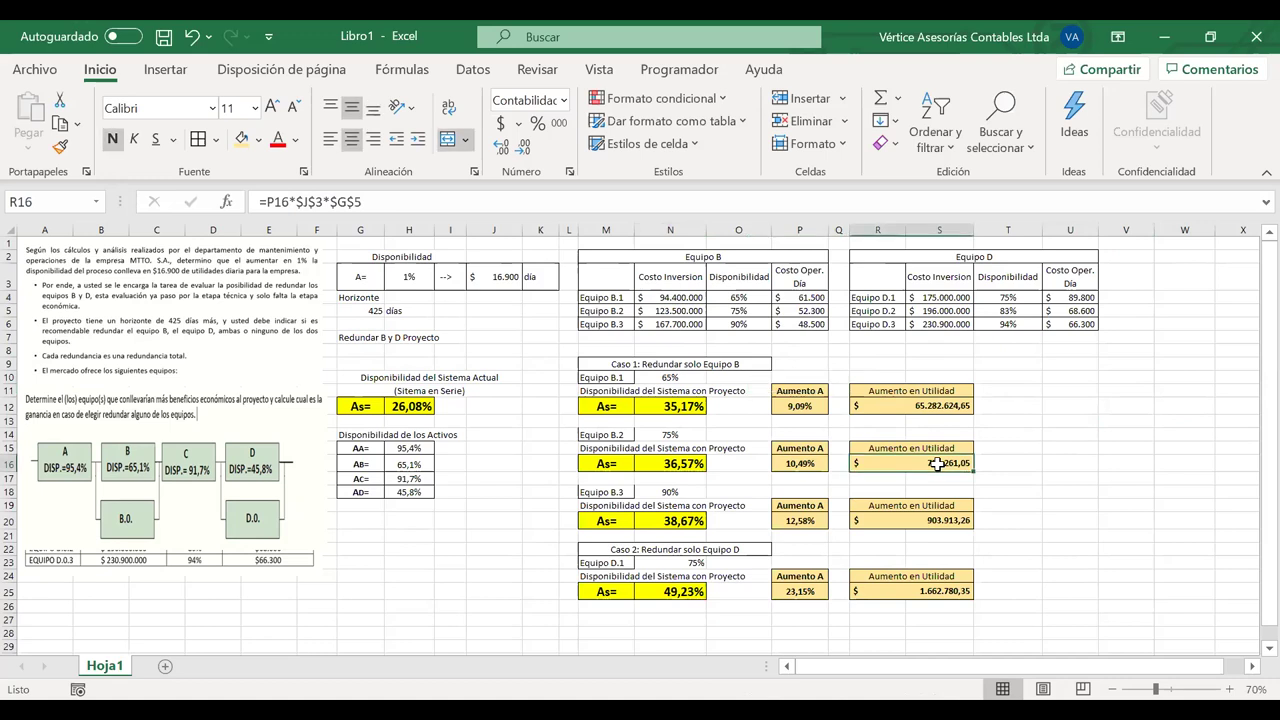
{"action": "left_click", "coordinate": [416, 204]}
{"action": "type", "text": "*100"}
{"action": "key", "text": "Return"}
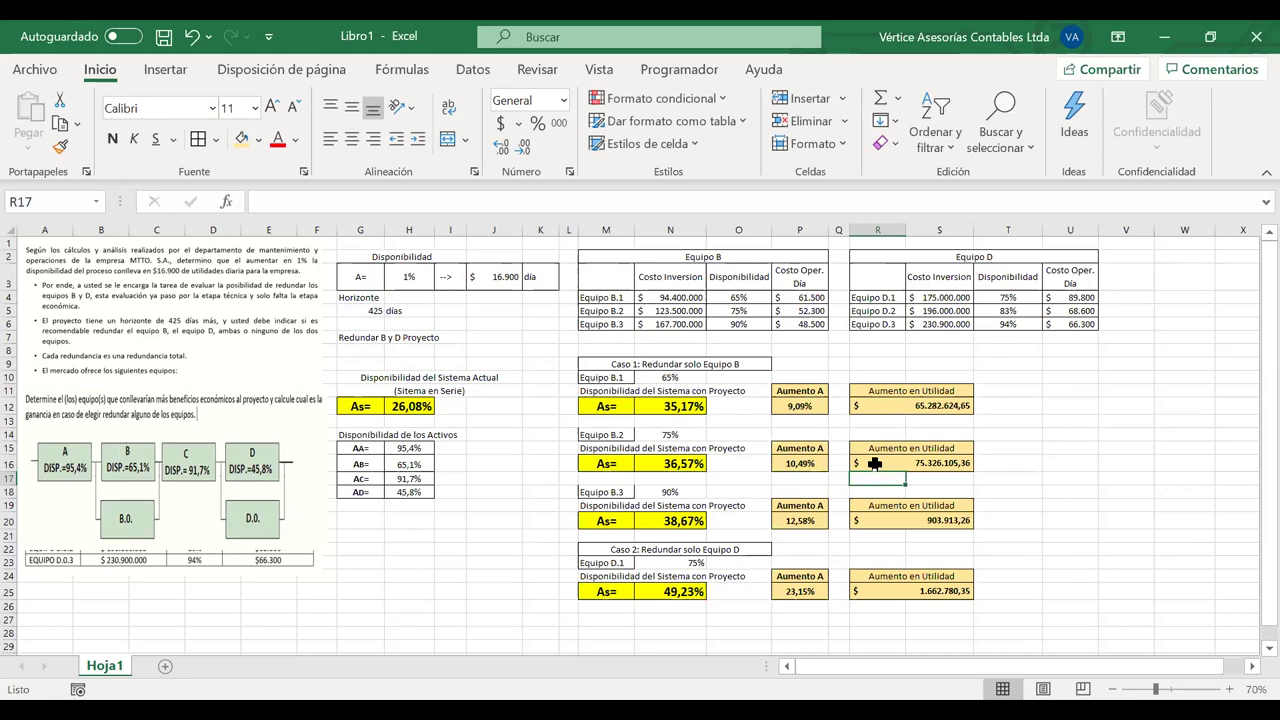
{"action": "left_click", "coordinate": [908, 464]}
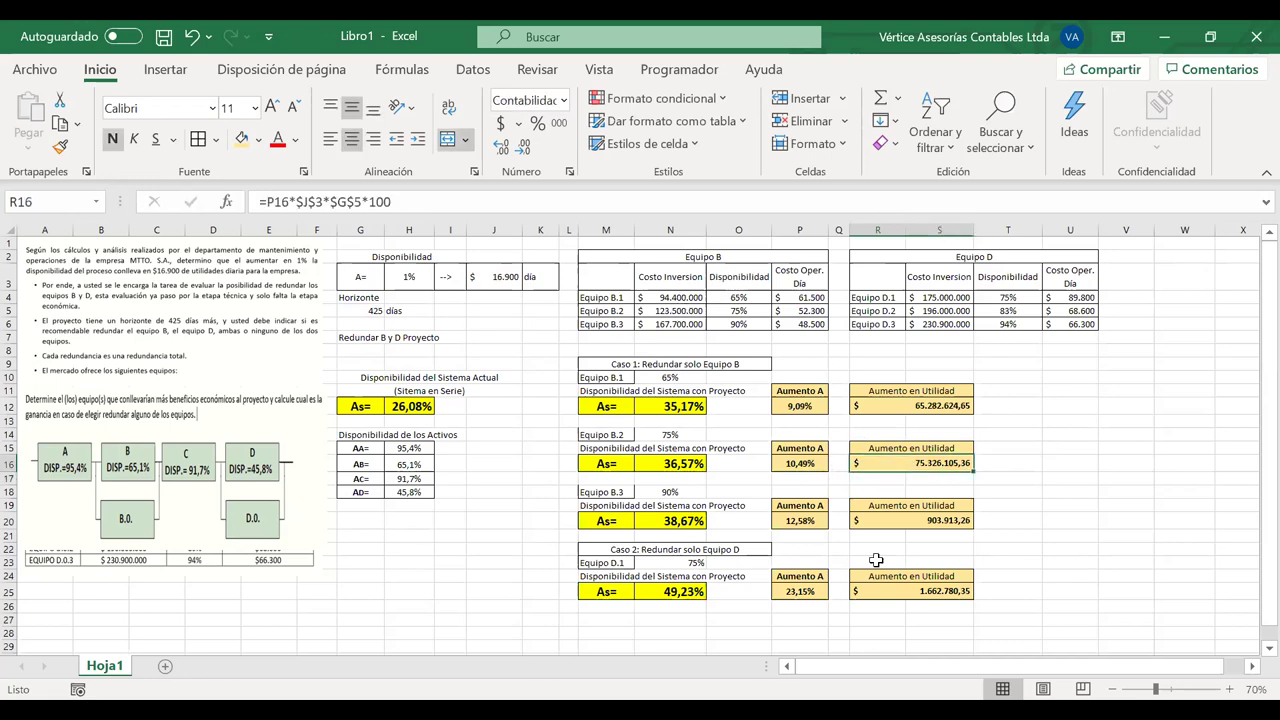
Multiply Equipo B.3's Aumento en Utilidad formula in R20 by 100, giving =P20*$J$3*$G$5*100
{"action": "left_click", "coordinate": [942, 518]}
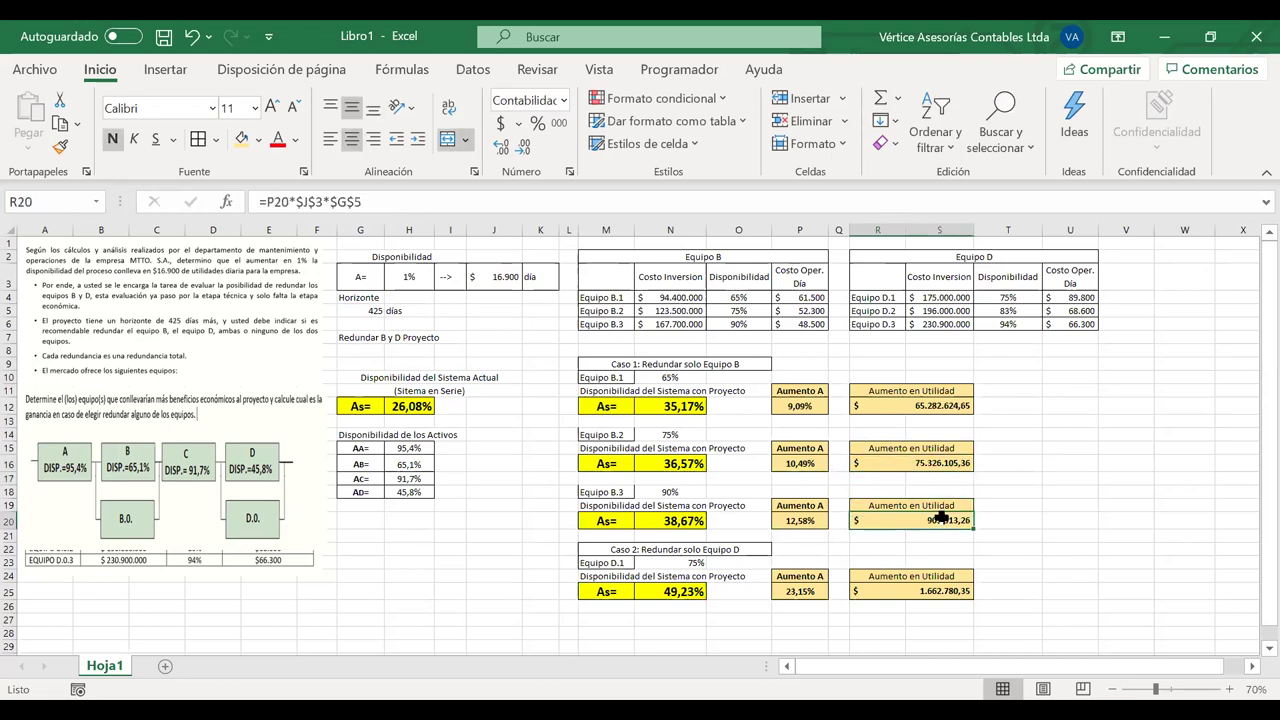
{"action": "left_click", "coordinate": [565, 205]}
{"action": "type", "text": "*100"}
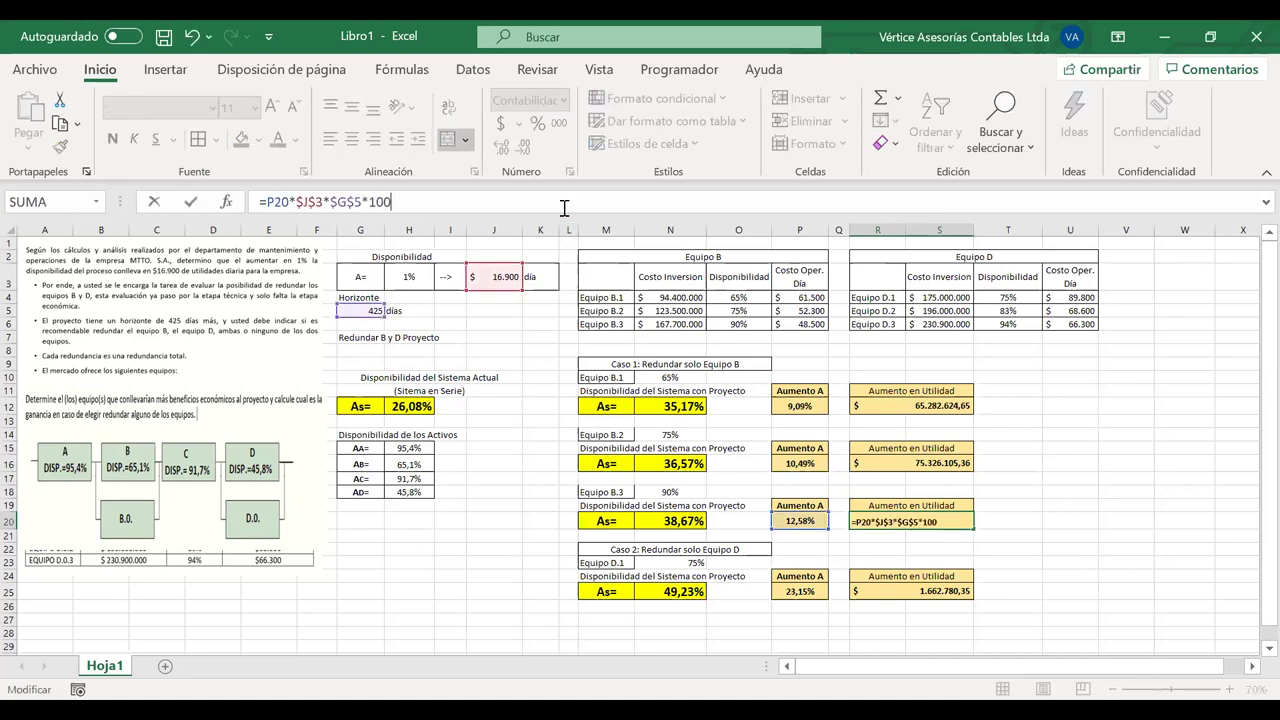
{"action": "key", "text": "Return"}
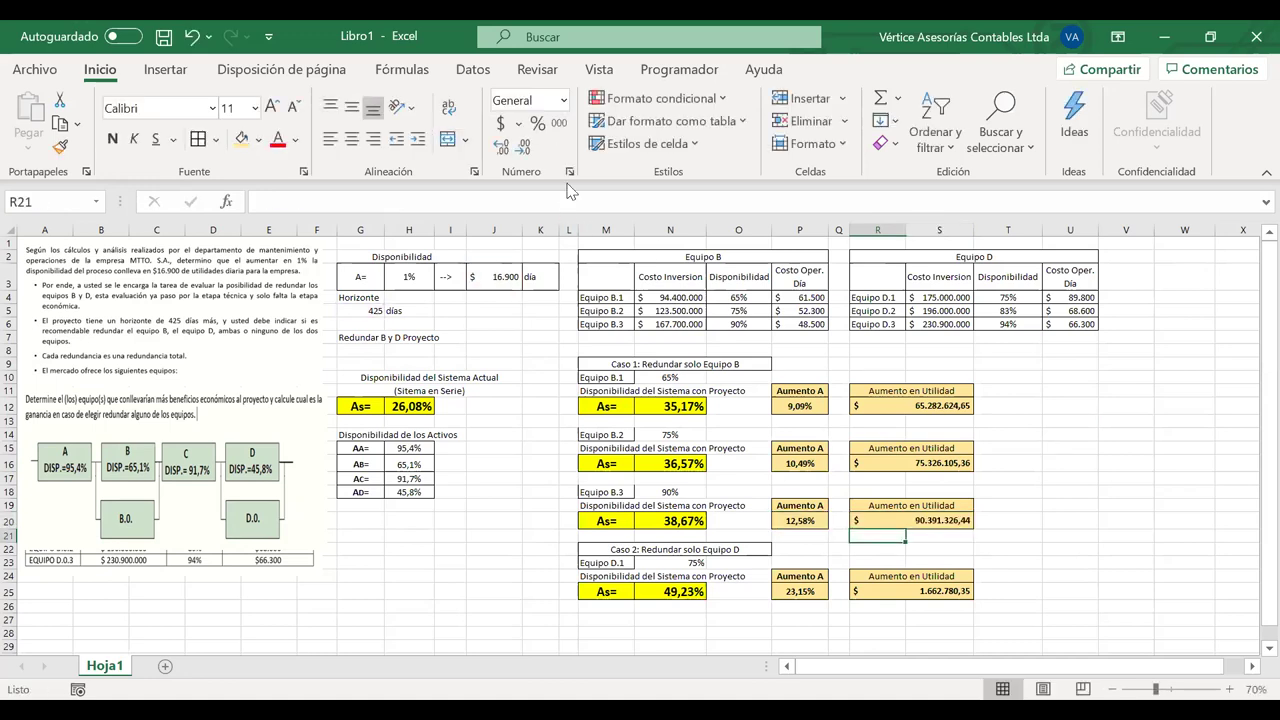
{"action": "left_click_drag", "start_coordinate": [886, 390], "coordinate": [637, 523]}
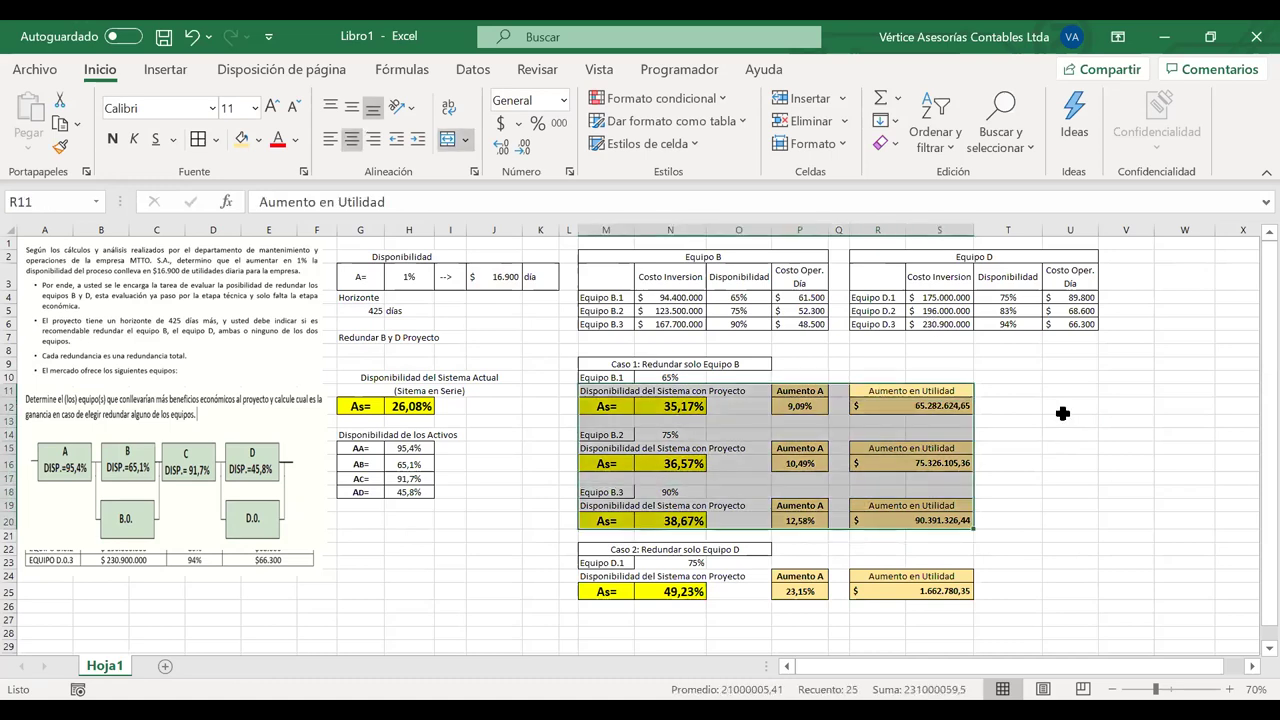
Narrow column T and enter the heading Costo Total in U11 for Equipo B.1
{"action": "left_click", "coordinate": [1058, 389]}
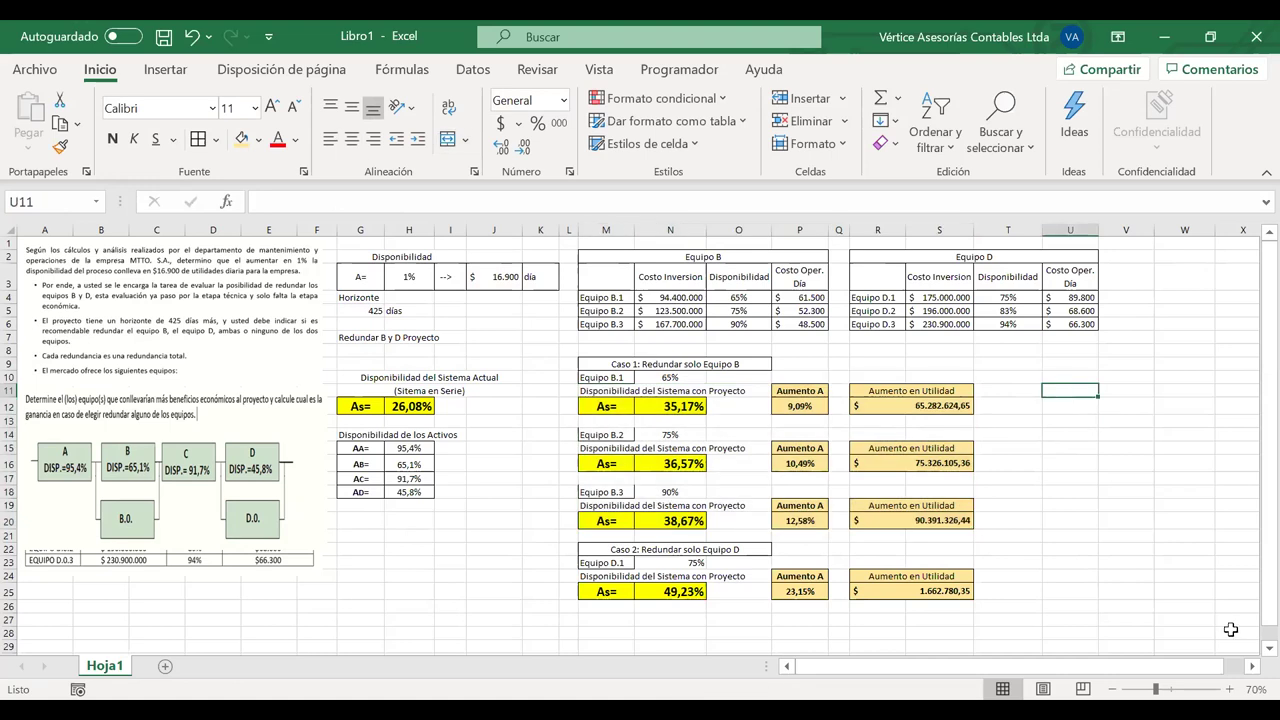
{"action": "left_click", "coordinate": [1252, 665]}
{"action": "left_click", "coordinate": [1252, 665]}
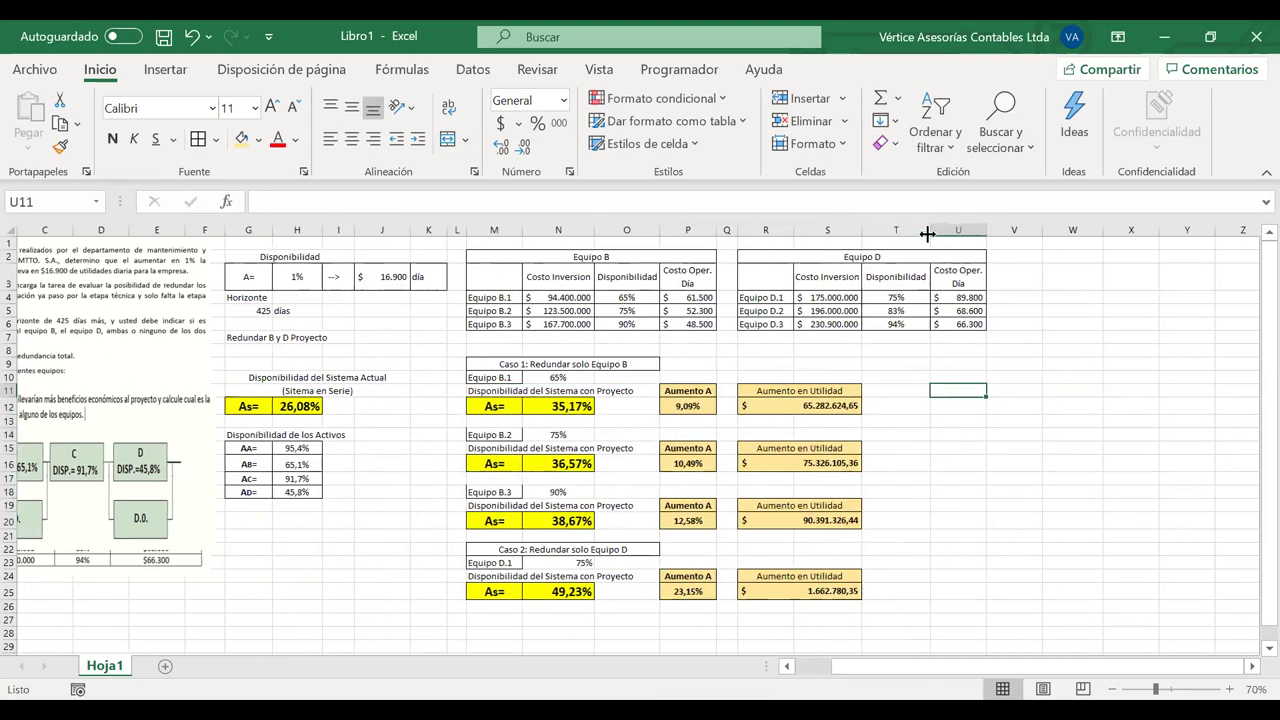
{"action": "left_click_drag", "start_coordinate": [928, 234], "coordinate": [907, 234]}
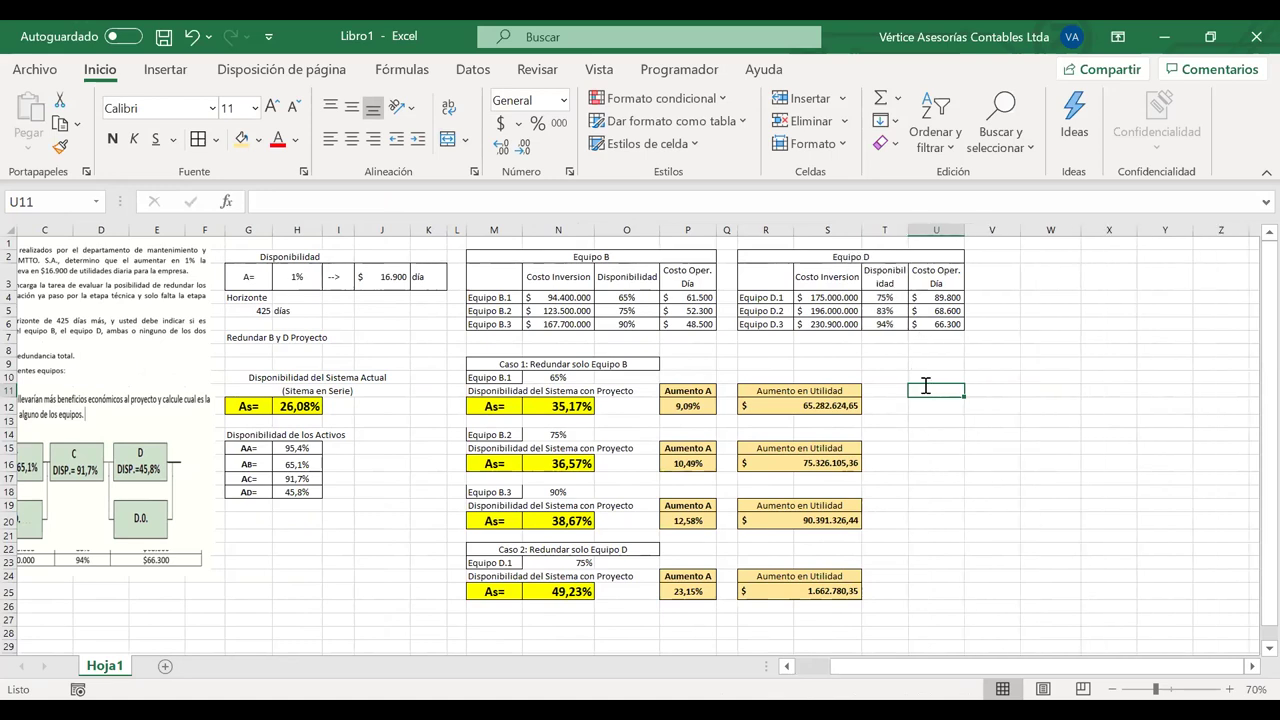
{"action": "type", "text": "Costo Total"}
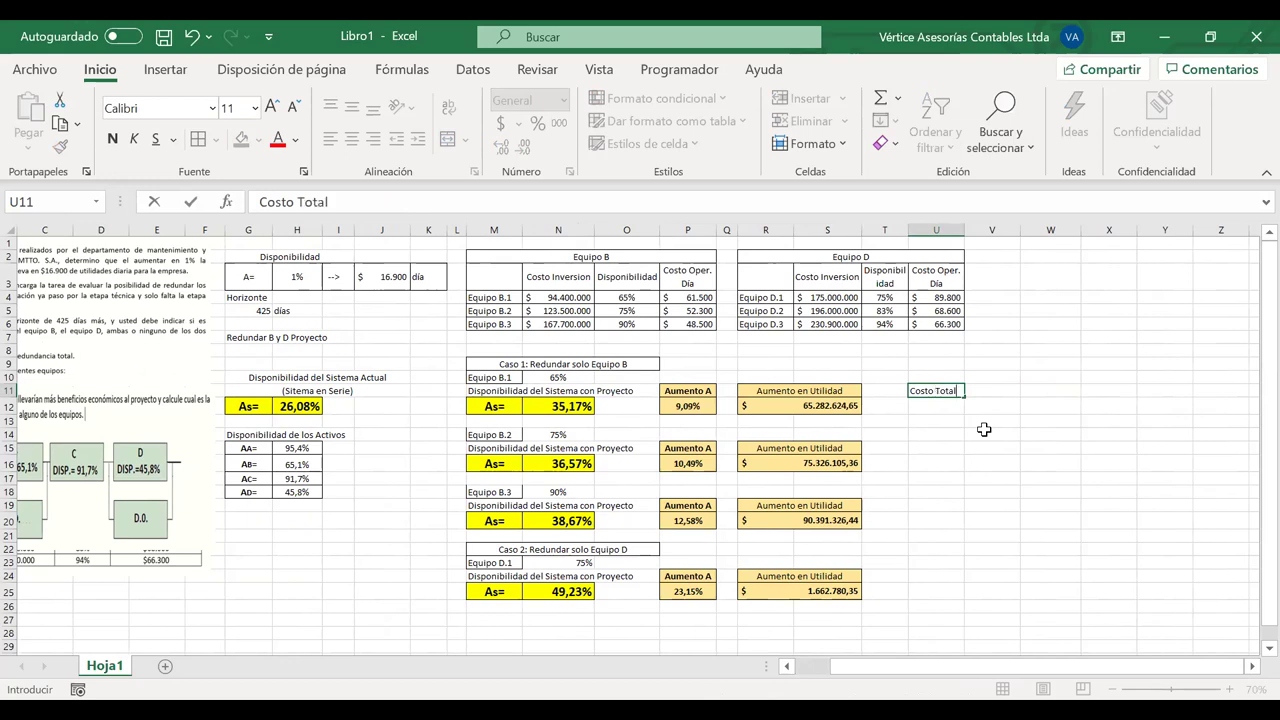
{"action": "key", "text": "Return"}
Format U11:U12 with the light orange fill and cell borders, and widen column U
{"action": "left_click_drag", "start_coordinate": [922, 390], "coordinate": [922, 407]}
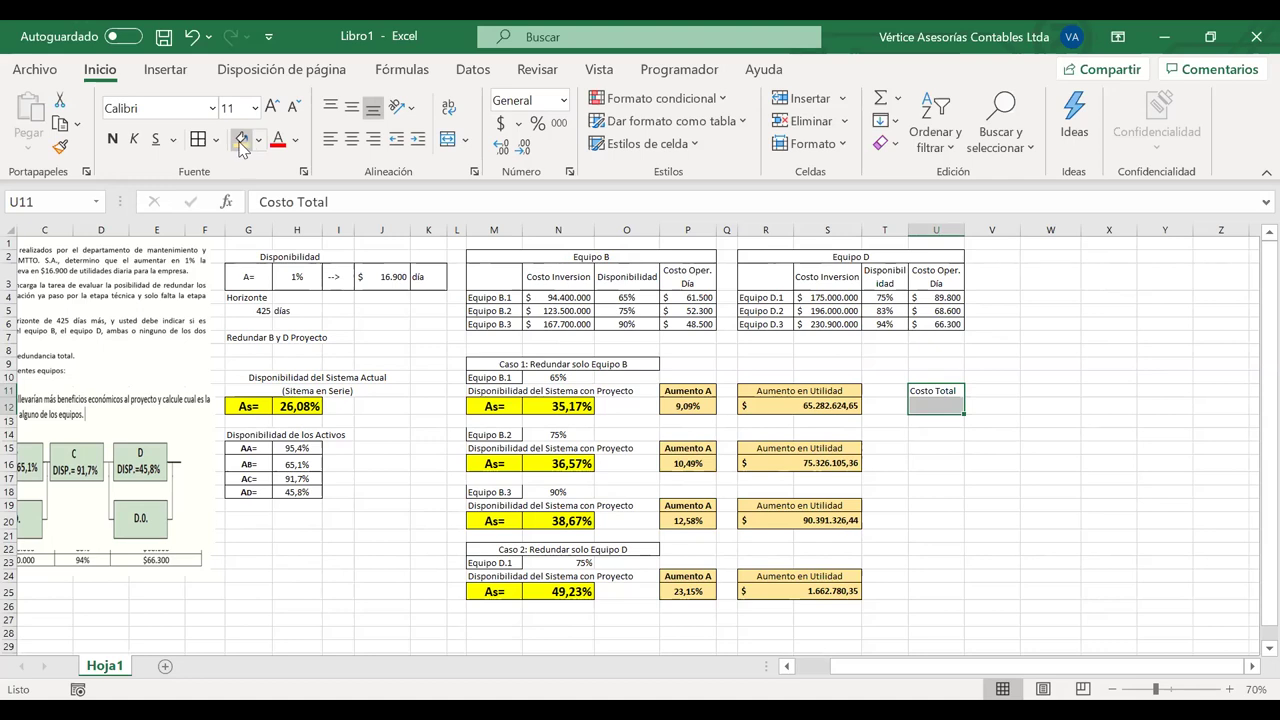
{"action": "left_click", "coordinate": [242, 140]}
{"action": "left_click", "coordinate": [949, 246]}
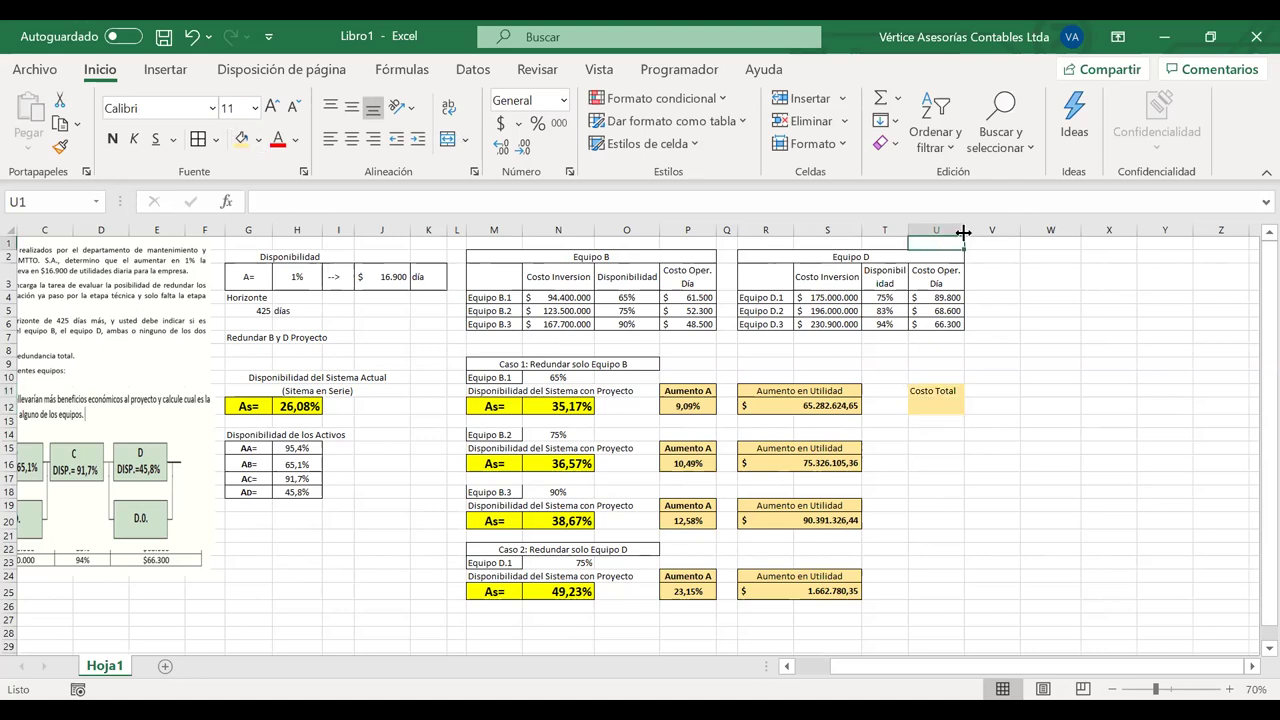
{"action": "left_click_drag", "start_coordinate": [963, 232], "coordinate": [1006, 231]}
{"action": "left_click", "coordinate": [942, 402]}
{"action": "left_click_drag", "start_coordinate": [942, 402], "coordinate": [940, 394]}
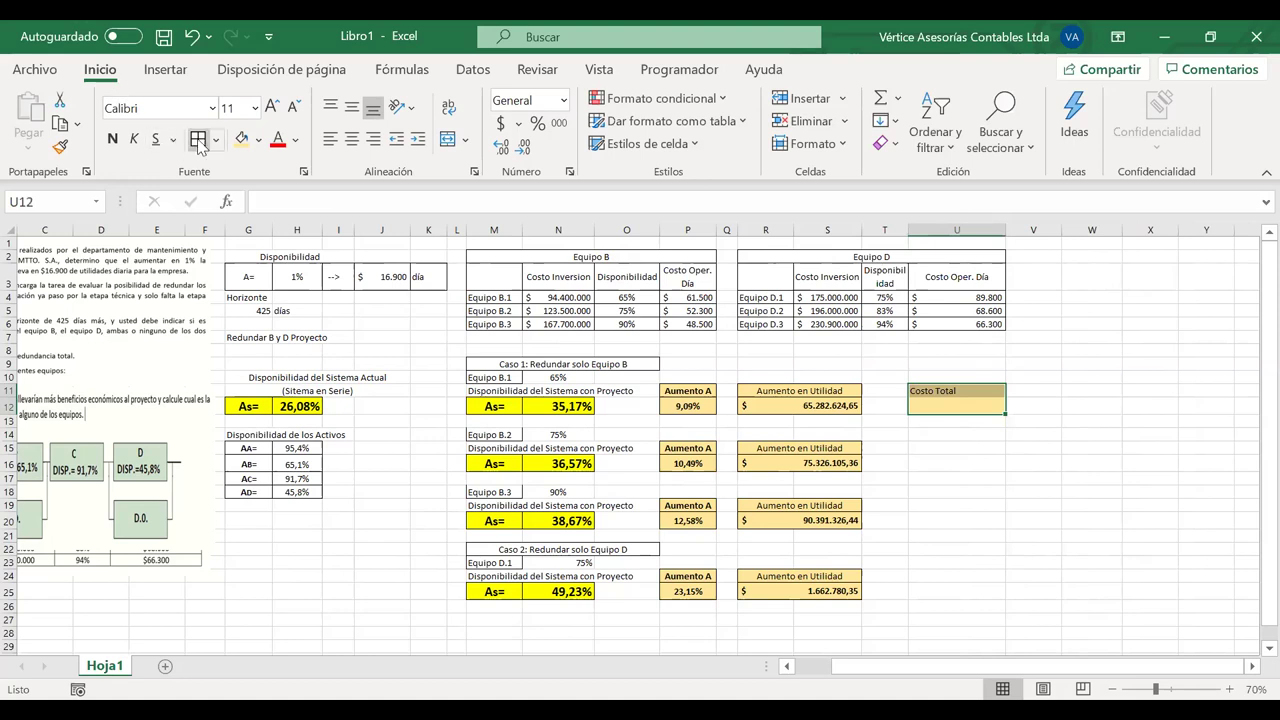
{"action": "left_click", "coordinate": [954, 400]}
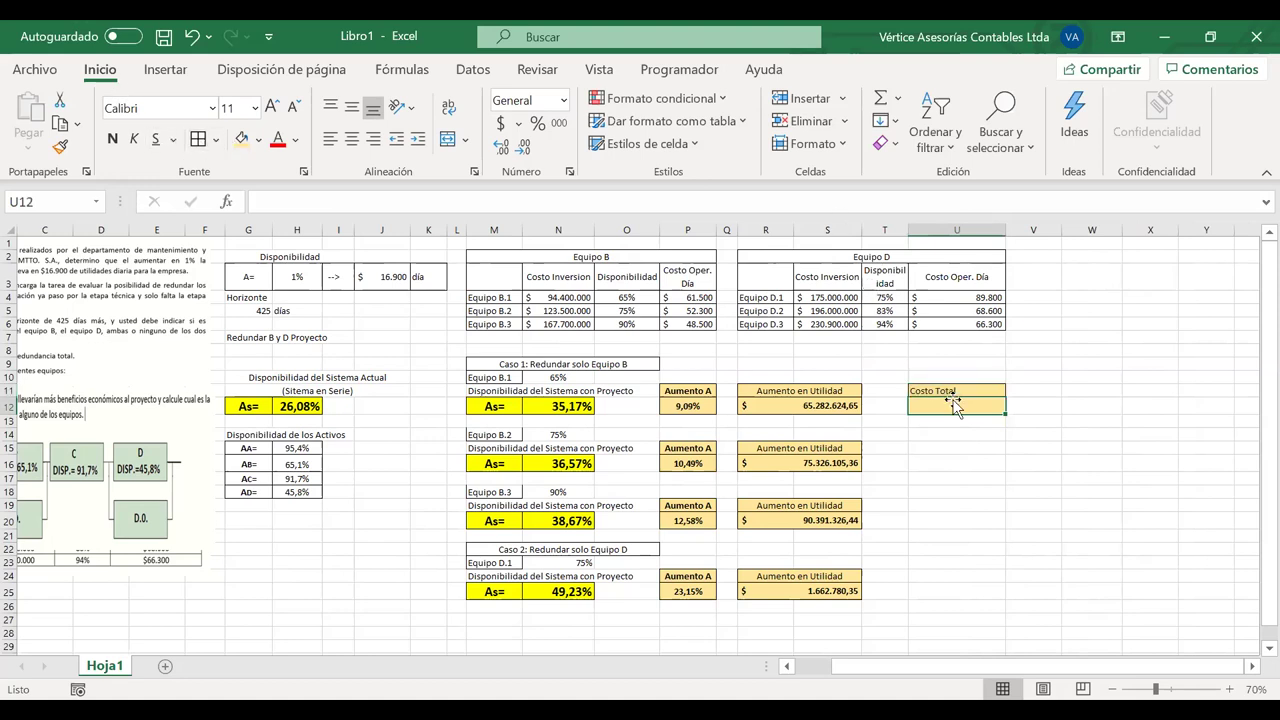
Calculate Equipo B.1's Costo Total in U12 as investment plus daily operating cost over the horizon, =N4+P4*$G$5
{"action": "type", "text": "="}
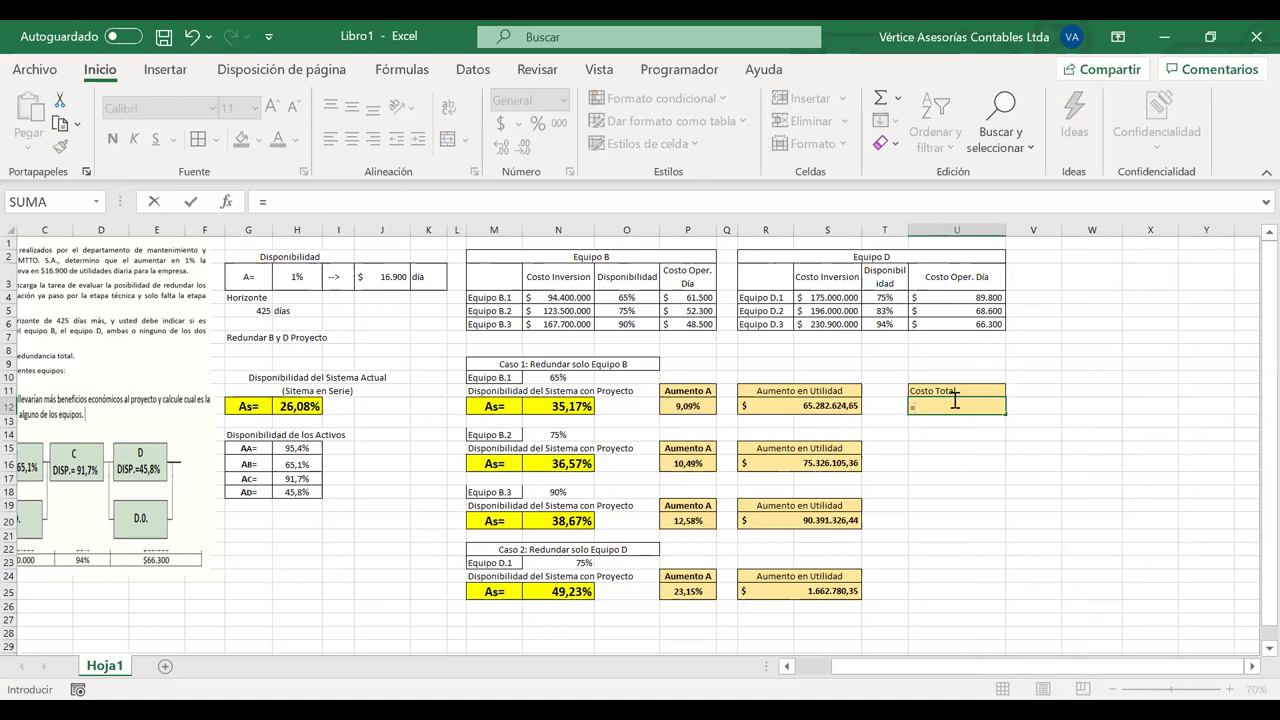
{"action": "left_click", "coordinate": [560, 299]}
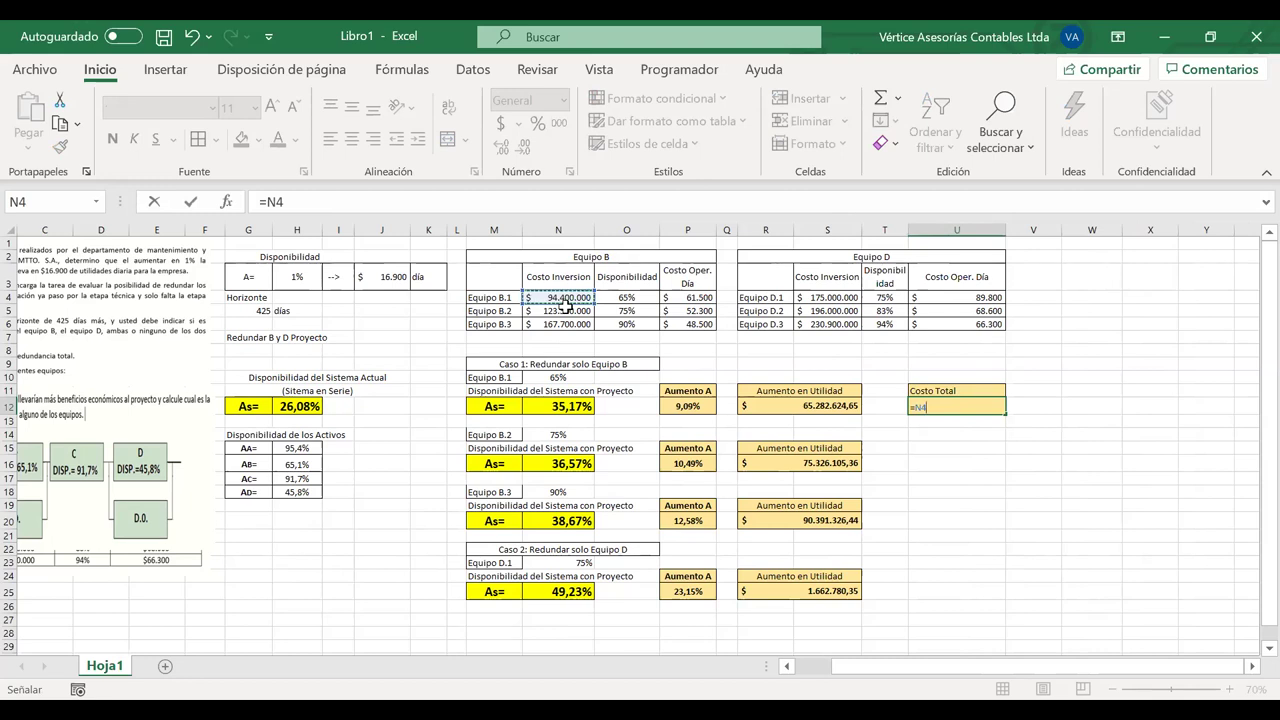
{"action": "type", "text": "+"}
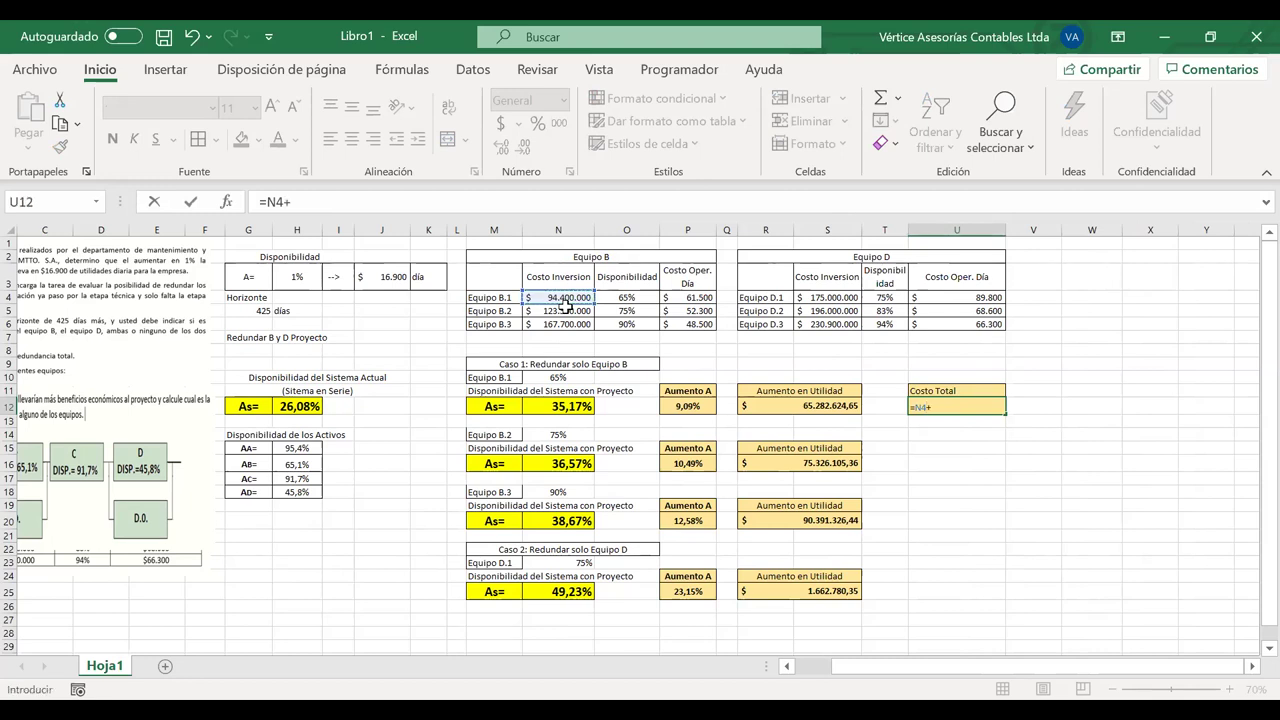
{"action": "left_click", "coordinate": [692, 298]}
{"action": "type", "text": "*"}
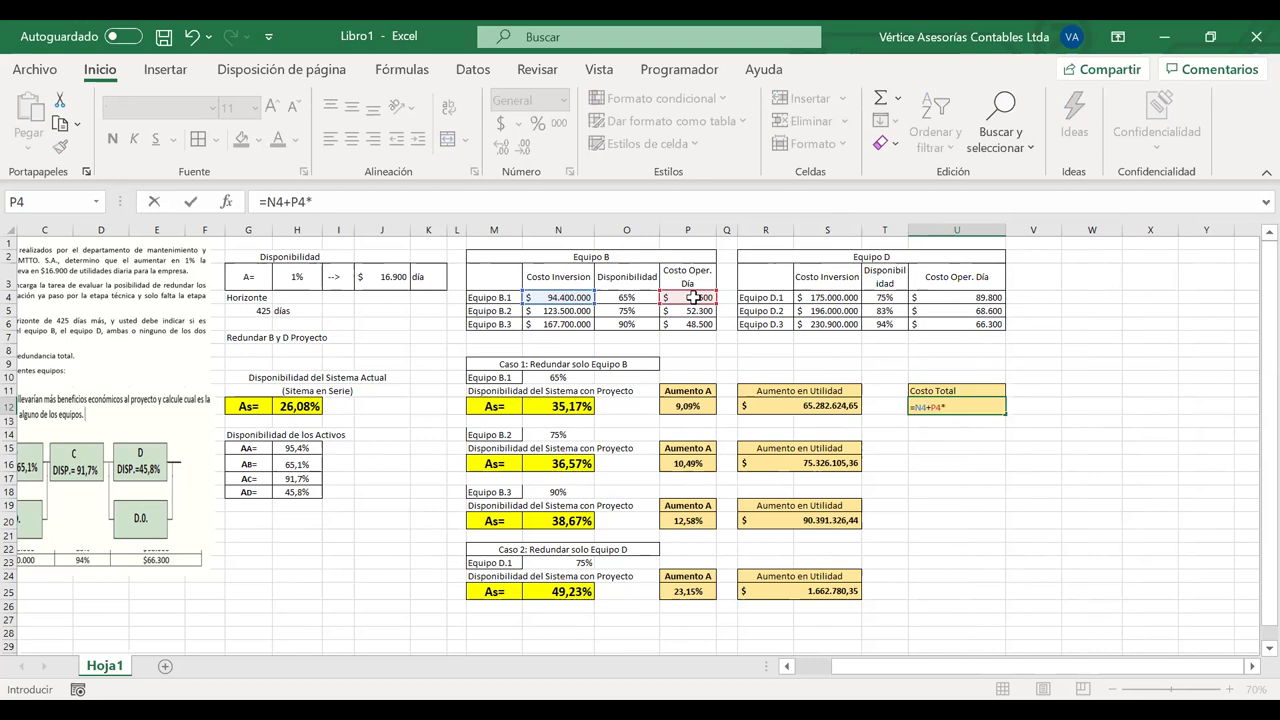
{"action": "left_click", "coordinate": [262, 311]}
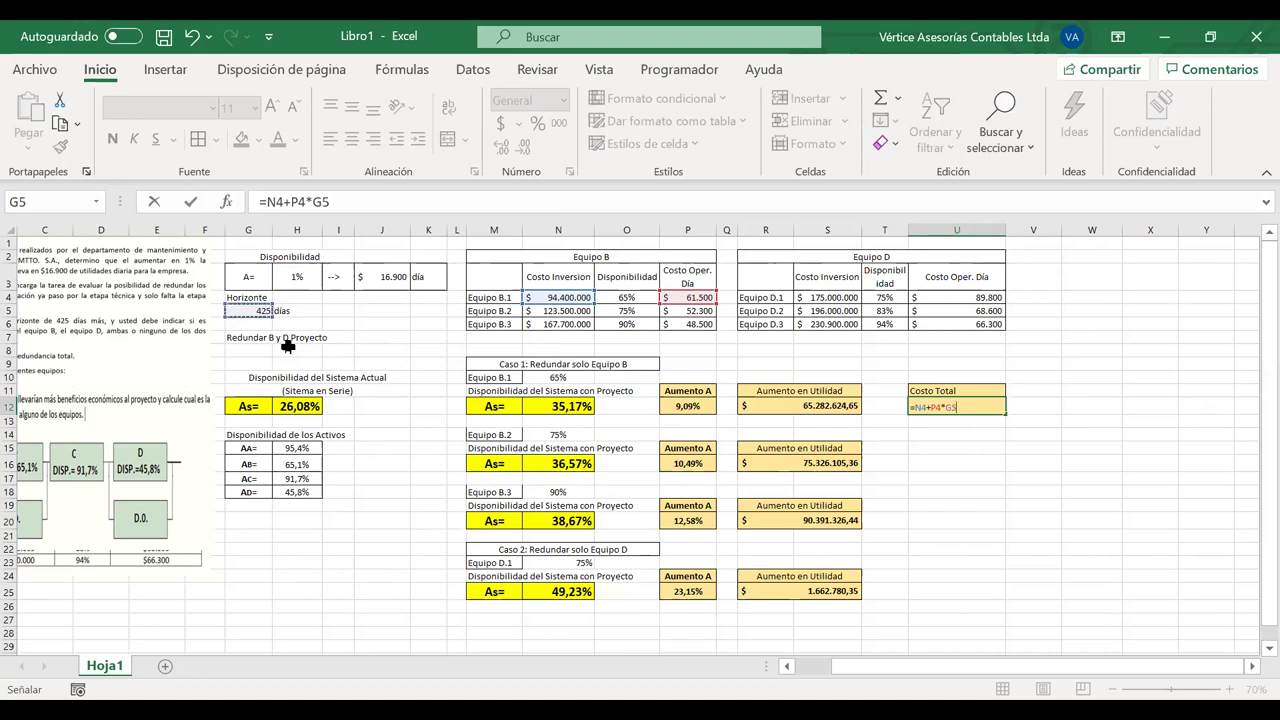
{"action": "key", "text": "F4"}
{"action": "key", "text": "Return"}
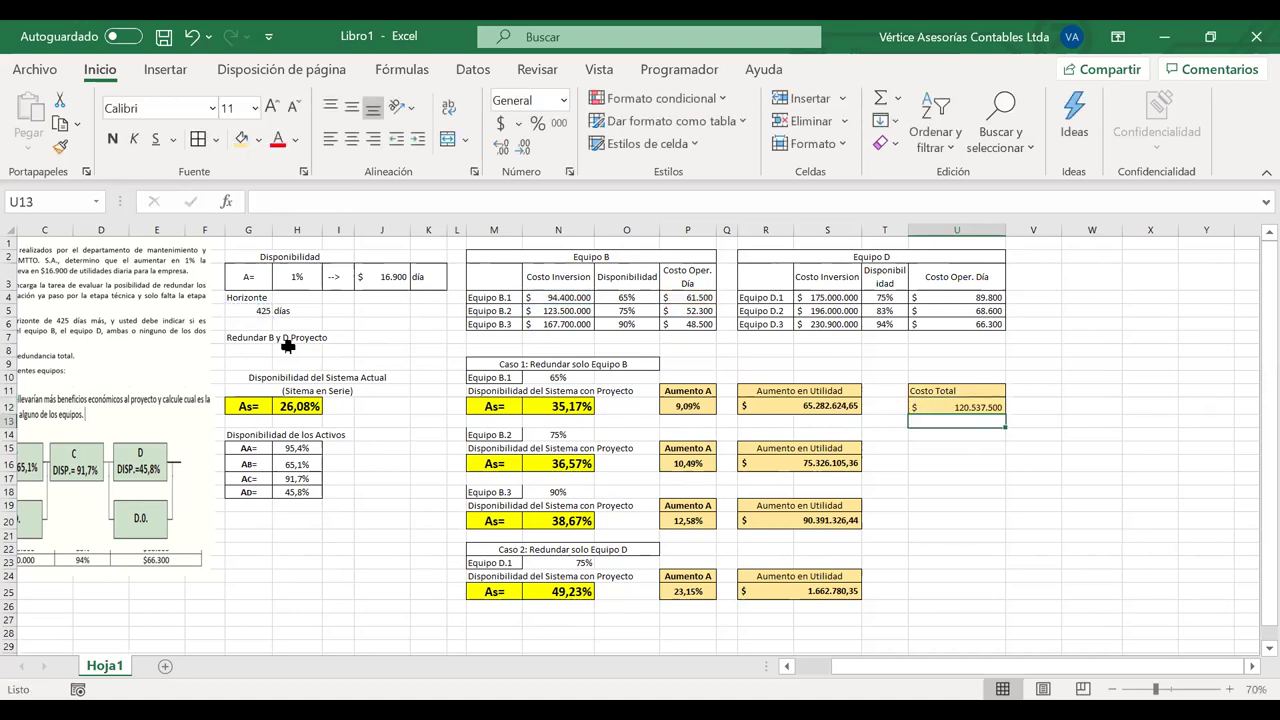
Copy the Costo Total formula from U12 into U16 and U20
{"action": "left_click", "coordinate": [952, 406]}
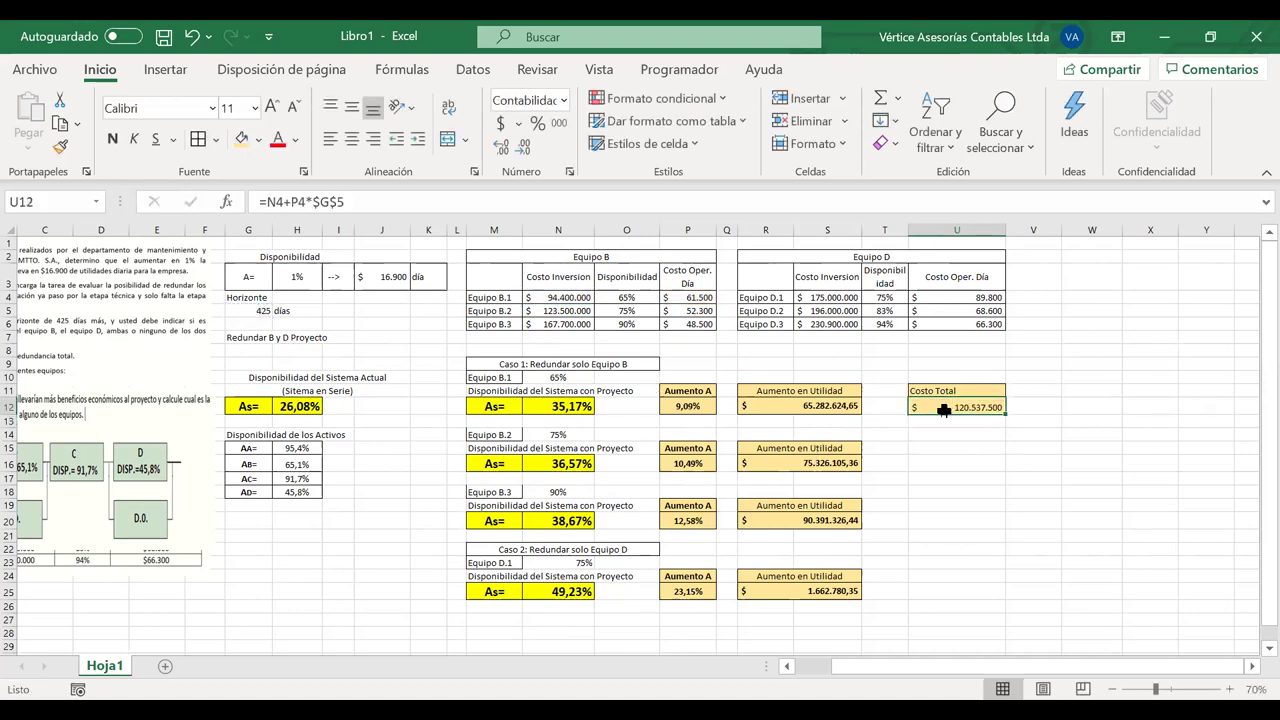
{"action": "key", "text": "ctrl+c"}
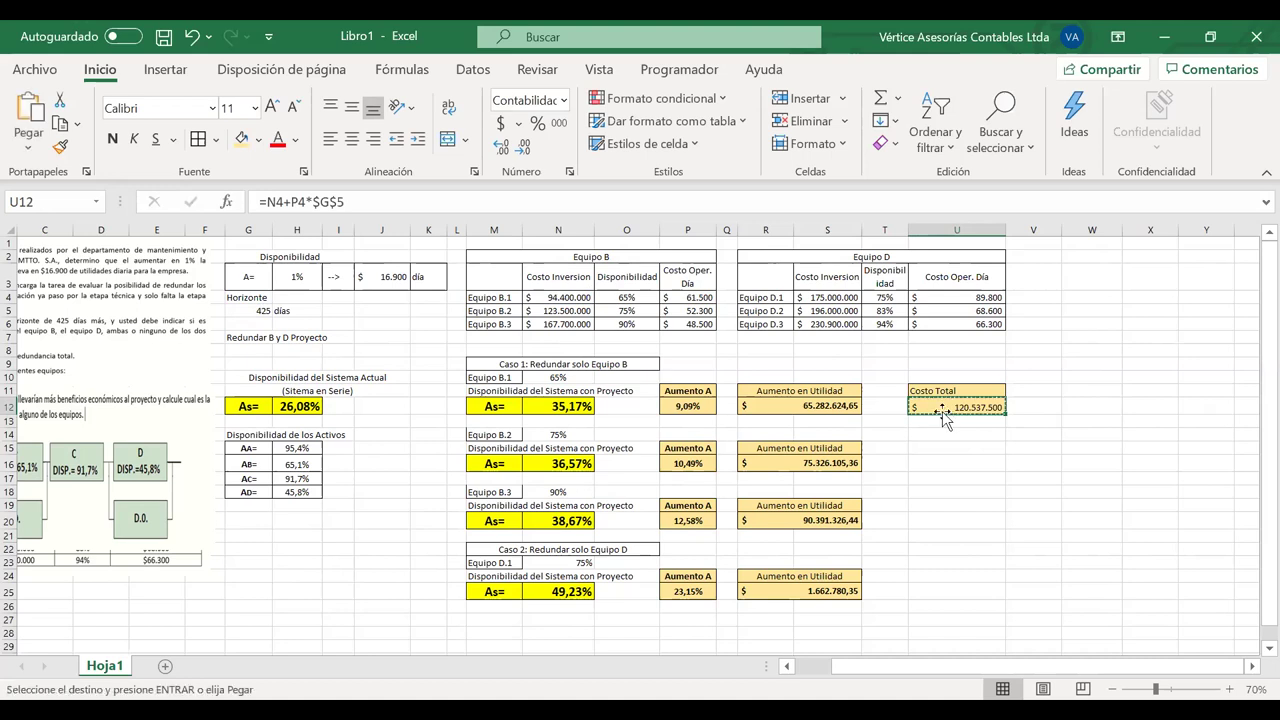
{"action": "left_click", "coordinate": [917, 463]}
{"action": "key", "text": "ctrl+v"}
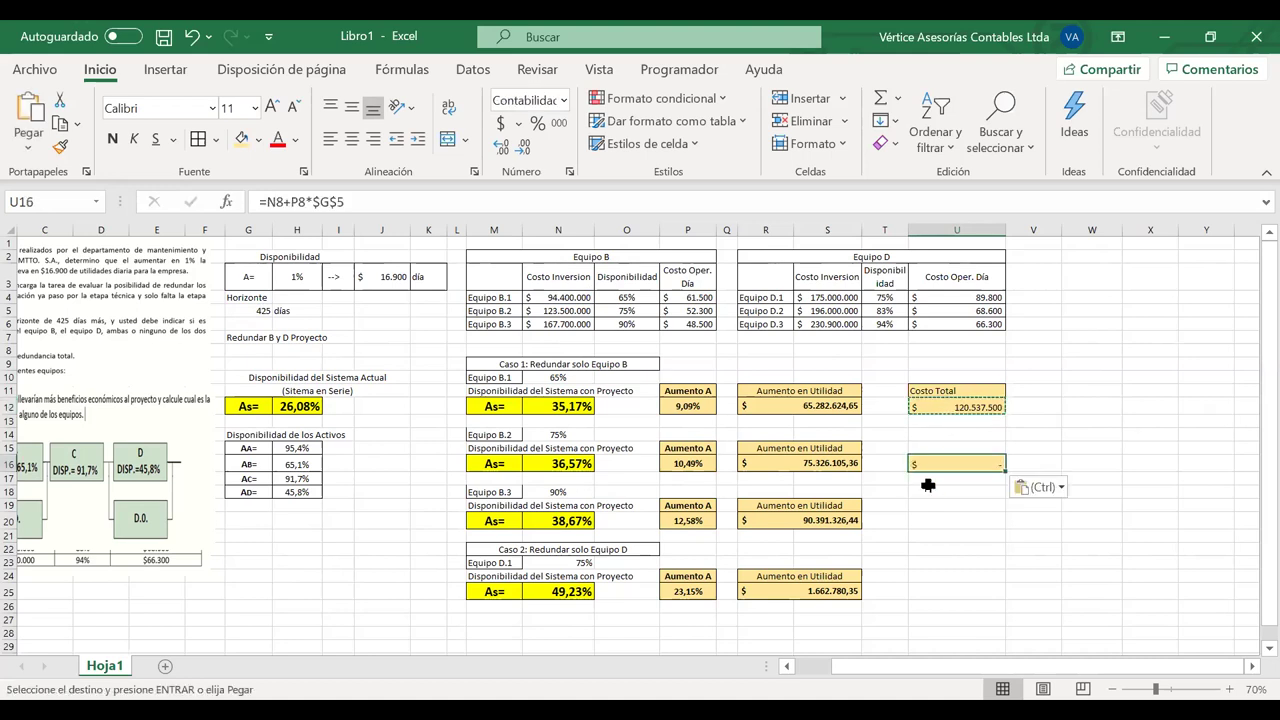
{"action": "left_click", "coordinate": [925, 520]}
{"action": "key", "text": "Return"}
Redirect the U16 formula's references to Equipo B.2's investment and operating costs, giving =N5+P5*$G$5
{"action": "double_click", "coordinate": [950, 463]}
{"action": "left_click_drag", "start_coordinate": [580, 338], "coordinate": [570, 314]}
{"action": "double_click", "coordinate": [945, 453]}
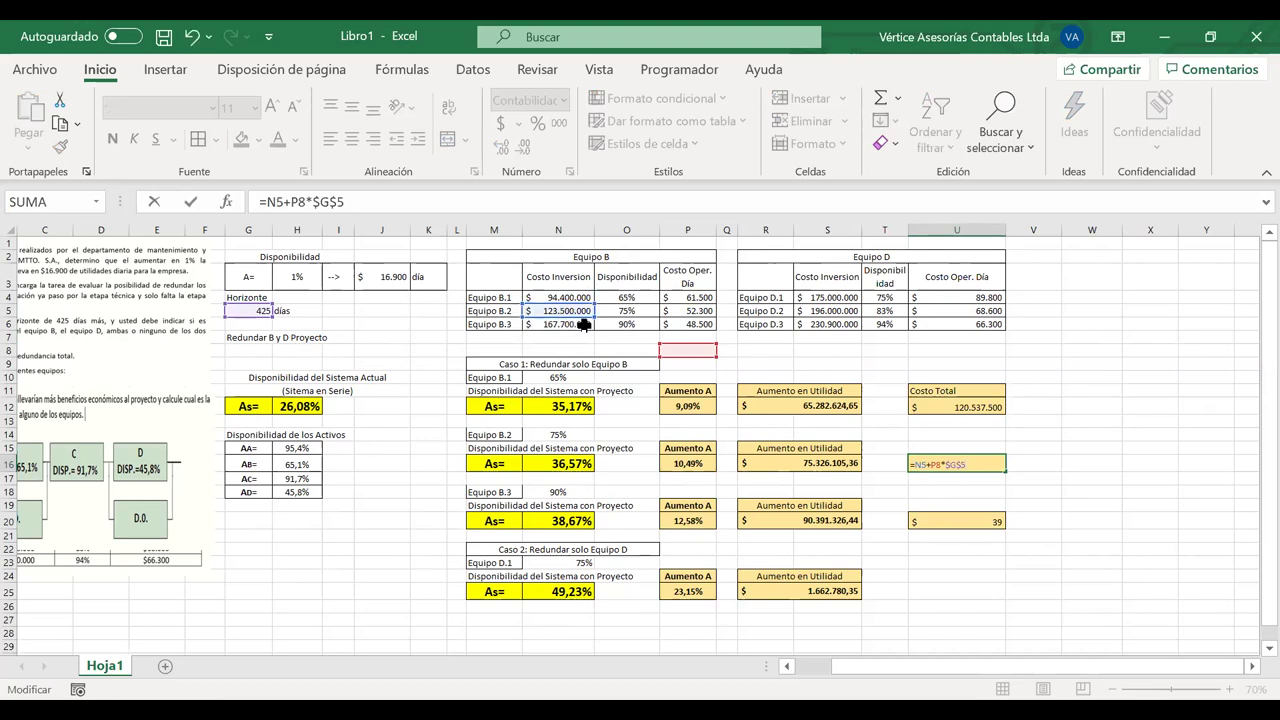
{"action": "left_click_drag", "start_coordinate": [688, 364], "coordinate": [688, 316]}
{"action": "key", "text": "Return"}
Redirect the U20 formula's references to Equipo B.3's investment and operating costs, giving =N6+P6*$G$5
{"action": "double_click", "coordinate": [968, 521]}
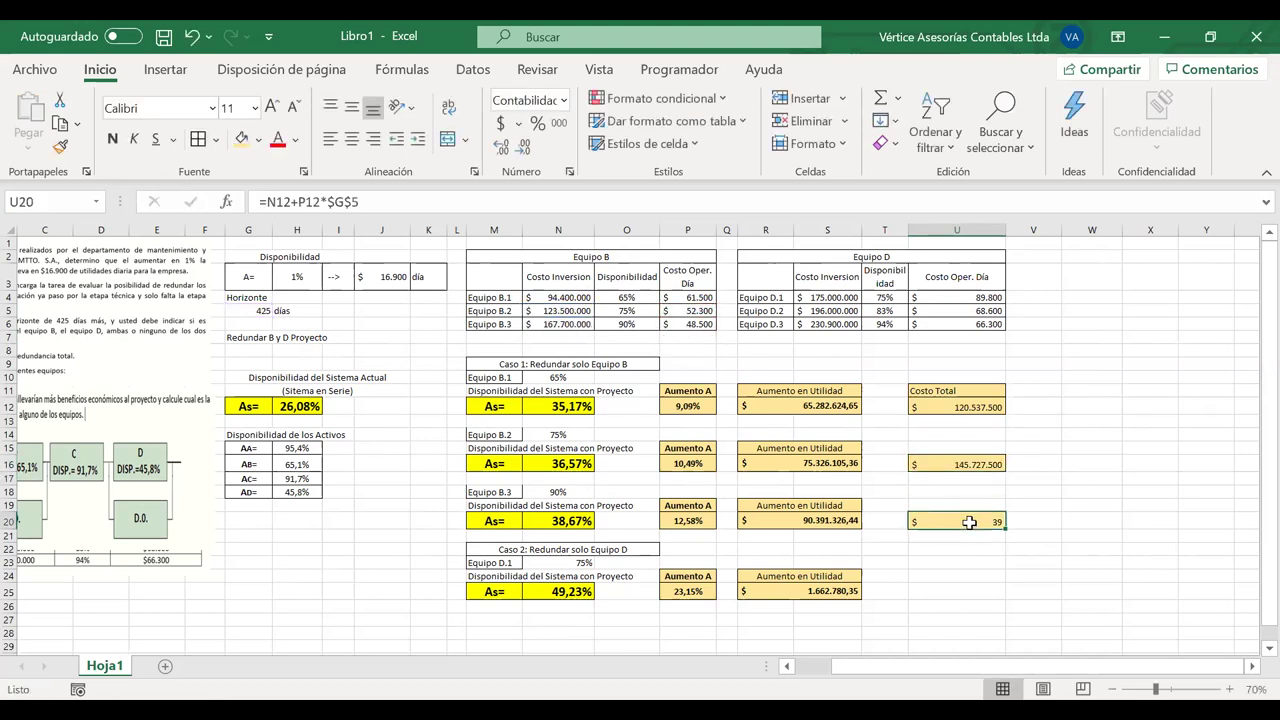
{"action": "left_click_drag", "start_coordinate": [537, 393], "coordinate": [538, 318]}
{"action": "left_click_drag", "start_coordinate": [679, 390], "coordinate": [680, 310]}
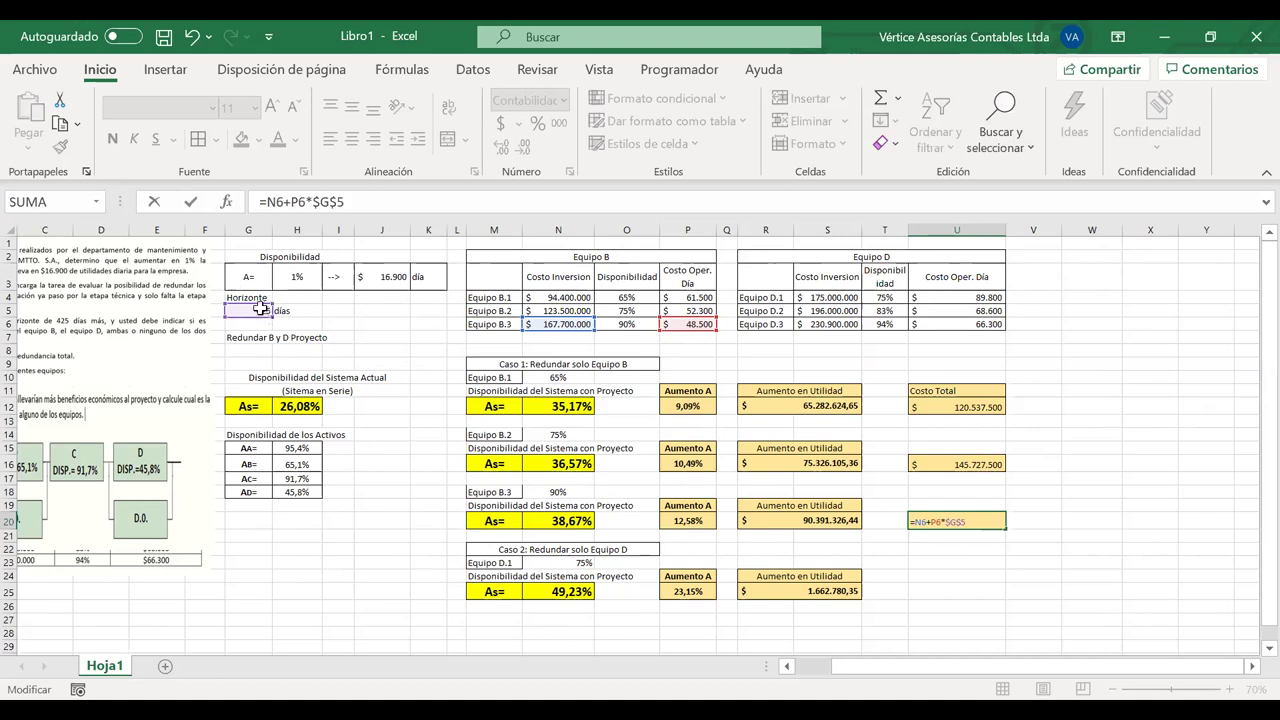
{"action": "key", "text": "Return"}
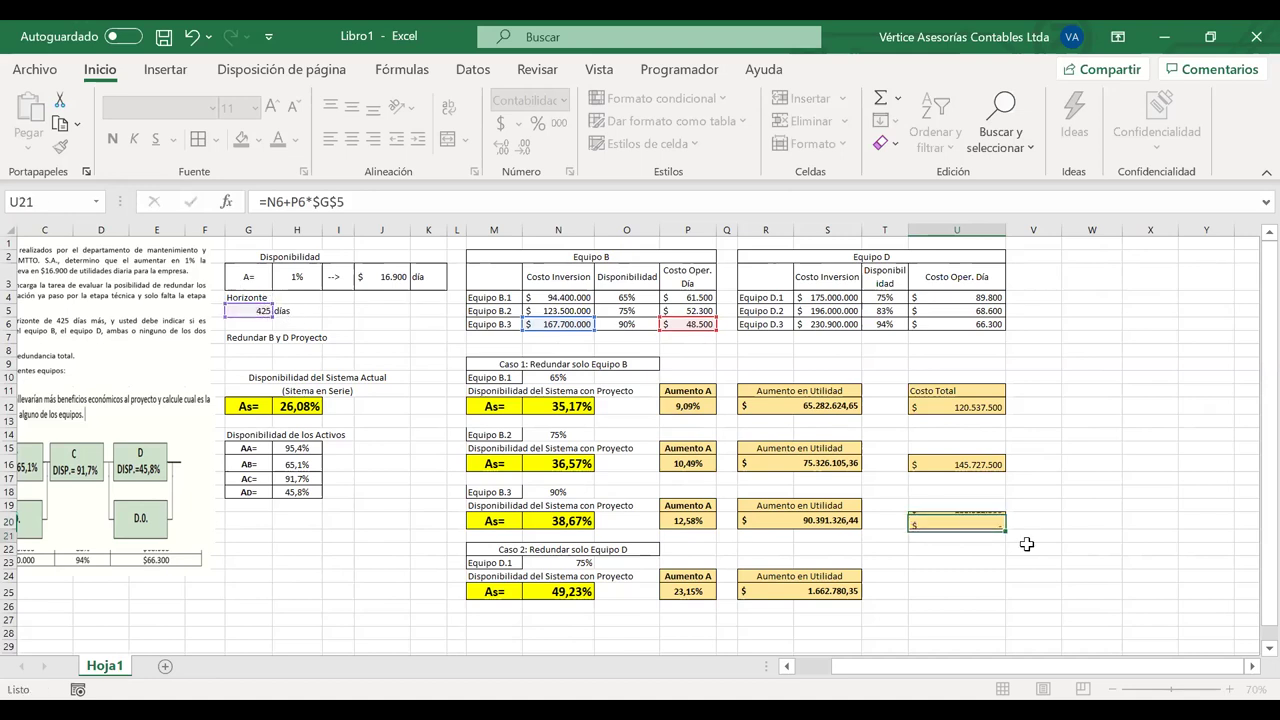
{"action": "left_click", "coordinate": [968, 388]}
{"action": "key", "text": "ctrl+c"}
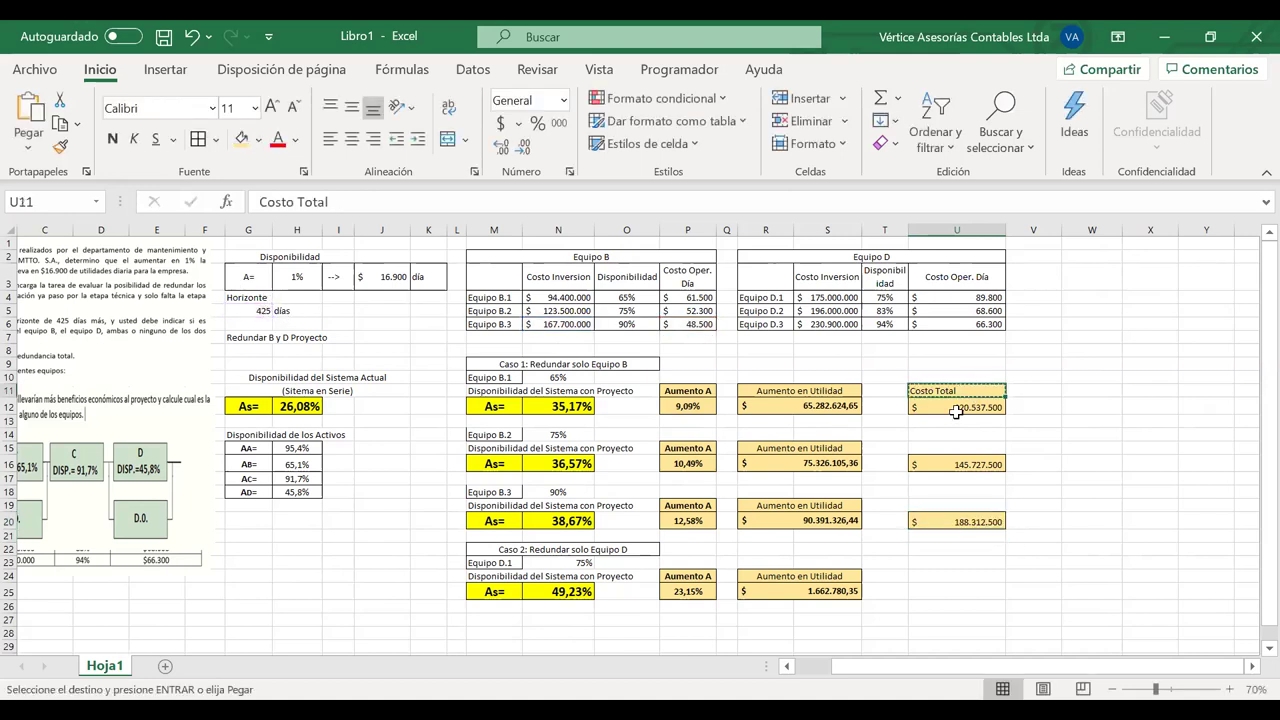
{"action": "left_click", "coordinate": [939, 448]}
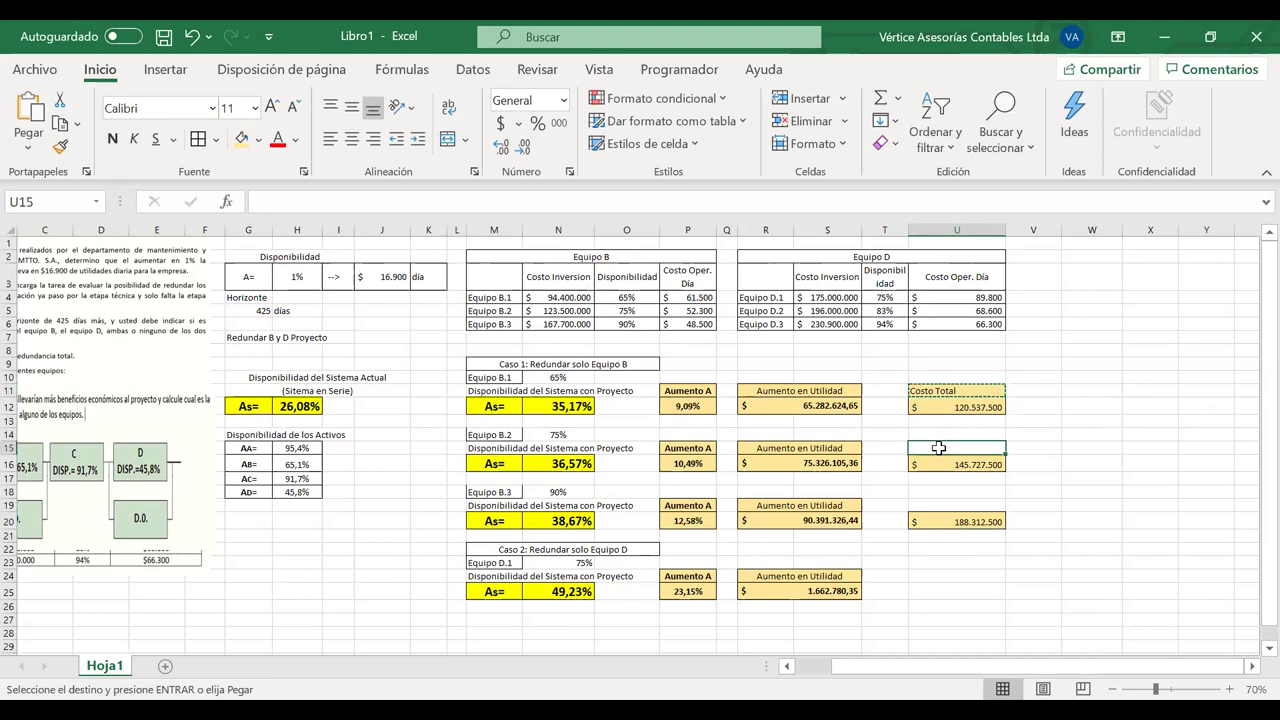
{"action": "left_click", "coordinate": [931, 503]}
{"action": "key", "text": "ctrl+c"}
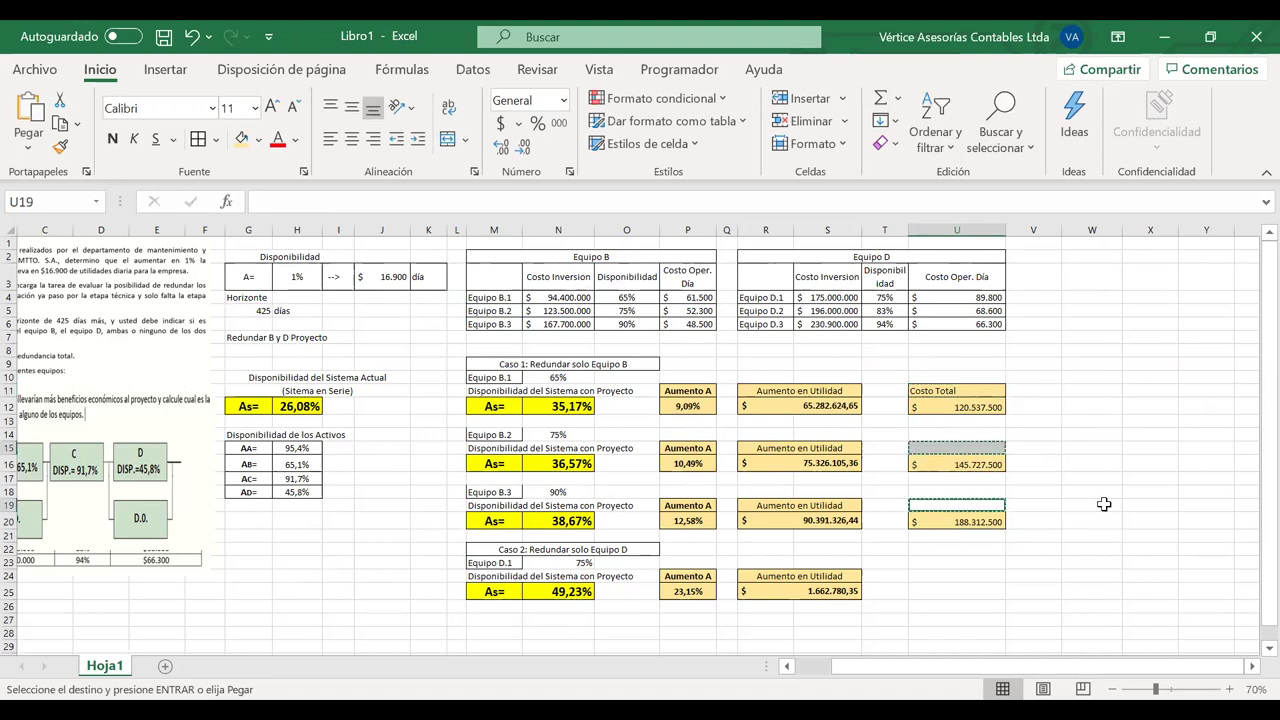
Copy the Costo Total heading from U11 into U15 and U19 for Equipo B.2 and Equipo B.3
{"action": "left_click", "coordinate": [943, 391]}
{"action": "key", "text": "ctrl+c"}
{"action": "left_click", "coordinate": [930, 446]}
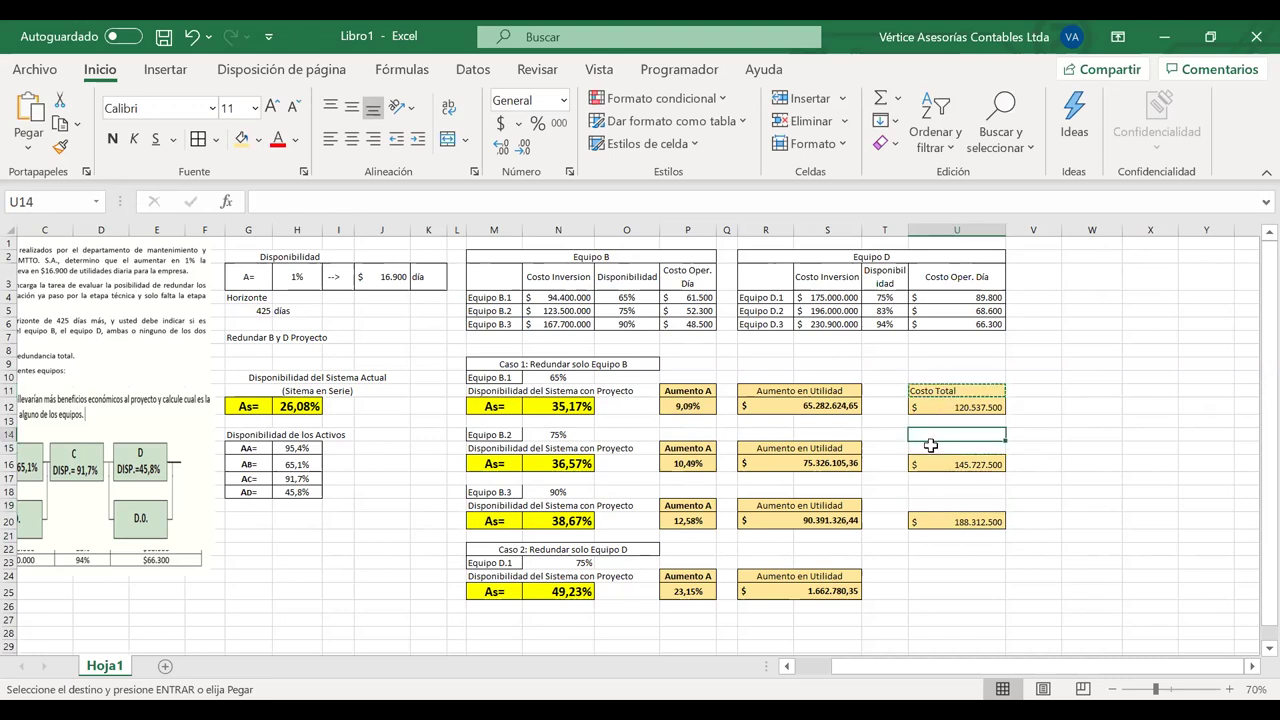
{"action": "key", "text": "ctrl+v"}
{"action": "left_click", "coordinate": [921, 503]}
{"action": "key", "text": "ctrl+v"}
{"action": "left_click", "coordinate": [1100, 479]}
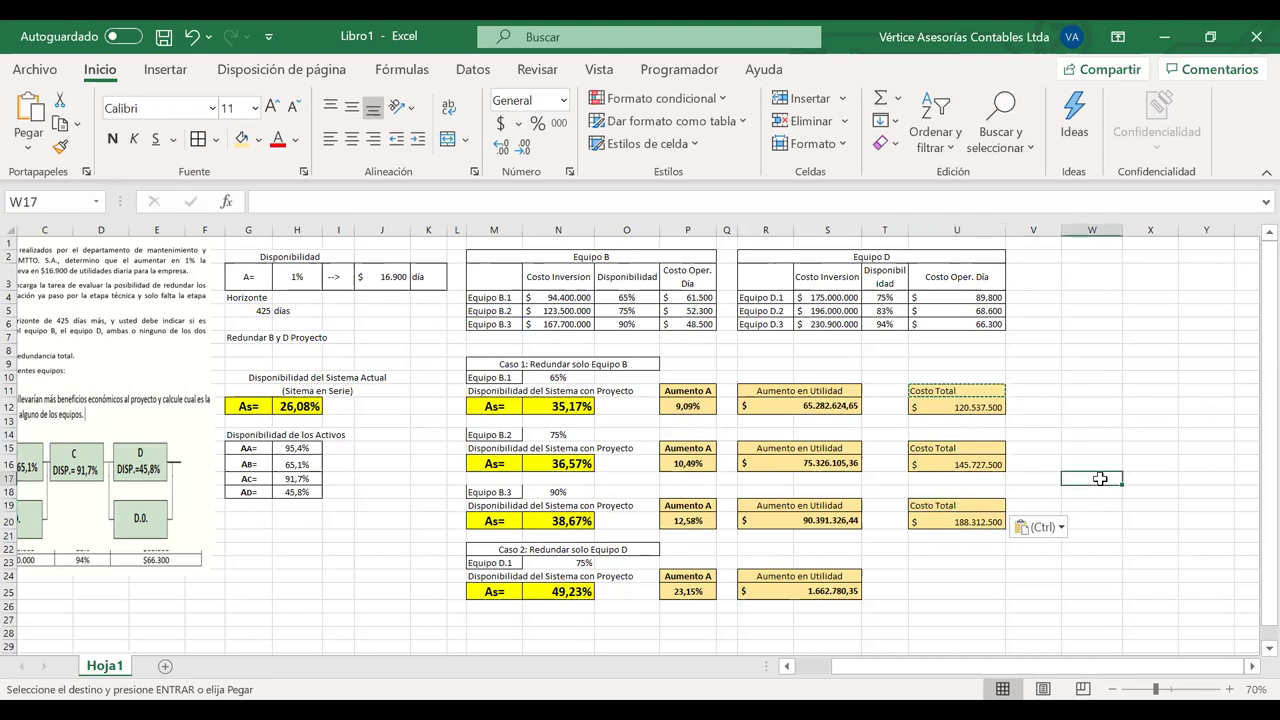
Widen column W, narrow column V and enter the heading Resultado Final in W11
{"action": "left_click", "coordinate": [957, 398]}
{"action": "left_click", "coordinate": [1040, 418]}
{"action": "left_click", "coordinate": [1081, 390]}
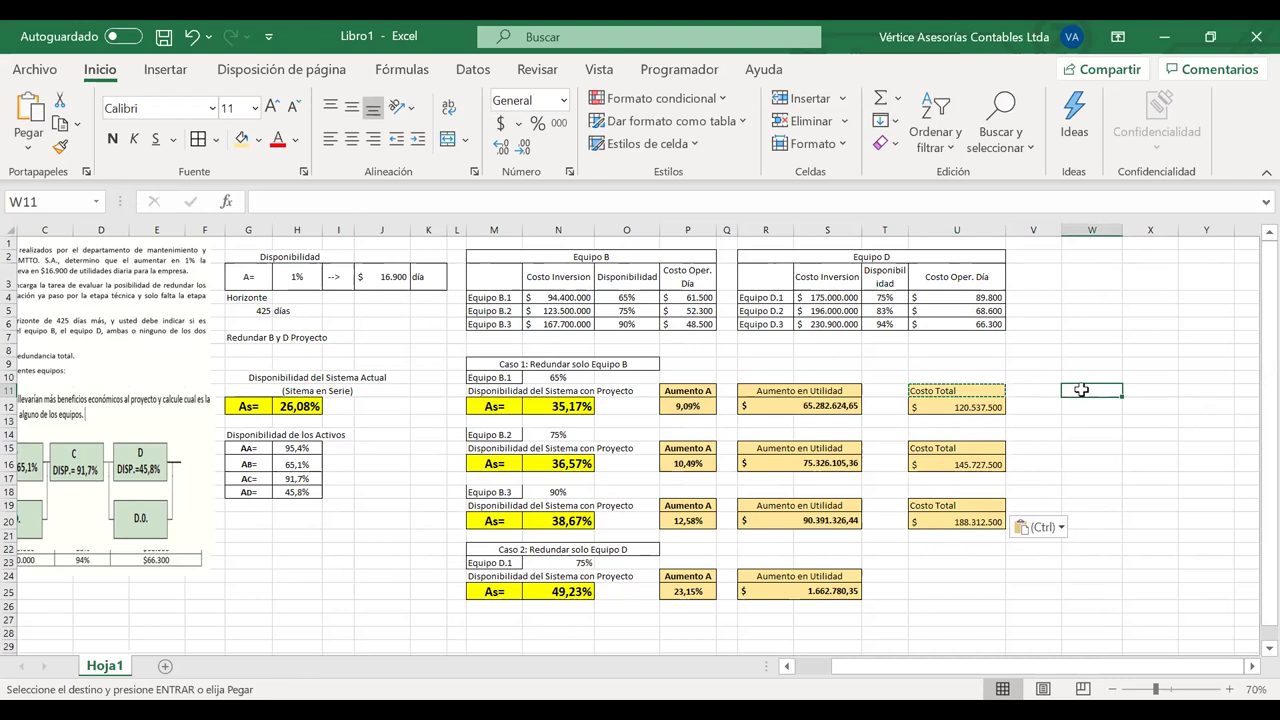
{"action": "left_click_drag", "start_coordinate": [1123, 230], "coordinate": [1159, 230]}
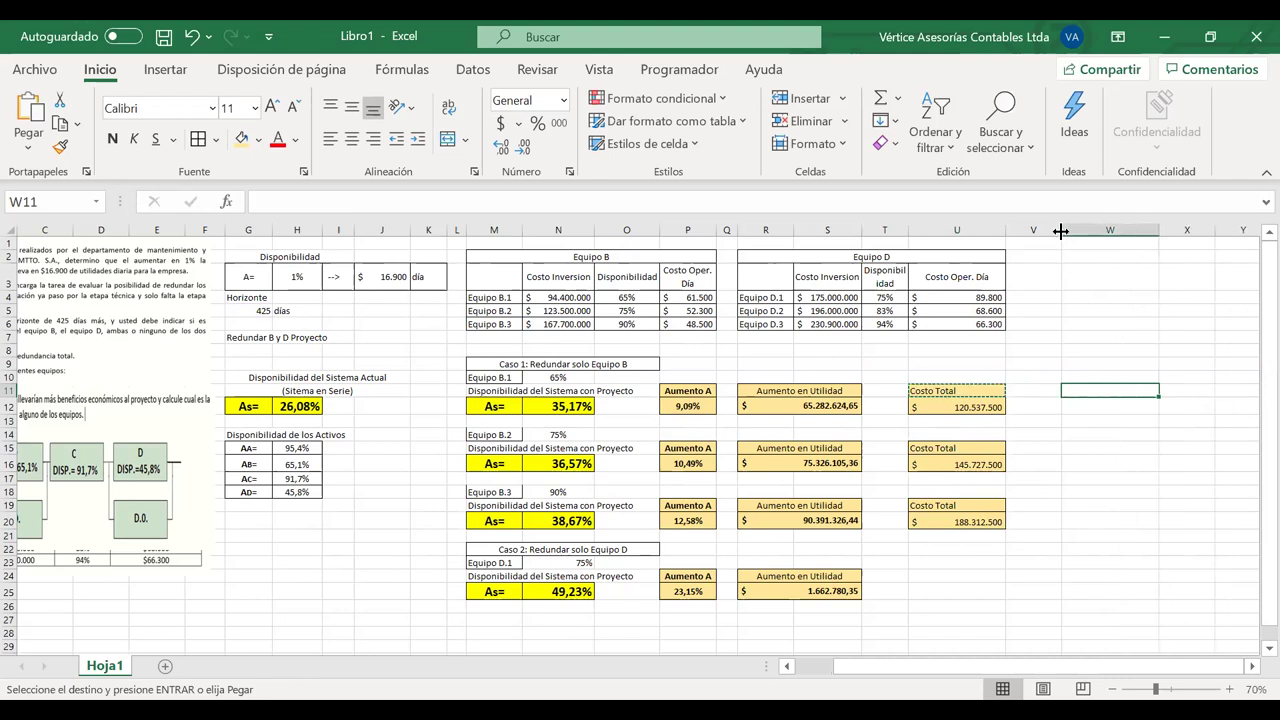
{"action": "left_click_drag", "start_coordinate": [1060, 231], "coordinate": [1040, 231]}
{"action": "type", "text": "Resultado"}
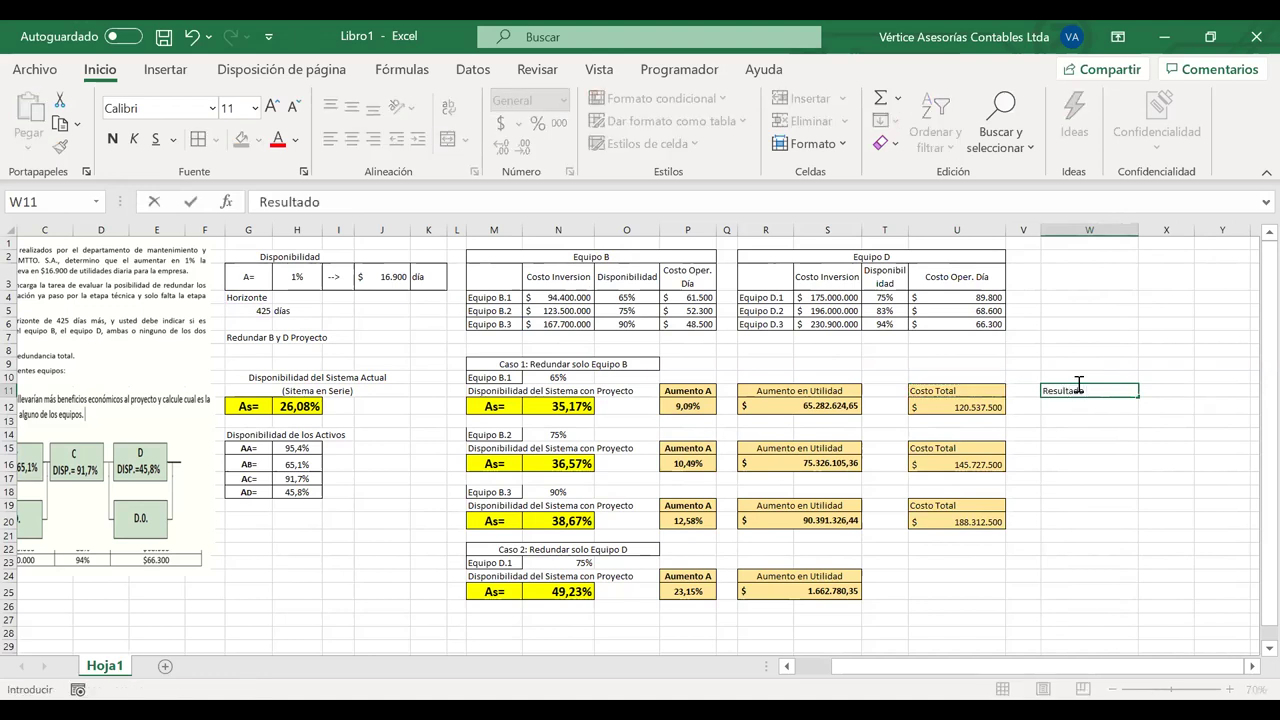
{"action": "type", "text": " Final"}
{"action": "key", "text": "Return"}
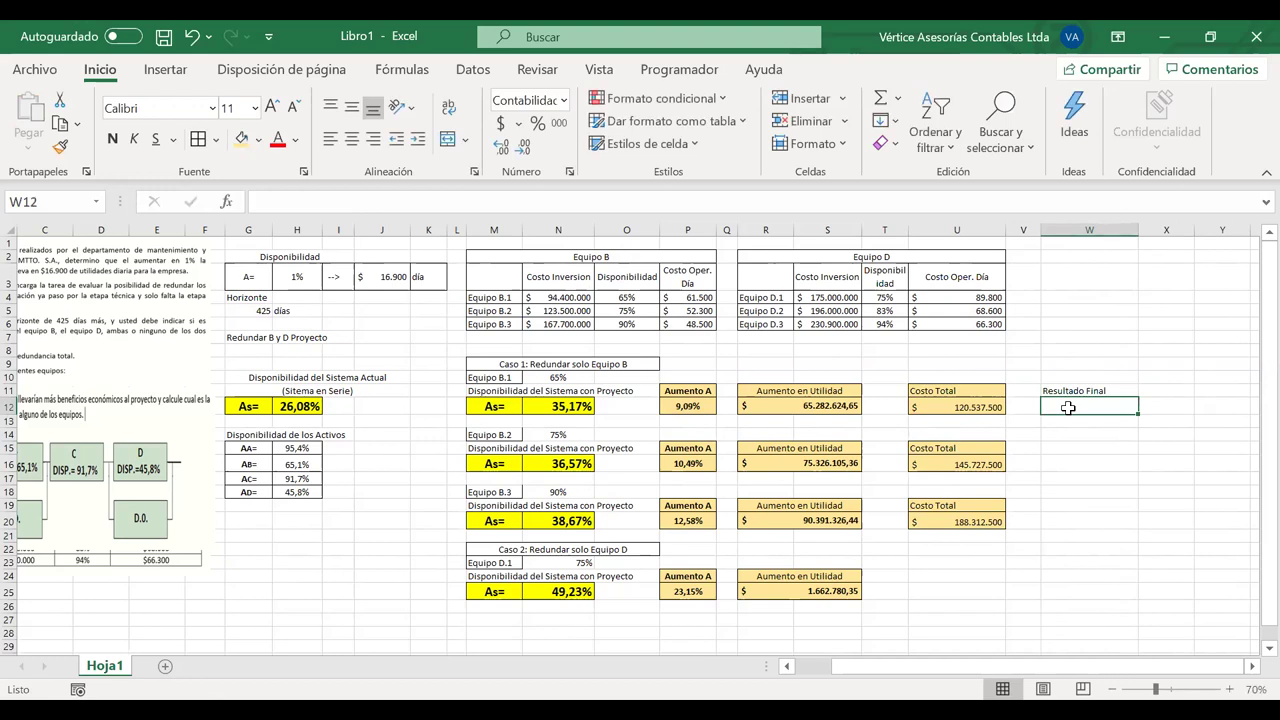
Calculate Equipo B.1's final result in W12 by subtracting total cost from the profit increase with =R12-U12
{"action": "type", "text": "="}
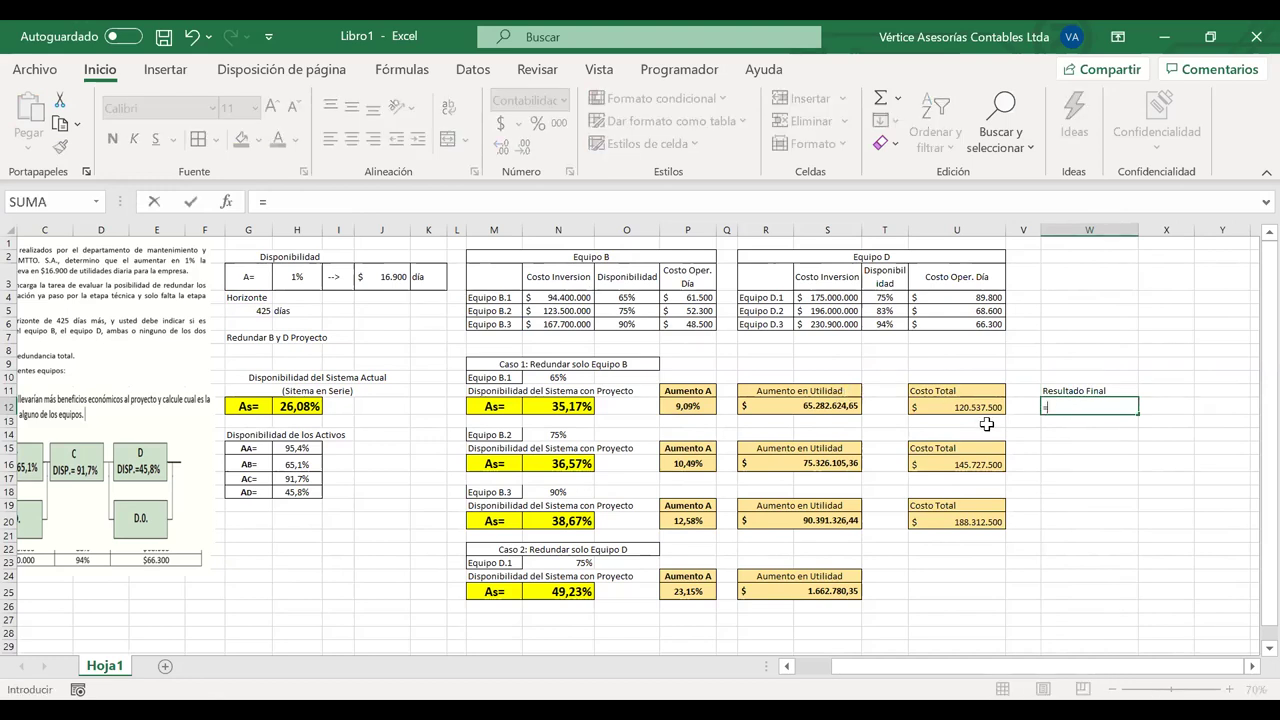
{"action": "left_click", "coordinate": [822, 406]}
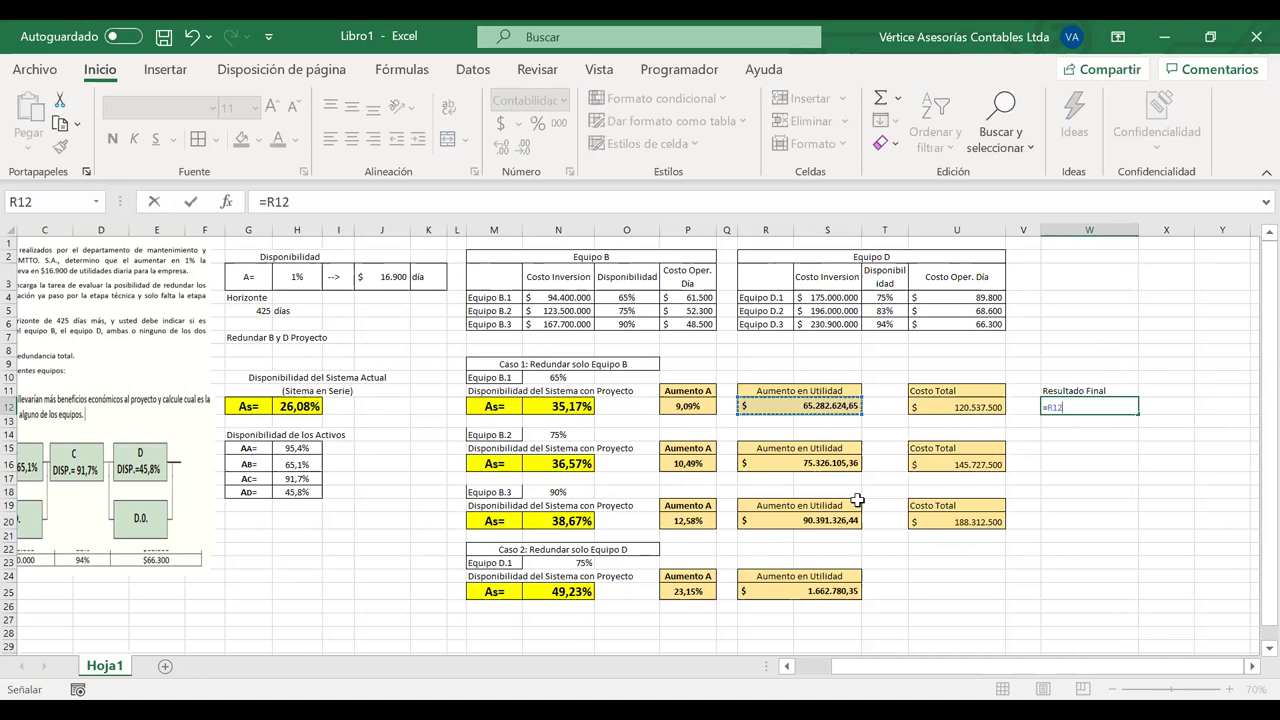
{"action": "type", "text": "-"}
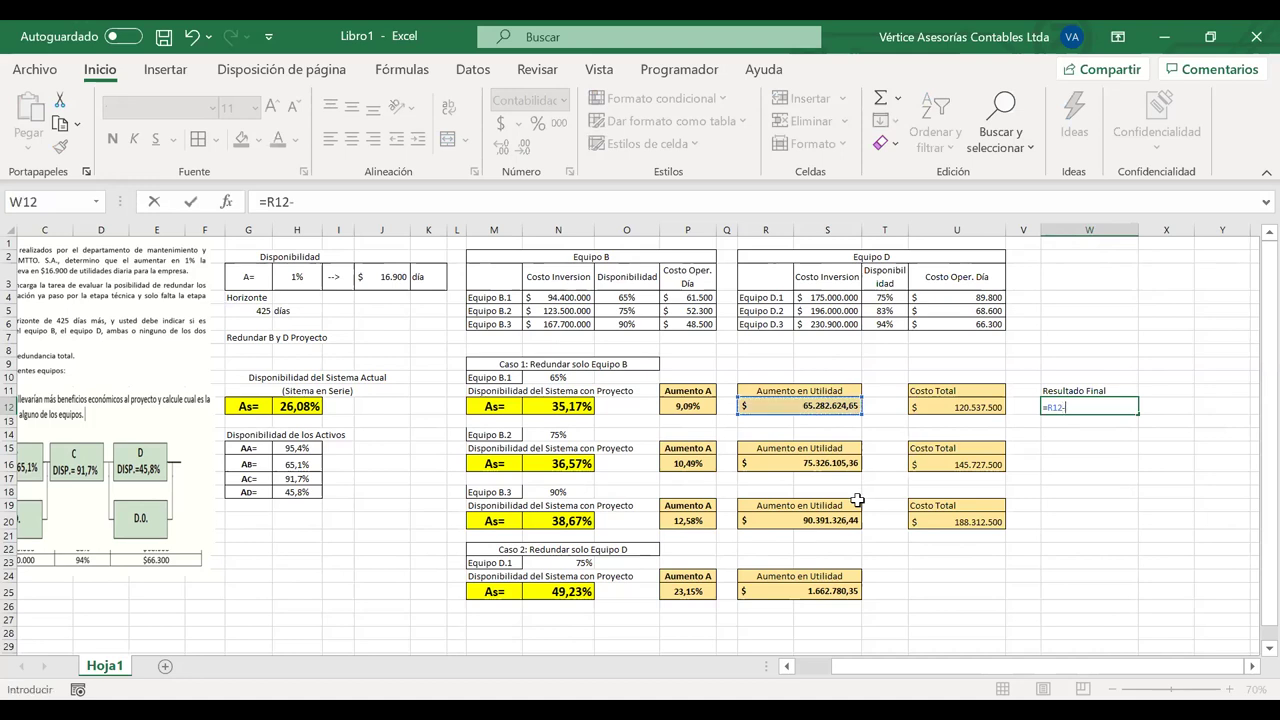
{"action": "left_click", "coordinate": [940, 405]}
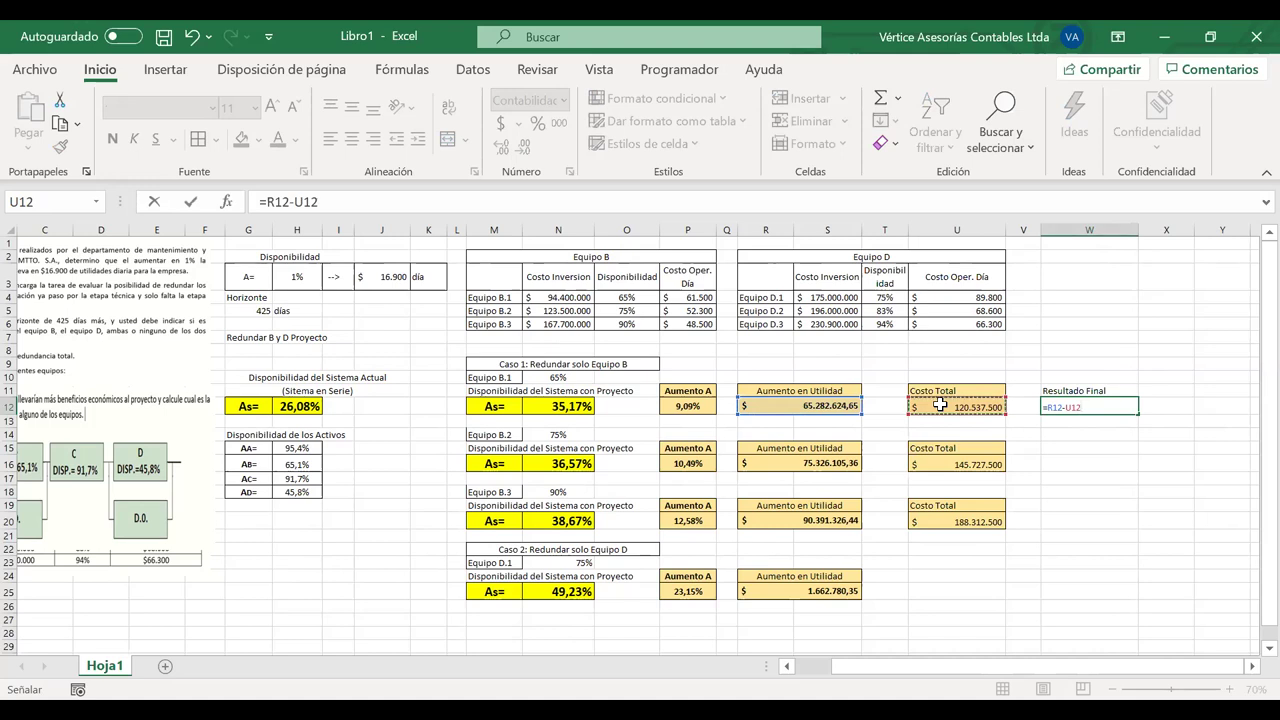
{"action": "key", "text": "Return"}
Copy the Resultado Final heading and formula from W11:W12 to W15 and W19 for Equipo B.2 and Equipo B.3
{"action": "left_click", "coordinate": [1069, 390]}
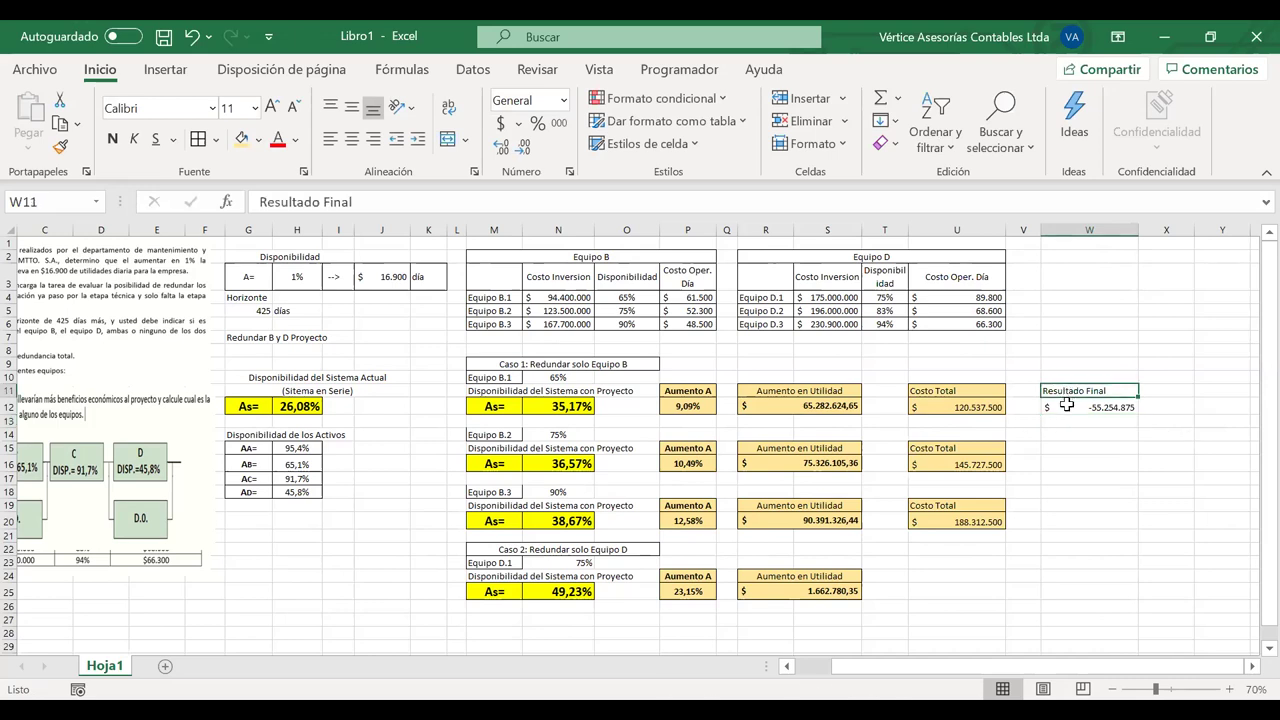
{"action": "double_click", "coordinate": [1067, 404]}
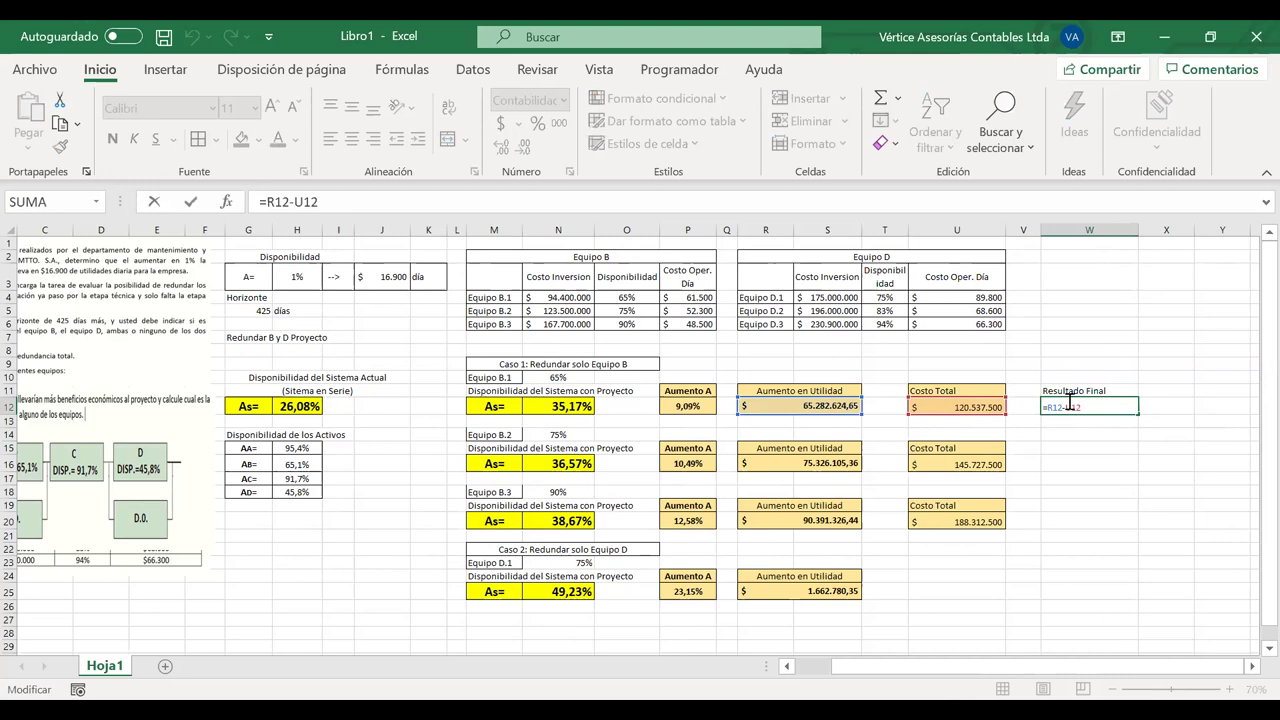
{"action": "key", "text": "Return"}
{"action": "left_click_drag", "start_coordinate": [1101, 393], "coordinate": [1096, 402]}
{"action": "key", "text": "ctrl+c"}
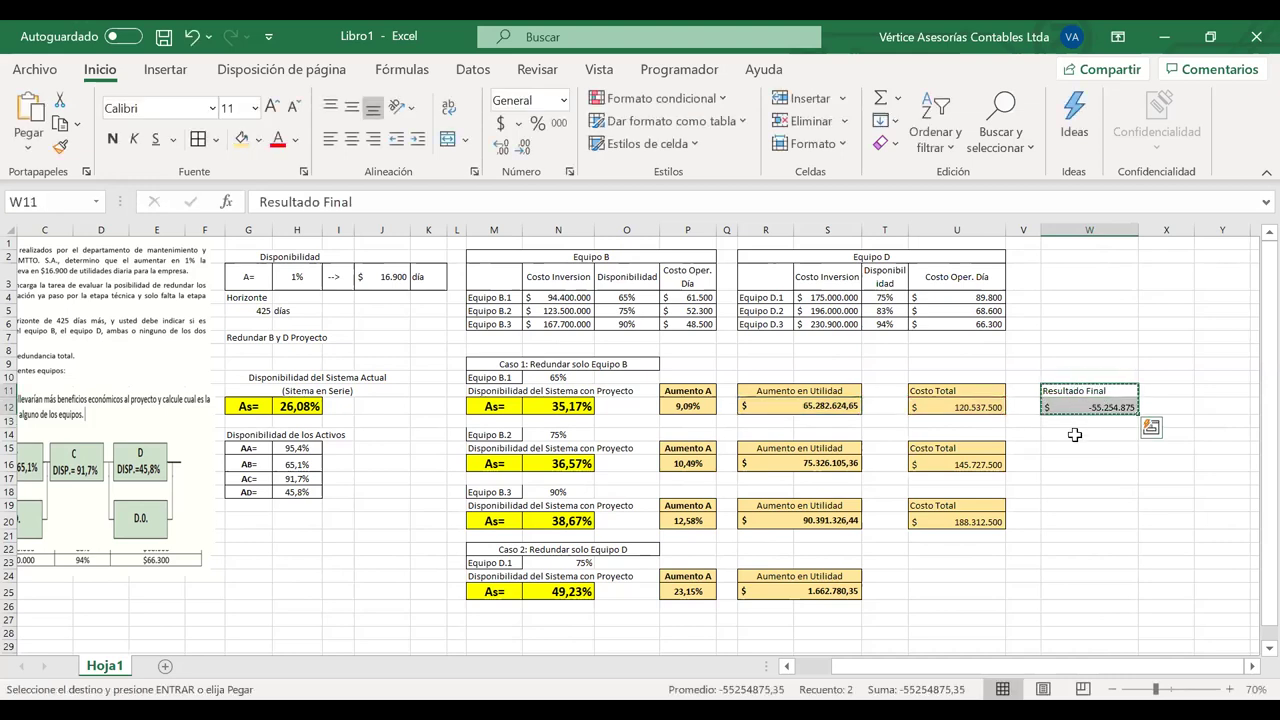
{"action": "left_click", "coordinate": [1064, 450]}
{"action": "key", "text": "ctrl+v"}
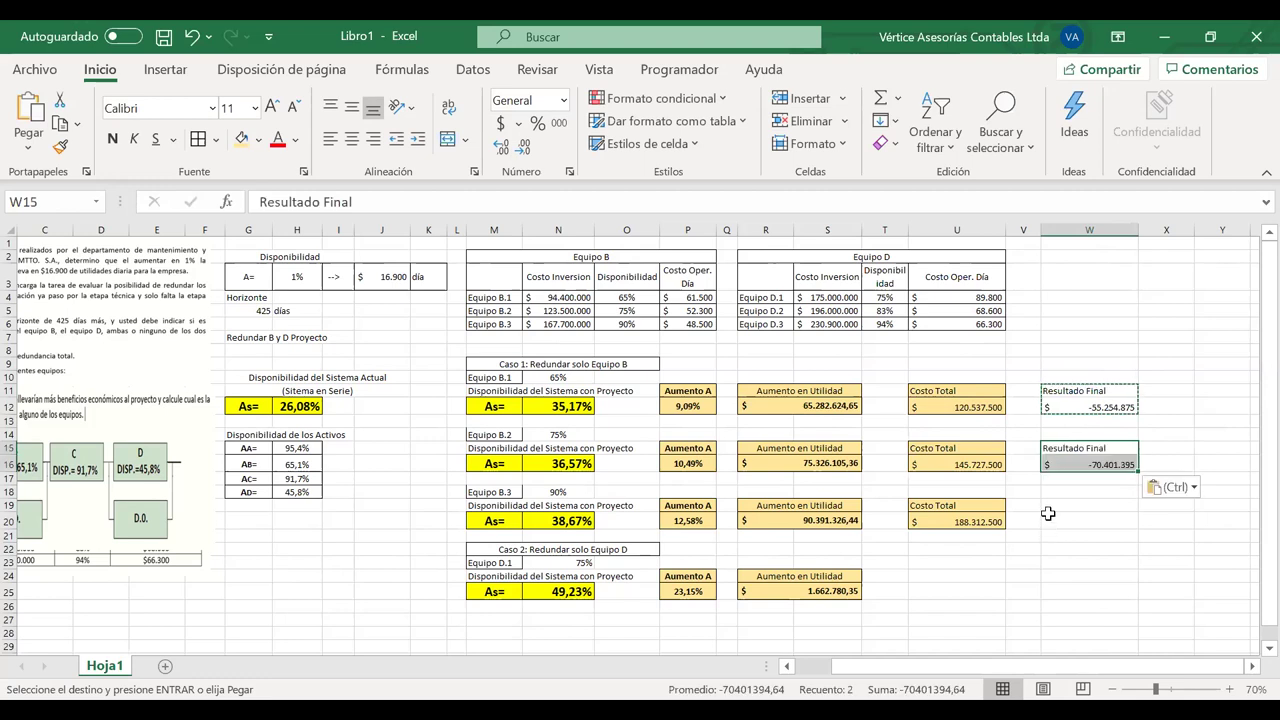
{"action": "left_click", "coordinate": [1050, 508]}
{"action": "key", "text": "ctrl+v"}
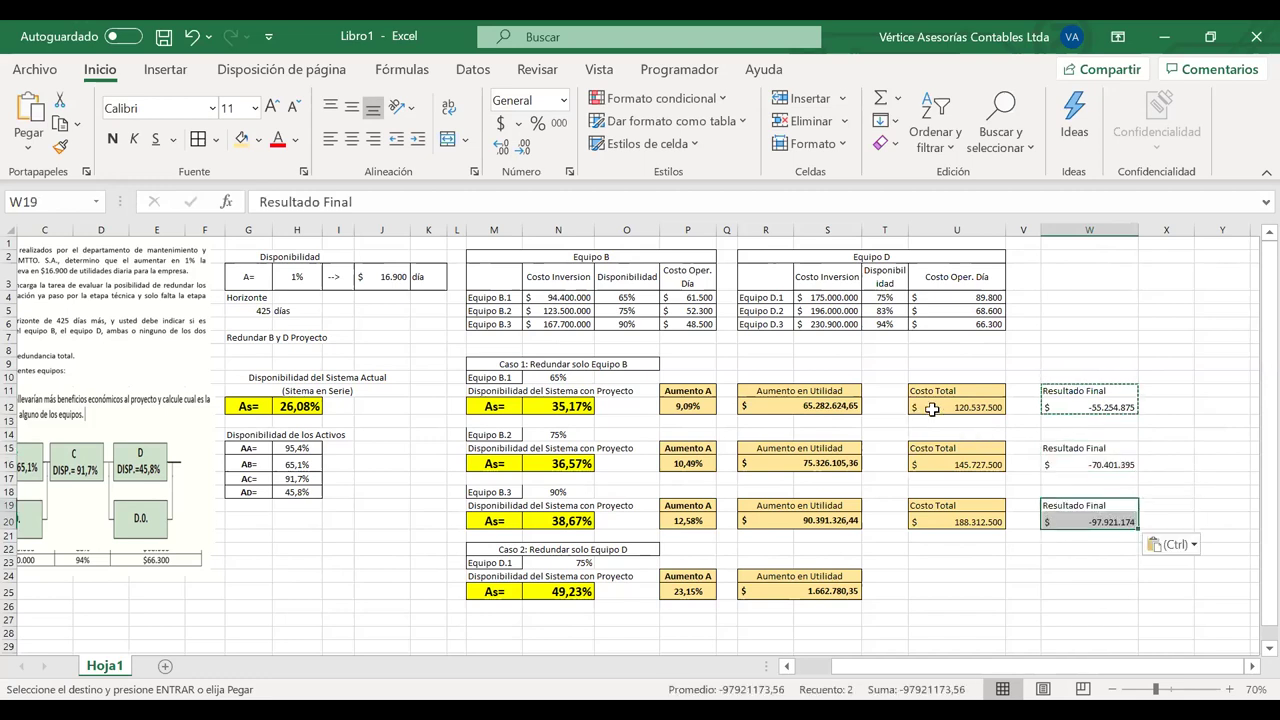
Examine the cell references in Equipo B.1's total cost formula in U12 and final result formula in W12
{"action": "double_click", "coordinate": [947, 406]}
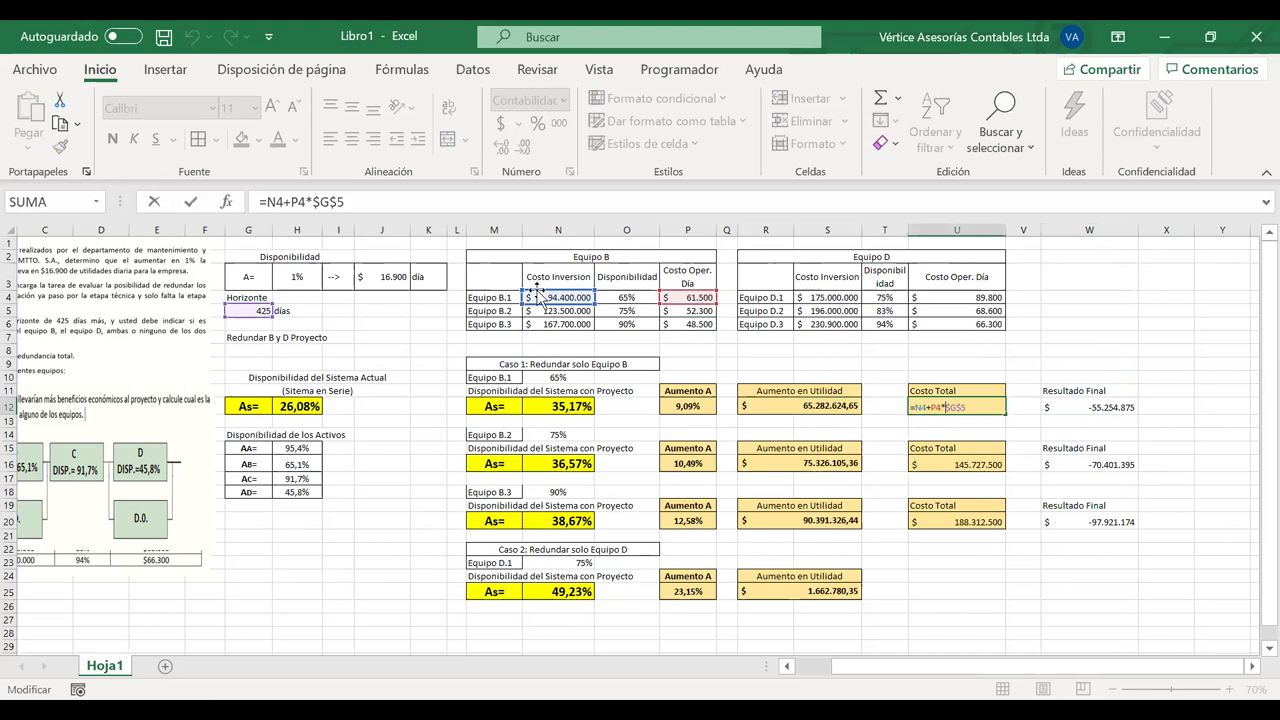
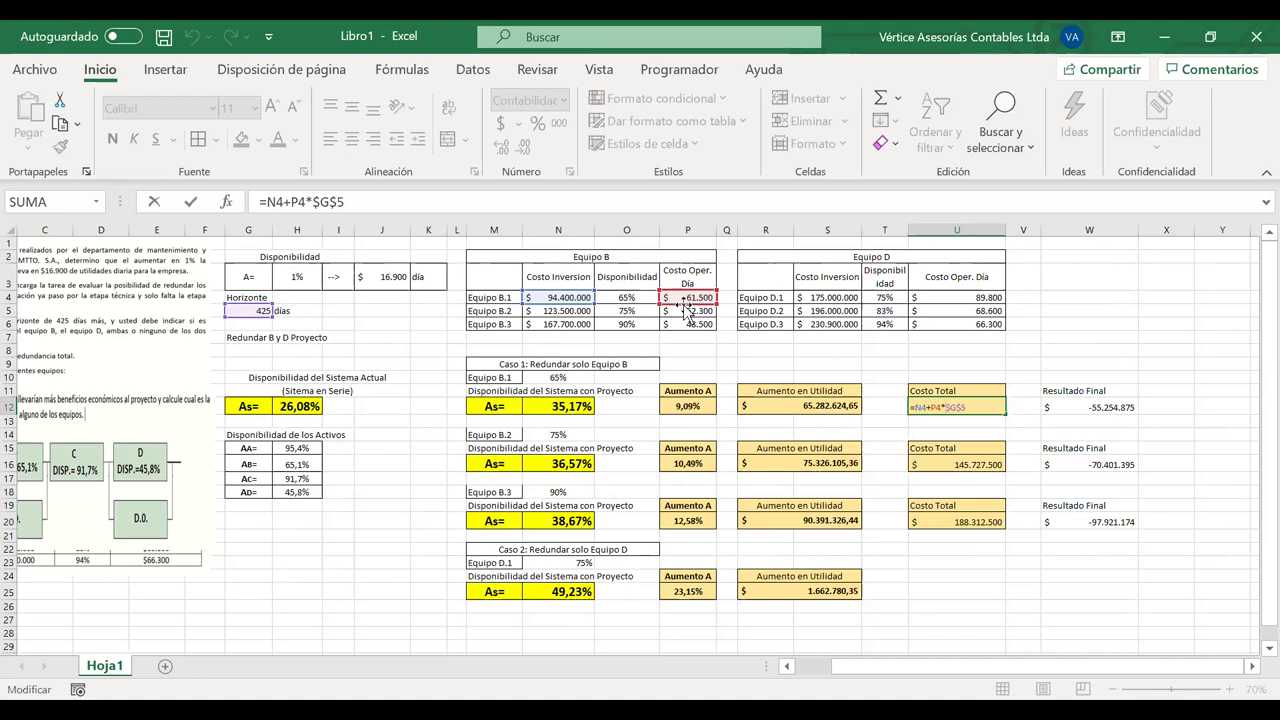
{"action": "key", "text": "Return"}
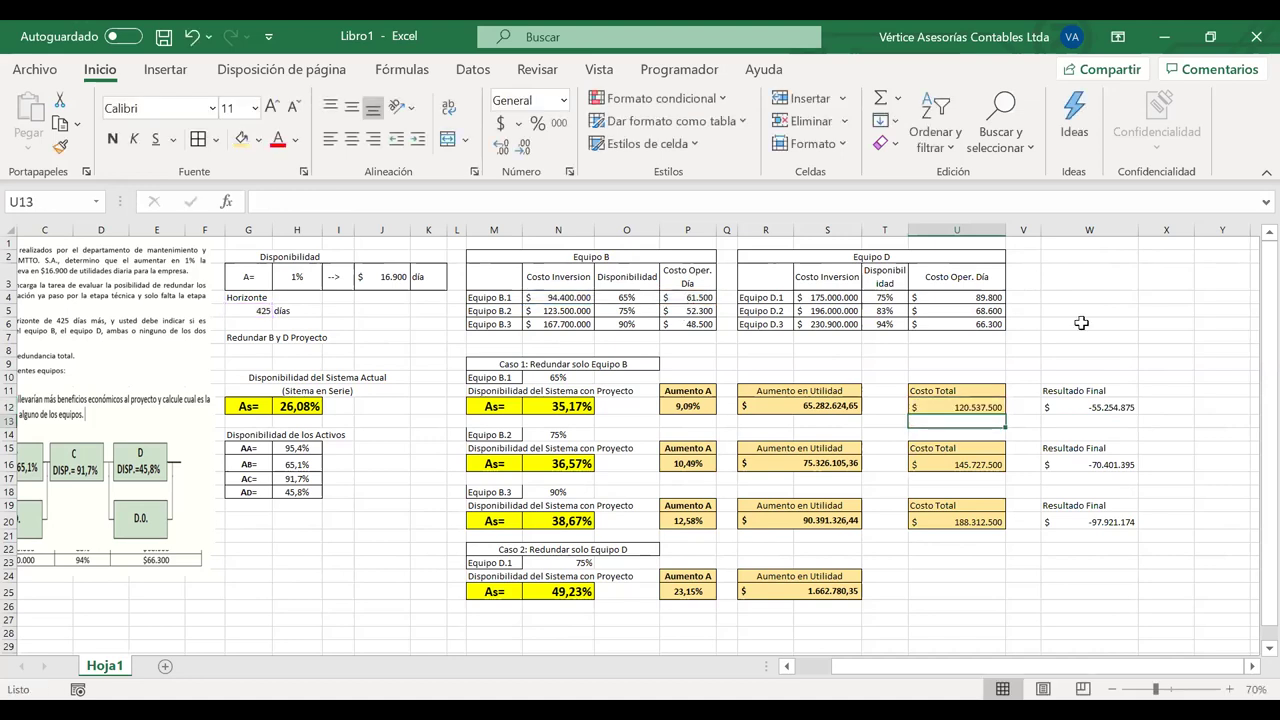
{"action": "left_click", "coordinate": [1071, 407]}
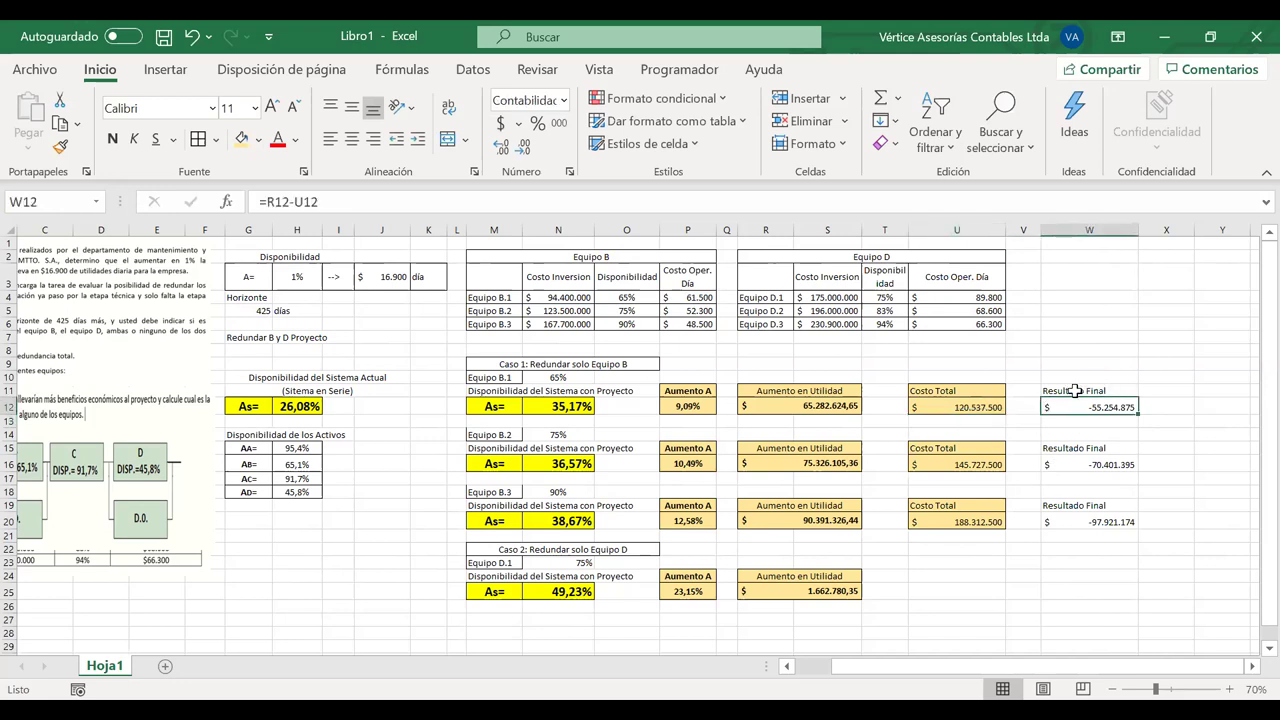
Fill the Resultado Final heading in W11 with the standard light green color
{"action": "left_click", "coordinate": [1074, 393]}
{"action": "left_click_drag", "start_coordinate": [1074, 393], "coordinate": [1072, 408]}
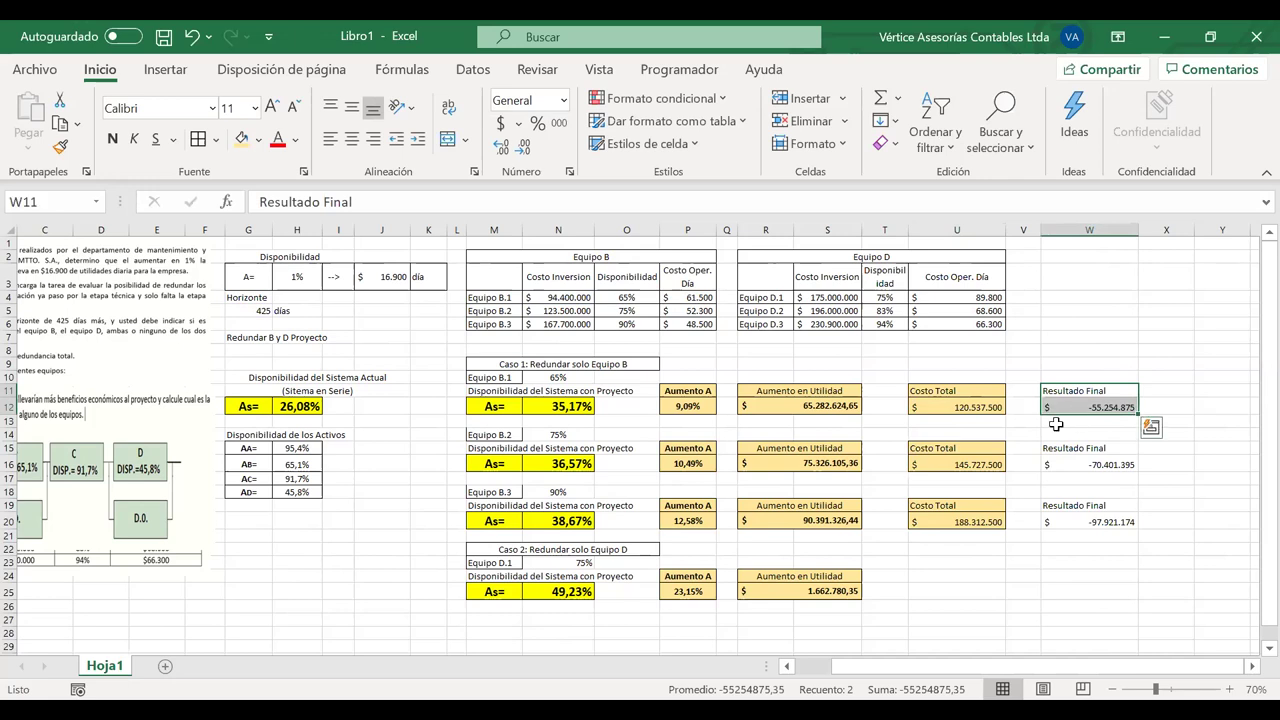
{"action": "left_click", "coordinate": [1056, 391]}
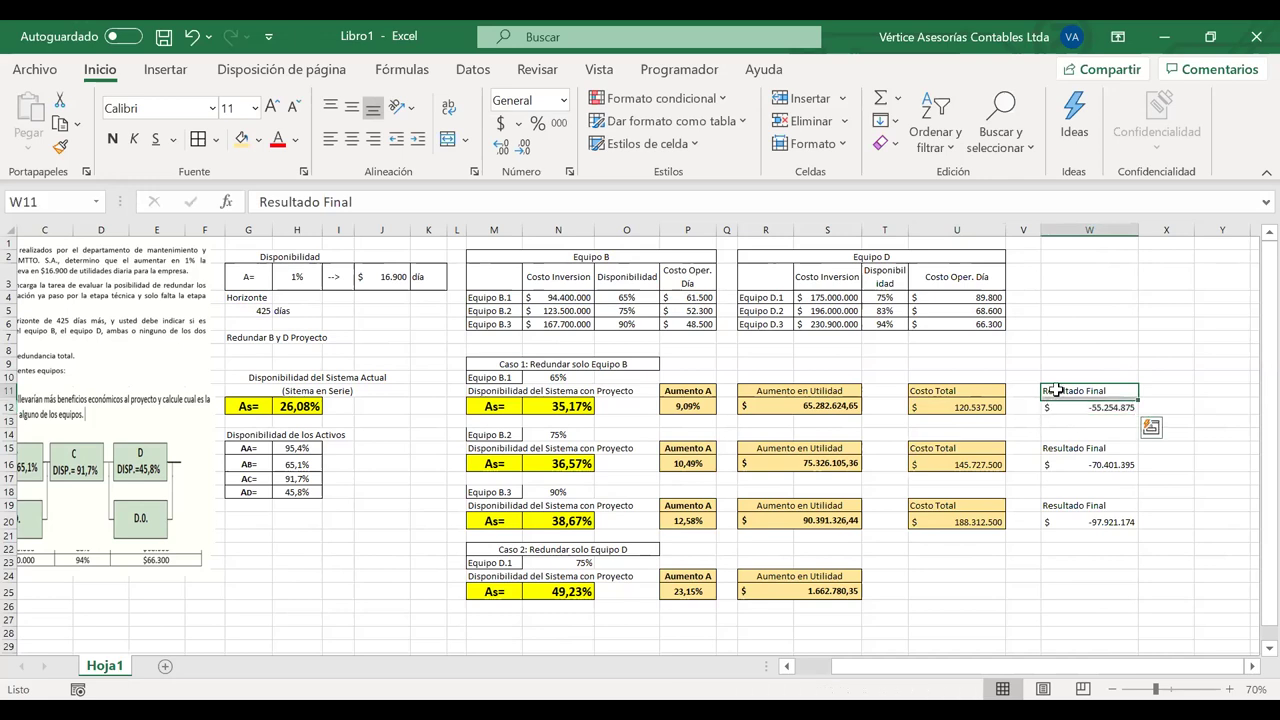
{"action": "left_click", "coordinate": [262, 139]}
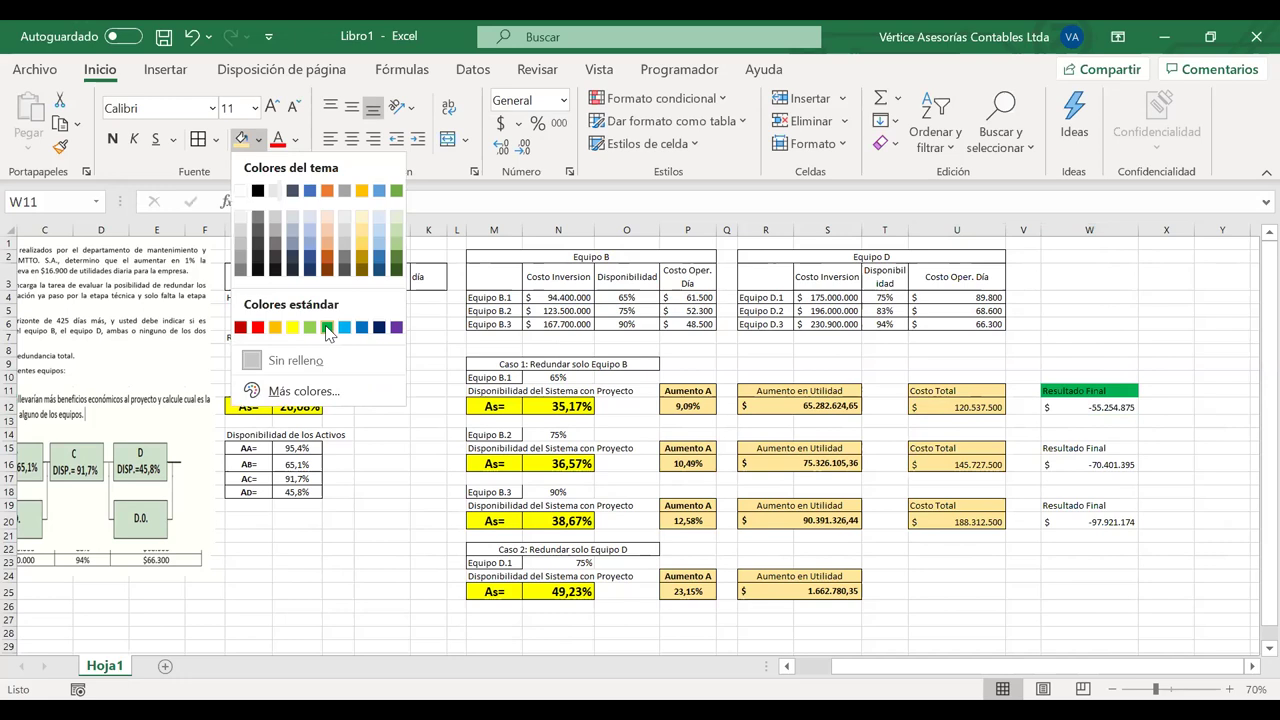
{"action": "left_click", "coordinate": [309, 328]}
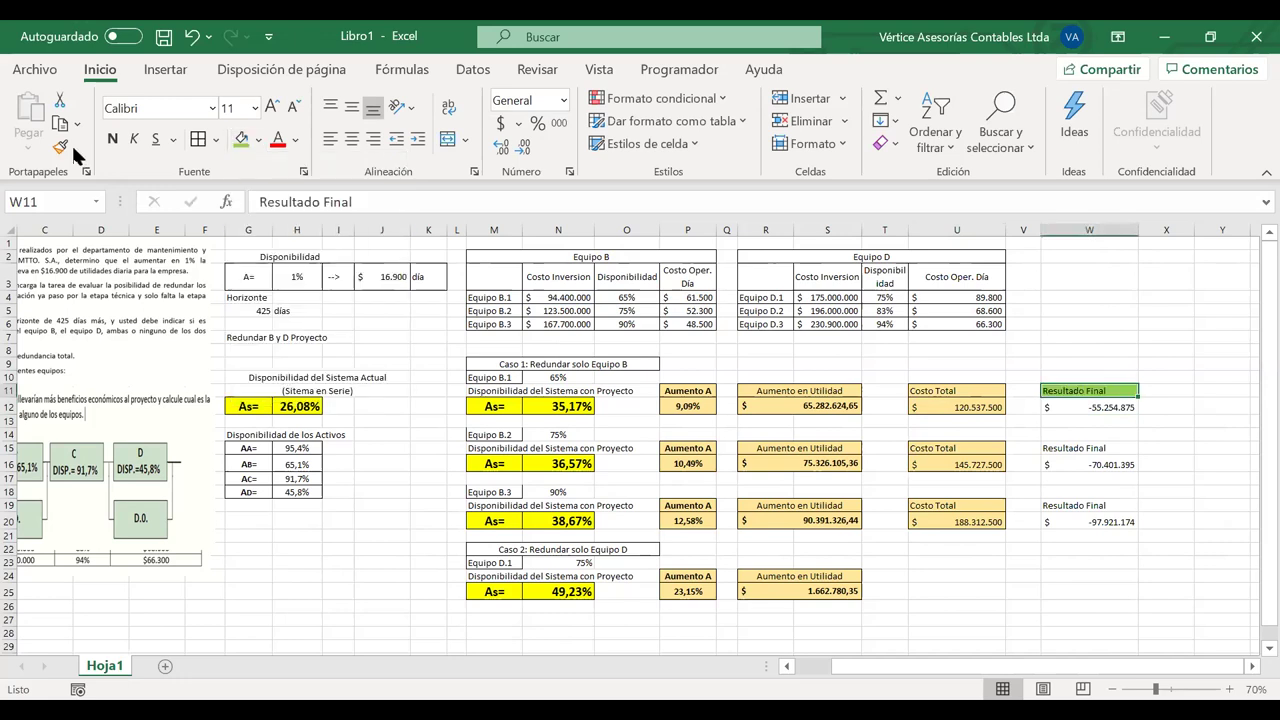
Copy the green heading format from W11 to the Resultado Final headings in W15 and W19
{"action": "left_click", "coordinate": [60, 146]}
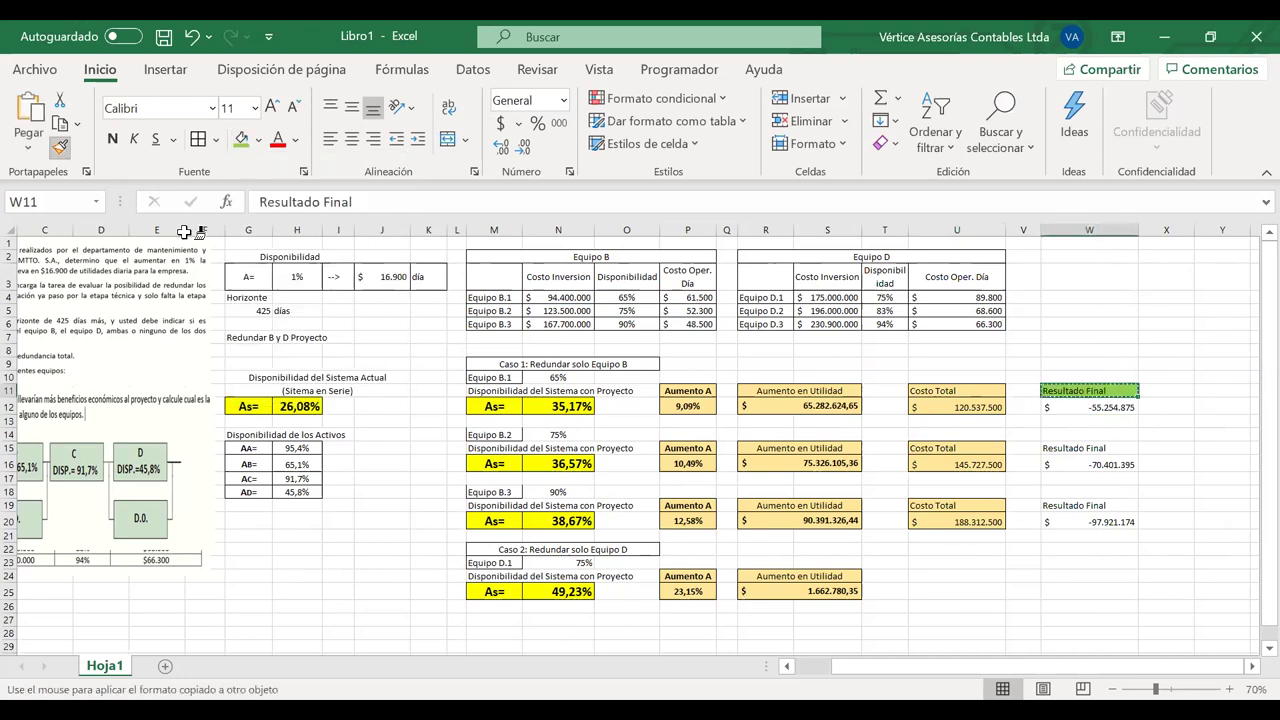
{"action": "left_click", "coordinate": [1088, 449]}
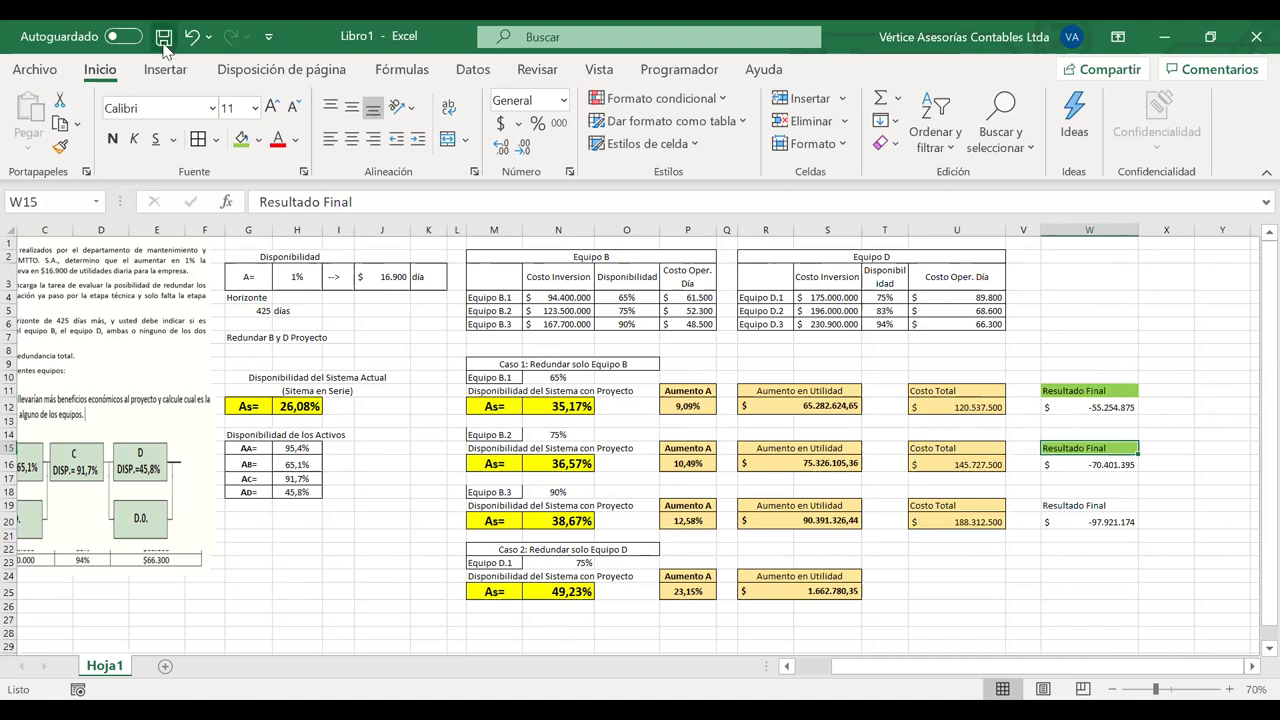
{"action": "left_click", "coordinate": [60, 146]}
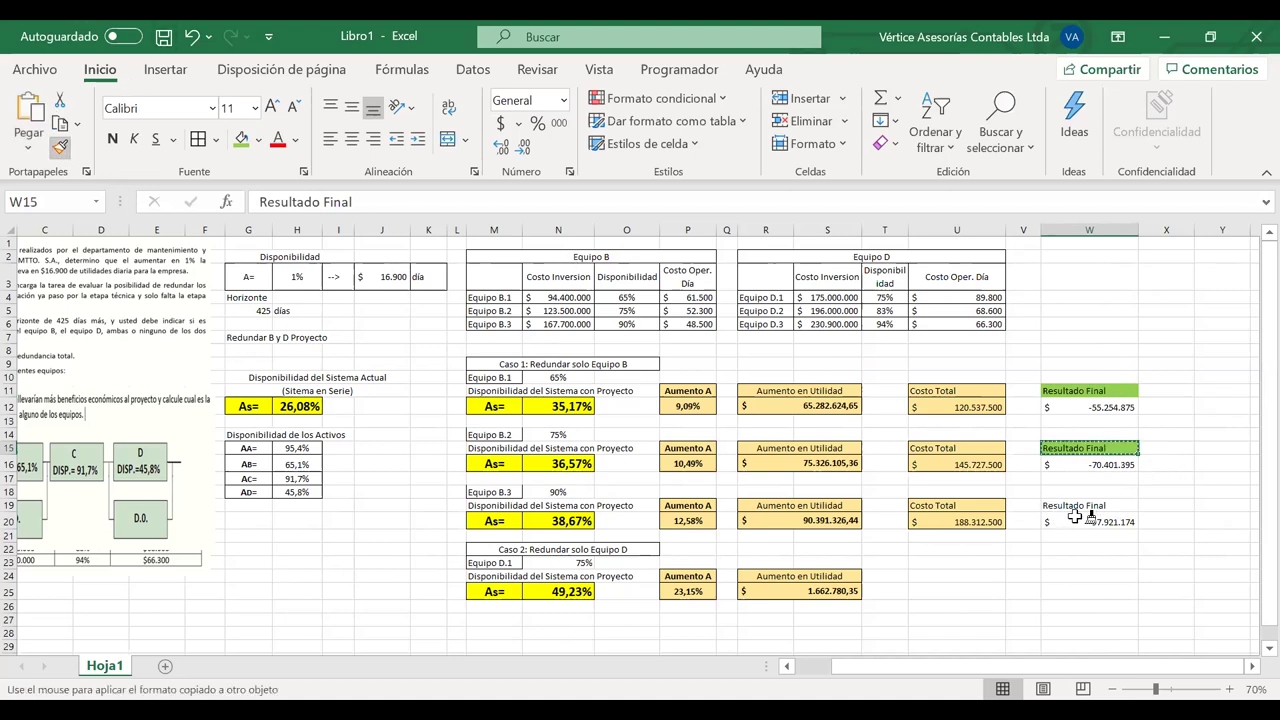
{"action": "left_click", "coordinate": [1080, 507]}
Add a less-than-0 conditional formatting rule to W12, W16 and W20 using Relleno rojo claro con texto rojo oscuro
{"action": "left_click", "coordinate": [1060, 405]}
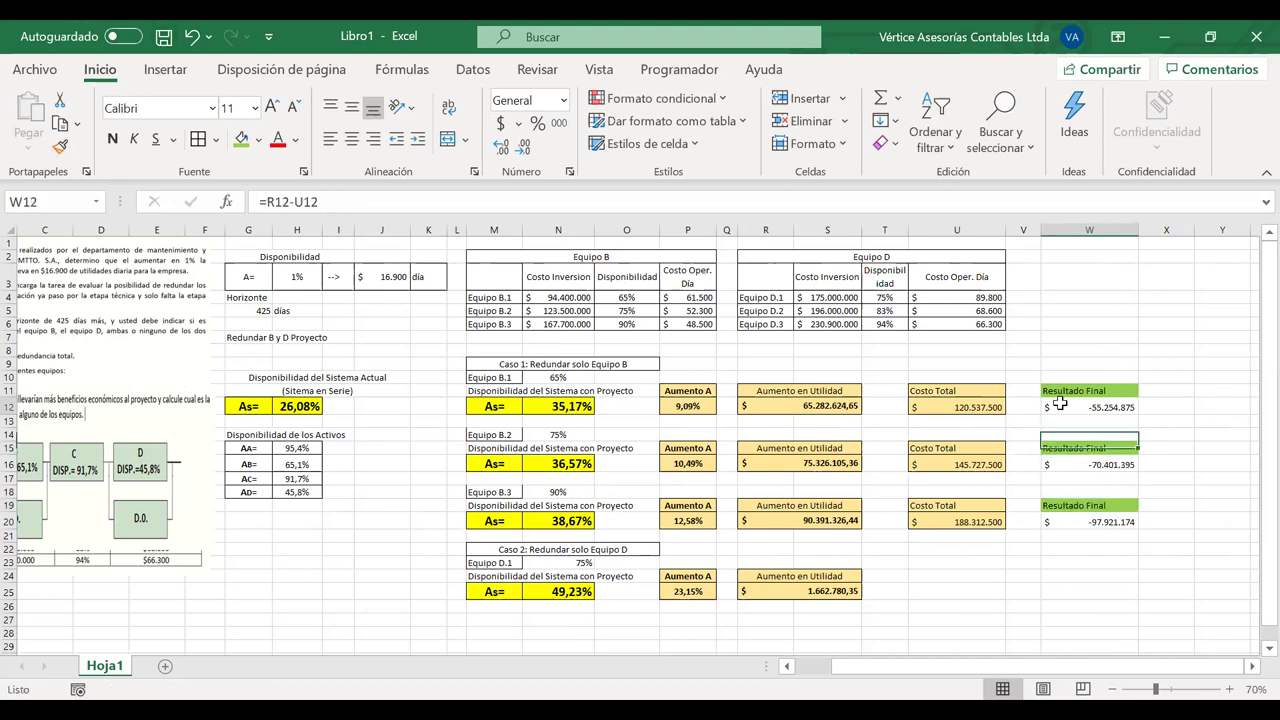
{"action": "left_click", "coordinate": [1105, 466], "text": "ctrl"}
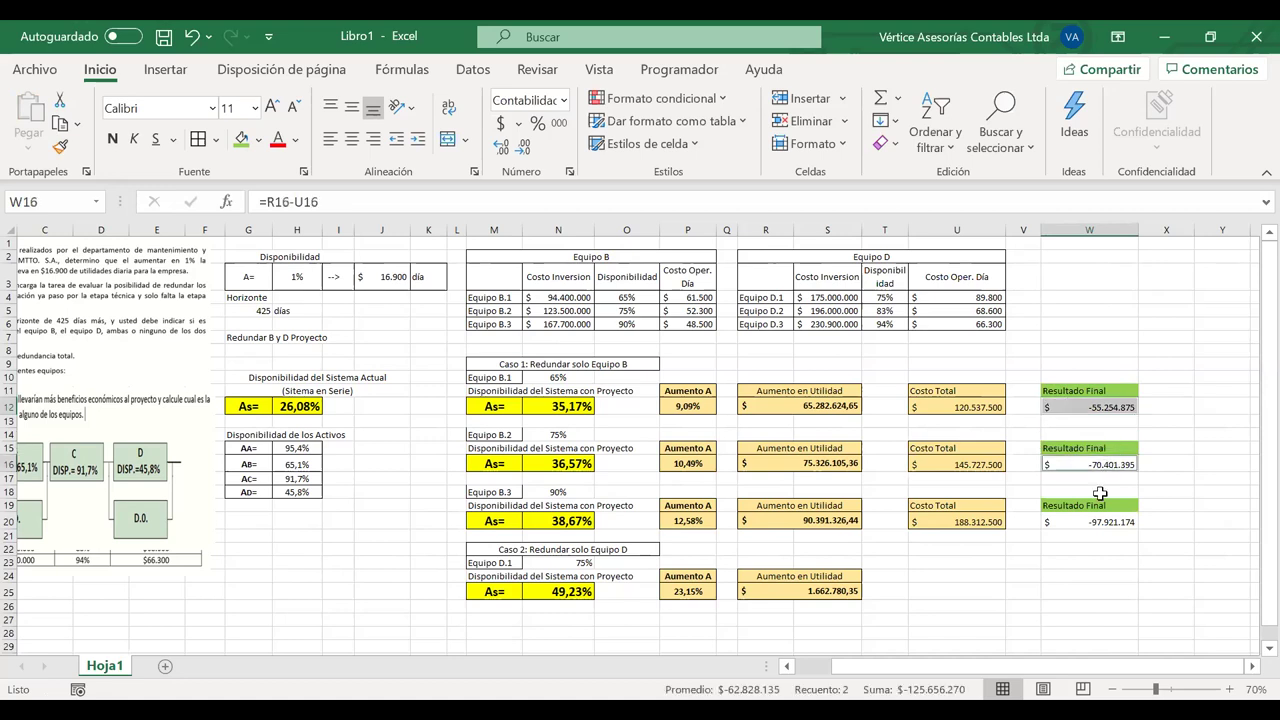
{"action": "left_click", "coordinate": [1082, 522], "text": "ctrl"}
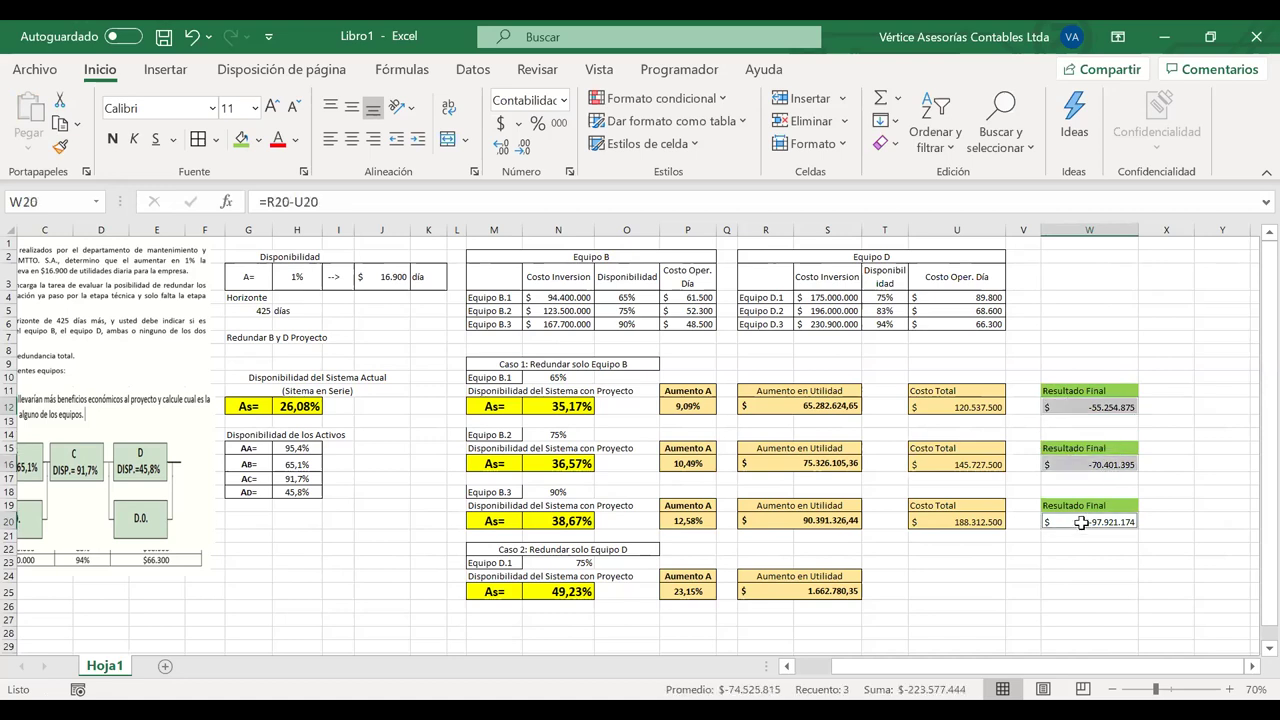
{"action": "left_click", "coordinate": [715, 98]}
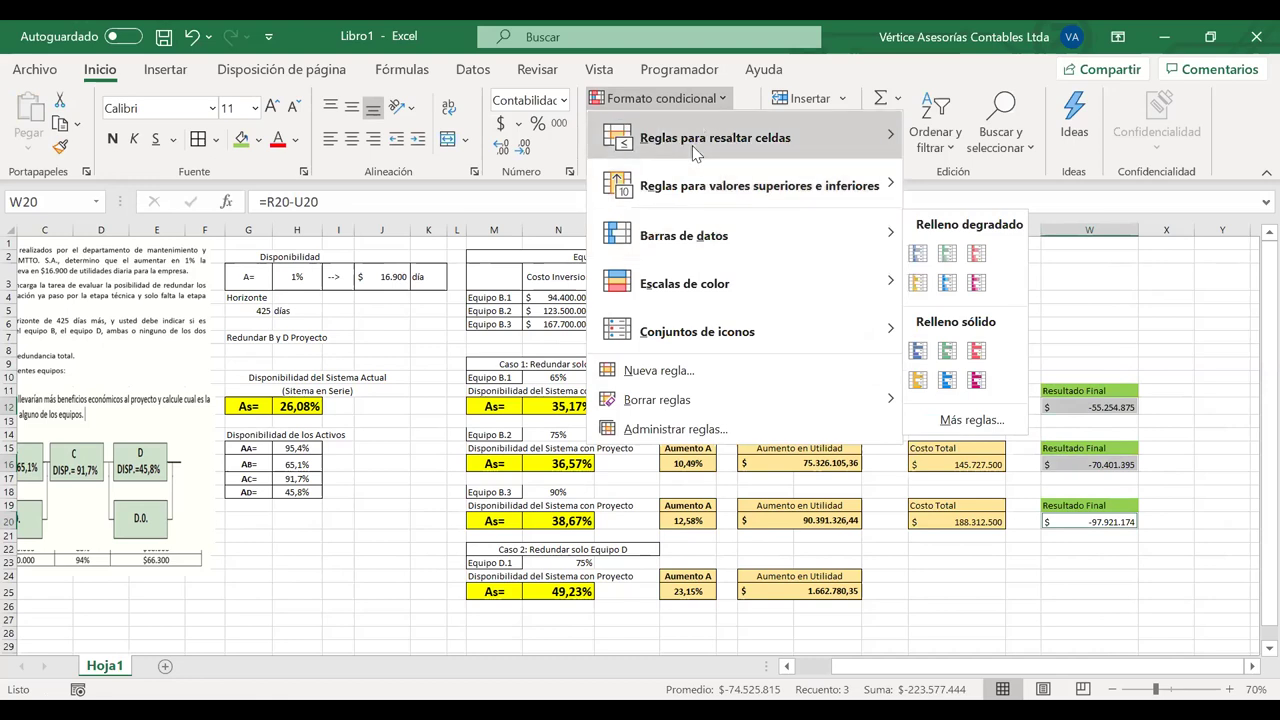
{"action": "mouse_move", "coordinate": [697, 152]}
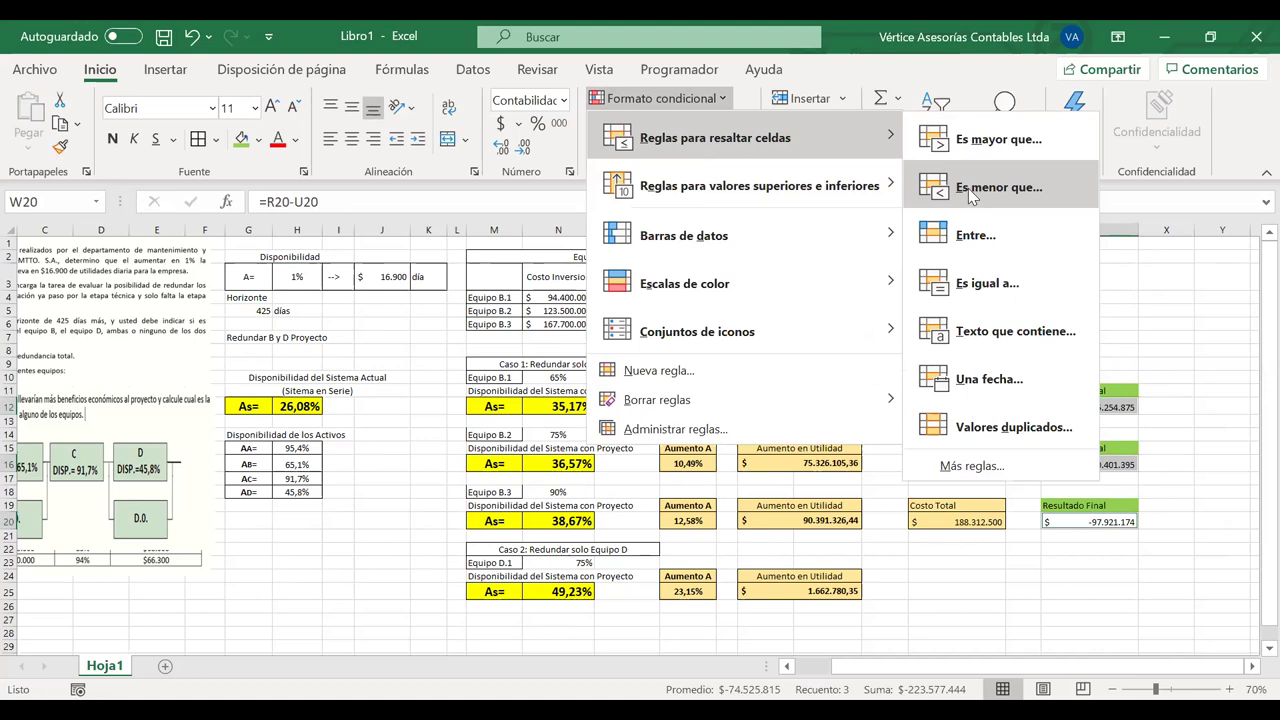
{"action": "left_click", "coordinate": [968, 188]}
{"action": "type", "text": "0"}
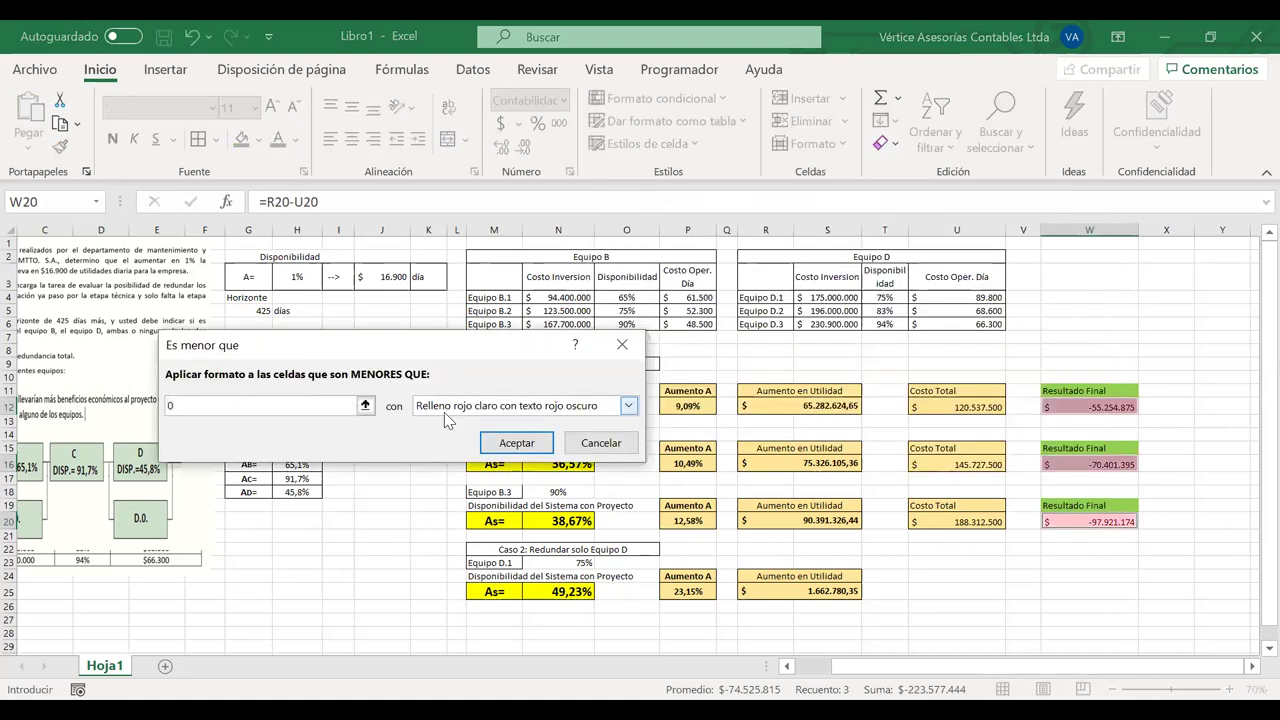
{"action": "left_click", "coordinate": [472, 407]}
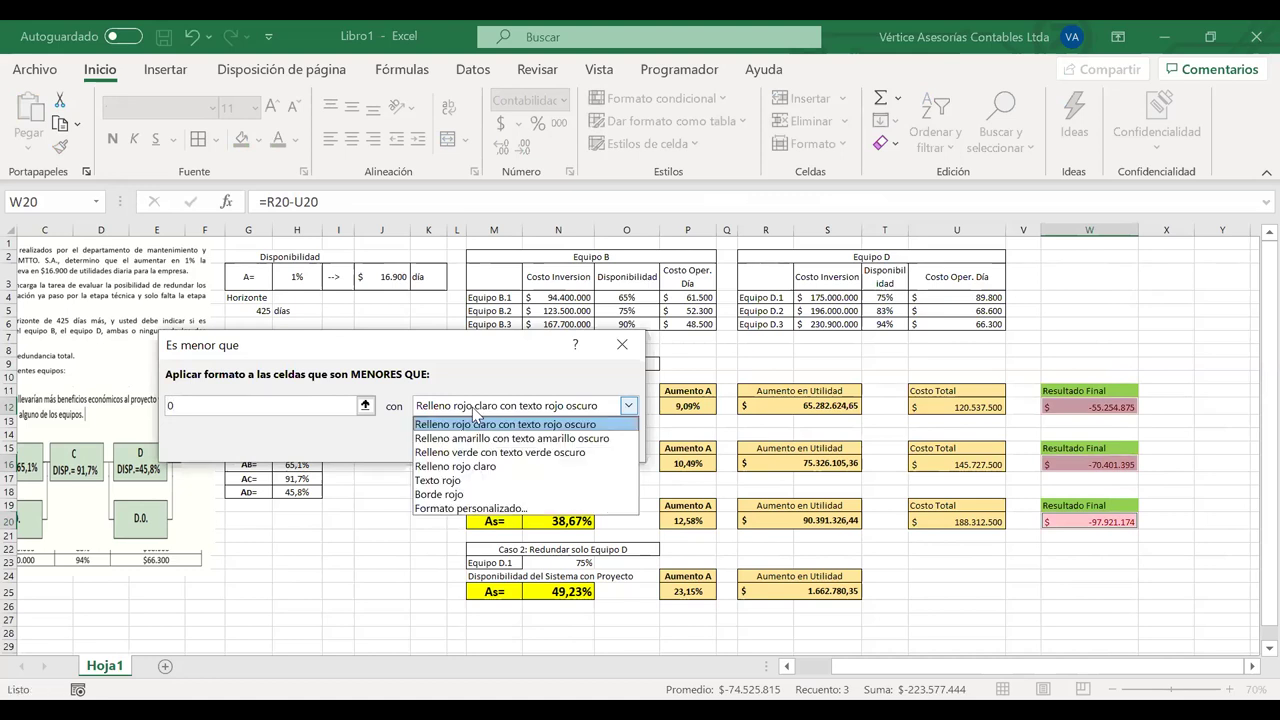
{"action": "left_click", "coordinate": [476, 425]}
{"action": "left_click", "coordinate": [515, 443]}
{"action": "left_click", "coordinate": [1086, 590]}
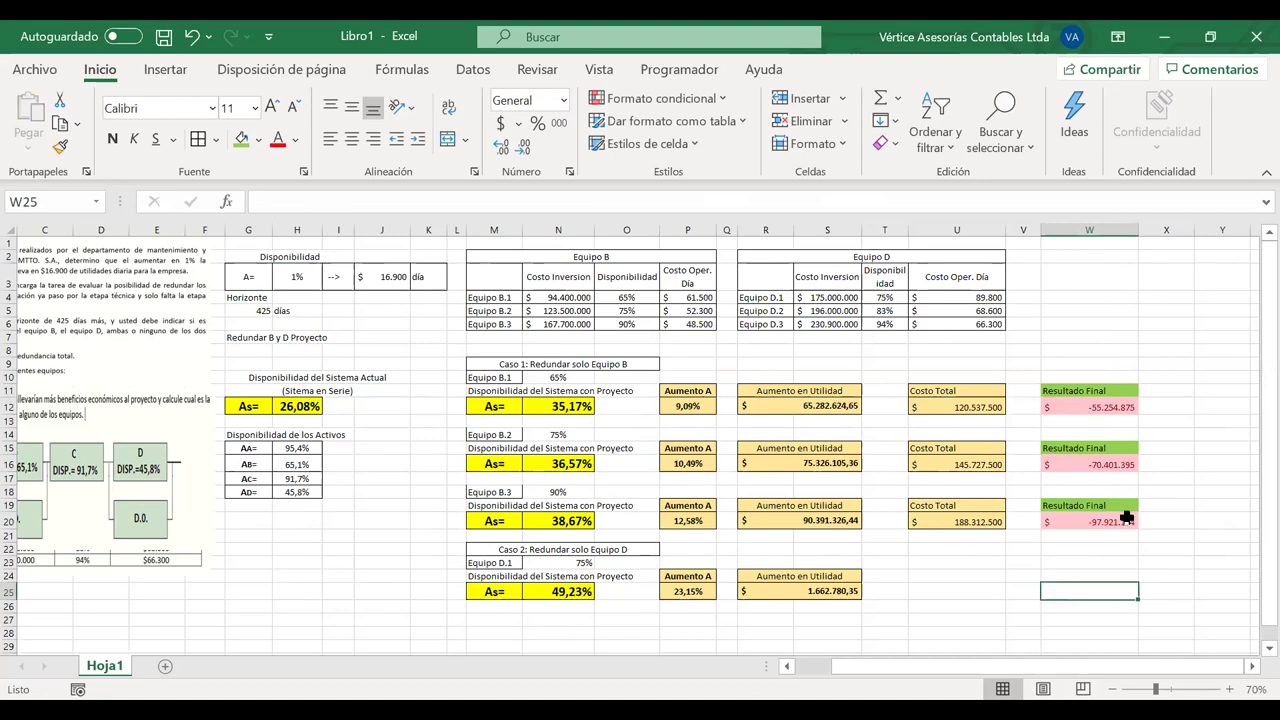
{"action": "left_click", "coordinate": [1057, 410]}
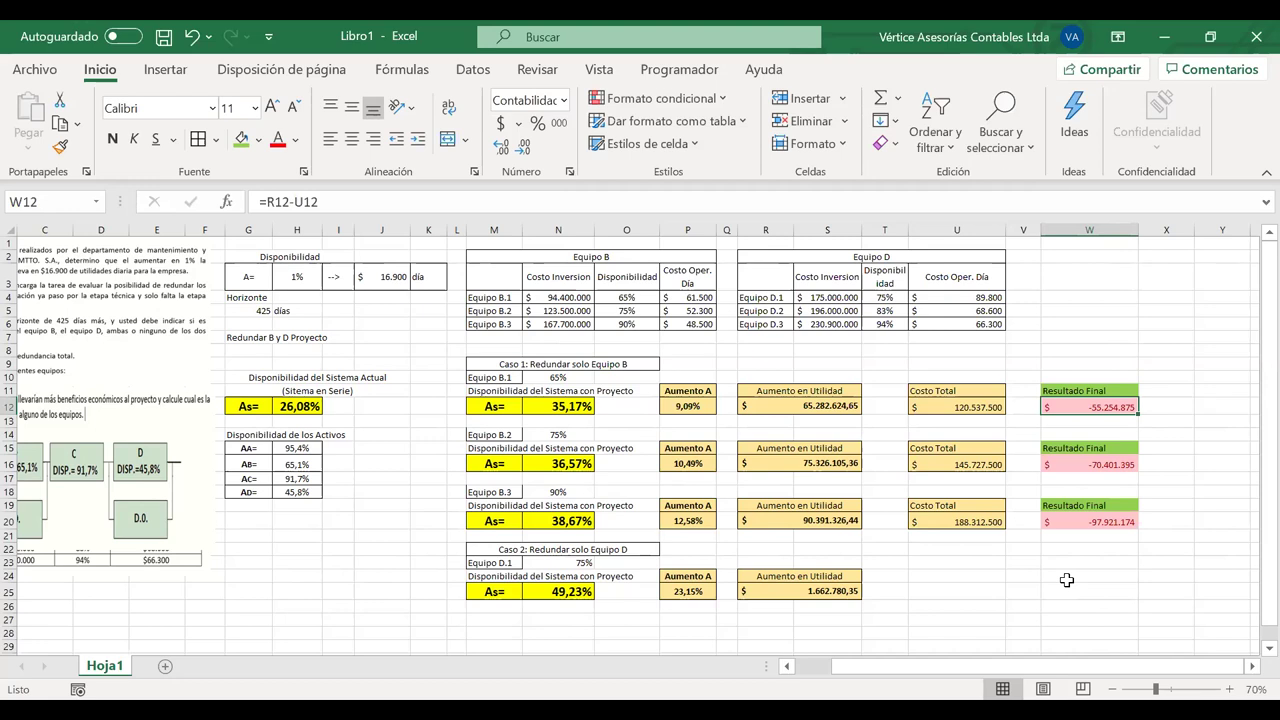
Make the Costo Total amounts in U12, U16 and U20 bold
{"action": "left_click", "coordinate": [978, 408]}
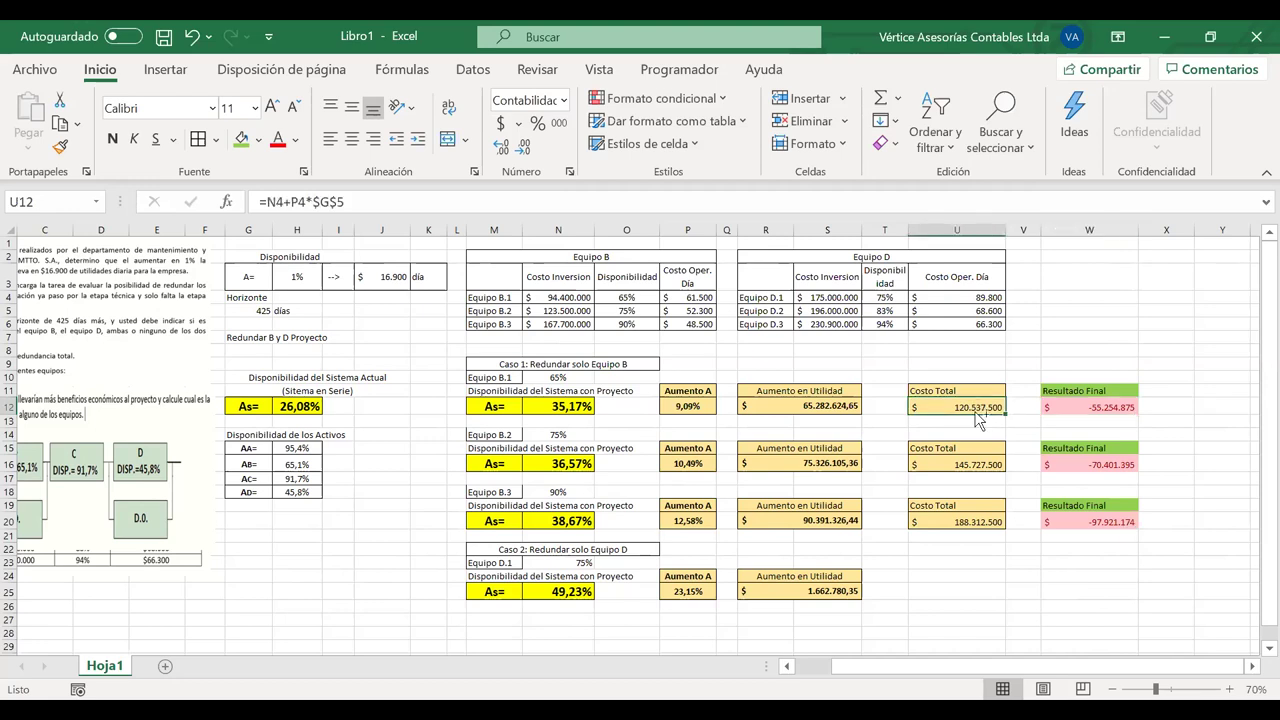
{"action": "left_click", "coordinate": [940, 463], "text": "ctrl"}
{"action": "left_click", "coordinate": [928, 520], "text": "ctrl"}
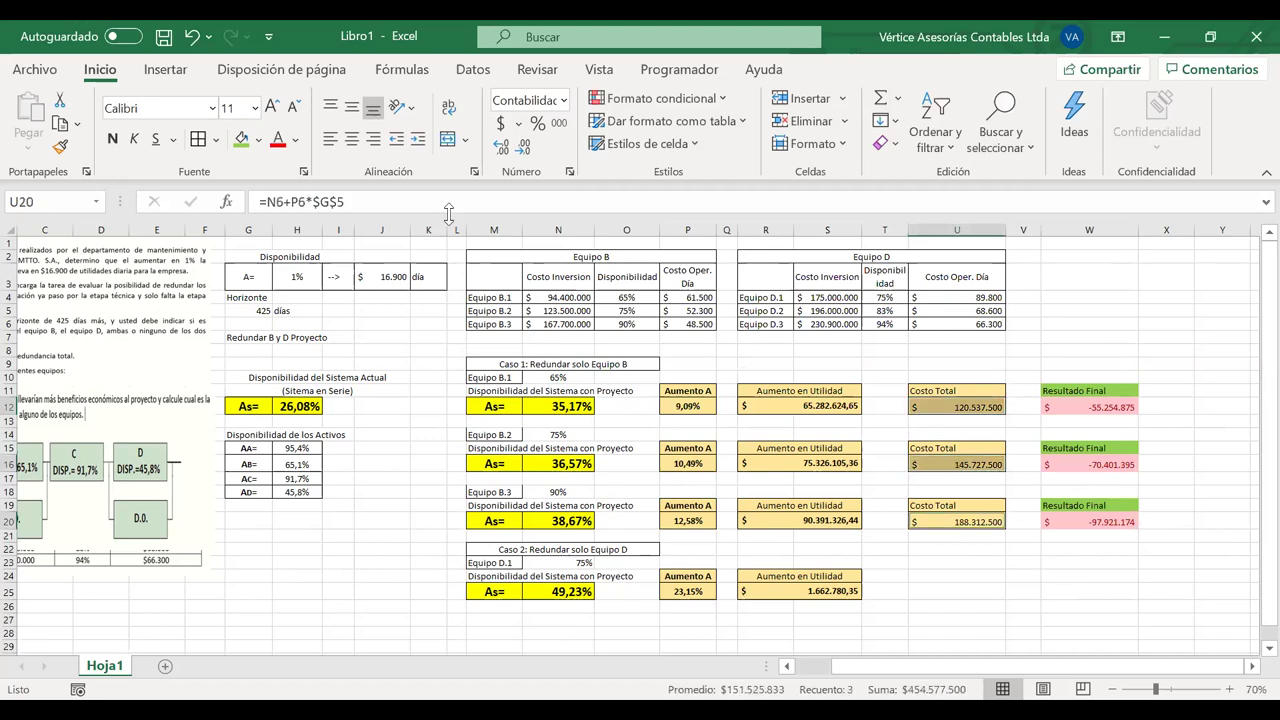
{"action": "left_click", "coordinate": [112, 138]}
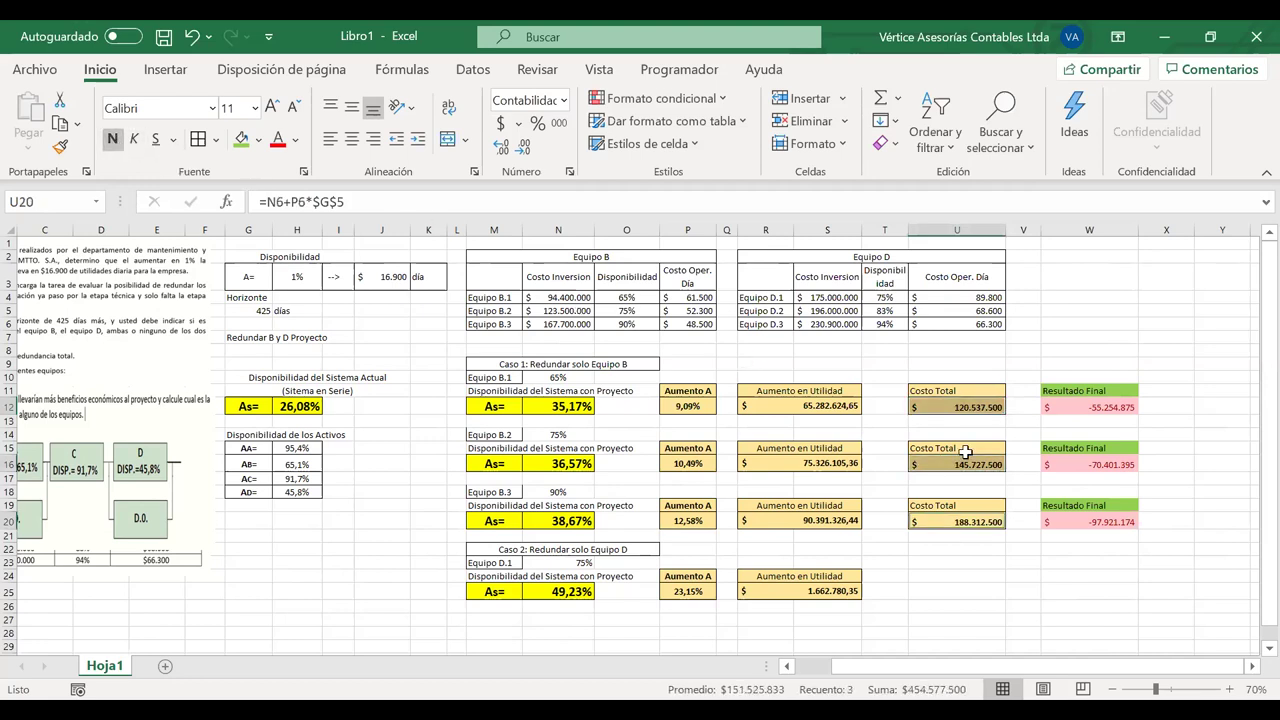
Make the Resultado Final amounts in W12, W16 and W20 bold
{"action": "left_click", "coordinate": [1090, 407]}
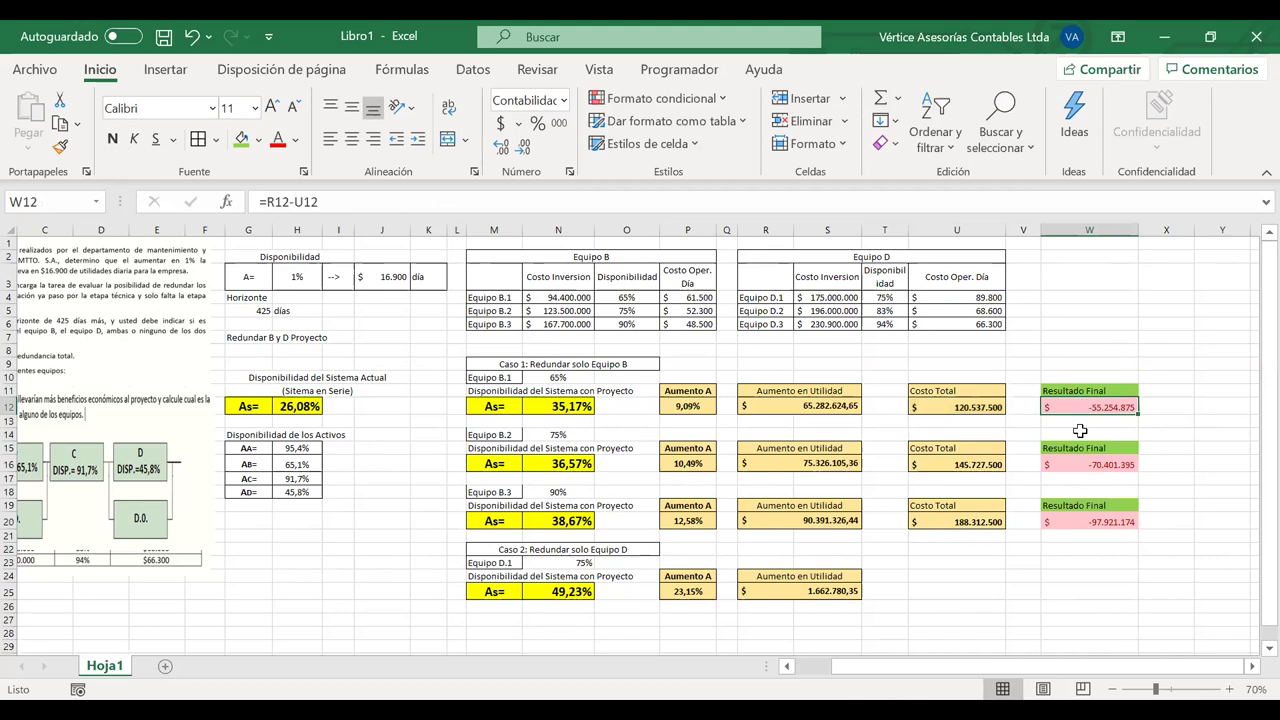
{"action": "left_click", "coordinate": [1069, 467], "text": "ctrl"}
{"action": "left_click", "coordinate": [1063, 523], "text": "ctrl"}
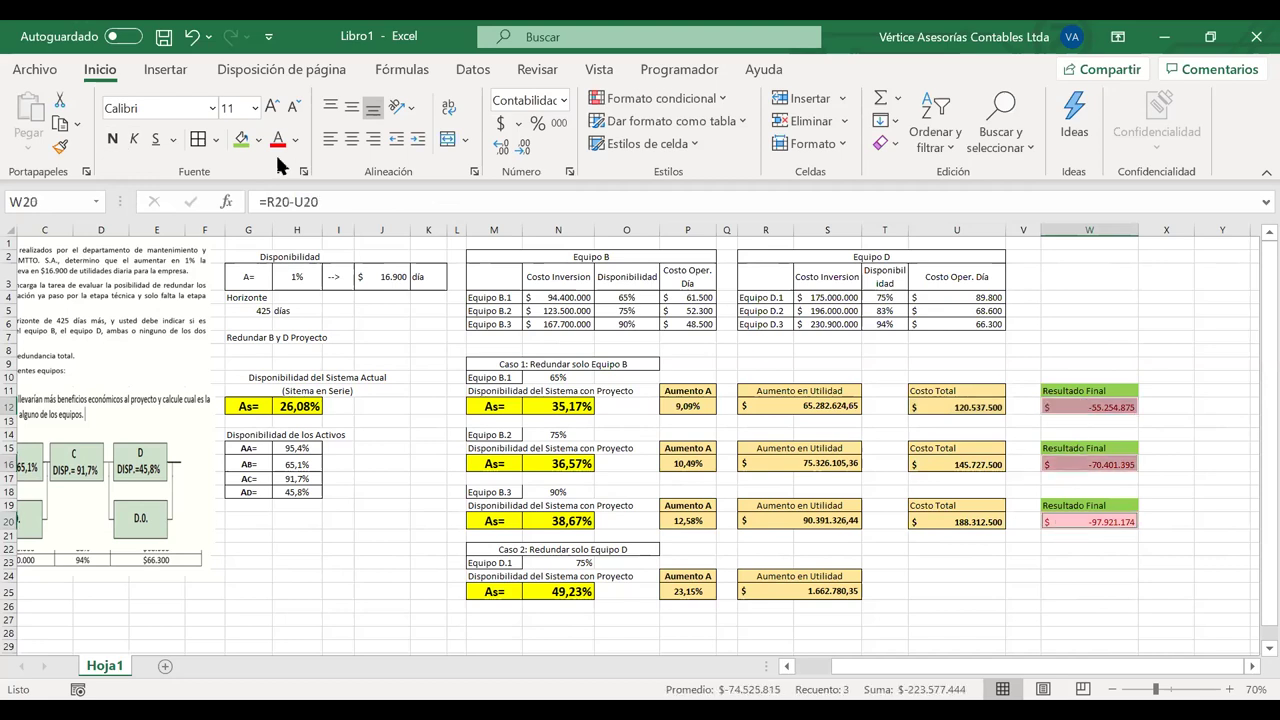
{"action": "left_click", "coordinate": [112, 138]}
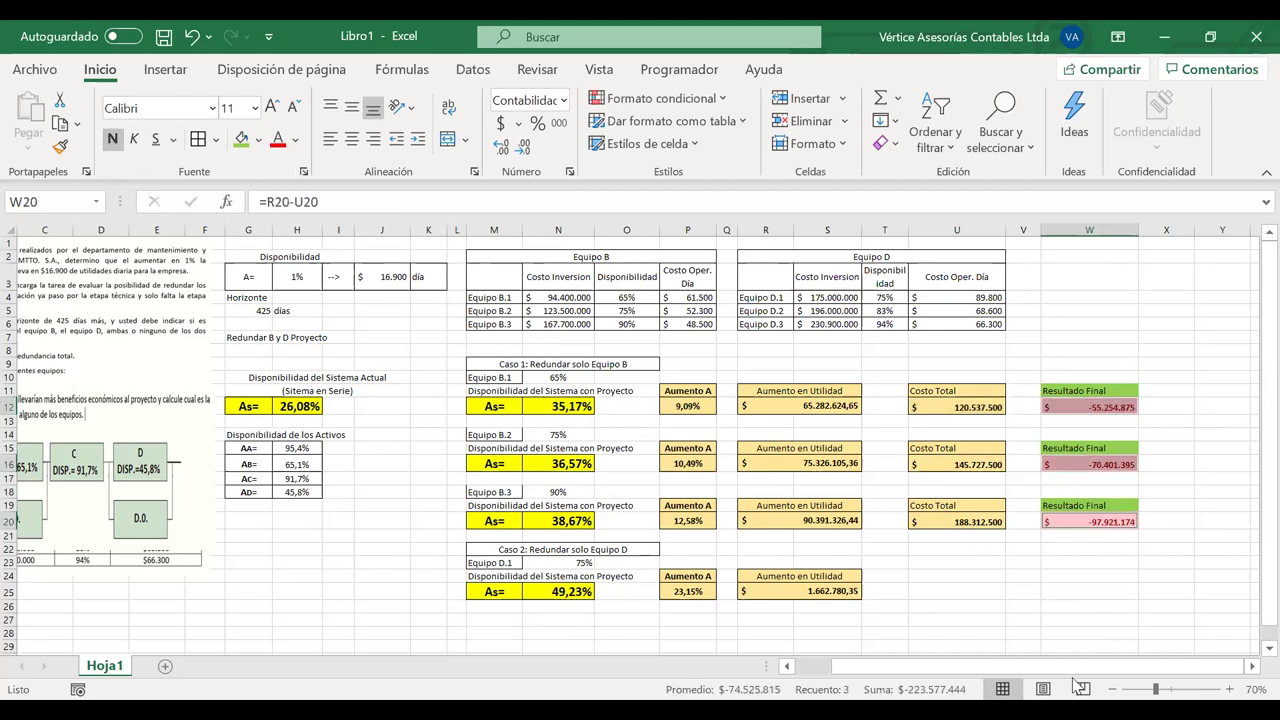
Apply all borders to the Resultado Final blocks in W11:W12, W15:W16 and W19:W20
{"action": "left_click", "coordinate": [1011, 594]}
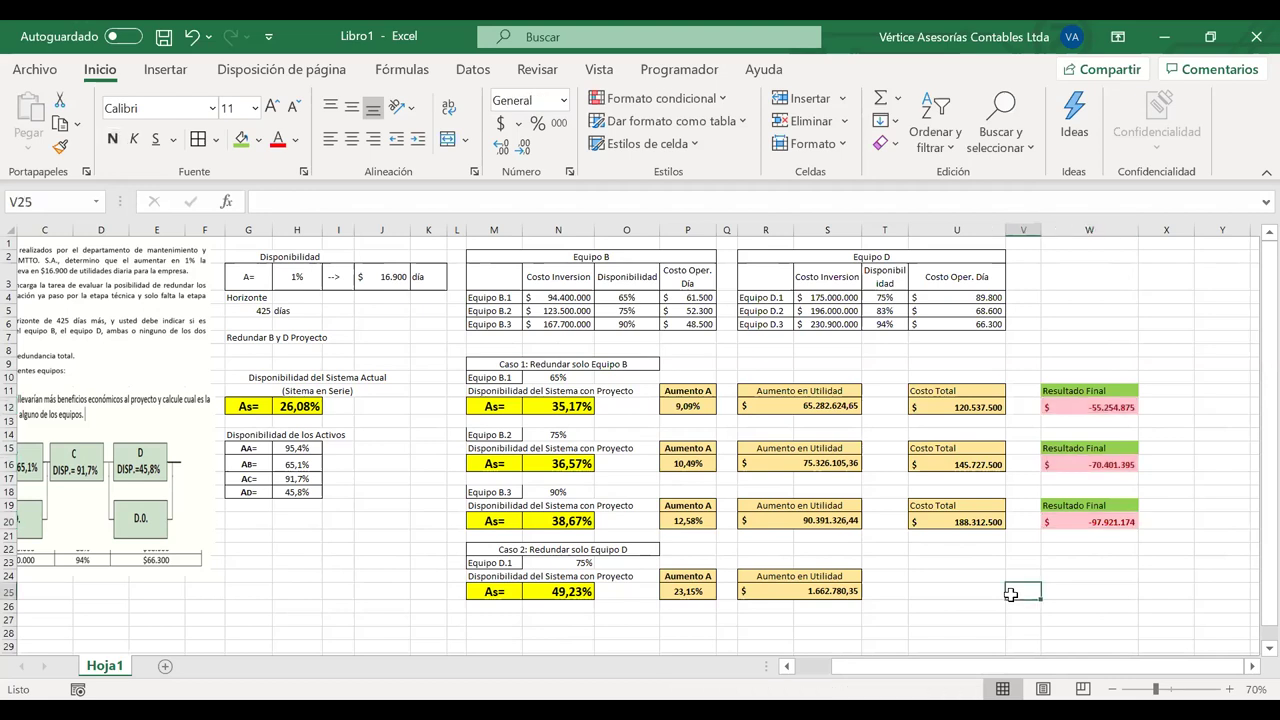
{"action": "left_click_drag", "start_coordinate": [1067, 390], "coordinate": [1071, 400]}
{"action": "left_click_drag", "start_coordinate": [1062, 450], "coordinate": [1054, 523]}
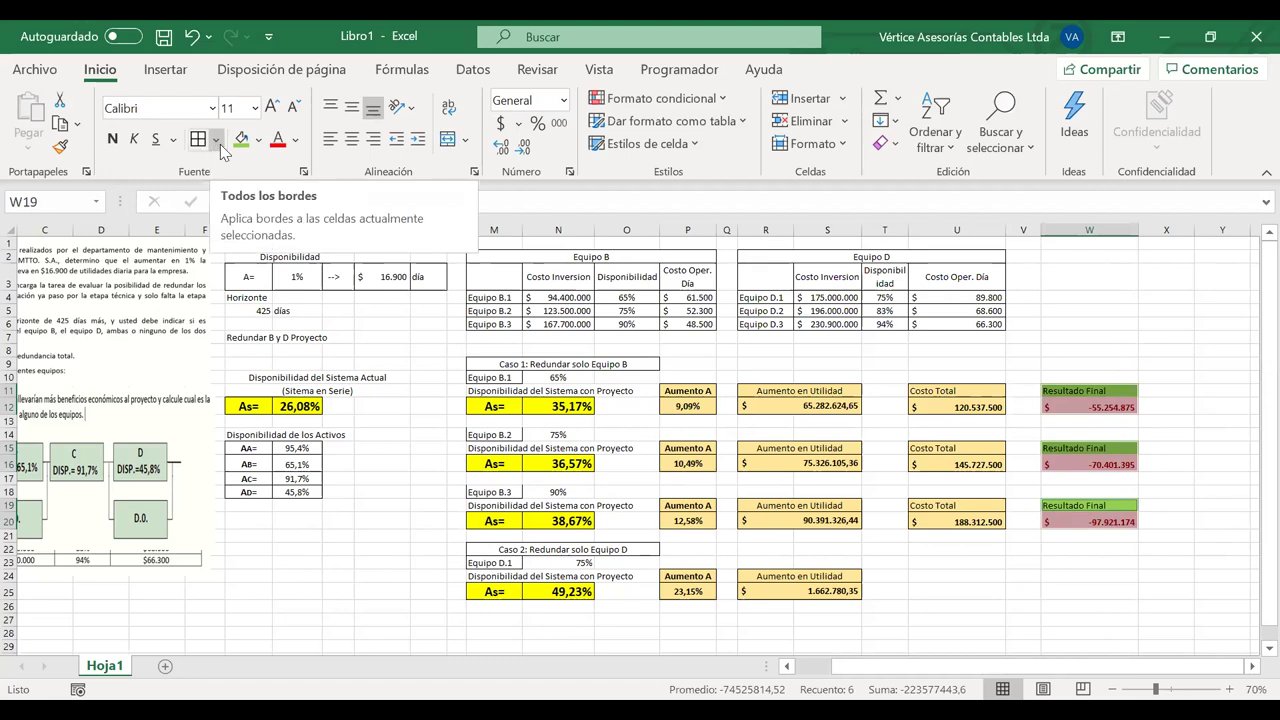
Multiply the Equipo D.1 Aumento en Utilidad formula in R25 by 100, making it =P25*$J$3*$G$5*100
{"action": "left_click", "coordinate": [791, 518]}
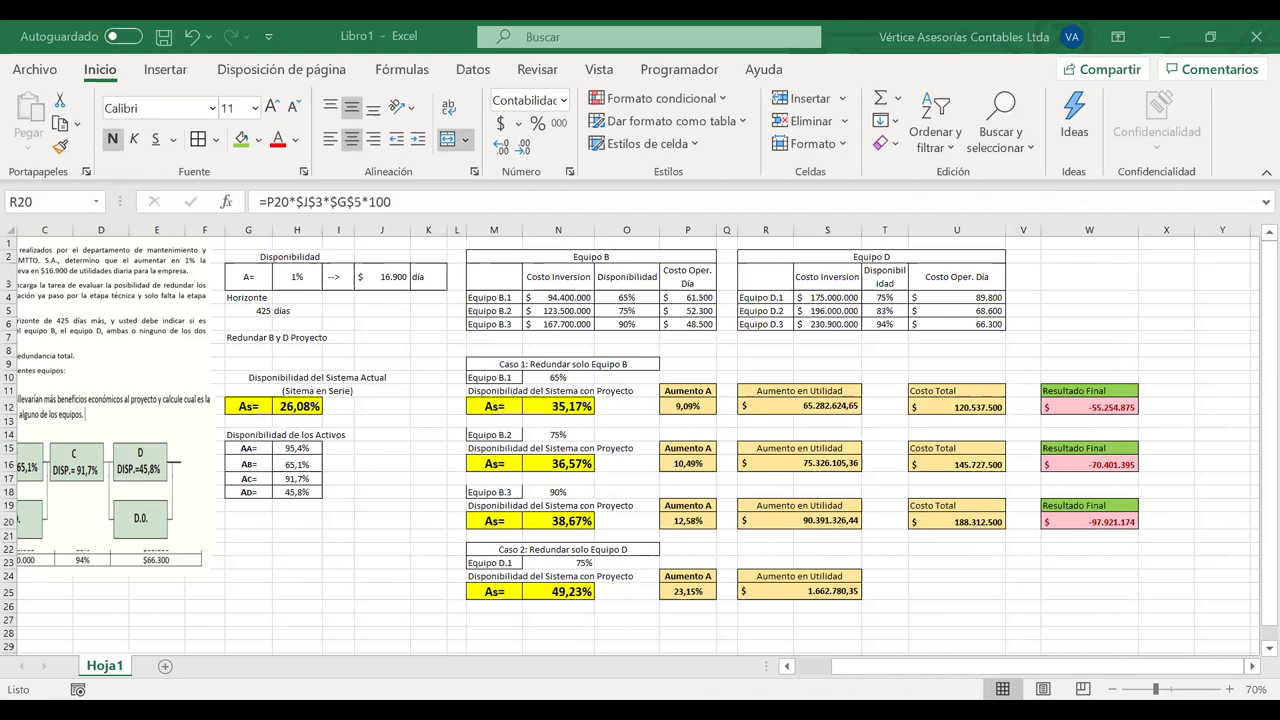
{"action": "left_click", "coordinate": [888, 577]}
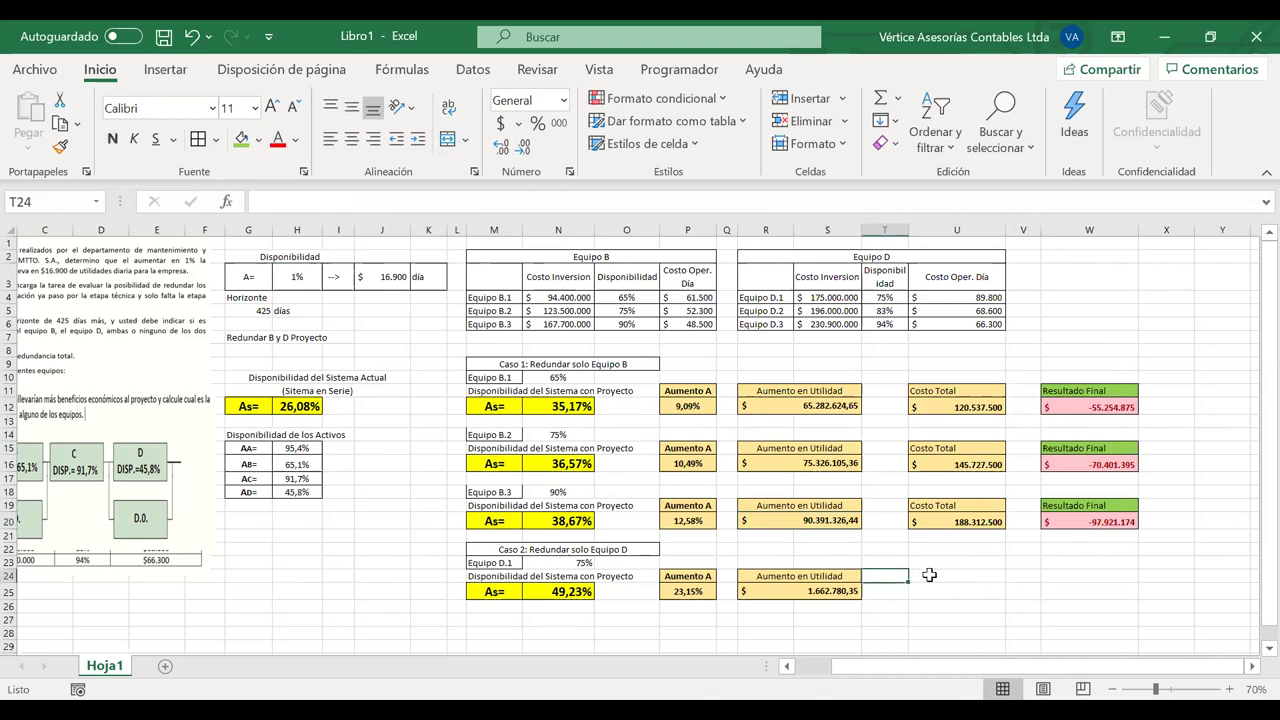
{"action": "left_click", "coordinate": [793, 591]}
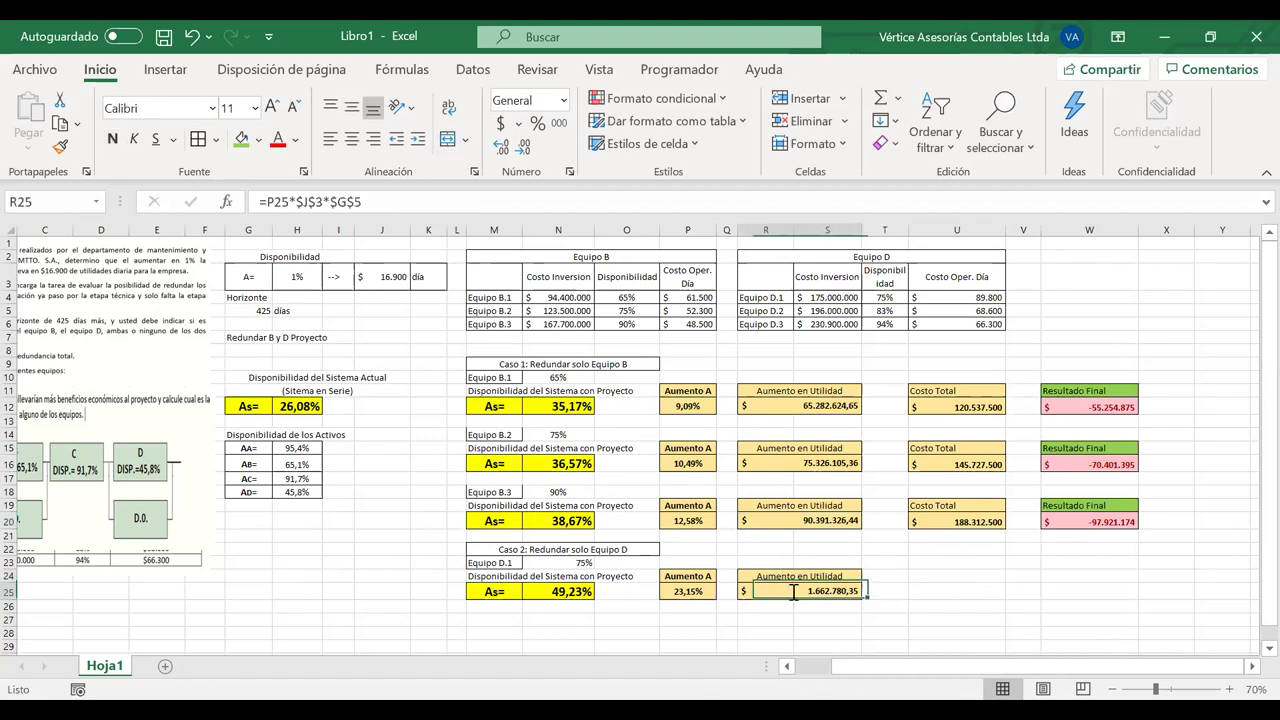
{"action": "double_click", "coordinate": [793, 591]}
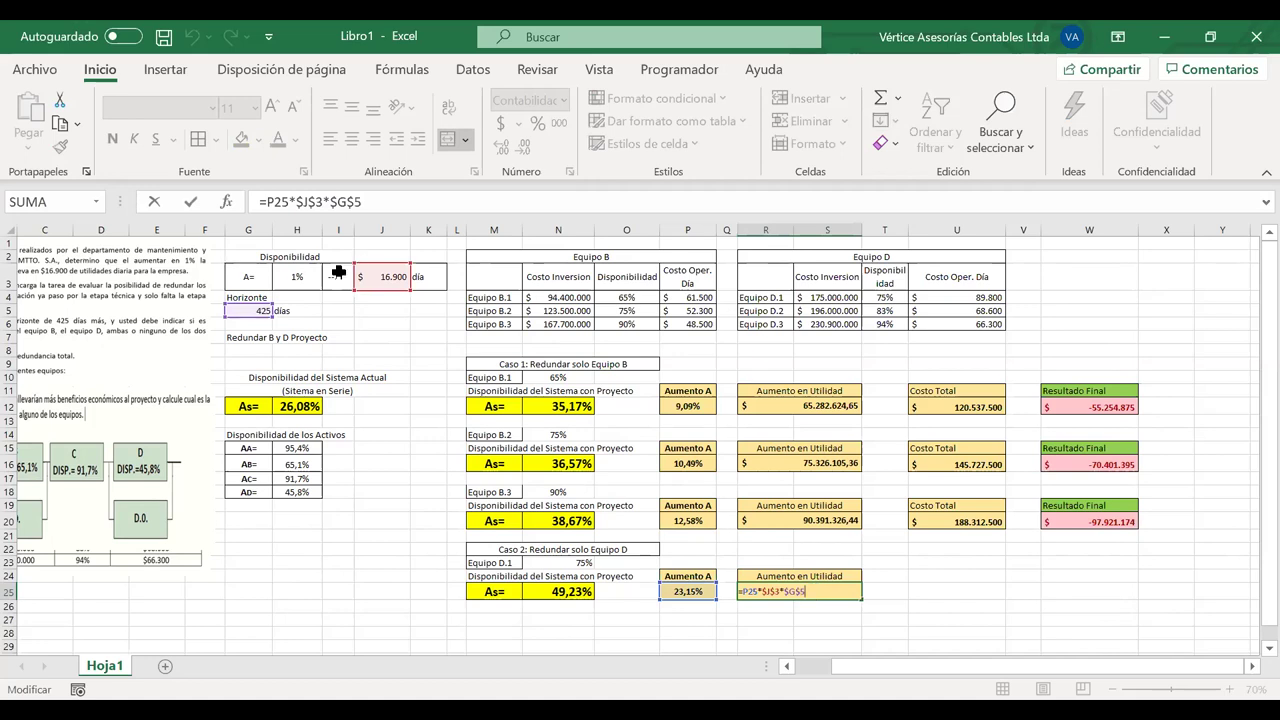
{"action": "type", "text": "*100"}
{"action": "key", "text": "Return"}
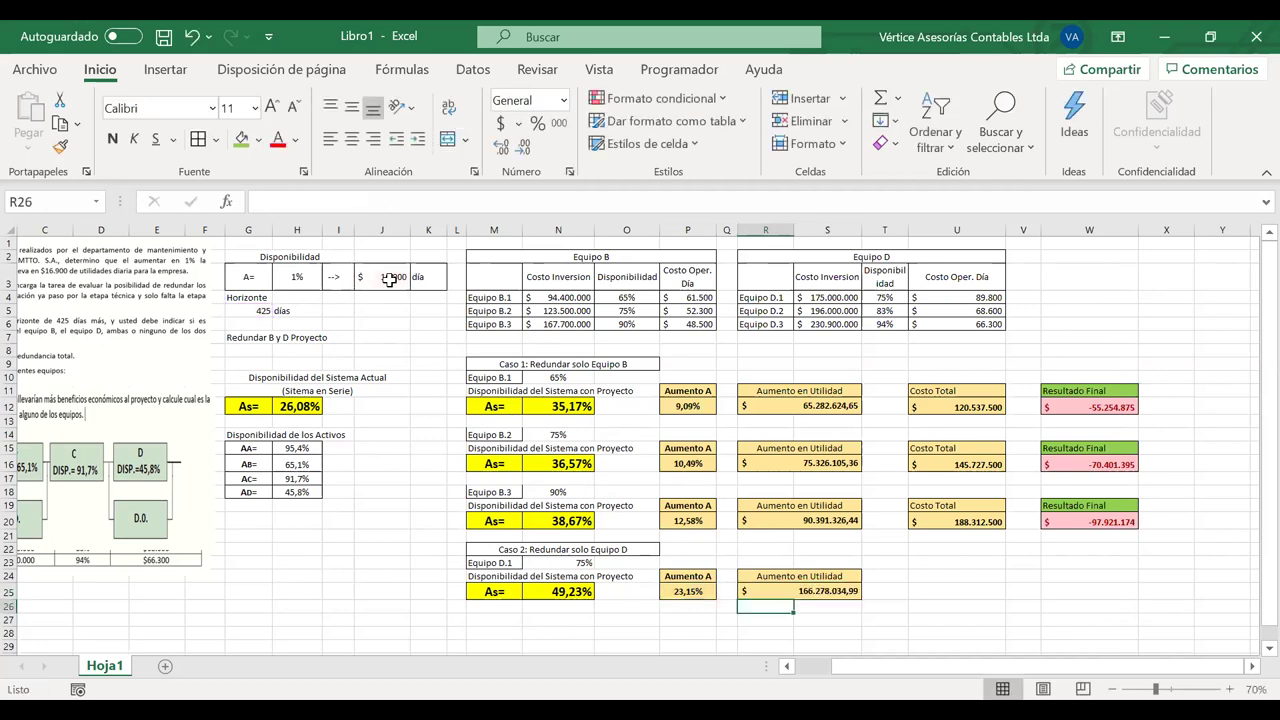
{"action": "left_click", "coordinate": [846, 592]}
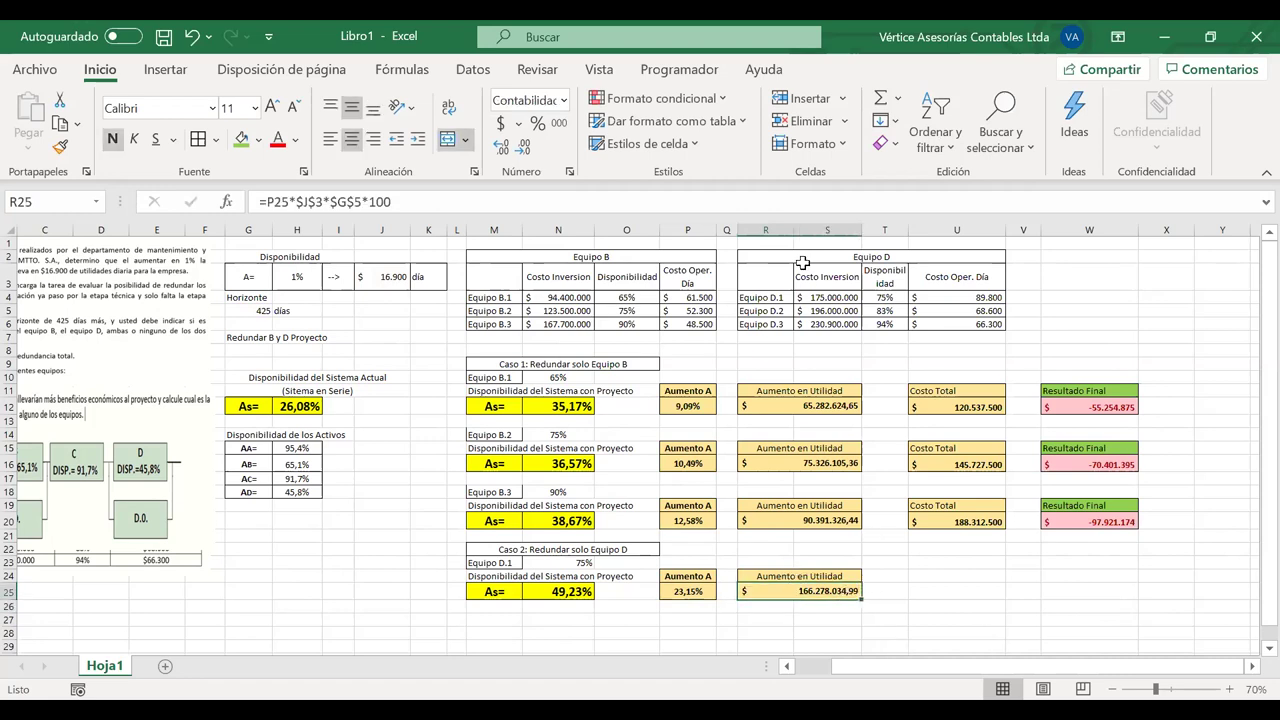
{"action": "left_click", "coordinate": [780, 298]}
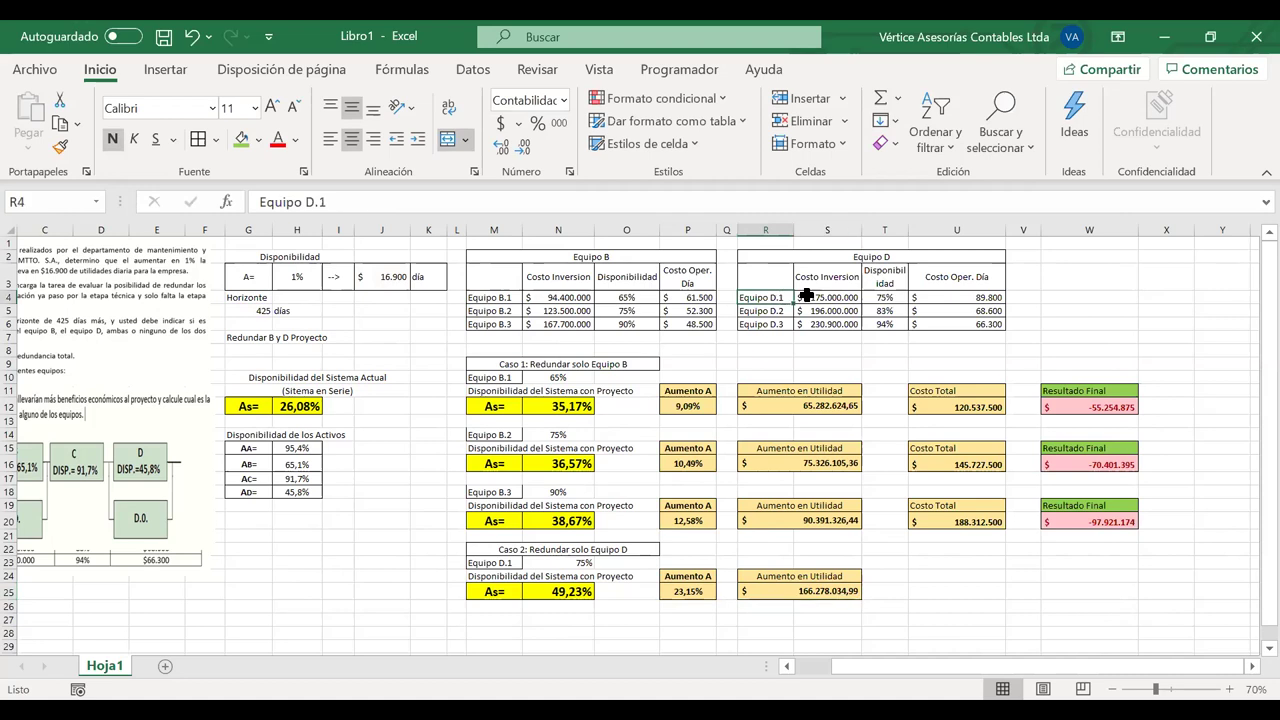
{"action": "left_click_drag", "start_coordinate": [806, 297], "coordinate": [815, 298]}
{"action": "left_click", "coordinate": [815, 298]}
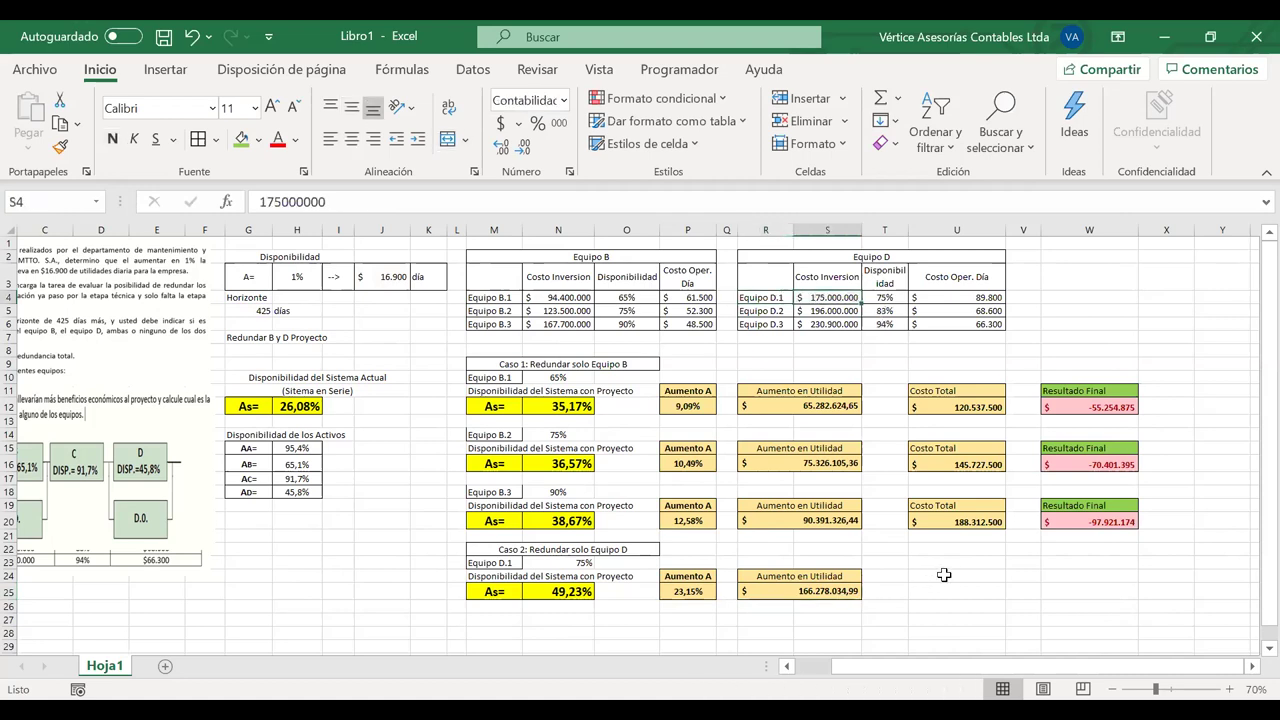
{"action": "left_click", "coordinate": [944, 575]}
{"action": "type", "text": "Csoto"}
{"action": "key", "text": "BackSpace"}
{"action": "key", "text": "BackSpace"}
{"action": "key", "text": "BackSpace"}
{"action": "key", "text": "BackSpace"}
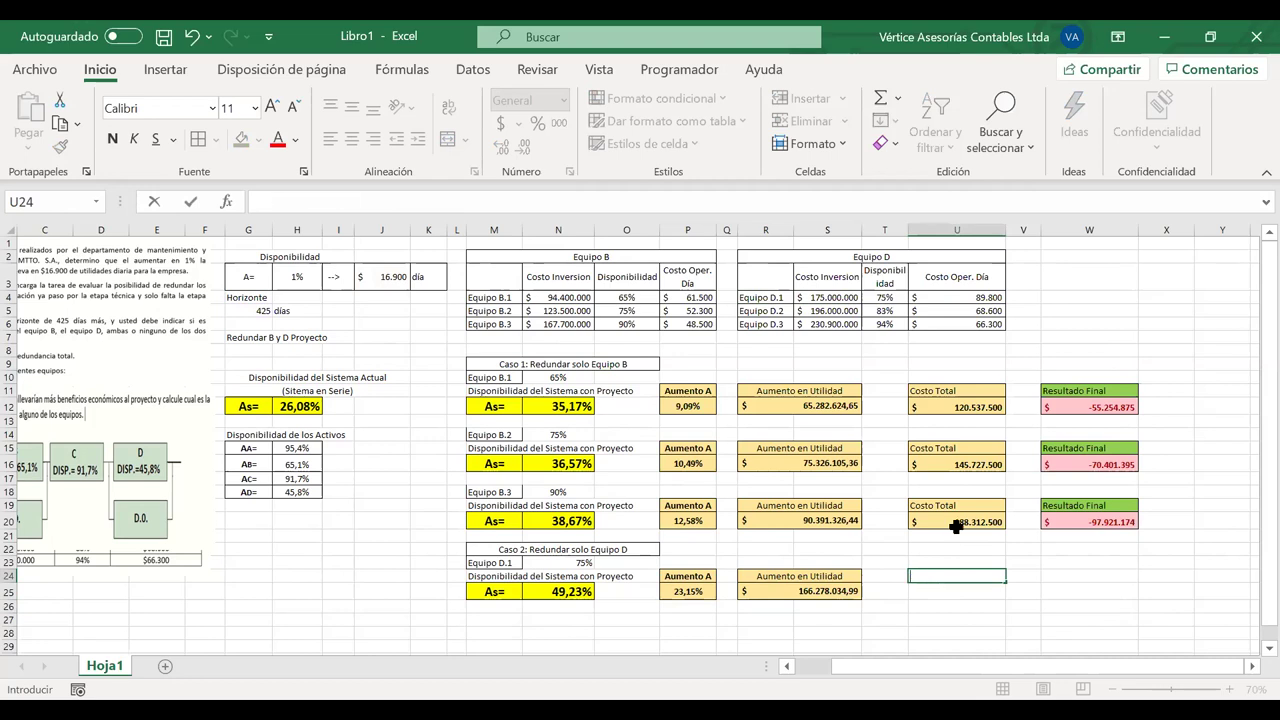
Copy the Costo Total block U19:U20 to U24:U25 and clear the pasted amount in U25
{"action": "left_click_drag", "start_coordinate": [940, 505], "coordinate": [940, 518]}
{"action": "key", "text": "ctrl+c"}
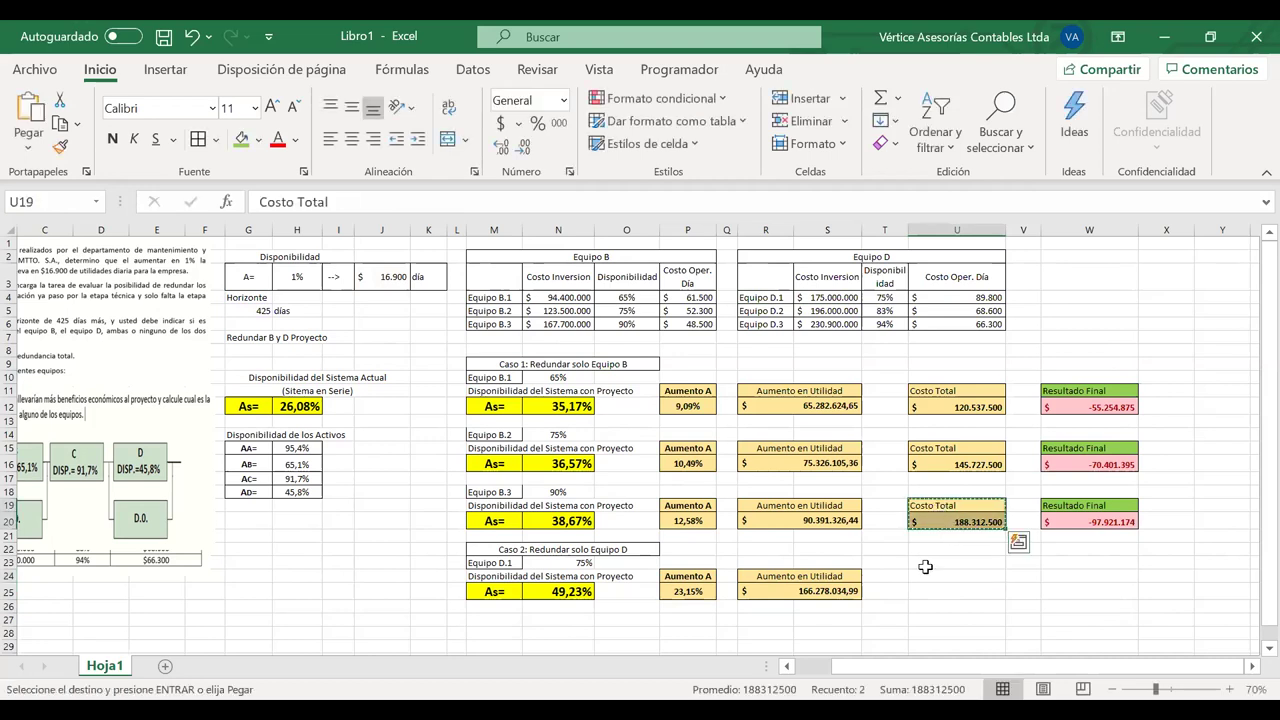
{"action": "left_click", "coordinate": [924, 575]}
{"action": "key", "text": "ctrl+v"}
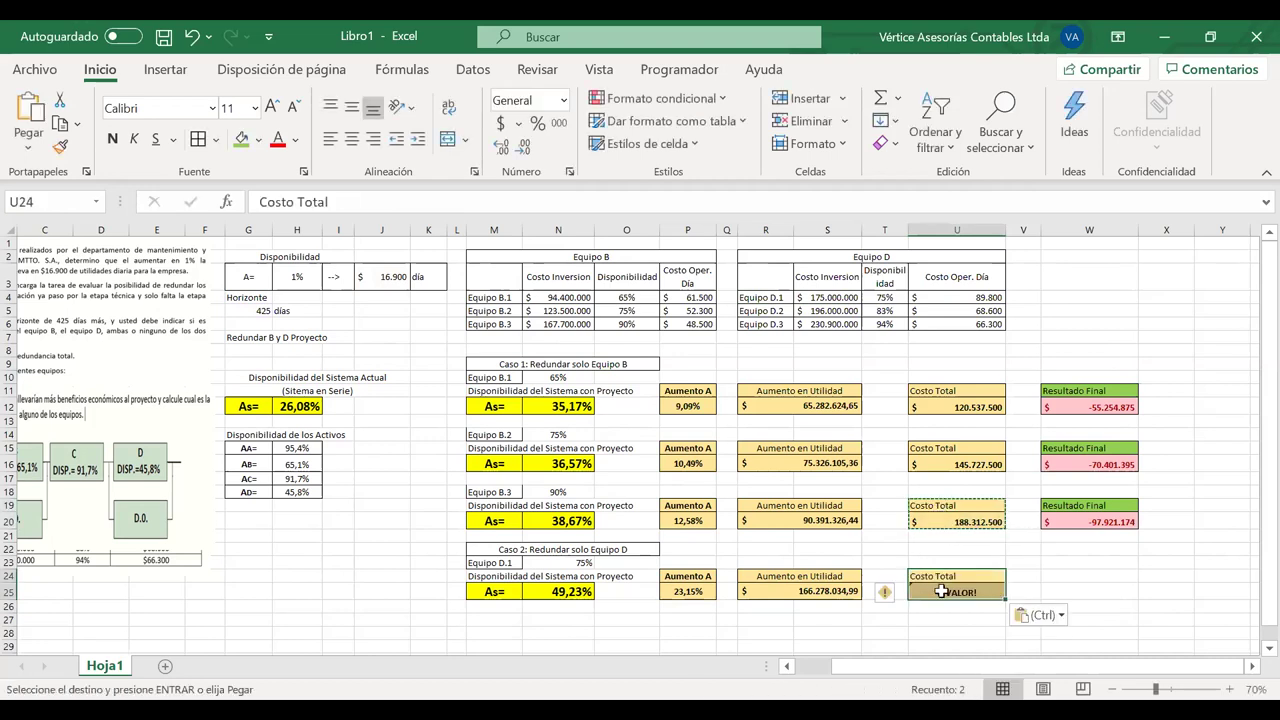
{"action": "left_click", "coordinate": [941, 591]}
{"action": "key", "text": "Delete"}
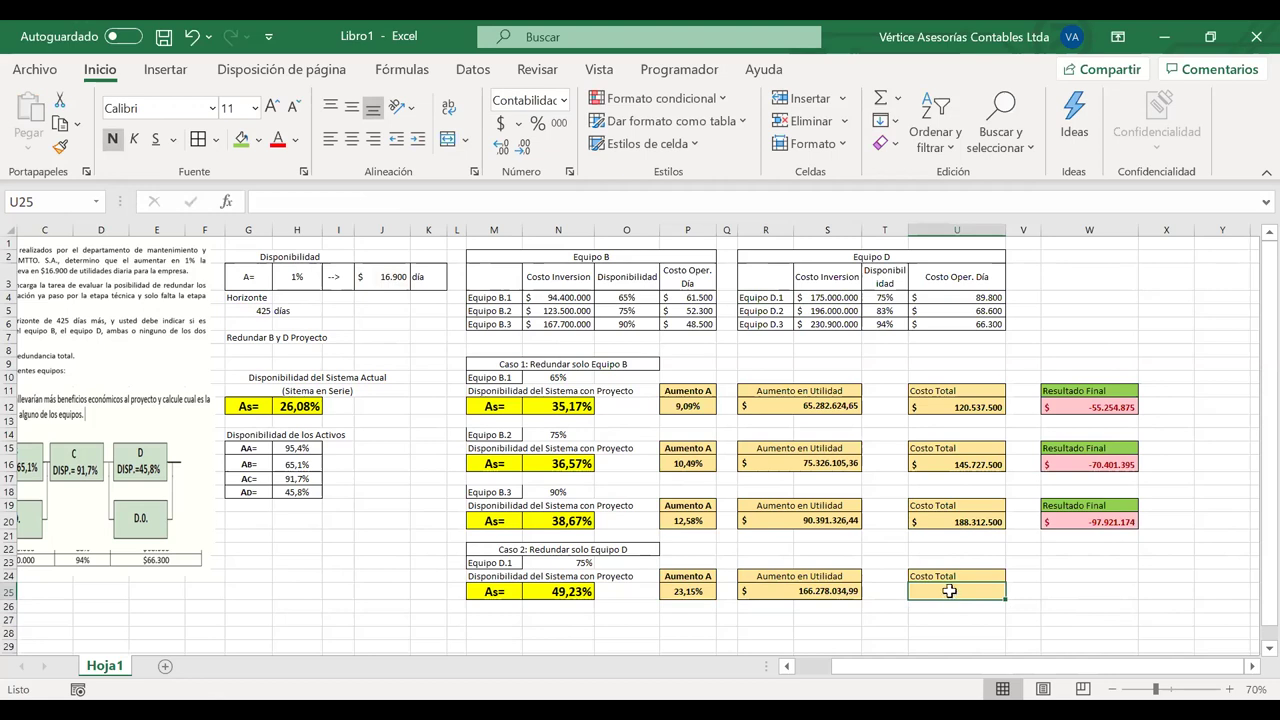
Calculate the Equipo D.1 total cost in U25 with the formula =S4+U4*$G$5
{"action": "type", "text": "="}
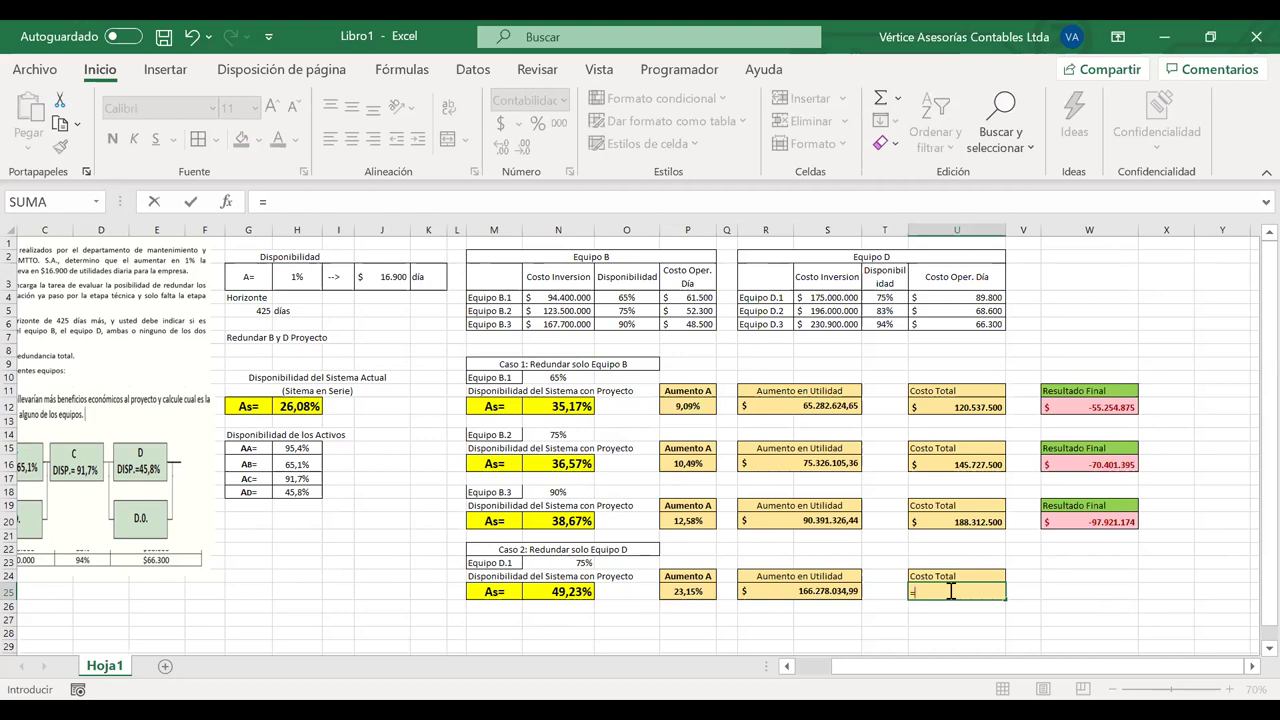
{"action": "left_click", "coordinate": [815, 298]}
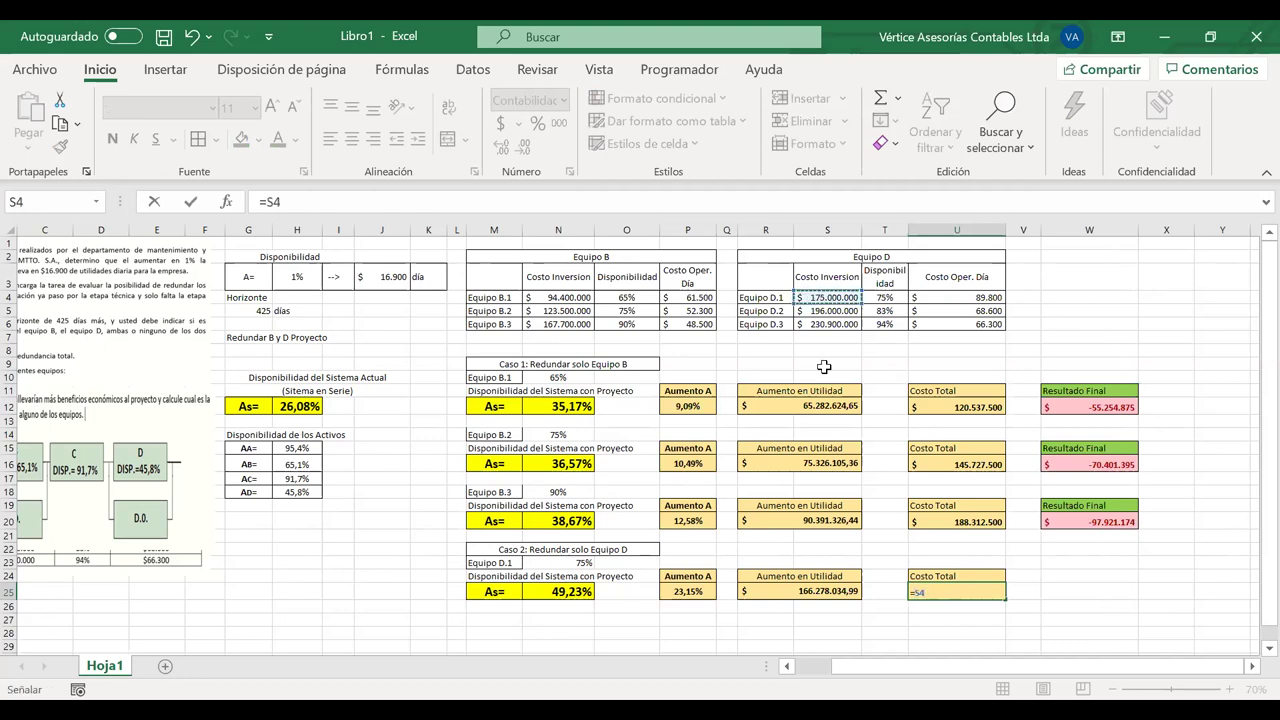
{"action": "type", "text": "+"}
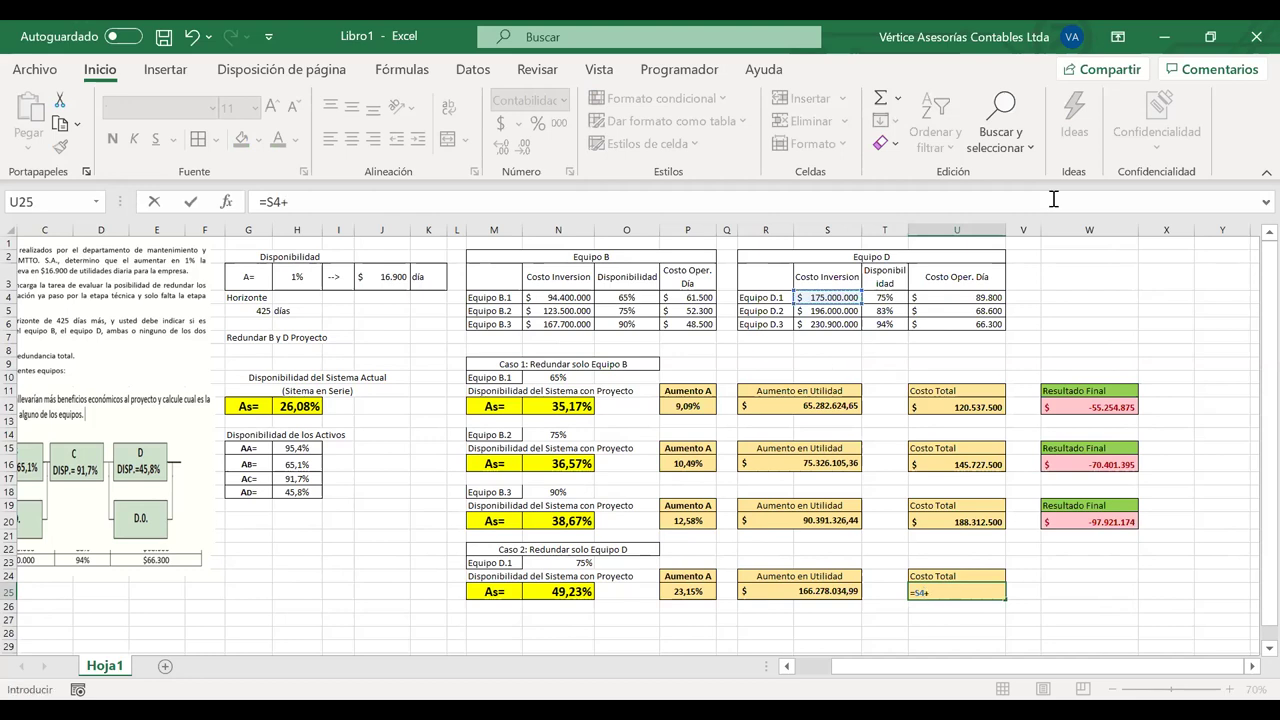
{"action": "left_click", "coordinate": [948, 298]}
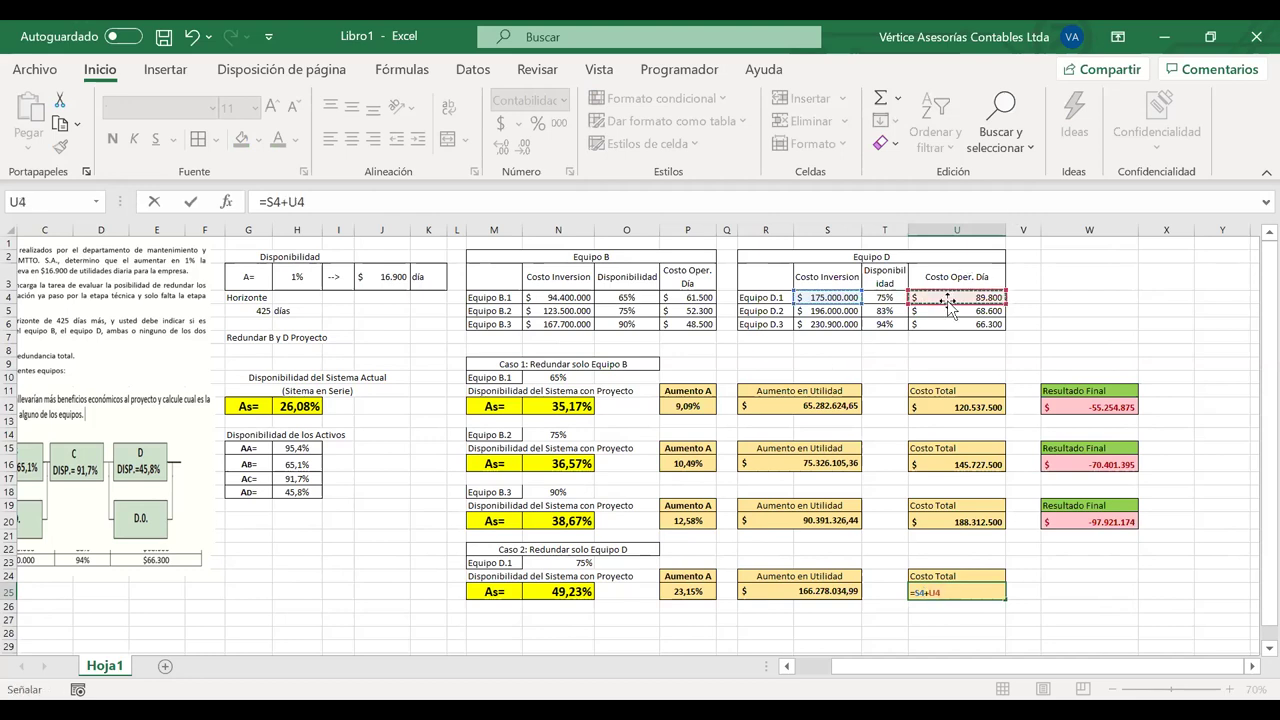
{"action": "type", "text": "*"}
{"action": "left_click", "coordinate": [244, 311]}
{"action": "key", "text": "F4"}
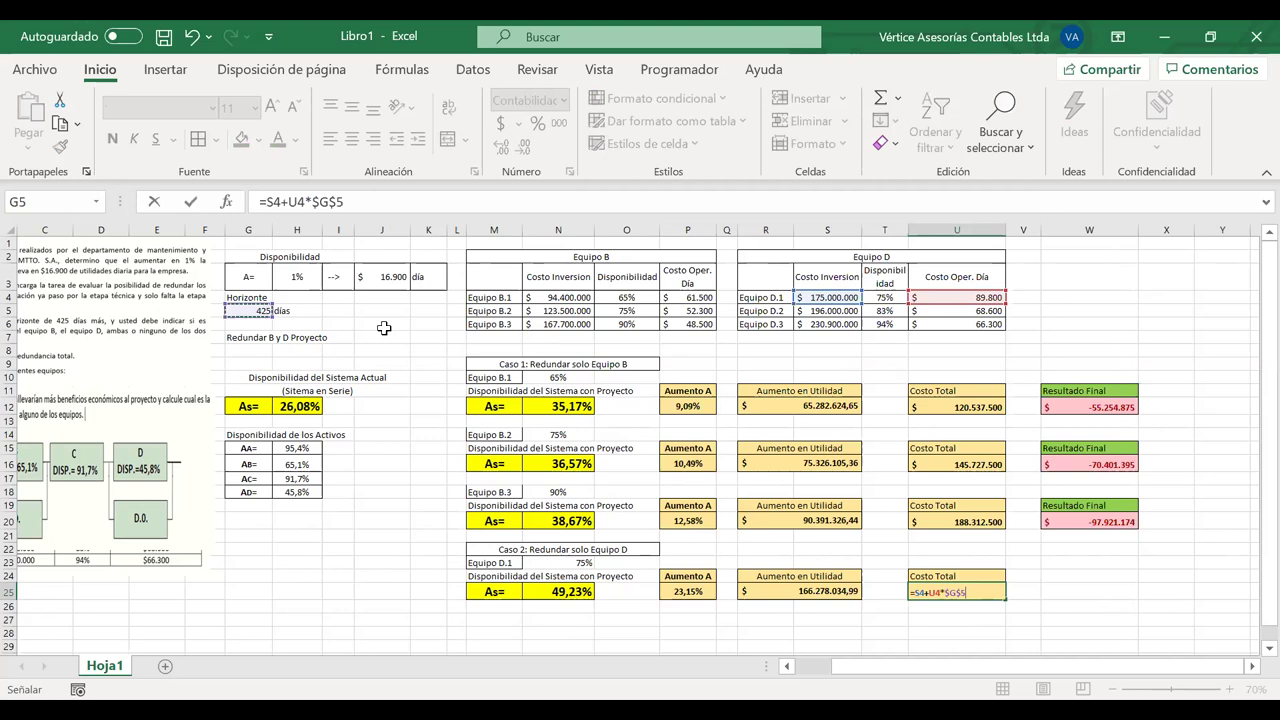
{"action": "key", "text": "Return"}
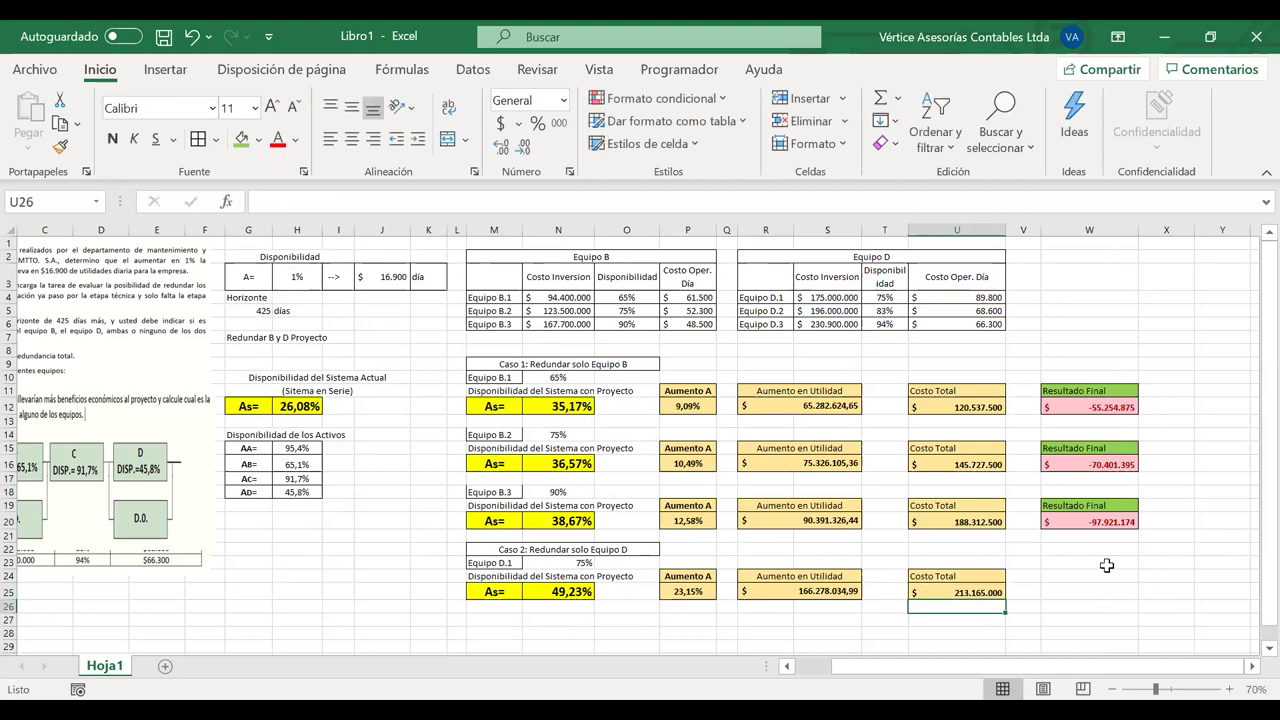
Copy the Resultado Final block W19:W20 to W24:W25 for Equipo D.1 and check the pasted formula's references
{"action": "left_click_drag", "start_coordinate": [1068, 504], "coordinate": [1068, 514]}
{"action": "key", "text": "ctrl+c"}
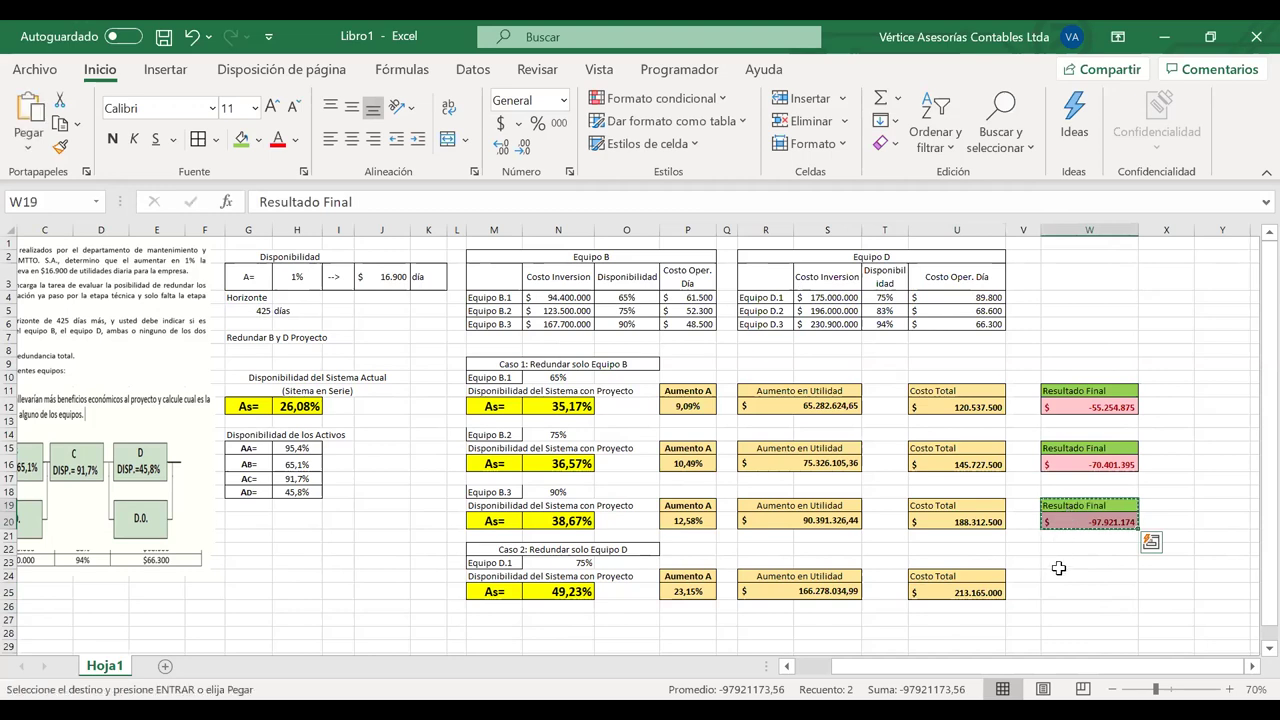
{"action": "left_click", "coordinate": [1057, 573]}
{"action": "key", "text": "ctrl+v"}
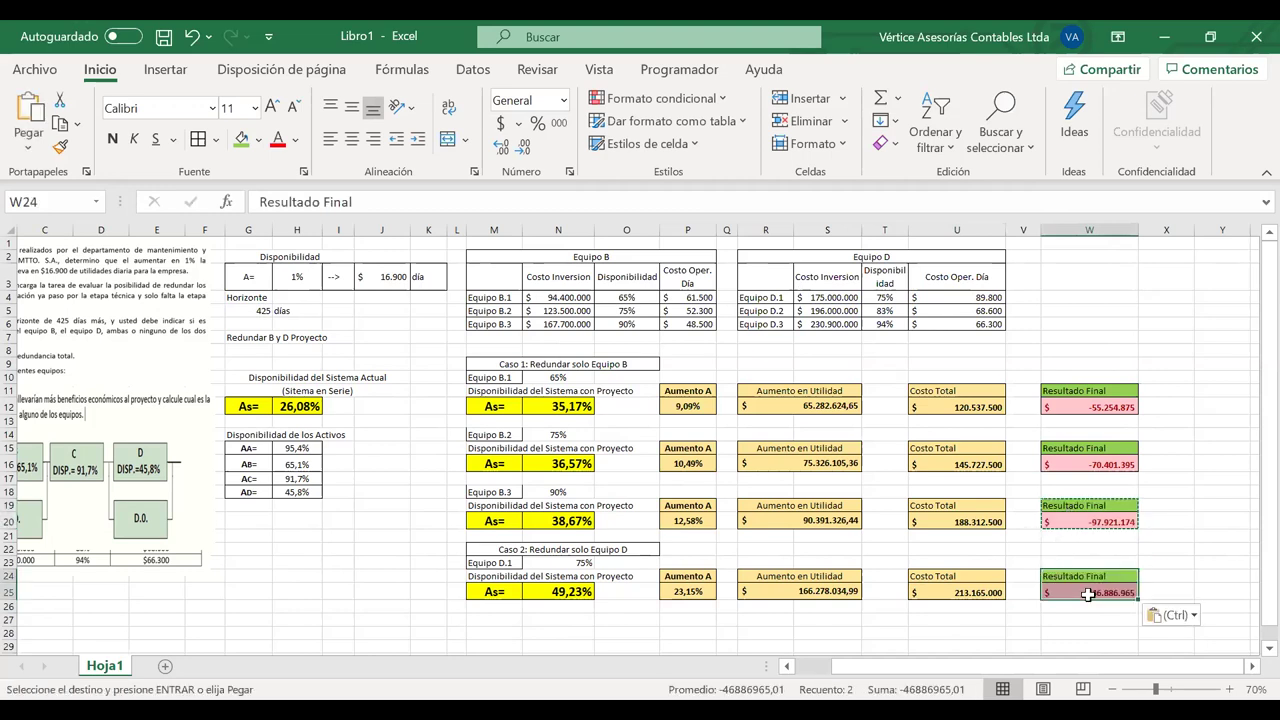
{"action": "double_click", "coordinate": [1078, 592]}
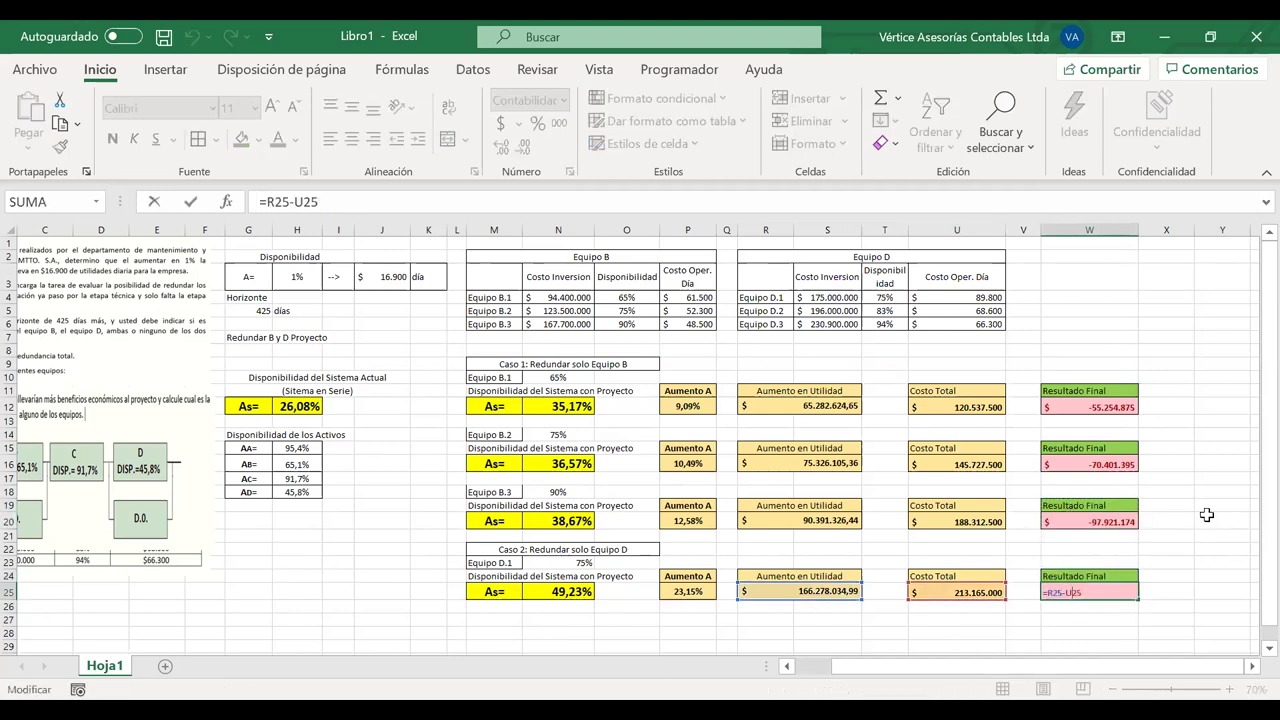
{"action": "key", "text": "Return"}
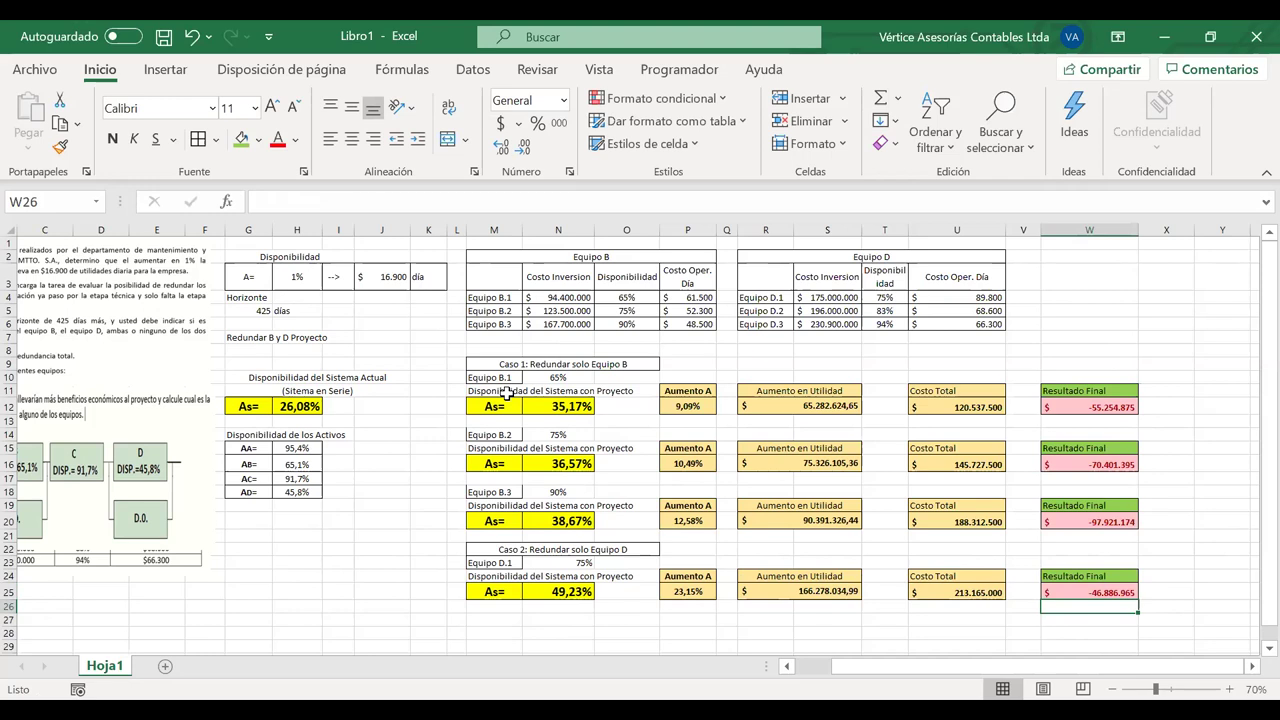
{"action": "left_click_drag", "start_coordinate": [488, 492], "coordinate": [568, 512]}
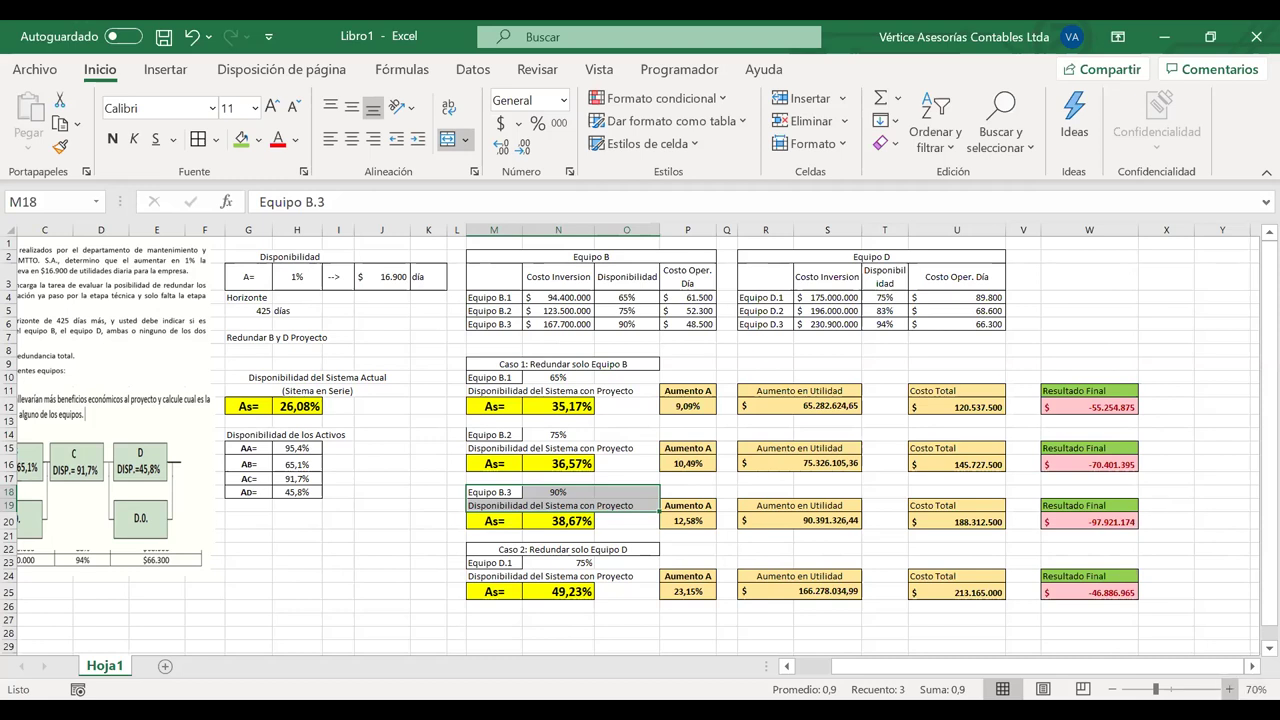
{"action": "left_click", "coordinate": [1229, 689]}
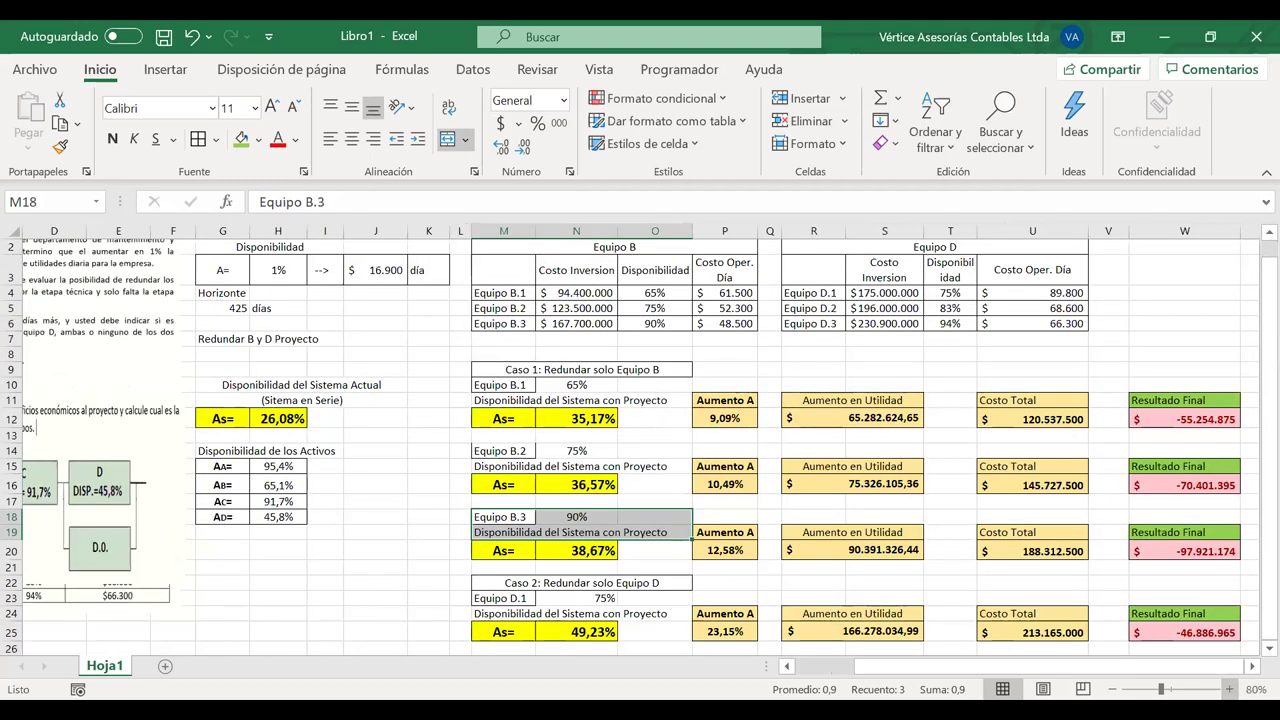
{"action": "left_click", "coordinate": [1111, 689]}
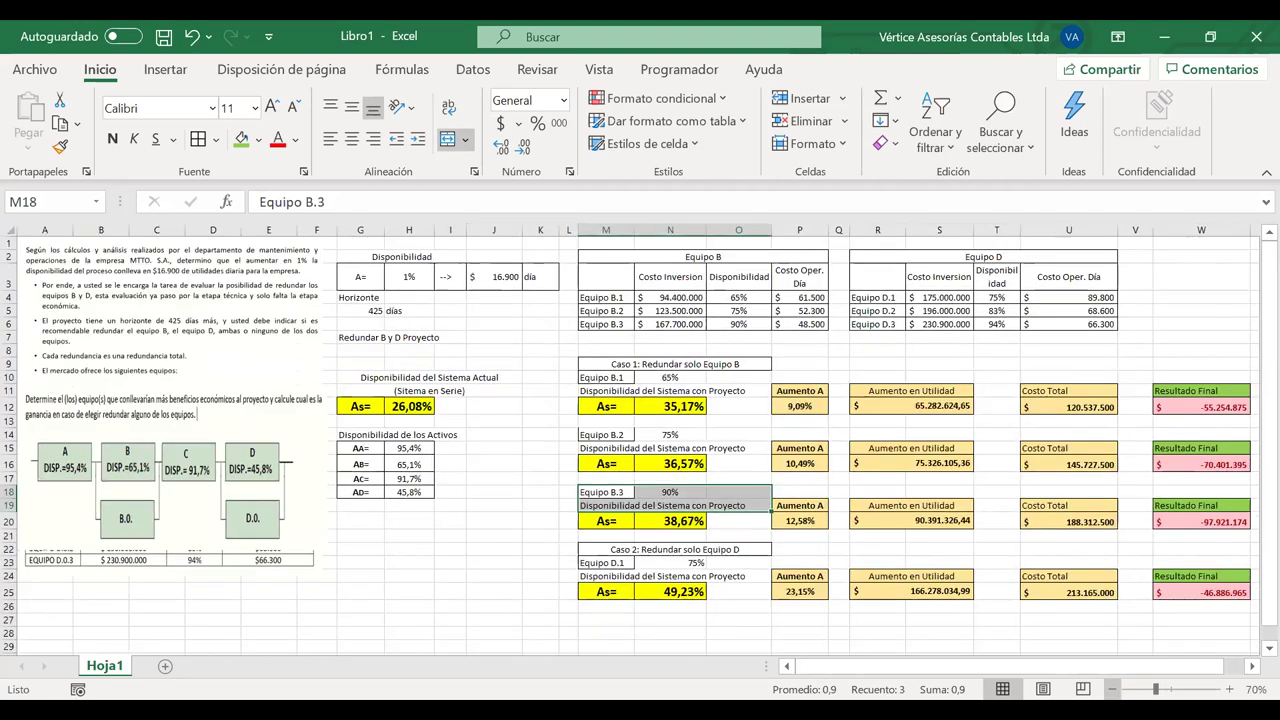
{"action": "left_click", "coordinate": [1252, 665]}
{"action": "left_click", "coordinate": [1252, 665]}
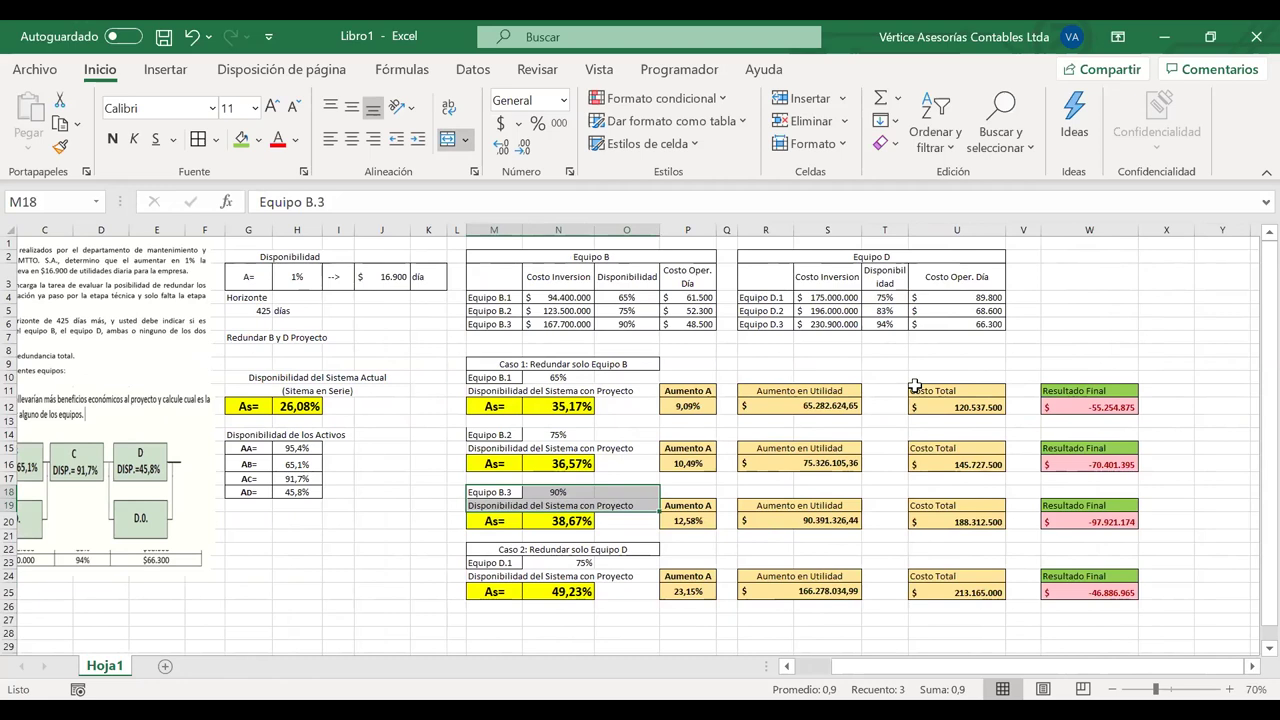
Copy the whole Equipo D.1 block M23:W25 to the rows starting at M27
{"action": "scroll", "coordinate": [914, 386], "scroll_direction": "down", "scroll_amount": 1}
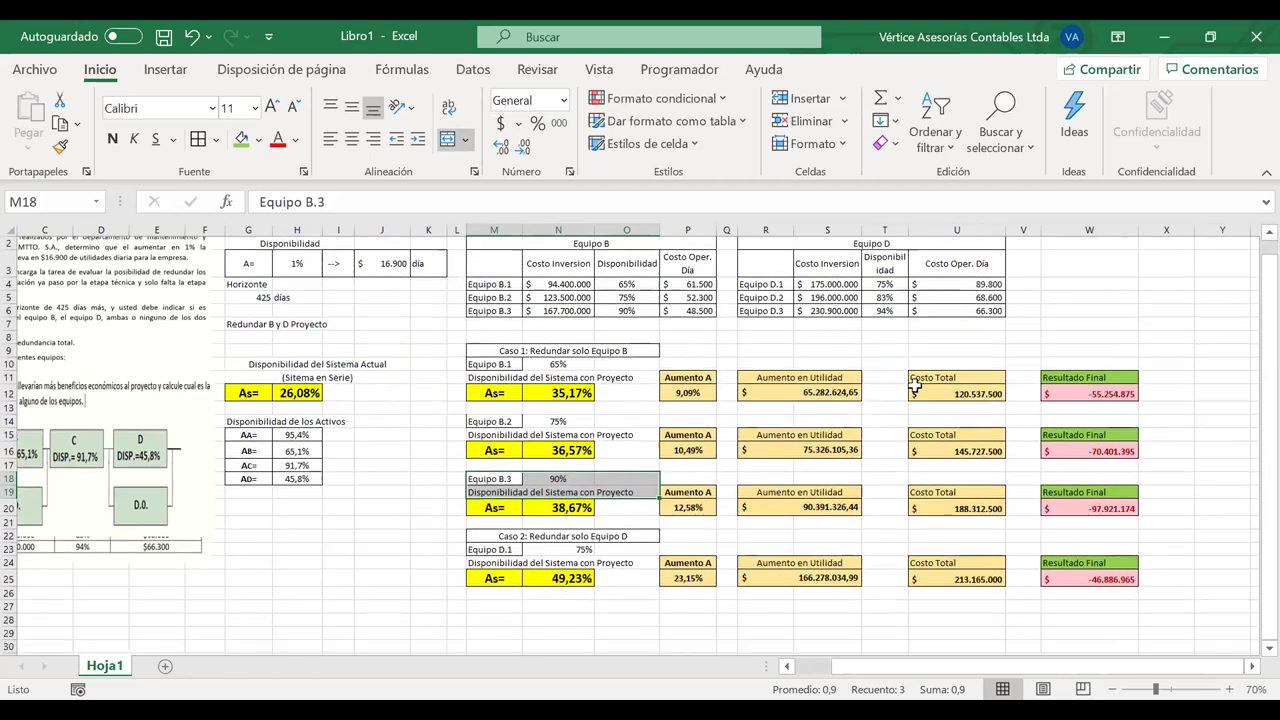
{"action": "left_click", "coordinate": [498, 550]}
{"action": "left_click_drag", "start_coordinate": [566, 558], "coordinate": [1111, 578]}
{"action": "key", "text": "ctrl+c"}
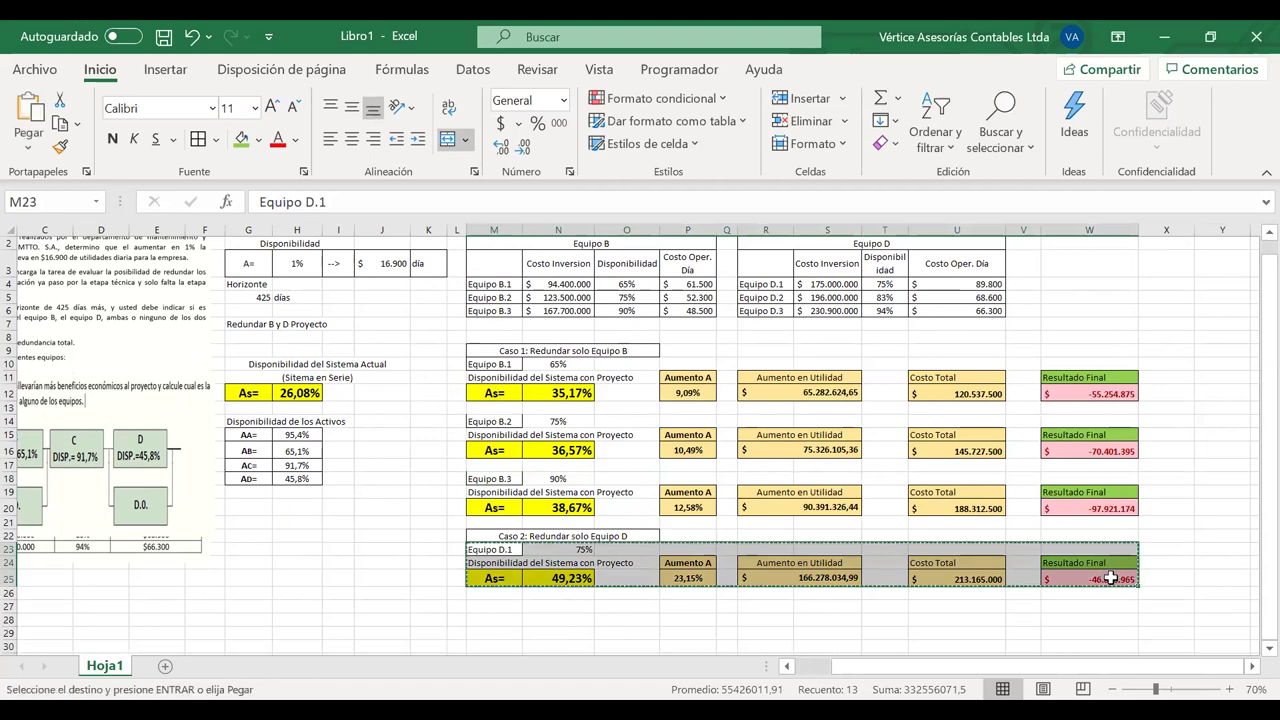
{"action": "left_click", "coordinate": [503, 607]}
{"action": "key", "text": "ctrl+v"}
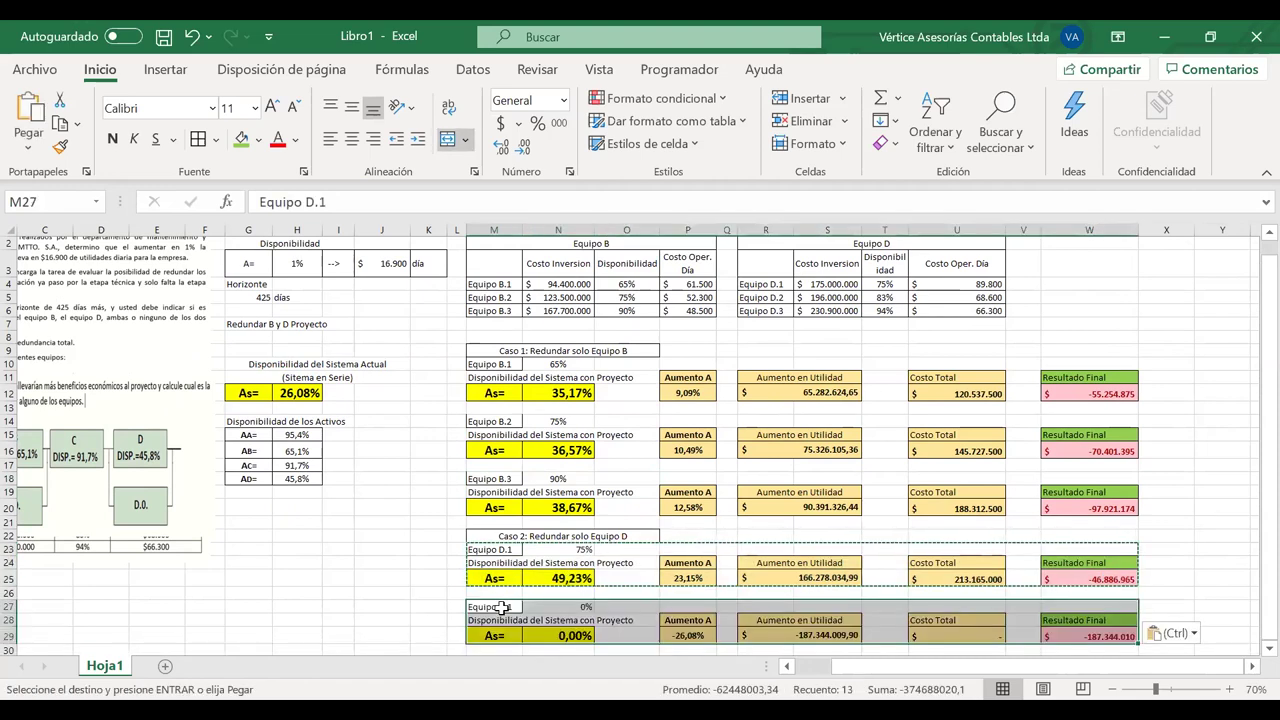
Rename the pasted block in M27 as Equipo D.2 and set its availability in N27 to =T5
{"action": "scroll", "coordinate": [500, 600], "scroll_direction": "down", "scroll_amount": 1}
{"action": "left_click", "coordinate": [550, 594]}
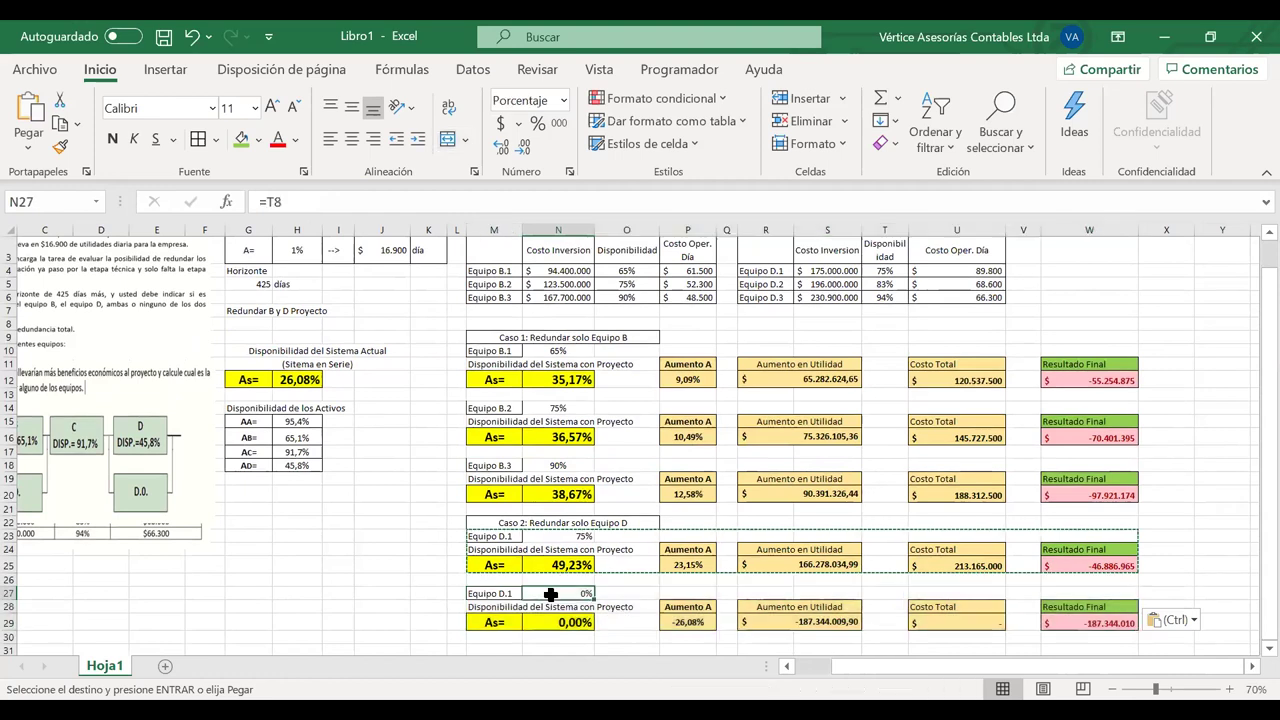
{"action": "double_click", "coordinate": [512, 595]}
{"action": "key", "text": "BackSpace"}
{"action": "type", "text": "2"}
{"action": "left_click", "coordinate": [570, 595]}
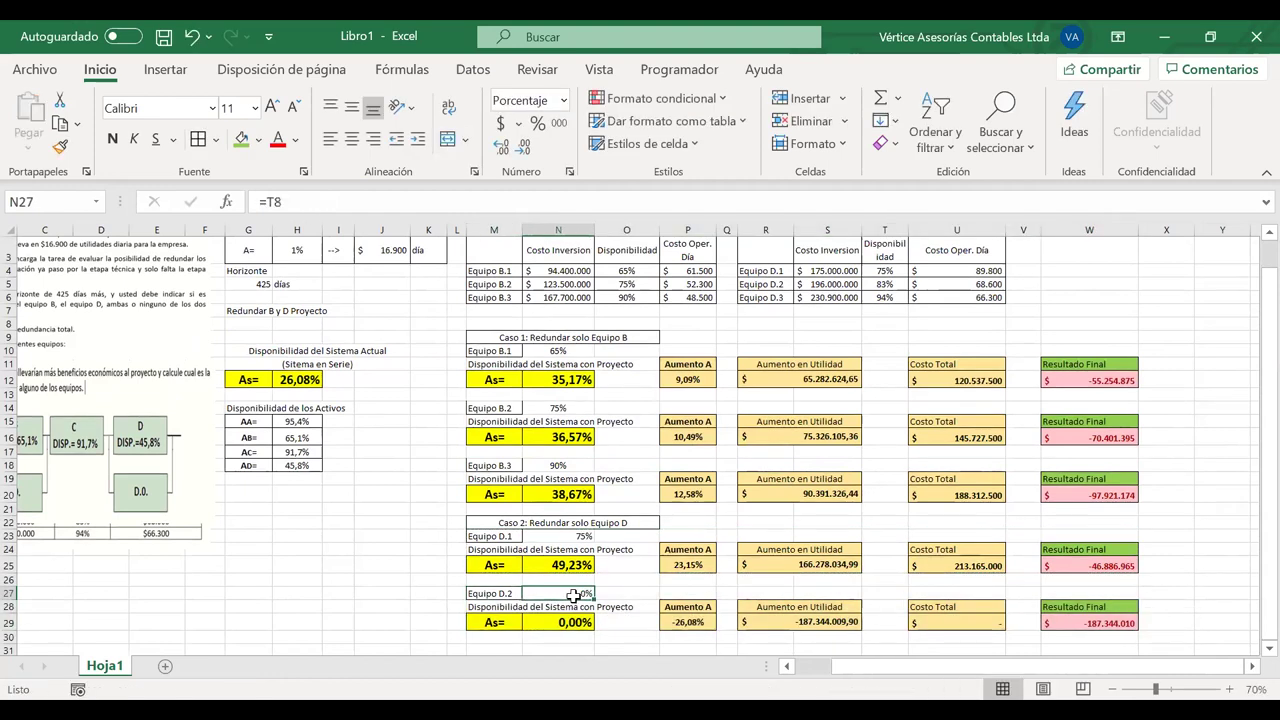
{"action": "type", "text": "="}
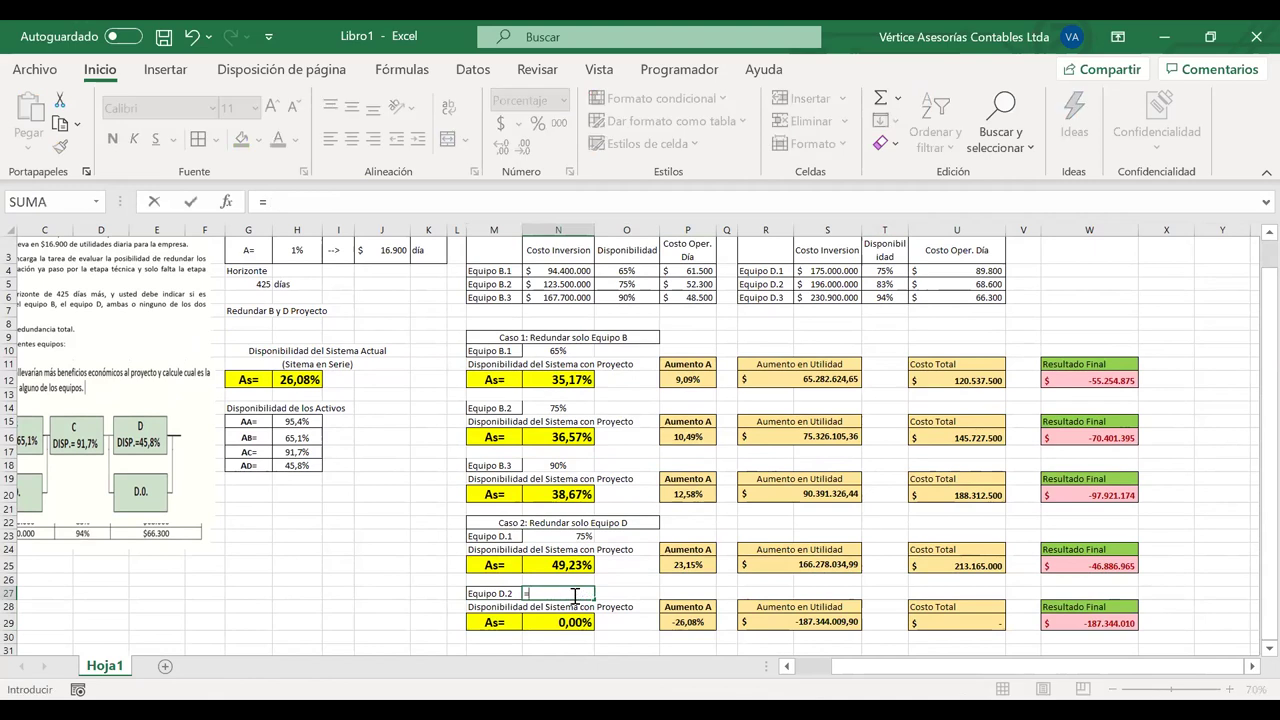
{"action": "left_click", "coordinate": [882, 284]}
{"action": "key", "text": "Return"}
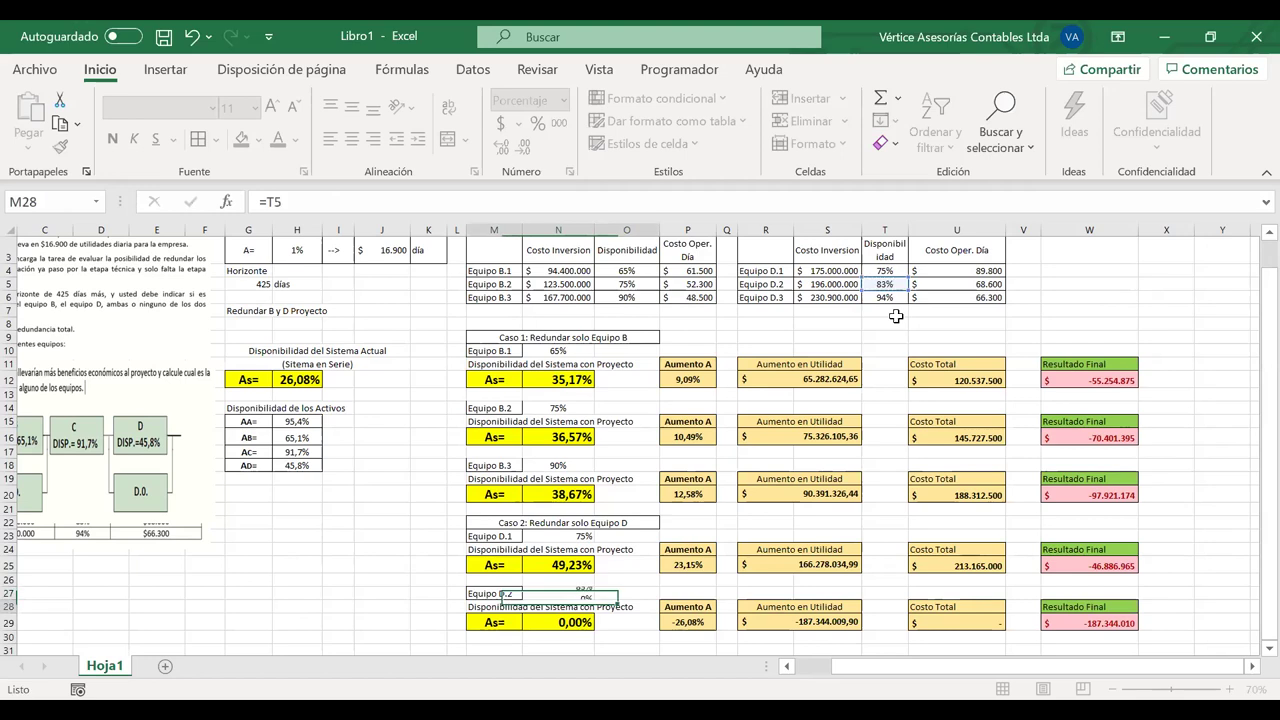
Correct the Equipo D.2 system availability formula in N29 to =H15*H16*H17*(1-(1-H18)*(1-N27))
{"action": "double_click", "coordinate": [547, 622]}
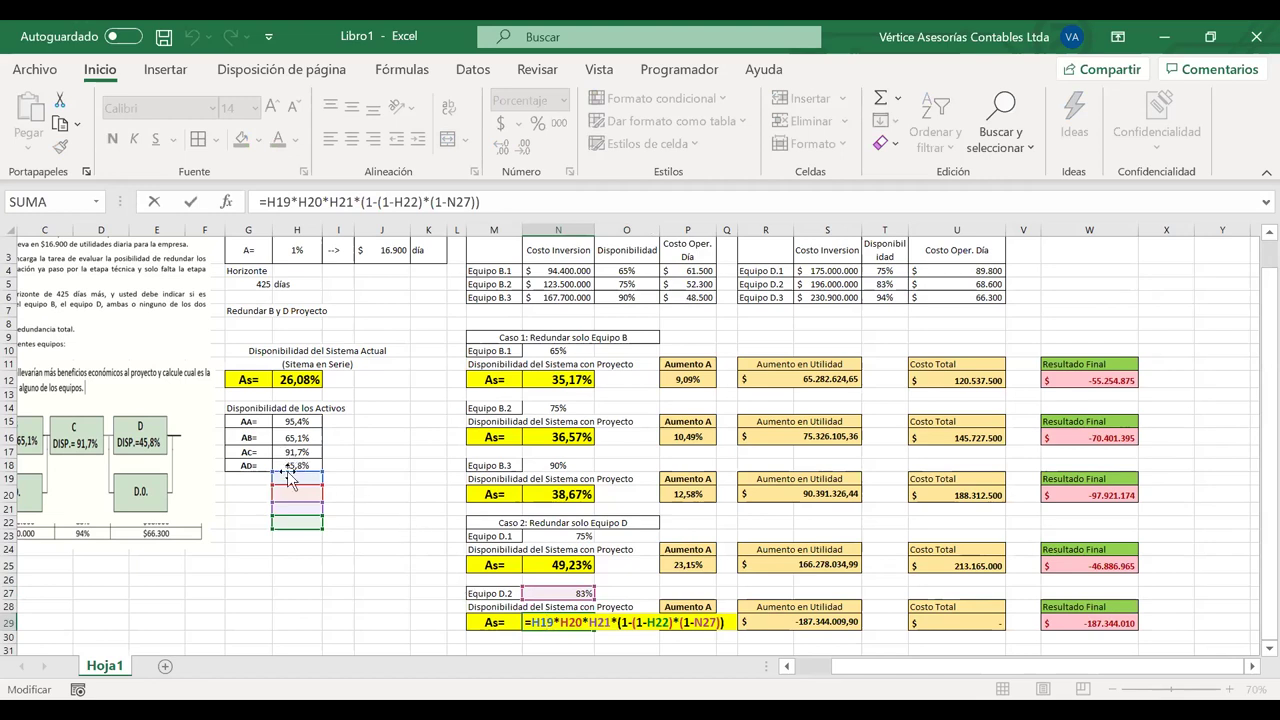
{"action": "left_click_drag", "start_coordinate": [290, 480], "coordinate": [288, 424]}
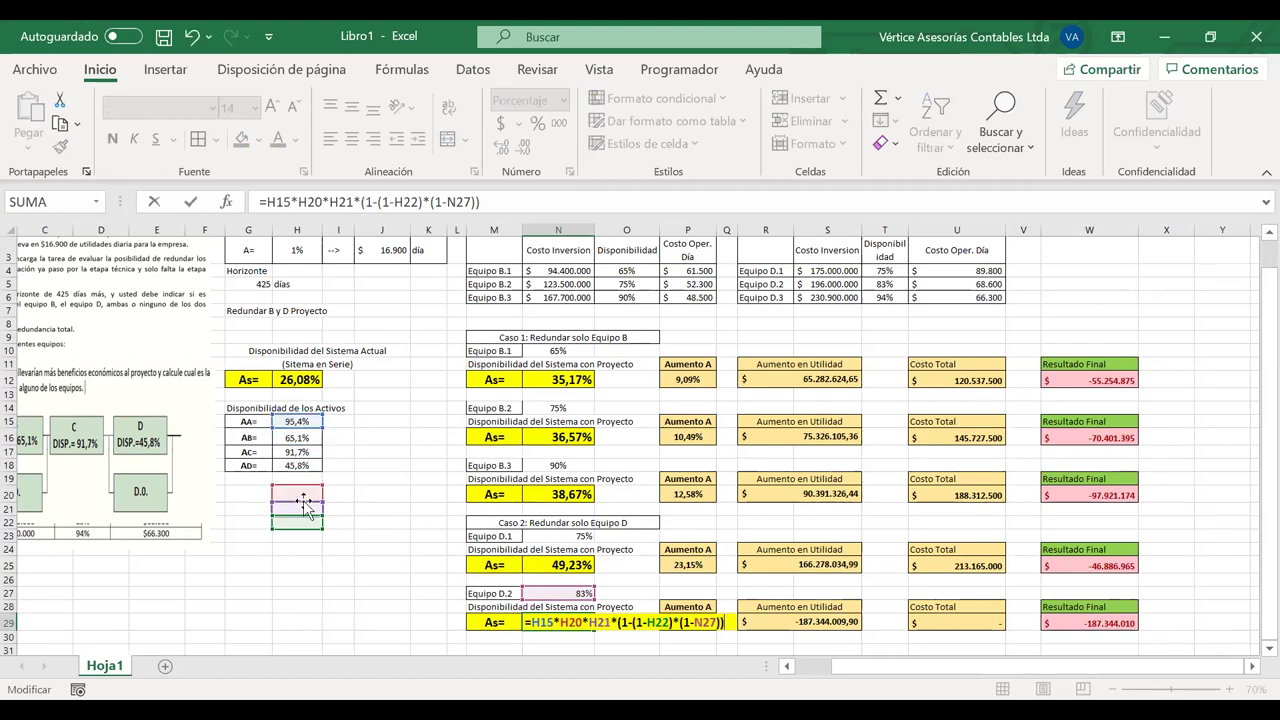
{"action": "left_click_drag", "start_coordinate": [297, 487], "coordinate": [290, 453]}
{"action": "left_click_drag", "start_coordinate": [297, 503], "coordinate": [299, 465]}
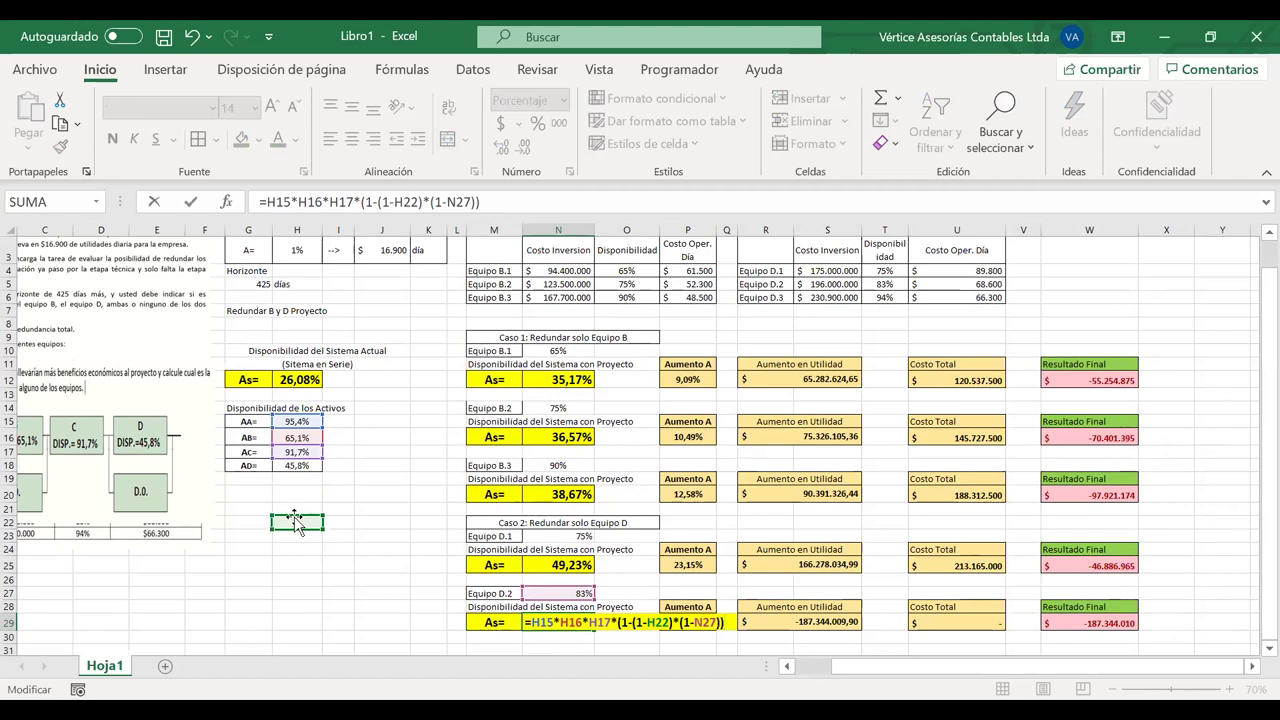
{"action": "left_click_drag", "start_coordinate": [296, 517], "coordinate": [296, 465]}
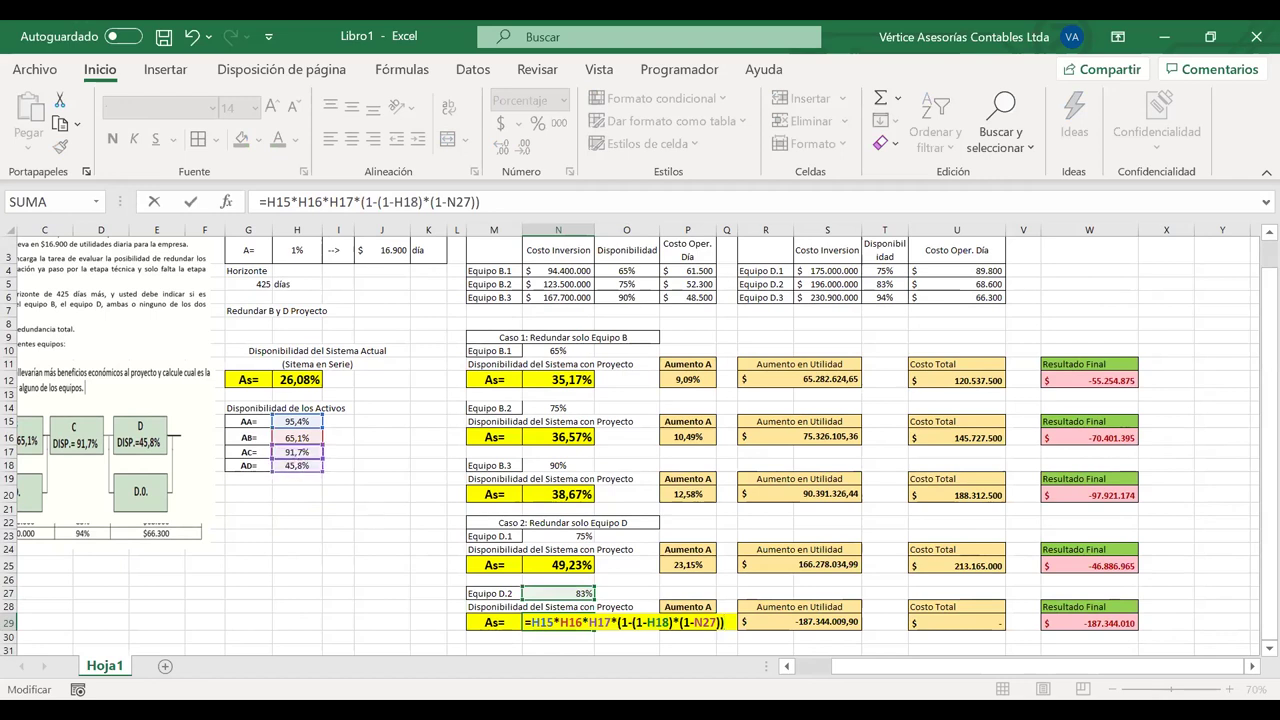
{"action": "left_click_drag", "start_coordinate": [618, 623], "coordinate": [720, 624]}
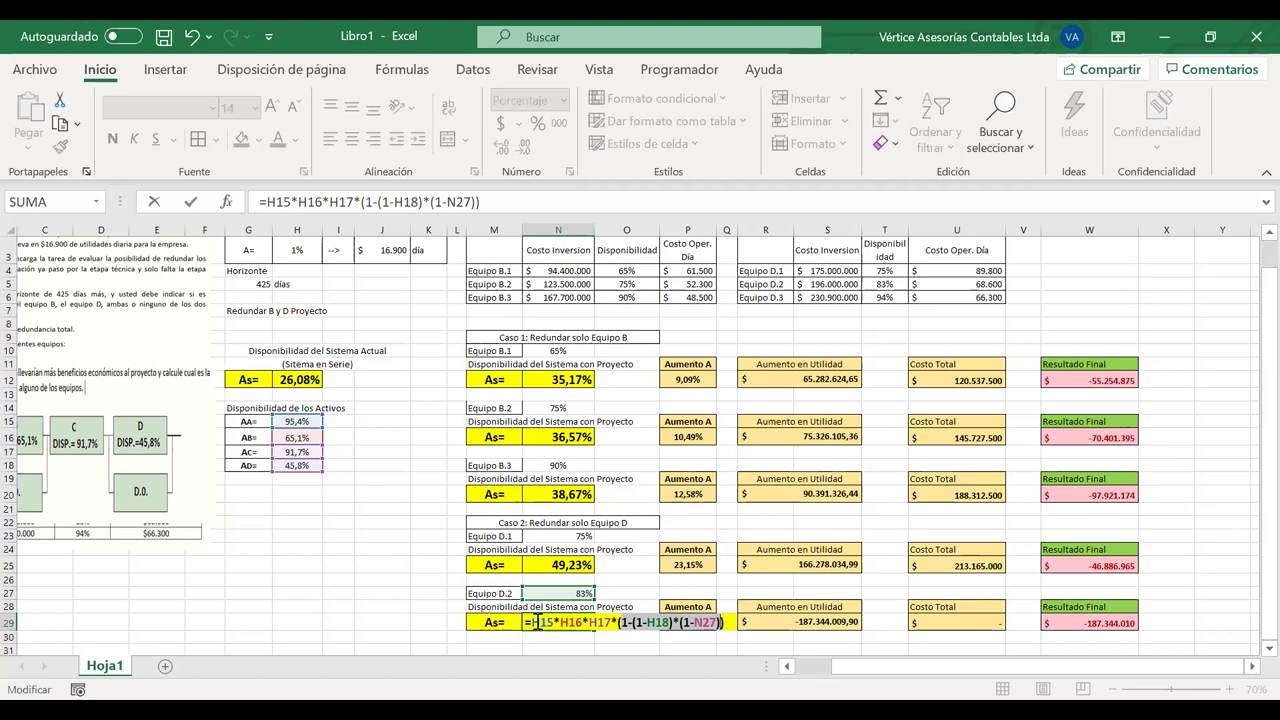
{"action": "left_click_drag", "start_coordinate": [533, 622], "coordinate": [721, 620]}
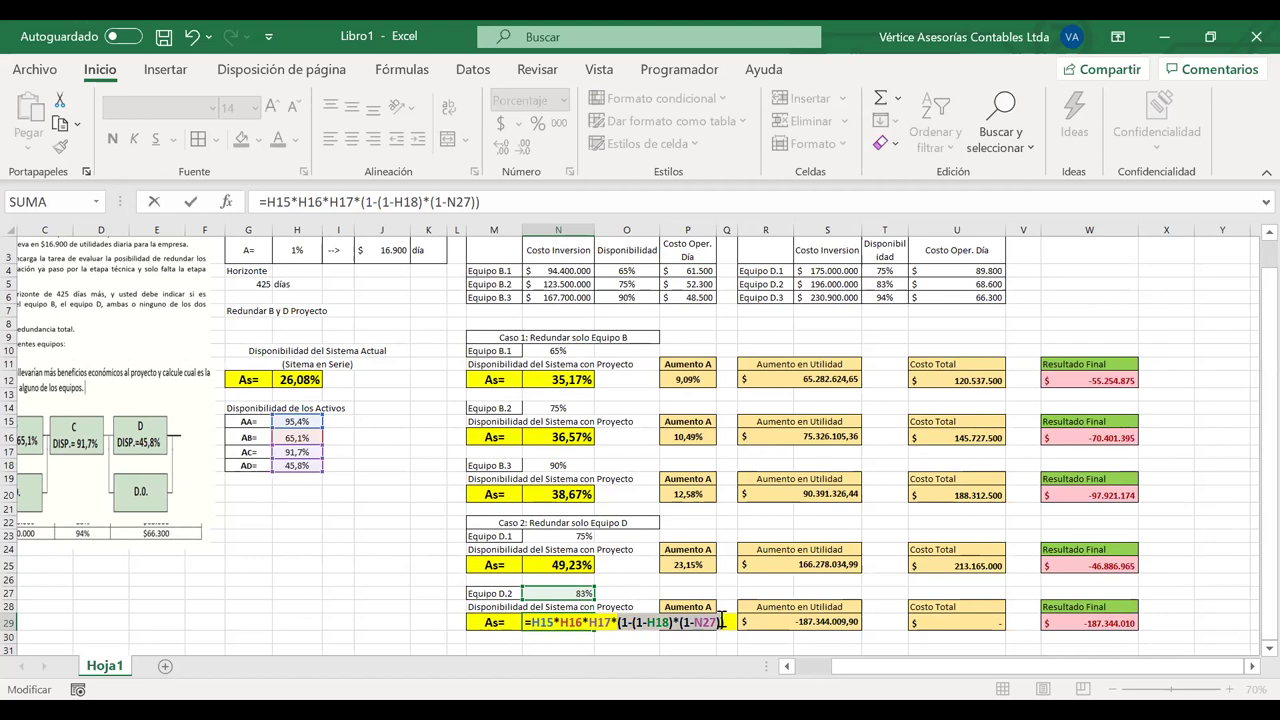
{"action": "key", "text": "Return"}
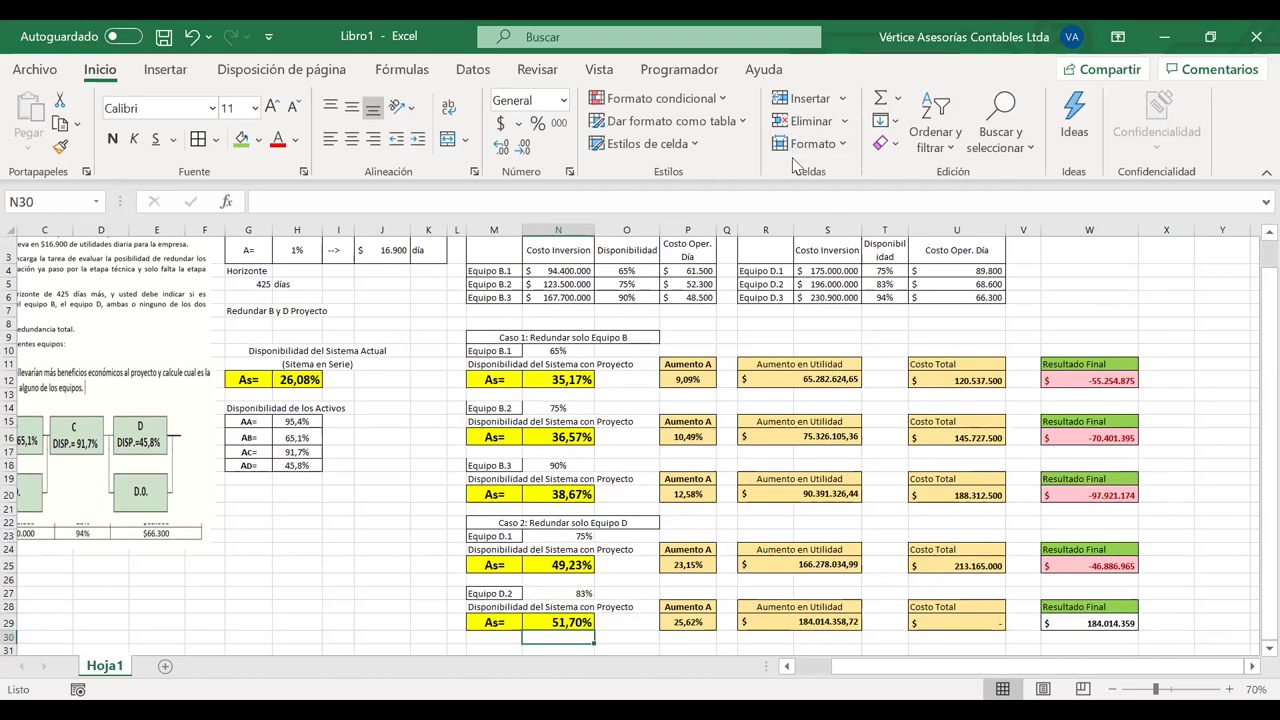
Check the references of the Equipo D.2 system availability formula in N29 and the Aumento A formula in P29
{"action": "left_click", "coordinate": [557, 624]}
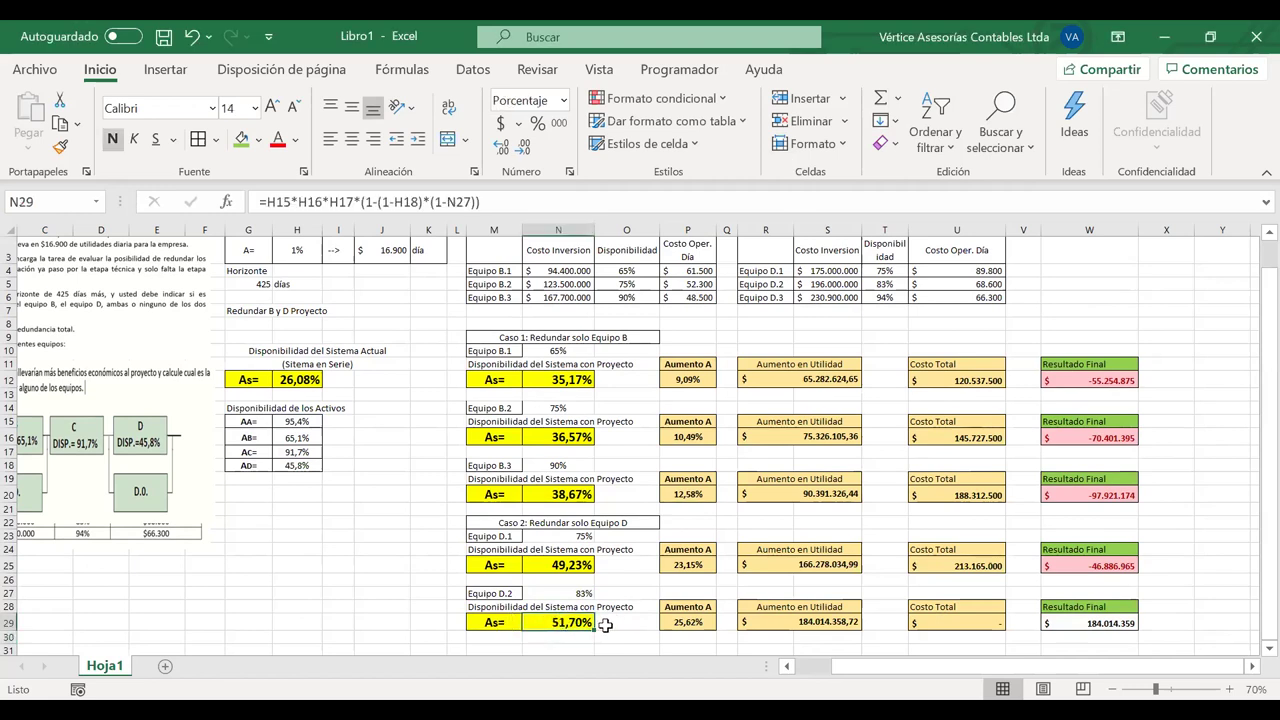
{"action": "double_click", "coordinate": [686, 624]}
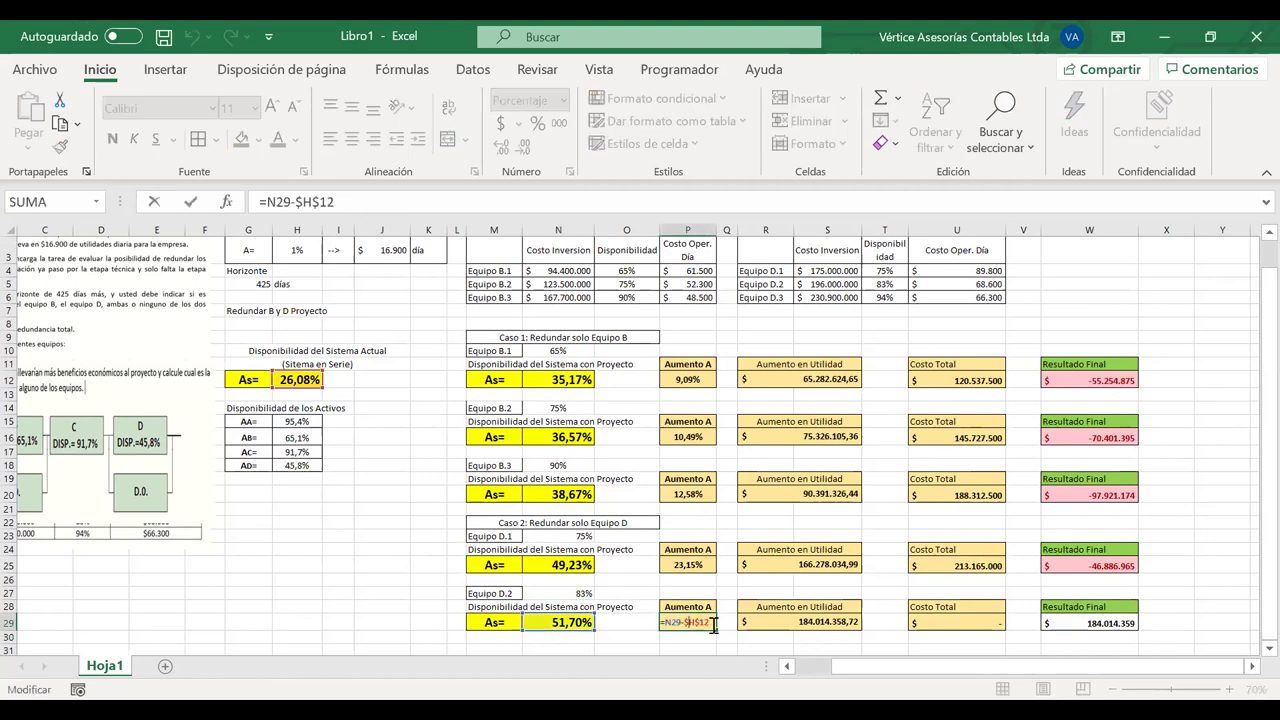
{"action": "key", "text": "Return"}
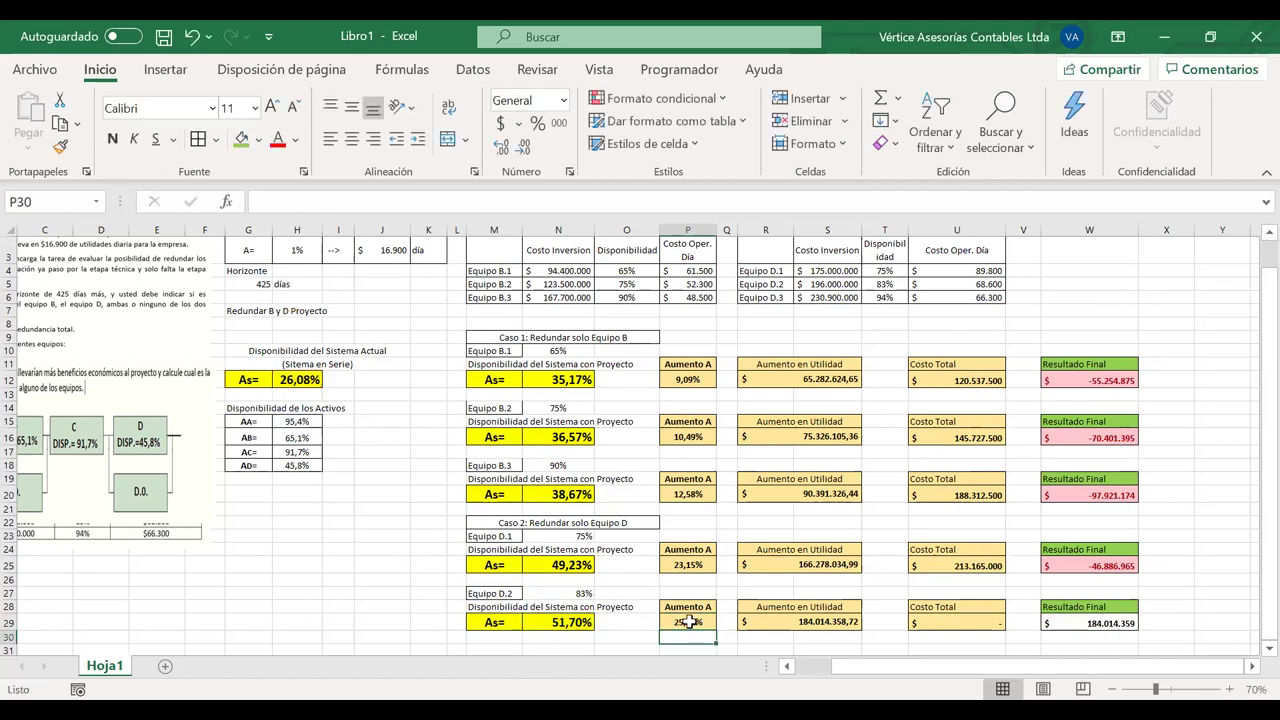
Try the Equipo D.2 profit increase in R29 without the 100 multiplier, as =P29*$J$3*$G$5
{"action": "left_click", "coordinate": [813, 622]}
{"action": "double_click", "coordinate": [813, 622]}
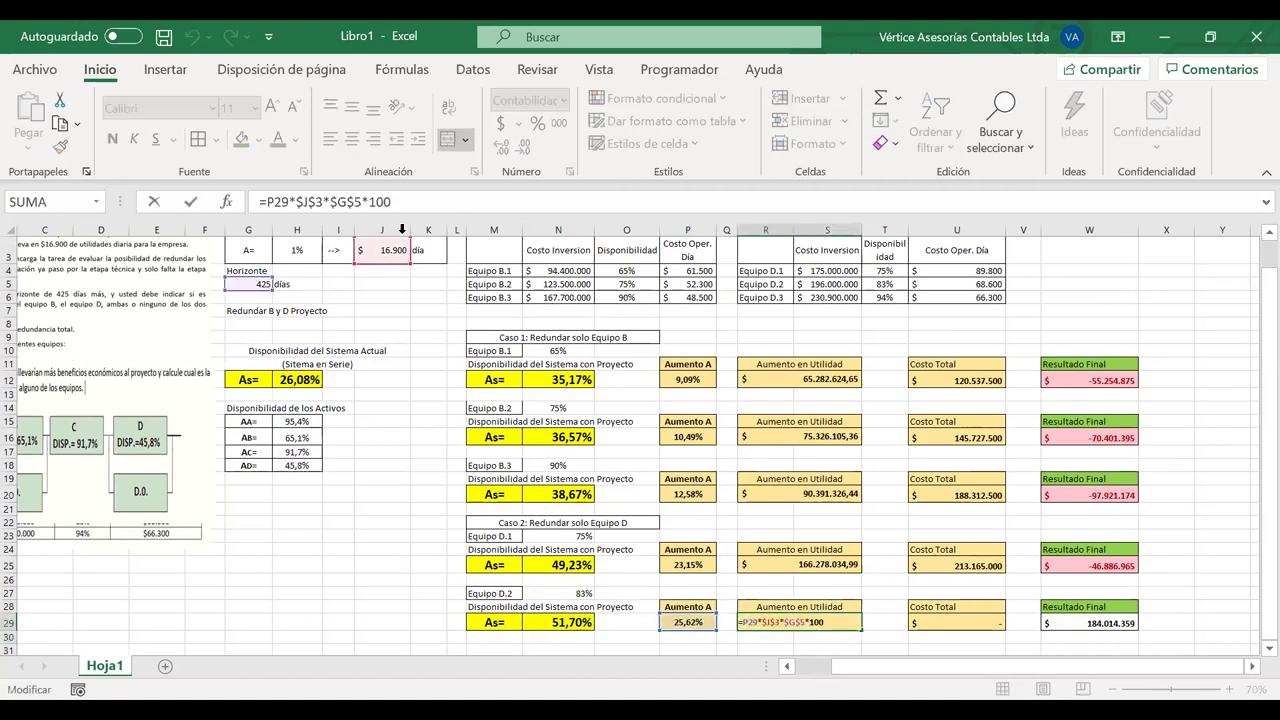
{"action": "left_click_drag", "start_coordinate": [370, 202], "coordinate": [436, 202]}
{"action": "key", "text": "BackSpace"}
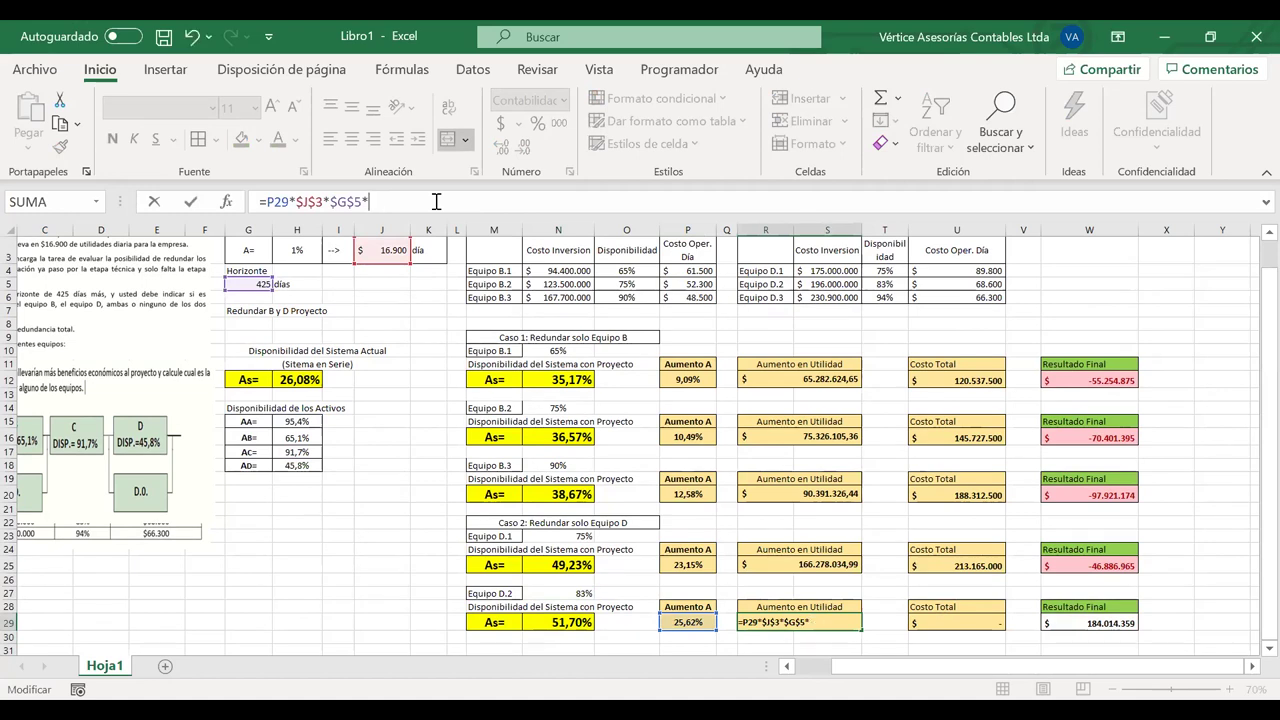
{"action": "key", "text": "Return"}
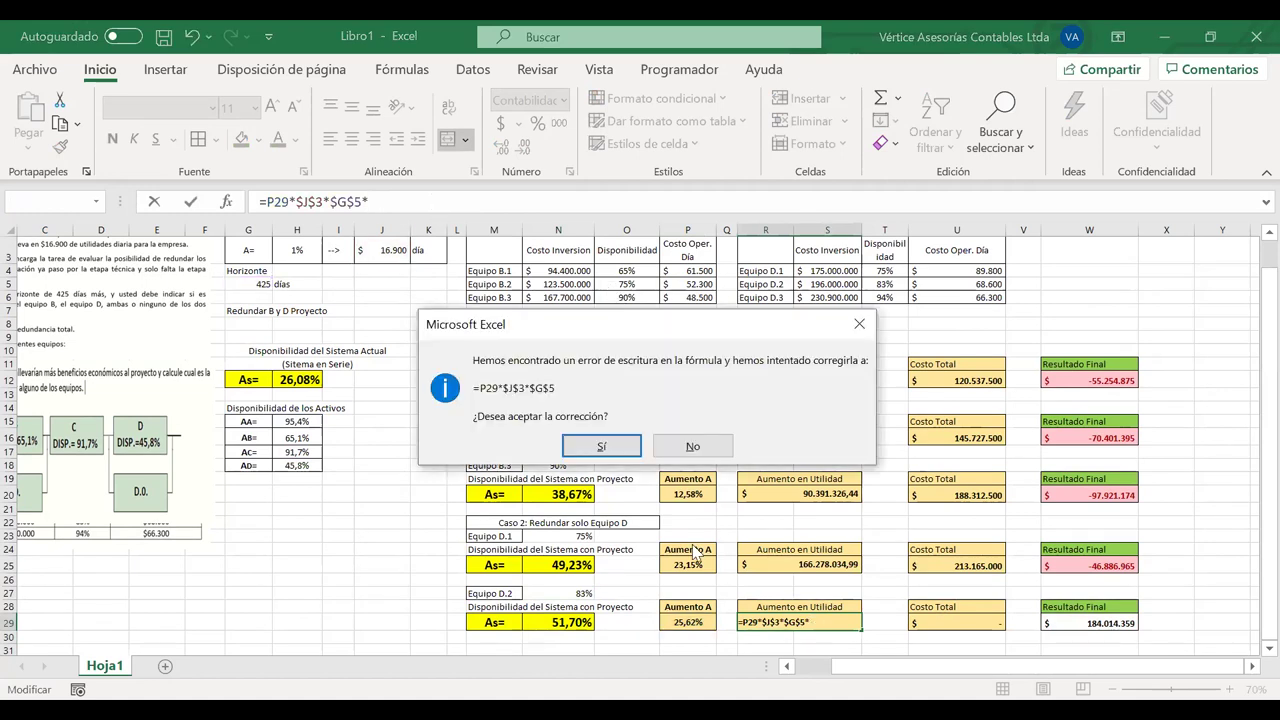
{"action": "key", "text": "Return"}
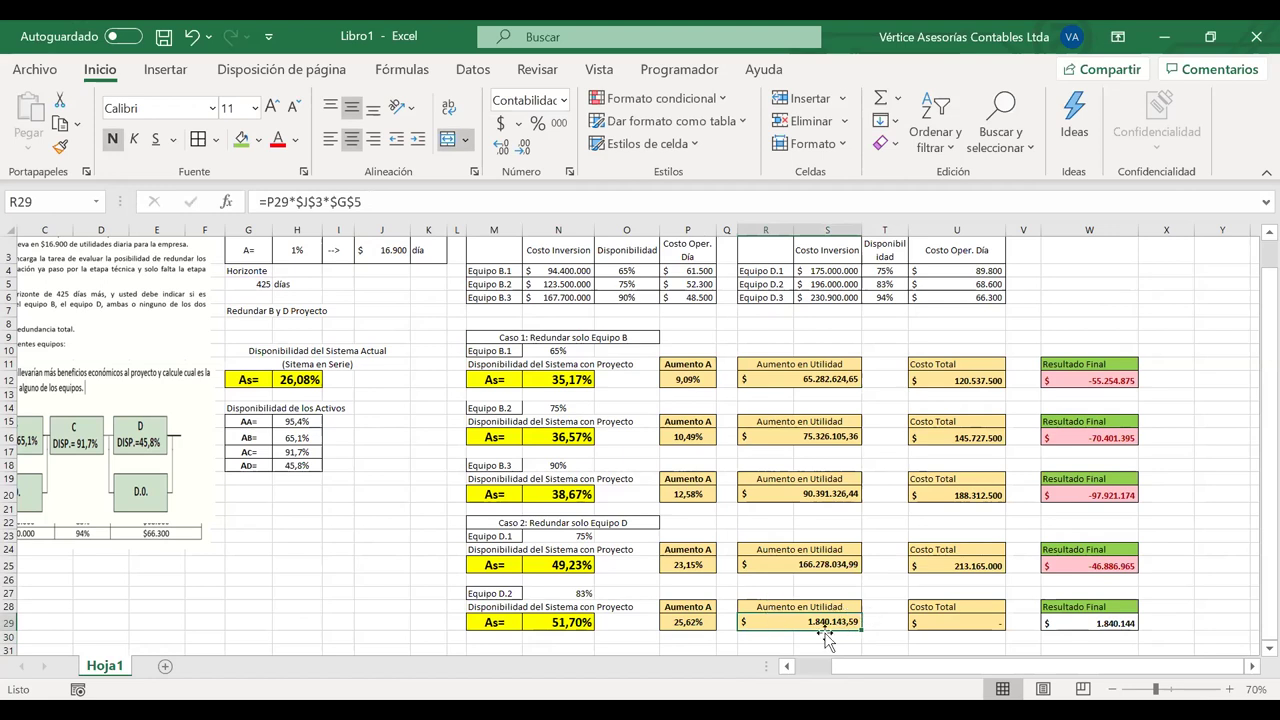
Restore the 100 multiplier in the Equipo D.2 profit increase formula in R29, as =P29*$J$3*$G$5*100
{"action": "left_click", "coordinate": [687, 624]}
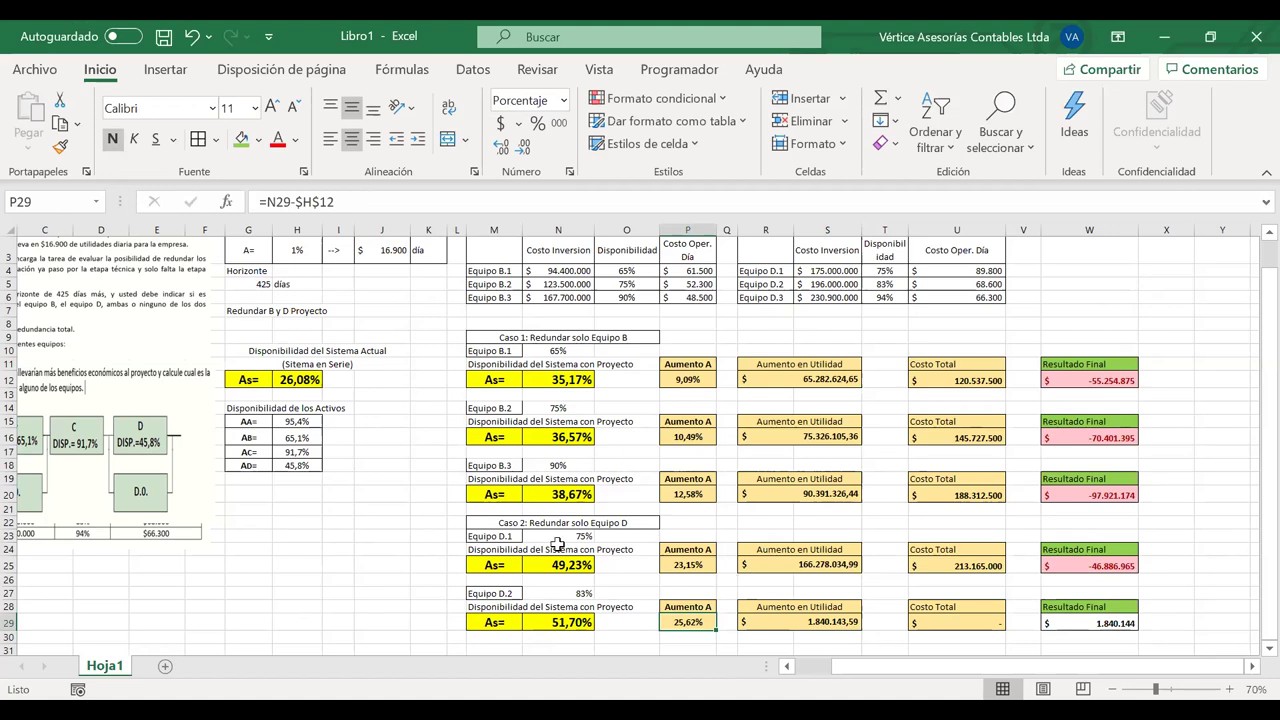
{"action": "left_click", "coordinate": [815, 620]}
{"action": "left_click", "coordinate": [422, 206]}
{"action": "type", "text": "*100"}
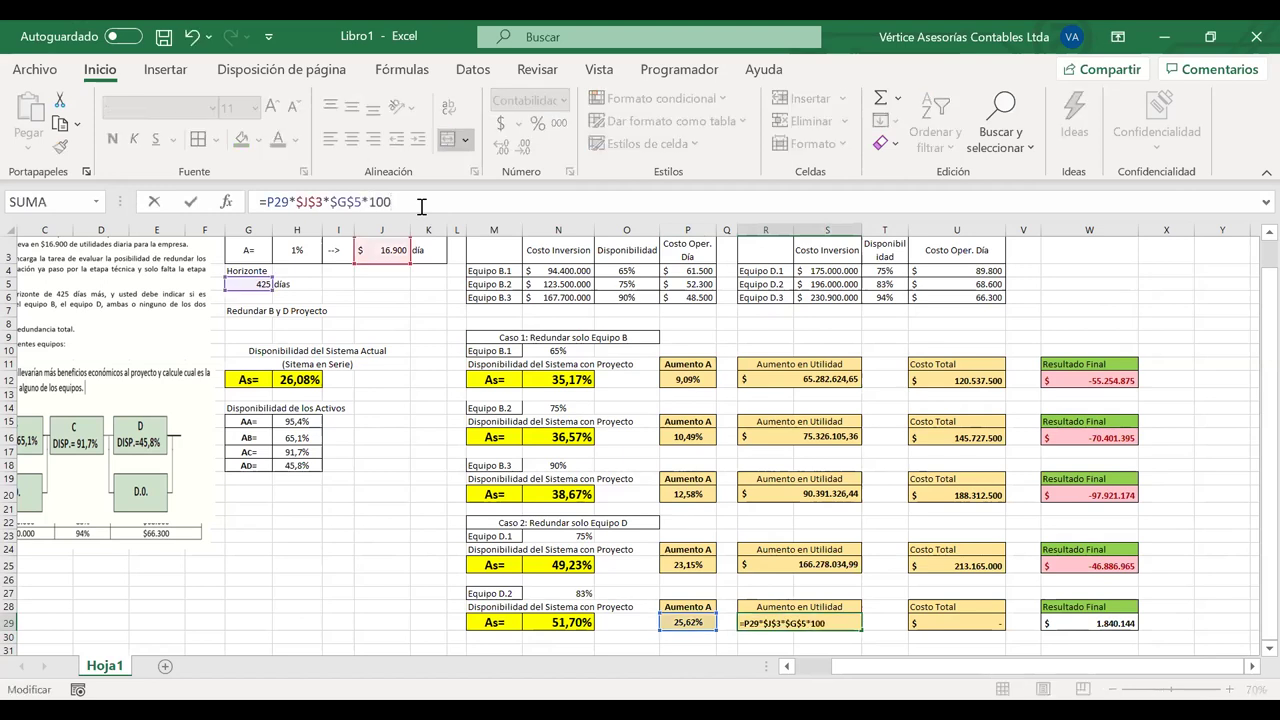
{"action": "key", "text": "Return"}
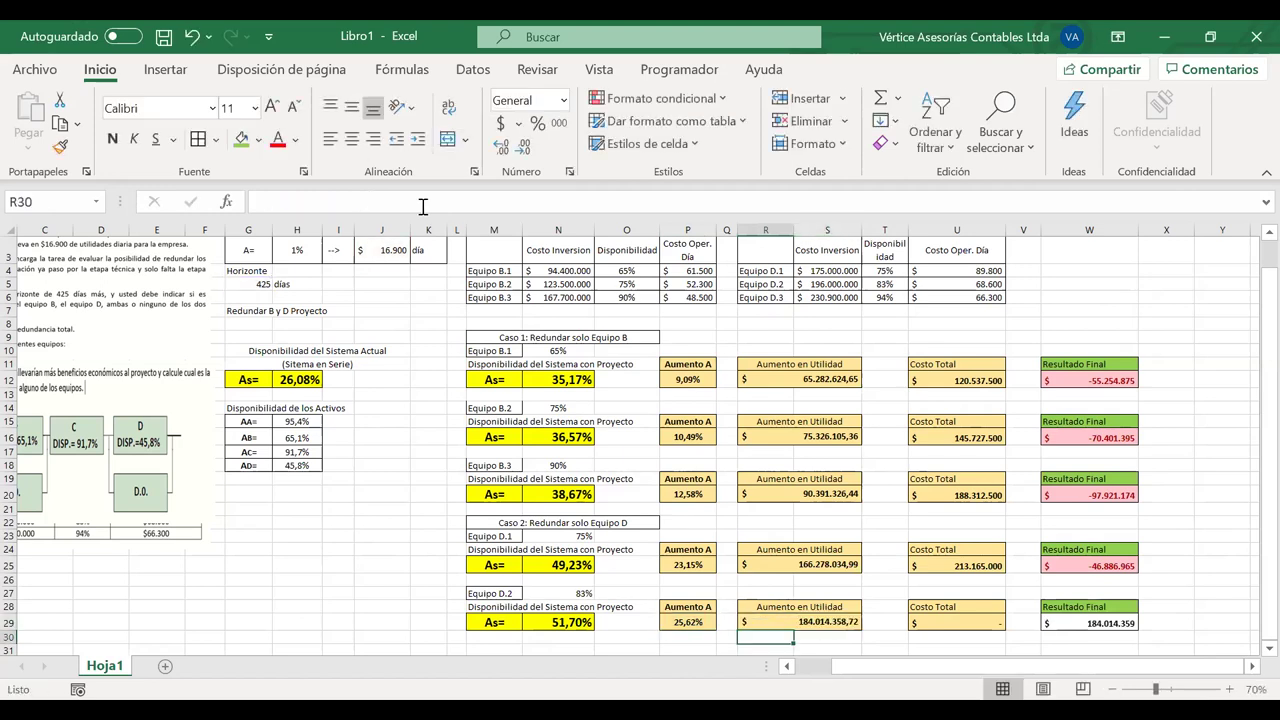
{"action": "left_click", "coordinate": [820, 622]}
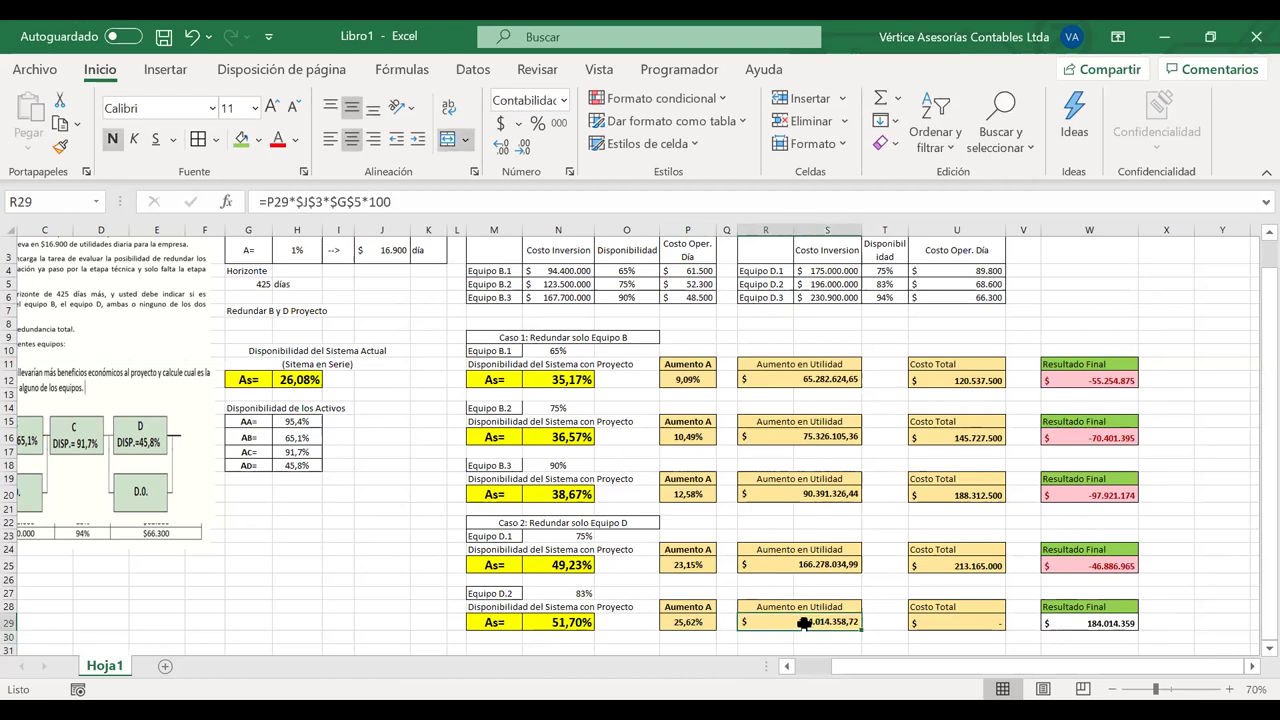
Calculate the Equipo D.2 total cost in U29 with the formula =S5+U5*G5 and check the Resultado Final formula in W29
{"action": "left_click", "coordinate": [953, 622]}
{"action": "double_click", "coordinate": [953, 622]}
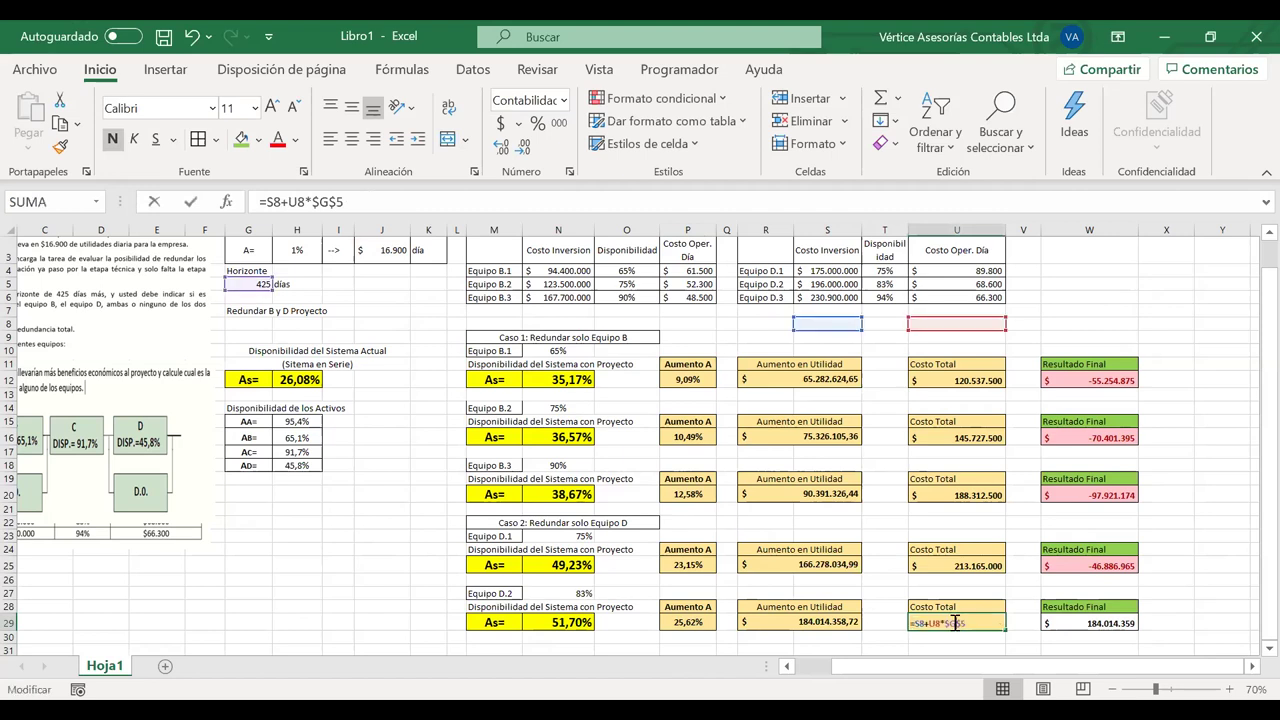
{"action": "left_click_drag", "start_coordinate": [975, 625], "coordinate": [889, 615]}
{"action": "key", "text": "BackSpace"}
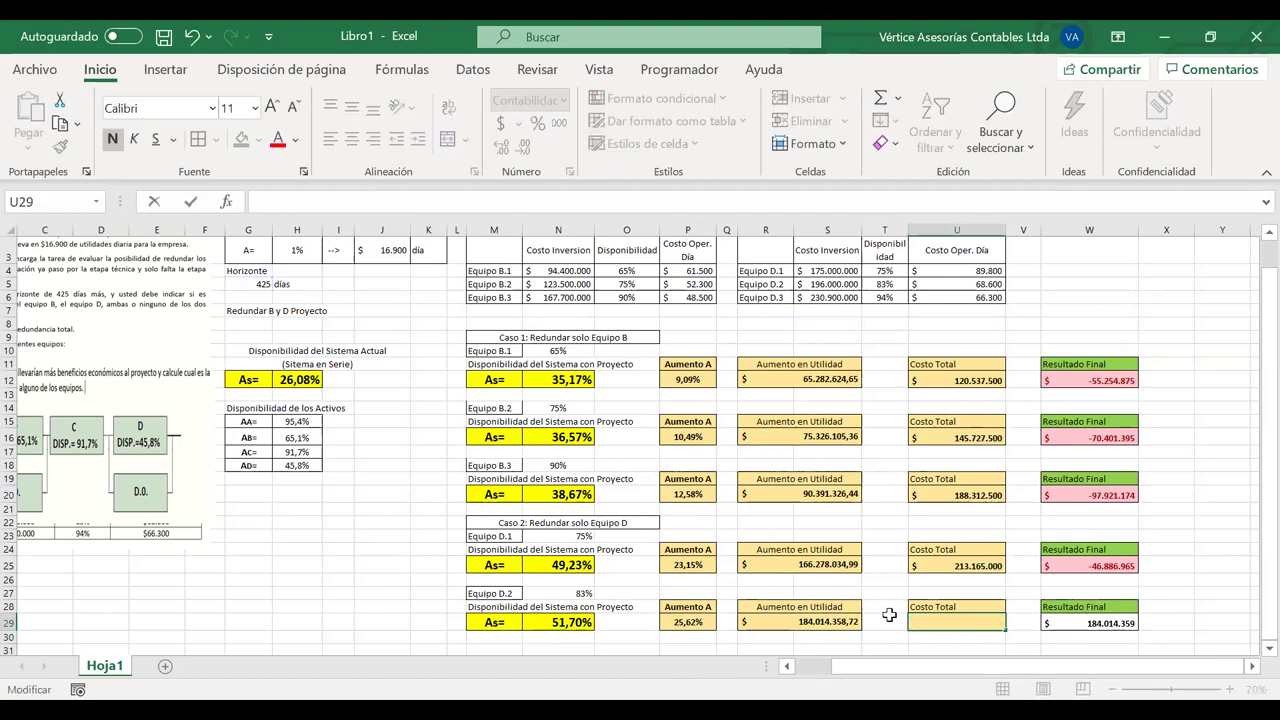
{"action": "type", "text": "="}
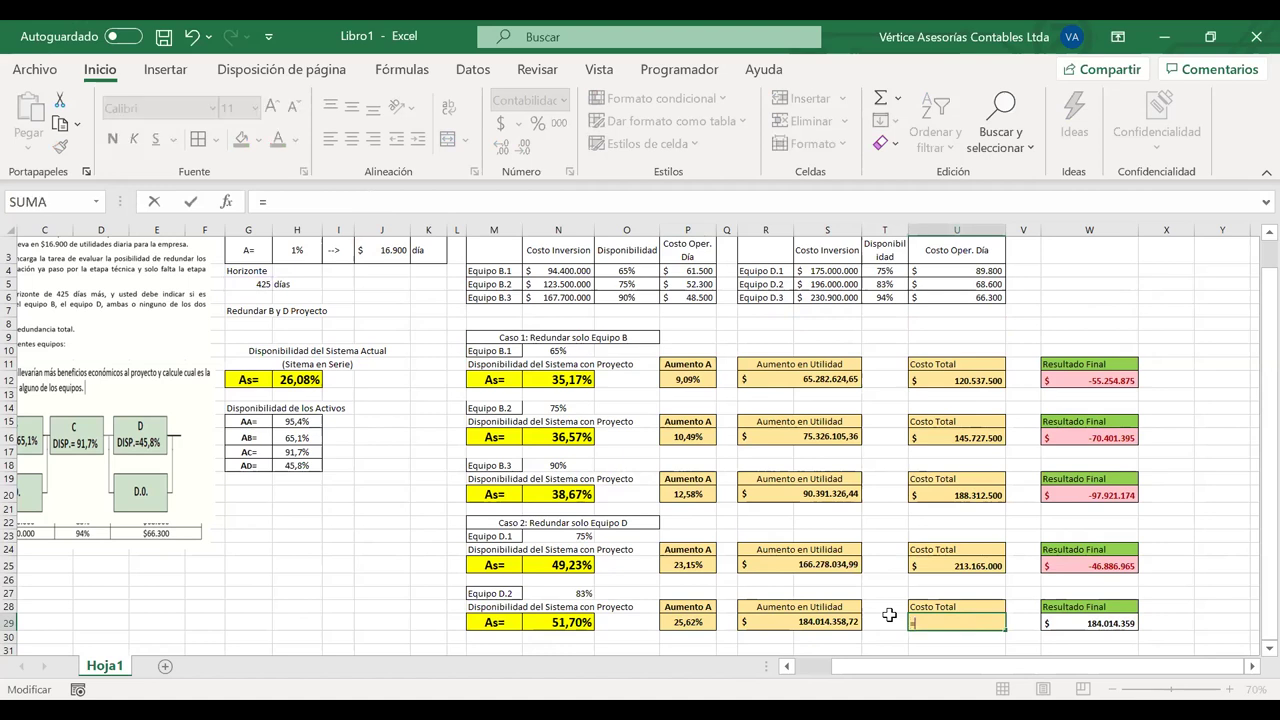
{"action": "left_click", "coordinate": [820, 284]}
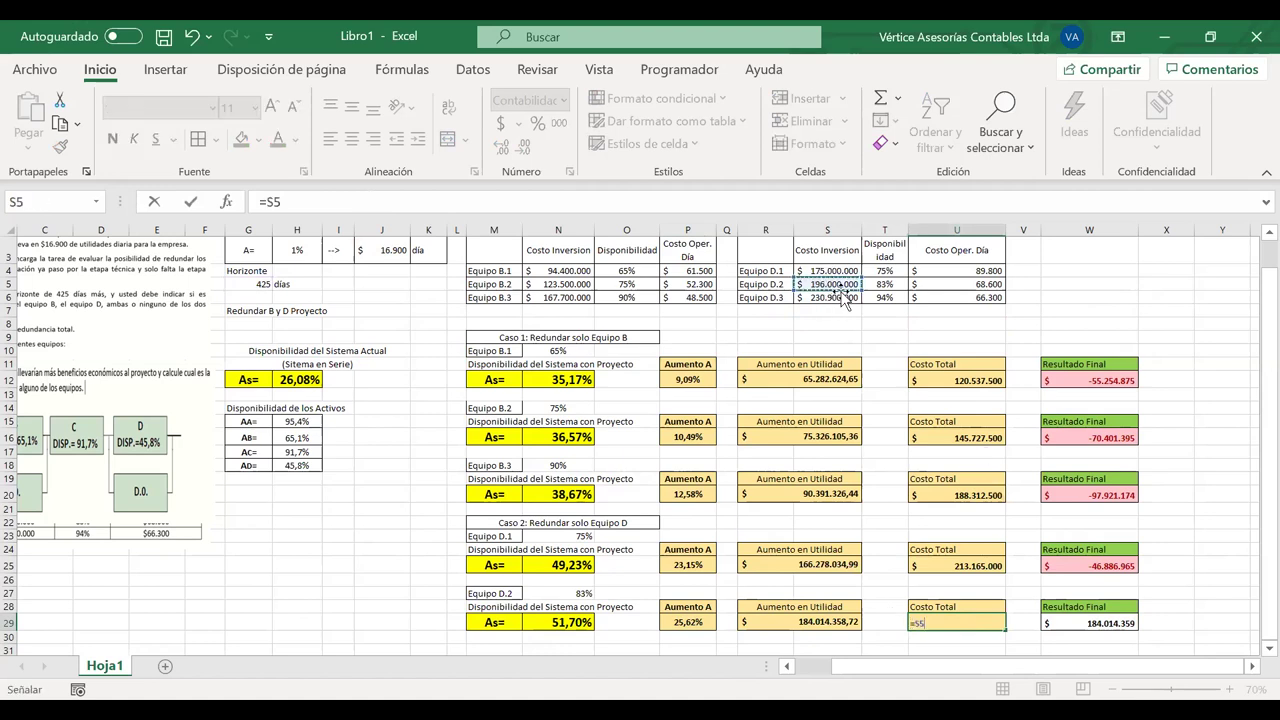
{"action": "type", "text": "+"}
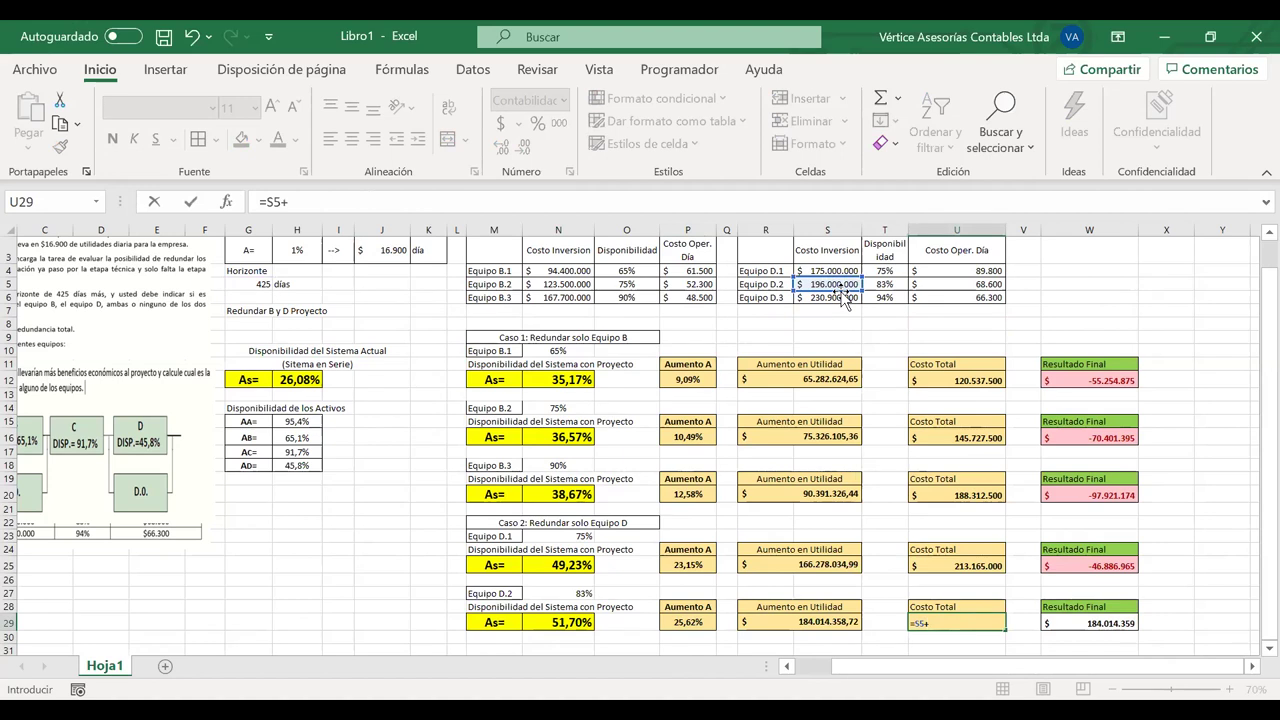
{"action": "left_click", "coordinate": [941, 283]}
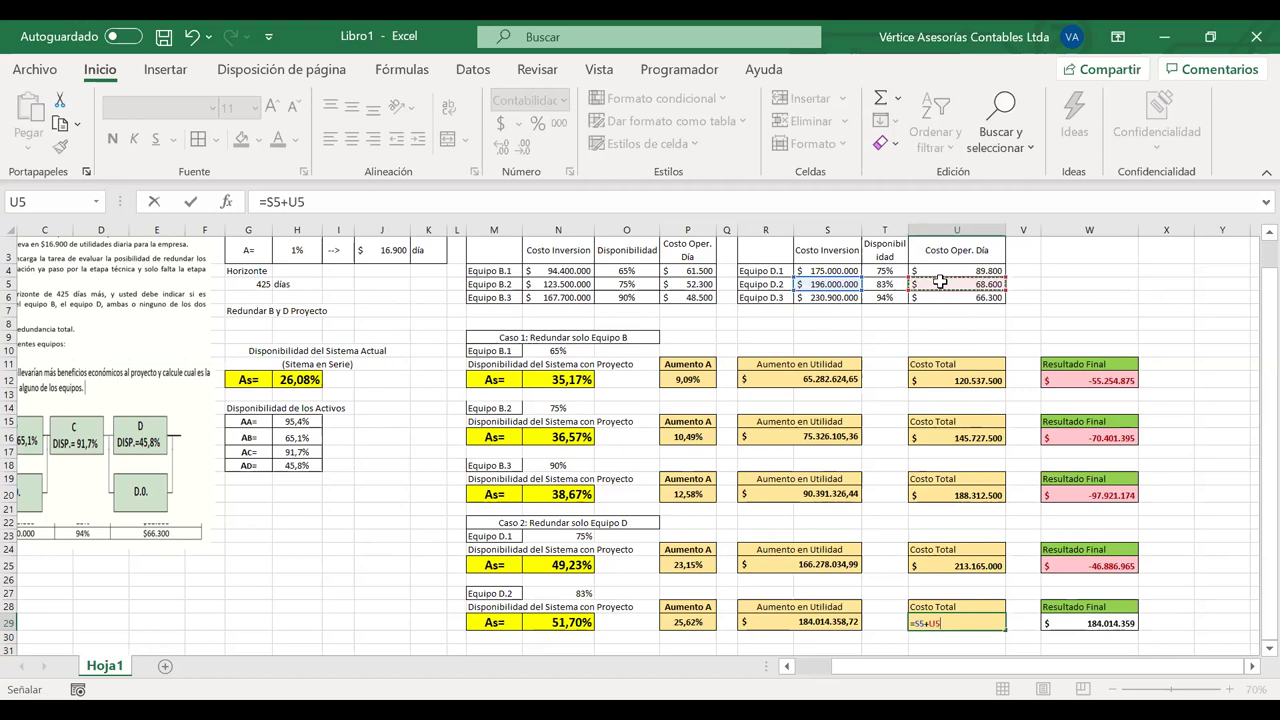
{"action": "type", "text": "*"}
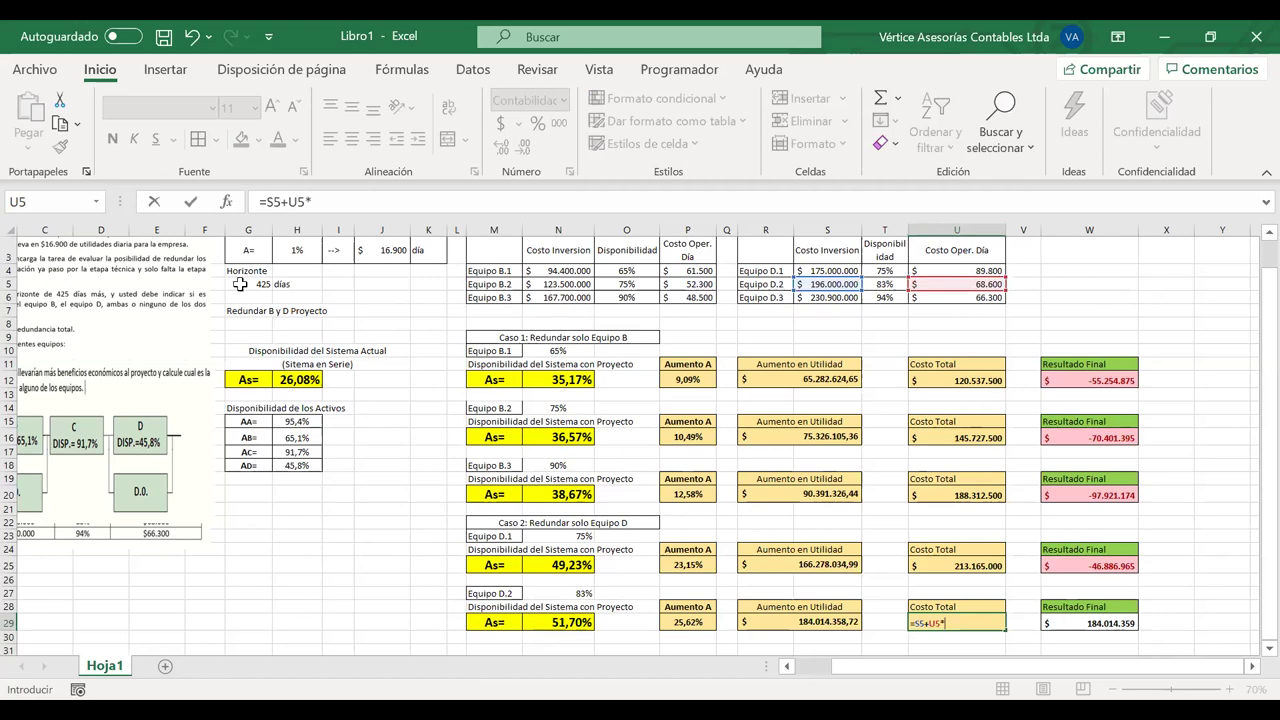
{"action": "left_click", "coordinate": [240, 284]}
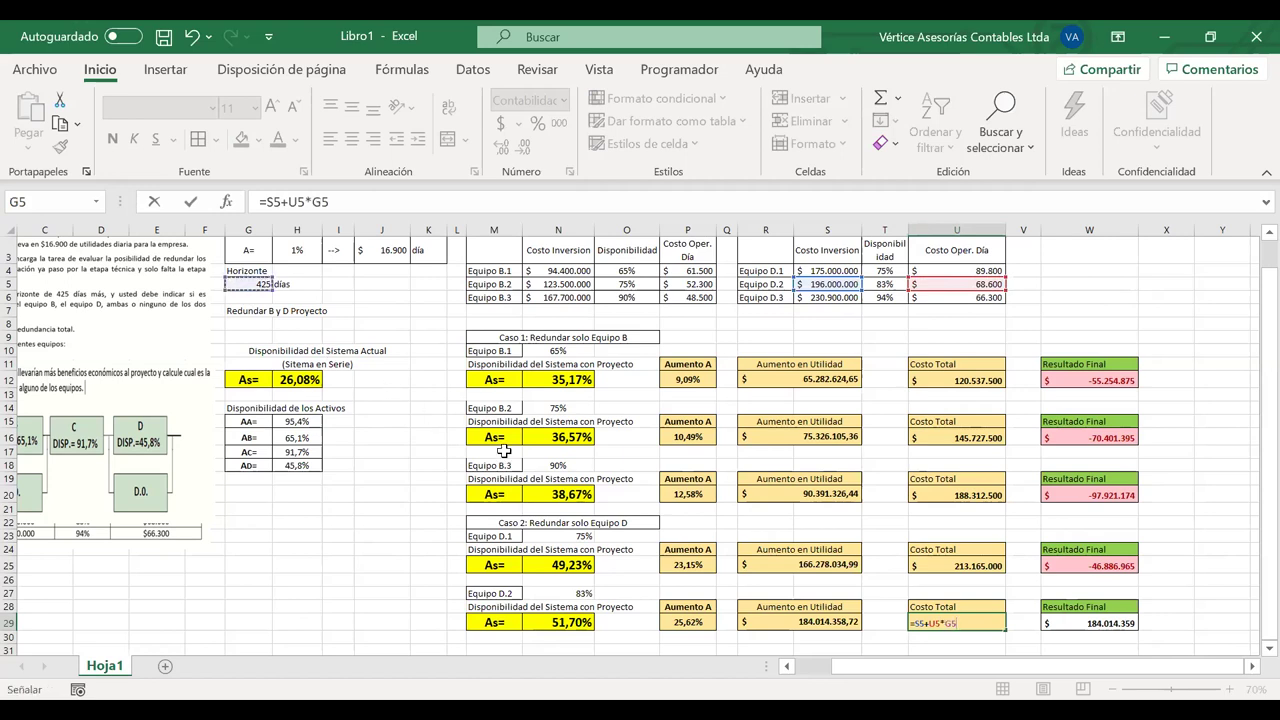
{"action": "key", "text": "Return"}
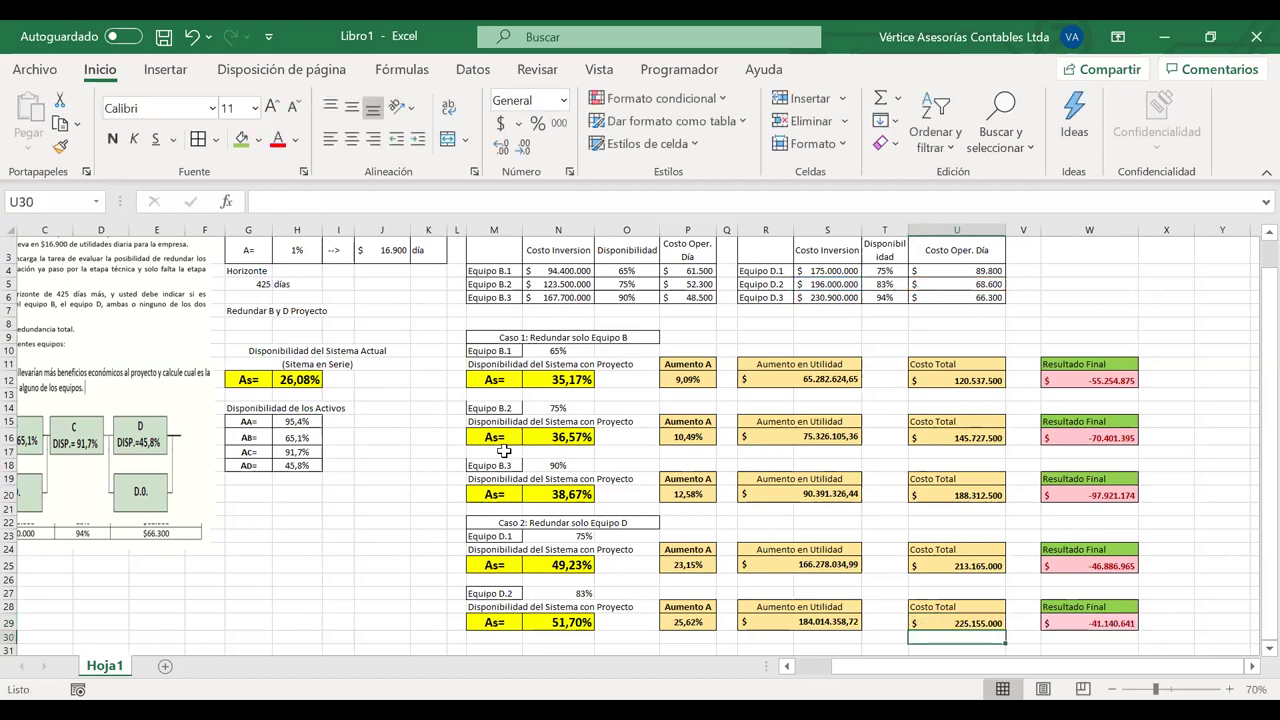
{"action": "left_click", "coordinate": [1093, 617]}
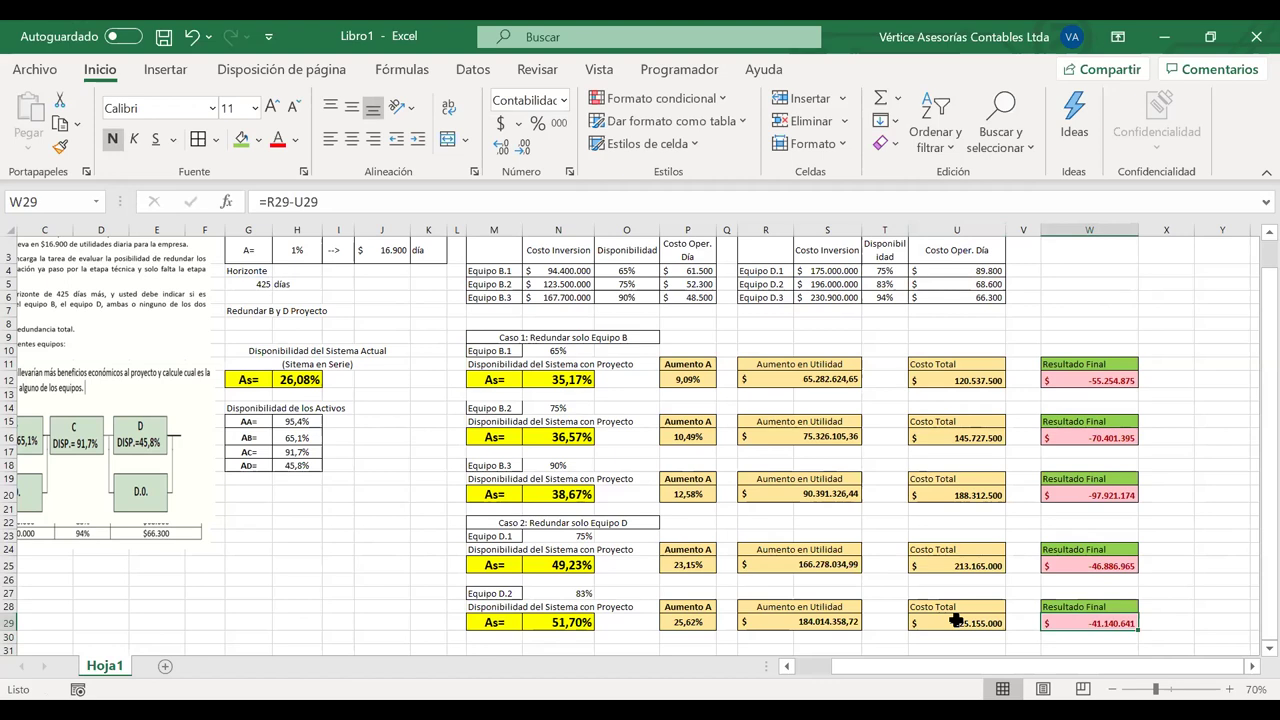
Copy the Equipo D.2 block M27:W29 to the rows starting at M31 and rename the copy as Equipo D.3
{"action": "scroll", "coordinate": [955, 621], "scroll_direction": "down", "scroll_amount": 1}
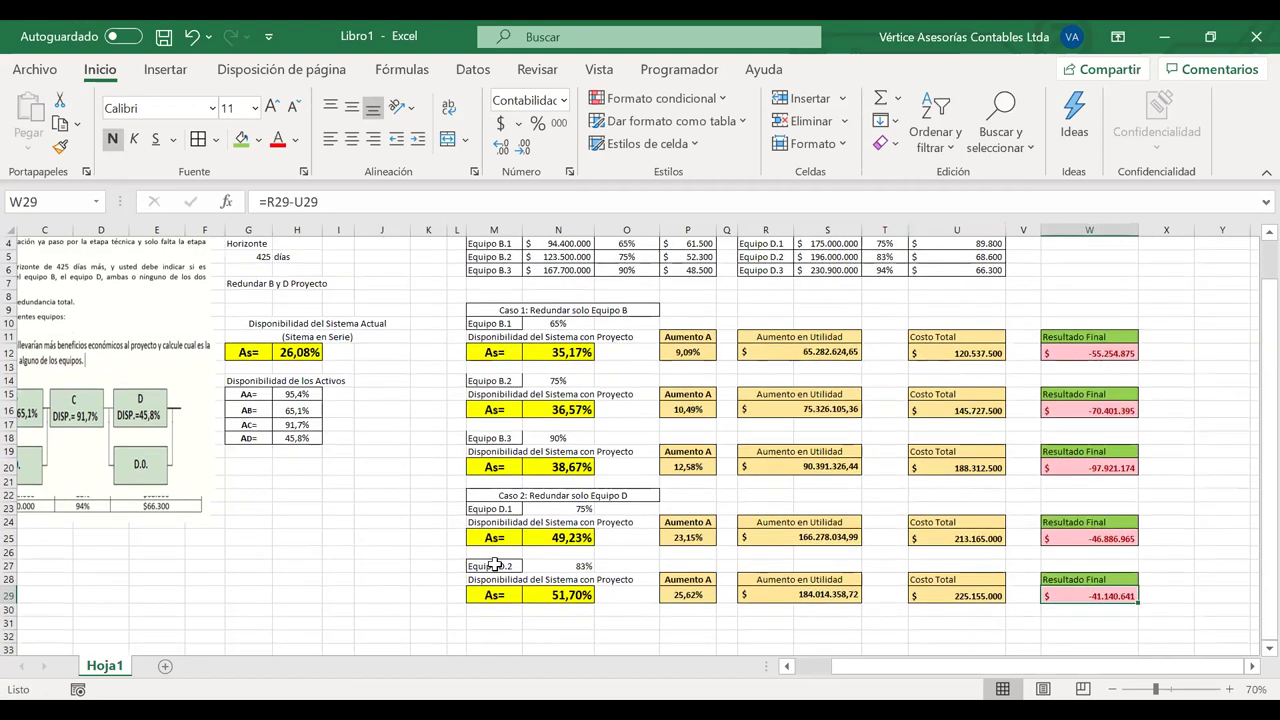
{"action": "left_click_drag", "start_coordinate": [497, 566], "coordinate": [1095, 590]}
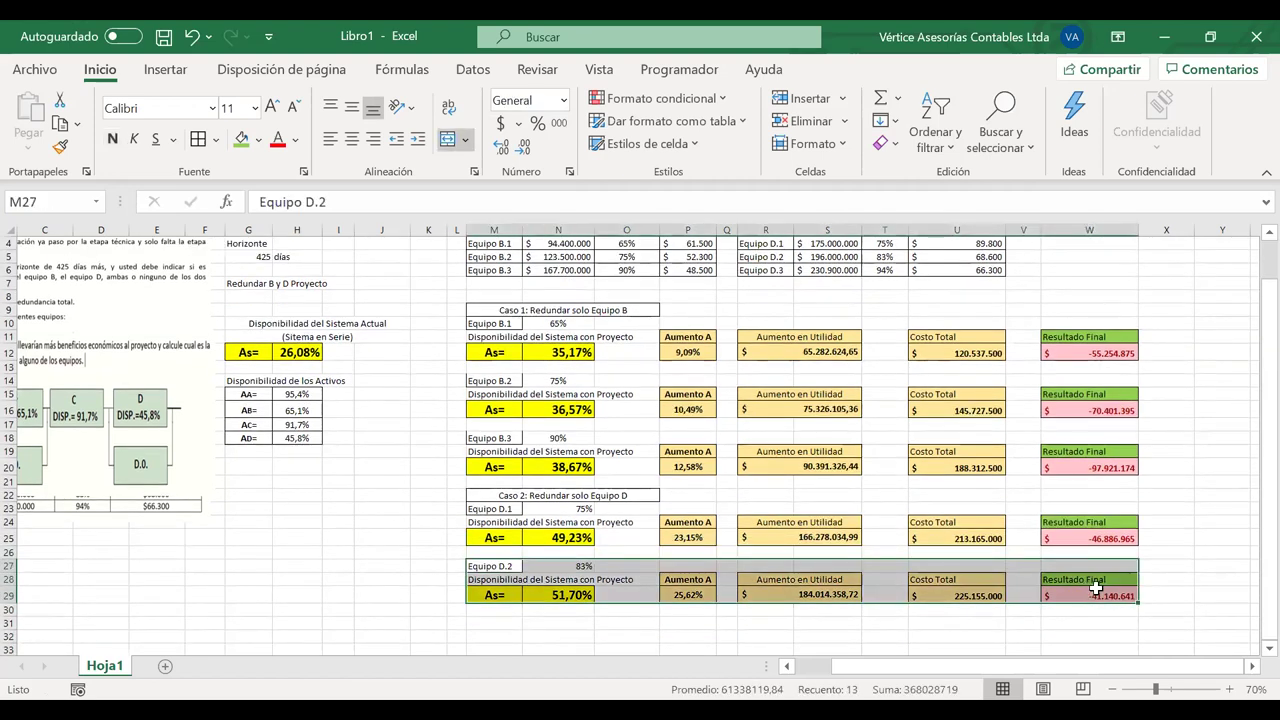
{"action": "key", "text": "ctrl+c"}
{"action": "left_click", "coordinate": [497, 622]}
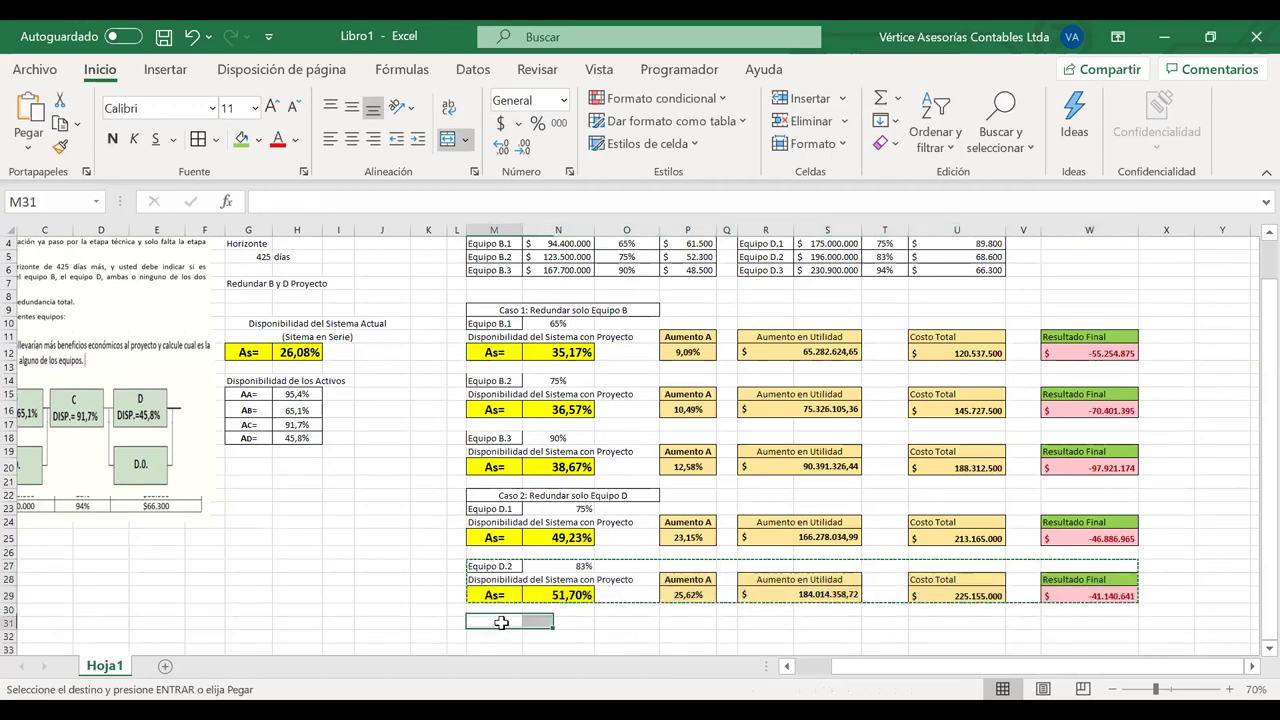
{"action": "key", "text": "ctrl+v"}
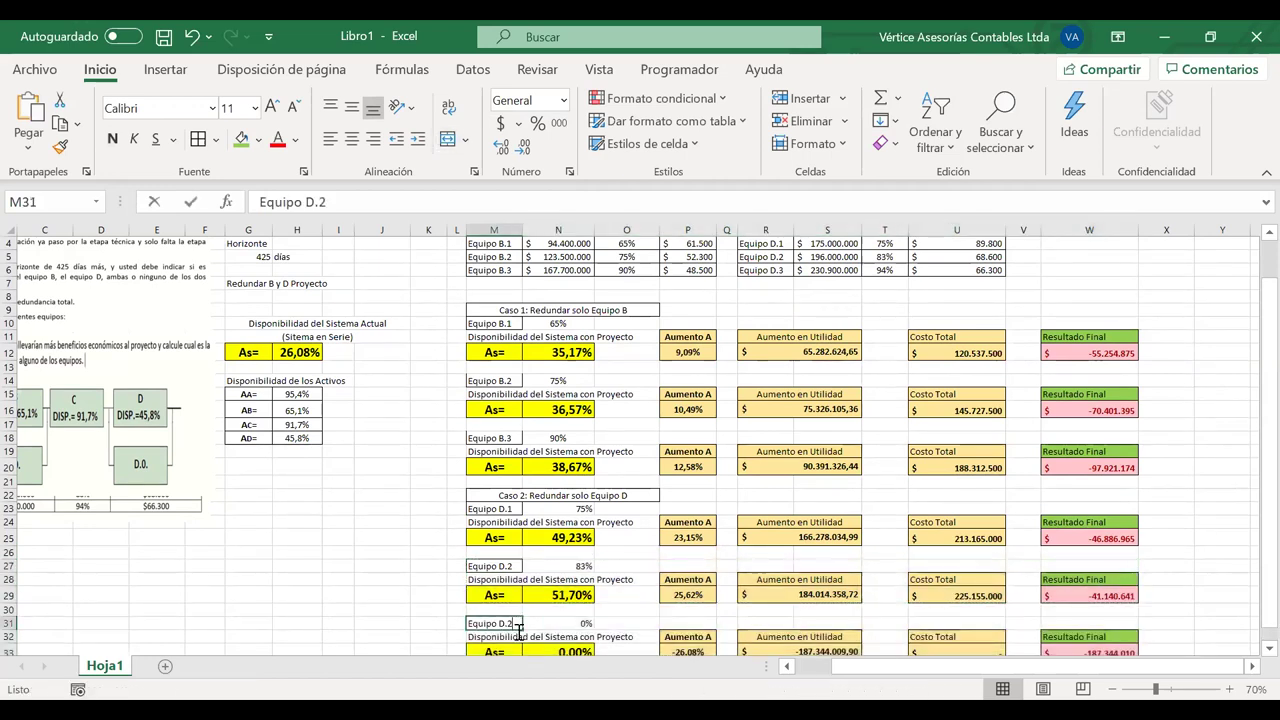
{"action": "key", "text": "F2"}
{"action": "key", "text": "BackSpace"}
{"action": "type", "text": "3"}
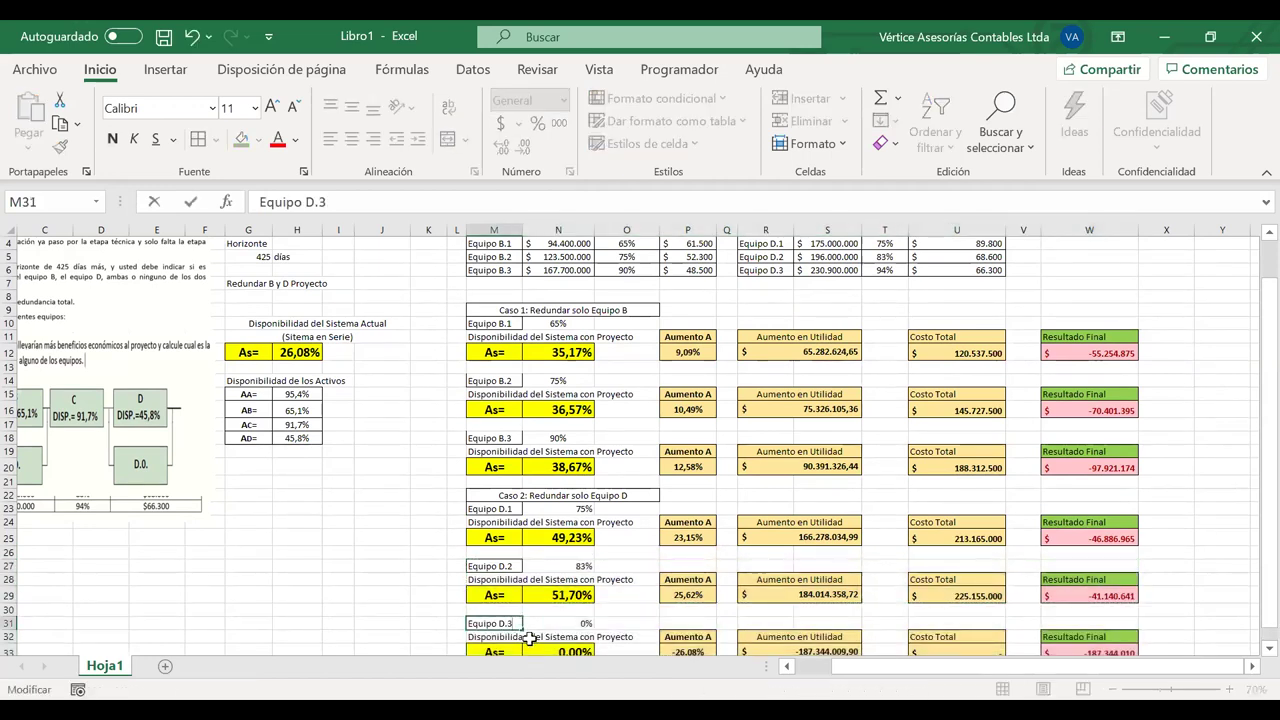
{"action": "key", "text": "Return"}
Clear the pasted total cost formula in U33 of the Equipo D.3 block
{"action": "scroll", "coordinate": [750, 620], "scroll_direction": "down", "scroll_amount": 2}
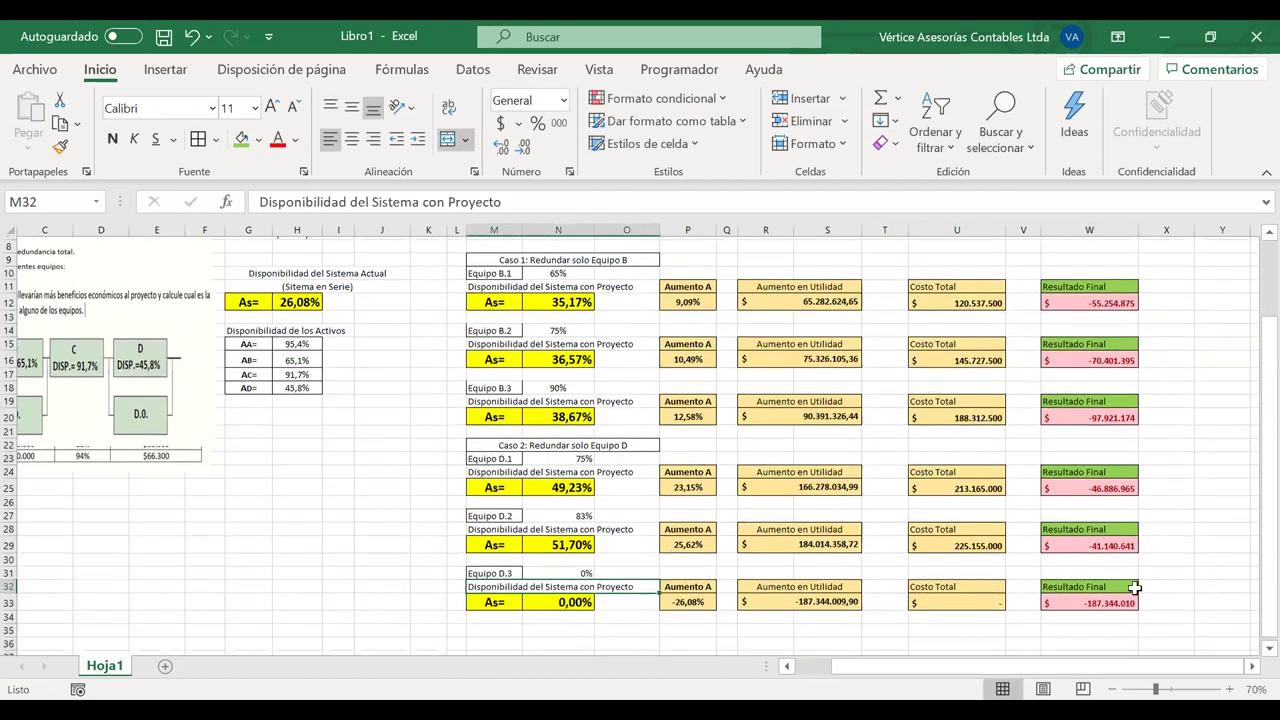
{"action": "left_click", "coordinate": [972, 601]}
{"action": "key", "text": "Delete"}
{"action": "key", "text": "Left"}
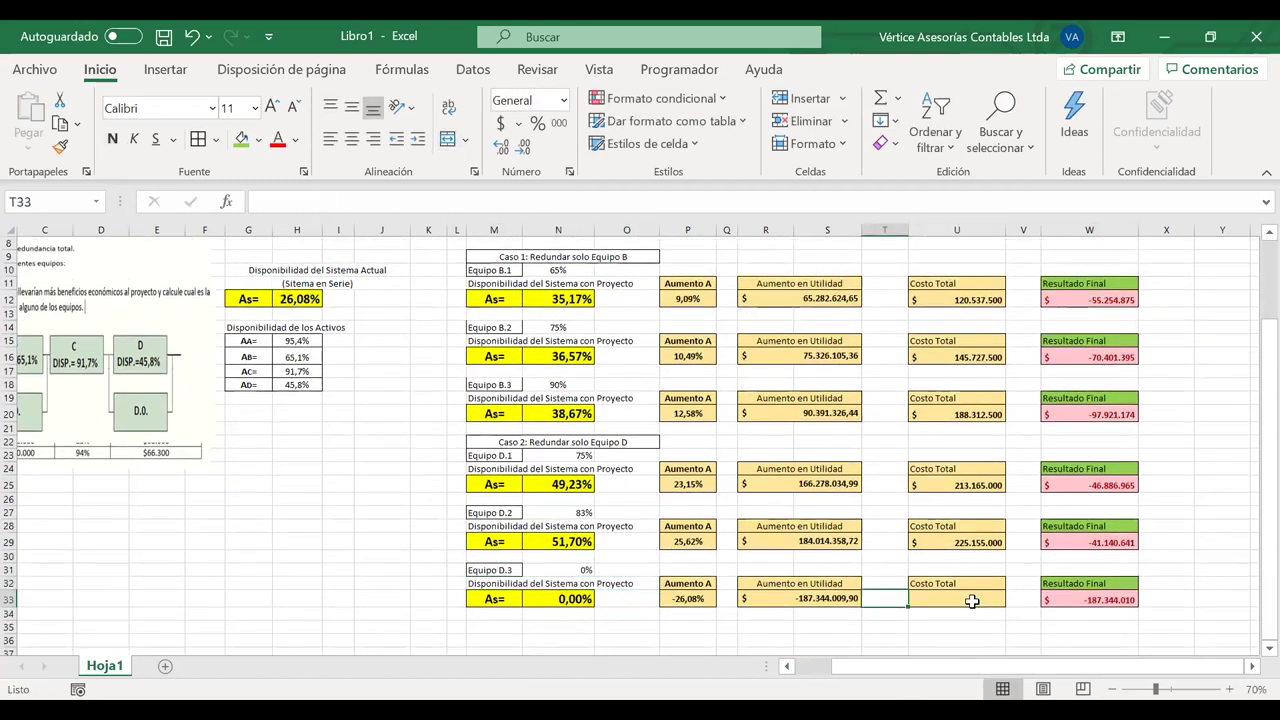
Clear the pasted Aumento en Utilidad formula in R33 and the Aumento A formula in P33 of the Equipo D.3 block
{"action": "key", "text": "Left"}
{"action": "key", "text": "Delete"}
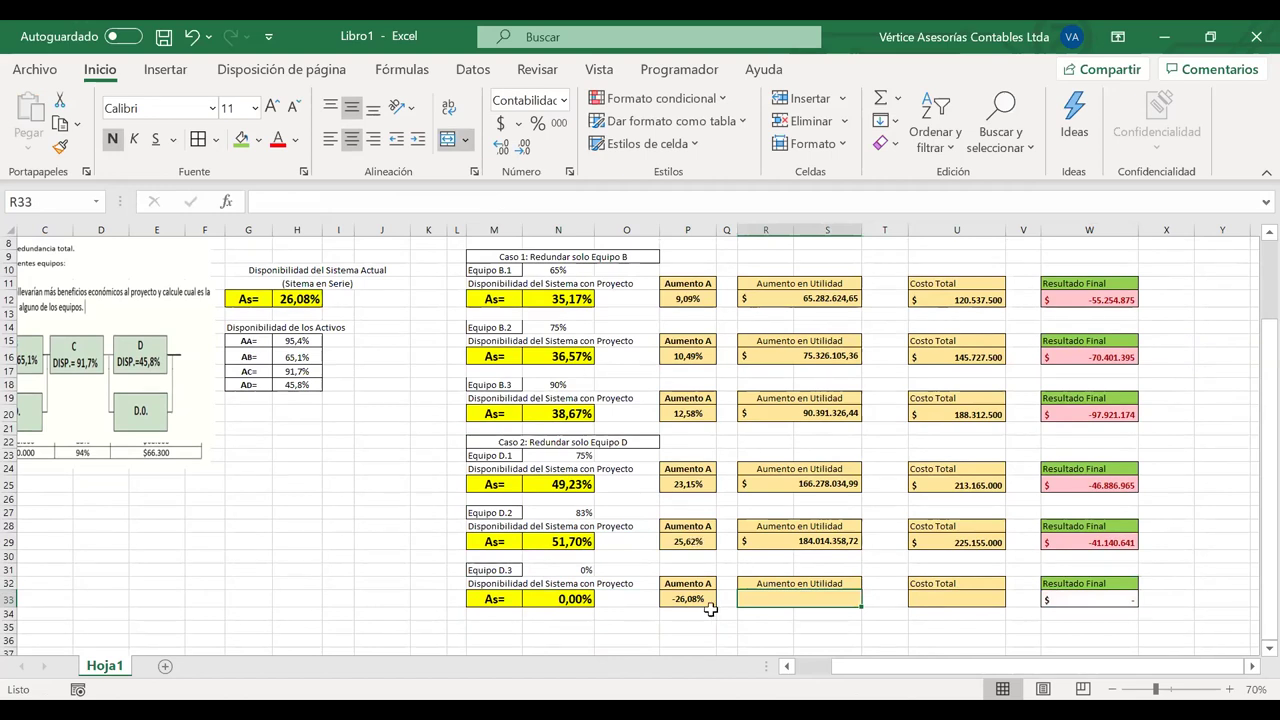
{"action": "left_click", "coordinate": [703, 598]}
{"action": "key", "text": "Delete"}
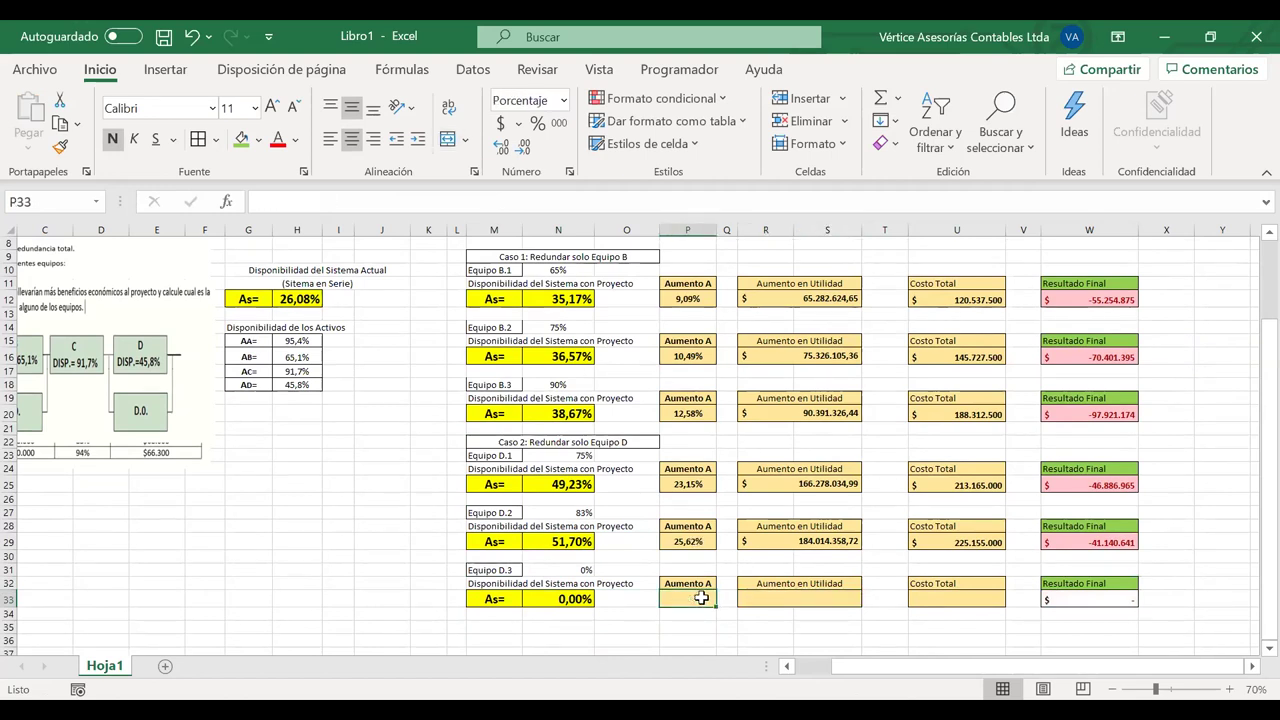
Link the Equipo D.3 availability in N31 to the Equipo D table with the formula =T6
{"action": "scroll", "coordinate": [703, 598], "scroll_direction": "up", "scroll_amount": 1}
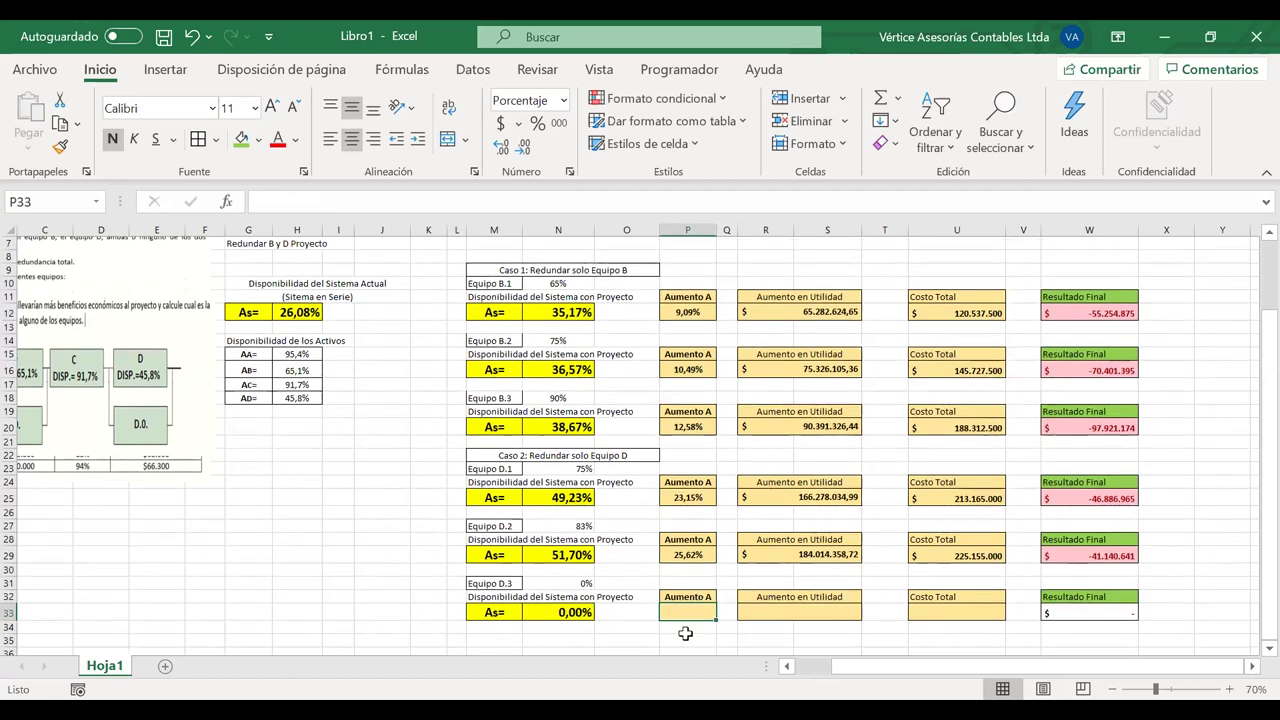
{"action": "left_click", "coordinate": [550, 607]}
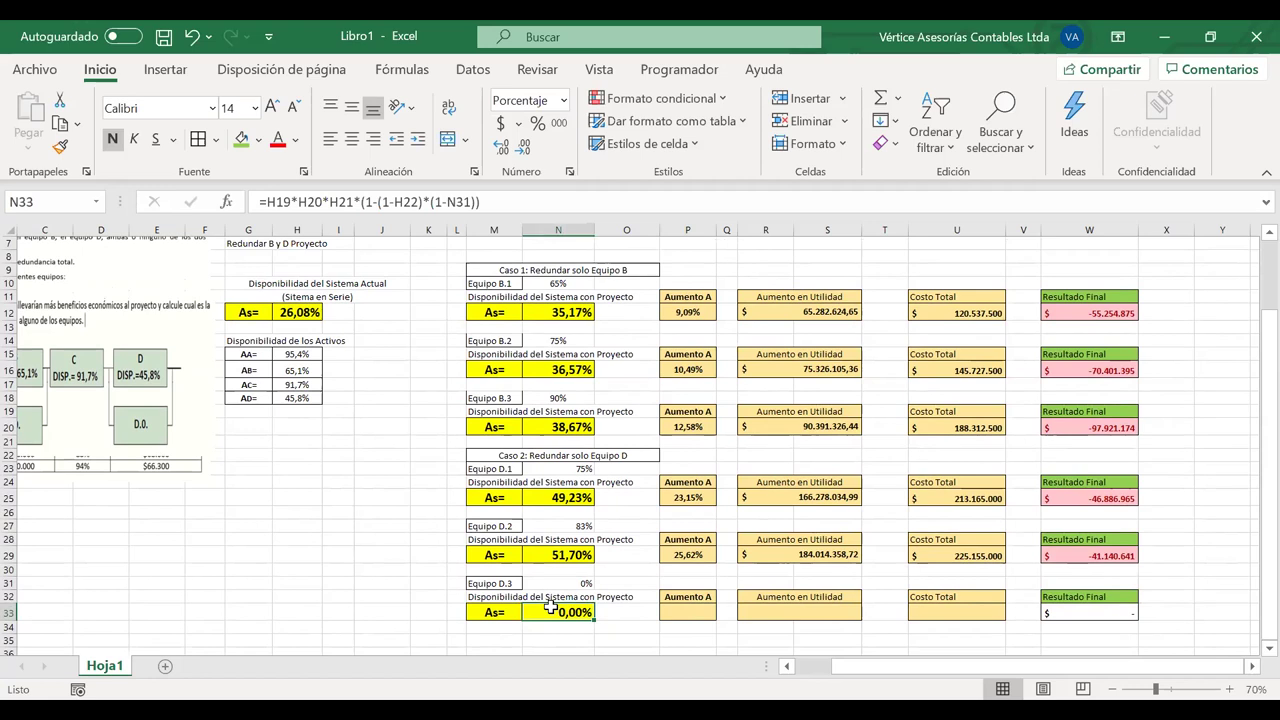
{"action": "scroll", "coordinate": [550, 607], "scroll_direction": "up", "scroll_amount": 1}
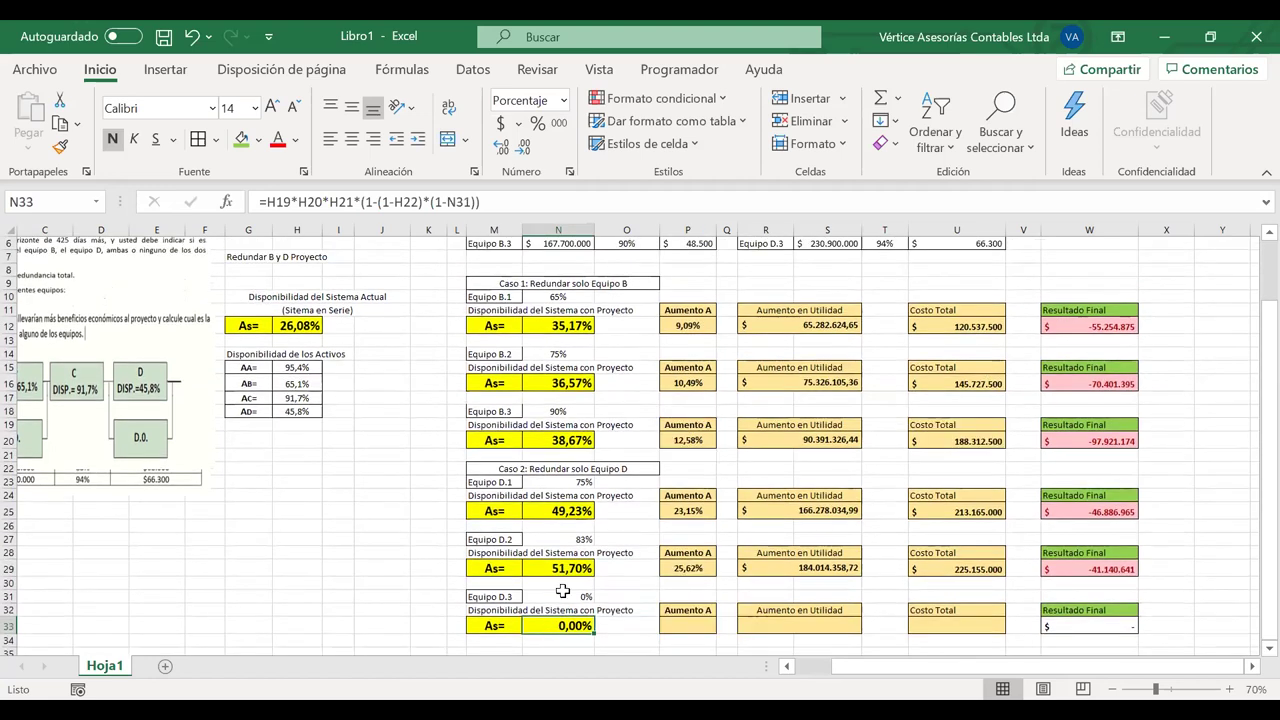
{"action": "left_click", "coordinate": [560, 596]}
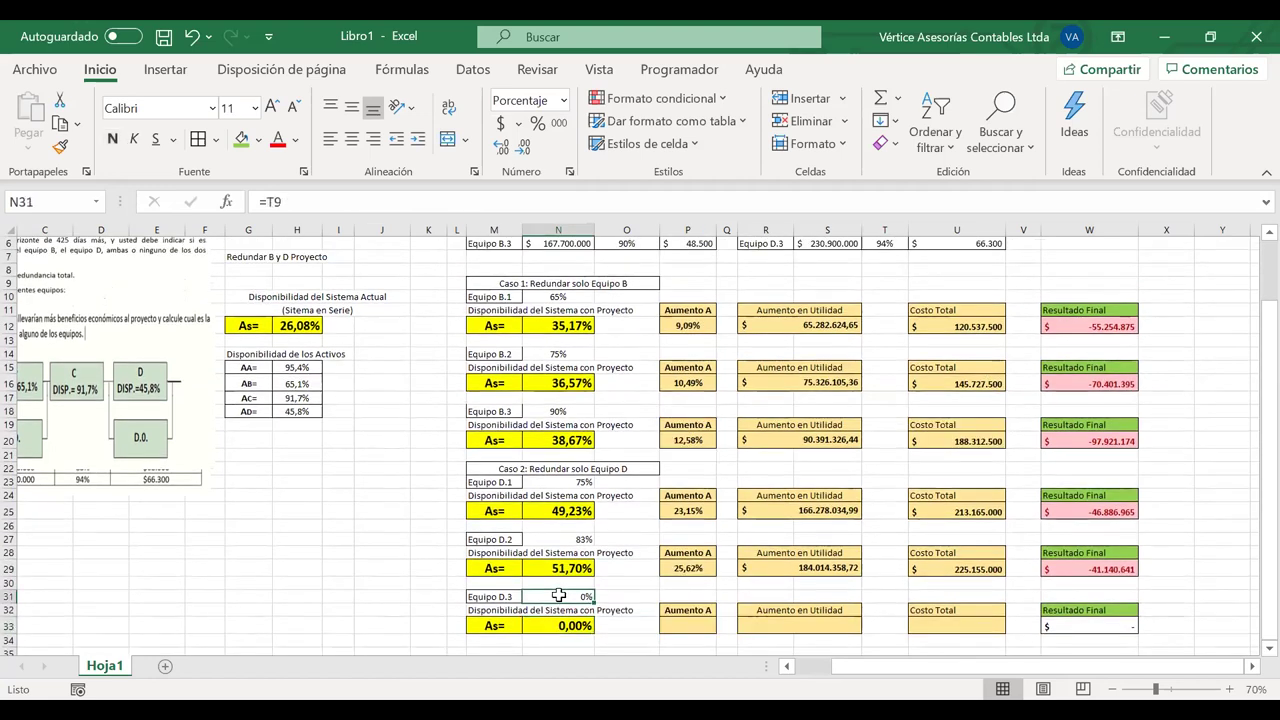
{"action": "type", "text": "="}
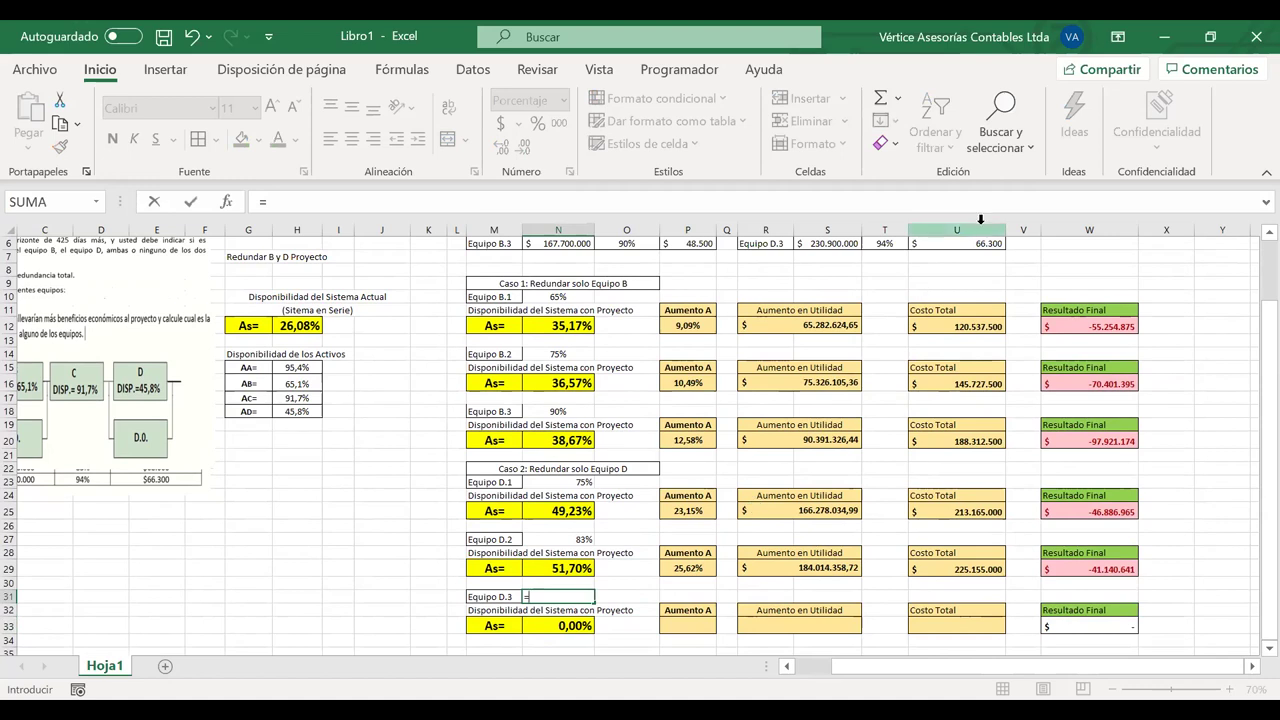
{"action": "left_click", "coordinate": [884, 244]}
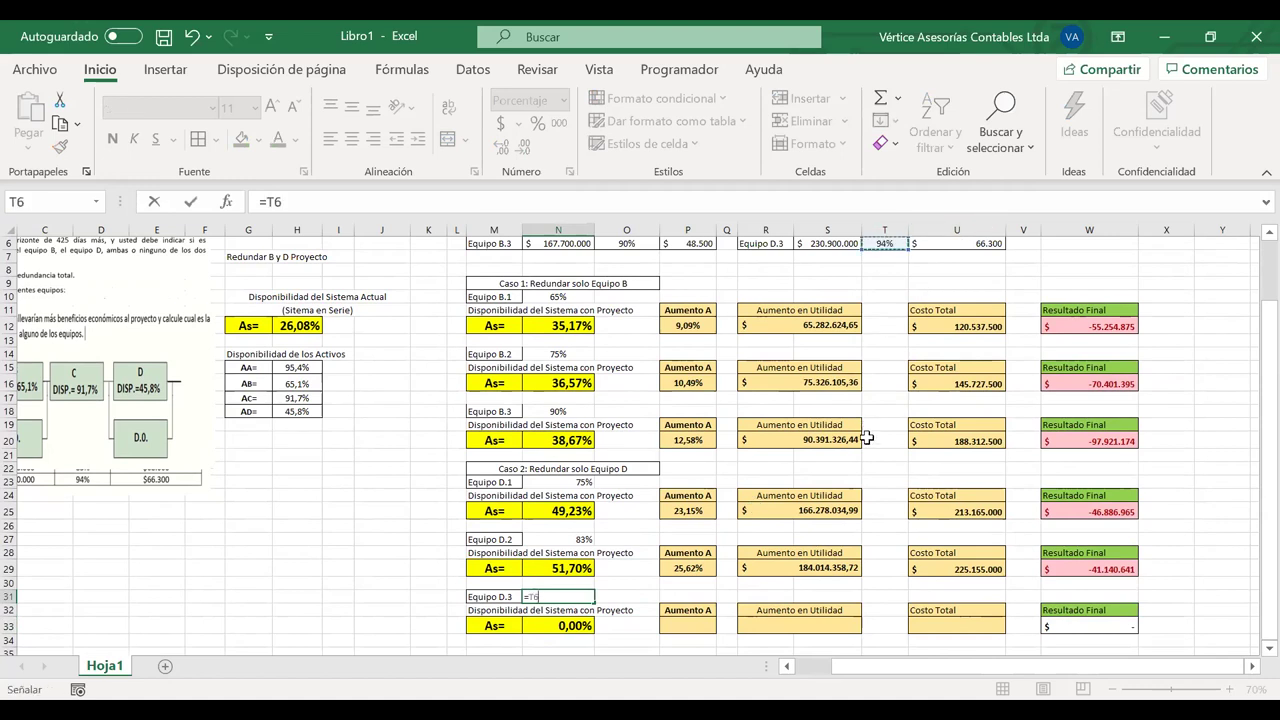
{"action": "key", "text": "Return"}
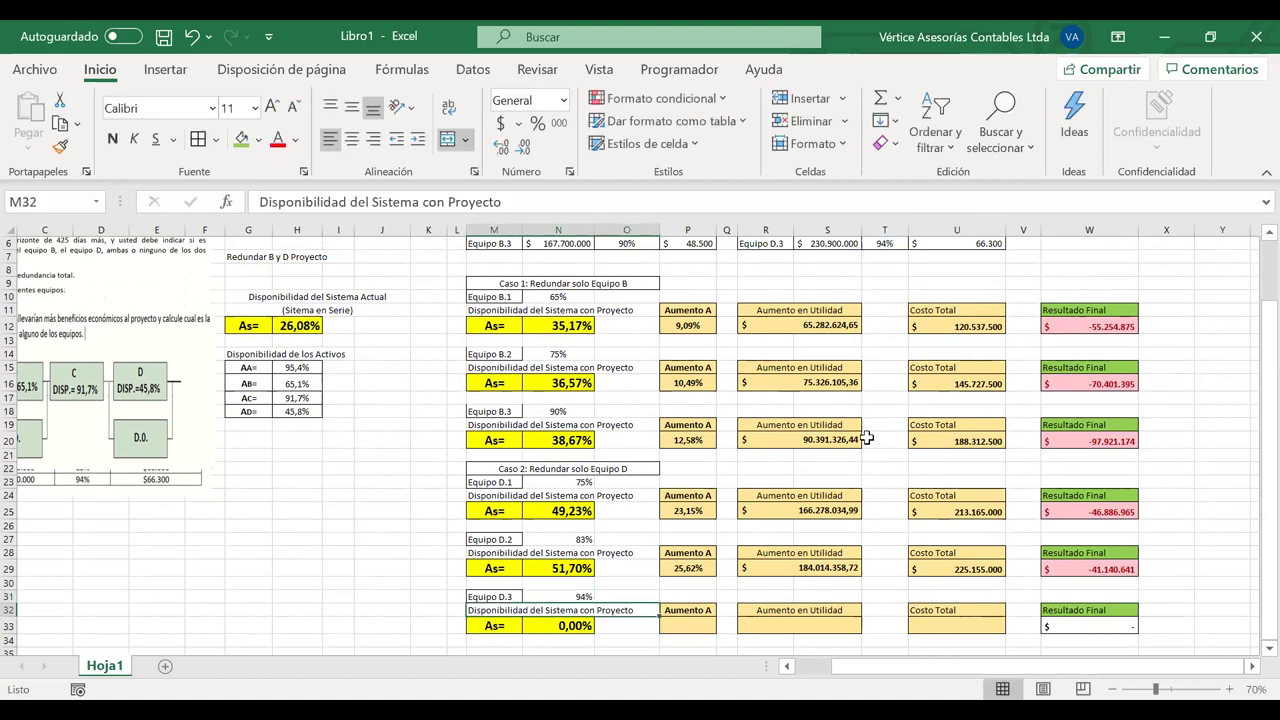
Correct the Equipo D.3 system availability formula in N33 to =H15*H16*H17*(1-(1-H18)*(1-N31))
{"action": "double_click", "coordinate": [558, 625]}
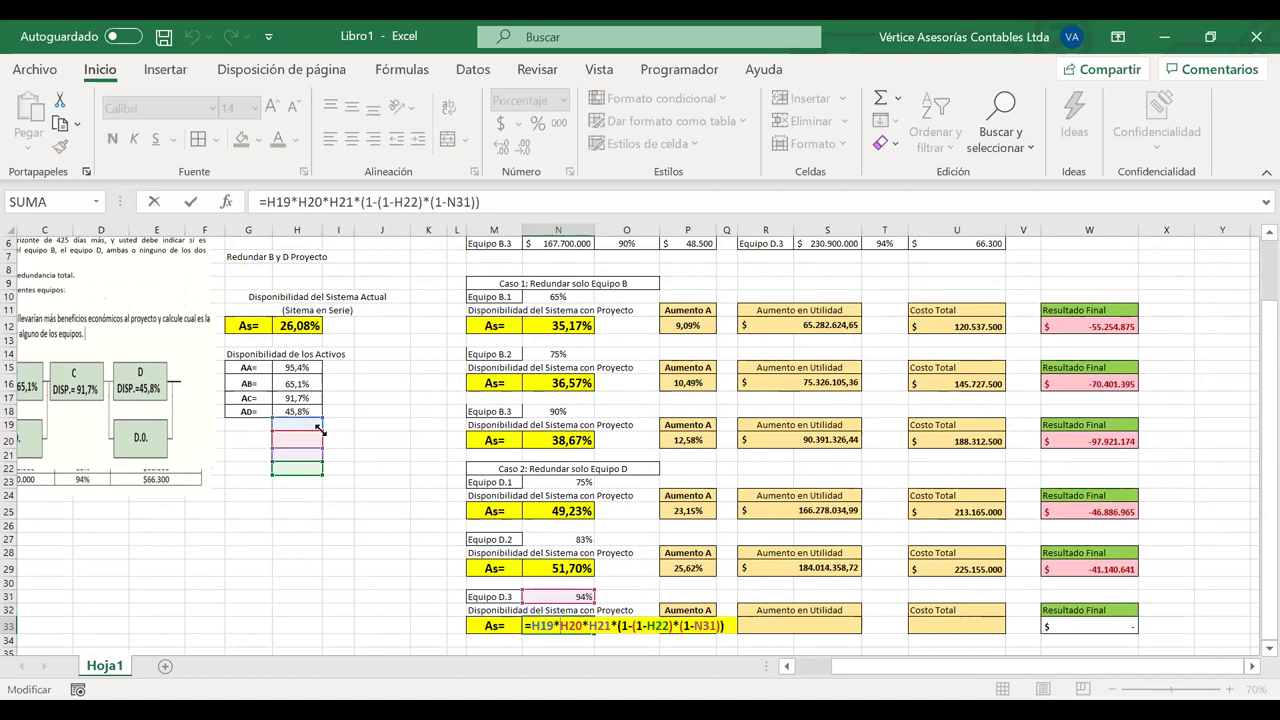
{"action": "scroll", "coordinate": [300, 430], "scroll_direction": "left", "scroll_amount": 2}
{"action": "left_click", "coordinate": [397, 385]}
{"action": "left_click", "coordinate": [405, 368]}
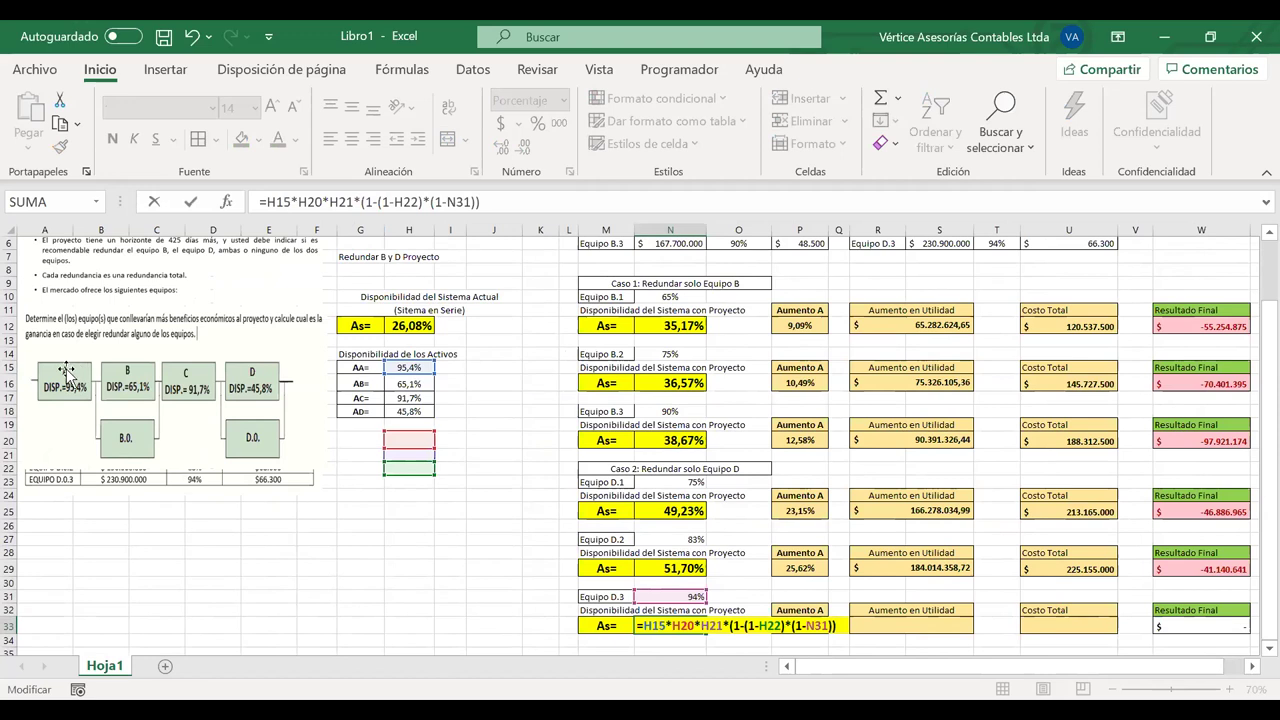
{"action": "left_click_drag", "start_coordinate": [412, 433], "coordinate": [413, 385]}
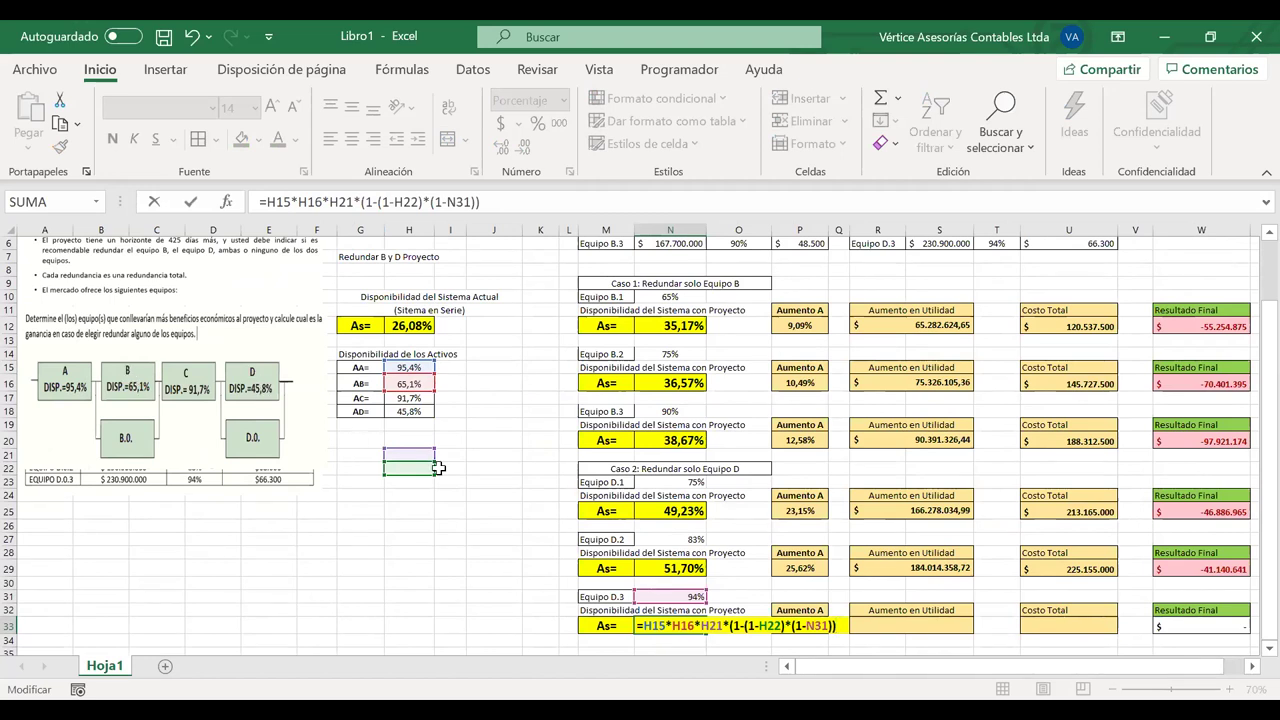
{"action": "left_click_drag", "start_coordinate": [415, 456], "coordinate": [408, 399]}
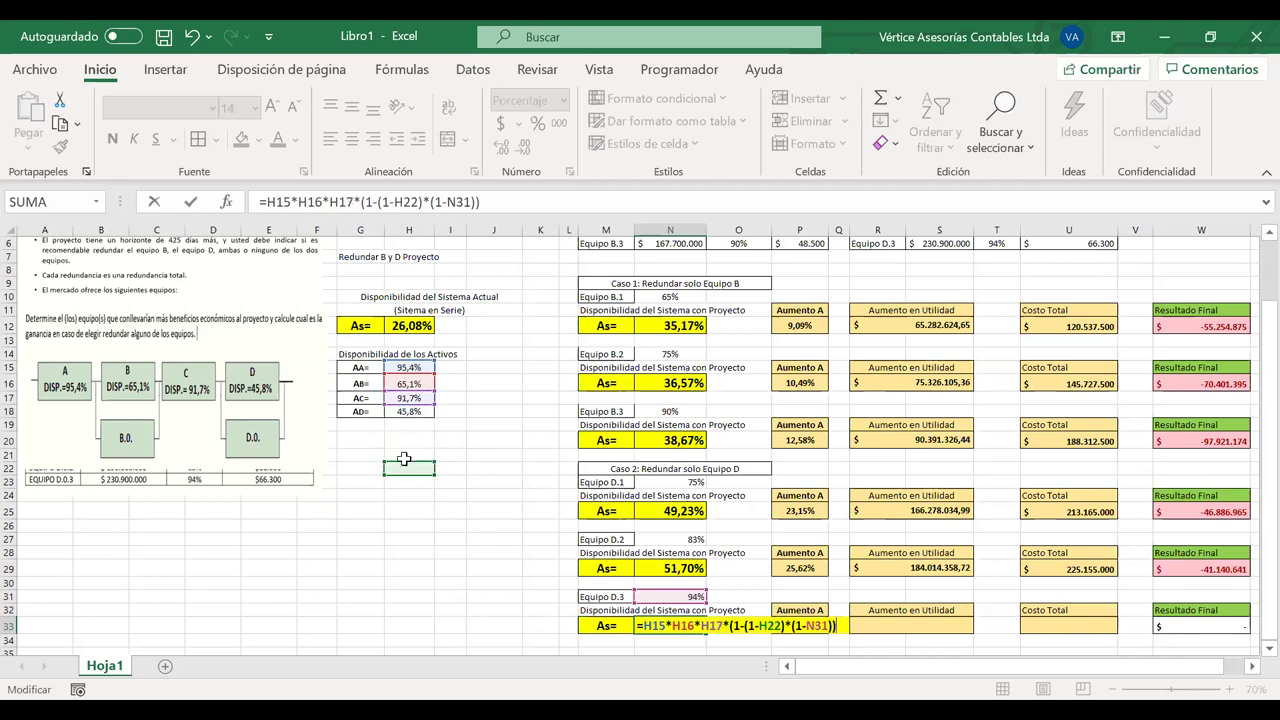
{"action": "left_click", "coordinate": [750, 628]}
{"action": "left_click", "coordinate": [738, 628]}
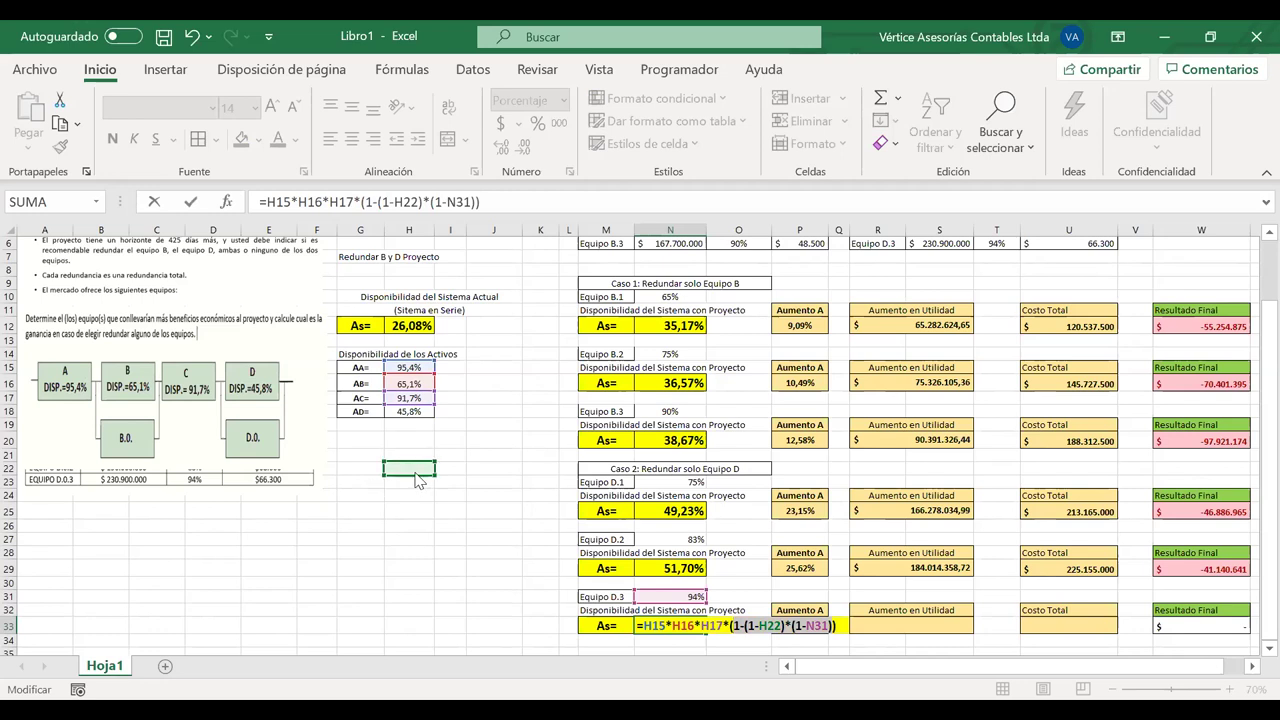
{"action": "left_click_drag", "start_coordinate": [417, 477], "coordinate": [412, 412]}
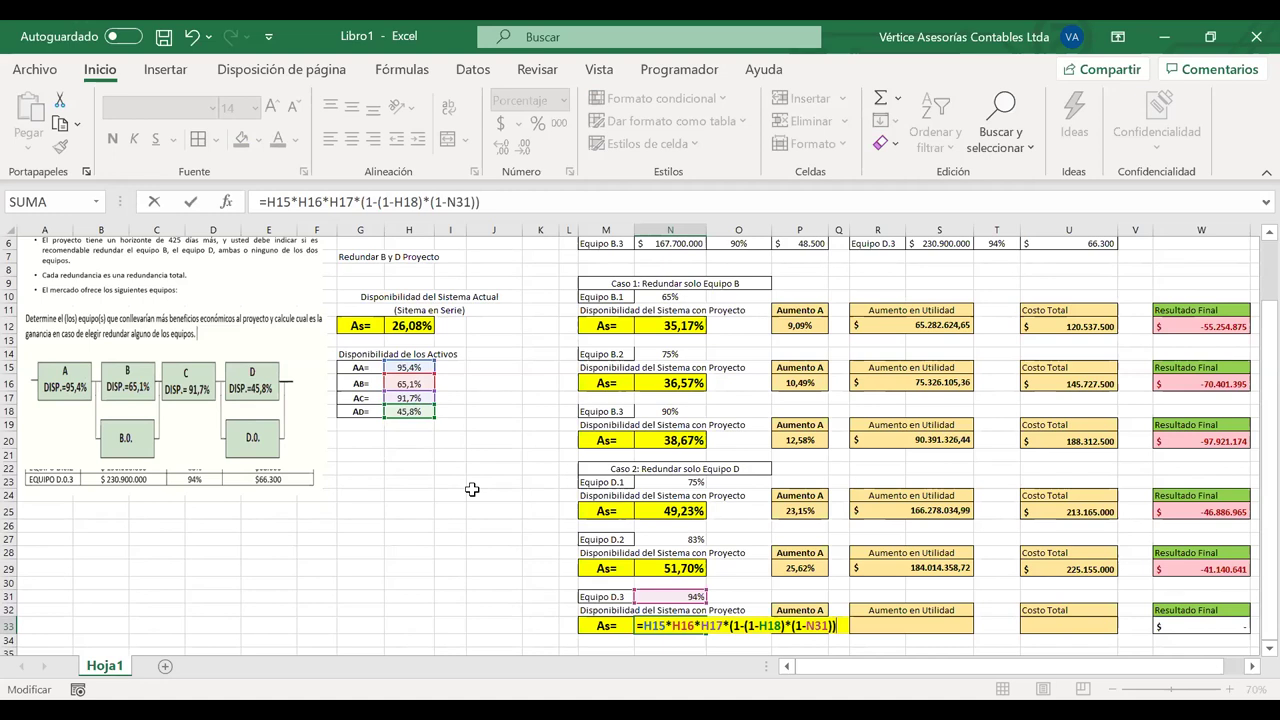
{"action": "key", "text": "Return"}
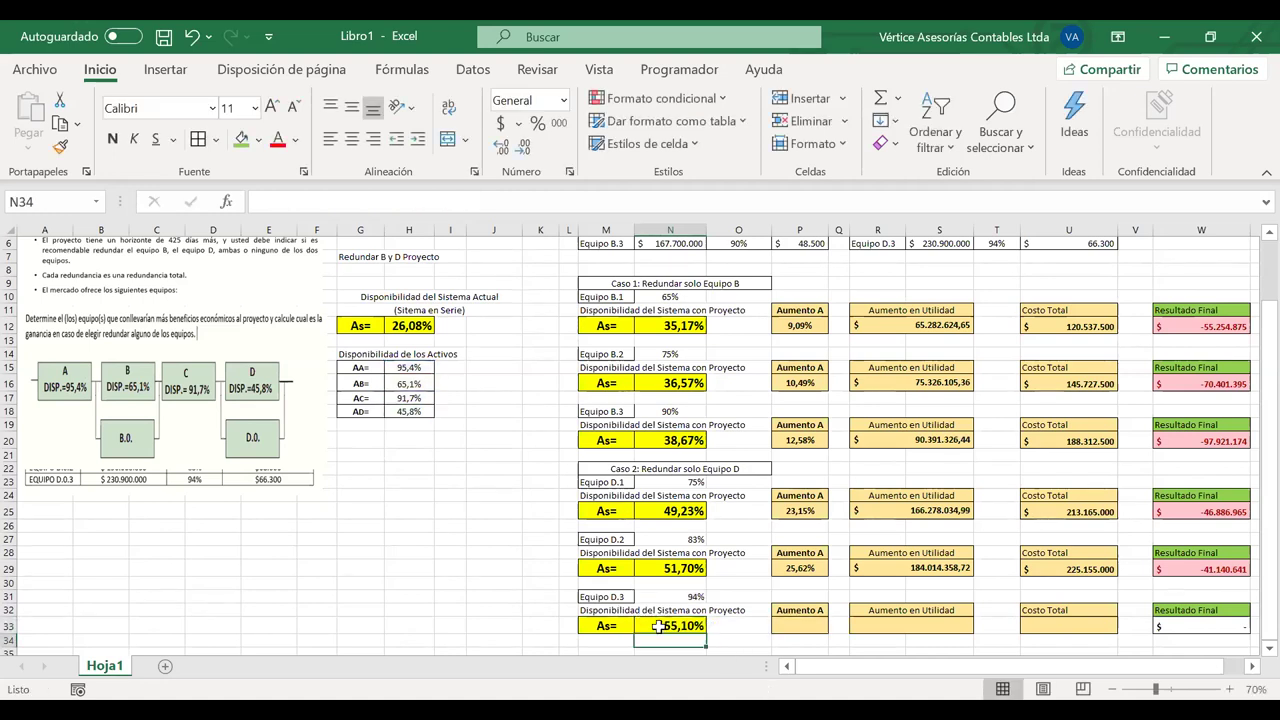
Calculate the Equipo D.3 availability increase in P33 with the formula =N33-H12
{"action": "left_click", "coordinate": [795, 622]}
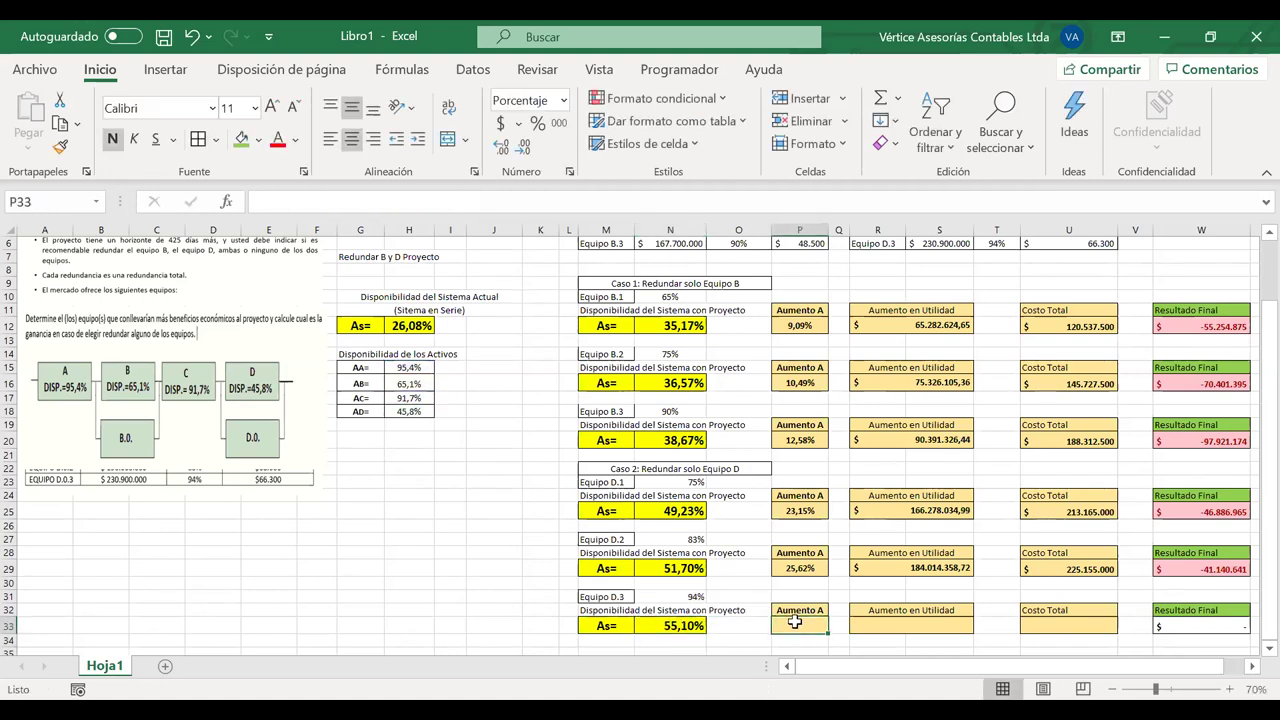
{"action": "type", "text": "="}
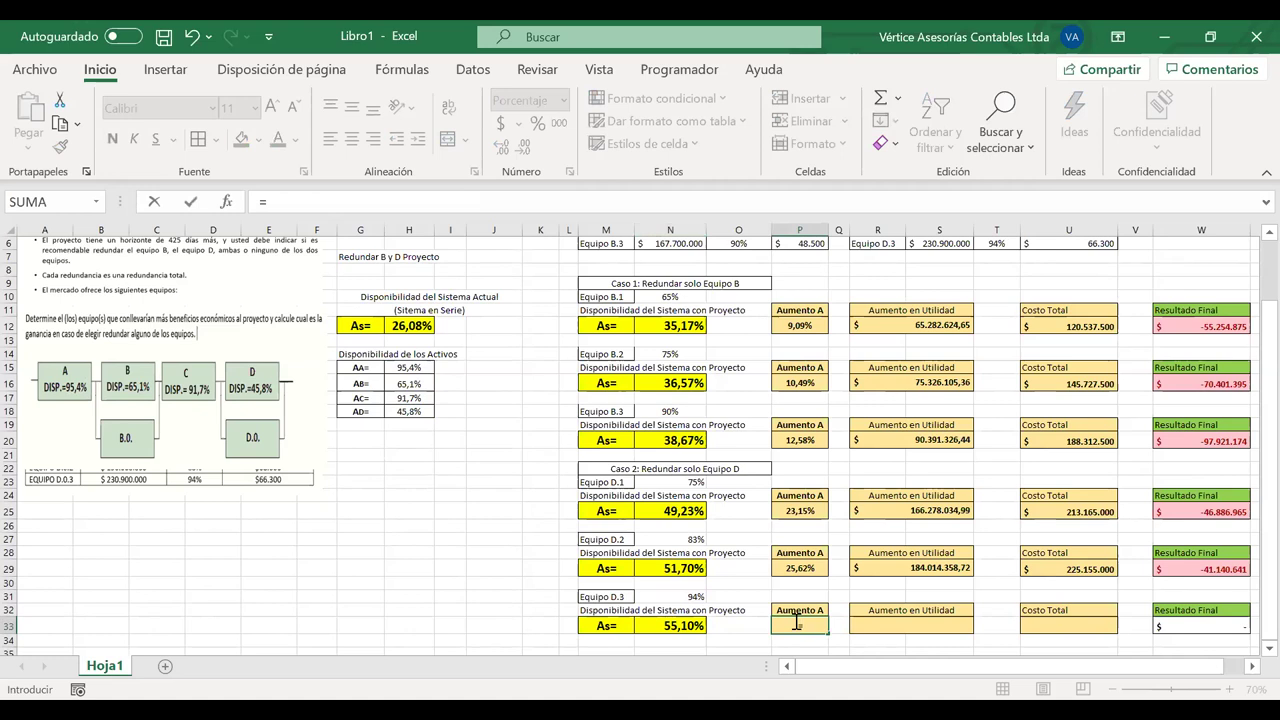
{"action": "left_click", "coordinate": [662, 626]}
{"action": "type", "text": "-"}
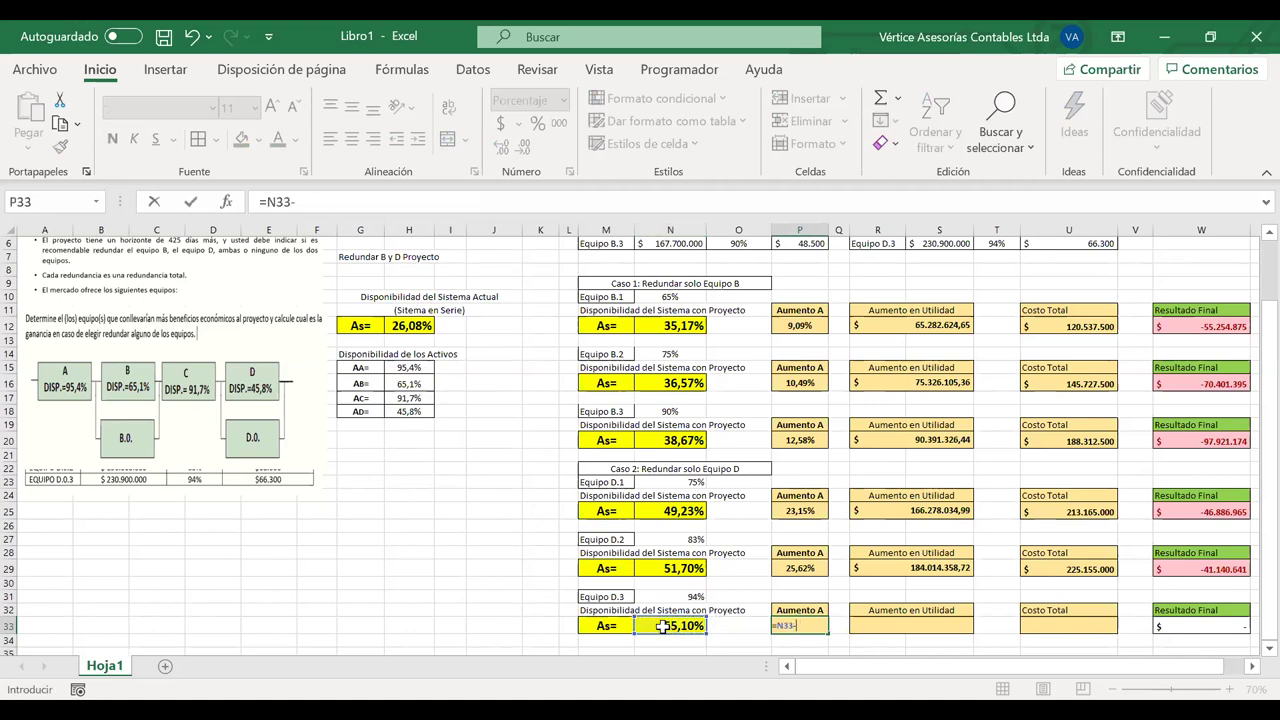
{"action": "left_click", "coordinate": [403, 326]}
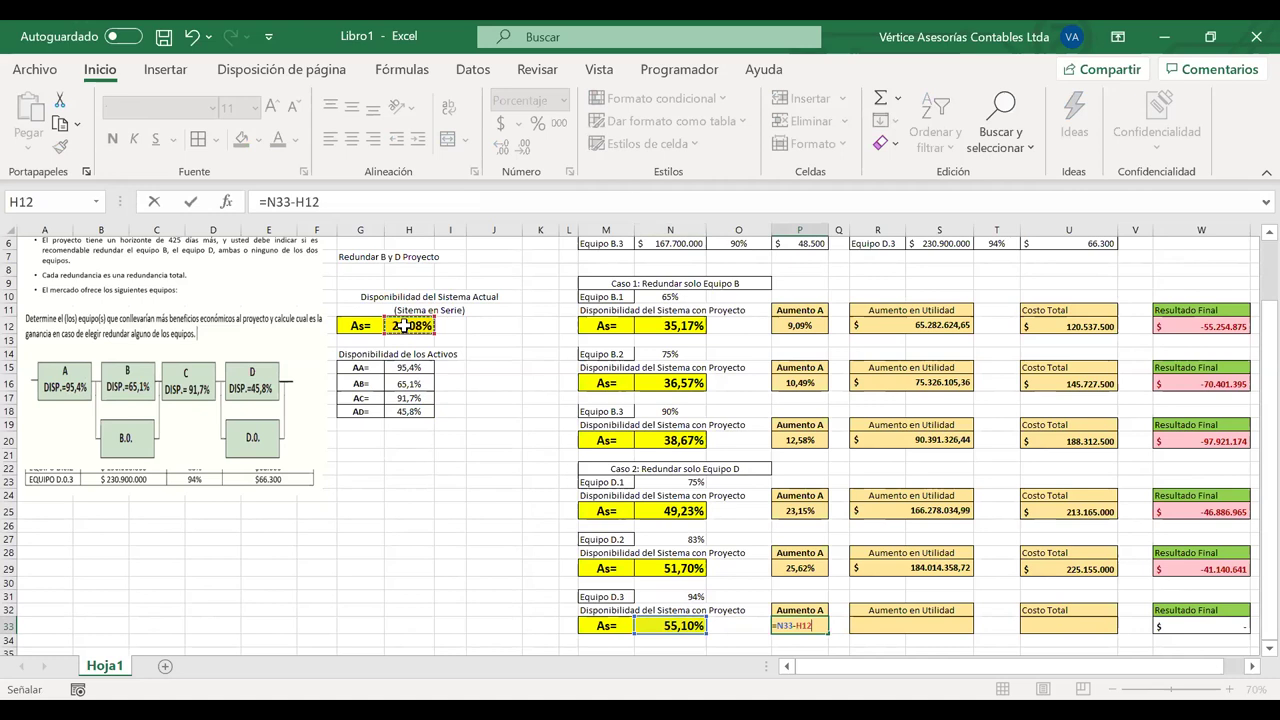
{"action": "key", "text": "Return"}
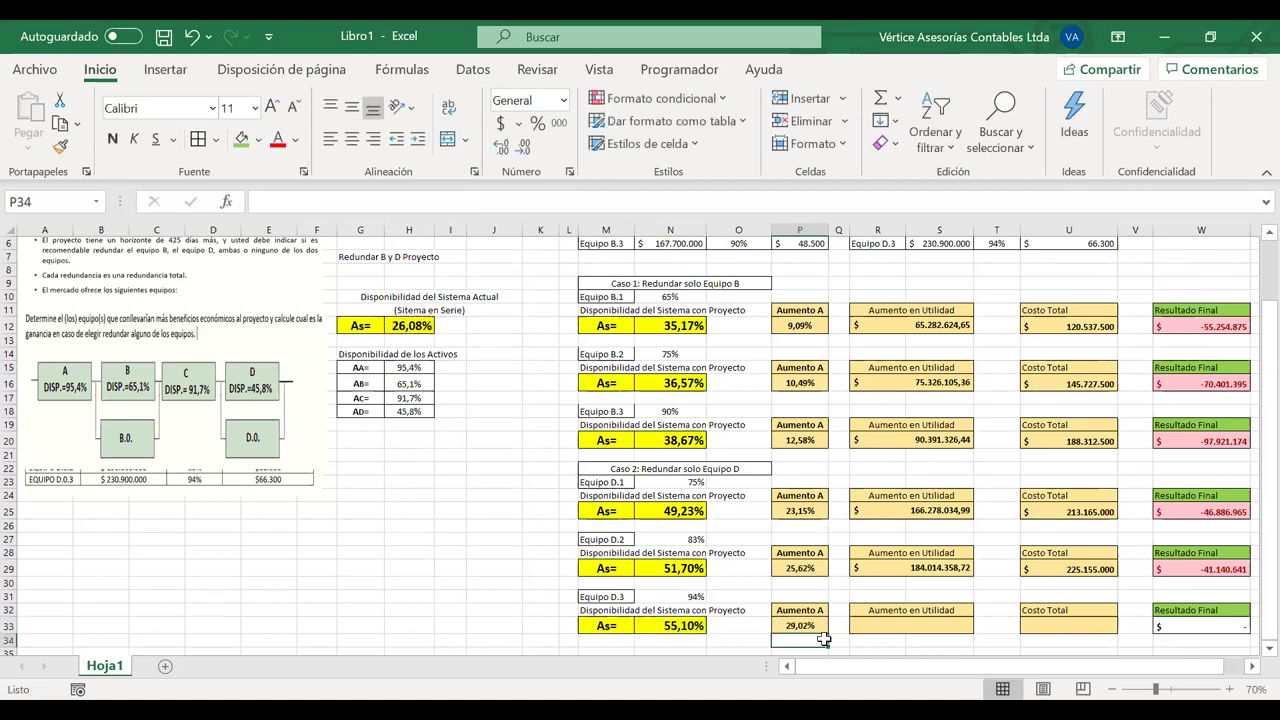
Start the Equipo D.3 Aumento en Utilidad calculation in R33 with the formula =P33*100
{"action": "left_click", "coordinate": [948, 625]}
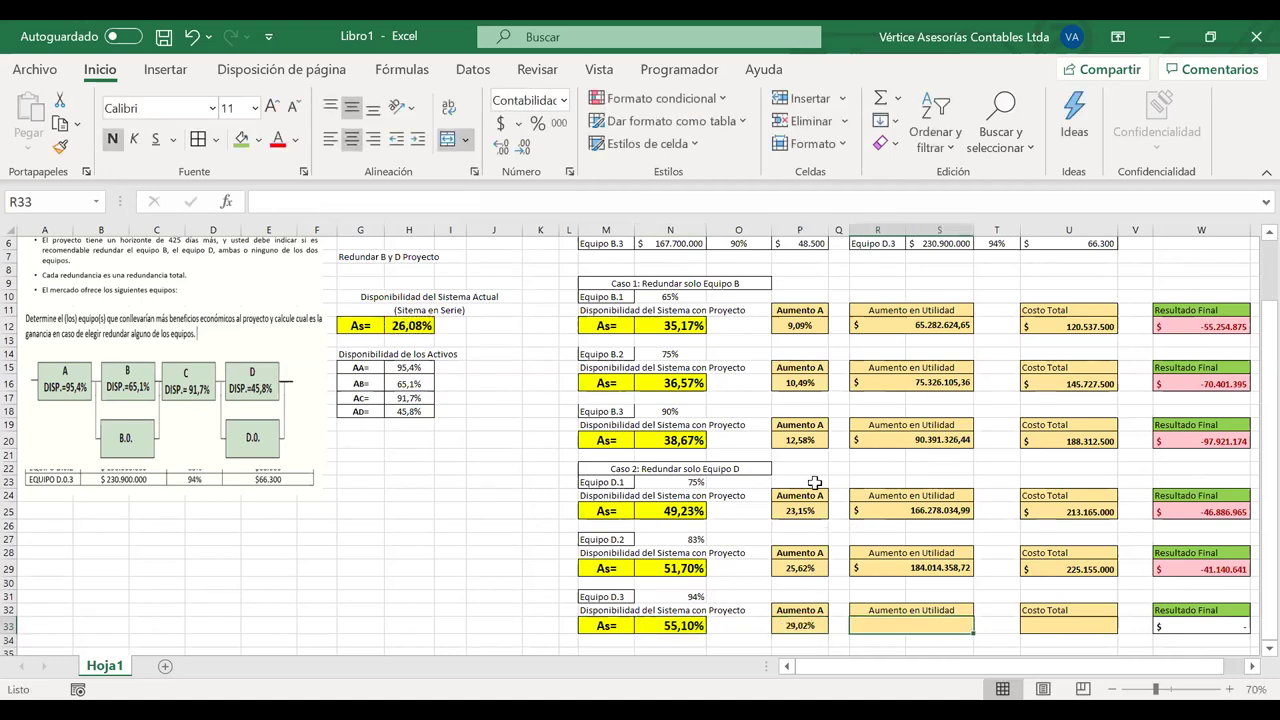
{"action": "type", "text": "="}
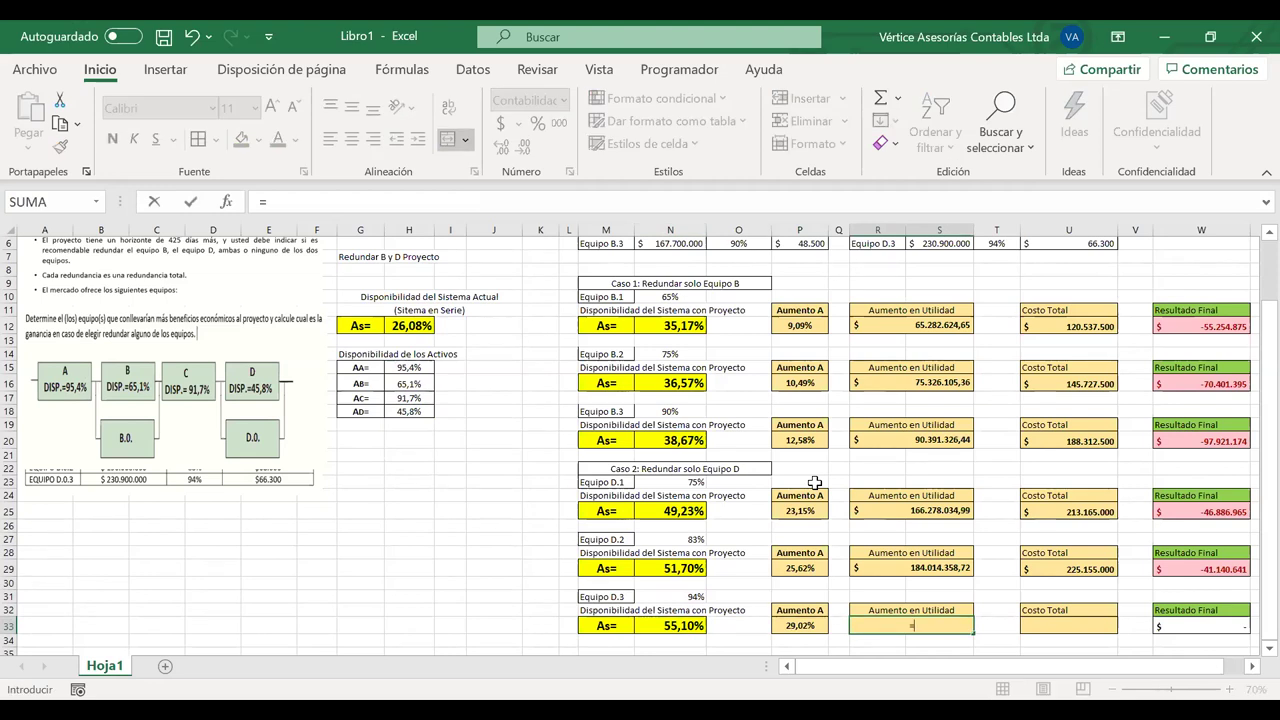
{"action": "left_click", "coordinate": [806, 627]}
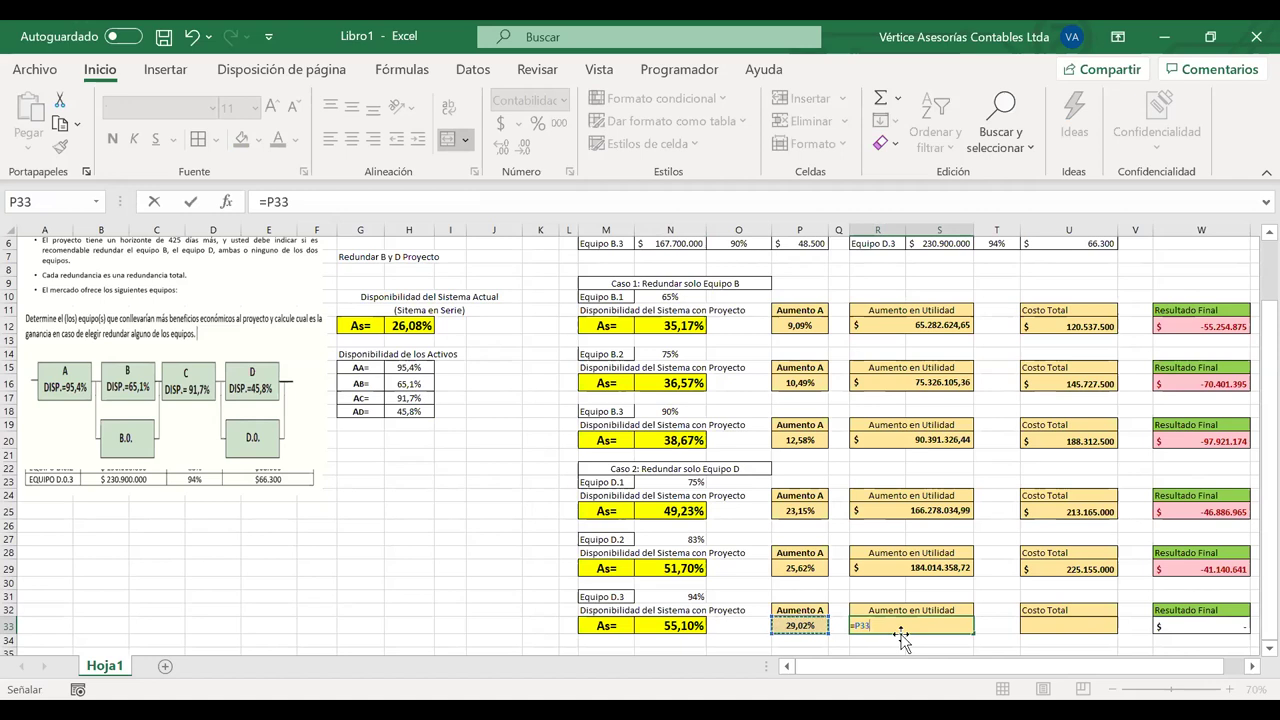
{"action": "type", "text": "*"}
{"action": "type", "text": "100"}
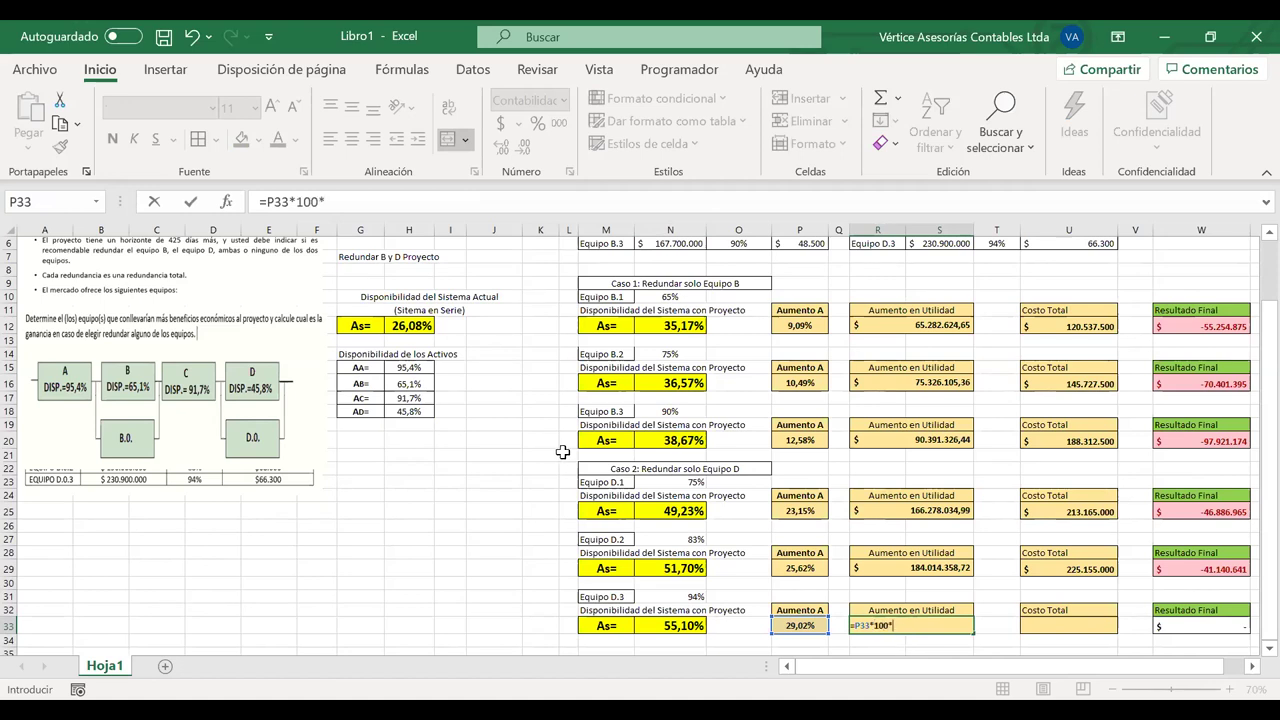
{"action": "type", "text": "*1"}
{"action": "key", "text": "Return"}
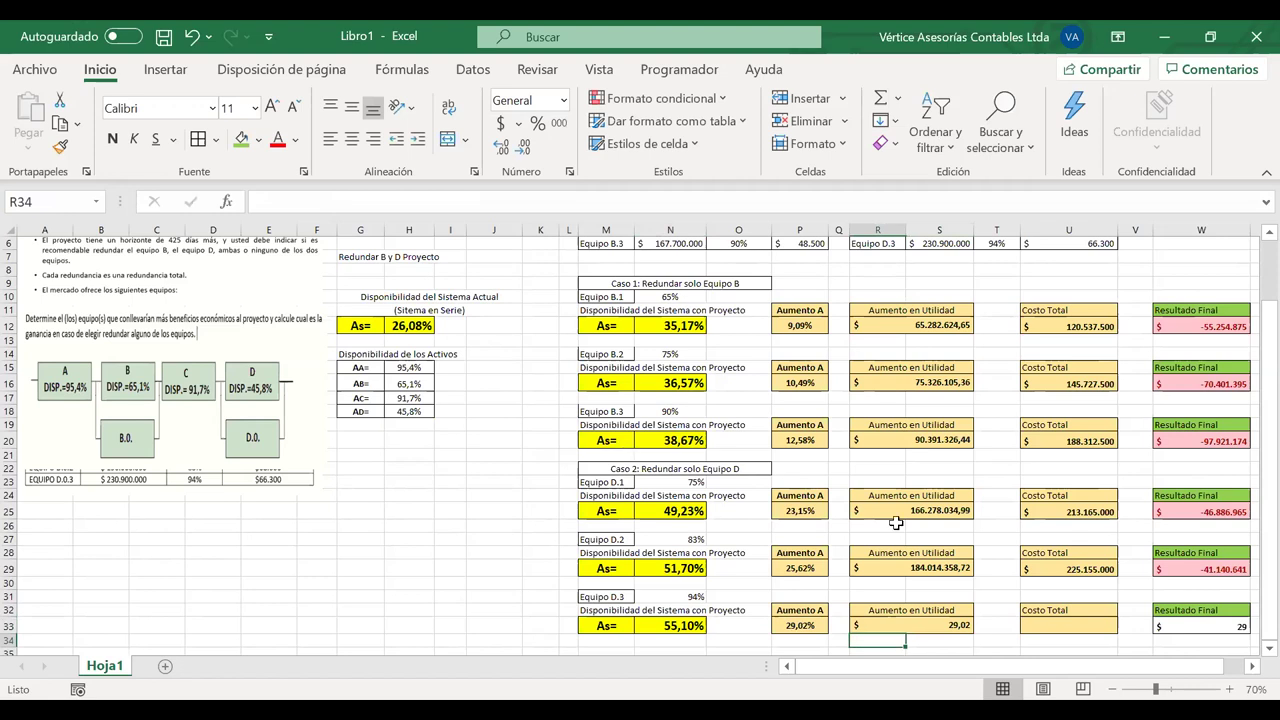
Complete the Equipo D.3 Aumento en Utilidad formula in R33 as =P33*100*J3*G5
{"action": "left_click", "coordinate": [955, 626]}
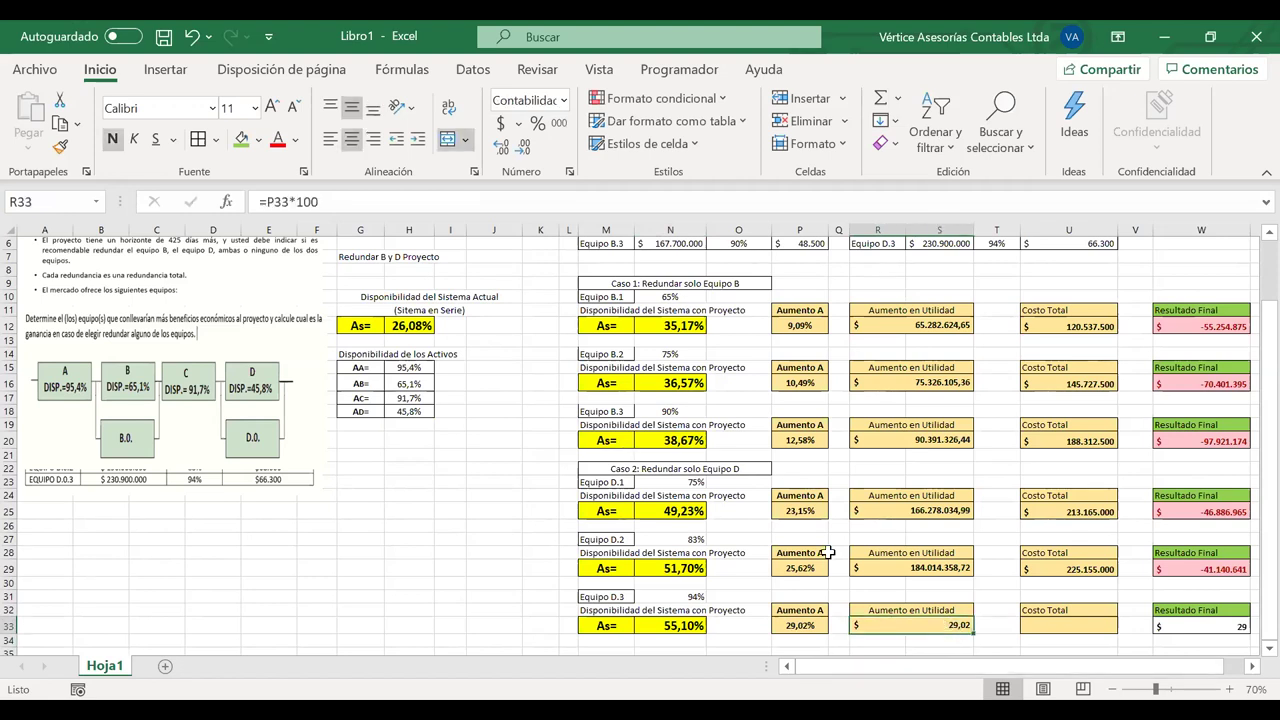
{"action": "left_click", "coordinate": [342, 203]}
{"action": "type", "text": "*"}
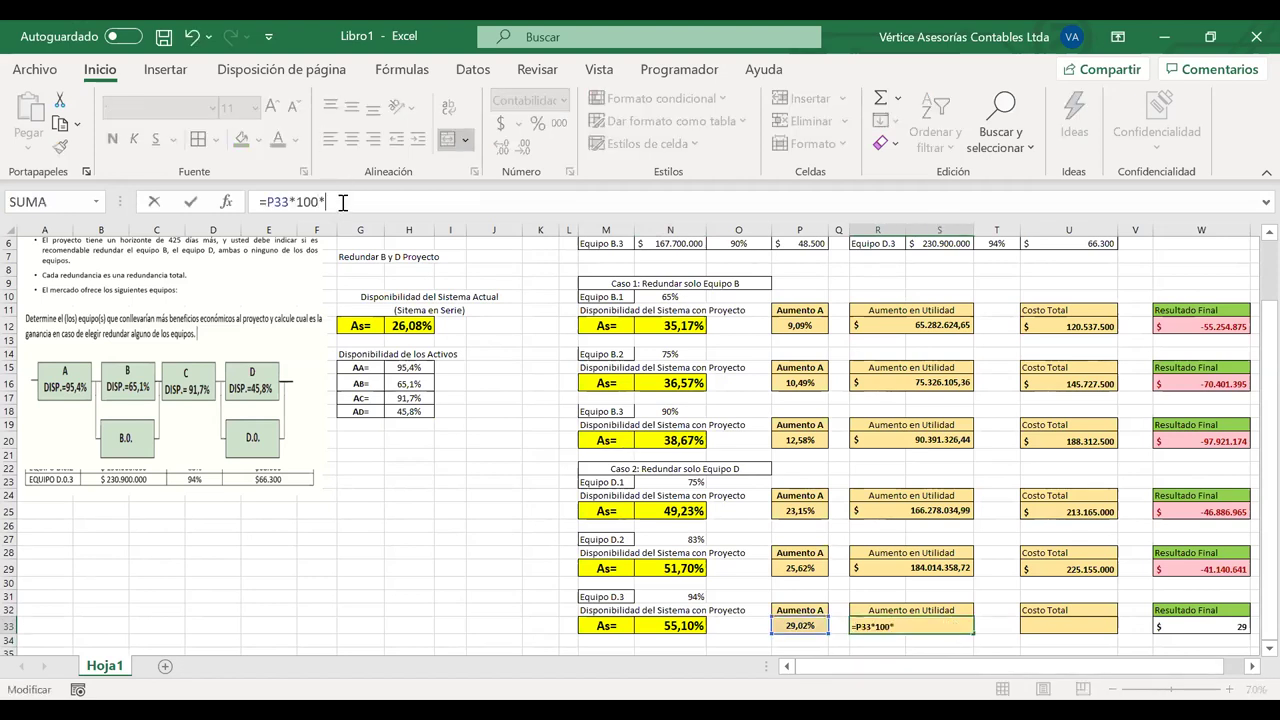
{"action": "scroll", "coordinate": [395, 302], "scroll_direction": "up", "scroll_amount": 2}
{"action": "left_click", "coordinate": [505, 264]}
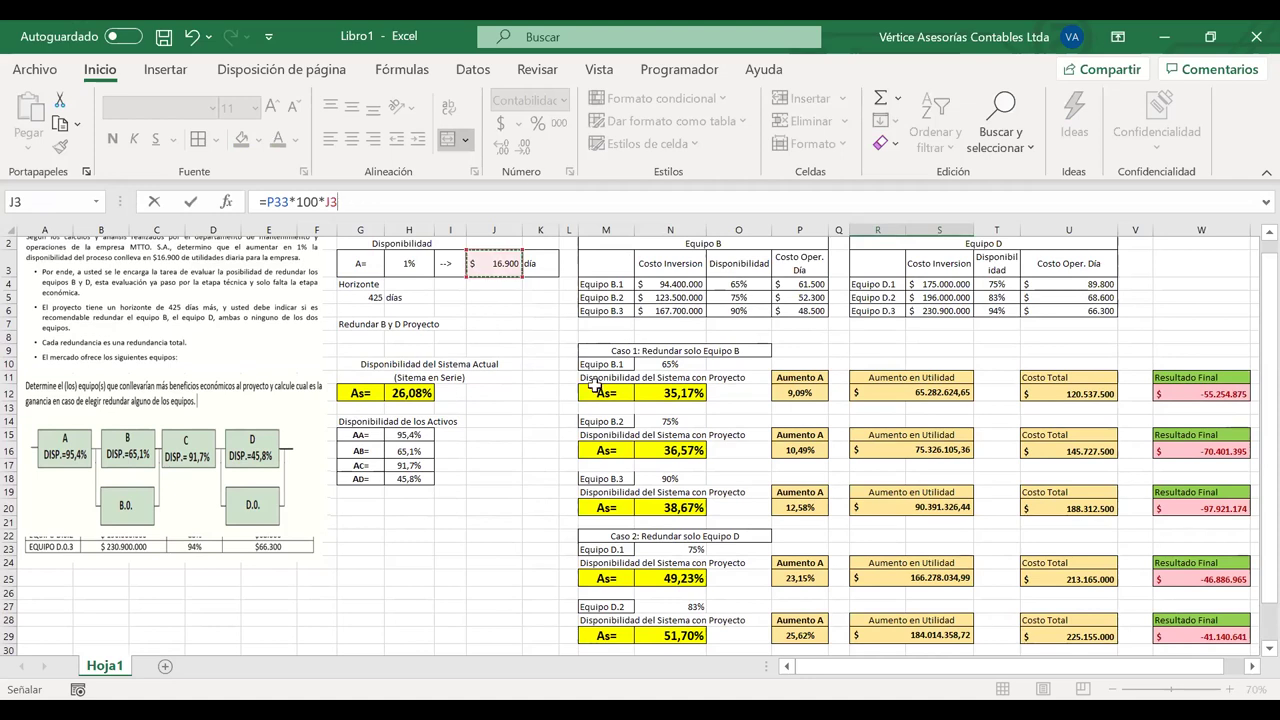
{"action": "scroll", "coordinate": [808, 558], "scroll_direction": "down", "scroll_amount": 2}
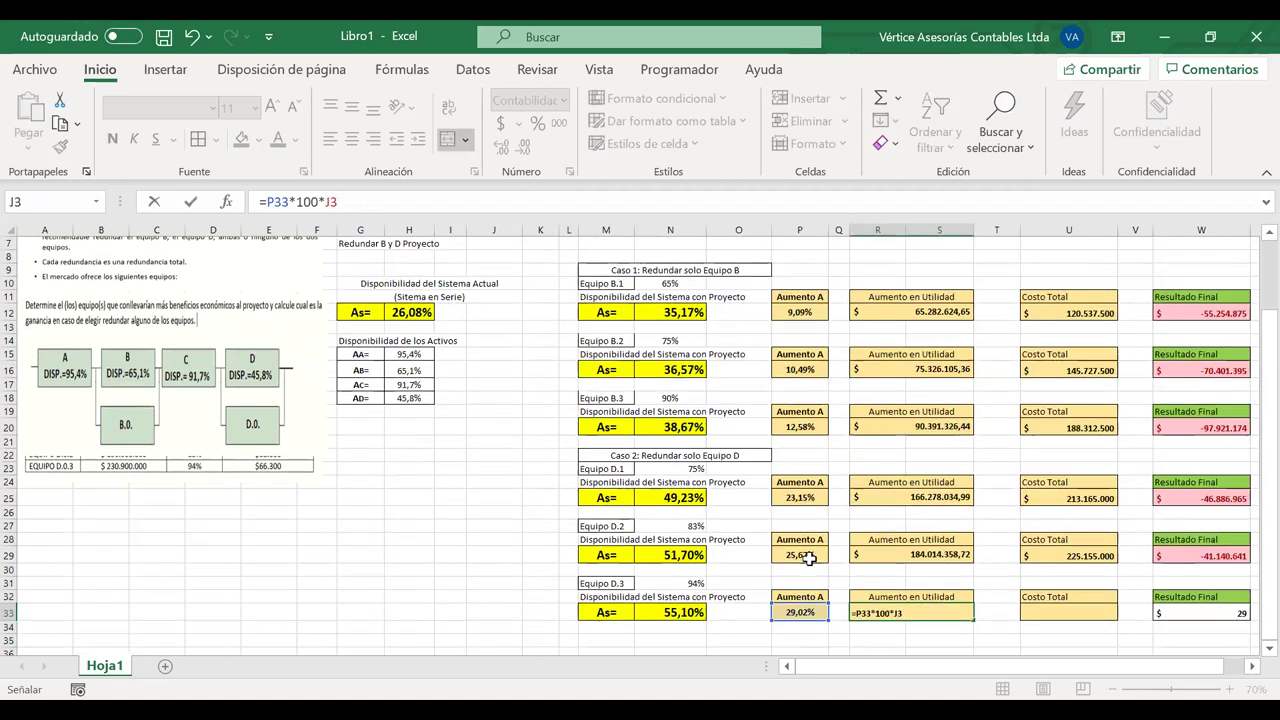
{"action": "scroll", "coordinate": [808, 558], "scroll_direction": "up", "scroll_amount": 1}
{"action": "scroll", "coordinate": [808, 558], "scroll_direction": "up", "scroll_amount": 2}
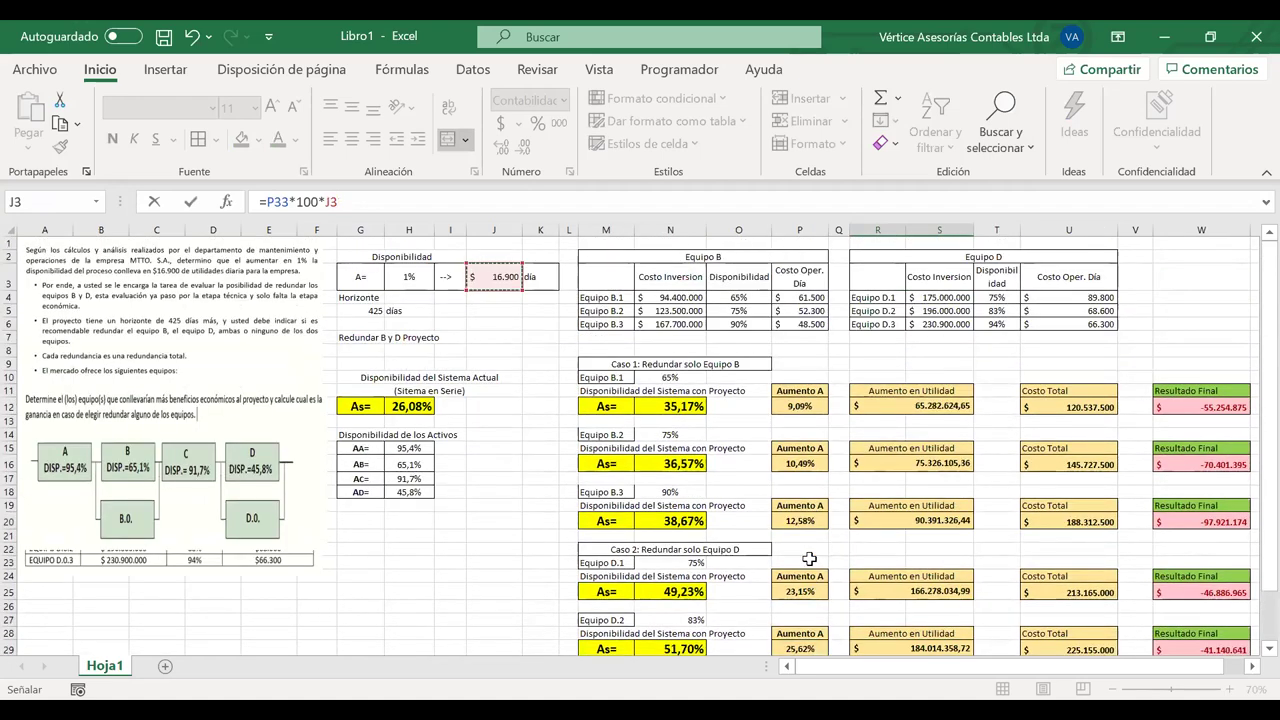
{"action": "scroll", "coordinate": [808, 558], "scroll_direction": "down", "scroll_amount": 2}
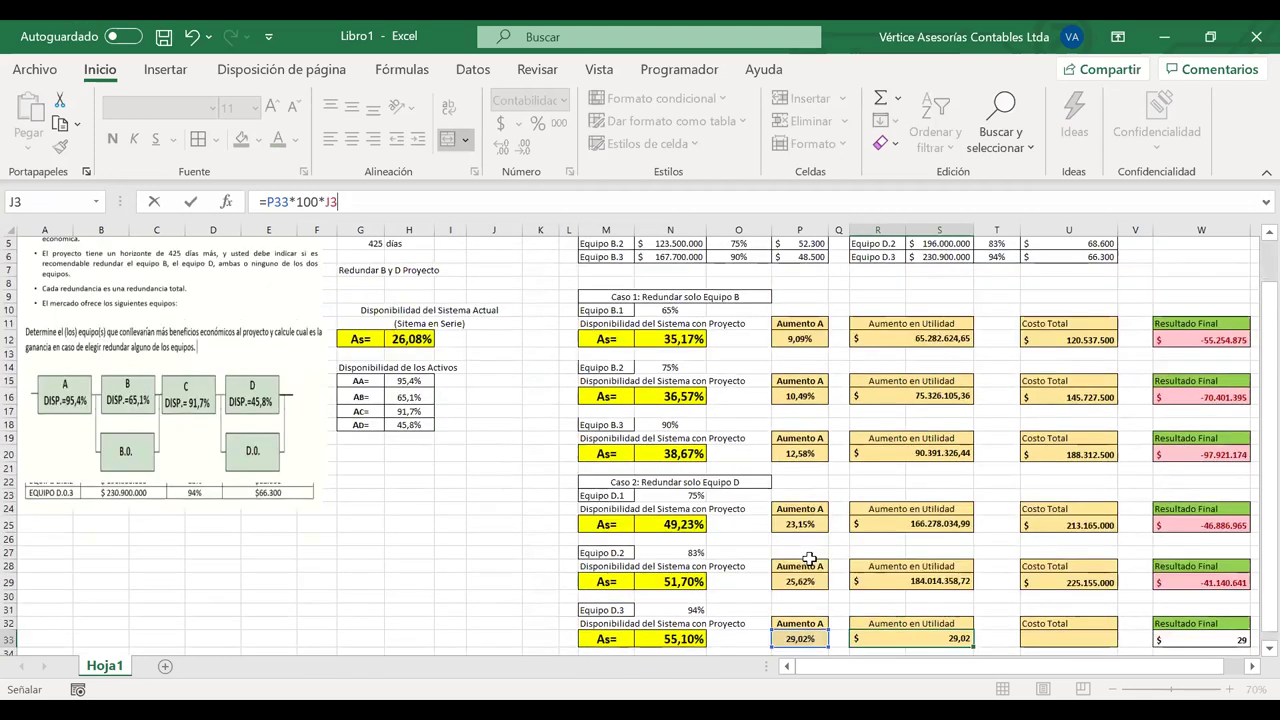
{"action": "scroll", "coordinate": [808, 558], "scroll_direction": "up", "scroll_amount": 2}
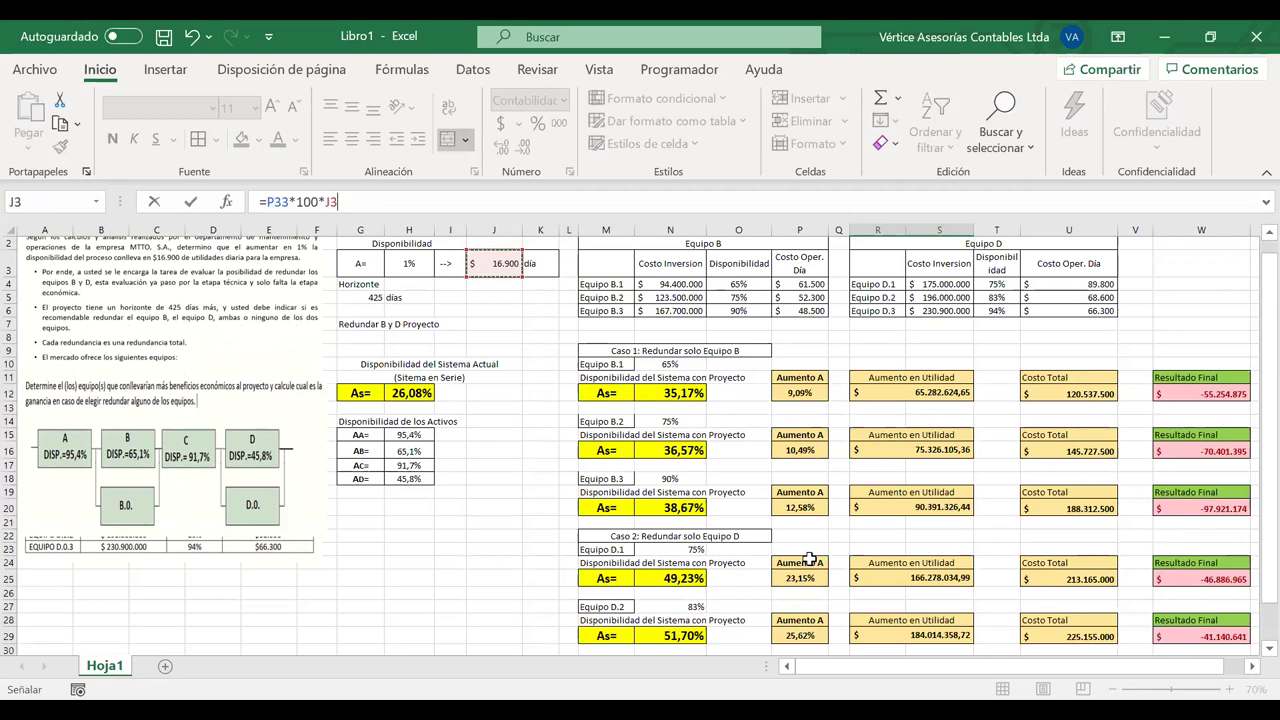
{"action": "scroll", "coordinate": [808, 558], "scroll_direction": "down", "scroll_amount": 2}
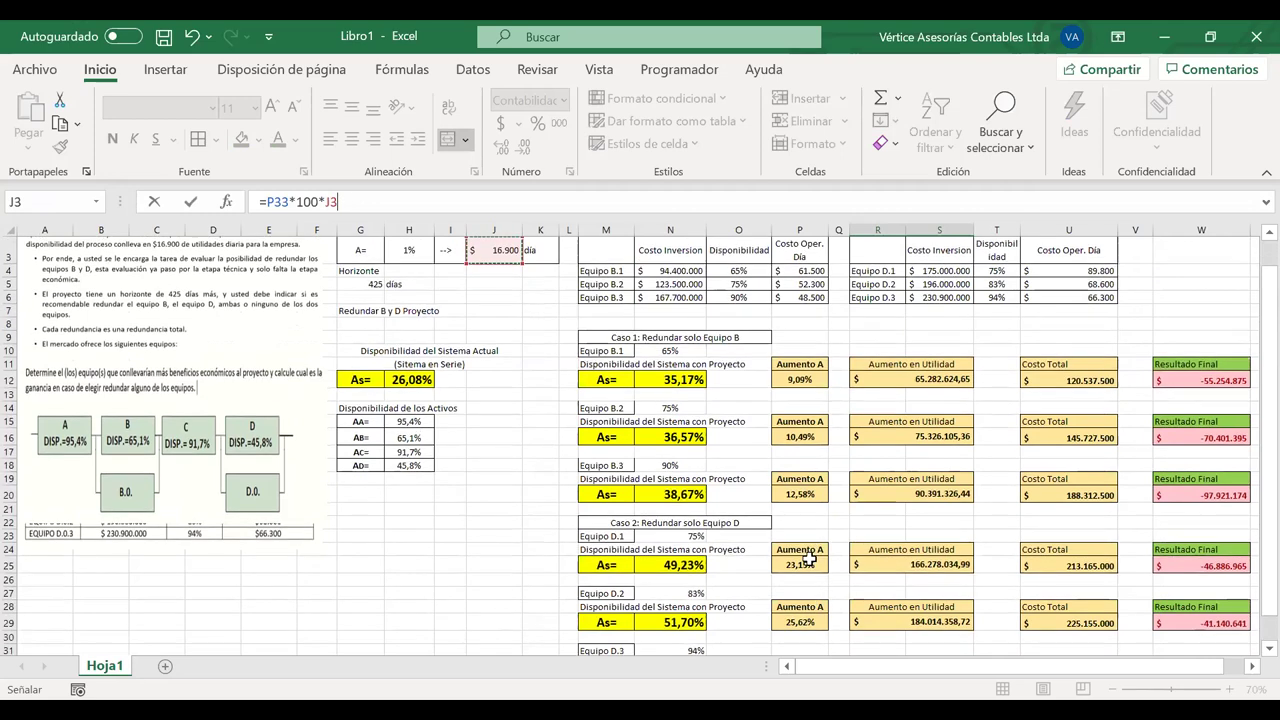
{"action": "scroll", "coordinate": [808, 558], "scroll_direction": "up", "scroll_amount": 1}
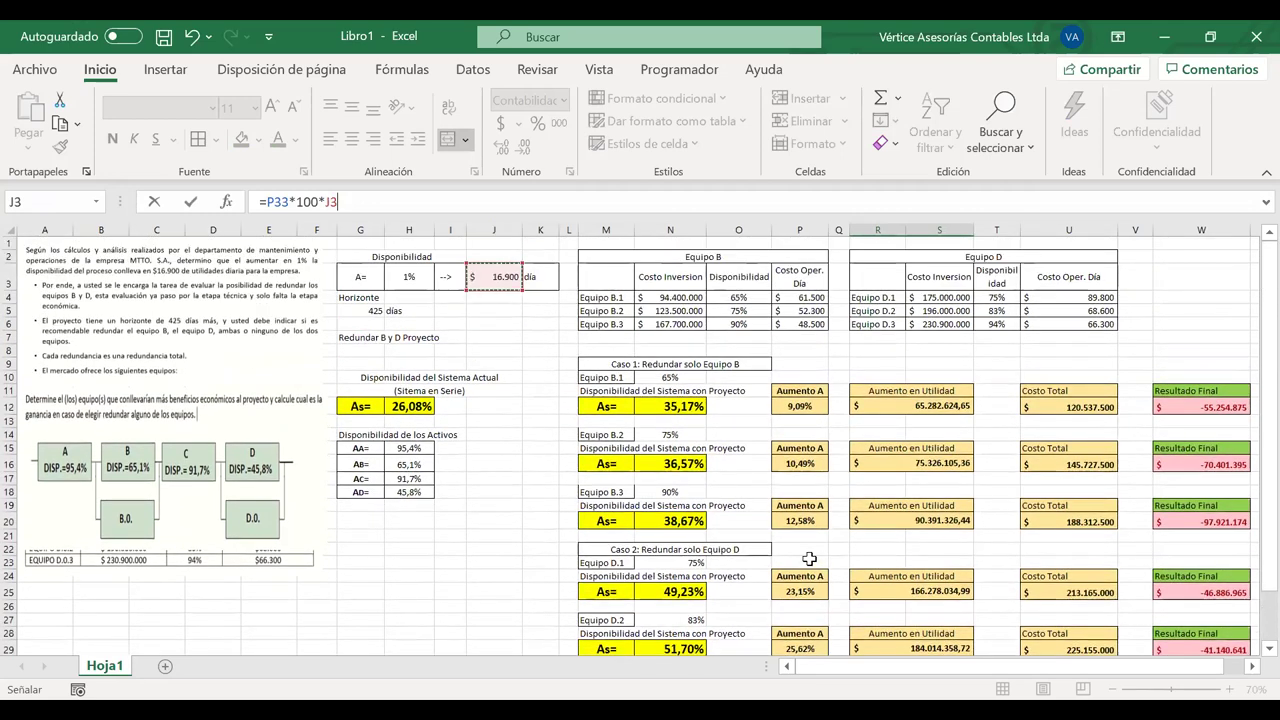
{"action": "type", "text": "*"}
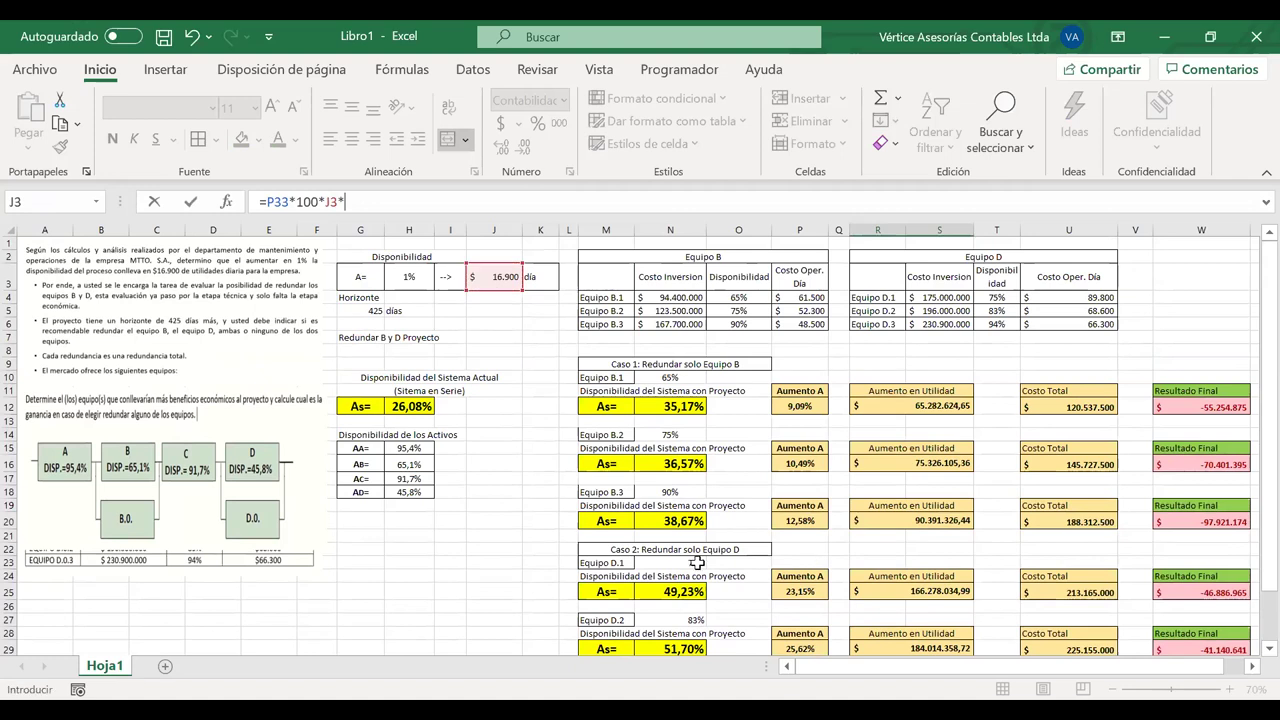
{"action": "left_click", "coordinate": [365, 310]}
{"action": "key", "text": "Return"}
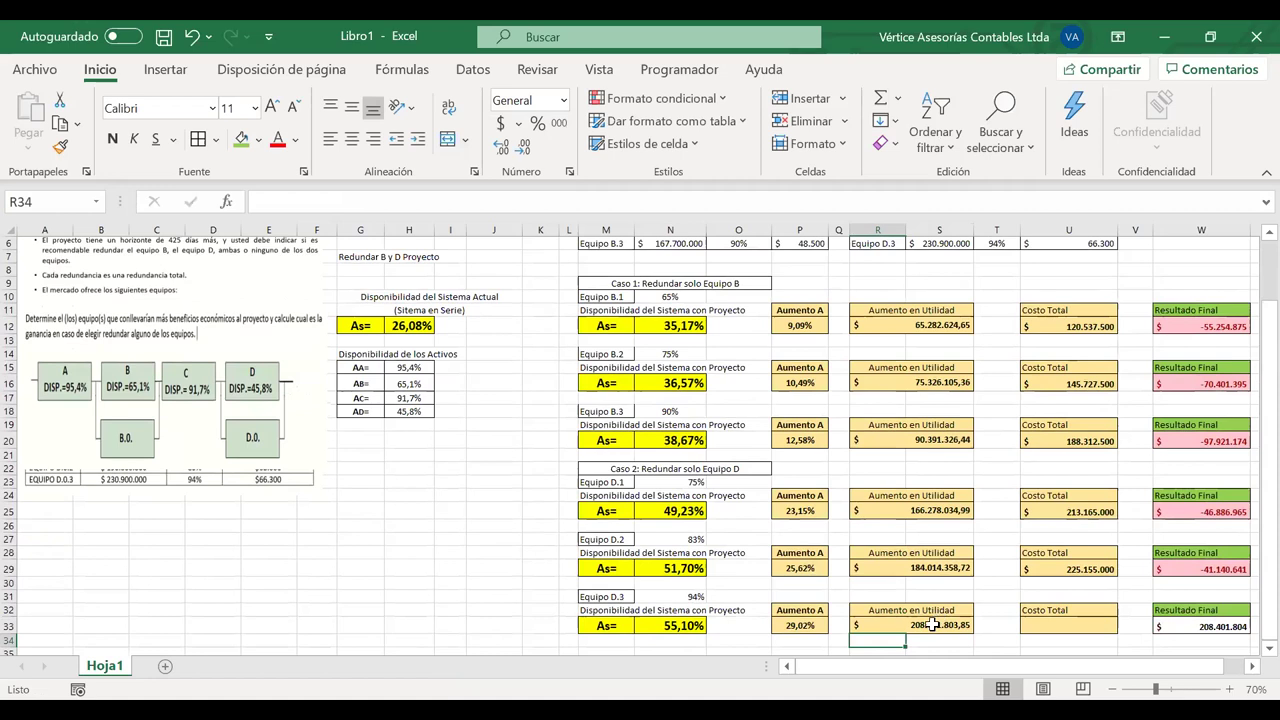
{"action": "left_click", "coordinate": [932, 621]}
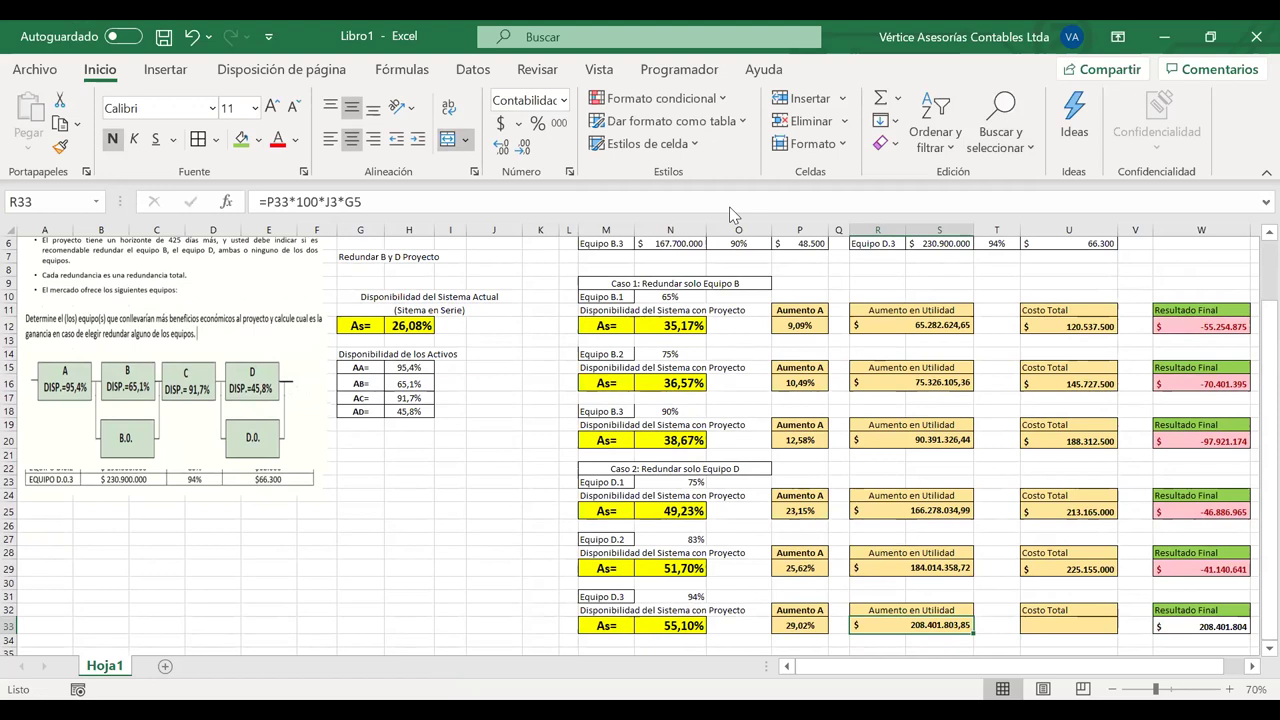
Calculate the Equipo D.3 Costo Total in U33 with the formula =S6+U6*G5 and check the Resultado Final formula in W33
{"action": "left_click", "coordinate": [1052, 628]}
{"action": "type", "text": "="}
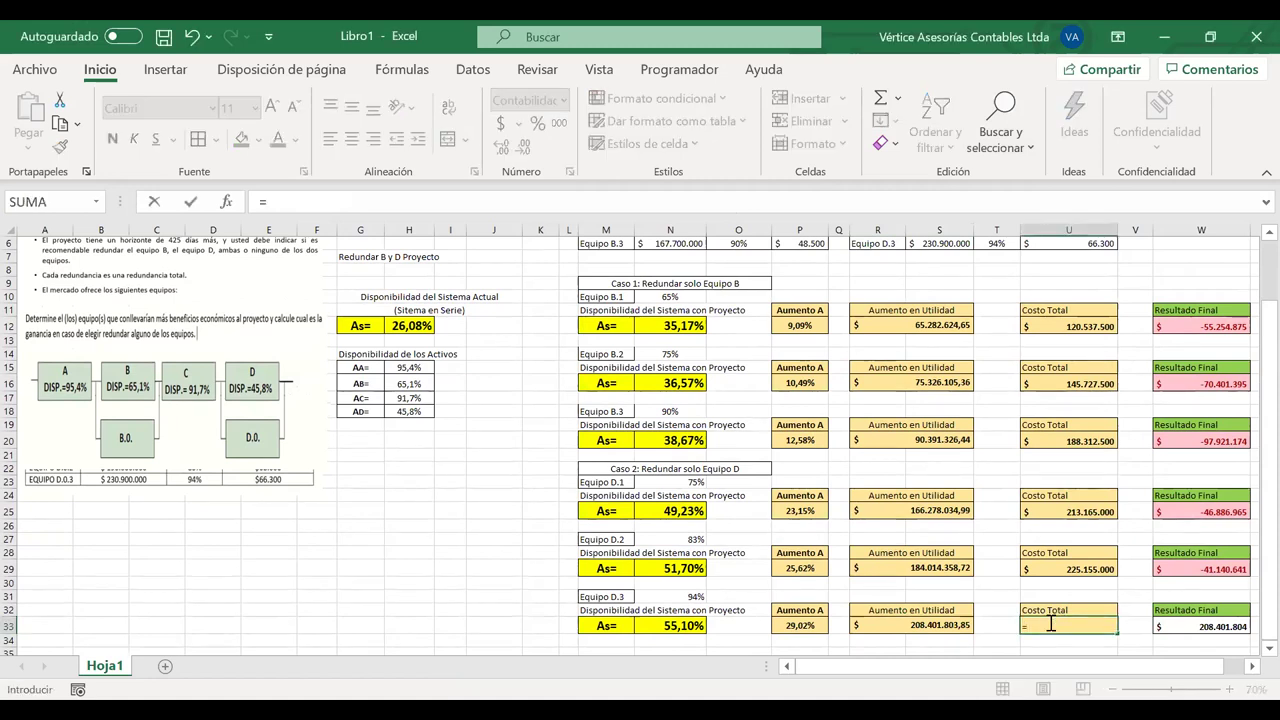
{"action": "left_click", "coordinate": [930, 245]}
{"action": "scroll", "coordinate": [930, 260], "scroll_direction": "up", "scroll_amount": 2}
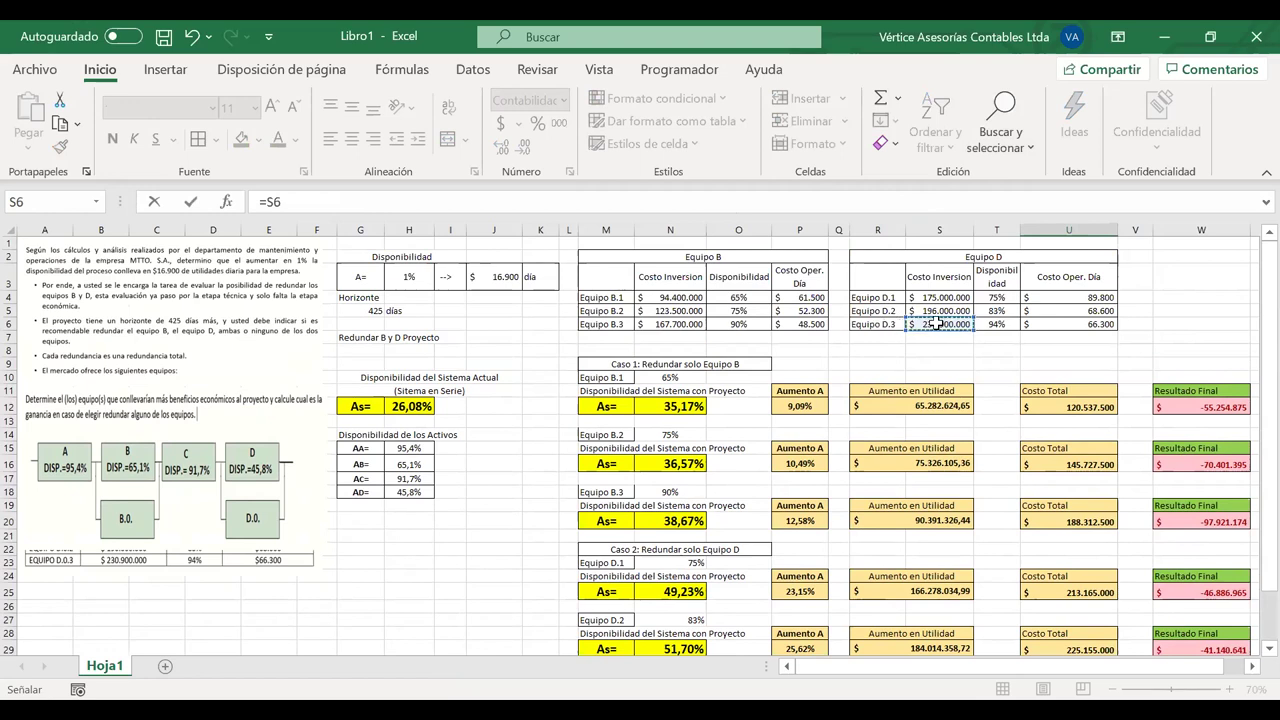
{"action": "type", "text": "+"}
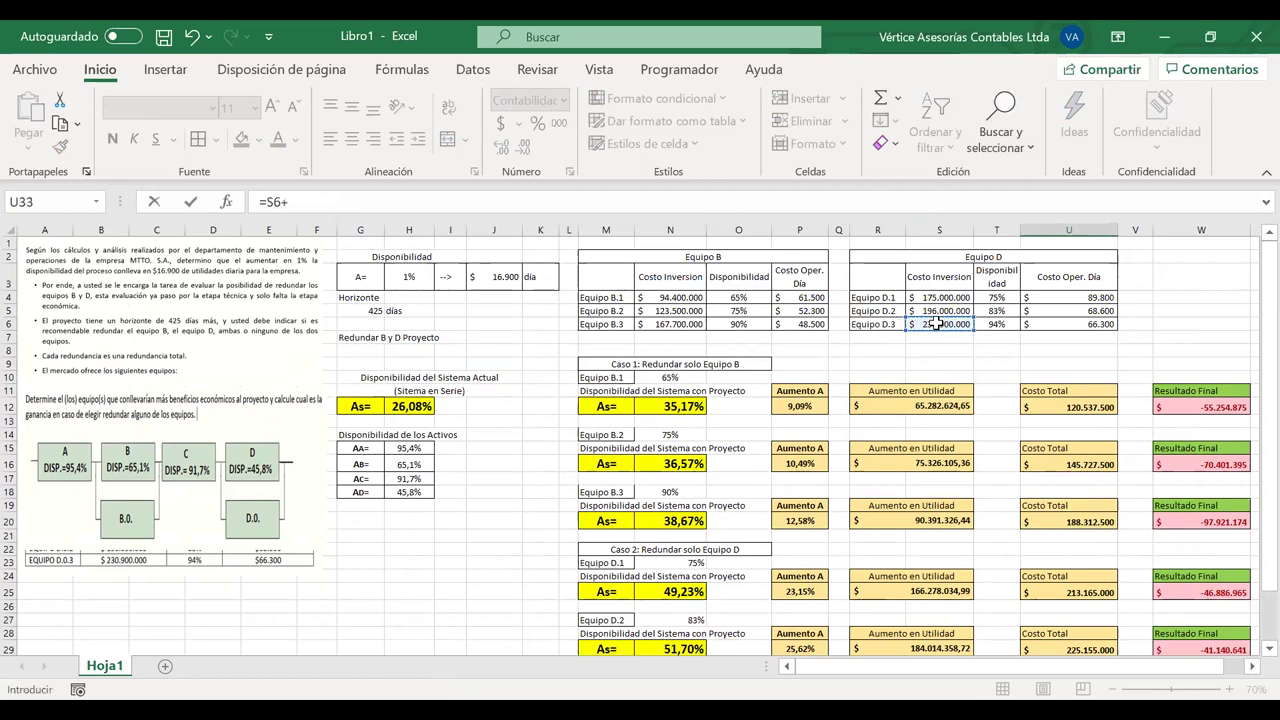
{"action": "left_click", "coordinate": [1068, 325]}
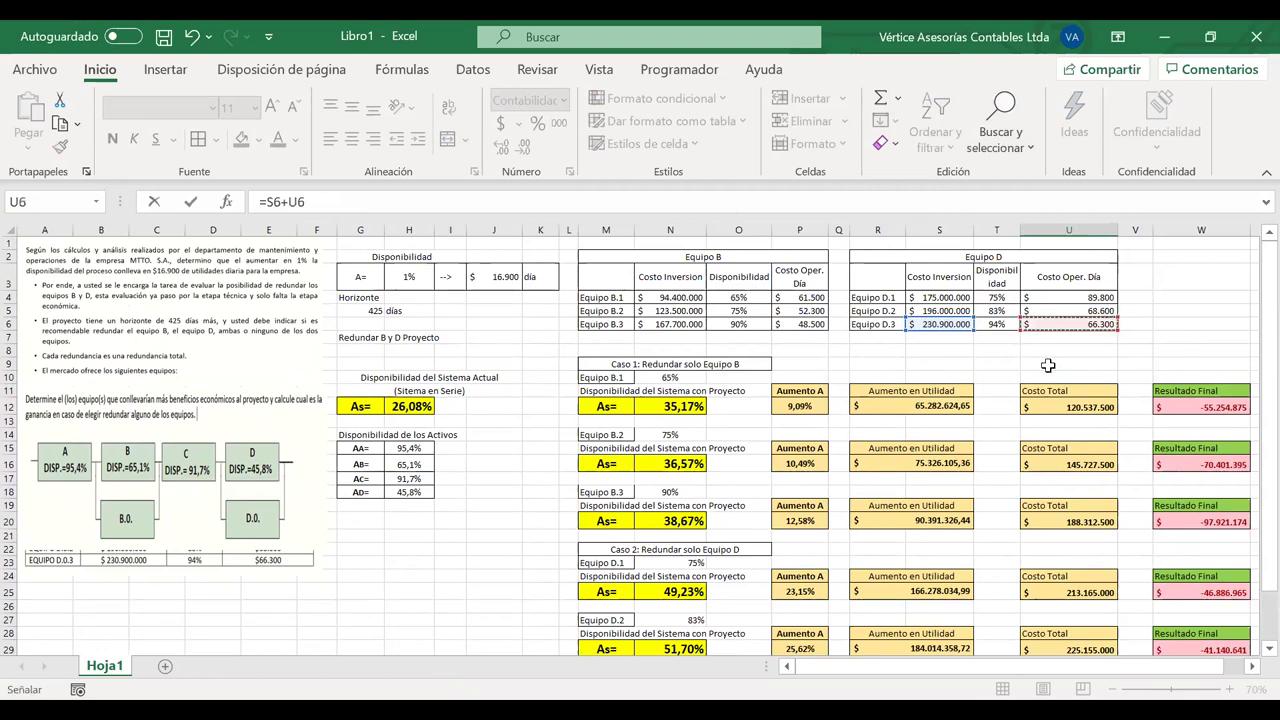
{"action": "type", "text": "*"}
{"action": "left_click", "coordinate": [362, 311]}
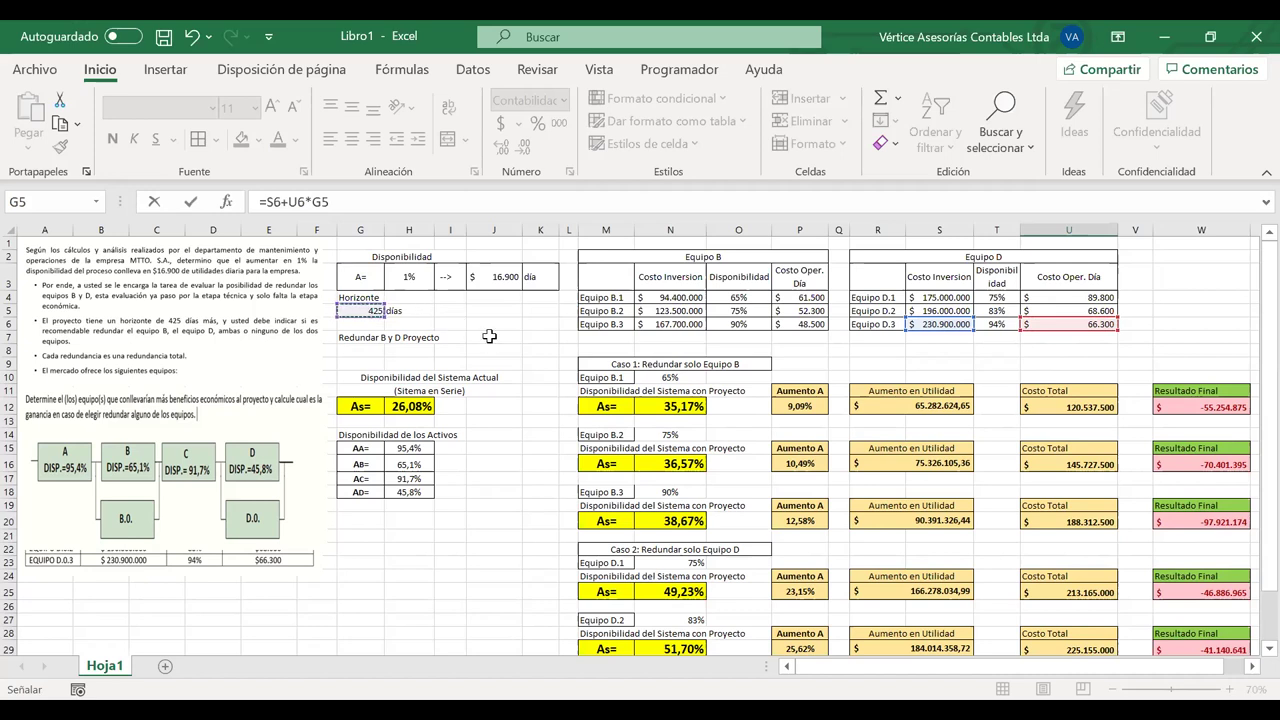
{"action": "key", "text": "Return"}
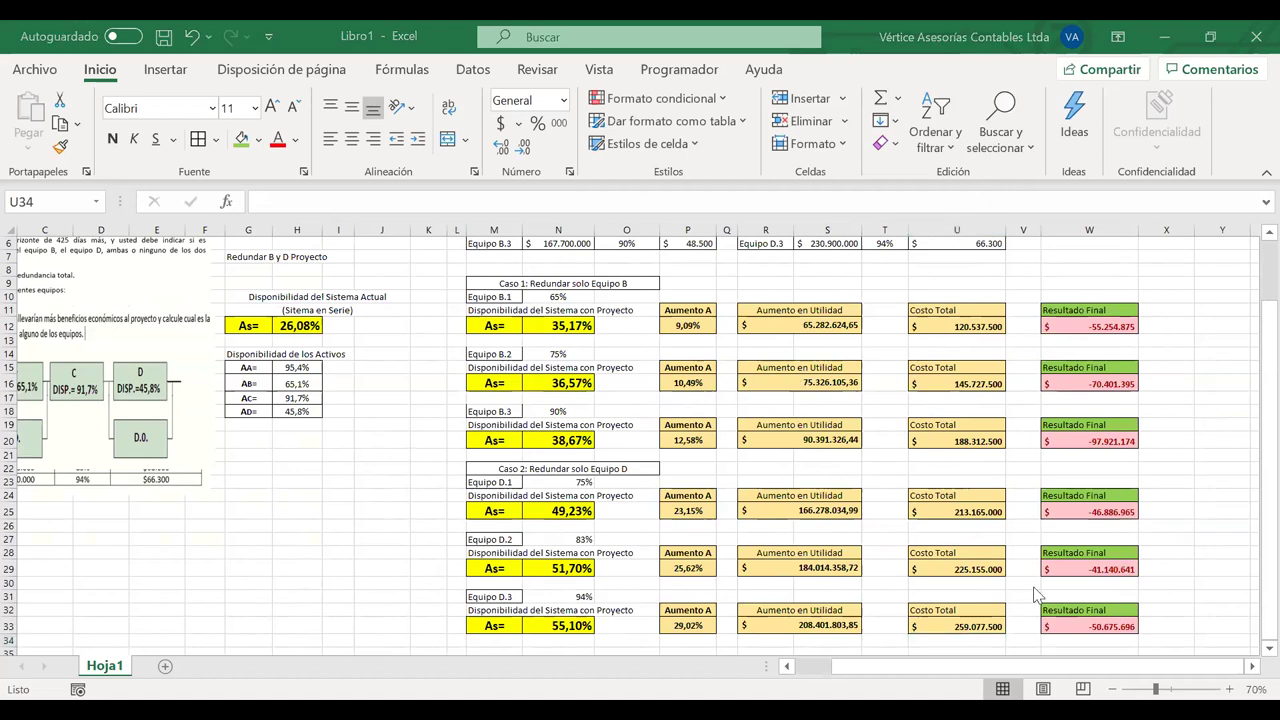
{"action": "left_click", "coordinate": [1093, 625]}
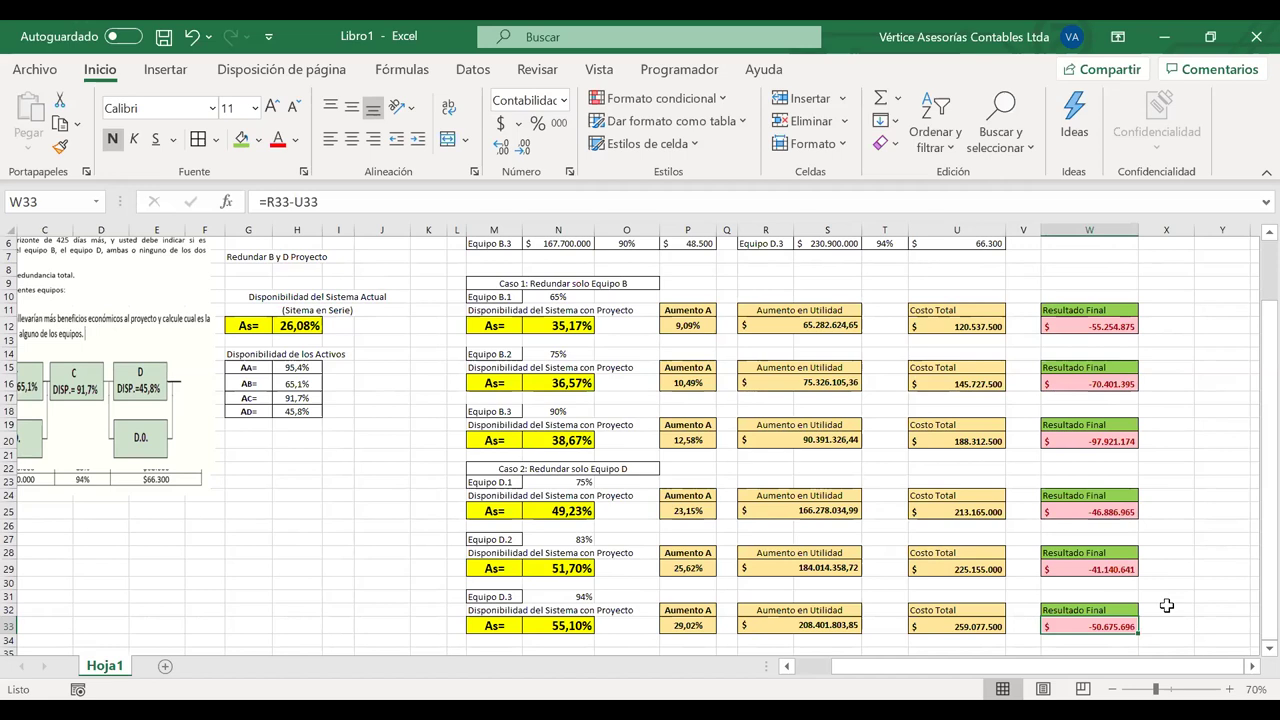
Copy the Caso 1 heading from M9 to M36 and merge and center it across M36:R36
{"action": "scroll", "coordinate": [448, 448], "scroll_direction": "up", "scroll_amount": 2}
{"action": "scroll", "coordinate": [448, 448], "scroll_direction": "left", "scroll_amount": 2}
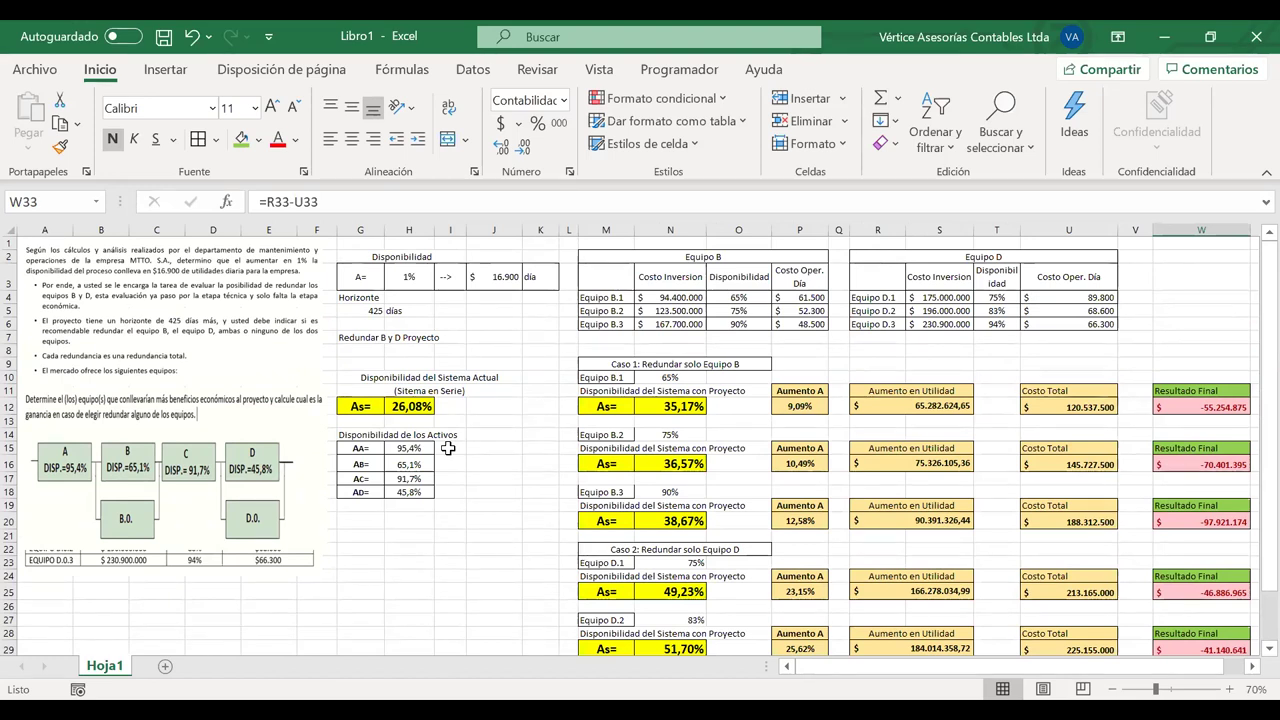
{"action": "left_click", "coordinate": [604, 366]}
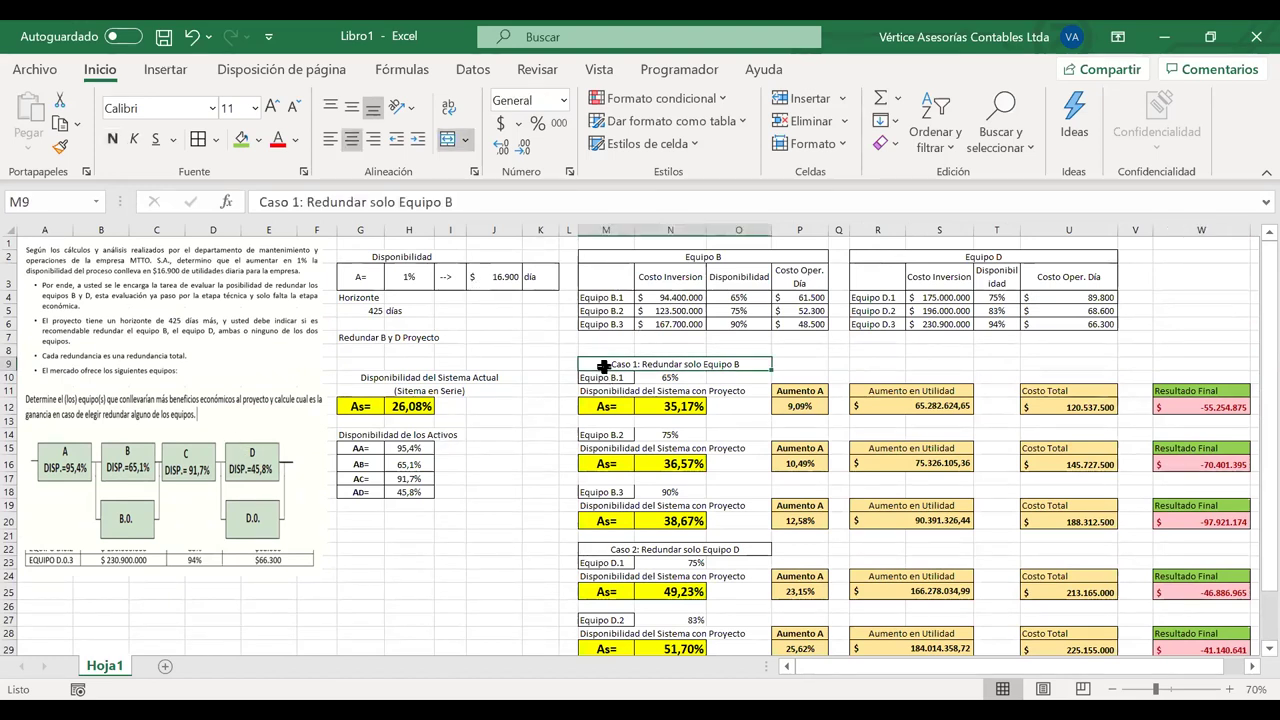
{"action": "key", "text": "ctrl+c"}
{"action": "scroll", "coordinate": [604, 366], "scroll_direction": "down", "scroll_amount": 6}
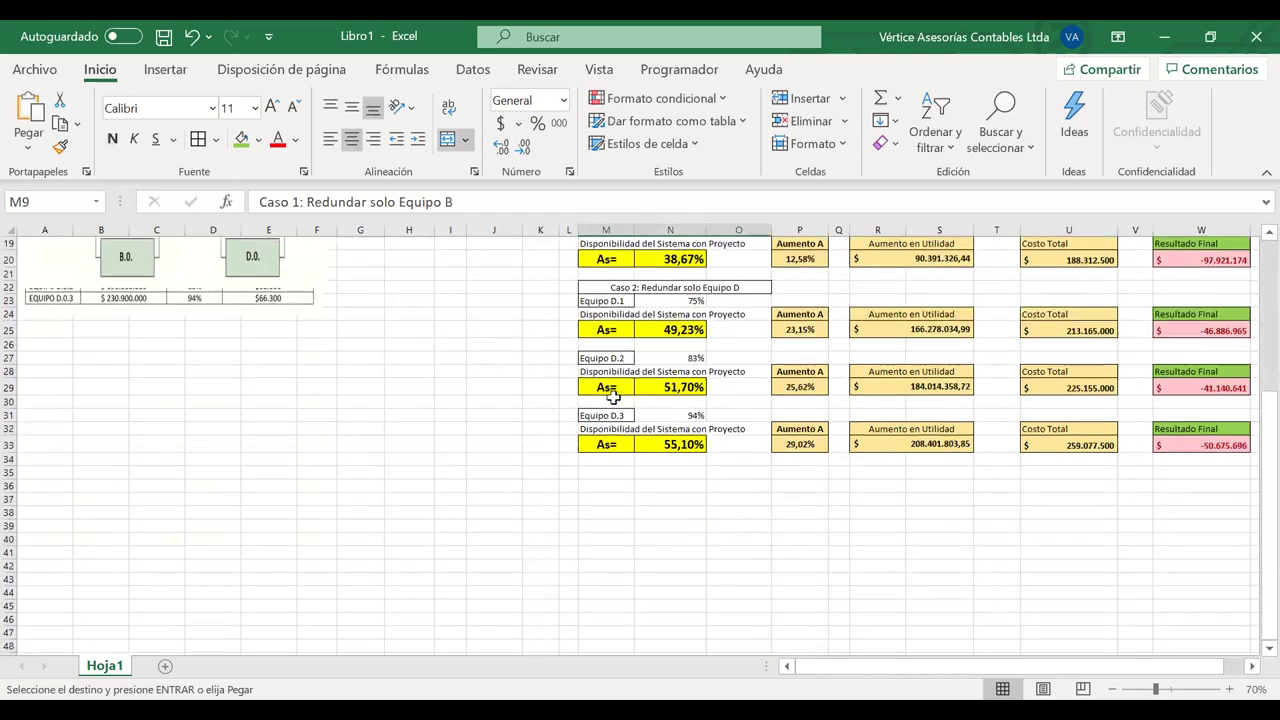
{"action": "left_click", "coordinate": [605, 488]}
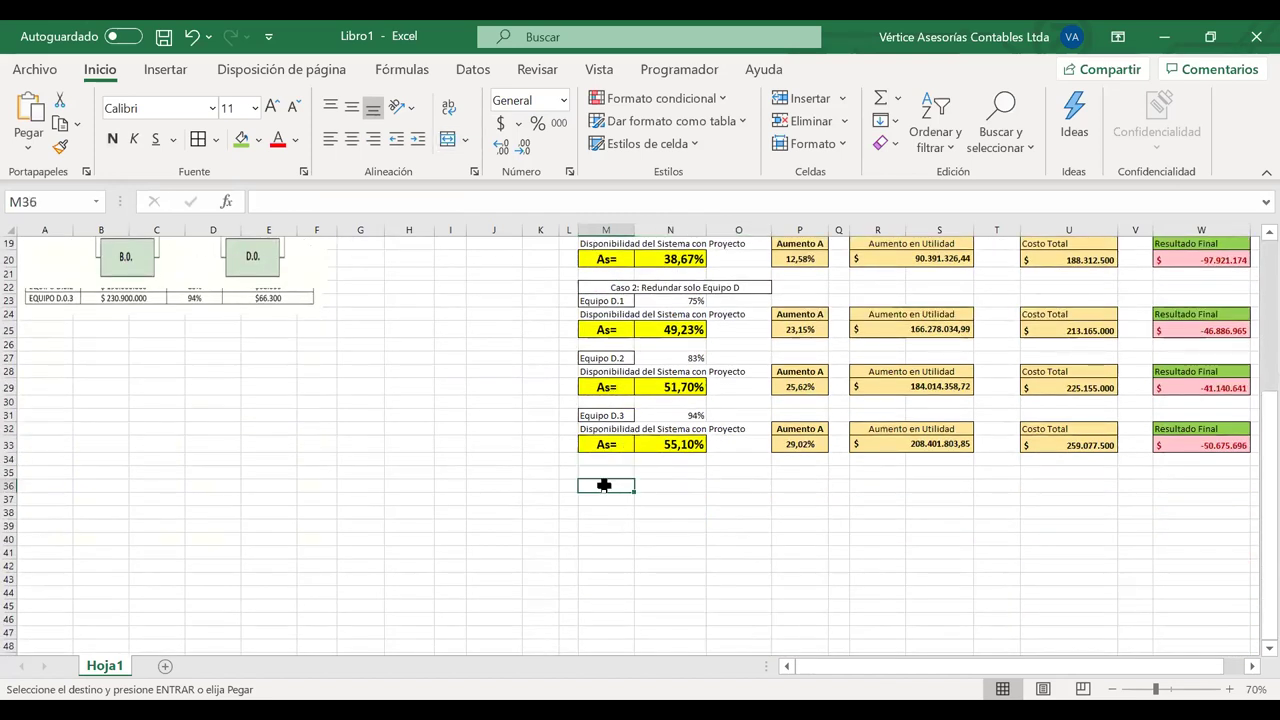
{"action": "key", "text": "ctrl+v"}
{"action": "left_click_drag", "start_coordinate": [866, 486], "coordinate": [650, 486]}
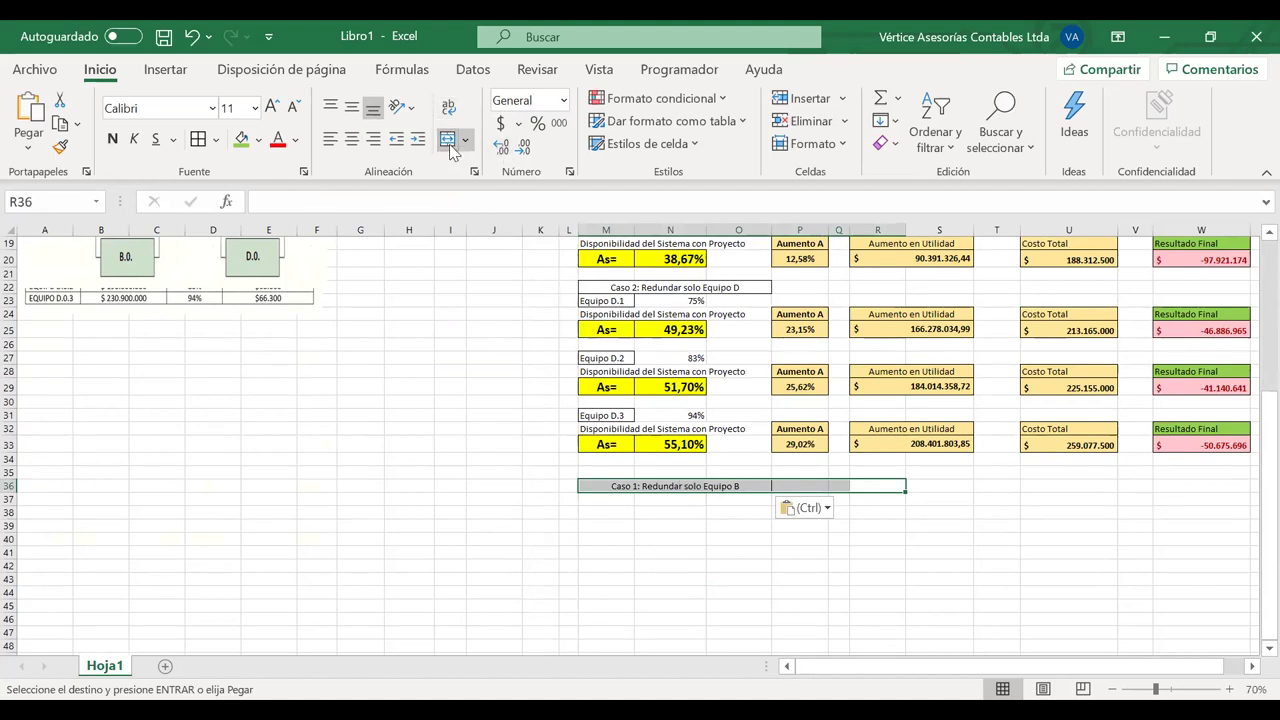
{"action": "left_click", "coordinate": [447, 139]}
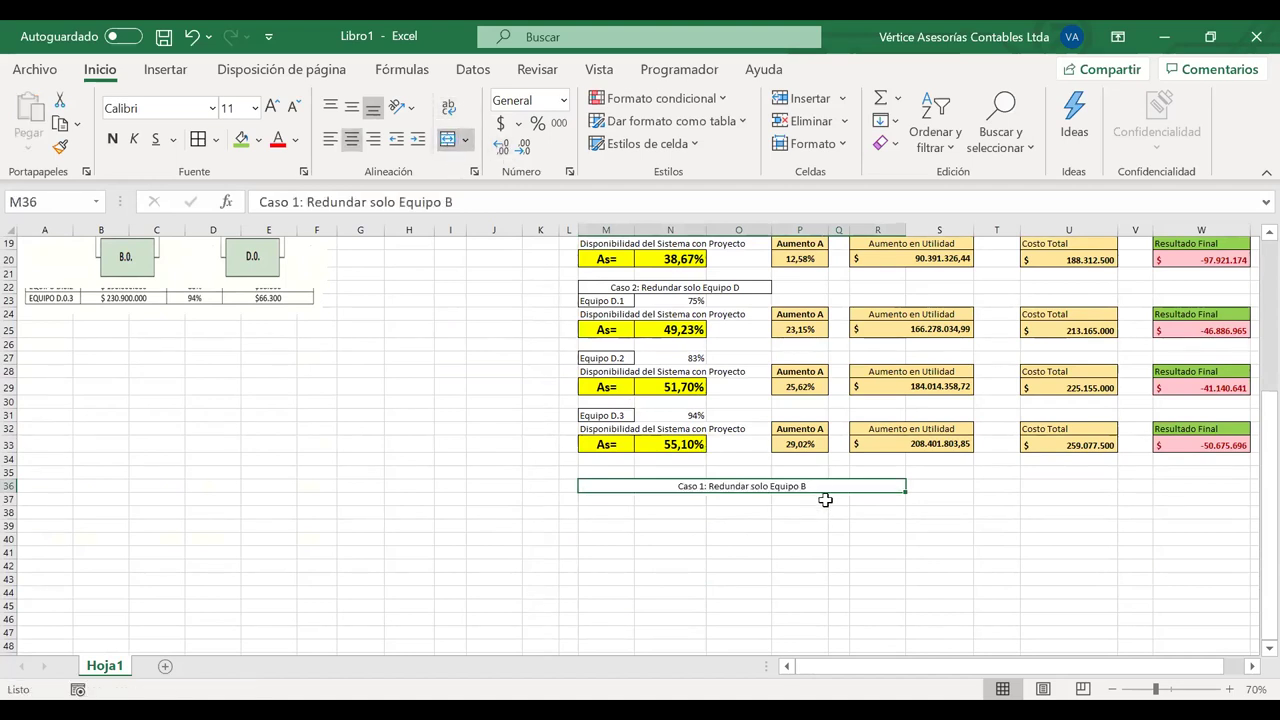
Change the copied heading in M36 to "Caso 3: Redundar Ambos Equipos B y D"
{"action": "double_click", "coordinate": [700, 486]}
{"action": "key", "text": "BackSpace"}
{"action": "type", "text": "3"}
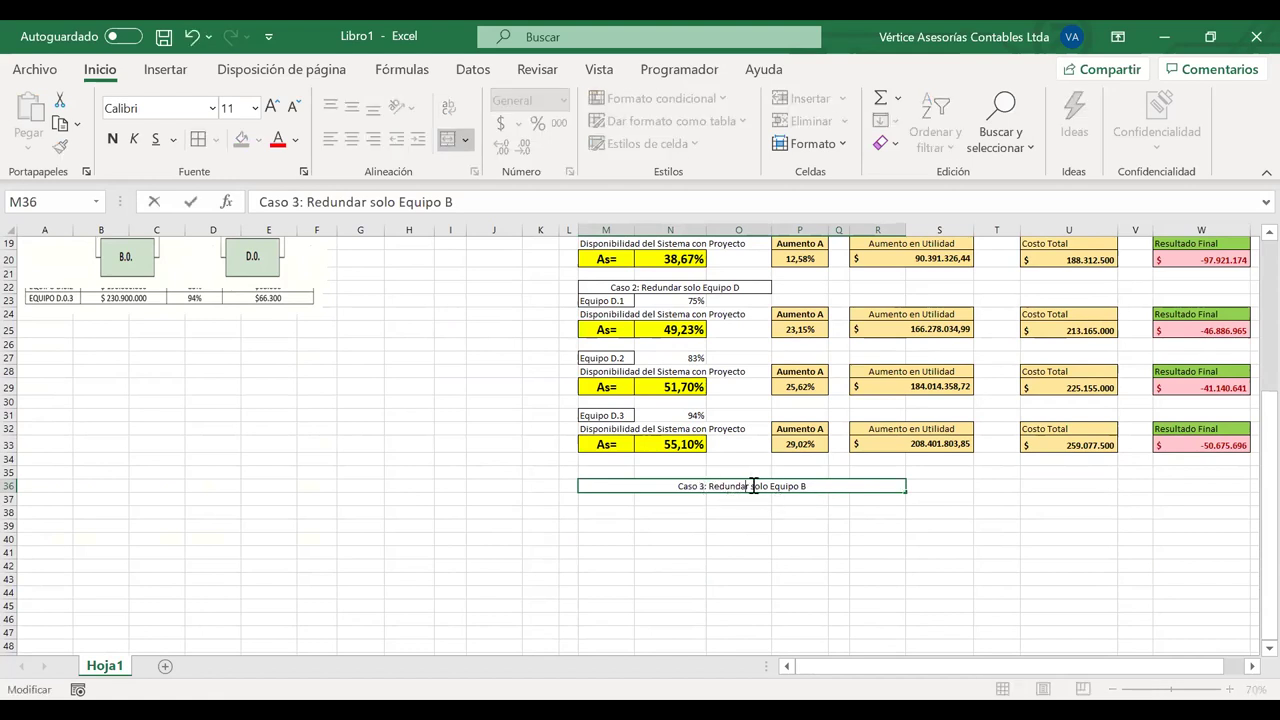
{"action": "left_click_drag", "start_coordinate": [751, 486], "coordinate": [961, 482]}
{"action": "type", "text": "Am"}
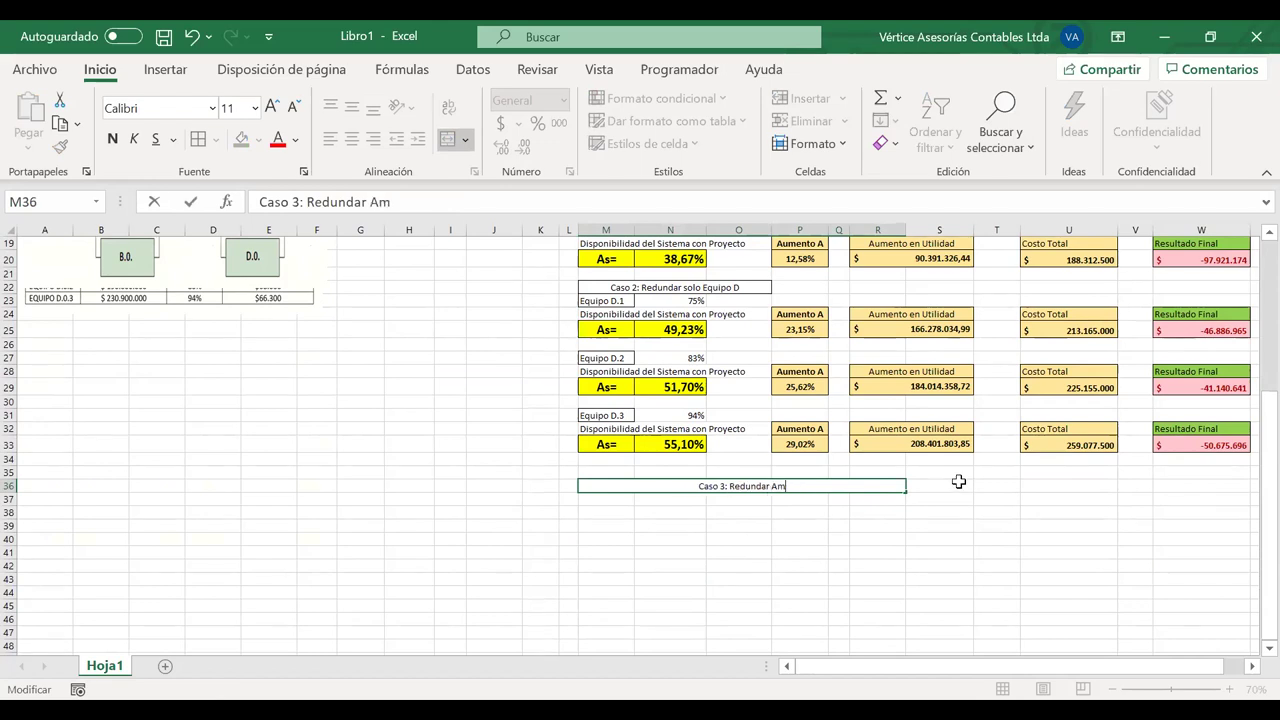
{"action": "type", "text": "bos Equi"}
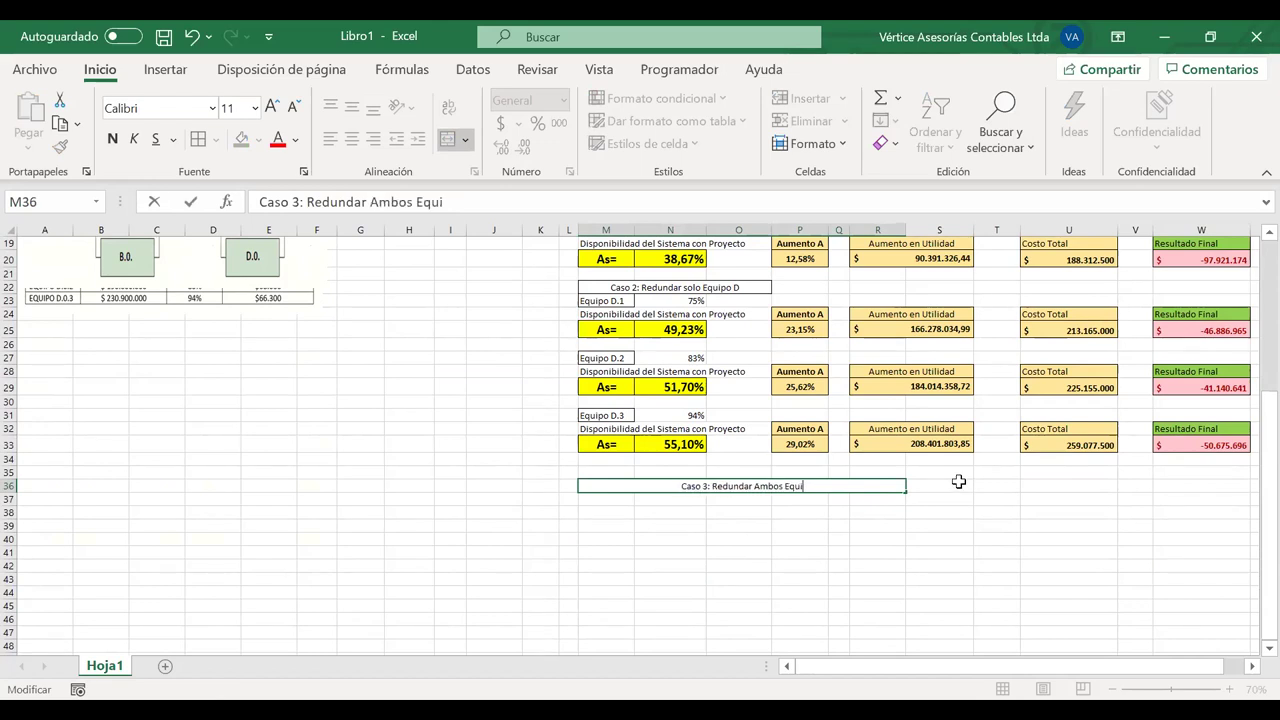
{"action": "type", "text": "pos B"}
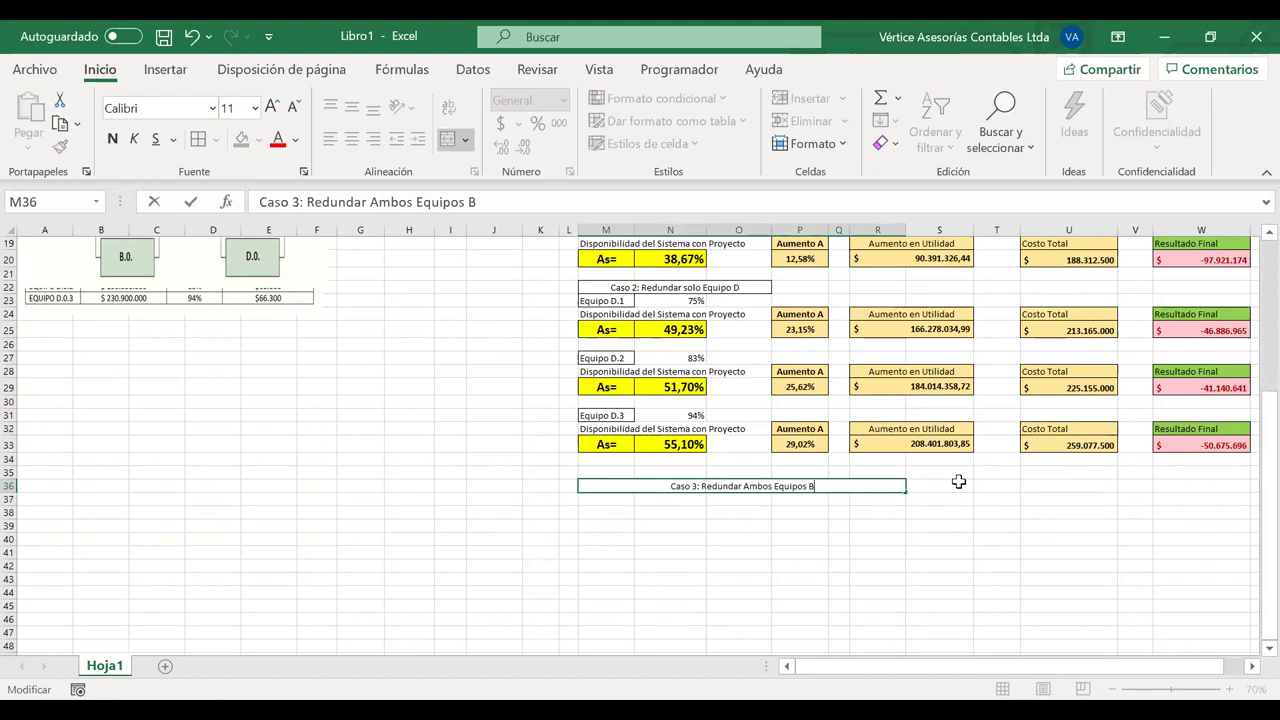
{"action": "type", "text": " y D"}
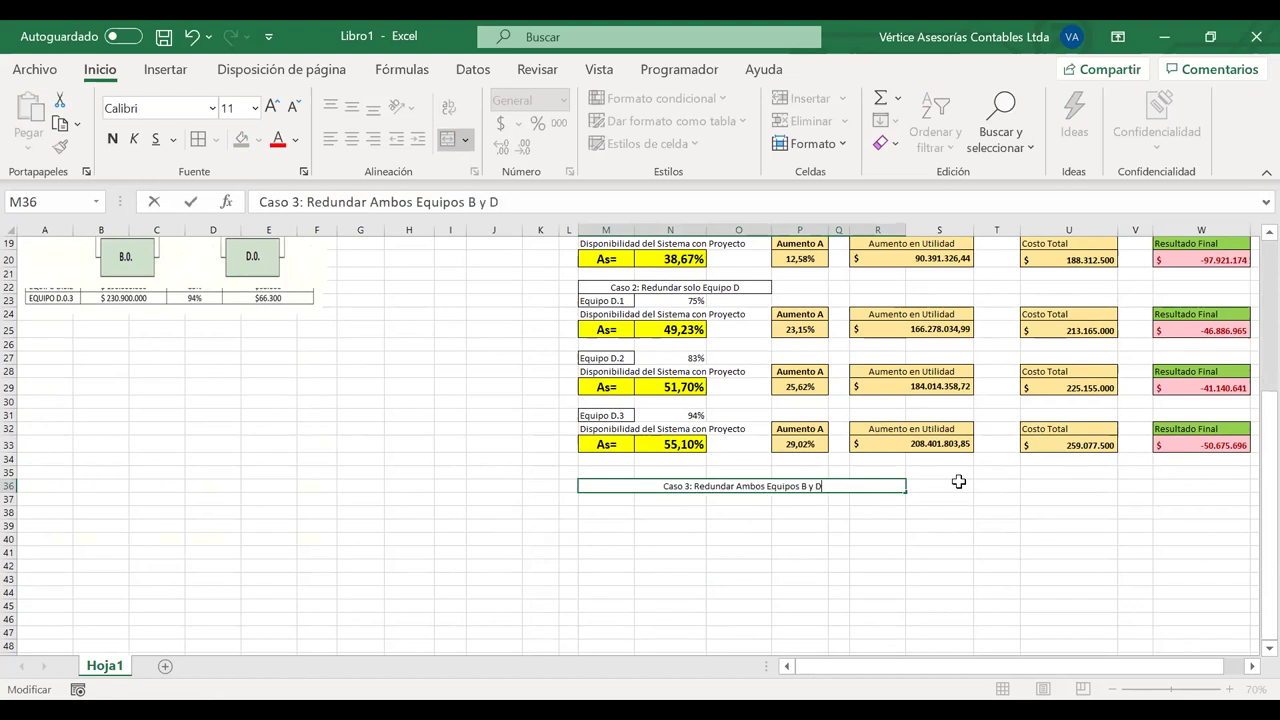
{"action": "left_click_drag", "start_coordinate": [732, 565], "coordinate": [770, 515]}
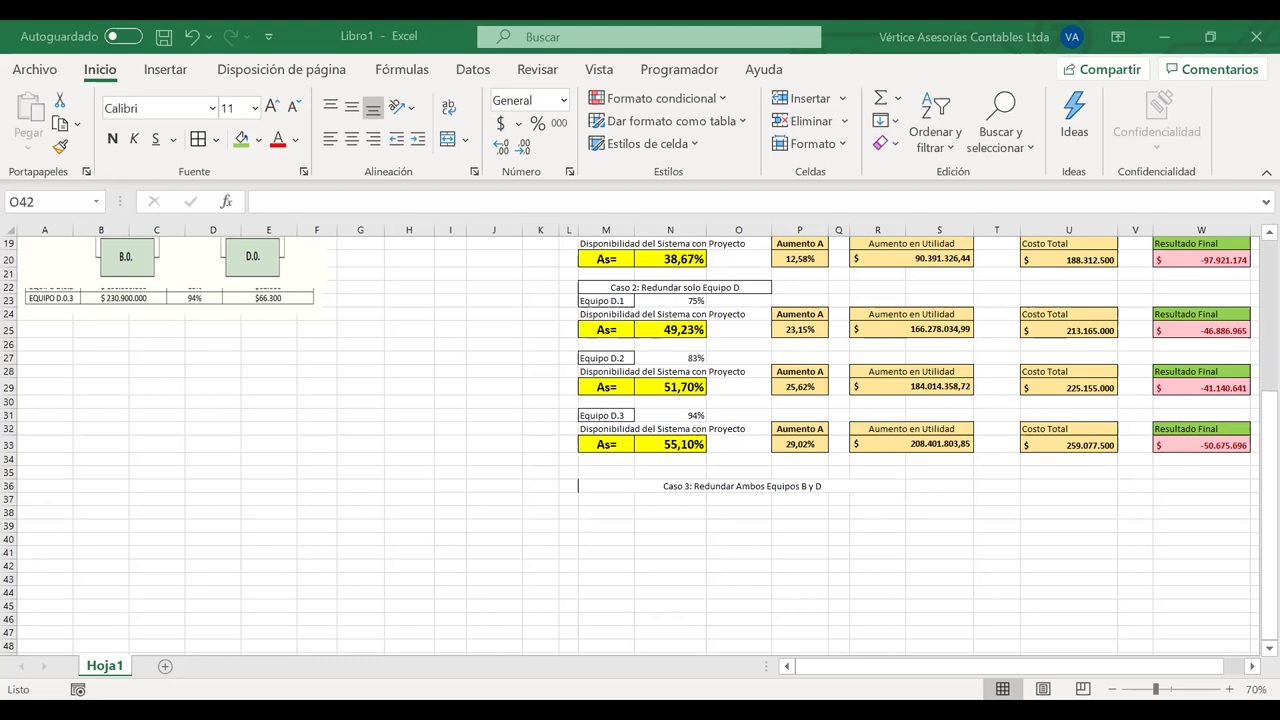
Add a border around the merged Caso 3 heading in M36:R36
{"action": "mouse_move", "coordinate": [662, 518]}
{"action": "left_mouse_down"}
{"action": "mouse_move", "coordinate": [745, 556]}
{"action": "mouse_move", "coordinate": [662, 518]}
{"action": "left_mouse_up"}
{"action": "left_click", "coordinate": [629, 487]}
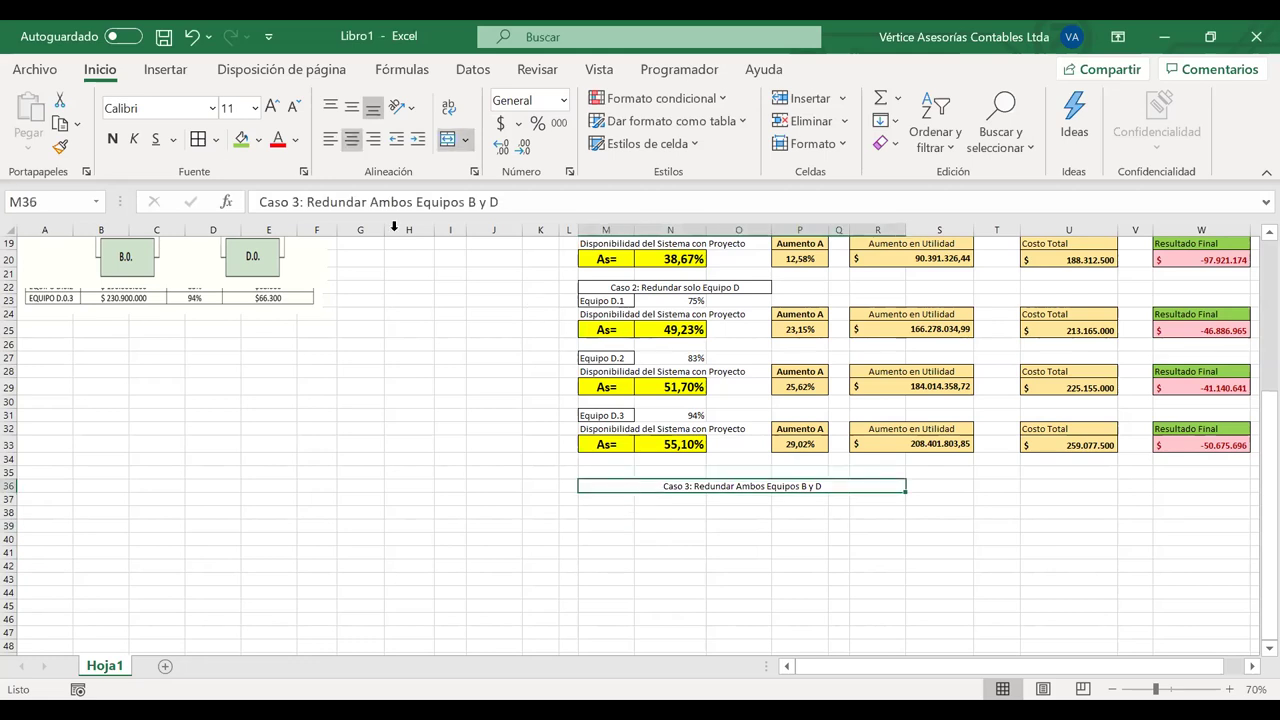
{"action": "left_click", "coordinate": [886, 536]}
Left-align the Caso 3 heading in the merged cell M36
{"action": "scroll", "coordinate": [703, 513], "scroll_direction": "up", "scroll_amount": 4}
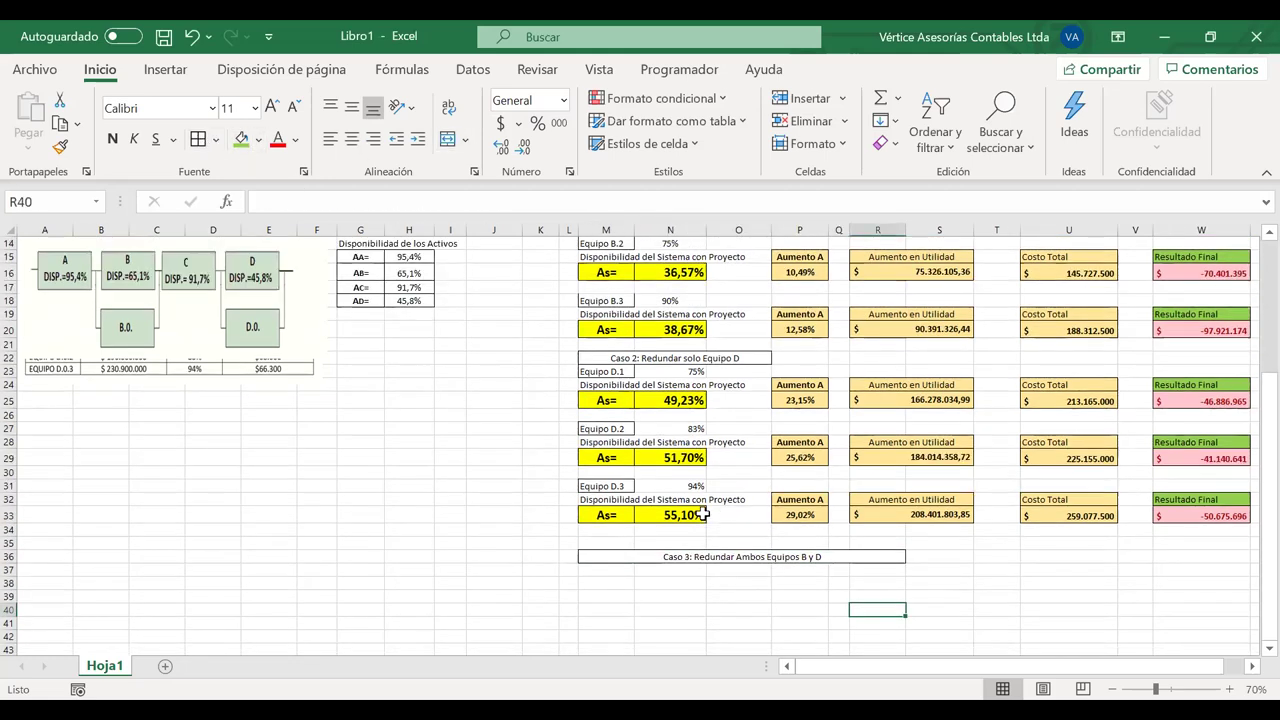
{"action": "scroll", "coordinate": [703, 513], "scroll_direction": "down", "scroll_amount": 1}
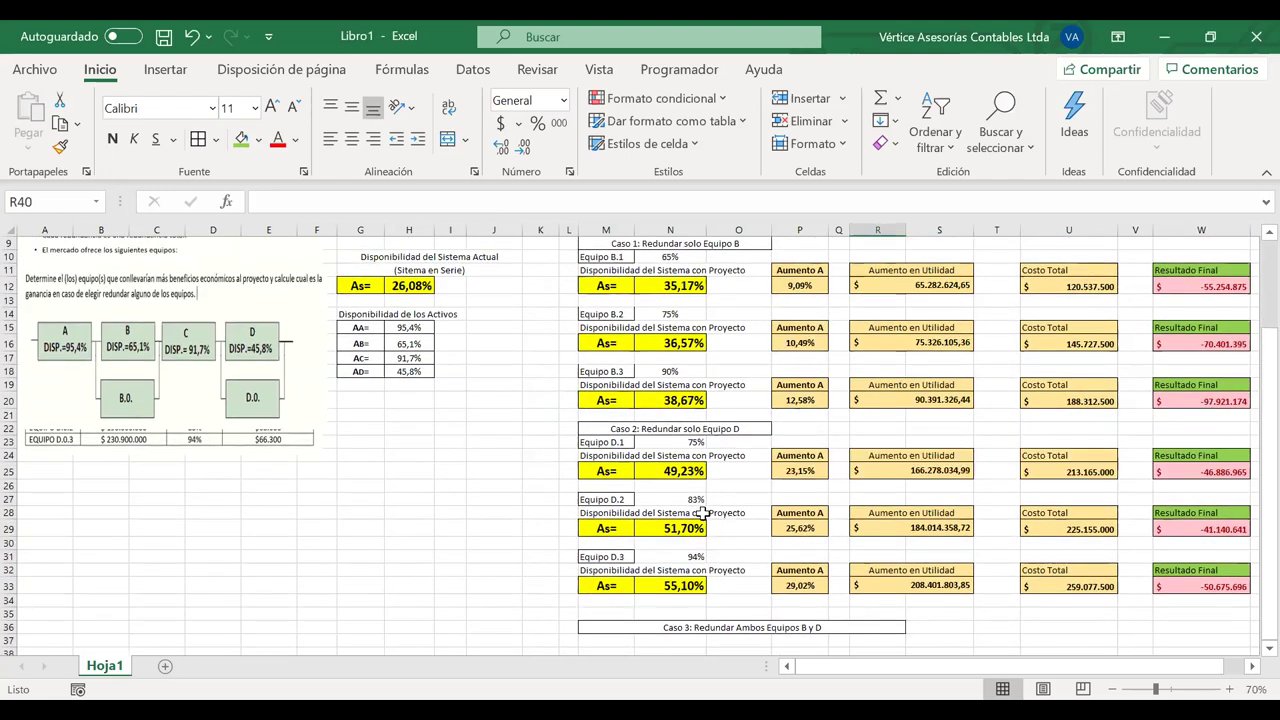
{"action": "left_click", "coordinate": [625, 622]}
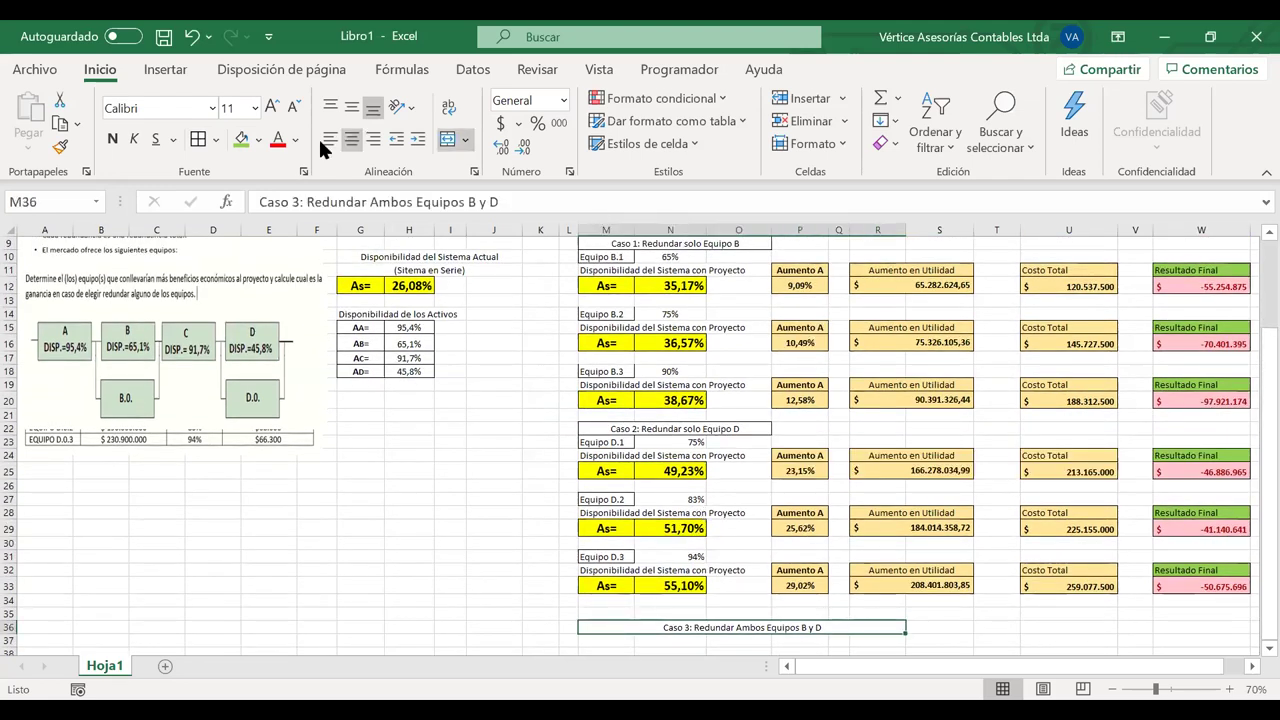
{"action": "left_click", "coordinate": [855, 510]}
Review the Resultado Final figures of Caso 1 and Caso 2, including the Equipo B.3 formula in W20
{"action": "scroll", "coordinate": [855, 508], "scroll_direction": "up", "scroll_amount": 1}
{"action": "scroll", "coordinate": [855, 508], "scroll_direction": "up", "scroll_amount": 3}
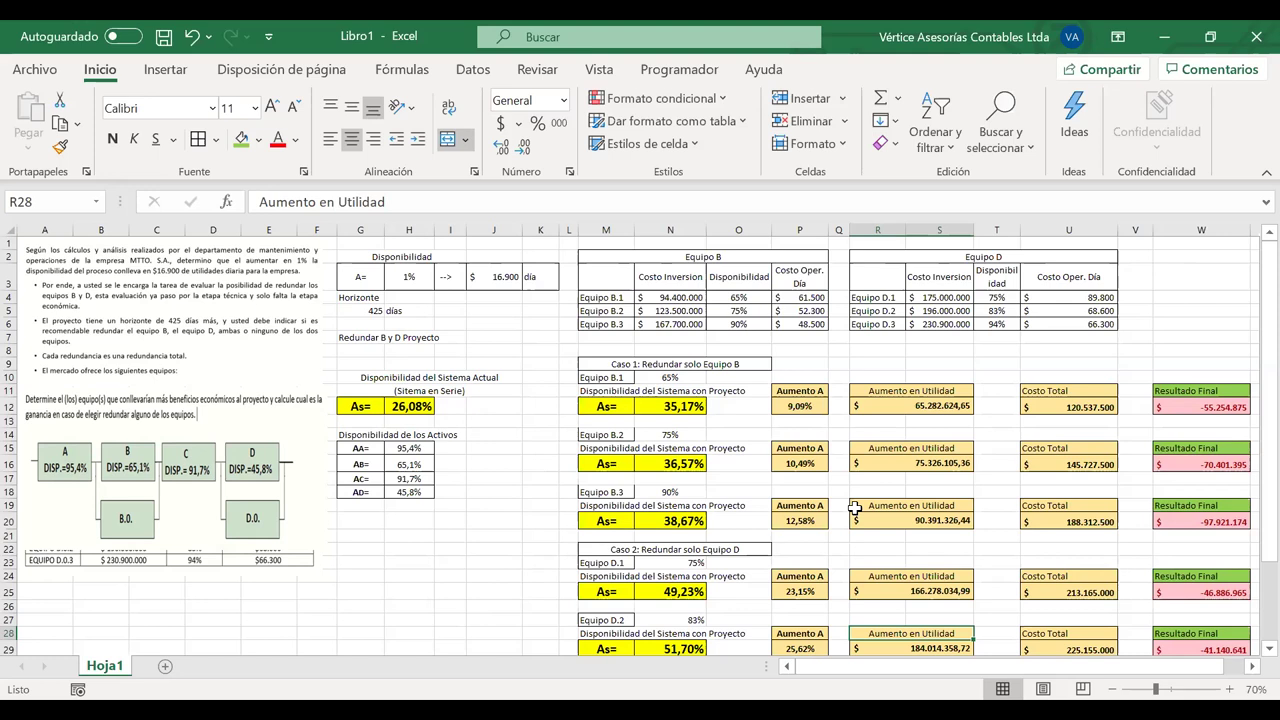
{"action": "scroll", "coordinate": [855, 508], "scroll_direction": "right", "scroll_amount": 3}
{"action": "scroll", "coordinate": [855, 508], "scroll_direction": "down", "scroll_amount": 3}
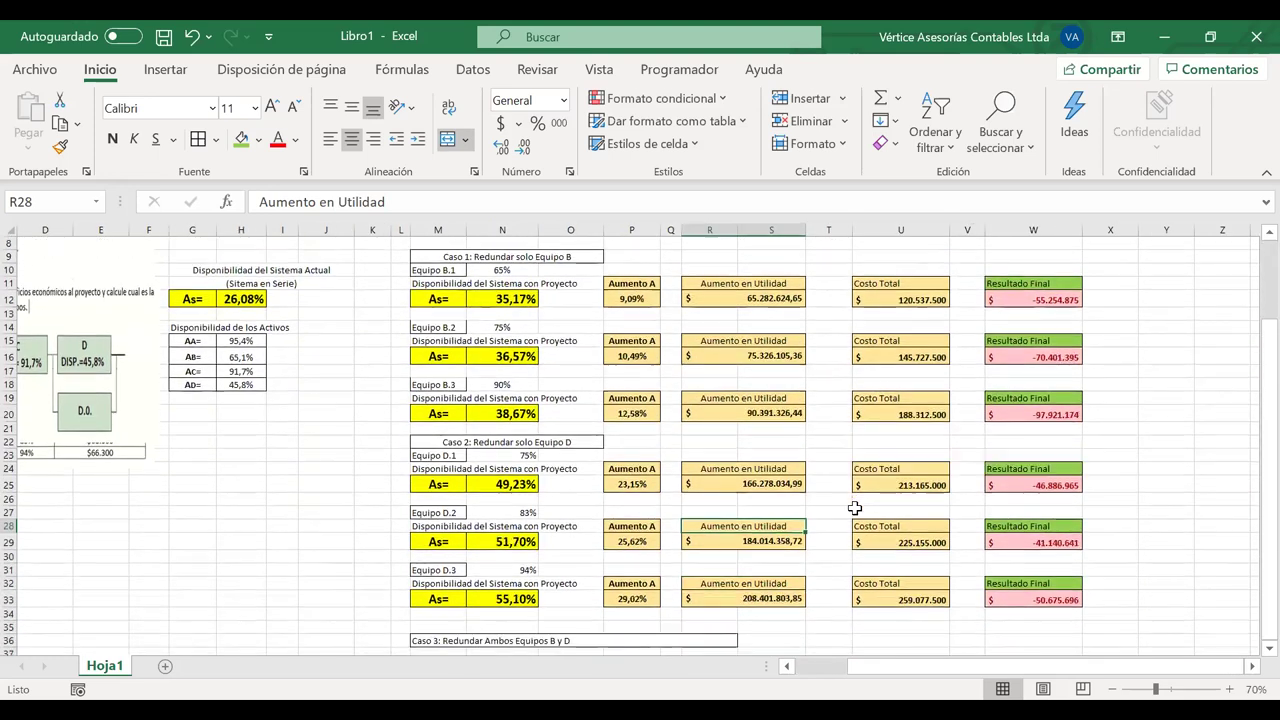
{"action": "scroll", "coordinate": [855, 508], "scroll_direction": "up", "scroll_amount": 1}
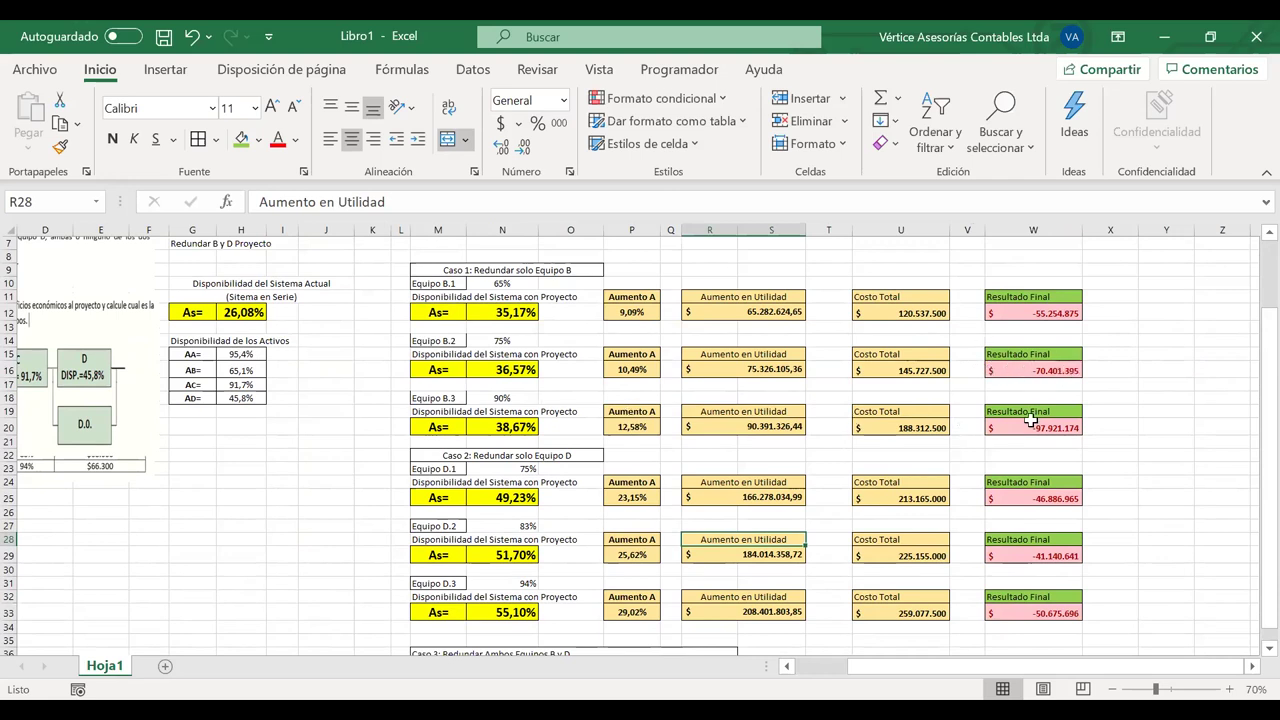
{"action": "left_click_drag", "start_coordinate": [1050, 410], "coordinate": [522, 437]}
{"action": "left_click", "coordinate": [1110, 428]}
{"action": "left_click", "coordinate": [1048, 424]}
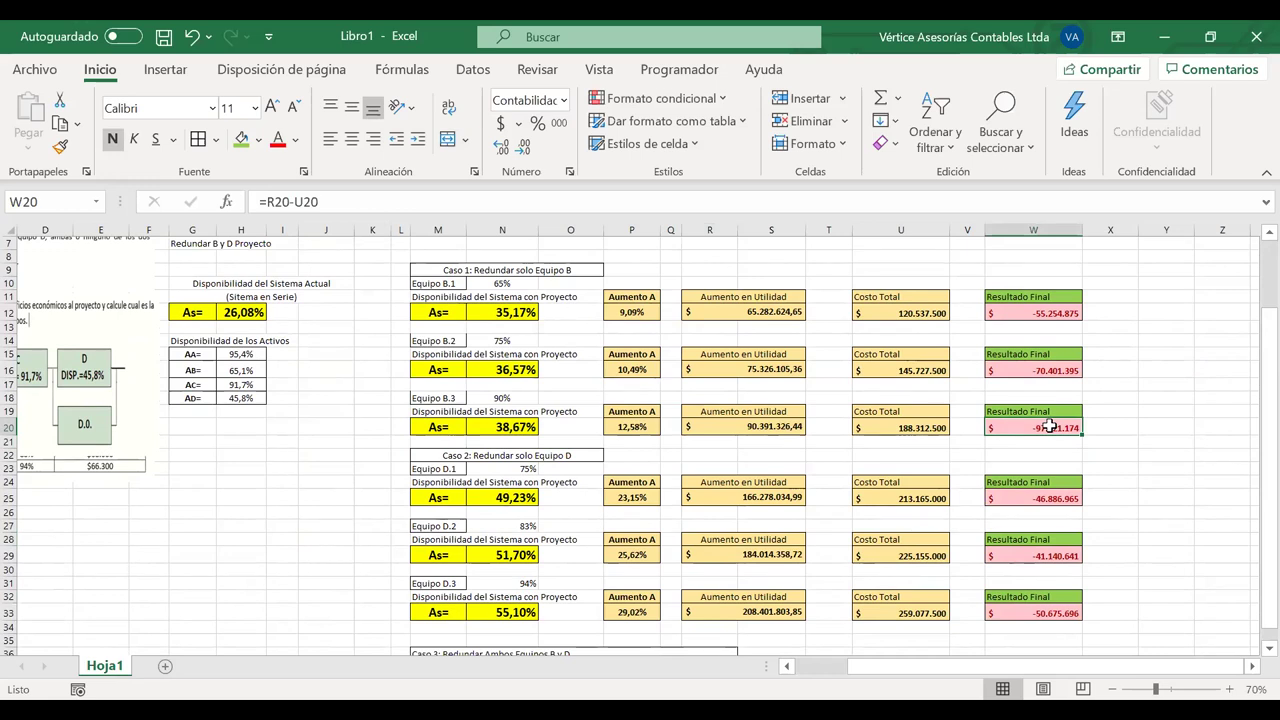
{"action": "left_click", "coordinate": [1106, 443]}
{"action": "scroll", "coordinate": [525, 410], "scroll_direction": "down", "scroll_amount": 2}
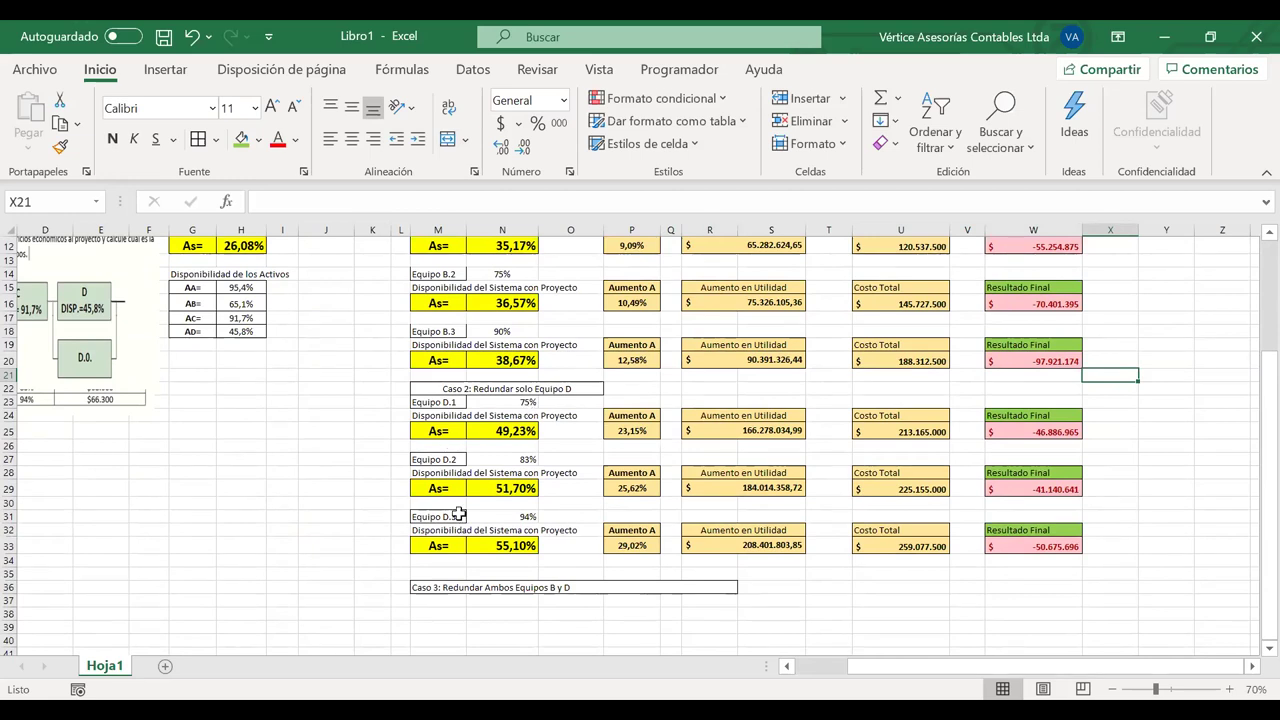
Examine the possible pairings of Equipo B.1 to B.3 with Equipo D.1 to D.3 in the two equipment tables
{"action": "scroll", "coordinate": [458, 514], "scroll_direction": "up", "scroll_amount": 4}
{"action": "left_click", "coordinate": [449, 297]}
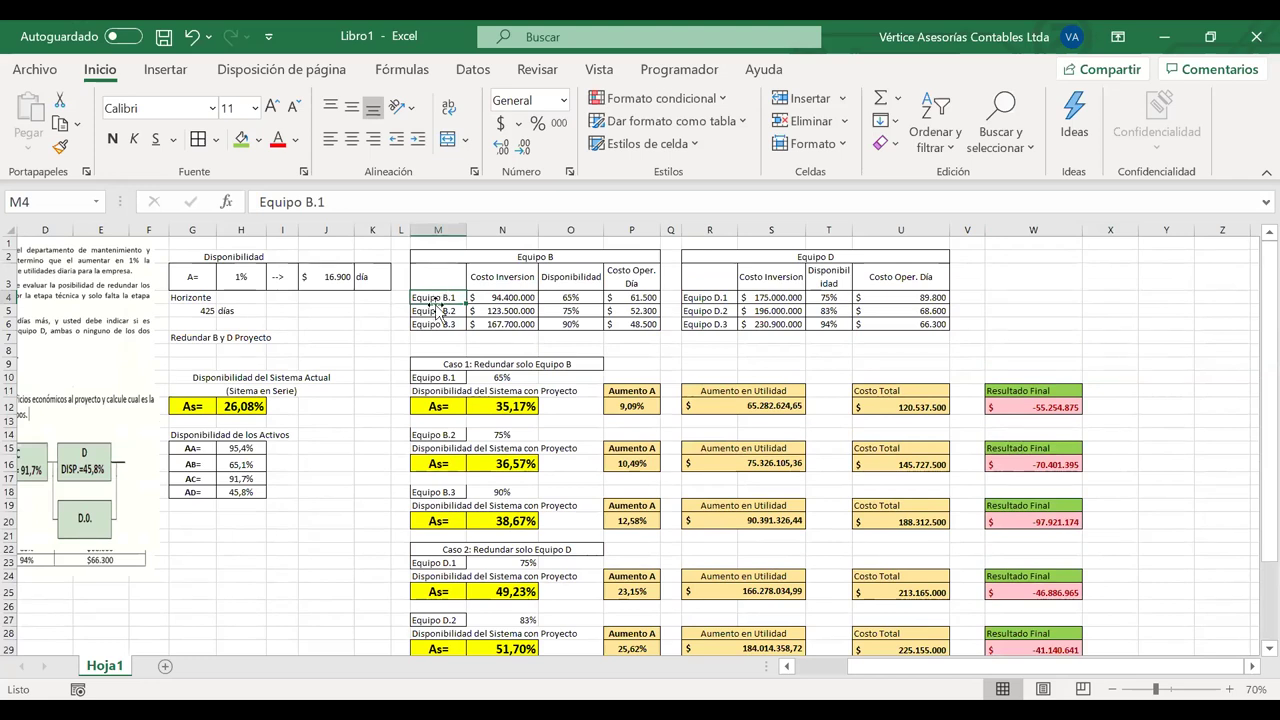
{"action": "left_click", "coordinate": [700, 299]}
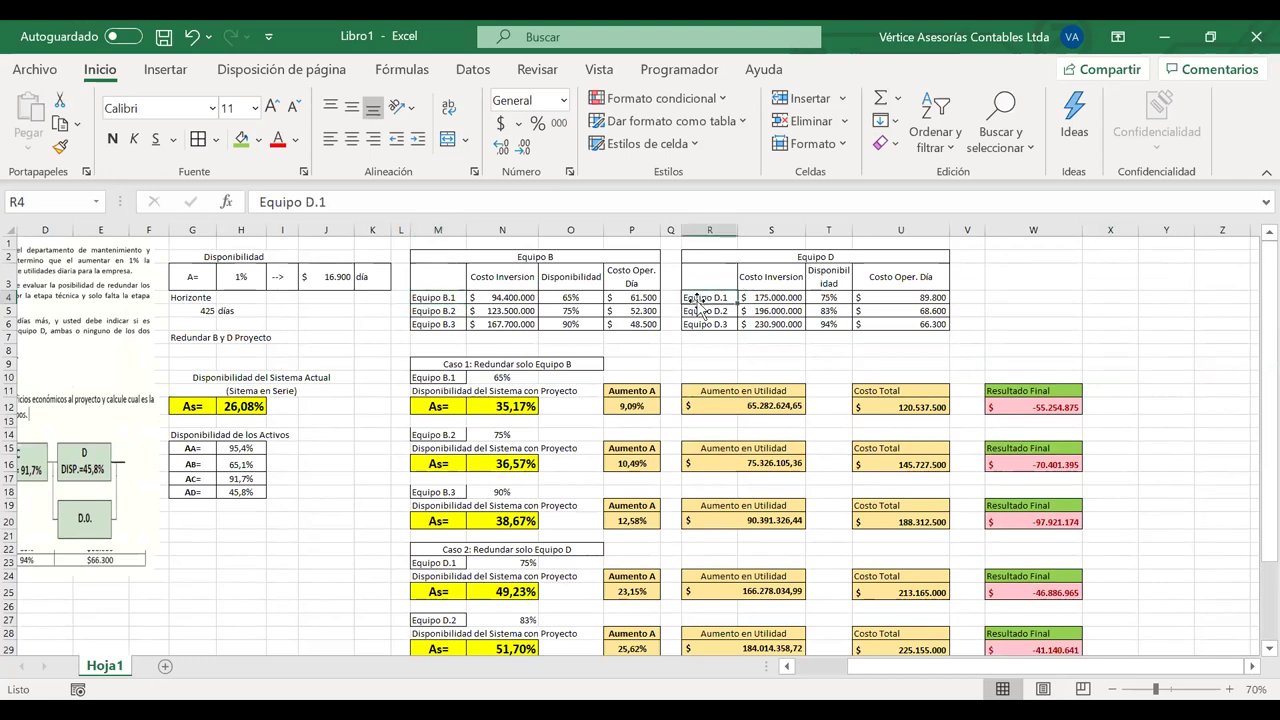
{"action": "left_click", "coordinate": [446, 299]}
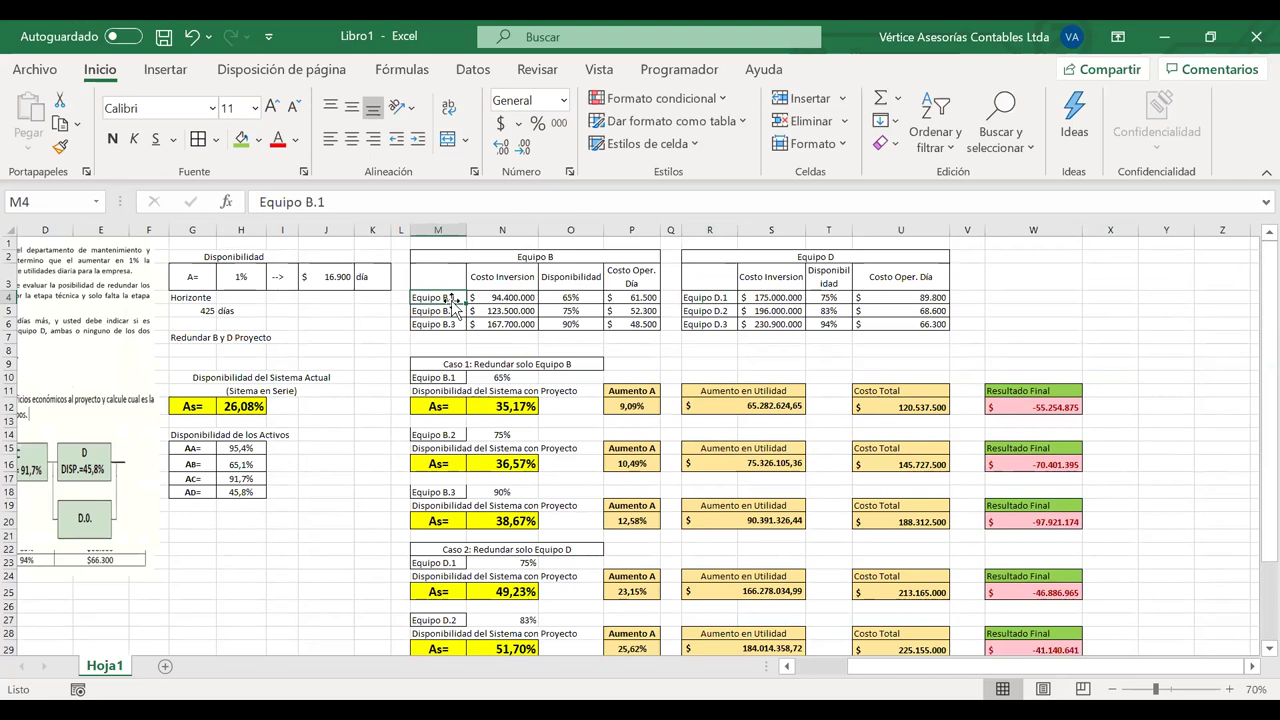
{"action": "left_click", "coordinate": [708, 311]}
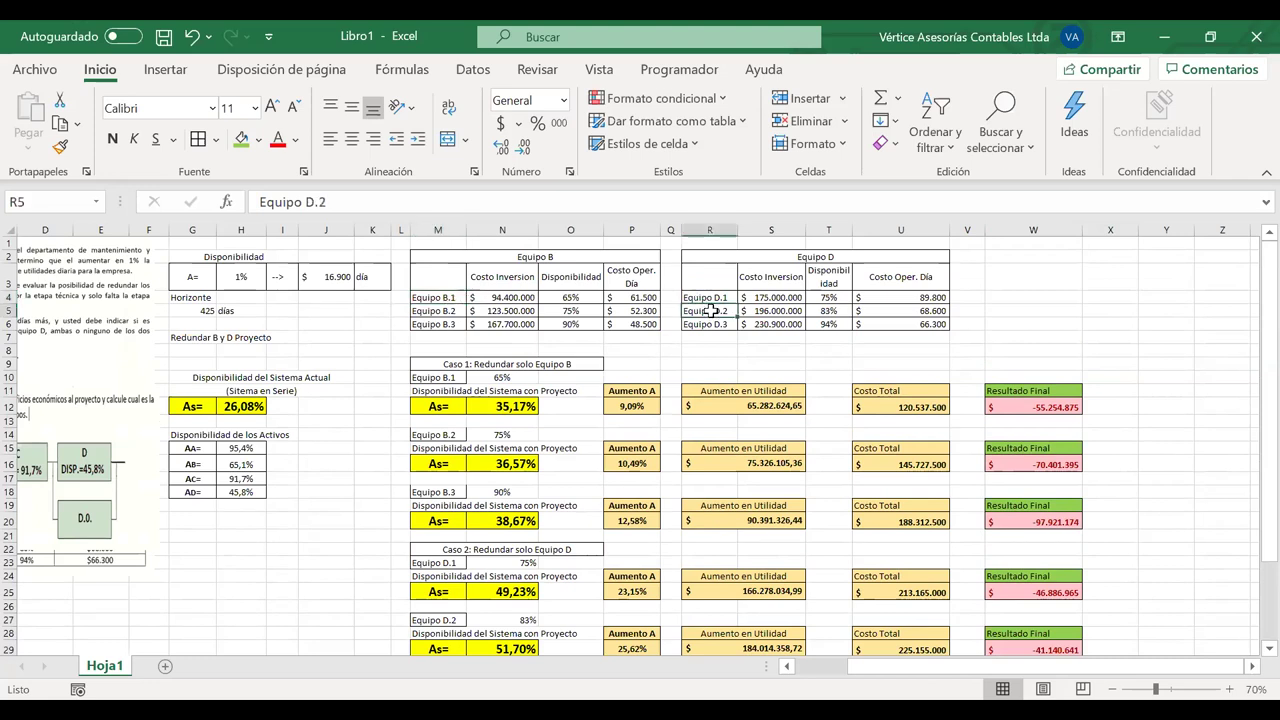
{"action": "left_click", "coordinate": [448, 297]}
{"action": "left_click", "coordinate": [718, 324]}
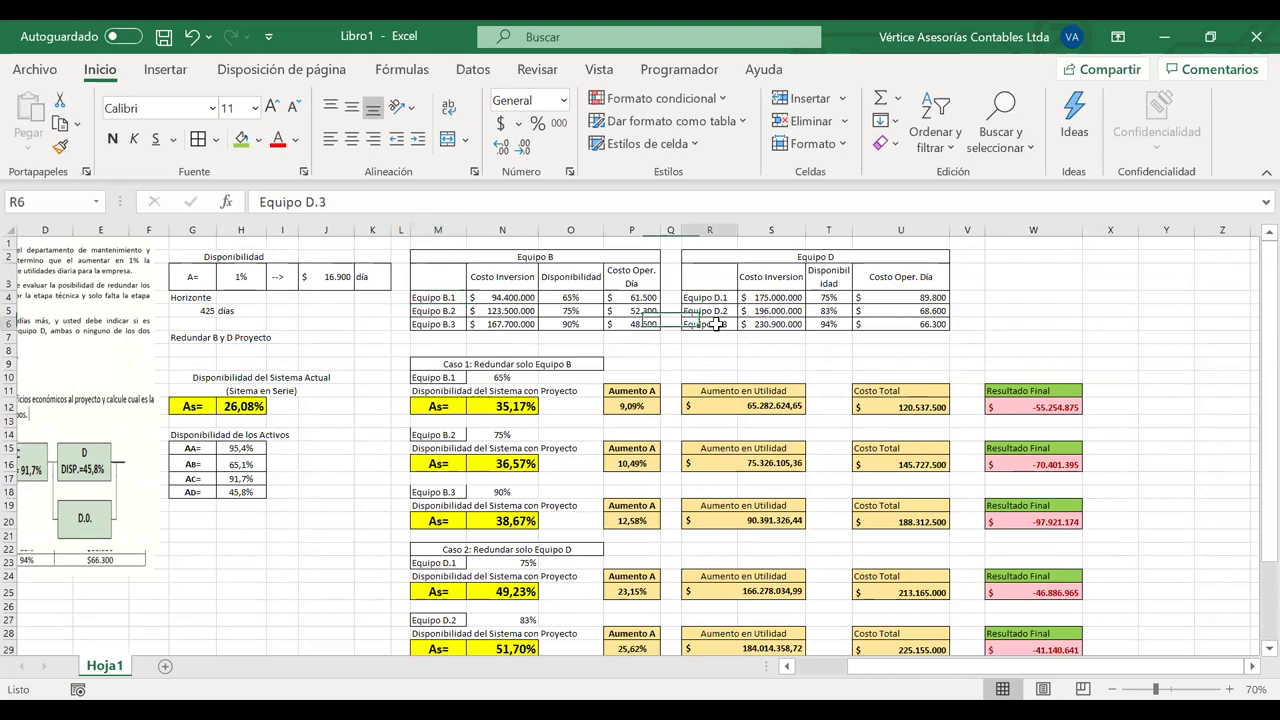
{"action": "left_click", "coordinate": [436, 311]}
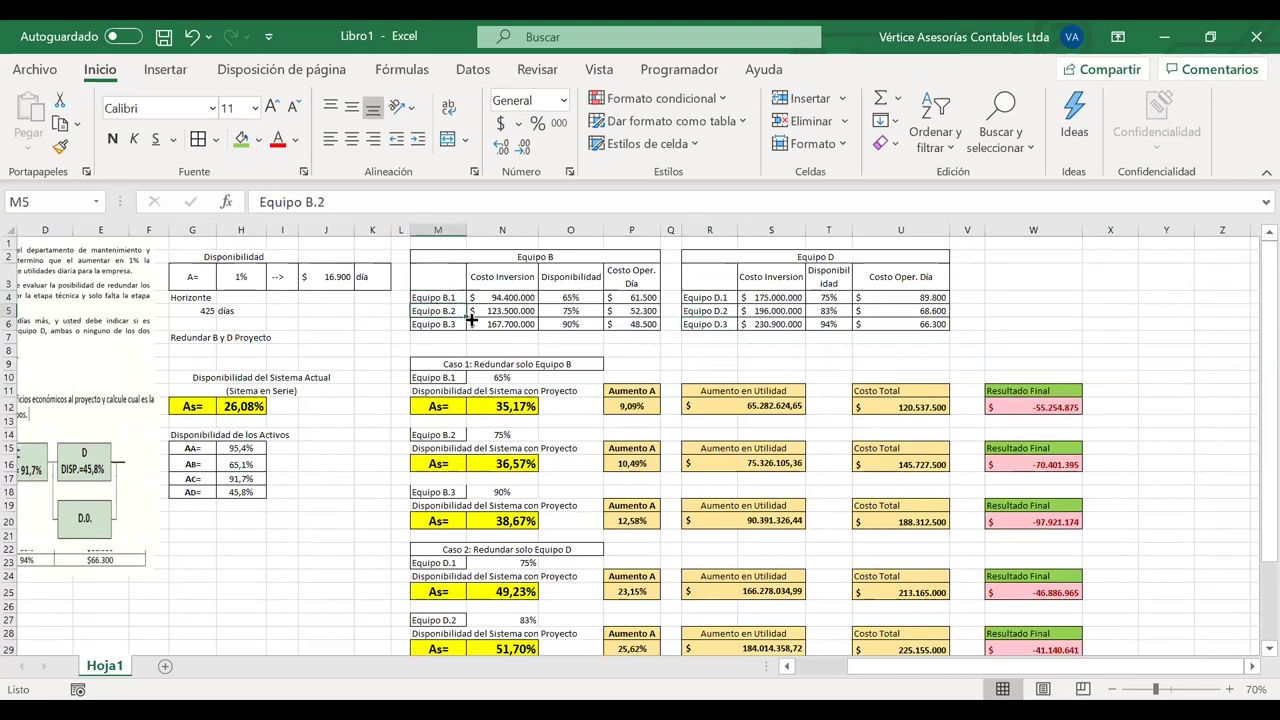
{"action": "left_click", "coordinate": [703, 298]}
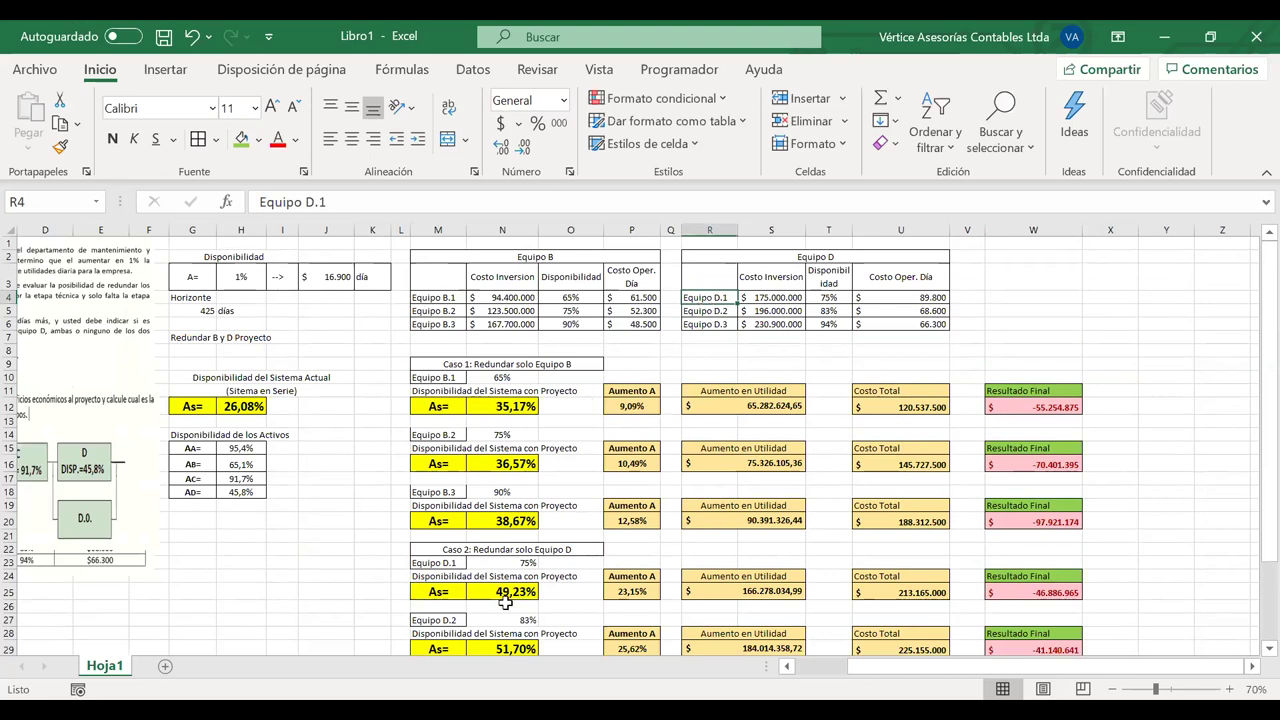
Copy the Equipo B.1 label and availability from M10:N10 to M37, directly under the Caso 3 heading
{"action": "scroll", "coordinate": [505, 602], "scroll_direction": "down", "scroll_amount": 8}
{"action": "scroll", "coordinate": [505, 602], "scroll_direction": "up", "scroll_amount": 4}
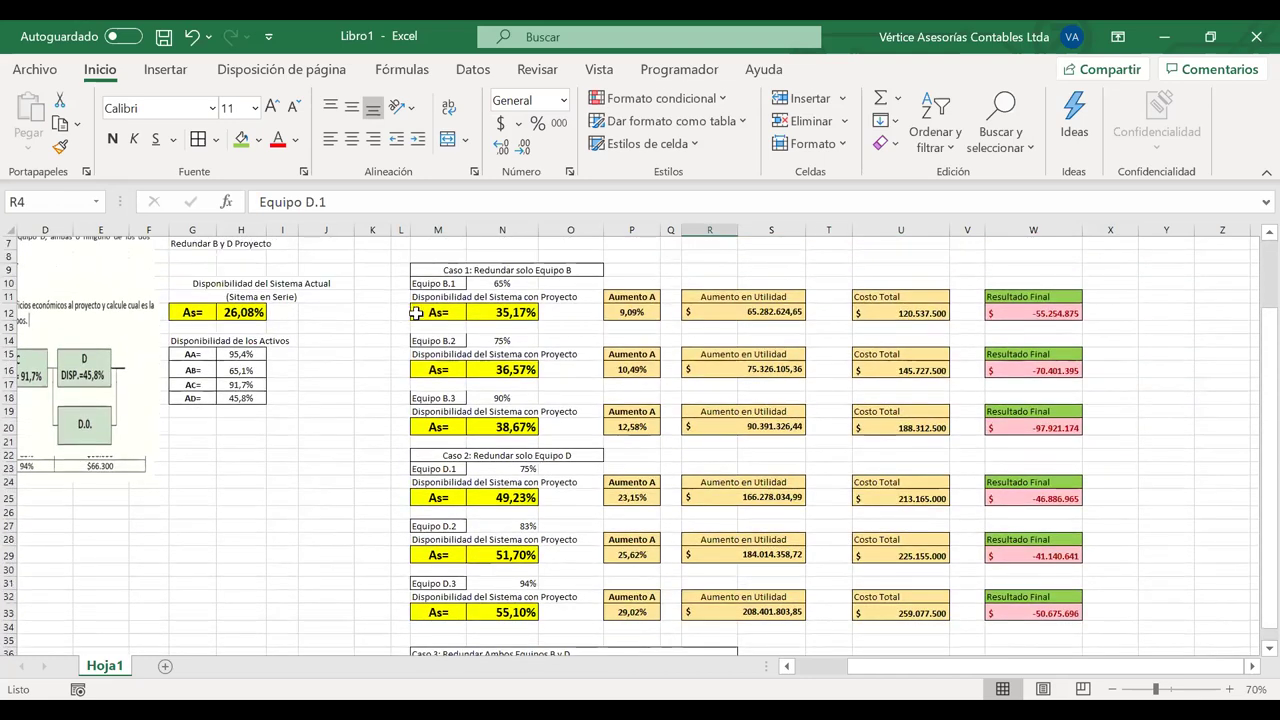
{"action": "left_click_drag", "start_coordinate": [436, 284], "coordinate": [482, 283]}
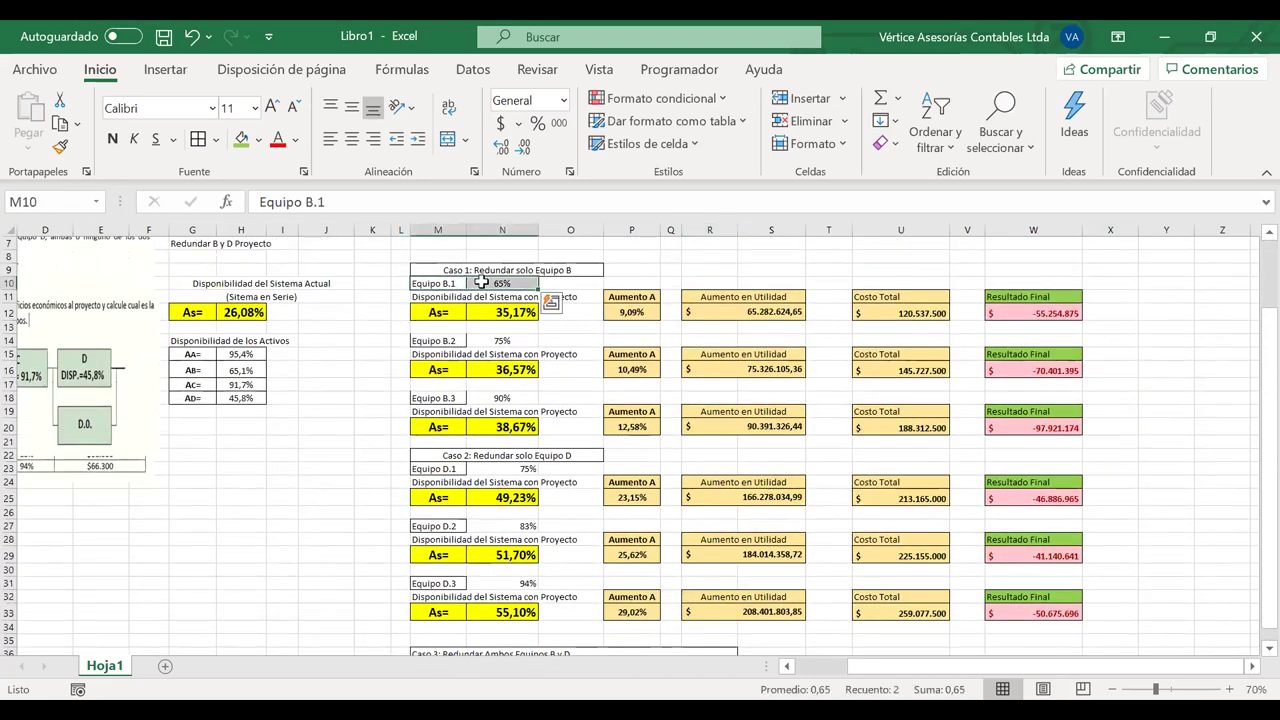
{"action": "key", "text": "ctrl+c"}
{"action": "scroll", "coordinate": [455, 489], "scroll_direction": "down", "scroll_amount": 1}
{"action": "scroll", "coordinate": [455, 489], "scroll_direction": "down", "scroll_amount": 2}
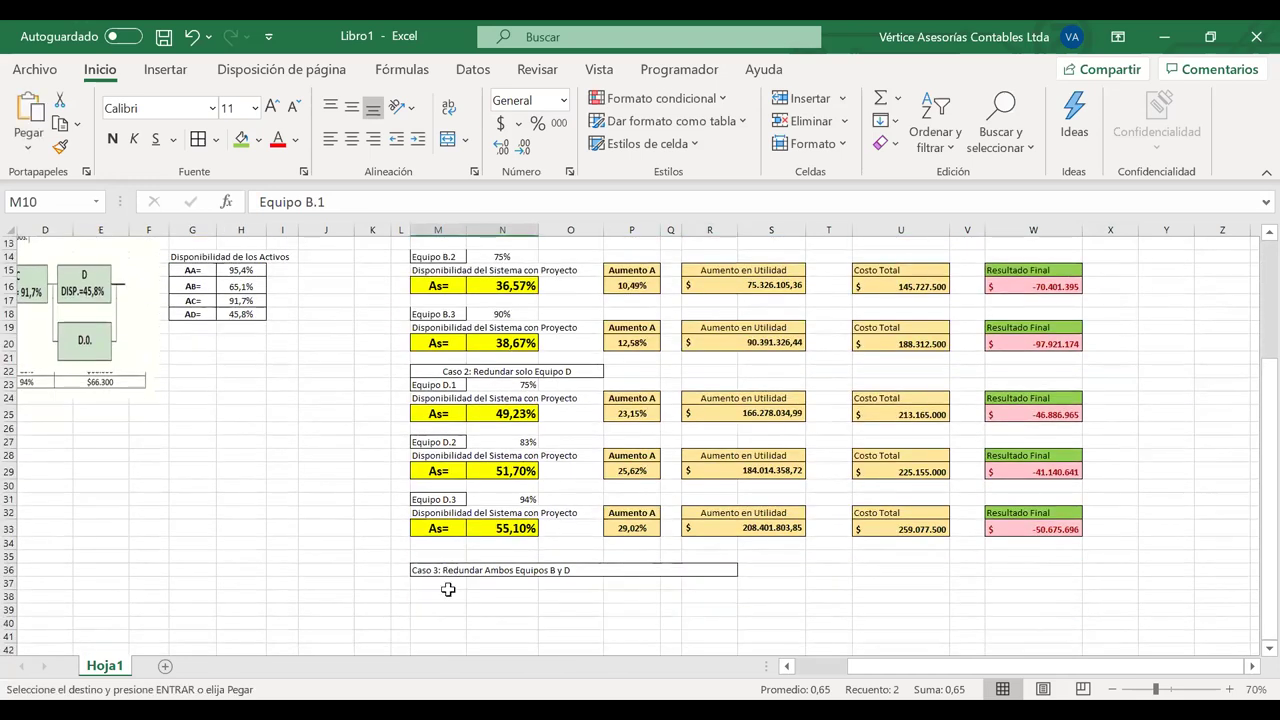
{"action": "left_click", "coordinate": [446, 583]}
{"action": "key", "text": "ctrl+v"}
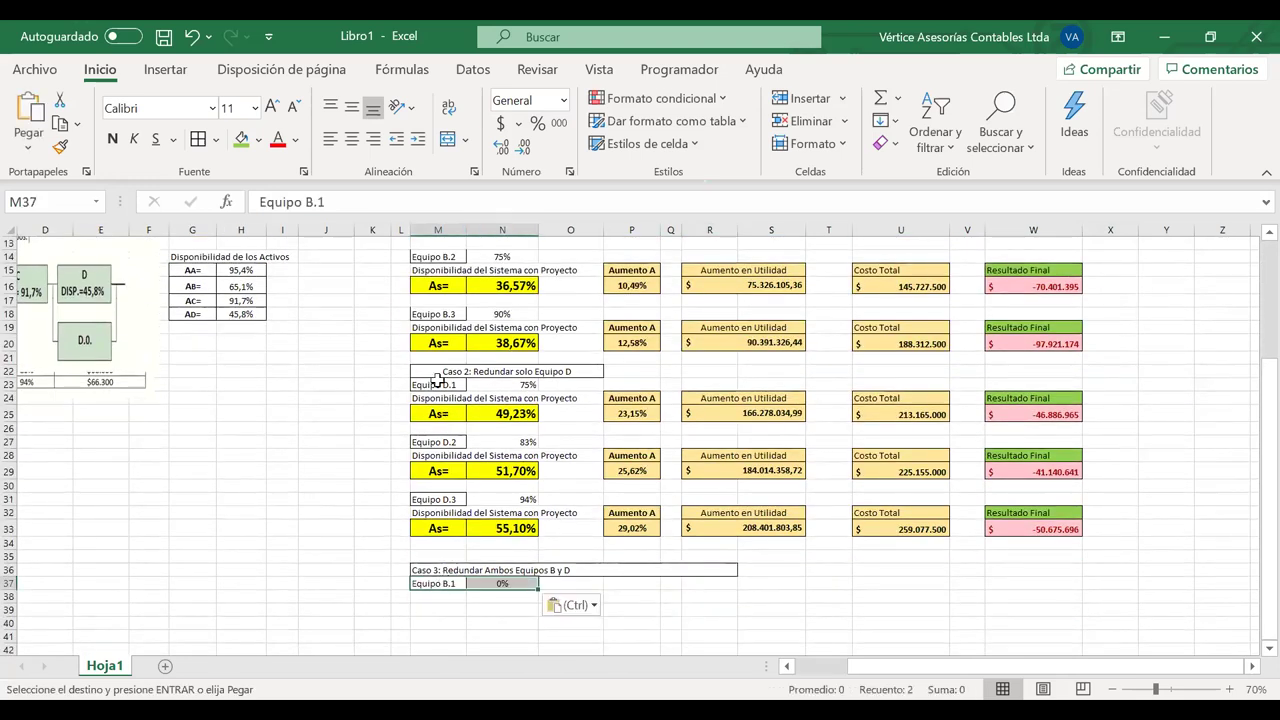
Copy the Equipo D.1 label and availability from M23:N23 to M38, below the Equipo B.1 row of Caso 3
{"action": "scroll", "coordinate": [438, 380], "scroll_direction": "up", "scroll_amount": 2}
{"action": "scroll", "coordinate": [438, 380], "scroll_direction": "up", "scroll_amount": 1}
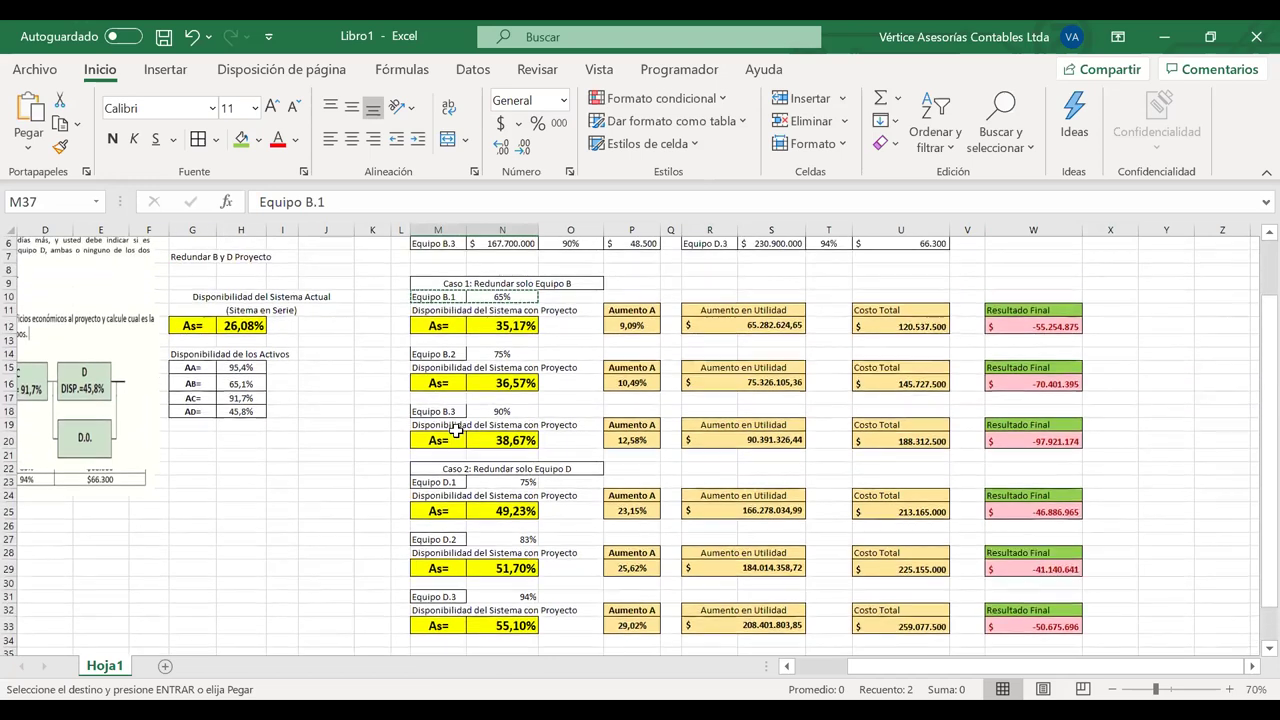
{"action": "scroll", "coordinate": [438, 380], "scroll_direction": "down", "scroll_amount": 2}
{"action": "left_click_drag", "start_coordinate": [434, 414], "coordinate": [491, 415]}
{"action": "key", "text": "ctrl+c"}
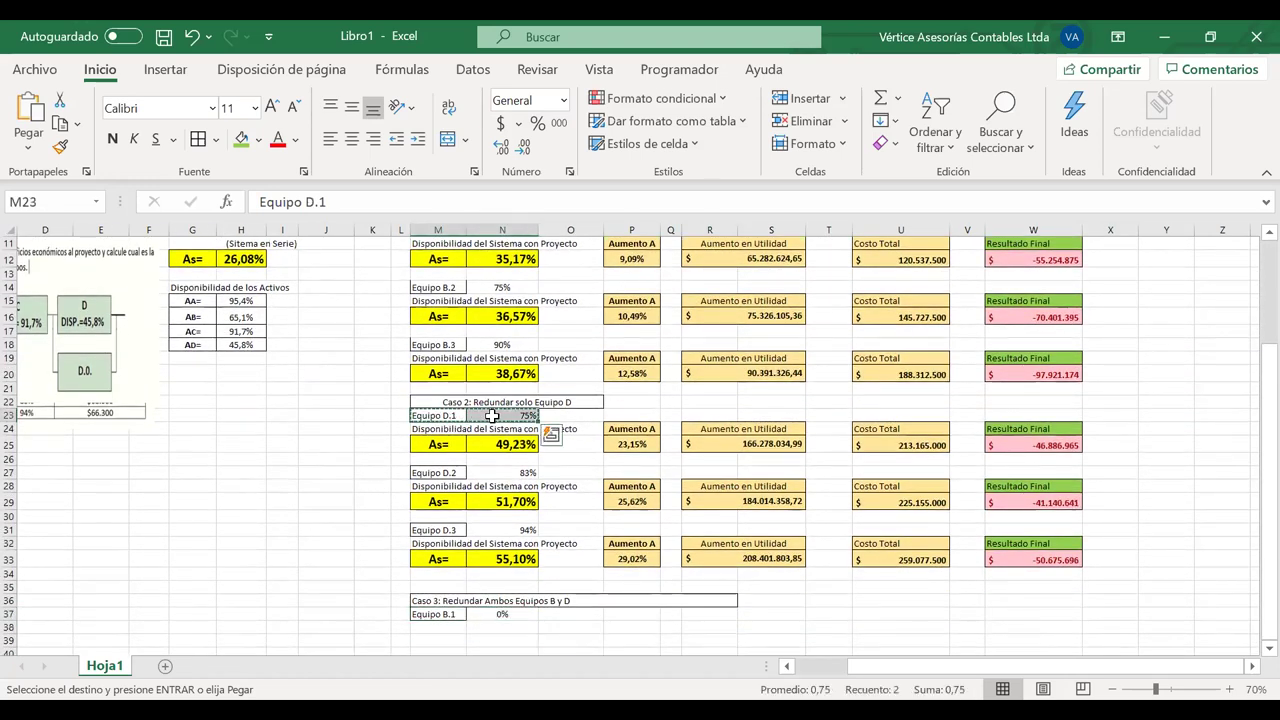
{"action": "left_click", "coordinate": [436, 627]}
{"action": "key", "text": "ctrl+v"}
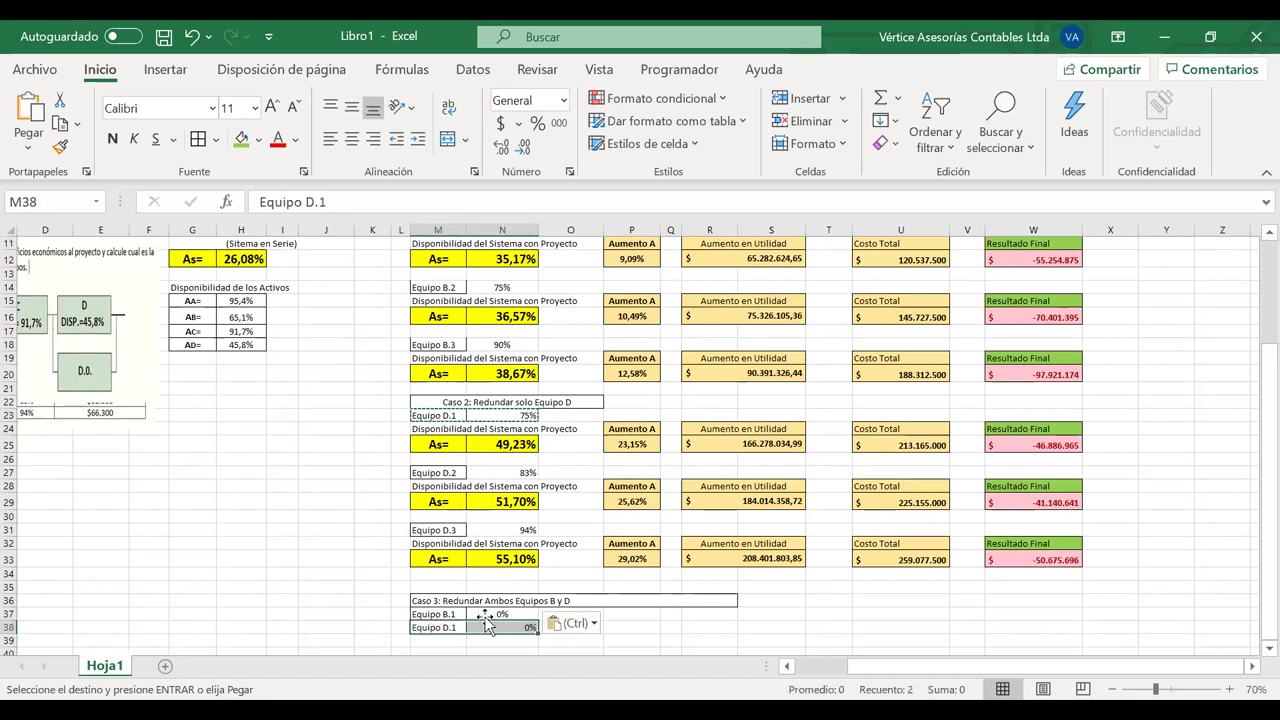
Correct the Caso 3 Equipo B.1 availability reference in N37 to =N10
{"action": "left_click", "coordinate": [490, 614]}
{"action": "double_click", "coordinate": [490, 614]}
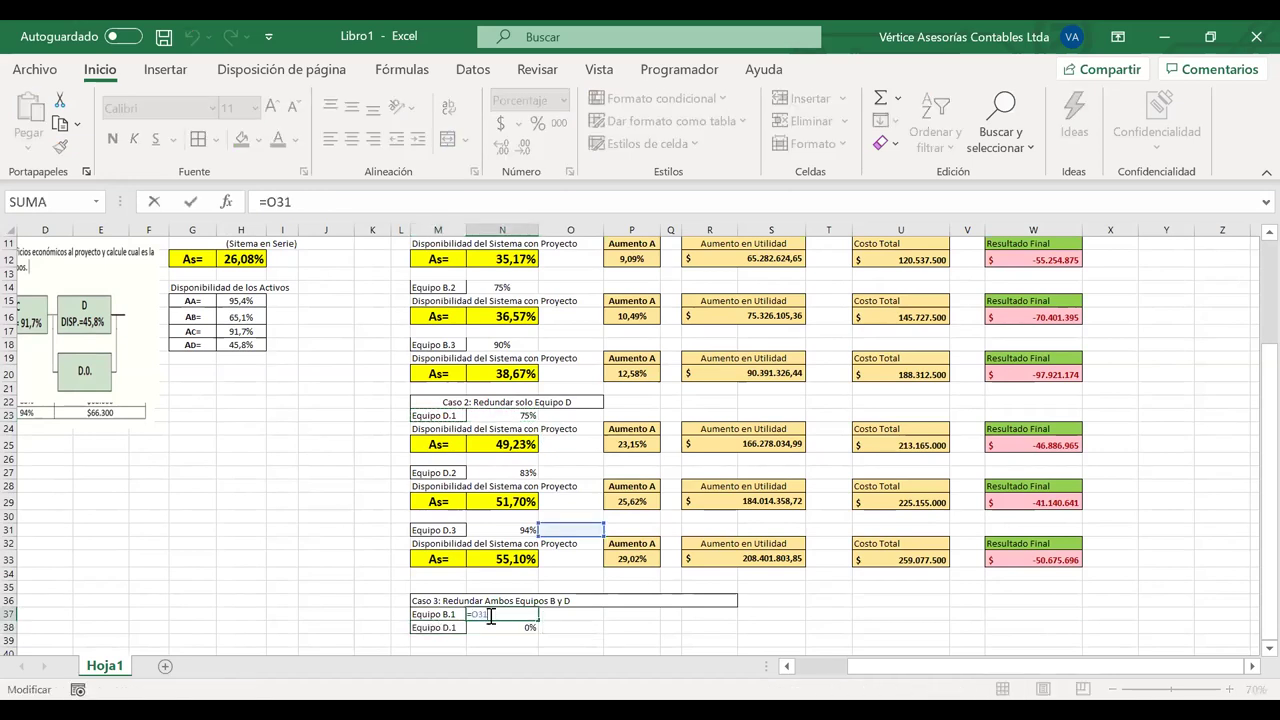
{"action": "scroll", "coordinate": [489, 618], "scroll_direction": "up", "scroll_amount": 1}
{"action": "scroll", "coordinate": [489, 621], "scroll_direction": "down", "scroll_amount": 1}
{"action": "key", "text": "BackSpace"}
{"action": "key", "text": "BackSpace"}
{"action": "key", "text": "BackSpace"}
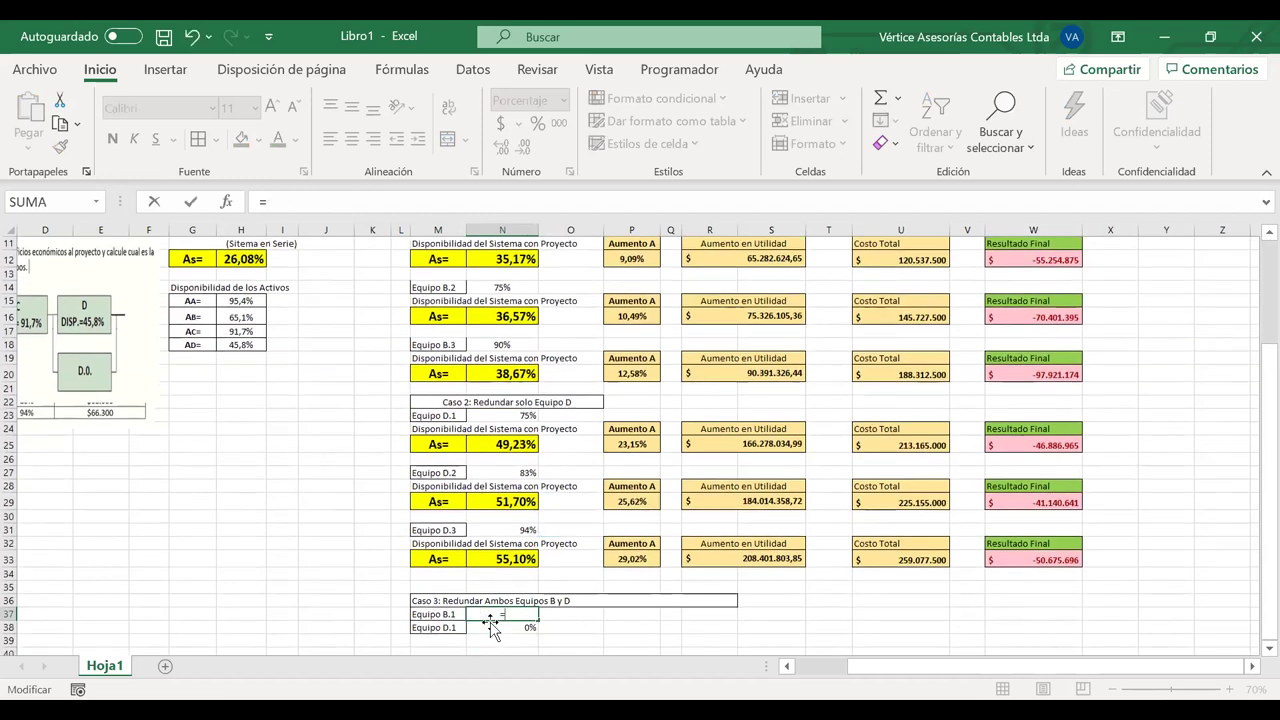
{"action": "scroll", "coordinate": [488, 617], "scroll_direction": "up", "scroll_amount": 2}
{"action": "left_click", "coordinate": [505, 298]}
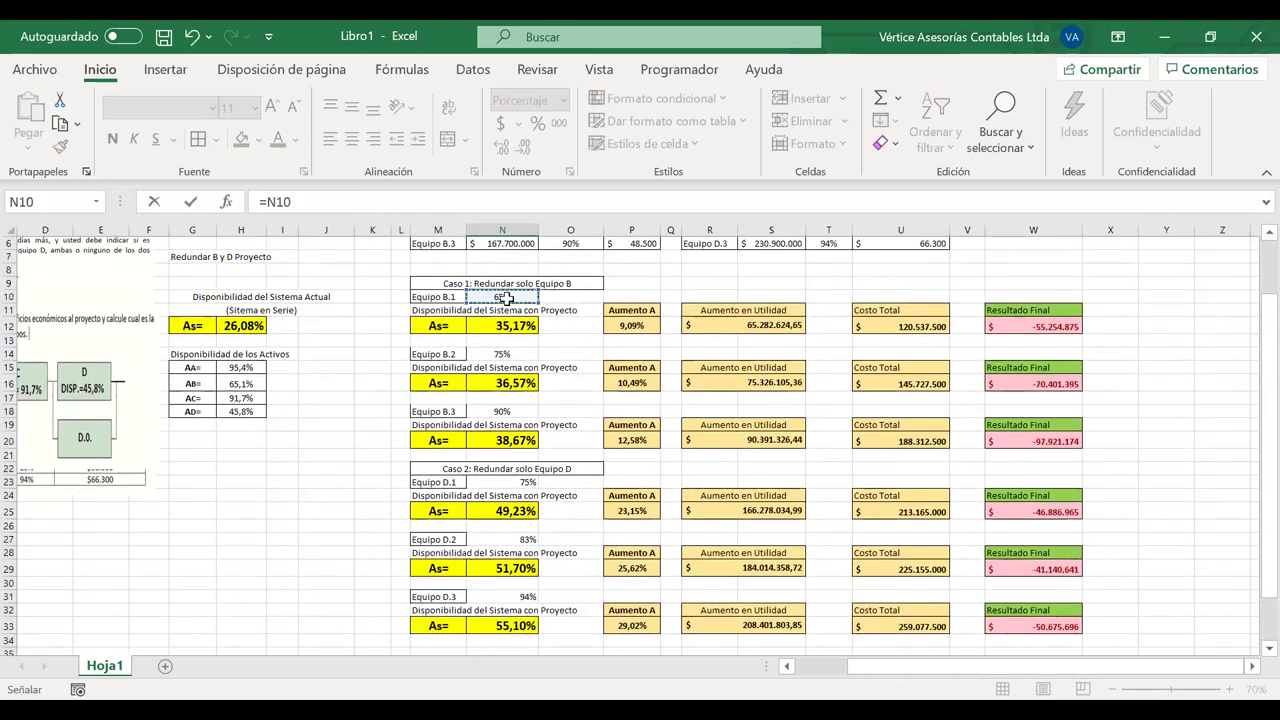
{"action": "key", "text": "Return"}
Set the Caso 3 Equipo D.1 availability in N38 to =N23
{"action": "type", "text": "="}
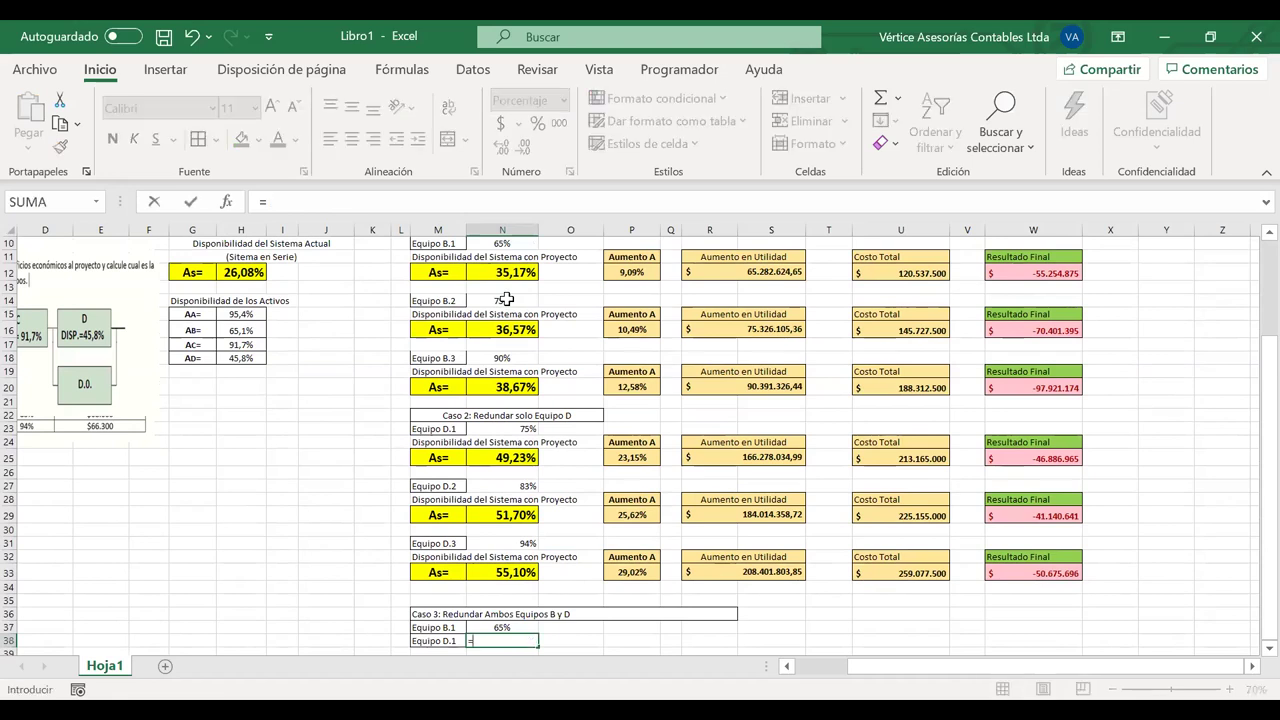
{"action": "left_click", "coordinate": [485, 428]}
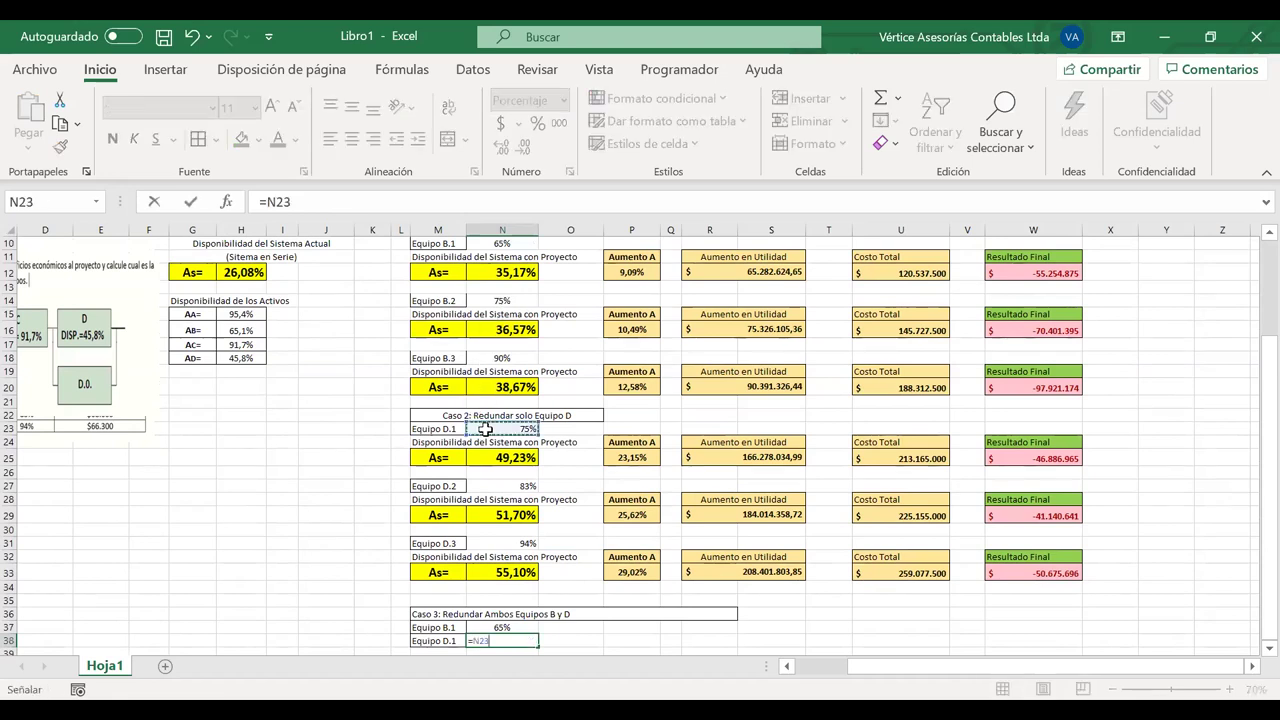
{"action": "key", "text": "Return"}
Center the Equipo B.1 and Equipo D.1 availability percentages in N37:N38
{"action": "left_click_drag", "start_coordinate": [503, 615], "coordinate": [509, 622]}
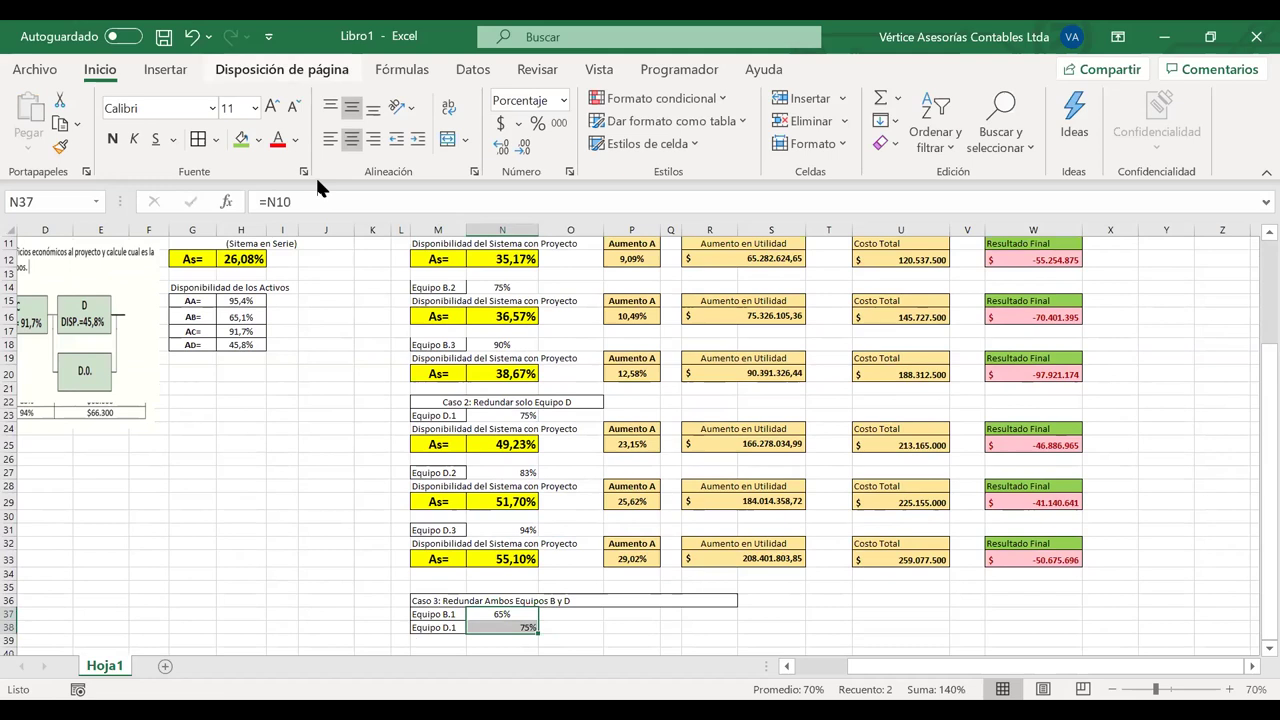
{"action": "left_click", "coordinate": [352, 140]}
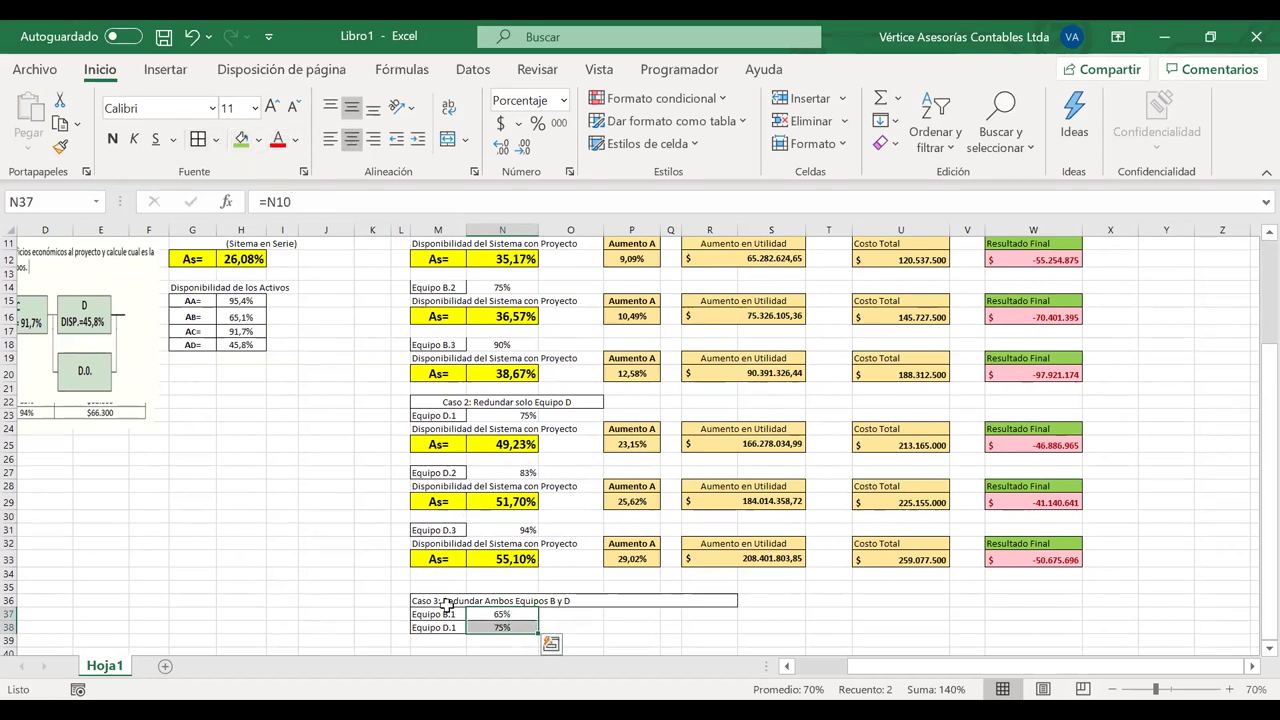
{"action": "left_click", "coordinate": [651, 637]}
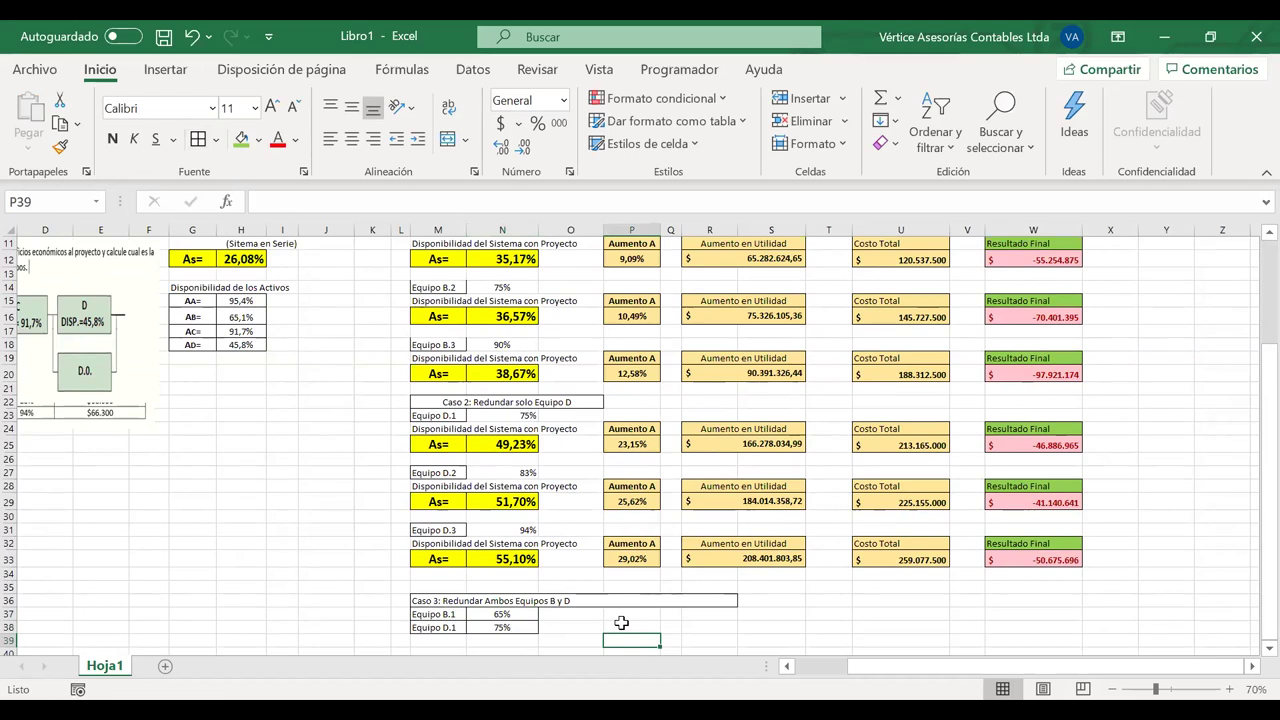
Review the problem statement and equipment tables, and examine the Caso 2 Resultado Final values in W24:W33
{"action": "scroll", "coordinate": [621, 622], "scroll_direction": "down", "scroll_amount": 1}
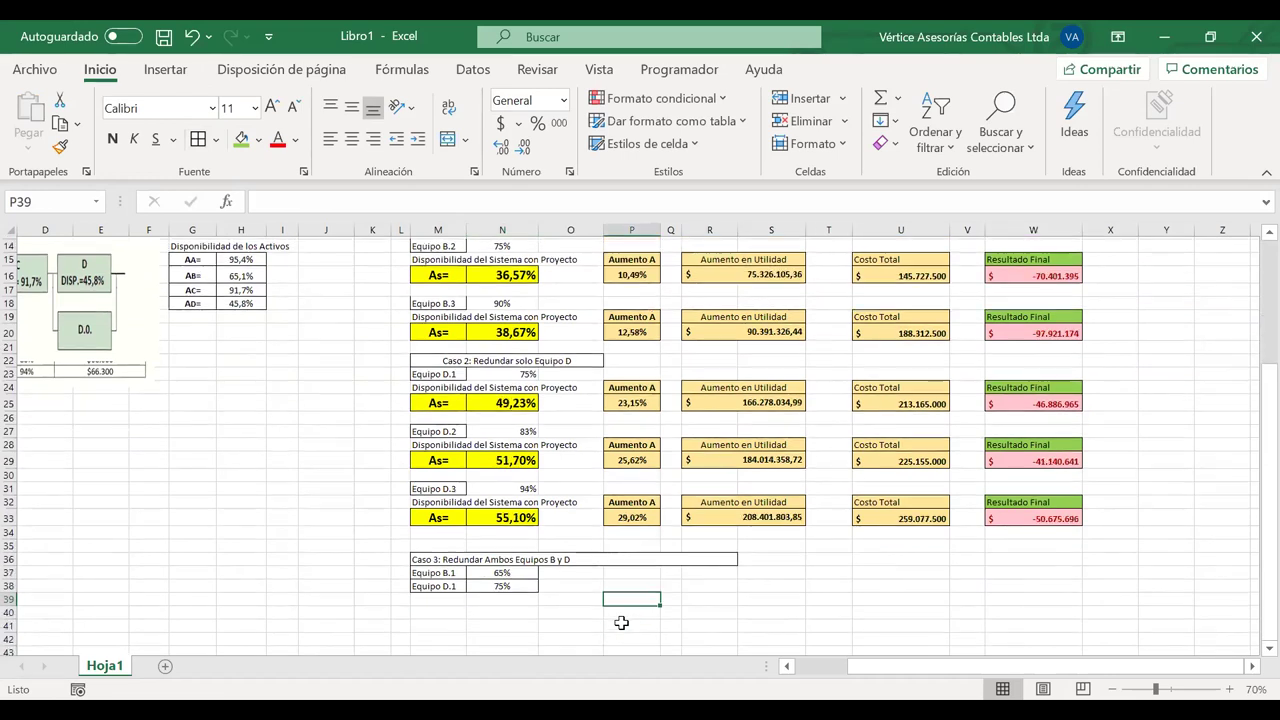
{"action": "scroll", "coordinate": [621, 622], "scroll_direction": "up", "scroll_amount": 1}
{"action": "scroll", "coordinate": [621, 622], "scroll_direction": "down", "scroll_amount": 1}
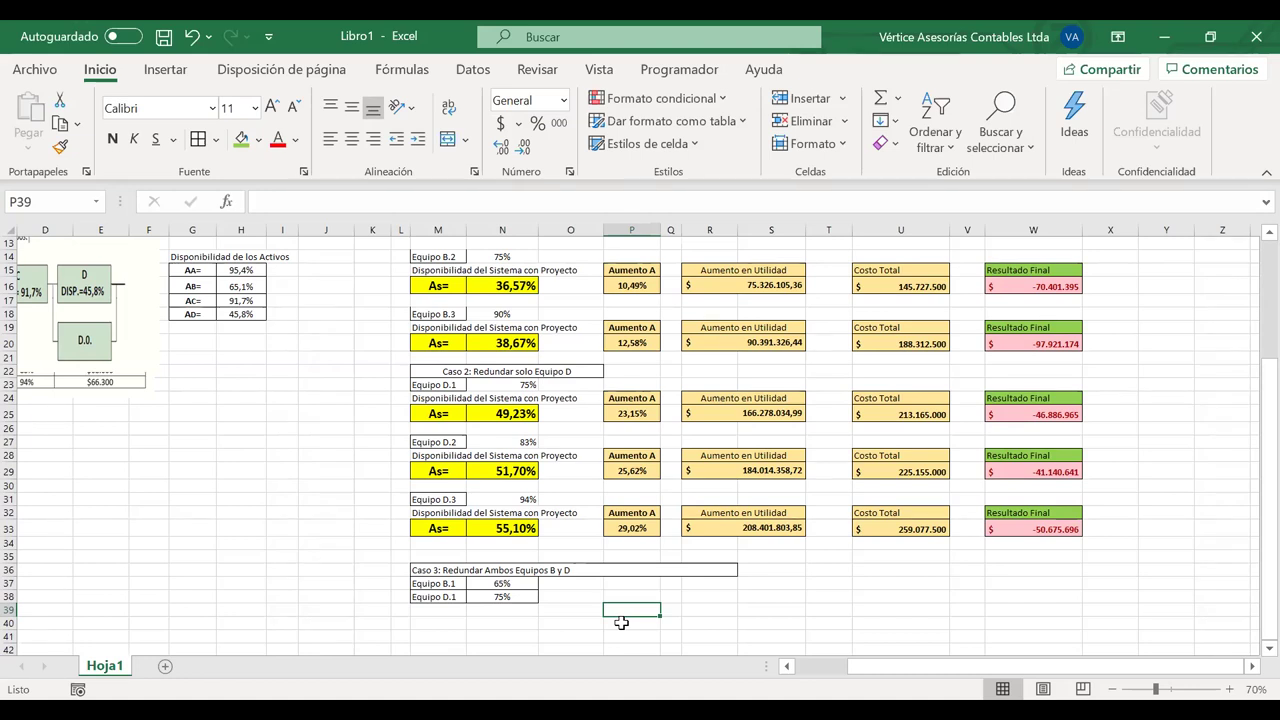
{"action": "scroll", "coordinate": [621, 622], "scroll_direction": "up", "scroll_amount": 4}
{"action": "scroll", "coordinate": [621, 622], "scroll_direction": "left", "scroll_amount": 2}
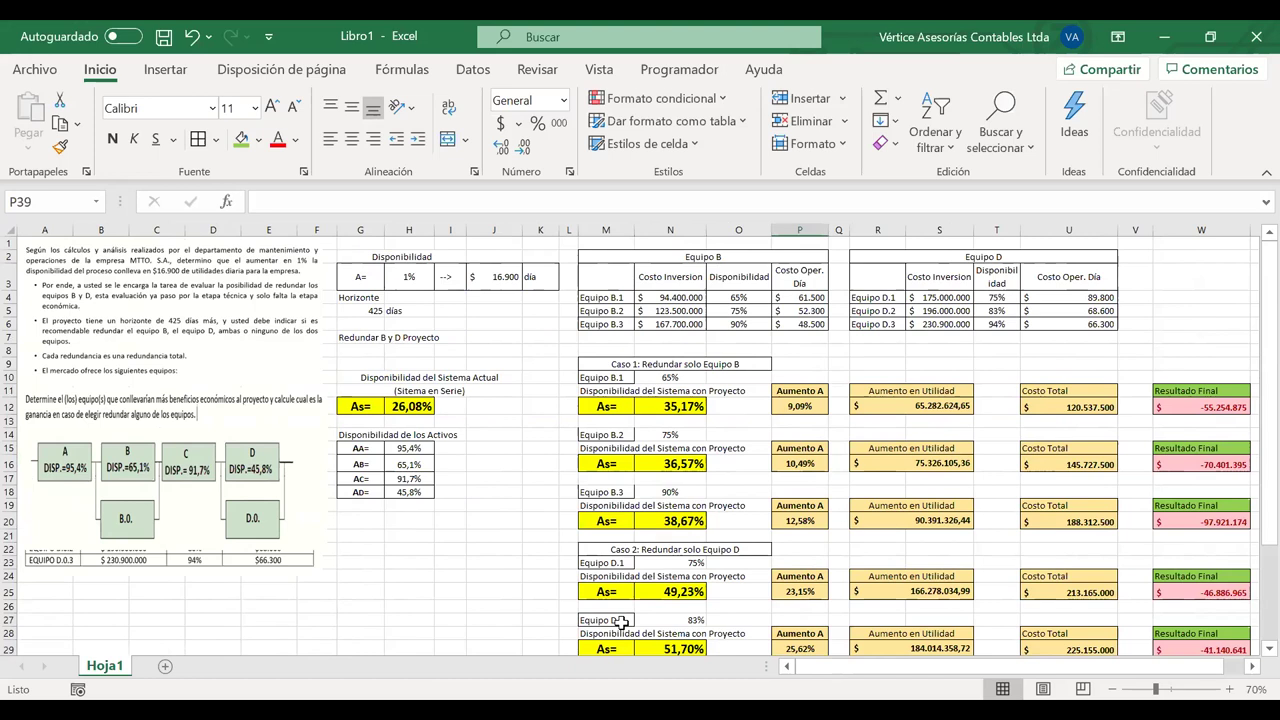
{"action": "scroll", "coordinate": [621, 622], "scroll_direction": "down", "scroll_amount": 2}
{"action": "scroll", "coordinate": [621, 622], "scroll_direction": "down", "scroll_amount": 1}
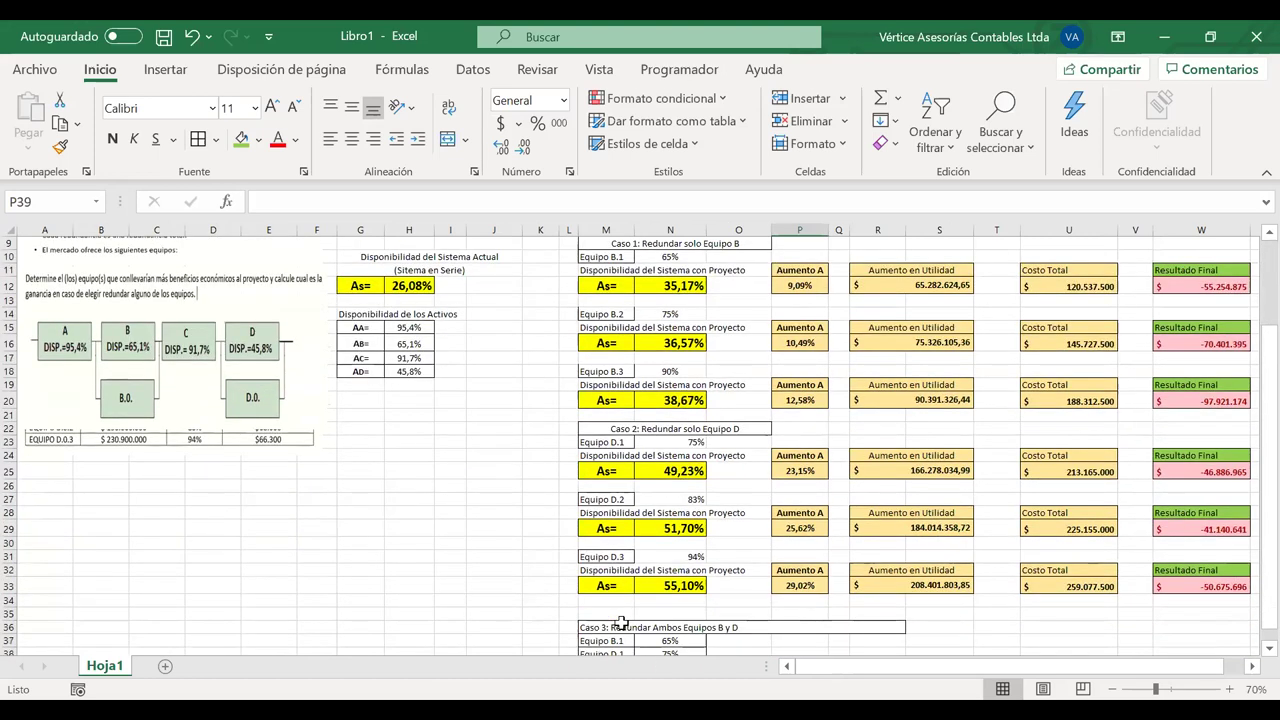
{"action": "left_click", "coordinate": [1190, 453]}
{"action": "left_click_drag", "start_coordinate": [1190, 453], "coordinate": [1178, 588]}
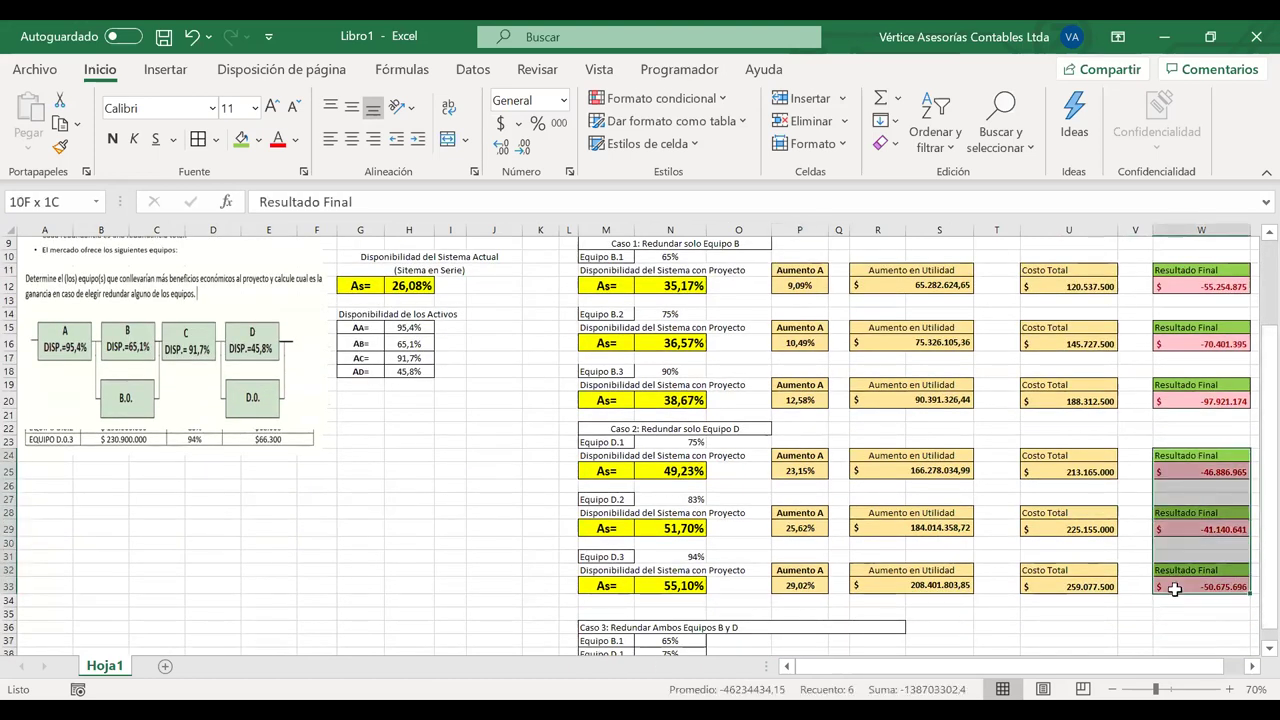
Copy the As= row from M33:N33 to M39:N39 under Caso 3 and clear the pasted value in N39
{"action": "scroll", "coordinate": [1002, 446], "scroll_direction": "up", "scroll_amount": 3}
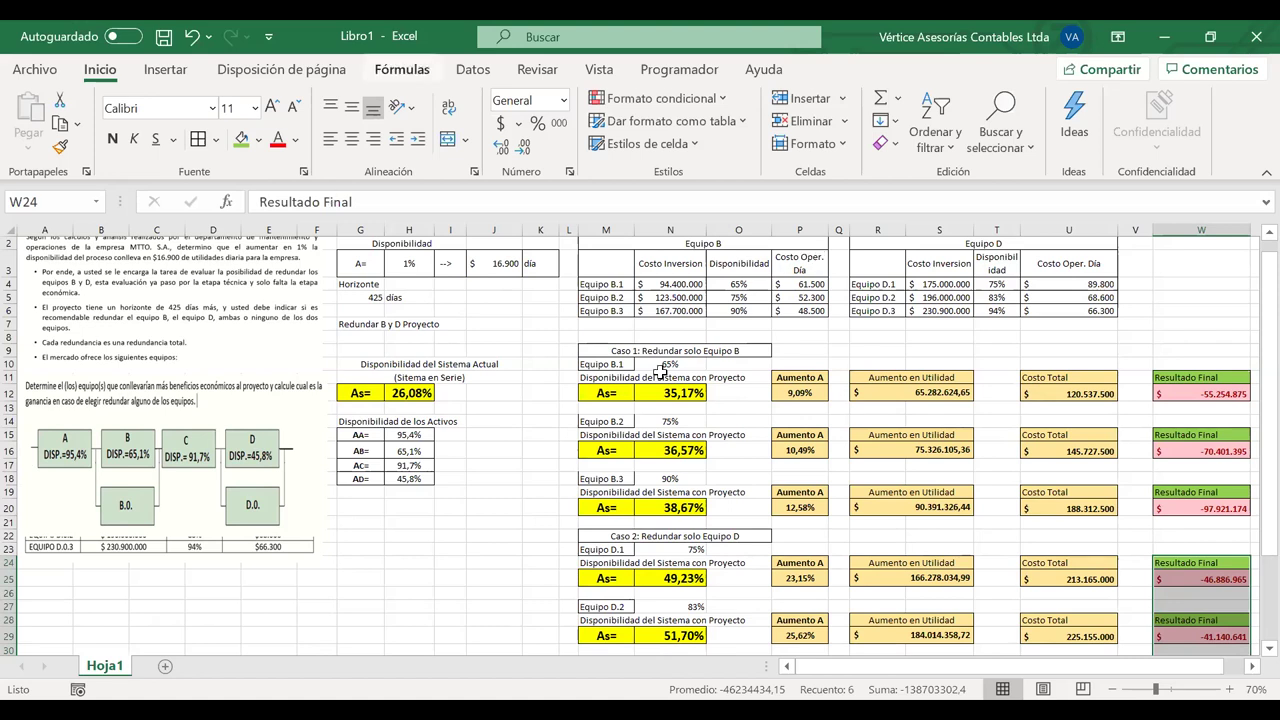
{"action": "scroll", "coordinate": [707, 371], "scroll_direction": "down", "scroll_amount": 4}
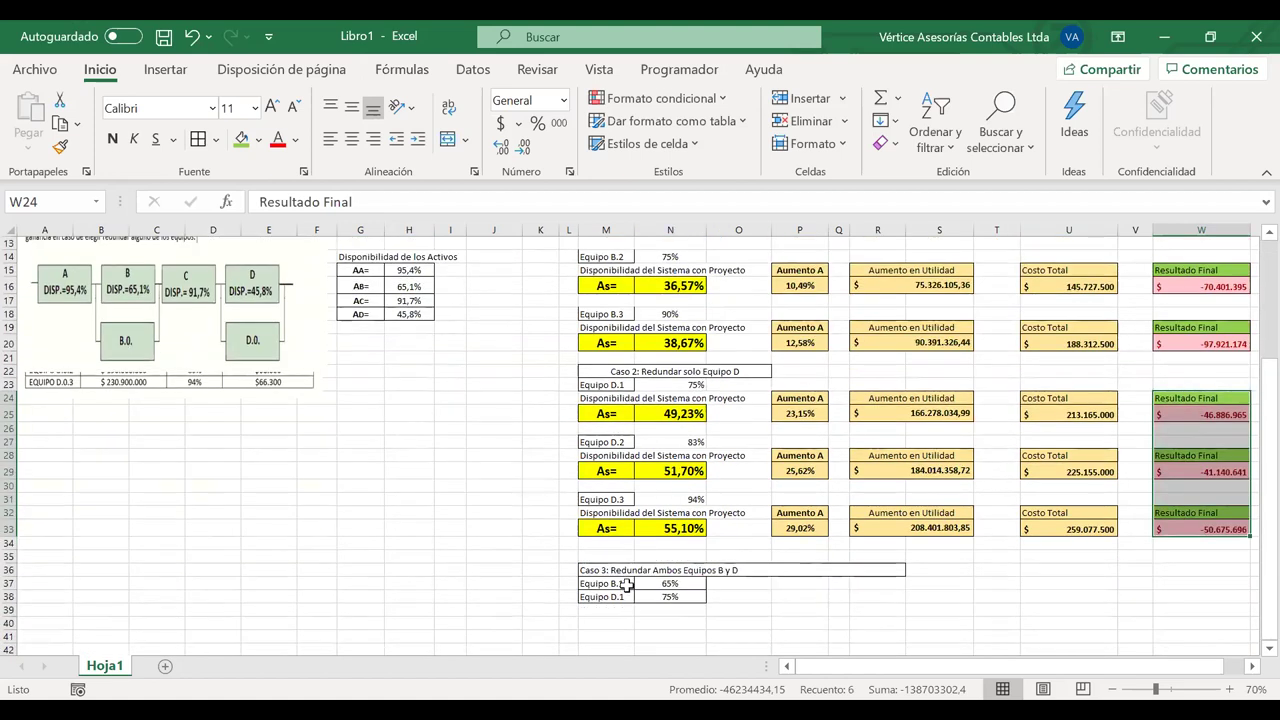
{"action": "left_click_drag", "start_coordinate": [610, 583], "coordinate": [660, 595]}
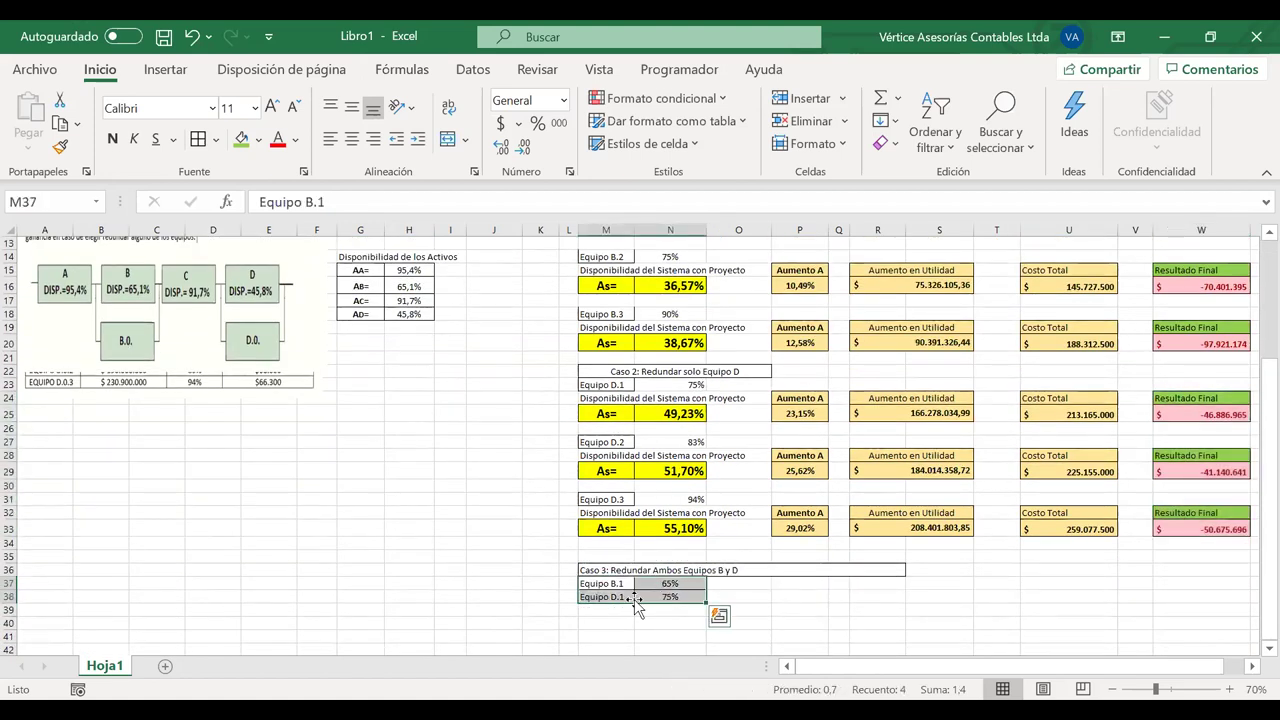
{"action": "left_click_drag", "start_coordinate": [606, 526], "coordinate": [644, 528]}
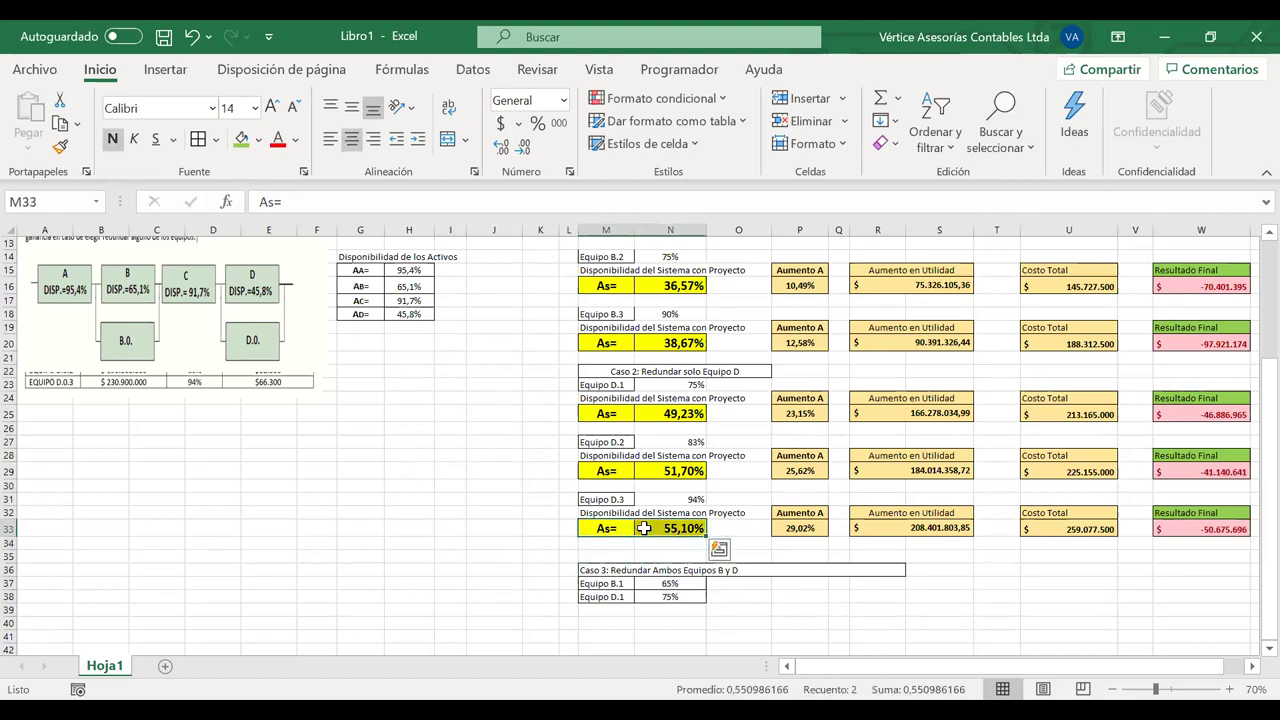
{"action": "key", "text": "ctrl+q"}
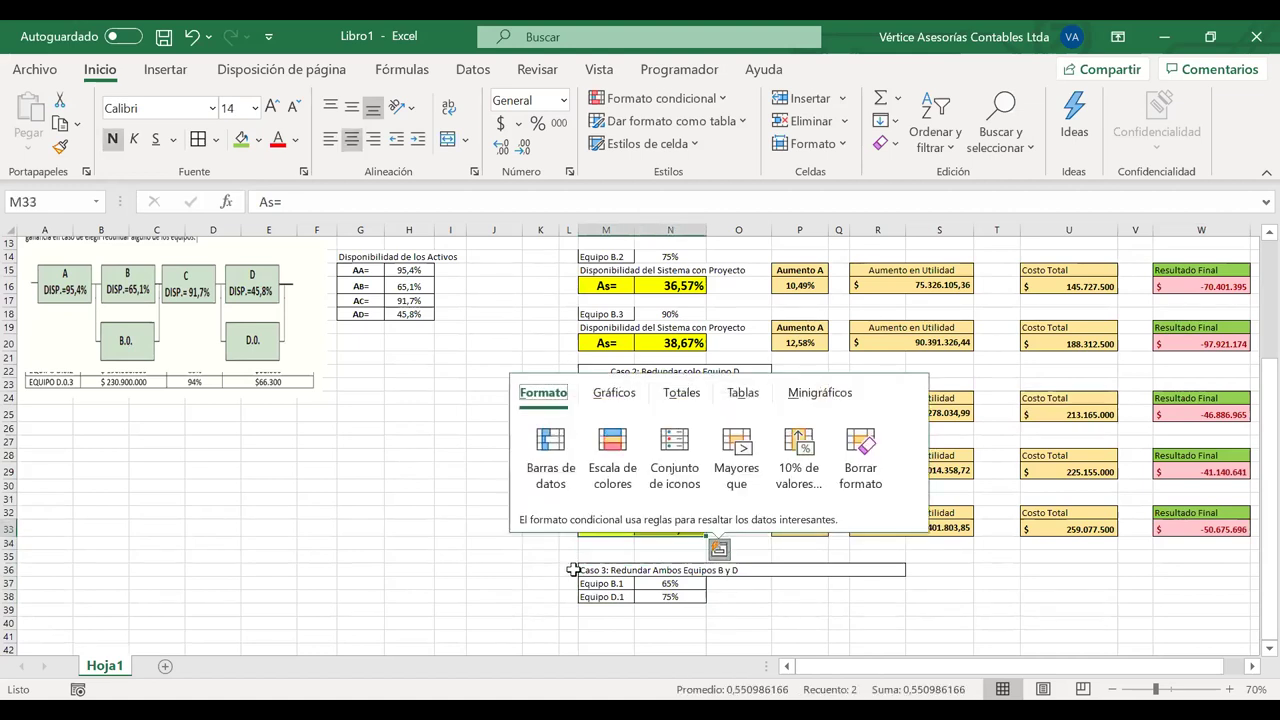
{"action": "left_click", "coordinate": [607, 529]}
{"action": "left_click_drag", "start_coordinate": [607, 529], "coordinate": [655, 528]}
{"action": "key", "text": "ctrl+c"}
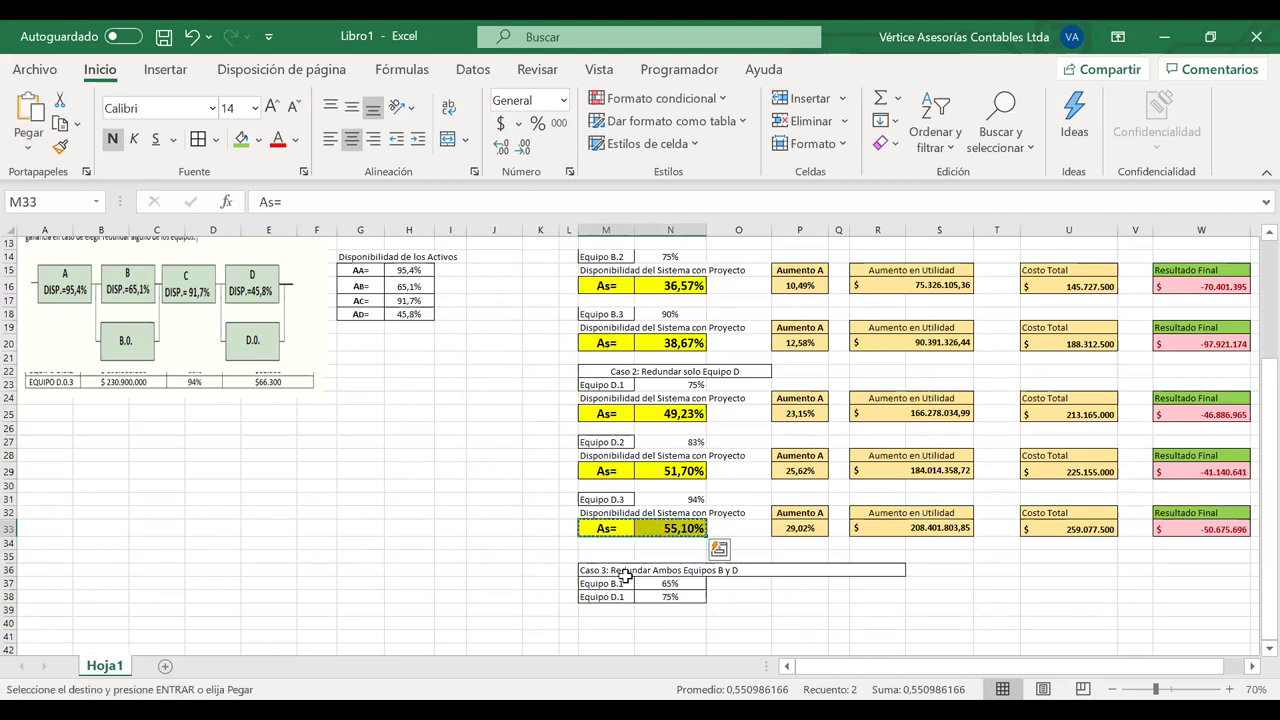
{"action": "left_click", "coordinate": [604, 613]}
{"action": "key", "text": "ctrl+v"}
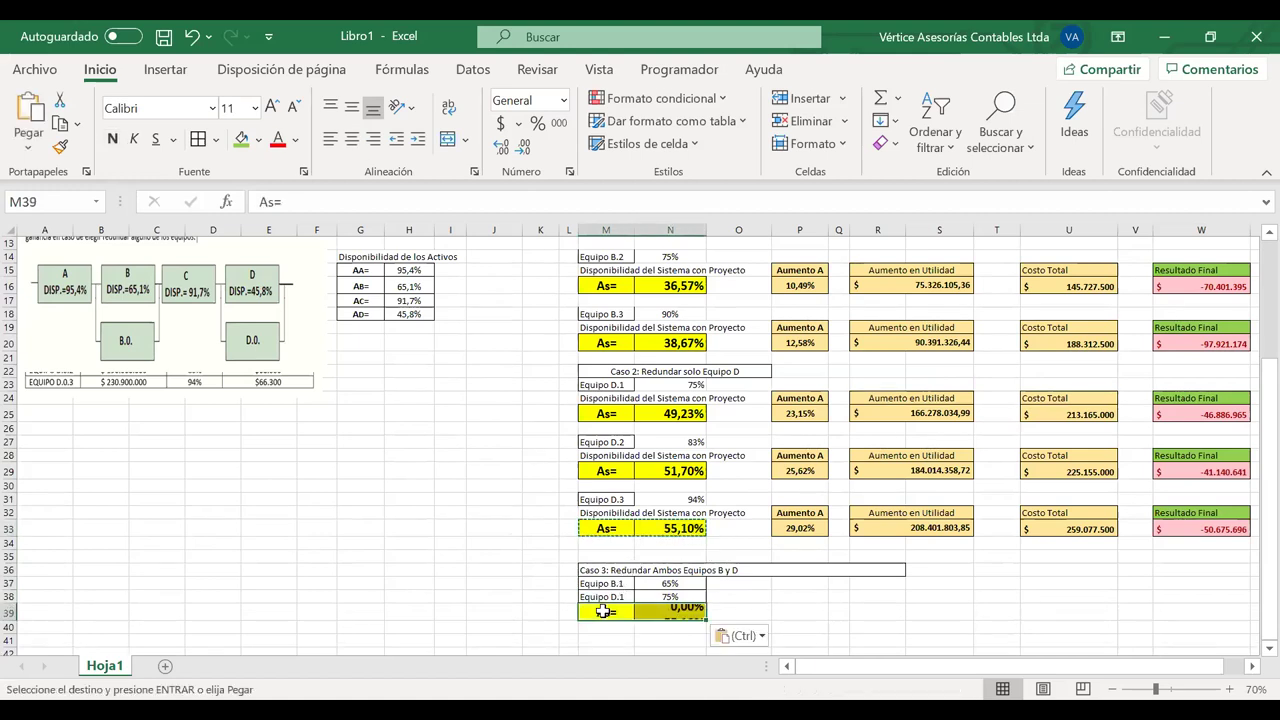
{"action": "left_click", "coordinate": [677, 615]}
{"action": "key", "text": "Delete"}
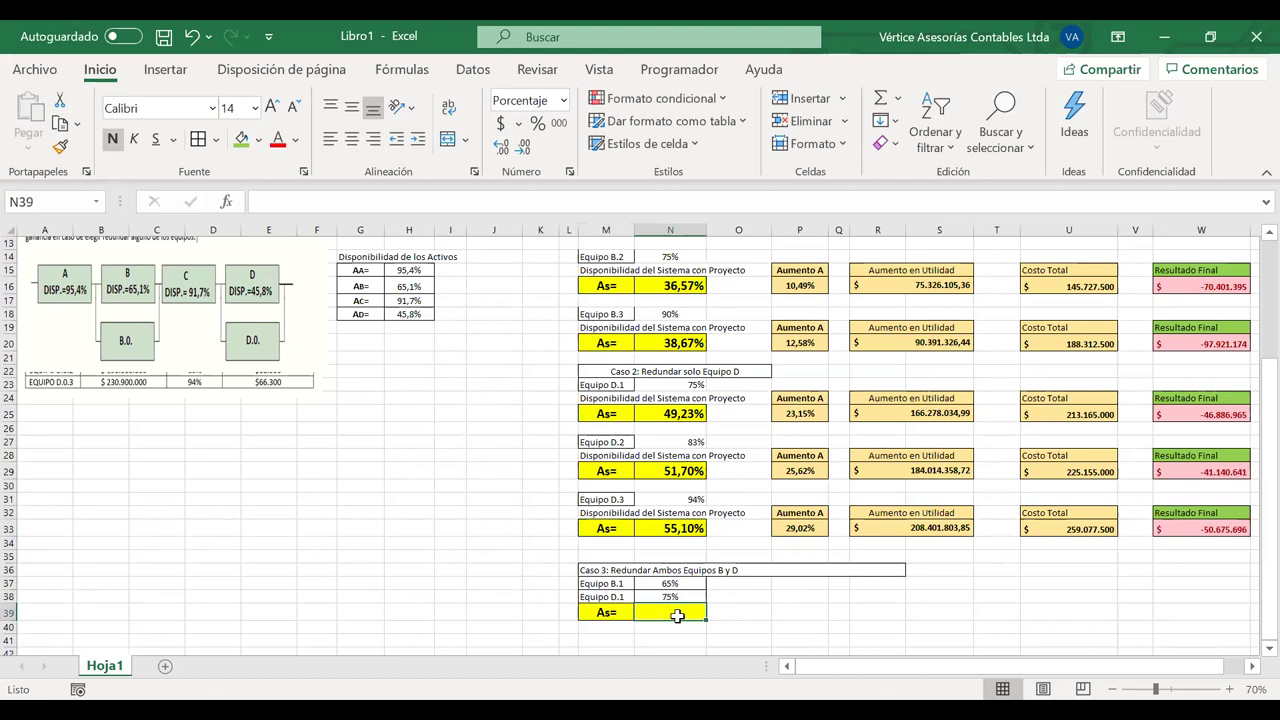
Move the A–D block diagram picture down beside the Caso 2 rows, uncovering the equipment B.0 table, and leave N39 empty
{"action": "type", "text": "="}
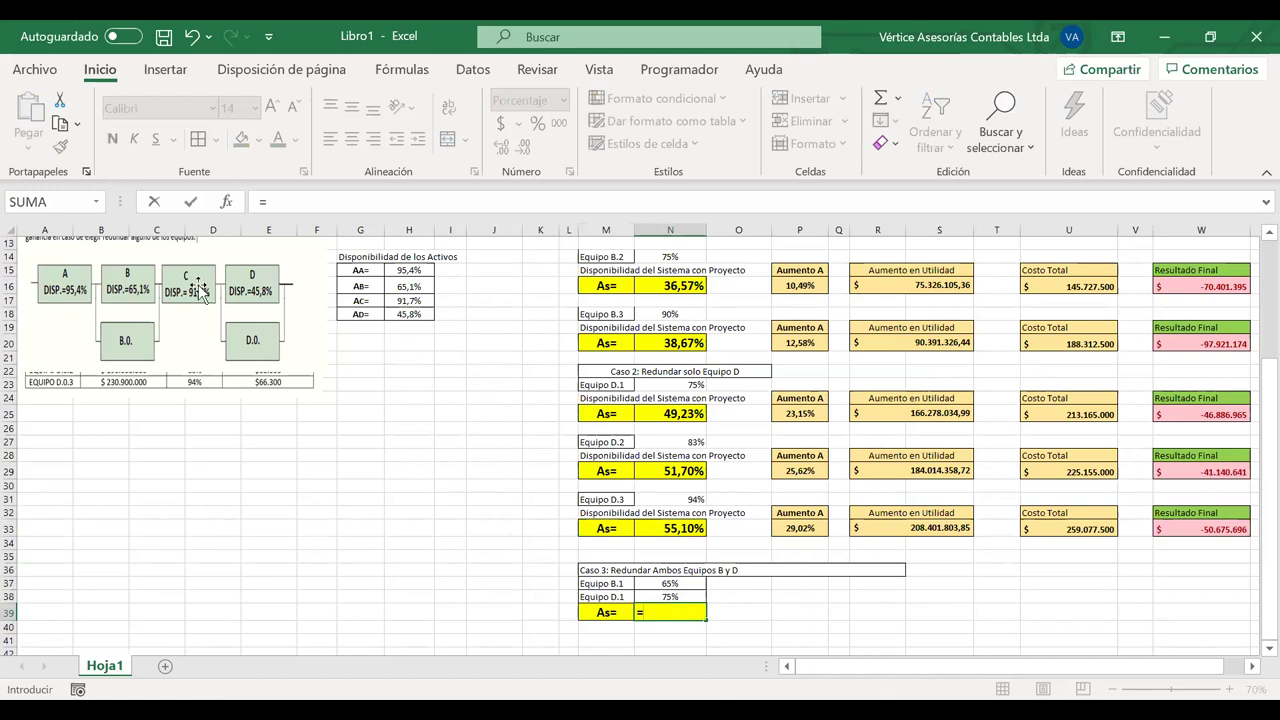
{"action": "left_click_drag", "start_coordinate": [200, 295], "coordinate": [192, 452]}
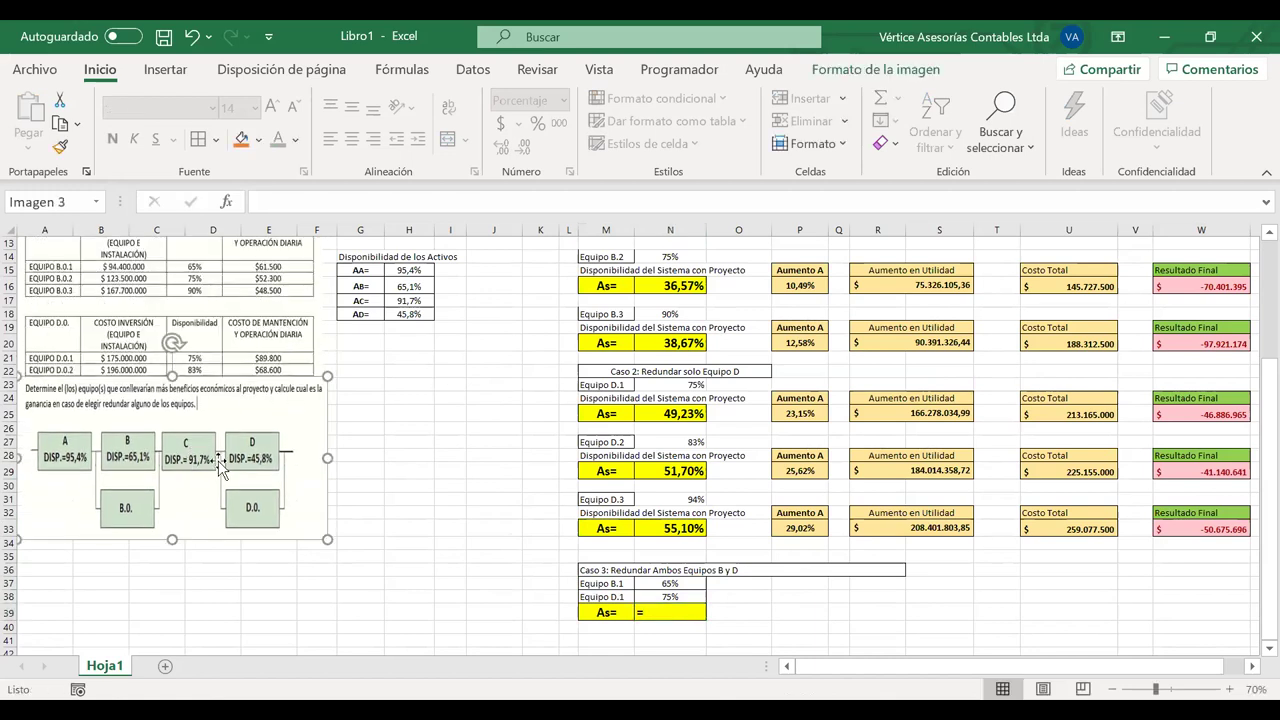
{"action": "left_click", "coordinate": [690, 608]}
{"action": "double_click", "coordinate": [684, 613]}
{"action": "key", "text": "Escape"}
{"action": "left_click", "coordinate": [487, 540]}
Move the current system and asset availability block G10:J18 to G30:J38, and shift the diagram picture down beside it
{"action": "scroll", "coordinate": [485, 540], "scroll_direction": "up", "scroll_amount": 1}
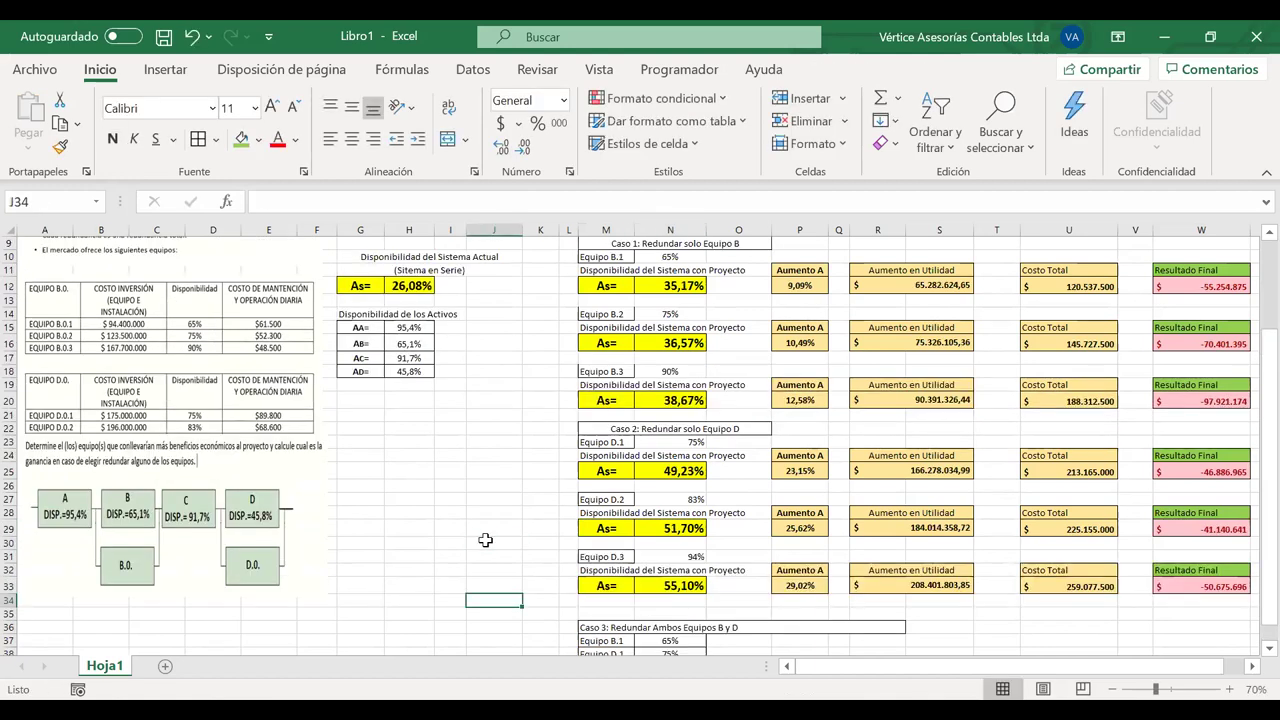
{"action": "scroll", "coordinate": [424, 419], "scroll_direction": "up", "scroll_amount": 1}
{"action": "left_click_drag", "start_coordinate": [355, 283], "coordinate": [408, 400]}
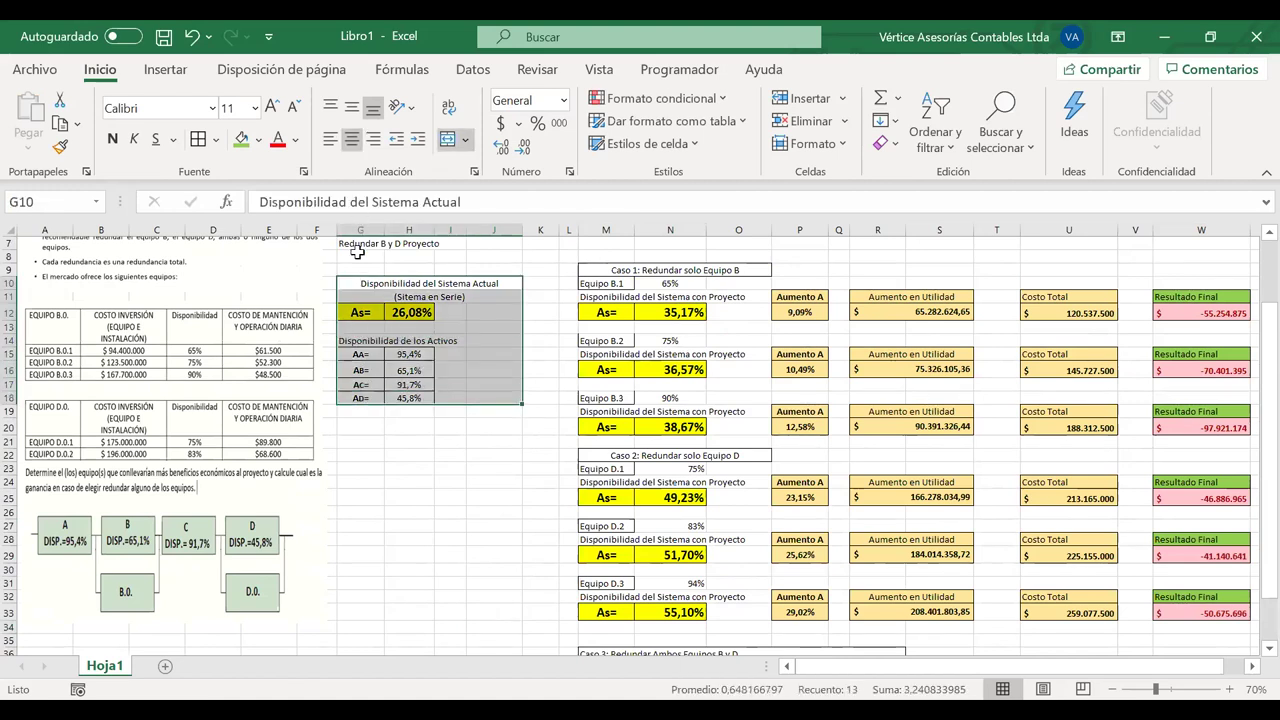
{"action": "left_click_drag", "start_coordinate": [352, 322], "coordinate": [348, 575]}
{"action": "scroll", "coordinate": [575, 462], "scroll_direction": "down", "scroll_amount": 2}
{"action": "scroll", "coordinate": [575, 462], "scroll_direction": "up", "scroll_amount": 4}
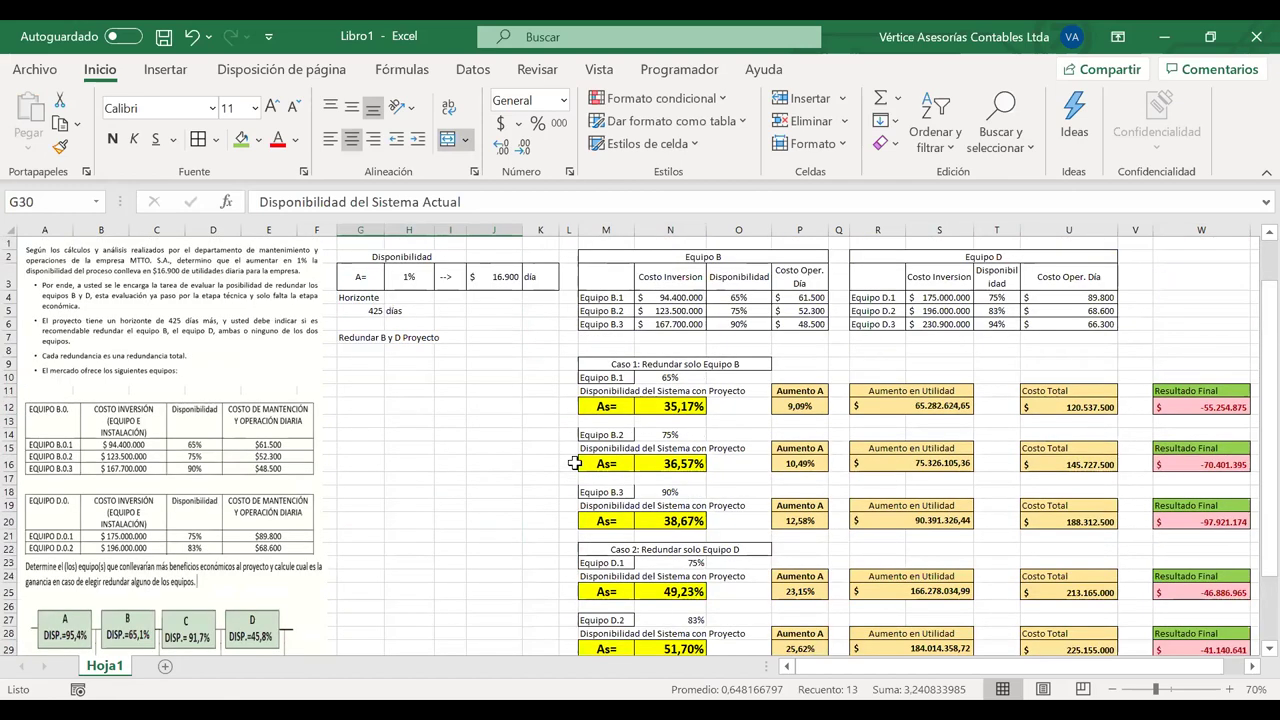
{"action": "scroll", "coordinate": [575, 462], "scroll_direction": "down", "scroll_amount": 4}
{"action": "scroll", "coordinate": [575, 462], "scroll_direction": "up", "scroll_amount": 4}
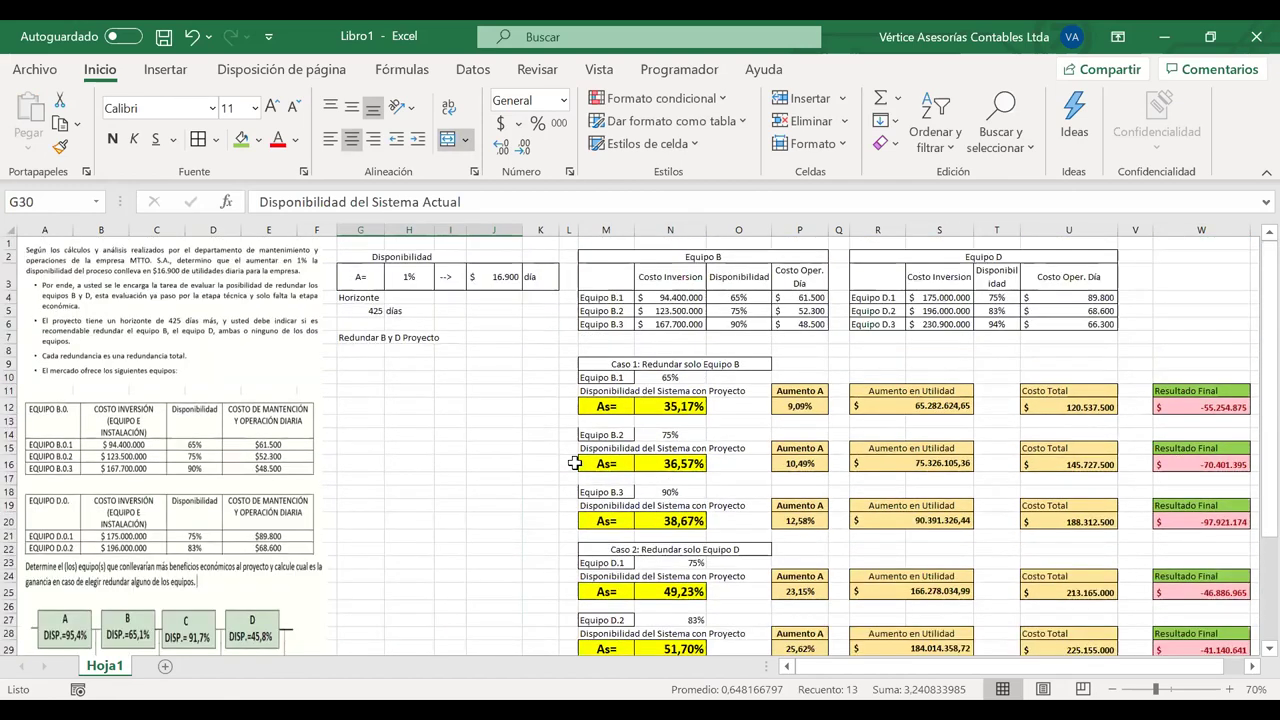
{"action": "scroll", "coordinate": [575, 462], "scroll_direction": "down", "scroll_amount": 6}
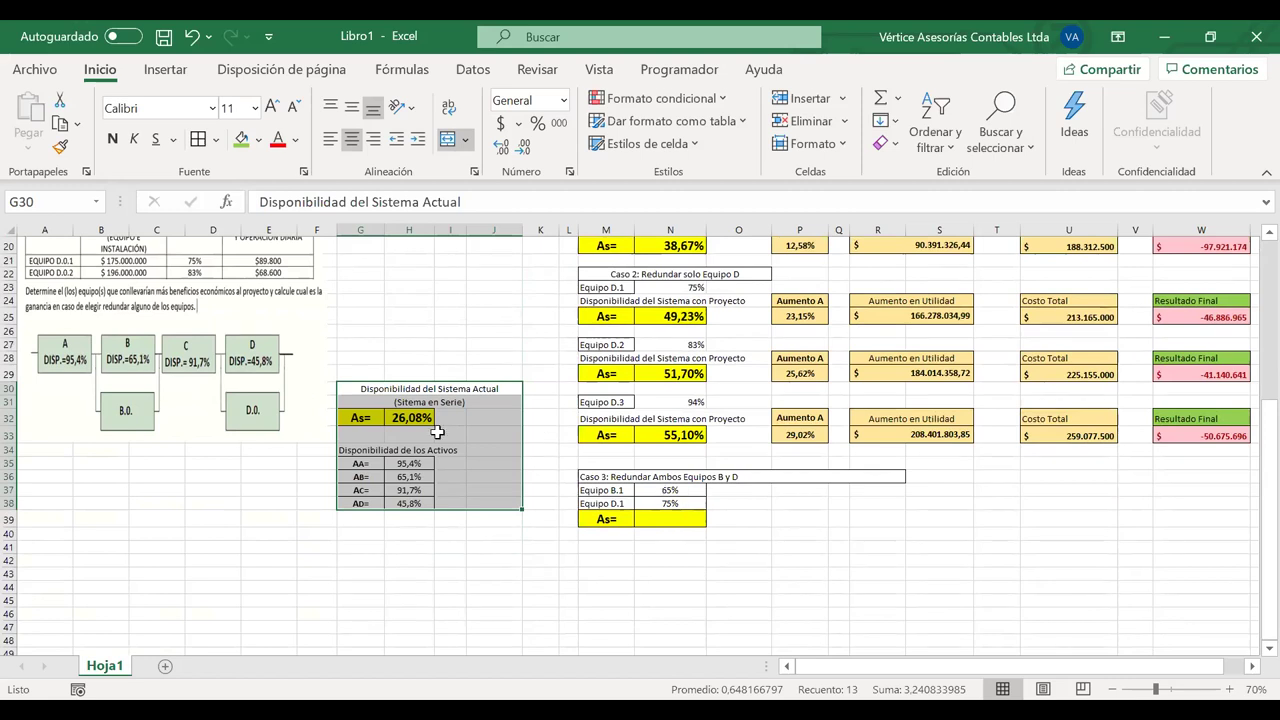
{"action": "left_click_drag", "start_coordinate": [272, 437], "coordinate": [272, 516]}
Start the Caso 3 availability formula in N39 as =H35*()*H37*(), with empty parentheses for the redundant B and D terms
{"action": "left_click", "coordinate": [657, 520]}
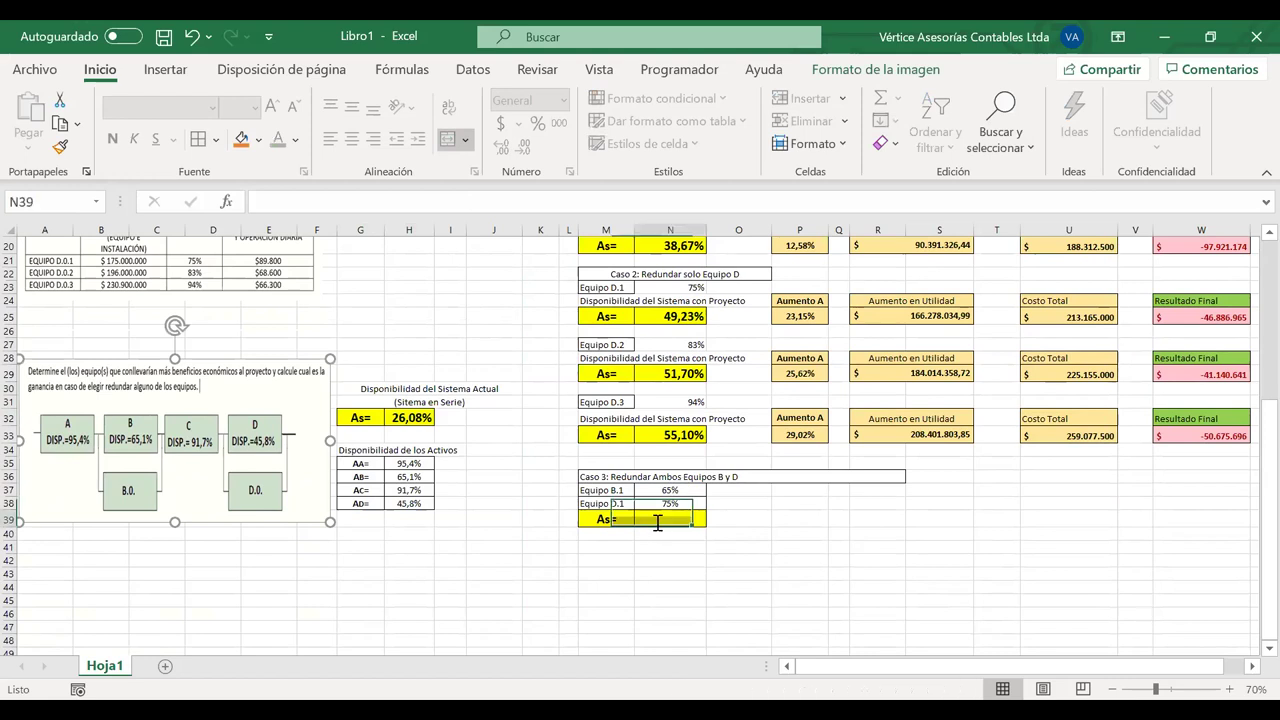
{"action": "type", "text": "="}
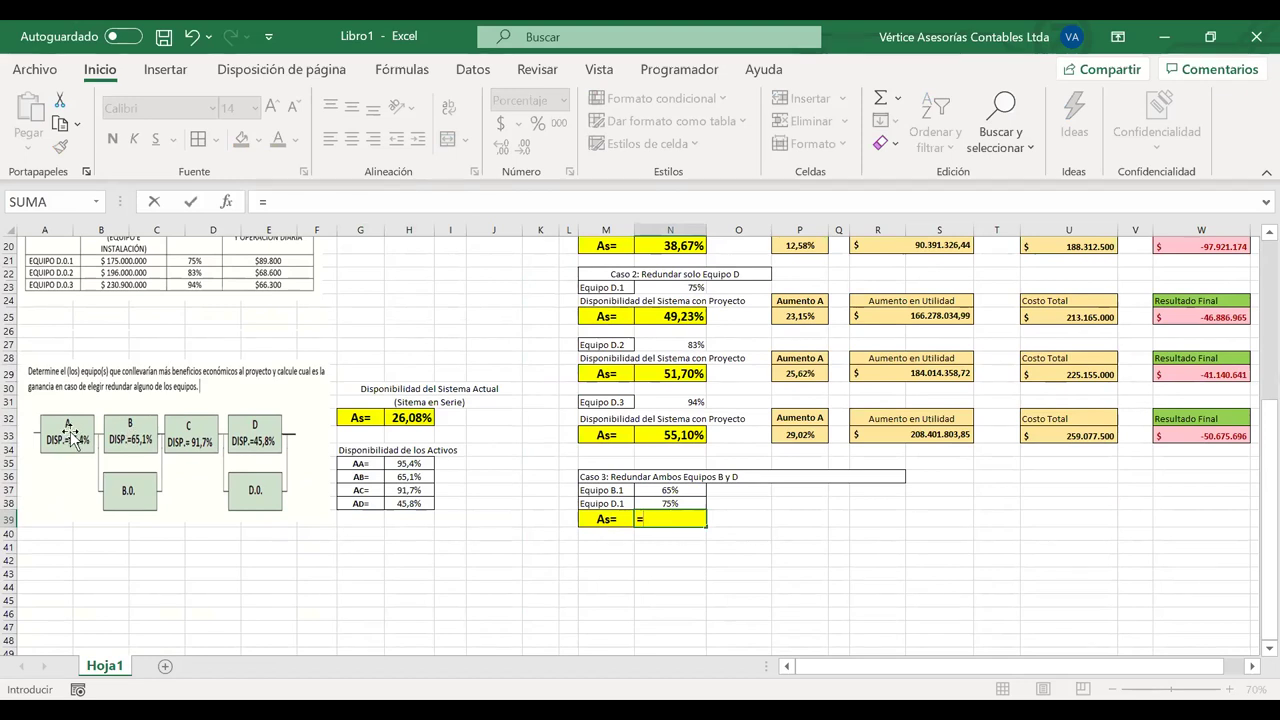
{"action": "left_click", "coordinate": [395, 463]}
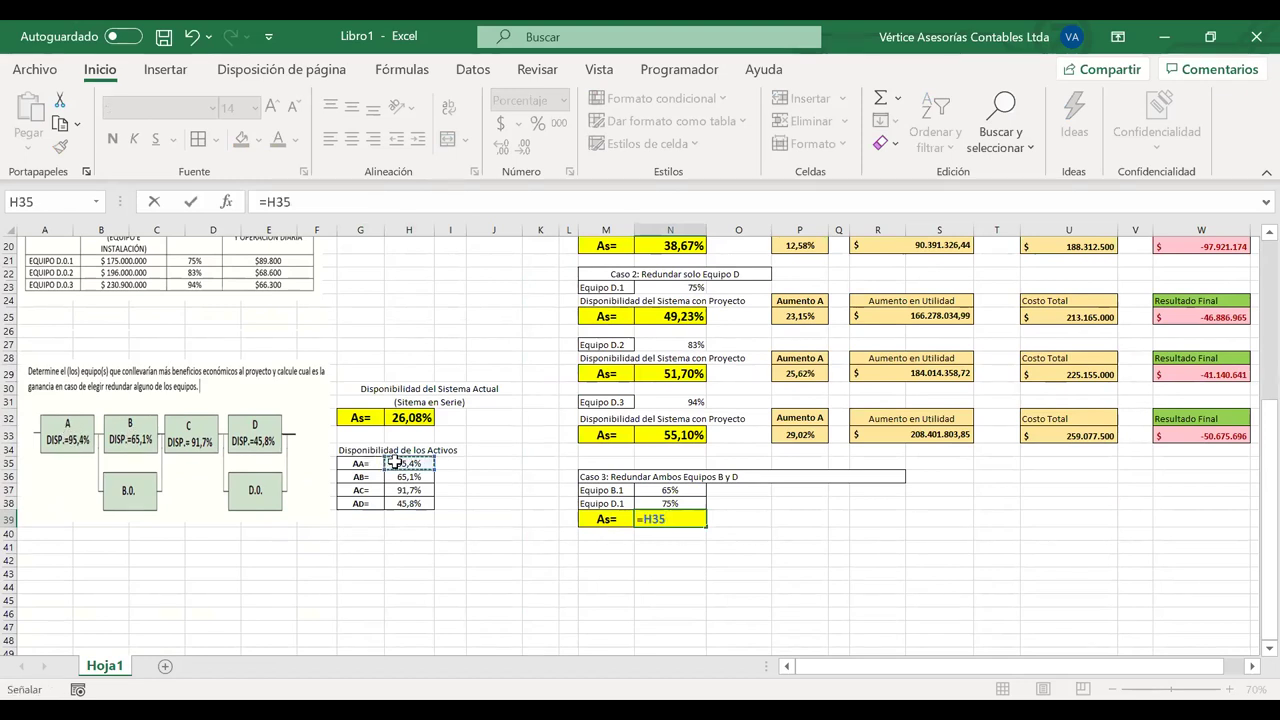
{"action": "type", "text": "*()"}
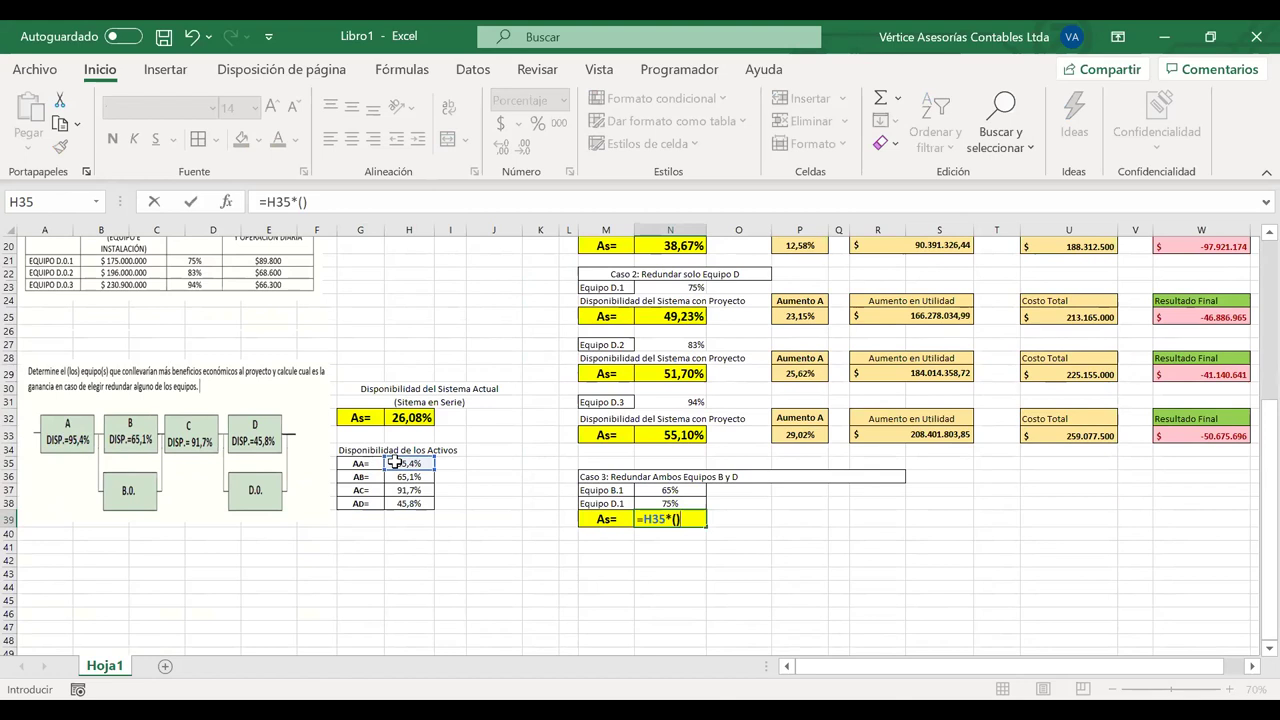
{"action": "type", "text": "*"}
{"action": "left_click", "coordinate": [410, 491]}
{"action": "type", "text": "*()"}
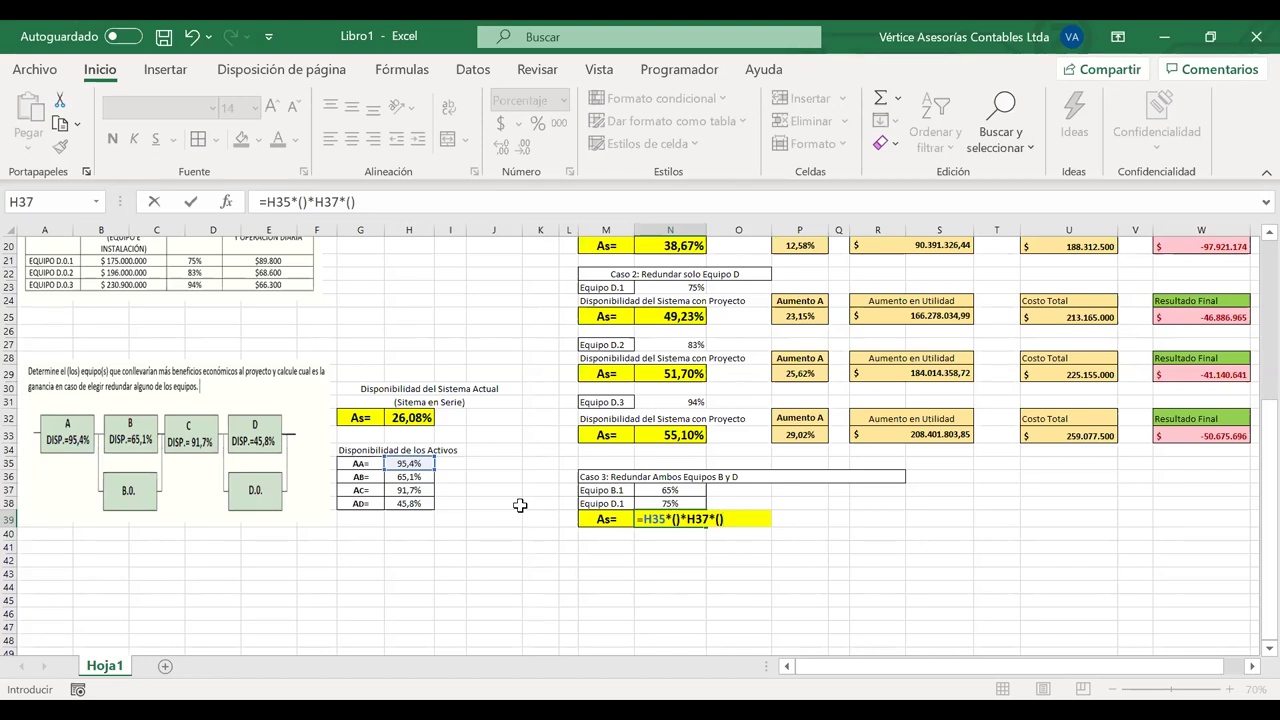
{"action": "key", "text": "Return"}
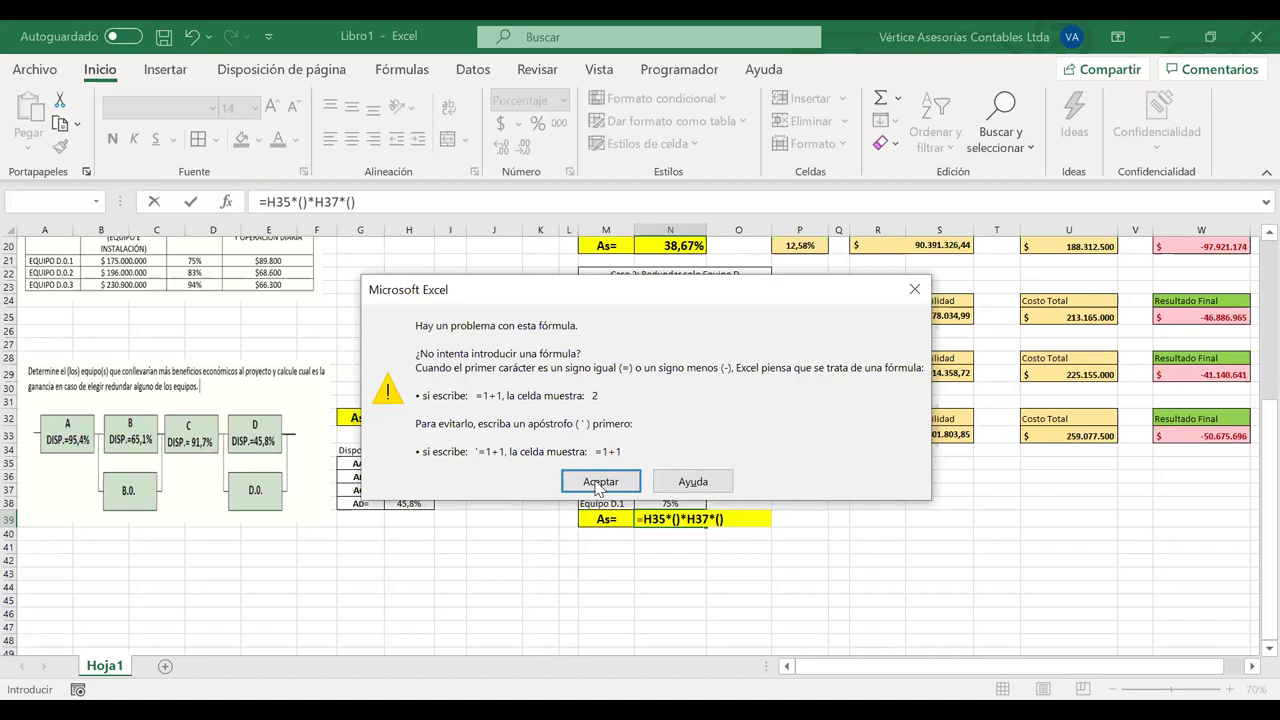
{"action": "left_click", "coordinate": [600, 482]}
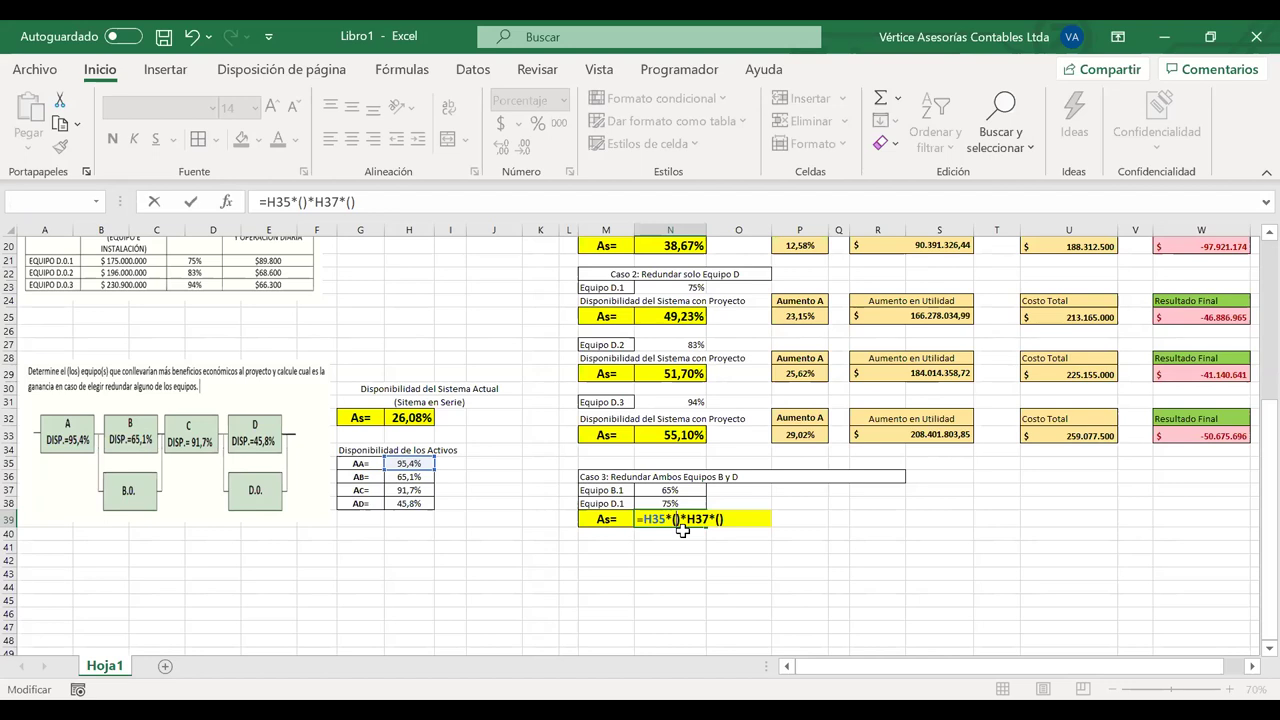
Fill the formula's first parentheses in N39 with the redundant B term 1-(1-H36)*(1-N37)
{"action": "type", "text": "1"}
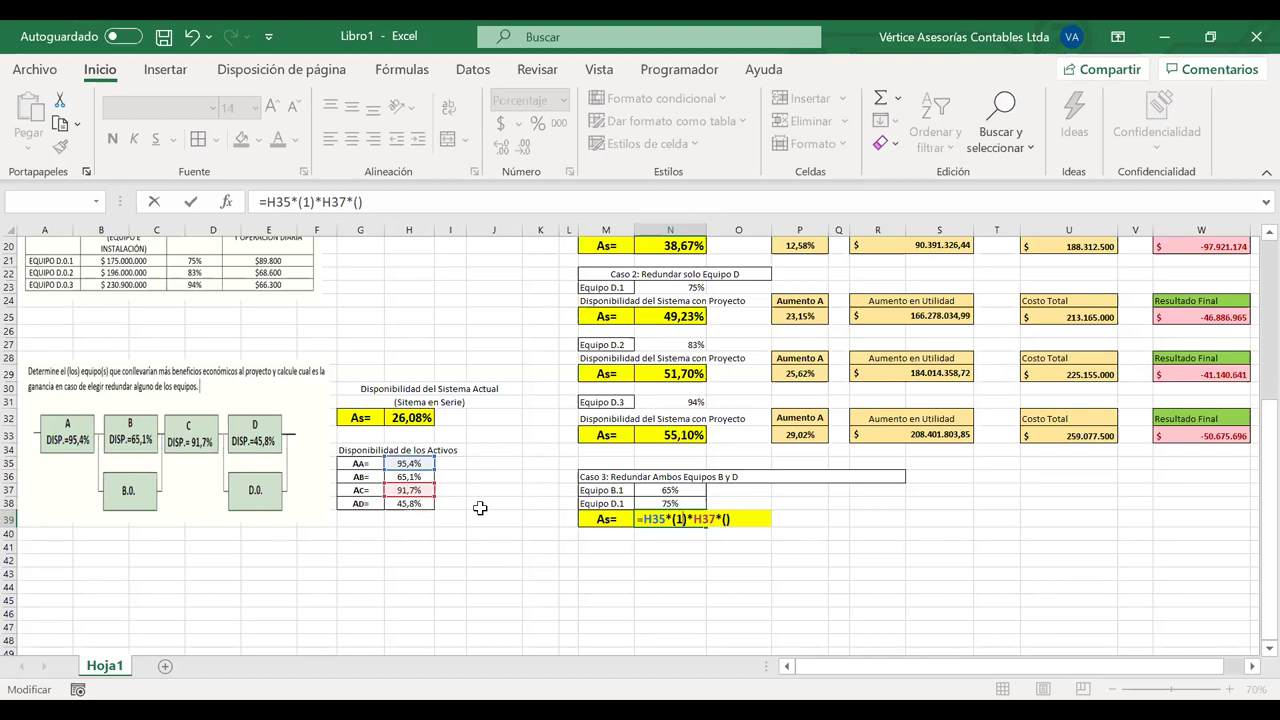
{"action": "type", "text": "-("}
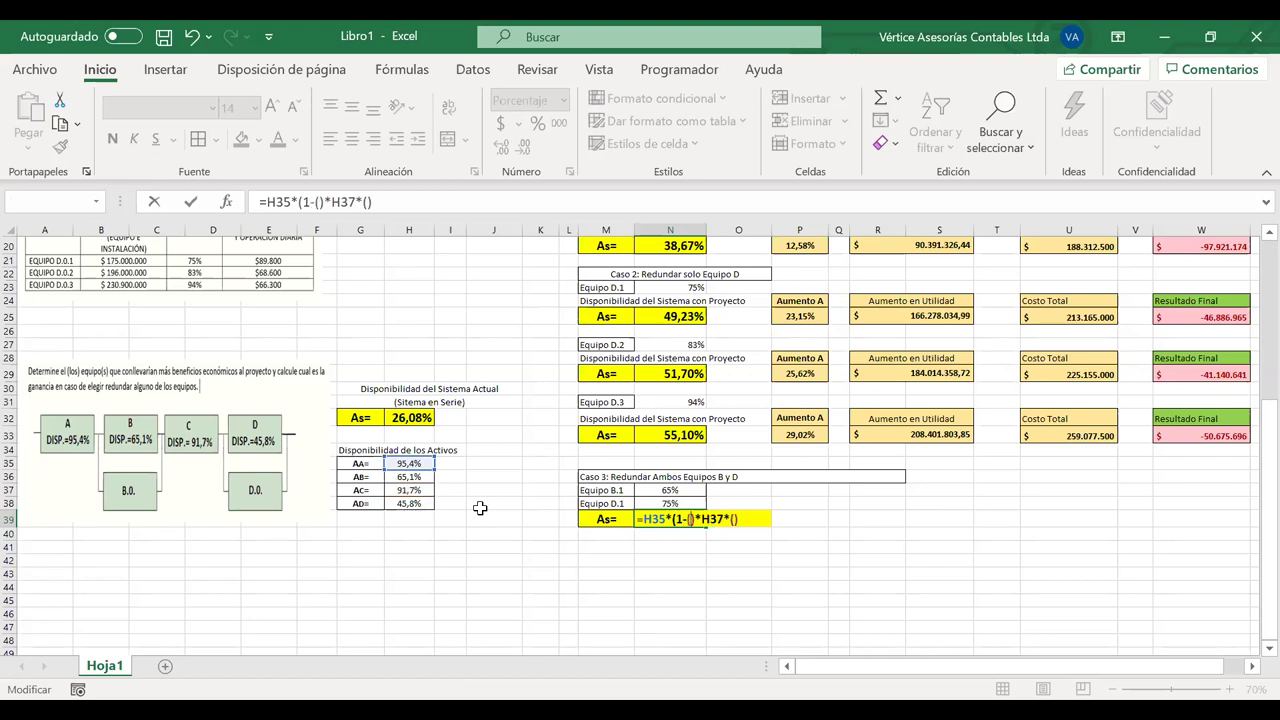
{"action": "type", "text": "1-"}
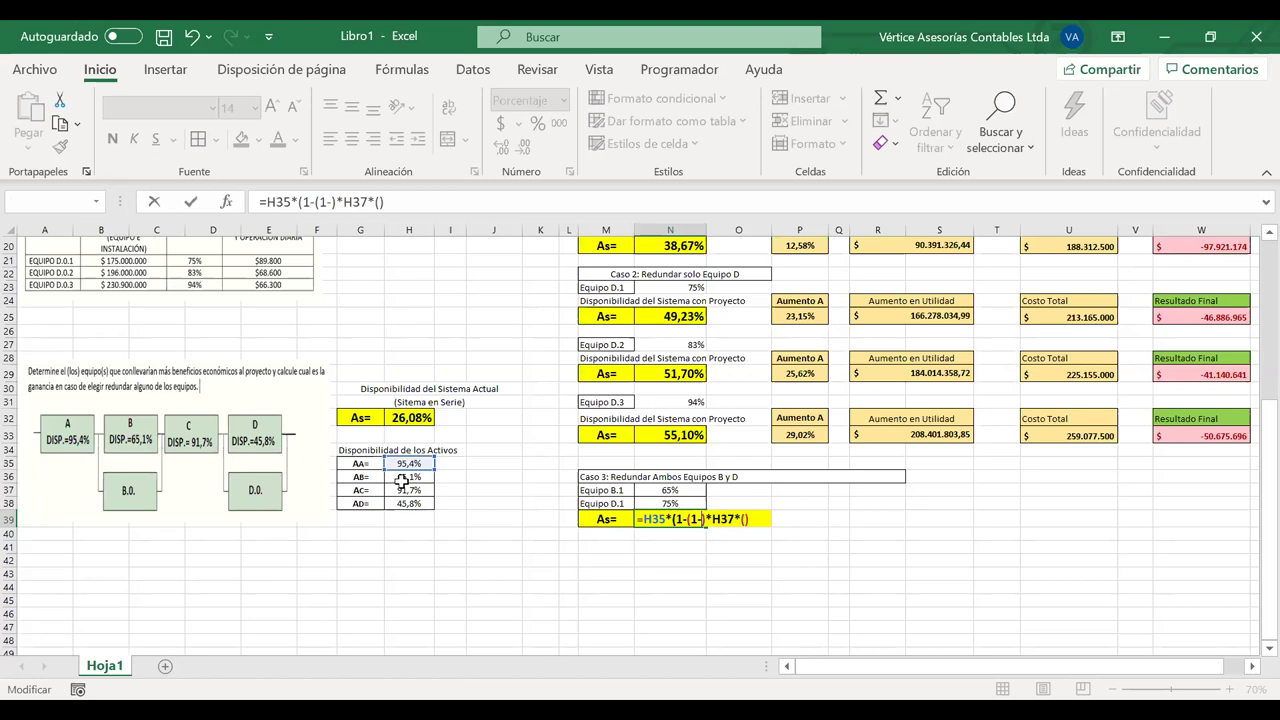
{"action": "left_click", "coordinate": [409, 477]}
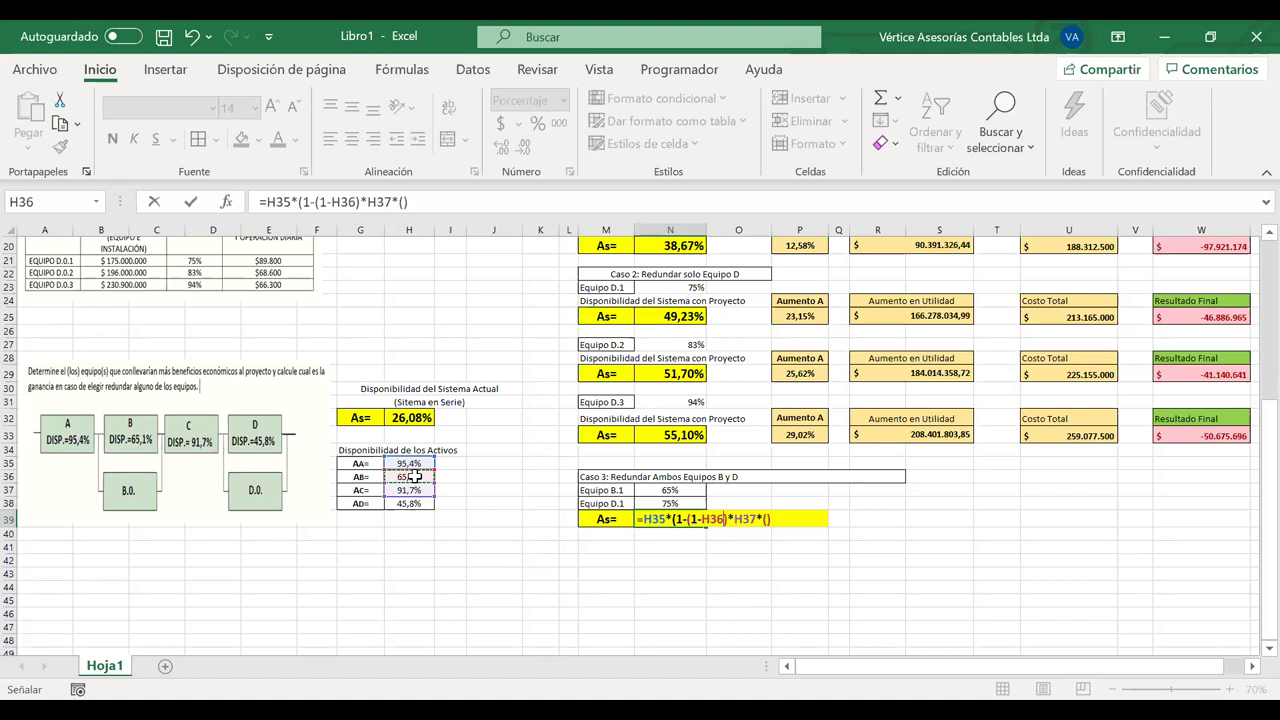
{"action": "type", "text": ")*(1-)*"}
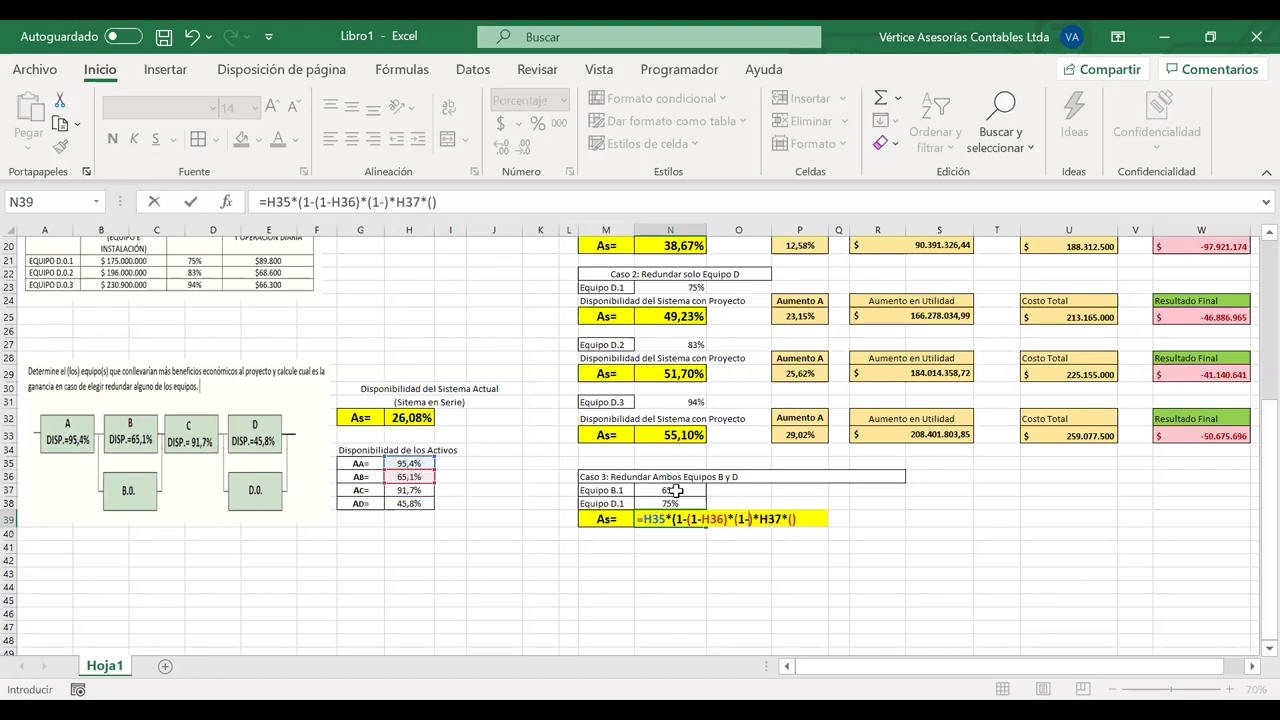
{"action": "left_click", "coordinate": [680, 490]}
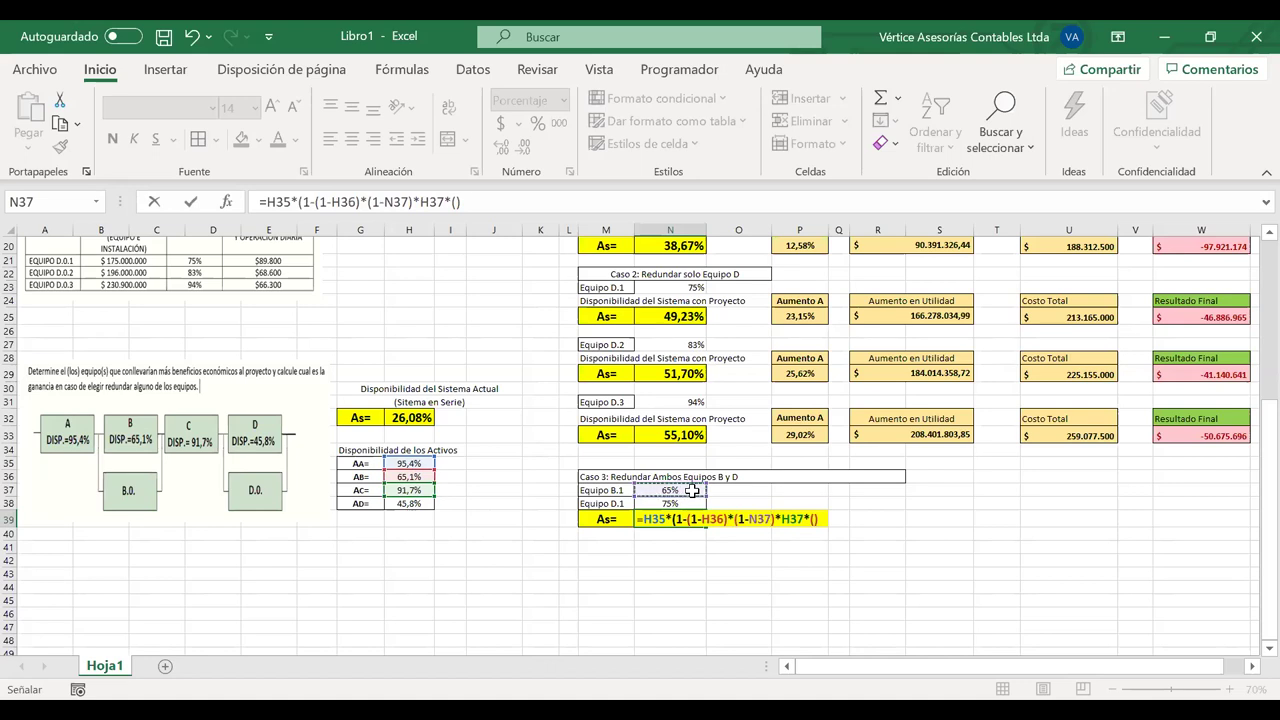
{"action": "type", "text": ")"}
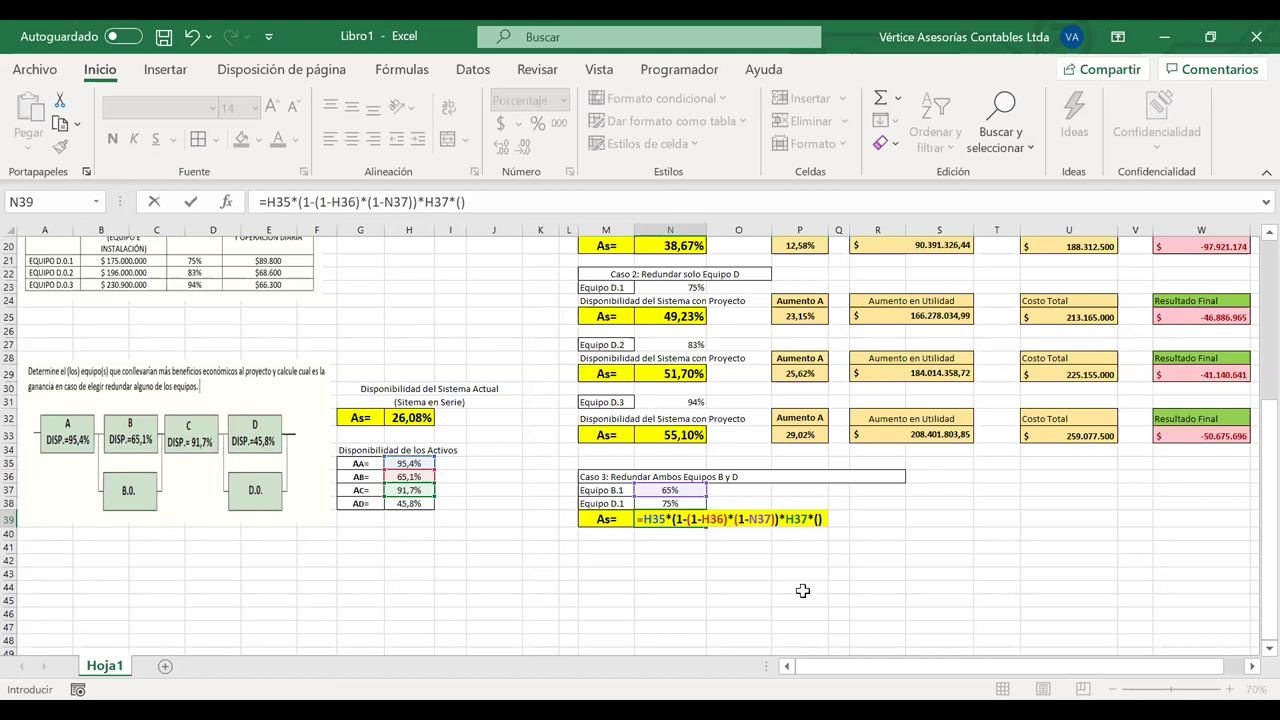
{"action": "key", "text": "Return"}
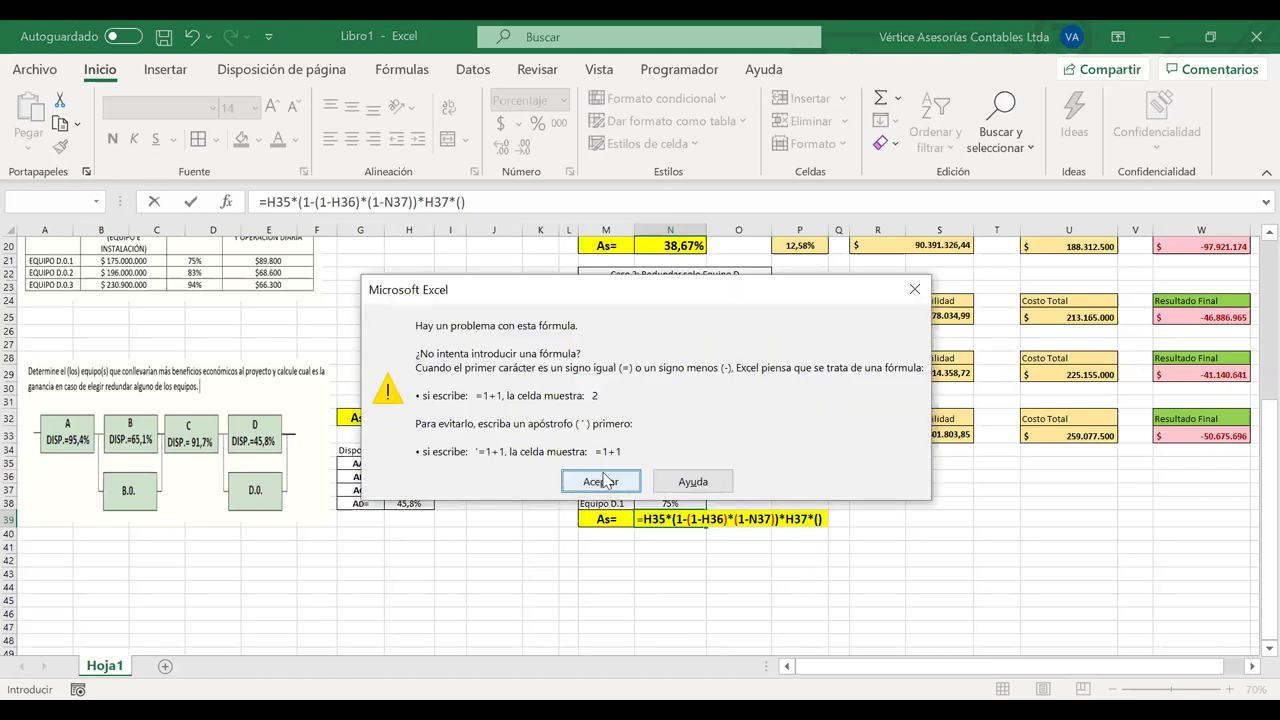
{"action": "left_click", "coordinate": [603, 481]}
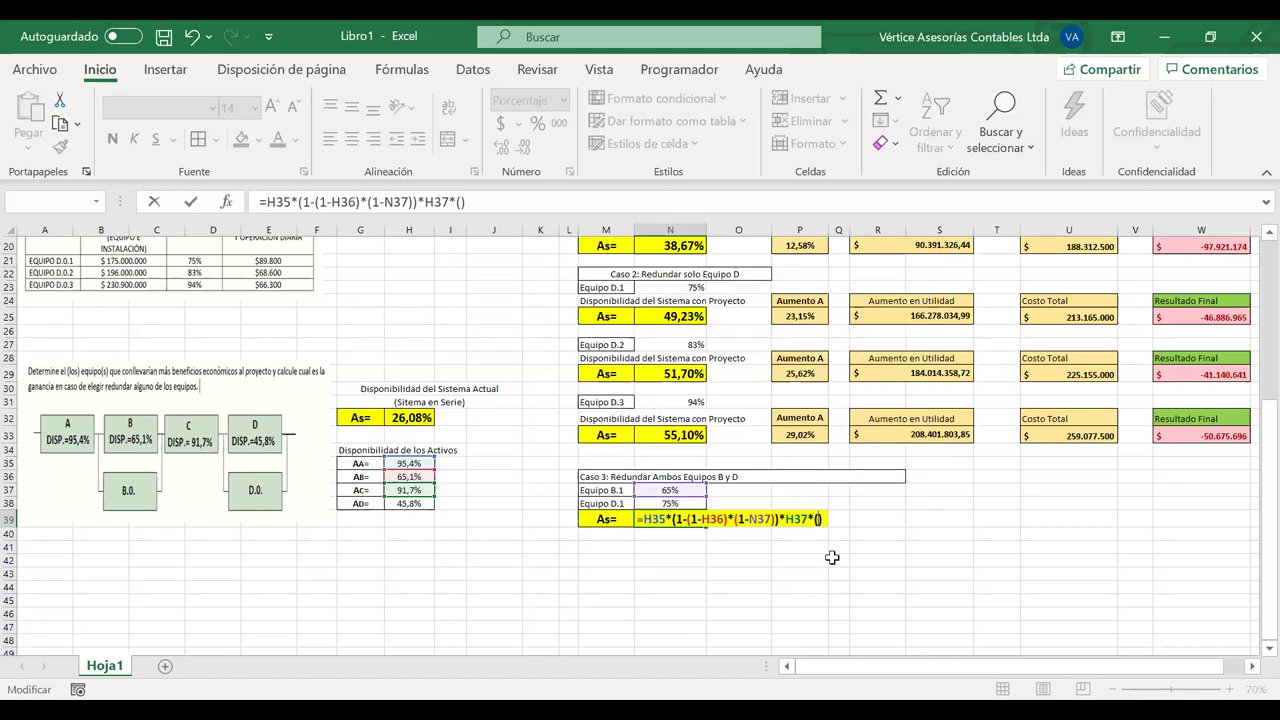
Fill the last parentheses in N39 with the redundant D term 1-(1-H38)*(1-N38) and complete the formula
{"action": "type", "text": "1-(1-"}
{"action": "left_click", "coordinate": [409, 503]}
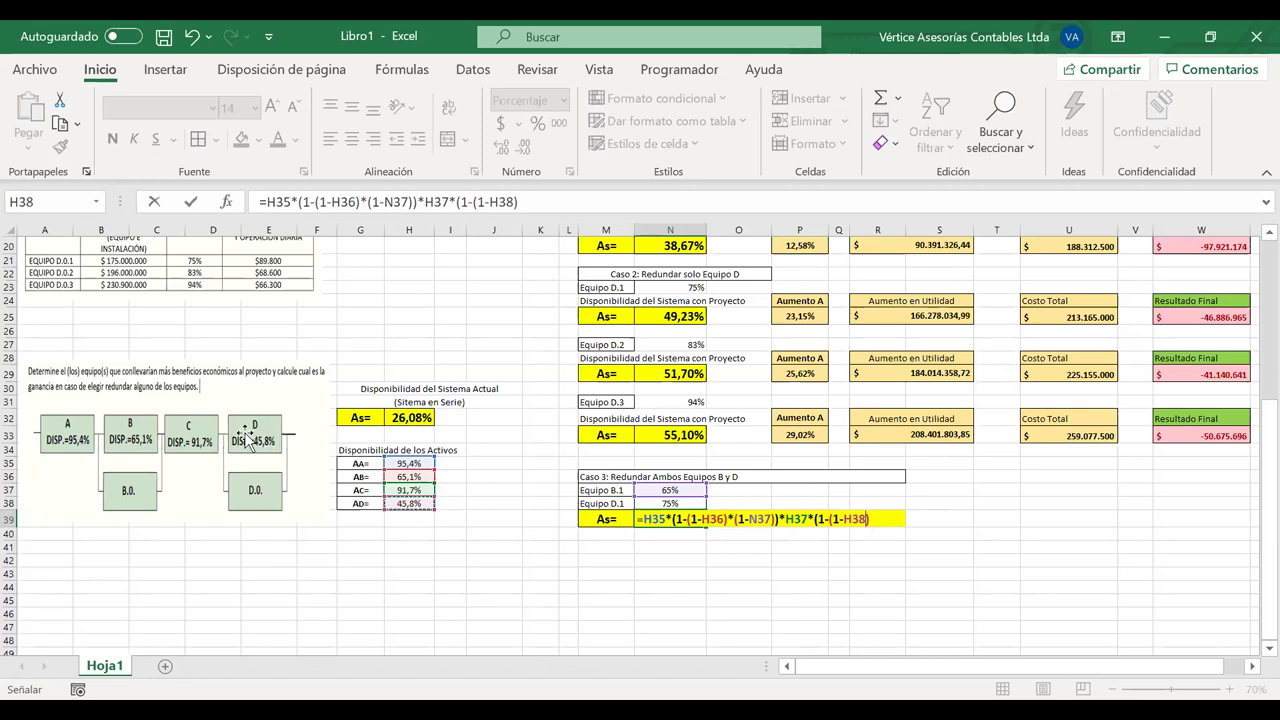
{"action": "type", "text": "*)(1"}
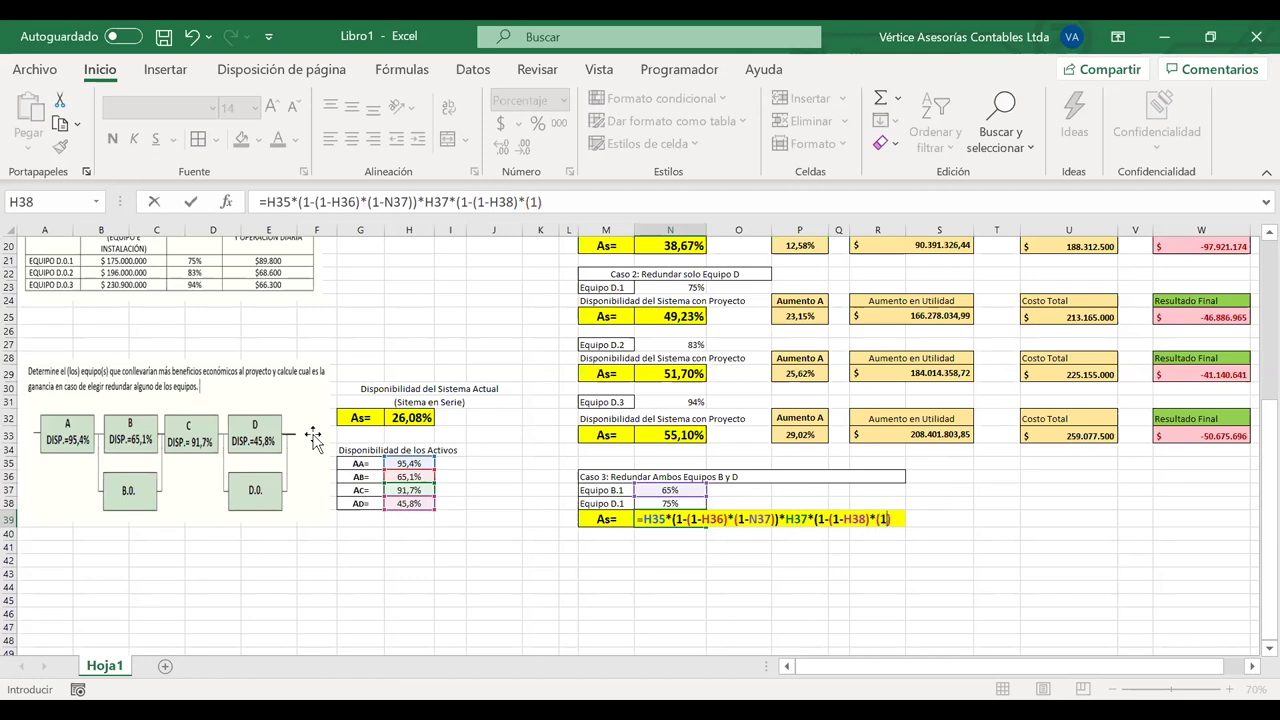
{"action": "type", "text": "-"}
{"action": "left_click", "coordinate": [674, 504]}
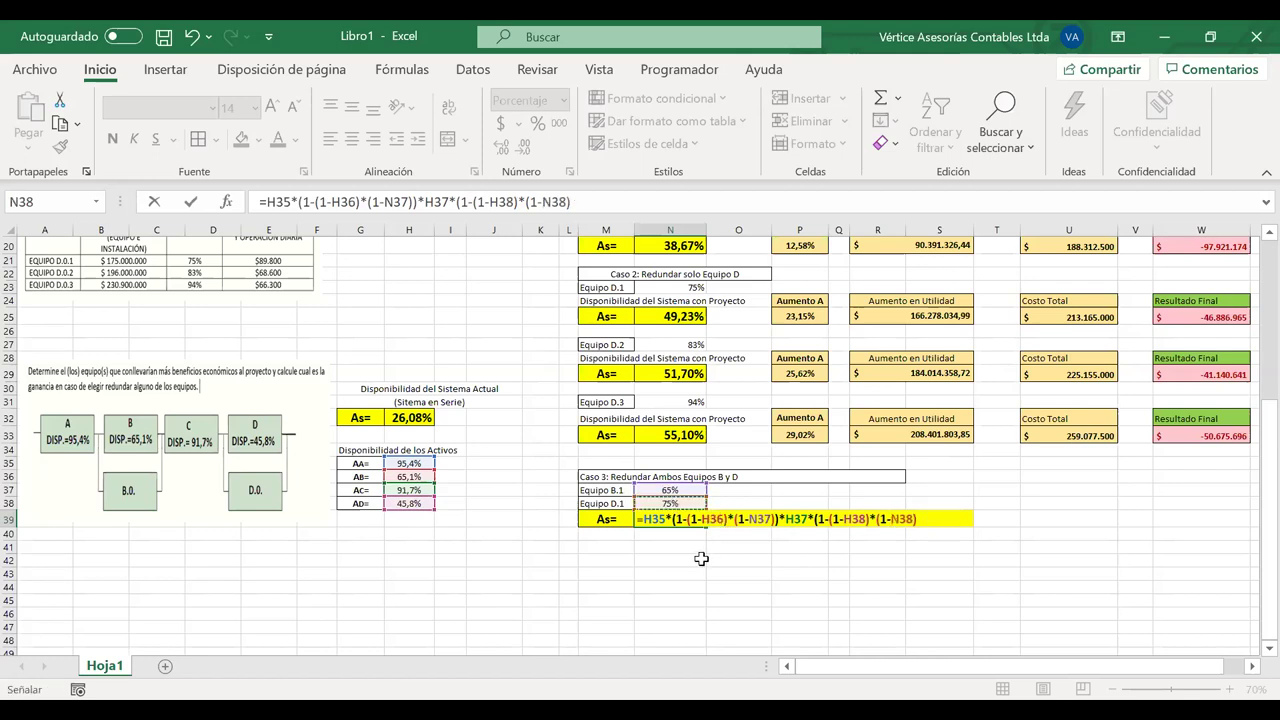
{"action": "type", "text": ")"}
{"action": "key", "text": "Return"}
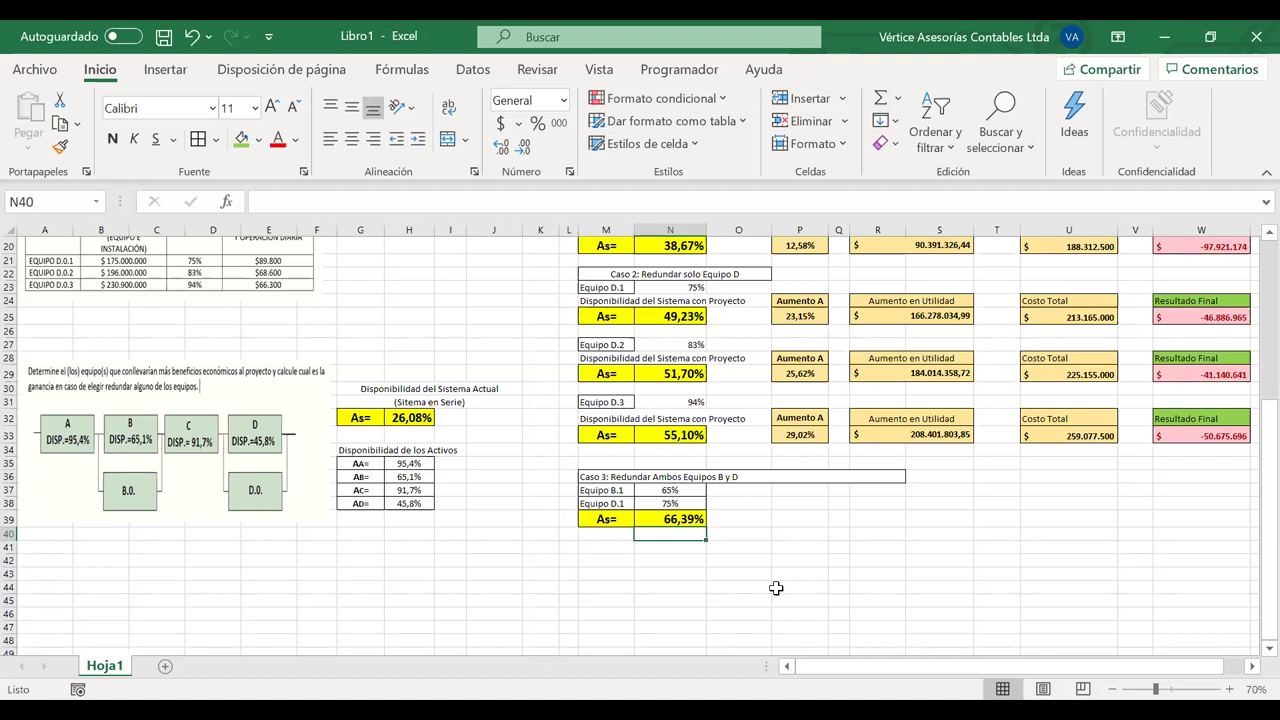
Copy the Aumento A block P32:P33 to P38:P39 for Caso 3 and clear the copied value in P39
{"action": "scroll", "coordinate": [776, 588], "scroll_direction": "up", "scroll_amount": 4}
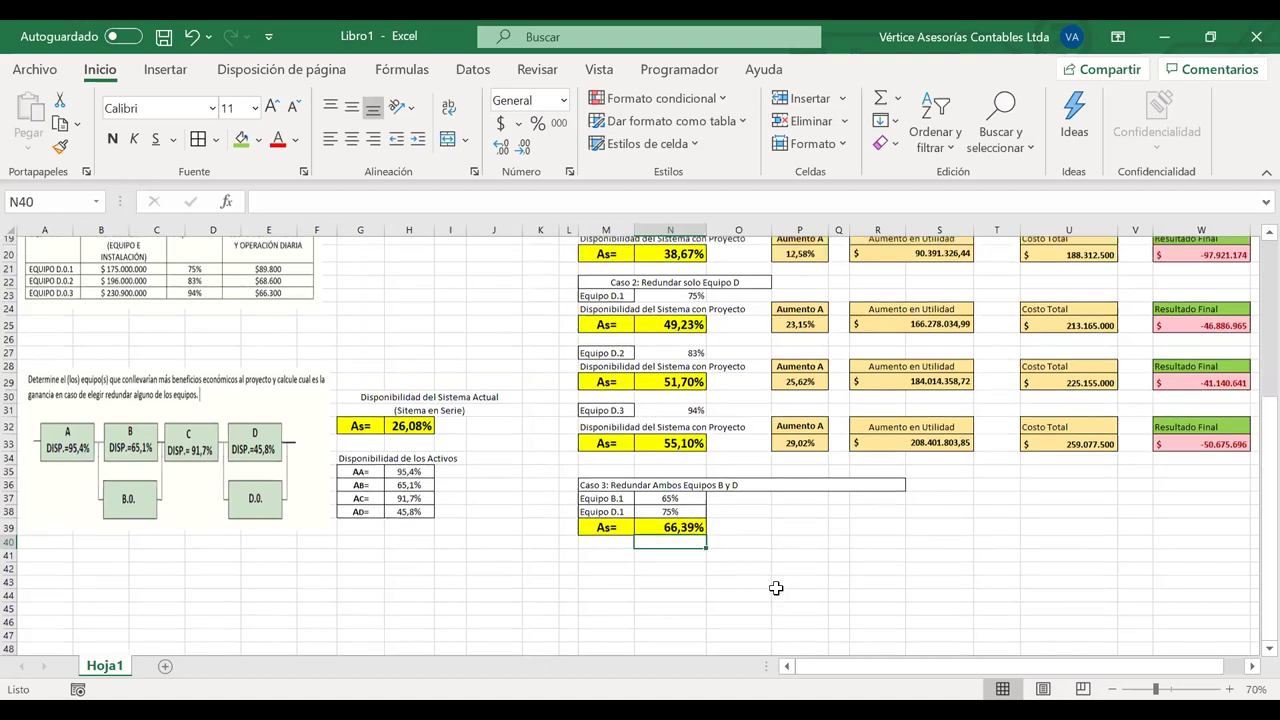
{"action": "scroll", "coordinate": [776, 588], "scroll_direction": "down", "scroll_amount": 3}
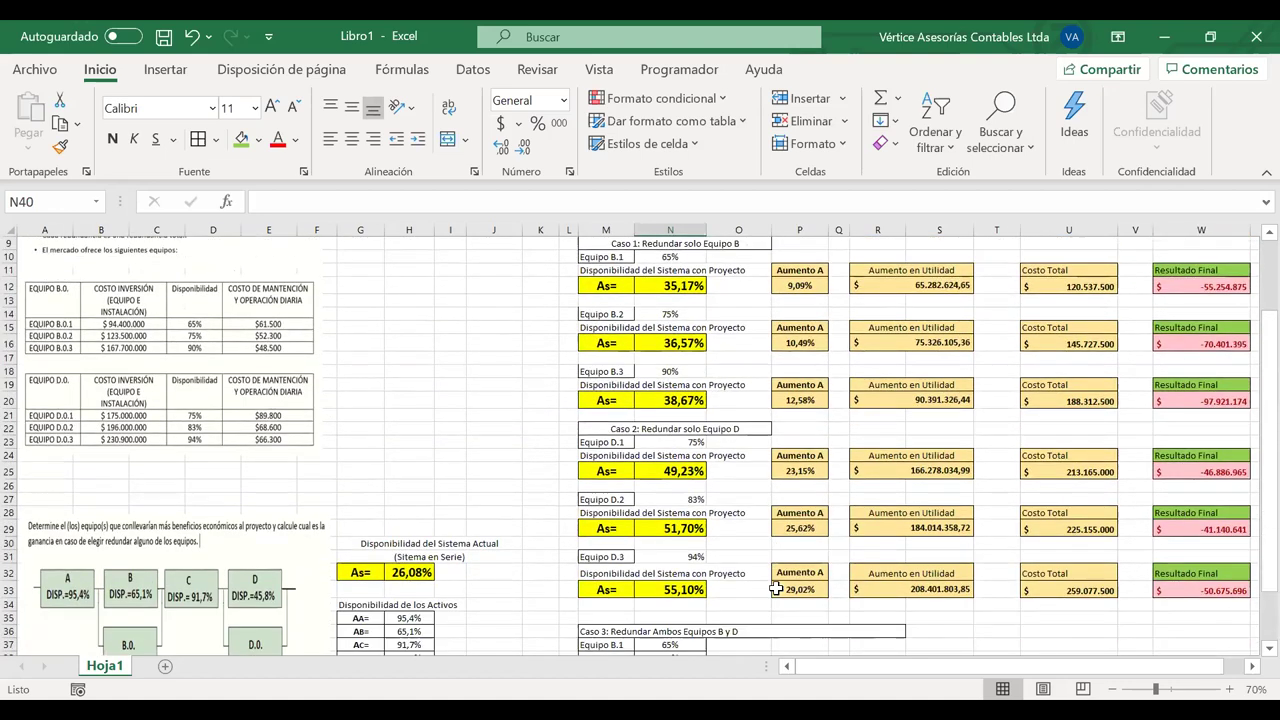
{"action": "left_click_drag", "start_coordinate": [793, 488], "coordinate": [800, 500]}
{"action": "key", "text": "ctrl+c"}
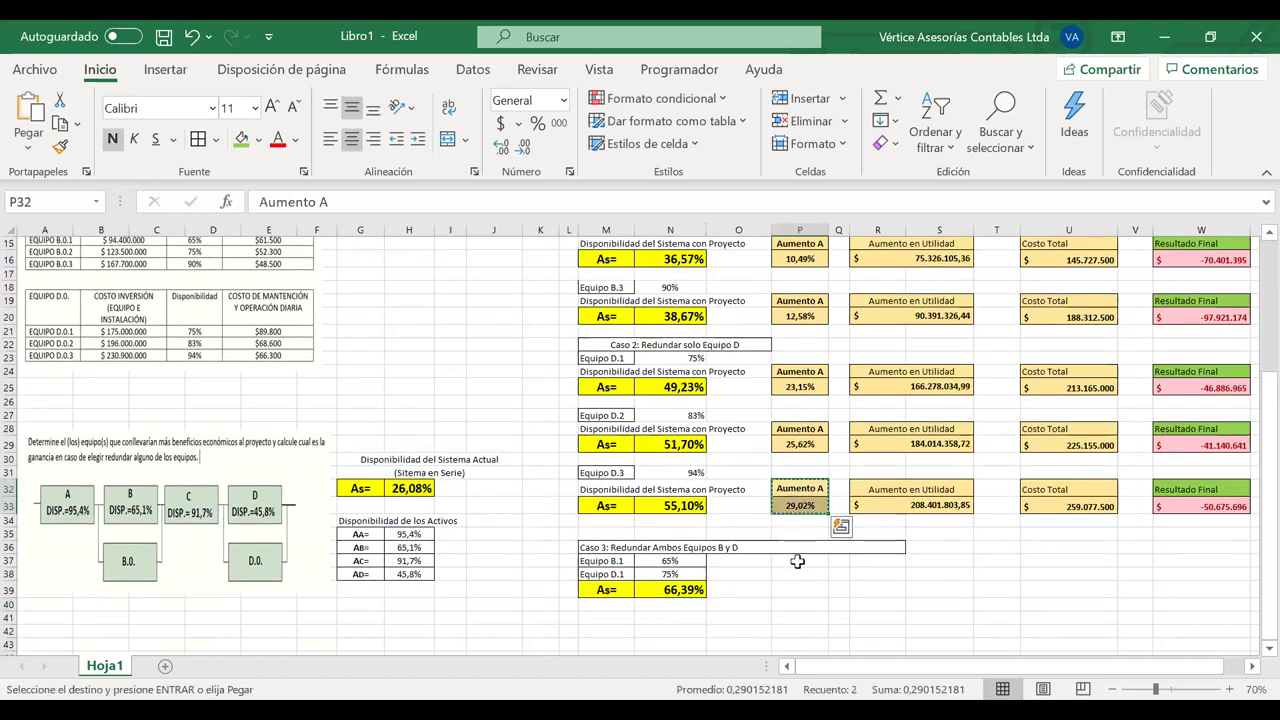
{"action": "left_click", "coordinate": [796, 573]}
{"action": "key", "text": "ctrl+v"}
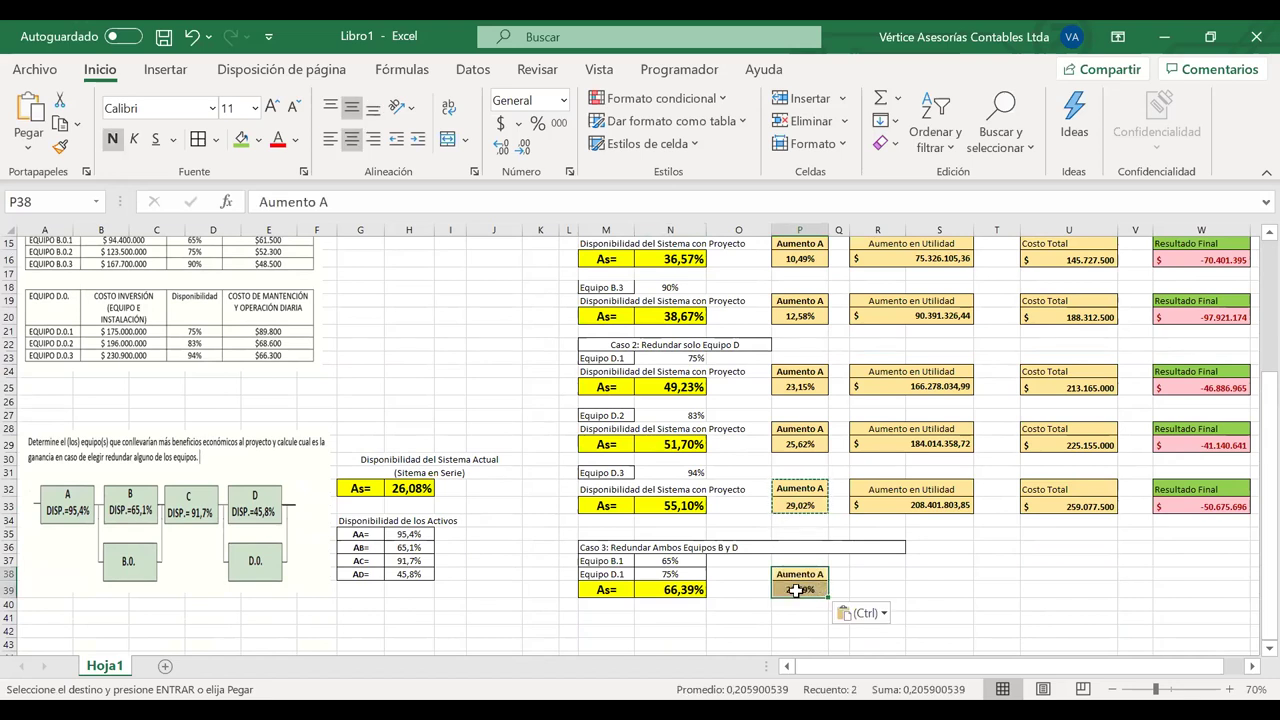
{"action": "key", "text": "ctrl+z"}
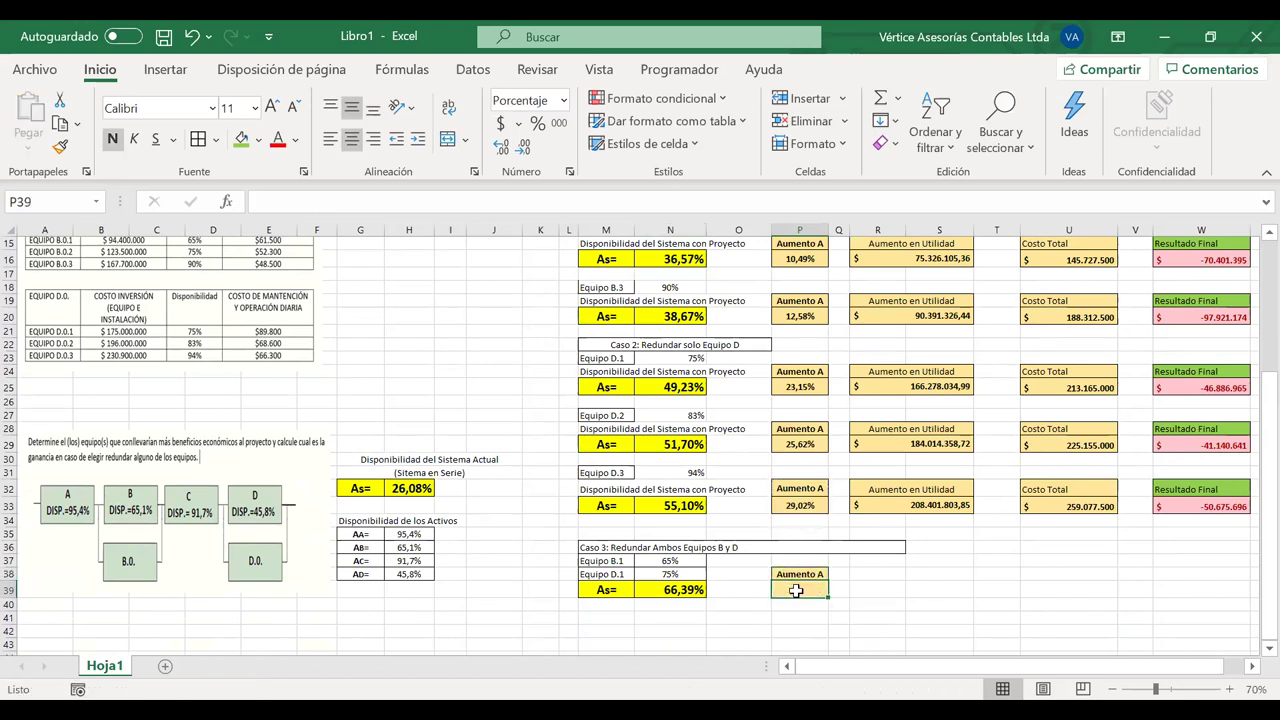
Calculate the Caso 3 availability increase in P39 with the formula =N39-H32
{"action": "type", "text": "="}
{"action": "left_click", "coordinate": [655, 590]}
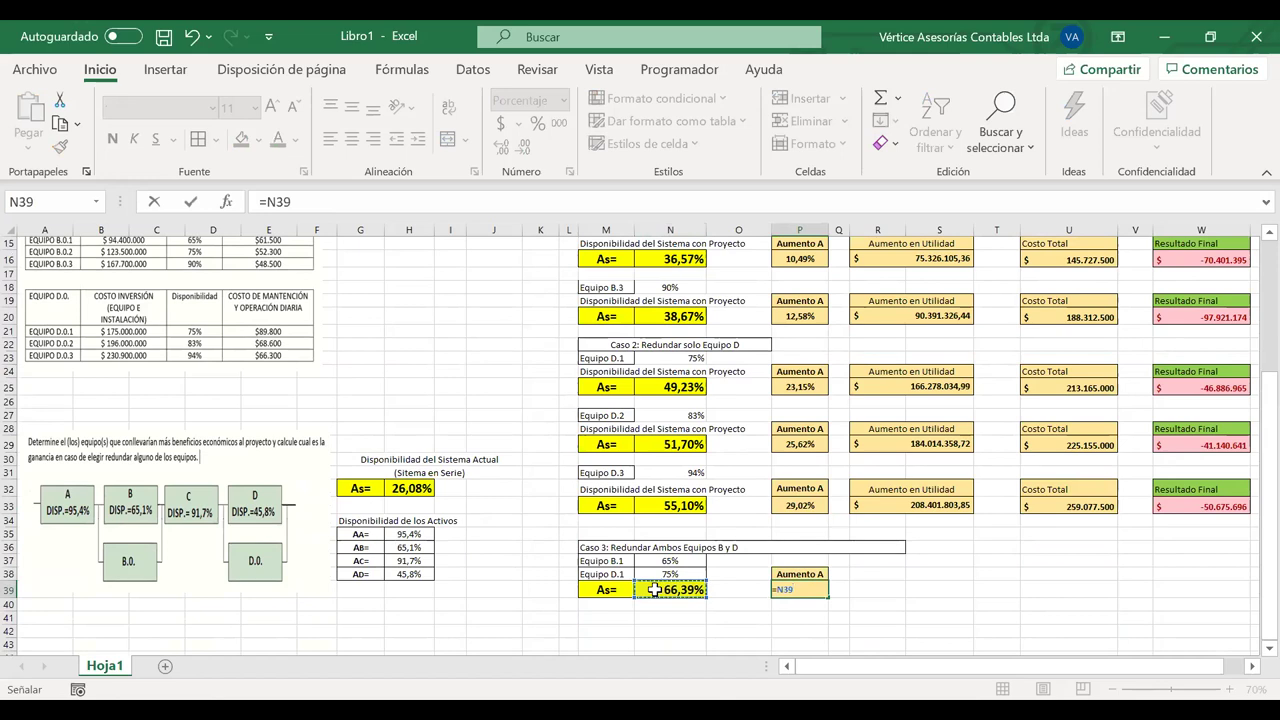
{"action": "type", "text": "-"}
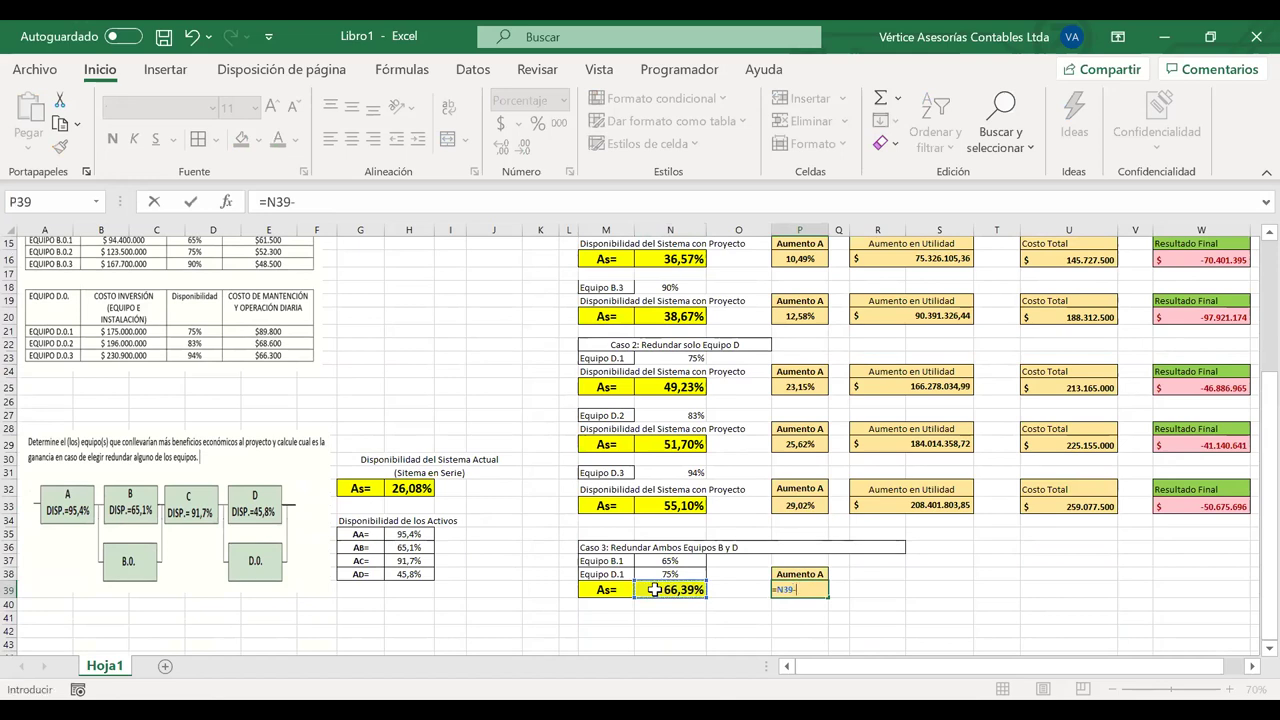
{"action": "left_click", "coordinate": [413, 488]}
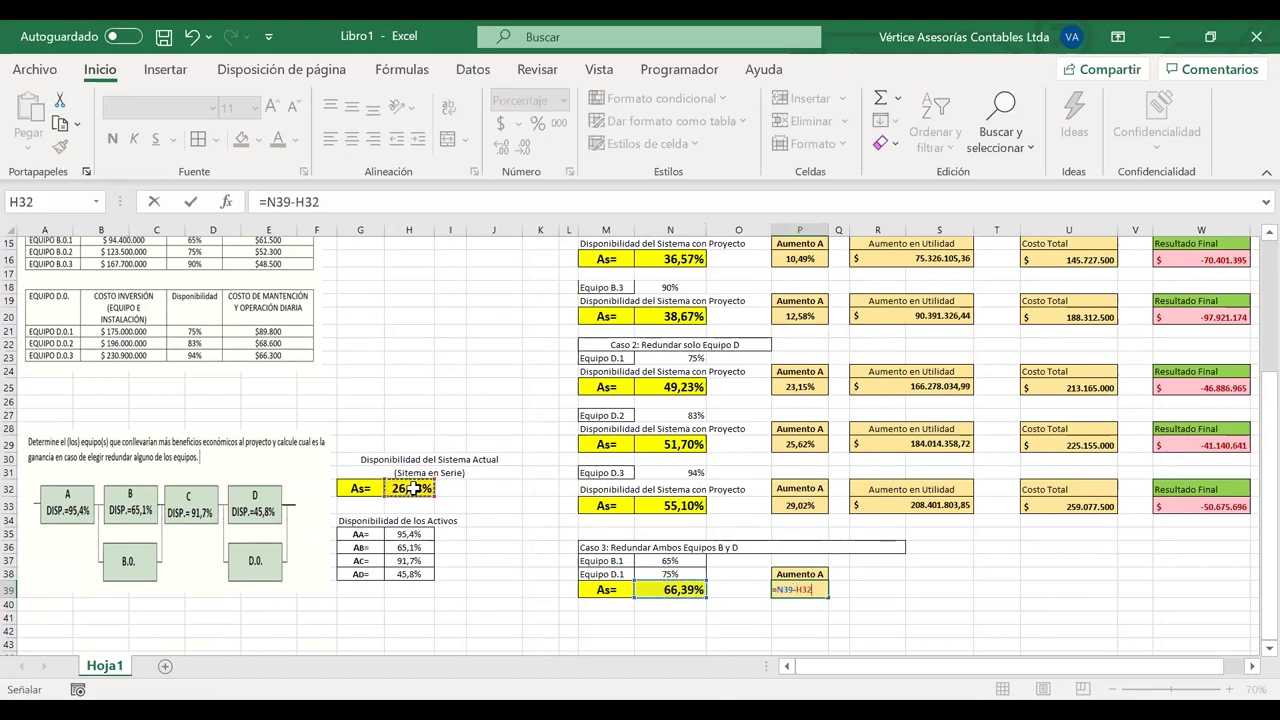
{"action": "key", "text": "Return"}
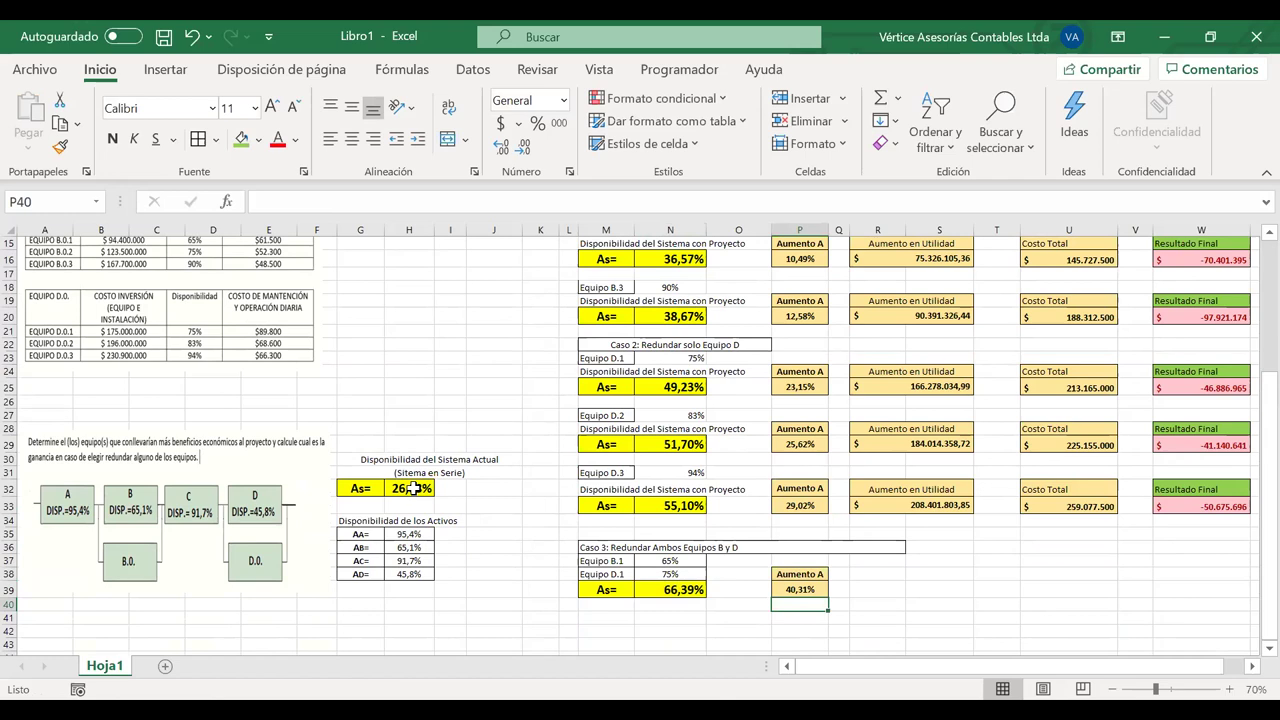
Copy the Aumento en Utilidad block R32:S33 to R38:S39 for Caso 3 and clear the copied value in R39
{"action": "left_click", "coordinate": [939, 489]}
{"action": "left_click_drag", "start_coordinate": [939, 489], "coordinate": [939, 507]}
{"action": "key", "text": "ctrl+c"}
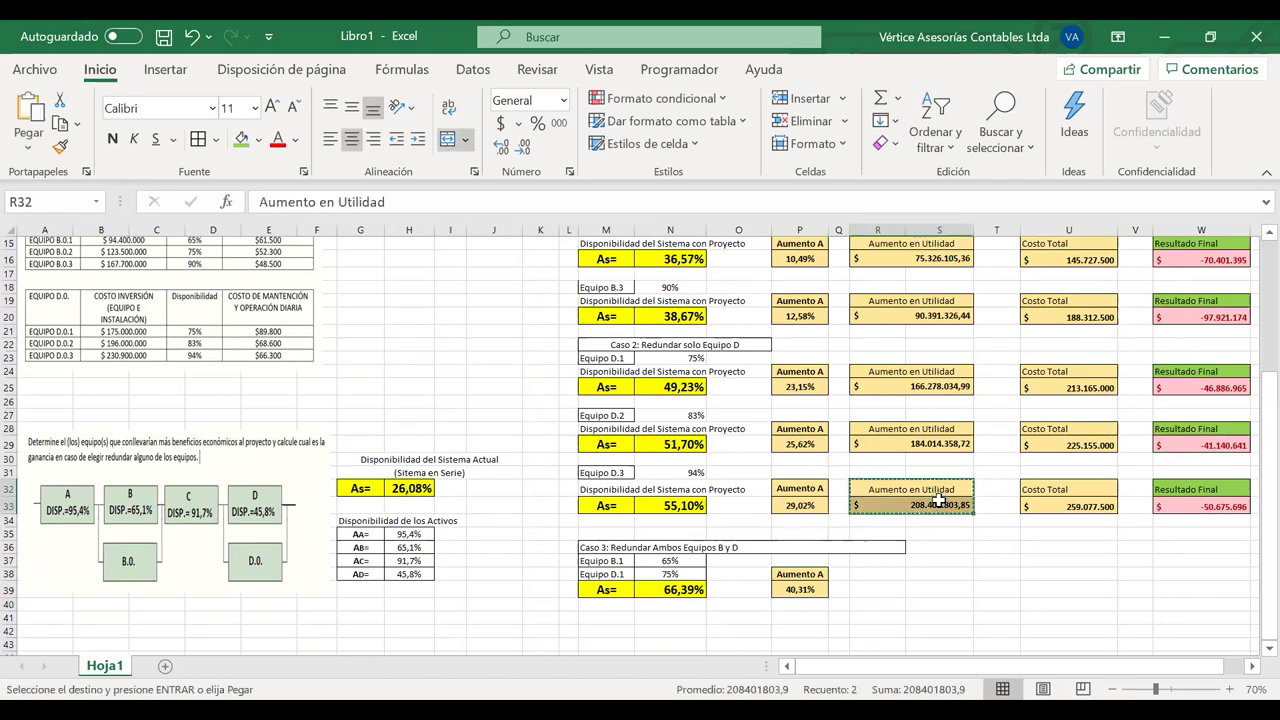
{"action": "left_click", "coordinate": [877, 574]}
{"action": "key", "text": "ctrl+v"}
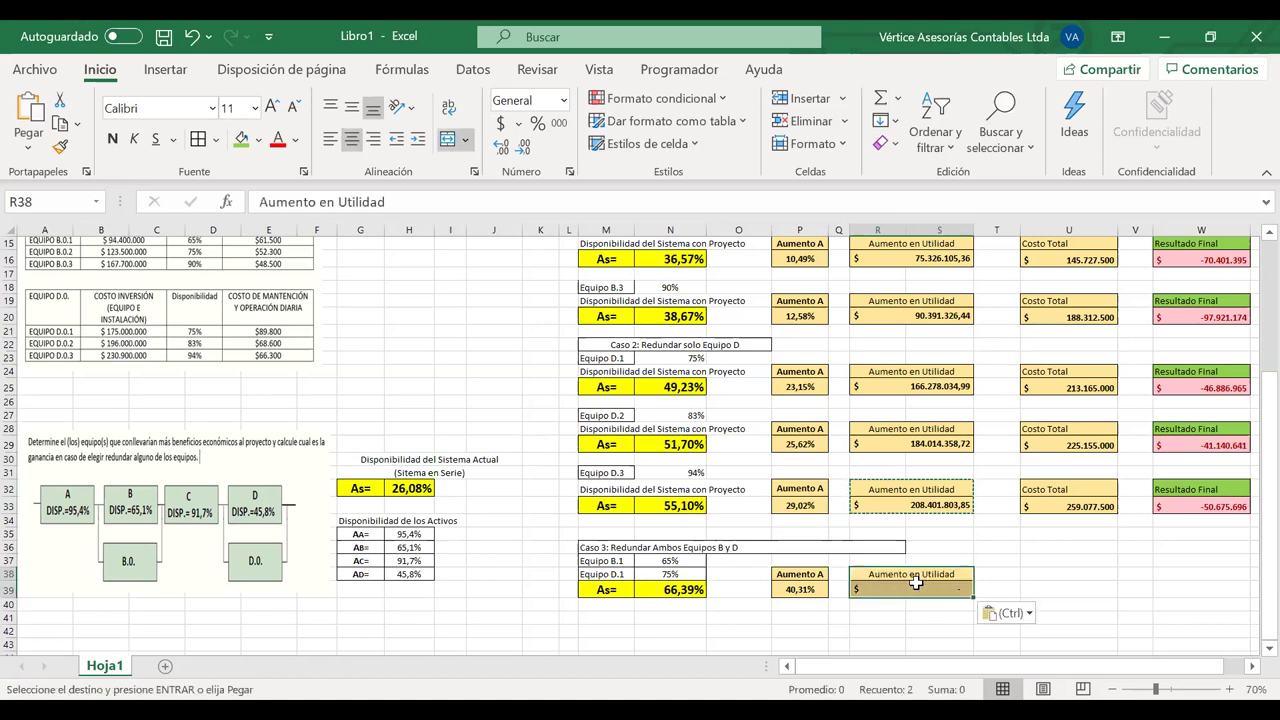
{"action": "left_click", "coordinate": [918, 589]}
{"action": "key", "text": "Delete"}
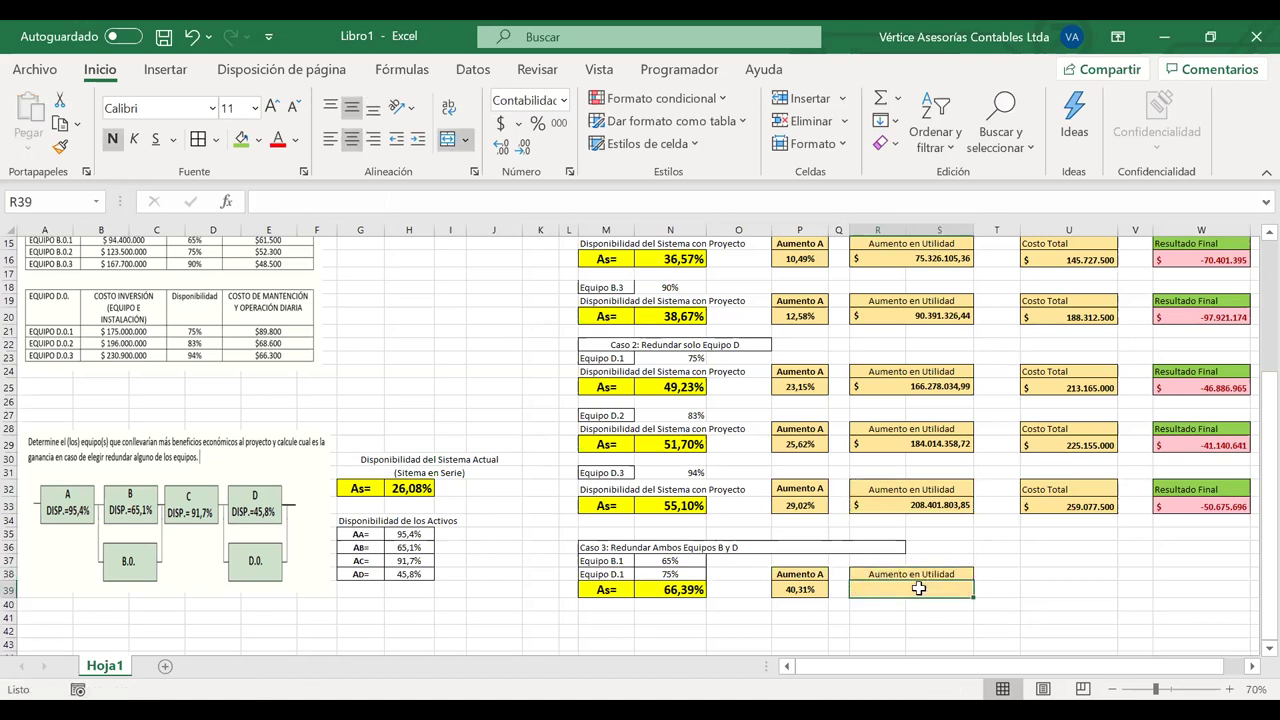
Build the Caso 3 profit increase formula =P39*100*J3*G5 in R39
{"action": "type", "text": "="}
{"action": "left_click", "coordinate": [800, 590]}
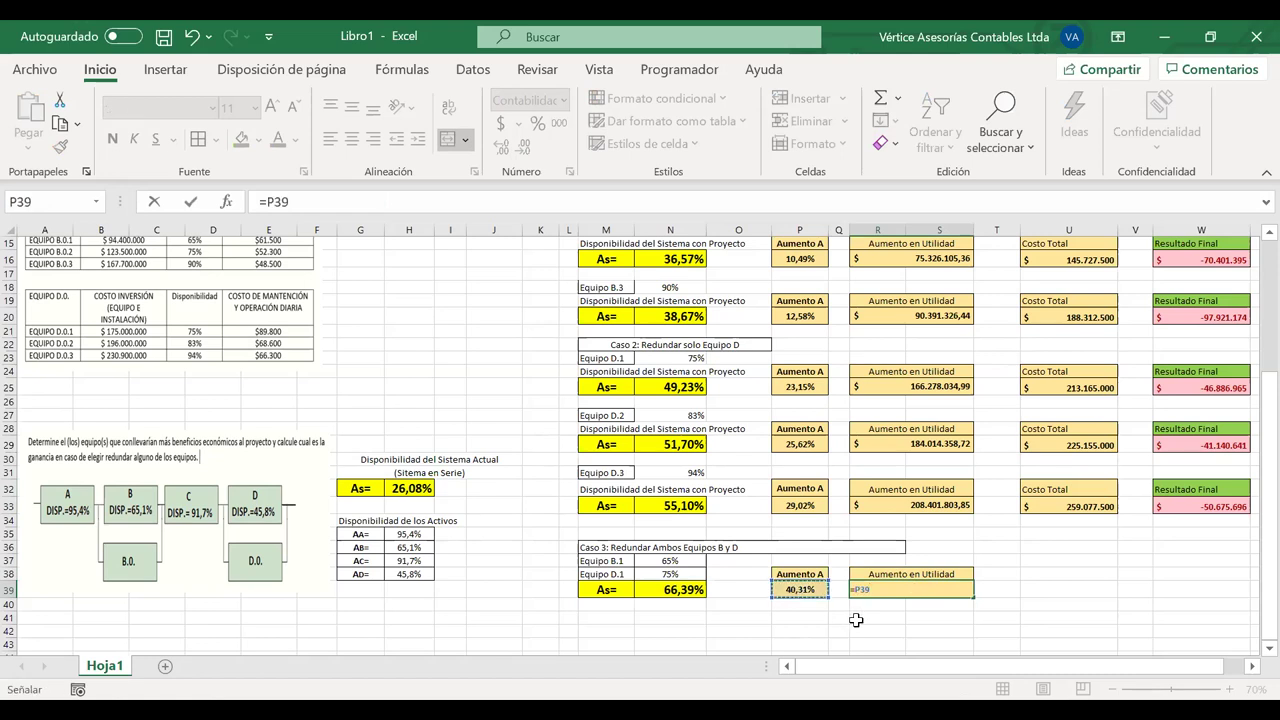
{"action": "type", "text": "*100*"}
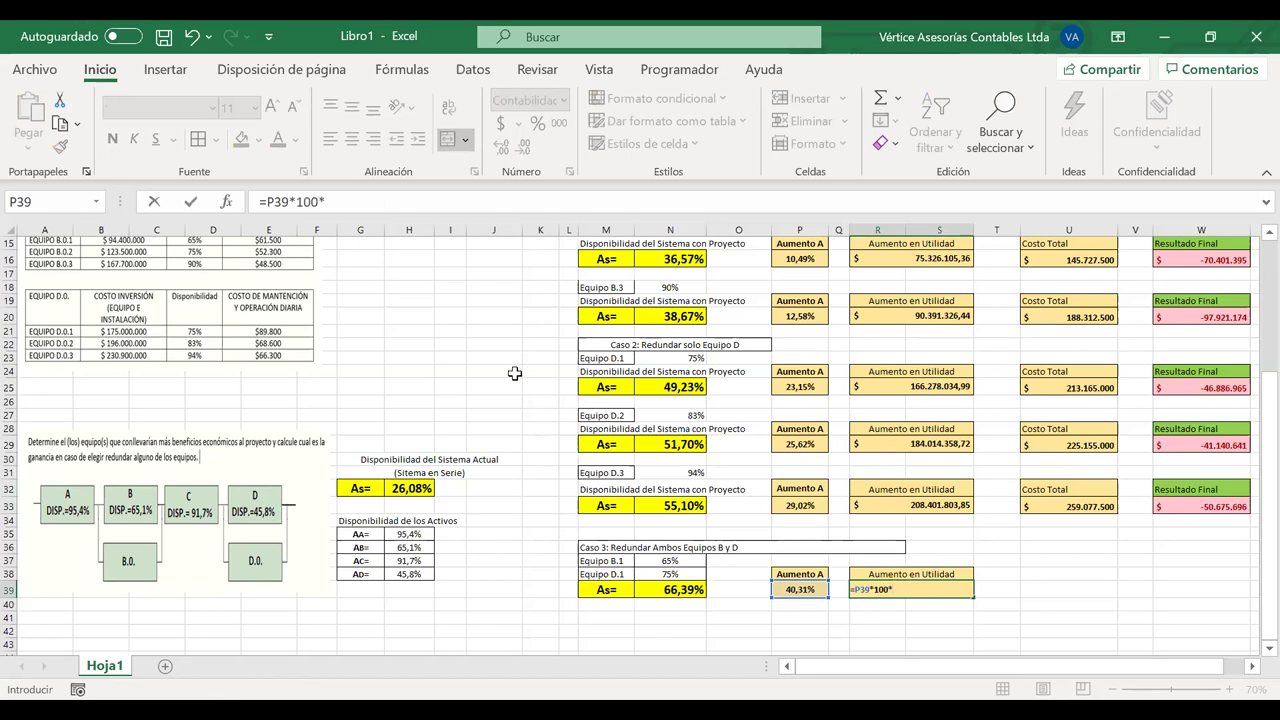
{"action": "scroll", "coordinate": [514, 373], "scroll_direction": "up", "scroll_amount": 5}
{"action": "left_click", "coordinate": [494, 279]}
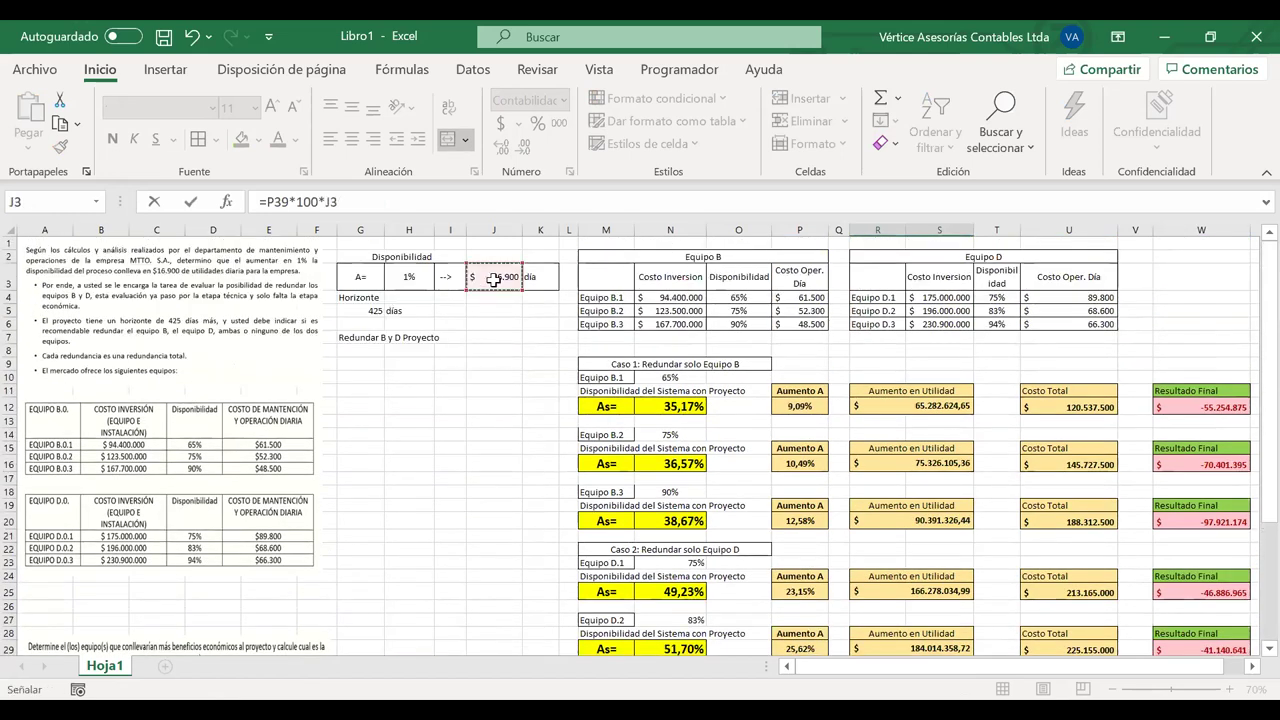
{"action": "type", "text": "*"}
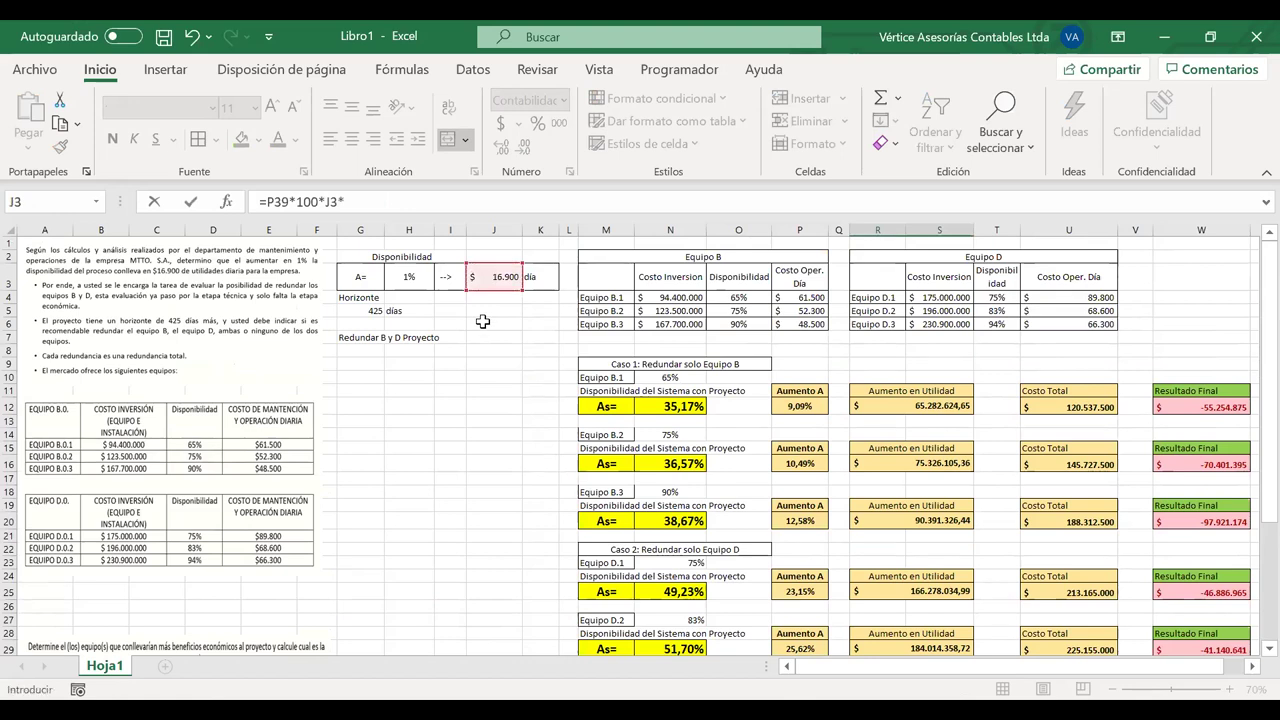
{"action": "left_click", "coordinate": [361, 311]}
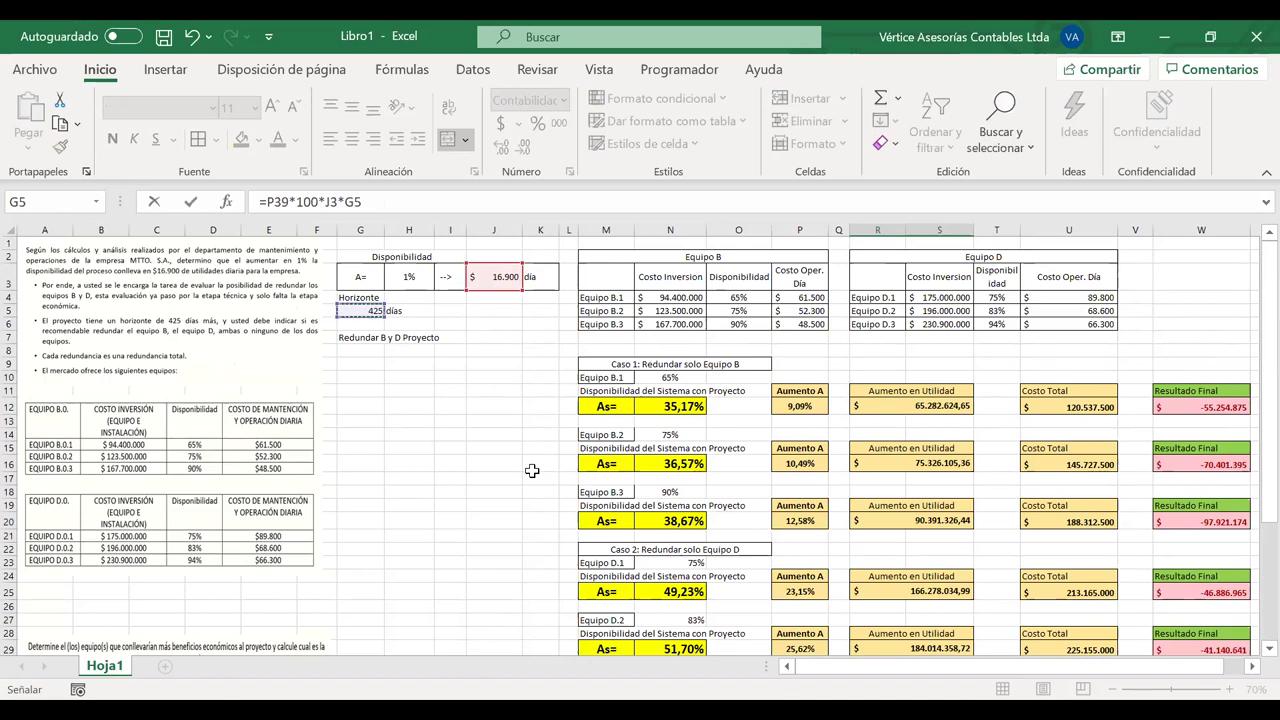
Complete the Case 3 Aumento en Utilidad formula as =P39*100*J3*G5 in R39
{"action": "key", "text": "Return"}
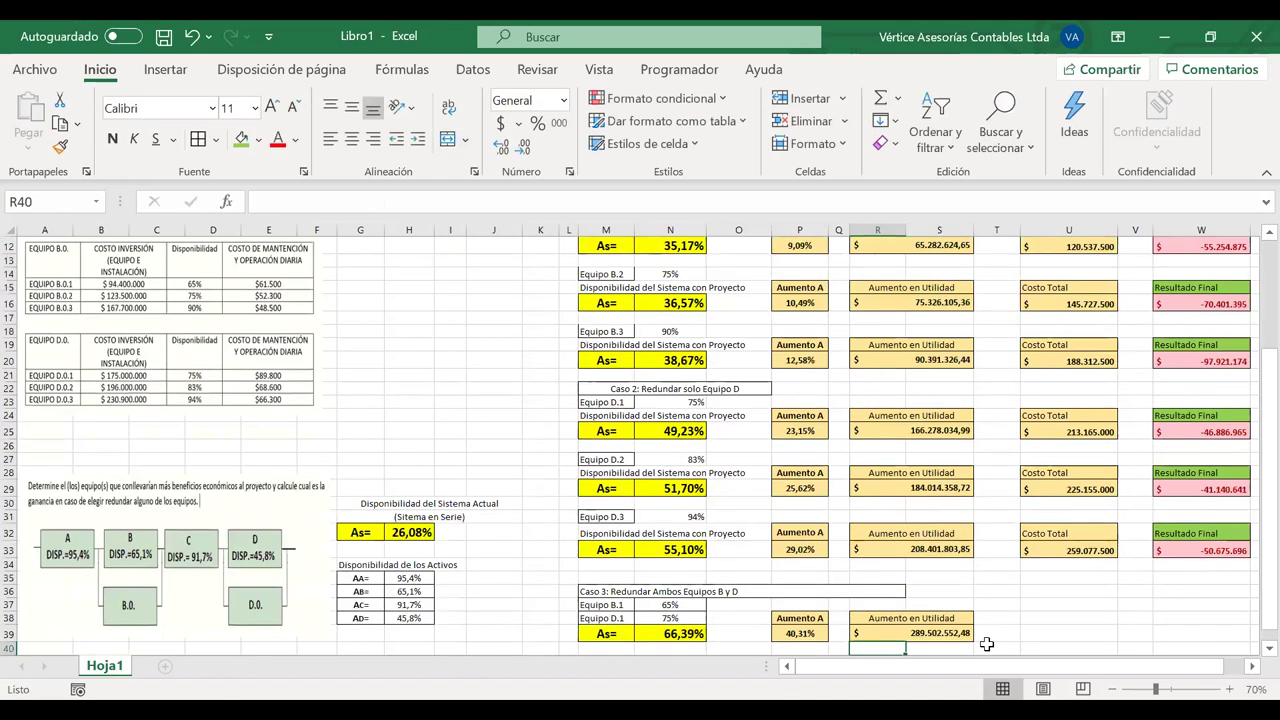
{"action": "left_click", "coordinate": [944, 632]}
Copy the Equipo D.3 Costo Total block (U32:U33) to U38:U39 for Case 3 and clear the pasted formula in U39
{"action": "scroll", "coordinate": [944, 632], "scroll_direction": "right", "scroll_amount": 2}
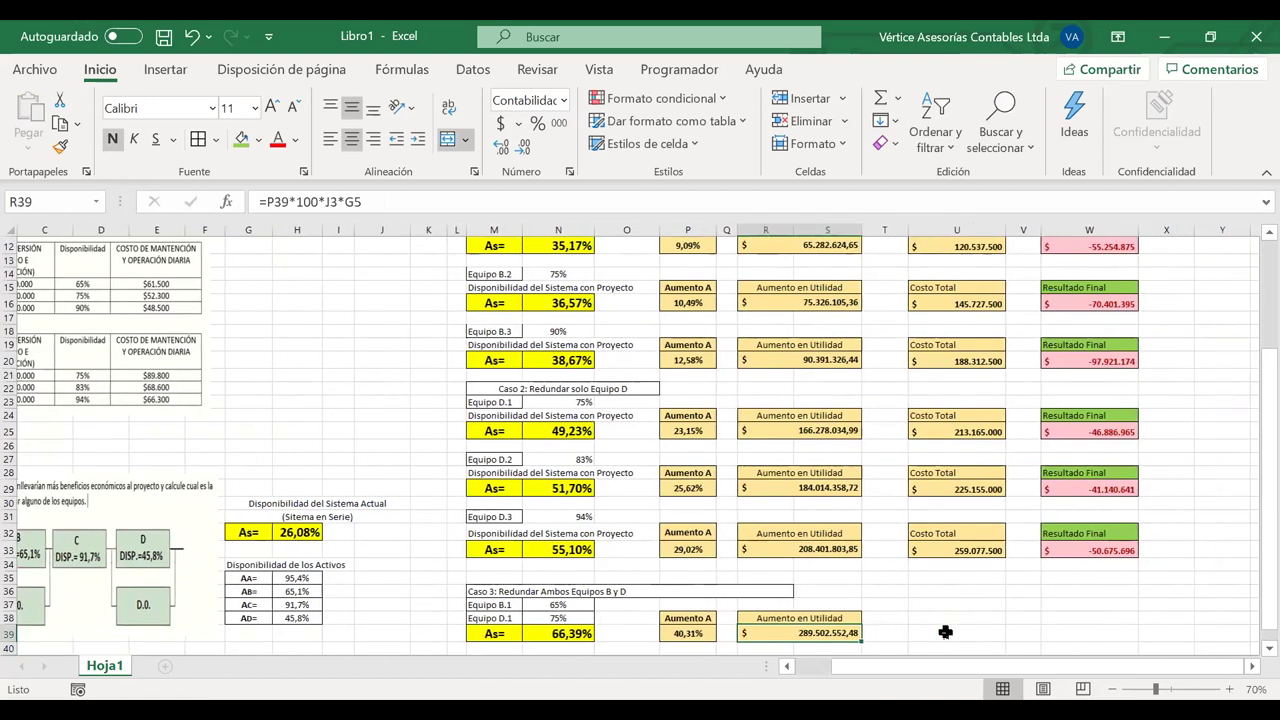
{"action": "scroll", "coordinate": [944, 632], "scroll_direction": "down", "scroll_amount": 1}
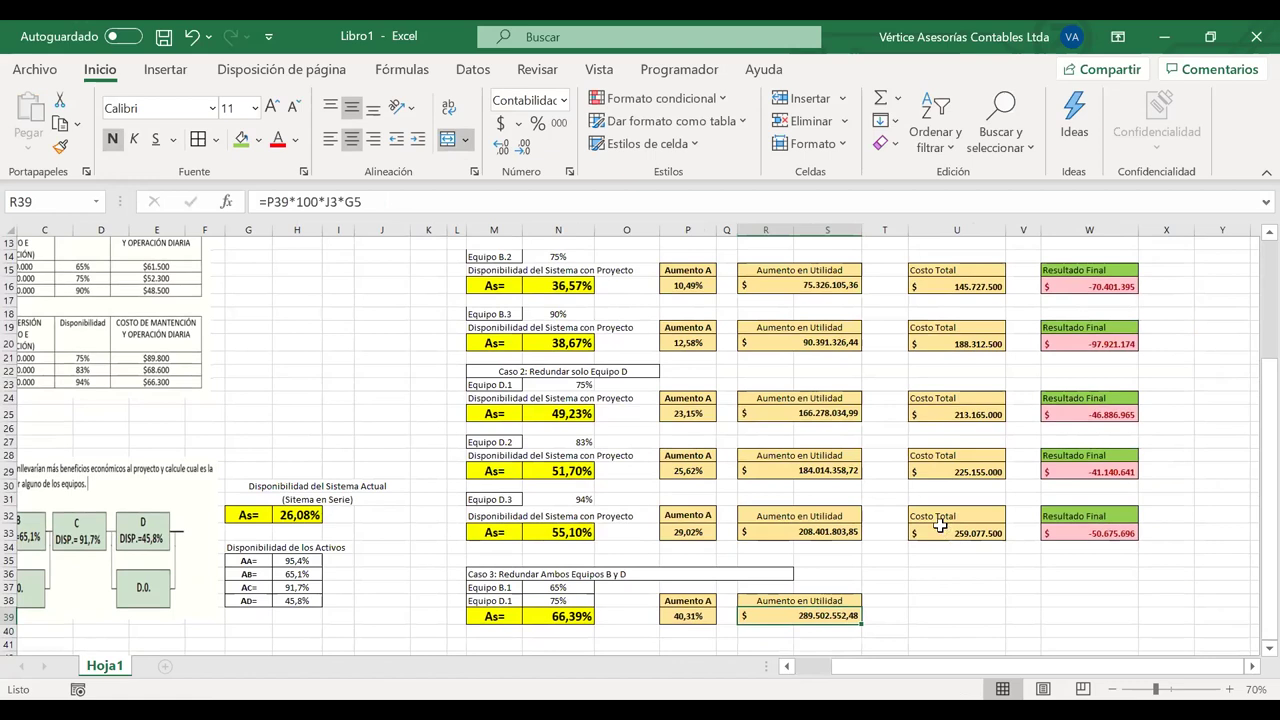
{"action": "left_click_drag", "start_coordinate": [926, 516], "coordinate": [930, 530]}
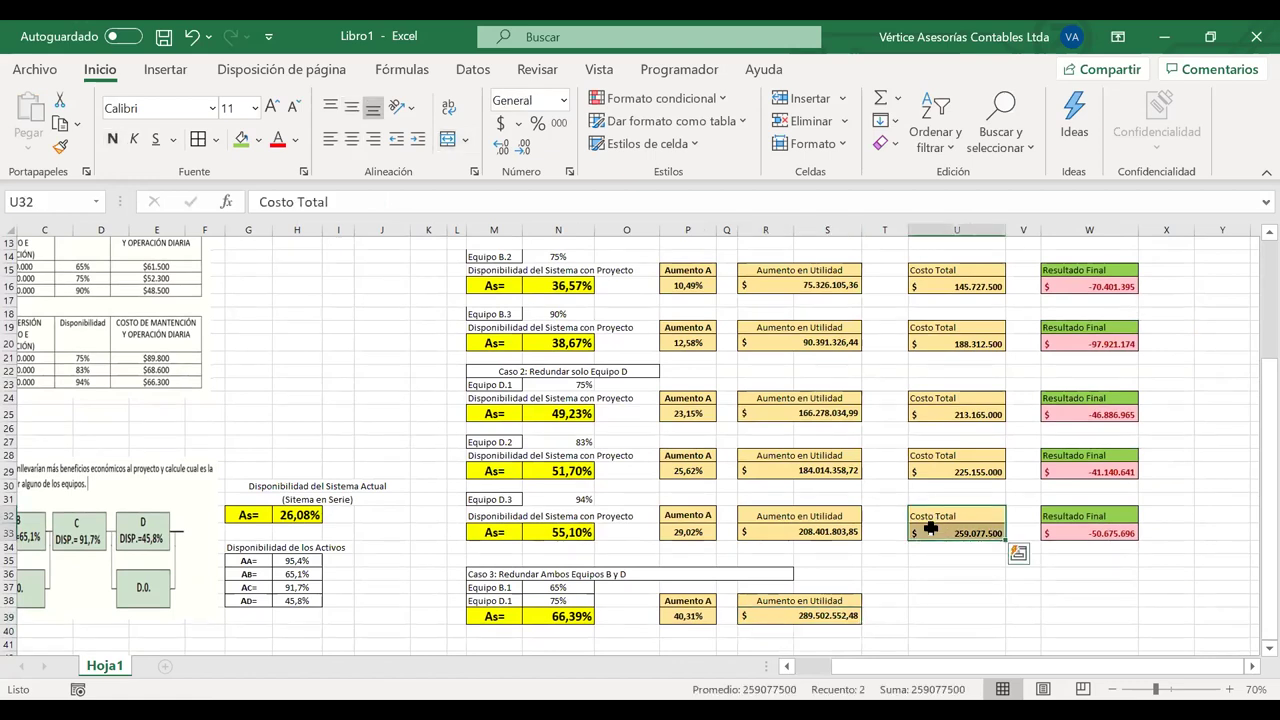
{"action": "key", "text": "ctrl+c"}
{"action": "left_click", "coordinate": [920, 598]}
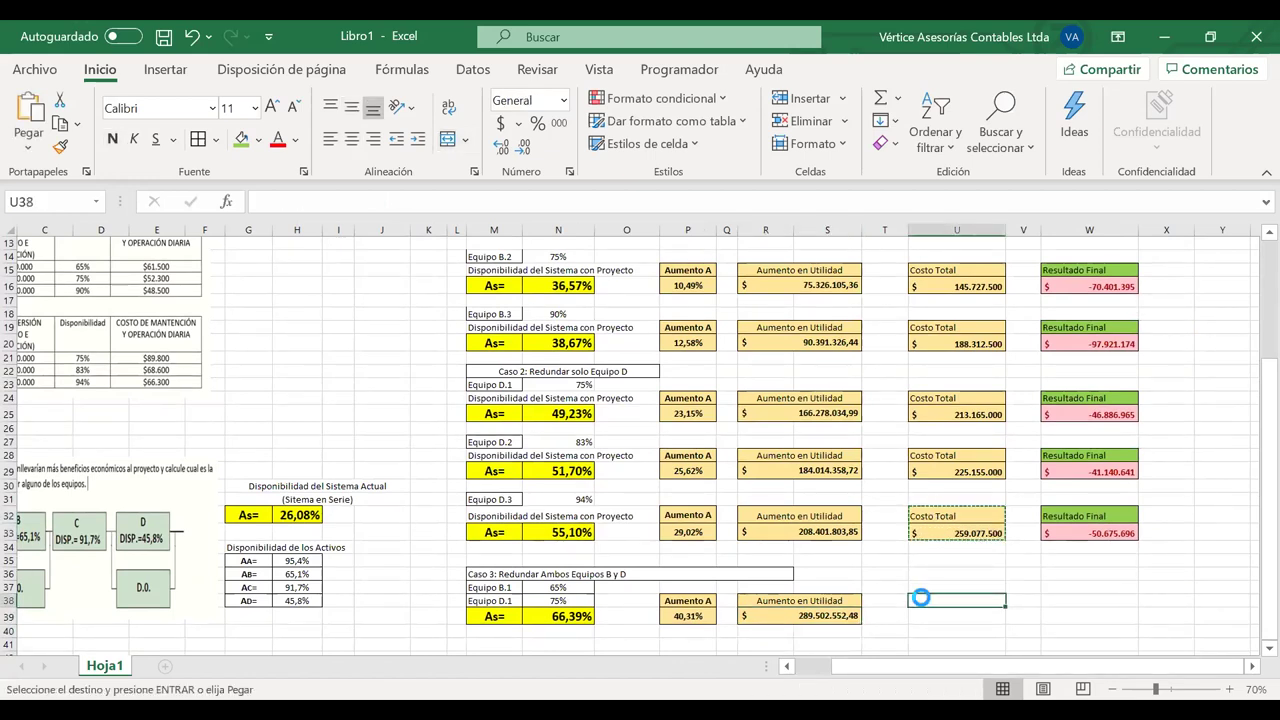
{"action": "key", "text": "ctrl+v"}
{"action": "left_click", "coordinate": [946, 615]}
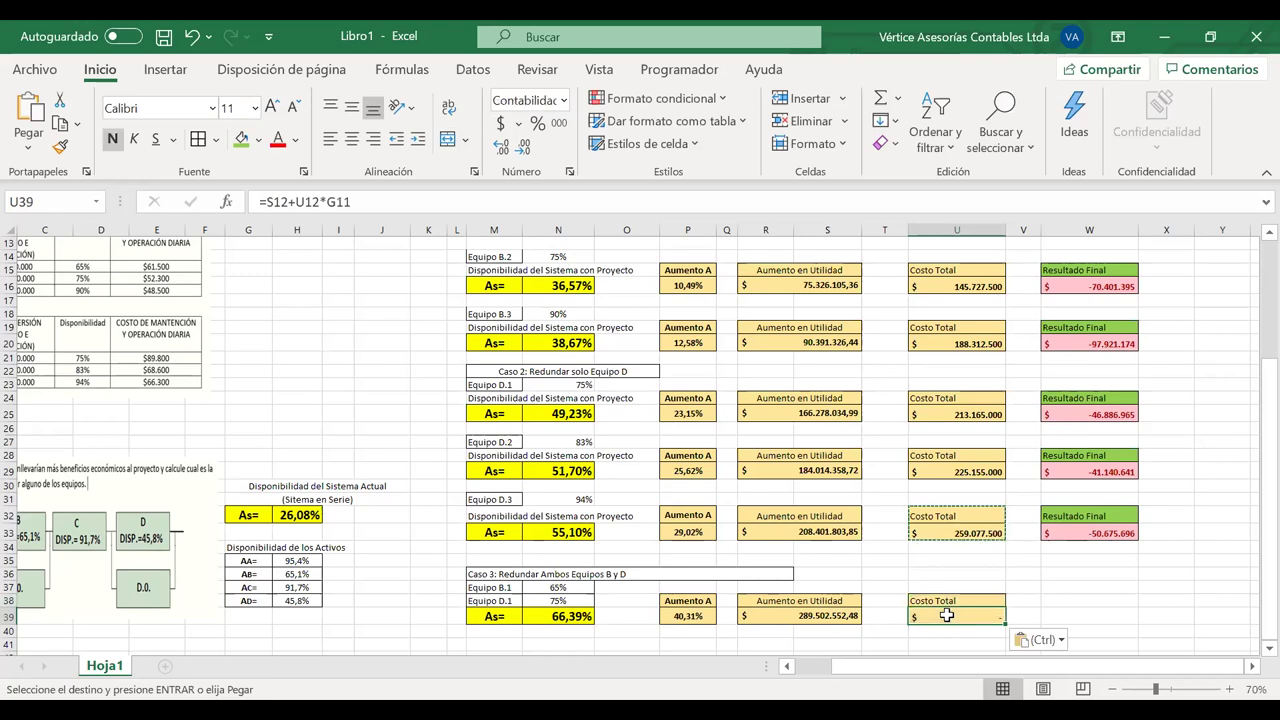
{"action": "key", "text": "Delete"}
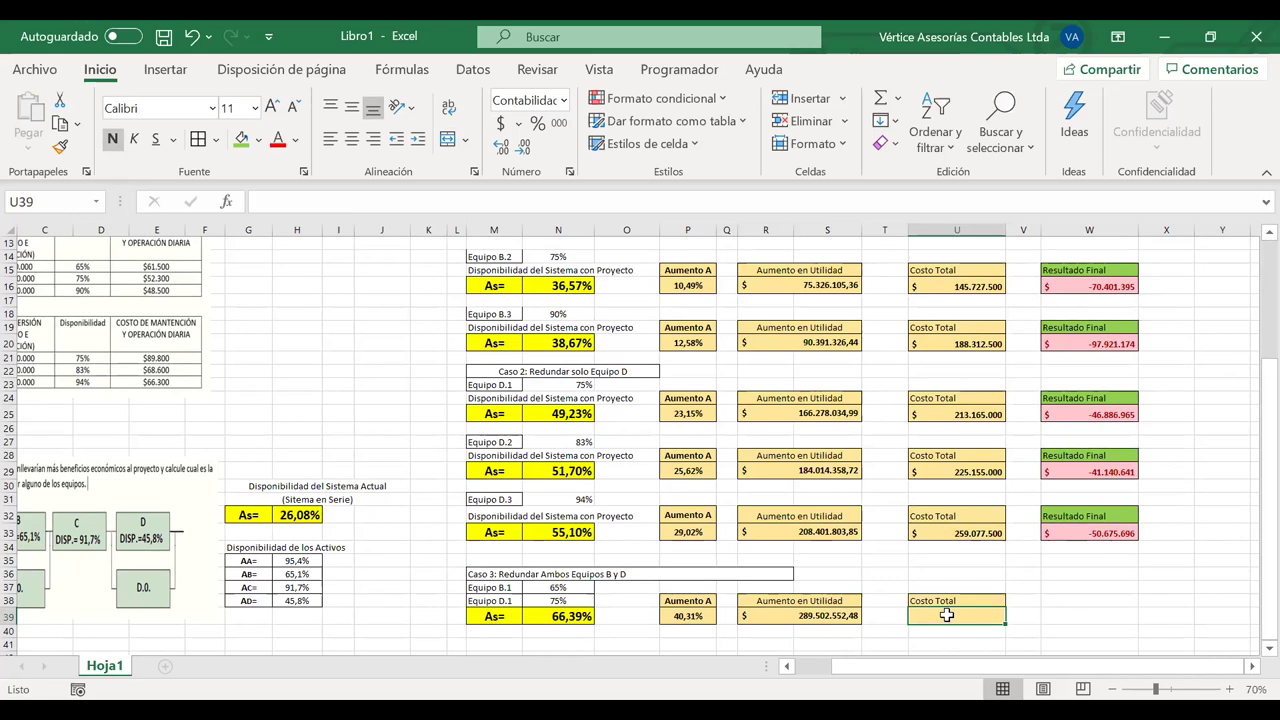
Begin the Case 3 Costo Total formula in U39 with Equipo B.1's investment plus operating cost over the horizon: =N4+P4*G5
{"action": "type", "text": "="}
{"action": "scroll", "coordinate": [725, 263], "scroll_direction": "up", "scroll_amount": 4}
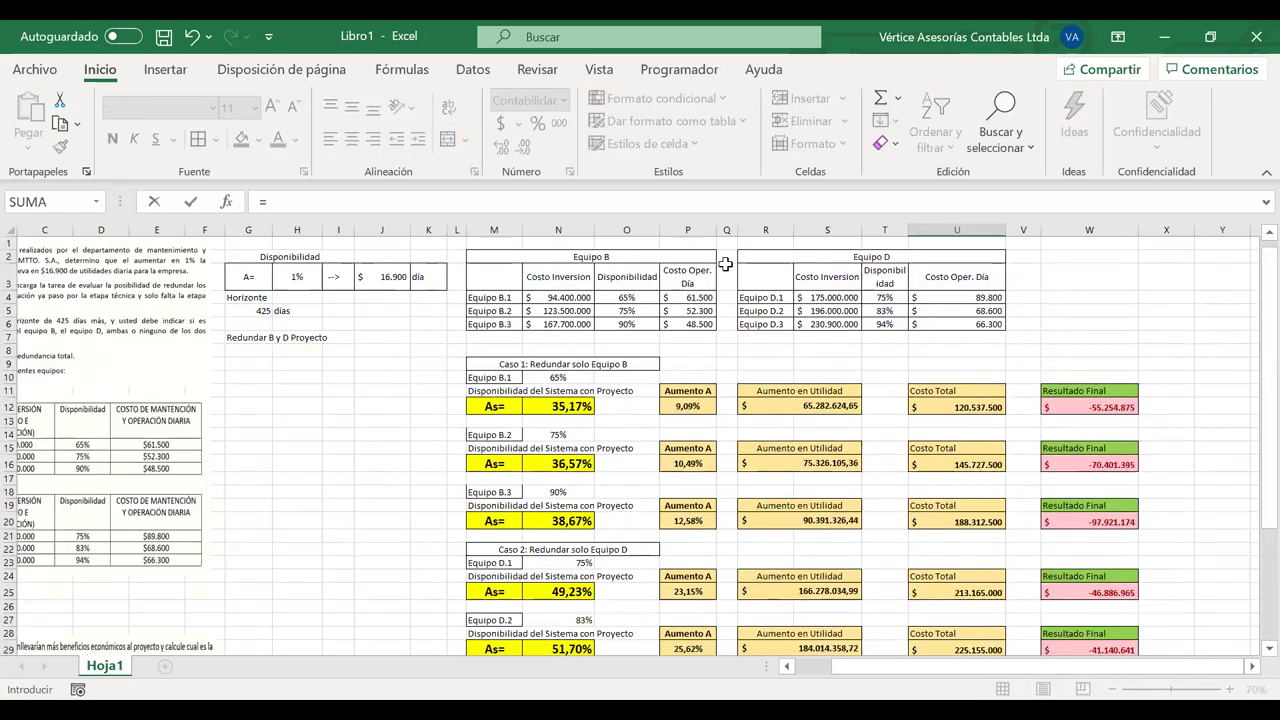
{"action": "left_click", "coordinate": [557, 298]}
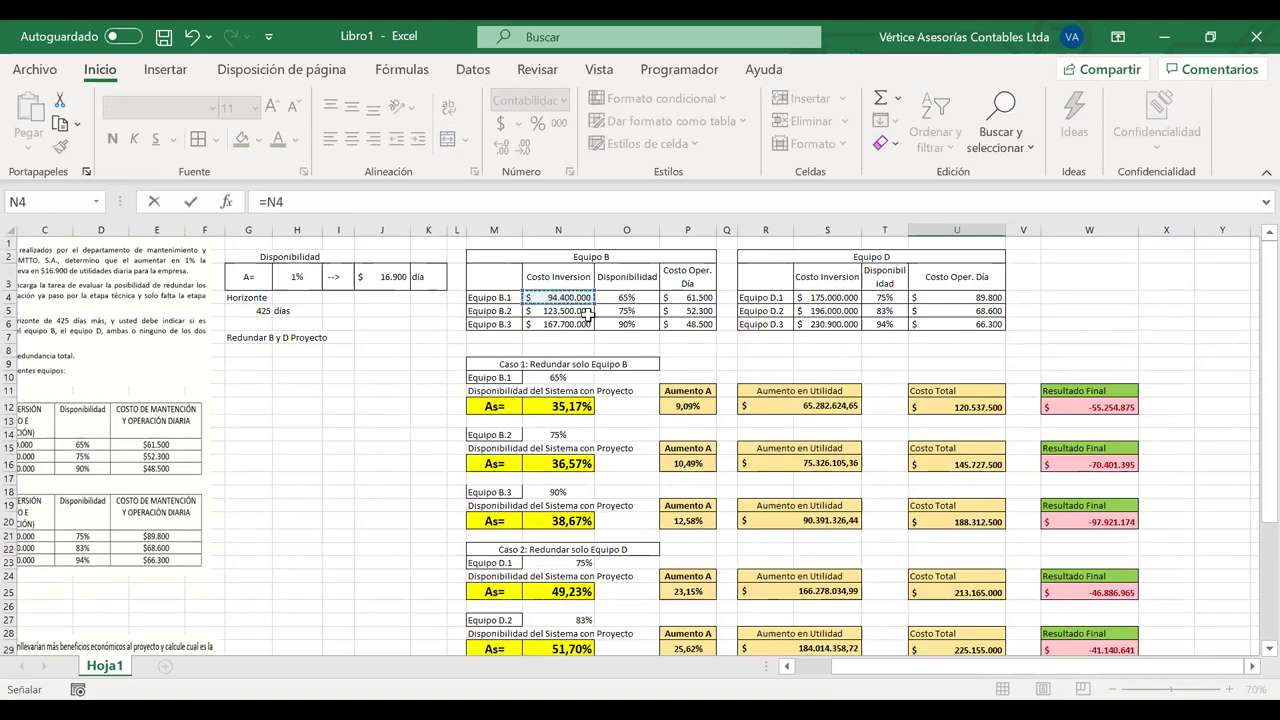
{"action": "type", "text": "+"}
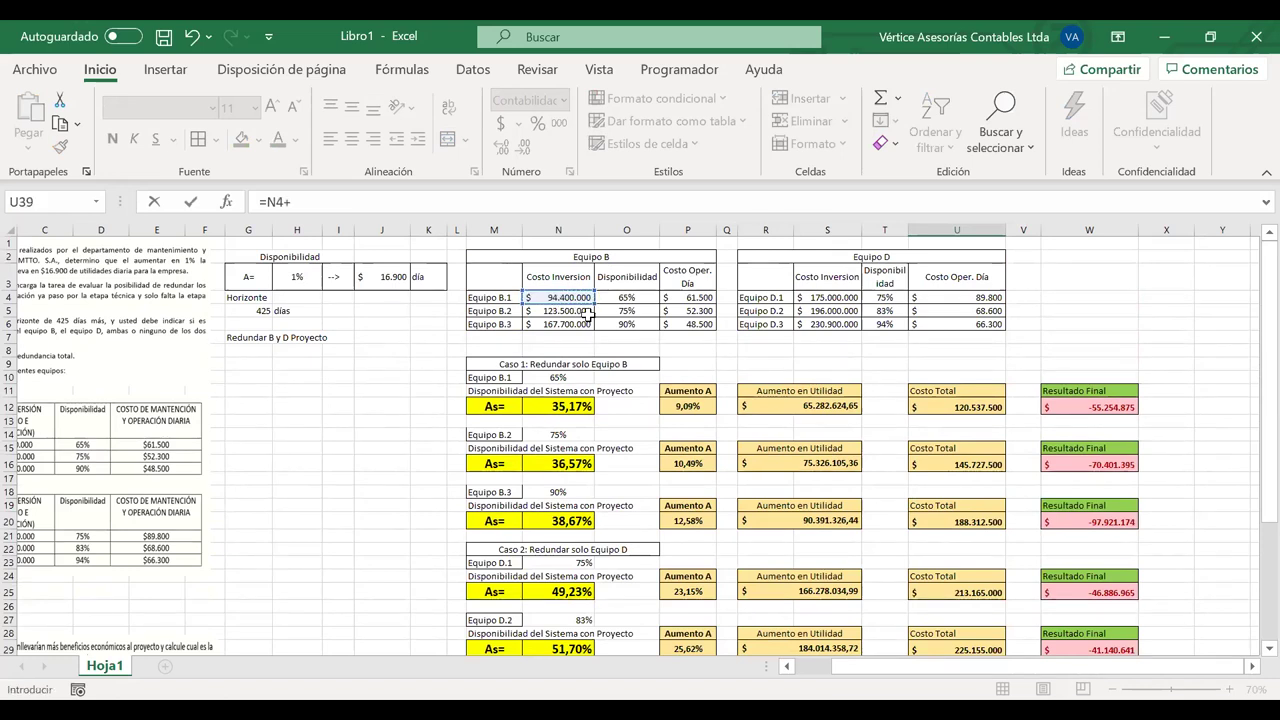
{"action": "left_click", "coordinate": [683, 297]}
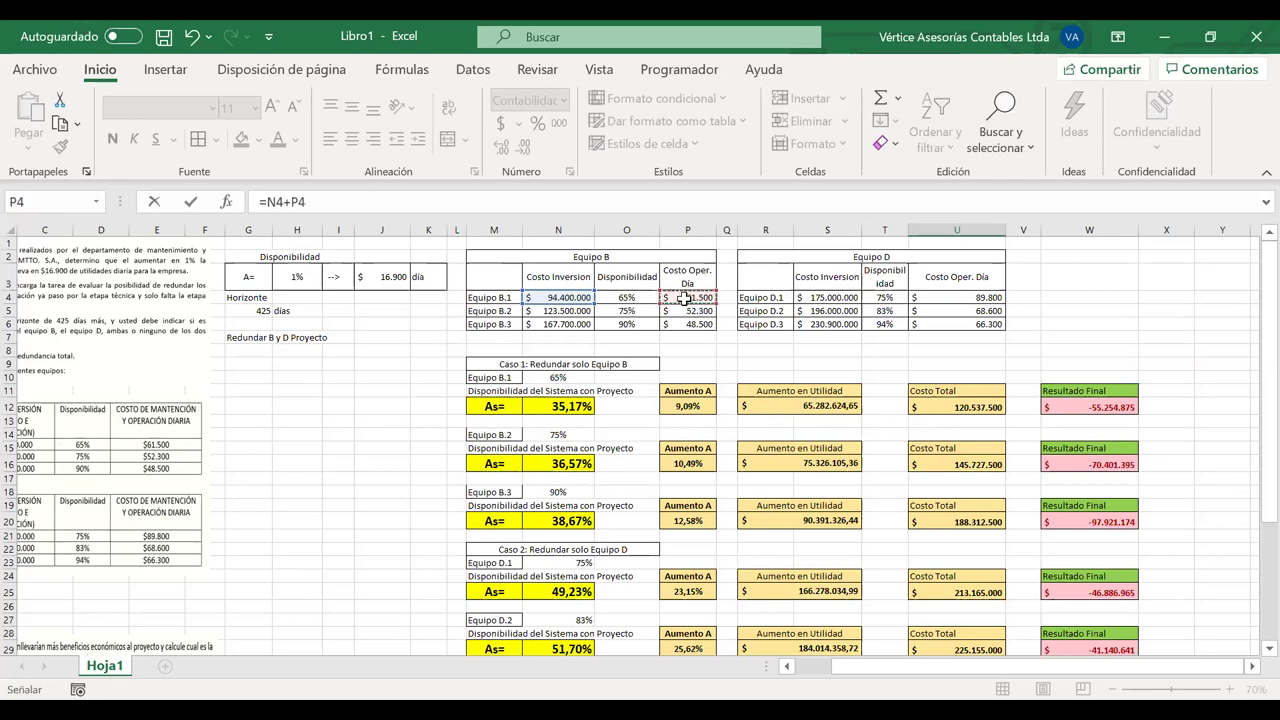
{"action": "type", "text": "*"}
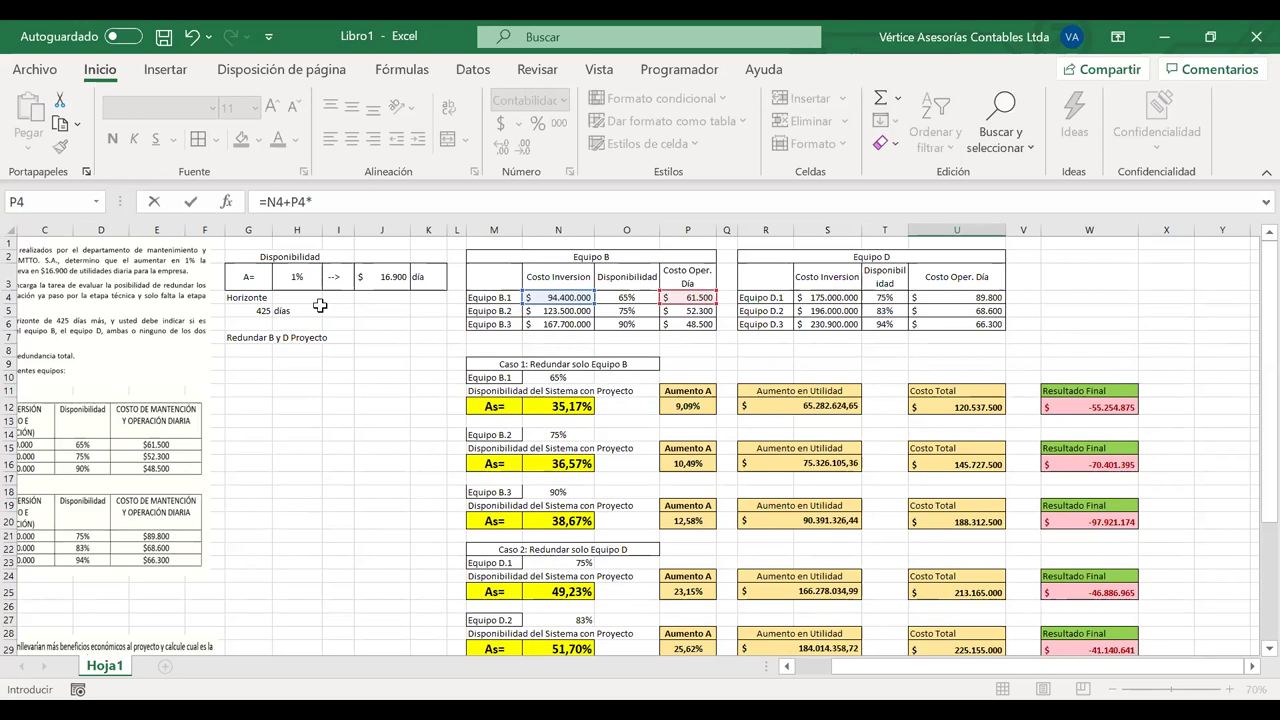
{"action": "left_click", "coordinate": [251, 311]}
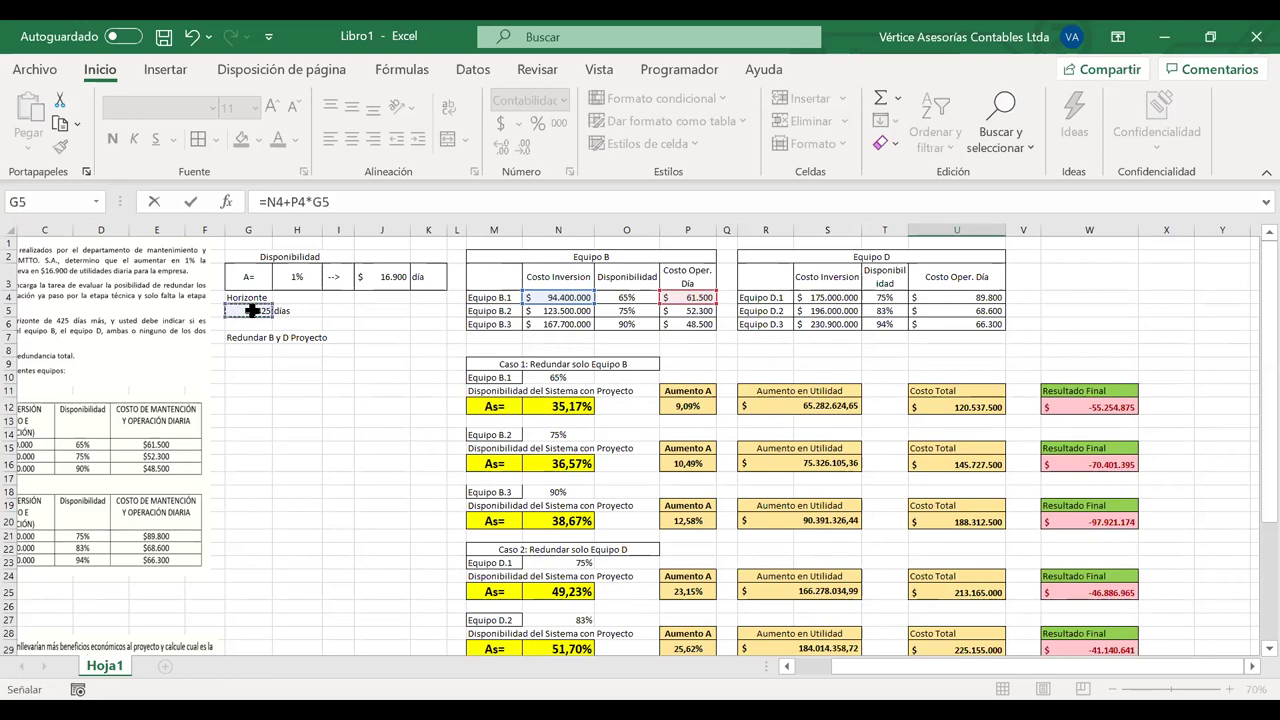
Extend the Costo Total formula with Equipo D.1's investment plus operating cost over the horizon: +S4+U4*G5
{"action": "type", "text": "+"}
{"action": "left_click", "coordinate": [827, 297]}
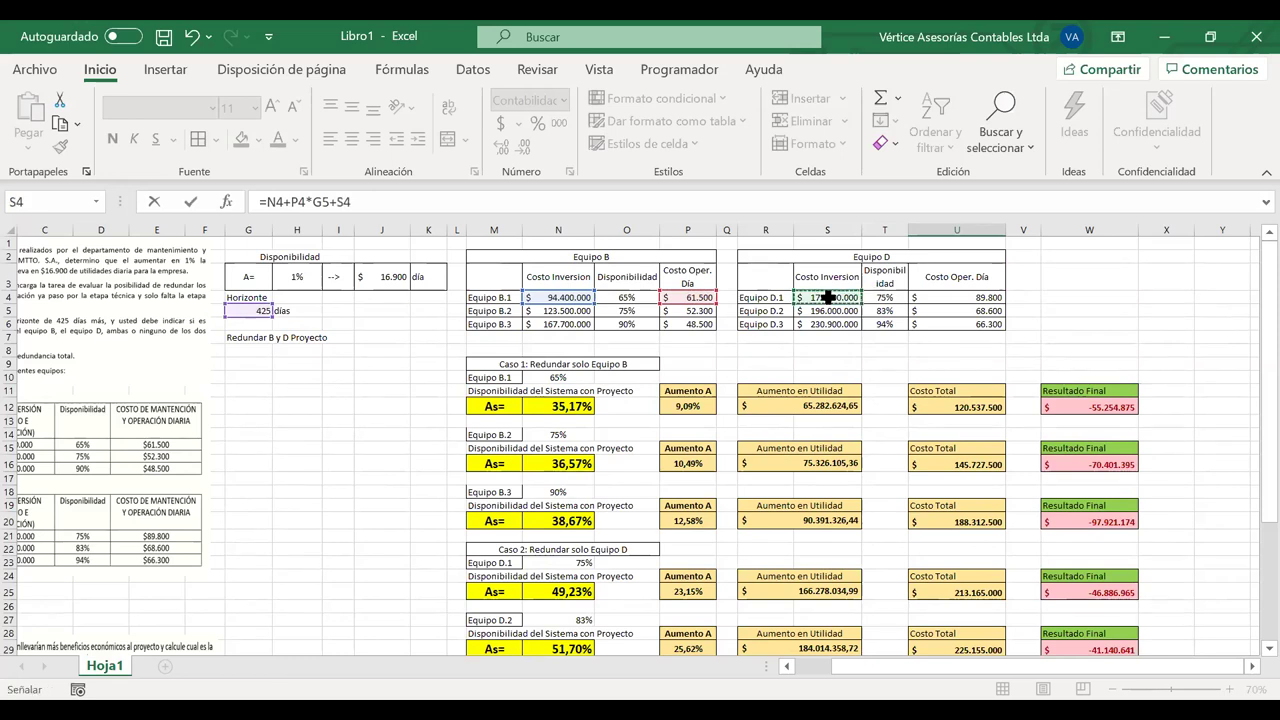
{"action": "type", "text": "+"}
{"action": "left_click", "coordinate": [962, 297]}
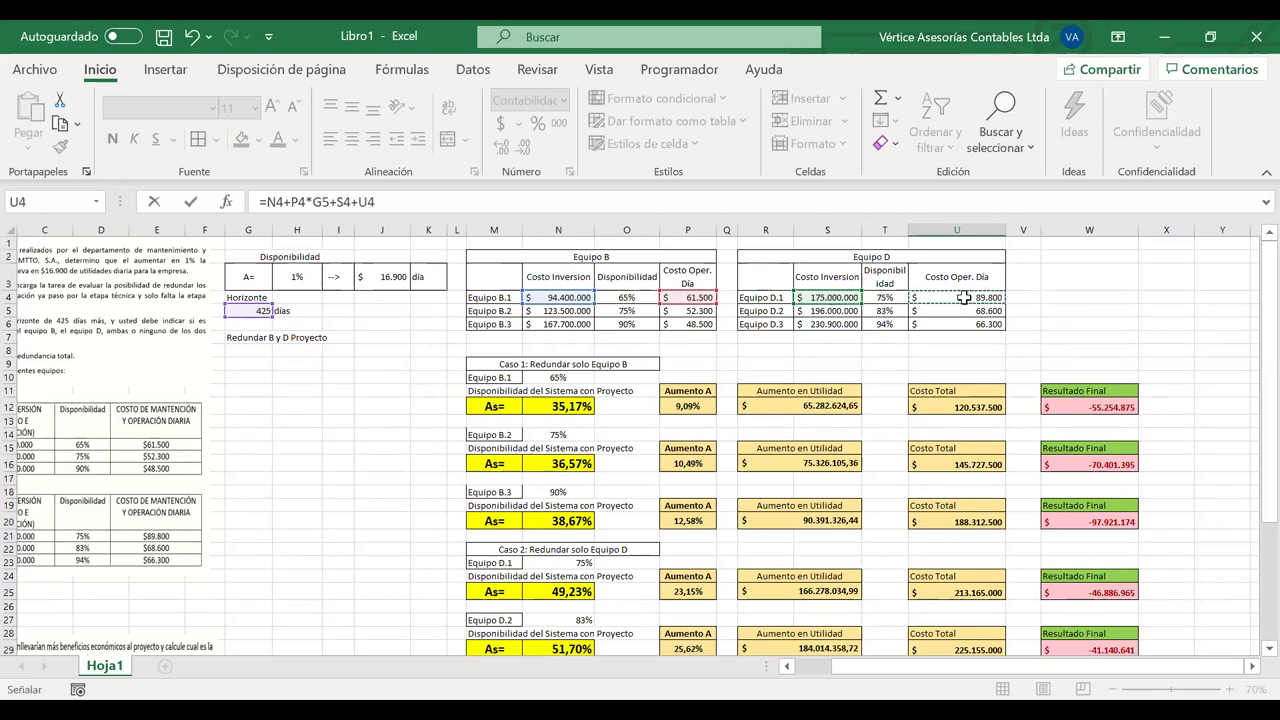
{"action": "type", "text": "*"}
{"action": "left_click", "coordinate": [245, 311]}
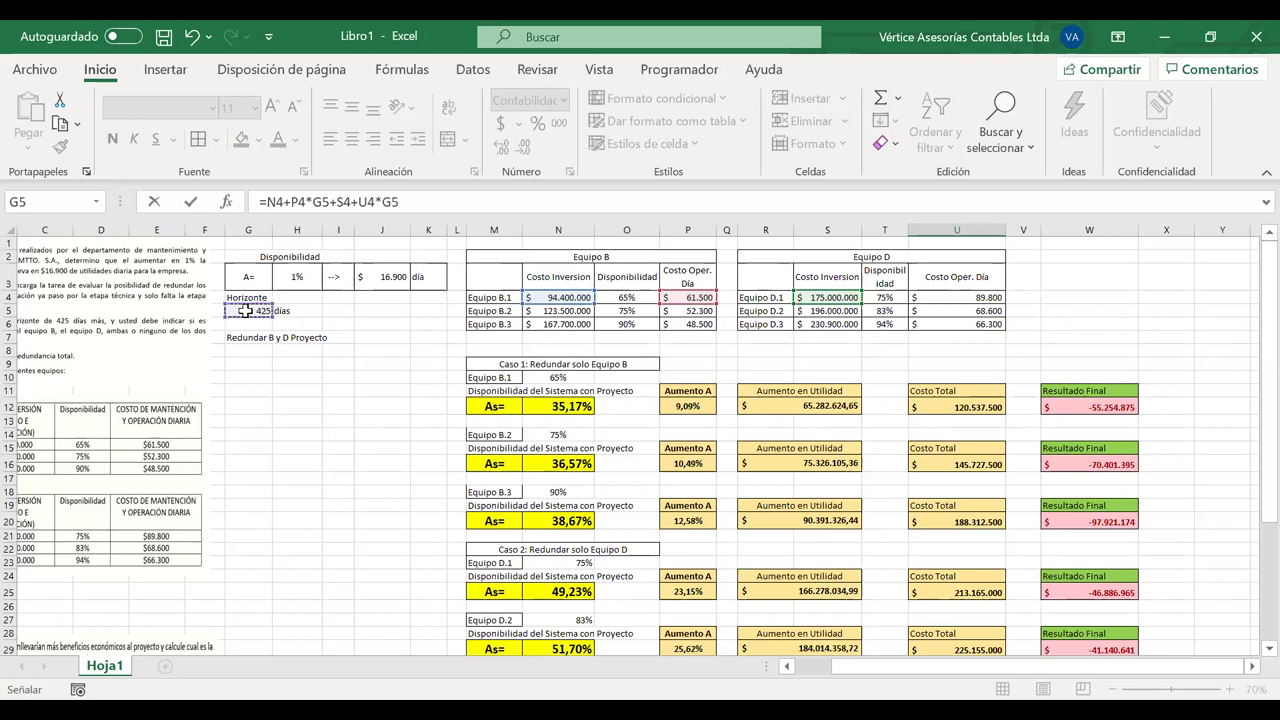
Re-enter the U4*G5 term and complete the U39 formula as =N4+P4*G5+S4+U4*G5
{"action": "left_click", "coordinate": [951, 297]}
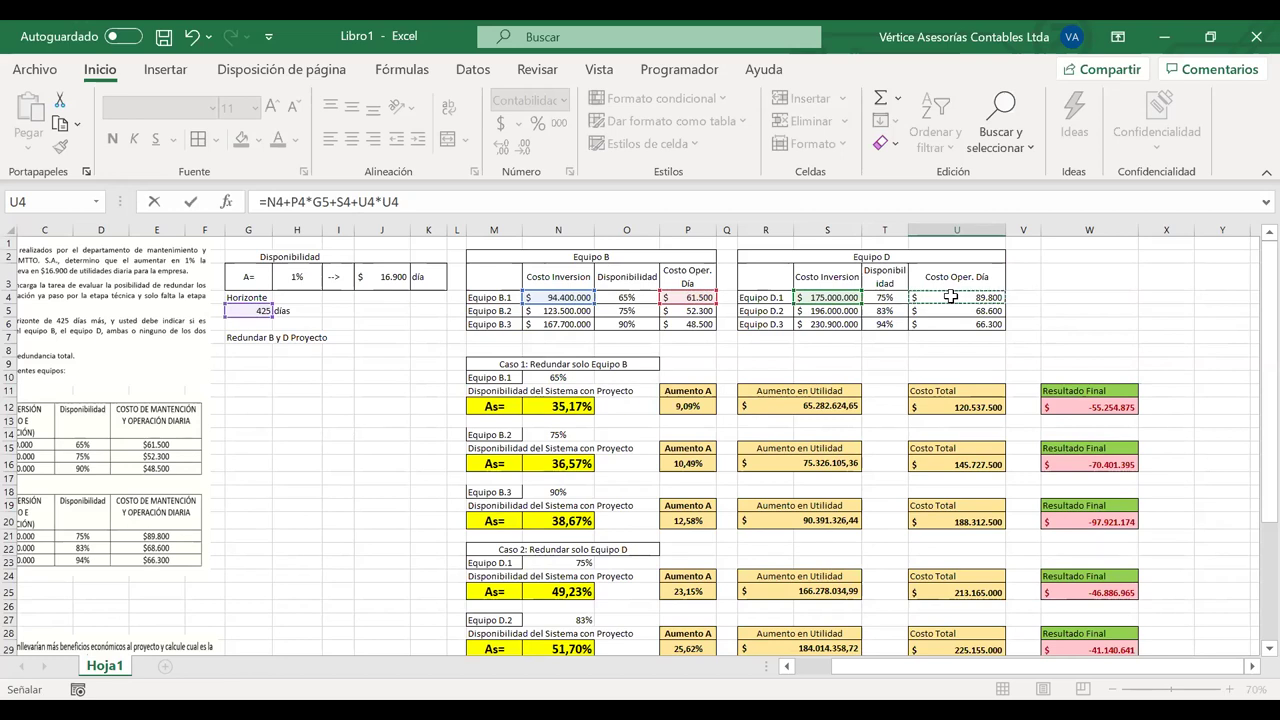
{"action": "key", "text": "BackSpace"}
{"action": "key", "text": "BackSpace"}
{"action": "key", "text": "BackSpace"}
{"action": "key", "text": "BackSpace"}
{"action": "key", "text": "BackSpace"}
{"action": "left_click", "coordinate": [965, 297]}
{"action": "type", "text": "*"}
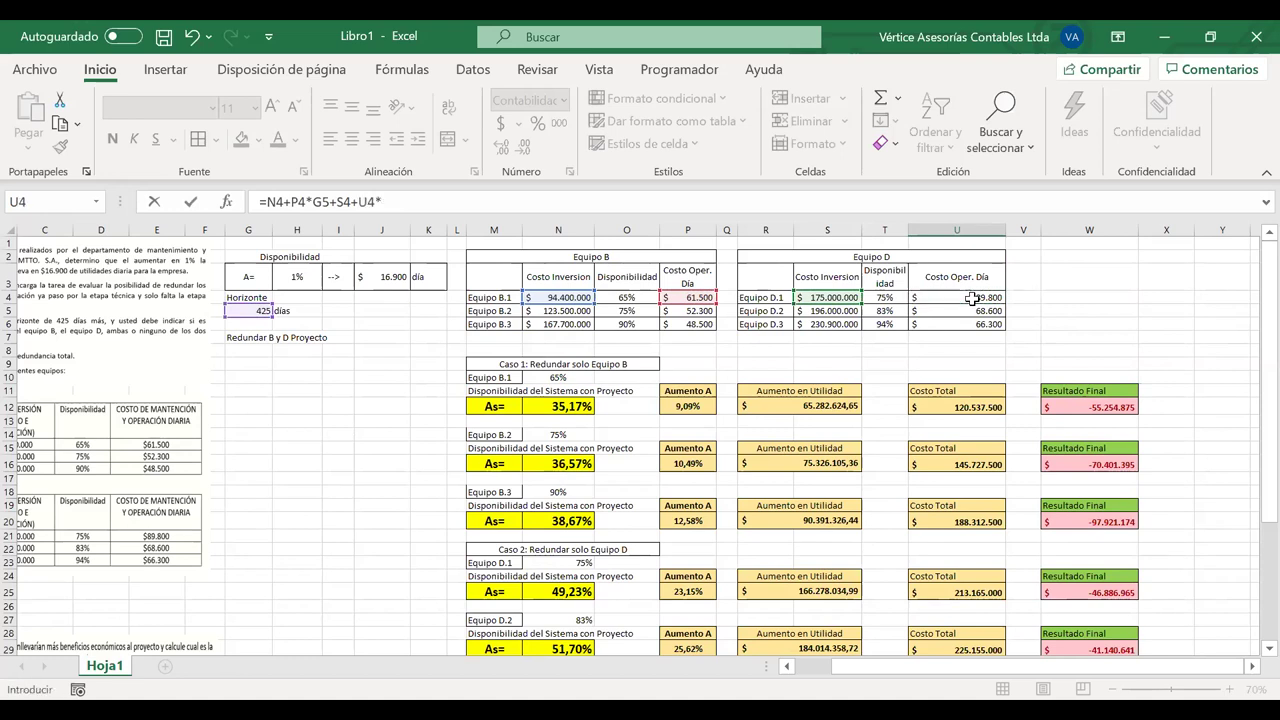
{"action": "left_click", "coordinate": [256, 310]}
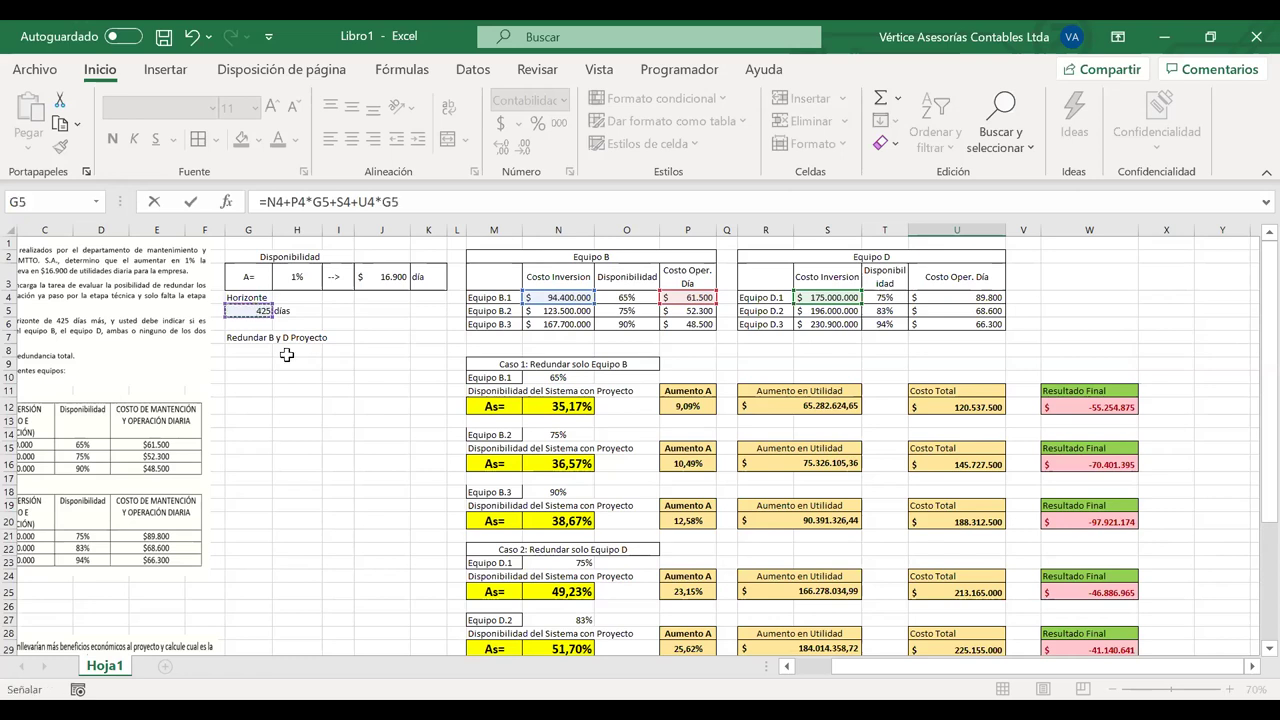
{"action": "key", "text": "Return"}
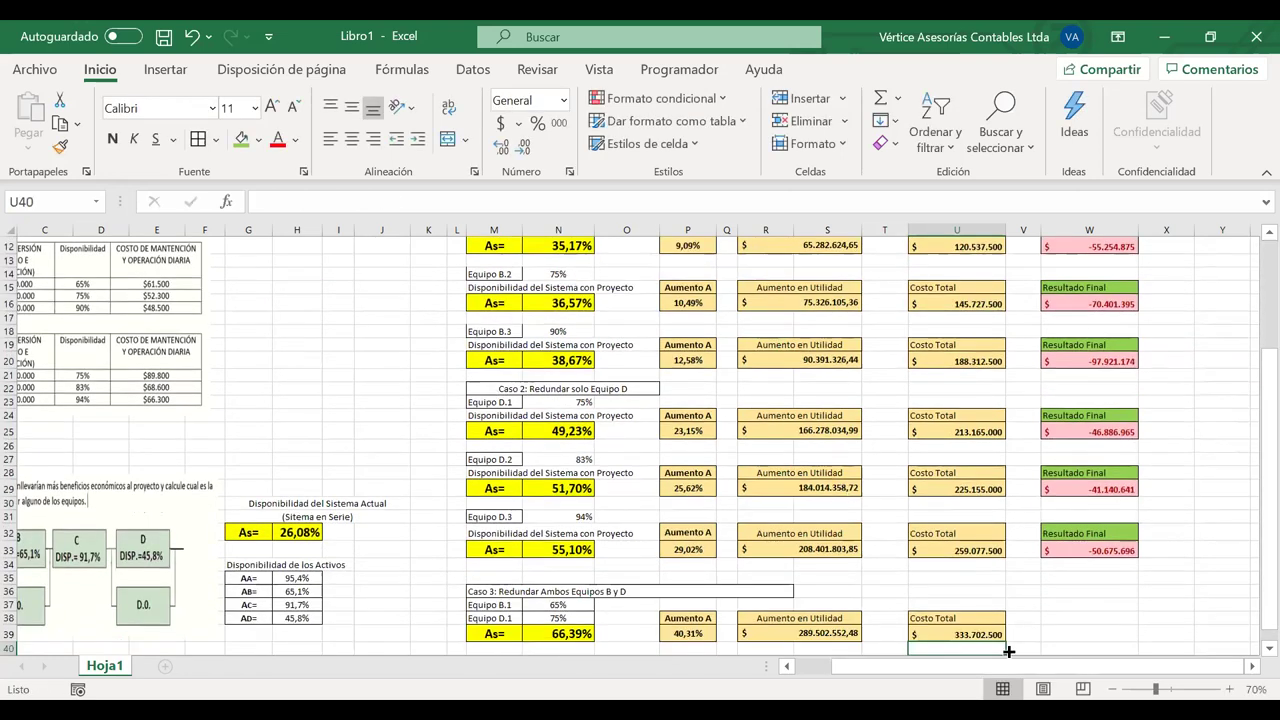
Check which Equipo B.1, Equipo D.1 and horizon cells the Costo Total formula in U39 references
{"action": "double_click", "coordinate": [949, 632]}
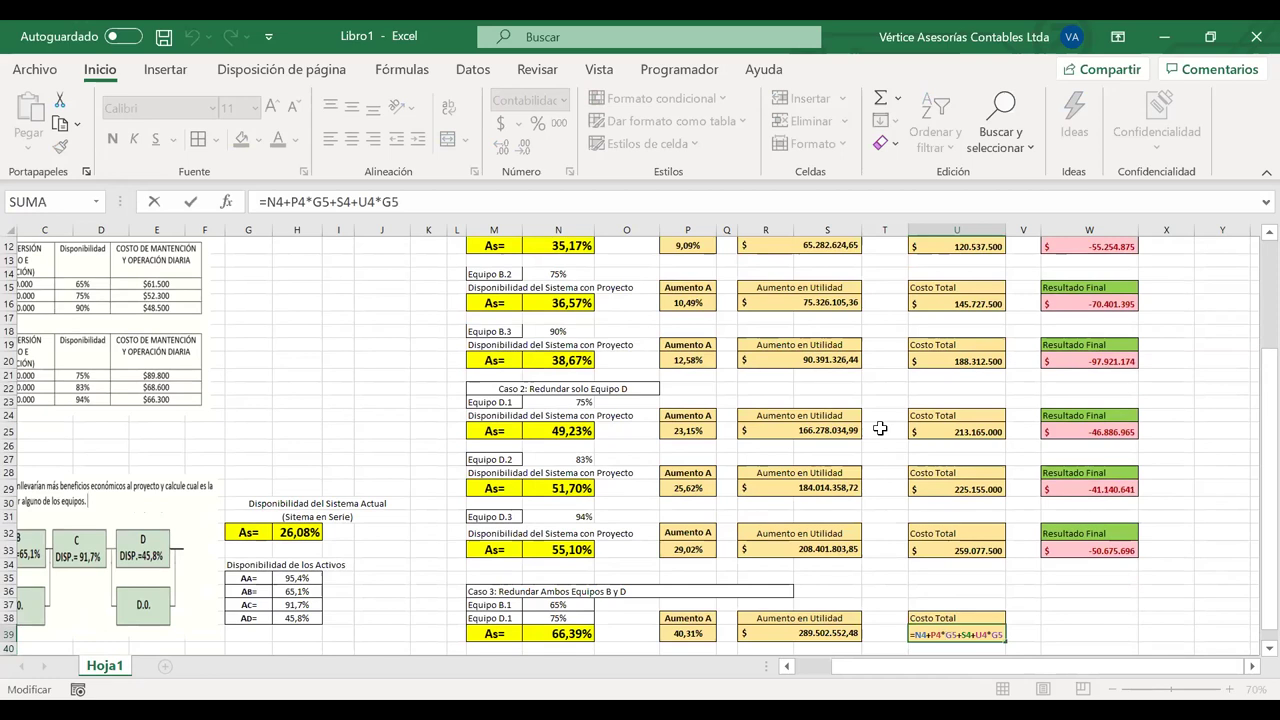
{"action": "scroll", "coordinate": [879, 428], "scroll_direction": "up", "scroll_amount": 4}
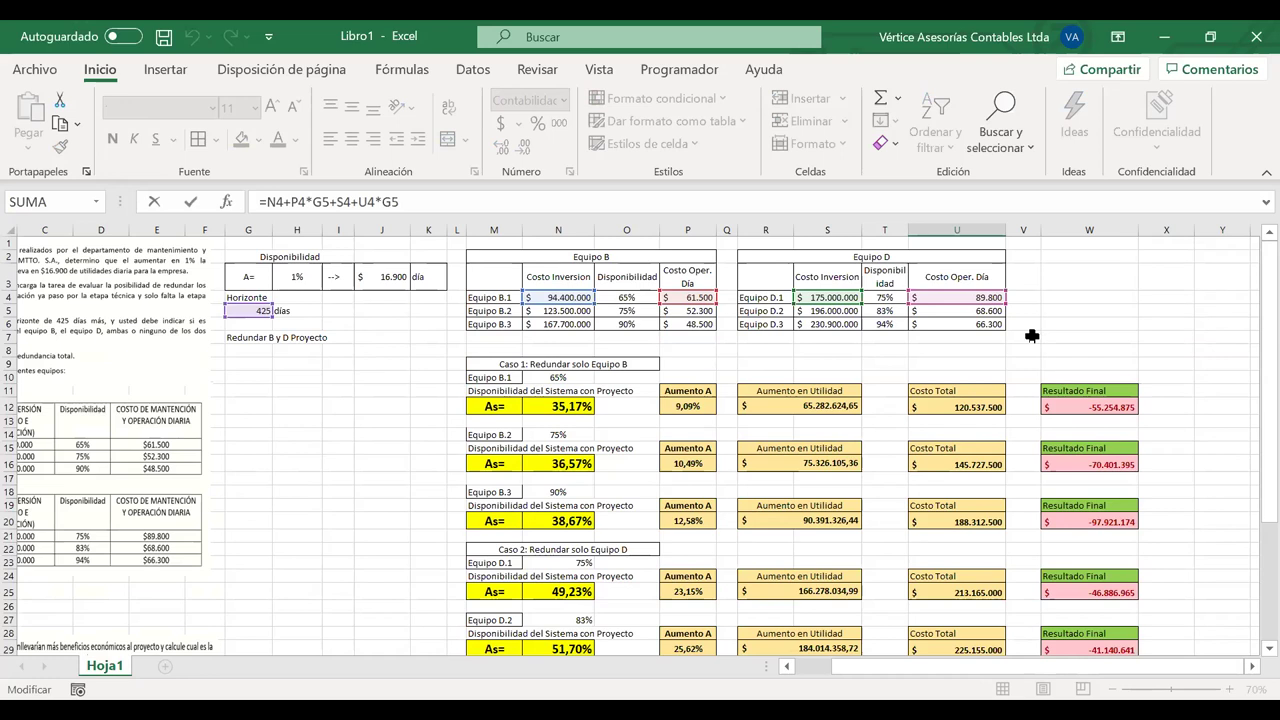
{"action": "key", "text": "Return"}
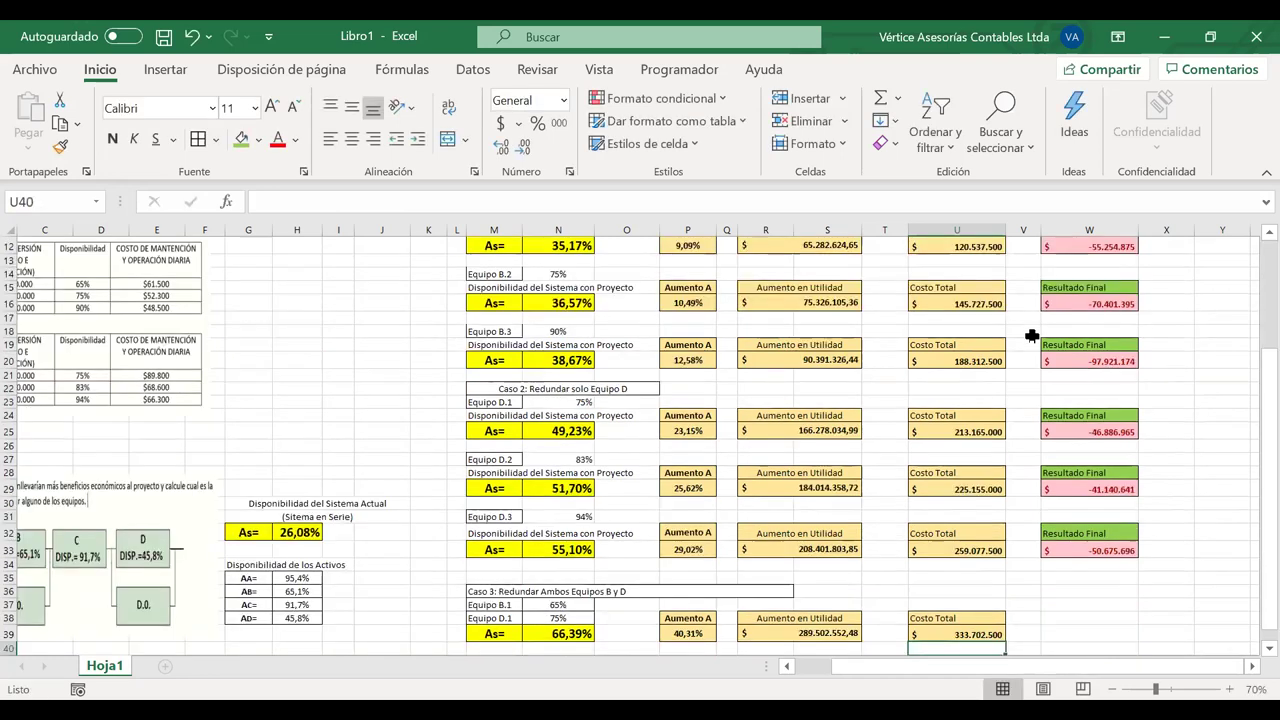
{"action": "left_click", "coordinate": [940, 634]}
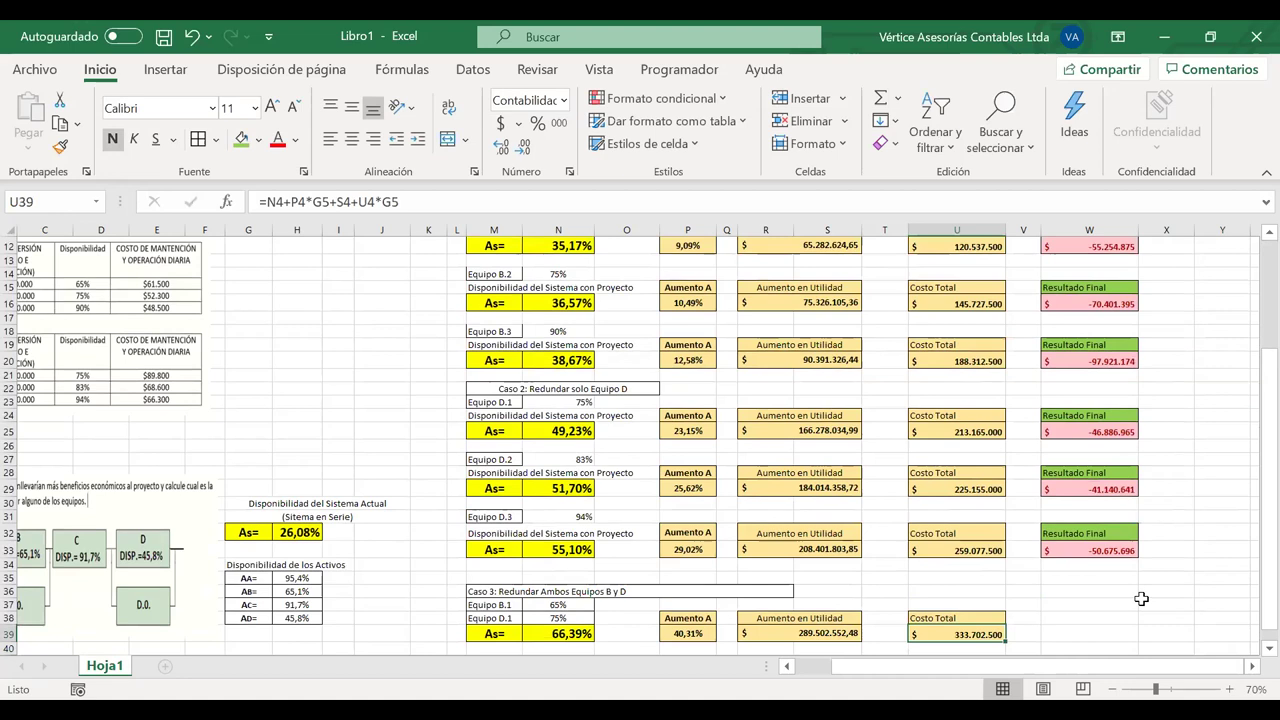
Compare the sum of the Equipo B.1 and Equipo D.1 total costs (U12 and U25) with the Case 3 total in U39
{"action": "scroll", "coordinate": [1141, 598], "scroll_direction": "up", "scroll_amount": 1}
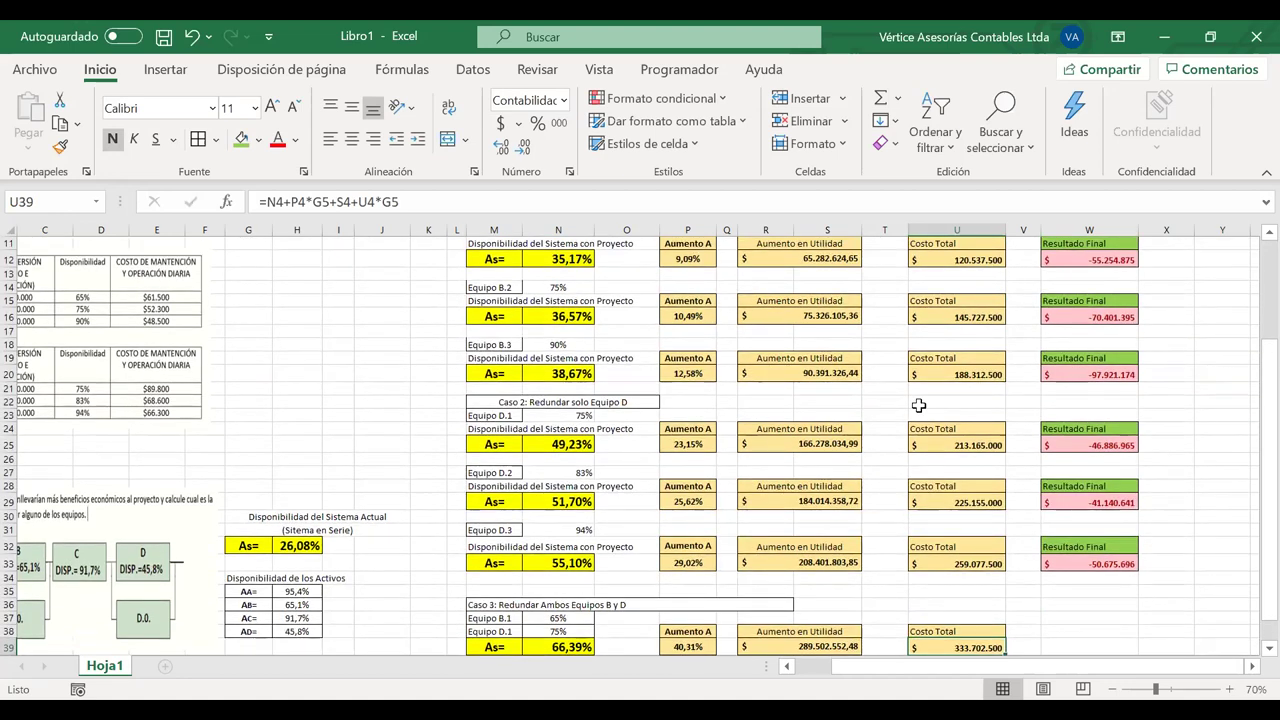
{"action": "scroll", "coordinate": [918, 405], "scroll_direction": "up", "scroll_amount": 1}
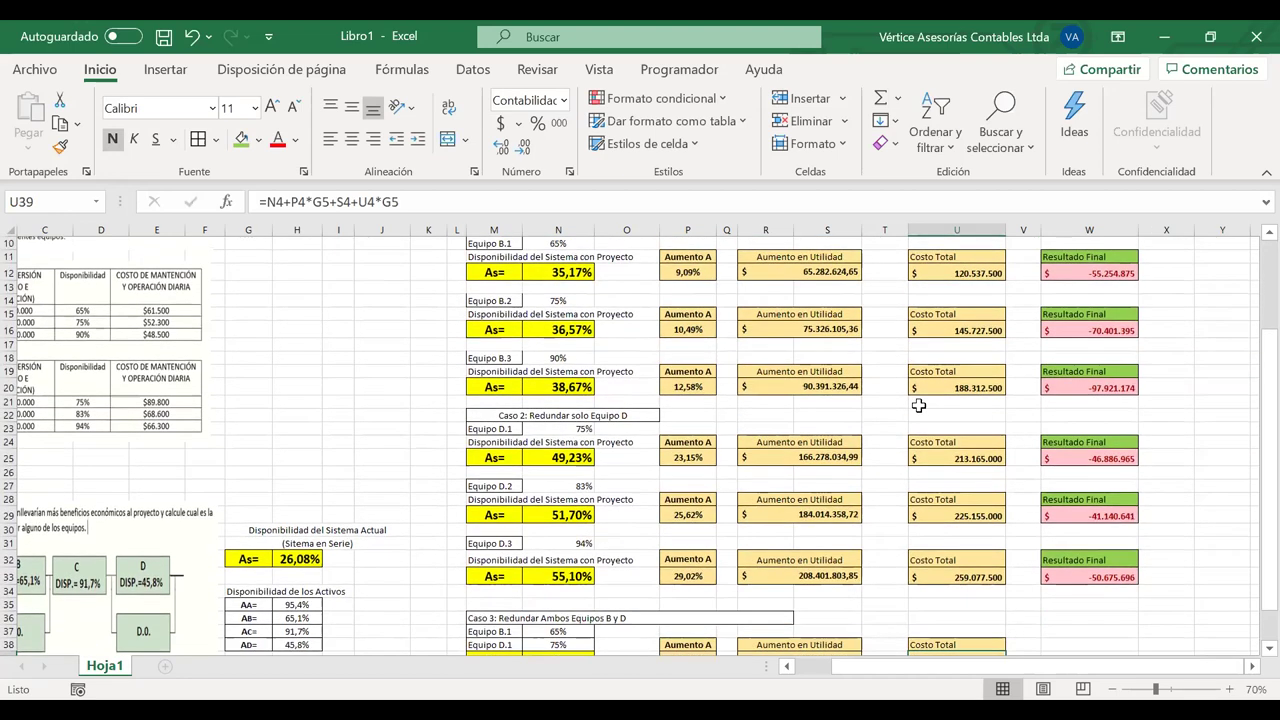
{"action": "left_click", "coordinate": [955, 272]}
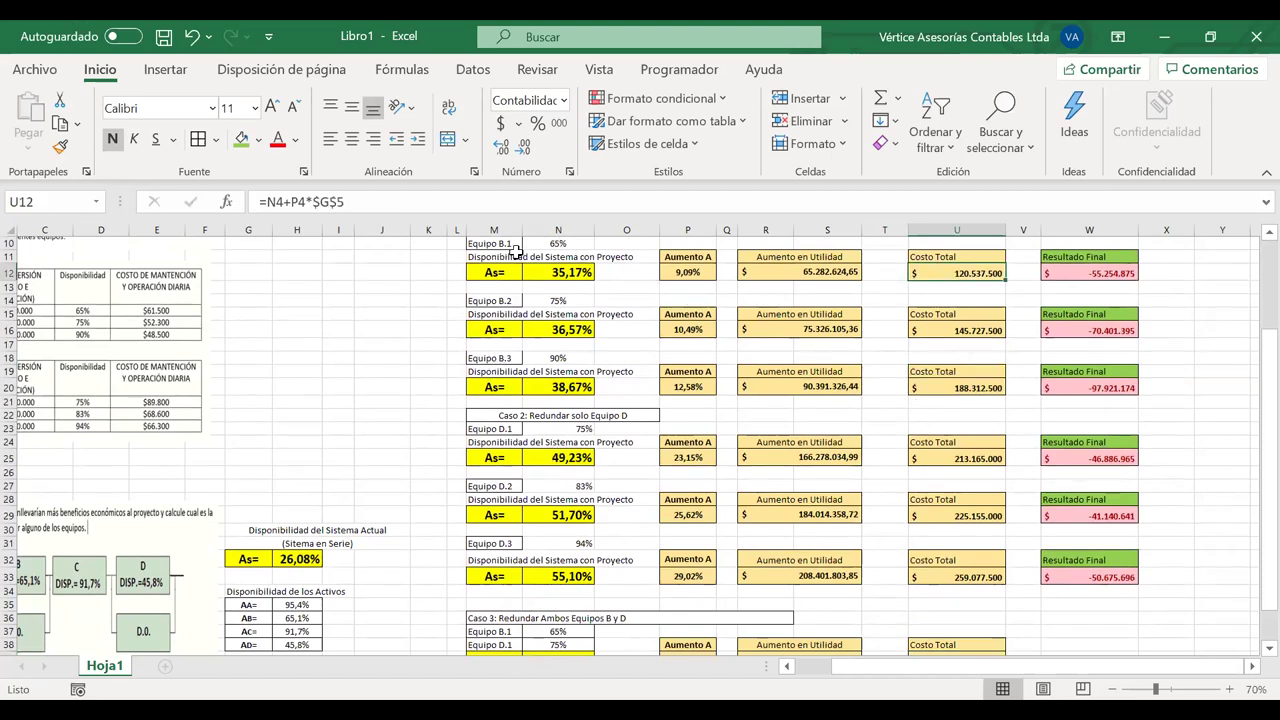
{"action": "left_click", "coordinate": [968, 457], "text": "ctrl"}
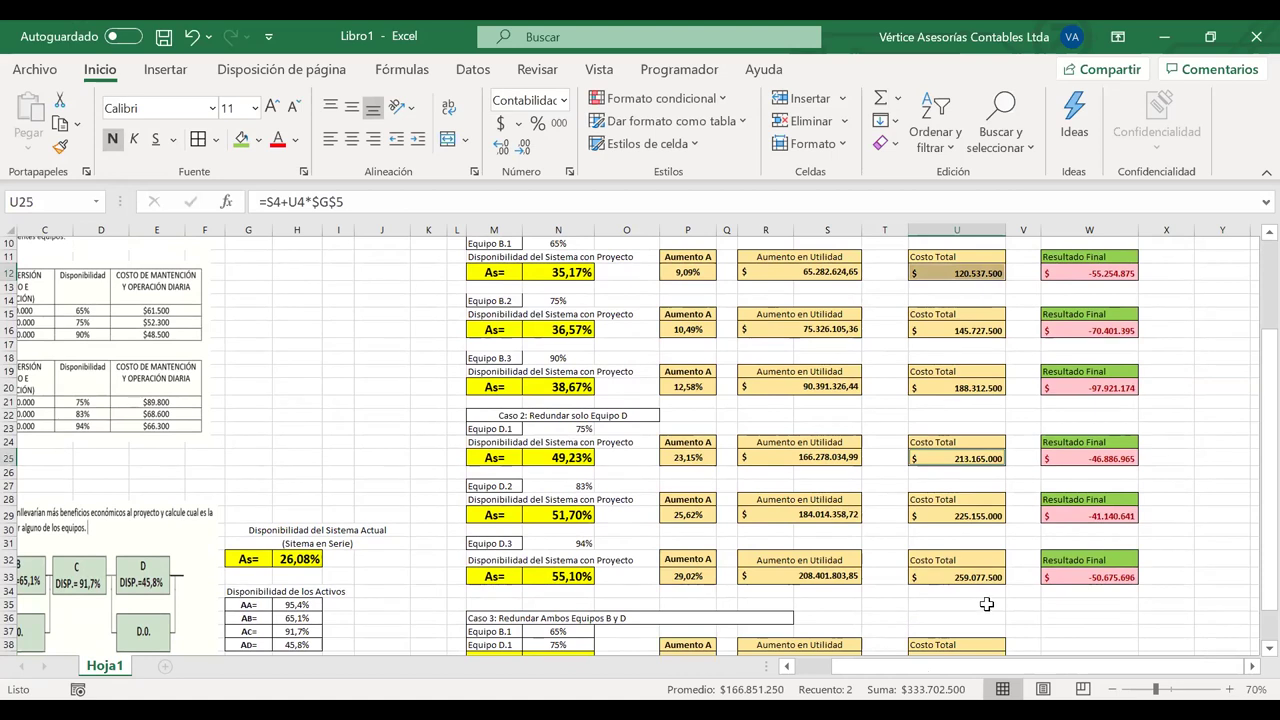
{"action": "scroll", "coordinate": [986, 604], "scroll_direction": "down", "scroll_amount": 1}
{"action": "scroll", "coordinate": [986, 604], "scroll_direction": "down", "scroll_amount": 1}
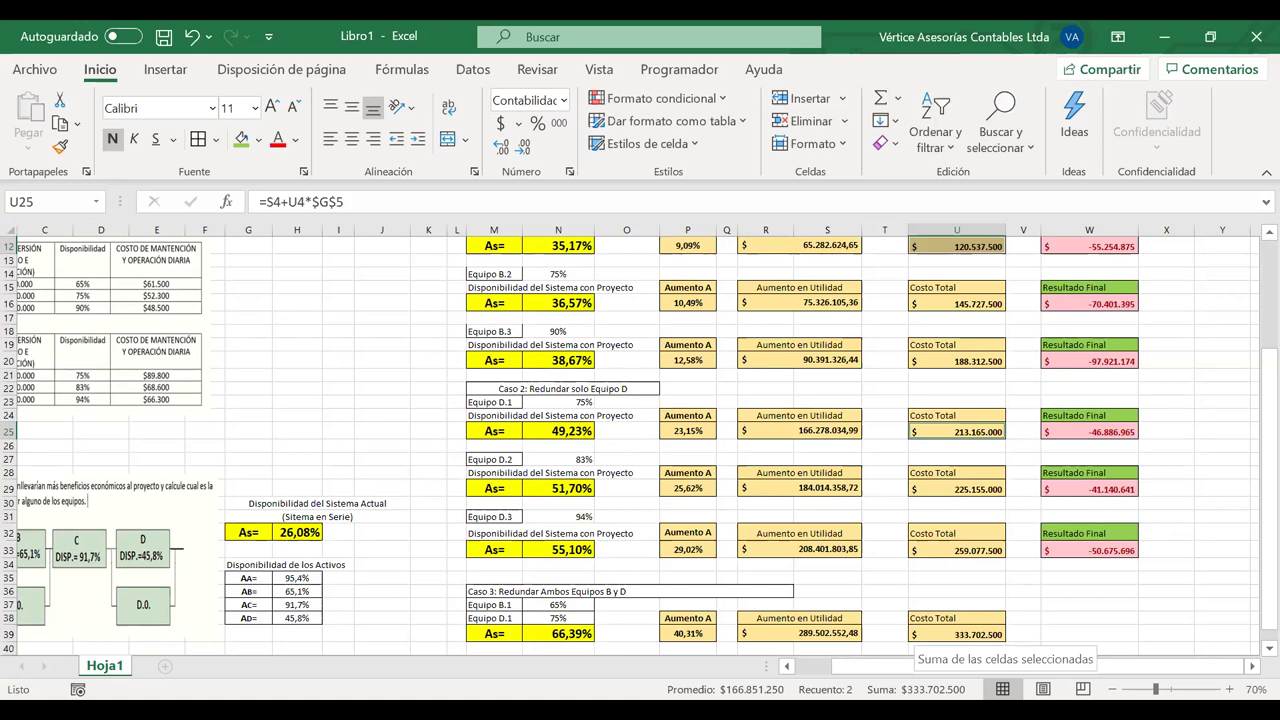
{"action": "left_click", "coordinate": [963, 634]}
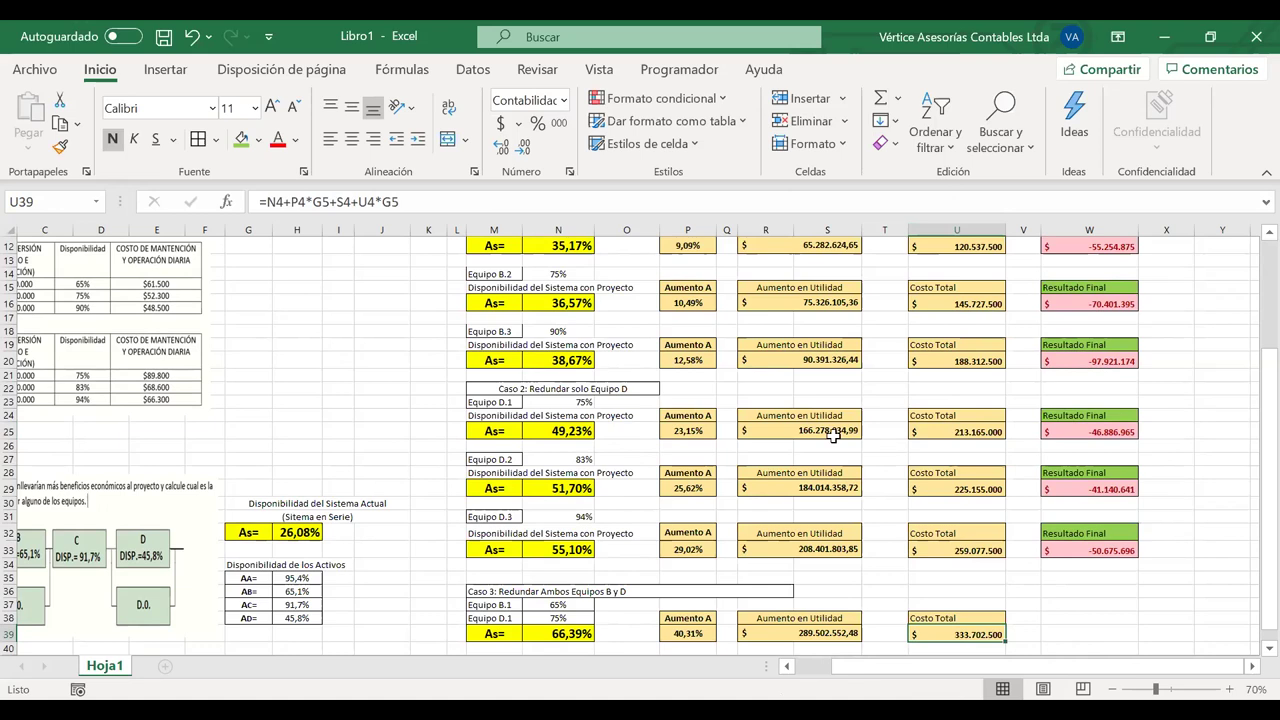
Examine the Case 3 system availability formula in N39 and its referenced cells, leaving it as is
{"action": "left_click", "coordinate": [1036, 591]}
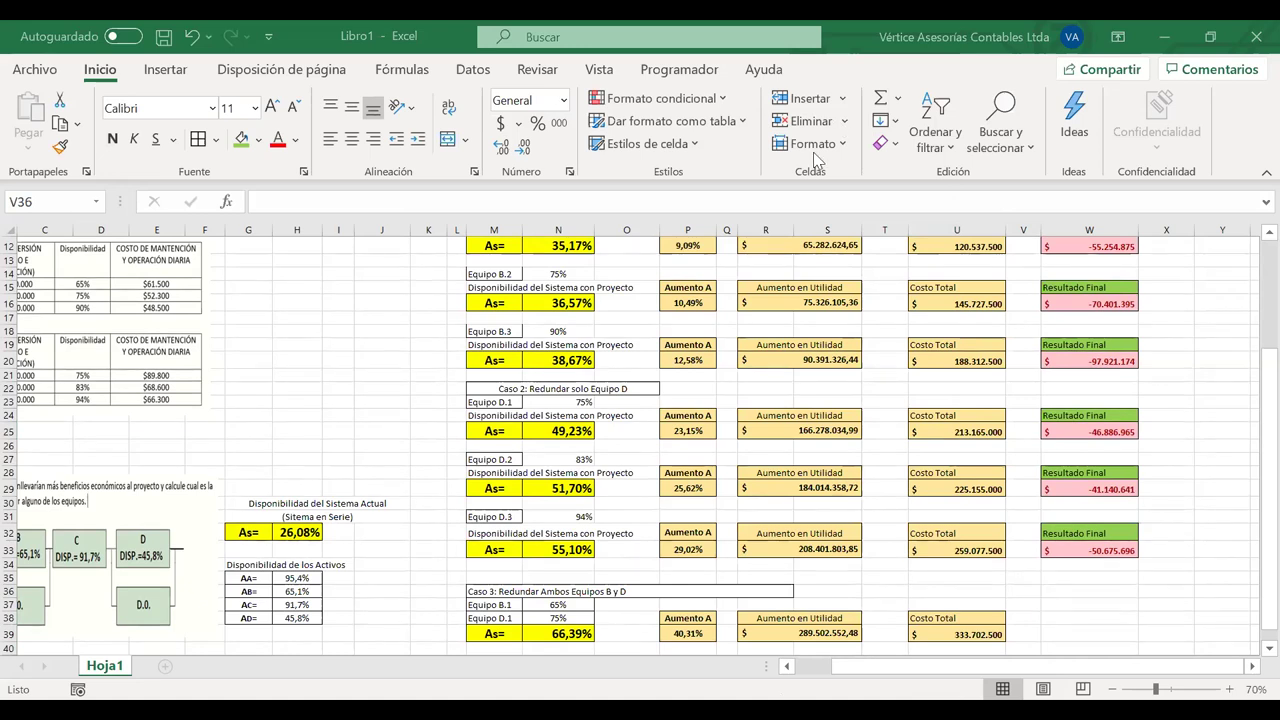
{"action": "left_click", "coordinate": [555, 634]}
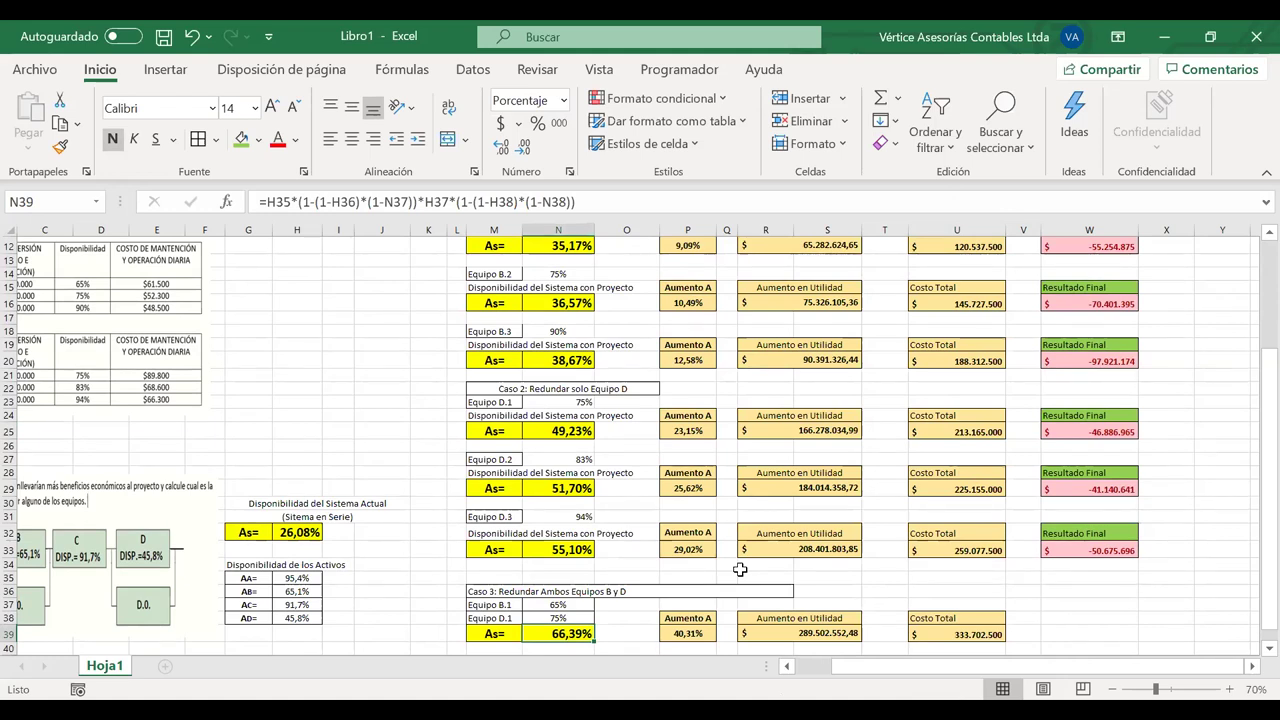
{"action": "double_click", "coordinate": [567, 634]}
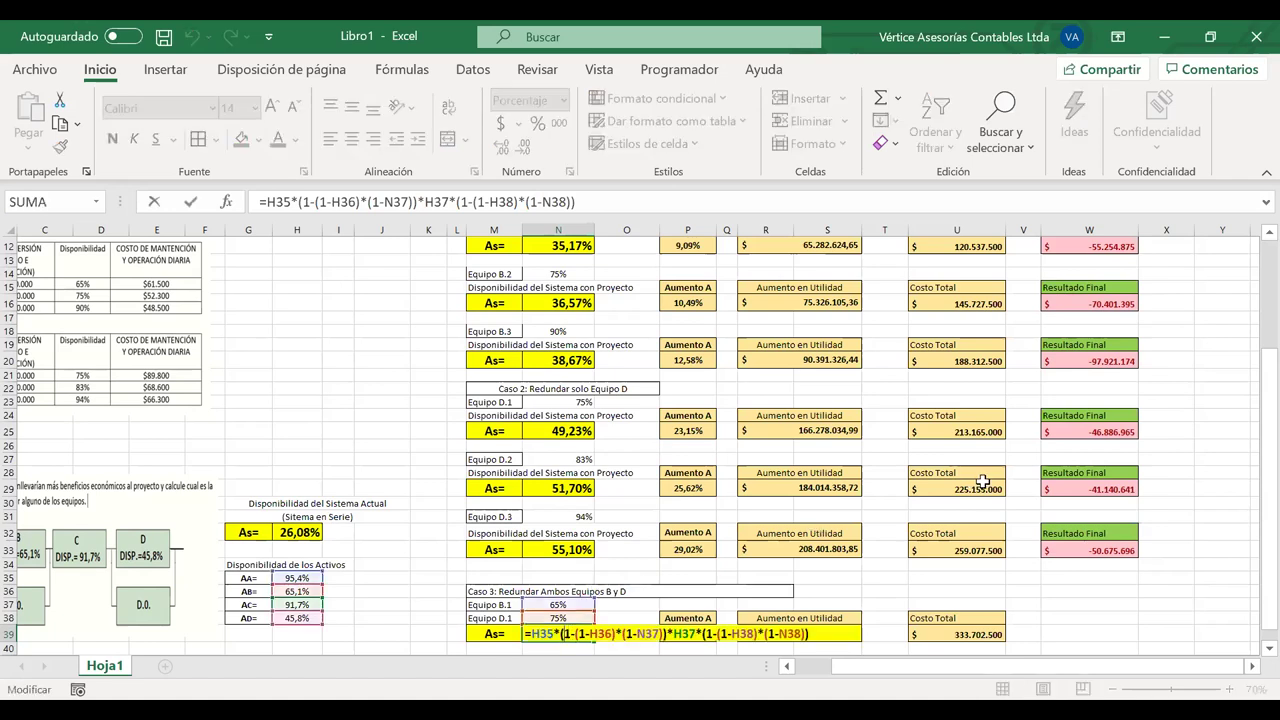
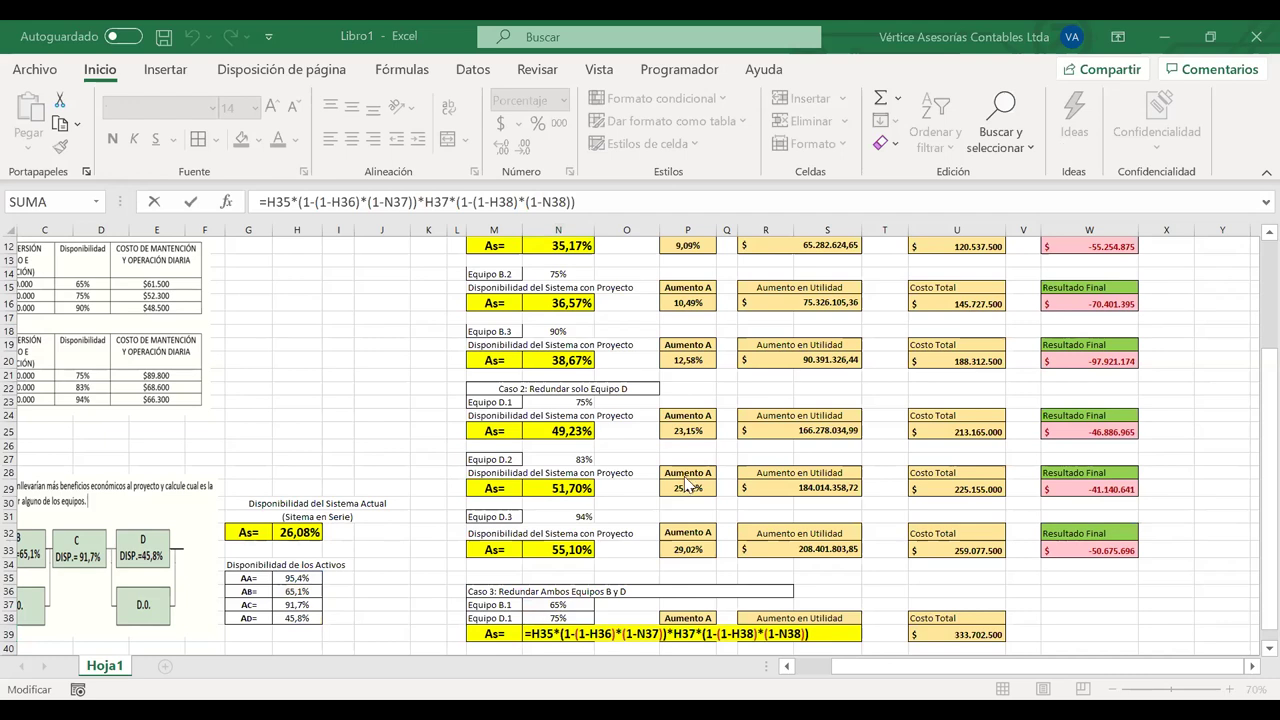
{"action": "key", "text": "Return"}
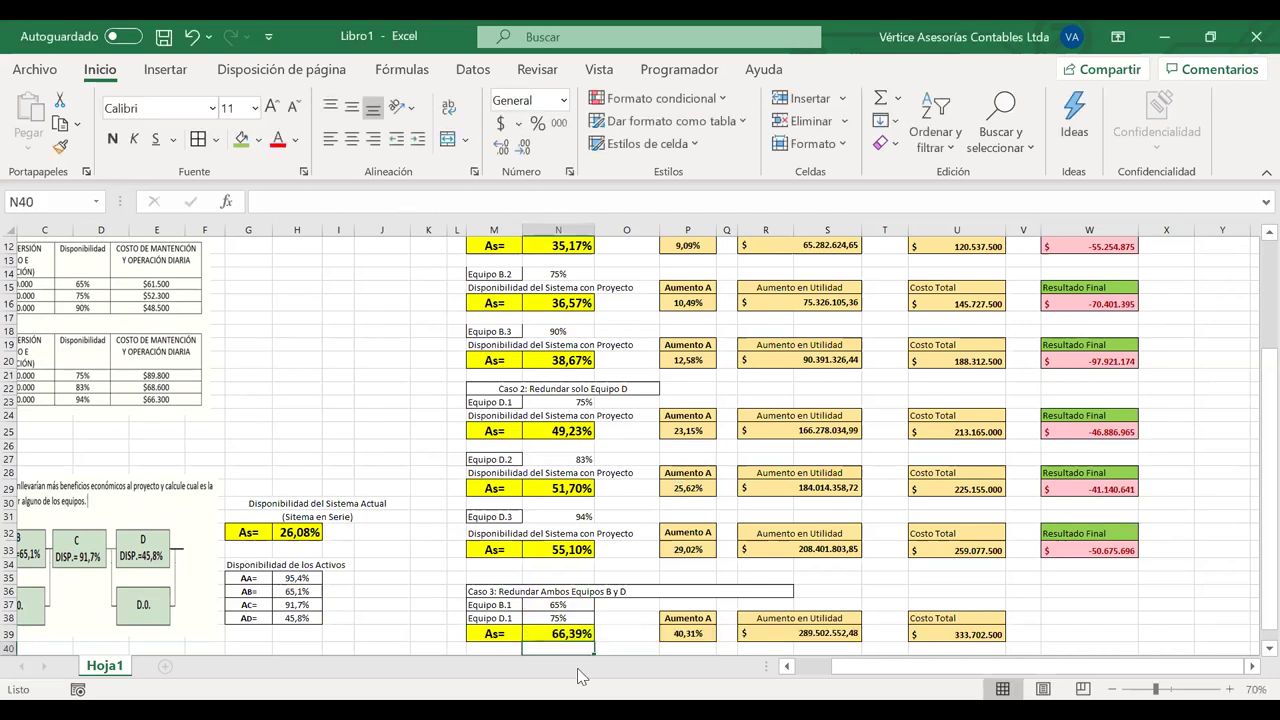
Recheck the Case 3 availability formula in N39 and copy the Resultado Final block from W32:W33 to W38:W39
{"action": "left_click", "coordinate": [558, 636]}
{"action": "double_click", "coordinate": [558, 636]}
{"action": "key", "text": "Return"}
{"action": "left_click_drag", "start_coordinate": [1052, 530], "coordinate": [1053, 543]}
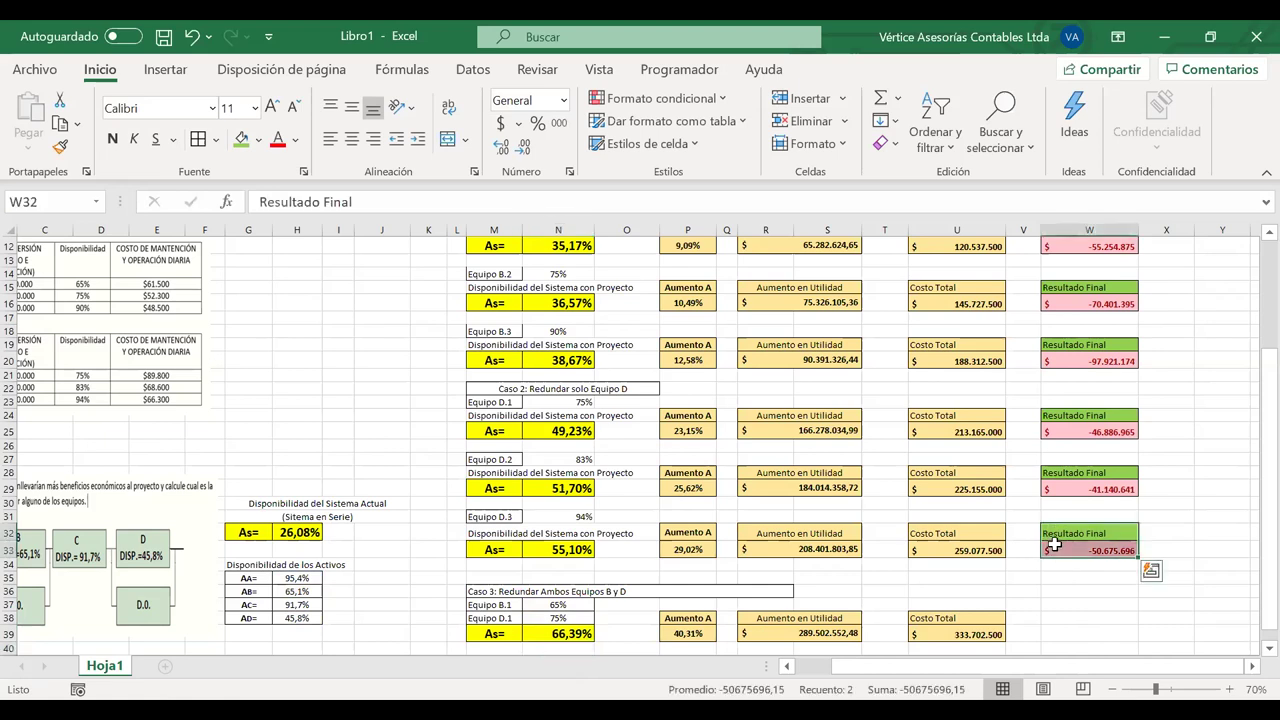
{"action": "key", "text": "ctrl+c"}
{"action": "left_click", "coordinate": [1062, 618]}
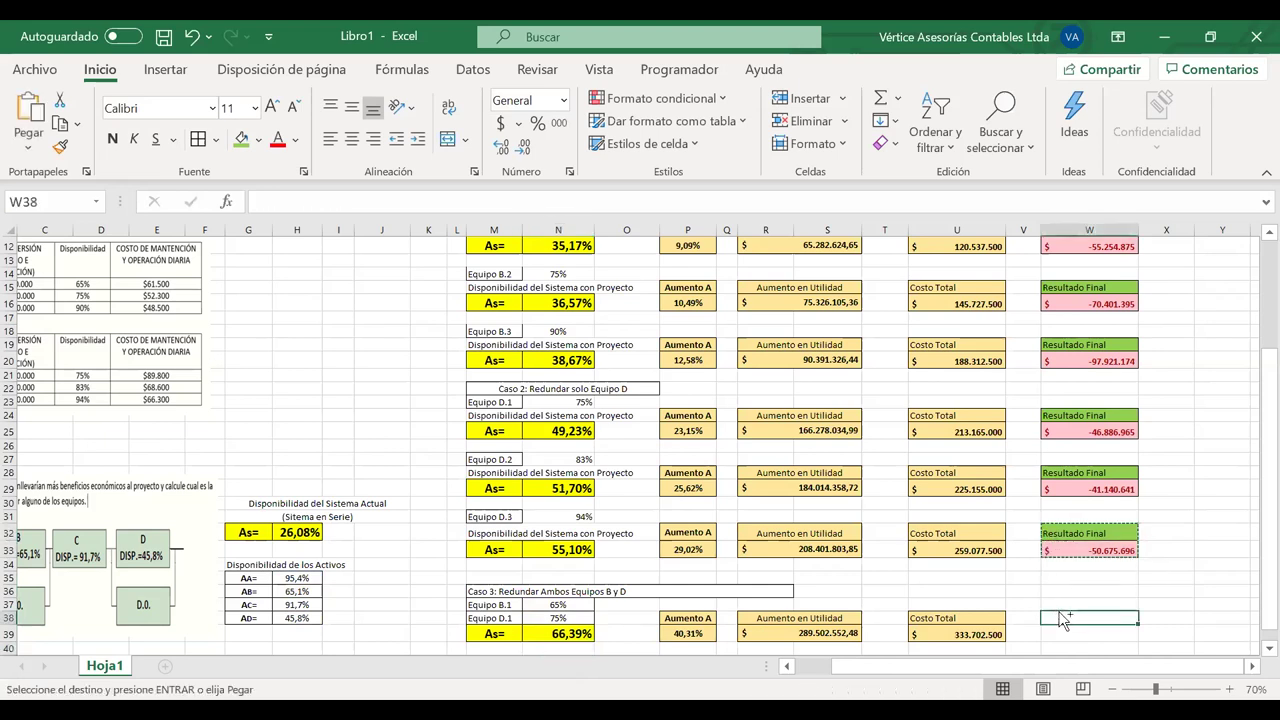
{"action": "key", "text": "ctrl+v"}
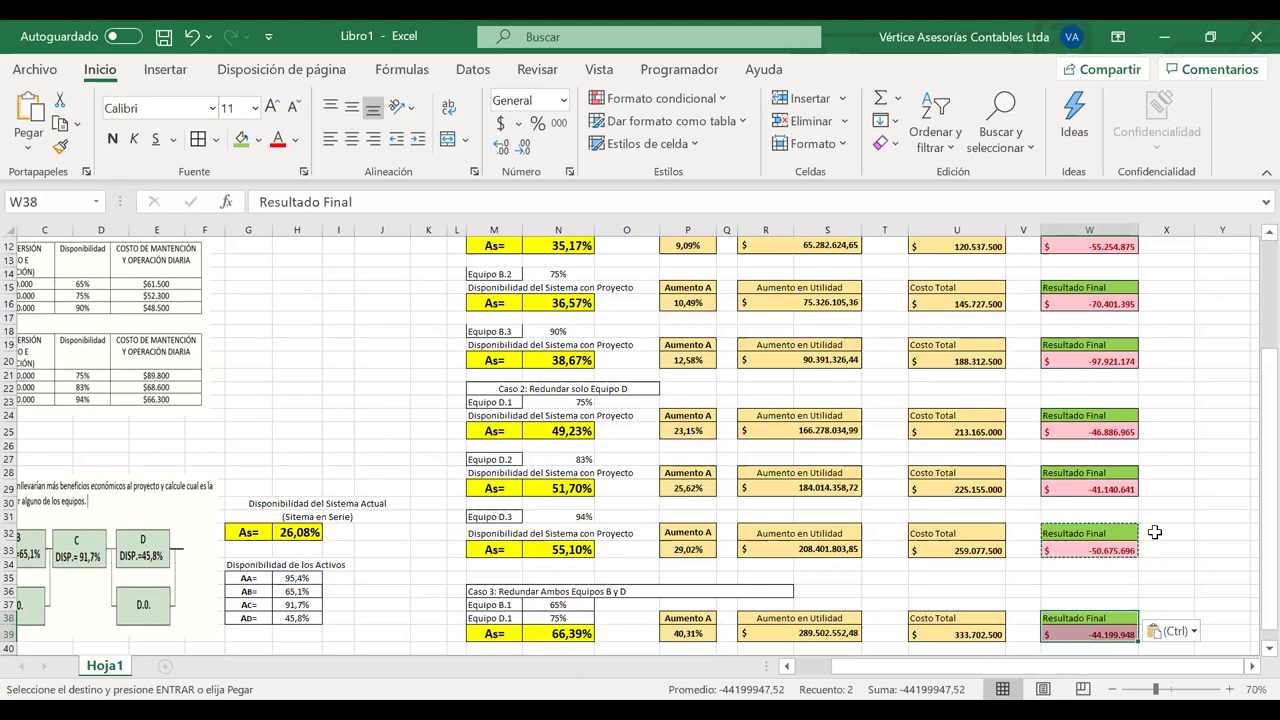
Duplicate the Case 3 calculation block M37:W39 to M41 for a second equipment combination
{"action": "scroll", "coordinate": [1155, 532], "scroll_direction": "down", "scroll_amount": 2}
{"action": "left_click_drag", "start_coordinate": [492, 530], "coordinate": [1082, 560]}
{"action": "key", "text": "ctrl+c"}
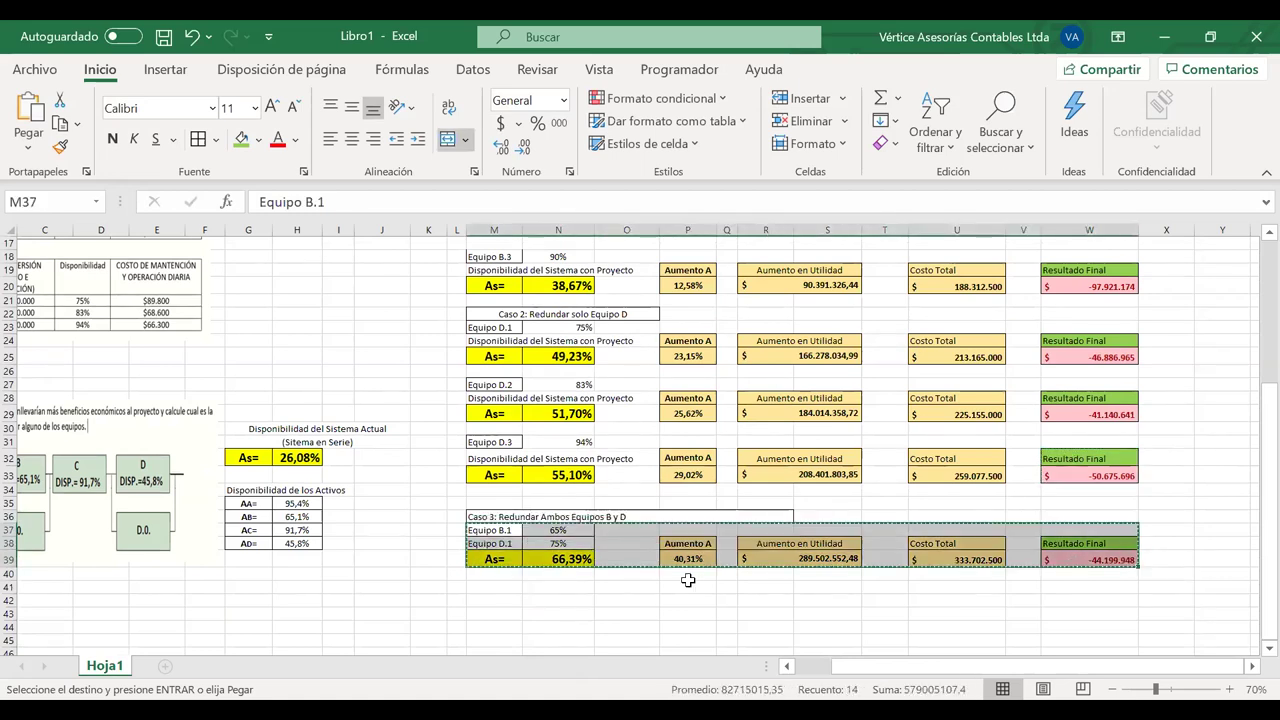
{"action": "left_click", "coordinate": [493, 586]}
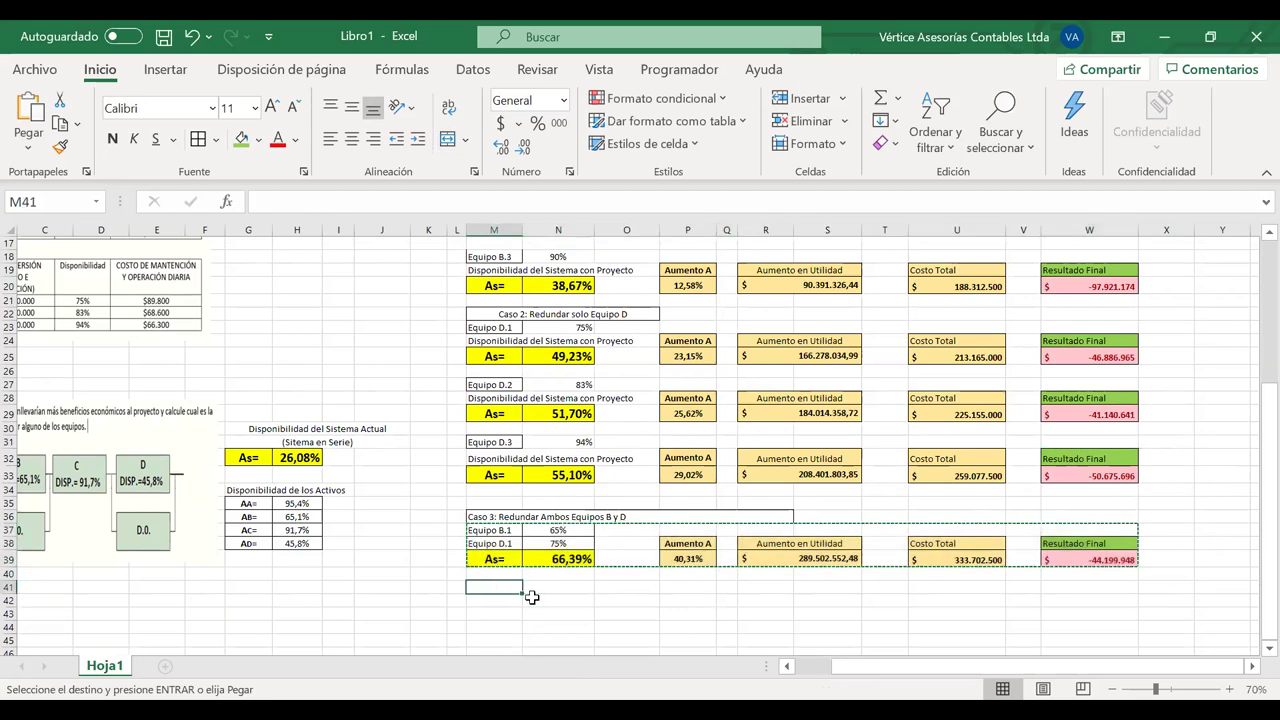
{"action": "key", "text": "ctrl+v"}
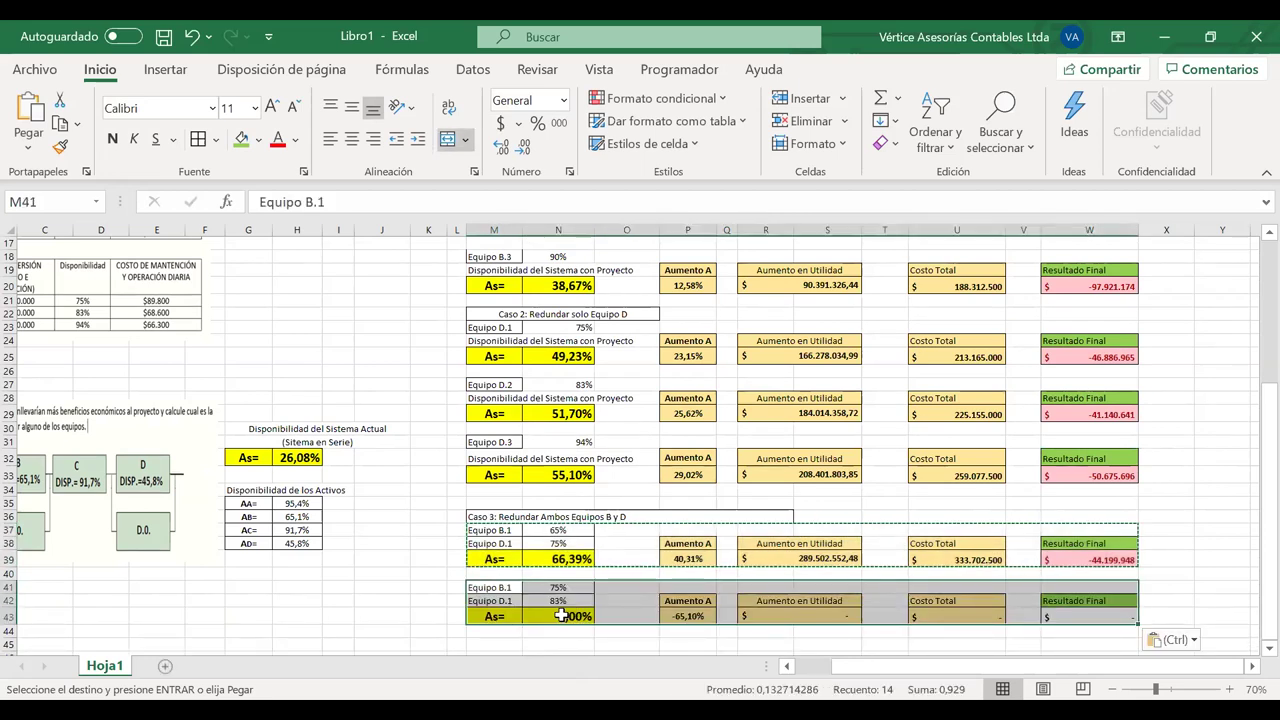
Correct the asset availability references in N43 so the formula reads =H35*(1-(1-H36)*(1-N41))*H37*(1-(1-H38)*(1-N42))
{"action": "key", "text": "F2"}
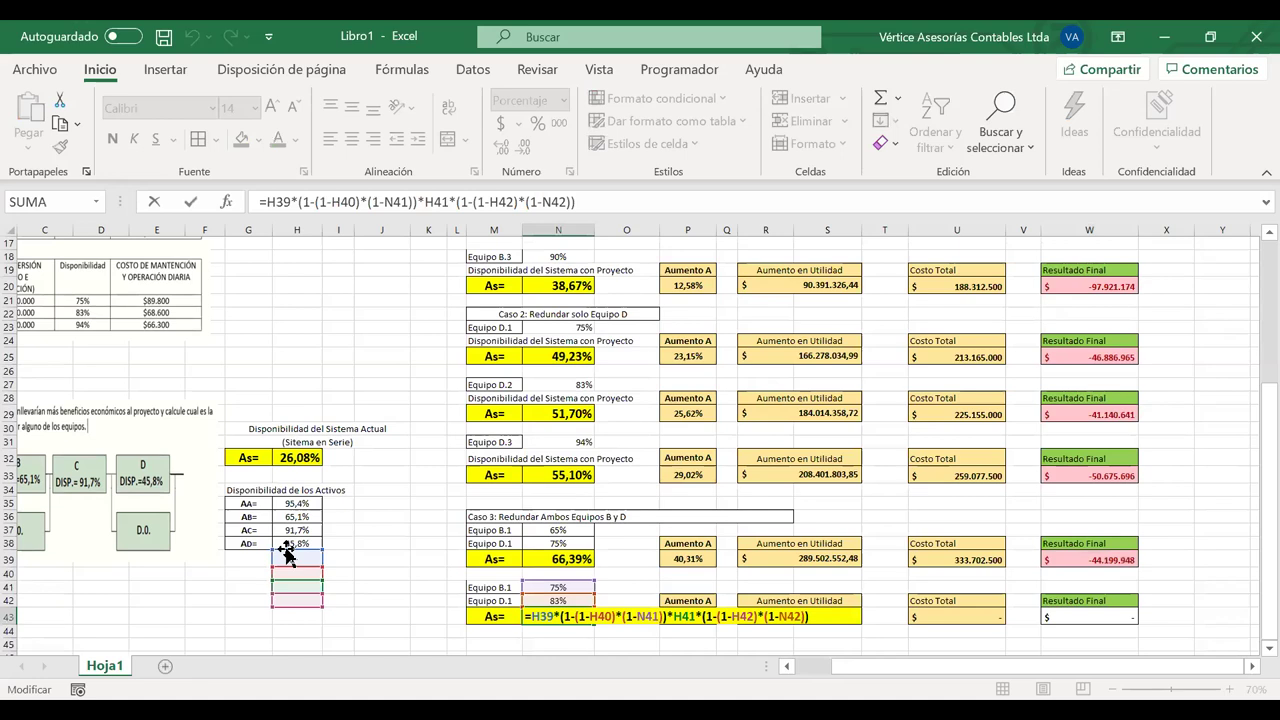
{"action": "left_click_drag", "start_coordinate": [285, 553], "coordinate": [285, 499]}
{"action": "left_click_drag", "start_coordinate": [285, 567], "coordinate": [285, 516]}
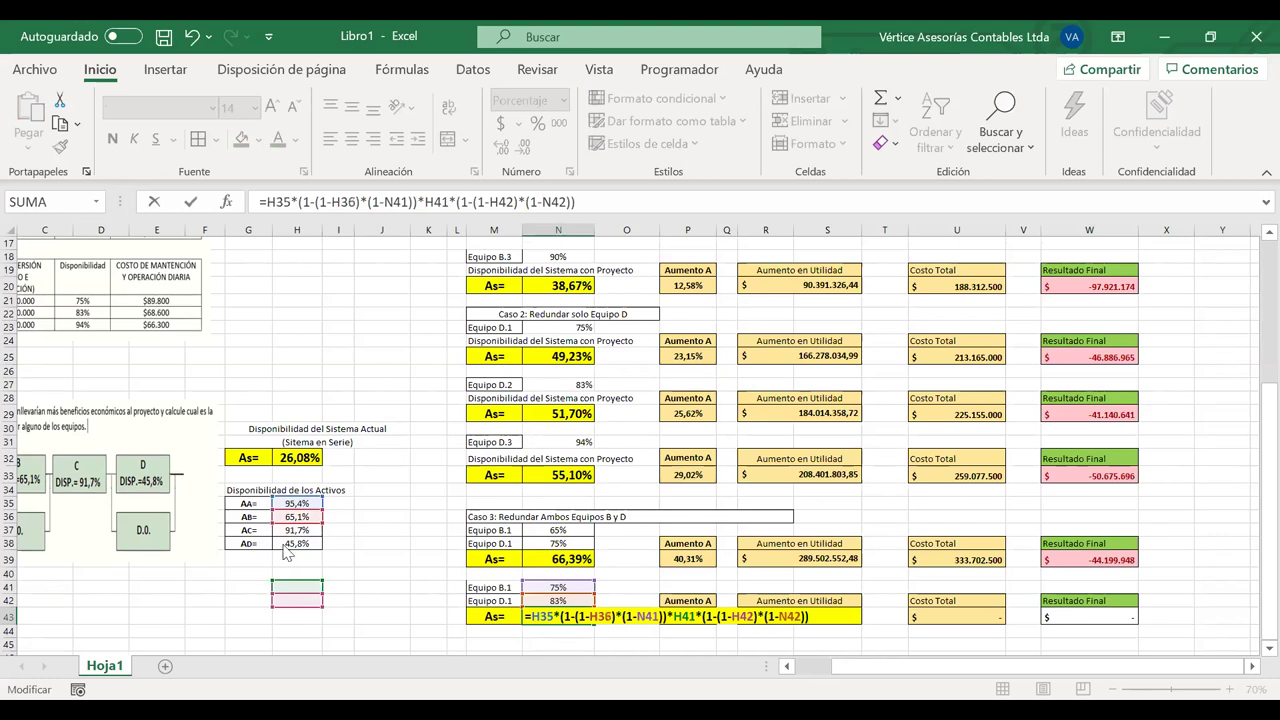
{"action": "left_click_drag", "start_coordinate": [282, 600], "coordinate": [288, 544]}
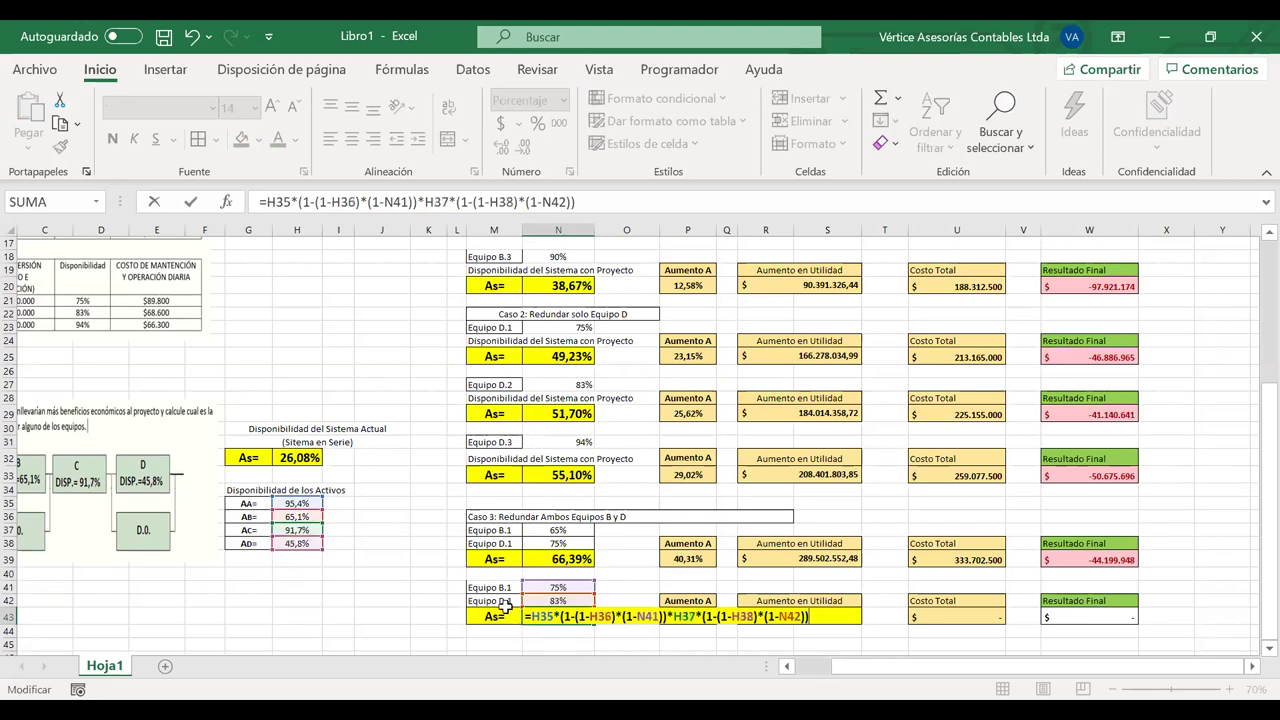
{"action": "key", "text": "Return"}
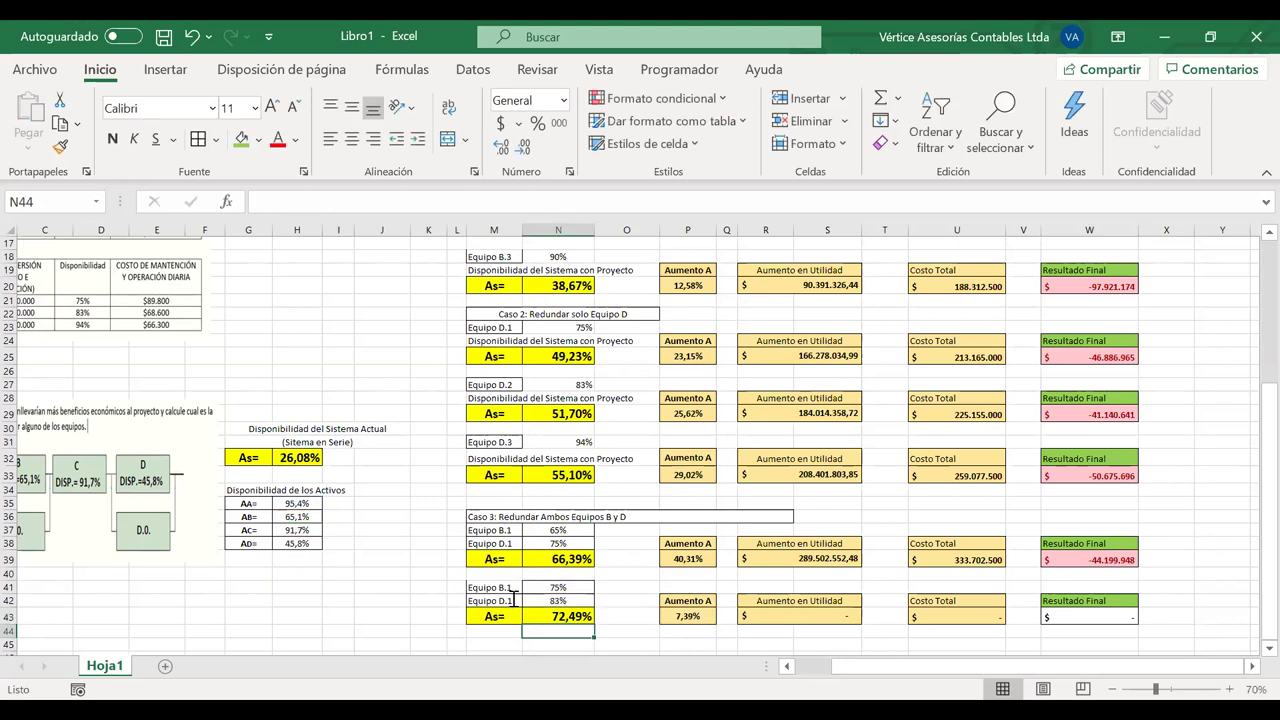
Rename the label in M42 to Equipo D.2 and check the availability reference beside it in N42
{"action": "left_click", "coordinate": [513, 597]}
{"action": "key", "text": "F2"}
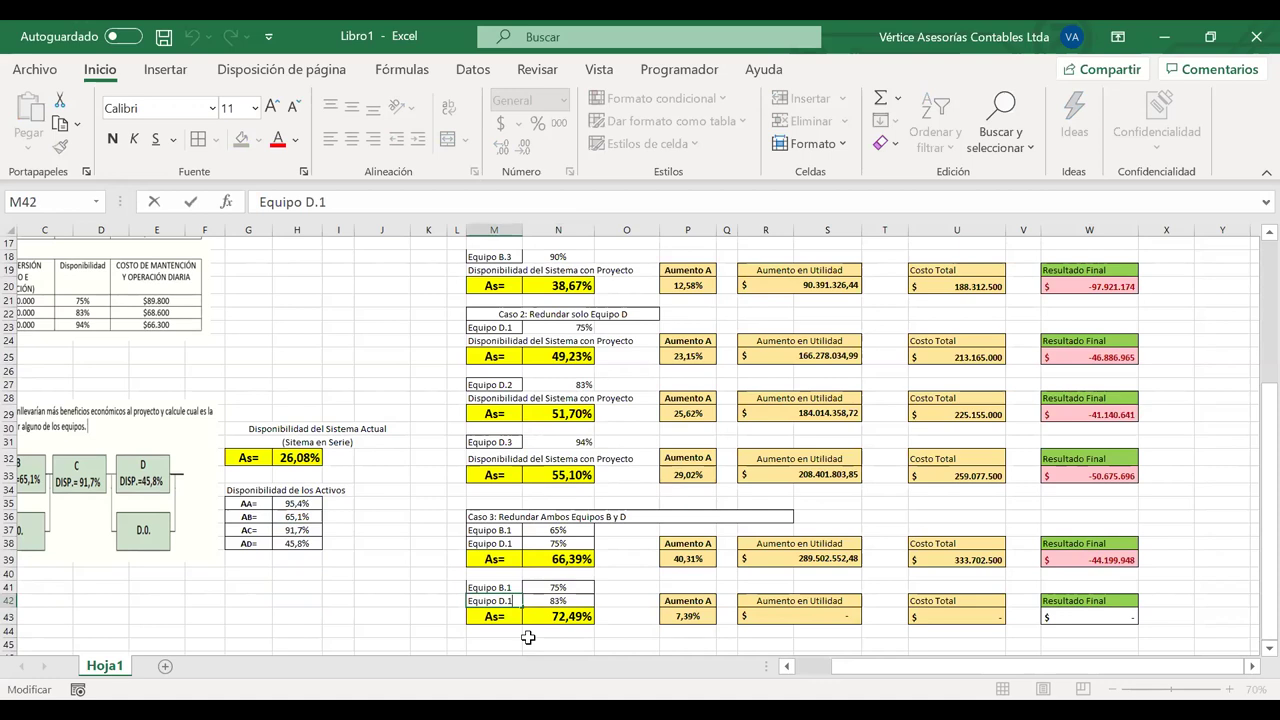
{"action": "key", "text": "BackSpace"}
{"action": "type", "text": "2"}
{"action": "key", "text": "Return"}
{"action": "double_click", "coordinate": [567, 601]}
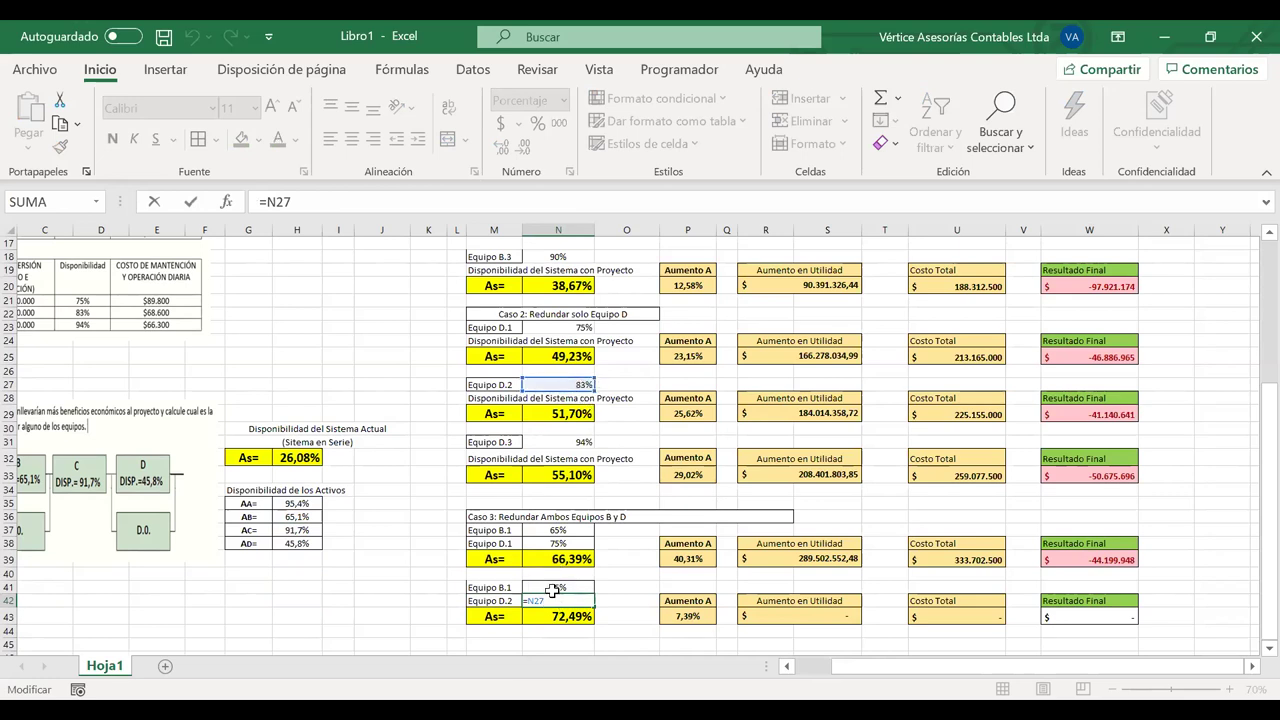
{"action": "key", "text": "Return"}
Repoint the Equipo B.1 availability in N41 to =N10 and recheck the Equipo D.2 reference in N42
{"action": "left_click_drag", "start_coordinate": [513, 587], "coordinate": [564, 588]}
{"action": "scroll", "coordinate": [568, 428], "scroll_direction": "up", "scroll_amount": 1}
{"action": "scroll", "coordinate": [568, 428], "scroll_direction": "up", "scroll_amount": 2}
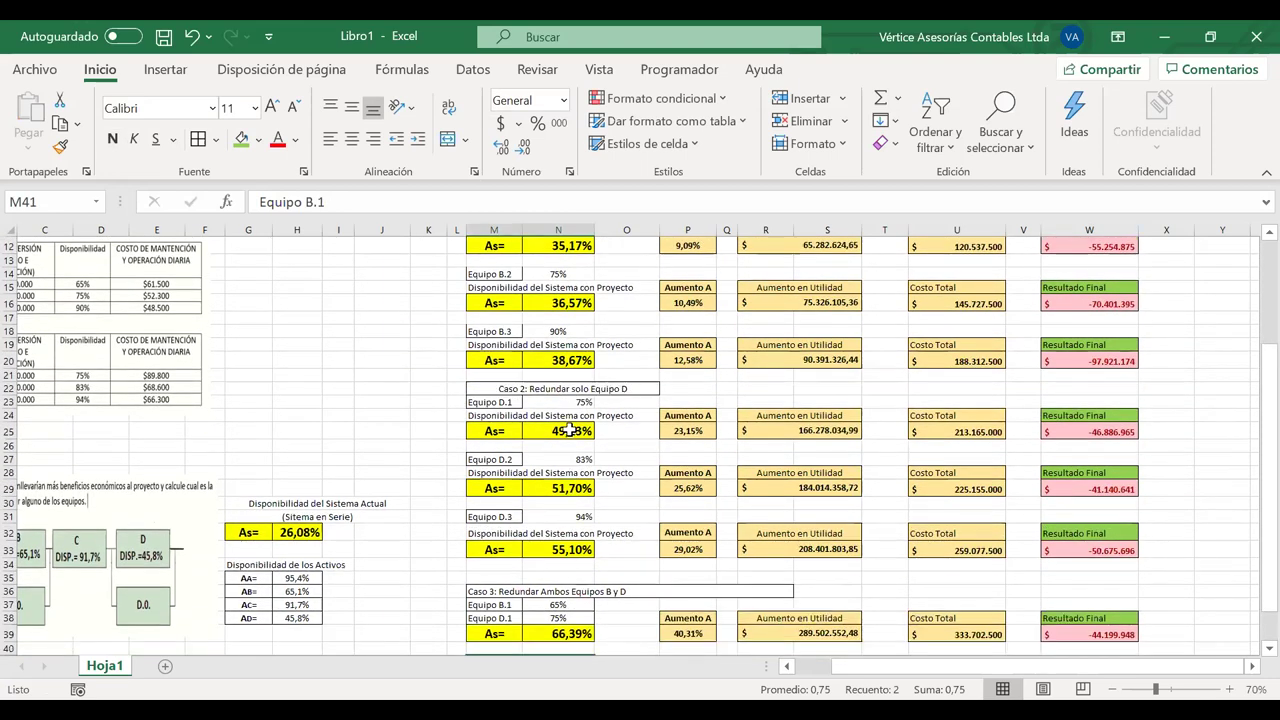
{"action": "scroll", "coordinate": [568, 428], "scroll_direction": "down", "scroll_amount": 2}
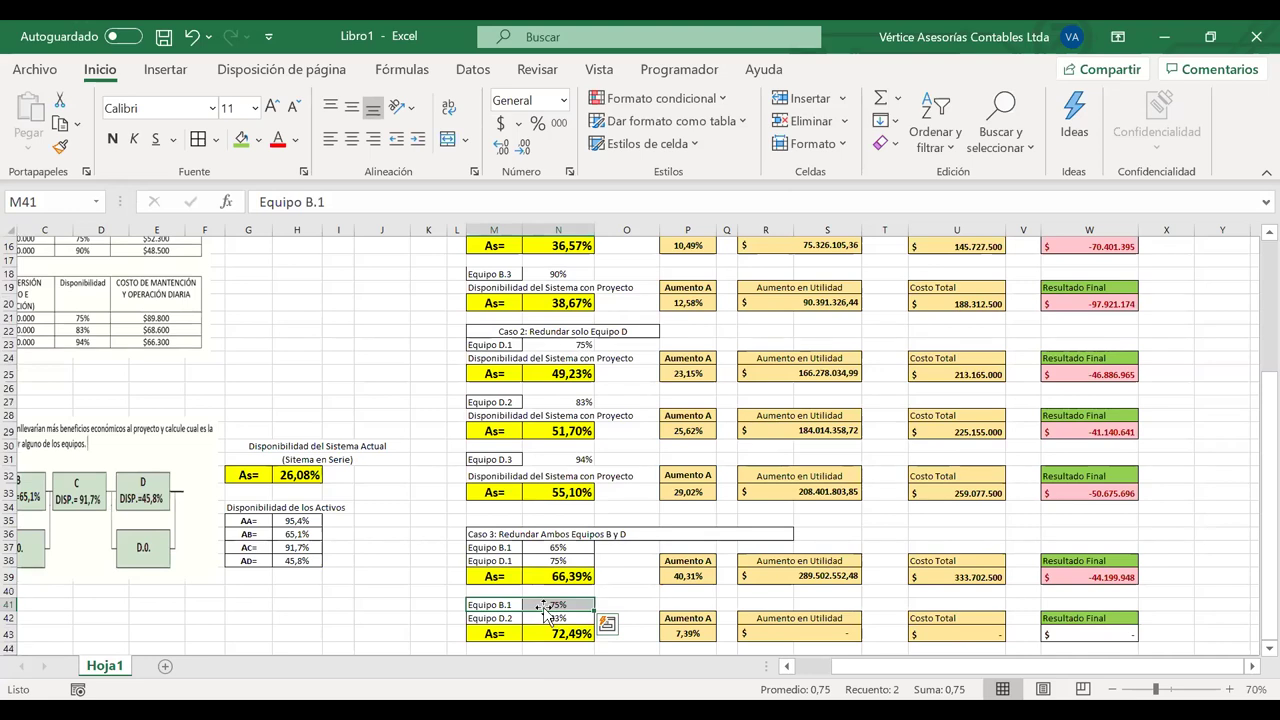
{"action": "double_click", "coordinate": [541, 604]}
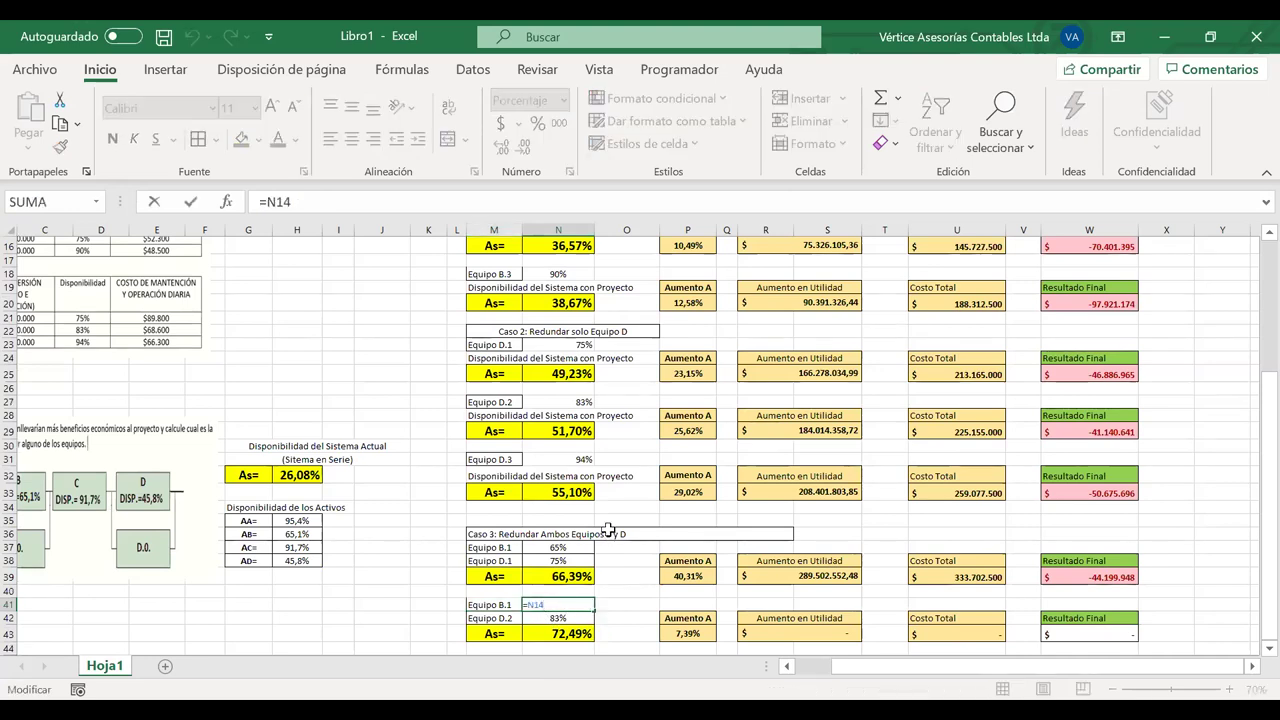
{"action": "scroll", "coordinate": [571, 531], "scroll_direction": "up", "scroll_amount": 4}
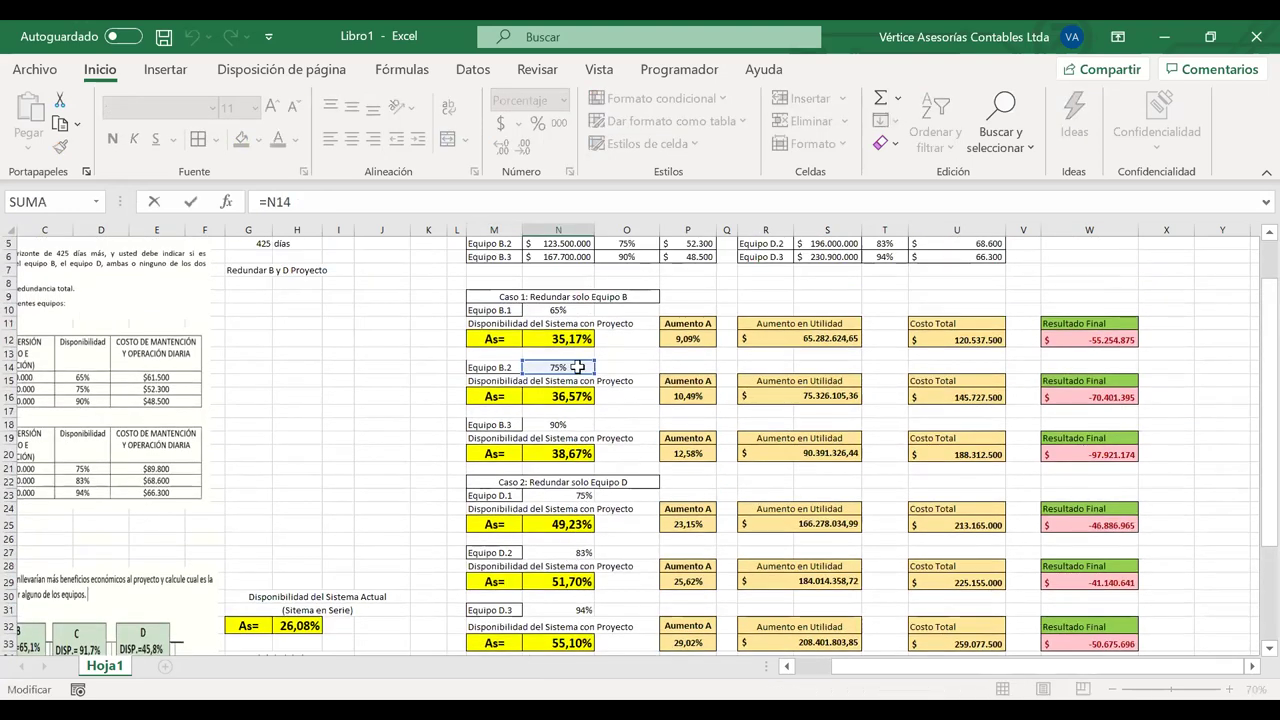
{"action": "left_click_drag", "start_coordinate": [568, 366], "coordinate": [544, 309]}
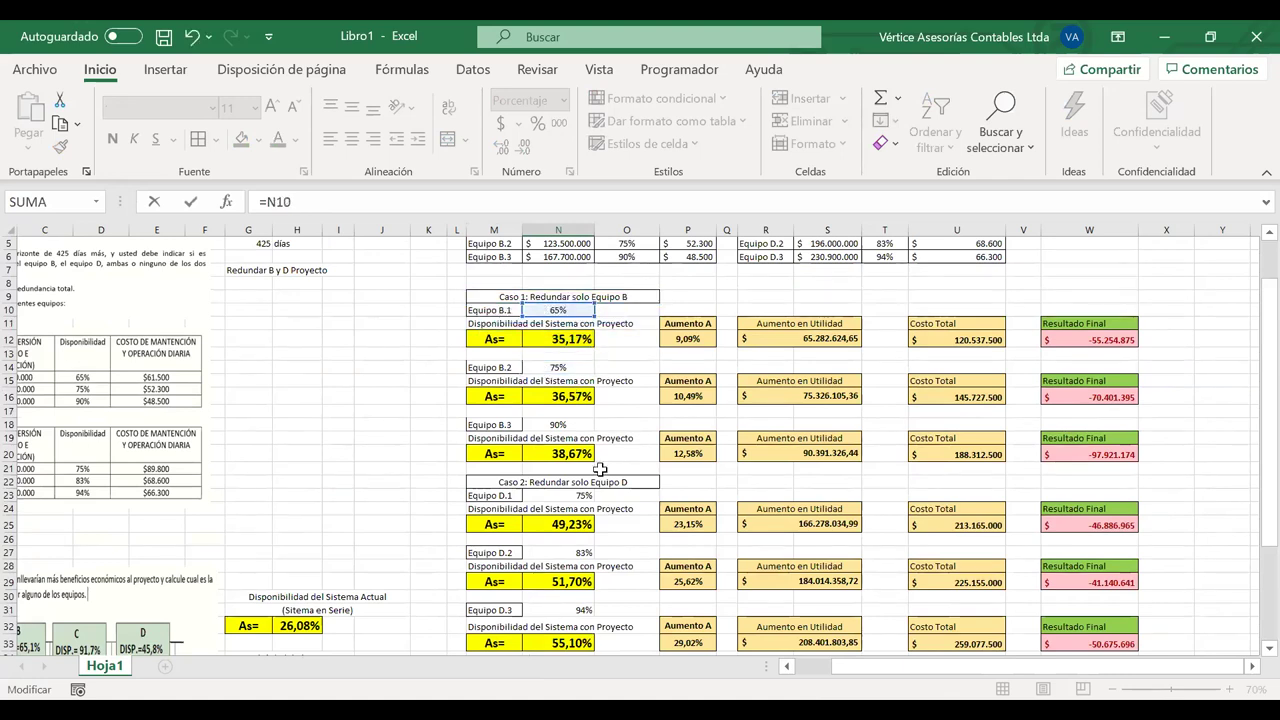
{"action": "key", "text": "Return"}
{"action": "scroll", "coordinate": [600, 497], "scroll_direction": "down", "scroll_amount": 3}
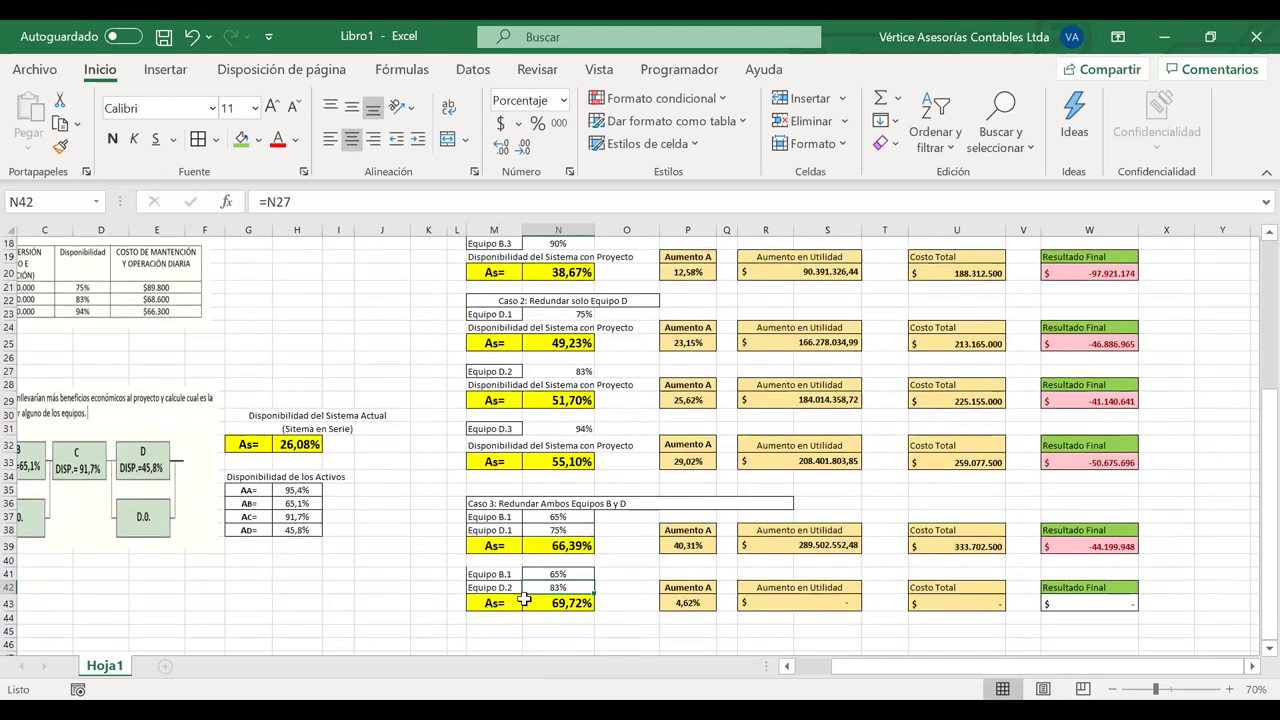
{"action": "double_click", "coordinate": [538, 587]}
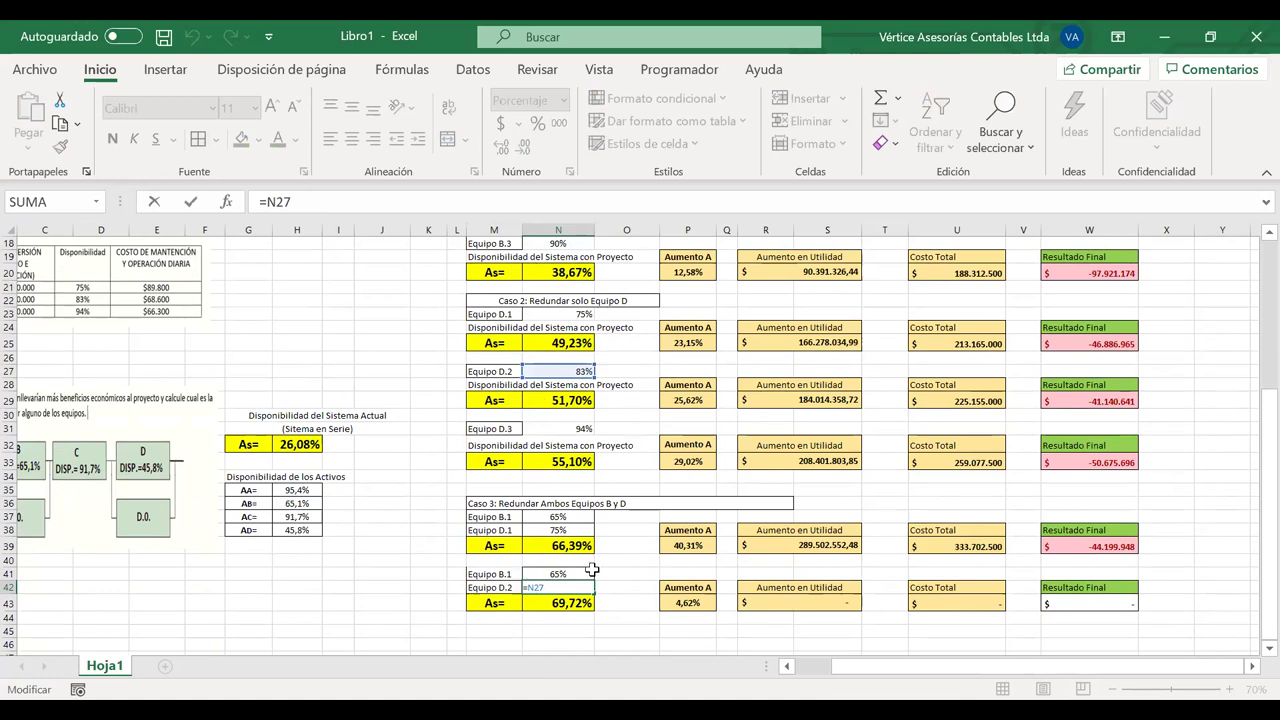
{"action": "key", "text": "Return"}
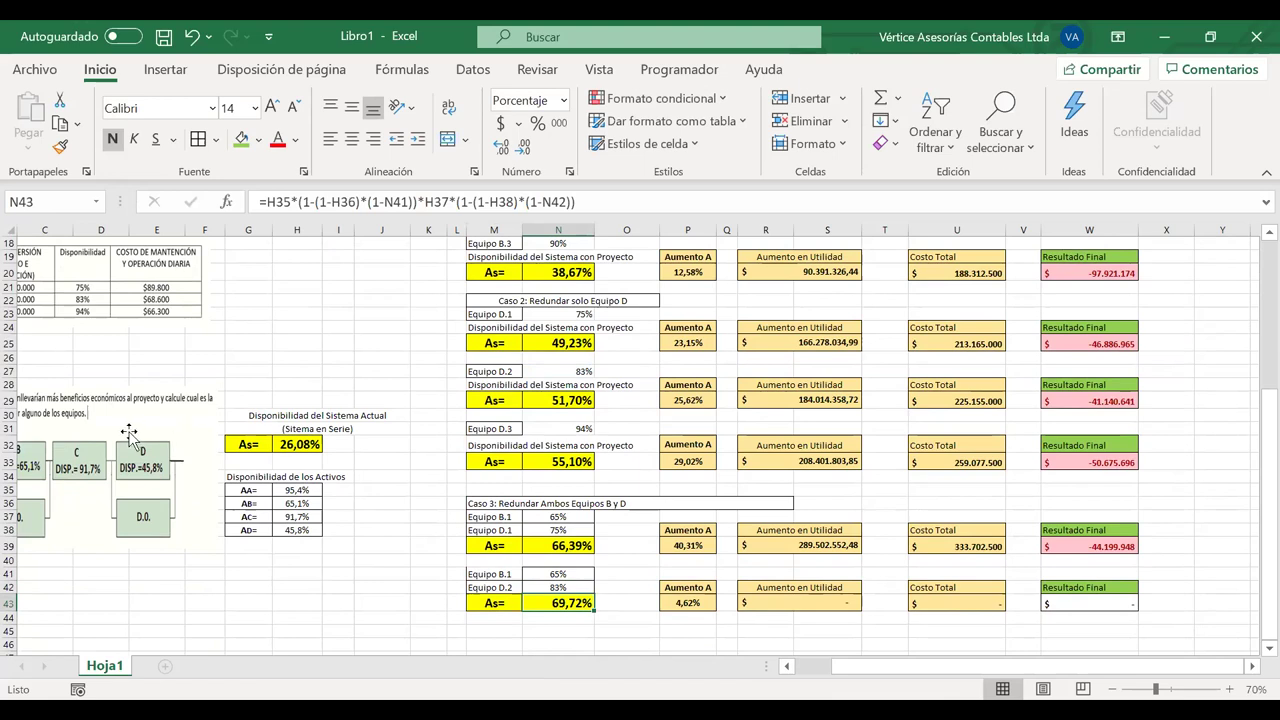
Move the equipment tables and block diagram pictures lower on the sheet and check the N41, N42 and N43 formulas
{"action": "scroll", "coordinate": [188, 478], "scroll_direction": "left", "scroll_amount": 2}
{"action": "left_click_drag", "start_coordinate": [191, 372], "coordinate": [158, 590]}
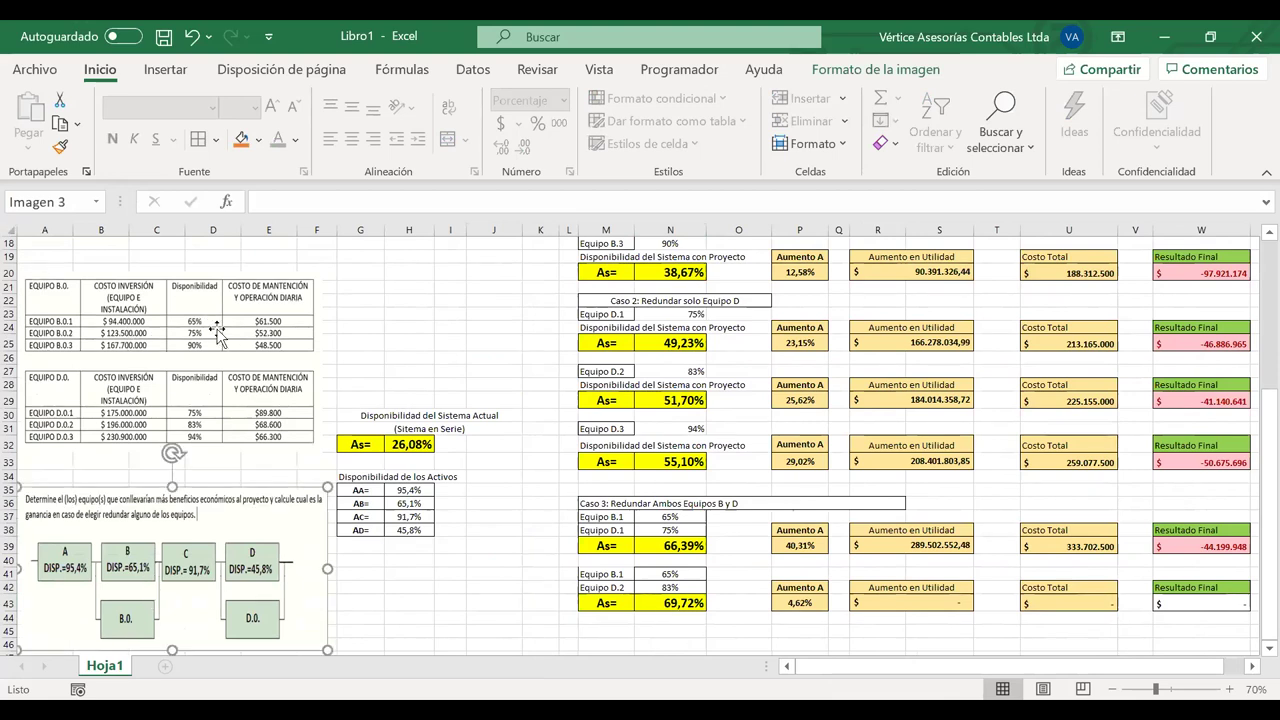
{"action": "left_click", "coordinate": [692, 573]}
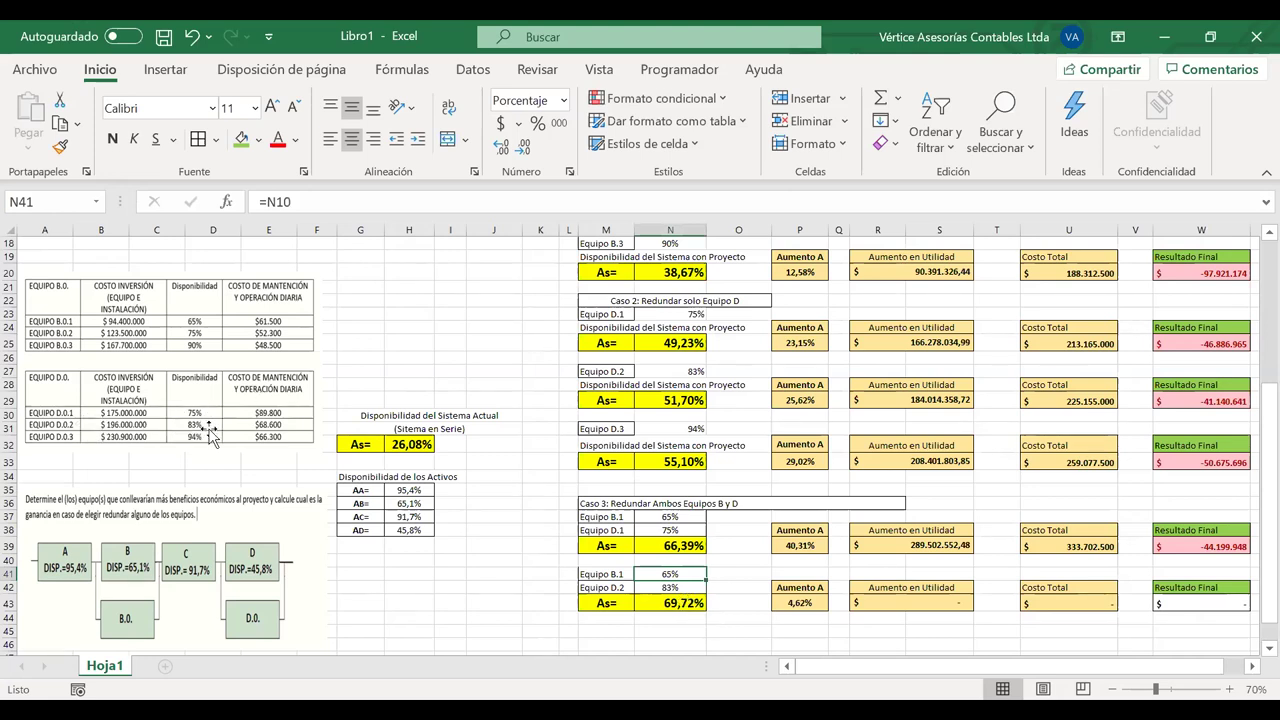
{"action": "left_click", "coordinate": [671, 588]}
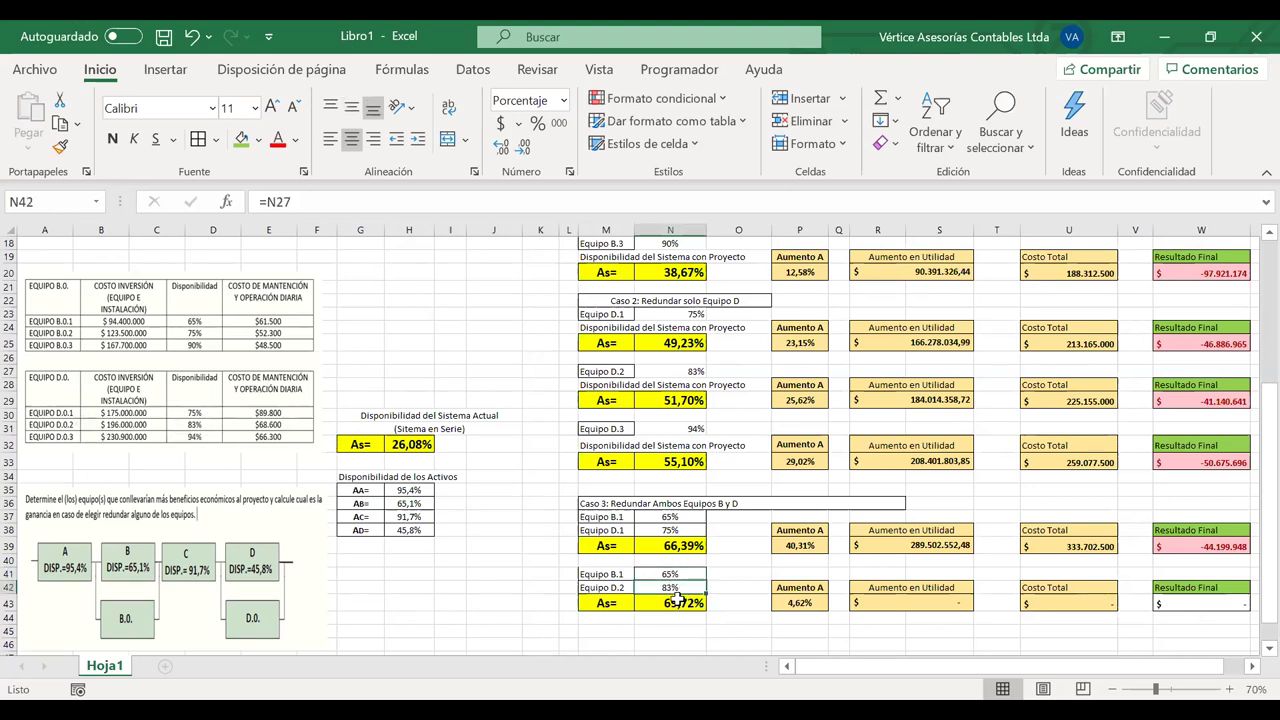
{"action": "double_click", "coordinate": [676, 601]}
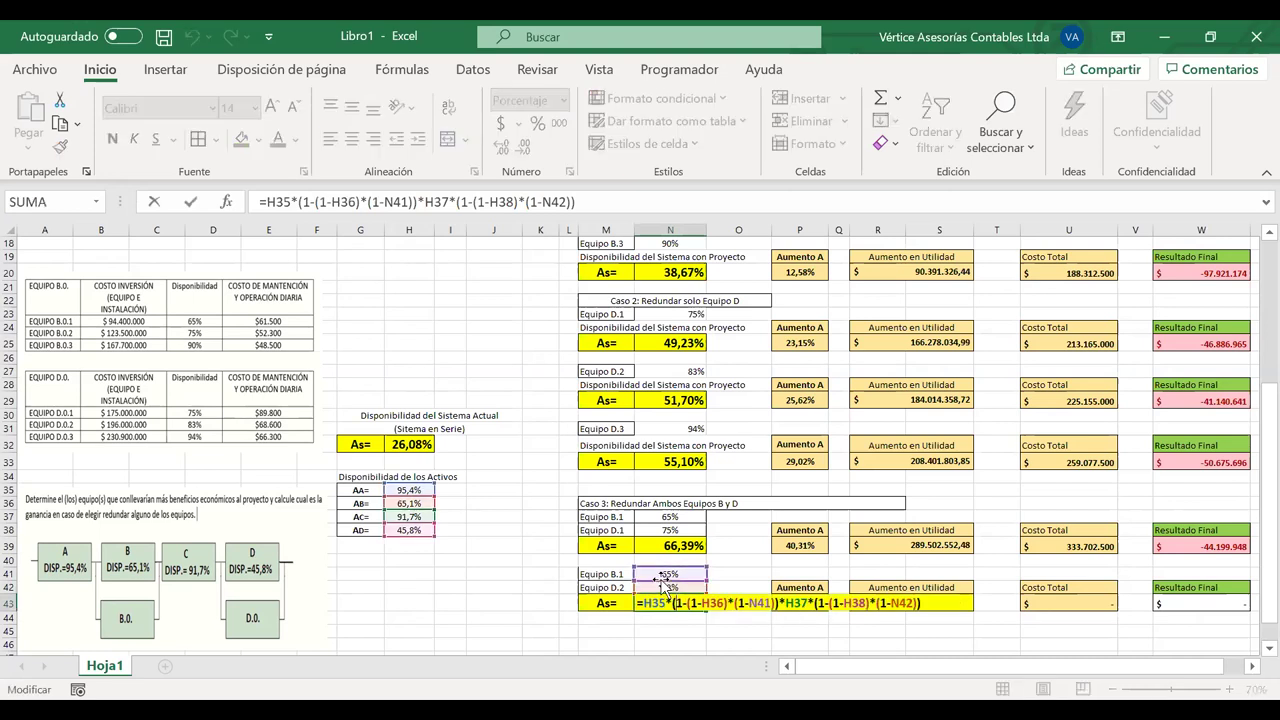
{"action": "key", "text": "Return"}
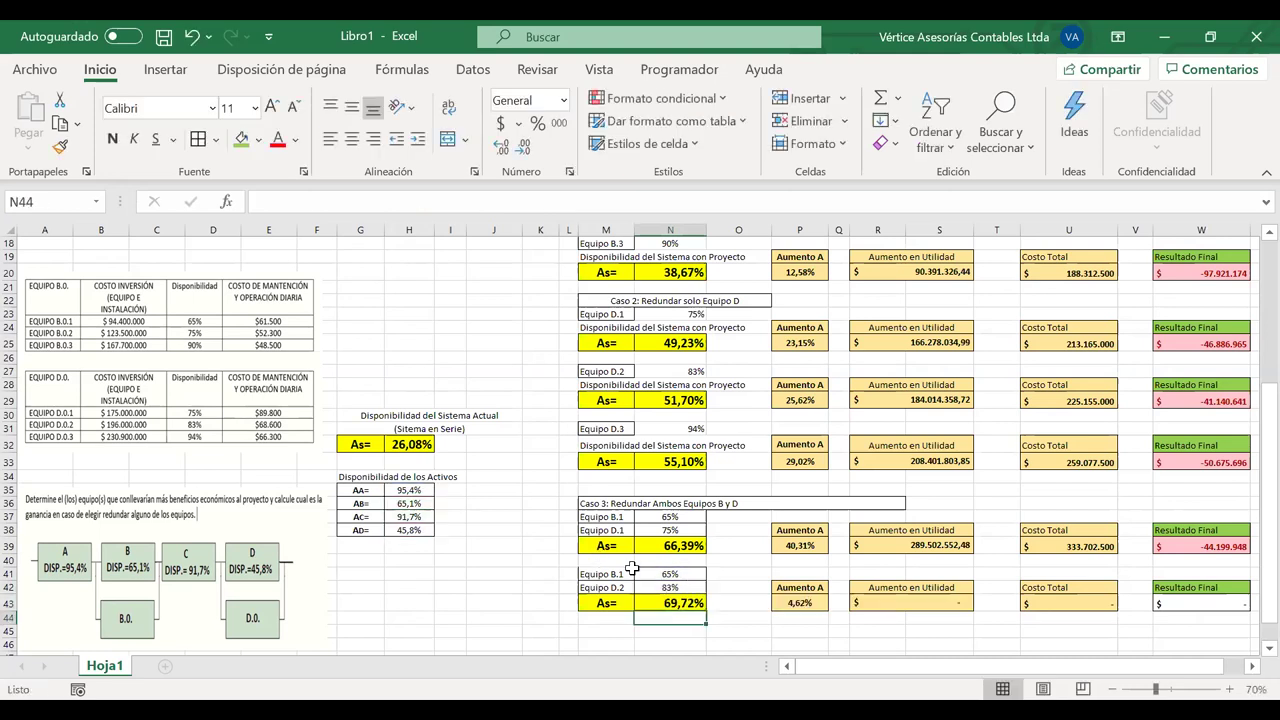
Correct the Aumento A formula in P43 to subtract the current system availability with an absolute reference, =N43-$H$32
{"action": "double_click", "coordinate": [815, 602]}
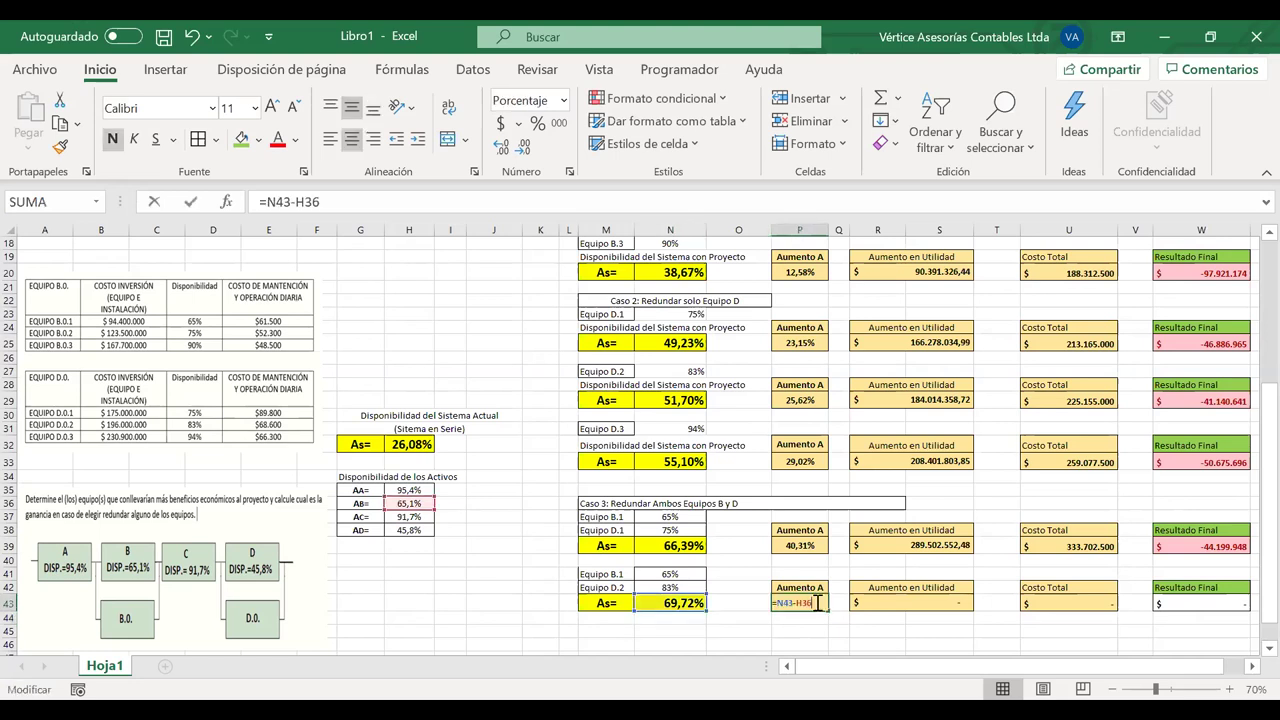
{"action": "left_click_drag", "start_coordinate": [420, 505], "coordinate": [415, 446]}
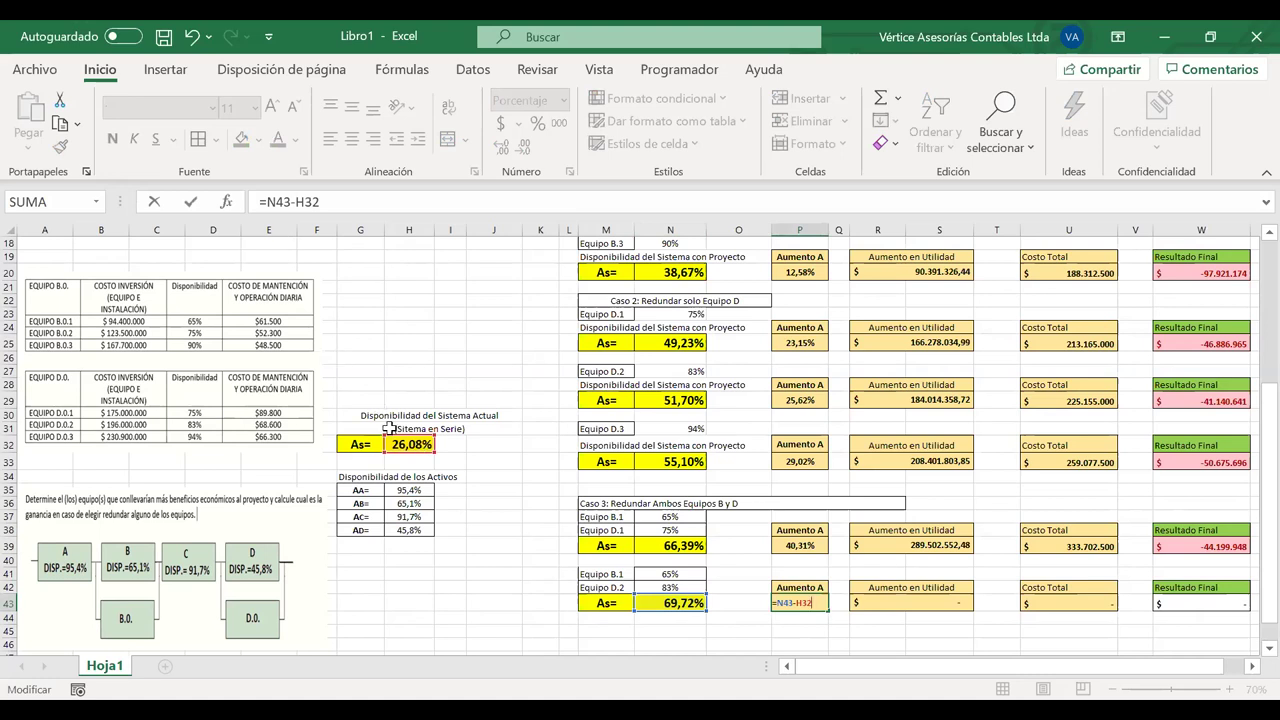
{"action": "left_click_drag", "start_coordinate": [297, 204], "coordinate": [332, 204]}
{"action": "key", "text": "F4"}
{"action": "key", "text": "Return"}
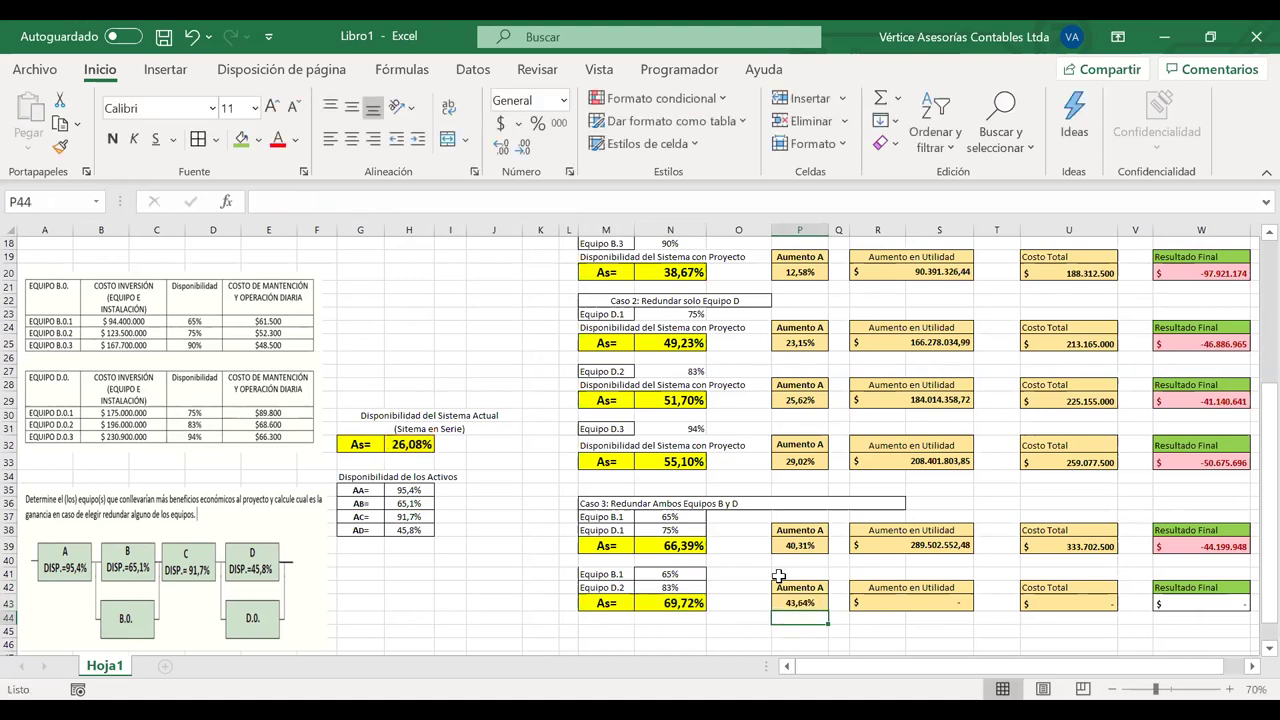
Repoint the daily utility reference in the Aumento en Utilidad formula in R43 to J3
{"action": "left_click", "coordinate": [897, 601]}
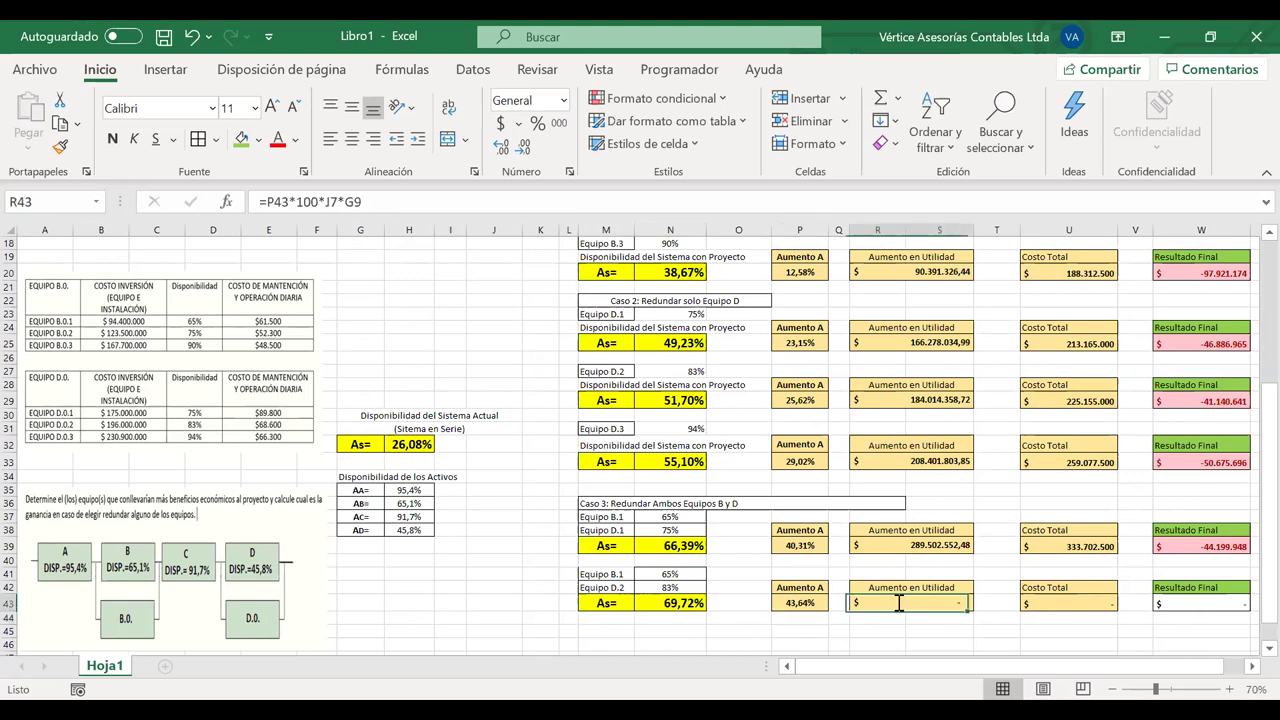
{"action": "double_click", "coordinate": [897, 601]}
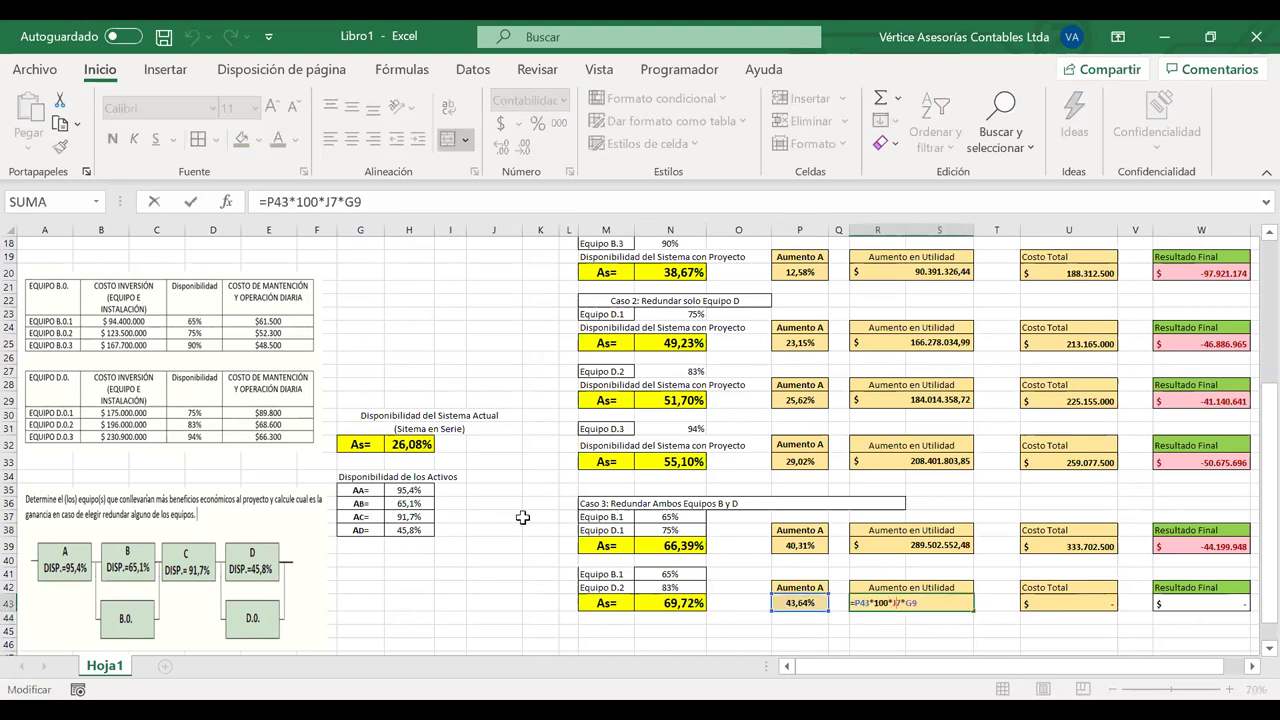
{"action": "scroll", "coordinate": [522, 517], "scroll_direction": "up", "scroll_amount": 6}
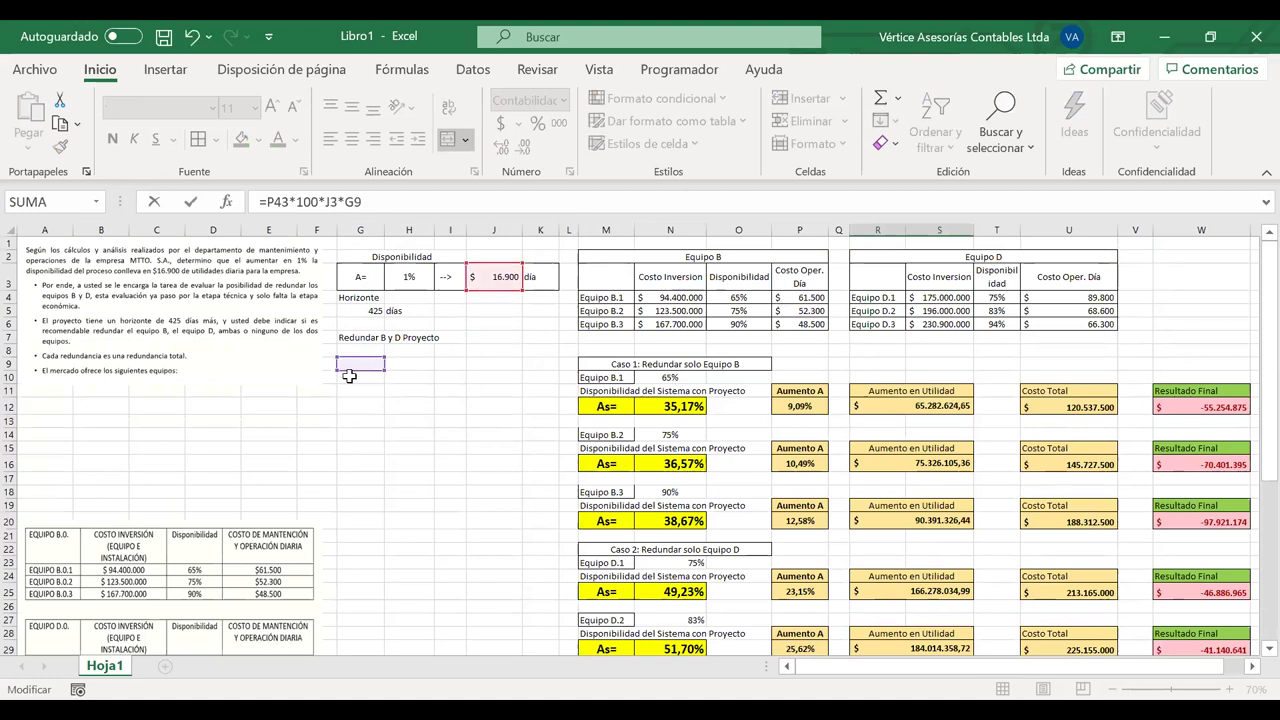
{"action": "left_click_drag", "start_coordinate": [360, 377], "coordinate": [359, 364]}
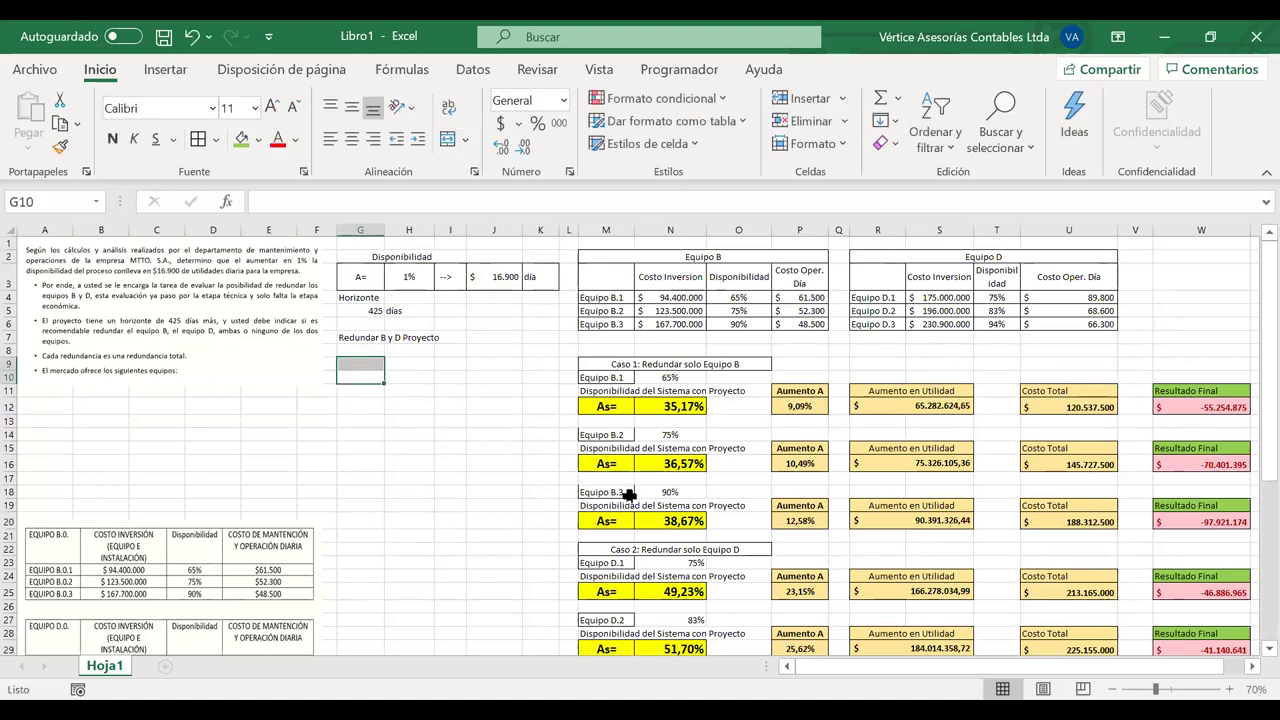
{"action": "scroll", "coordinate": [628, 494], "scroll_direction": "down", "scroll_amount": 7}
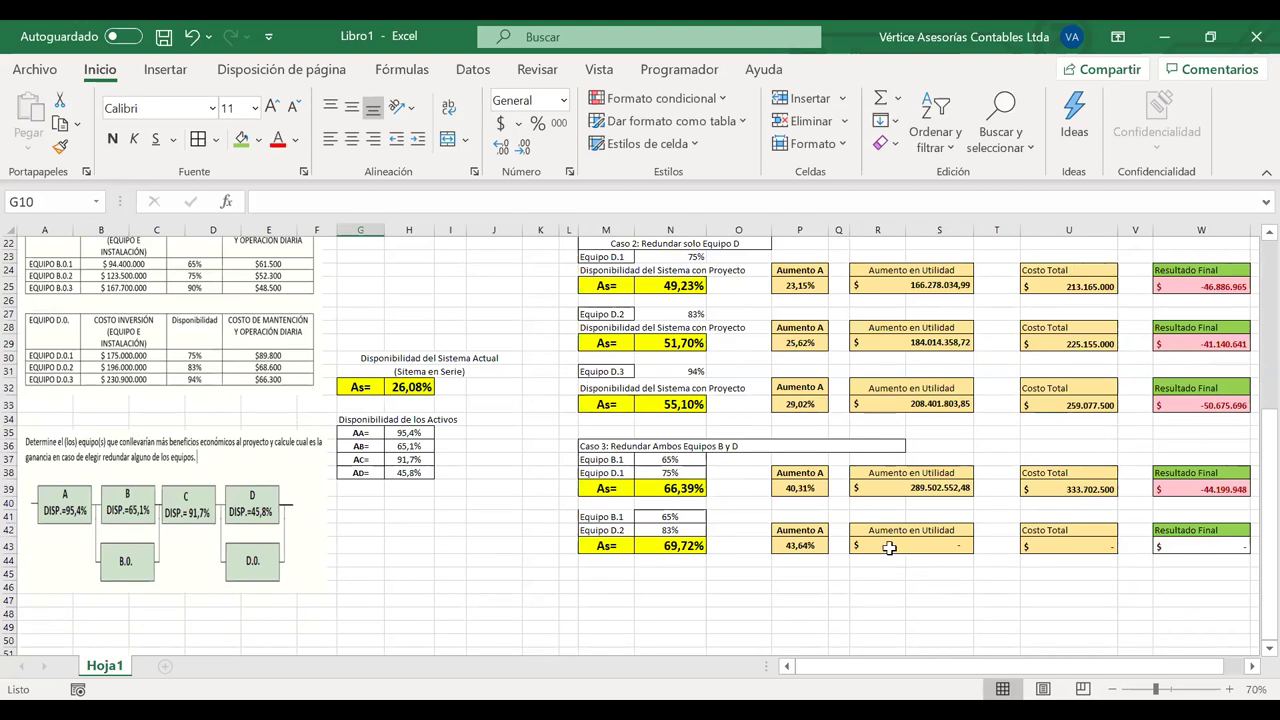
Repoint the horizon reference in the R43 formula to G5 and make the J3 and G5 references absolute
{"action": "left_click", "coordinate": [888, 545]}
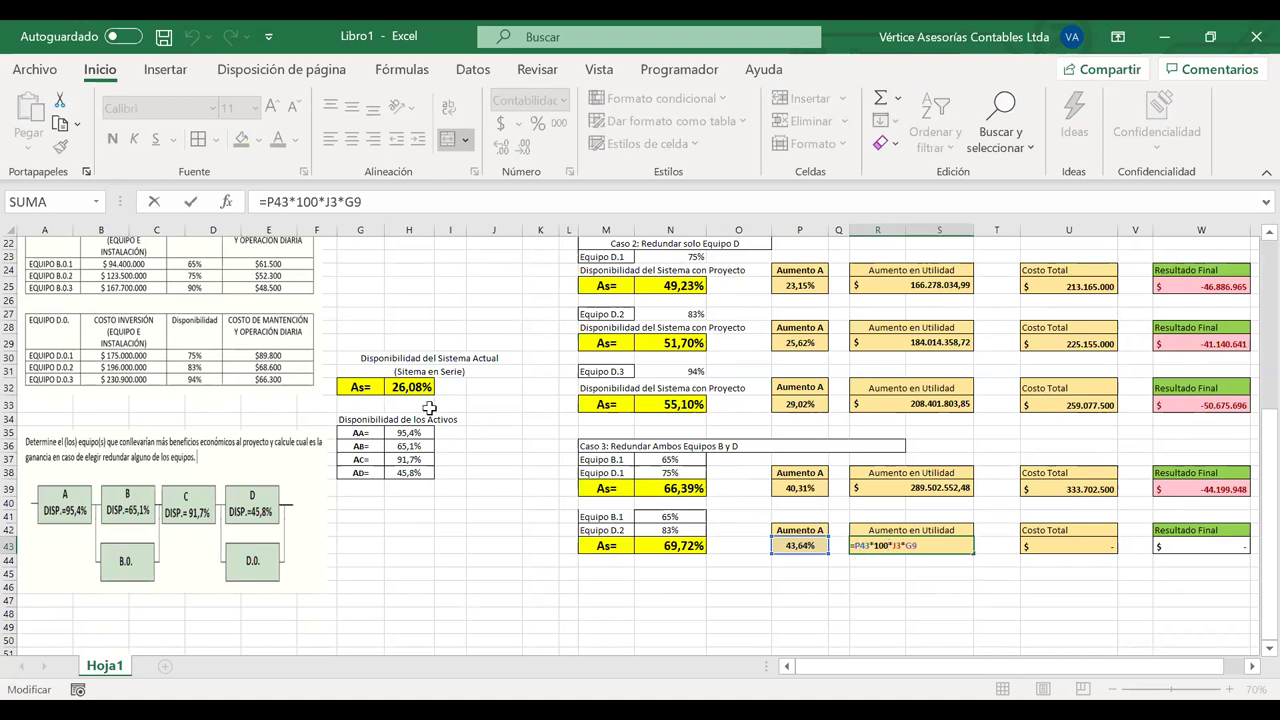
{"action": "scroll", "coordinate": [536, 259], "scroll_direction": "up", "scroll_amount": 7}
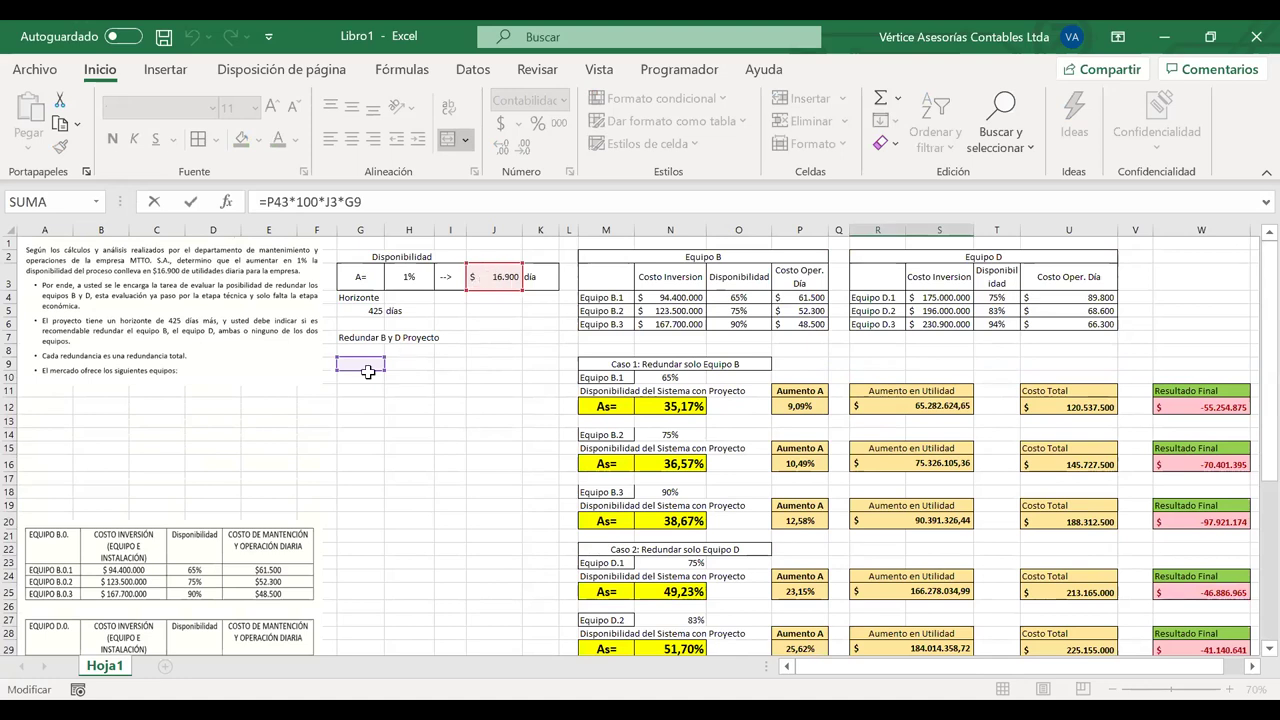
{"action": "left_click", "coordinate": [364, 312]}
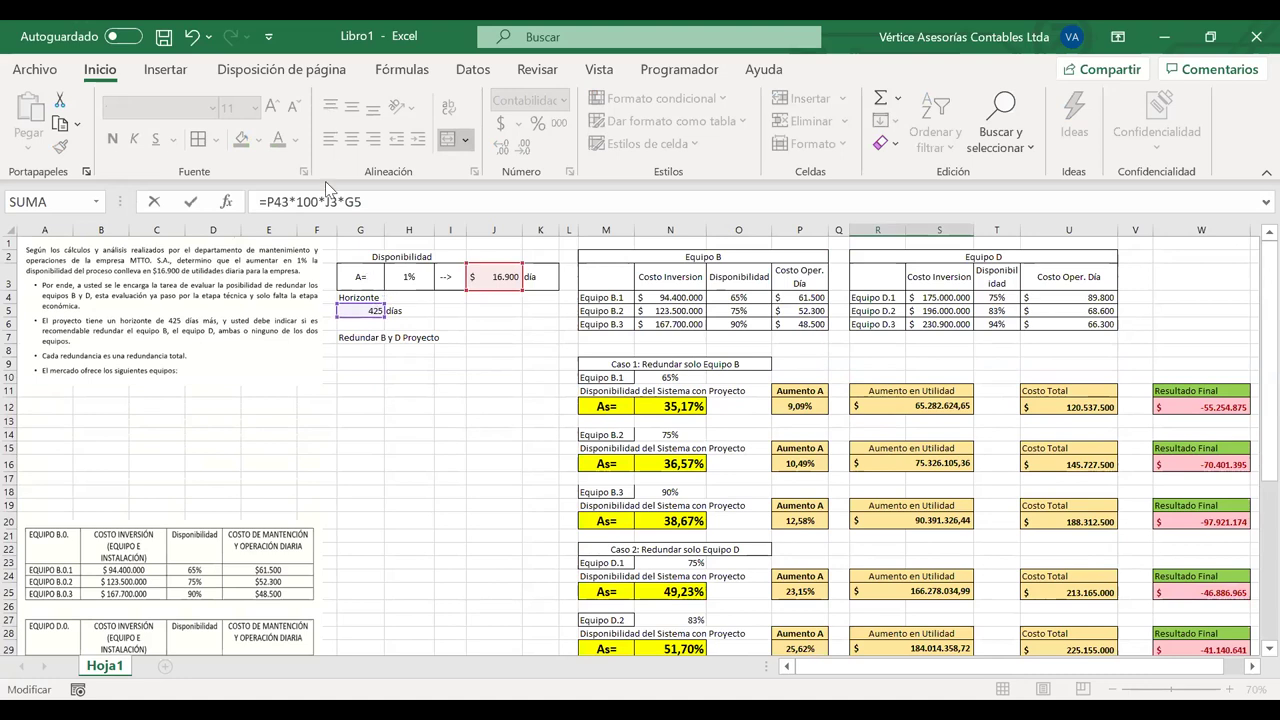
{"action": "left_click_drag", "start_coordinate": [319, 202], "coordinate": [410, 199]}
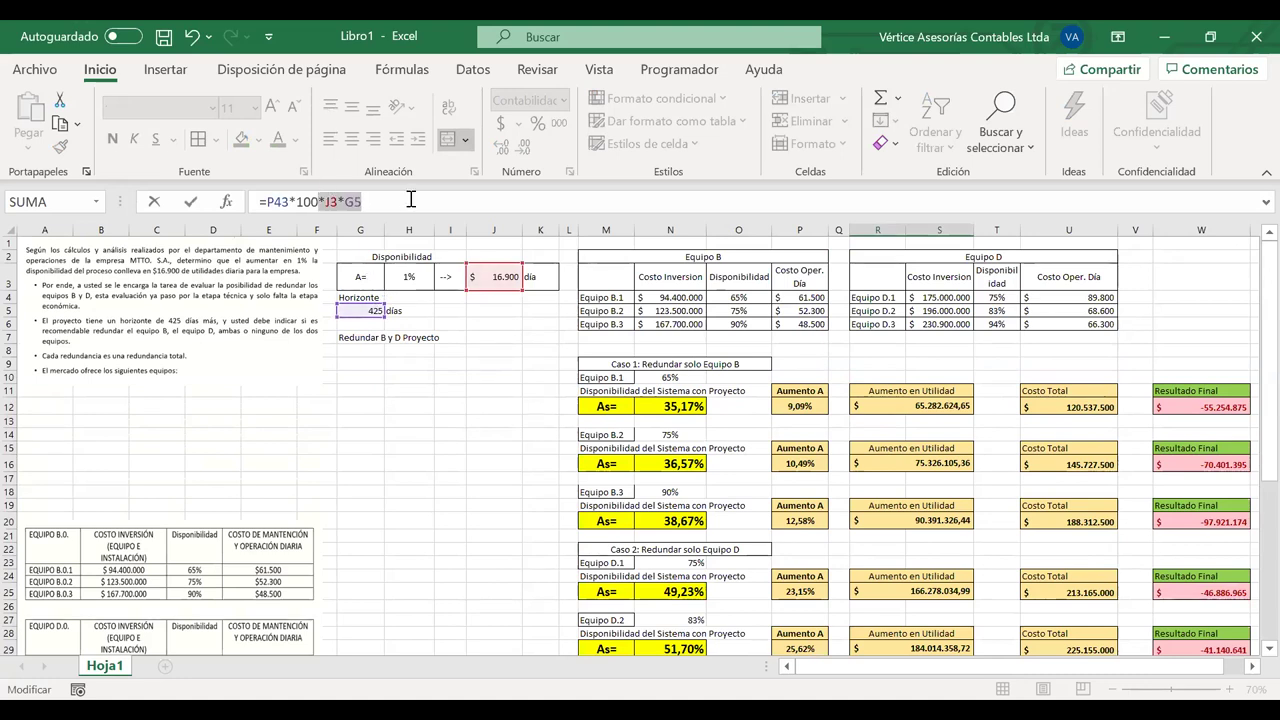
{"action": "key", "text": "F4"}
{"action": "key", "text": "Return"}
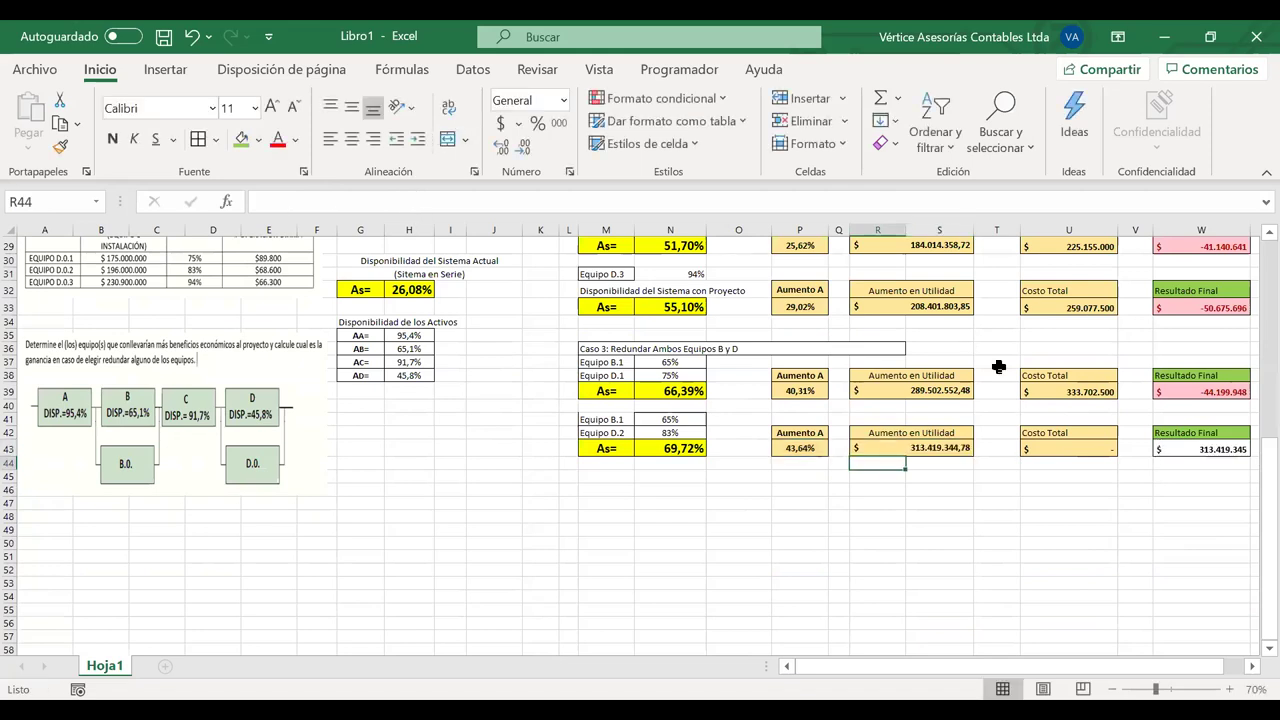
Calculate the Costo Total in U43 by adding the Equipo B.1 and Equipo D.2 total costs, =U12+U29
{"action": "scroll", "coordinate": [998, 366], "scroll_direction": "right", "scroll_amount": 5}
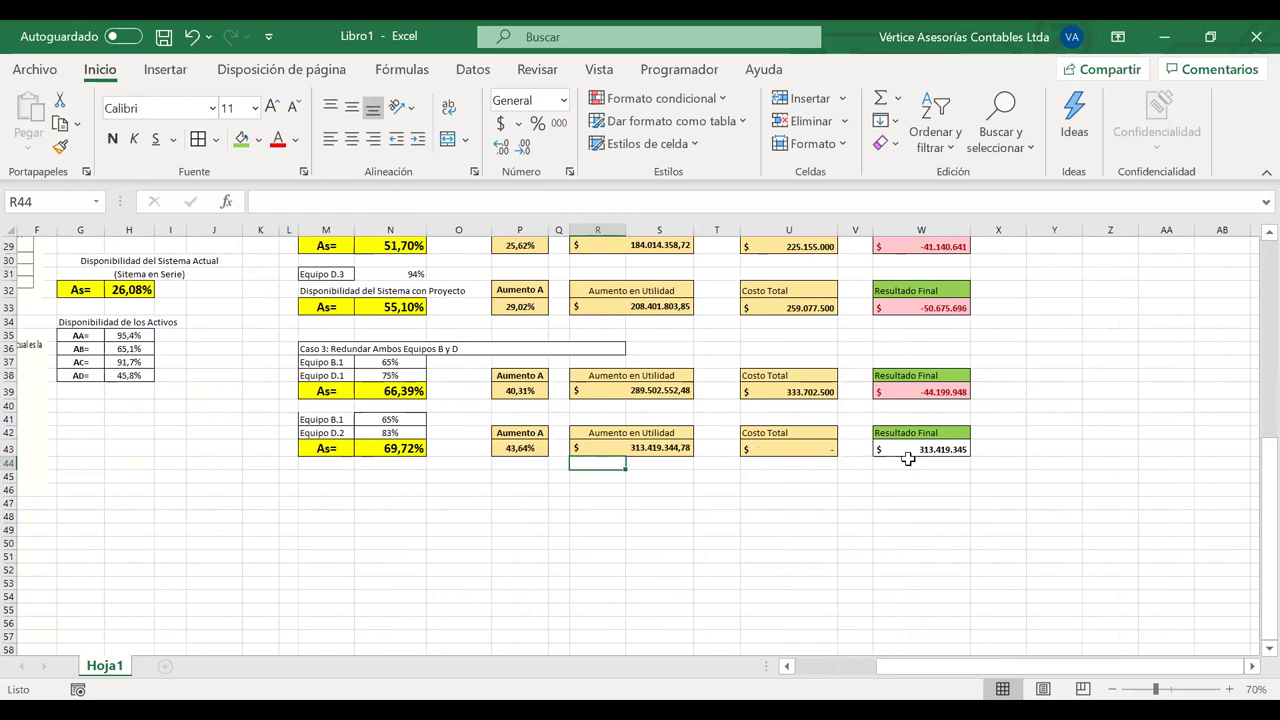
{"action": "left_click", "coordinate": [789, 447]}
{"action": "type", "text": "="}
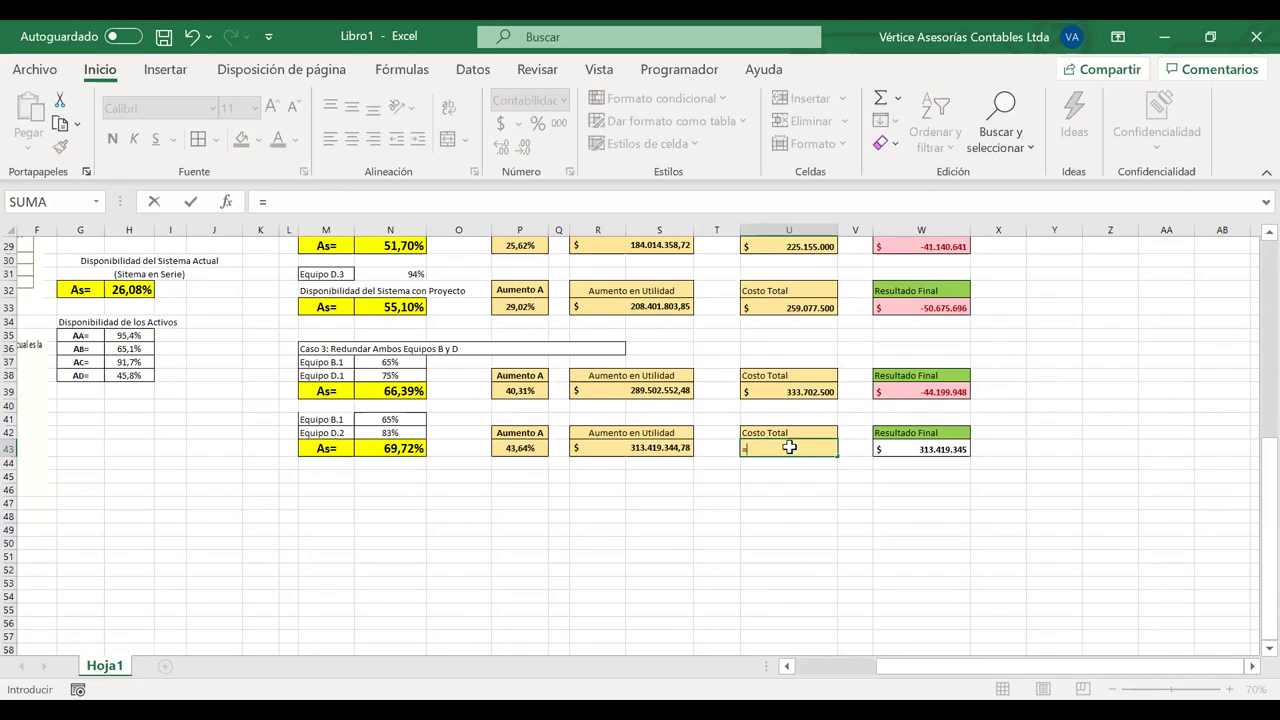
{"action": "scroll", "coordinate": [791, 447], "scroll_direction": "up", "scroll_amount": 2}
{"action": "scroll", "coordinate": [789, 447], "scroll_direction": "up", "scroll_amount": 1}
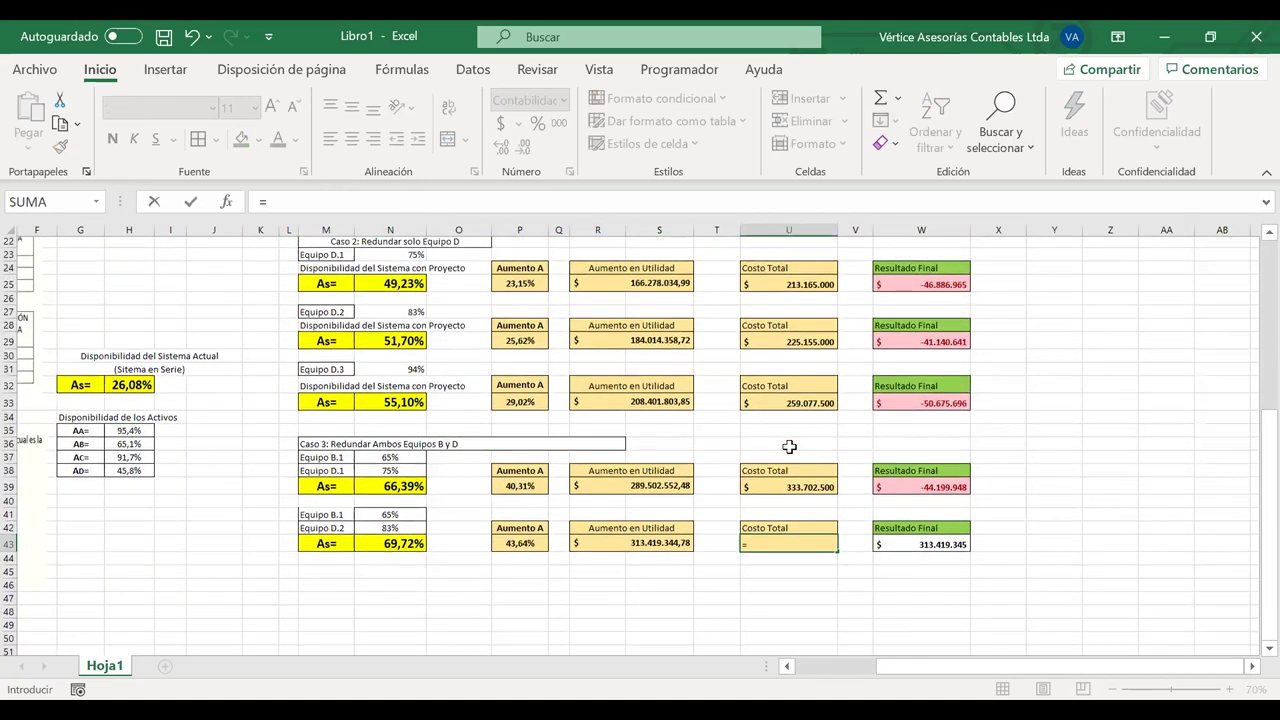
{"action": "scroll", "coordinate": [789, 447], "scroll_direction": "up", "scroll_amount": 1}
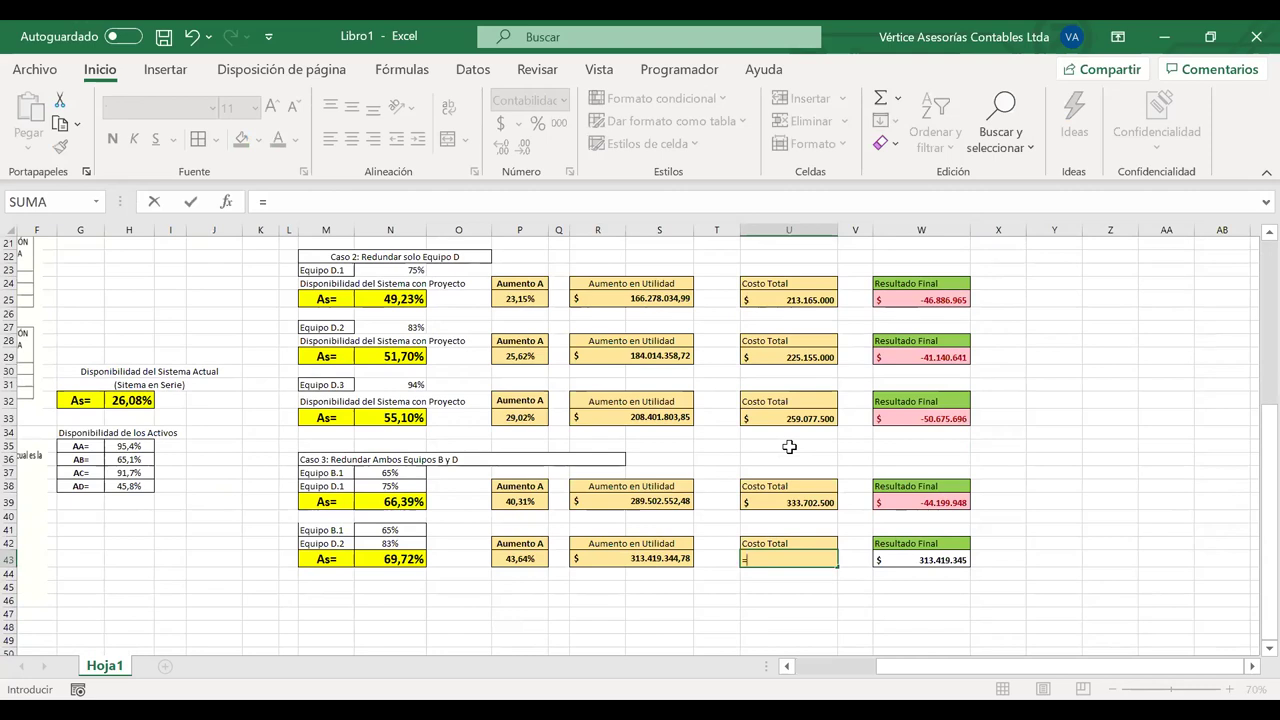
{"action": "scroll", "coordinate": [789, 447], "scroll_direction": "up", "scroll_amount": 4}
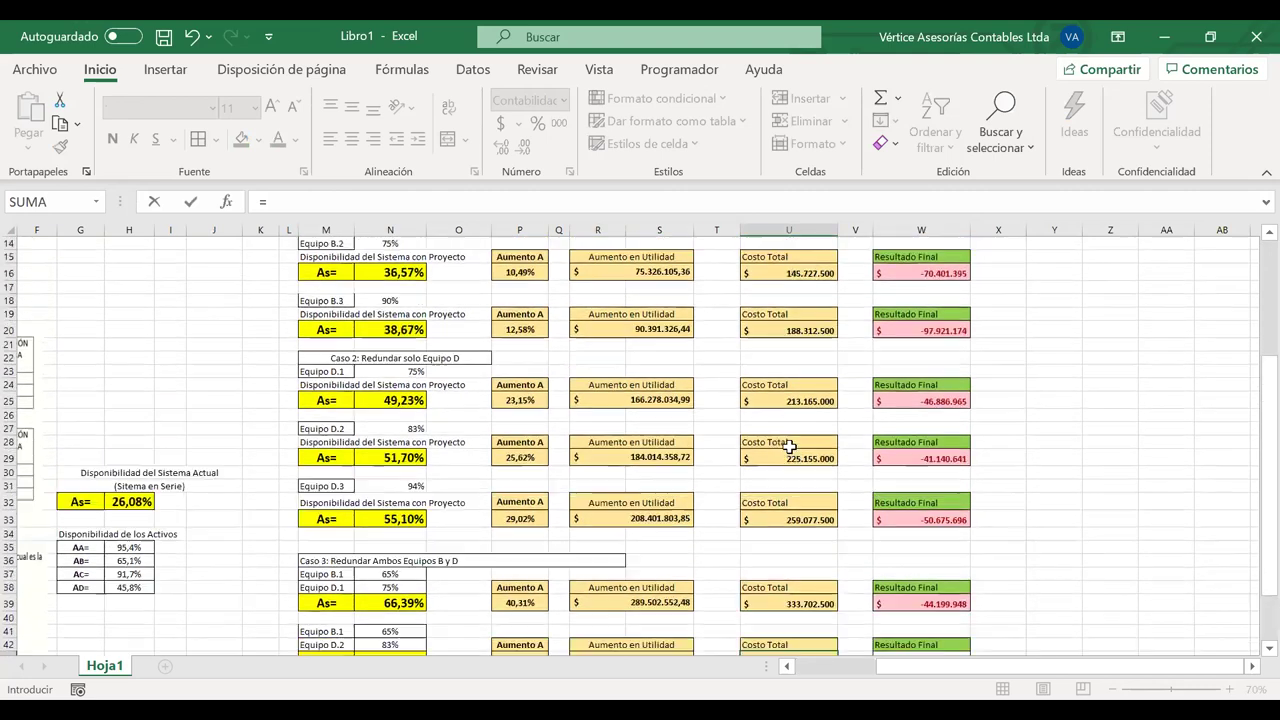
{"action": "scroll", "coordinate": [789, 447], "scroll_direction": "up", "scroll_amount": 1}
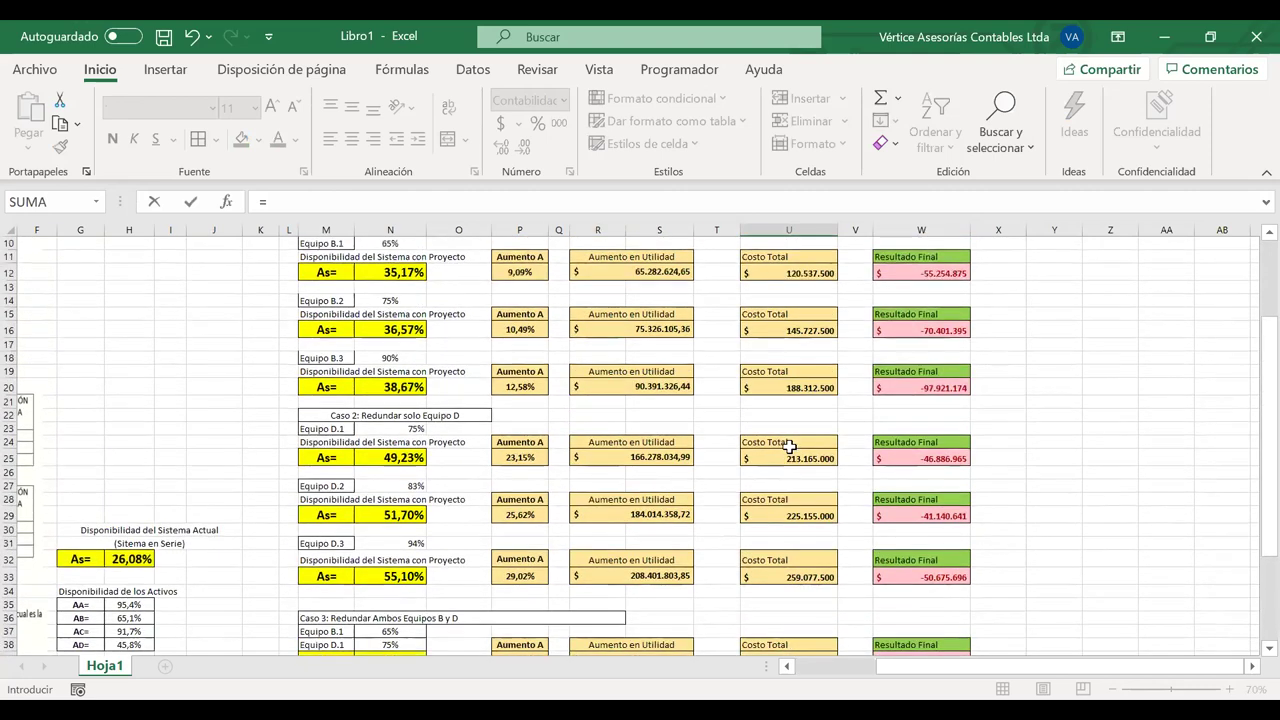
{"action": "left_click", "coordinate": [776, 272]}
{"action": "type", "text": "+"}
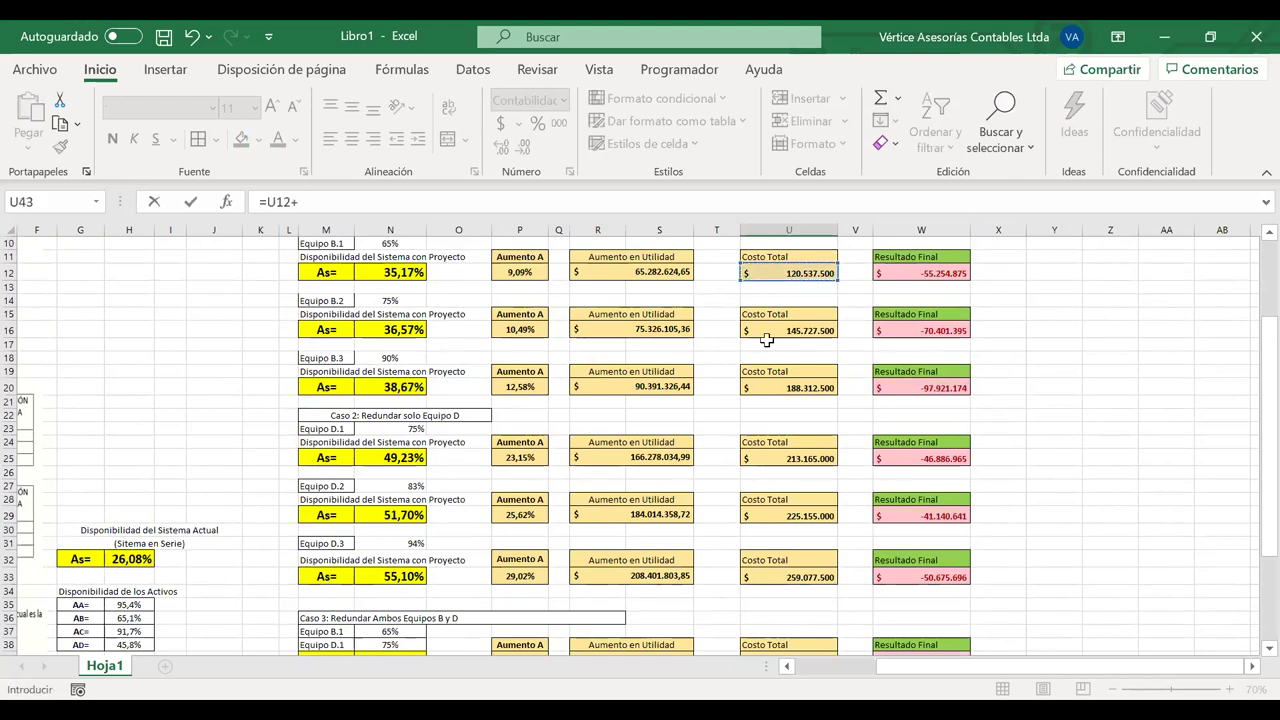
{"action": "scroll", "coordinate": [766, 340], "scroll_direction": "down", "scroll_amount": 1}
{"action": "scroll", "coordinate": [766, 340], "scroll_direction": "down", "scroll_amount": 1}
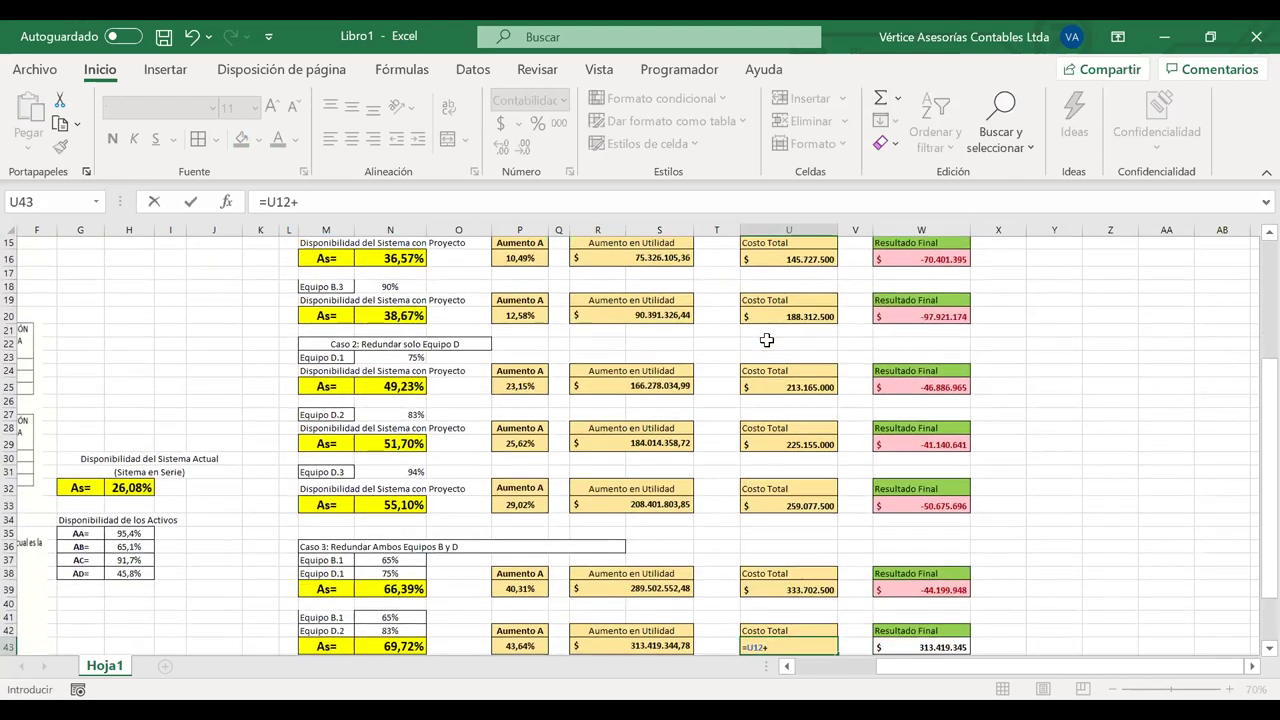
{"action": "scroll", "coordinate": [766, 340], "scroll_direction": "down", "scroll_amount": 1}
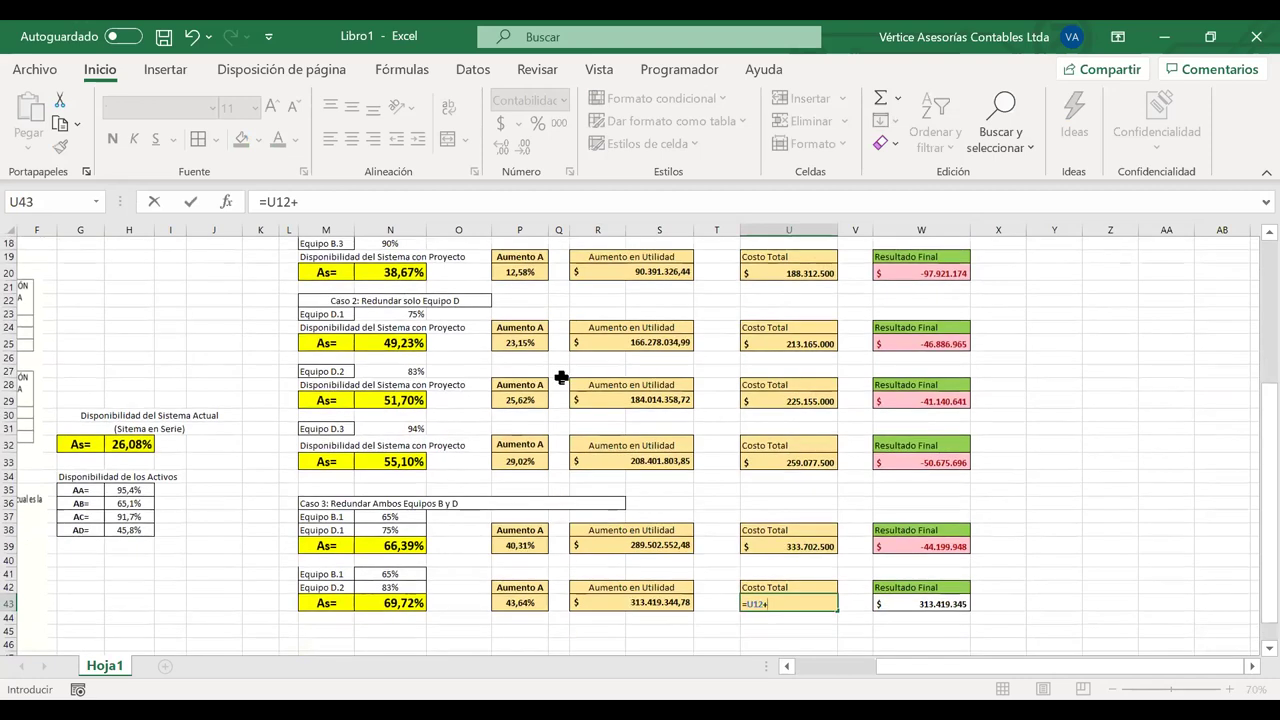
{"action": "left_click", "coordinate": [772, 401]}
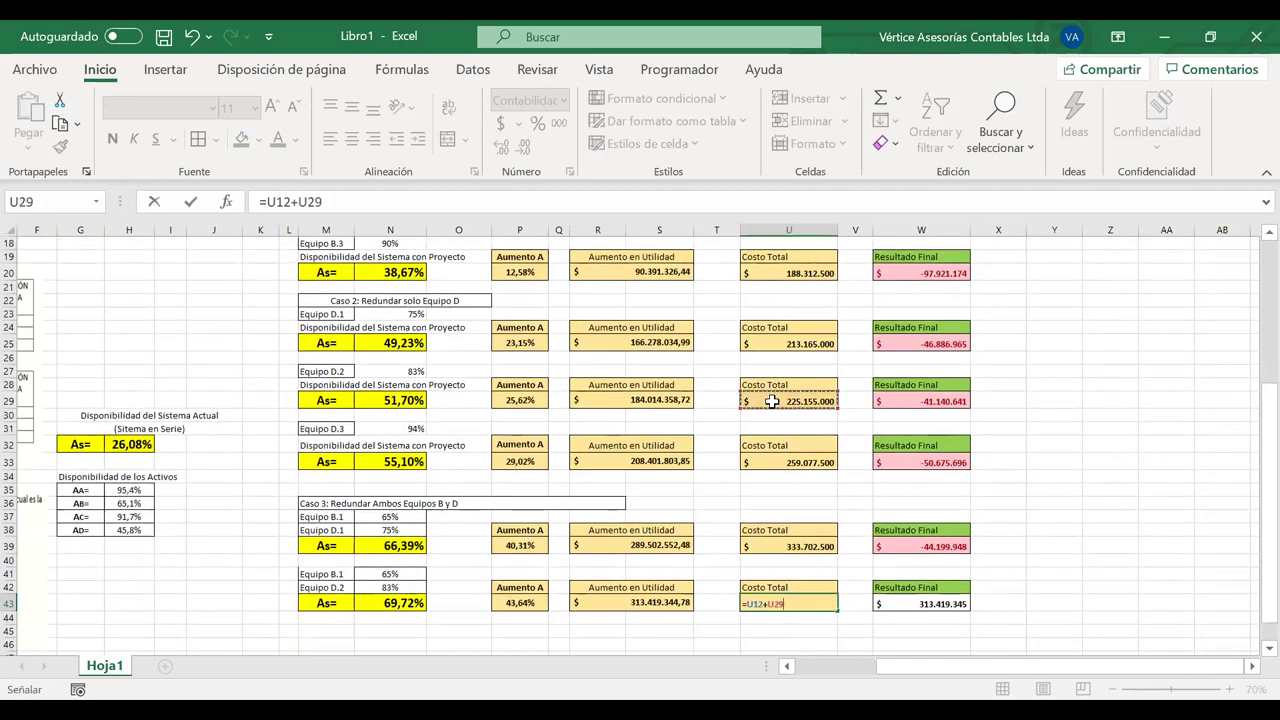
{"action": "key", "text": "Return"}
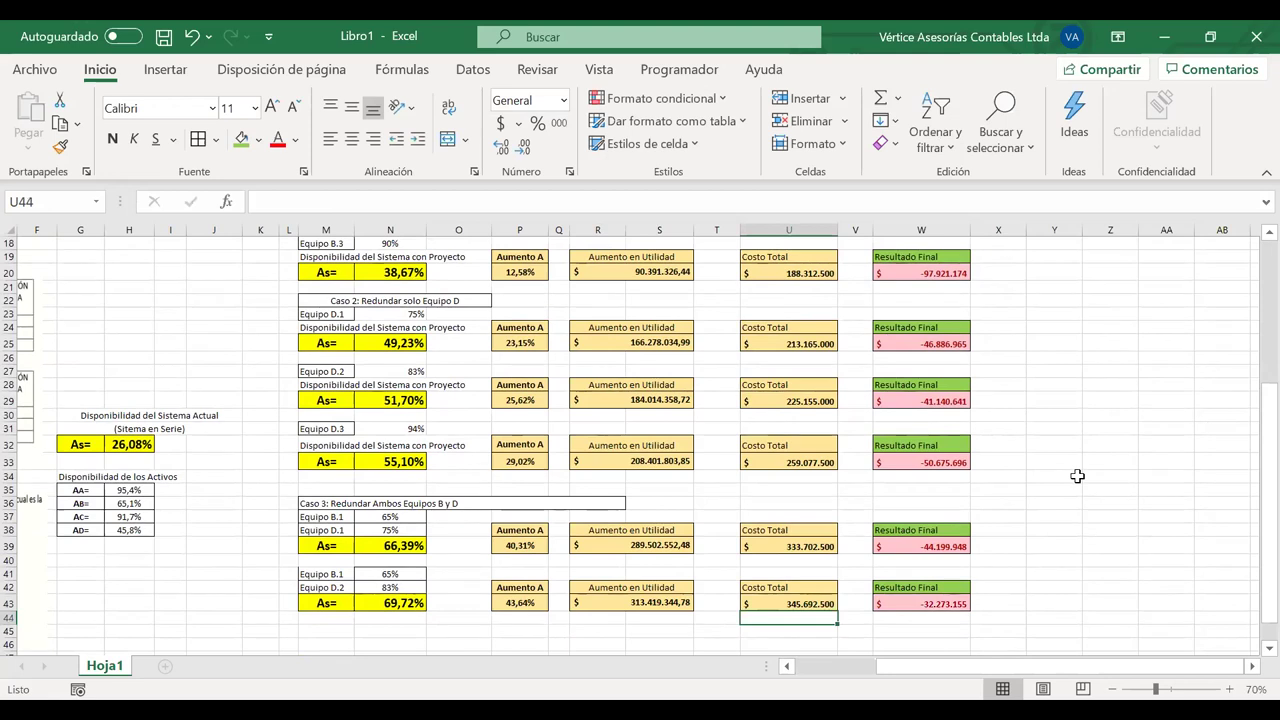
Copy the Equipo B.1 and D.2 calculation block M41:W43 and paste it below, starting at M45
{"action": "scroll", "coordinate": [1077, 476], "scroll_direction": "up", "scroll_amount": 3}
{"action": "scroll", "coordinate": [1077, 476], "scroll_direction": "down", "scroll_amount": 4}
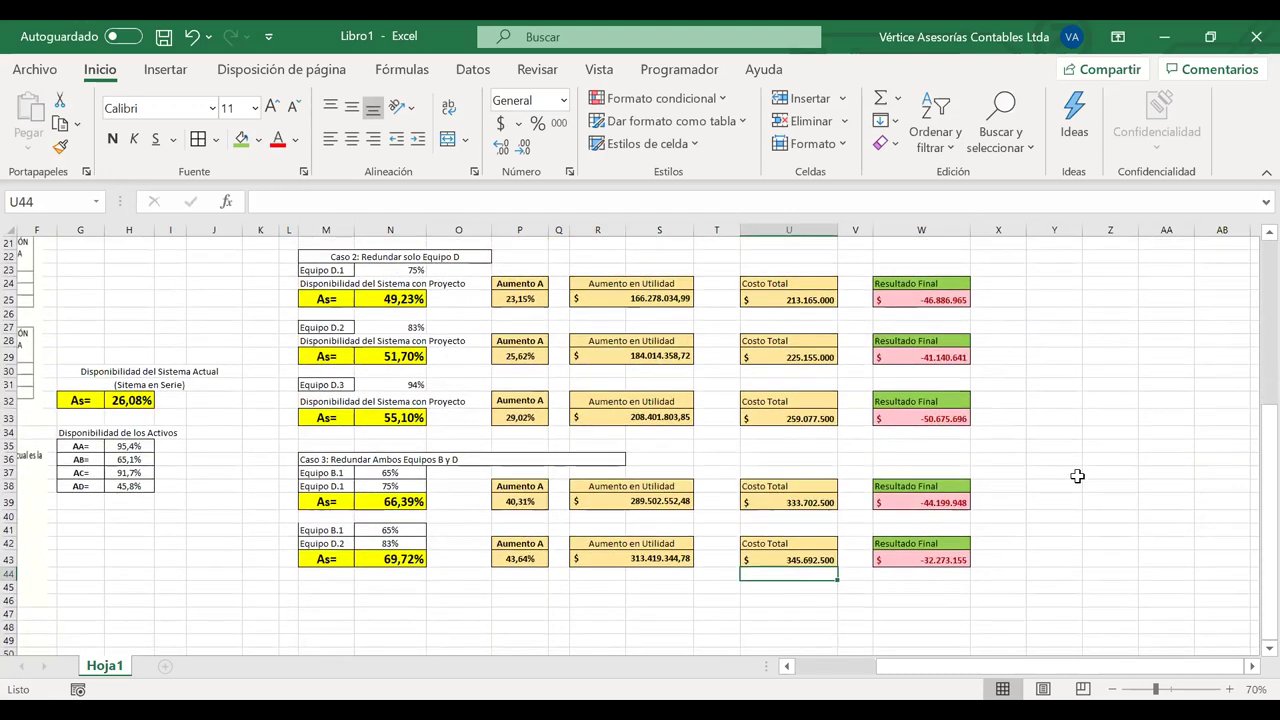
{"action": "scroll", "coordinate": [1077, 476], "scroll_direction": "down", "scroll_amount": 1}
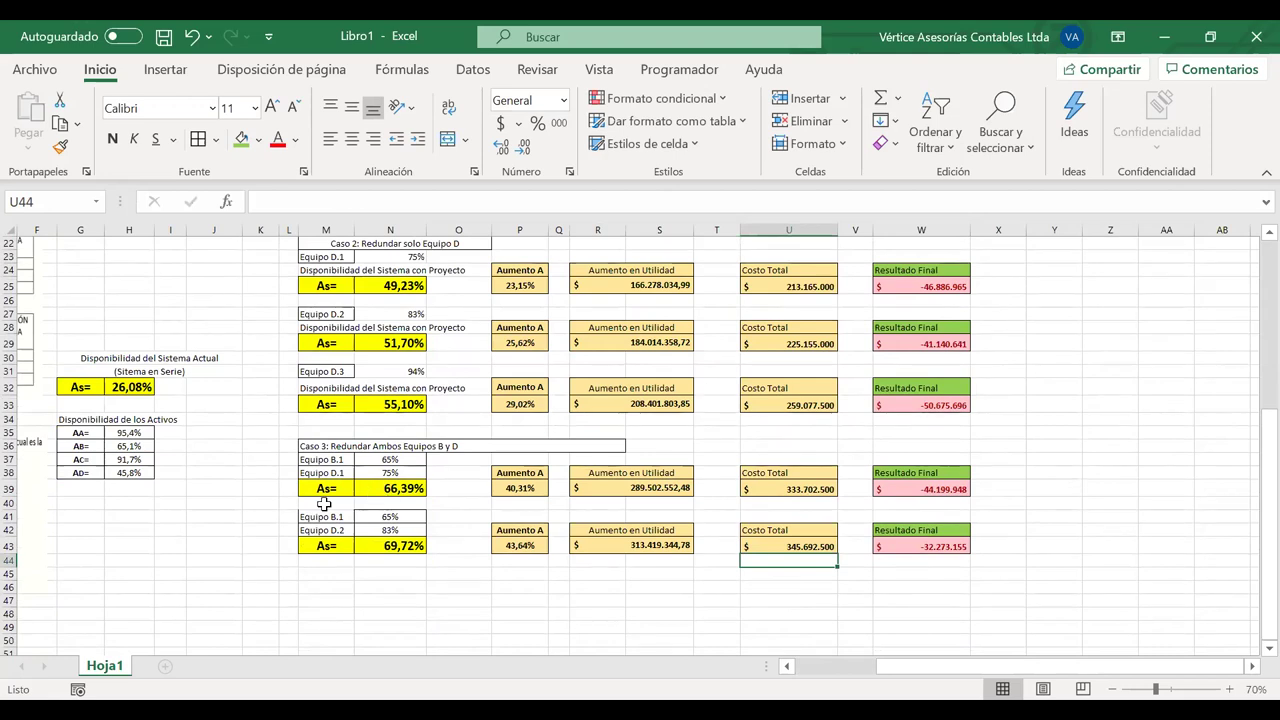
{"action": "left_click_drag", "start_coordinate": [312, 516], "coordinate": [938, 552]}
{"action": "key", "text": "ctrl+c"}
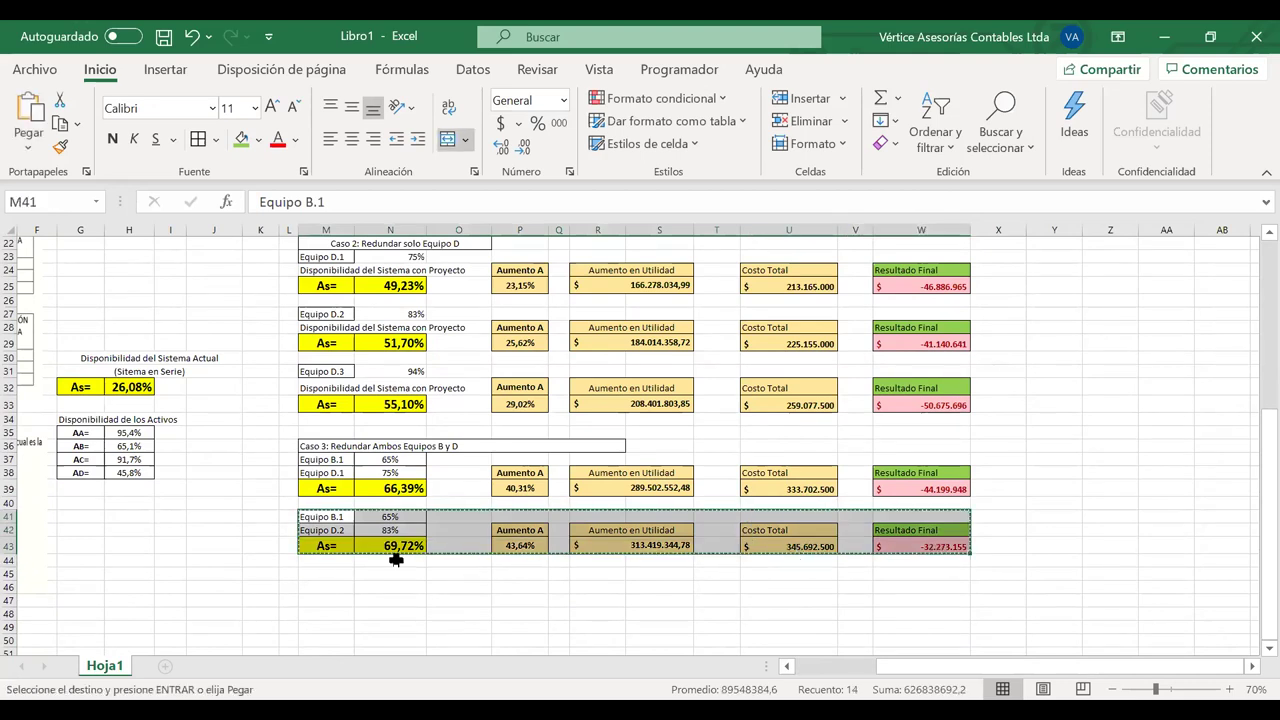
{"action": "left_click", "coordinate": [326, 572]}
{"action": "key", "text": "ctrl+v"}
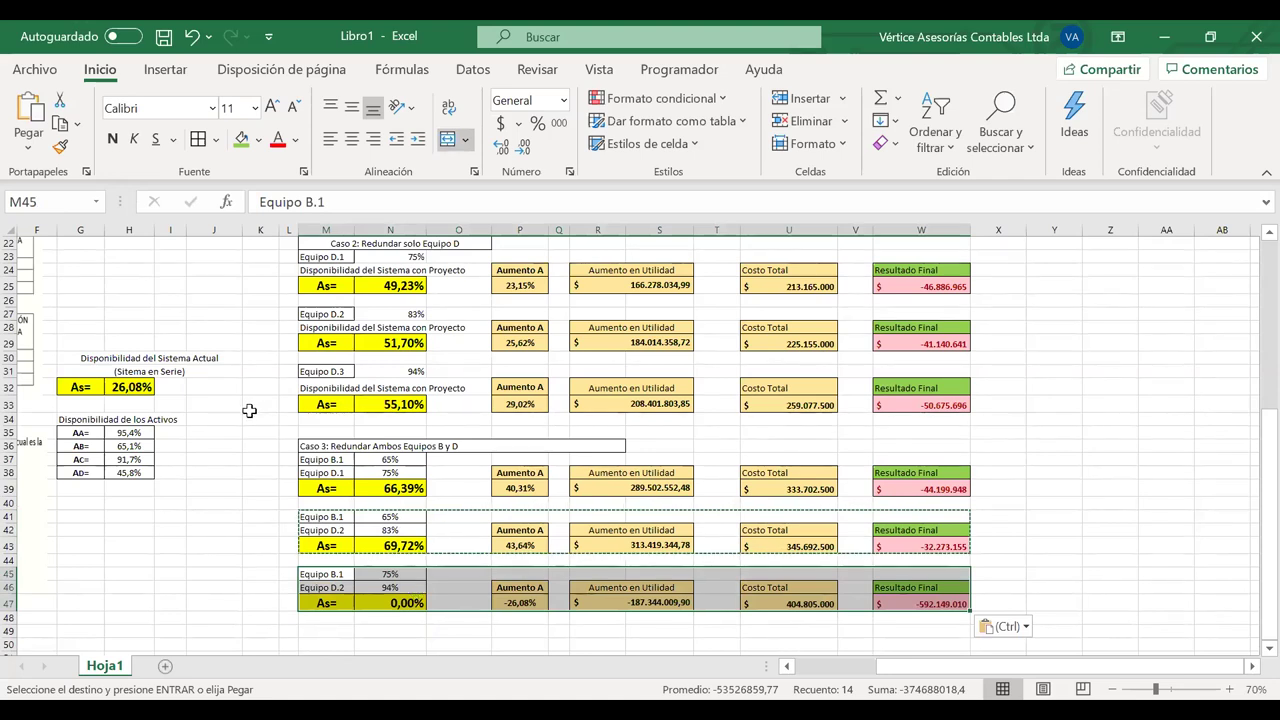
Rename the label in M46 of the pasted block to Equipo D.3
{"action": "scroll", "coordinate": [250, 410], "scroll_direction": "left", "scroll_amount": 5}
{"action": "scroll", "coordinate": [250, 410], "scroll_direction": "right", "scroll_amount": 1}
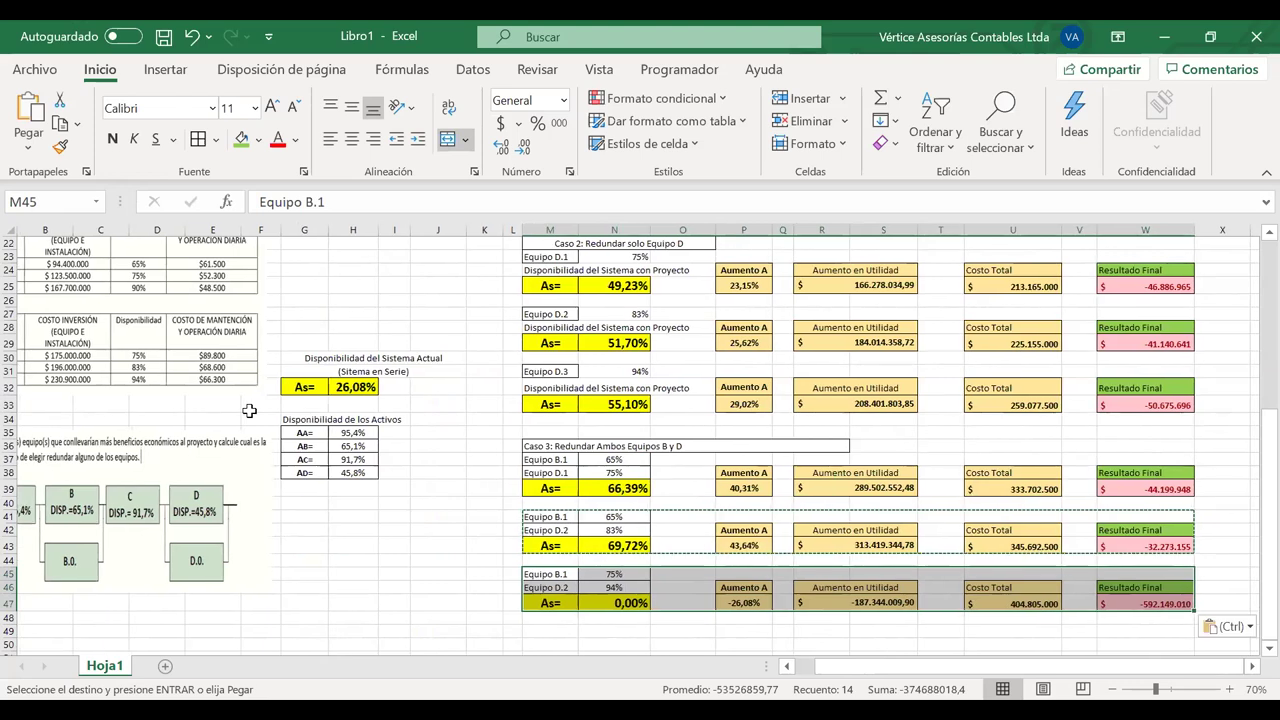
{"action": "double_click", "coordinate": [570, 587]}
{"action": "key", "text": "BackSpace"}
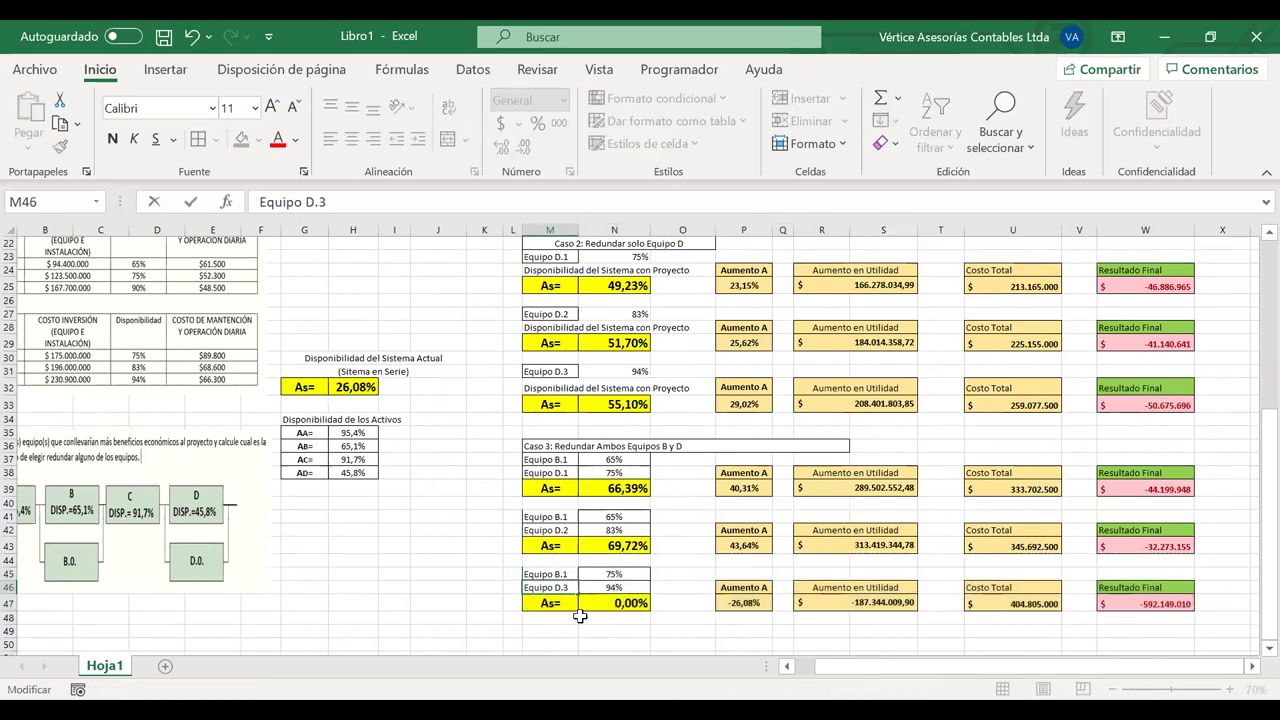
{"action": "key", "text": "Return"}
Repoint the Equipo B.1 availability in N45 to =N10
{"action": "left_click", "coordinate": [622, 574]}
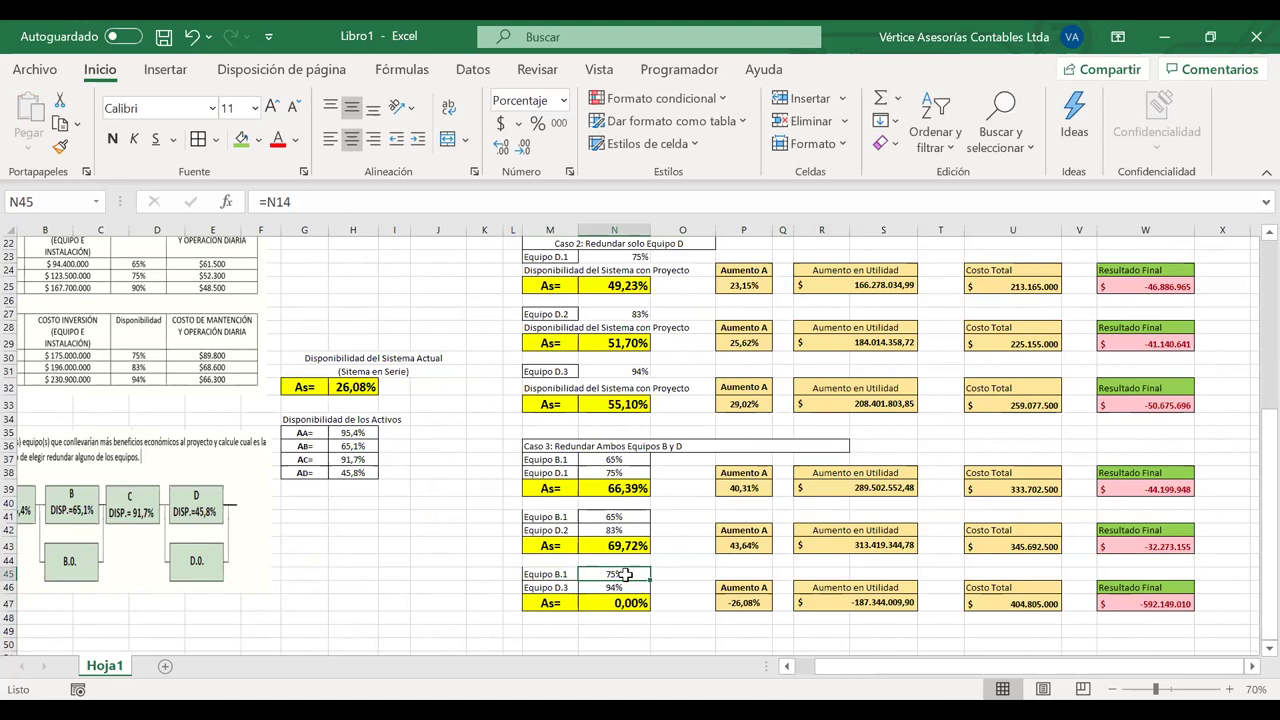
{"action": "scroll", "coordinate": [625, 574], "scroll_direction": "up", "scroll_amount": 7}
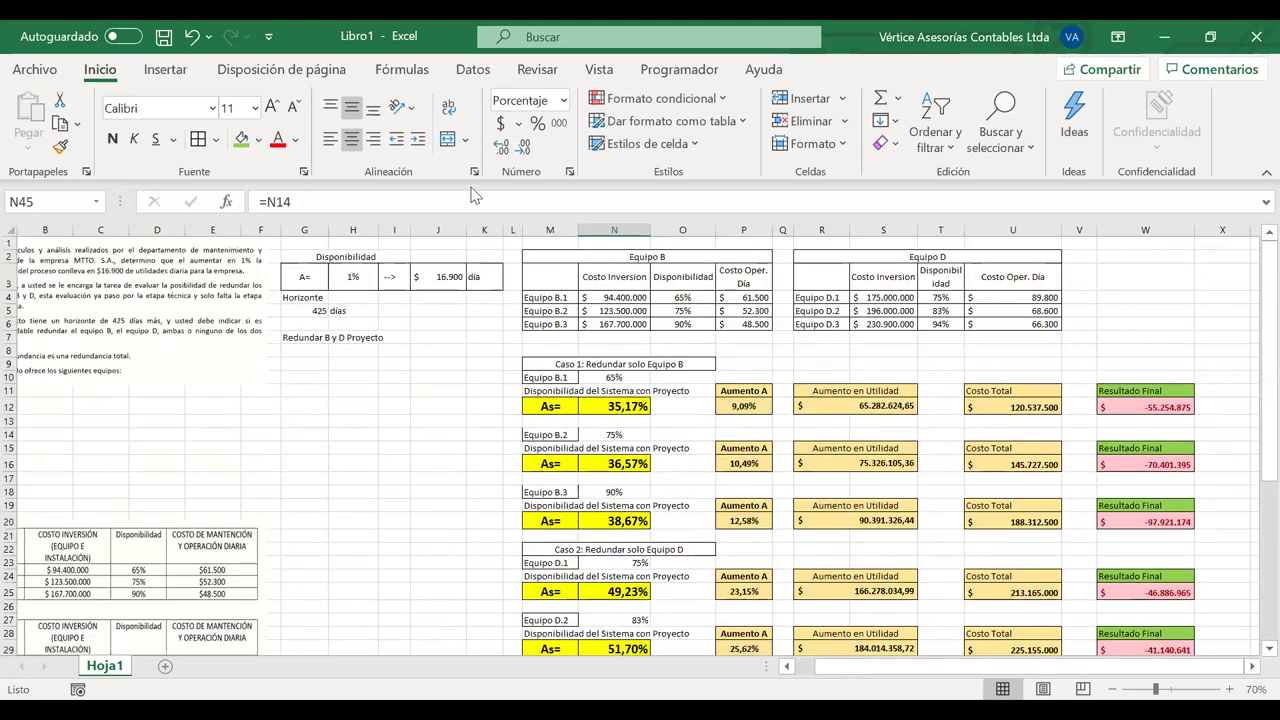
{"action": "left_click", "coordinate": [441, 205]}
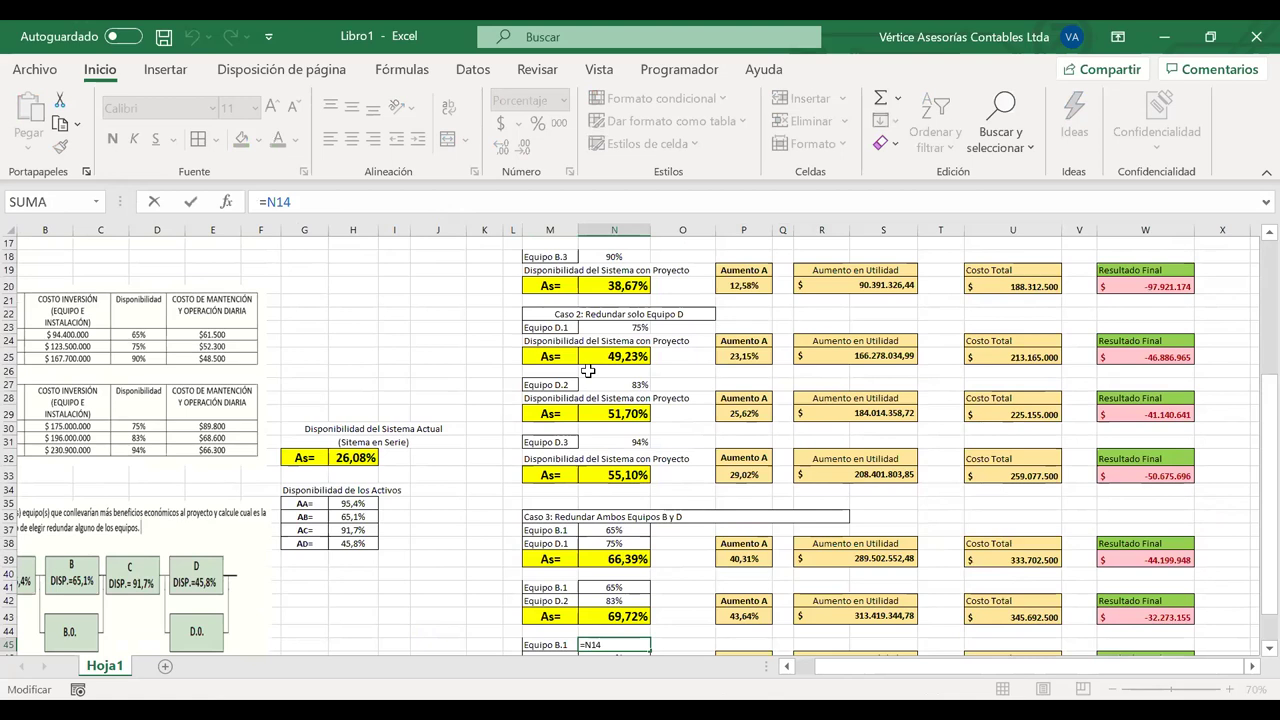
{"action": "scroll", "coordinate": [588, 371], "scroll_direction": "up", "scroll_amount": 4}
{"action": "left_click_drag", "start_coordinate": [601, 349], "coordinate": [601, 295]}
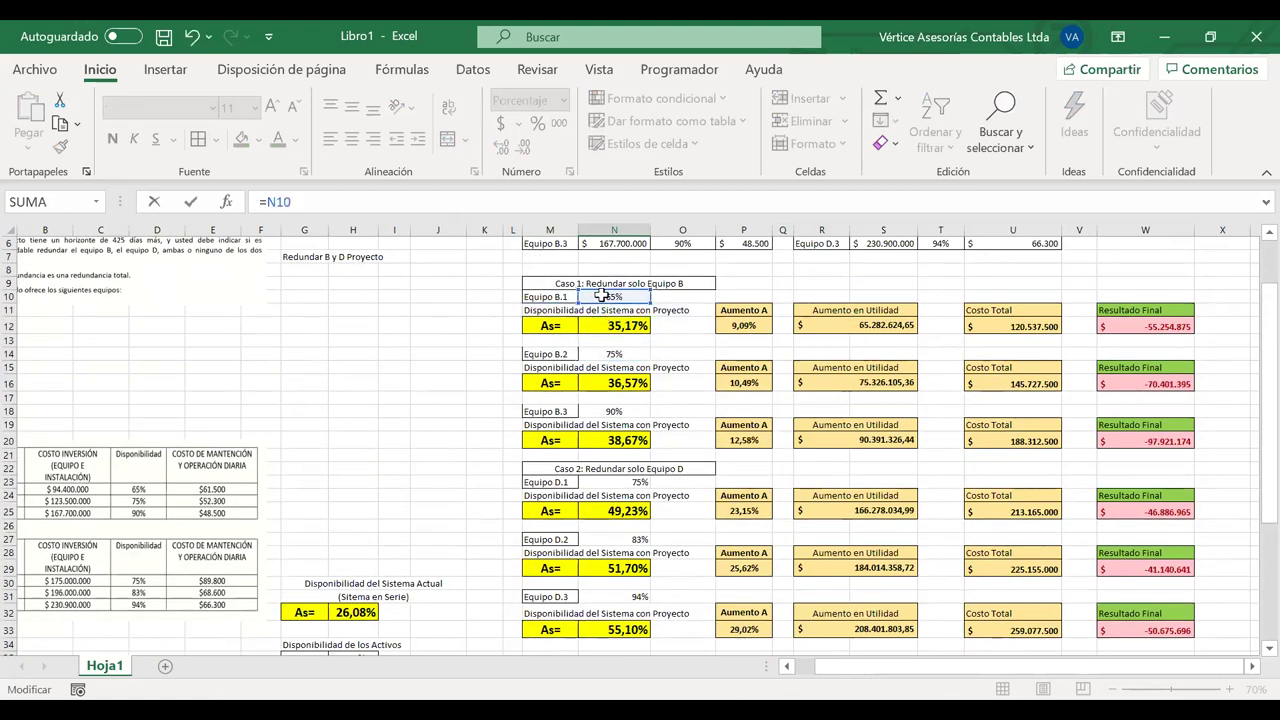
{"action": "key", "text": "Escape"}
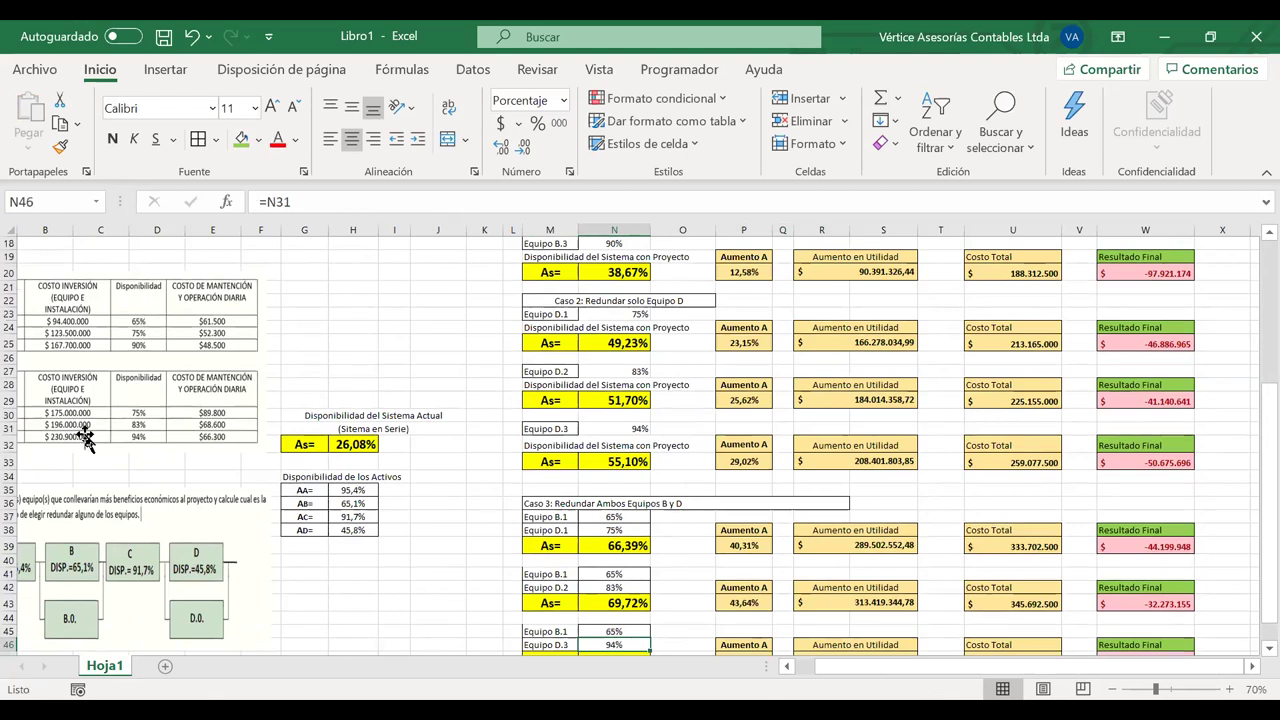
{"action": "scroll", "coordinate": [107, 438], "scroll_direction": "left", "scroll_amount": 1}
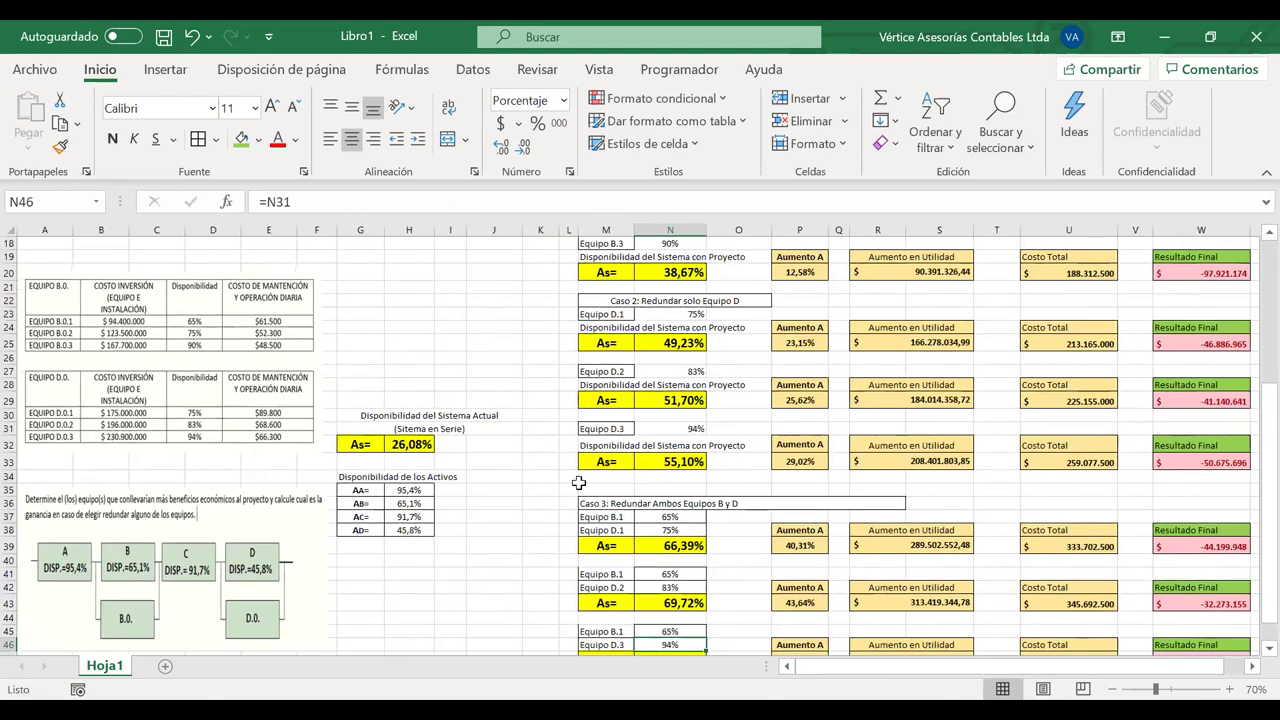
{"action": "scroll", "coordinate": [666, 610], "scroll_direction": "down", "scroll_amount": 1}
{"action": "scroll", "coordinate": [666, 610], "scroll_direction": "down", "scroll_amount": 2}
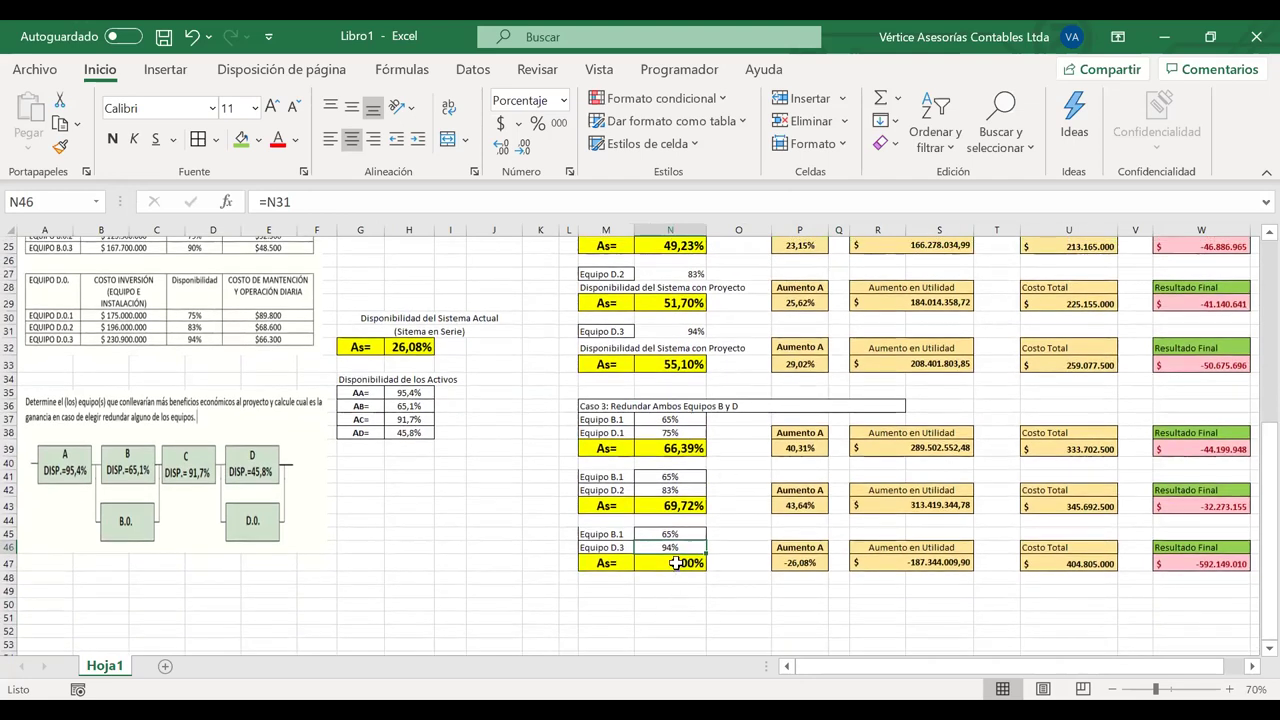
{"action": "left_click", "coordinate": [676, 563]}
{"action": "double_click", "coordinate": [676, 563]}
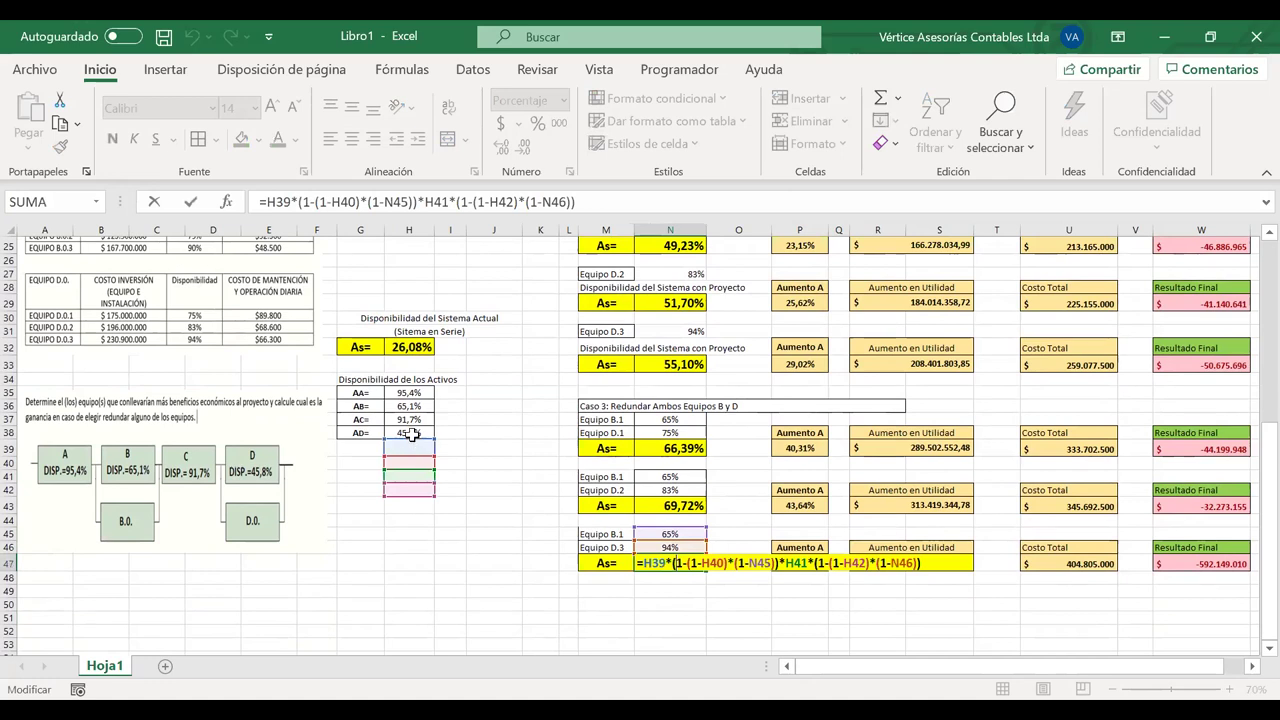
{"action": "left_click", "coordinate": [412, 433]}
{"action": "key", "text": "Escape"}
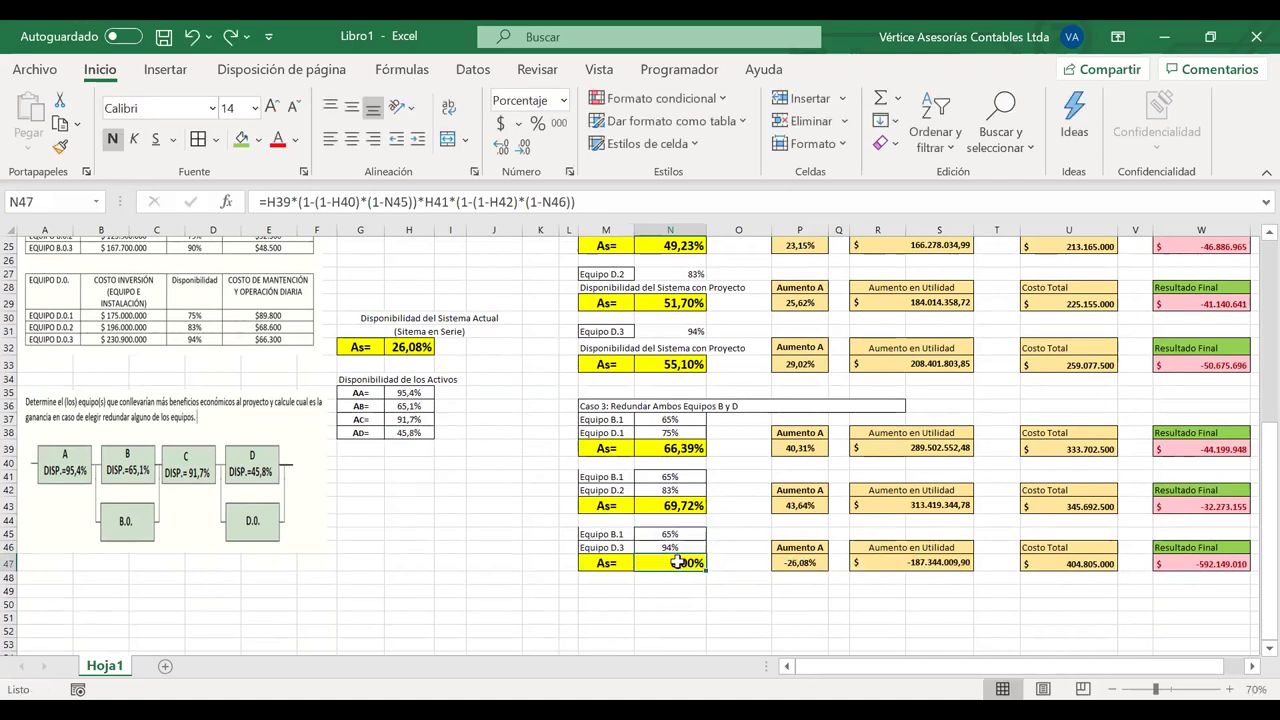
Repoint the asset availabilities in the N47 system availability formula to H35:H38, giving =H35*(1-(1-H36)*(1-N45))*H37*(1-(1-H38)*(1-N46))
{"action": "key", "text": "F2"}
{"action": "left_click_drag", "start_coordinate": [424, 445], "coordinate": [414, 400]}
{"action": "left_click_drag", "start_coordinate": [408, 457], "coordinate": [410, 408]}
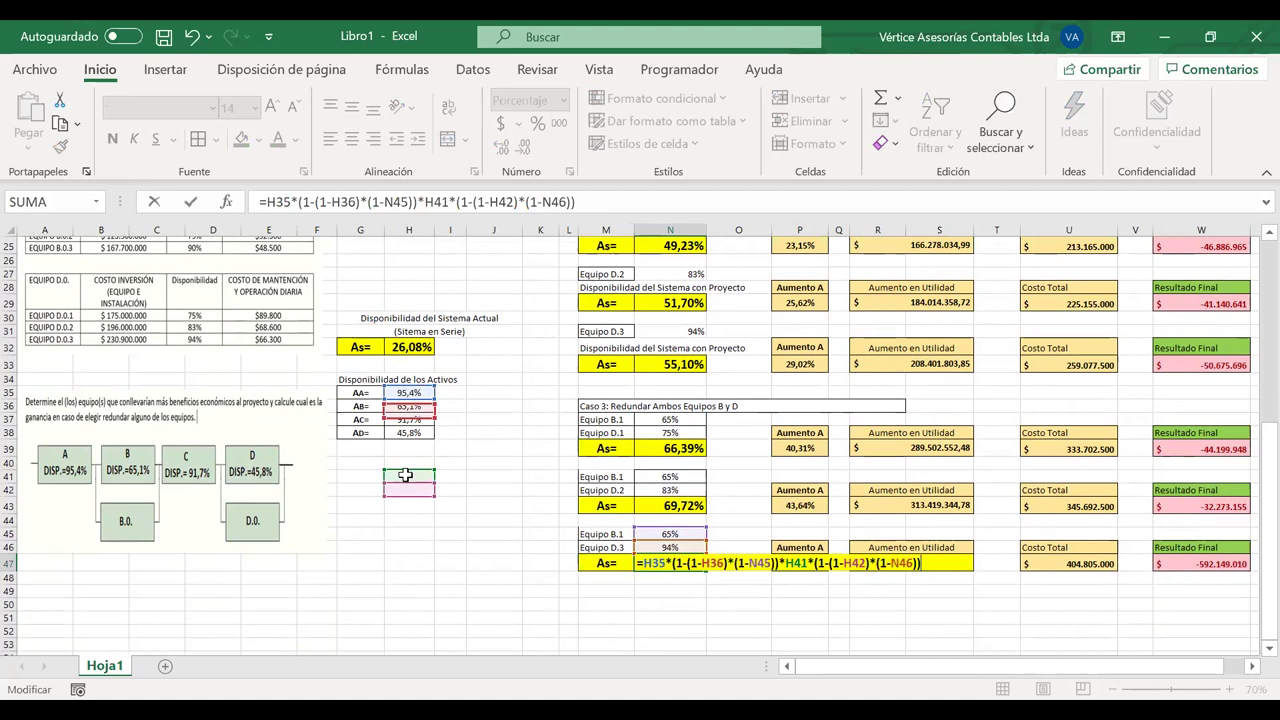
{"action": "left_click_drag", "start_coordinate": [406, 475], "coordinate": [408, 438]}
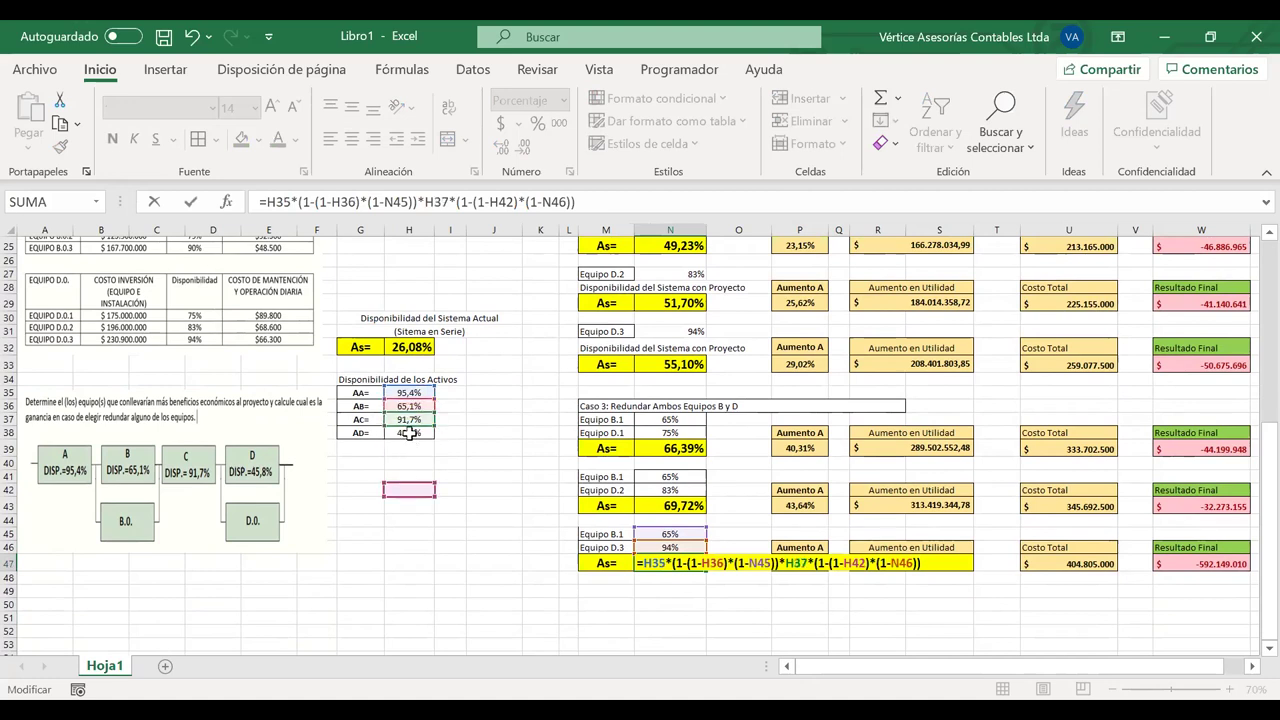
{"action": "key", "text": "Return"}
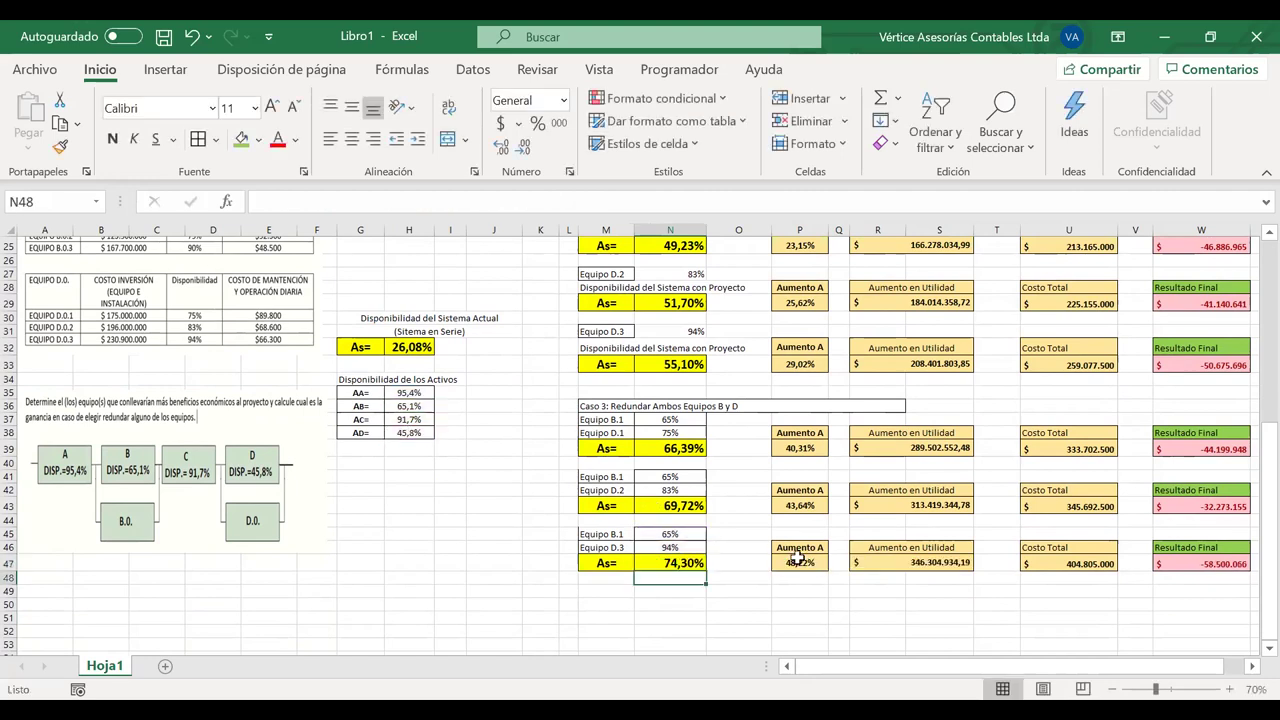
Check the cell references in the Aumento A formula in P47 and the Aumento en Utilidad formula in R47
{"action": "double_click", "coordinate": [799, 560]}
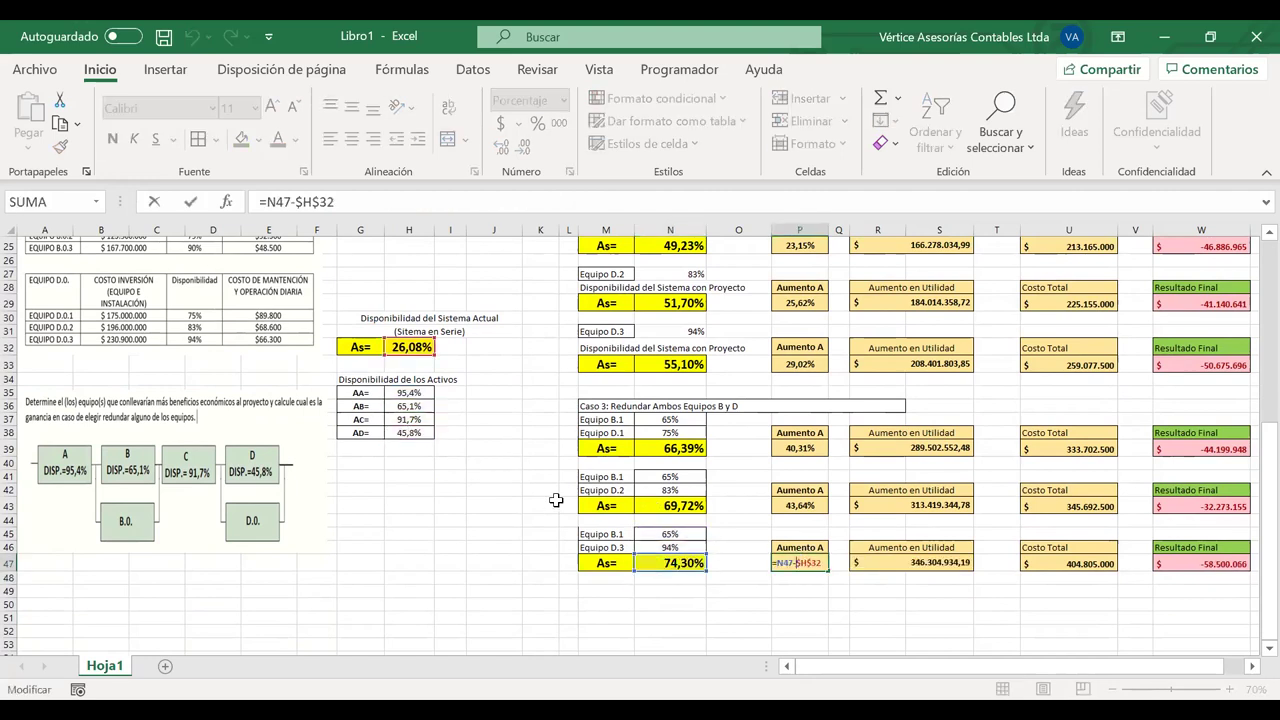
{"action": "key", "text": "Return"}
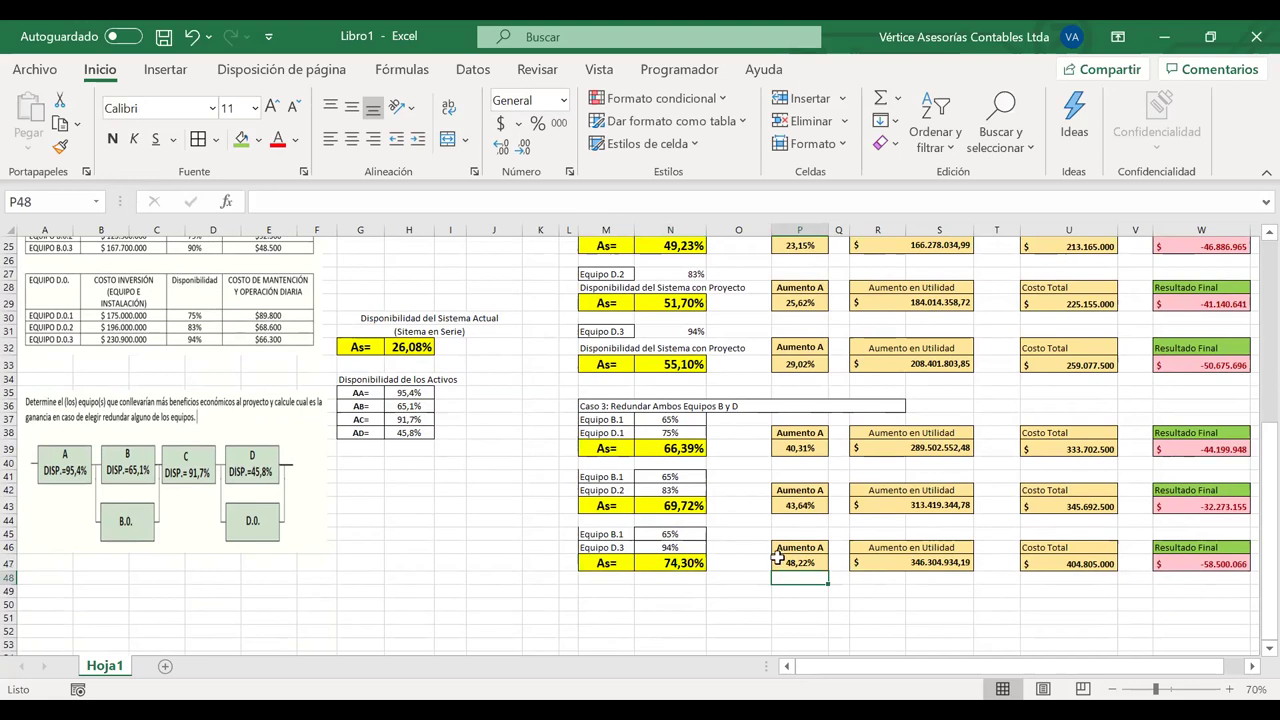
{"action": "key", "text": "Up"}
{"action": "key", "text": "Right"}
{"action": "key", "text": "Right"}
{"action": "key", "text": "F2"}
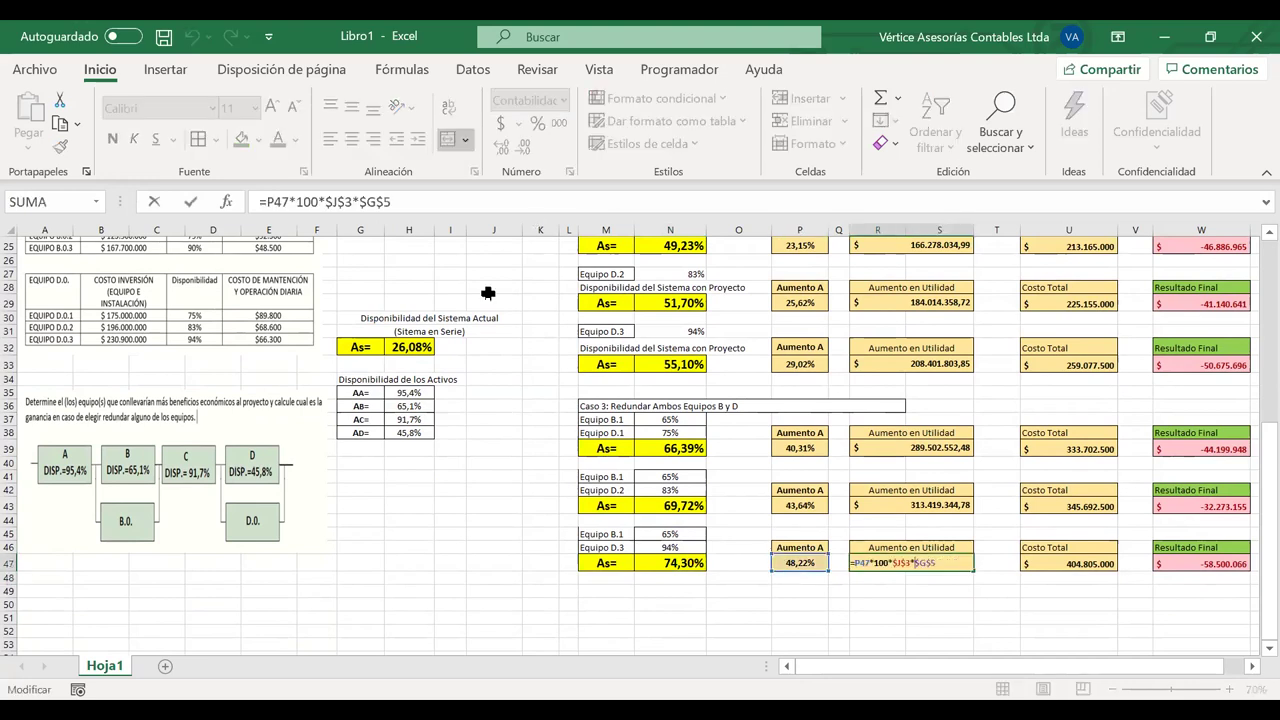
{"action": "scroll", "coordinate": [436, 320], "scroll_direction": "up", "scroll_amount": 8}
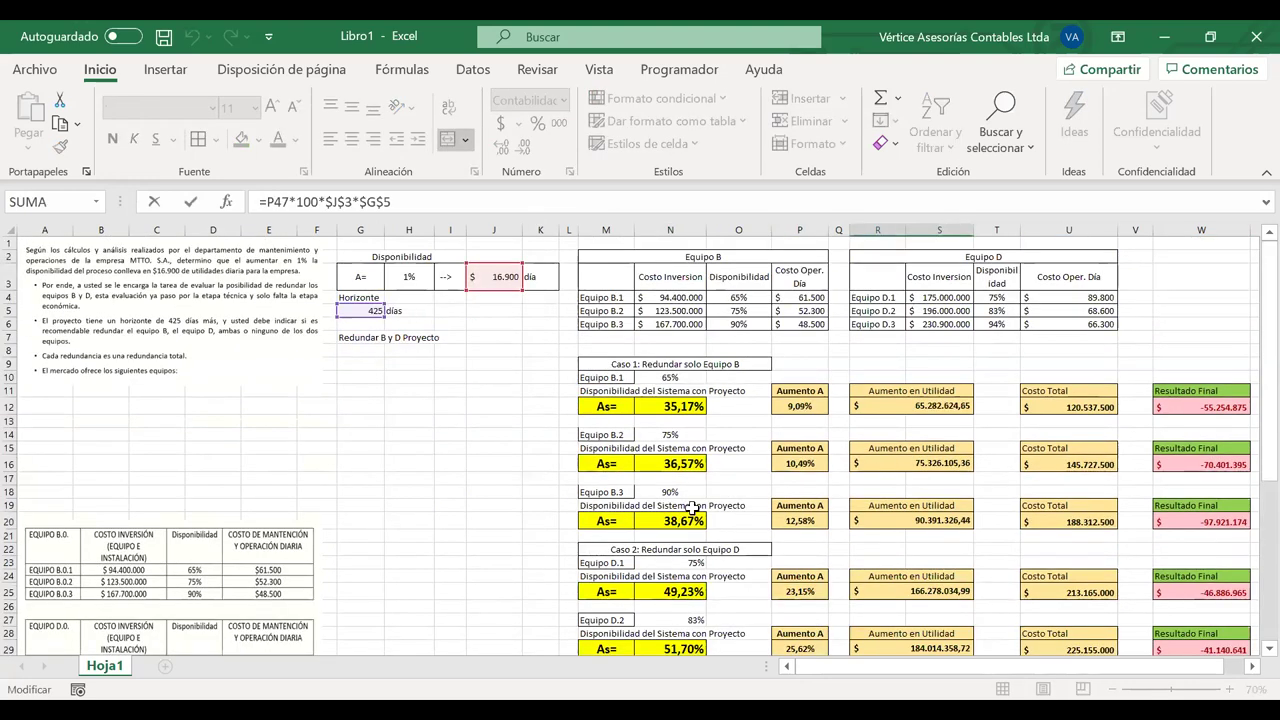
{"action": "scroll", "coordinate": [692, 508], "scroll_direction": "down", "scroll_amount": 8}
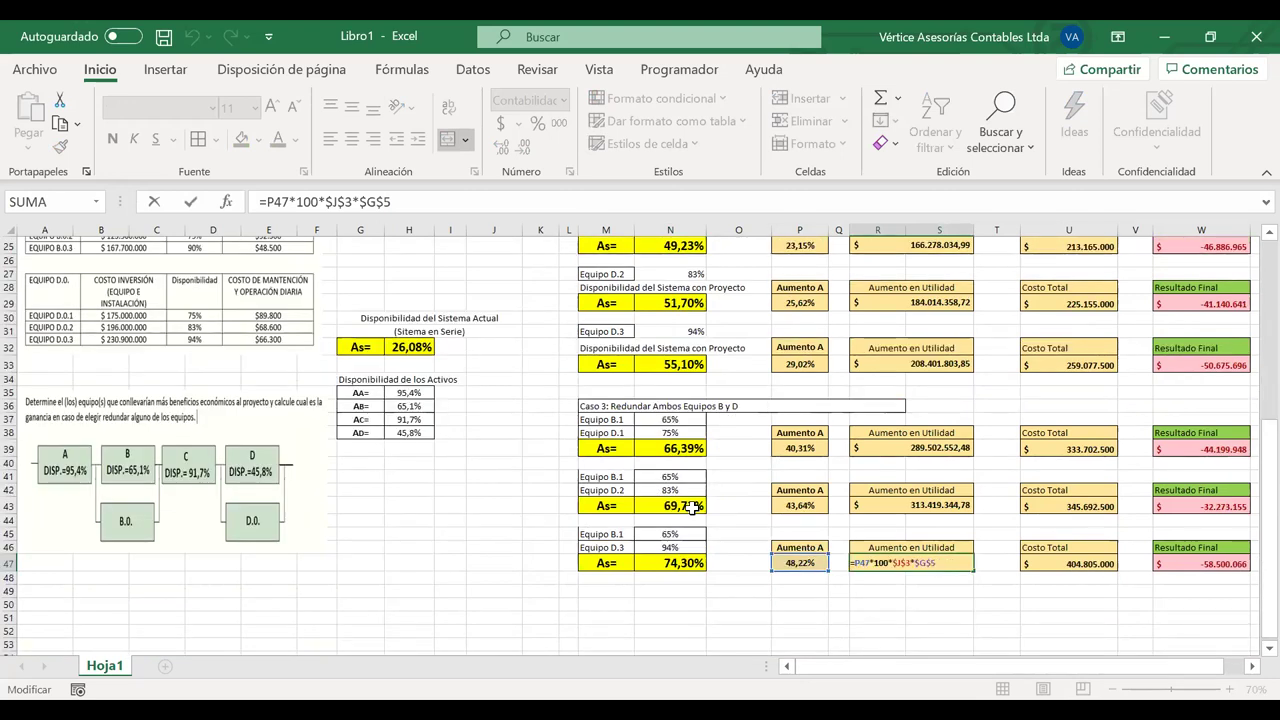
{"action": "key", "text": "Return"}
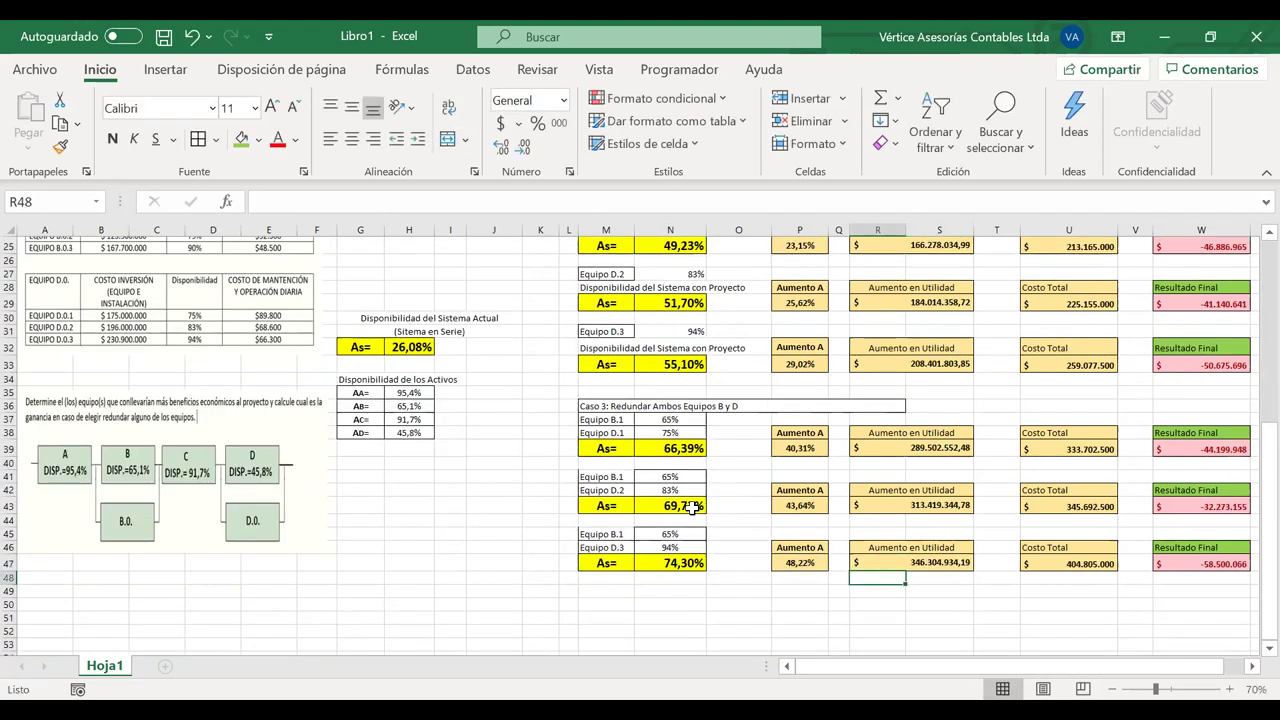
{"action": "left_click", "coordinate": [930, 563]}
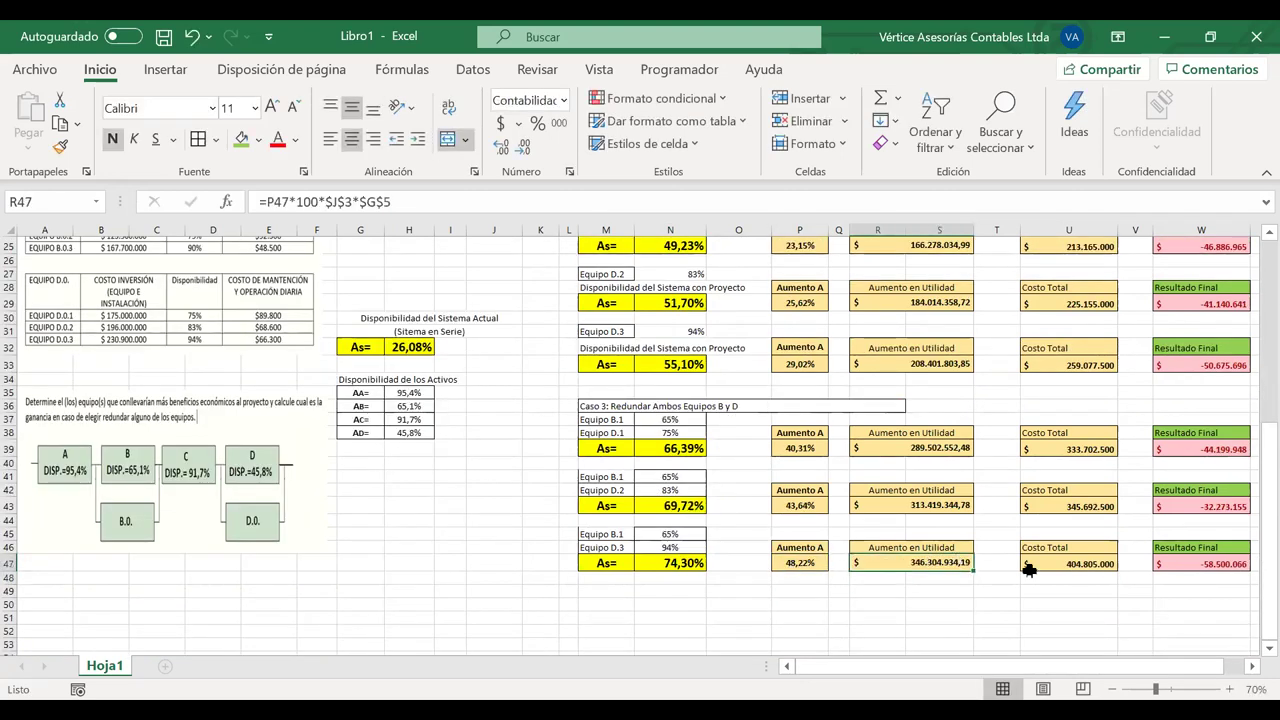
Calculate the Costo Total in U47 by adding the Equipo B.1 and Equipo D.3 total costs, =U12+U33
{"action": "scroll", "coordinate": [1012, 563], "scroll_direction": "right", "scroll_amount": 1}
{"action": "left_click", "coordinate": [1012, 563]}
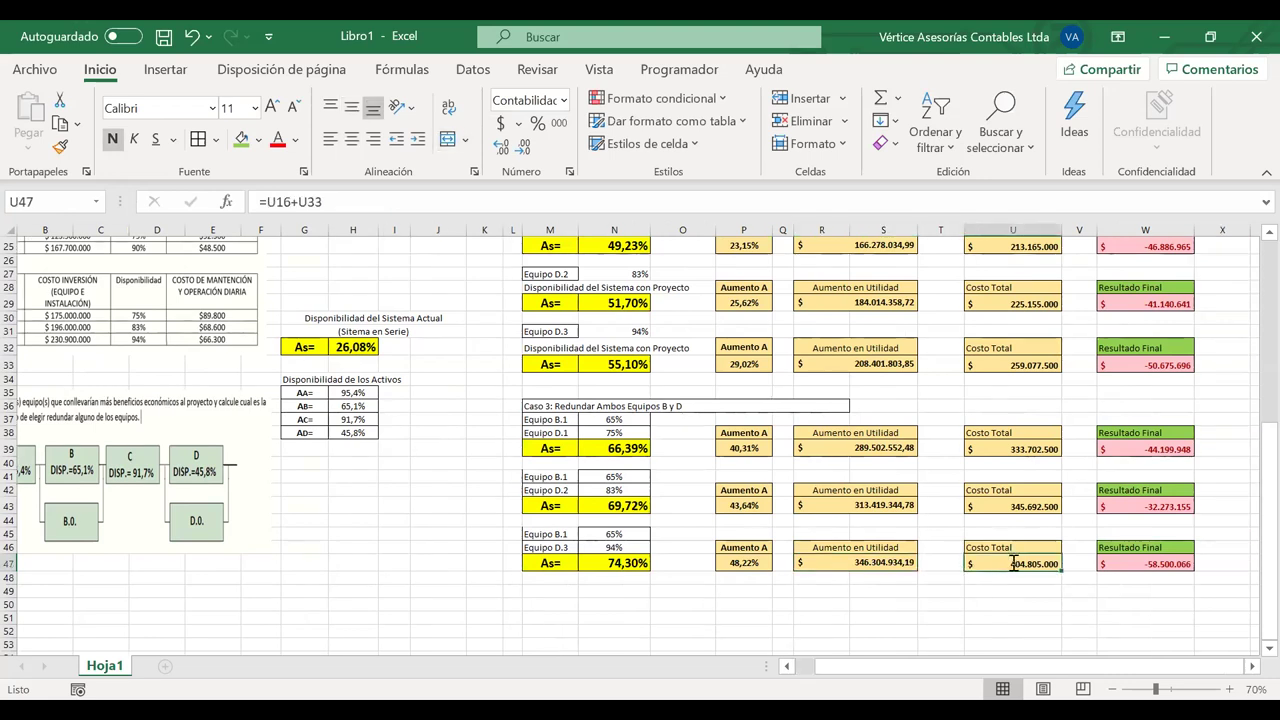
{"action": "double_click", "coordinate": [1012, 563]}
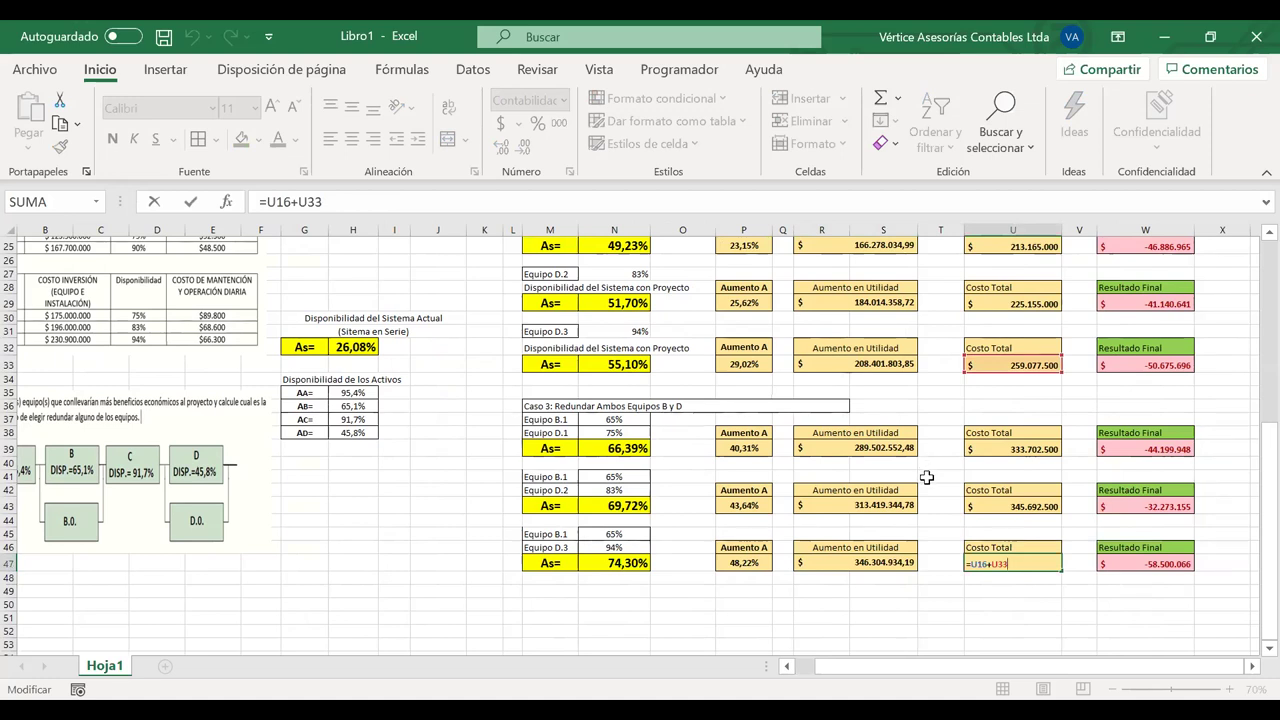
{"action": "scroll", "coordinate": [927, 469], "scroll_direction": "up", "scroll_amount": 4}
{"action": "scroll", "coordinate": [928, 485], "scroll_direction": "up", "scroll_amount": 2}
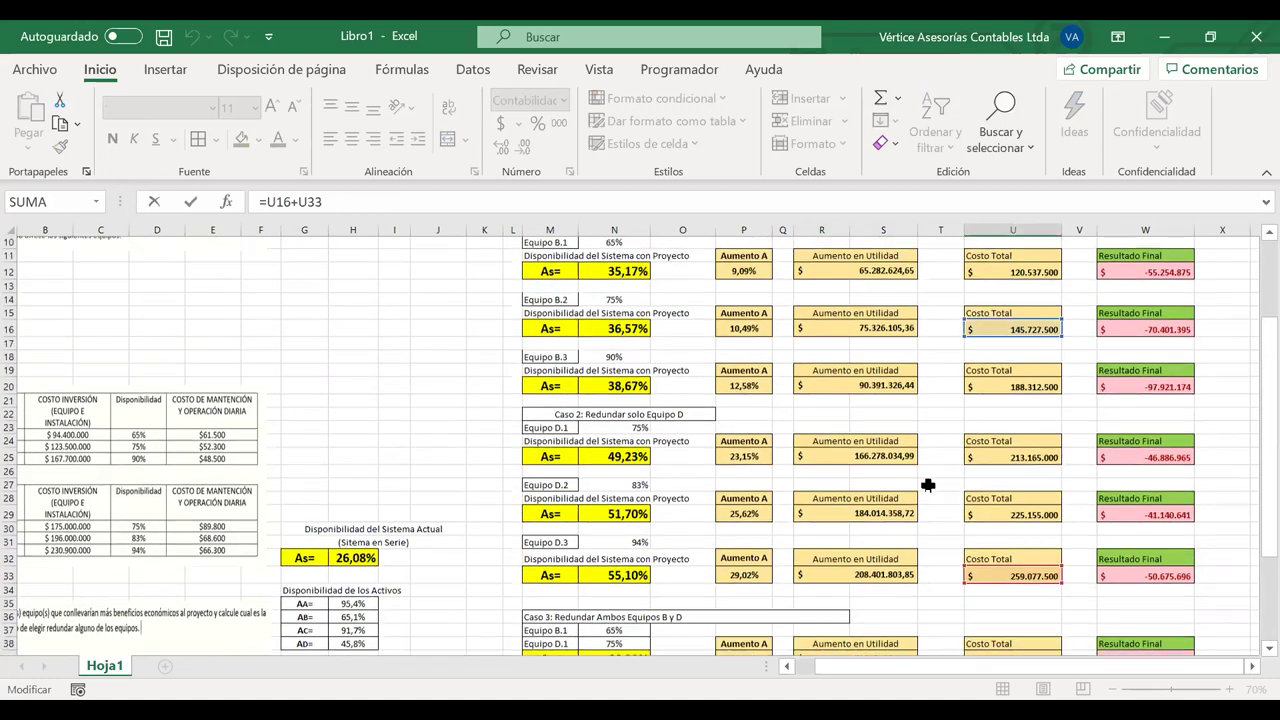
{"action": "left_click_drag", "start_coordinate": [1010, 335], "coordinate": [1004, 283]}
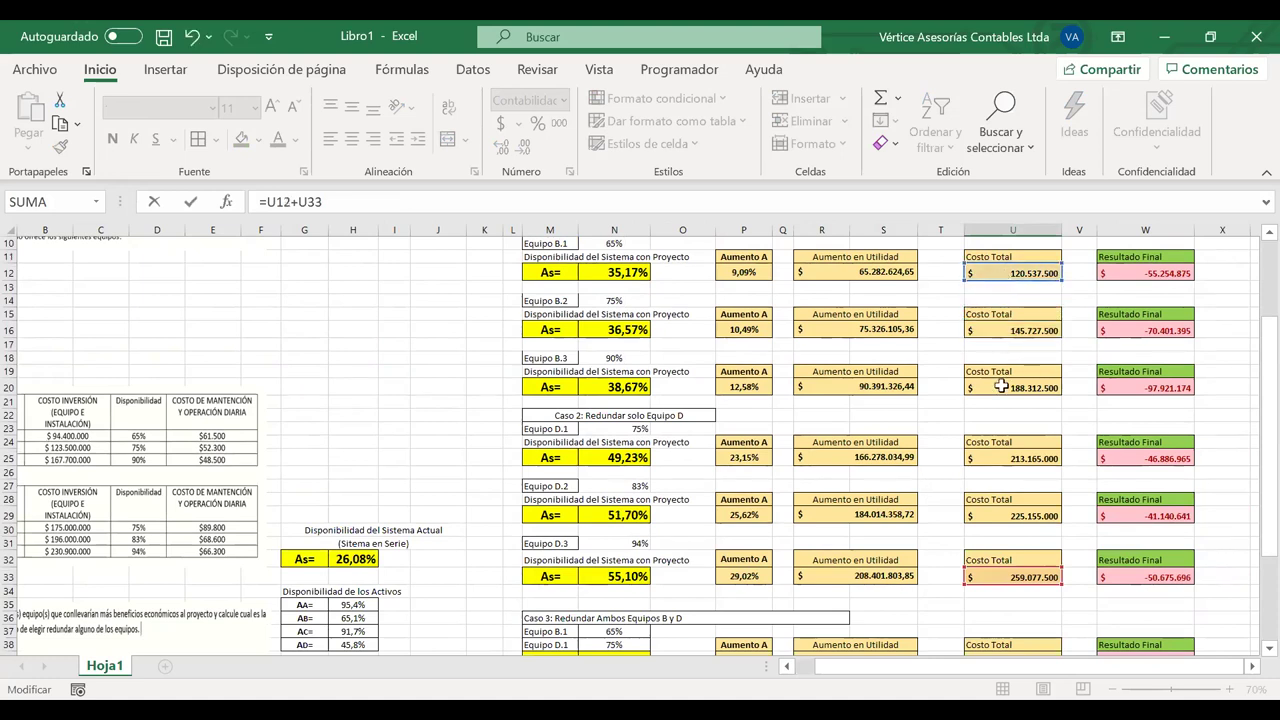
{"action": "scroll", "coordinate": [1001, 388], "scroll_direction": "down", "scroll_amount": 1}
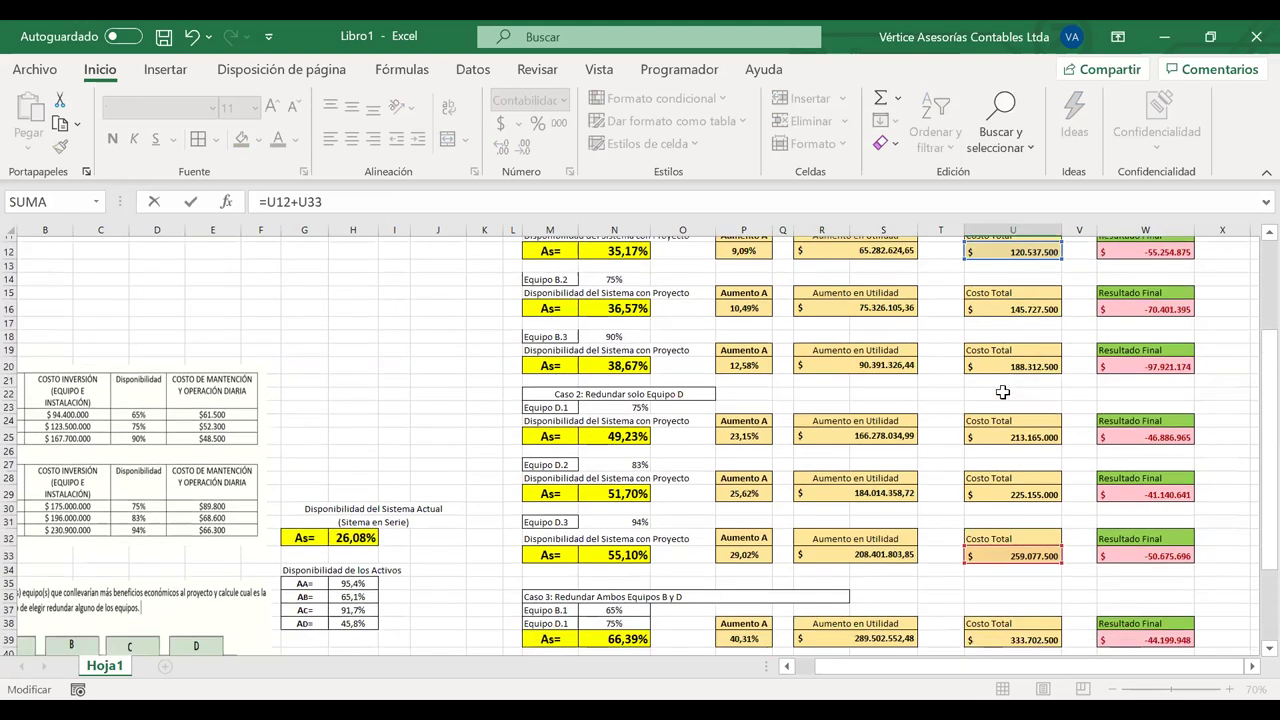
{"action": "scroll", "coordinate": [1002, 392], "scroll_direction": "down", "scroll_amount": 2}
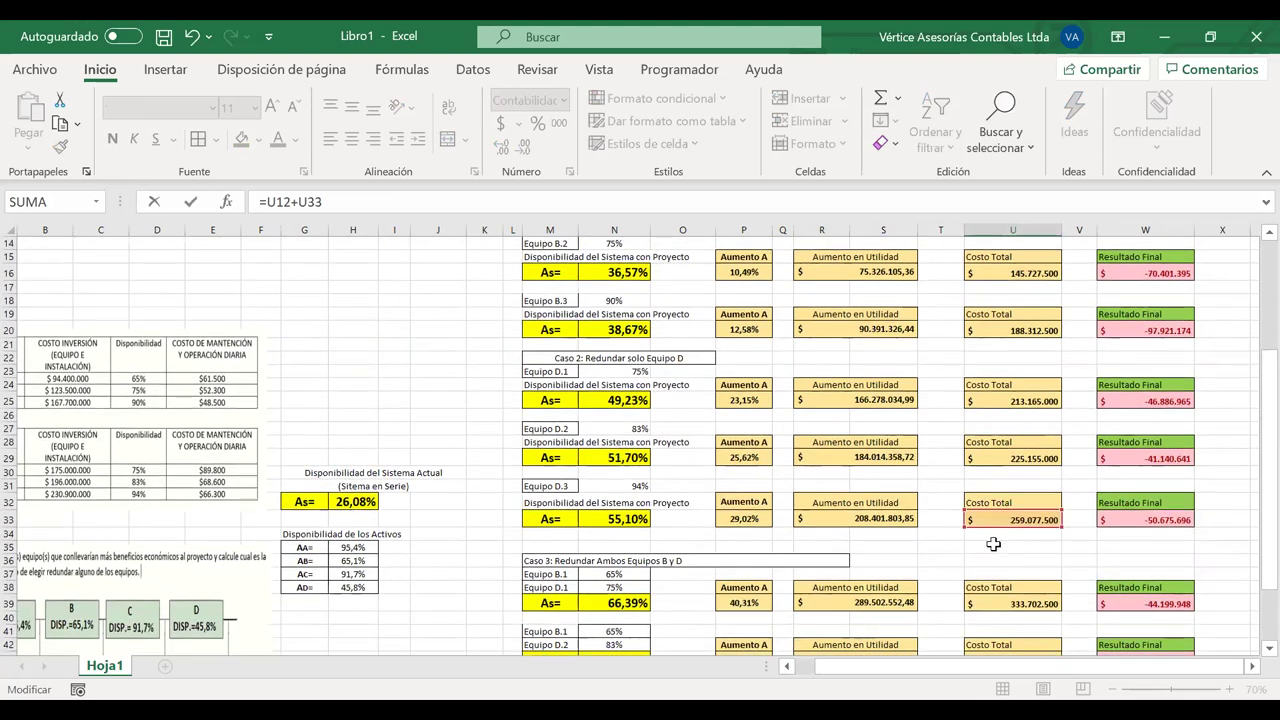
{"action": "key", "text": "Return"}
{"action": "scroll", "coordinate": [1040, 605], "scroll_direction": "down", "scroll_amount": 1}
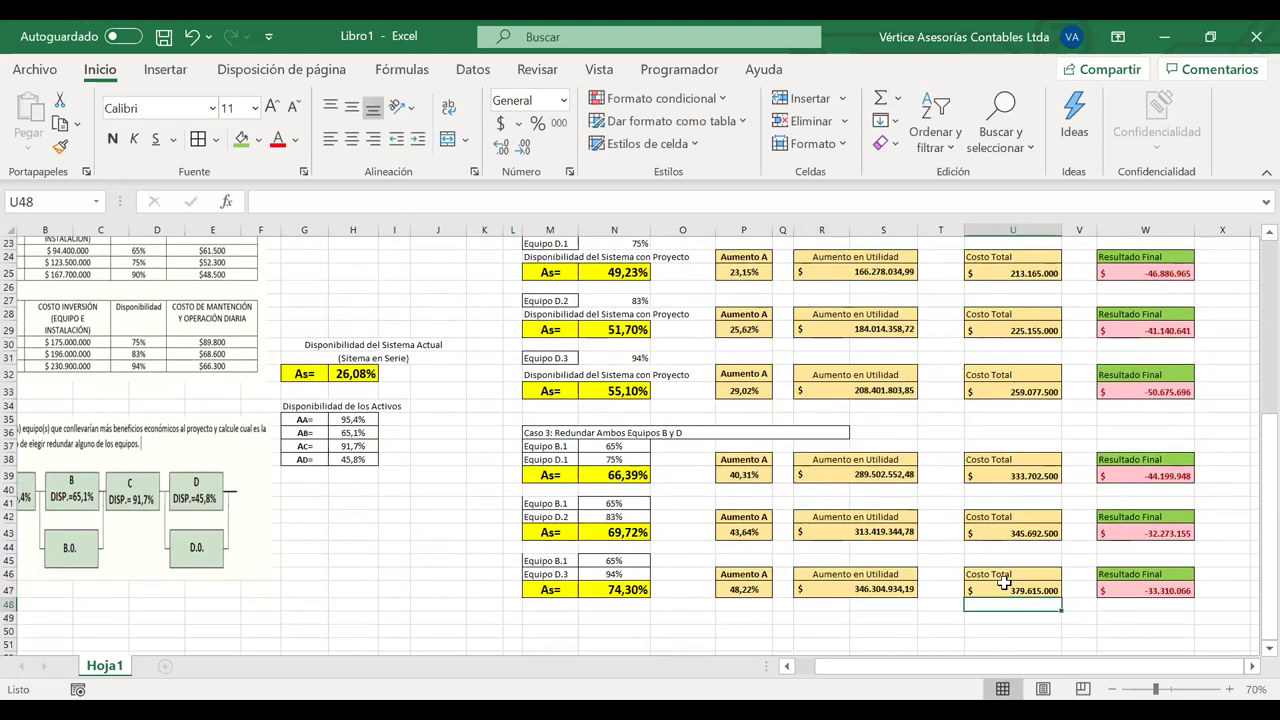
{"action": "left_click", "coordinate": [1021, 588]}
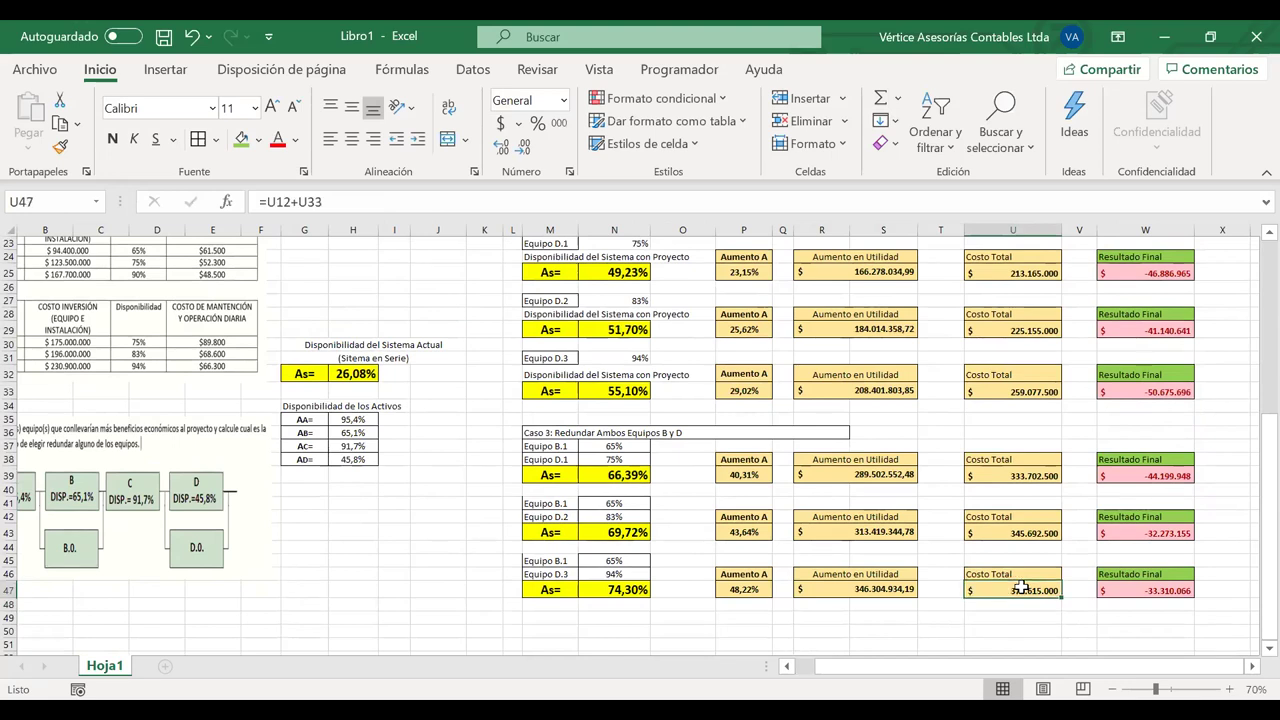
{"action": "left_click", "coordinate": [1185, 589]}
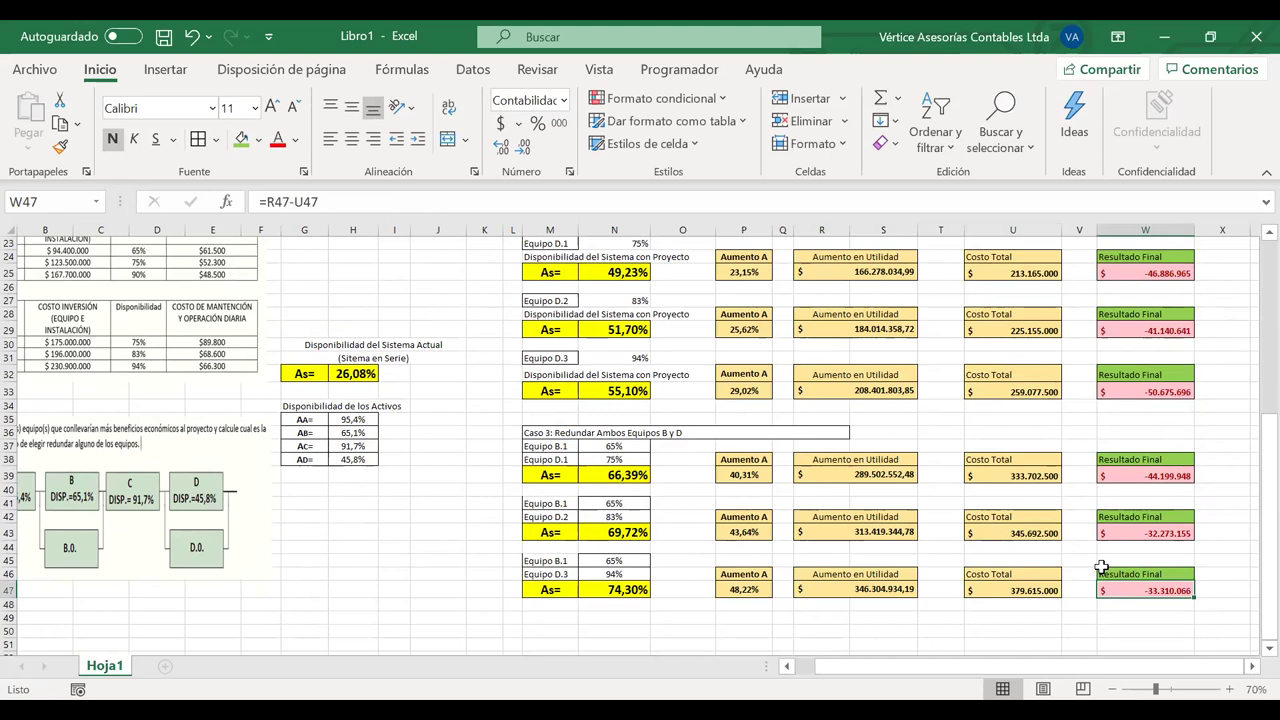
Copy the Equipo B.1 and D.3 calculation block M45:W47 and paste it below, starting at M49
{"action": "left_click_drag", "start_coordinate": [548, 560], "coordinate": [1134, 585]}
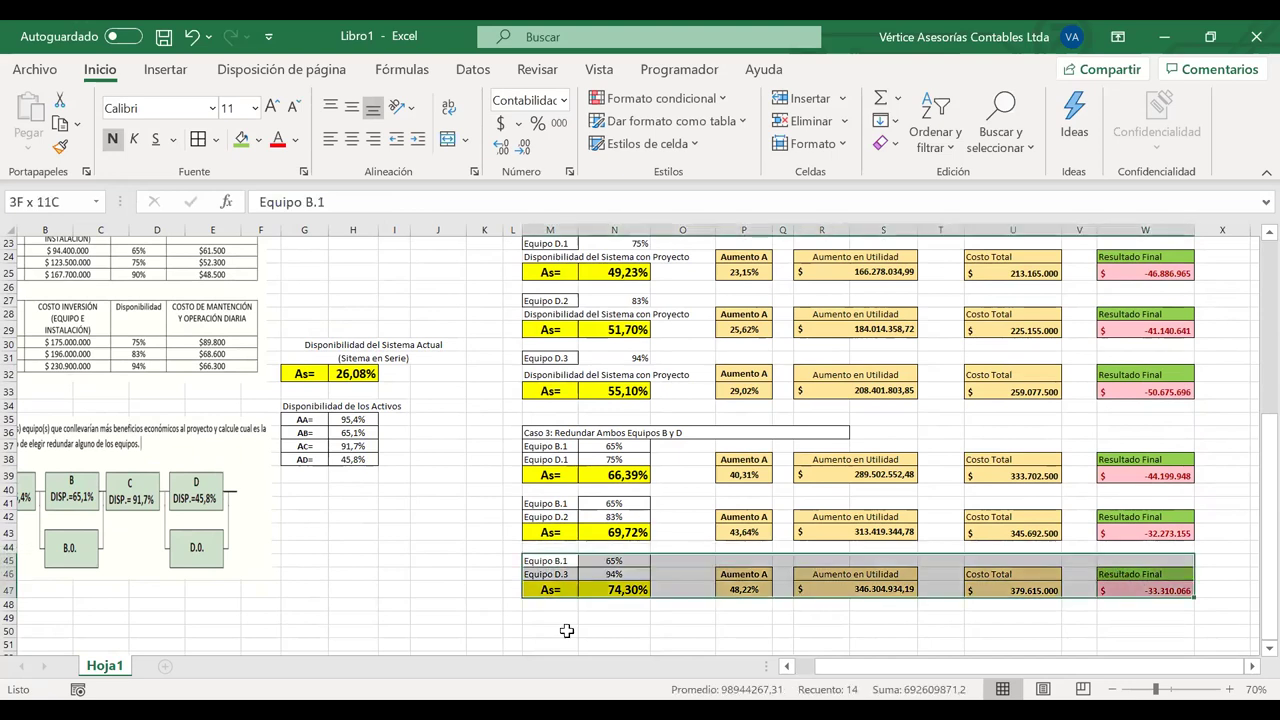
{"action": "key", "text": "ctrl+c"}
{"action": "left_click", "coordinate": [553, 617]}
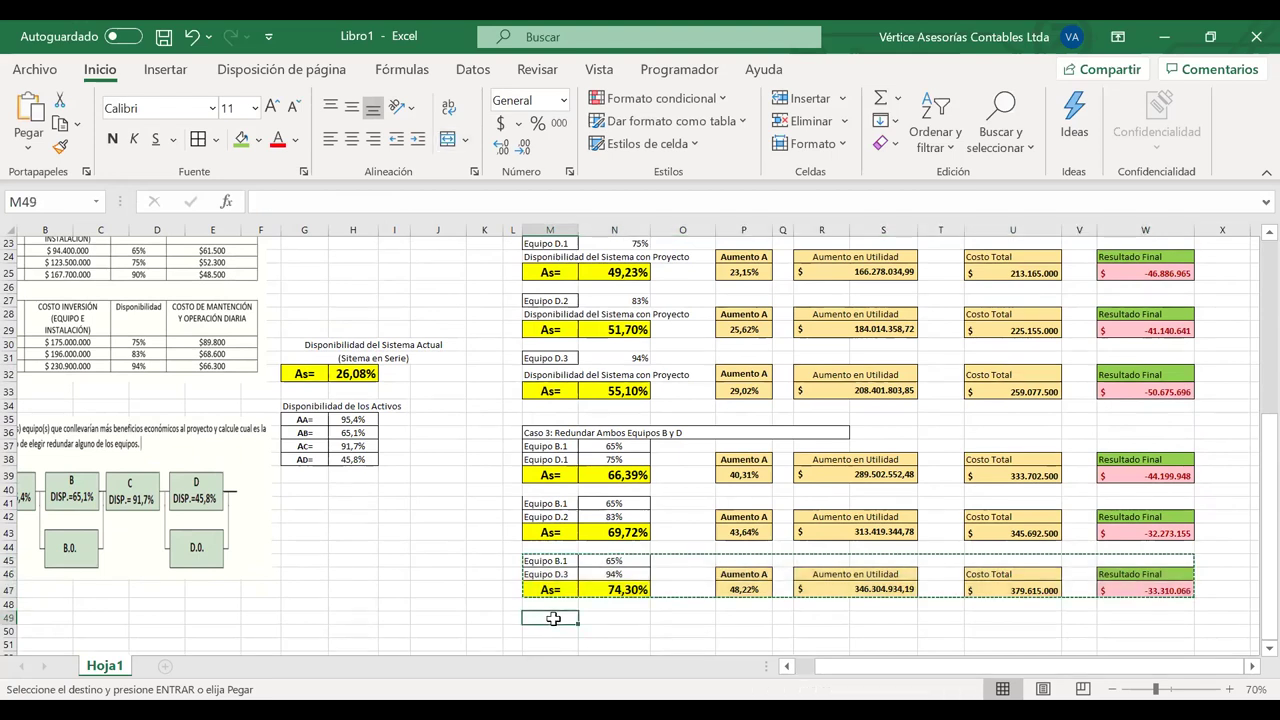
{"action": "key", "text": "ctrl+v"}
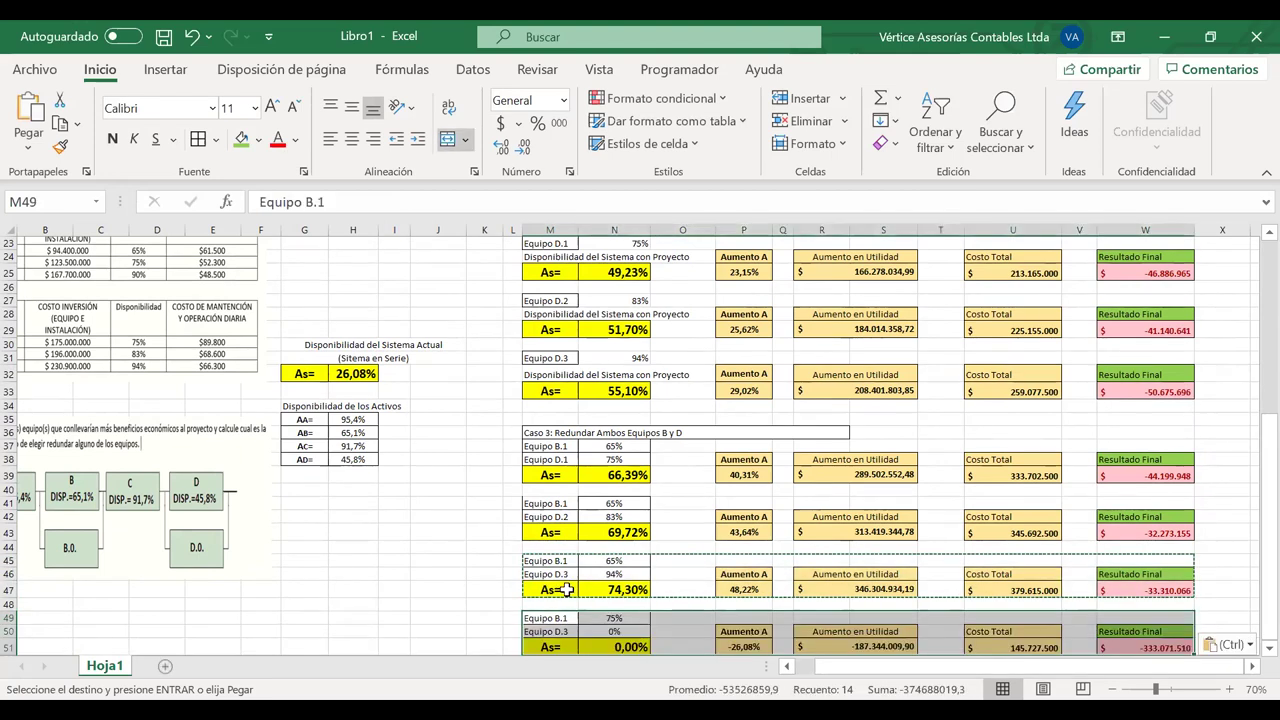
Rename the pasted block's labels to Equipo B.2 in M49 and Equipo D.1 in M50
{"action": "scroll", "coordinate": [566, 596], "scroll_direction": "down", "scroll_amount": 1}
{"action": "left_click", "coordinate": [571, 591]}
{"action": "double_click", "coordinate": [571, 591]}
{"action": "key", "text": "BackSpace"}
{"action": "type", "text": "1"}
{"action": "key", "text": "BackSpace"}
{"action": "type", "text": "2"}
{"action": "left_click", "coordinate": [574, 604]}
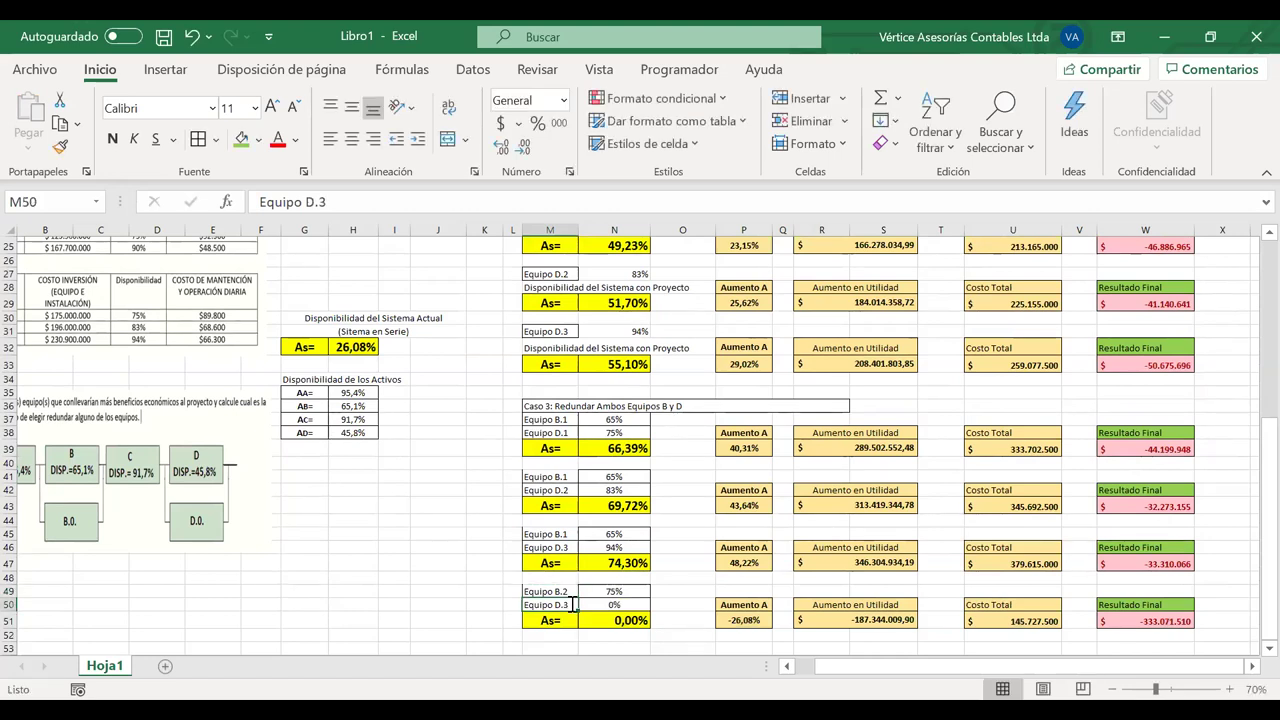
{"action": "double_click", "coordinate": [574, 604]}
{"action": "key", "text": "BackSpace"}
{"action": "type", "text": "1"}
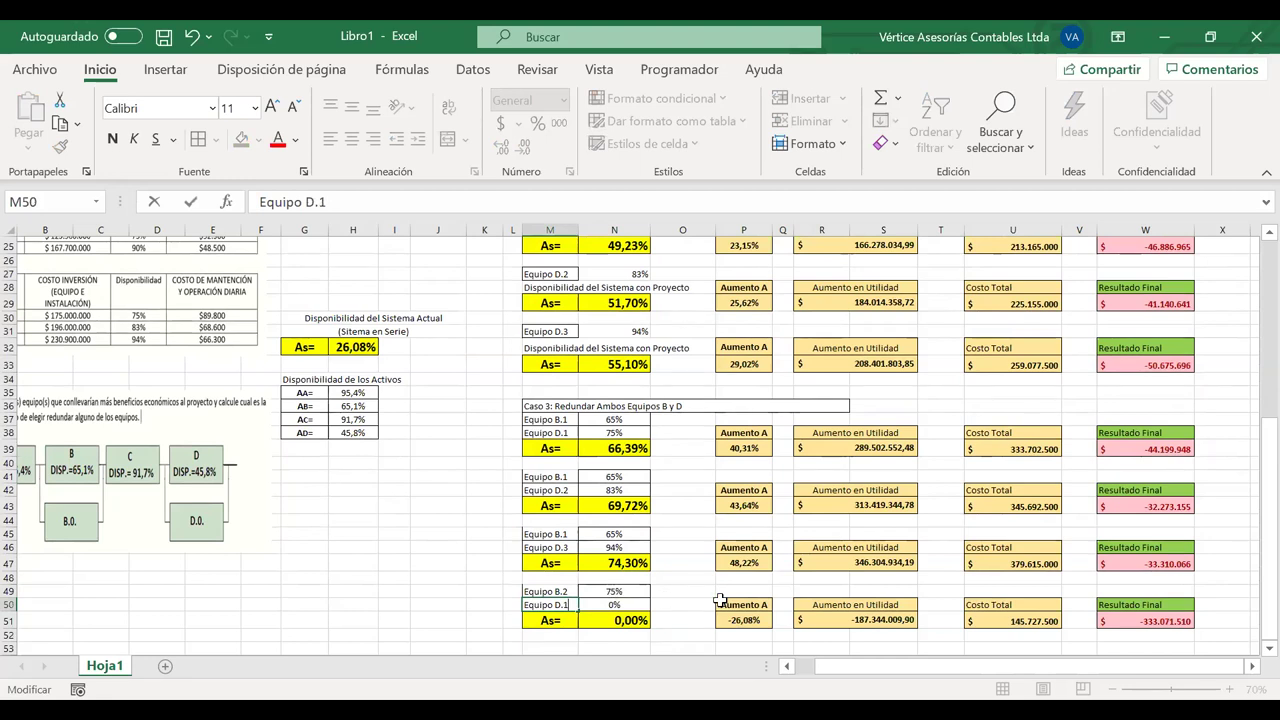
Link the Equipo B.2 availability in N49 to its Caso 1 value with =N14
{"action": "left_click", "coordinate": [611, 593]}
{"action": "type", "text": "="}
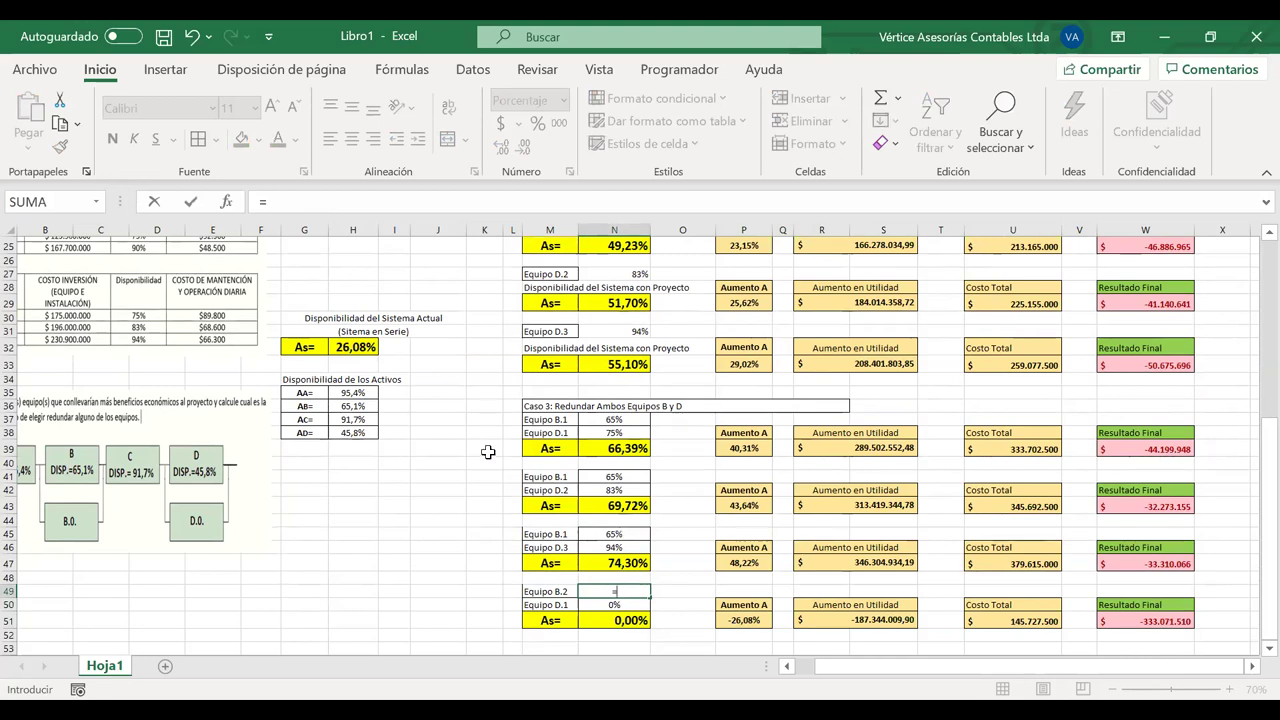
{"action": "scroll", "coordinate": [355, 432], "scroll_direction": "up", "scroll_amount": 1}
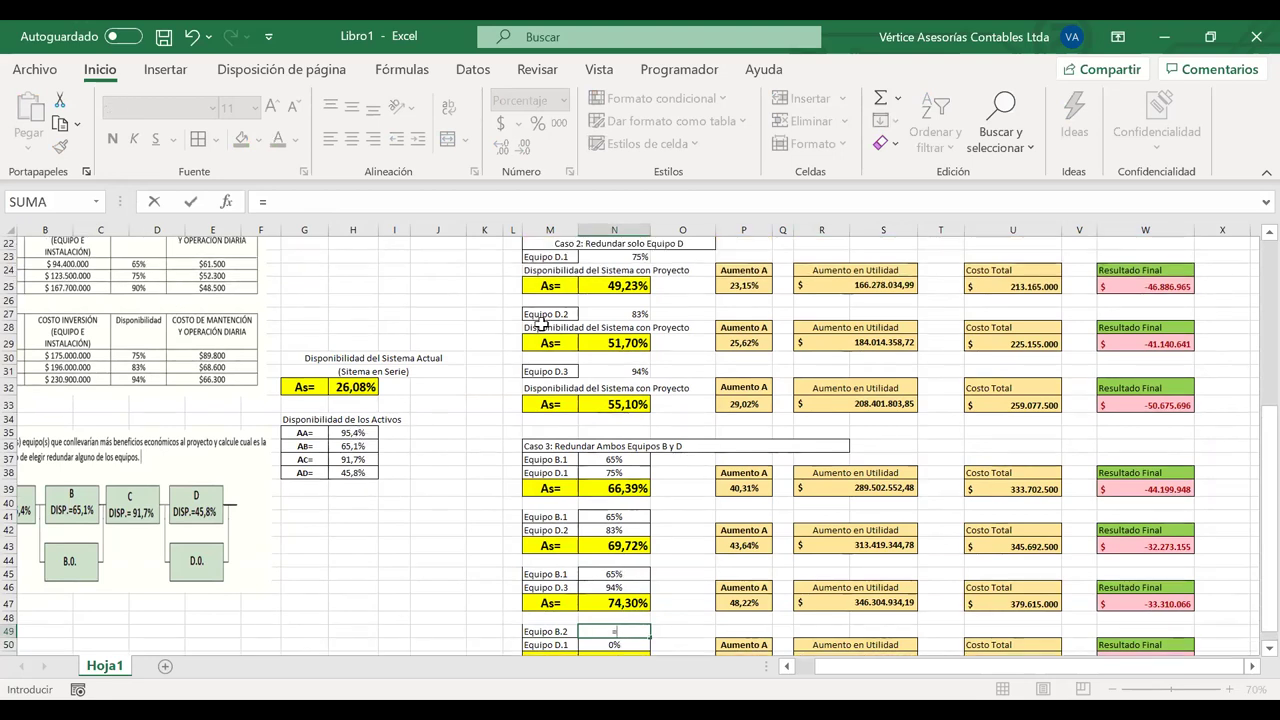
{"action": "scroll", "coordinate": [540, 324], "scroll_direction": "up", "scroll_amount": 5}
{"action": "left_click", "coordinate": [610, 340]}
{"action": "key", "text": "Return"}
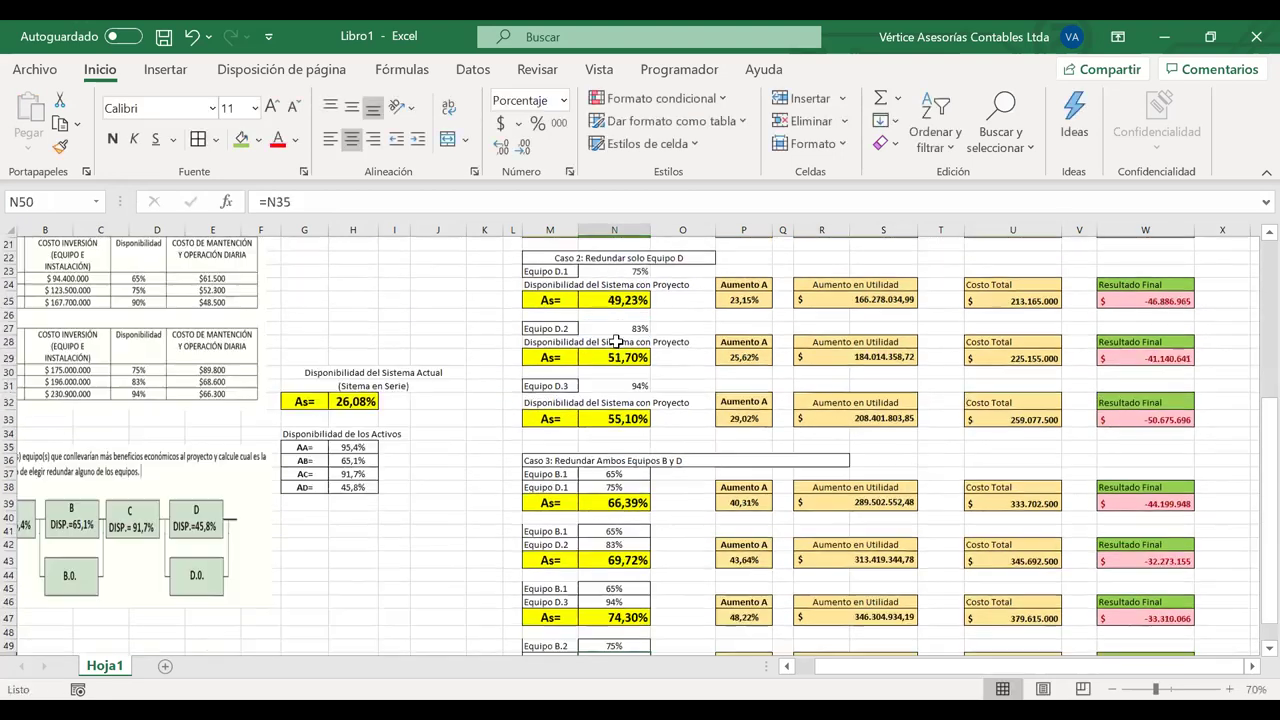
Check the Equipo B.2 availability link in N49 and link the Equipo D.1 availability in N50 to its Caso 2 value with =N23
{"action": "scroll", "coordinate": [616, 341], "scroll_direction": "down", "scroll_amount": 2}
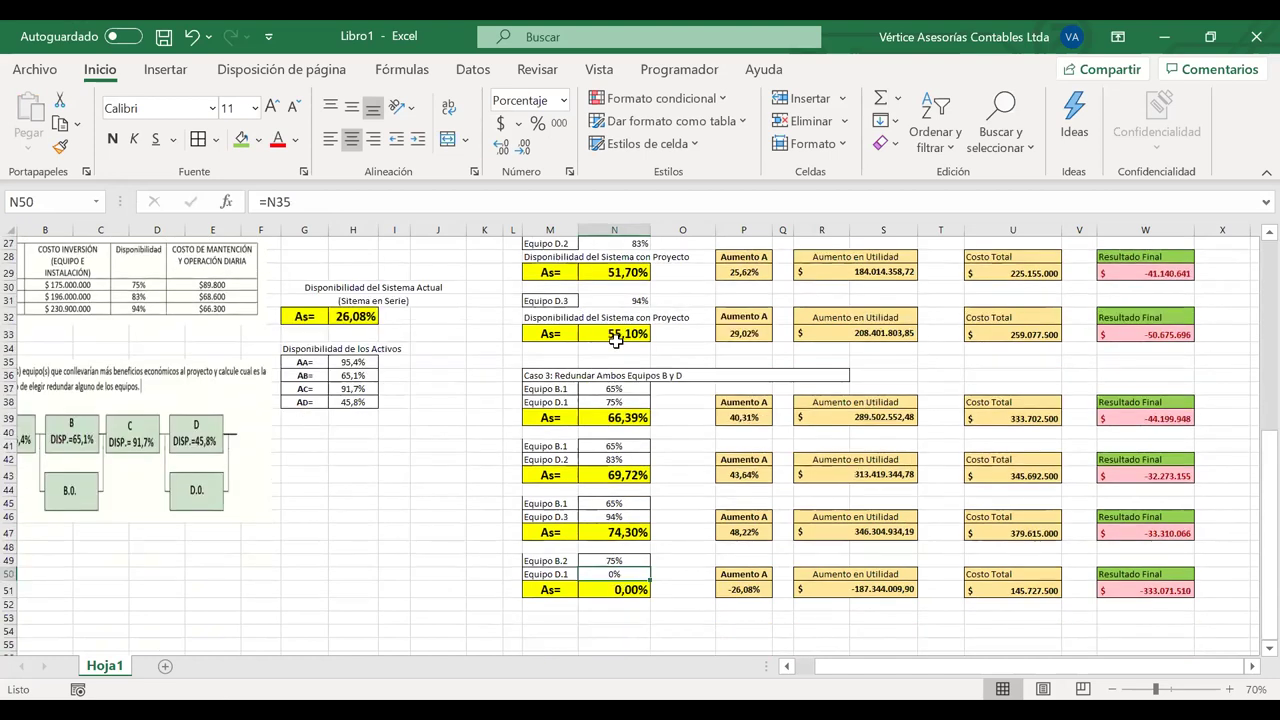
{"action": "scroll", "coordinate": [616, 341], "scroll_direction": "up", "scroll_amount": 3}
{"action": "scroll", "coordinate": [620, 450], "scroll_direction": "down", "scroll_amount": 4}
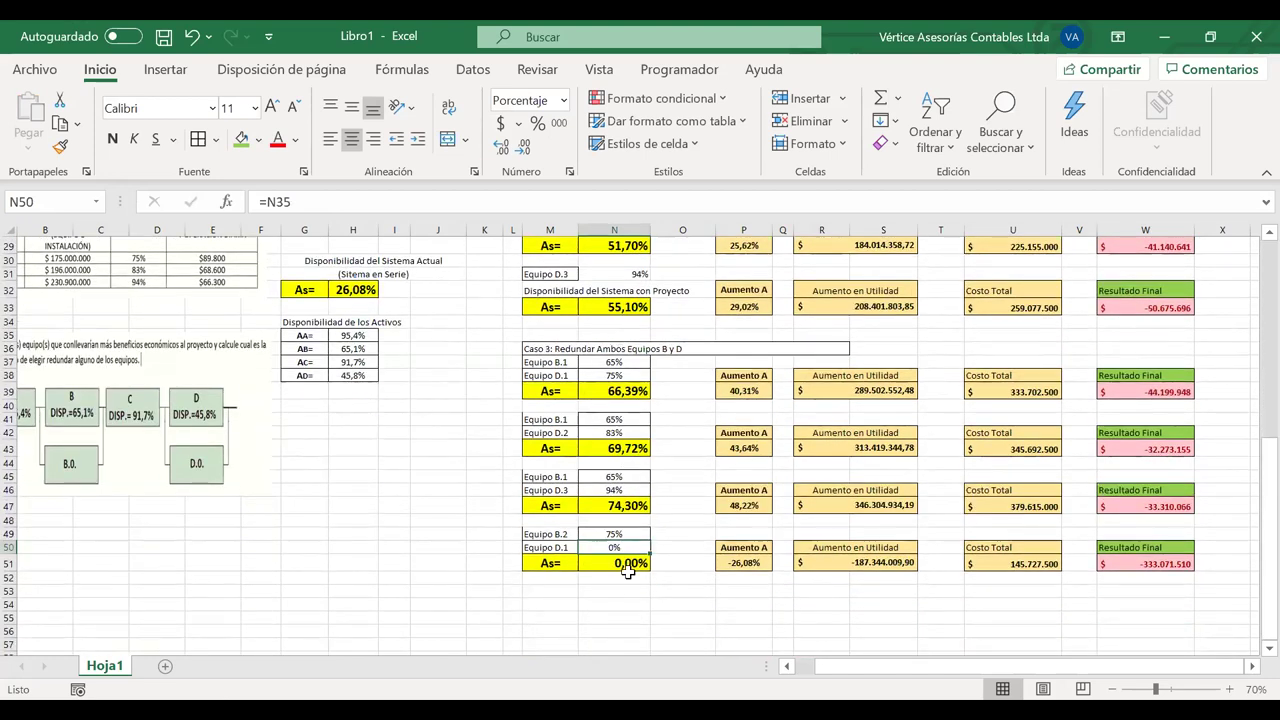
{"action": "left_click", "coordinate": [608, 537]}
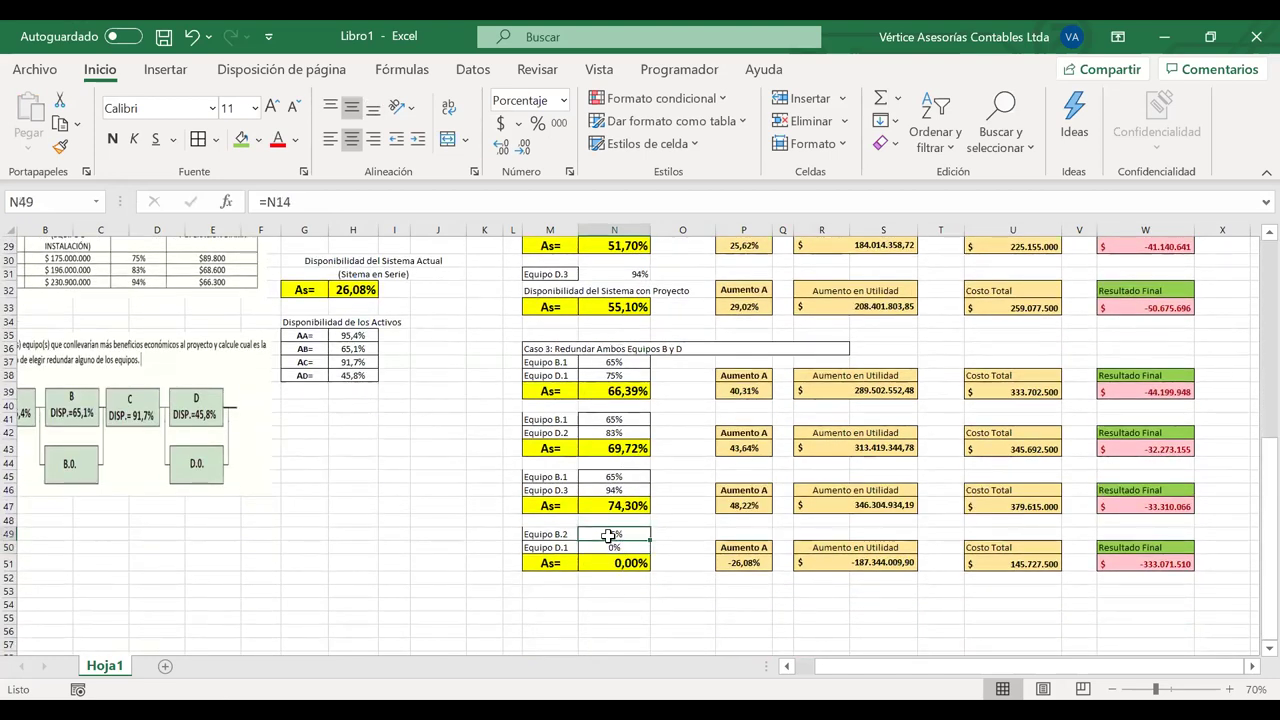
{"action": "triple_click", "coordinate": [240, 203]}
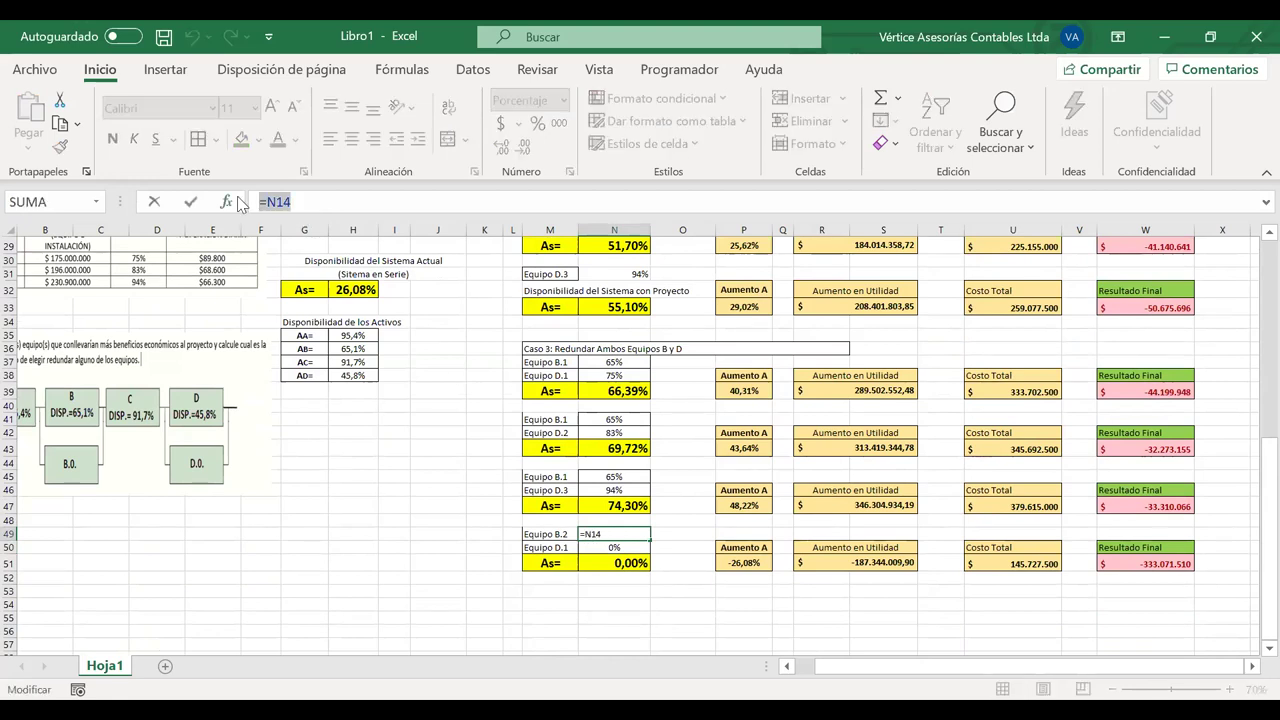
{"action": "key", "text": "Return"}
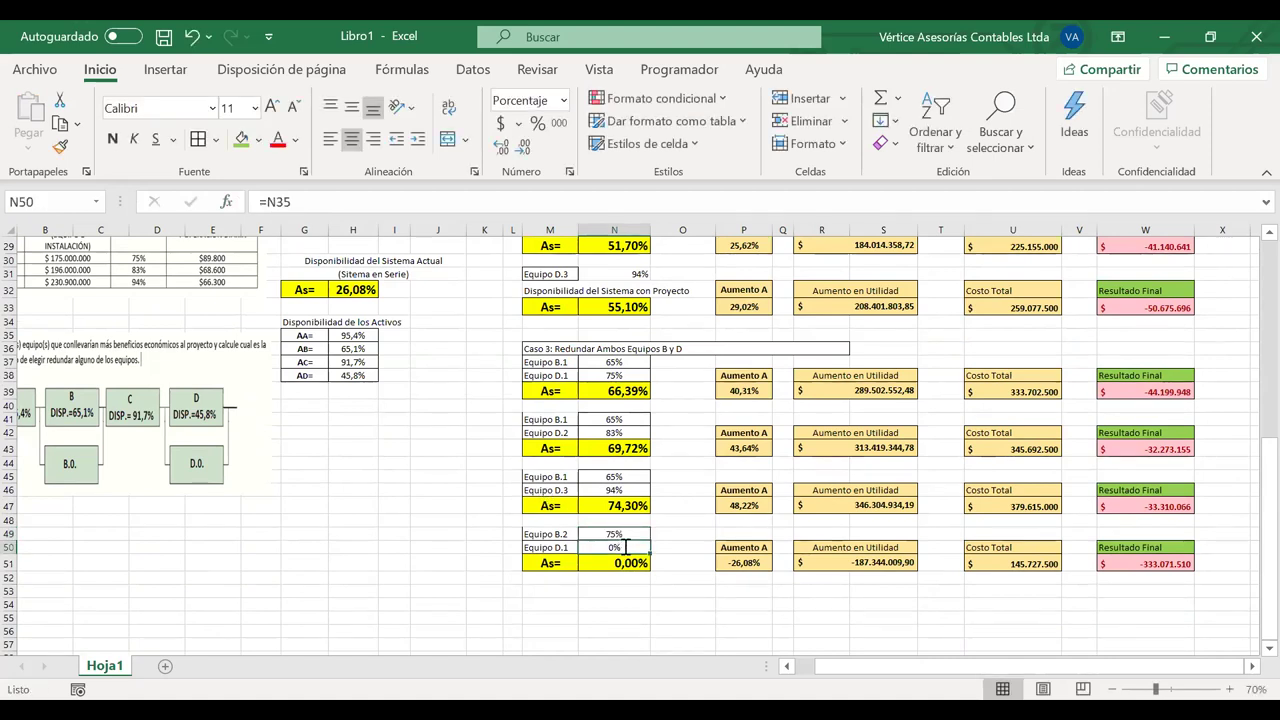
{"action": "type", "text": "="}
{"action": "scroll", "coordinate": [623, 547], "scroll_direction": "up", "scroll_amount": 4}
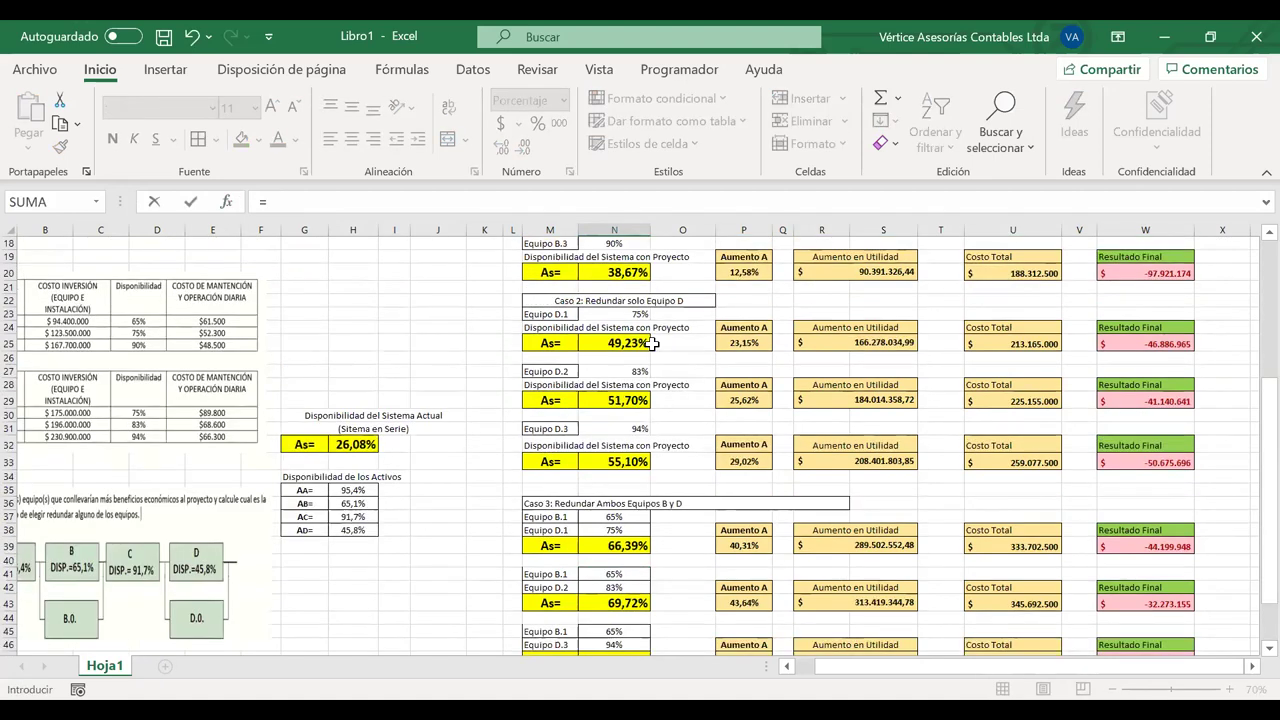
{"action": "left_click", "coordinate": [610, 314]}
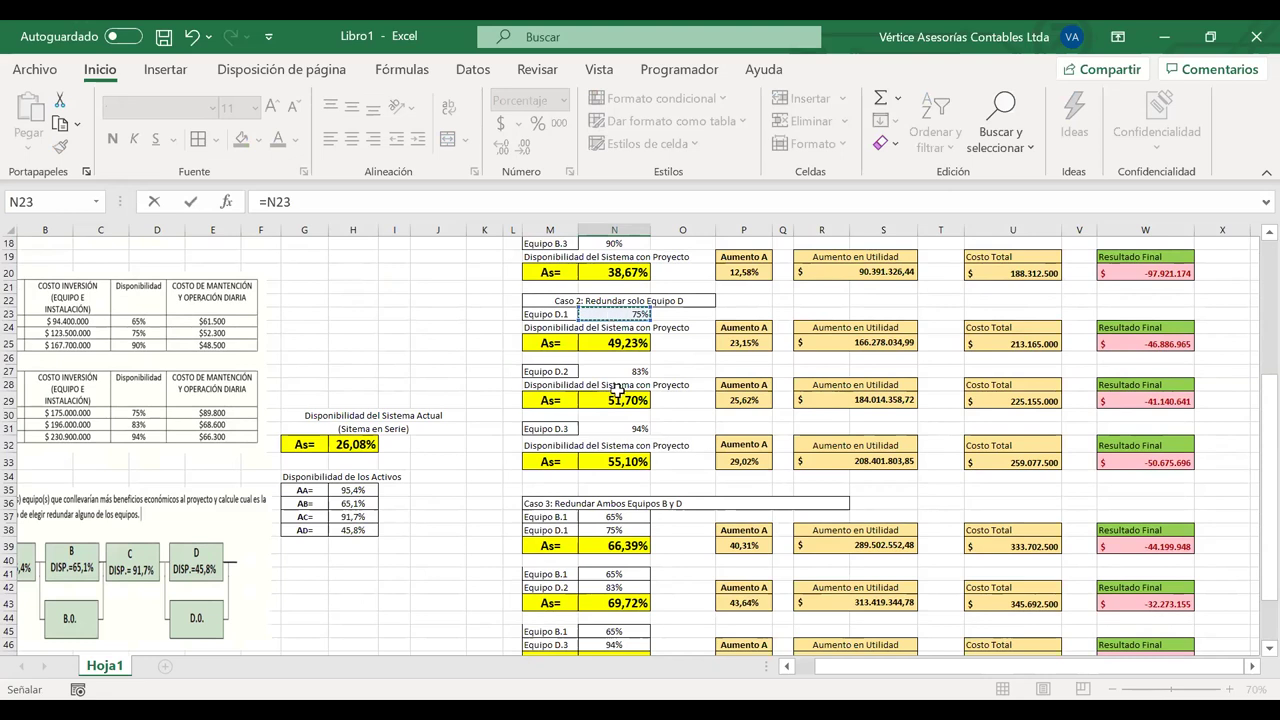
{"action": "key", "text": "Return"}
Correct the As formula in N51 so its asset availability references point to H35, H36, H37 and H38
{"action": "scroll", "coordinate": [600, 593], "scroll_direction": "down", "scroll_amount": 1}
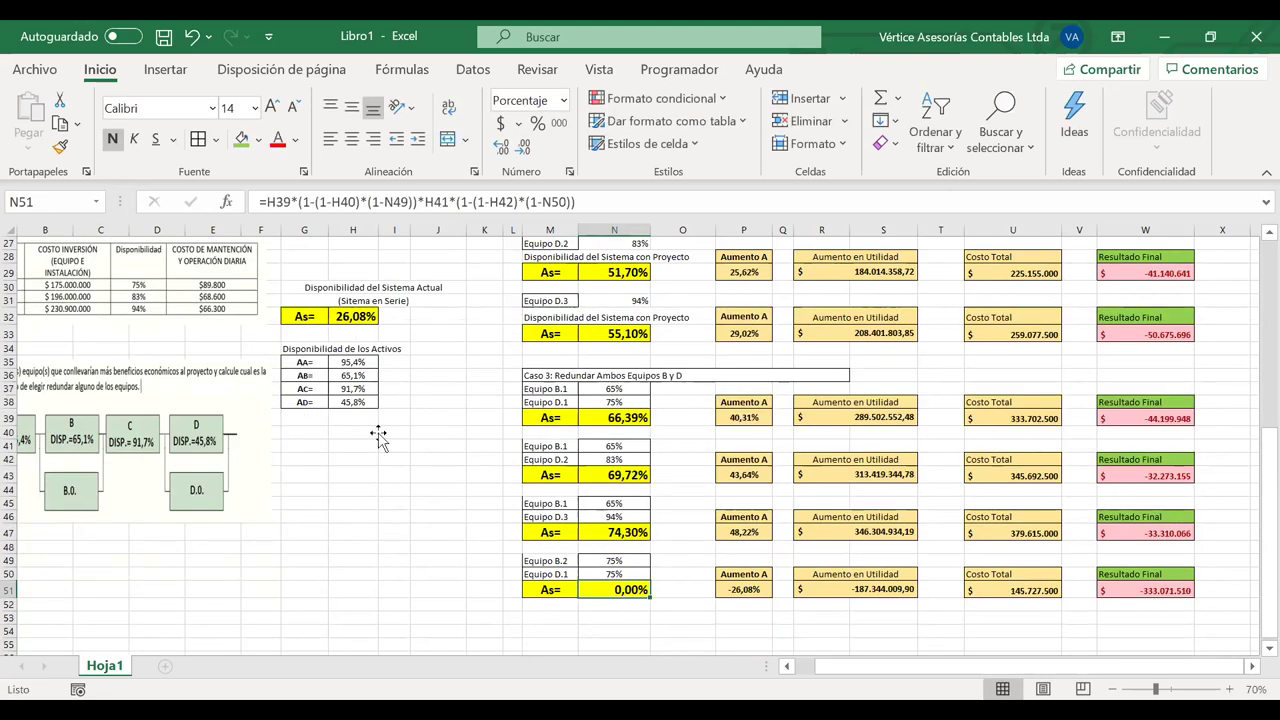
{"action": "key", "text": "F2"}
{"action": "left_click_drag", "start_coordinate": [363, 412], "coordinate": [362, 362]}
{"action": "left_click_drag", "start_coordinate": [356, 418], "coordinate": [353, 376]}
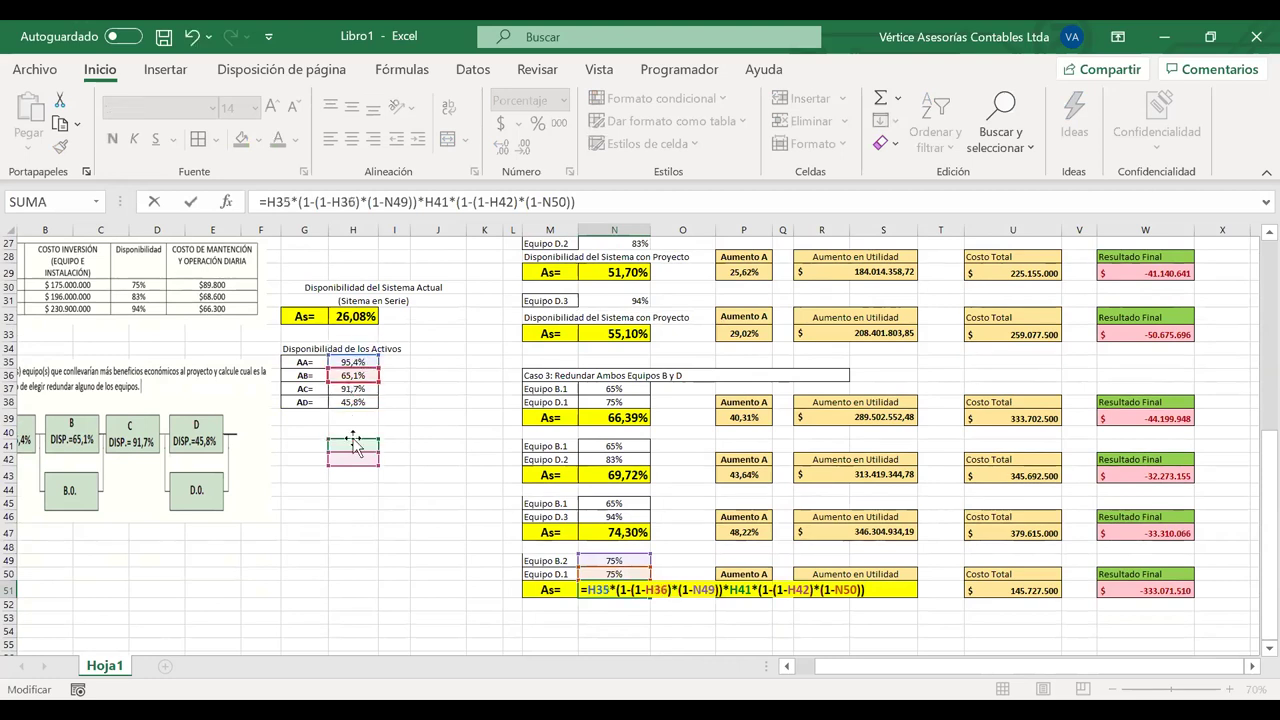
{"action": "left_click_drag", "start_coordinate": [355, 446], "coordinate": [354, 390]}
{"action": "left_click_drag", "start_coordinate": [358, 451], "coordinate": [351, 400]}
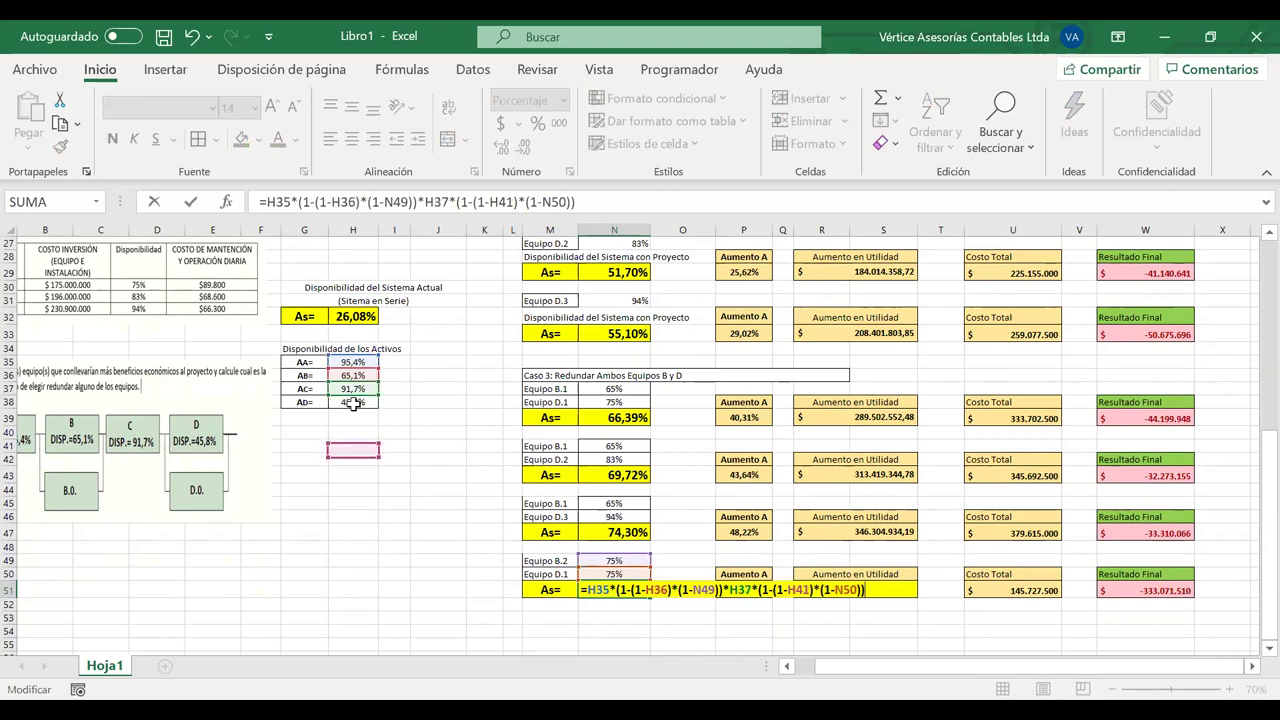
Move the redundancy diagram and both equipment cost table images down beside the Caso 3 calculations
{"action": "left_click", "coordinate": [172, 496]}
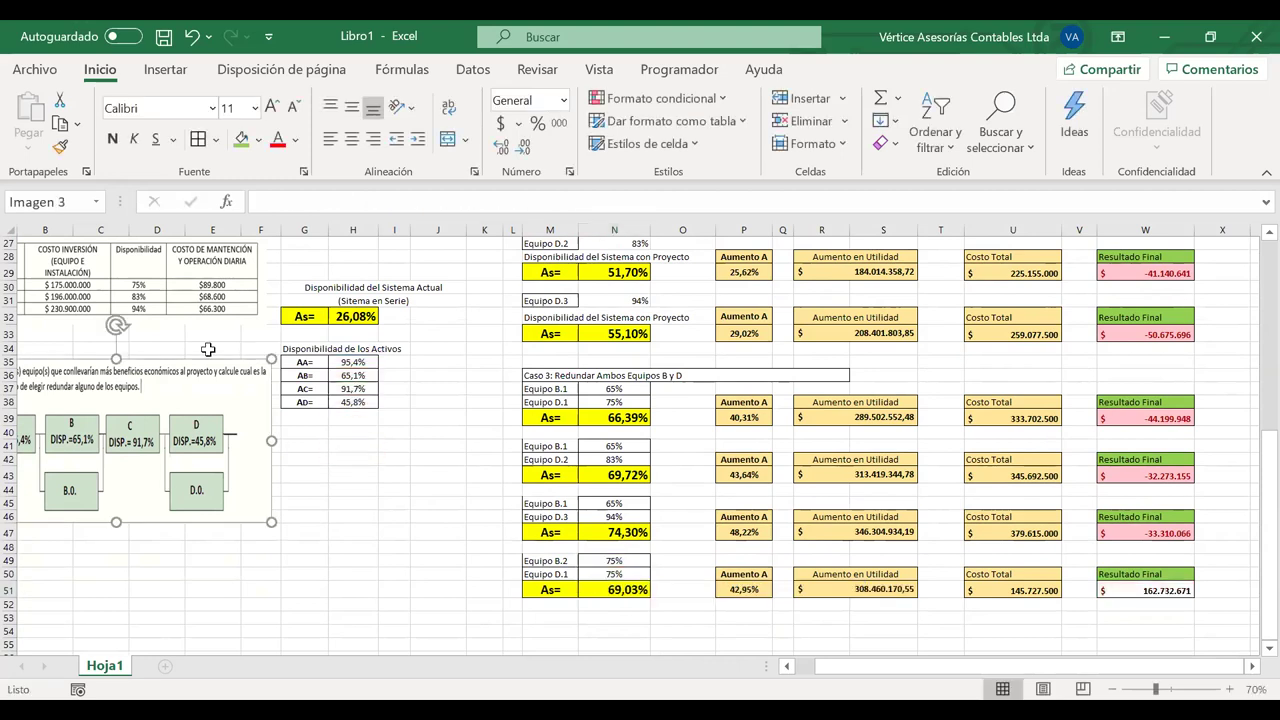
{"action": "left_click", "coordinate": [208, 349]}
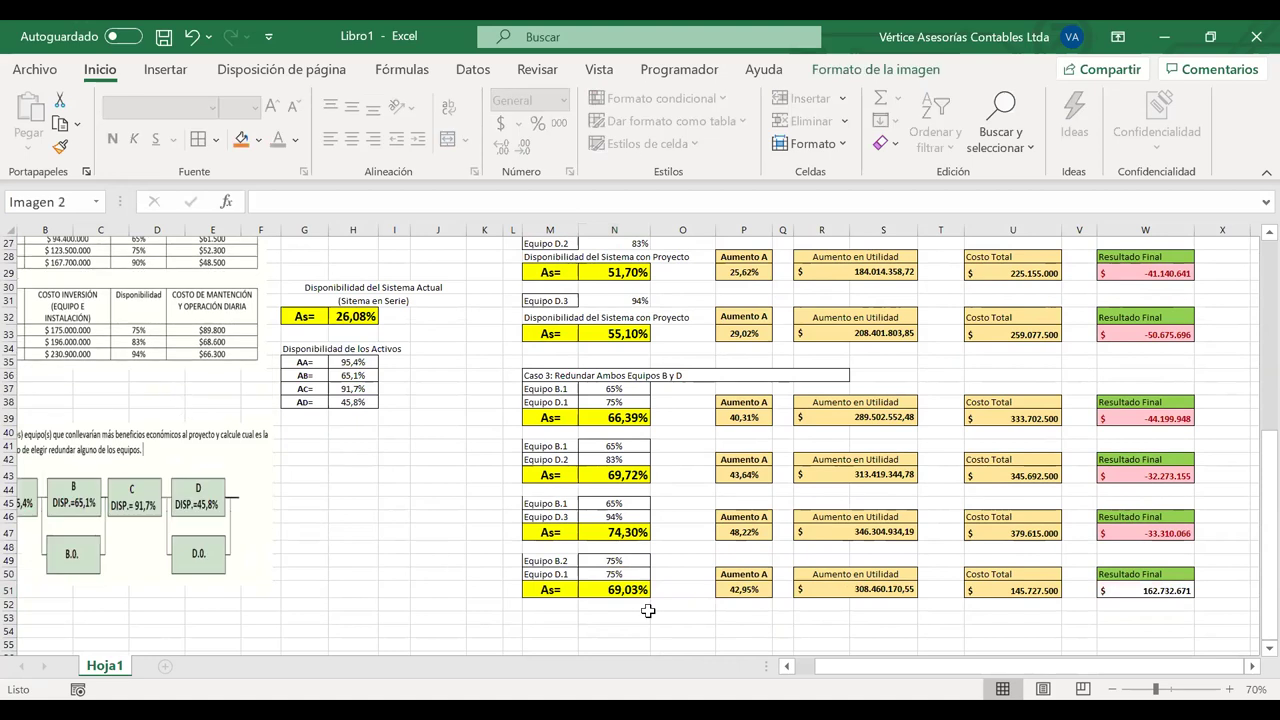
{"action": "key", "text": "Escape"}
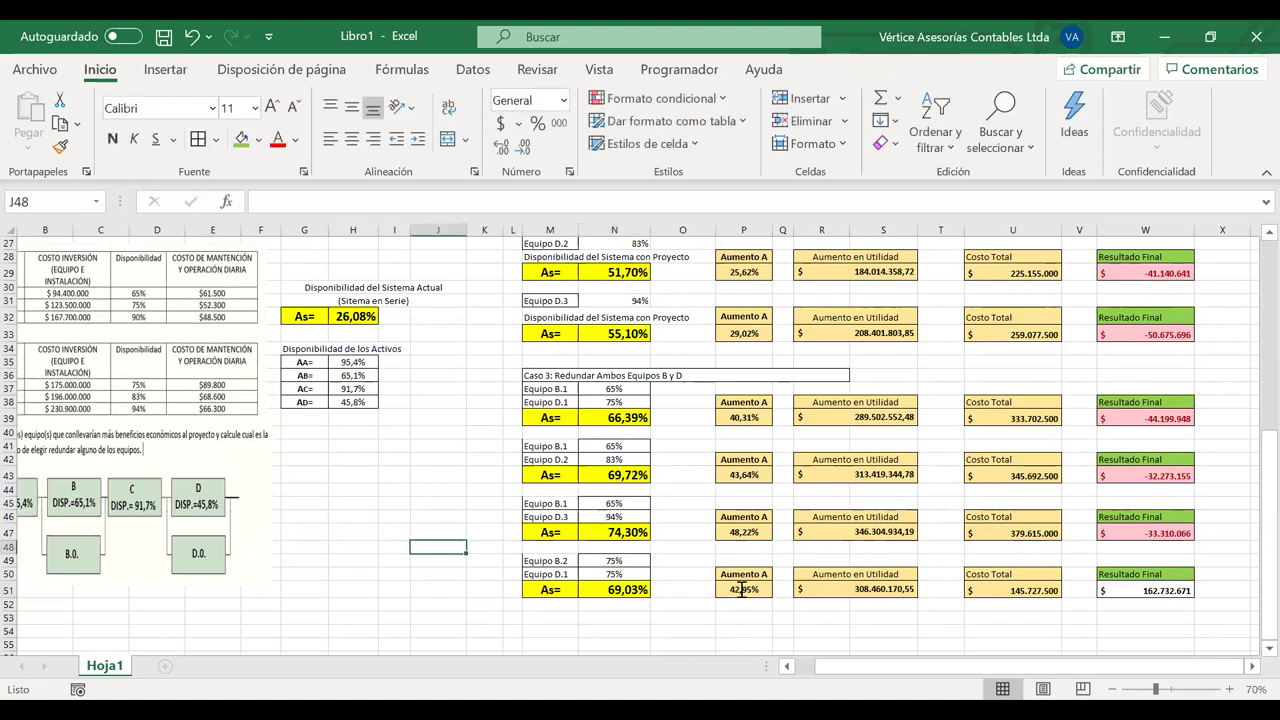
Check the Aumento A formula in P51 and the Aumento en Utilidad formula in R51 for the Equipo B.2 and D.1 combination
{"action": "double_click", "coordinate": [741, 590]}
{"action": "key", "text": "Return"}
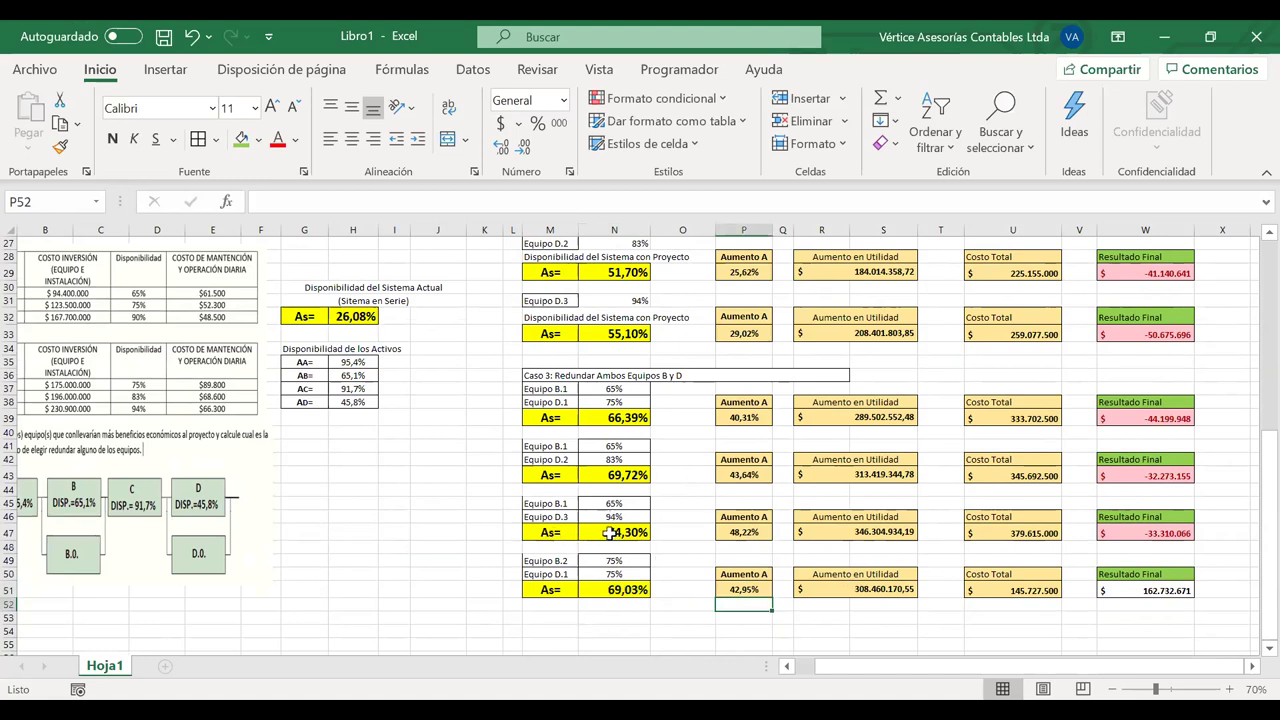
{"action": "left_click_drag", "start_coordinate": [555, 532], "coordinate": [609, 533]}
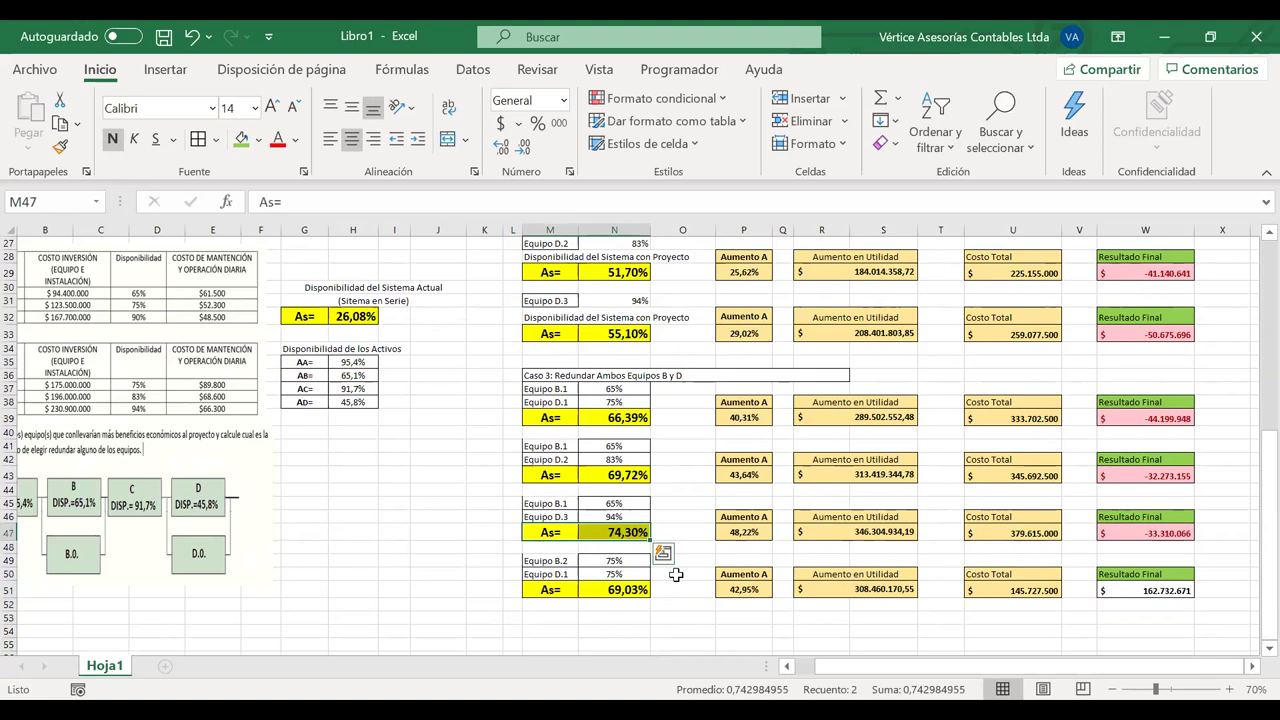
{"action": "double_click", "coordinate": [868, 590]}
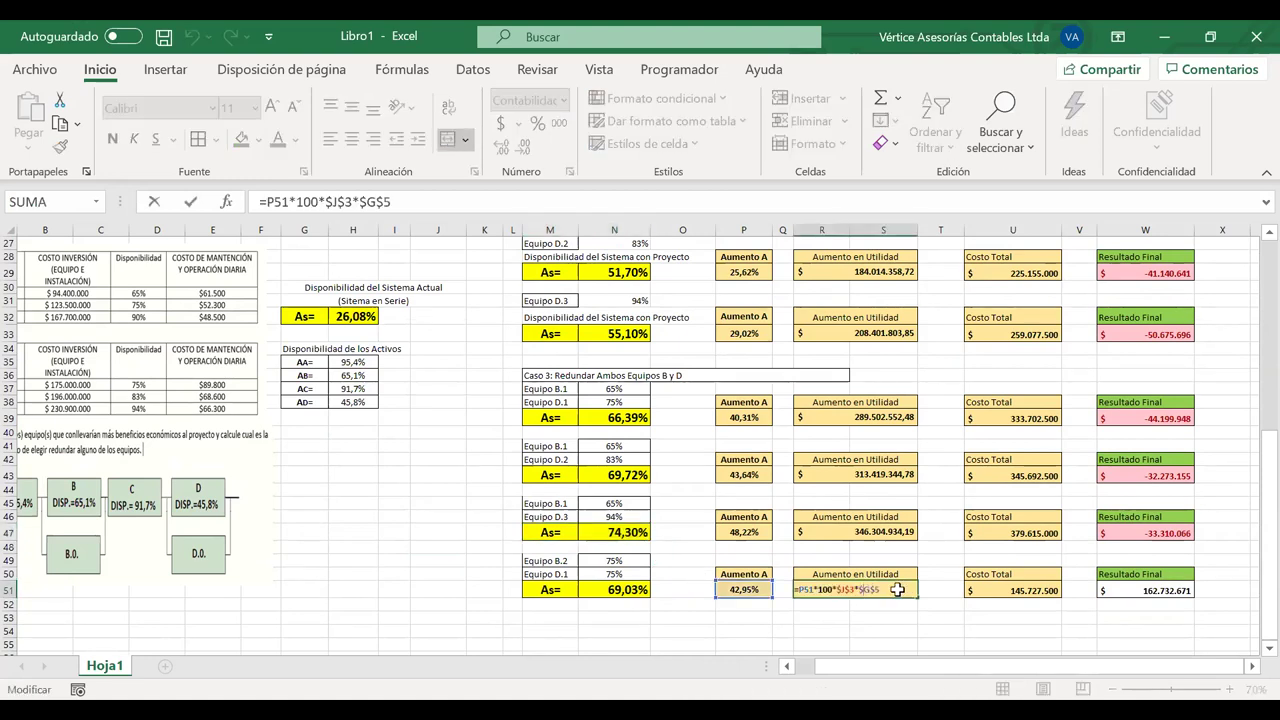
{"action": "key", "text": "Return"}
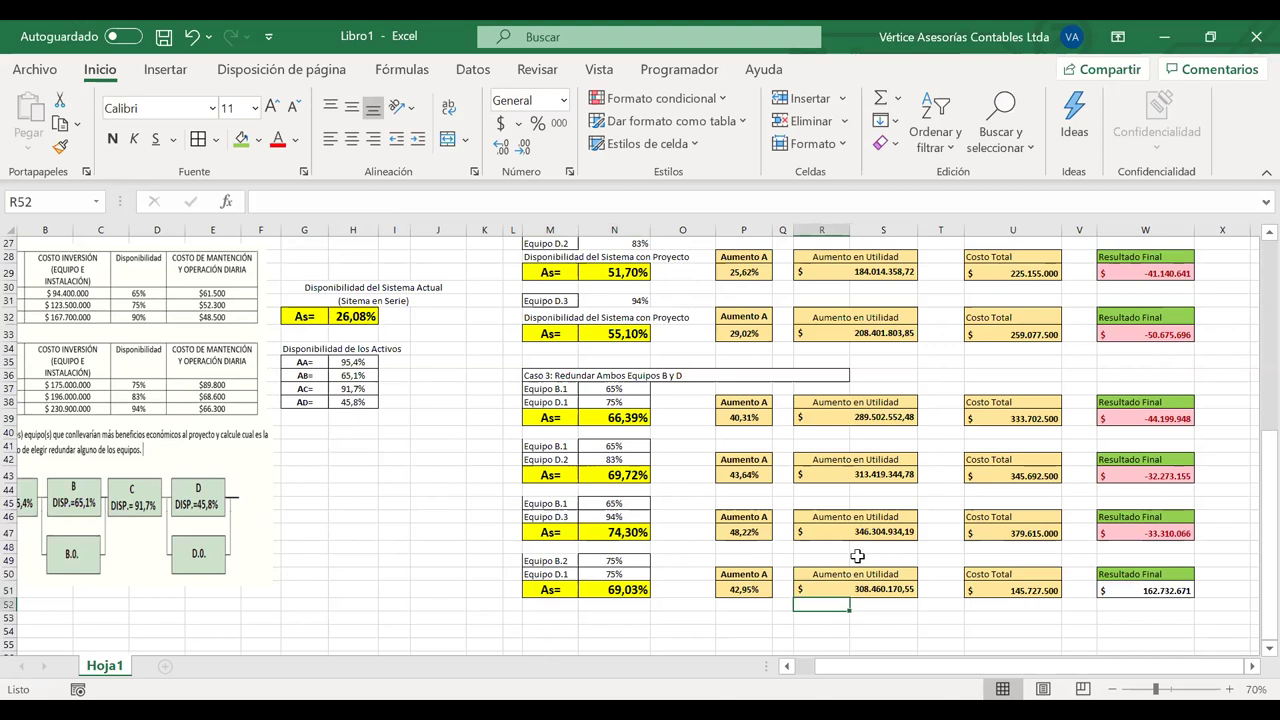
Calculate the Costo Total in U51 by adding the Equipo B.2 and Equipo D.1 total costs, =U16+U25
{"action": "left_click", "coordinate": [1016, 590]}
{"action": "left_click_drag", "start_coordinate": [1018, 583], "coordinate": [1010, 589]}
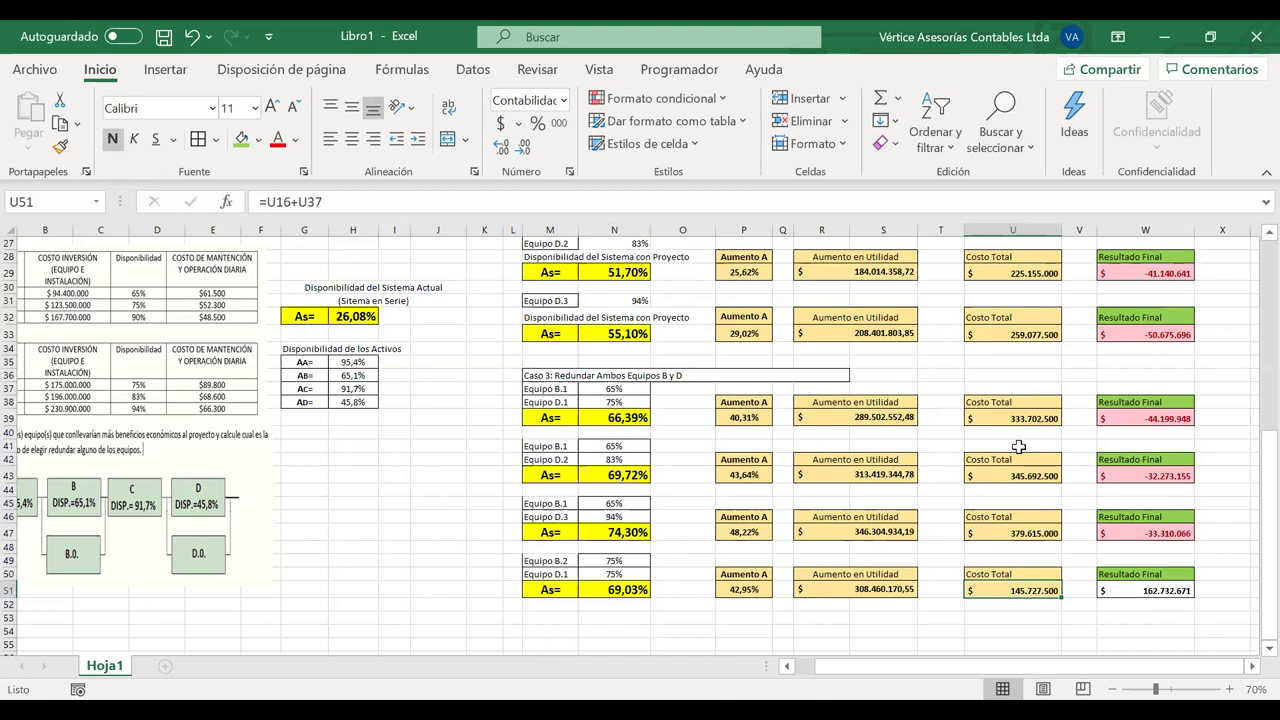
{"action": "key", "text": "F2"}
{"action": "scroll", "coordinate": [1018, 440], "scroll_direction": "up", "scroll_amount": 5}
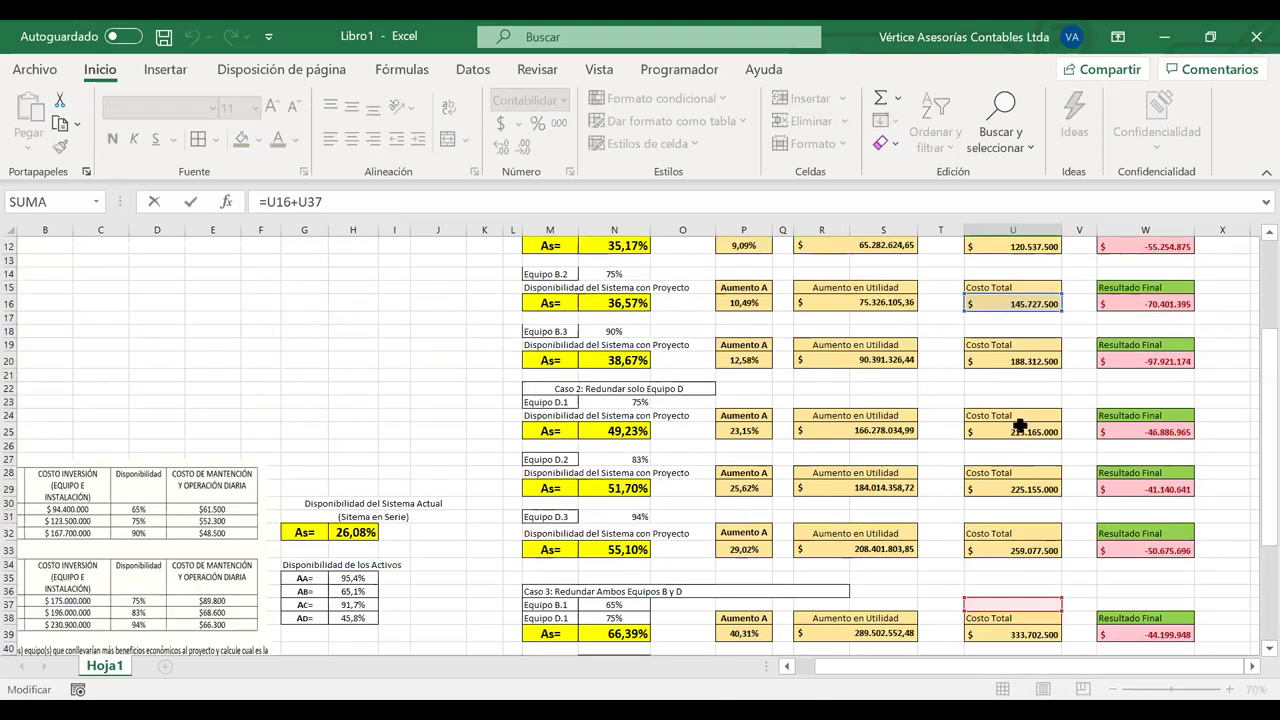
{"action": "scroll", "coordinate": [1018, 430], "scroll_direction": "up", "scroll_amount": 1}
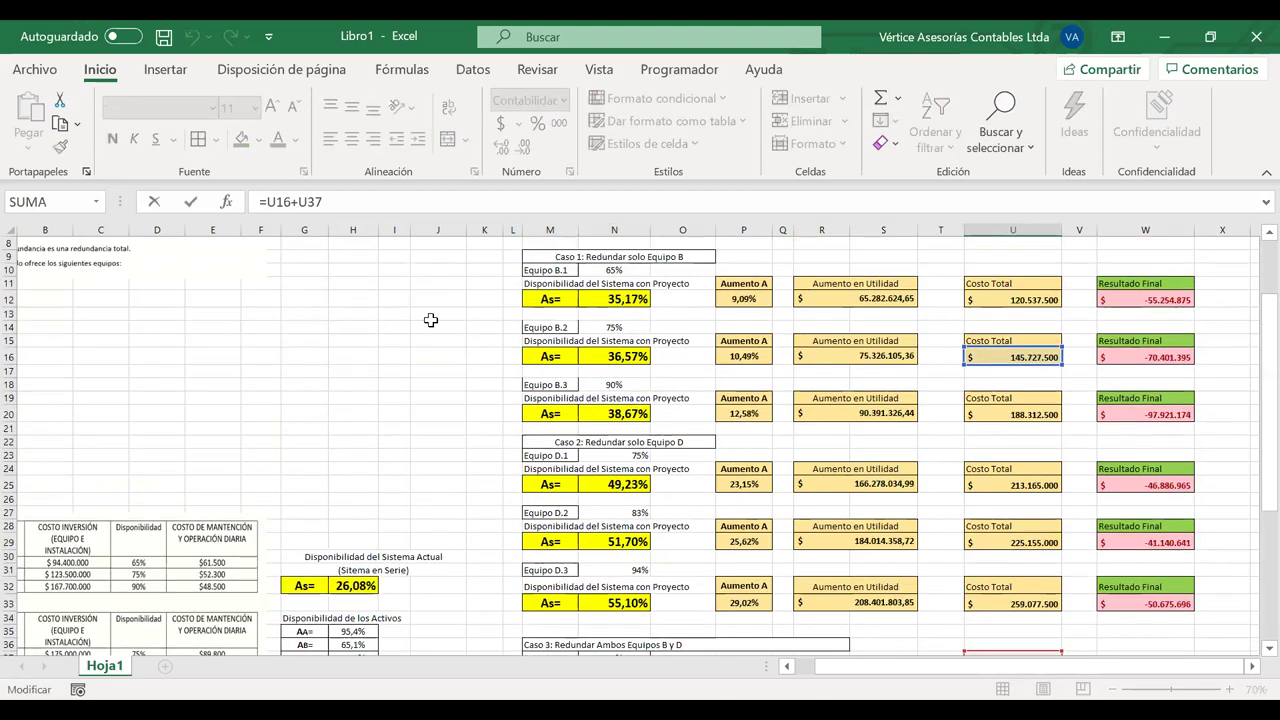
{"action": "scroll", "coordinate": [1010, 534], "scroll_direction": "down", "scroll_amount": 1}
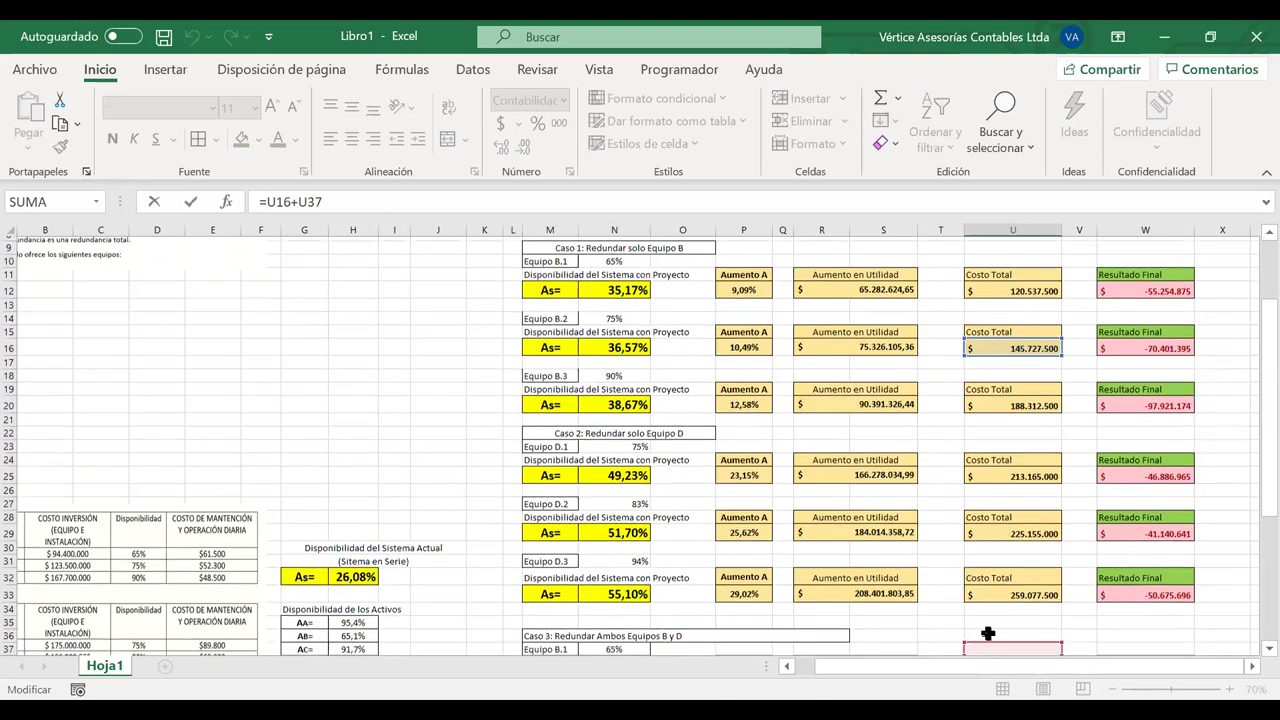
{"action": "scroll", "coordinate": [988, 634], "scroll_direction": "down", "scroll_amount": 1}
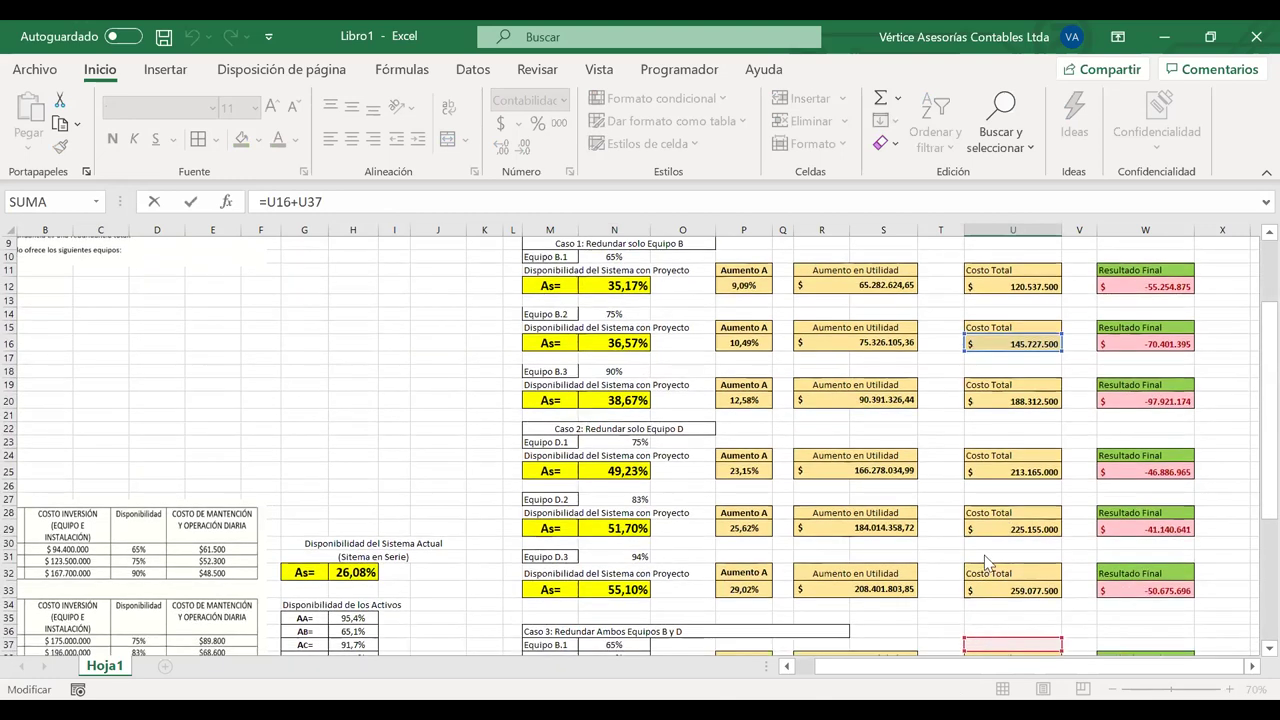
{"action": "left_click", "coordinate": [1012, 470]}
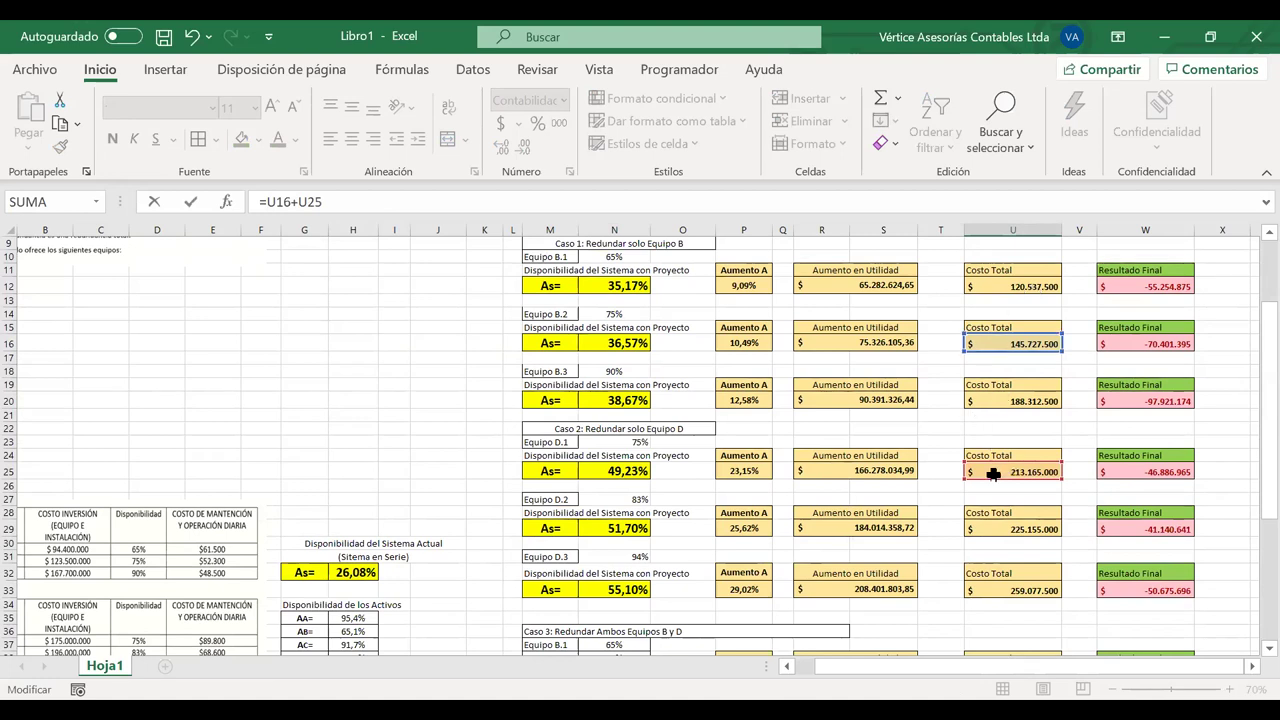
{"action": "key", "text": "Return"}
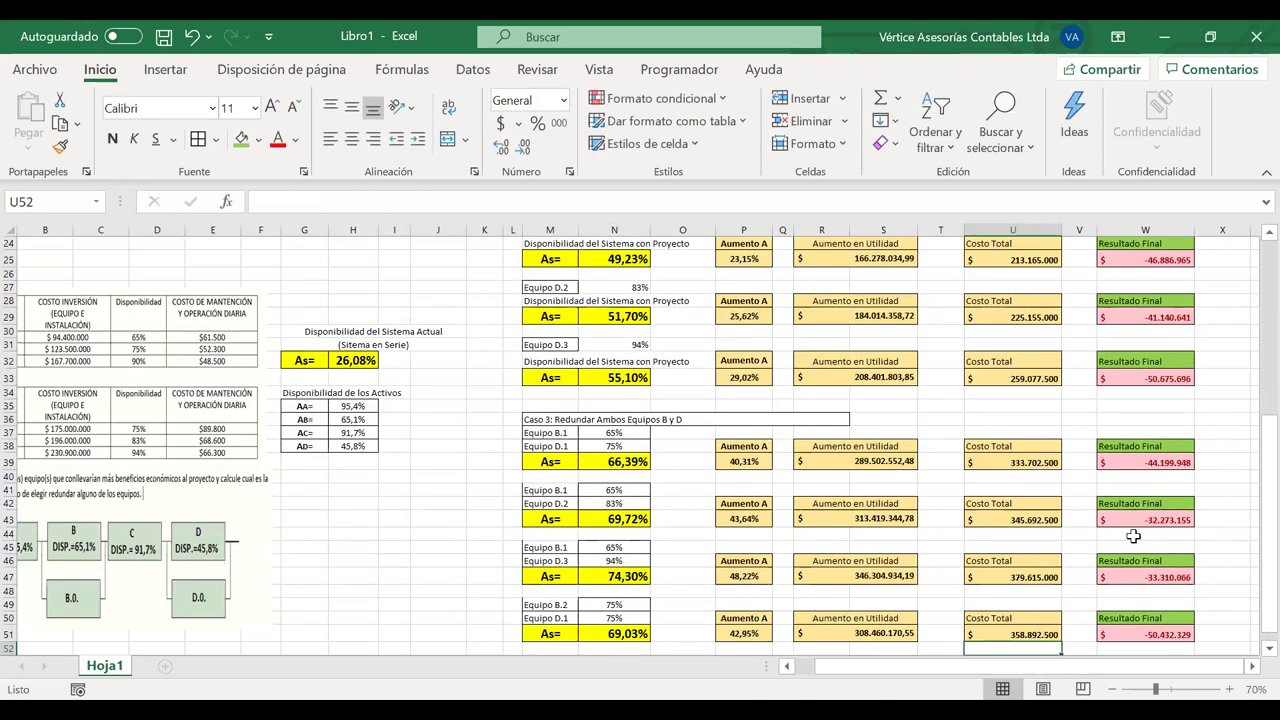
Copy the Equipo B.2 and D.1 calculation block M49:W51 and paste it below, starting at M53
{"action": "scroll", "coordinate": [1136, 536], "scroll_direction": "down", "scroll_amount": 1}
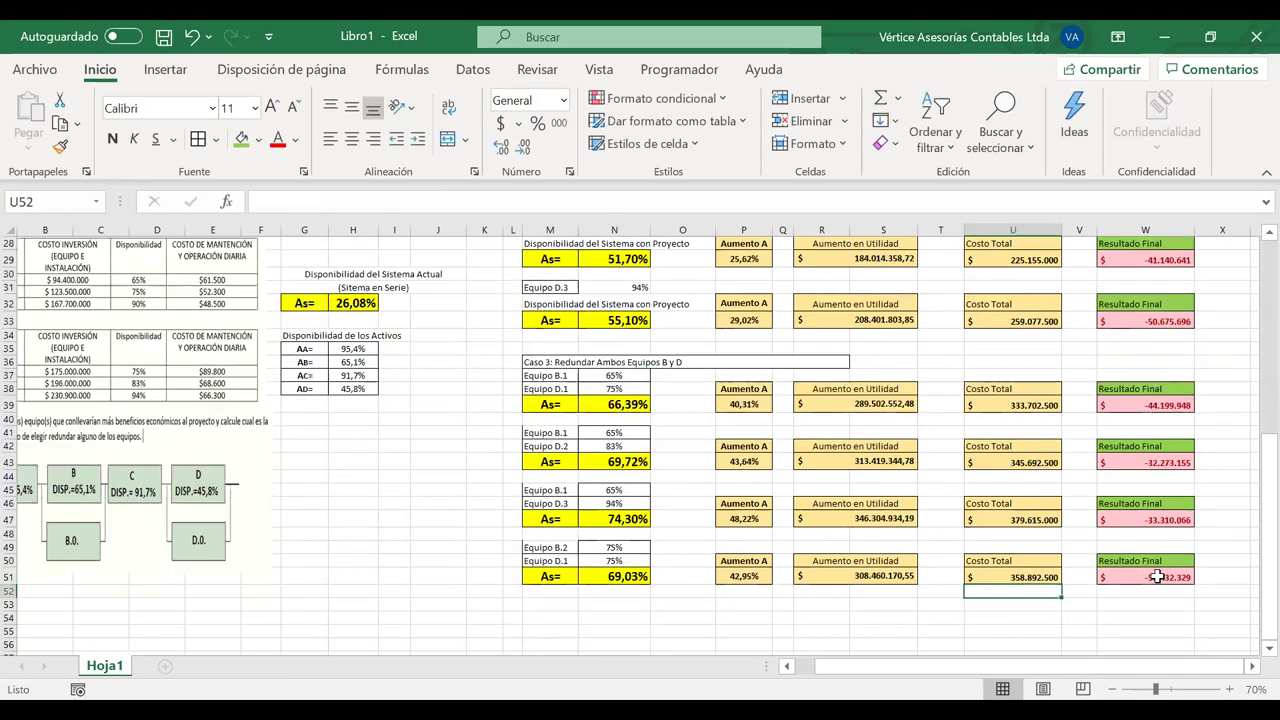
{"action": "left_click_drag", "start_coordinate": [549, 547], "coordinate": [1172, 577]}
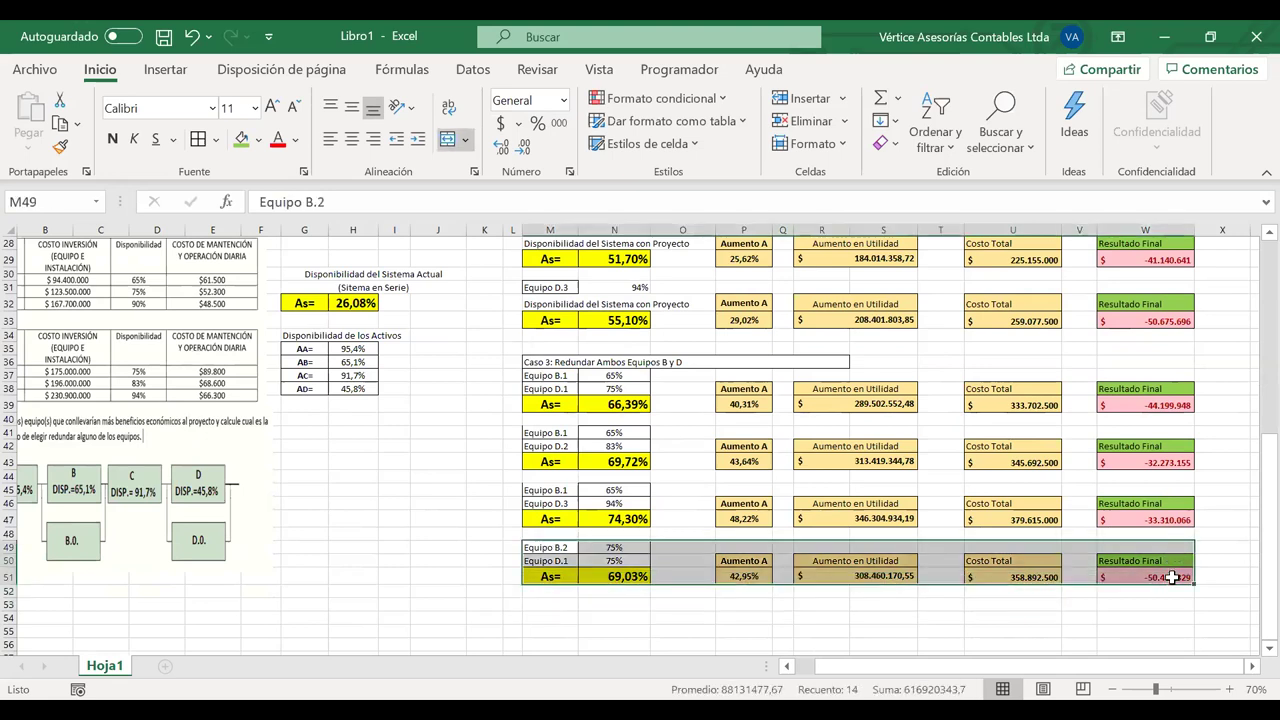
{"action": "key", "text": "ctrl+c"}
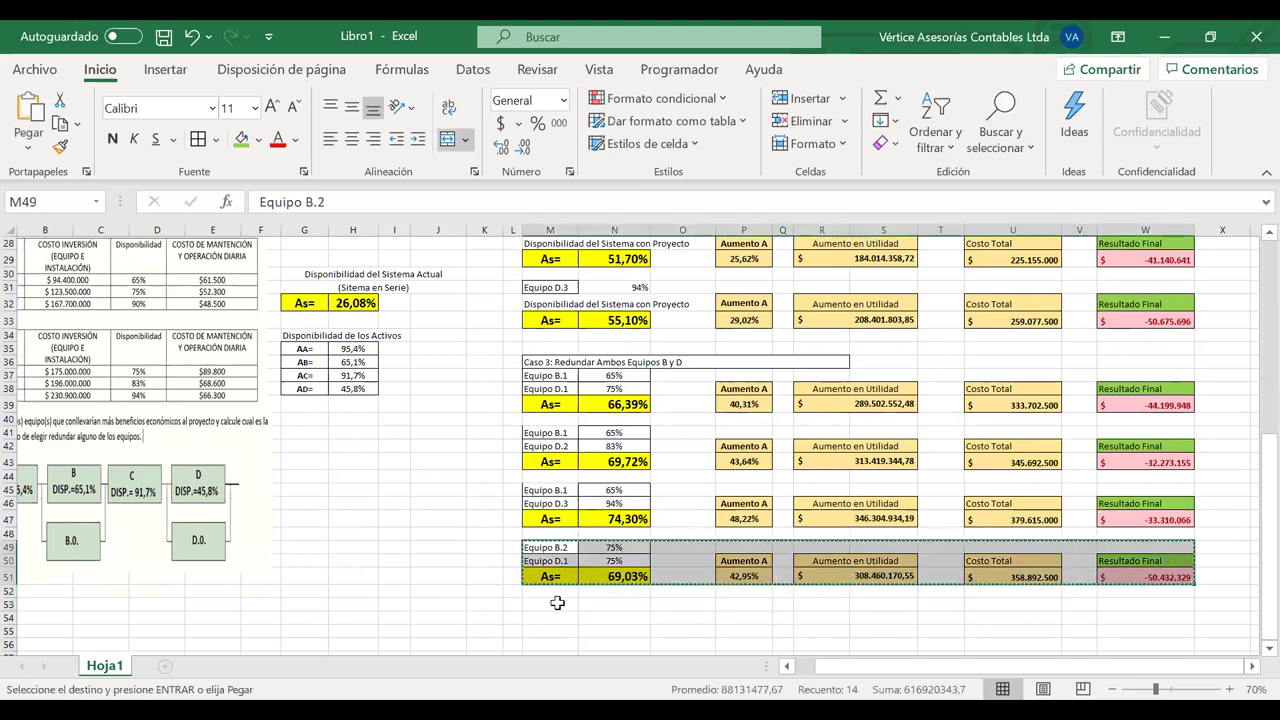
{"action": "left_click", "coordinate": [557, 603]}
{"action": "key", "text": "ctrl+v"}
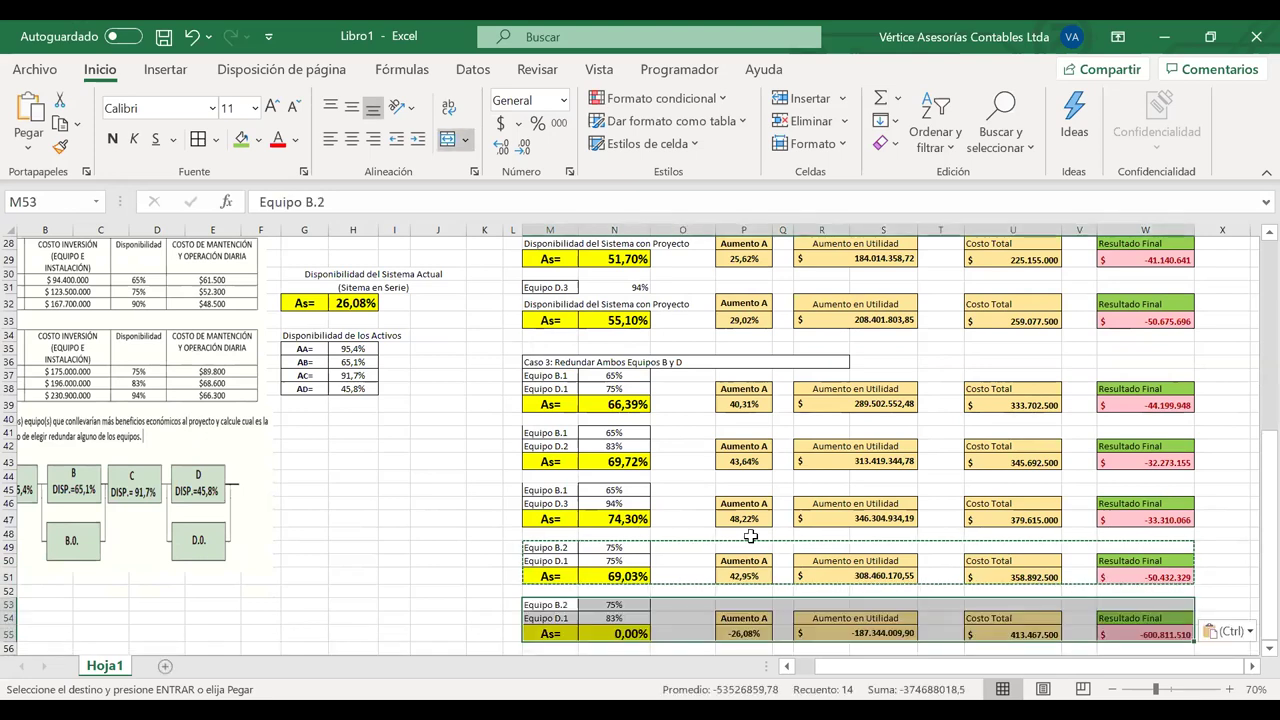
Rename the label in M54 to Equipo D.2 and check its availability link in N54 against the equipment D table
{"action": "scroll", "coordinate": [750, 535], "scroll_direction": "down", "scroll_amount": 1}
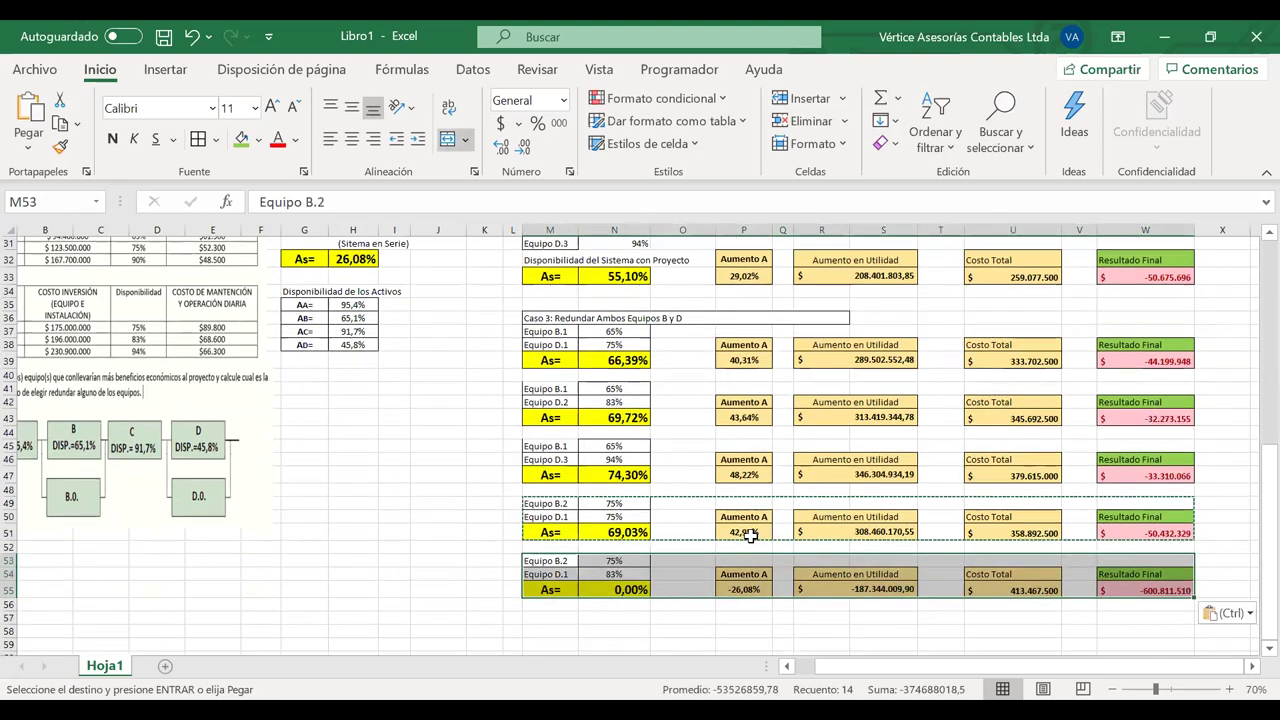
{"action": "double_click", "coordinate": [566, 575]}
{"action": "key", "text": "BackSpace"}
{"action": "type", "text": "2"}
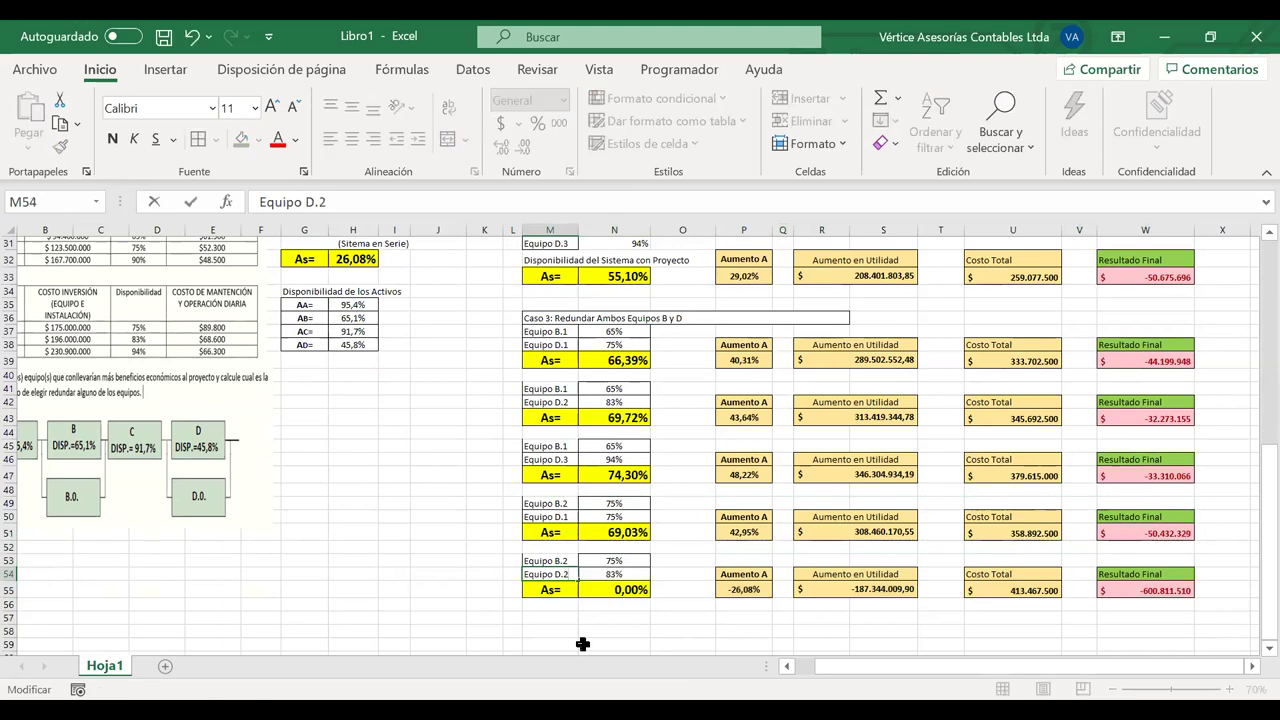
{"action": "key", "text": "Return"}
{"action": "left_click", "coordinate": [609, 572]}
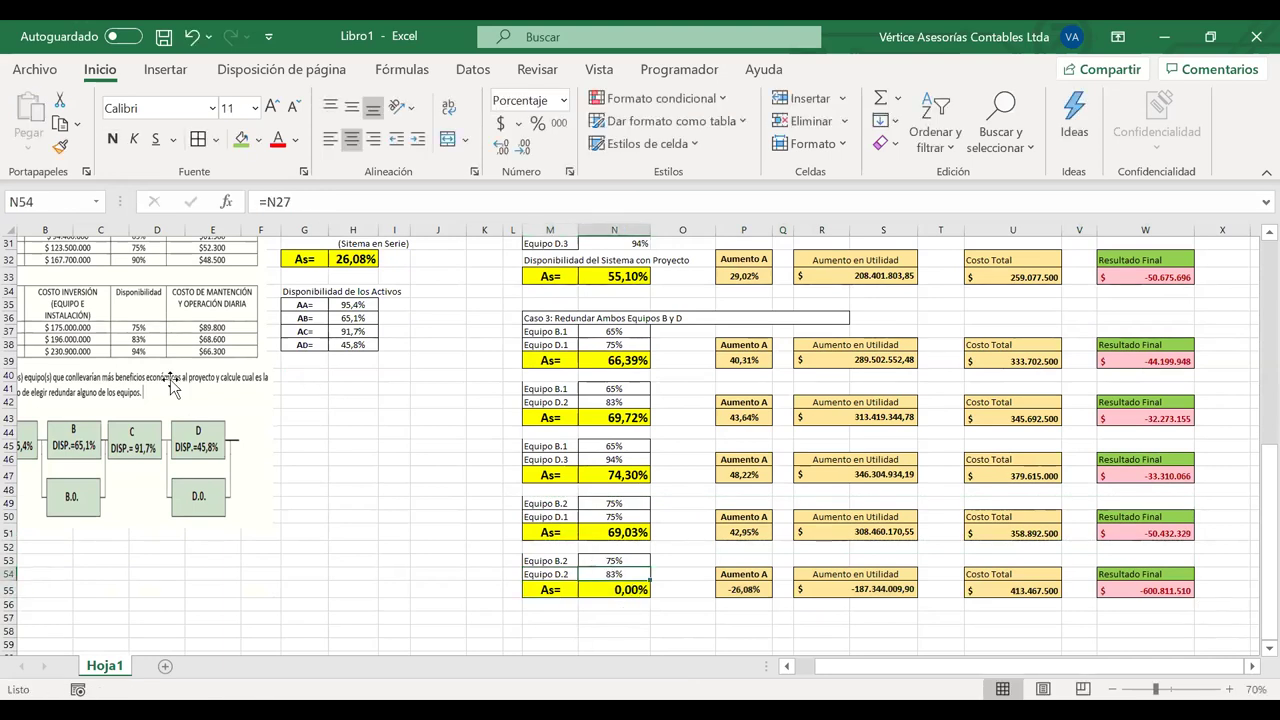
{"action": "left_click", "coordinate": [137, 341]}
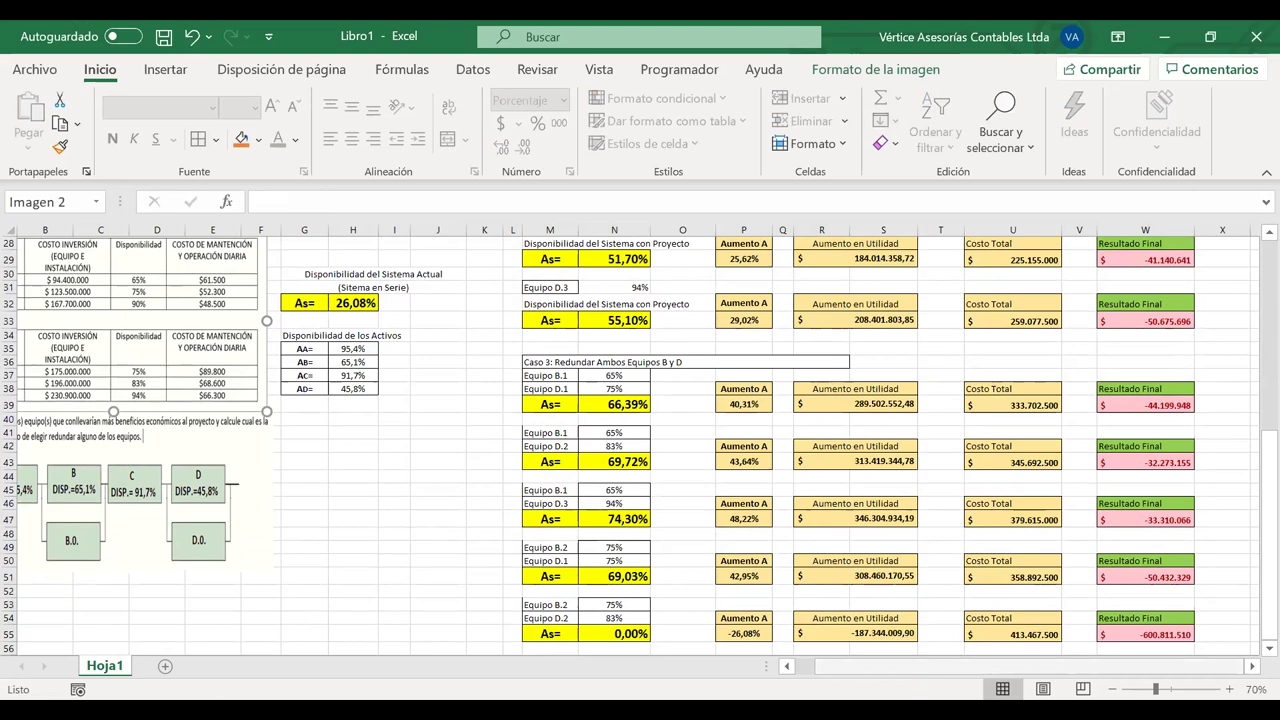
{"action": "scroll", "coordinate": [660, 585], "scroll_direction": "left", "scroll_amount": 1}
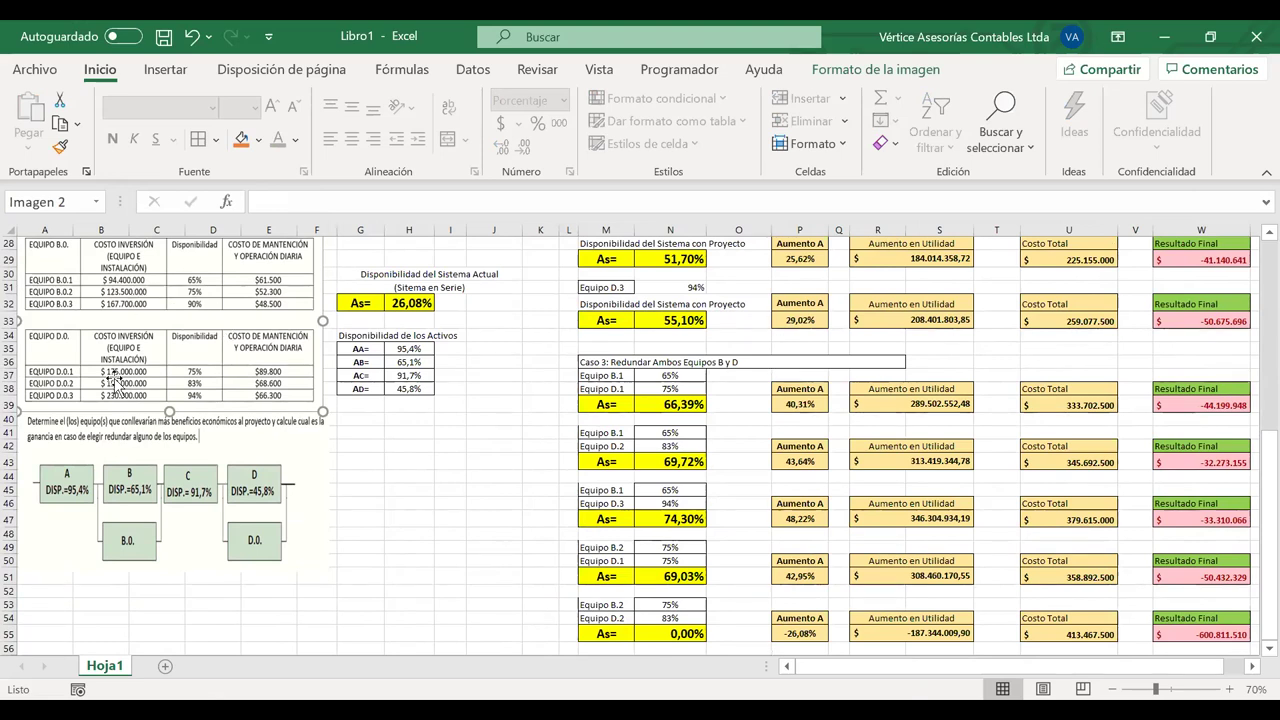
Correct the system availability formula in N55 so its references point to the AA, AB, AC and AD availabilities in H35:H38
{"action": "double_click", "coordinate": [686, 634]}
{"action": "left_click_drag", "start_coordinate": [410, 397], "coordinate": [412, 350]}
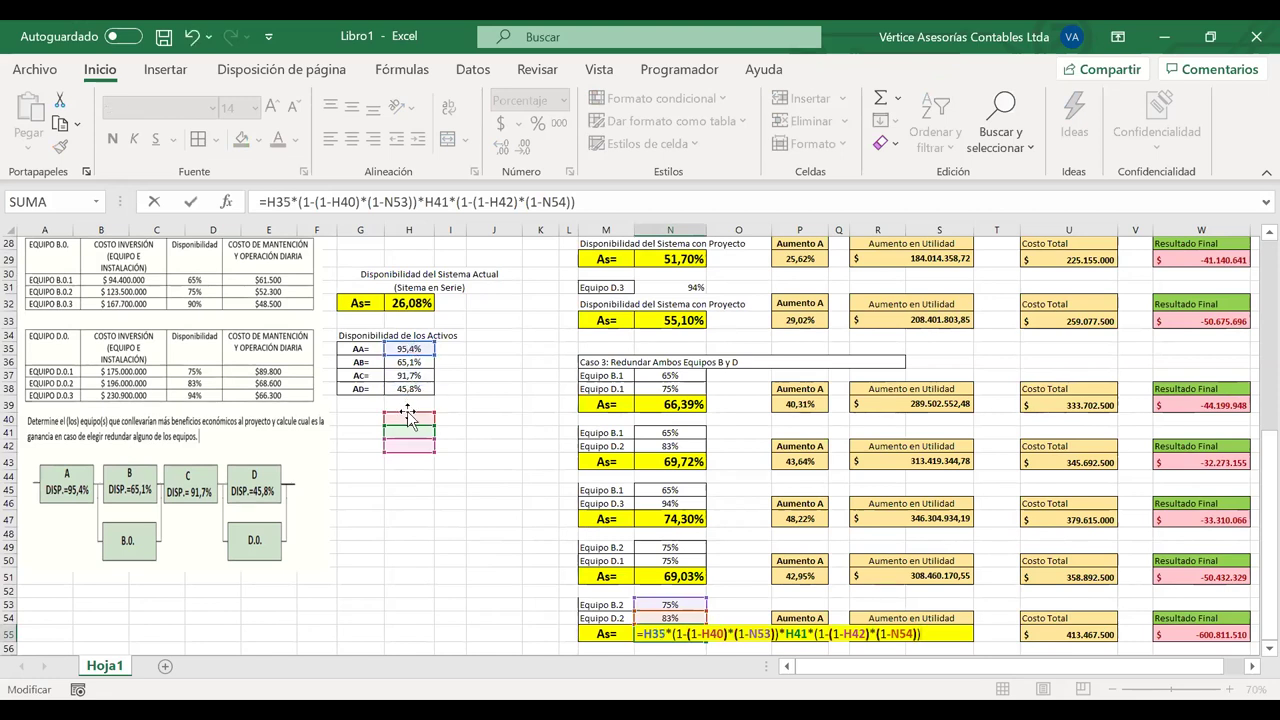
{"action": "left_click_drag", "start_coordinate": [408, 418], "coordinate": [408, 362]}
{"action": "left_click_drag", "start_coordinate": [420, 432], "coordinate": [410, 368]}
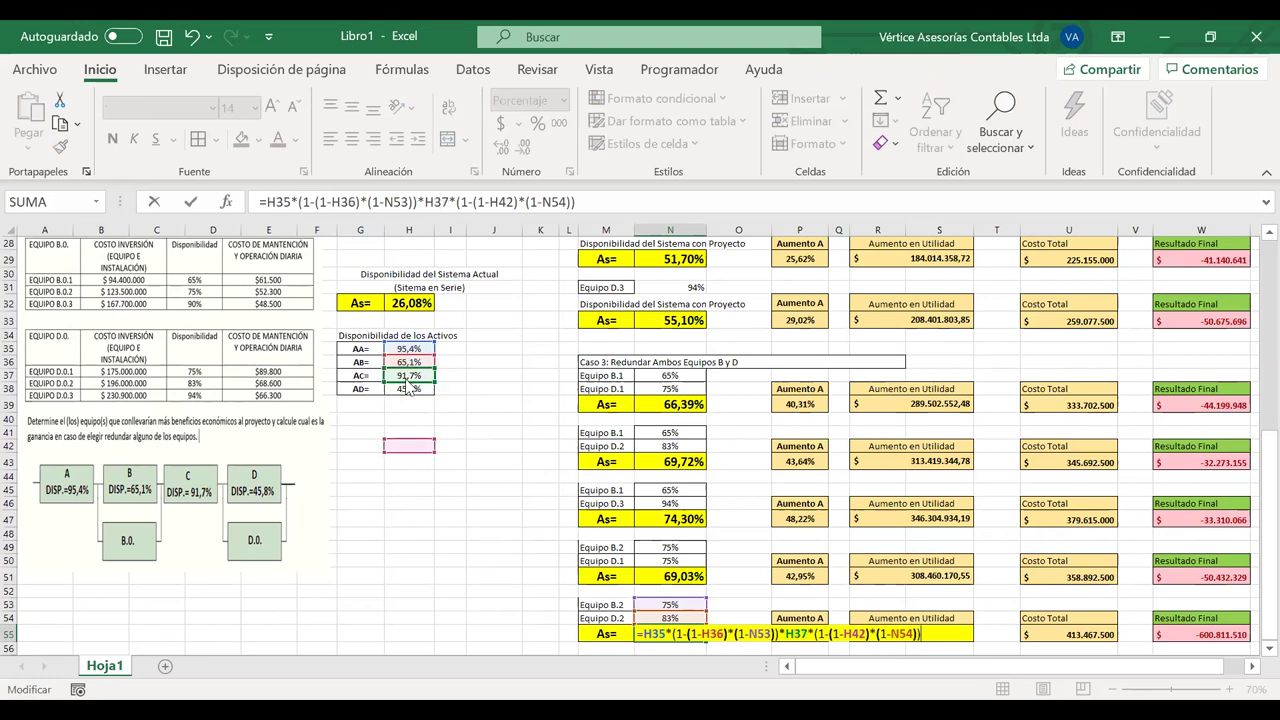
{"action": "left_click_drag", "start_coordinate": [408, 435], "coordinate": [403, 390]}
{"action": "key", "text": "Return"}
Move the Disponibilidad del Sistema Actual and Disponibilidad de los Activos block G30:J38 down to start at G50
{"action": "left_click_drag", "start_coordinate": [355, 270], "coordinate": [368, 393]}
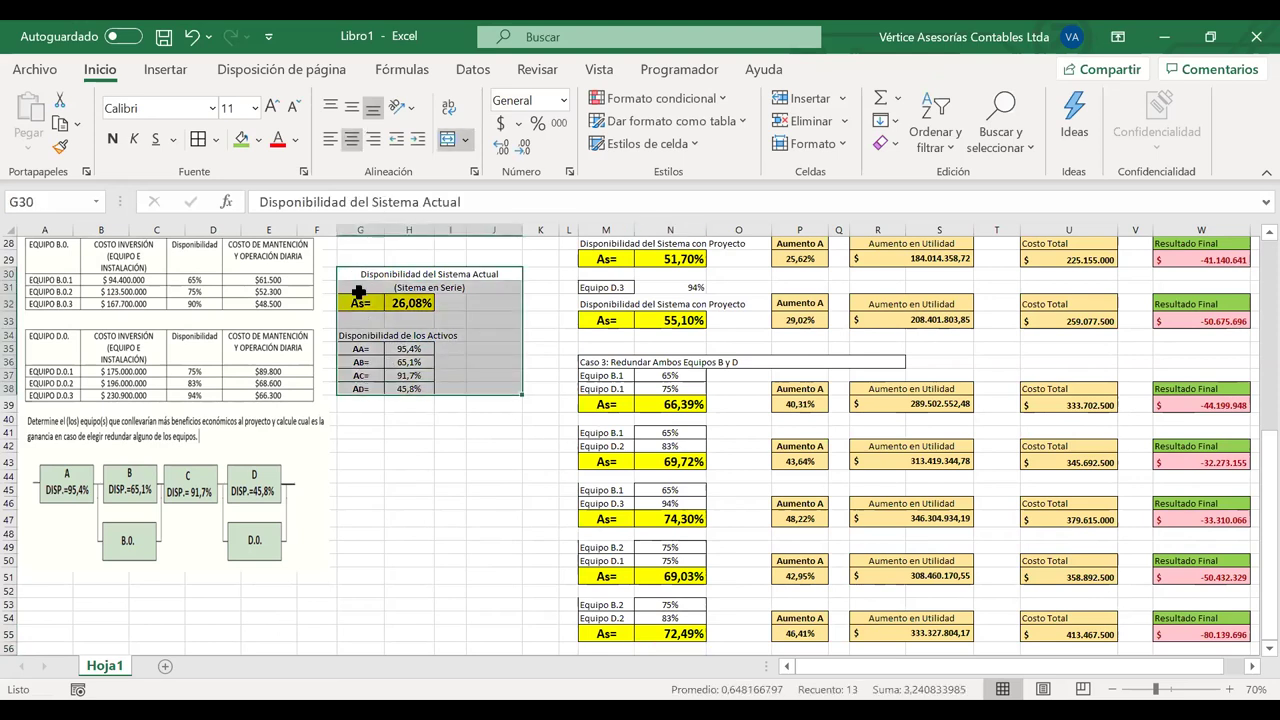
{"action": "left_click_drag", "start_coordinate": [355, 272], "coordinate": [357, 277]}
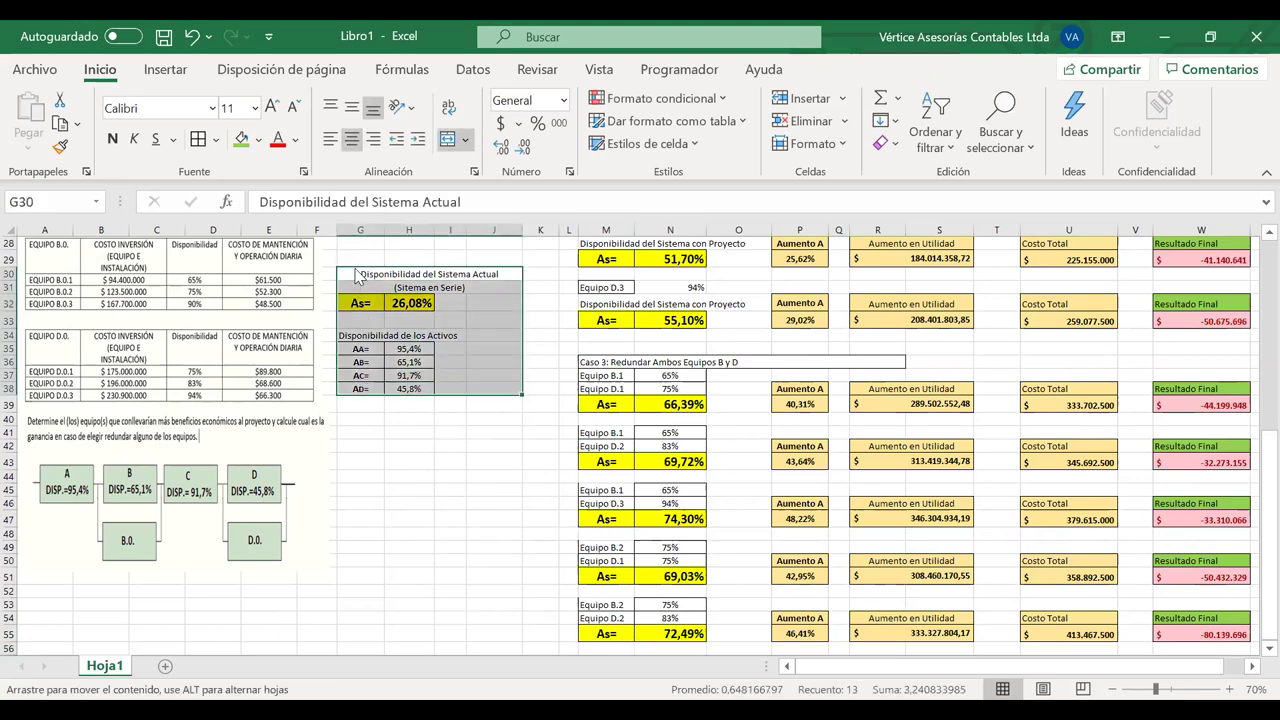
{"action": "left_click_drag", "start_coordinate": [522, 510], "coordinate": [357, 561]}
{"action": "left_click", "coordinate": [540, 519]}
Check the Aumento en Utilidad formula in R55 and correct the Costo Total in U55 for Equipo B.2 and D.2 to =U16+U29
{"action": "scroll", "coordinate": [608, 541], "scroll_direction": "down", "scroll_amount": 2}
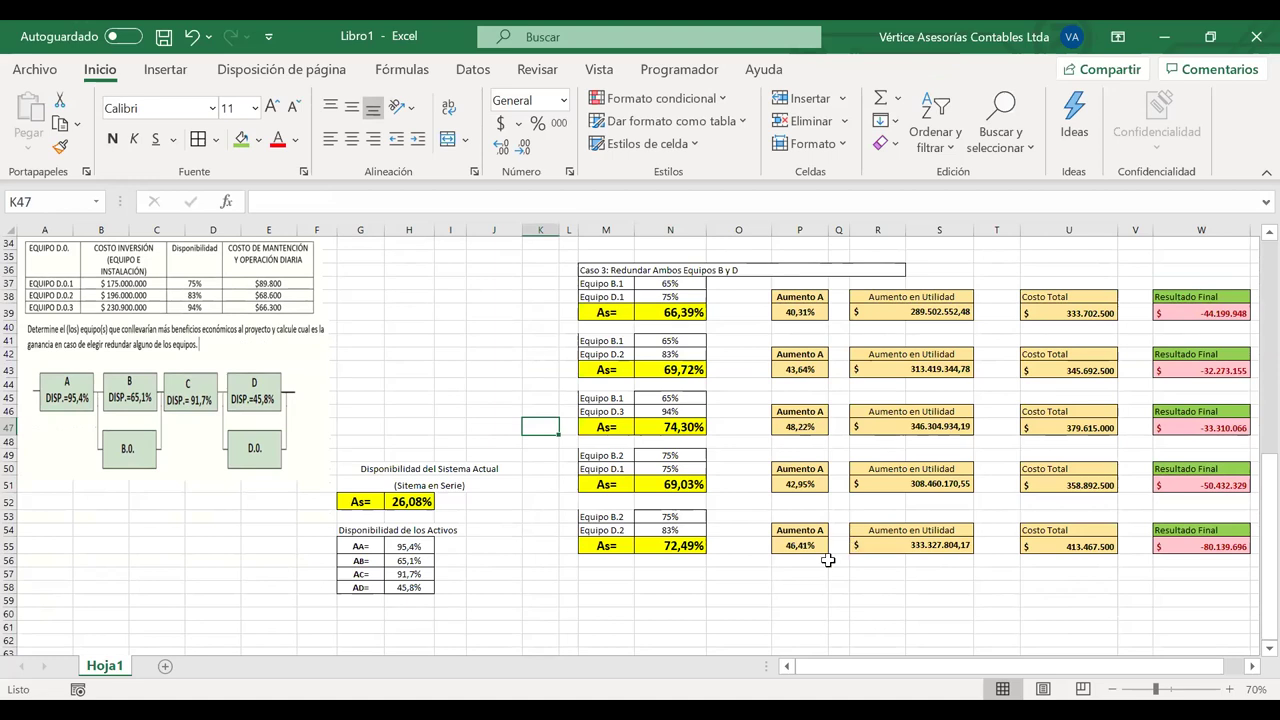
{"action": "left_click", "coordinate": [905, 546]}
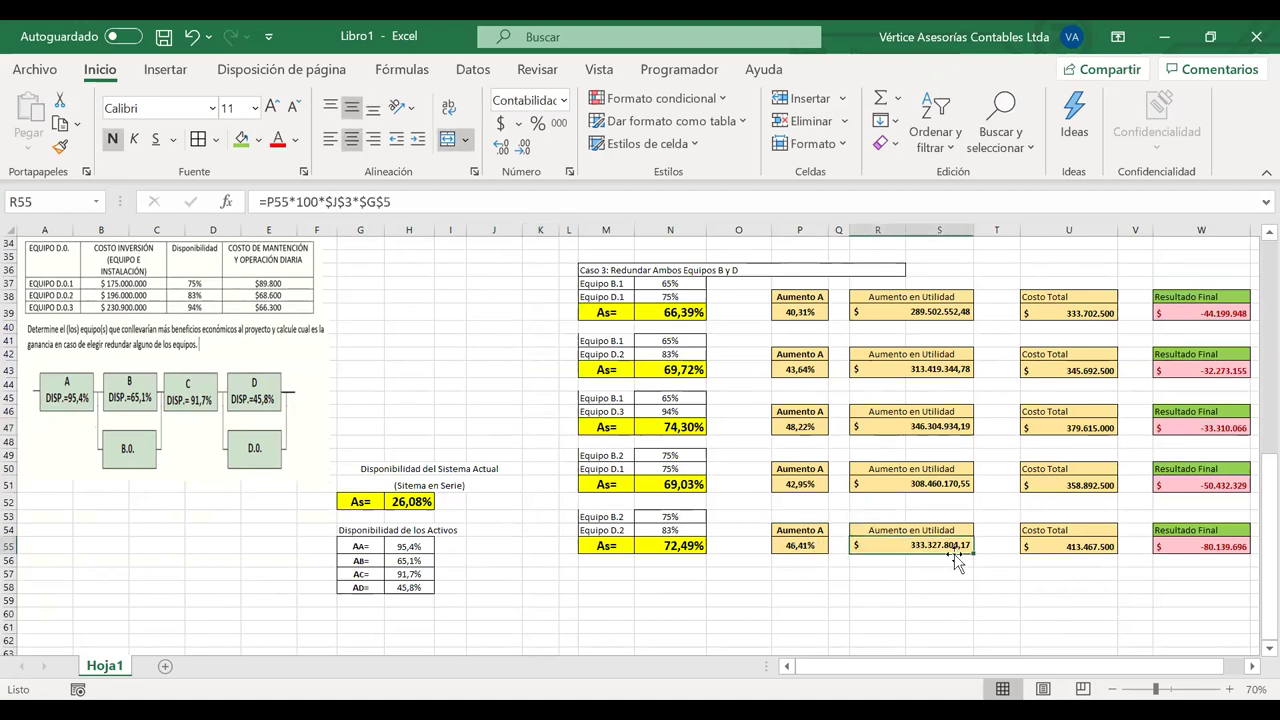
{"action": "left_click", "coordinate": [1062, 545]}
{"action": "double_click", "coordinate": [1062, 545]}
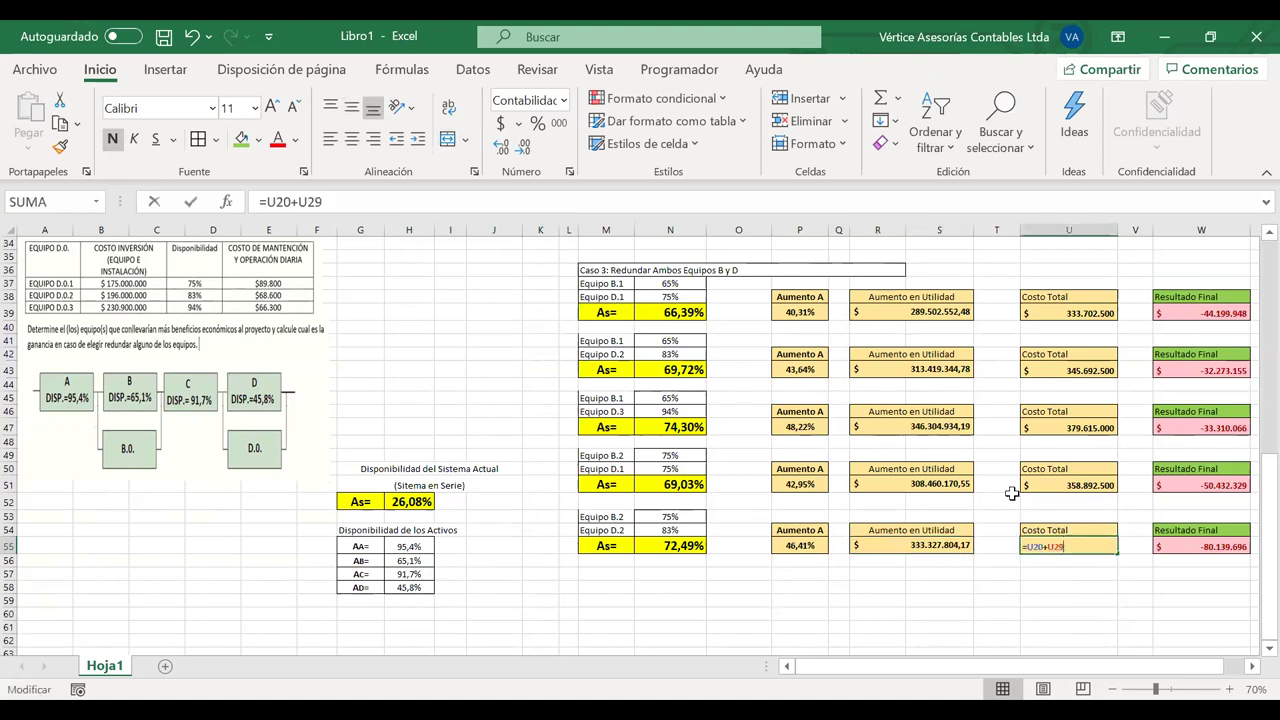
{"action": "scroll", "coordinate": [974, 427], "scroll_direction": "up", "scroll_amount": 8}
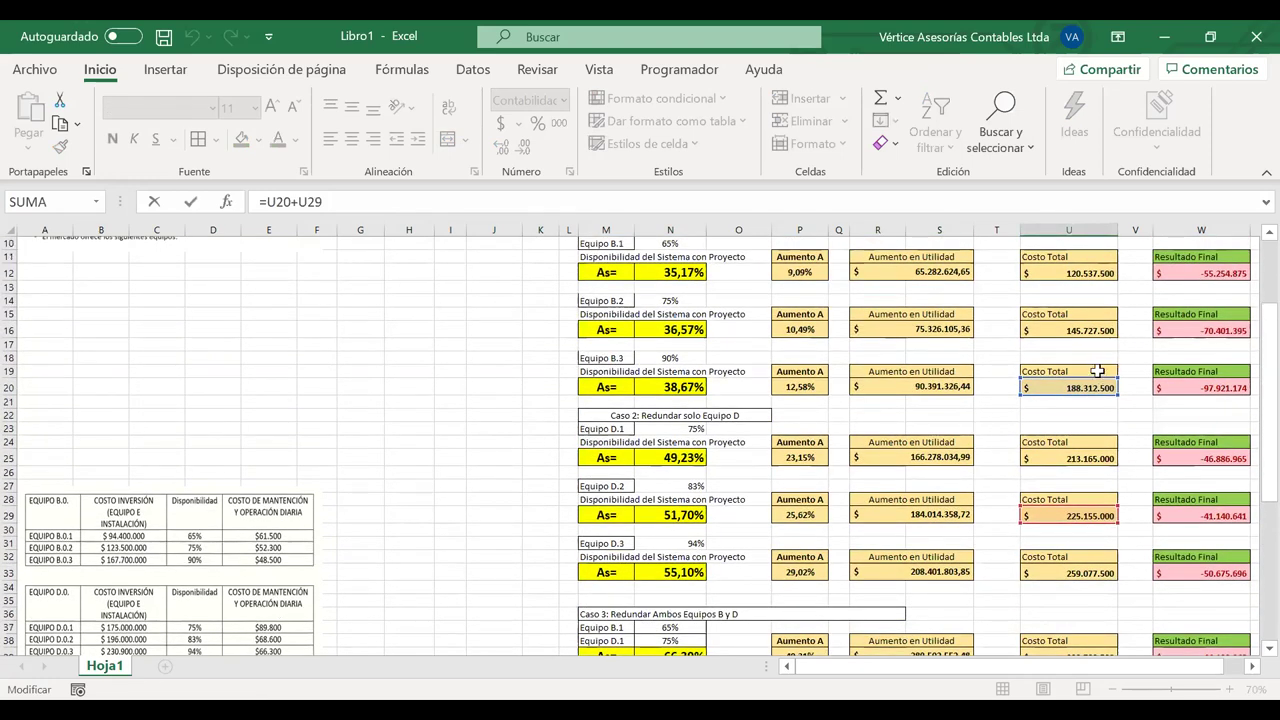
{"action": "left_click_drag", "start_coordinate": [1092, 394], "coordinate": [1076, 322]}
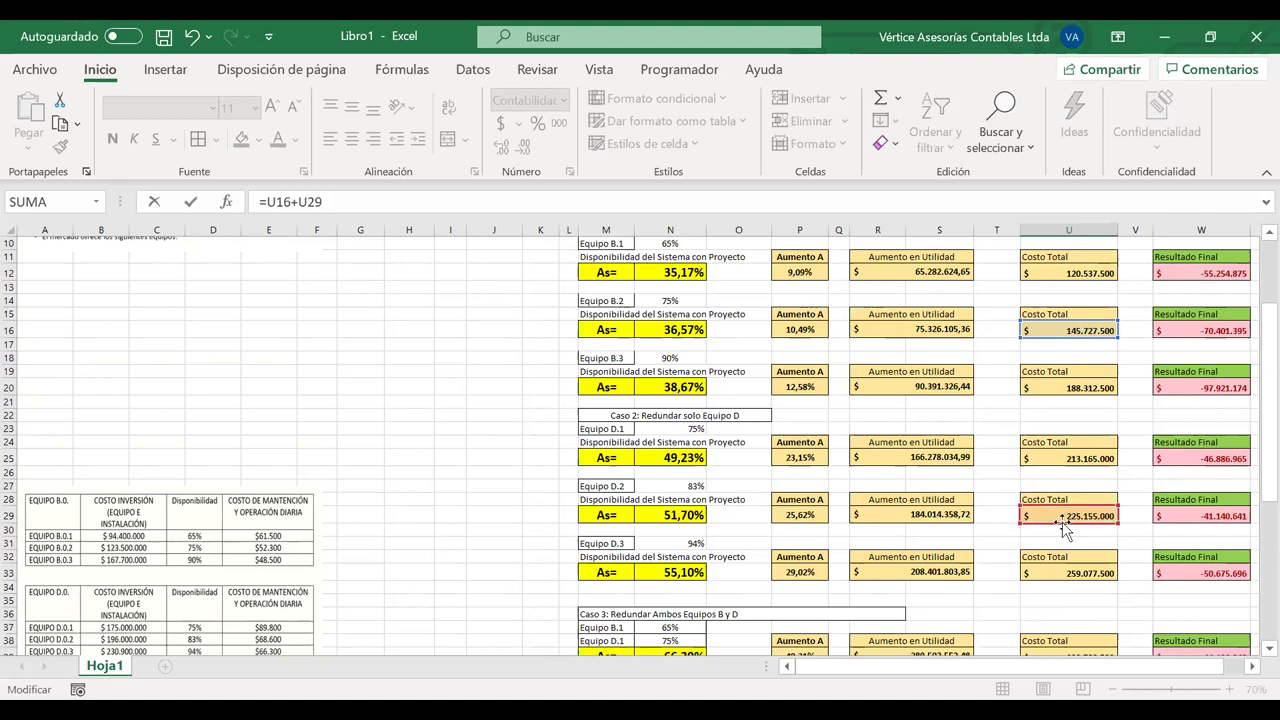
{"action": "scroll", "coordinate": [1067, 521], "scroll_direction": "down", "scroll_amount": 1}
{"action": "scroll", "coordinate": [1067, 521], "scroll_direction": "down", "scroll_amount": 9}
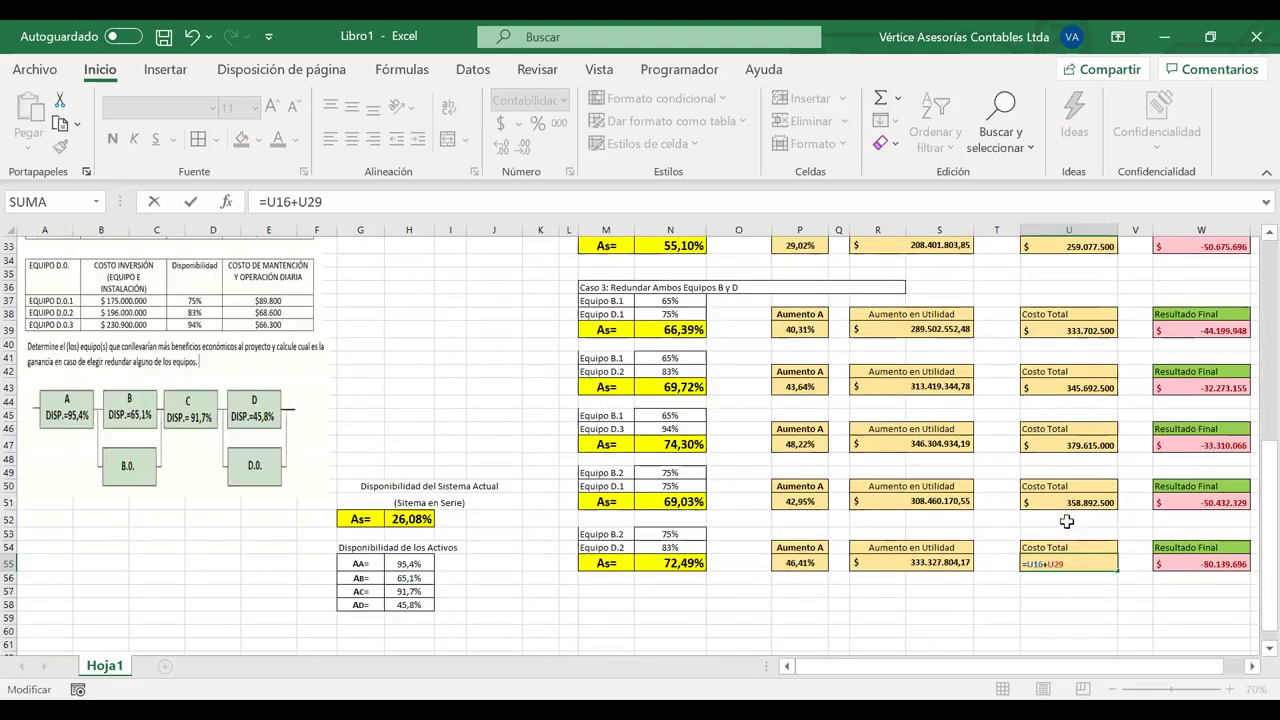
{"action": "scroll", "coordinate": [1067, 521], "scroll_direction": "up", "scroll_amount": 1}
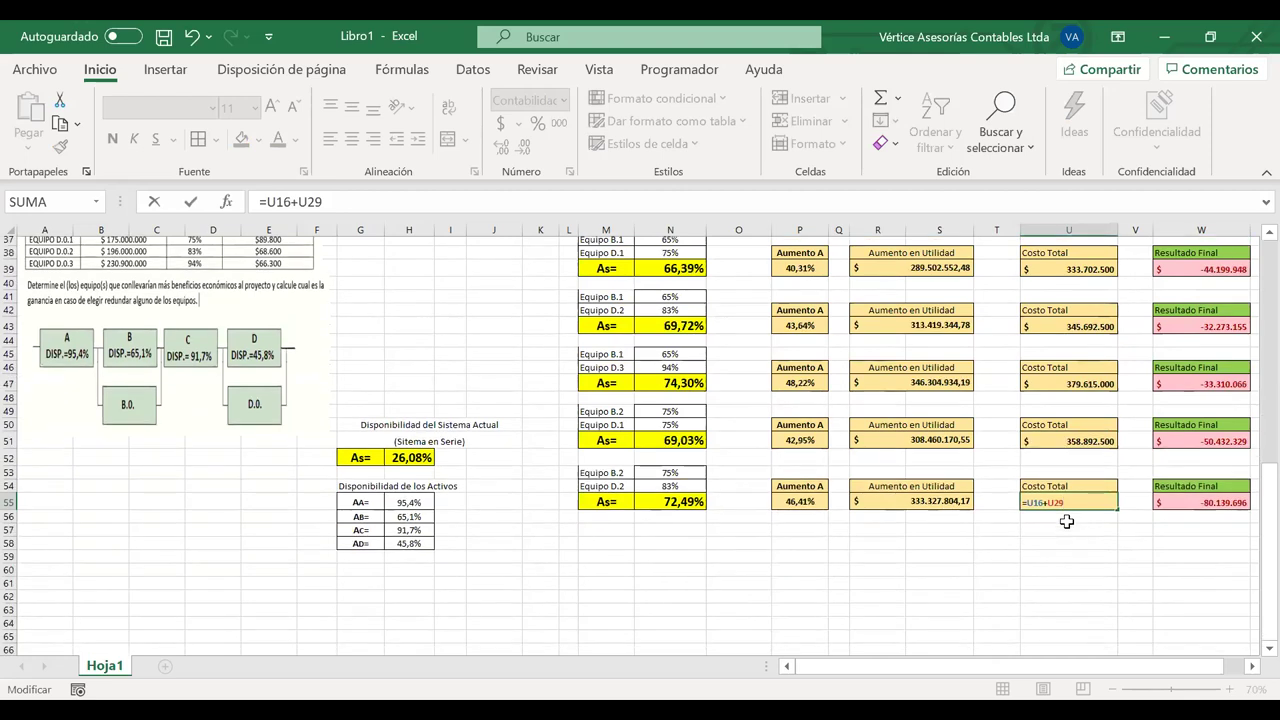
{"action": "key", "text": "Return"}
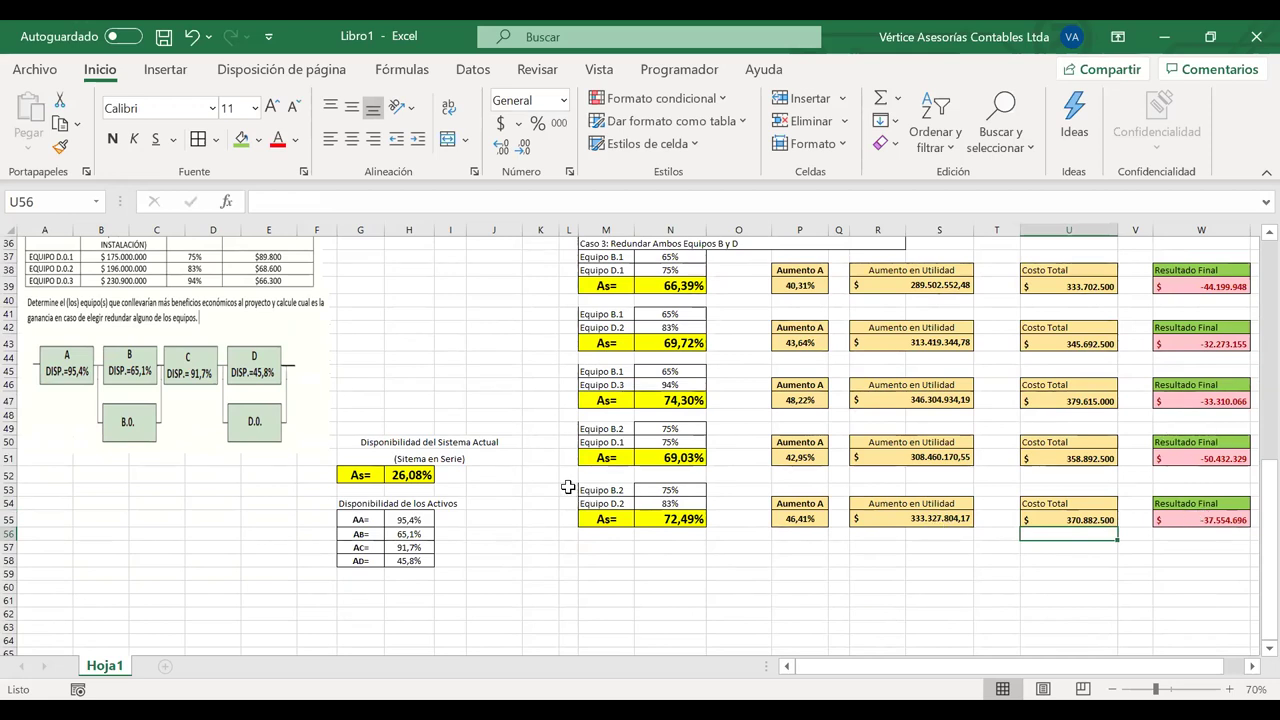
Copy the Equipo B.2 and D.2 calculation block M53:W55, paste it at M57, and check the availability link in N57
{"action": "left_click_drag", "start_coordinate": [595, 491], "coordinate": [1238, 521]}
{"action": "key", "text": "ctrl+c"}
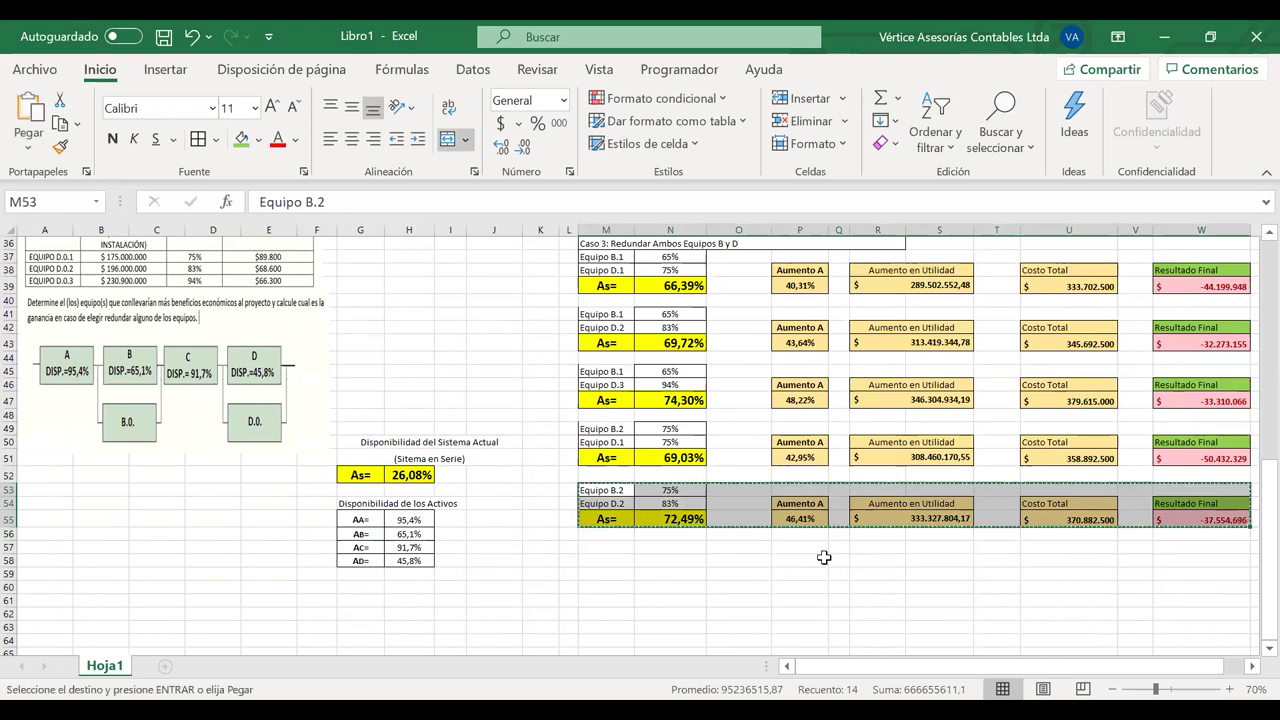
{"action": "left_click", "coordinate": [617, 546]}
{"action": "key", "text": "ctrl+v"}
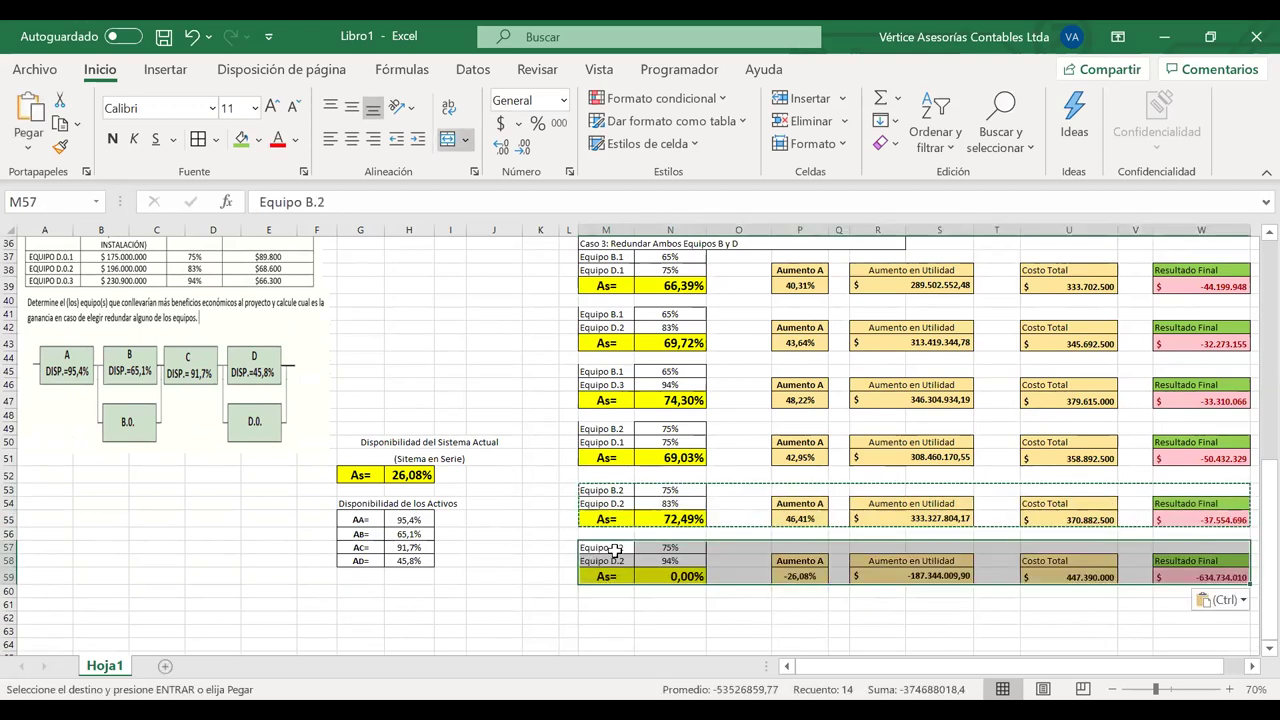
{"action": "double_click", "coordinate": [655, 549]}
{"action": "key", "text": "Return"}
Move the system diagram and equipment table images down the sheet, and rename the label in M58 to Equipo D.3
{"action": "left_click_drag", "start_coordinate": [222, 384], "coordinate": [220, 471]}
{"action": "left_click_drag", "start_coordinate": [193, 270], "coordinate": [192, 348]}
{"action": "left_click", "coordinate": [622, 558]}
{"action": "double_click", "coordinate": [622, 558]}
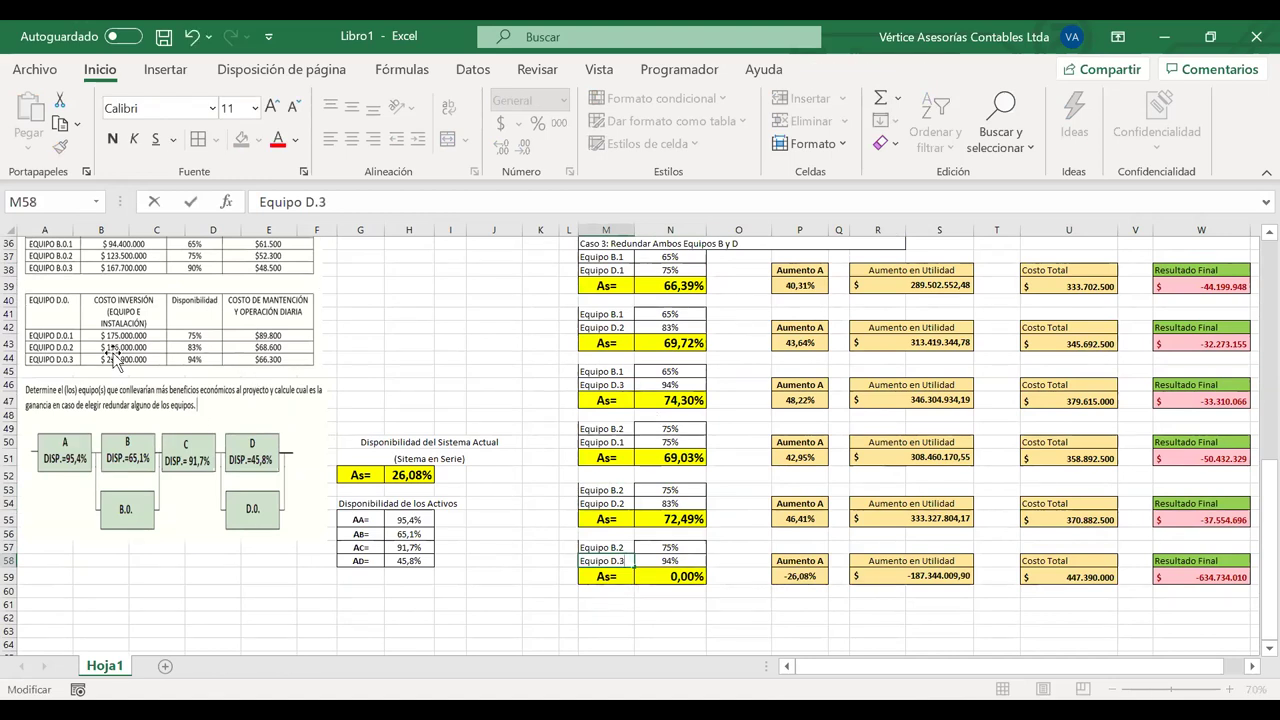
{"action": "key", "text": "Return"}
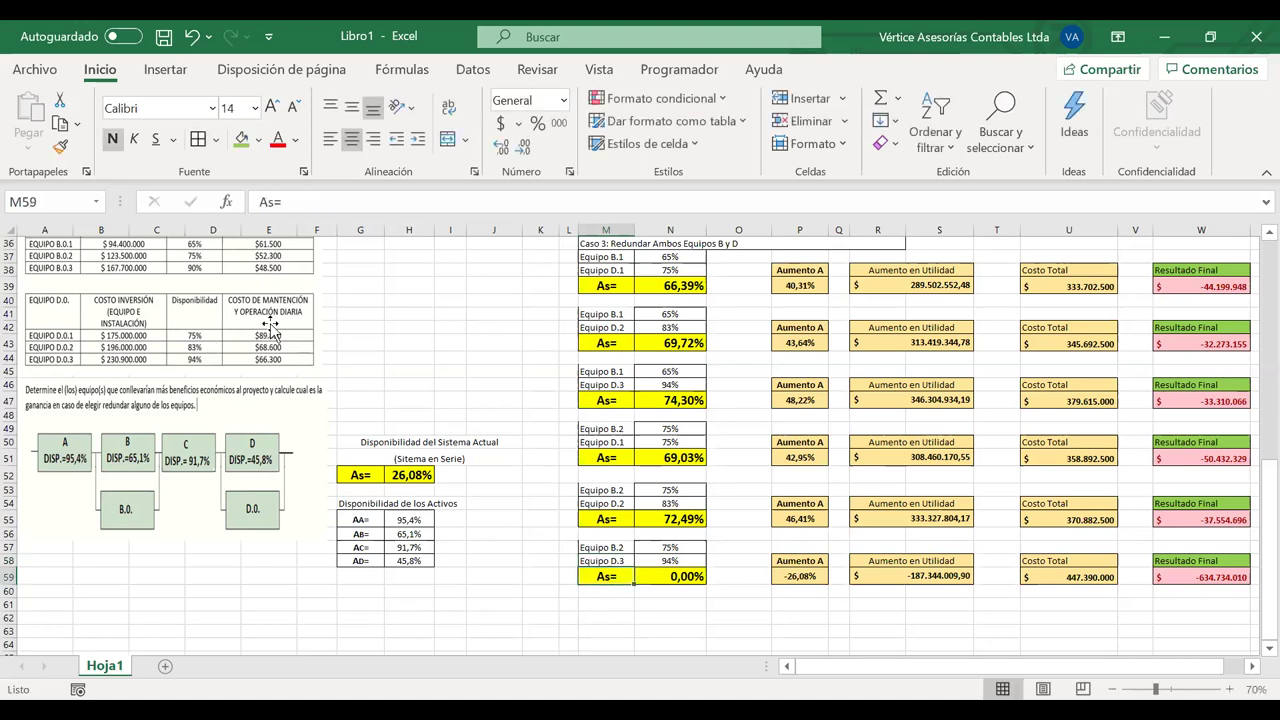
Correct the system availability formula in N59 so its references point to the AA, AB, AC and AD availabilities in H55:H58
{"action": "double_click", "coordinate": [675, 578]}
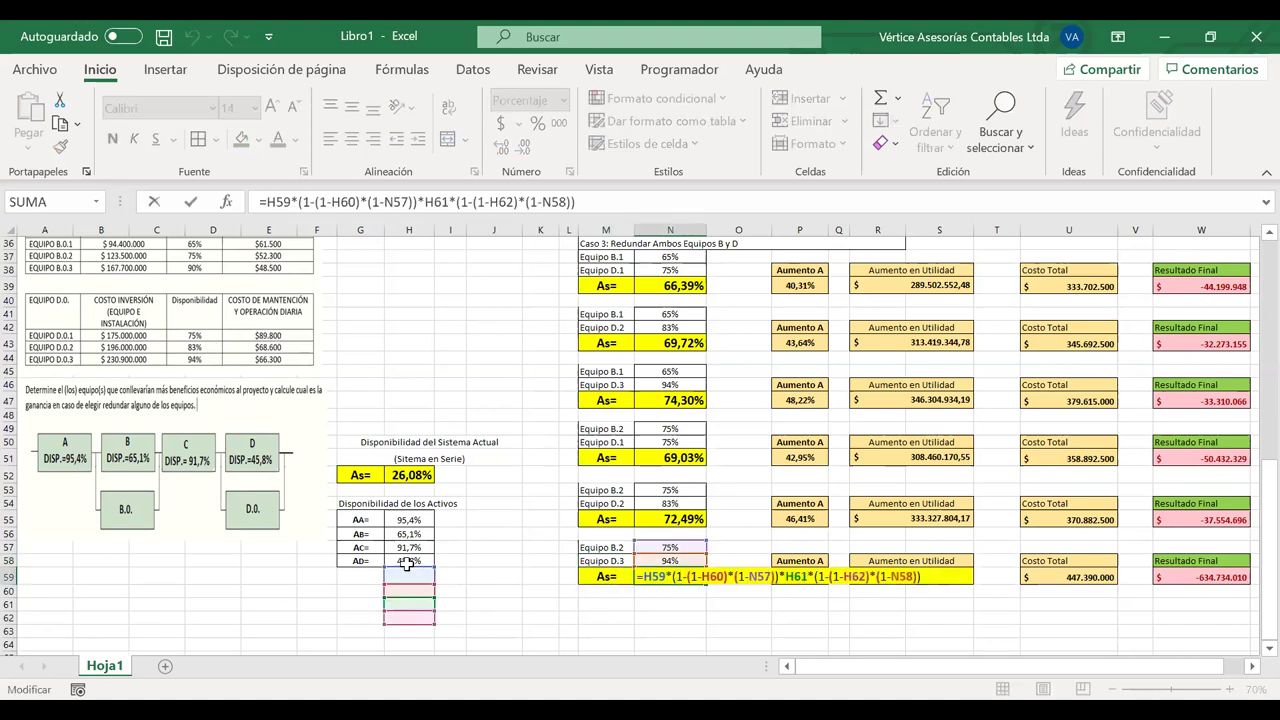
{"action": "left_click_drag", "start_coordinate": [409, 567], "coordinate": [409, 520]}
{"action": "left_click_drag", "start_coordinate": [409, 584], "coordinate": [408, 535]}
{"action": "left_click_drag", "start_coordinate": [415, 596], "coordinate": [411, 540]}
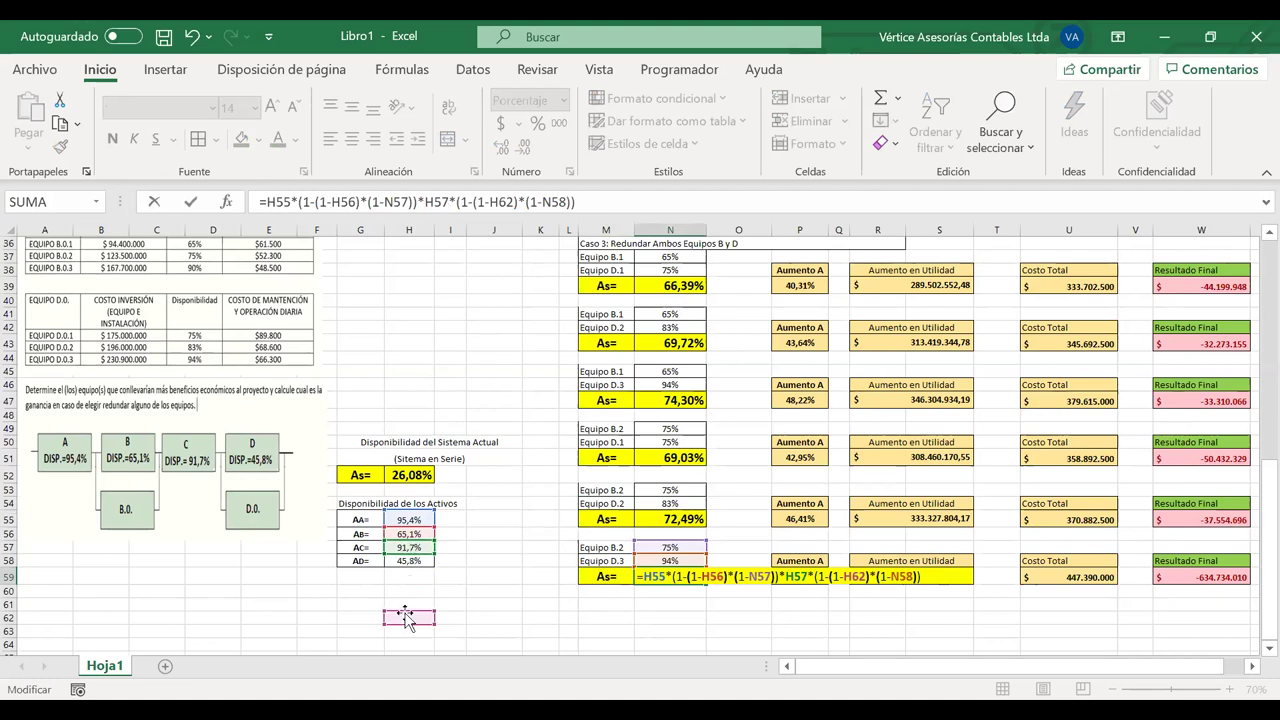
{"action": "left_click_drag", "start_coordinate": [409, 612], "coordinate": [411, 552]}
{"action": "key", "text": "Return"}
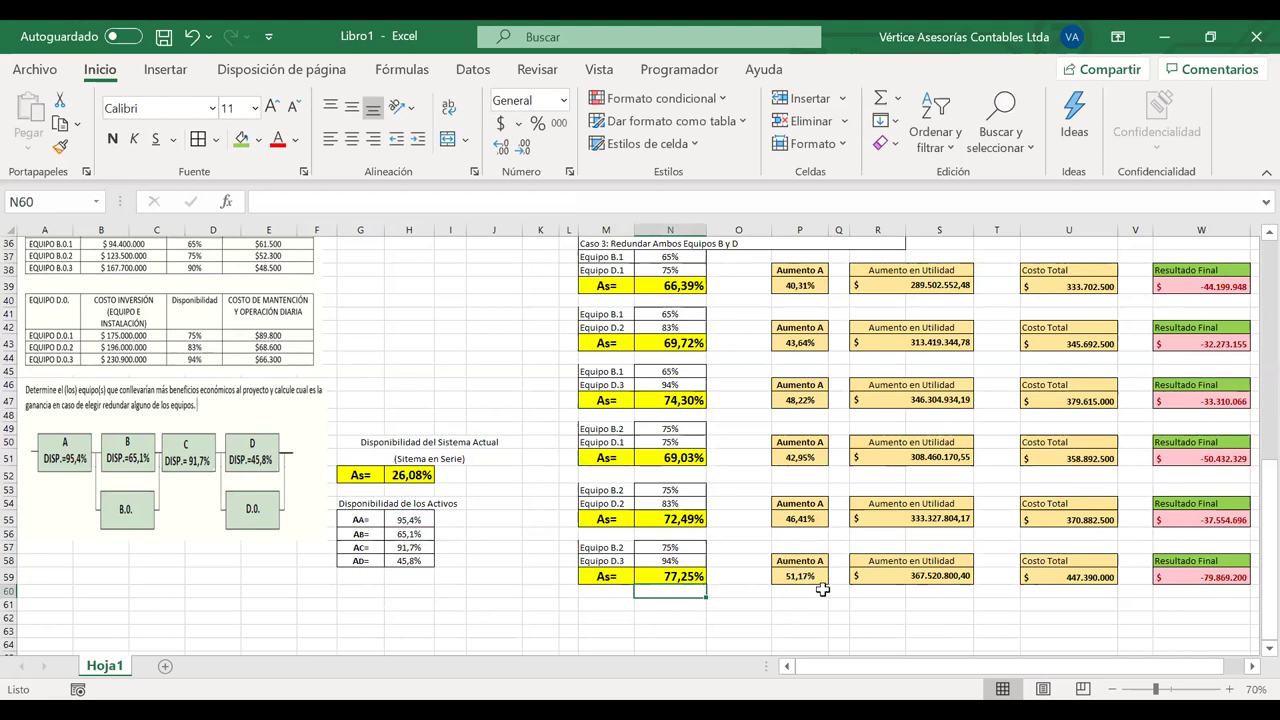
Correct the Costo Total in U59 for Equipo B.2 and D.3 to =U16+U33, checking the R59 and W59 formulas
{"action": "left_click", "coordinate": [918, 578]}
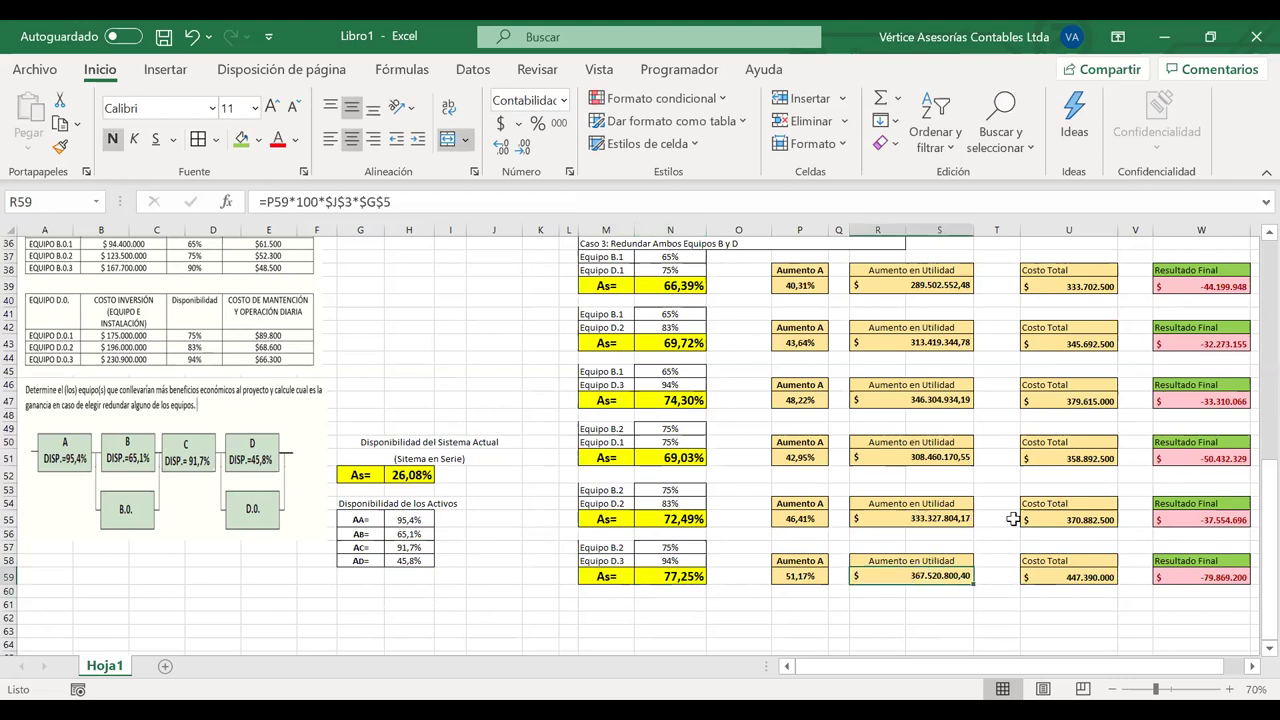
{"action": "scroll", "coordinate": [1013, 519], "scroll_direction": "right", "scroll_amount": 1}
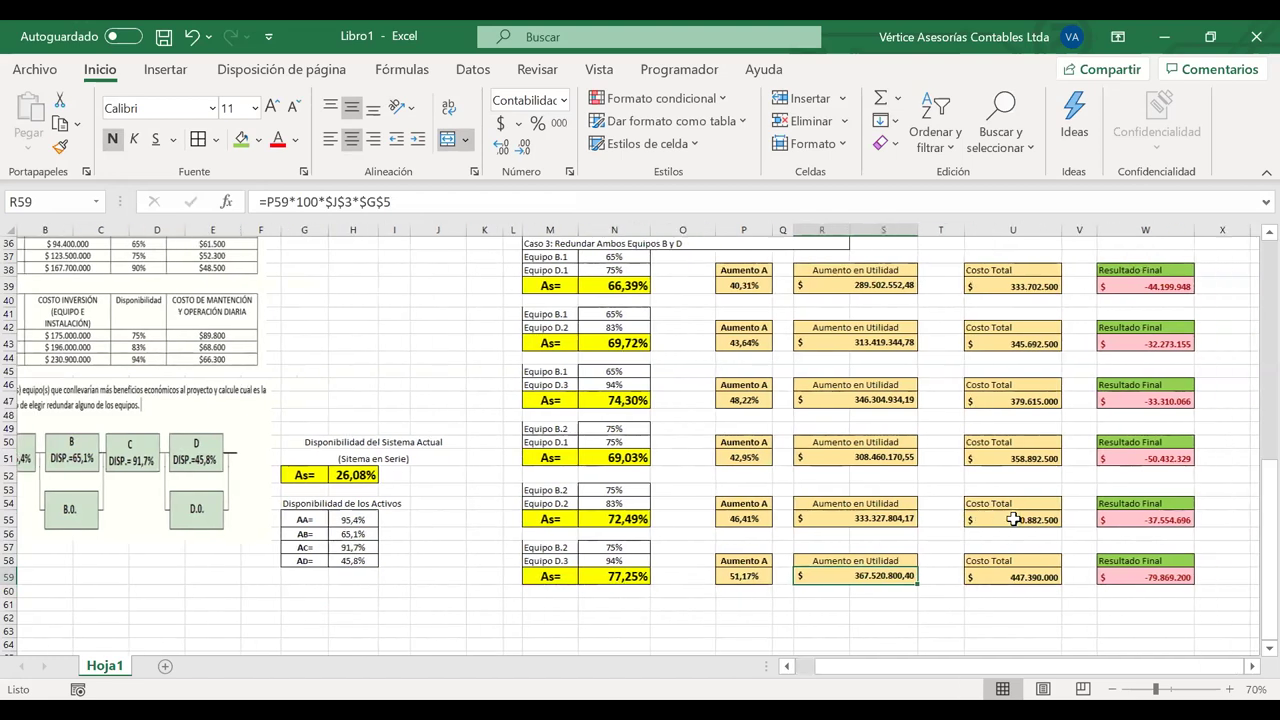
{"action": "double_click", "coordinate": [980, 577]}
{"action": "scroll", "coordinate": [943, 419], "scroll_direction": "up", "scroll_amount": 9}
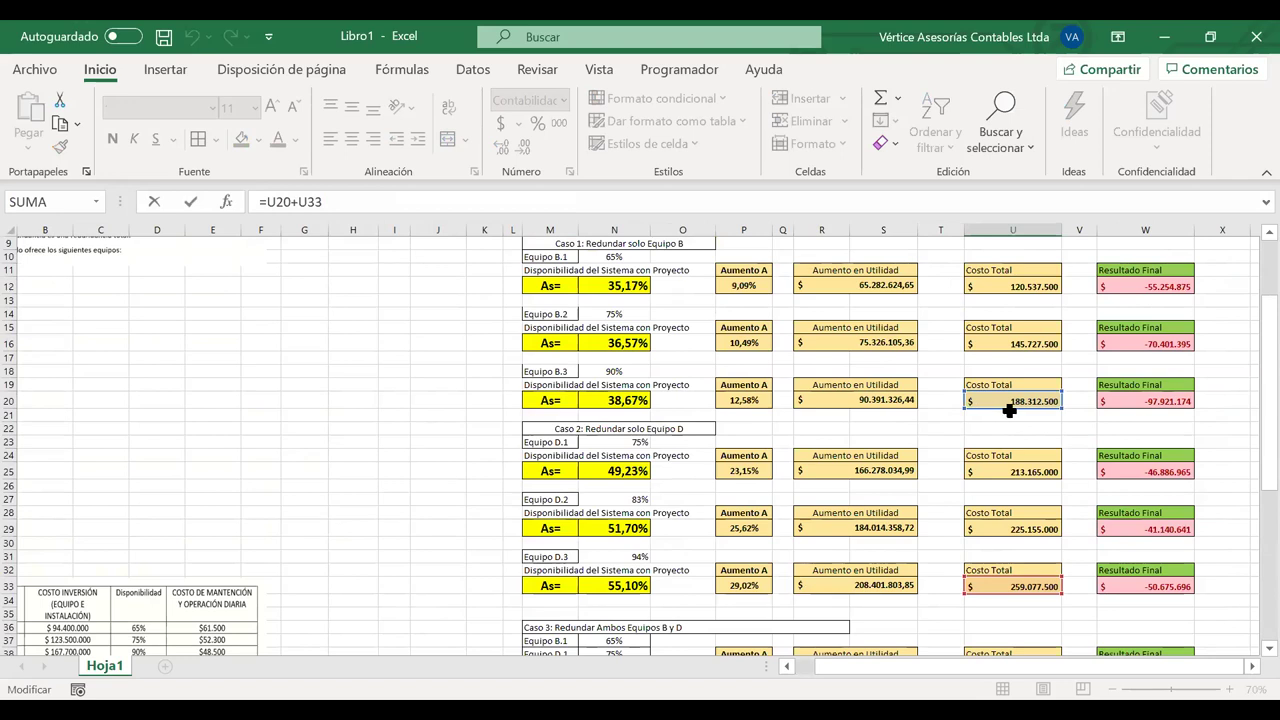
{"action": "left_click_drag", "start_coordinate": [997, 411], "coordinate": [997, 346]}
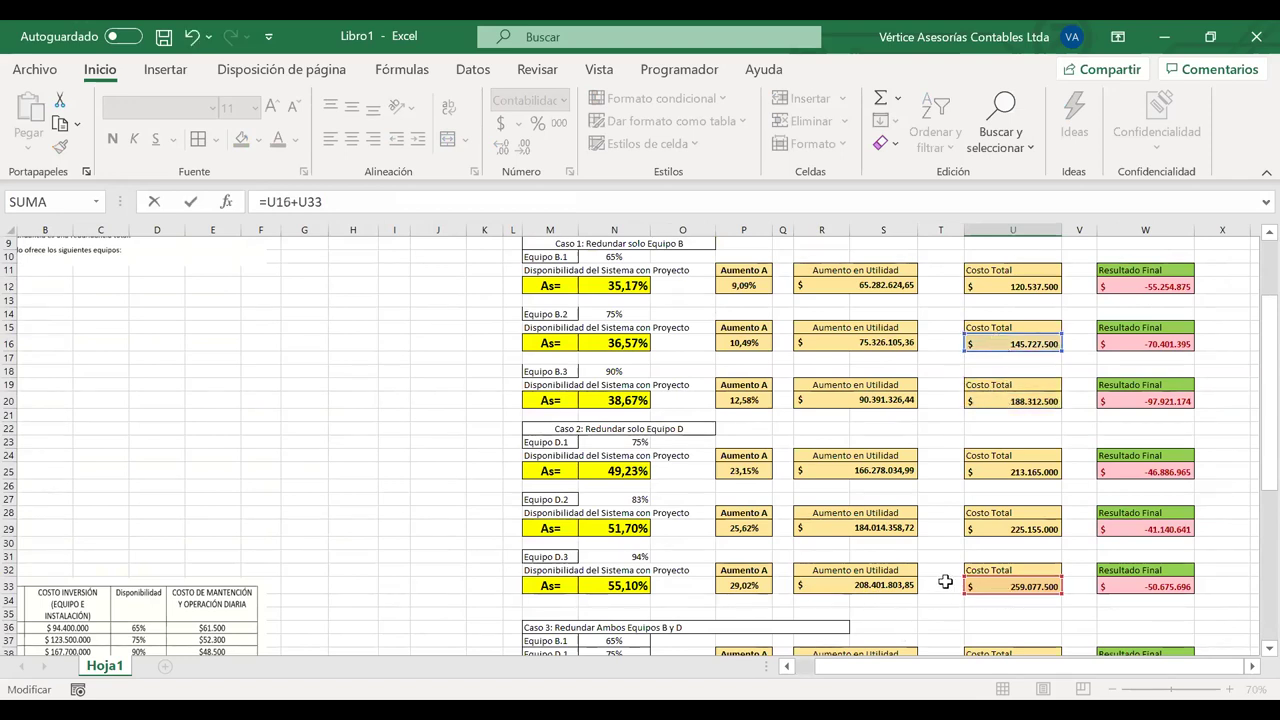
{"action": "key", "text": "Return"}
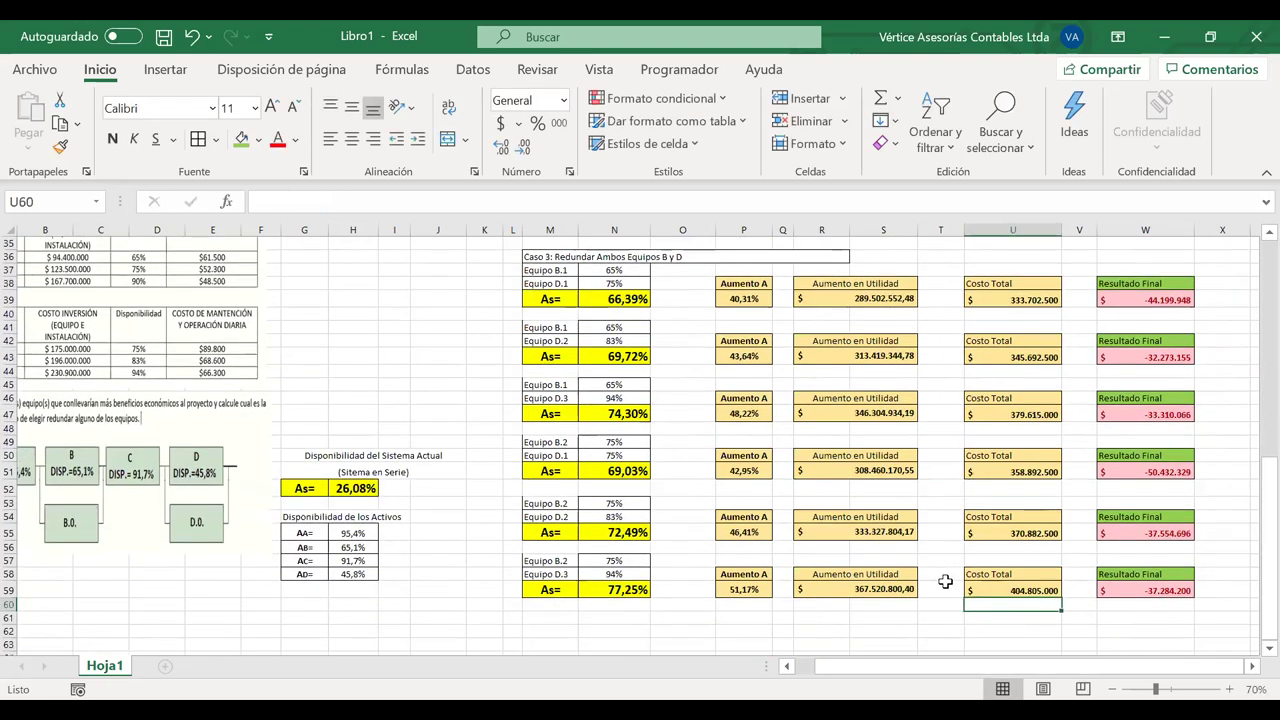
{"action": "left_click", "coordinate": [1154, 590]}
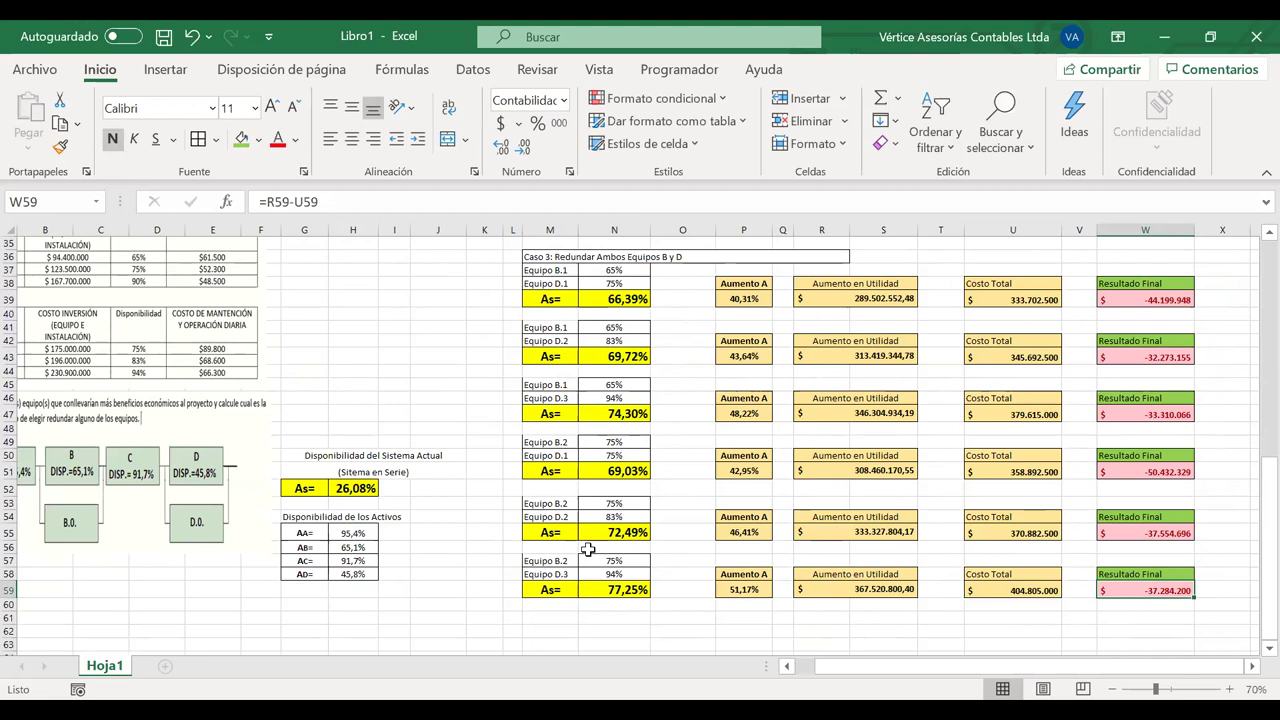
Copy the Equipo B.2 and D.3 calculation block M57:W59 and paste it below, starting at M61
{"action": "left_click_drag", "start_coordinate": [538, 565], "coordinate": [1150, 591]}
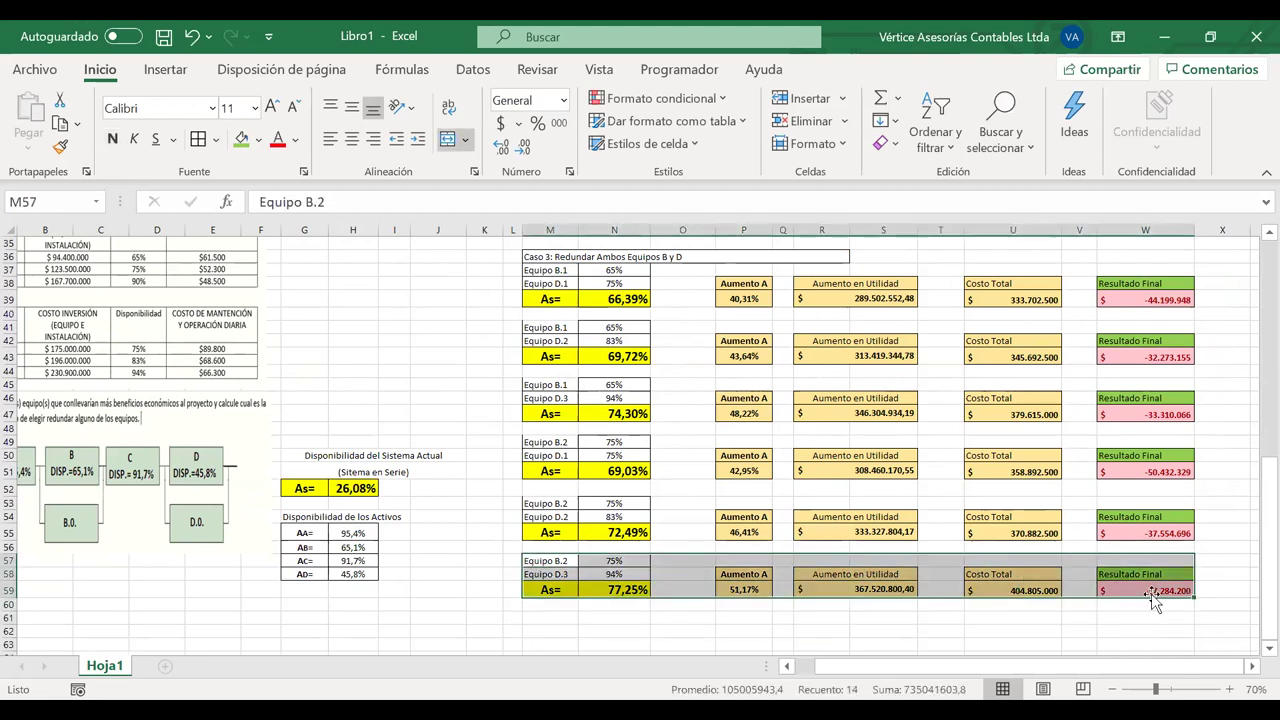
{"action": "key", "text": "ctrl+c"}
{"action": "left_click", "coordinate": [548, 618]}
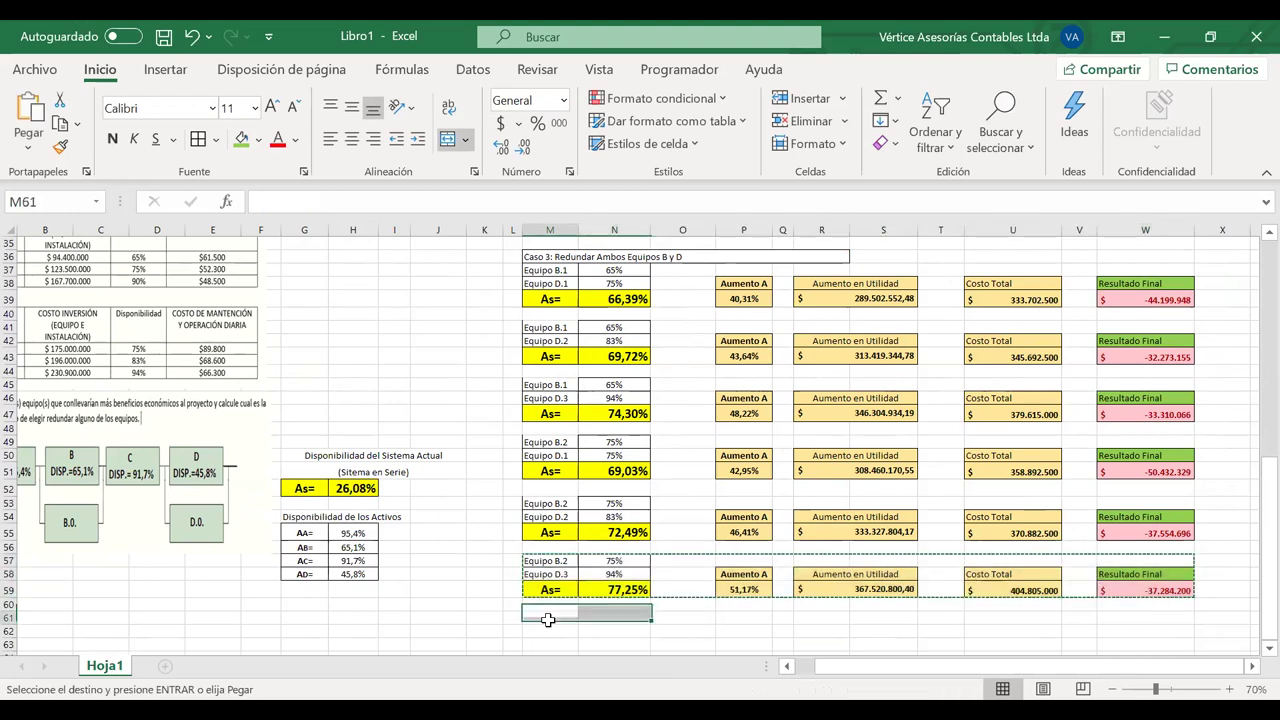
{"action": "key", "text": "ctrl+v"}
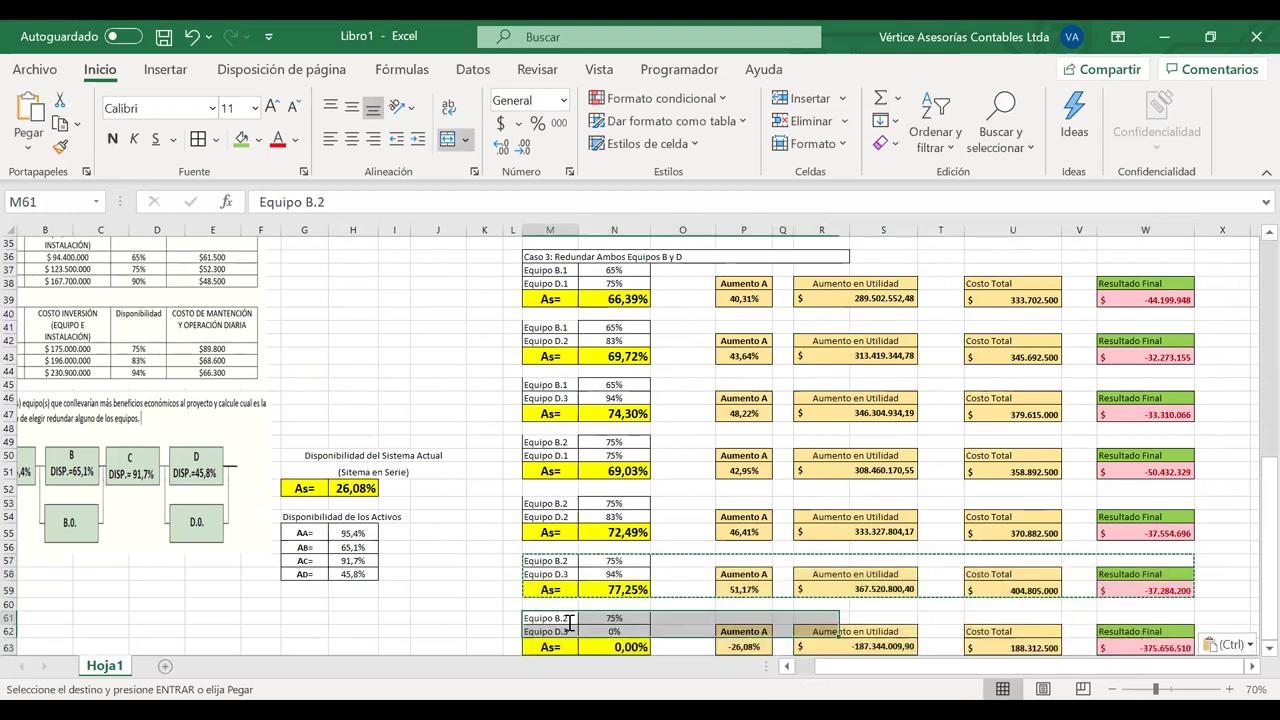
Rename the labels of the new block to Equipo B.3 in M61 and Equipo D.1 in M62
{"action": "double_click", "coordinate": [571, 615]}
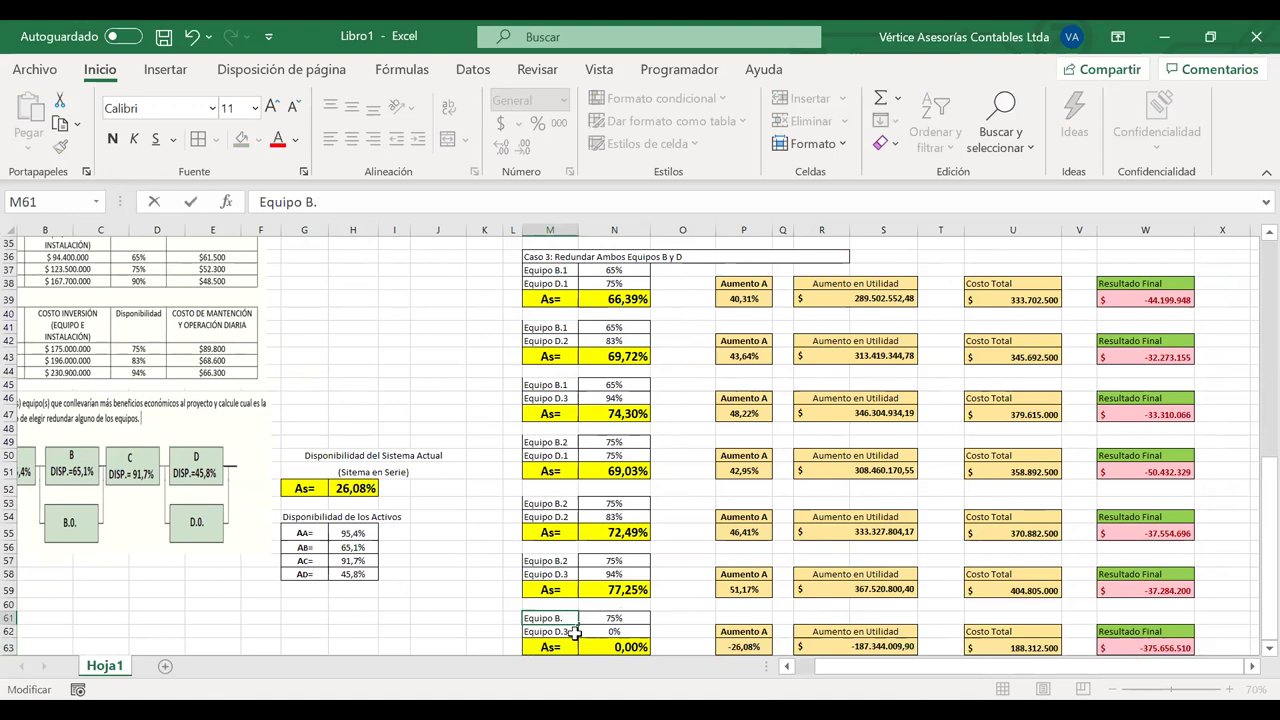
{"action": "key", "text": "Return"}
{"action": "key", "text": "F2"}
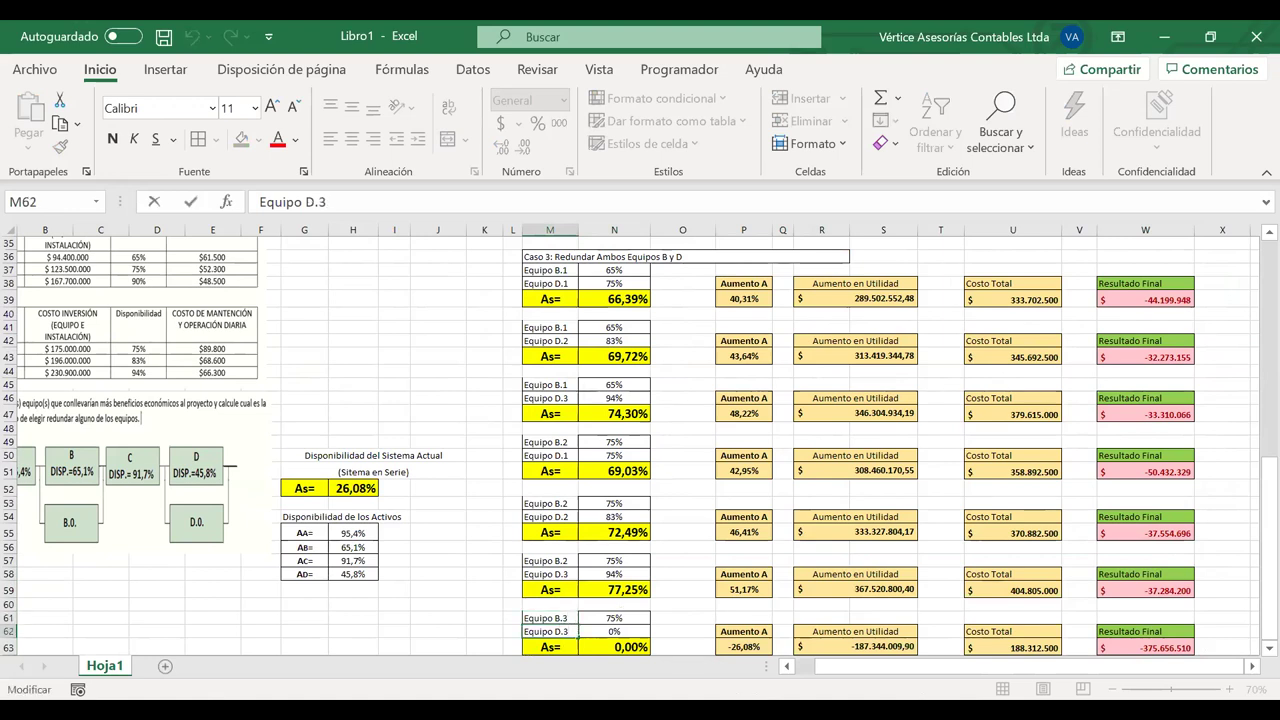
{"action": "key", "text": "BackSpace"}
{"action": "type", "text": "1"}
{"action": "left_click", "coordinate": [543, 503]}
Move the system diagram image and the equipment cost tables image down the sheet, alongside the lower calculation blocks
{"action": "scroll", "coordinate": [560, 515], "scroll_direction": "down", "scroll_amount": 2}
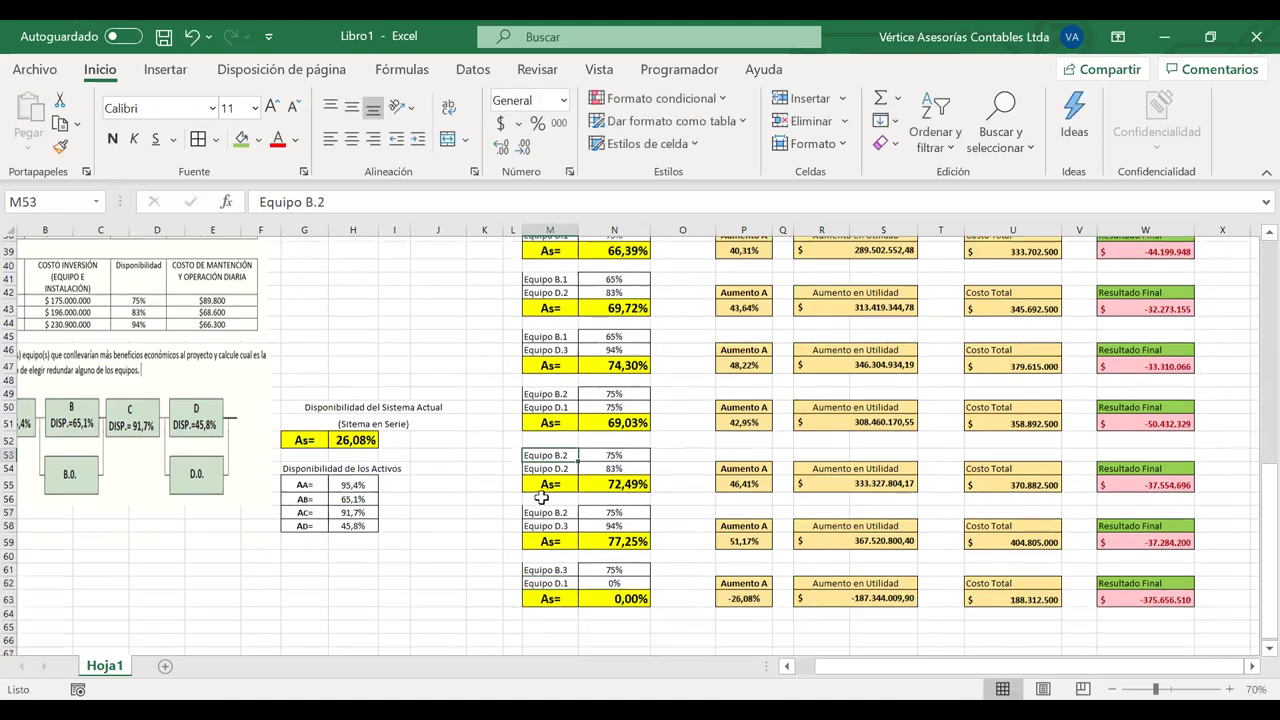
{"action": "left_click", "coordinate": [601, 547]}
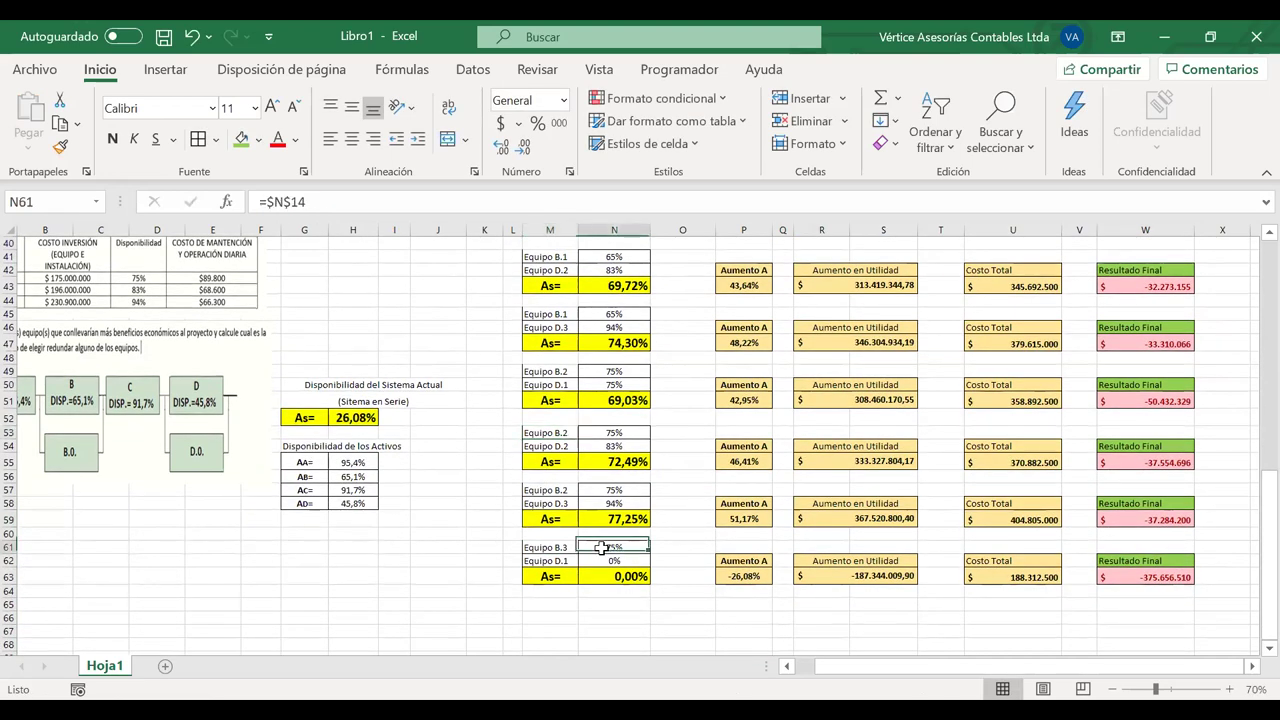
{"action": "left_click_drag", "start_coordinate": [150, 404], "coordinate": [150, 522]}
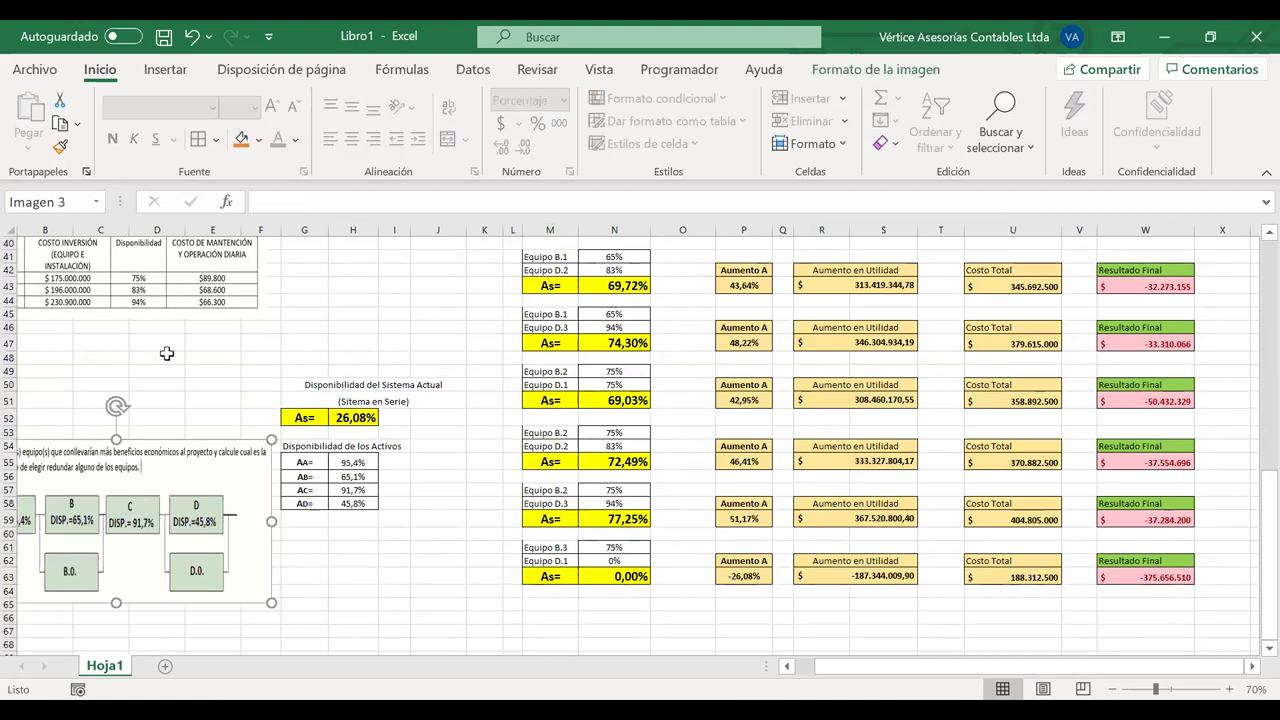
{"action": "left_click_drag", "start_coordinate": [151, 282], "coordinate": [150, 390]}
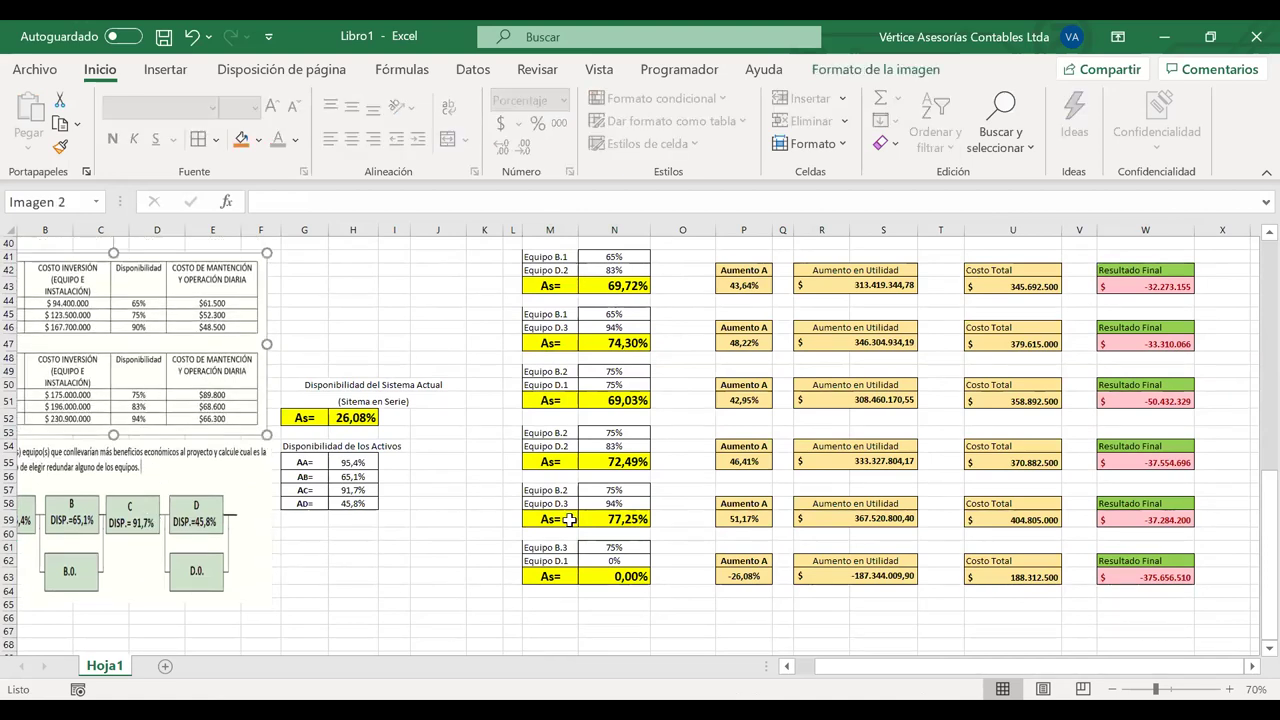
Change the Equipo B.3 availability reference in N61 to $O$6 in the Equipo B table
{"action": "double_click", "coordinate": [596, 547]}
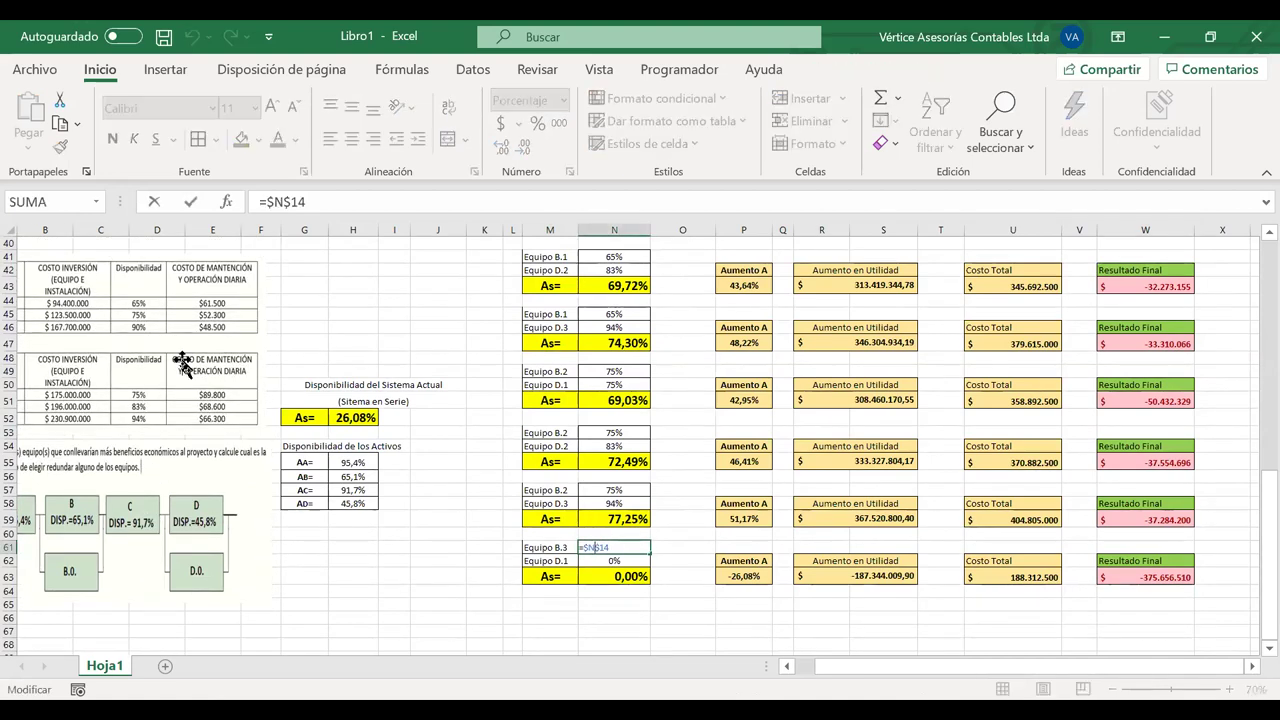
{"action": "scroll", "coordinate": [105, 335], "scroll_direction": "left", "scroll_amount": 1}
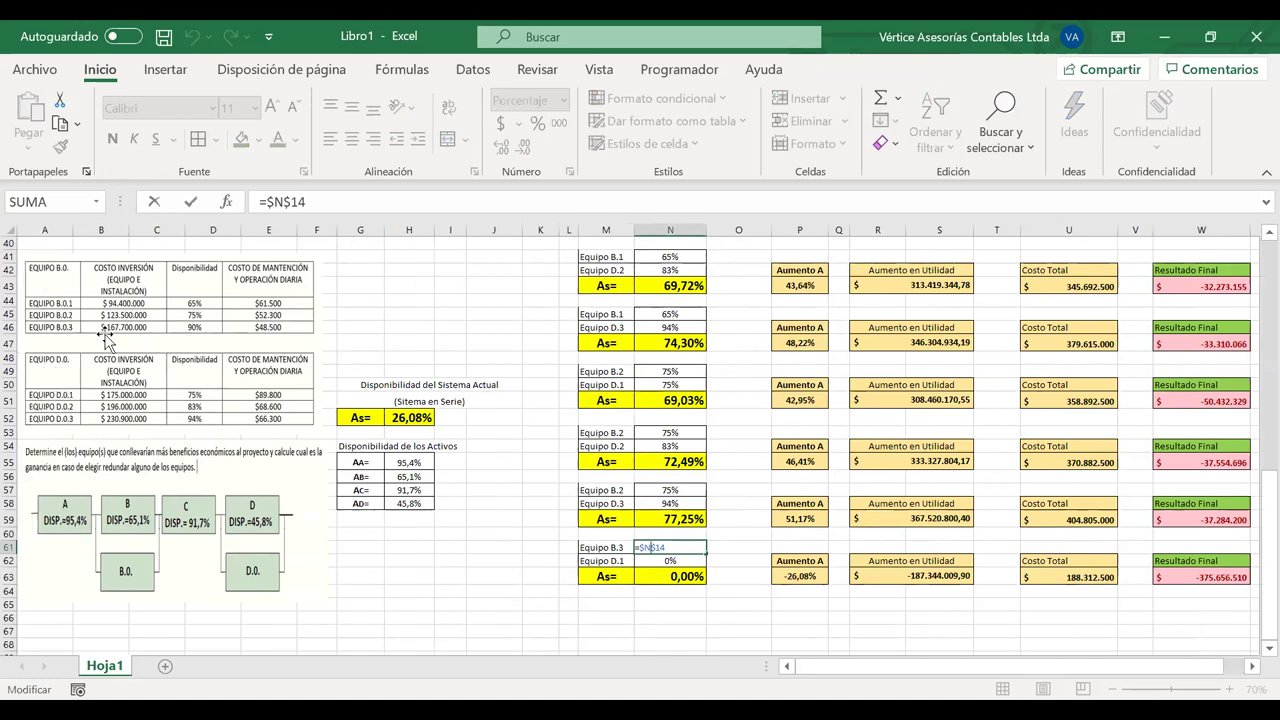
{"action": "scroll", "coordinate": [652, 479], "scroll_direction": "up", "scroll_amount": 4}
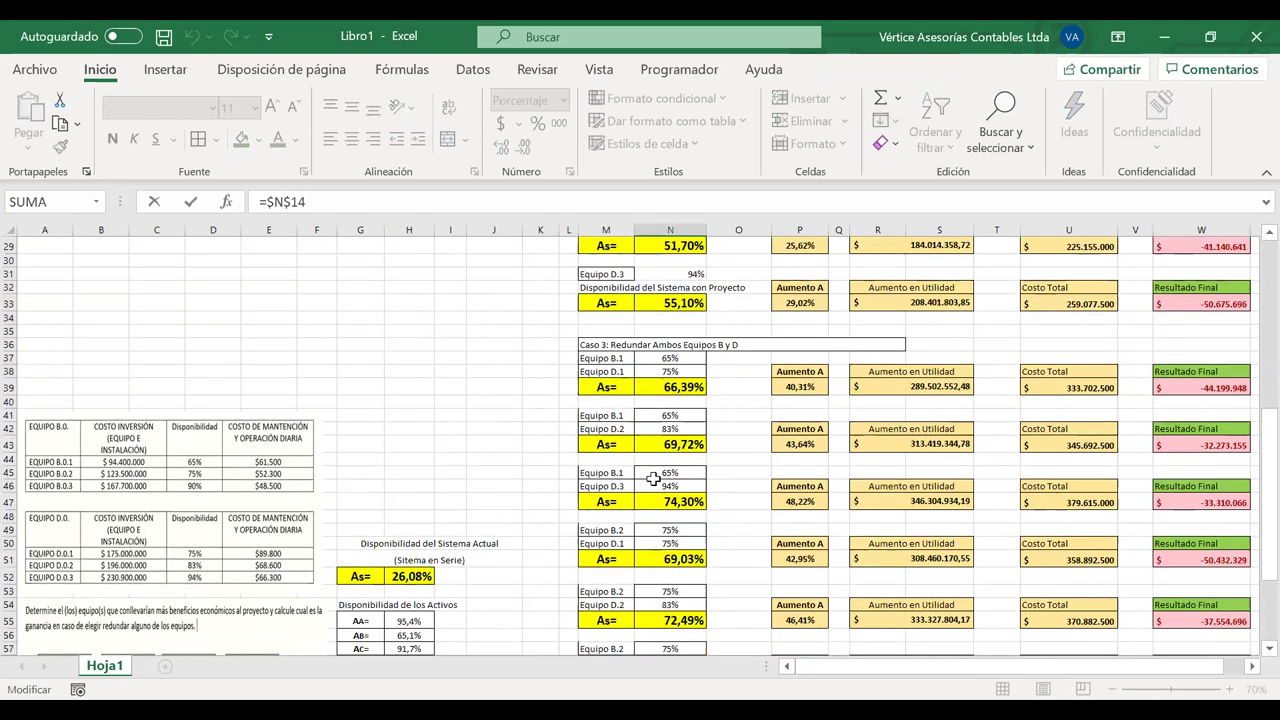
{"action": "scroll", "coordinate": [652, 479], "scroll_direction": "up", "scroll_amount": 10}
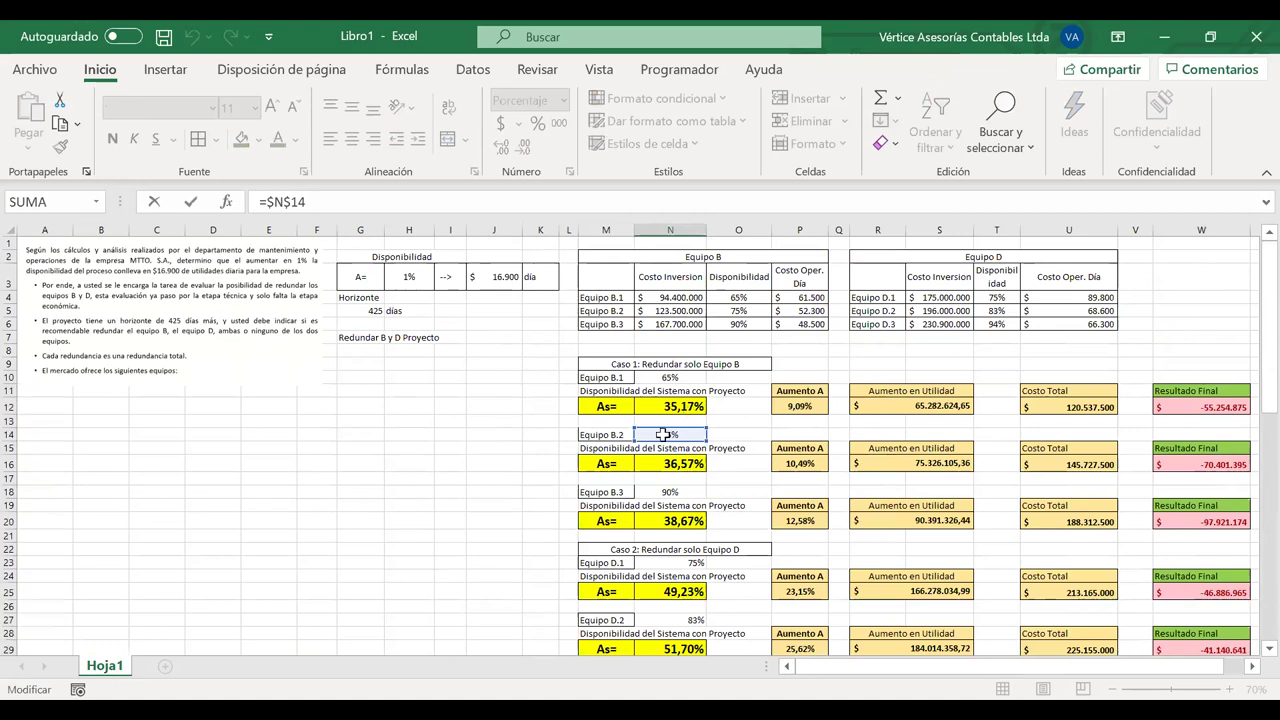
{"action": "left_click_drag", "start_coordinate": [663, 432], "coordinate": [717, 325]}
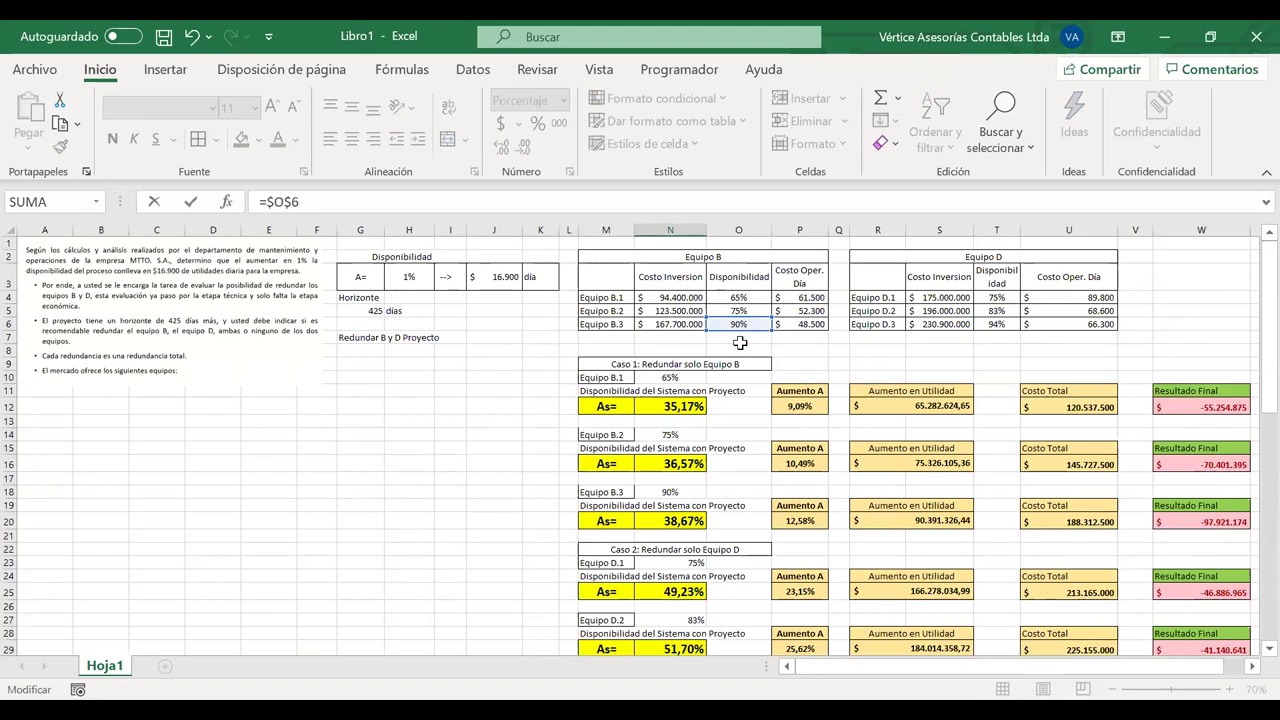
{"action": "key", "text": "Return"}
Change the Equipo D.1 availability reference in N62 to N23 from Caso 2
{"action": "scroll", "coordinate": [740, 343], "scroll_direction": "down", "scroll_amount": 1}
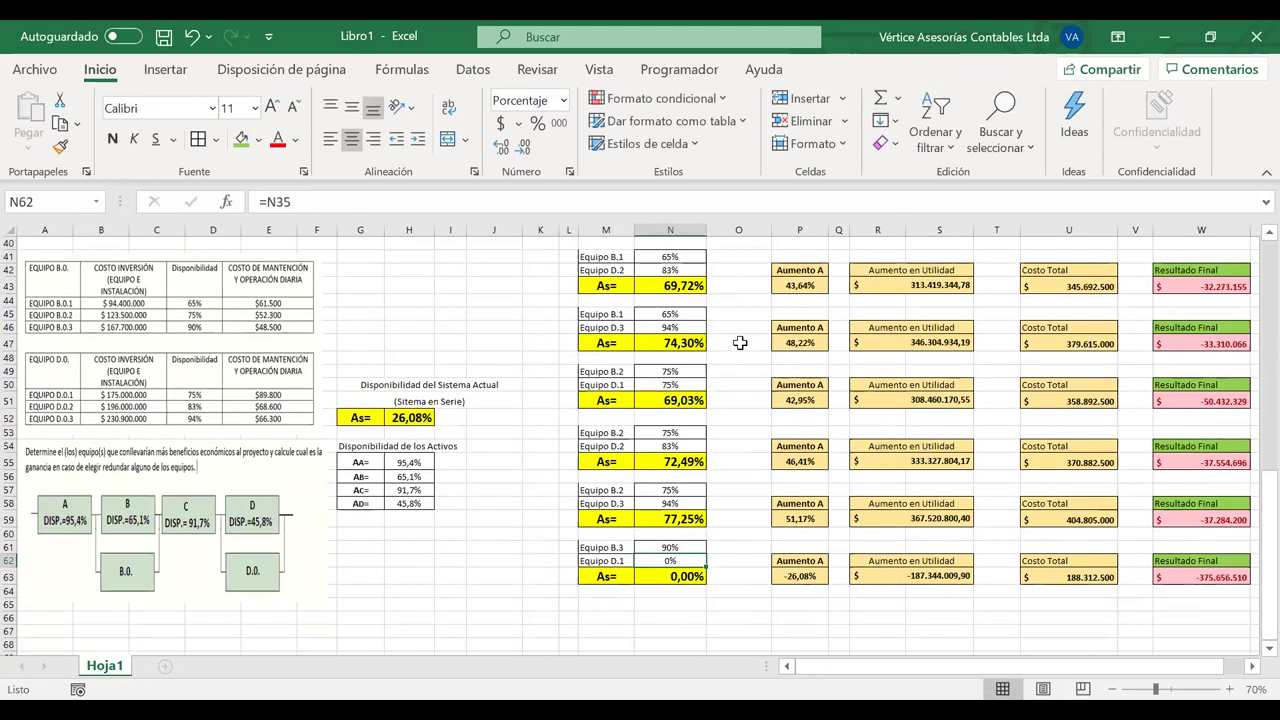
{"action": "double_click", "coordinate": [684, 561]}
{"action": "scroll", "coordinate": [513, 403], "scroll_direction": "up", "scroll_amount": 6}
{"action": "scroll", "coordinate": [513, 403], "scroll_direction": "up", "scroll_amount": 1}
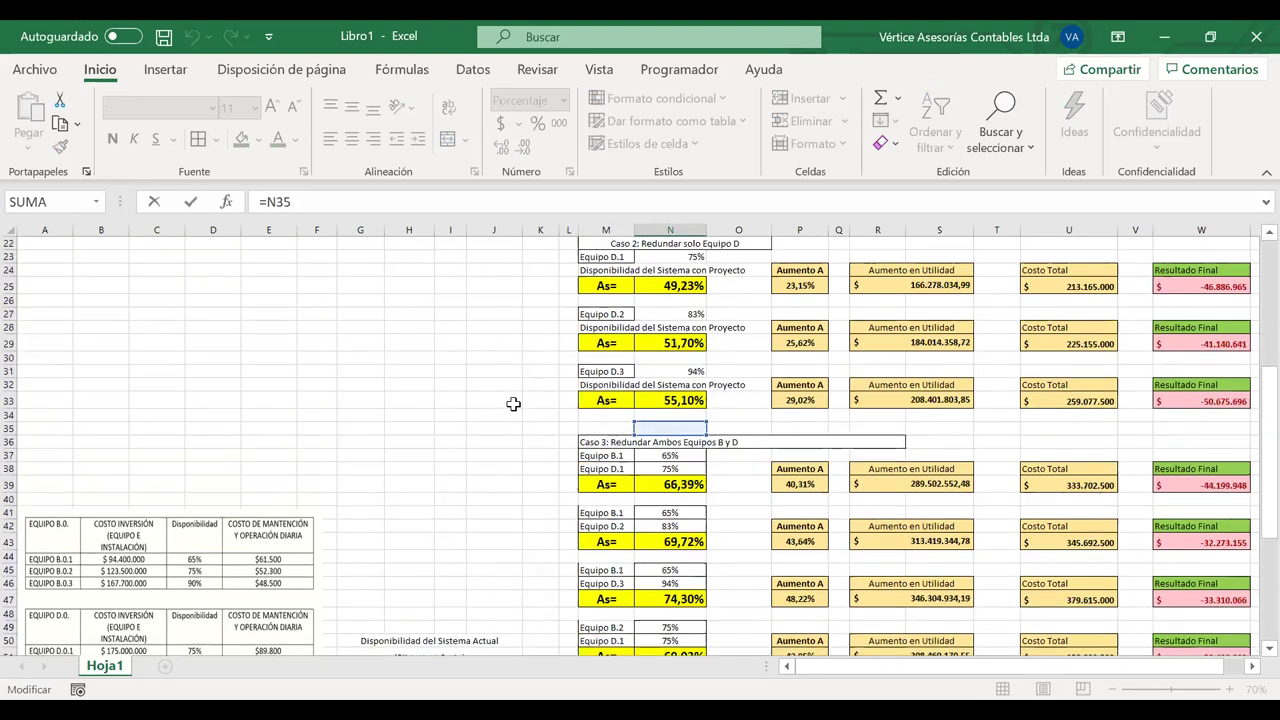
{"action": "left_click", "coordinate": [688, 288]}
{"action": "left_click", "coordinate": [686, 272]}
{"action": "left_click", "coordinate": [686, 258]}
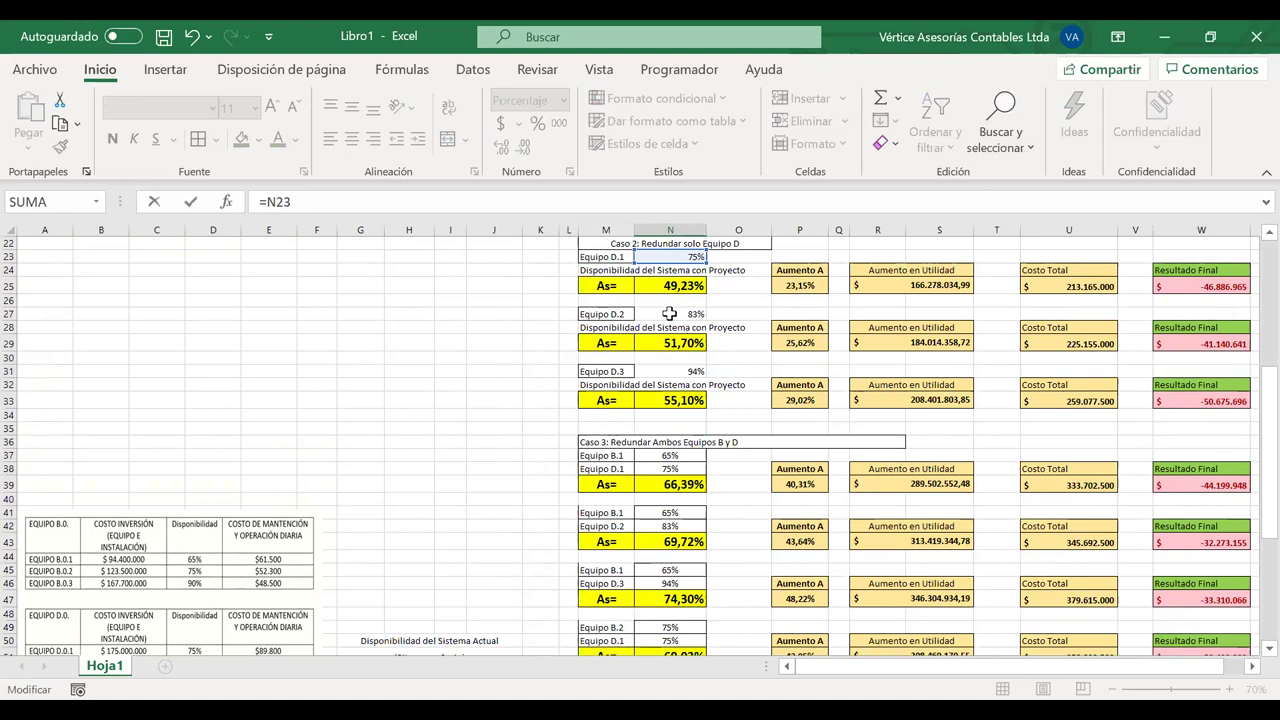
{"action": "key", "text": "Return"}
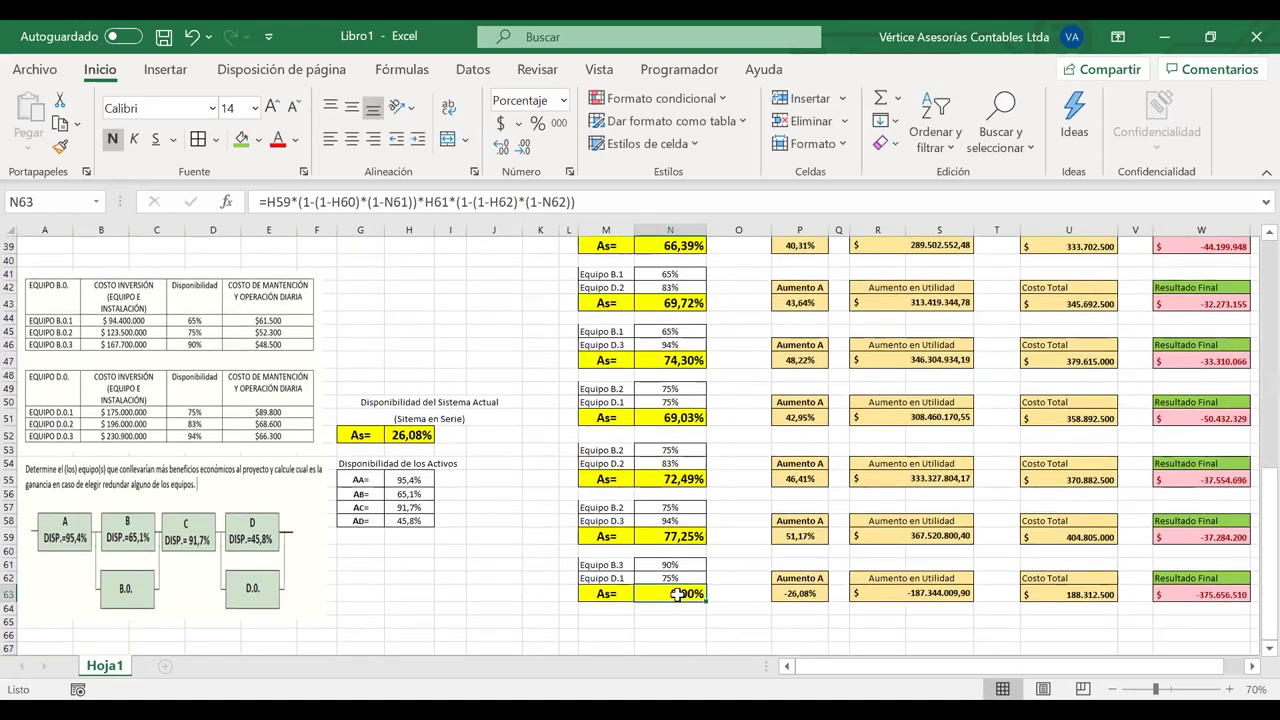
Correct the system availability formula in N63 so its references point to the AA, AB, AC and AD availabilities in H55:H58
{"action": "scroll", "coordinate": [687, 604], "scroll_direction": "down", "scroll_amount": 1}
{"action": "double_click", "coordinate": [660, 549]}
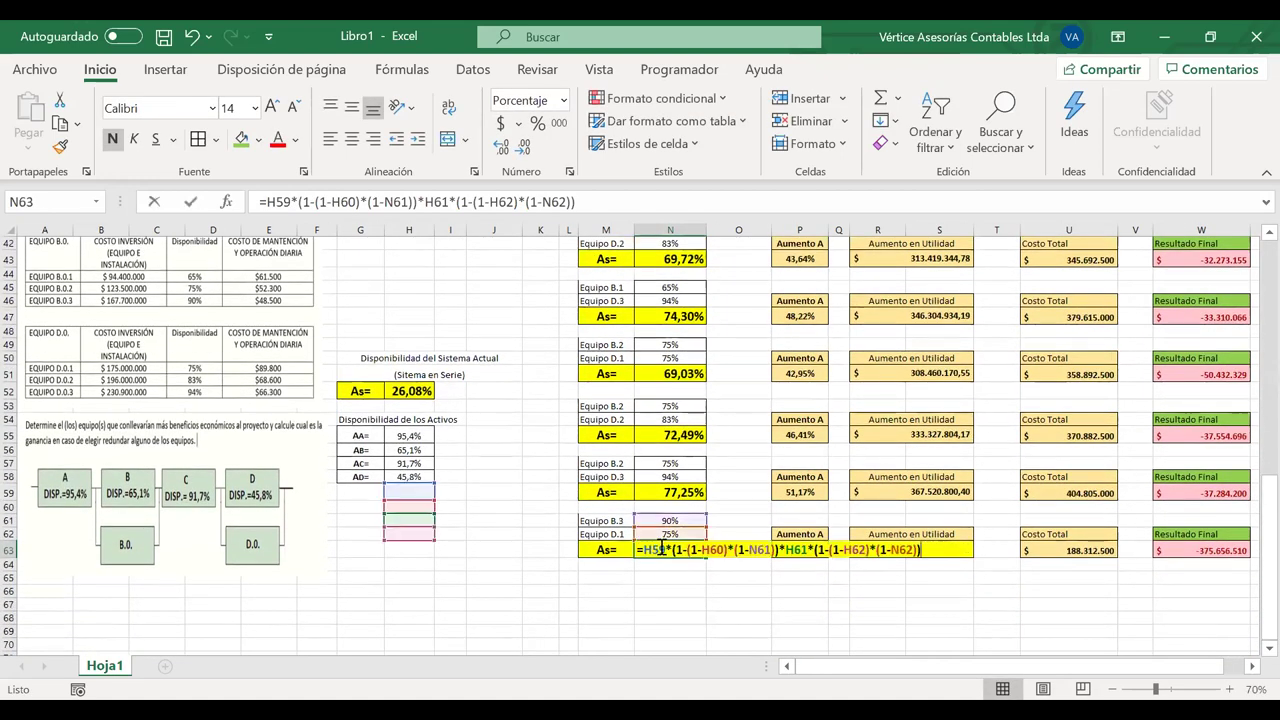
{"action": "left_click", "coordinate": [410, 437]}
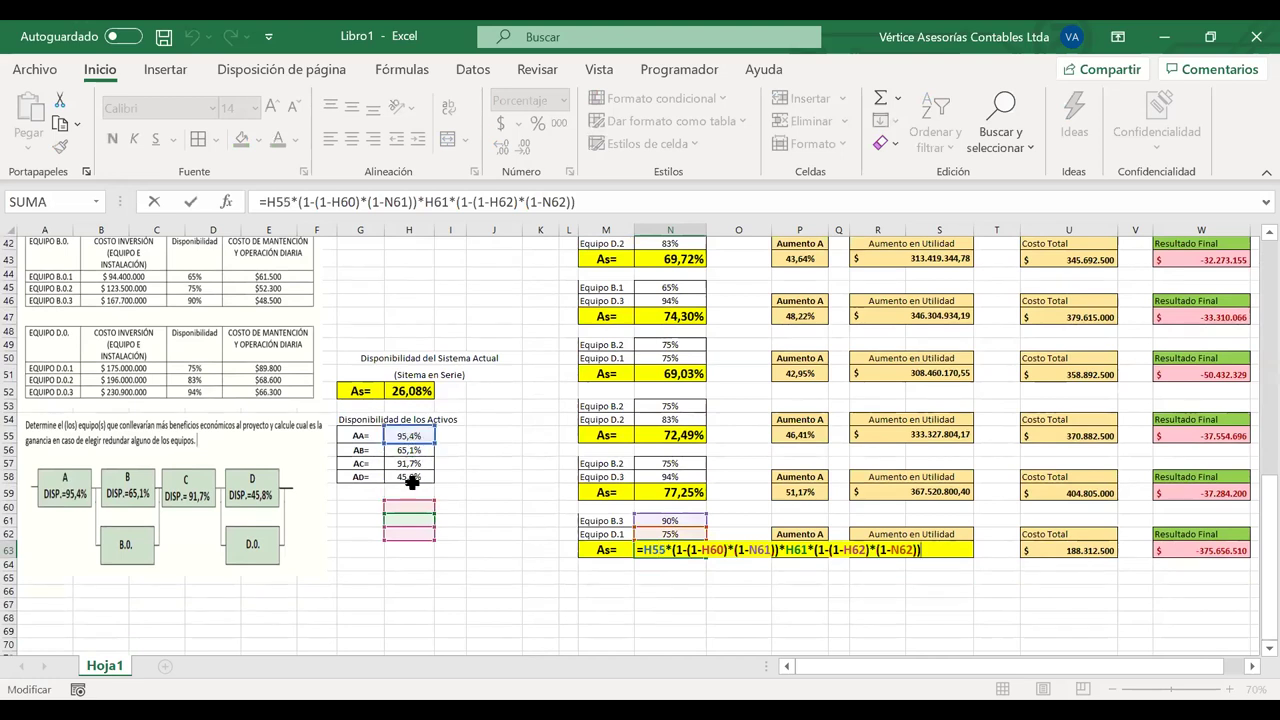
{"action": "left_click_drag", "start_coordinate": [410, 512], "coordinate": [410, 470]}
{"action": "left_click_drag", "start_coordinate": [410, 514], "coordinate": [410, 460]}
{"action": "left_click_drag", "start_coordinate": [407, 542], "coordinate": [410, 488]}
{"action": "key", "text": "Return"}
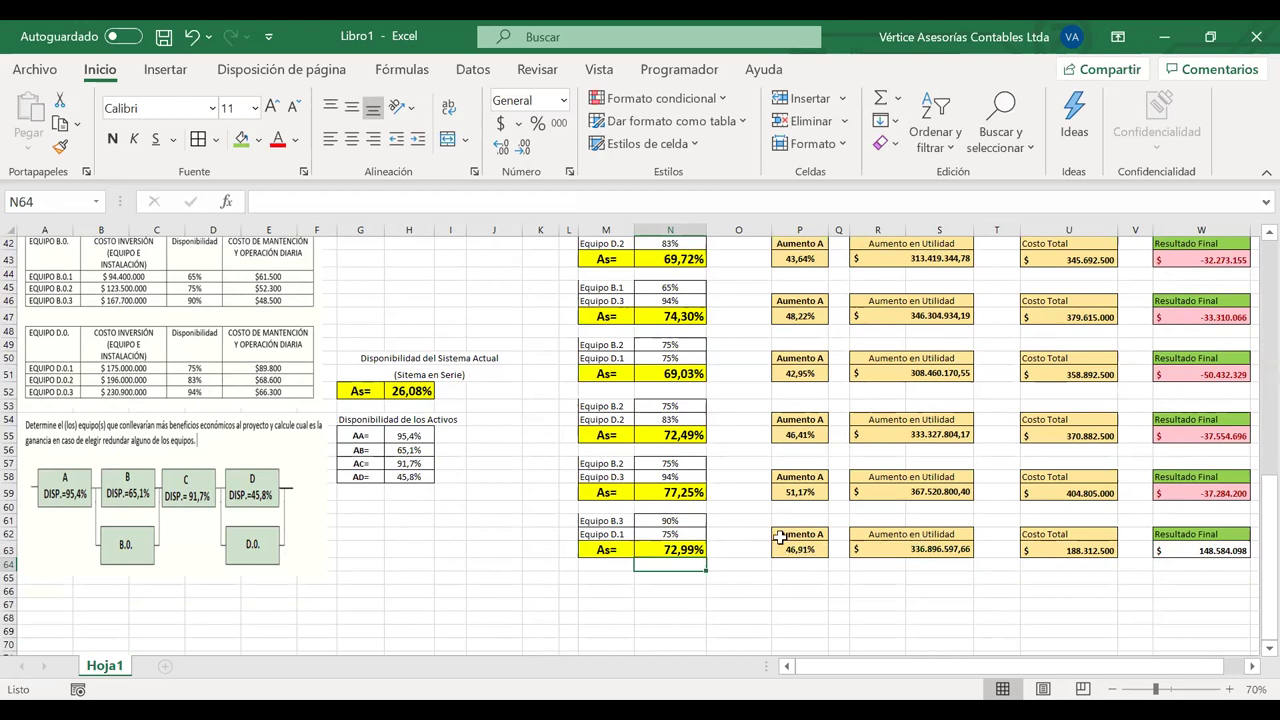
Correct the Costo Total in U63 for Equipo B.3 and D.1 to =U20+U25
{"action": "left_click", "coordinate": [1055, 551]}
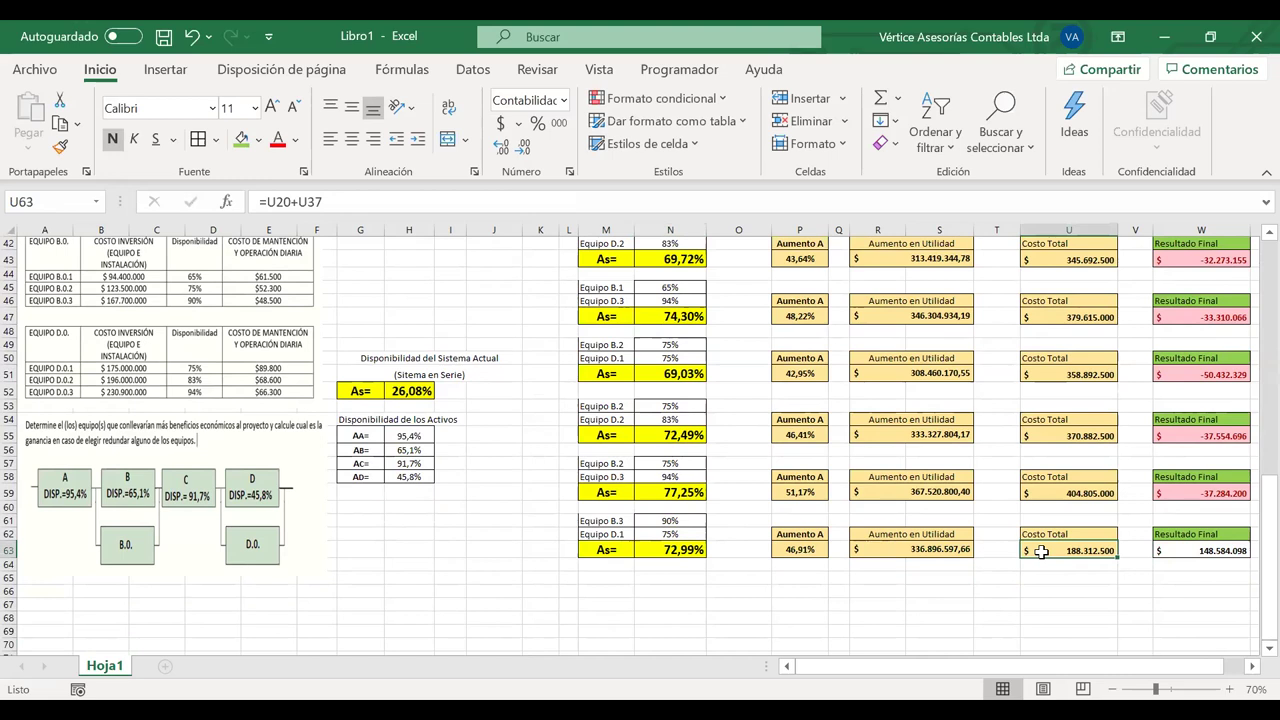
{"action": "double_click", "coordinate": [1041, 551]}
{"action": "scroll", "coordinate": [912, 406], "scroll_direction": "up", "scroll_amount": 12}
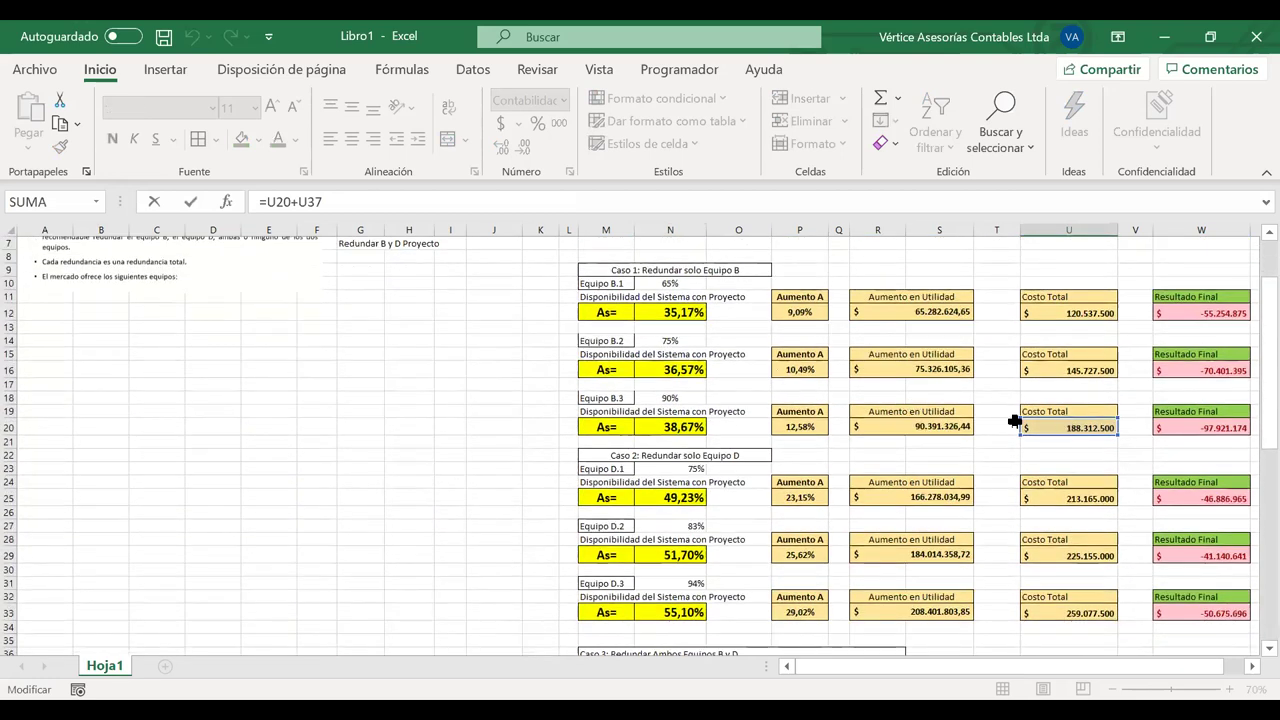
{"action": "scroll", "coordinate": [1070, 560], "scroll_direction": "down", "scroll_amount": 1}
{"action": "left_click_drag", "start_coordinate": [1058, 636], "coordinate": [1053, 481]}
{"action": "scroll", "coordinate": [1053, 481], "scroll_direction": "down", "scroll_amount": 10}
{"action": "key", "text": "Return"}
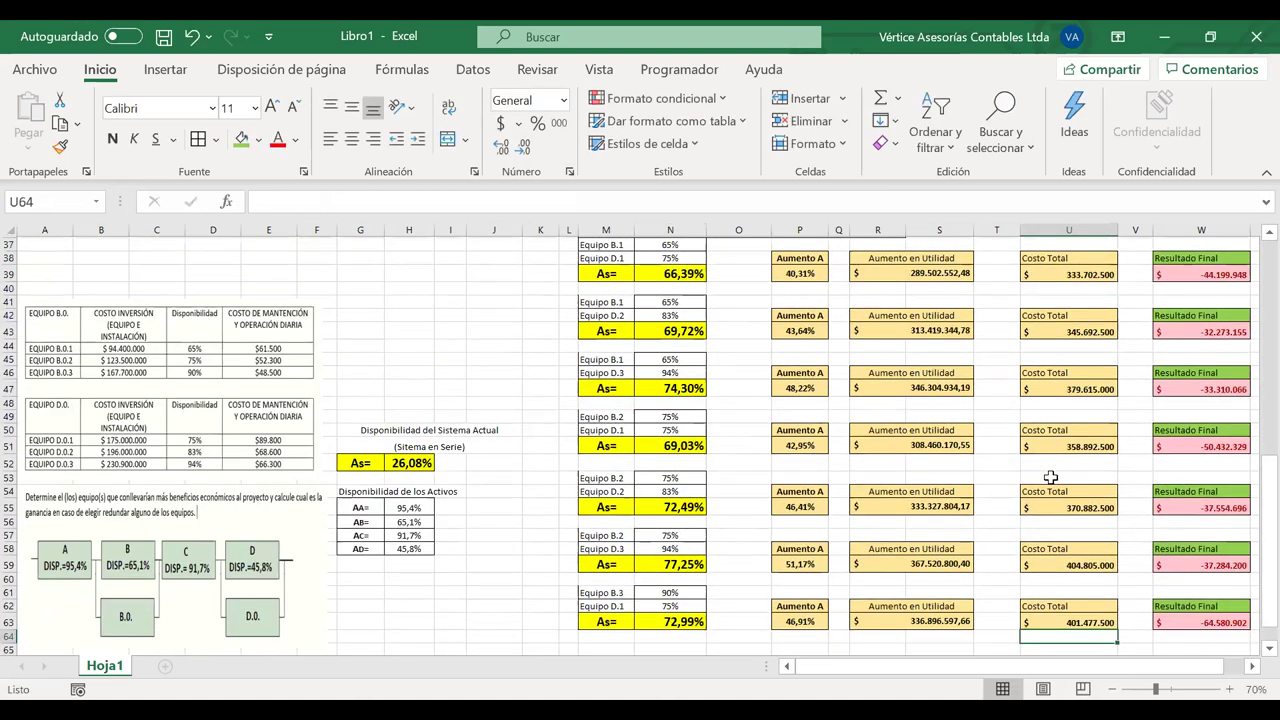
Copy the Equipo B.3 and D.1 calculation block M61:W63 and paste it below, starting at M65
{"action": "scroll", "coordinate": [1055, 560], "scroll_direction": "right", "scroll_amount": 1}
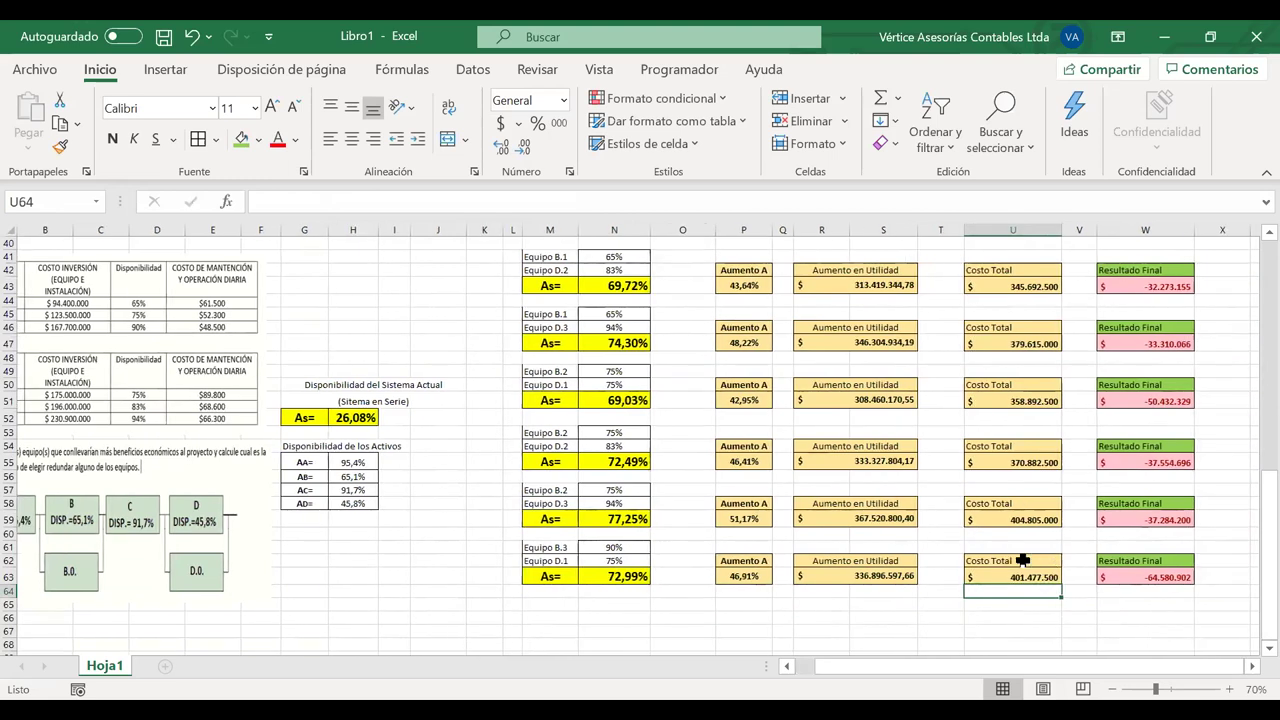
{"action": "left_click_drag", "start_coordinate": [556, 548], "coordinate": [1158, 578]}
{"action": "key", "text": "ctrl+c"}
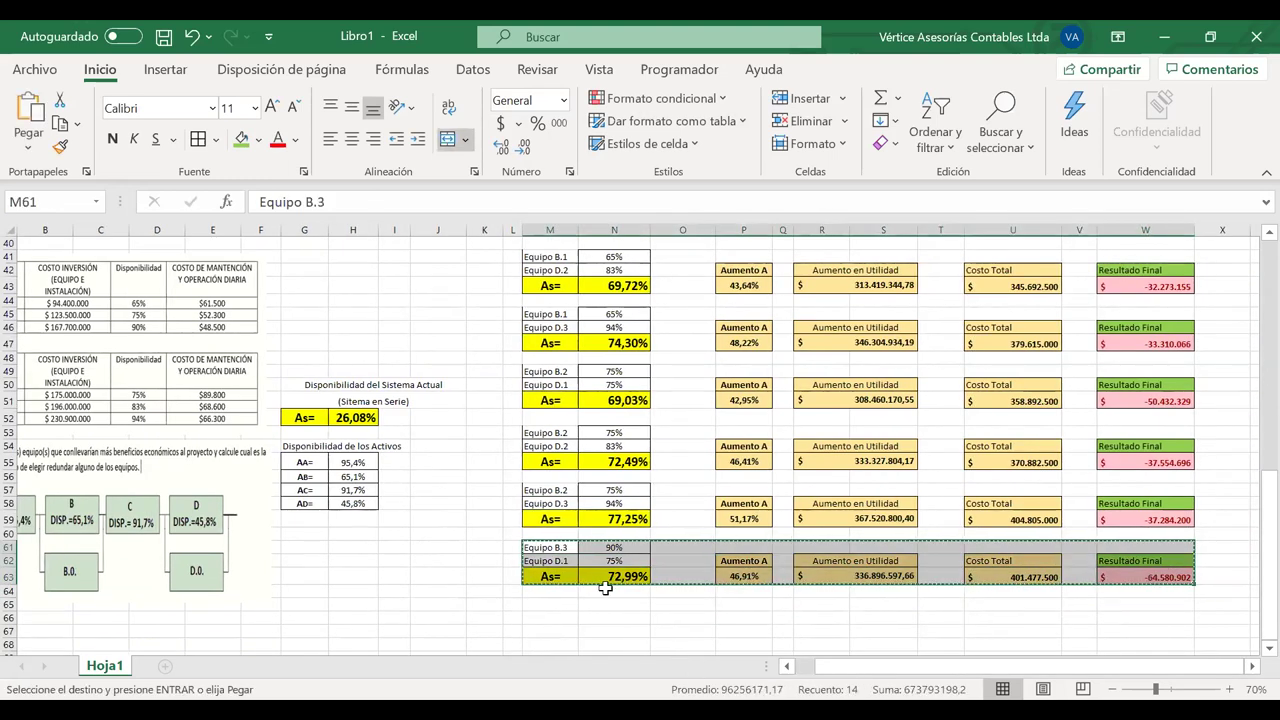
{"action": "left_click", "coordinate": [545, 605]}
{"action": "key", "text": "ctrl+v"}
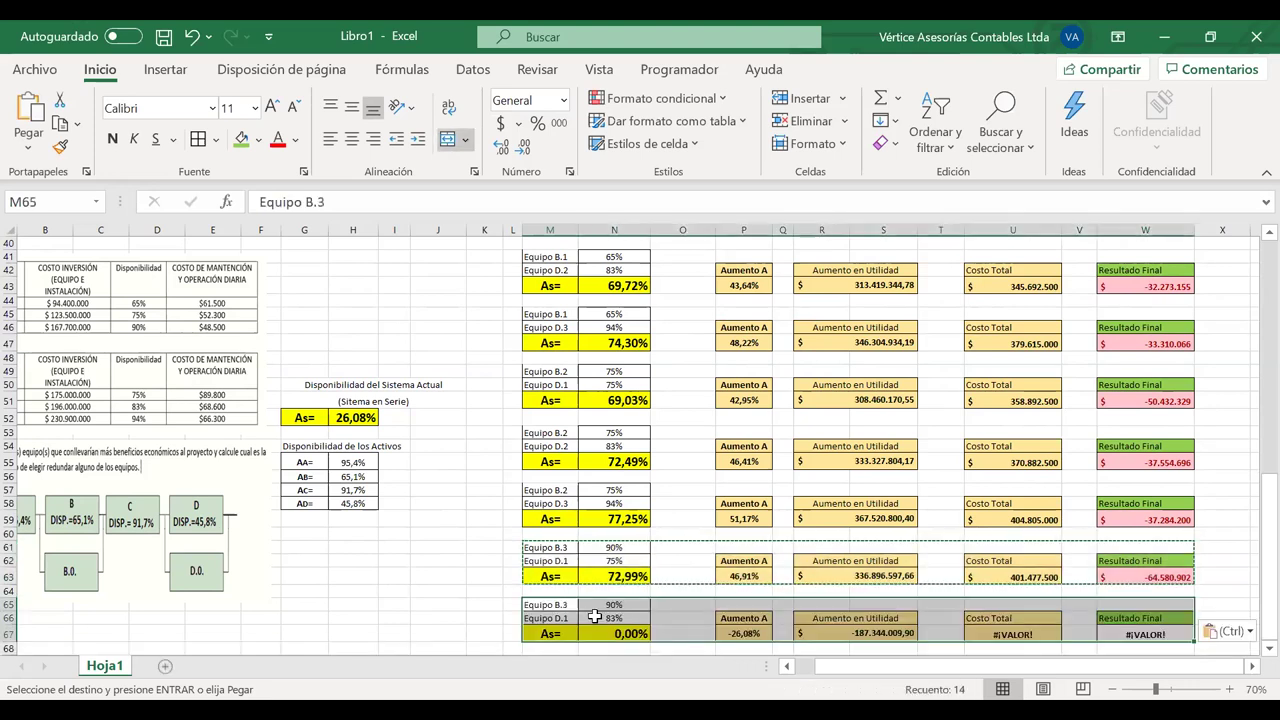
Rename the label in M66 to Equipo D.2 and check the availability reference in N66
{"action": "double_click", "coordinate": [567, 619]}
{"action": "key", "text": "BackSpace"}
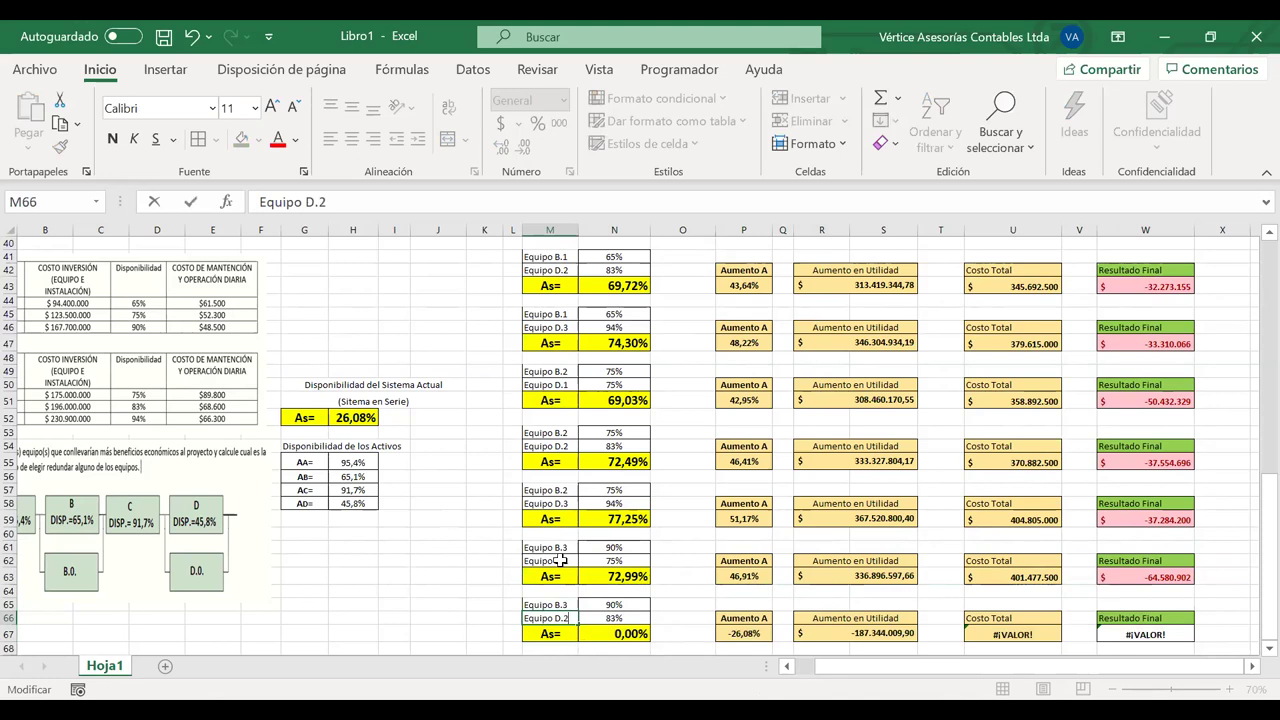
{"action": "left_click", "coordinate": [609, 619]}
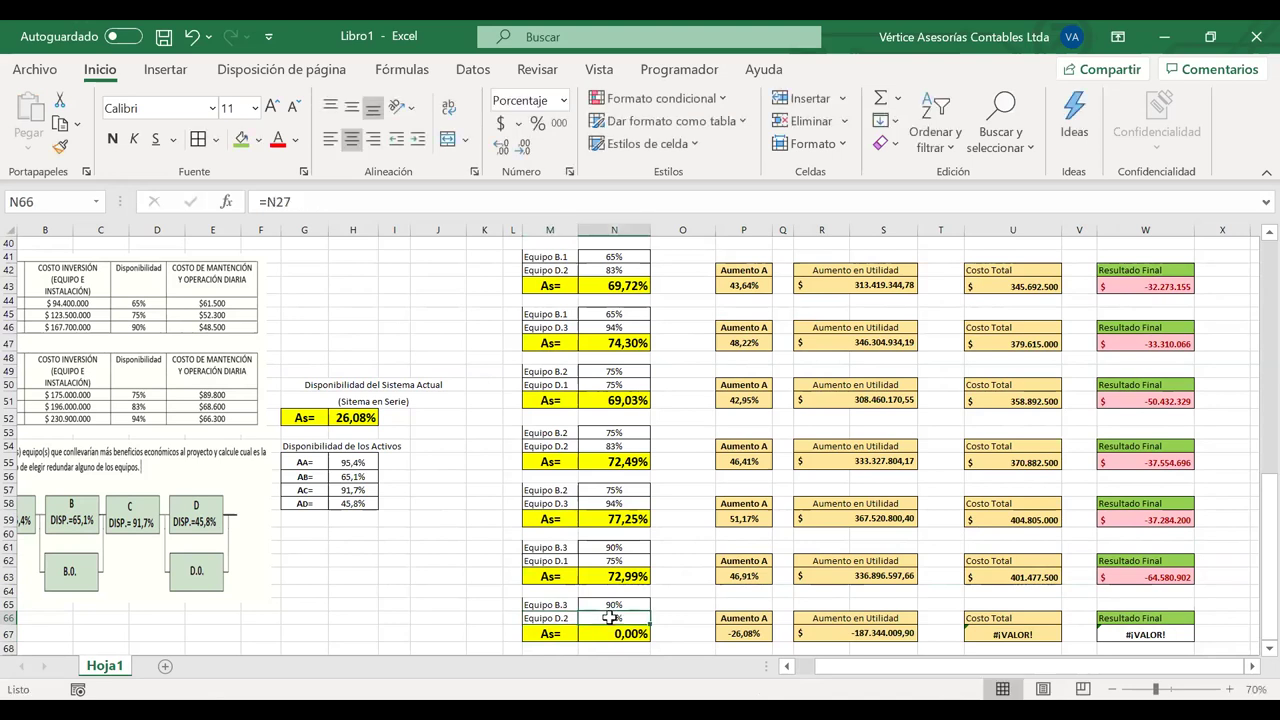
Correct the system availability formula in N67 so its references point to the AA, AB, AC and AD availabilities in H55:H58
{"action": "scroll", "coordinate": [203, 437], "scroll_direction": "left", "scroll_amount": 1}
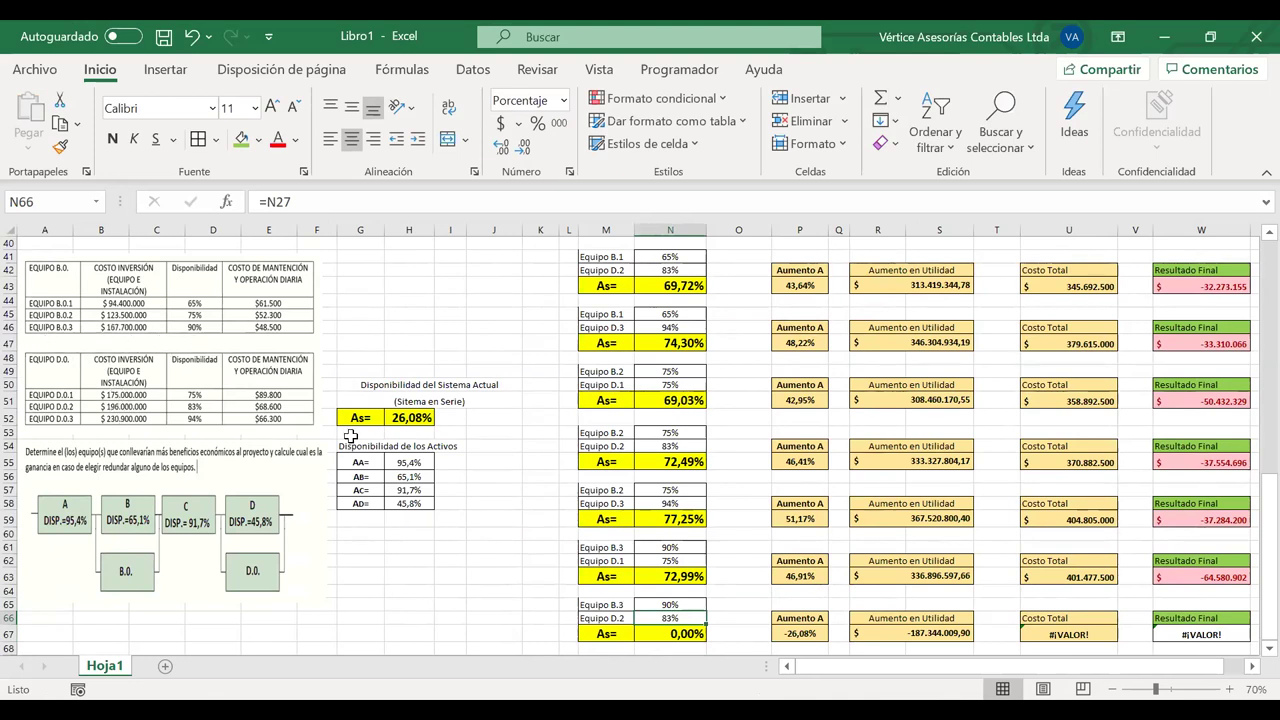
{"action": "key", "text": "Down"}
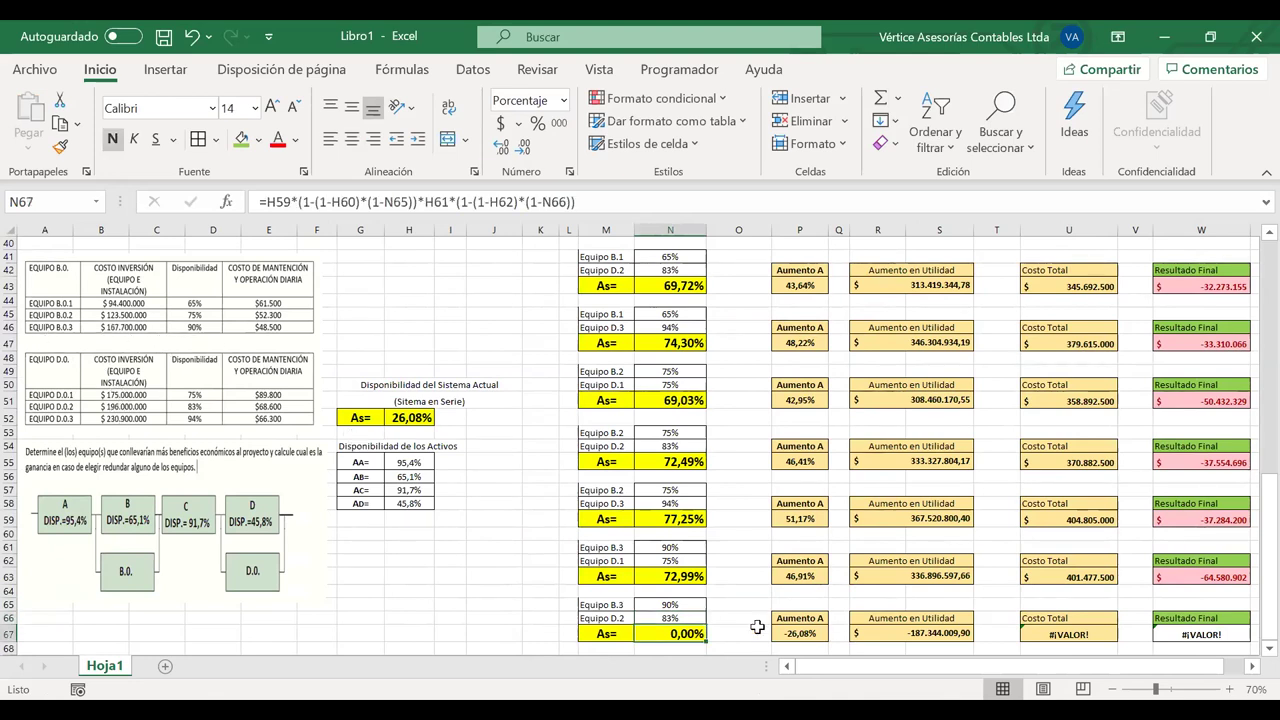
{"action": "double_click", "coordinate": [680, 634]}
{"action": "left_click_drag", "start_coordinate": [412, 511], "coordinate": [414, 466]}
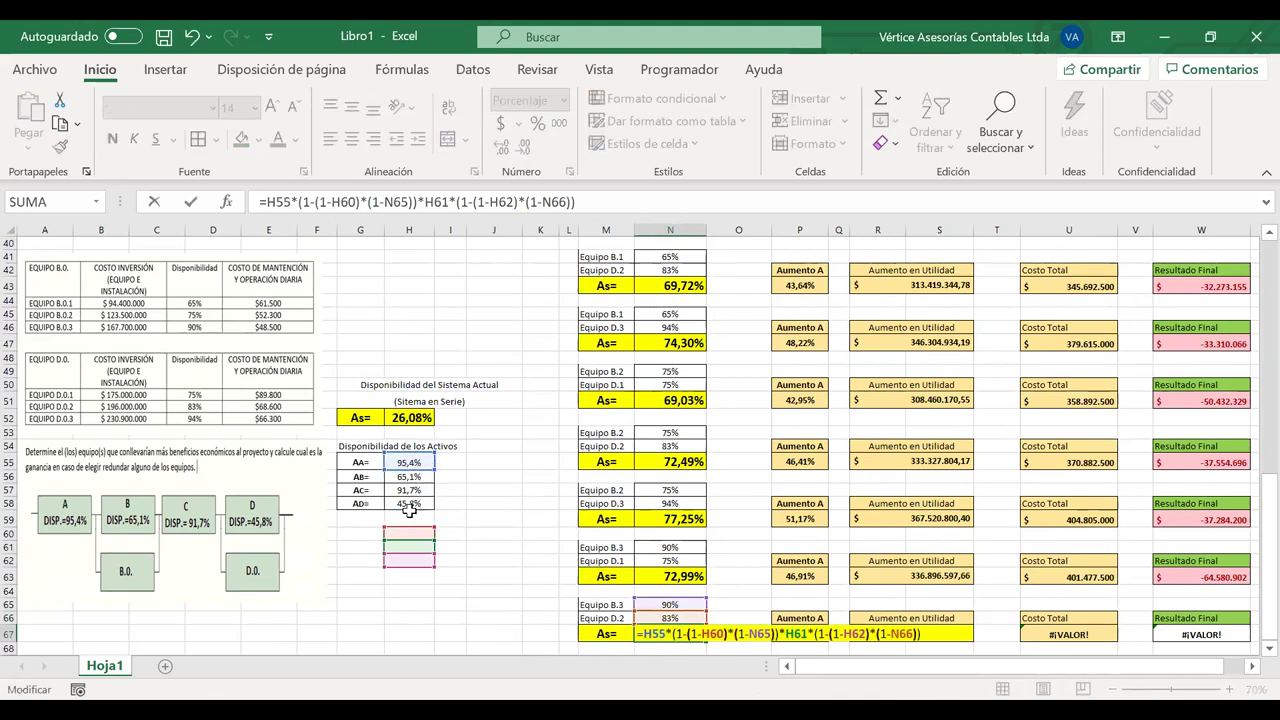
{"action": "left_click_drag", "start_coordinate": [410, 528], "coordinate": [411, 487]}
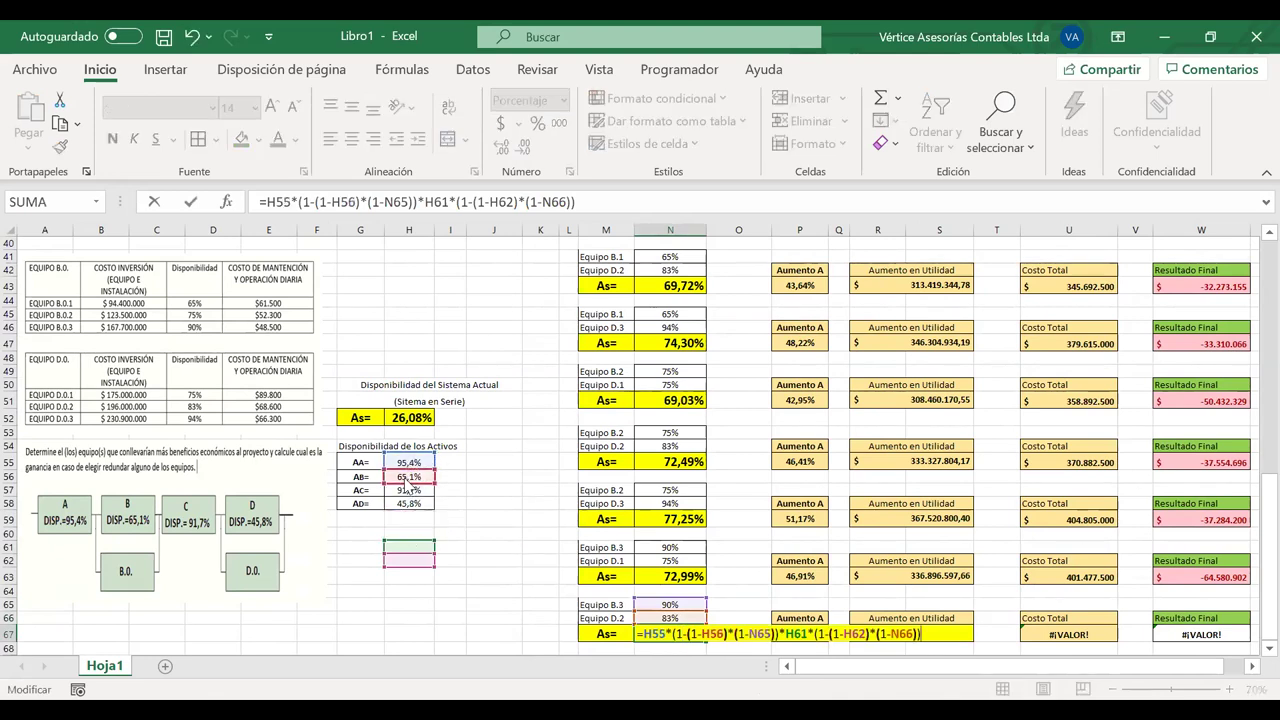
{"action": "left_click", "coordinate": [409, 546]}
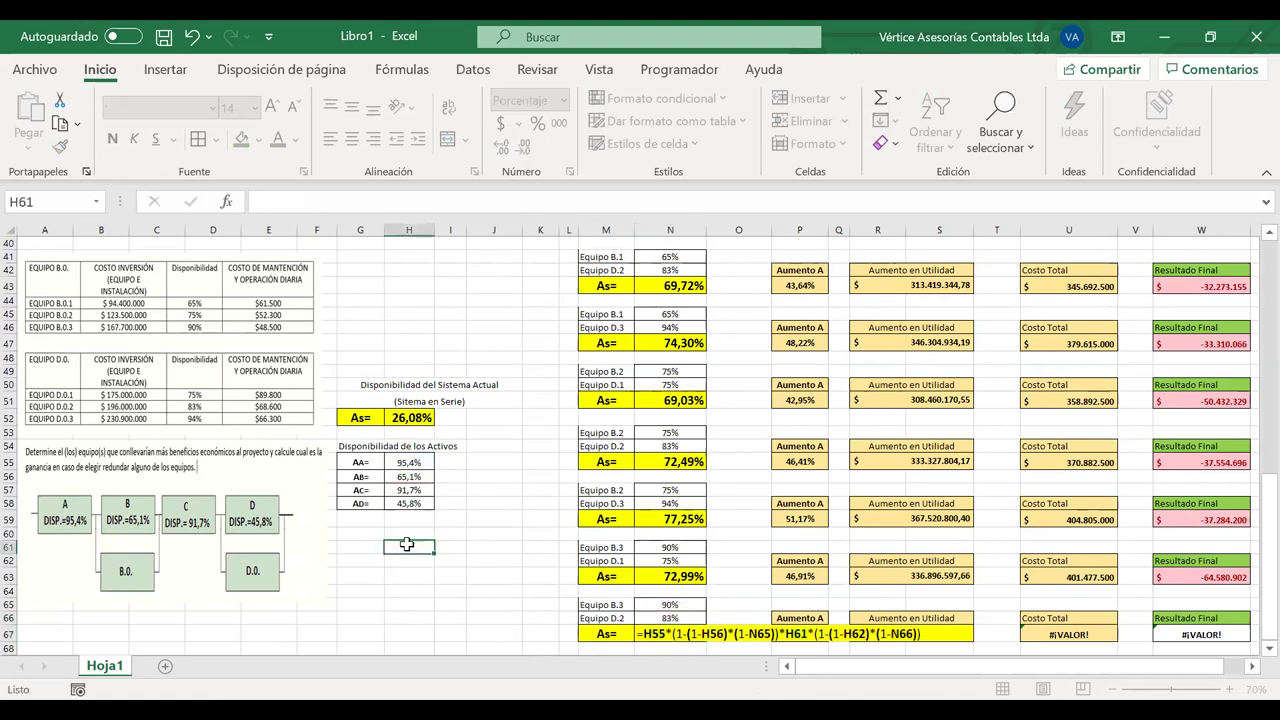
{"action": "double_click", "coordinate": [660, 632]}
{"action": "left_click_drag", "start_coordinate": [424, 547], "coordinate": [421, 490]}
{"action": "left_click_drag", "start_coordinate": [423, 563], "coordinate": [415, 510]}
{"action": "key", "text": "Return"}
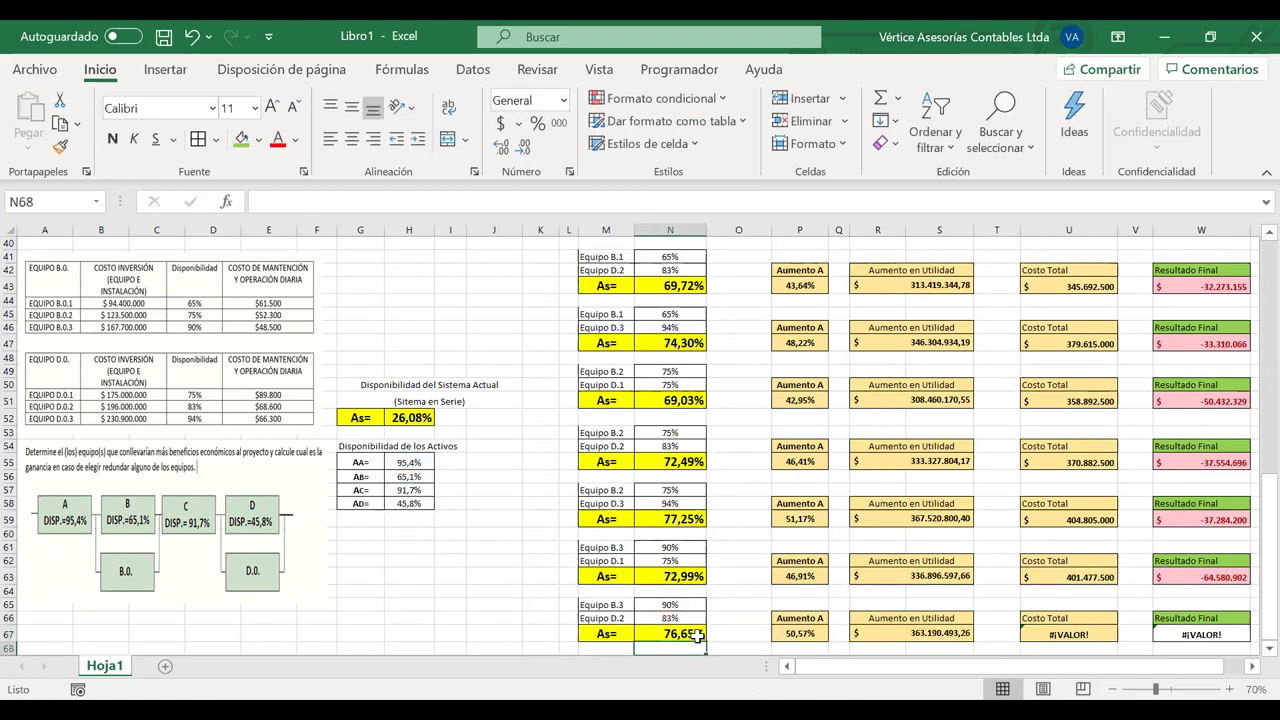
Check the Aumento A formula in P67 and the Aumento en Utilidad formula in R67
{"action": "left_click", "coordinate": [815, 635]}
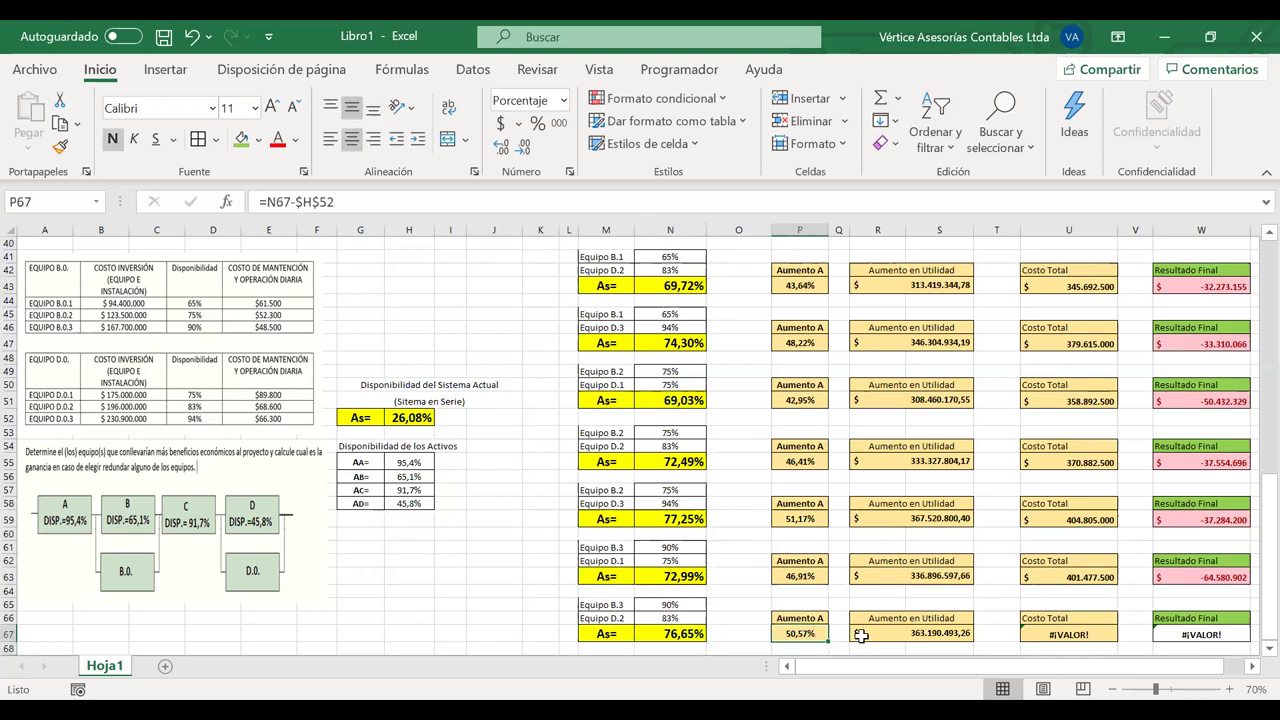
{"action": "scroll", "coordinate": [860, 635], "scroll_direction": "right", "scroll_amount": 1}
{"action": "left_click", "coordinate": [851, 634]}
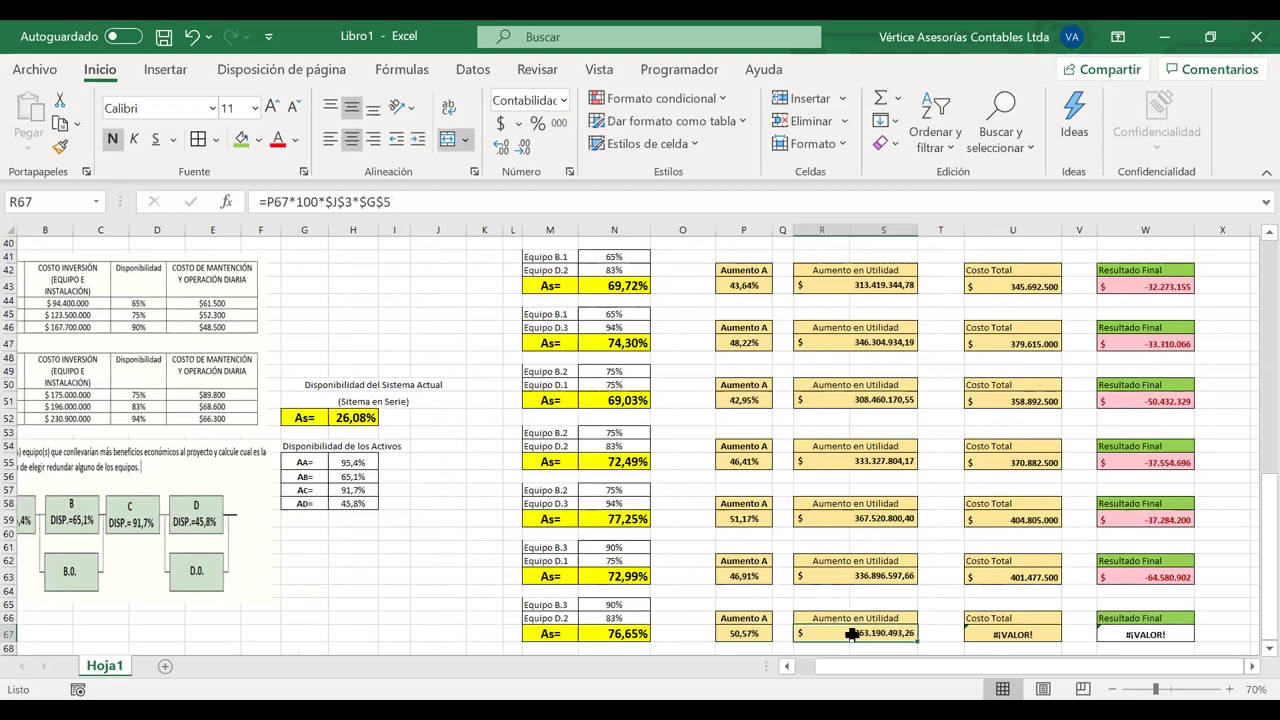
Correct the Costo Total formula in U67 to =U20+U29, adding the Equipo B.3 and Equipo D.2 total costs
{"action": "left_click", "coordinate": [1008, 635]}
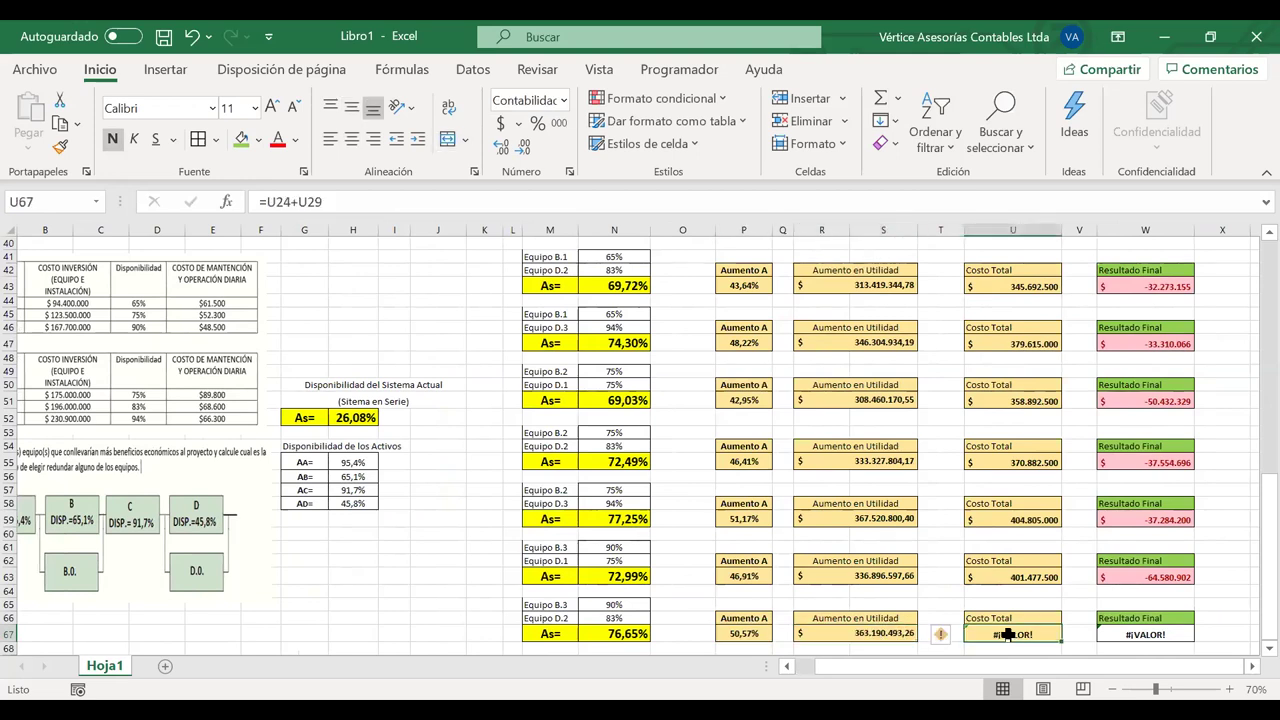
{"action": "double_click", "coordinate": [1006, 635]}
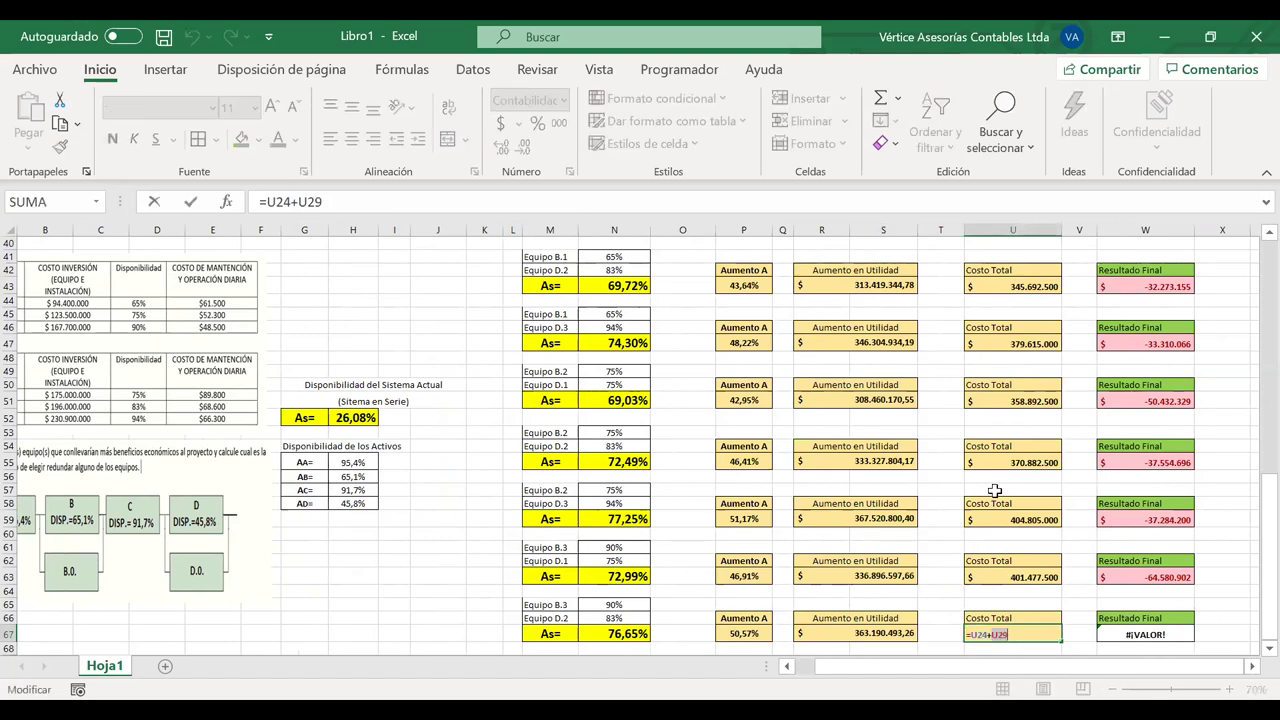
{"action": "scroll", "coordinate": [995, 490], "scroll_direction": "up", "scroll_amount": 5}
{"action": "scroll", "coordinate": [995, 490], "scroll_direction": "up", "scroll_amount": 6}
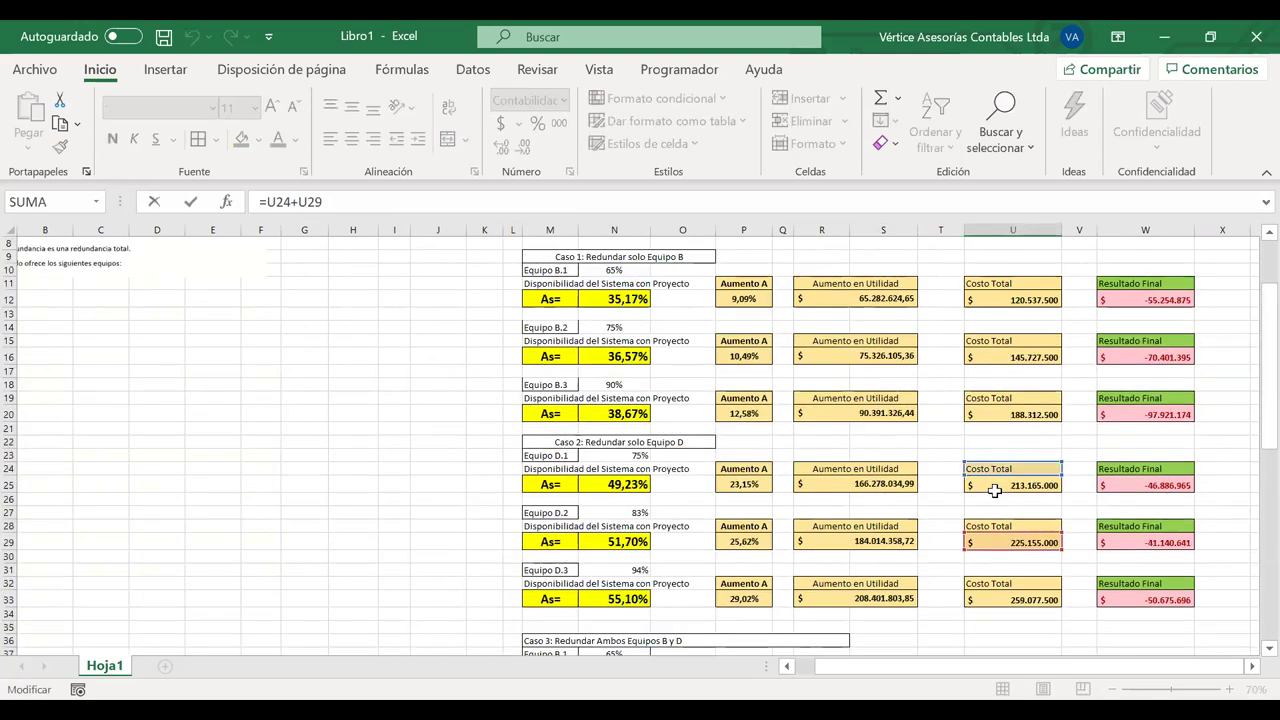
{"action": "left_click_drag", "start_coordinate": [996, 467], "coordinate": [988, 414]}
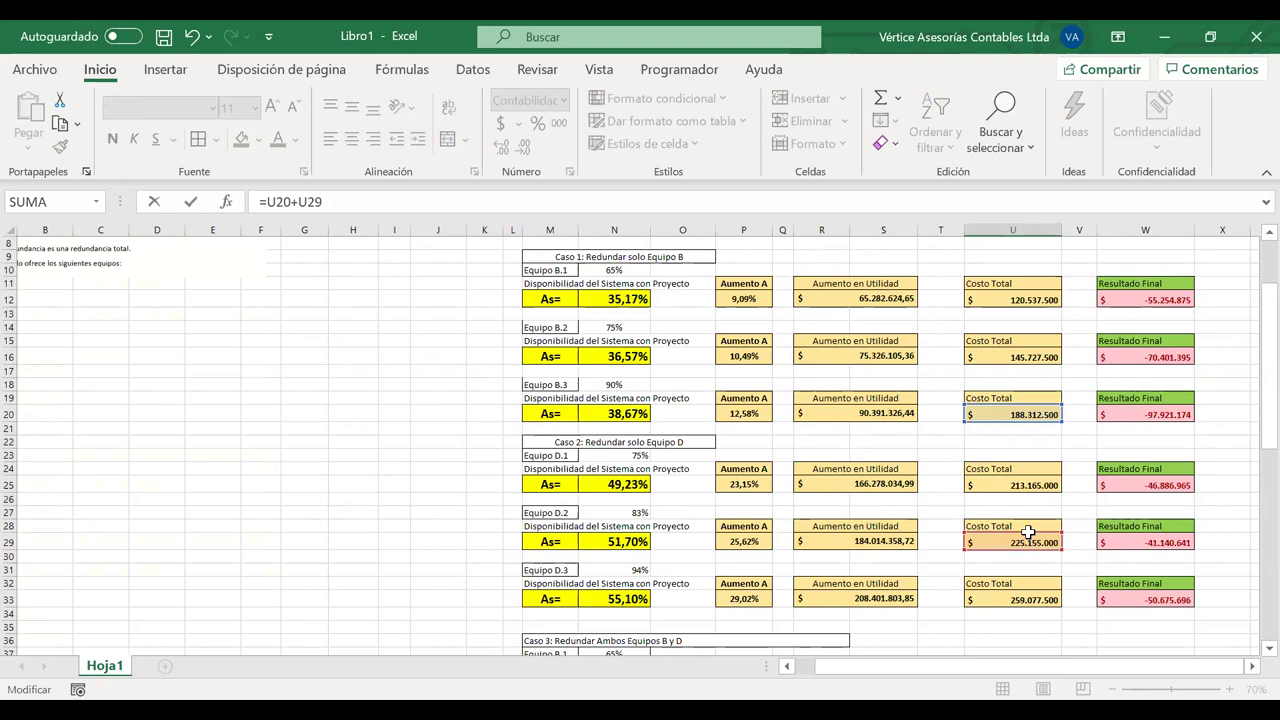
{"action": "key", "text": "Return"}
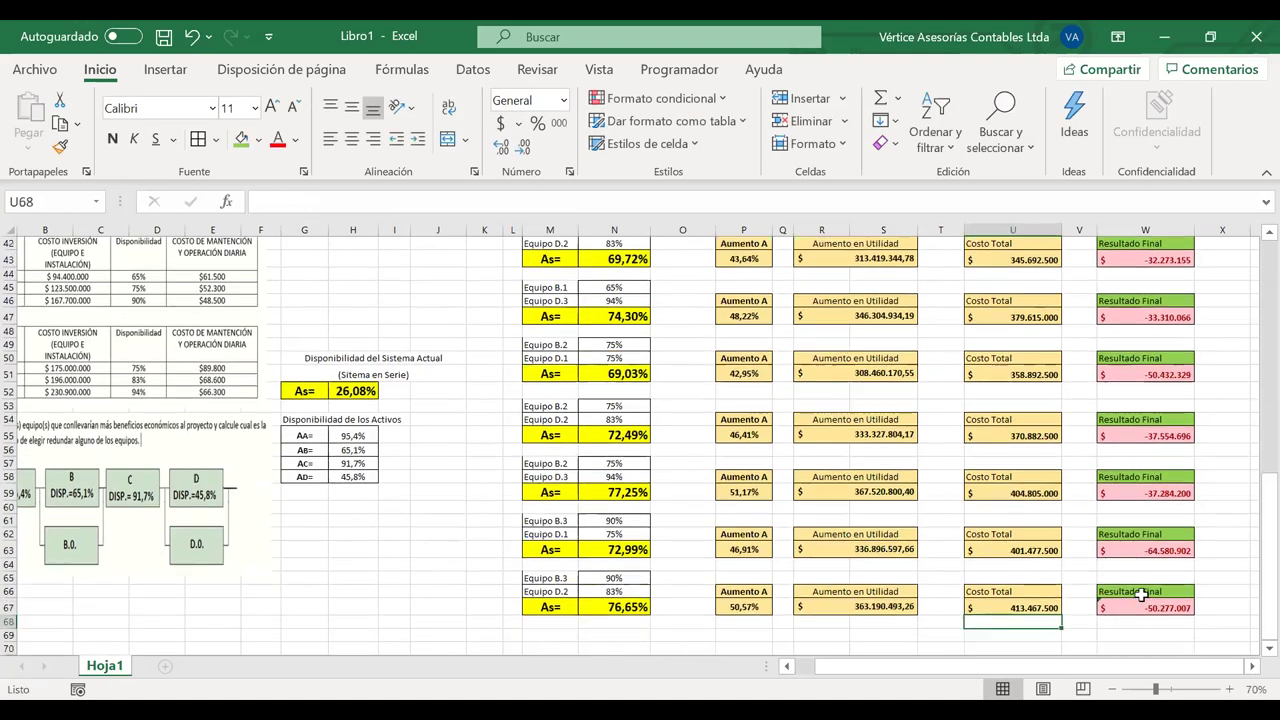
Copy the Equipo B.3 and D.2 calculation block M65:W67 and paste it below, starting at M69
{"action": "left_click_drag", "start_coordinate": [1140, 580], "coordinate": [1126, 607]}
{"action": "key", "text": "ctrl+c"}
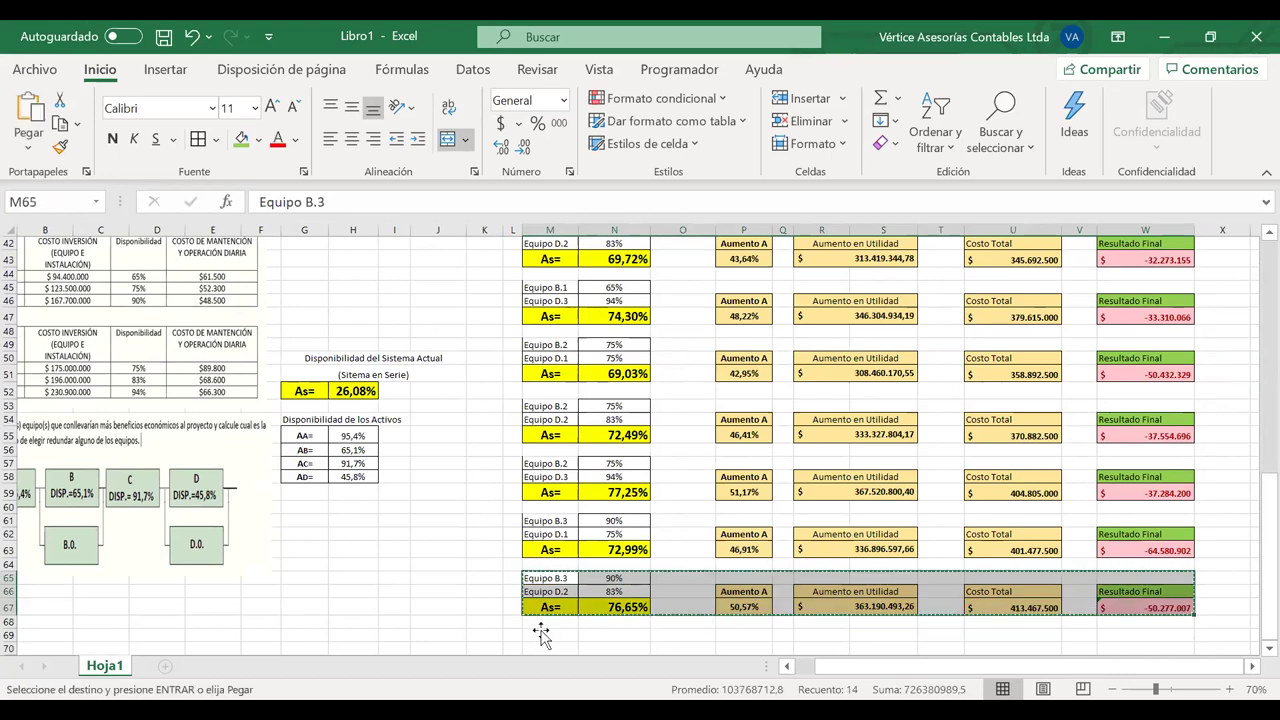
{"action": "left_click", "coordinate": [553, 635]}
{"action": "key", "text": "ctrl+v"}
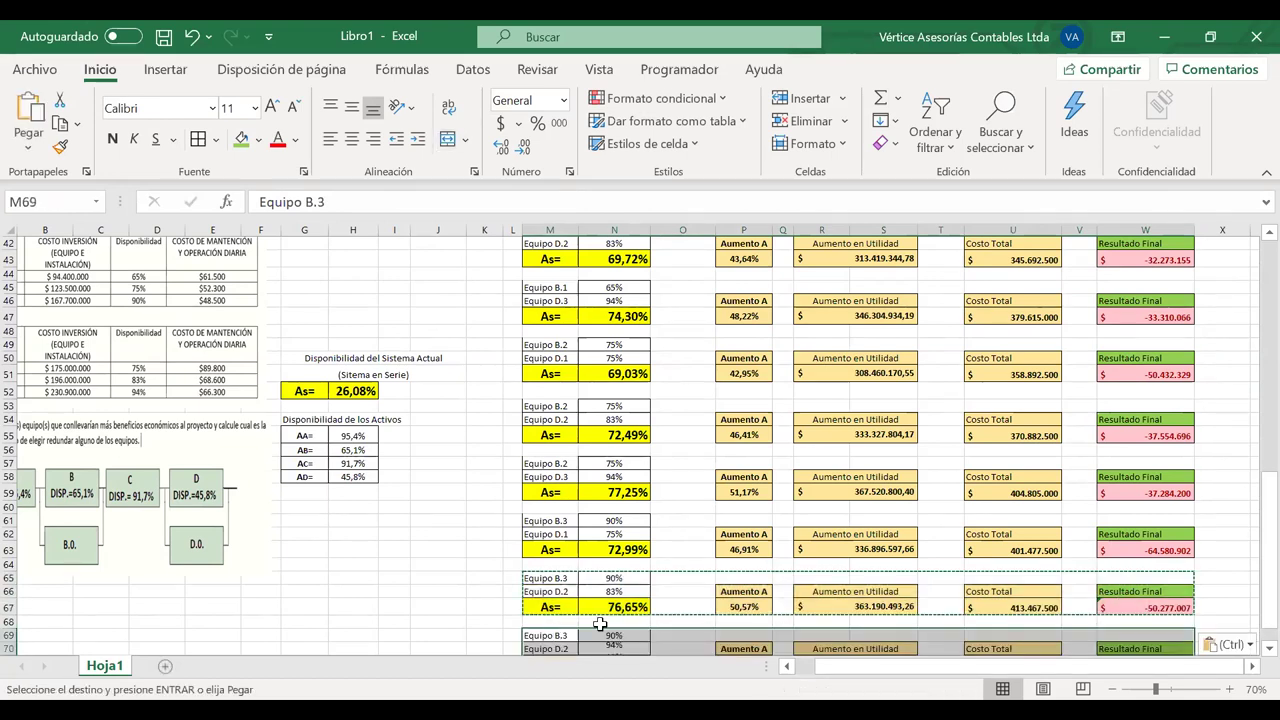
{"action": "scroll", "coordinate": [620, 605], "scroll_direction": "down", "scroll_amount": 1}
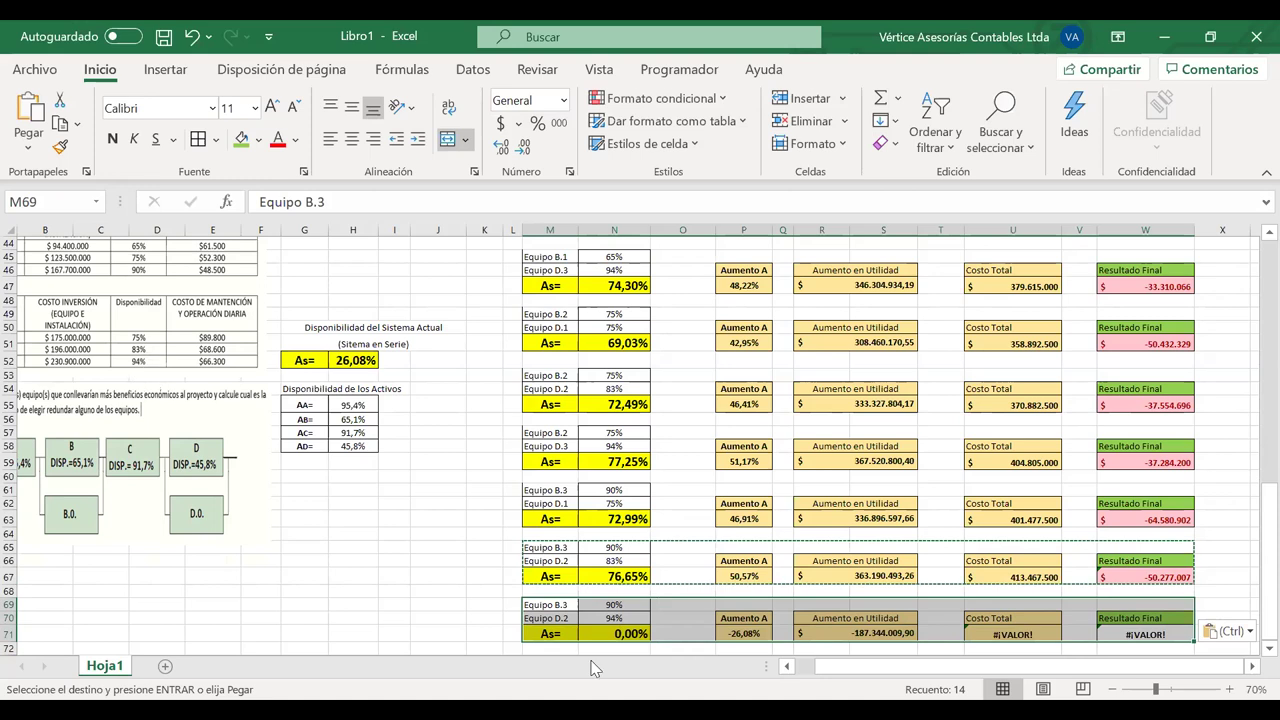
Rename the copied block's label in M70 to Equipo D.3
{"action": "double_click", "coordinate": [570, 617]}
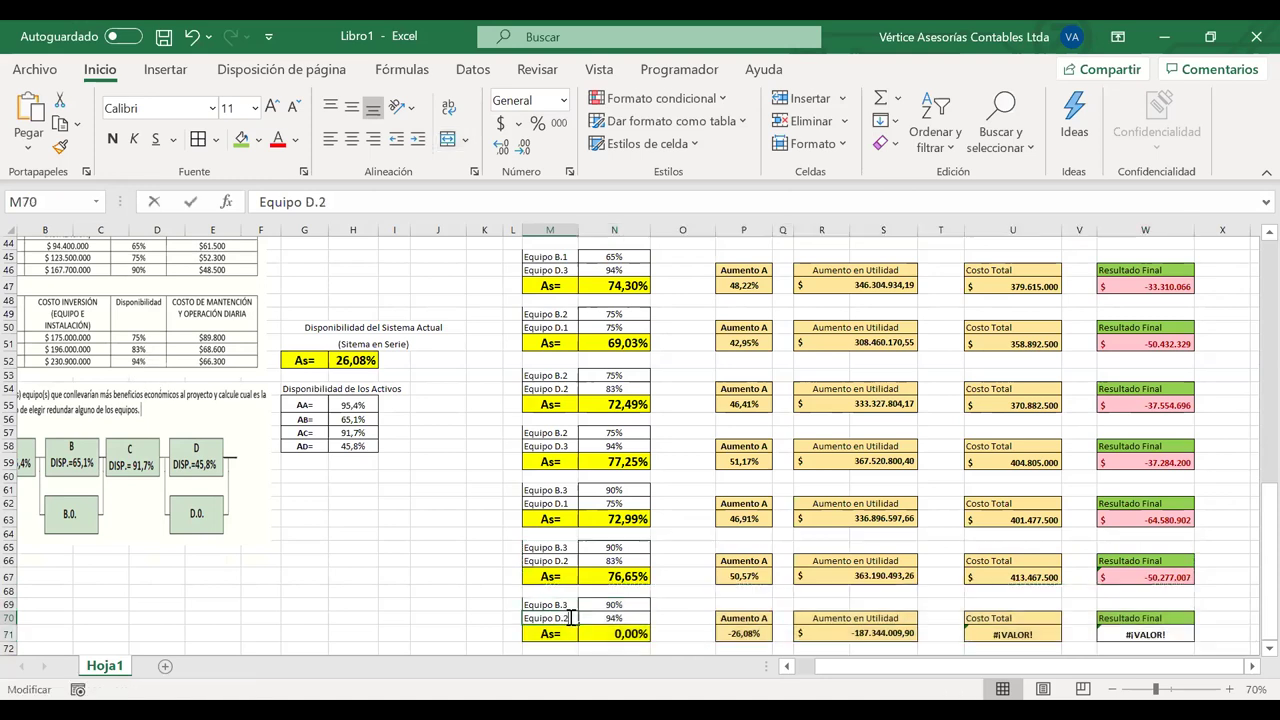
{"action": "key", "text": "BackSpace"}
{"action": "type", "text": "3"}
{"action": "key", "text": "Return"}
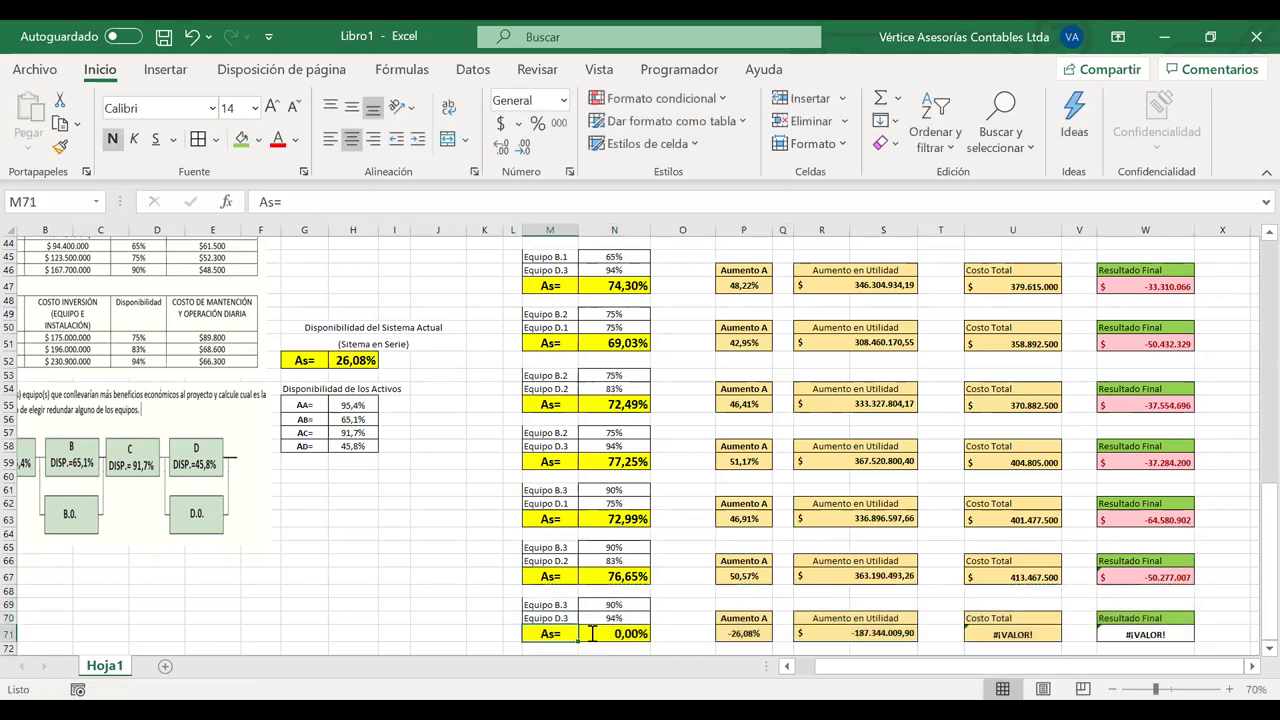
Correct the system availability formula in N71 so its references point to the AA, AB, AC and AD availabilities in H55:H58
{"action": "key", "text": "Right"}
{"action": "key", "text": "F2"}
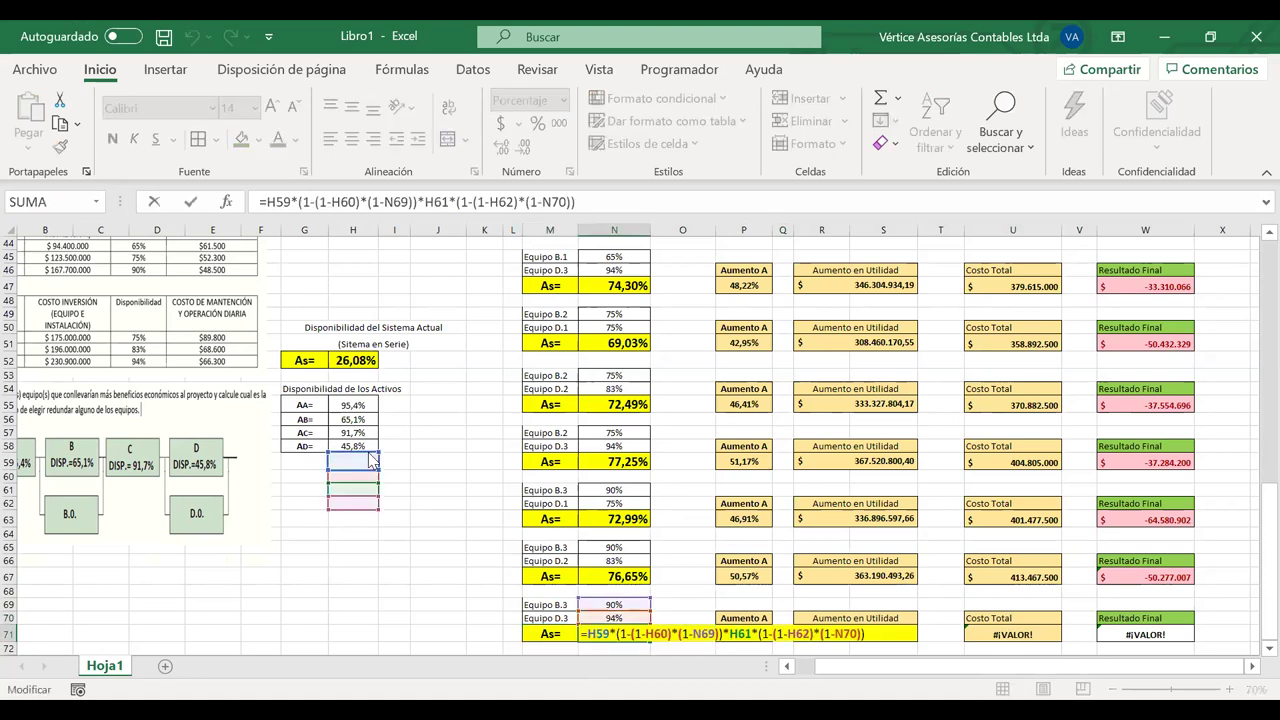
{"action": "left_click_drag", "start_coordinate": [358, 454], "coordinate": [358, 399]}
{"action": "left_click_drag", "start_coordinate": [358, 468], "coordinate": [358, 420]}
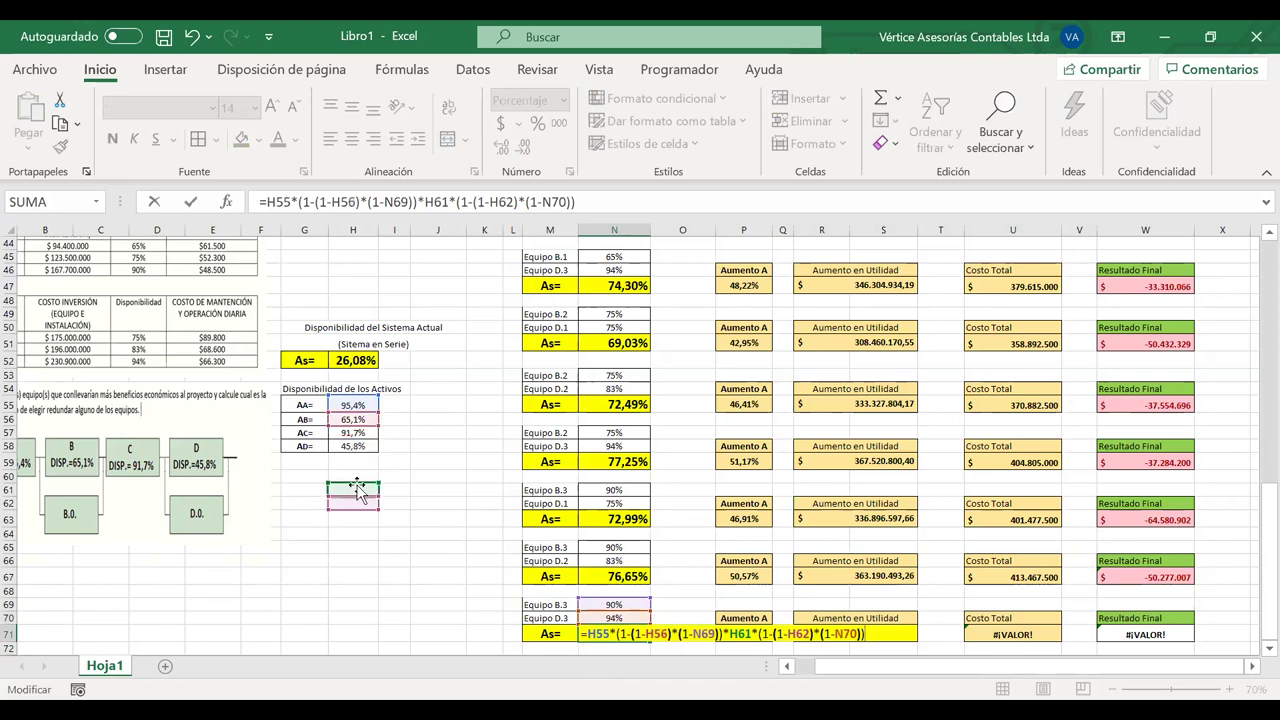
{"action": "left_click_drag", "start_coordinate": [356, 496], "coordinate": [351, 442]}
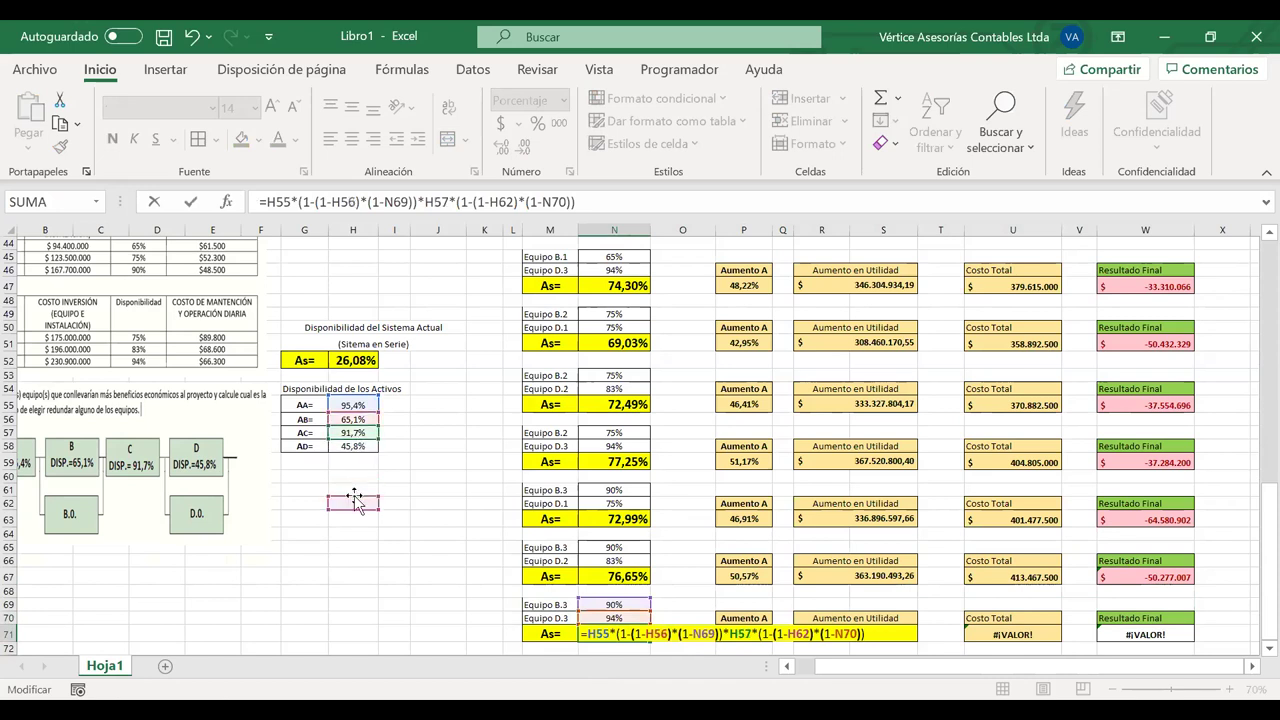
{"action": "left_click_drag", "start_coordinate": [354, 496], "coordinate": [353, 441]}
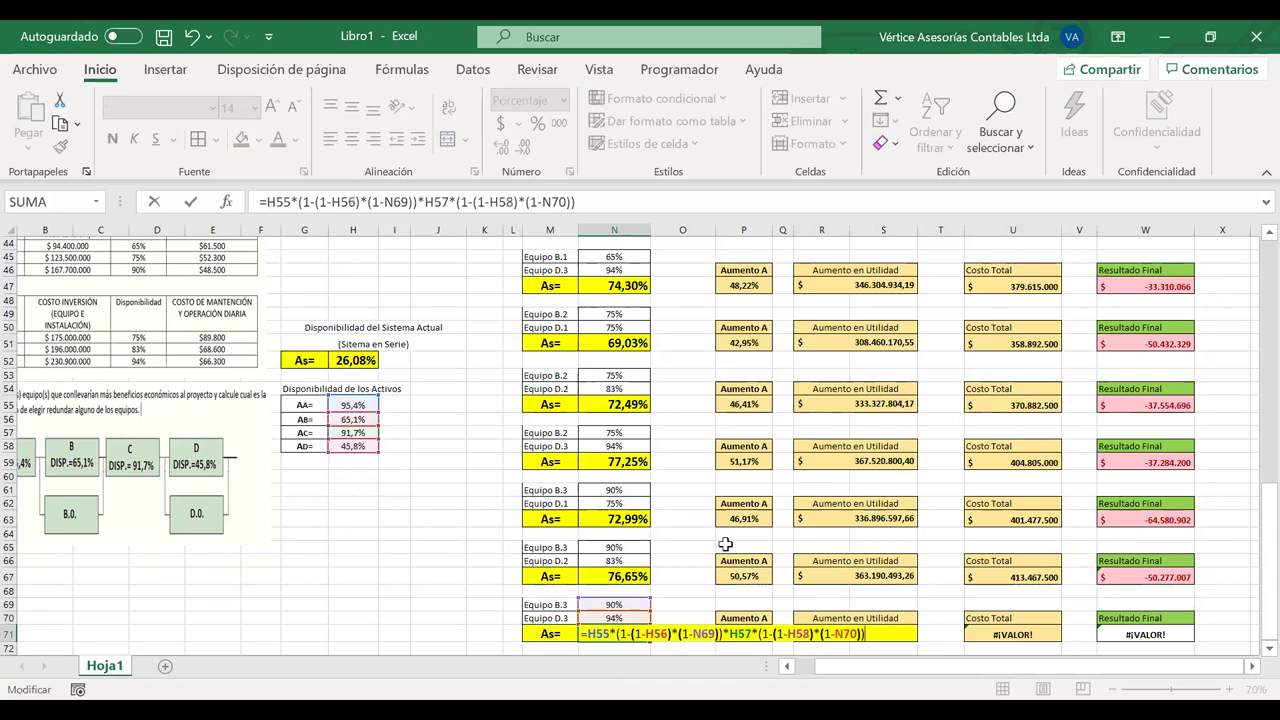
{"action": "key", "text": "Return"}
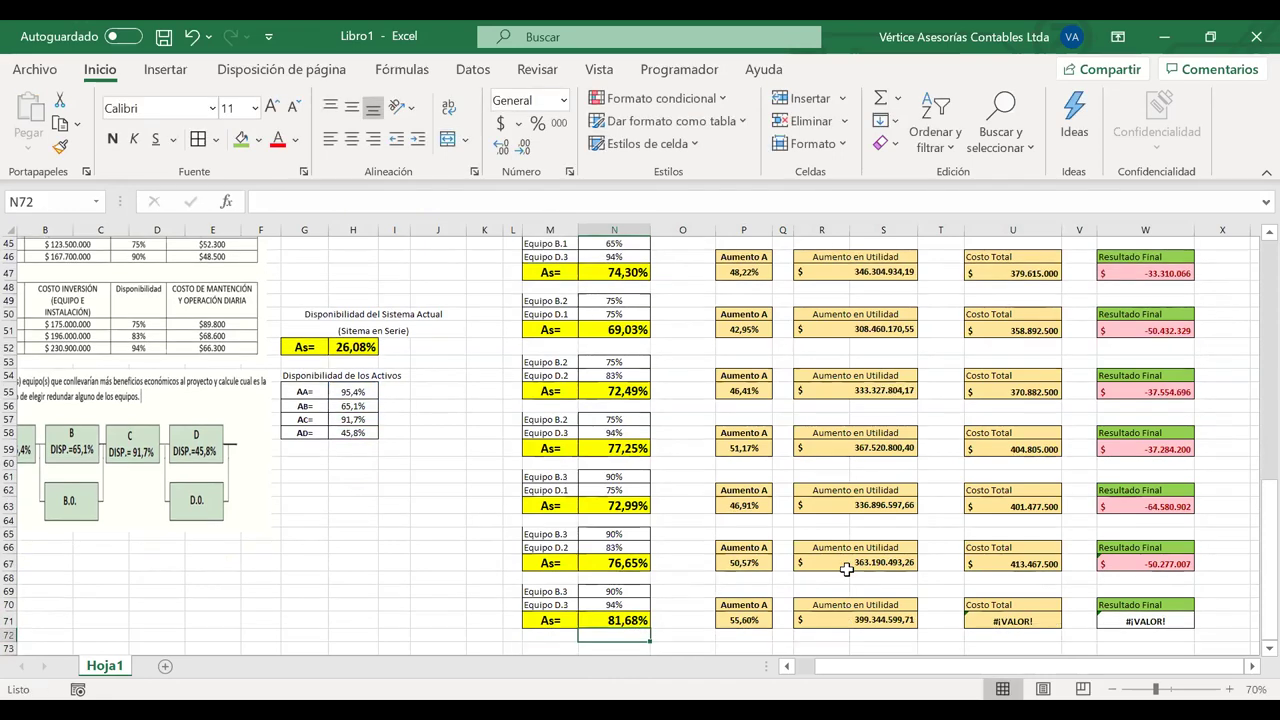
Correct the Costo Total formula in U71 to =U20+U33 and check the Aumento A, Aumento en Utilidad and Resultado Final formulas in row 71
{"action": "left_click", "coordinate": [740, 620]}
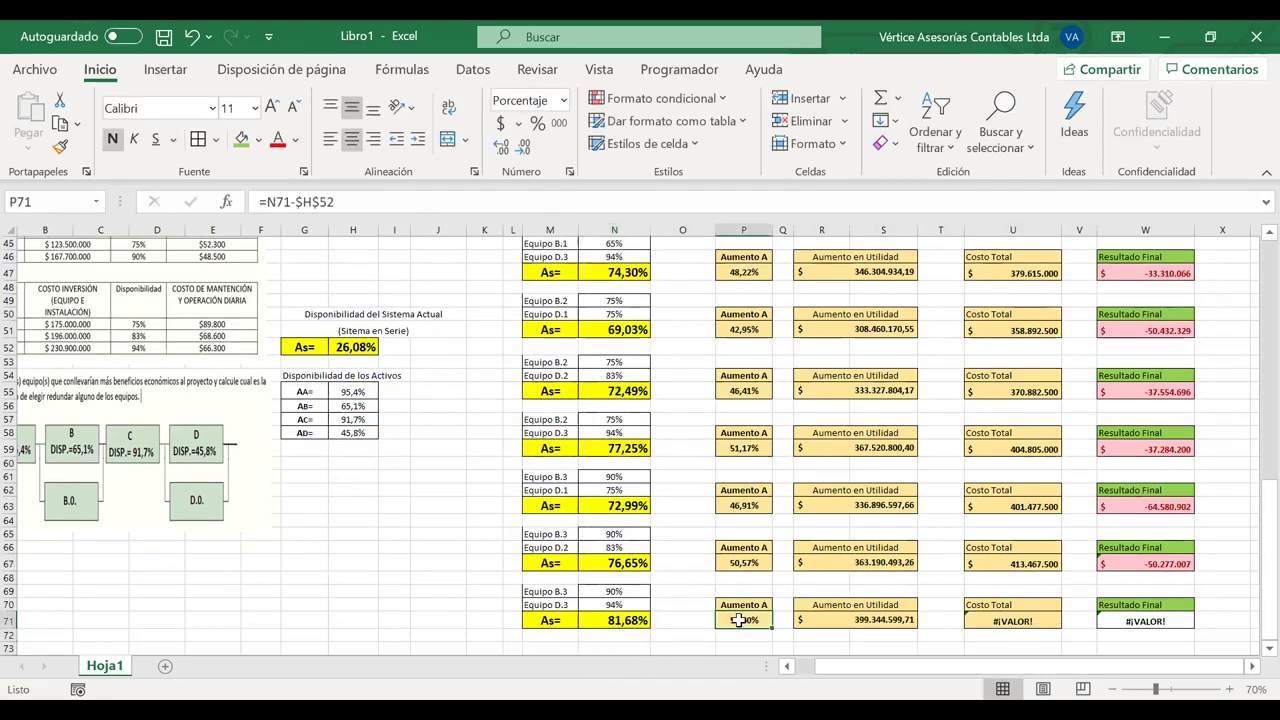
{"action": "left_click", "coordinate": [855, 620]}
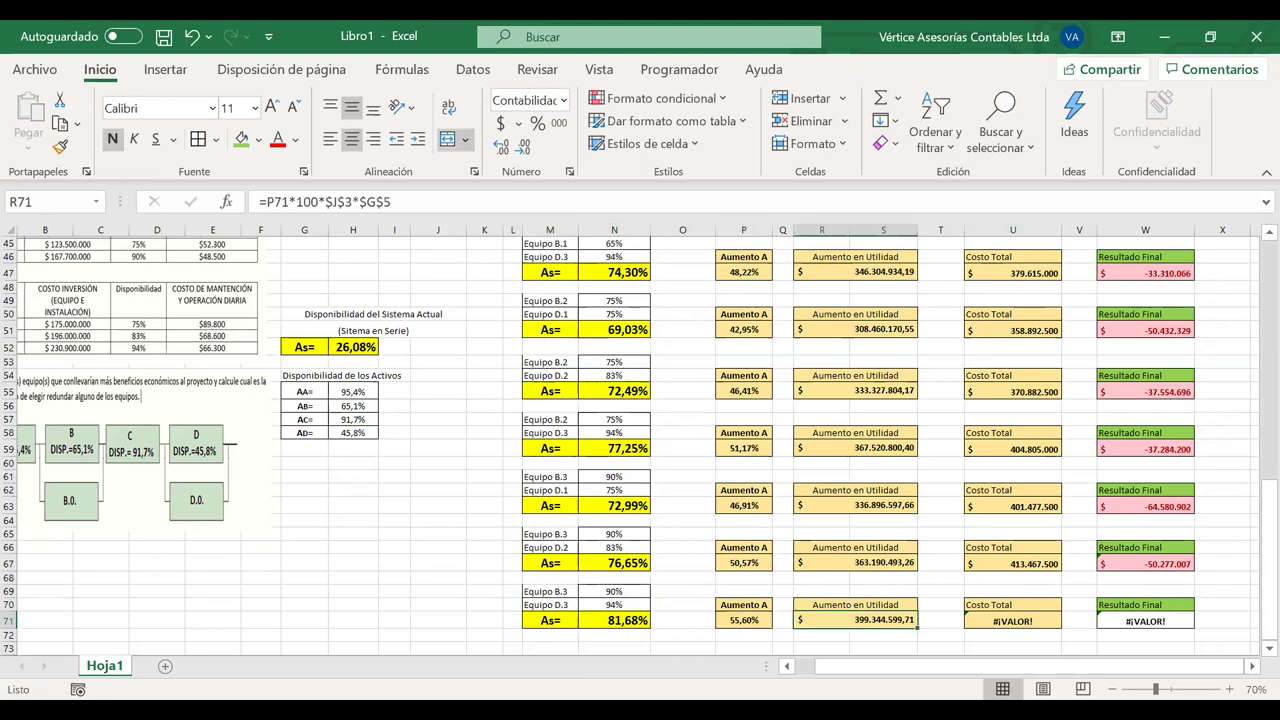
{"action": "double_click", "coordinate": [1028, 620]}
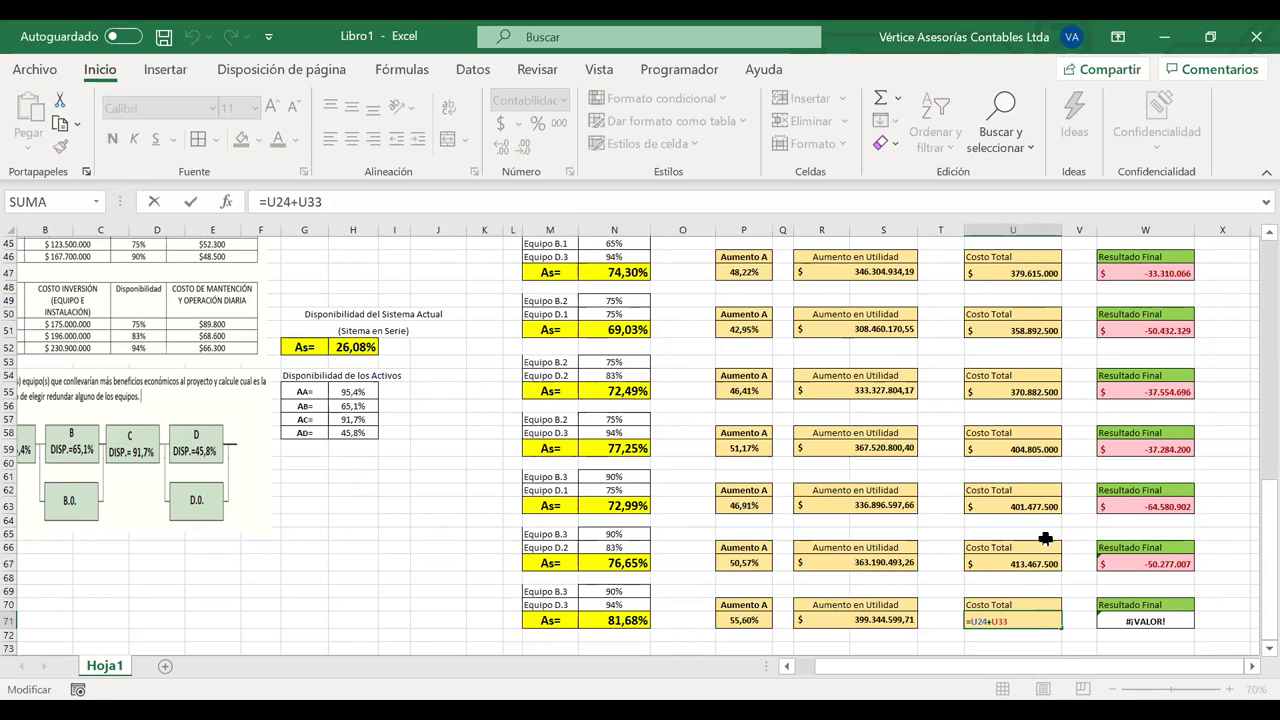
{"action": "scroll", "coordinate": [1045, 540], "scroll_direction": "up", "scroll_amount": 15}
{"action": "scroll", "coordinate": [1020, 530], "scroll_direction": "down", "scroll_amount": 1}
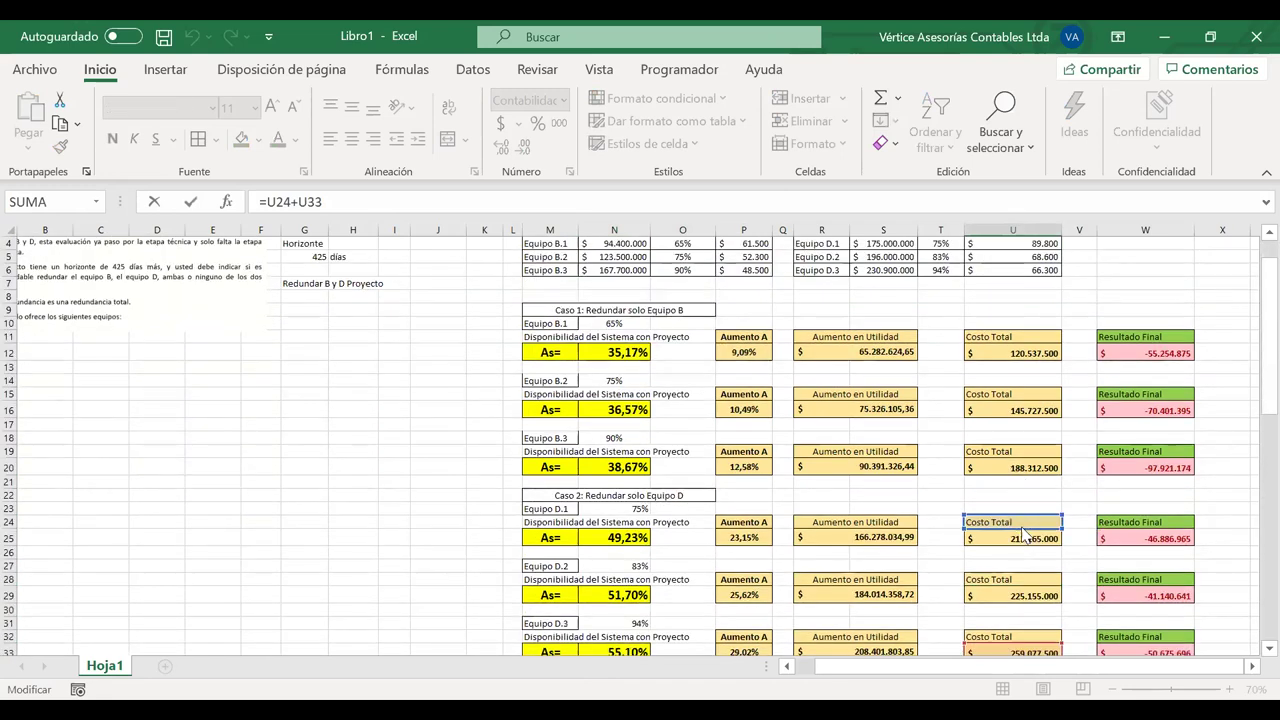
{"action": "left_click_drag", "start_coordinate": [1023, 535], "coordinate": [1020, 475]}
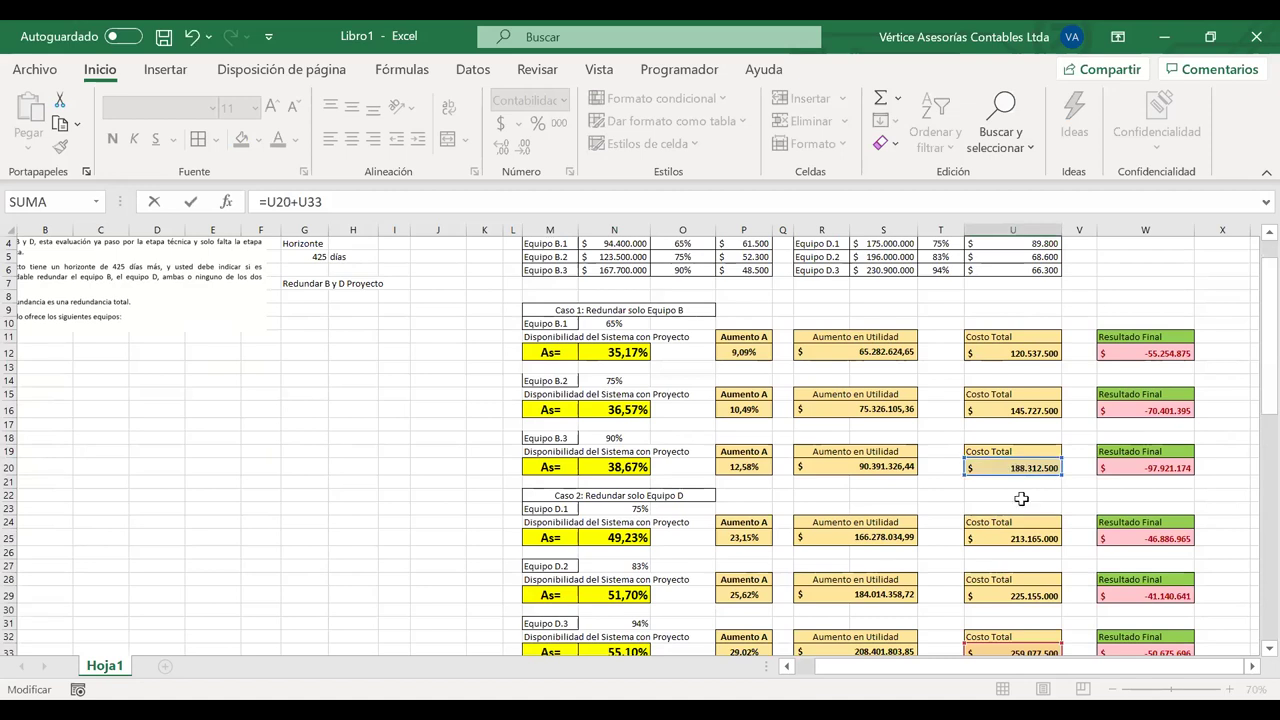
{"action": "scroll", "coordinate": [1018, 614], "scroll_direction": "down", "scroll_amount": 1}
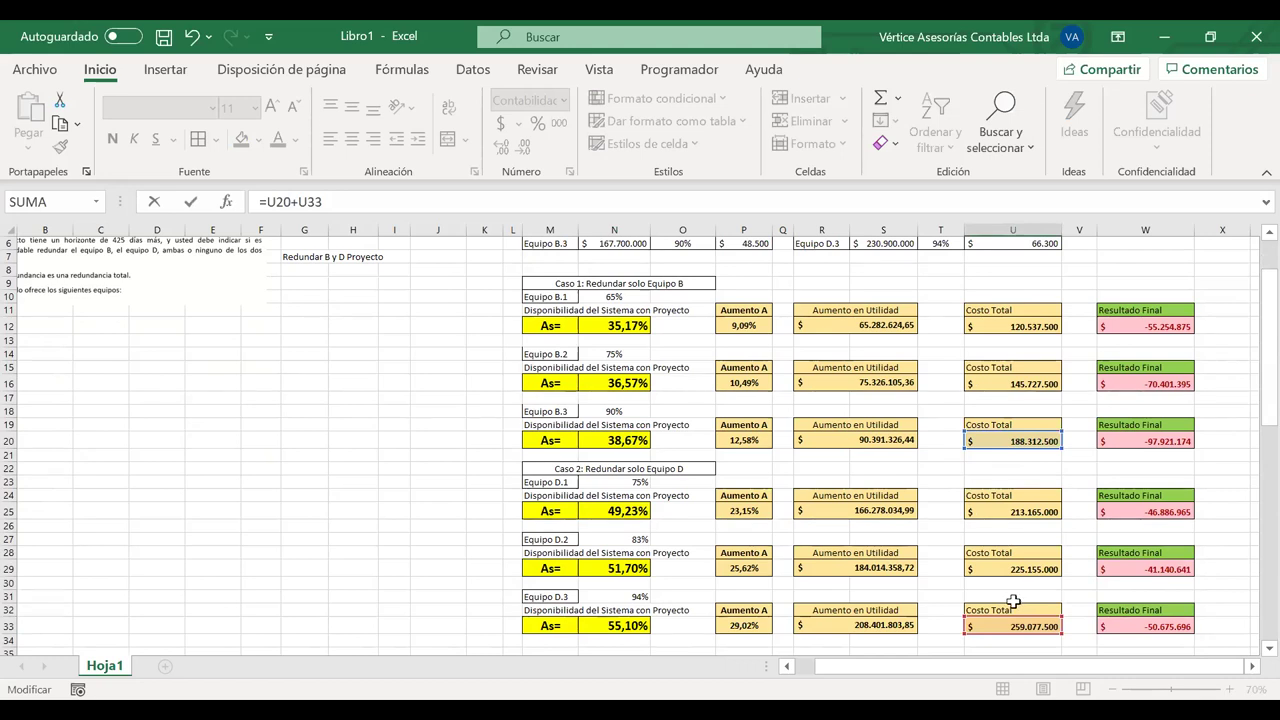
{"action": "key", "text": "Return"}
{"action": "left_click", "coordinate": [1160, 621]}
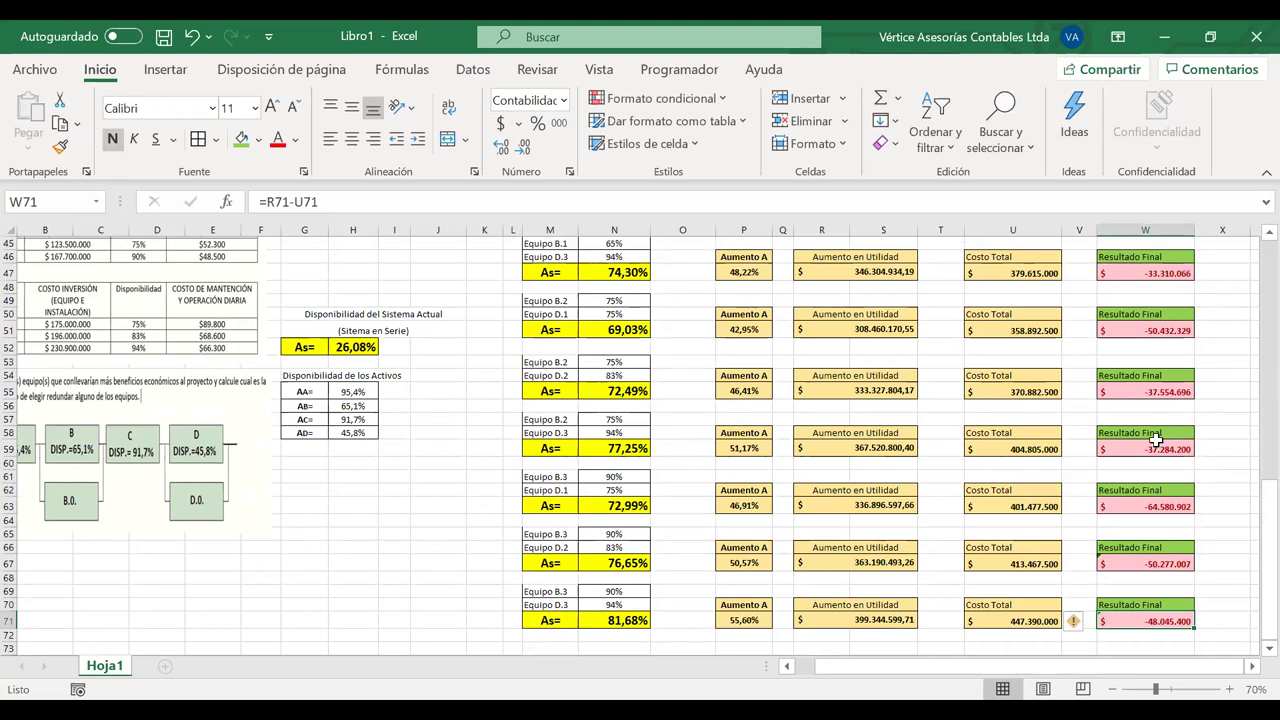
Review the Resultado Final values of every equipment option across Caso 1, Caso 2 and Caso 3
{"action": "scroll", "coordinate": [1156, 440], "scroll_direction": "right", "scroll_amount": 3}
{"action": "scroll", "coordinate": [1156, 440], "scroll_direction": "left", "scroll_amount": 1}
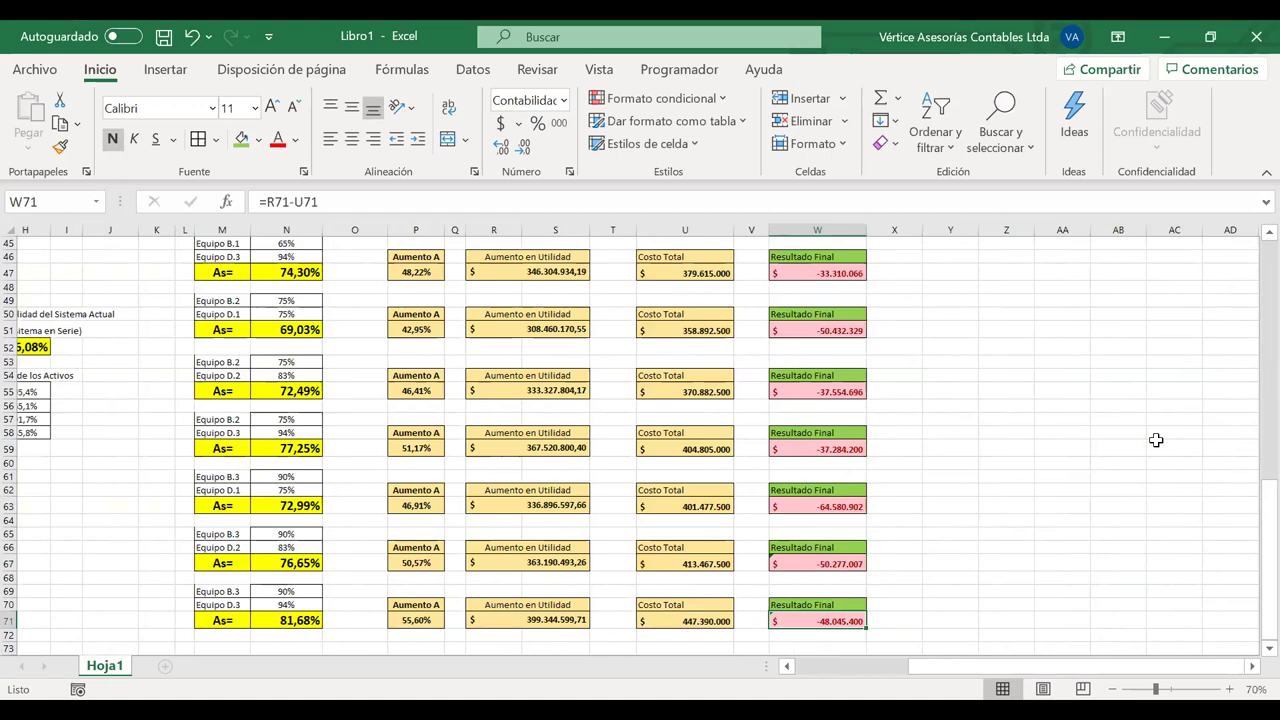
{"action": "scroll", "coordinate": [1156, 440], "scroll_direction": "up", "scroll_amount": 9}
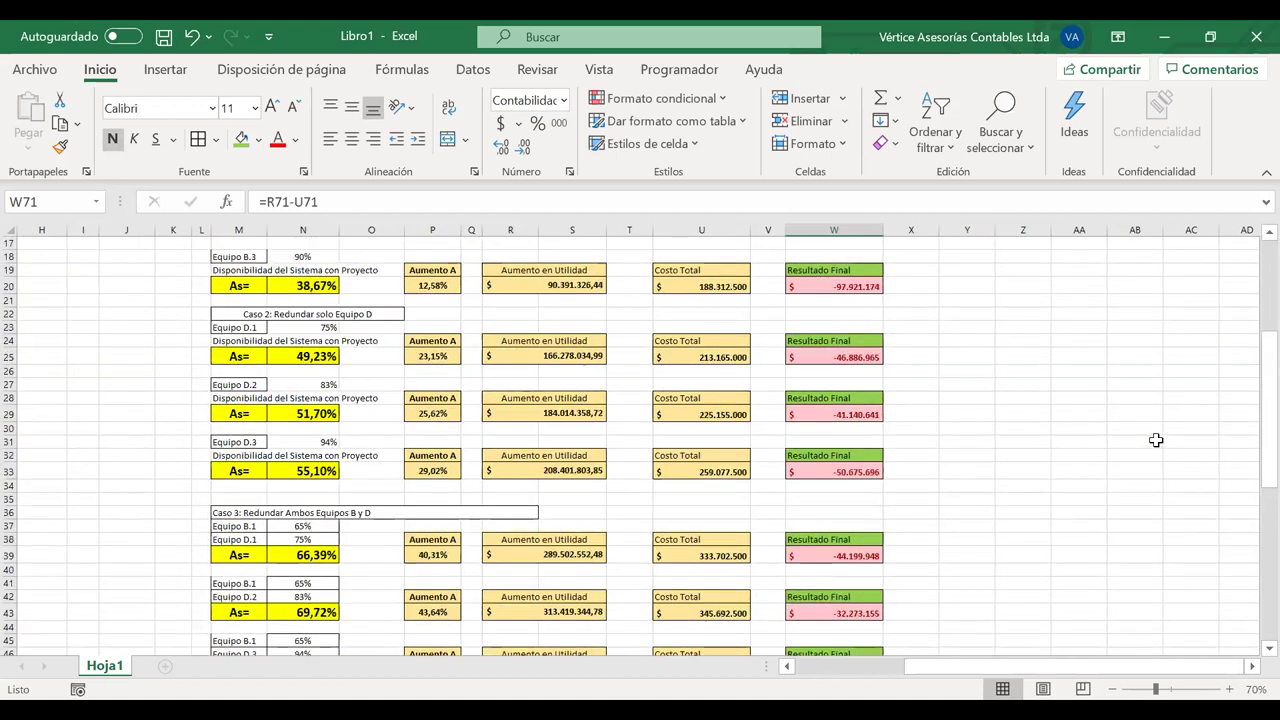
{"action": "scroll", "coordinate": [1156, 440], "scroll_direction": "up", "scroll_amount": 5}
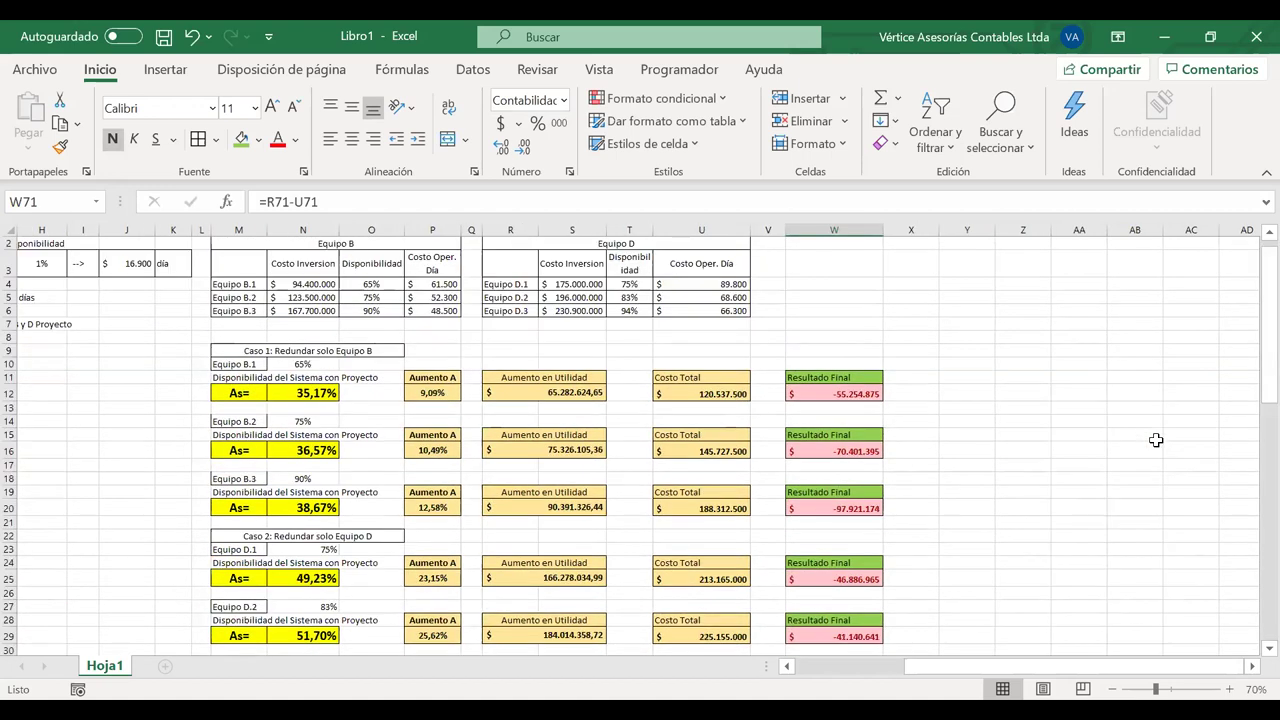
{"action": "scroll", "coordinate": [1156, 440], "scroll_direction": "down", "scroll_amount": 3}
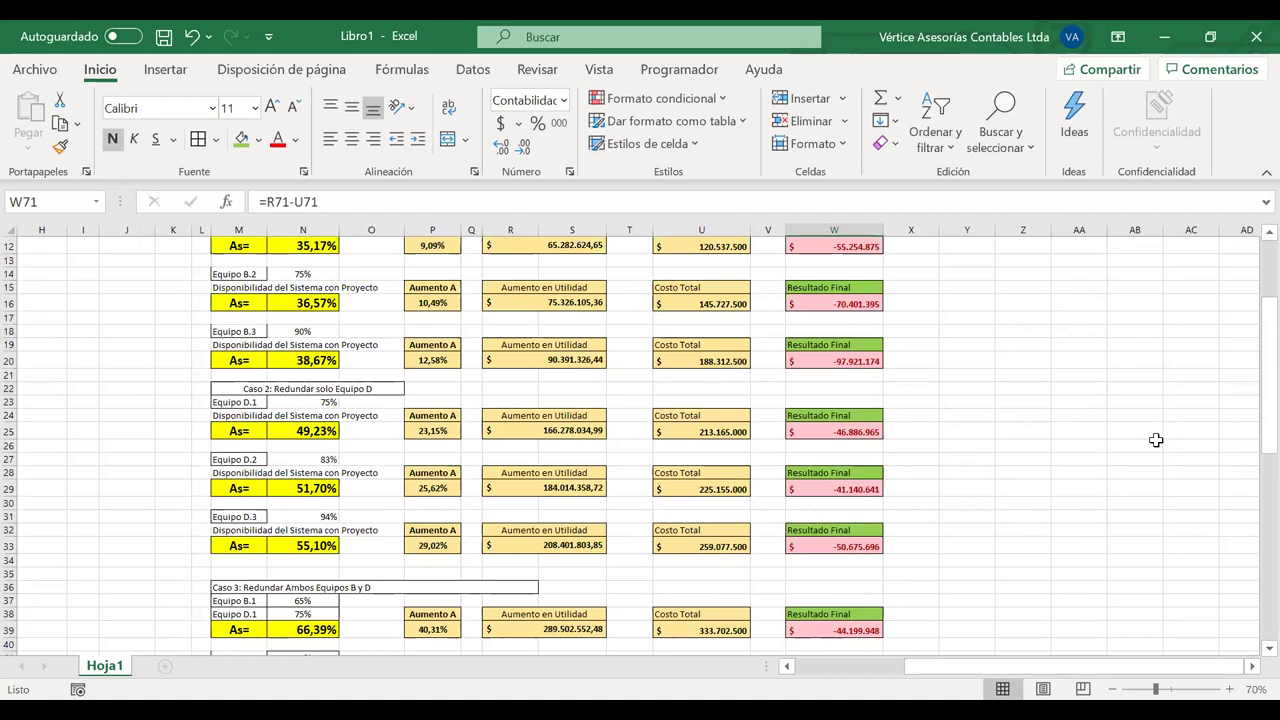
{"action": "scroll", "coordinate": [1156, 440], "scroll_direction": "down", "scroll_amount": 2}
{"action": "scroll", "coordinate": [1156, 440], "scroll_direction": "down", "scroll_amount": 3}
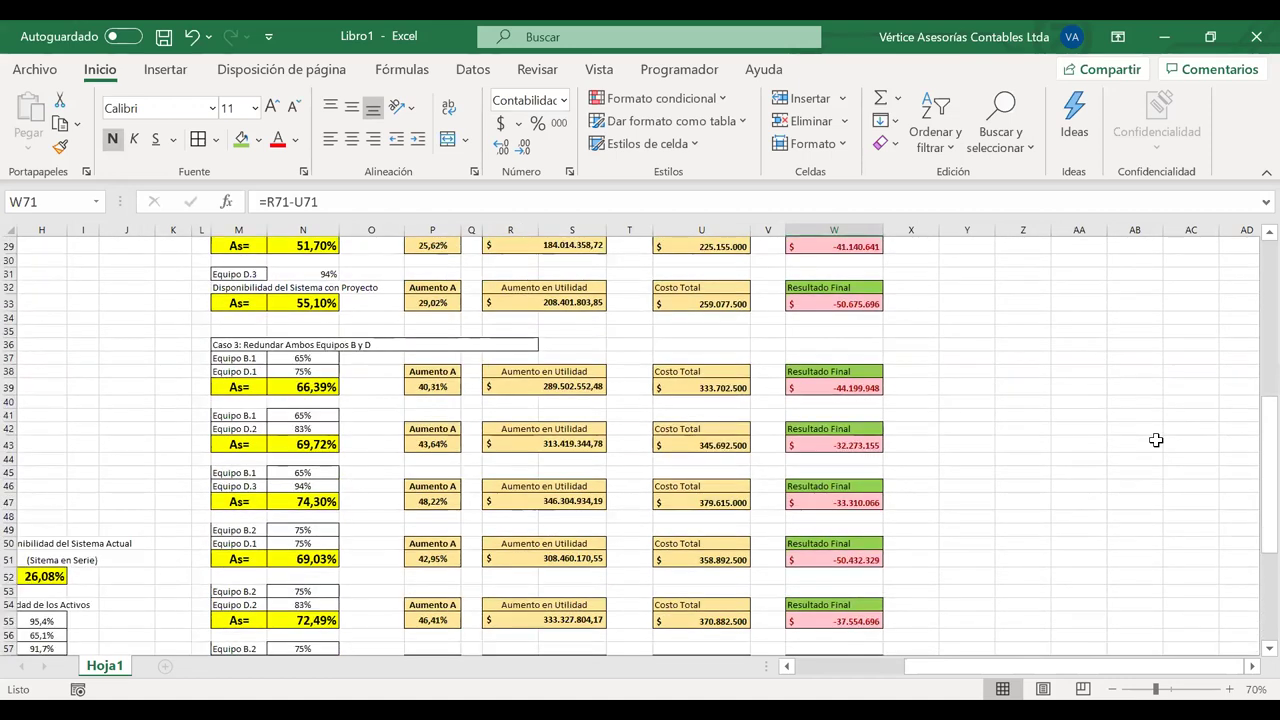
{"action": "scroll", "coordinate": [1156, 440], "scroll_direction": "down", "scroll_amount": 6}
{"action": "scroll", "coordinate": [1156, 440], "scroll_direction": "left", "scroll_amount": 4}
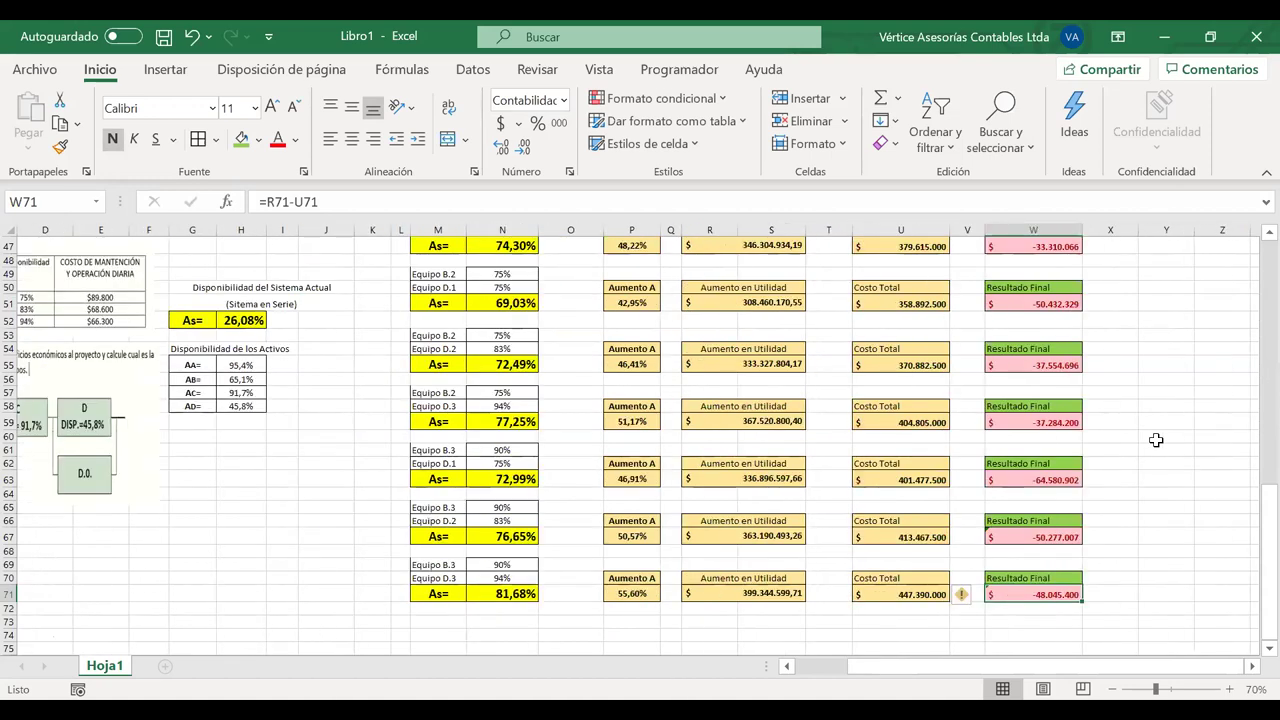
{"action": "scroll", "coordinate": [1156, 440], "scroll_direction": "left", "scroll_amount": 1}
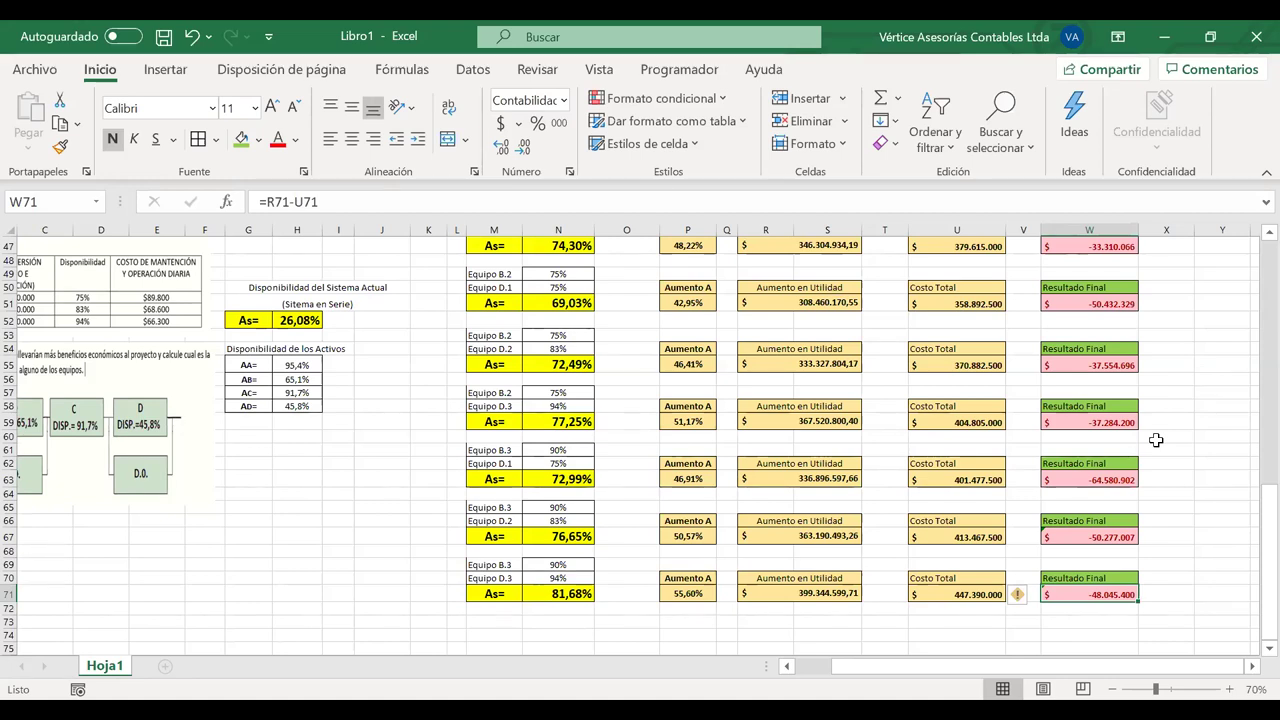
Set the project horizon in G5 to two years with the formula =2*365 and view the cases' Resultado Final values
{"action": "scroll", "coordinate": [1156, 440], "scroll_direction": "up", "scroll_amount": 15}
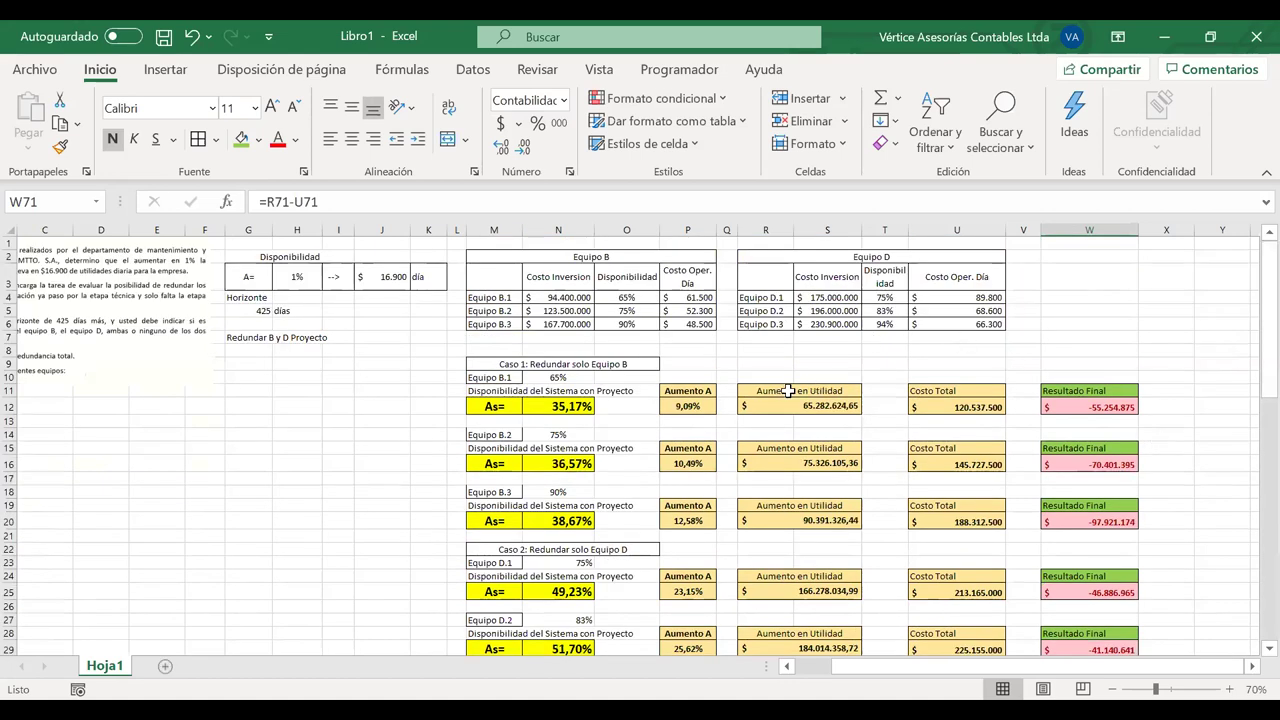
{"action": "scroll", "coordinate": [788, 390], "scroll_direction": "left", "scroll_amount": 2}
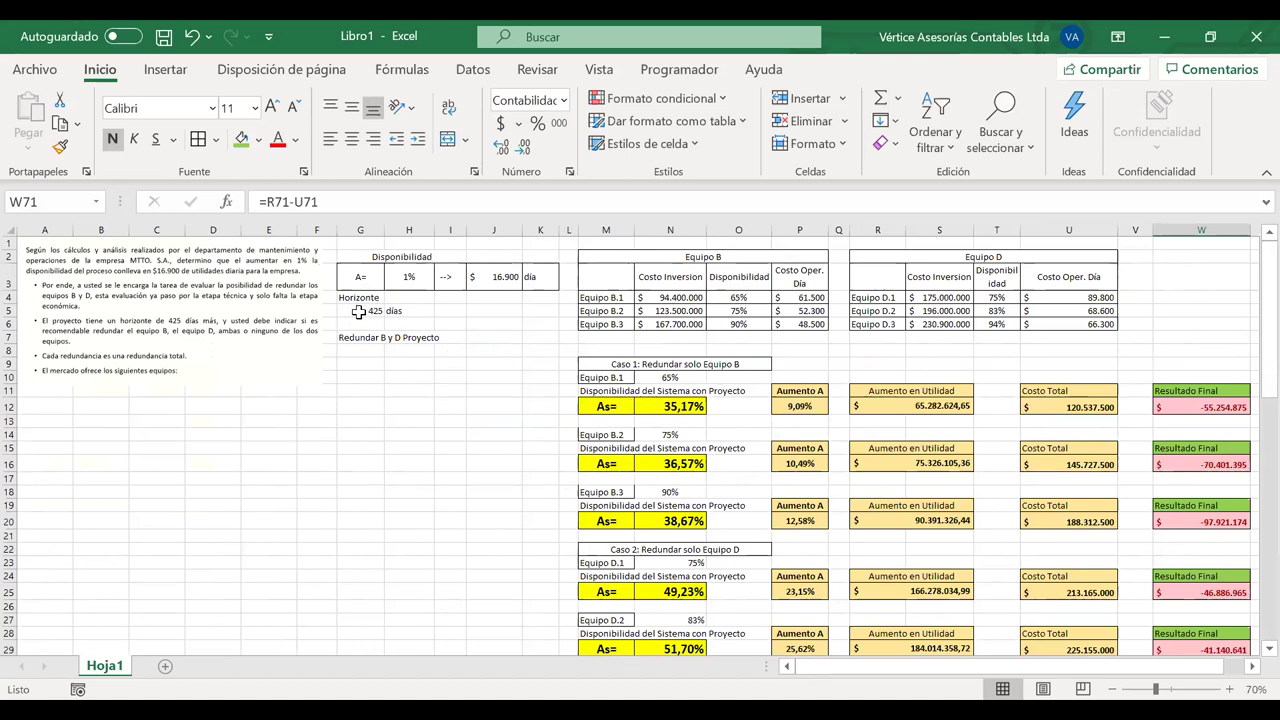
{"action": "left_click", "coordinate": [358, 311]}
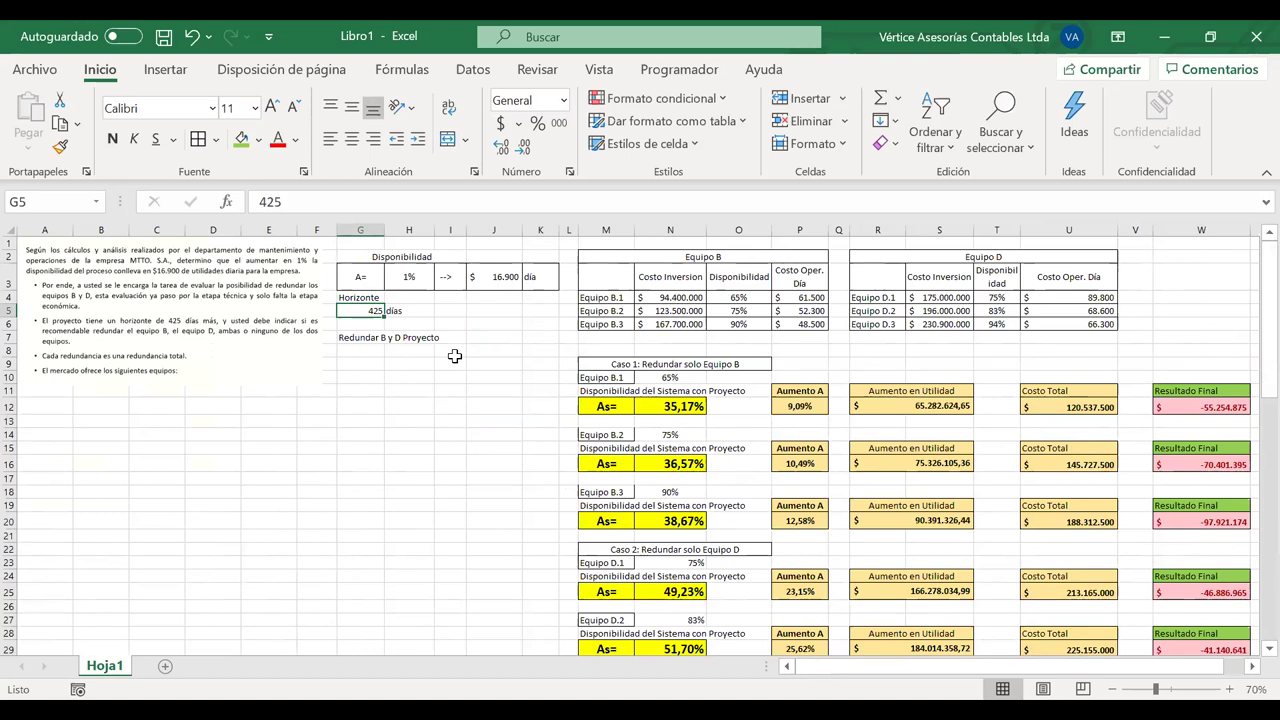
{"action": "type", "text": "="}
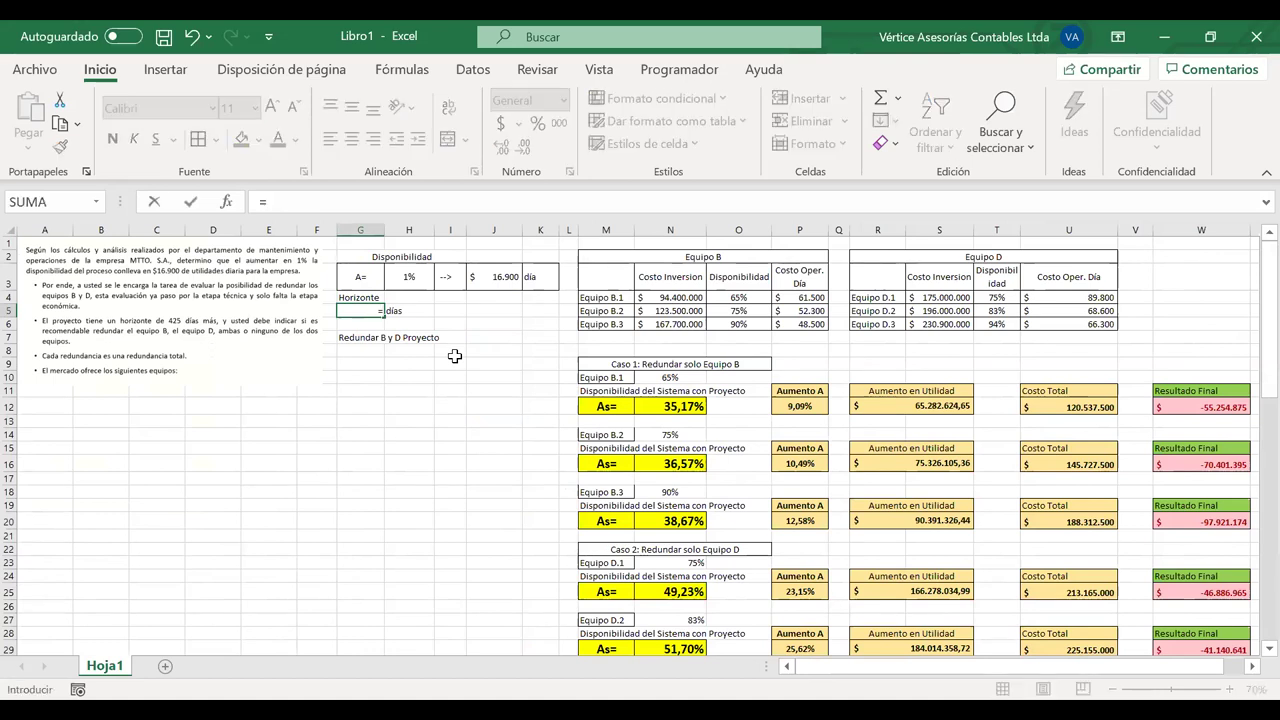
{"action": "type", "text": "2*365"}
{"action": "key", "text": "Return"}
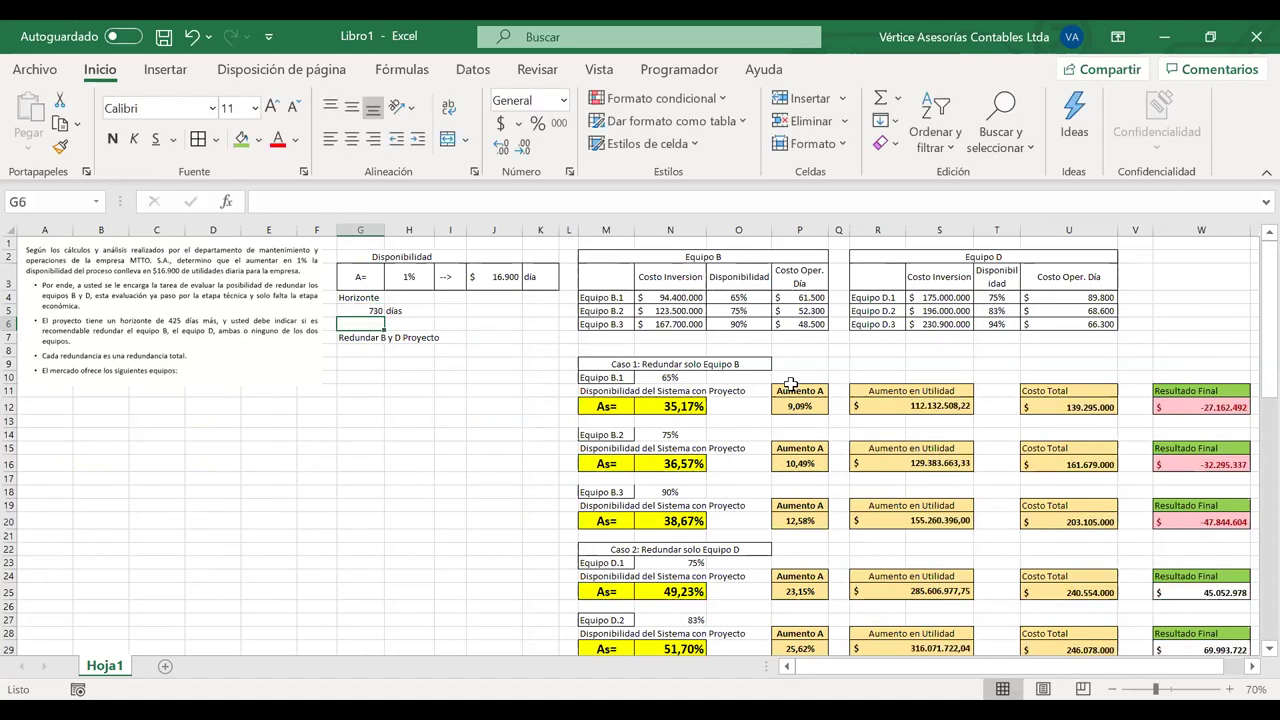
{"action": "scroll", "coordinate": [875, 453], "scroll_direction": "right", "scroll_amount": 2}
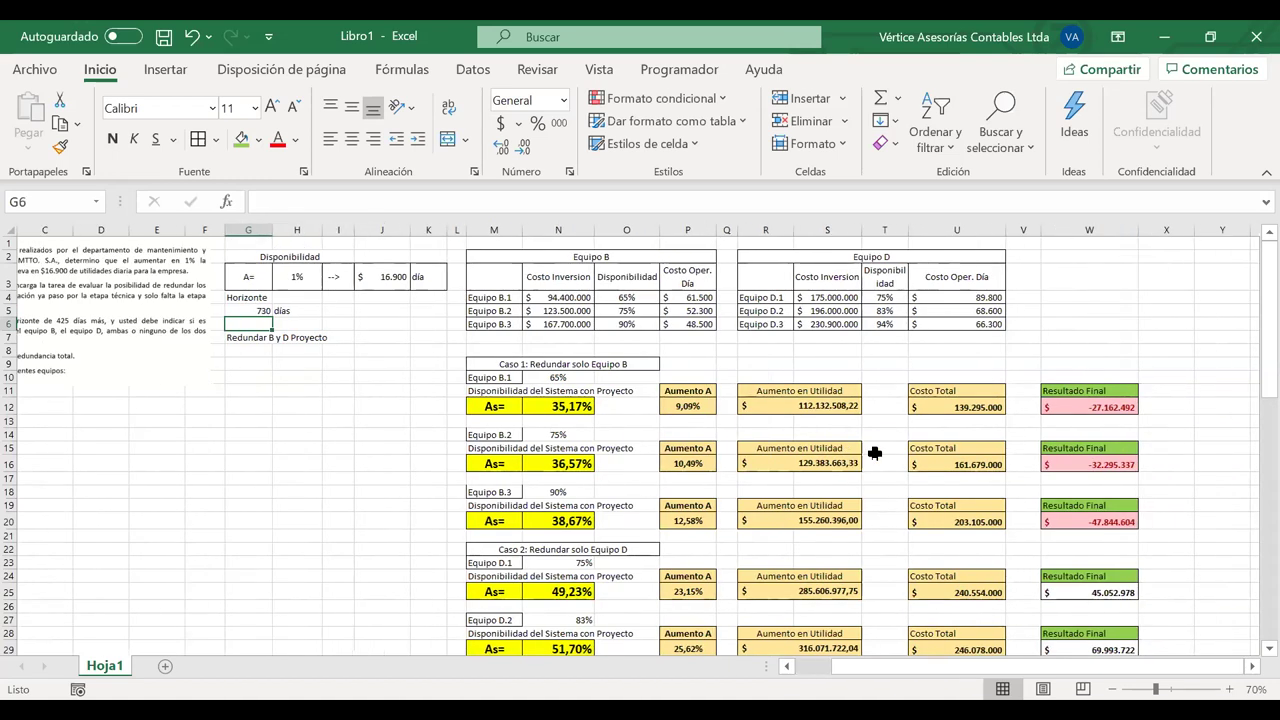
Review the Resultado Final of every equipment option in Caso 1, Caso 2 and Caso 3 under the two-year horizon
{"action": "scroll", "coordinate": [626, 449], "scroll_direction": "down", "scroll_amount": 3}
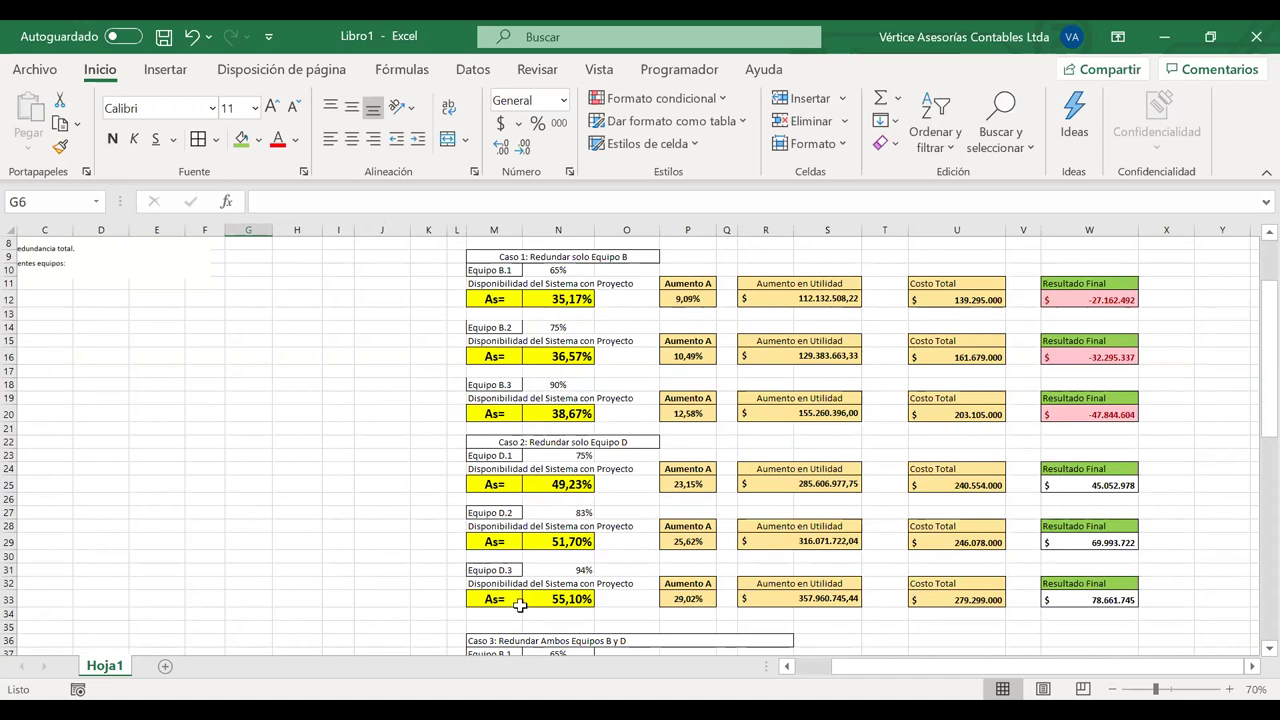
{"action": "scroll", "coordinate": [941, 566], "scroll_direction": "down", "scroll_amount": 1}
{"action": "scroll", "coordinate": [941, 566], "scroll_direction": "down", "scroll_amount": 3}
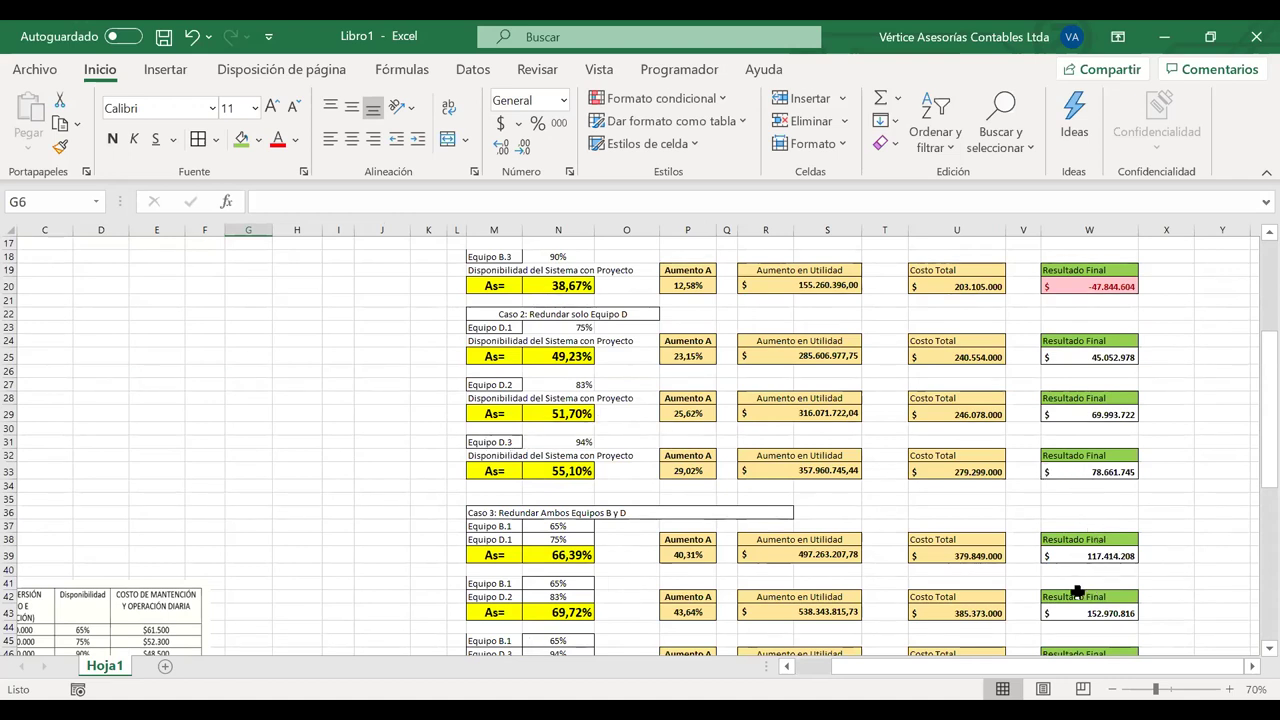
{"action": "scroll", "coordinate": [676, 593], "scroll_direction": "down", "scroll_amount": 2}
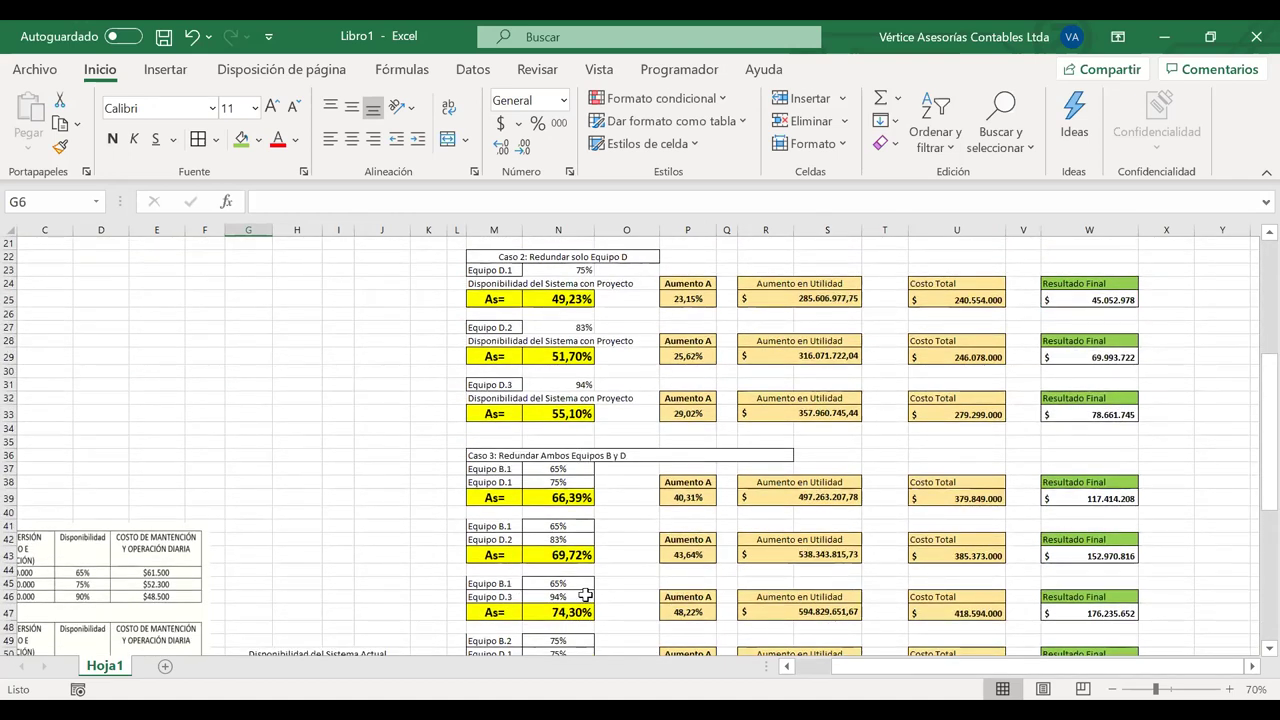
{"action": "scroll", "coordinate": [786, 604], "scroll_direction": "down", "scroll_amount": 1}
{"action": "scroll", "coordinate": [786, 604], "scroll_direction": "down", "scroll_amount": 2}
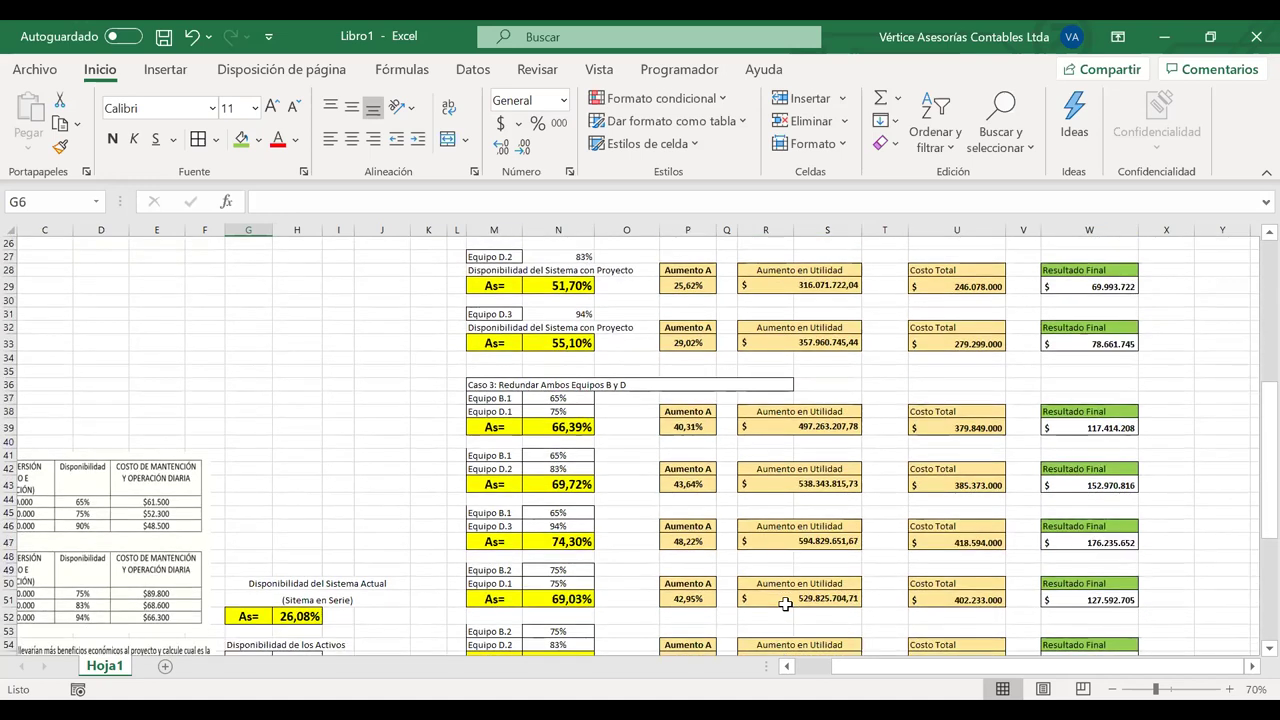
{"action": "scroll", "coordinate": [786, 604], "scroll_direction": "down", "scroll_amount": 1}
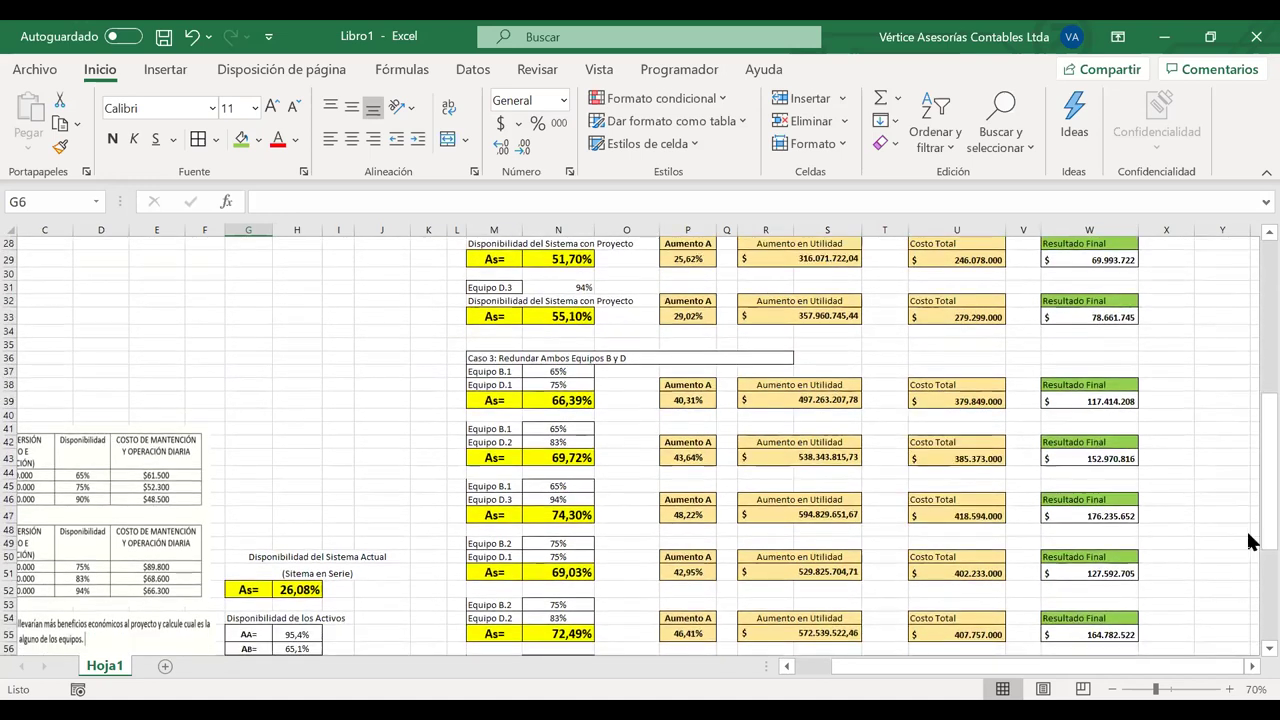
{"action": "left_click", "coordinate": [1112, 515]}
{"action": "scroll", "coordinate": [1214, 559], "scroll_direction": "down", "scroll_amount": 2}
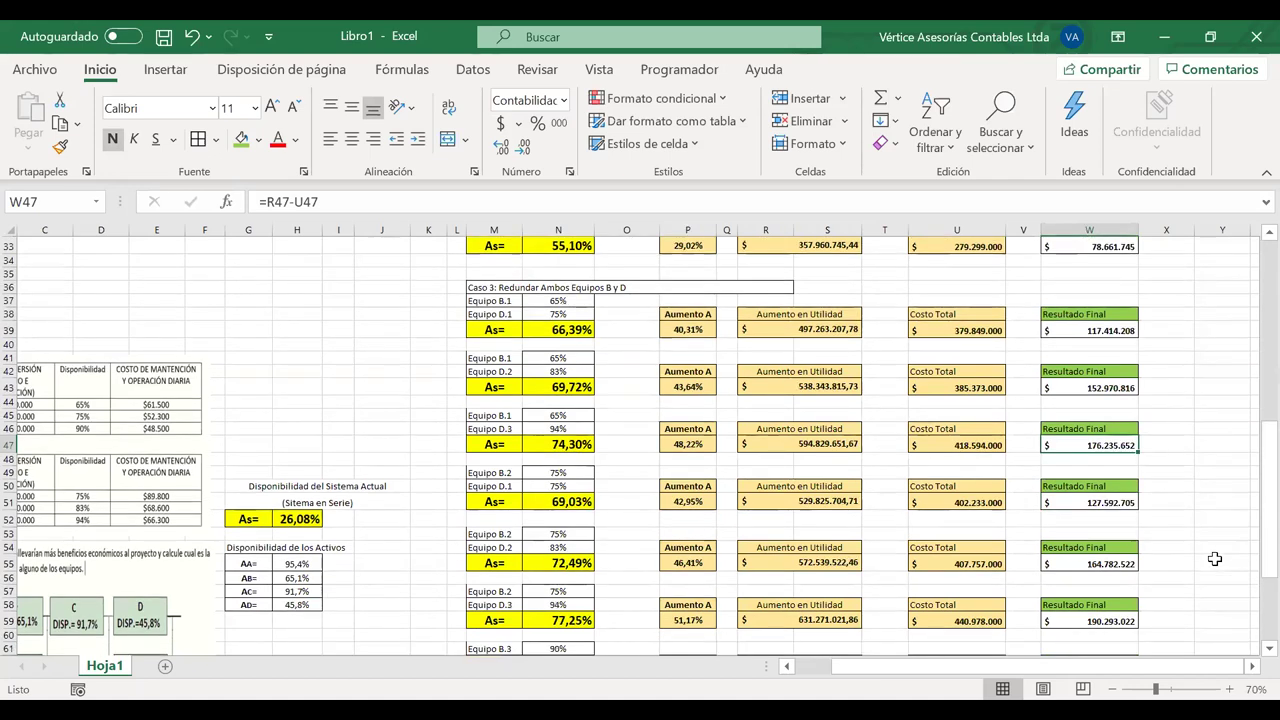
{"action": "scroll", "coordinate": [1214, 559], "scroll_direction": "down", "scroll_amount": 4}
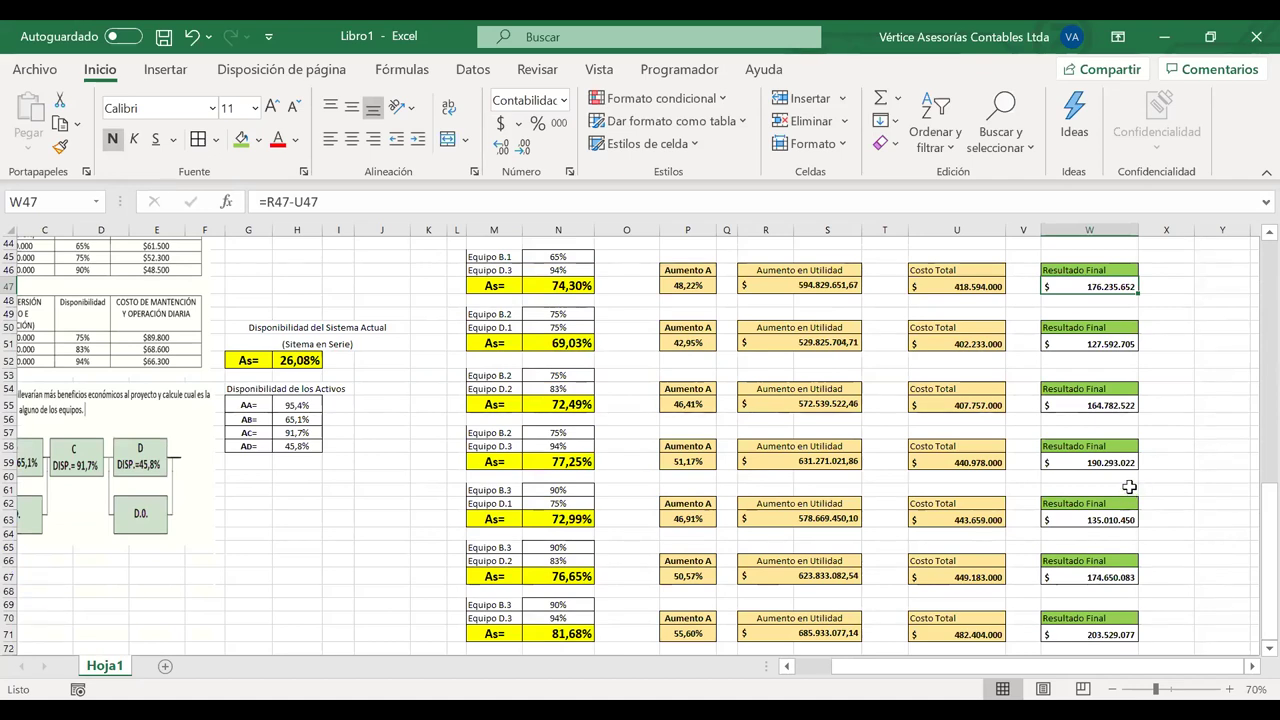
{"action": "scroll", "coordinate": [1129, 485], "scroll_direction": "down", "scroll_amount": 1}
{"action": "scroll", "coordinate": [1129, 479], "scroll_direction": "up", "scroll_amount": 1}
{"action": "scroll", "coordinate": [1129, 479], "scroll_direction": "up", "scroll_amount": 14}
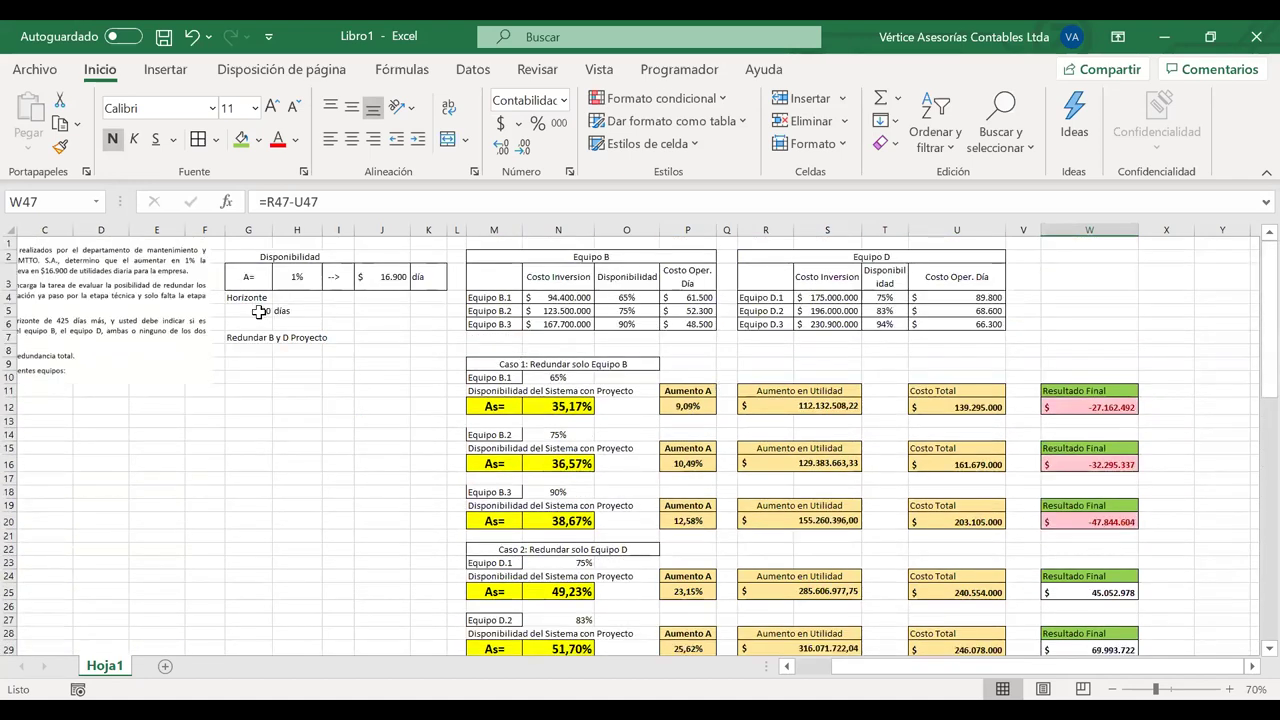
Set the project horizon in G5 to 1000 days with =1000 and view the Resultado Final values across the three cases
{"action": "left_click", "coordinate": [259, 312]}
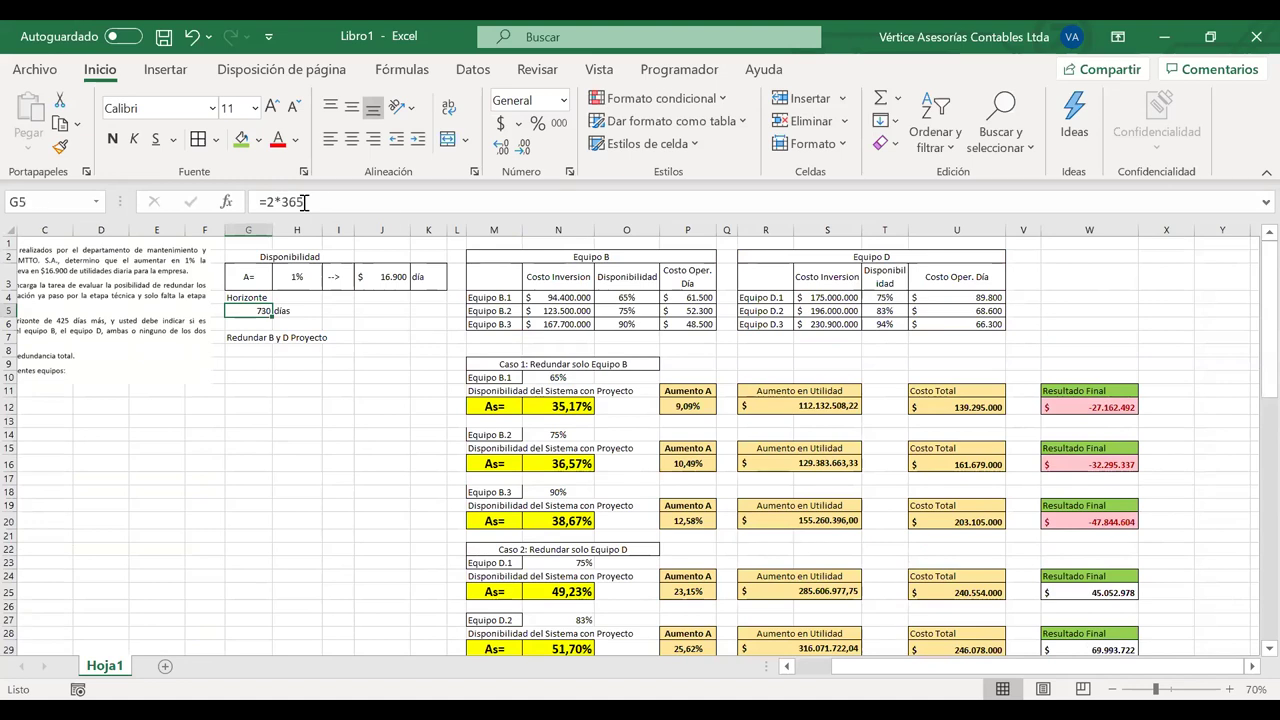
{"action": "left_click_drag", "start_coordinate": [304, 202], "coordinate": [268, 202]}
{"action": "type", "text": "1000"}
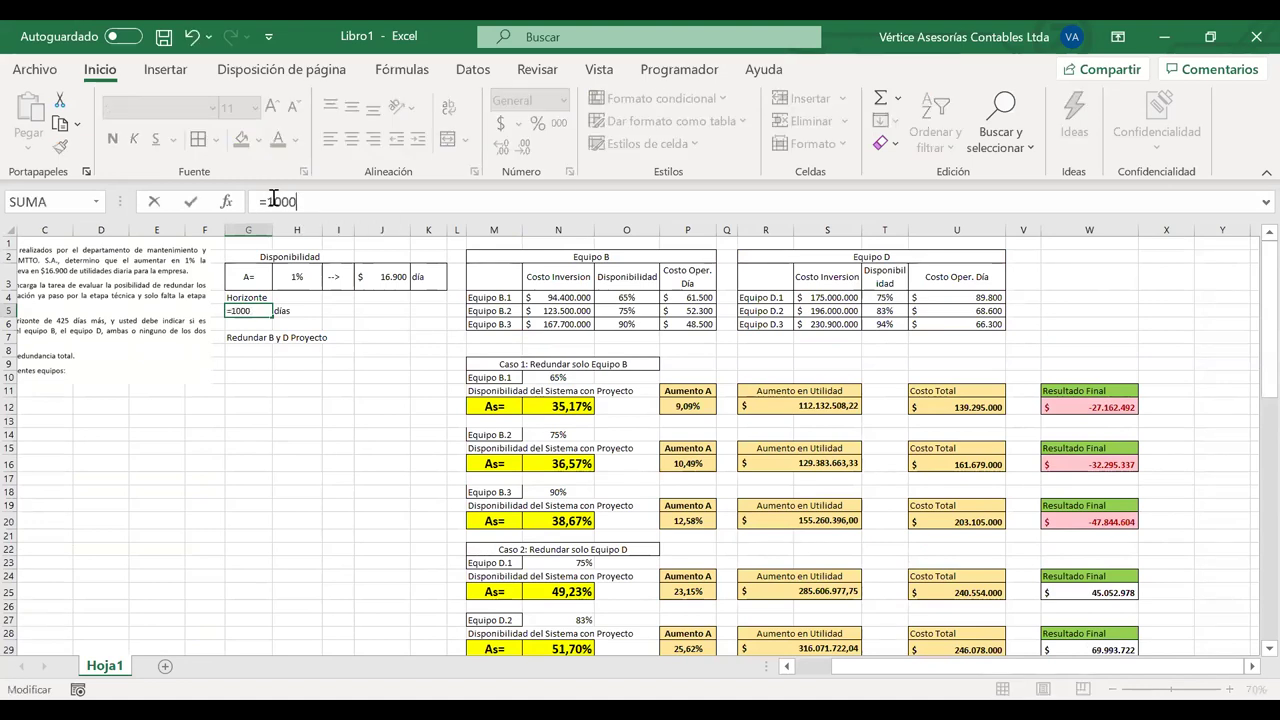
{"action": "key", "text": "Return"}
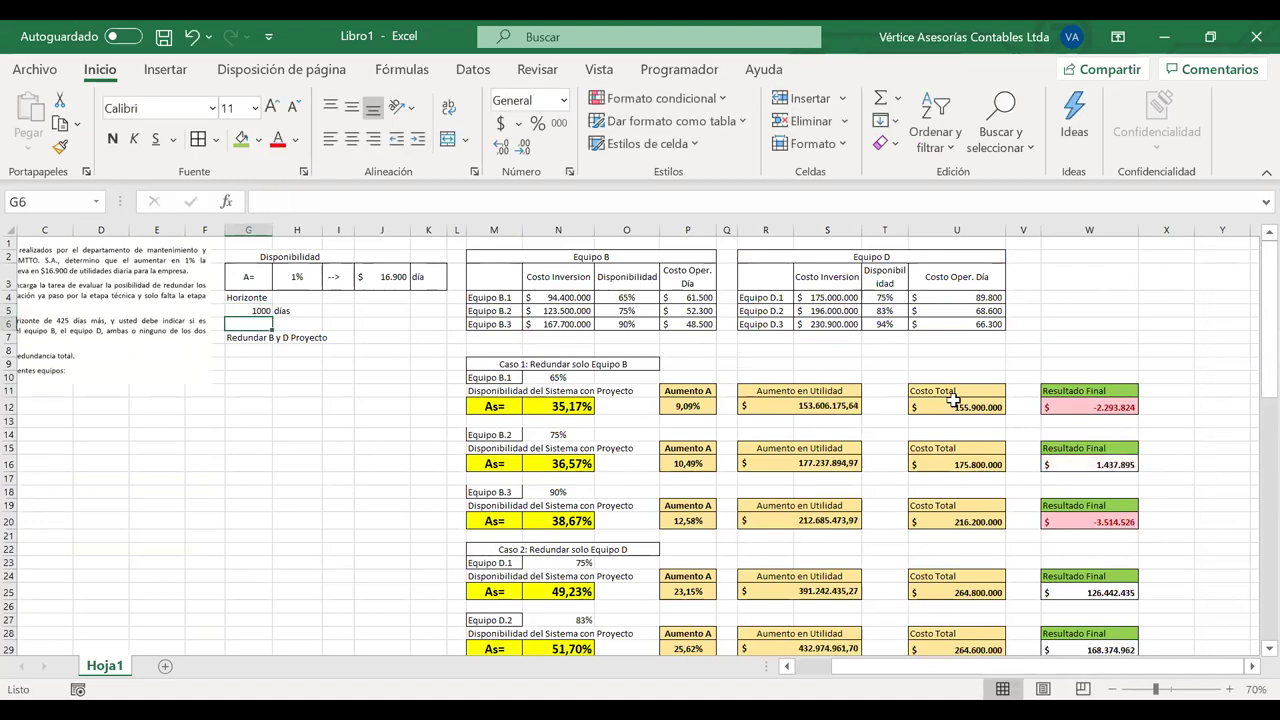
{"action": "scroll", "coordinate": [953, 400], "scroll_direction": "down", "scroll_amount": 8}
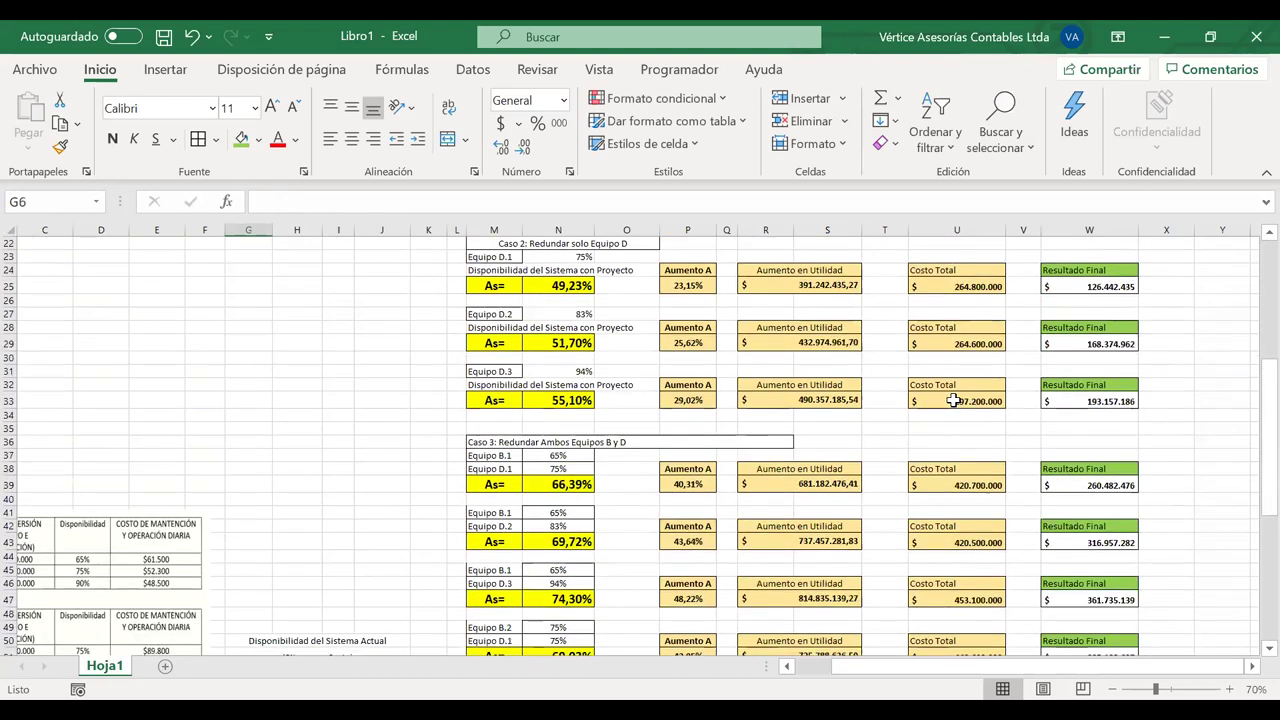
{"action": "scroll", "coordinate": [953, 400], "scroll_direction": "down", "scroll_amount": 5}
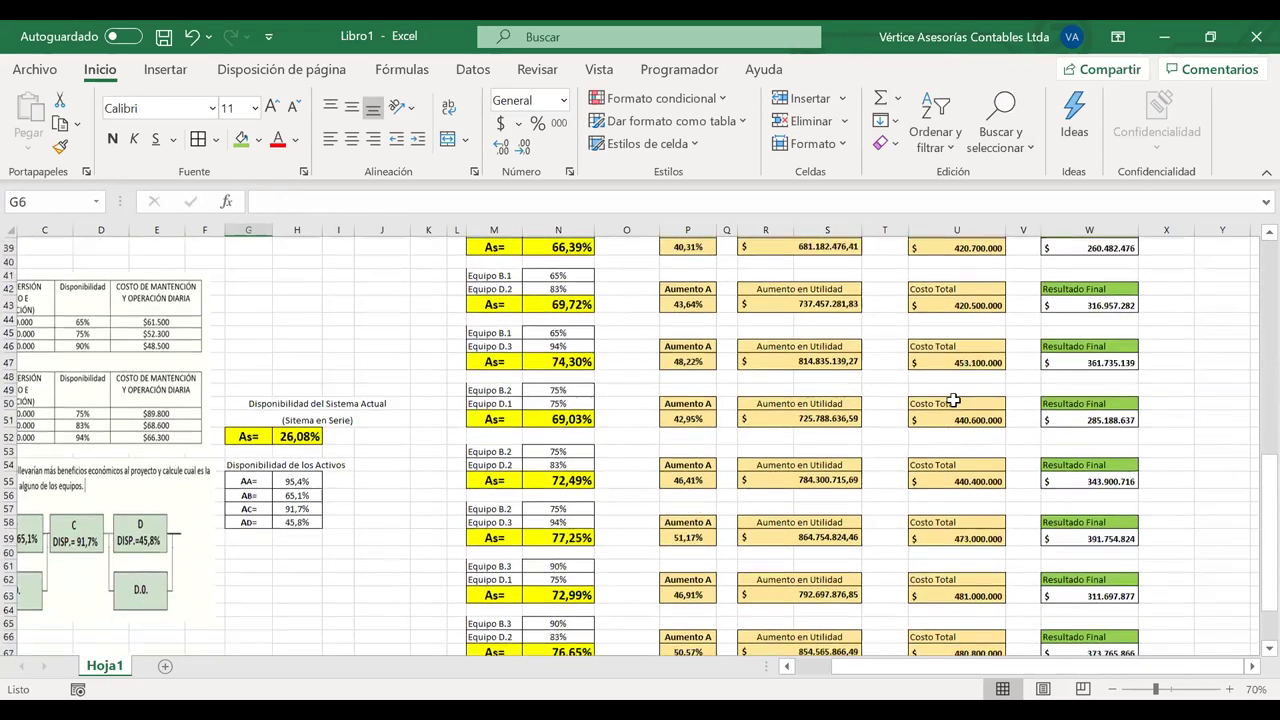
{"action": "scroll", "coordinate": [953, 400], "scroll_direction": "down", "scroll_amount": 2}
{"action": "scroll", "coordinate": [274, 225], "scroll_direction": "up", "scroll_amount": 15}
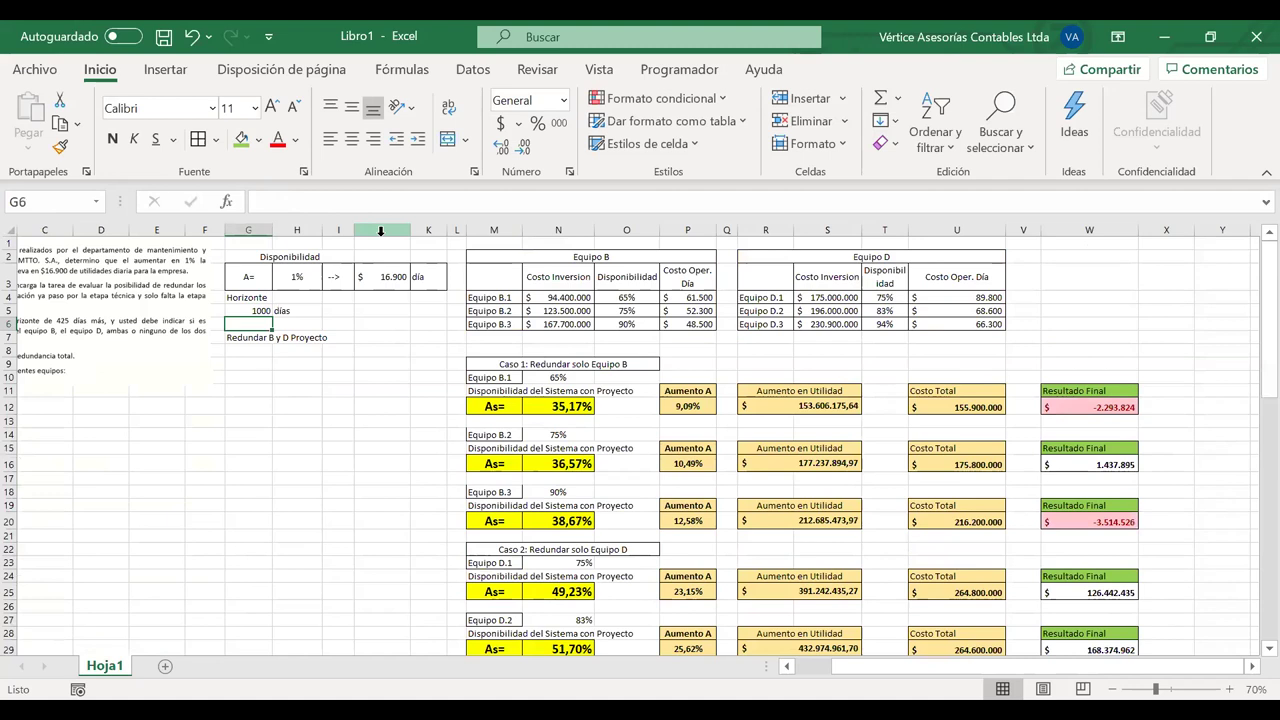
Set the project horizon in G5 to 600 days with =600 and check the Resultado Final values of all cases
{"action": "left_click", "coordinate": [246, 311]}
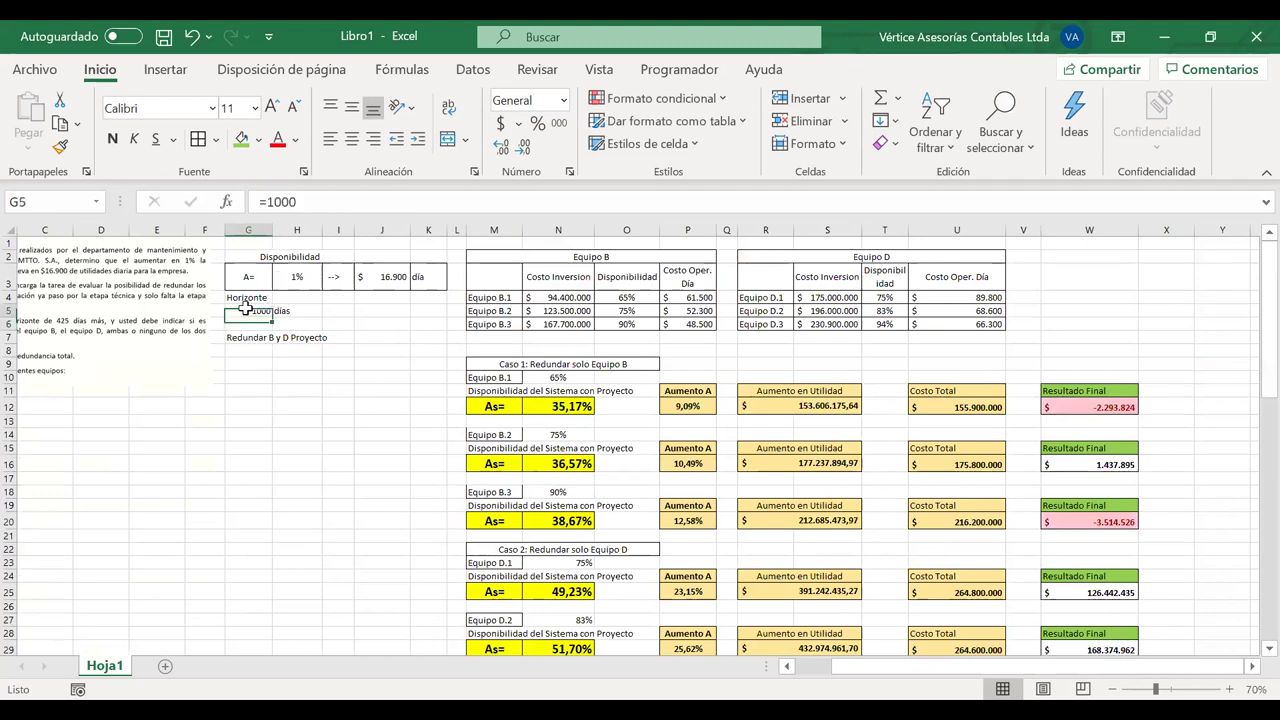
{"action": "left_click_drag", "start_coordinate": [297, 202], "coordinate": [269, 201]}
{"action": "type", "text": "600"}
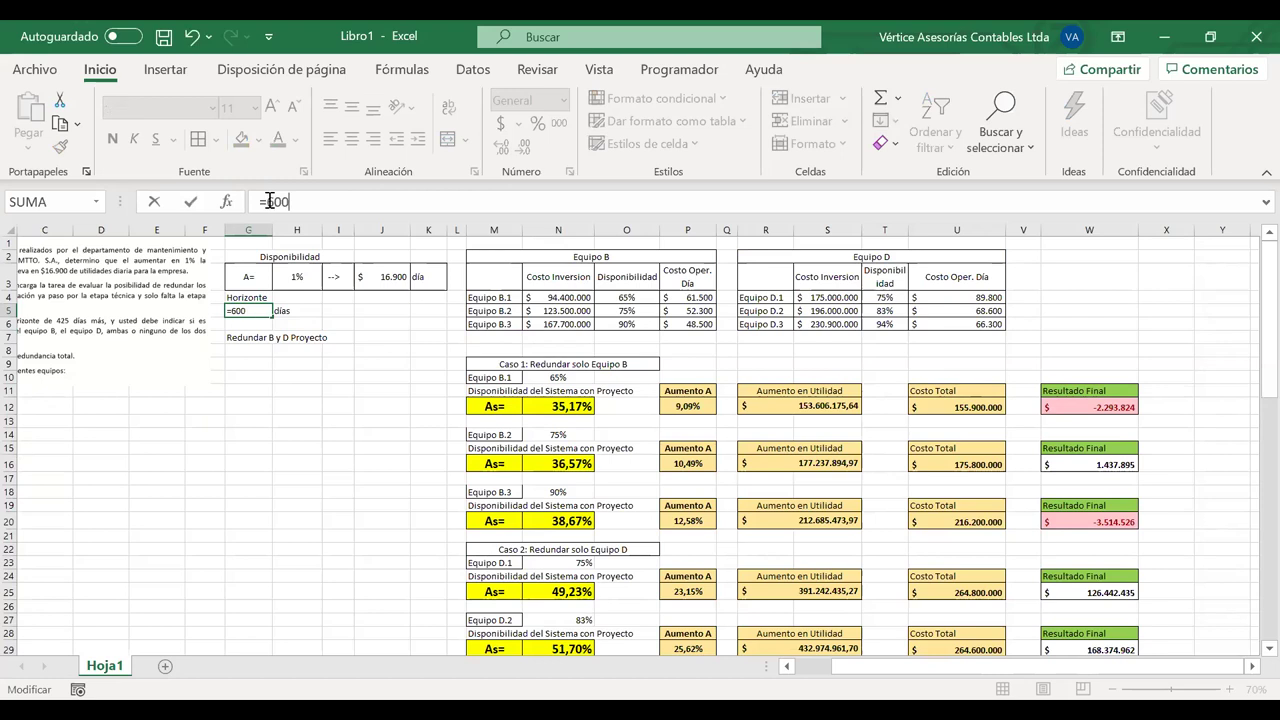
{"action": "key", "text": "Return"}
{"action": "scroll", "coordinate": [760, 523], "scroll_direction": "down", "scroll_amount": 3}
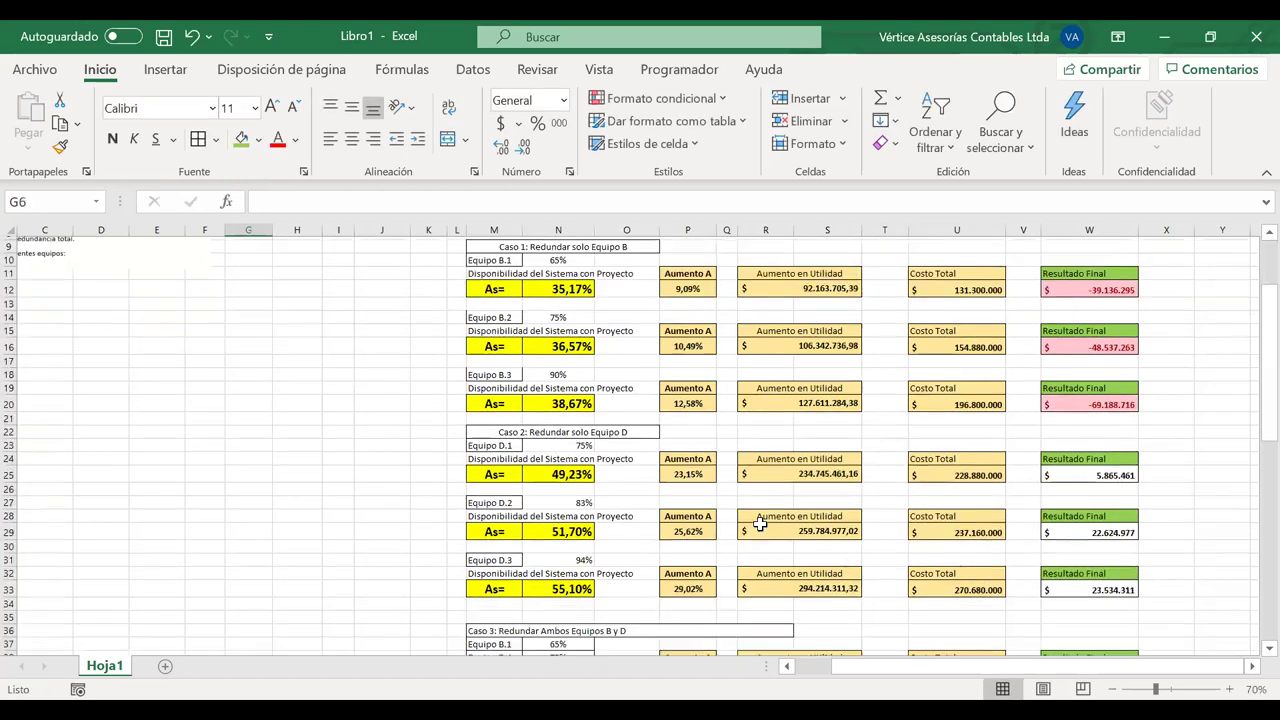
{"action": "scroll", "coordinate": [760, 523], "scroll_direction": "down", "scroll_amount": 5}
{"action": "scroll", "coordinate": [760, 523], "scroll_direction": "down", "scroll_amount": 8}
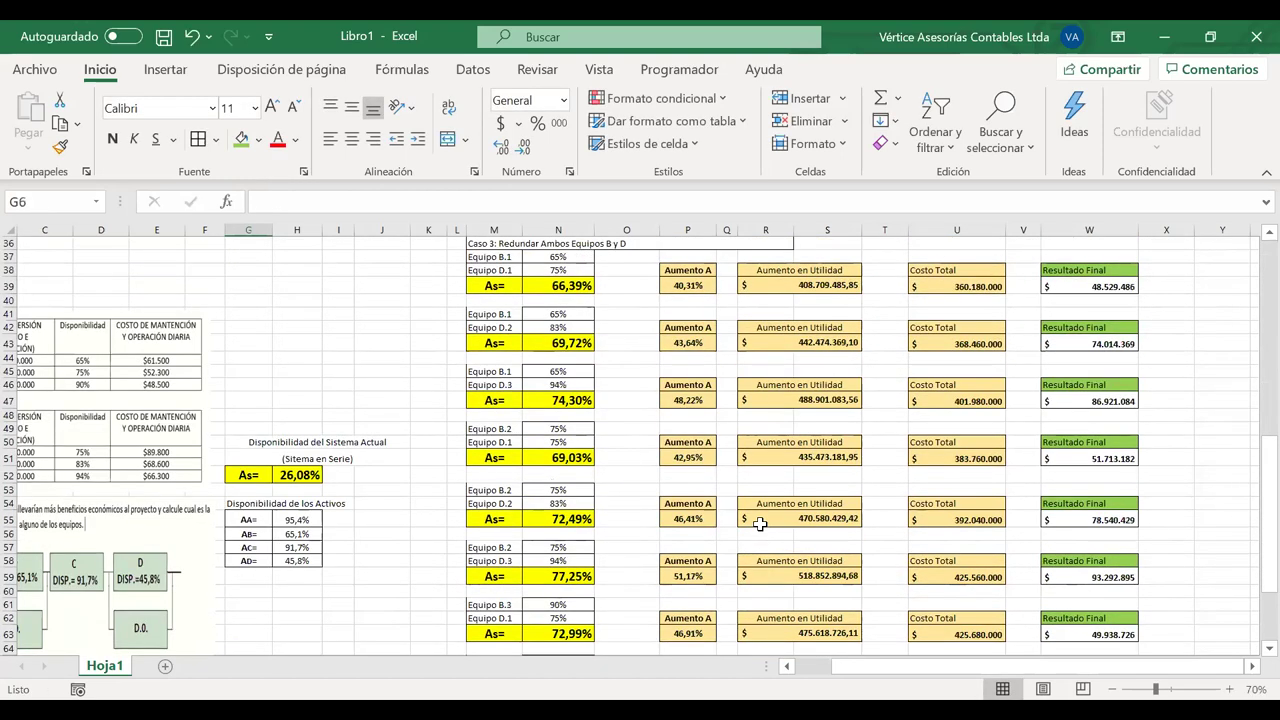
{"action": "scroll", "coordinate": [760, 523], "scroll_direction": "up", "scroll_amount": 15}
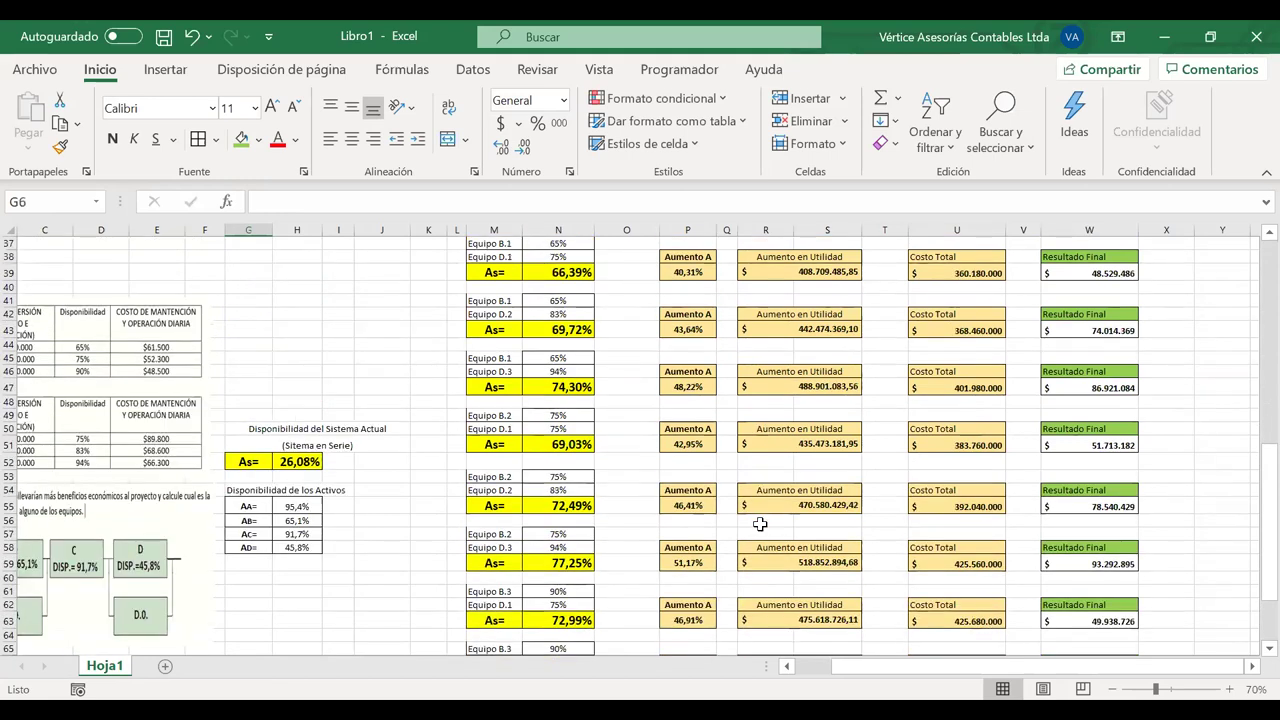
{"action": "scroll", "coordinate": [760, 523], "scroll_direction": "down", "scroll_amount": 15}
{"action": "scroll", "coordinate": [760, 523], "scroll_direction": "up", "scroll_amount": 15}
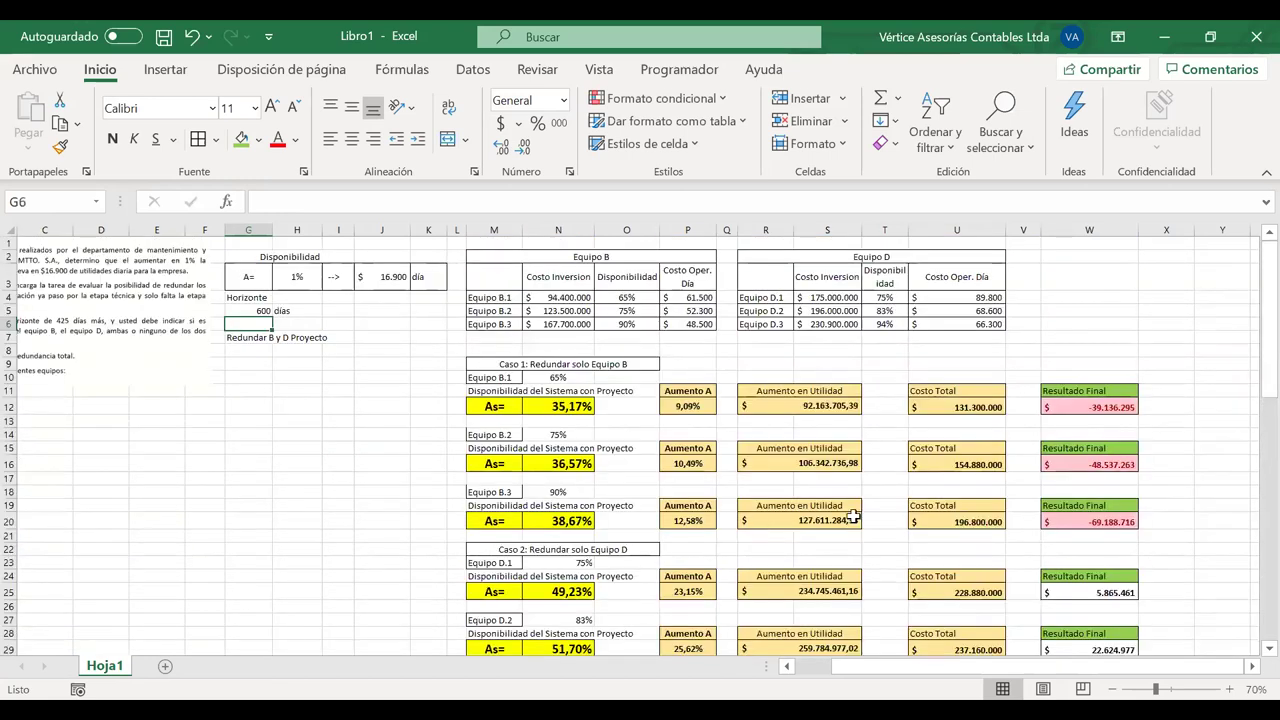
Try a 99% availability for Equipo B.3 in O6, view its effect on Caso 1, and undo the change
{"action": "left_click", "coordinate": [654, 326]}
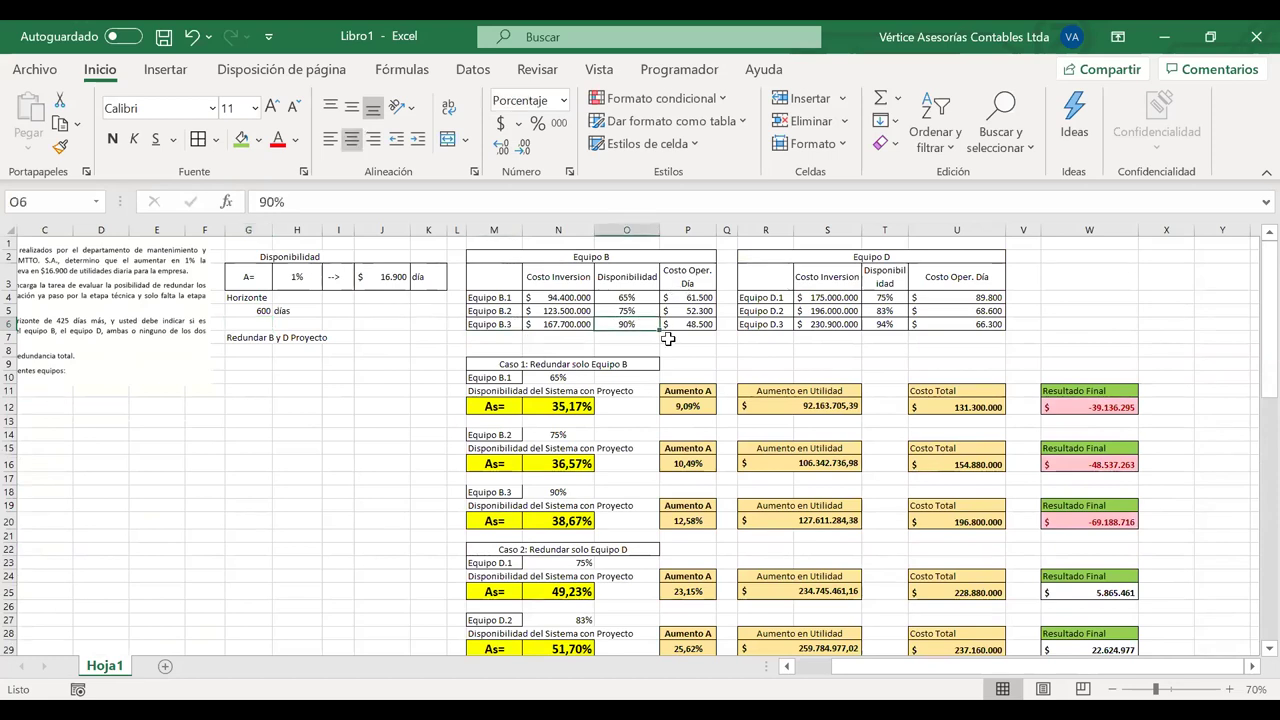
{"action": "type", "text": "99"}
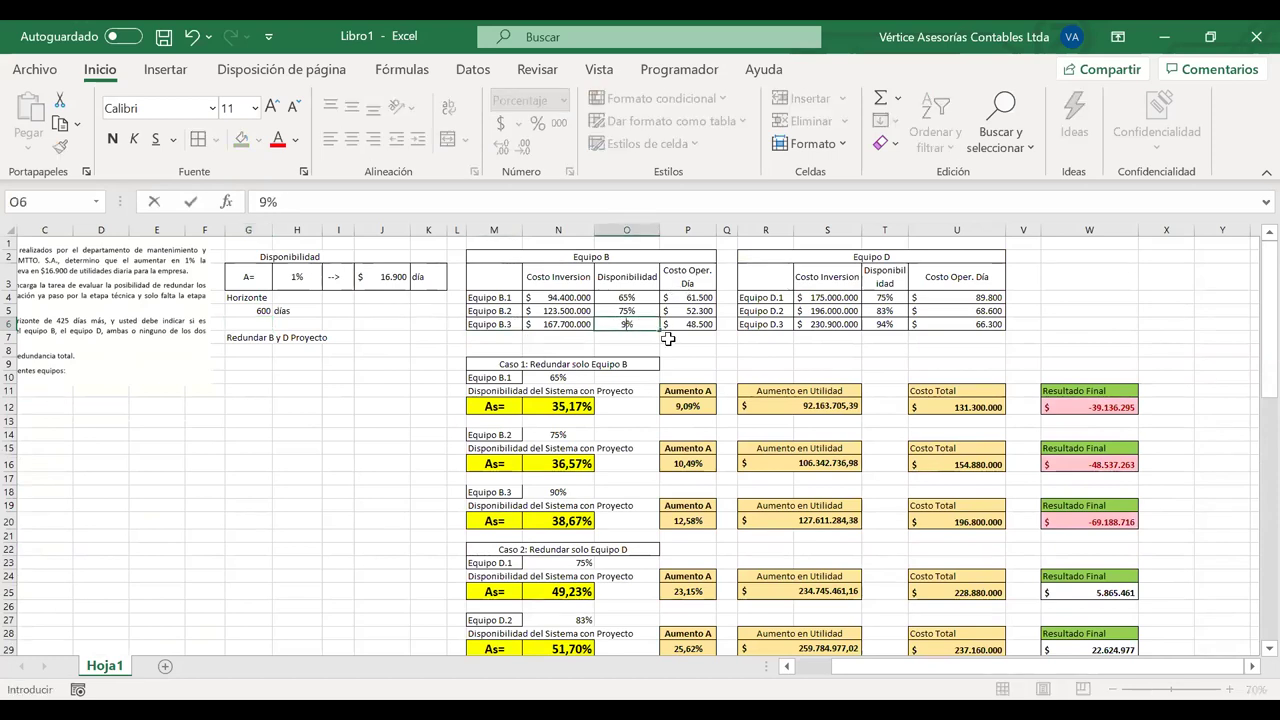
{"action": "key", "text": "Return"}
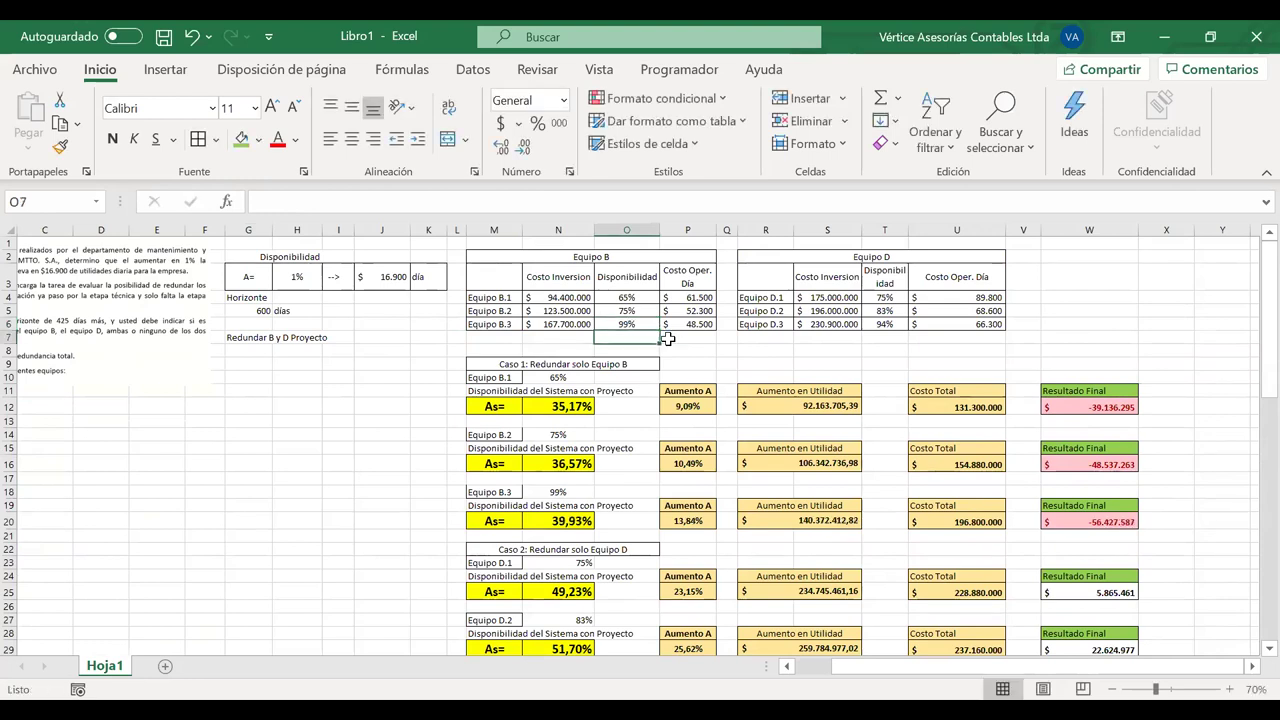
{"action": "key", "text": "ctrl+z"}
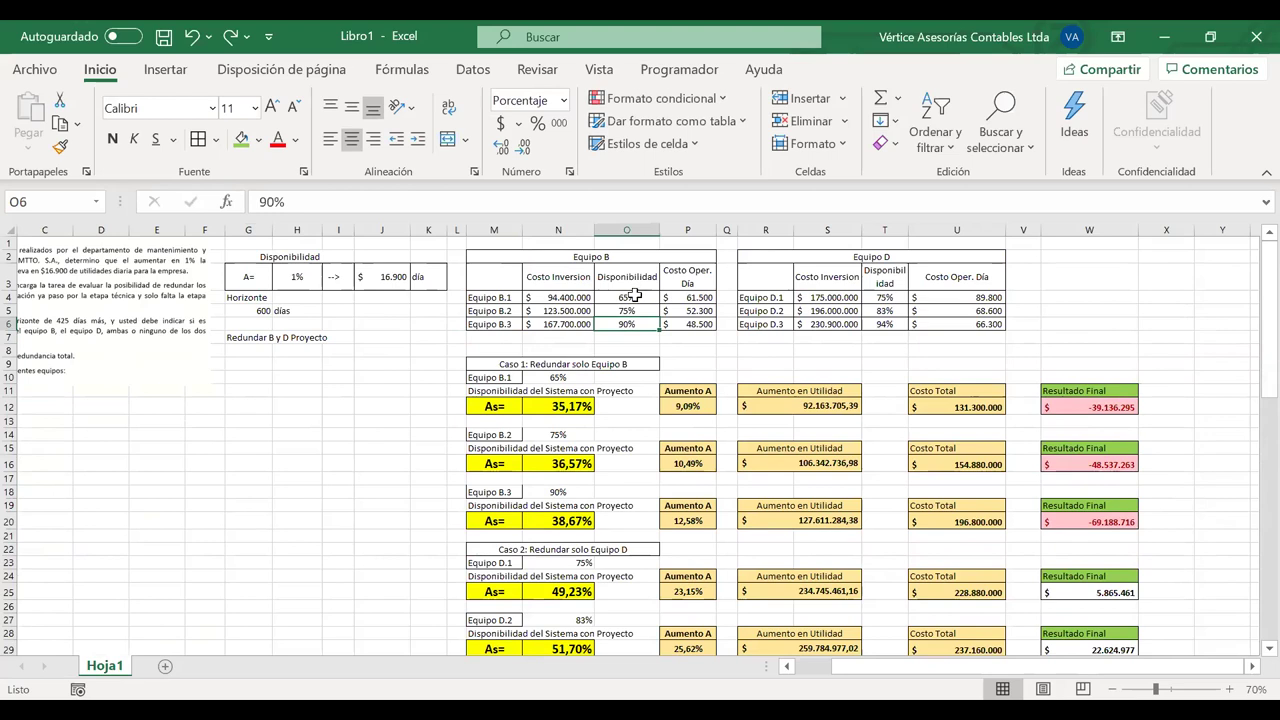
Undo the test changes to the horizon in G5 until the original project horizon is restored
{"action": "left_click_drag", "start_coordinate": [638, 291], "coordinate": [630, 322]}
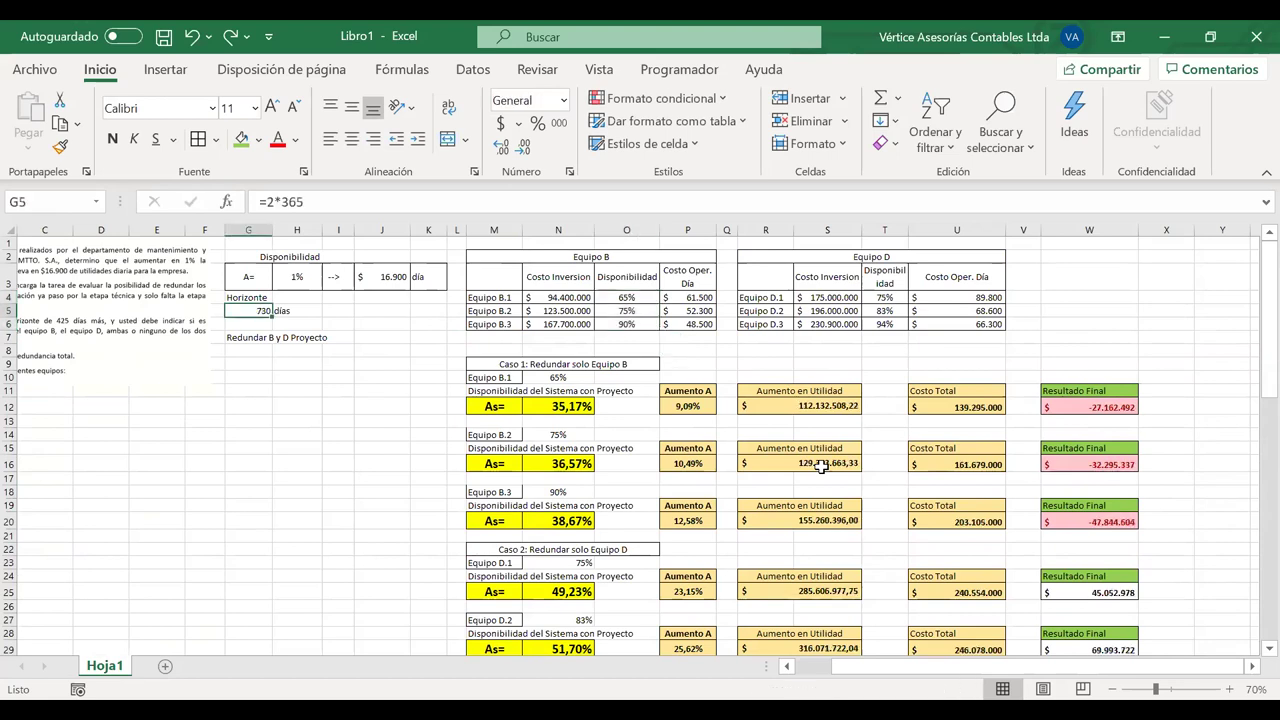
{"action": "key", "text": "ctrl+z"}
{"action": "left_click", "coordinate": [440, 447]}
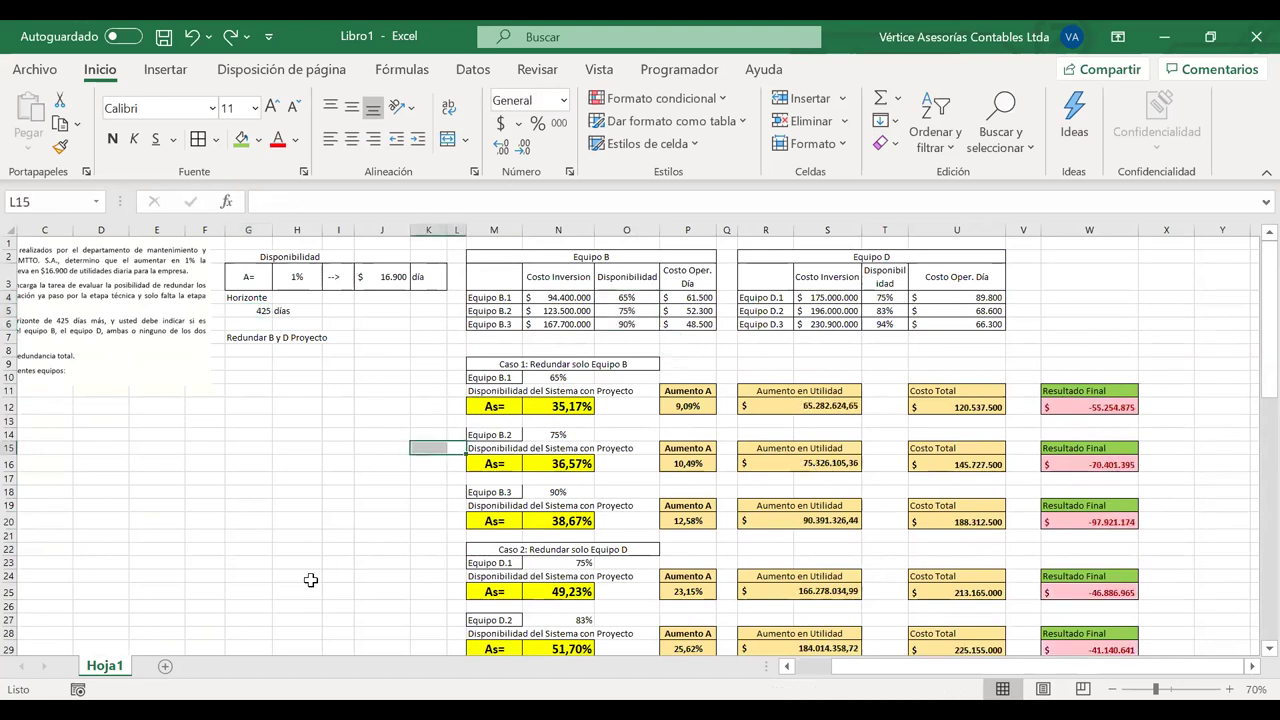
Review the problem statement, the system block diagram and the Resultado Final values of all three cases under the original horizon
{"action": "scroll", "coordinate": [311, 580], "scroll_direction": "down", "scroll_amount": 11}
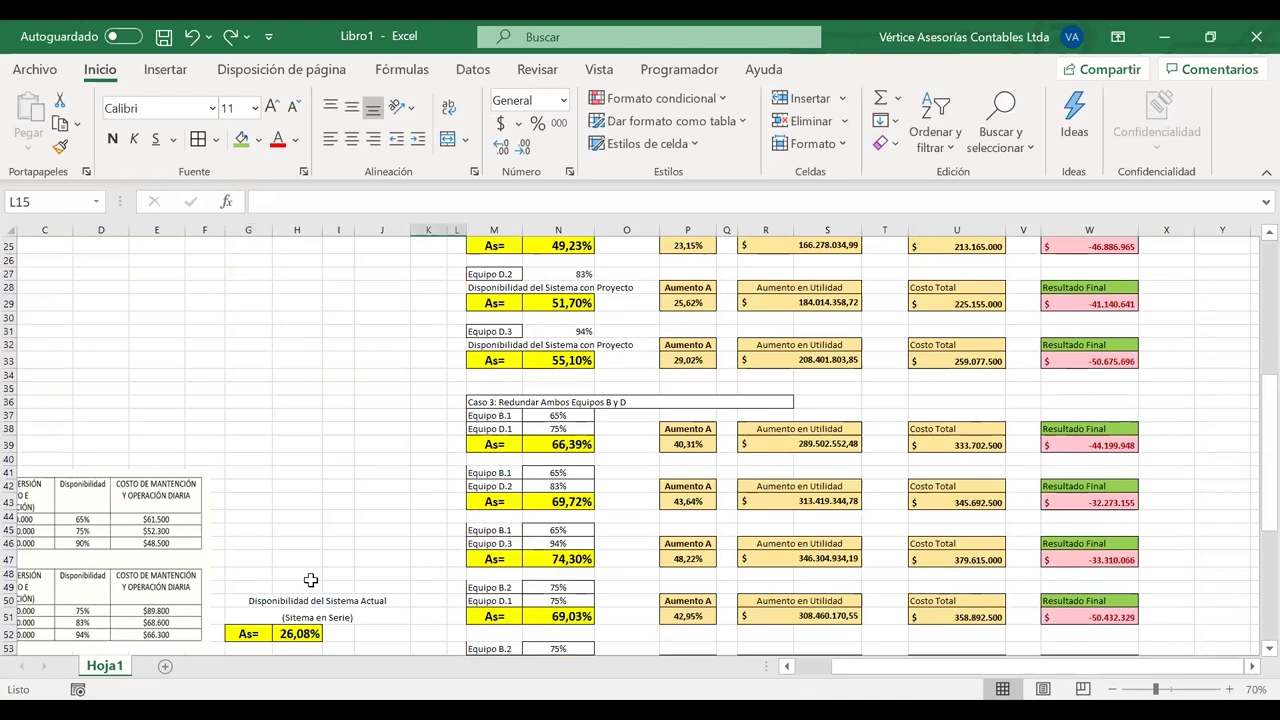
{"action": "scroll", "coordinate": [311, 580], "scroll_direction": "down", "scroll_amount": 3}
{"action": "scroll", "coordinate": [311, 580], "scroll_direction": "left", "scroll_amount": 2}
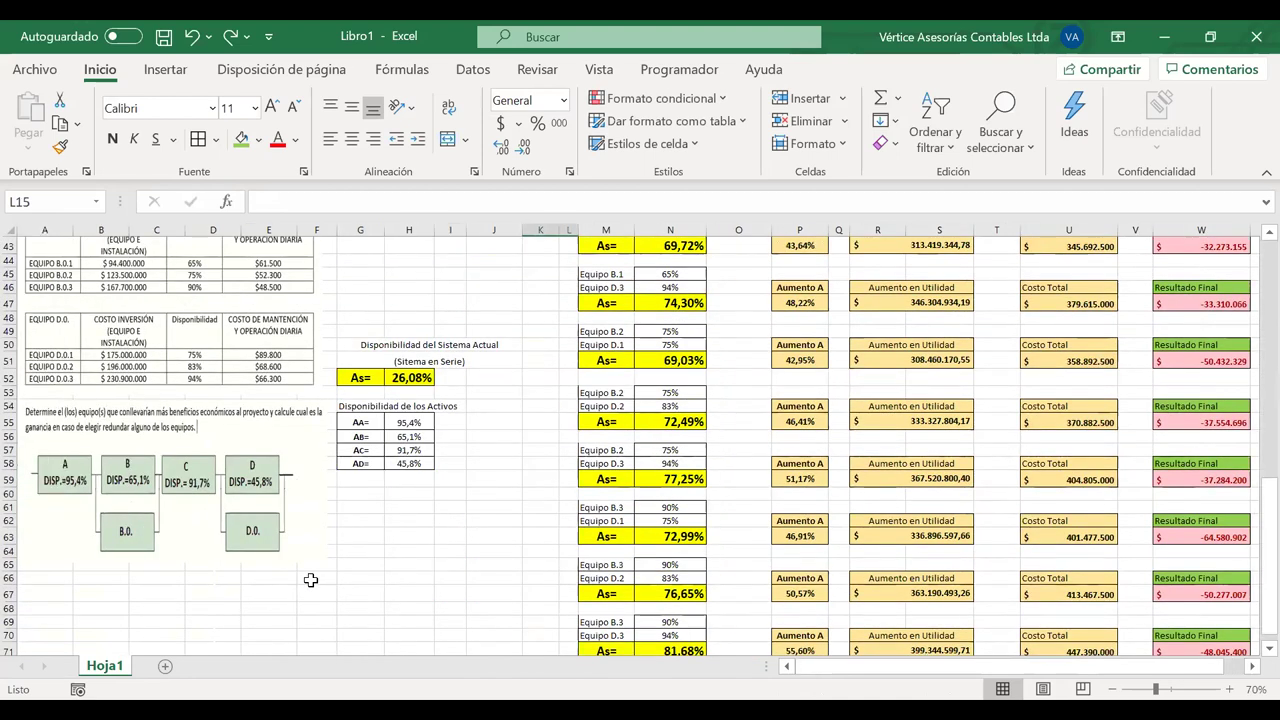
{"action": "scroll", "coordinate": [311, 580], "scroll_direction": "up", "scroll_amount": 14}
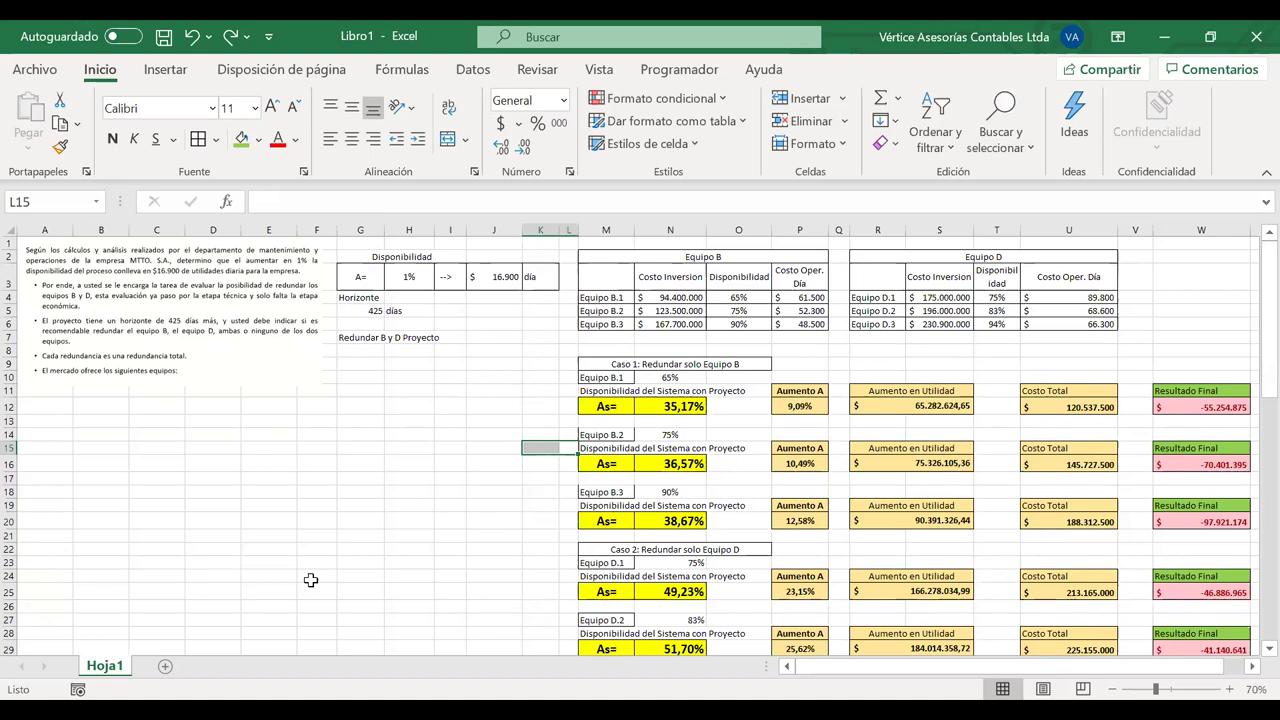
{"action": "scroll", "coordinate": [830, 435], "scroll_direction": "right", "scroll_amount": 2}
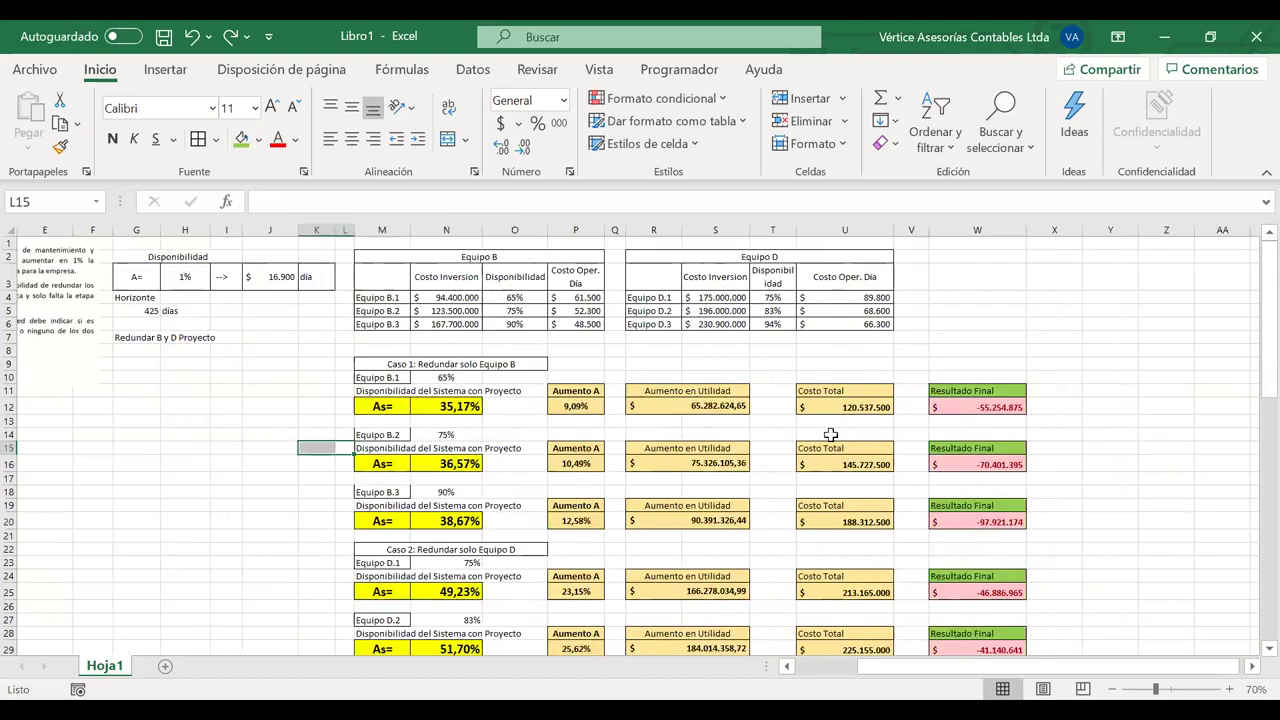
{"action": "scroll", "coordinate": [830, 435], "scroll_direction": "down", "scroll_amount": 1}
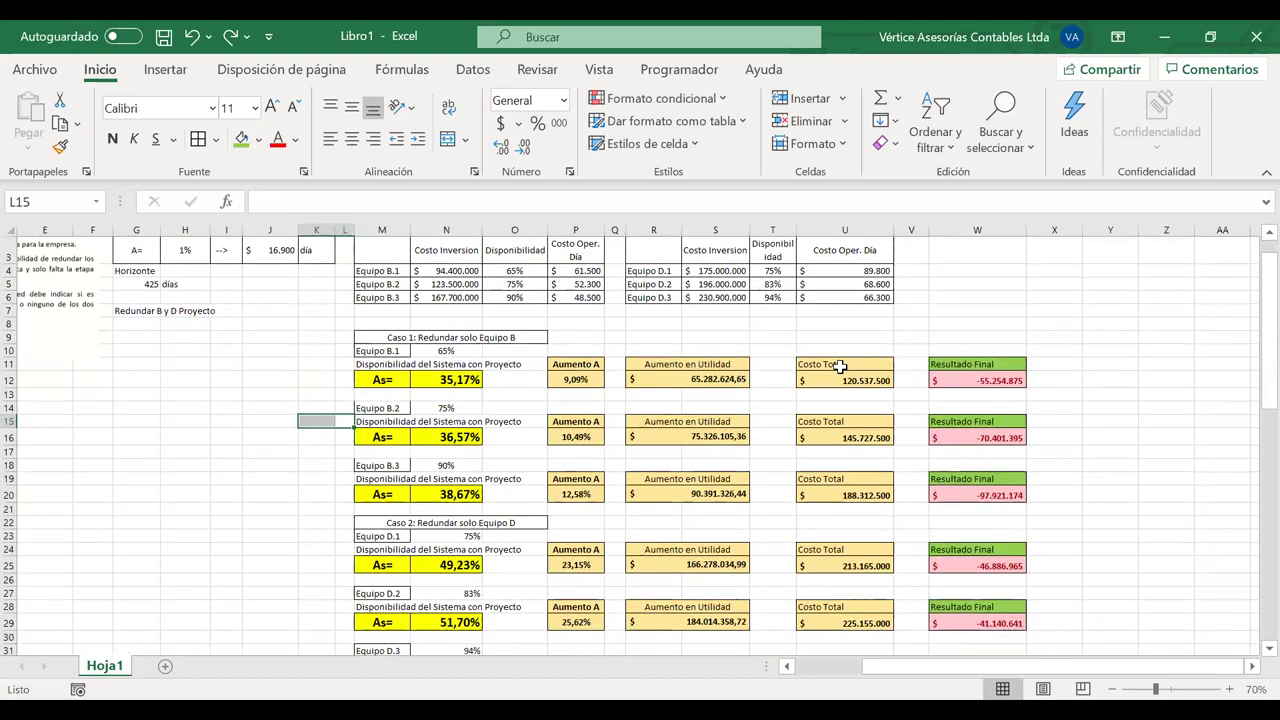
{"action": "scroll", "coordinate": [840, 367], "scroll_direction": "down", "scroll_amount": 2}
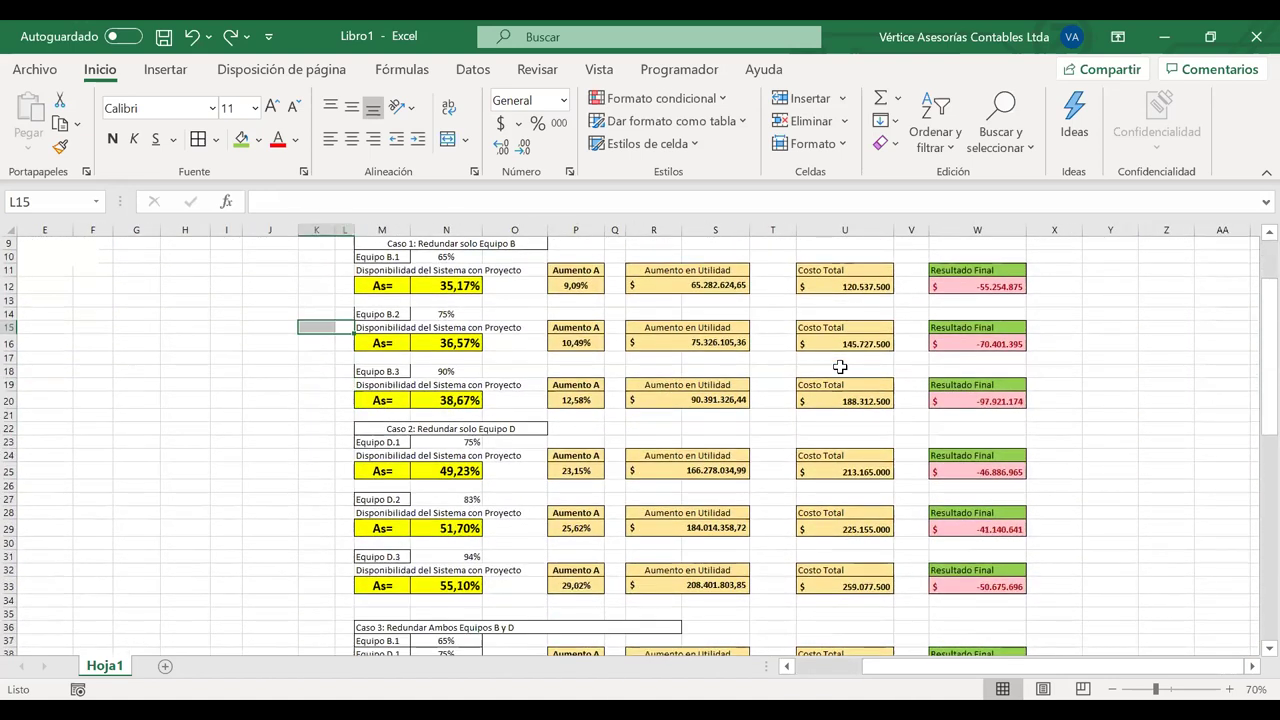
{"action": "scroll", "coordinate": [840, 367], "scroll_direction": "down", "scroll_amount": 6}
{"action": "left_click", "coordinate": [882, 316]}
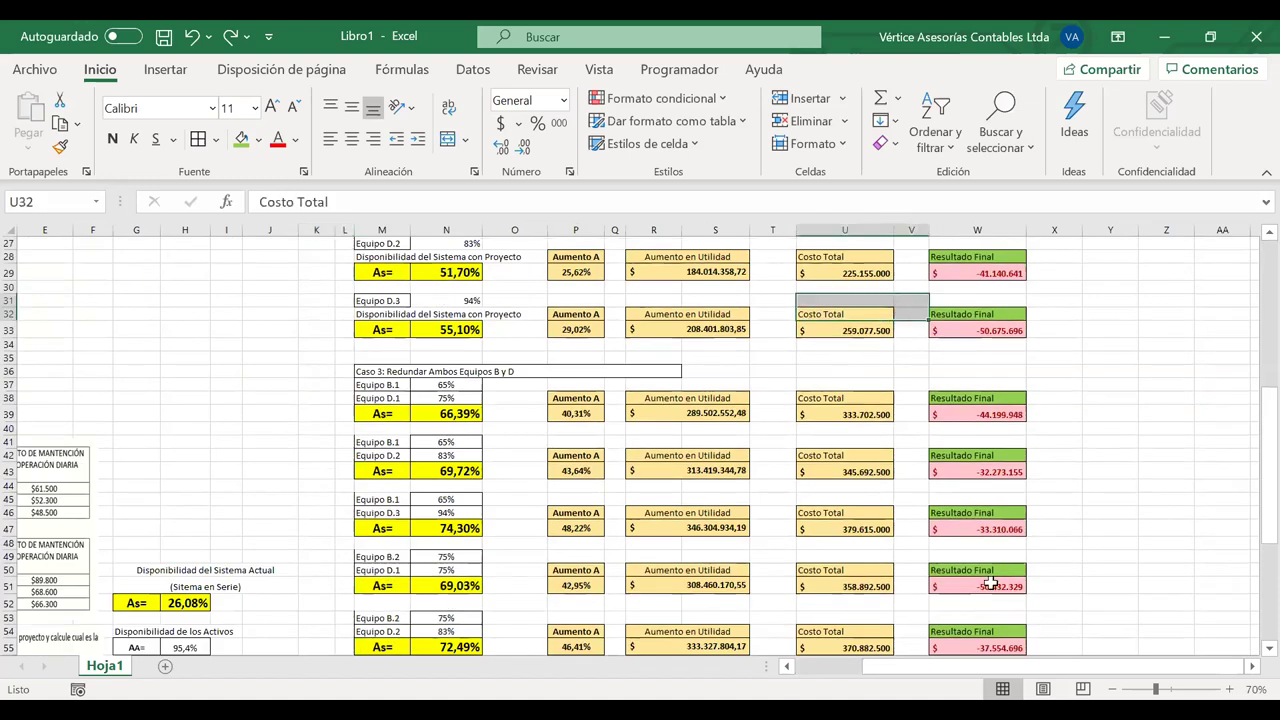
{"action": "scroll", "coordinate": [990, 580], "scroll_direction": "down", "scroll_amount": 6}
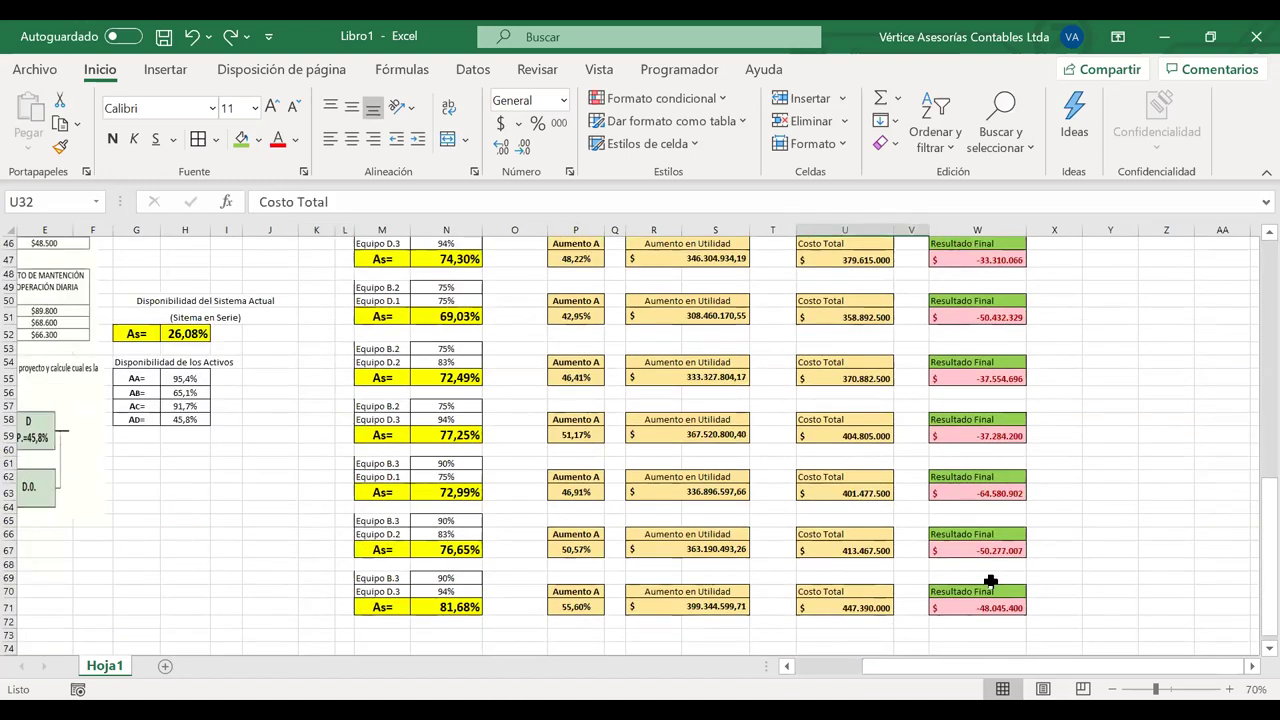
{"action": "scroll", "coordinate": [986, 586], "scroll_direction": "up", "scroll_amount": 15}
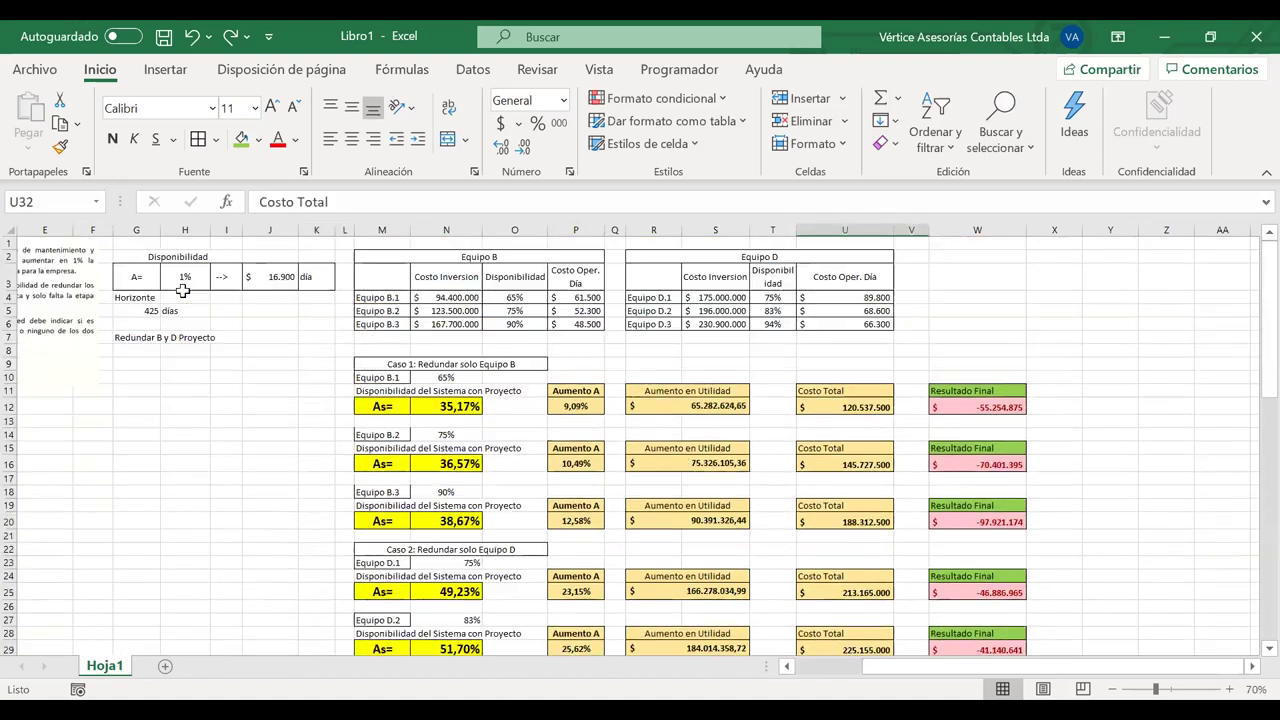
Set the project horizon in G5 to 500 days and check the Resultado Final values down to the last Caso 3 combination
{"action": "left_click", "coordinate": [136, 311]}
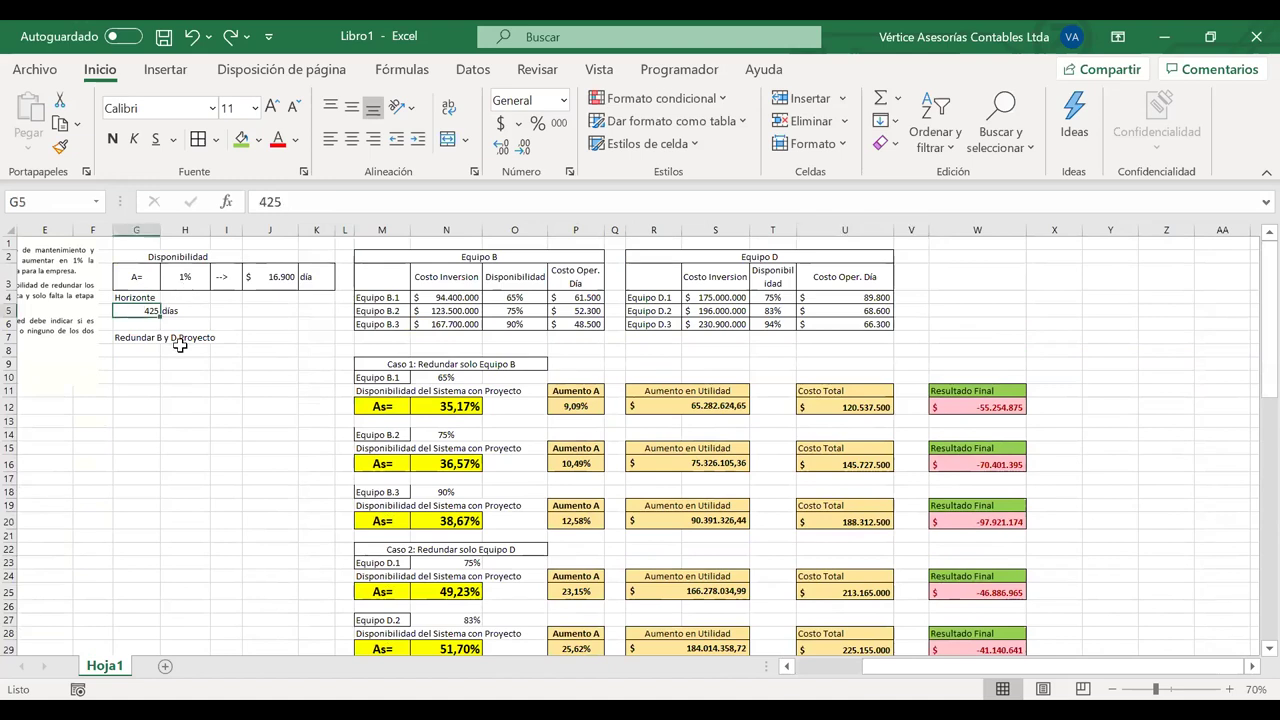
{"action": "type", "text": "500"}
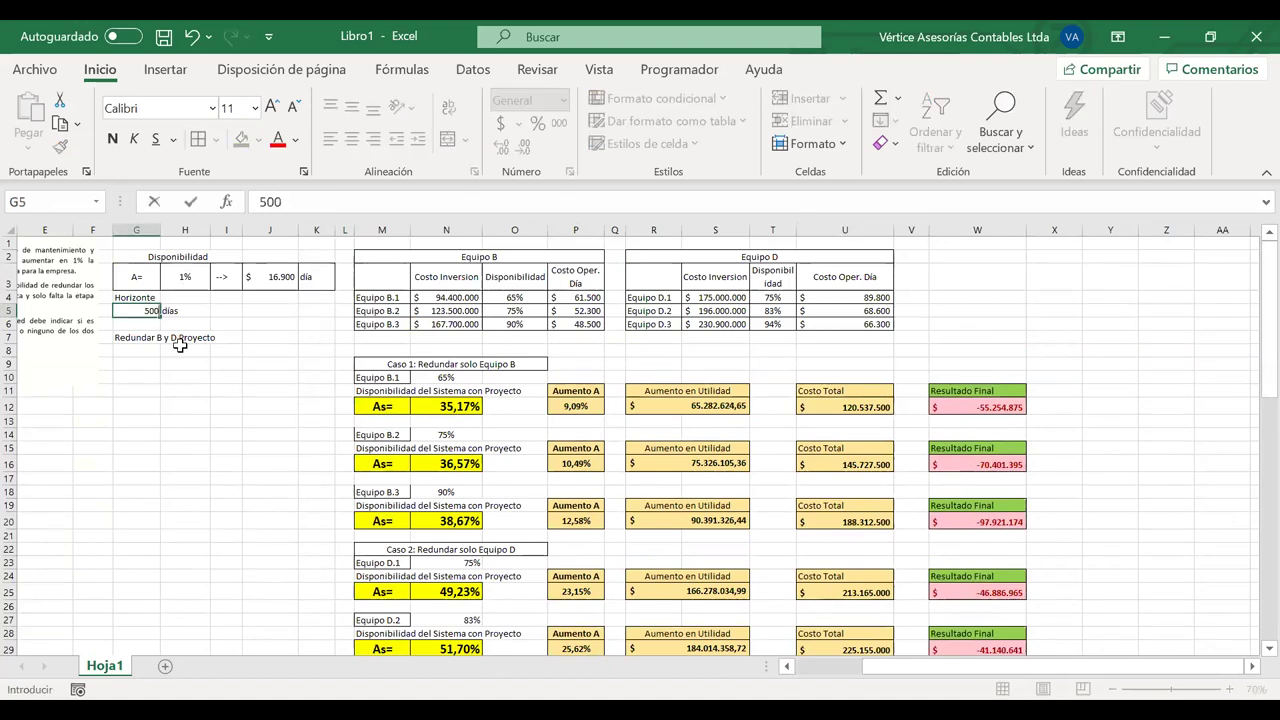
{"action": "key", "text": "Return"}
{"action": "scroll", "coordinate": [581, 436], "scroll_direction": "down", "scroll_amount": 7}
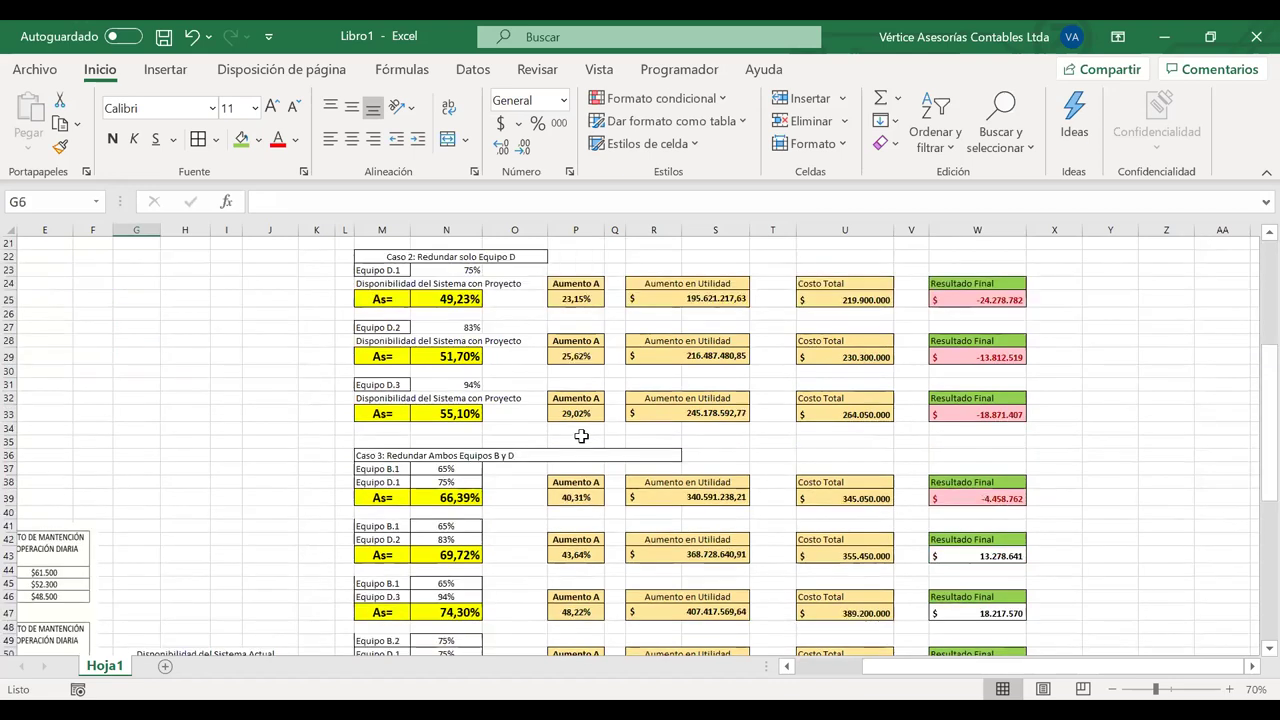
{"action": "scroll", "coordinate": [581, 436], "scroll_direction": "down", "scroll_amount": 2}
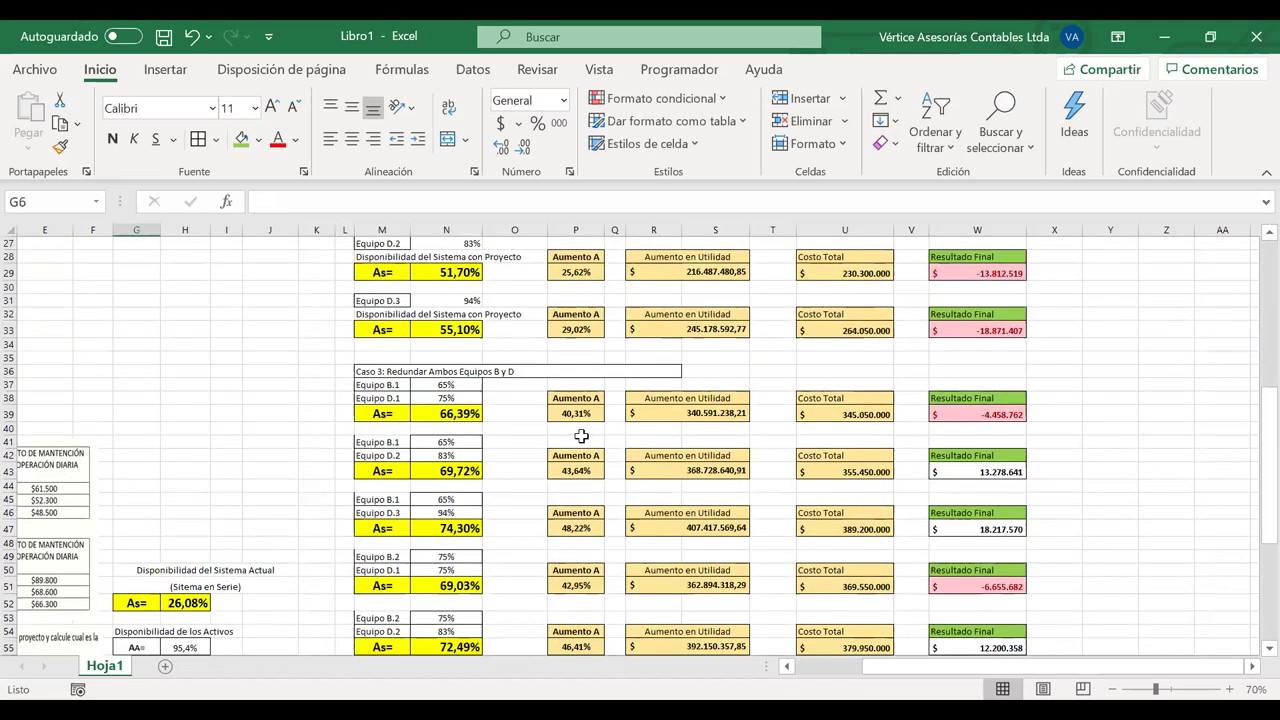
{"action": "scroll", "coordinate": [581, 436], "scroll_direction": "down", "scroll_amount": 1}
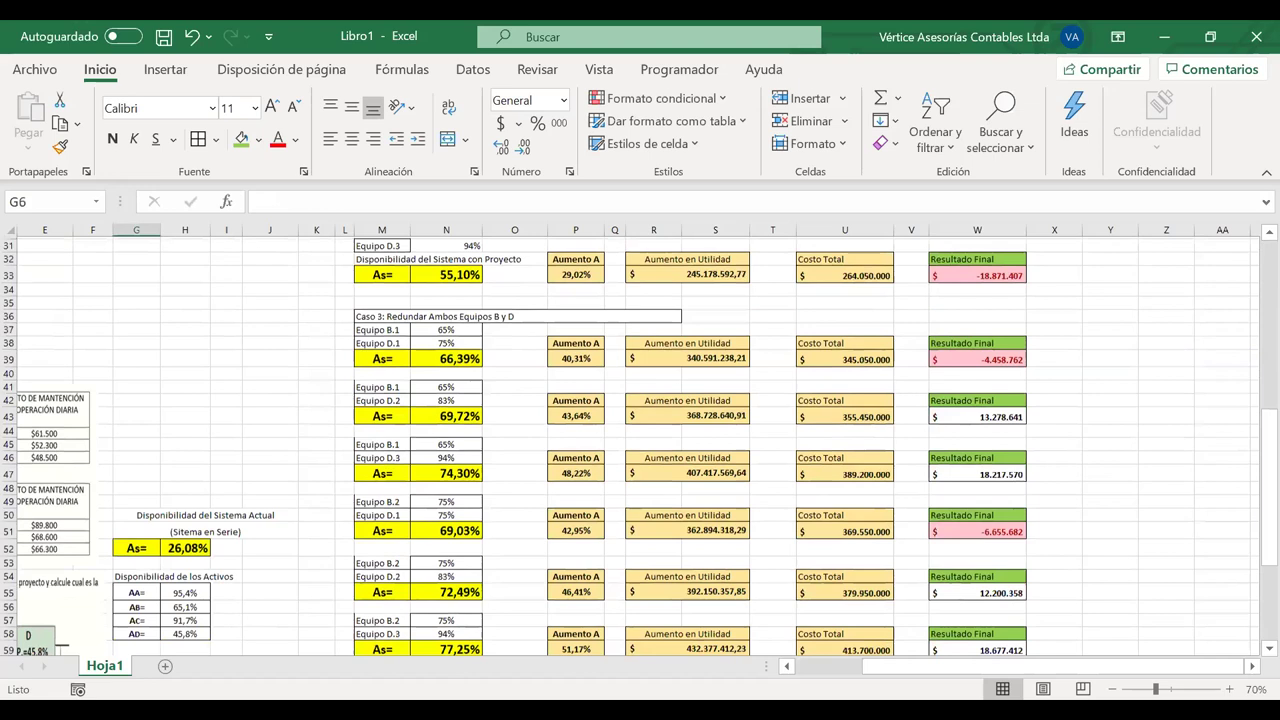
{"action": "scroll", "coordinate": [812, 504], "scroll_direction": "down", "scroll_amount": 2}
{"action": "scroll", "coordinate": [812, 504], "scroll_direction": "down", "scroll_amount": 3}
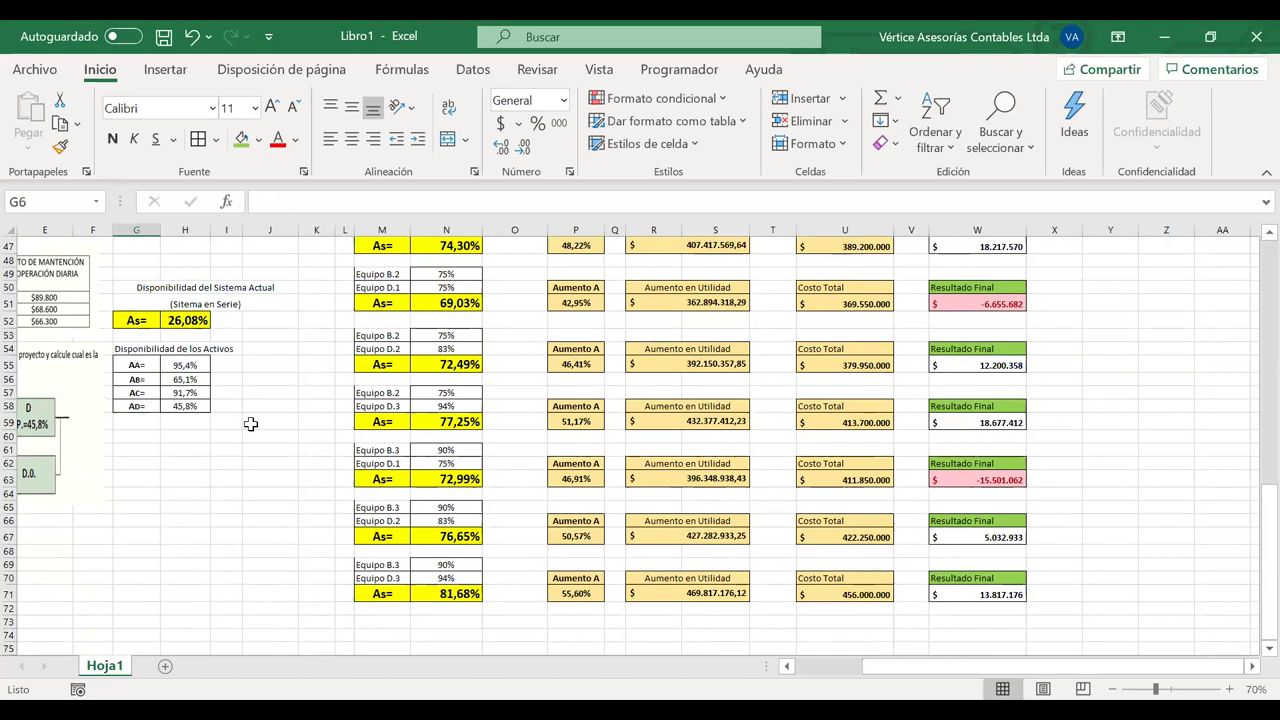
Compare the Resultado Final values of the single-equipment cases with the Caso 3 combinations of equipment B and D
{"action": "scroll", "coordinate": [252, 420], "scroll_direction": "up", "scroll_amount": 15}
{"action": "scroll", "coordinate": [358, 470], "scroll_direction": "down", "scroll_amount": 4}
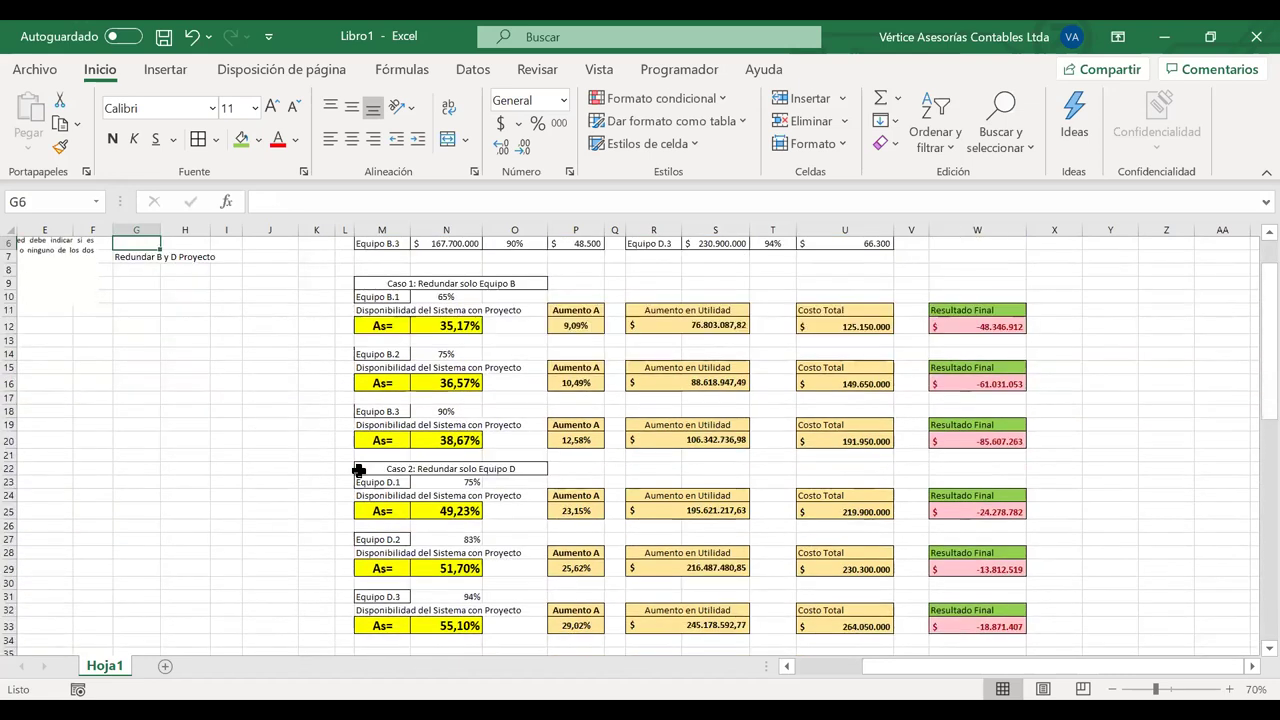
{"action": "scroll", "coordinate": [358, 470], "scroll_direction": "down", "scroll_amount": 10}
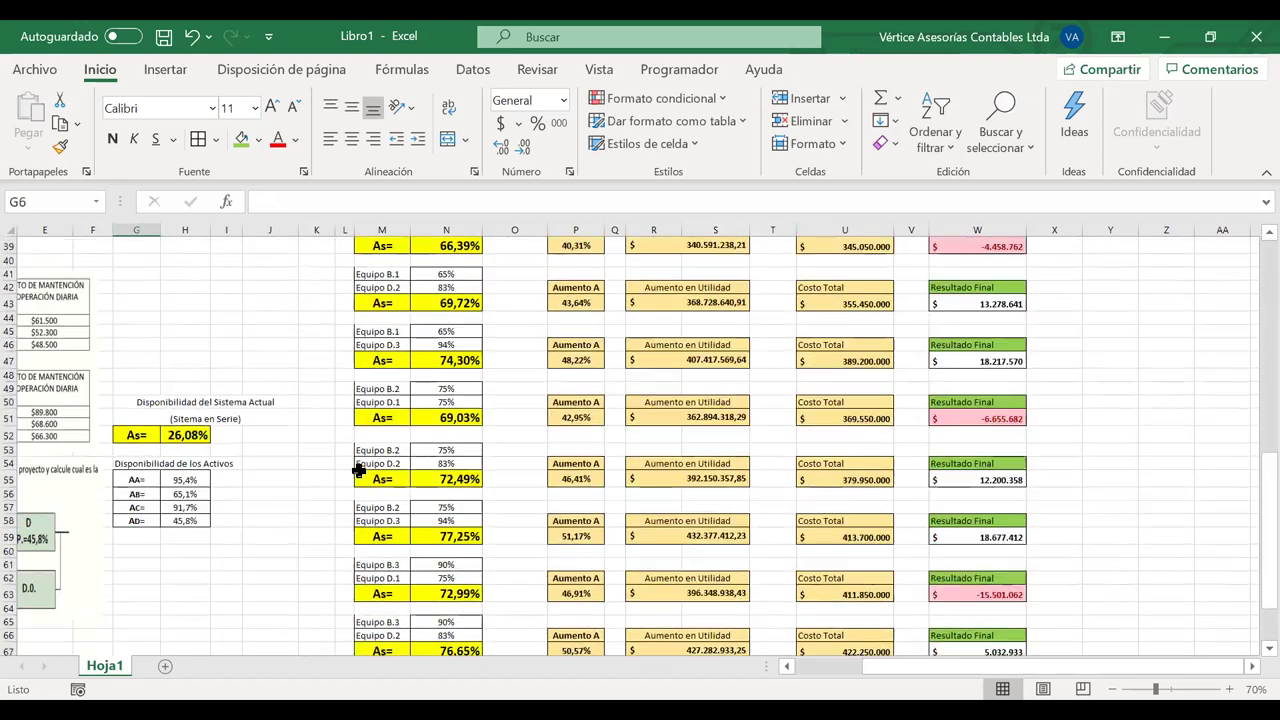
{"action": "scroll", "coordinate": [358, 470], "scroll_direction": "down", "scroll_amount": 2}
{"action": "scroll", "coordinate": [358, 470], "scroll_direction": "up", "scroll_amount": 1}
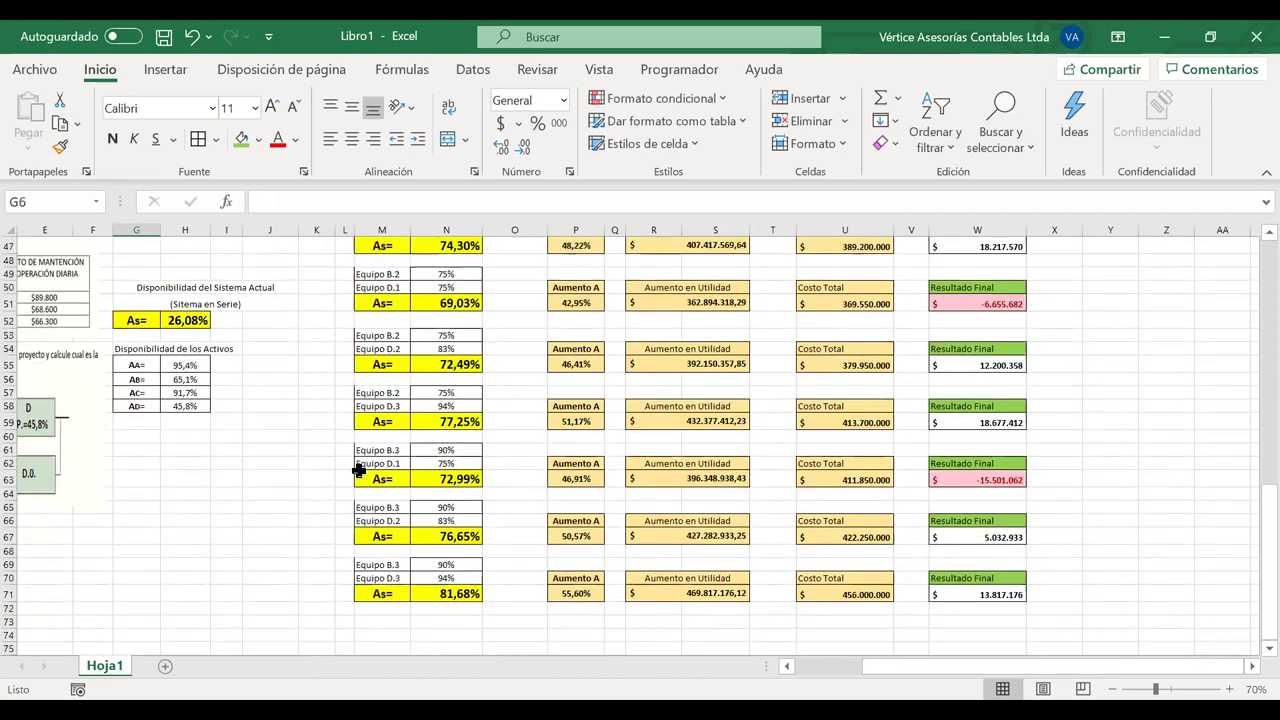
{"action": "scroll", "coordinate": [358, 470], "scroll_direction": "up", "scroll_amount": 1}
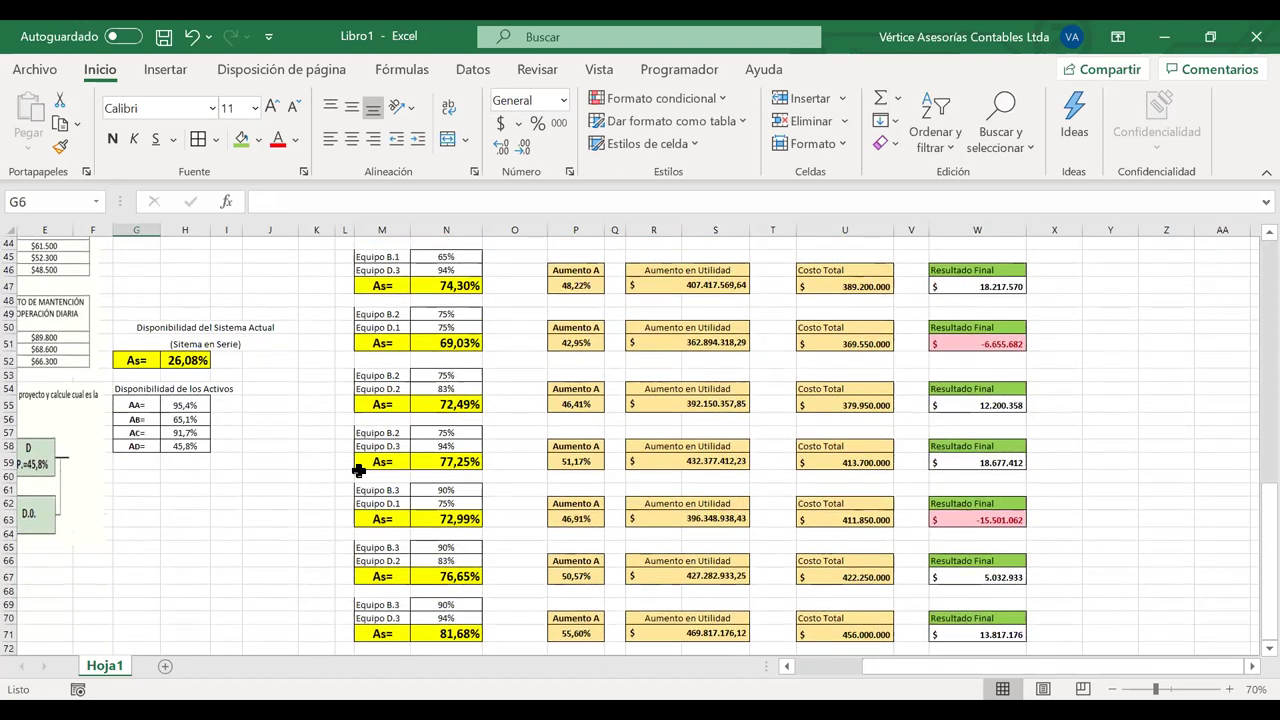
{"action": "scroll", "coordinate": [358, 470], "scroll_direction": "up", "scroll_amount": 2}
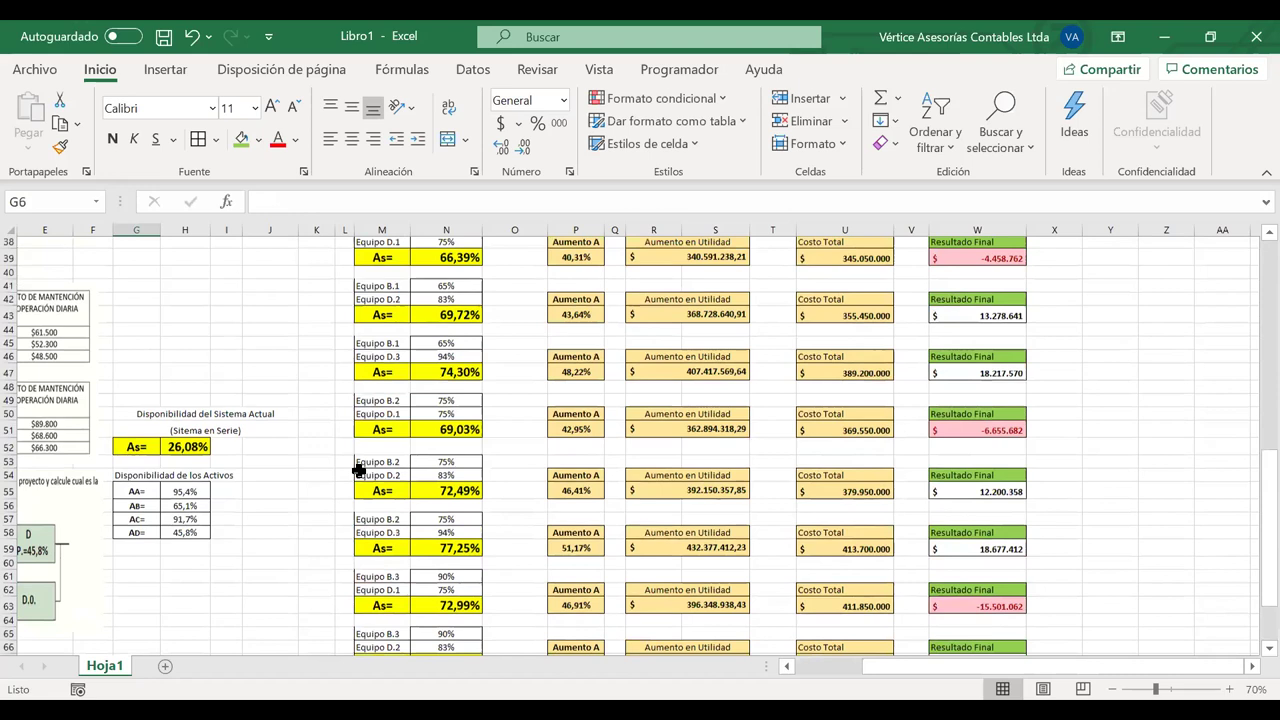
{"action": "scroll", "coordinate": [358, 470], "scroll_direction": "up", "scroll_amount": 1}
{"action": "scroll", "coordinate": [365, 460], "scroll_direction": "down", "scroll_amount": 1}
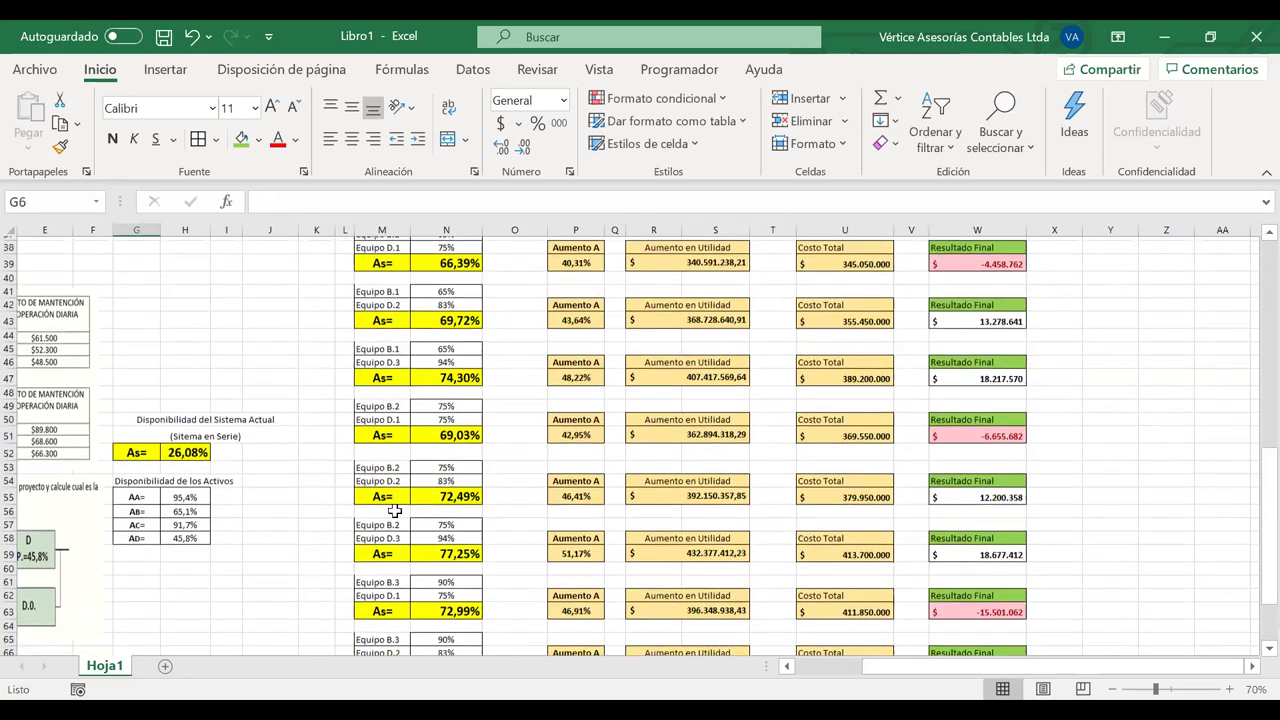
{"action": "scroll", "coordinate": [400, 510], "scroll_direction": "down", "scroll_amount": 1}
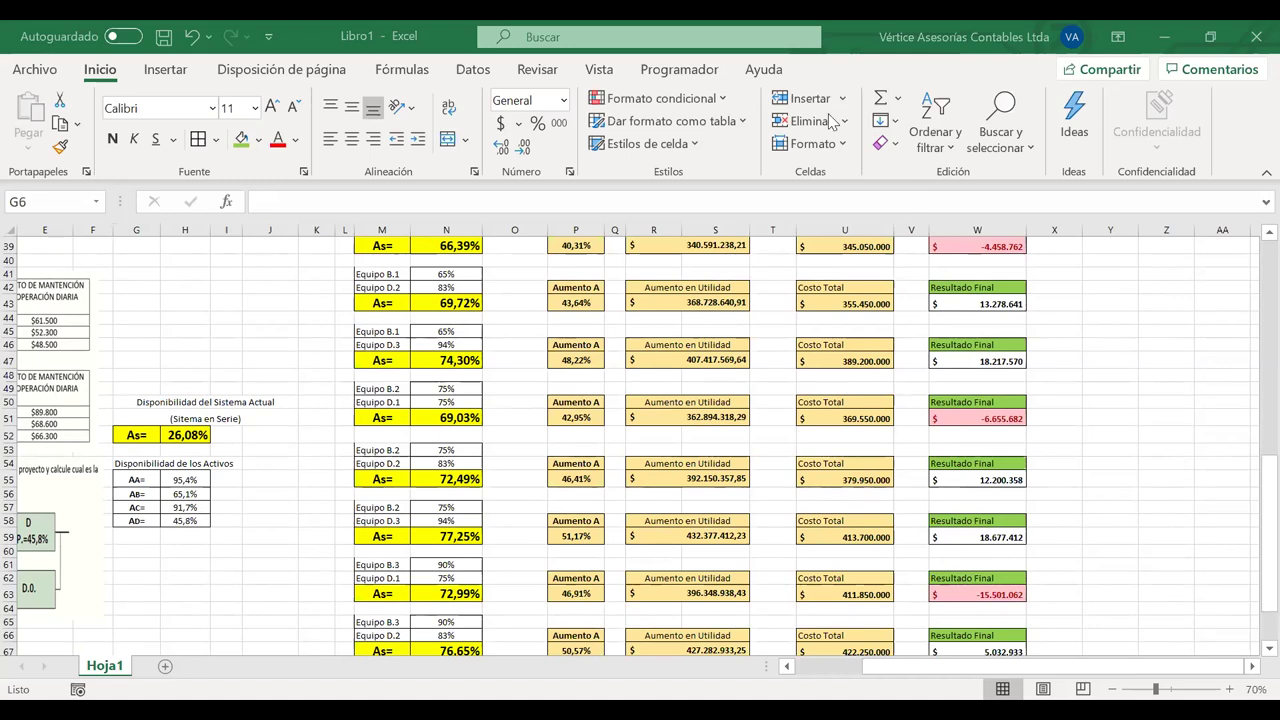
Set the project horizon in G5 back to 425 days and check the Caso 3 Resultado Final values
{"action": "scroll", "coordinate": [512, 386], "scroll_direction": "left", "scroll_amount": 2}
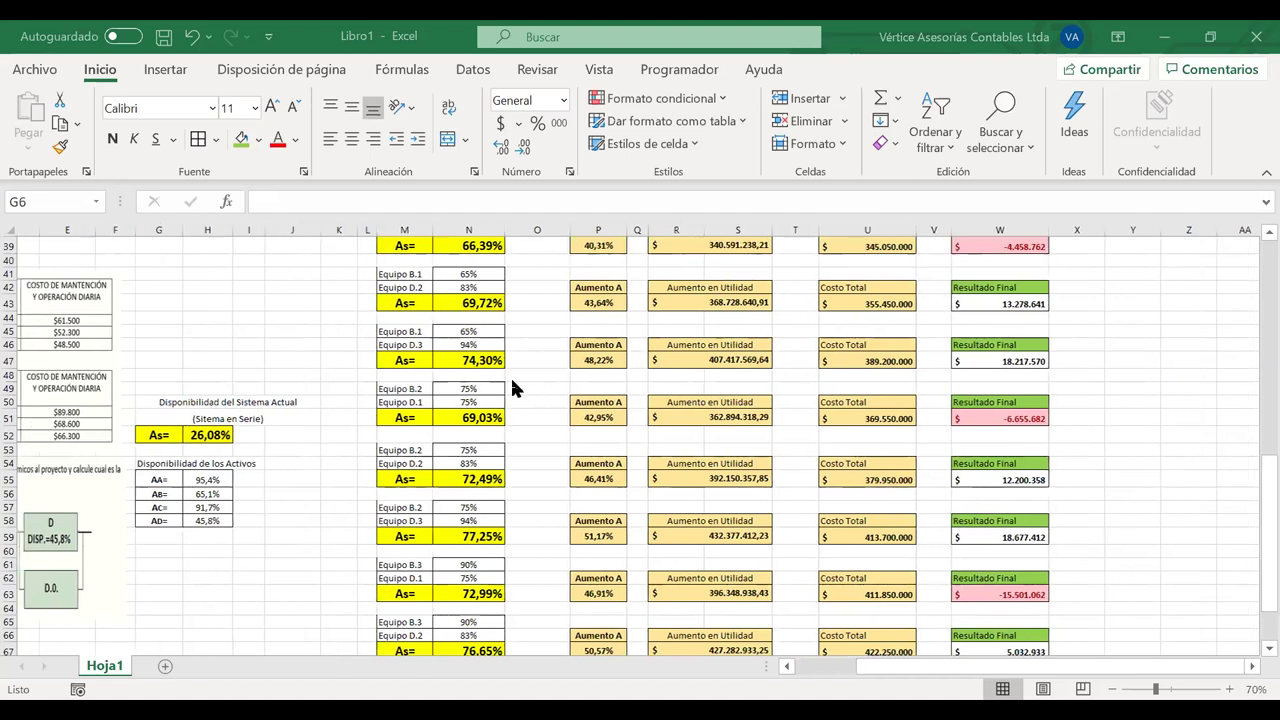
{"action": "scroll", "coordinate": [510, 375], "scroll_direction": "up", "scroll_amount": 13}
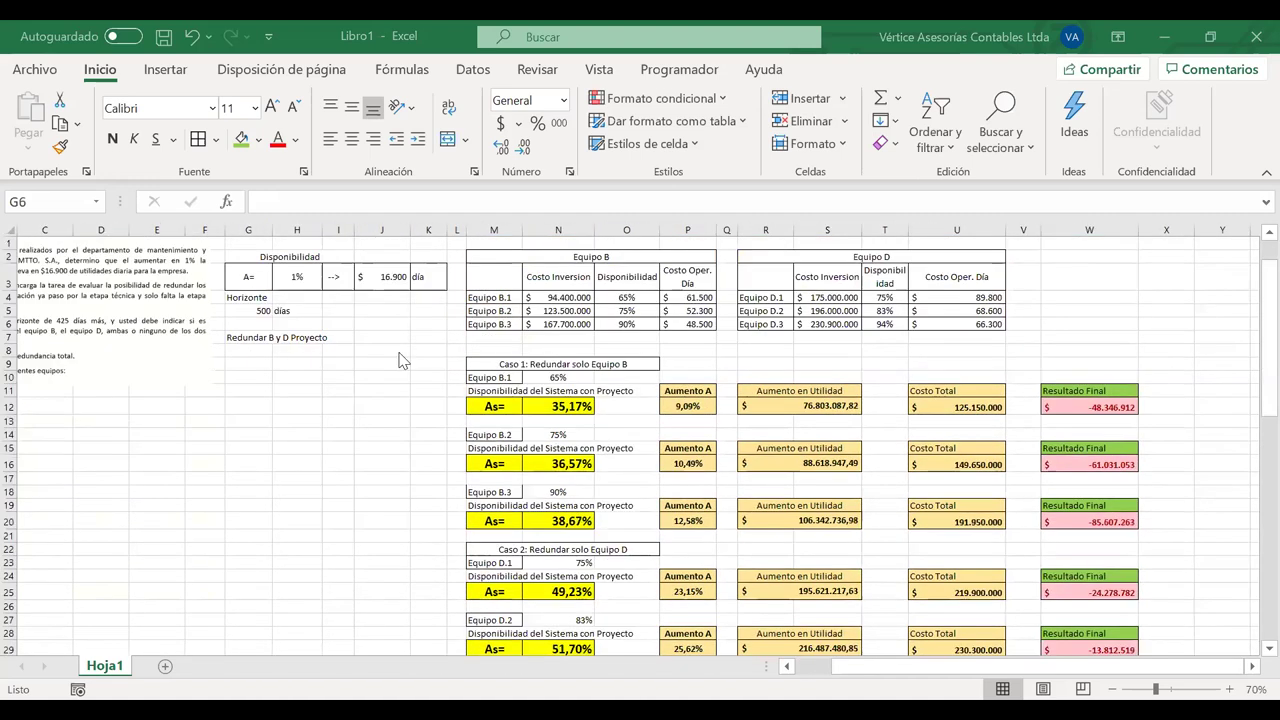
{"action": "left_click", "coordinate": [250, 312]}
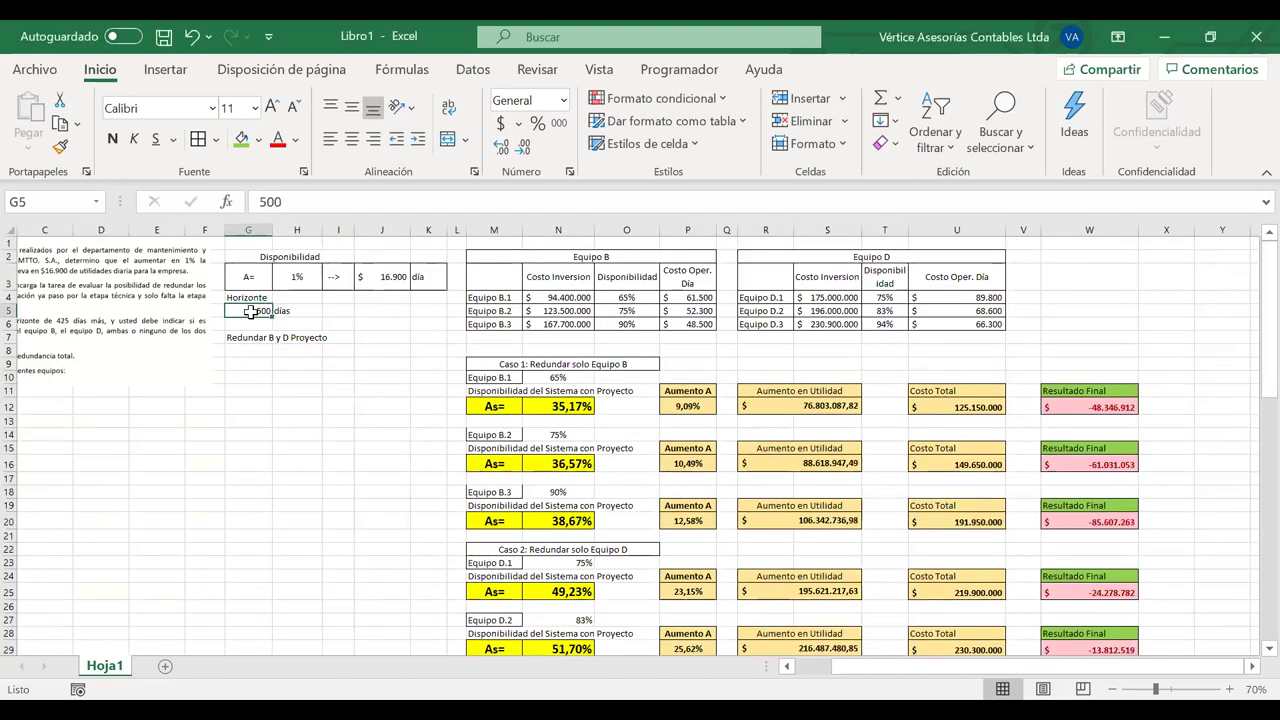
{"action": "type", "text": "425"}
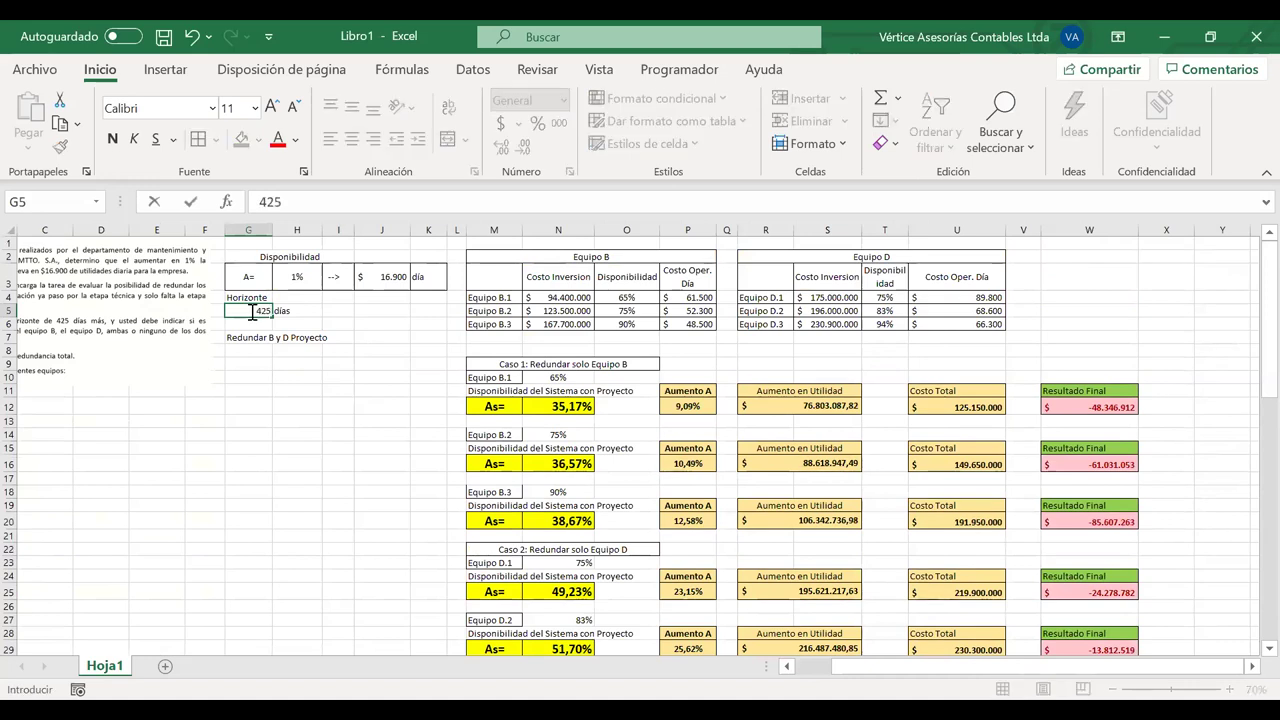
{"action": "key", "text": "Return"}
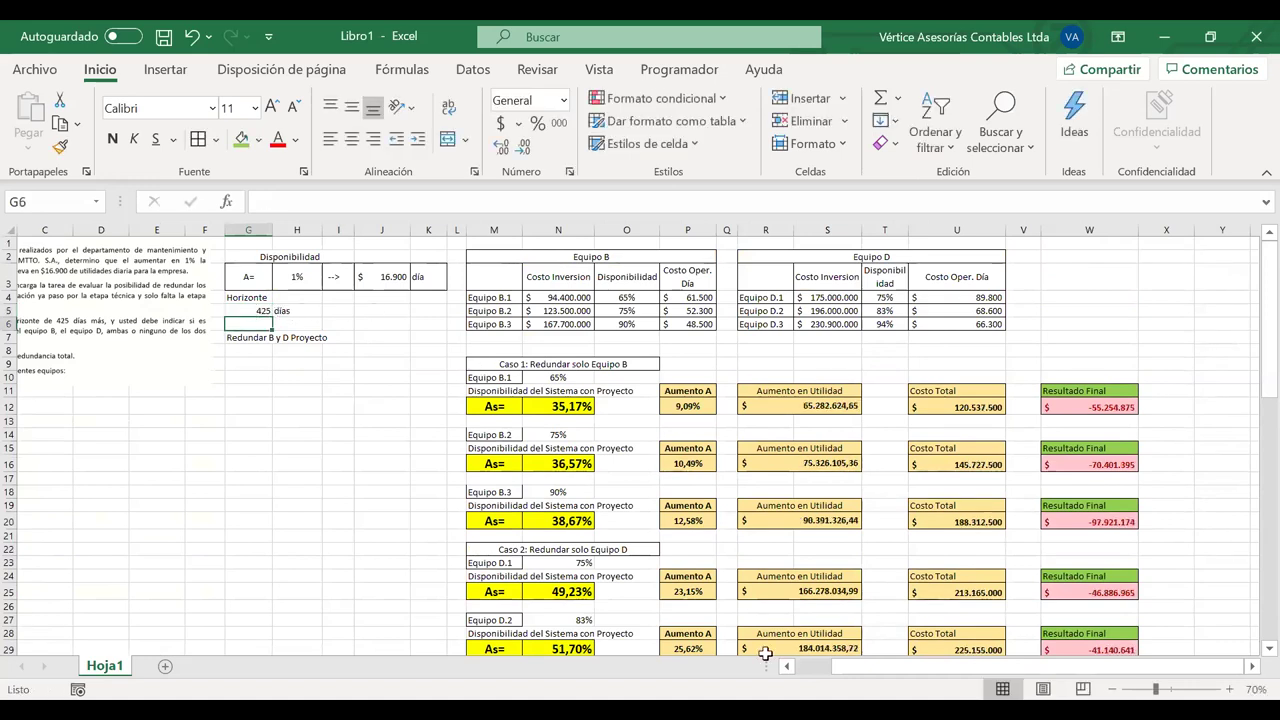
{"action": "scroll", "coordinate": [765, 653], "scroll_direction": "down", "scroll_amount": 13}
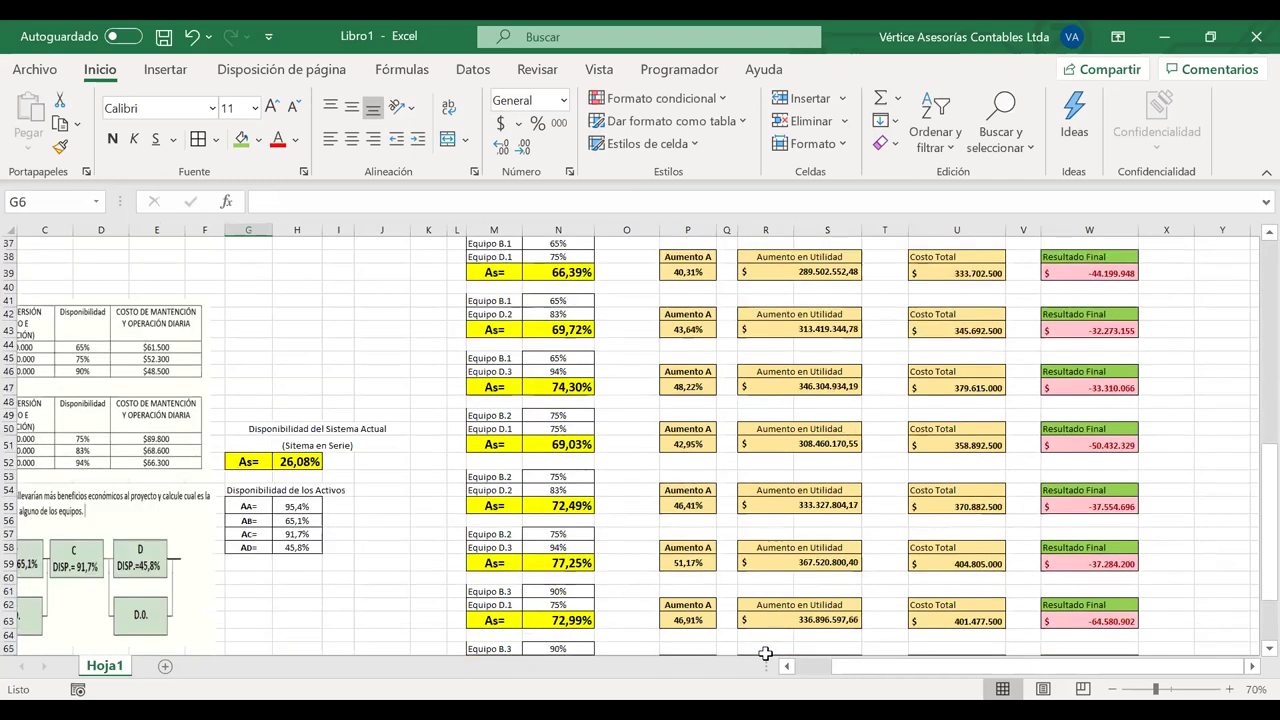
{"action": "scroll", "coordinate": [765, 653], "scroll_direction": "up", "scroll_amount": 13}
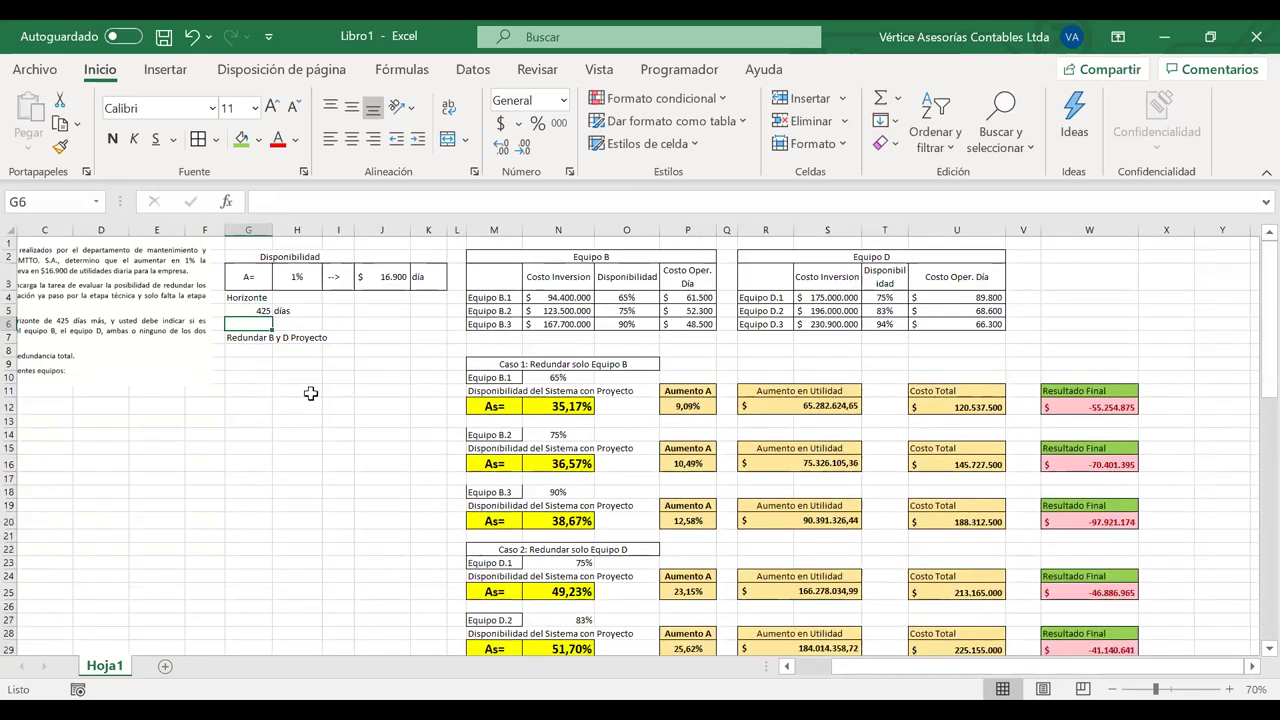
Set the project horizon in G5 to 490 days and check the Resultado Final values of the Caso 3 combinations
{"action": "left_click", "coordinate": [256, 311]}
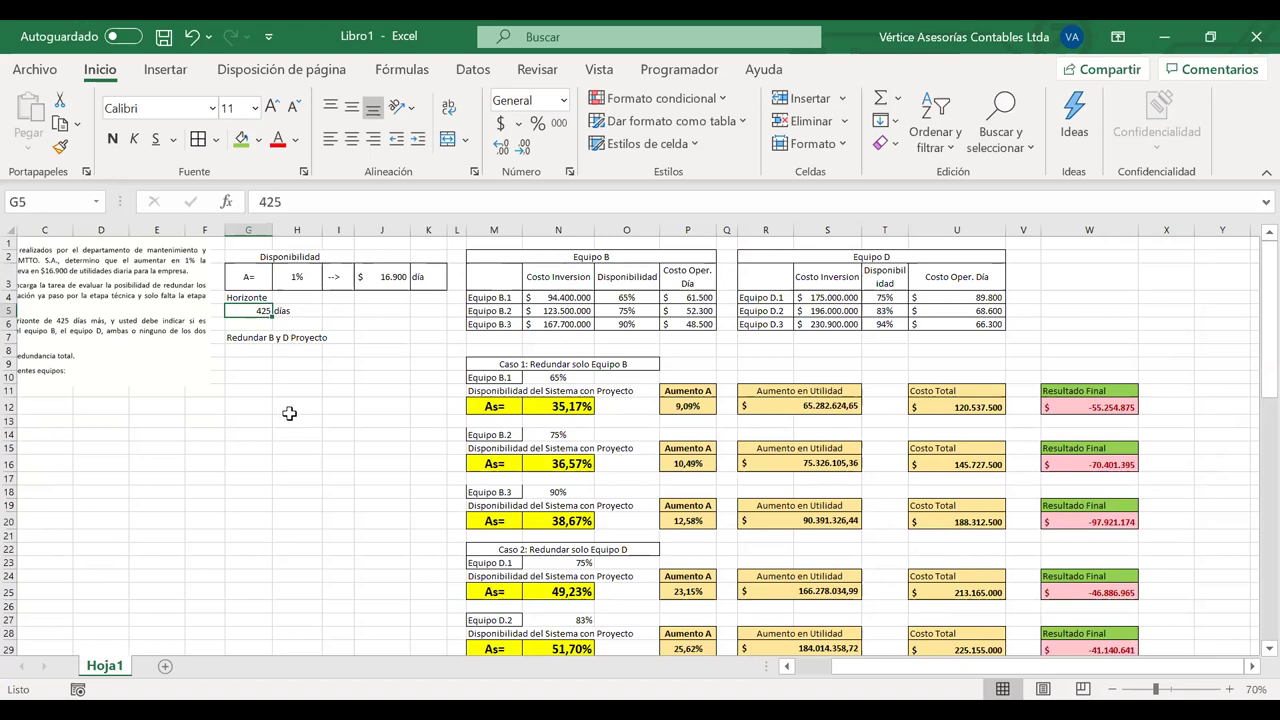
{"action": "type", "text": "4"}
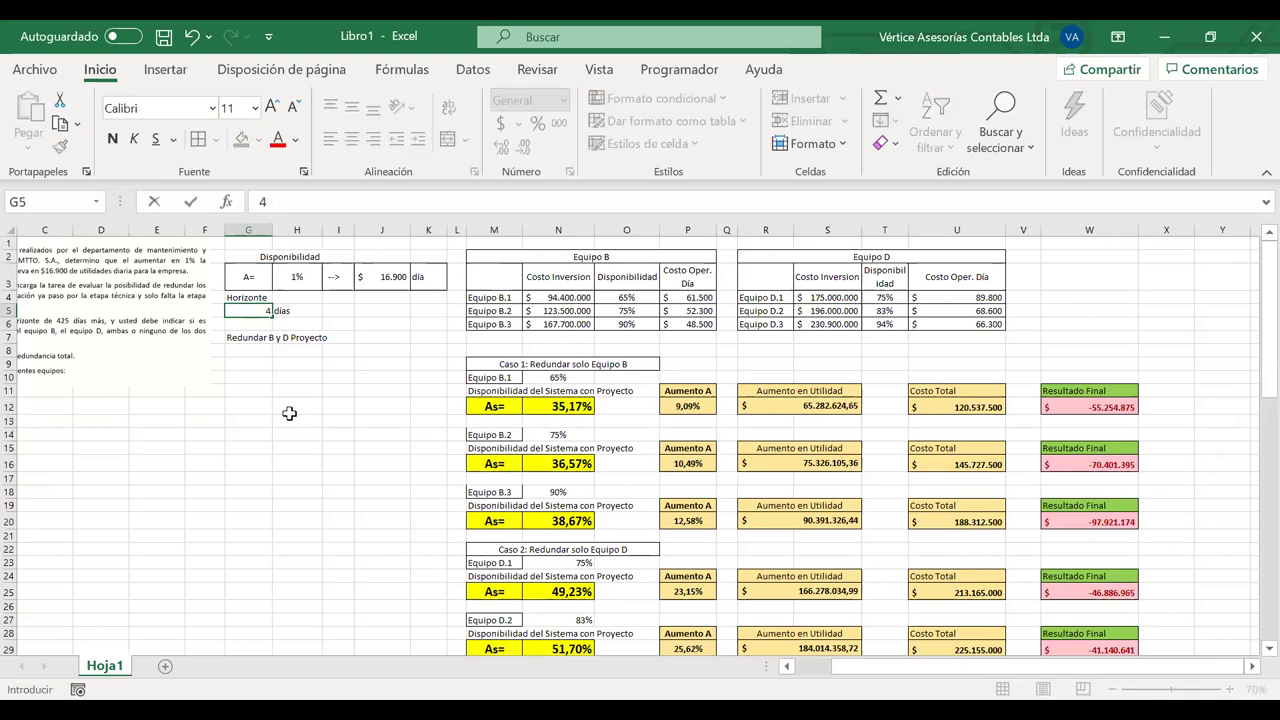
{"action": "type", "text": "90"}
{"action": "key", "text": "Return"}
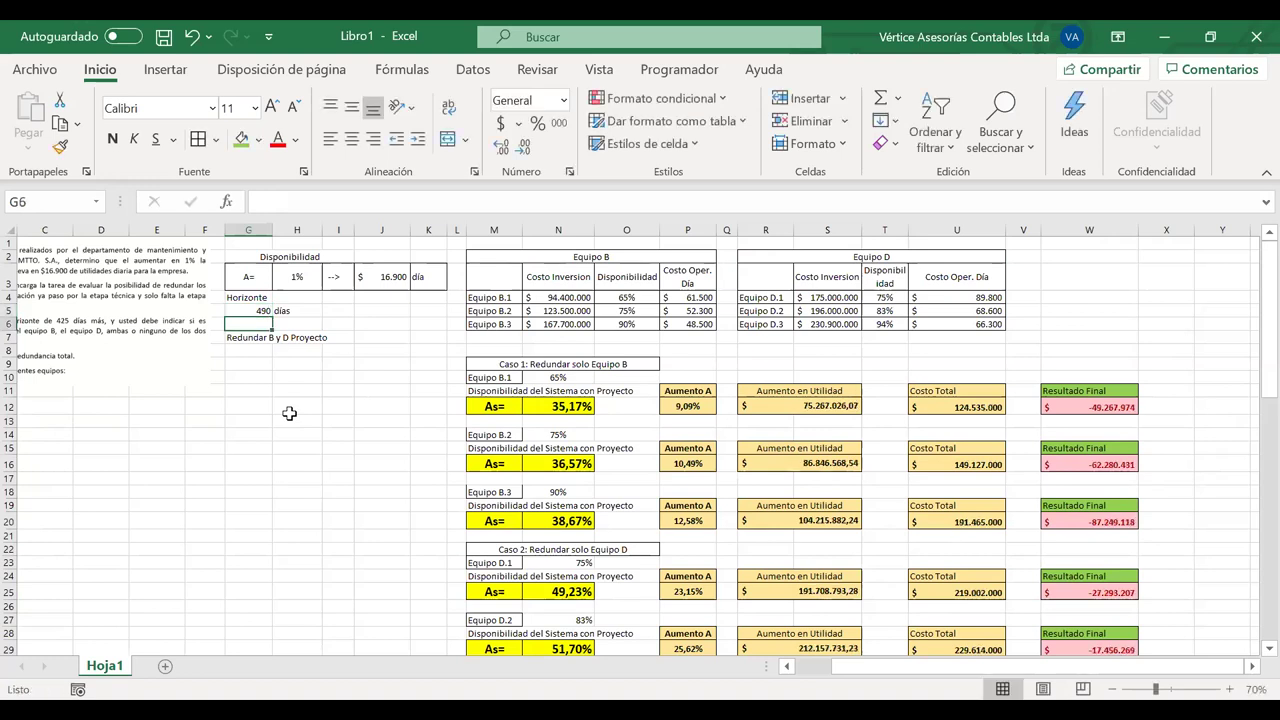
{"action": "scroll", "coordinate": [586, 507], "scroll_direction": "down", "scroll_amount": 3}
{"action": "scroll", "coordinate": [586, 507], "scroll_direction": "down", "scroll_amount": 14}
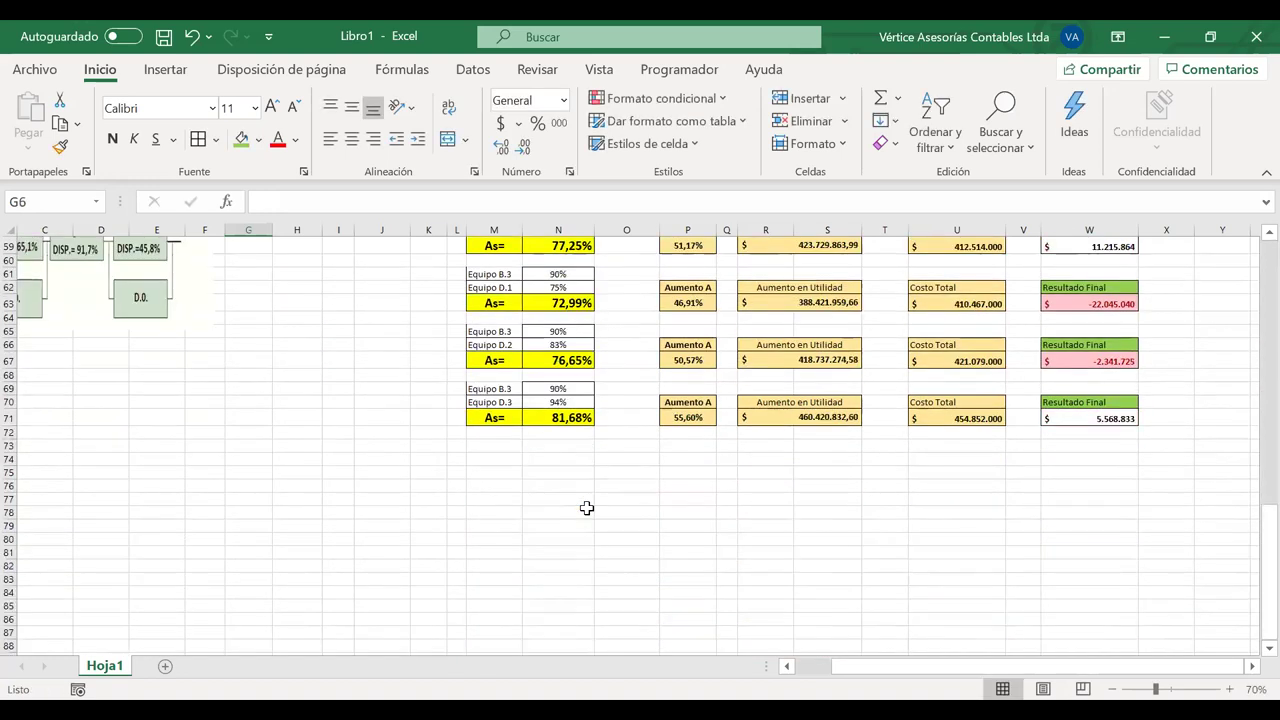
{"action": "scroll", "coordinate": [586, 507], "scroll_direction": "up", "scroll_amount": 6}
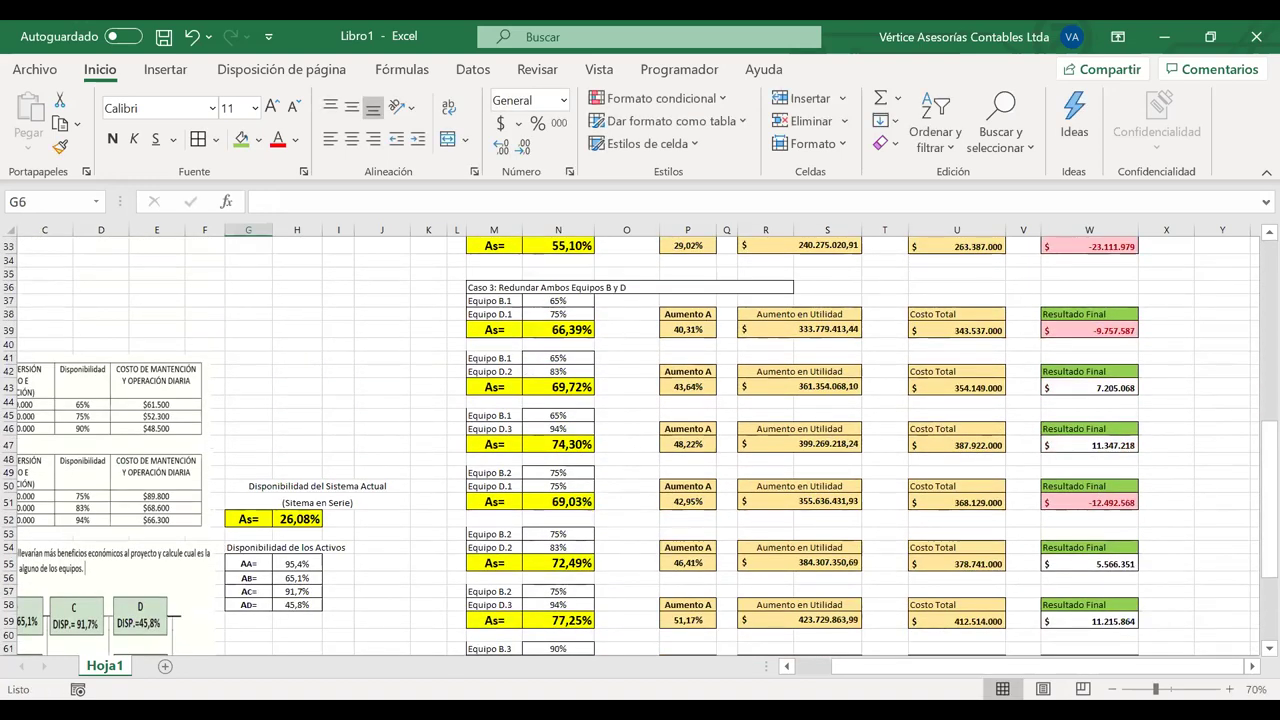
{"action": "left_click_drag", "start_coordinate": [558, 501], "coordinate": [558, 605]}
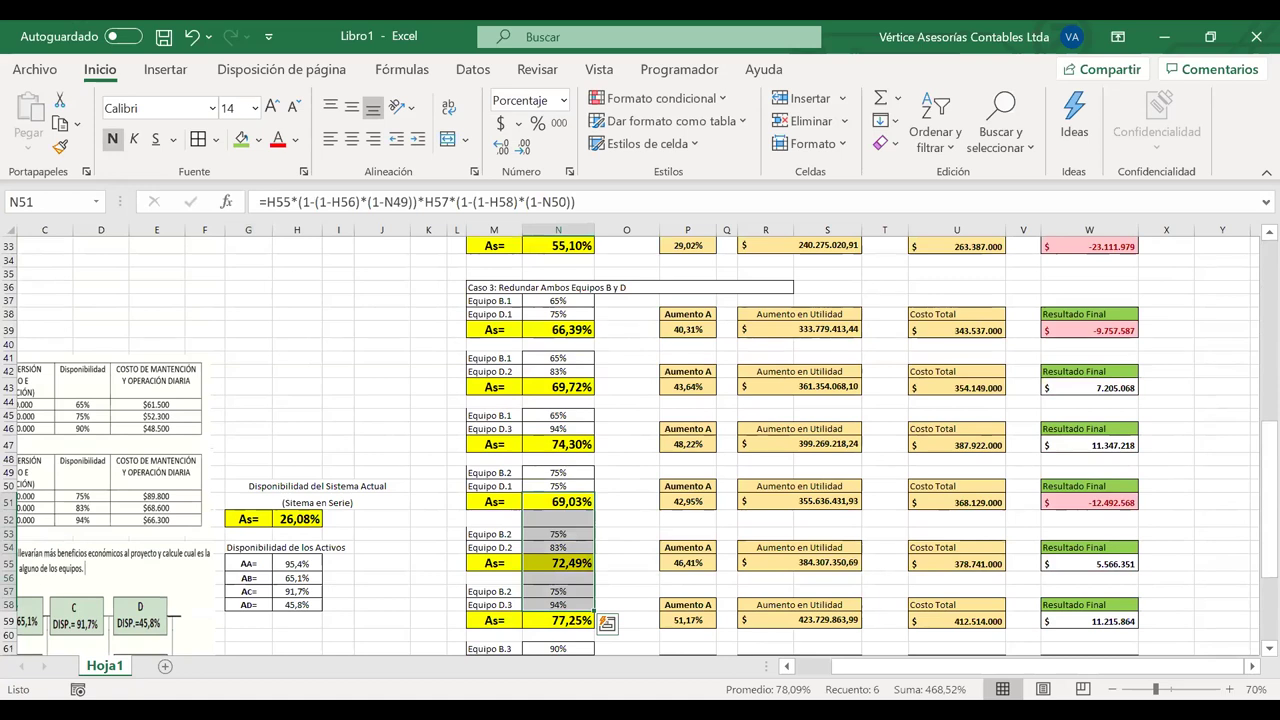
Set the project horizon in G5 to 480 days and check the Resultado Final values of all three cases
{"action": "scroll", "coordinate": [258, 311], "scroll_direction": "up", "scroll_amount": 11}
{"action": "left_click", "coordinate": [258, 311]}
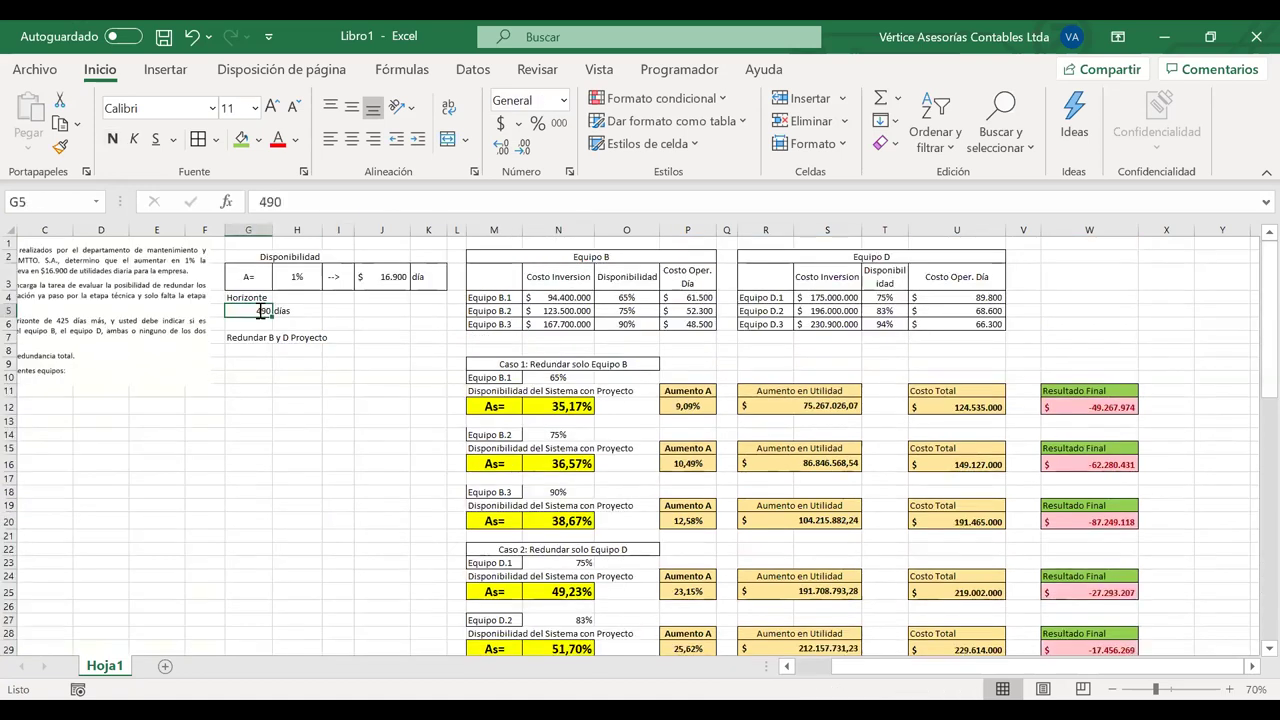
{"action": "type", "text": "480"}
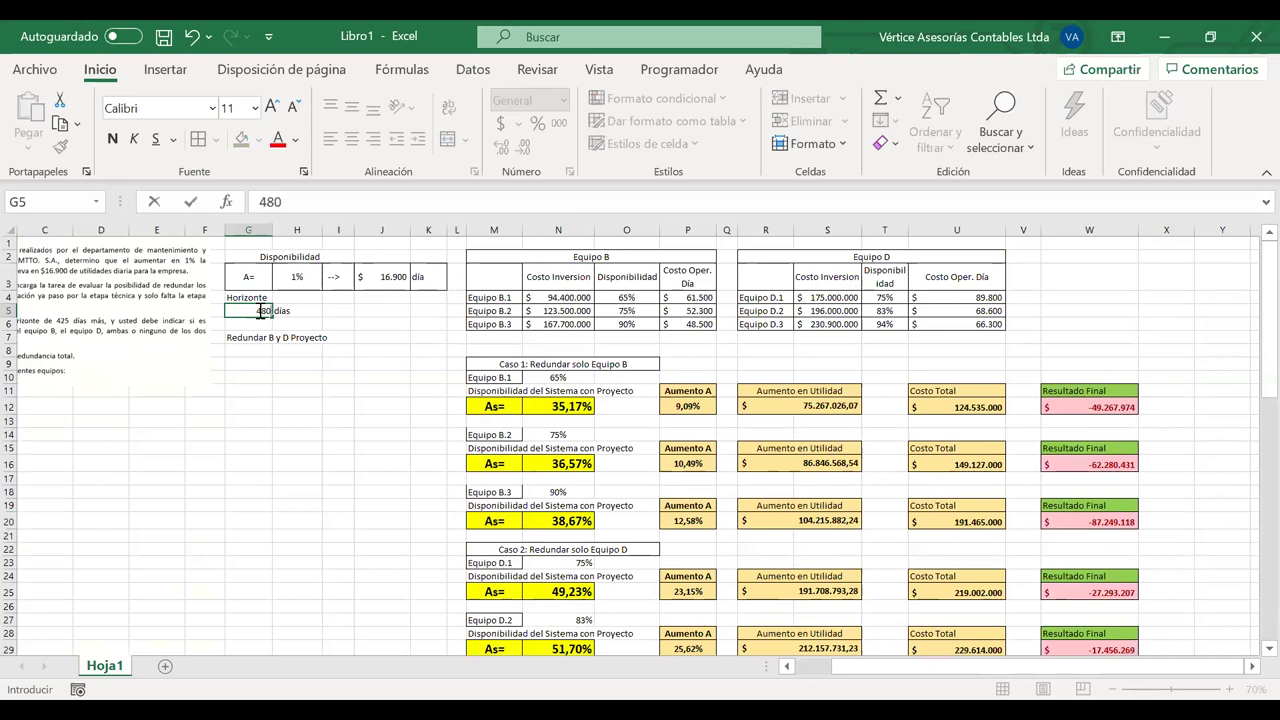
{"action": "key", "text": "Return"}
{"action": "scroll", "coordinate": [780, 387], "scroll_direction": "down", "scroll_amount": 2}
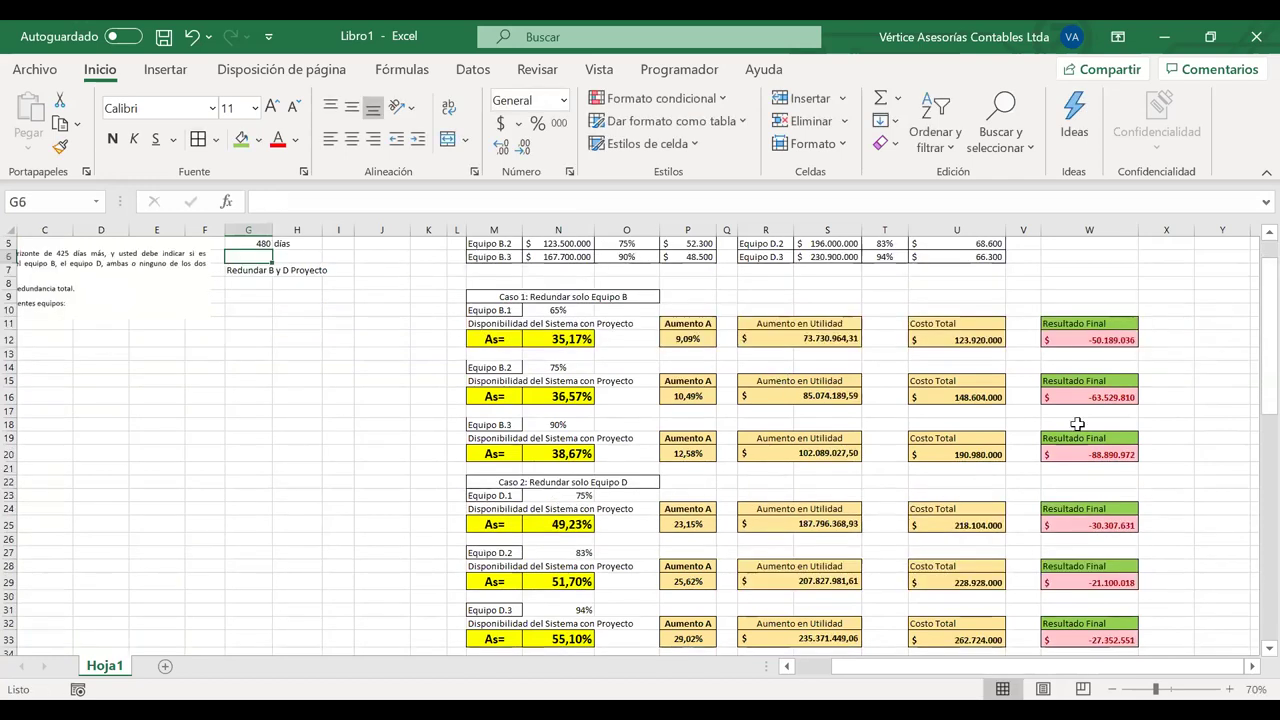
{"action": "scroll", "coordinate": [1077, 424], "scroll_direction": "down", "scroll_amount": 7}
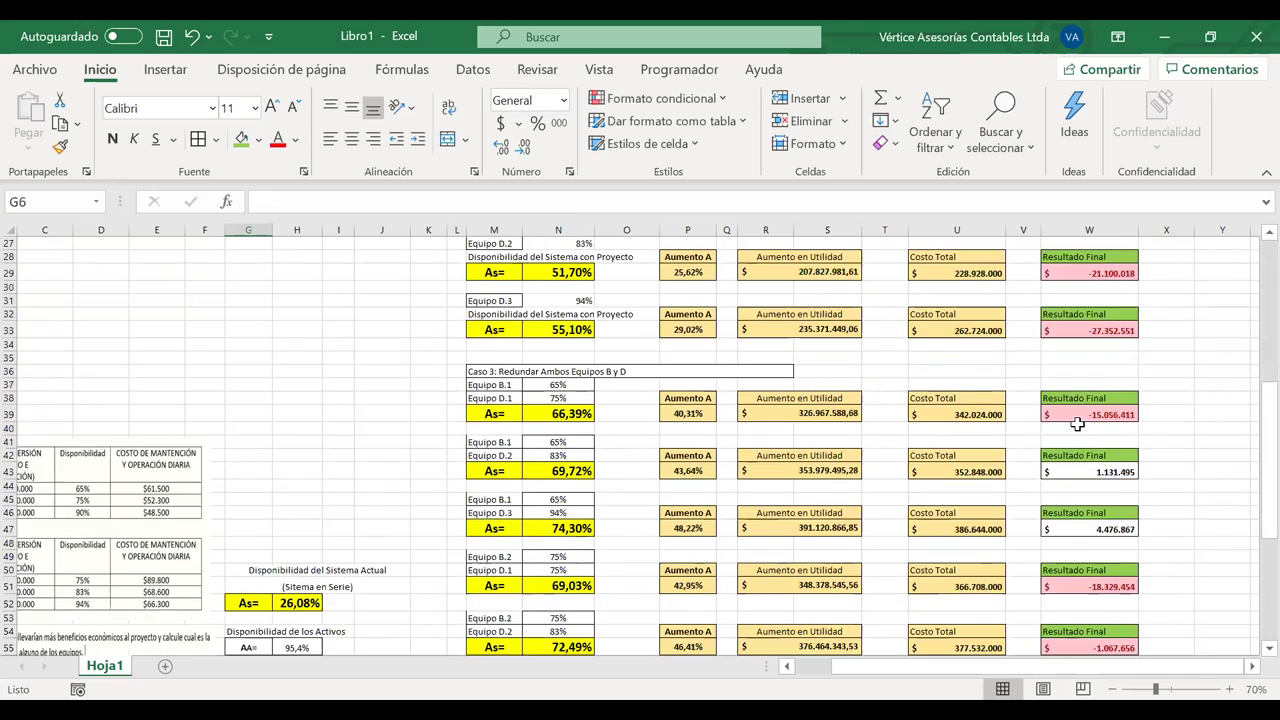
{"action": "scroll", "coordinate": [1077, 424], "scroll_direction": "down", "scroll_amount": 6}
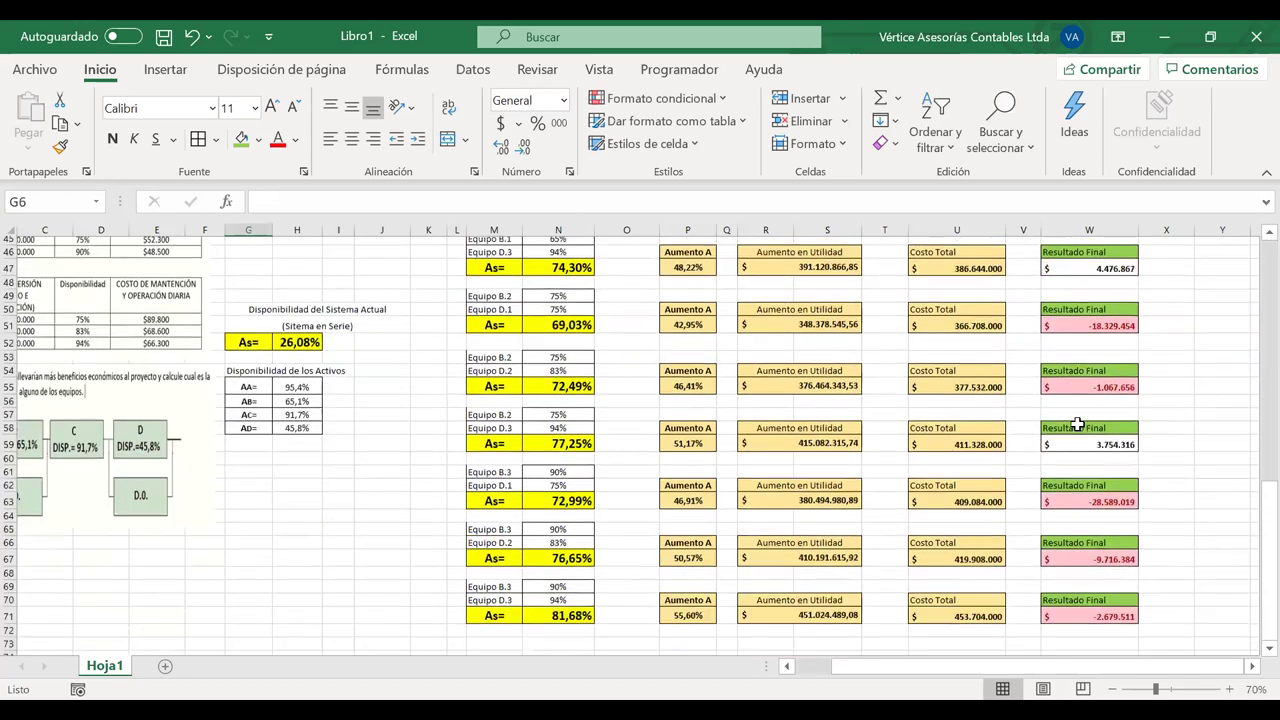
Review the Resultado Final values from Caso 1 through the last Caso 3 combination to find which redundancy options are profitable
{"action": "scroll", "coordinate": [1077, 424], "scroll_direction": "up", "scroll_amount": 13}
{"action": "scroll", "coordinate": [1077, 424], "scroll_direction": "down", "scroll_amount": 3}
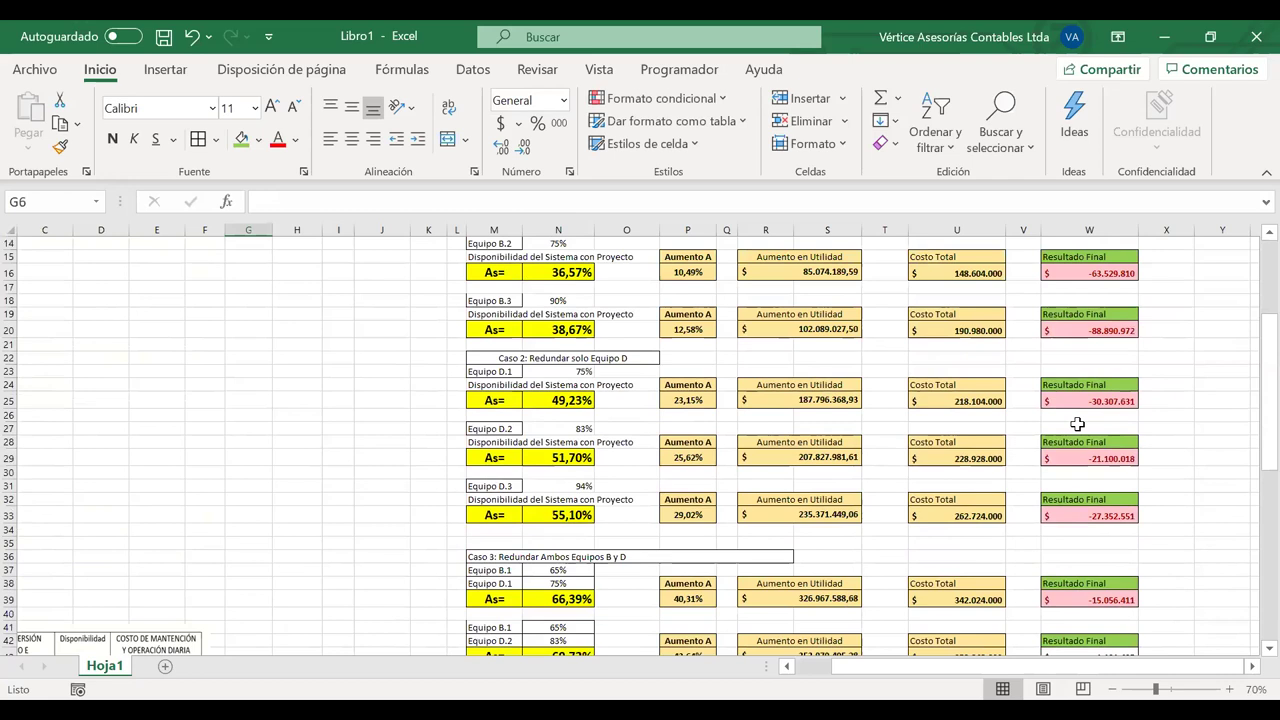
{"action": "scroll", "coordinate": [1077, 424], "scroll_direction": "down", "scroll_amount": 4}
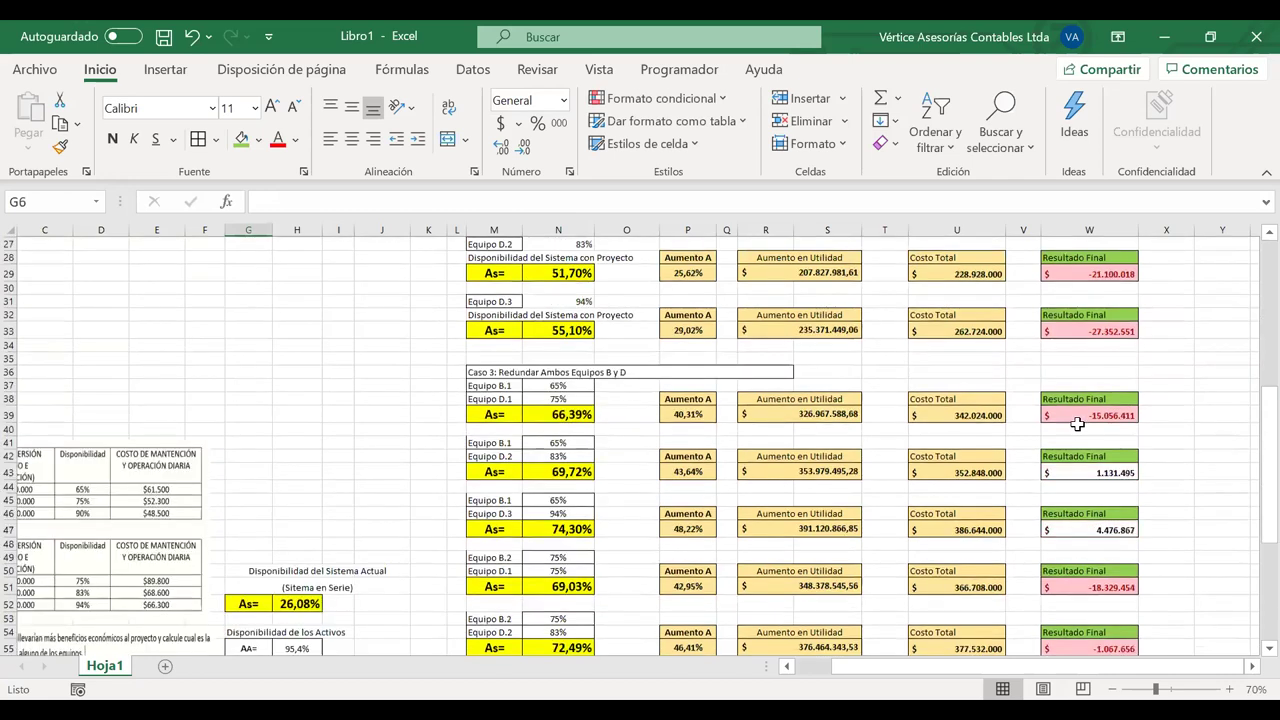
{"action": "scroll", "coordinate": [1077, 424], "scroll_direction": "down", "scroll_amount": 3}
{"action": "scroll", "coordinate": [1077, 424], "scroll_direction": "down", "scroll_amount": 1}
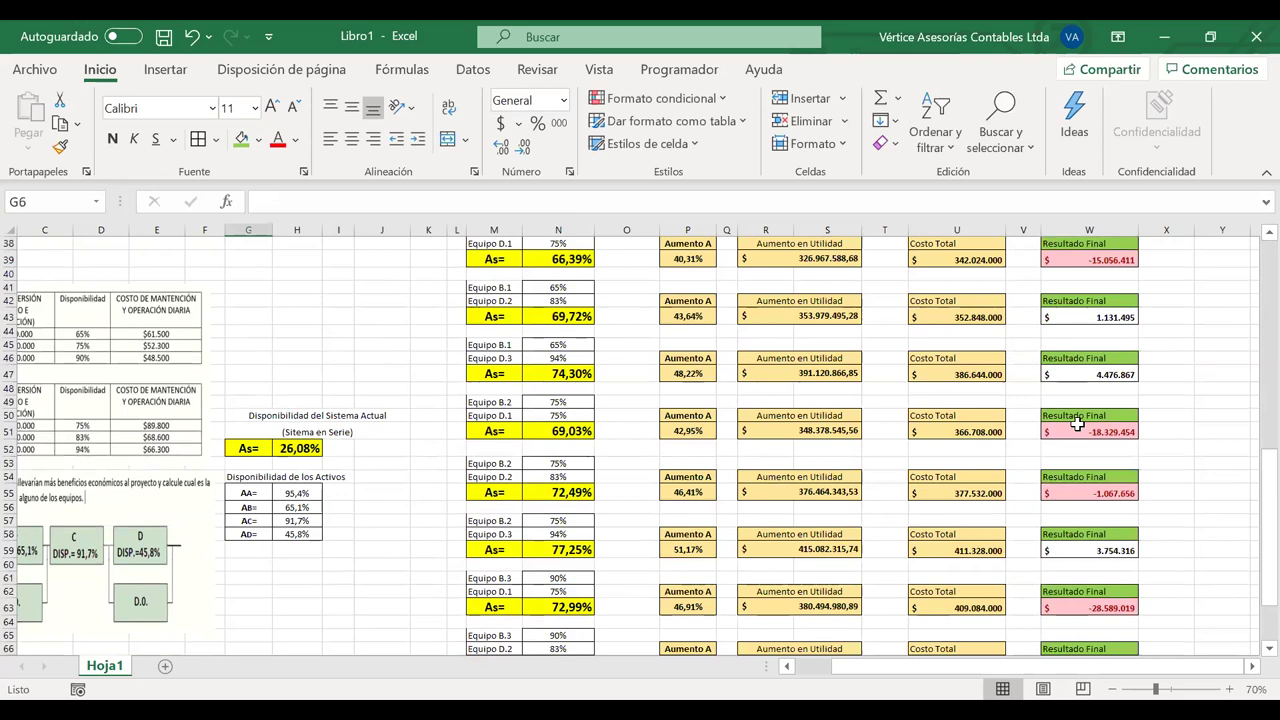
{"action": "scroll", "coordinate": [1077, 424], "scroll_direction": "down", "scroll_amount": 2}
{"action": "scroll", "coordinate": [1077, 424], "scroll_direction": "down", "scroll_amount": 1}
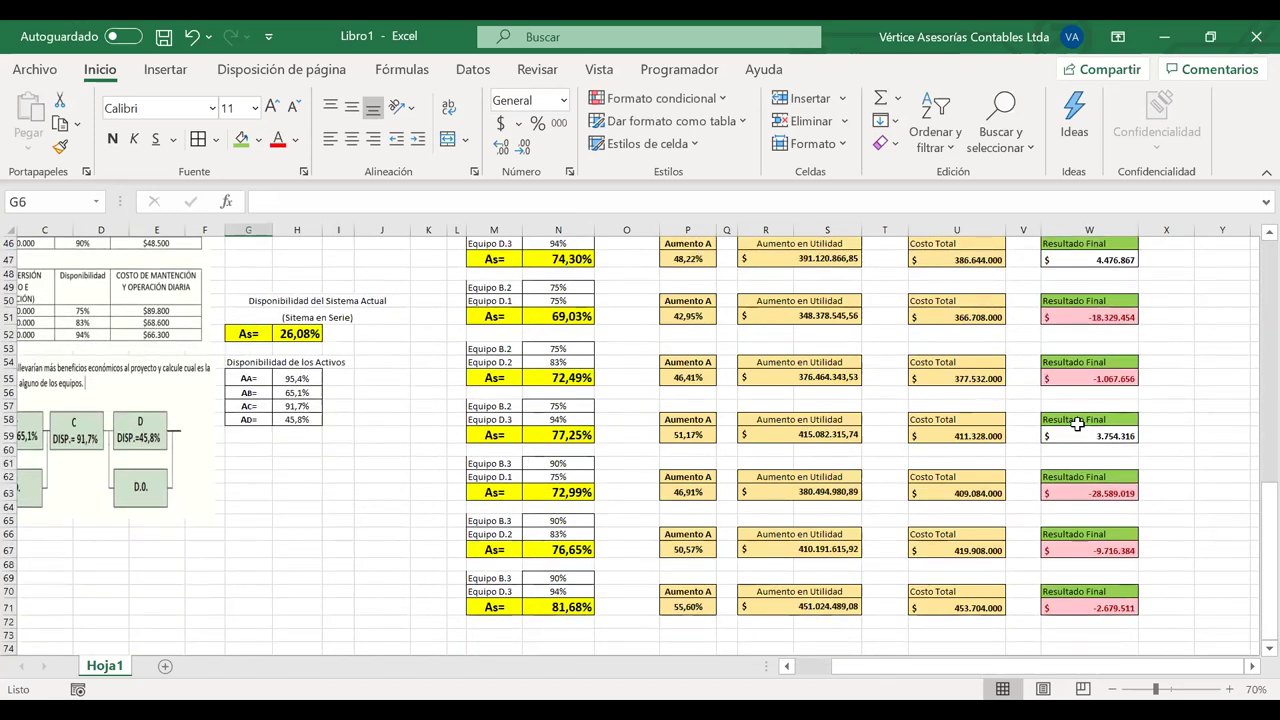
Review the Caso 3 Resultado Final values against Caso 1, Caso 2 and the cost tables for equipment B and D
{"action": "scroll", "coordinate": [1077, 424], "scroll_direction": "up", "scroll_amount": 1}
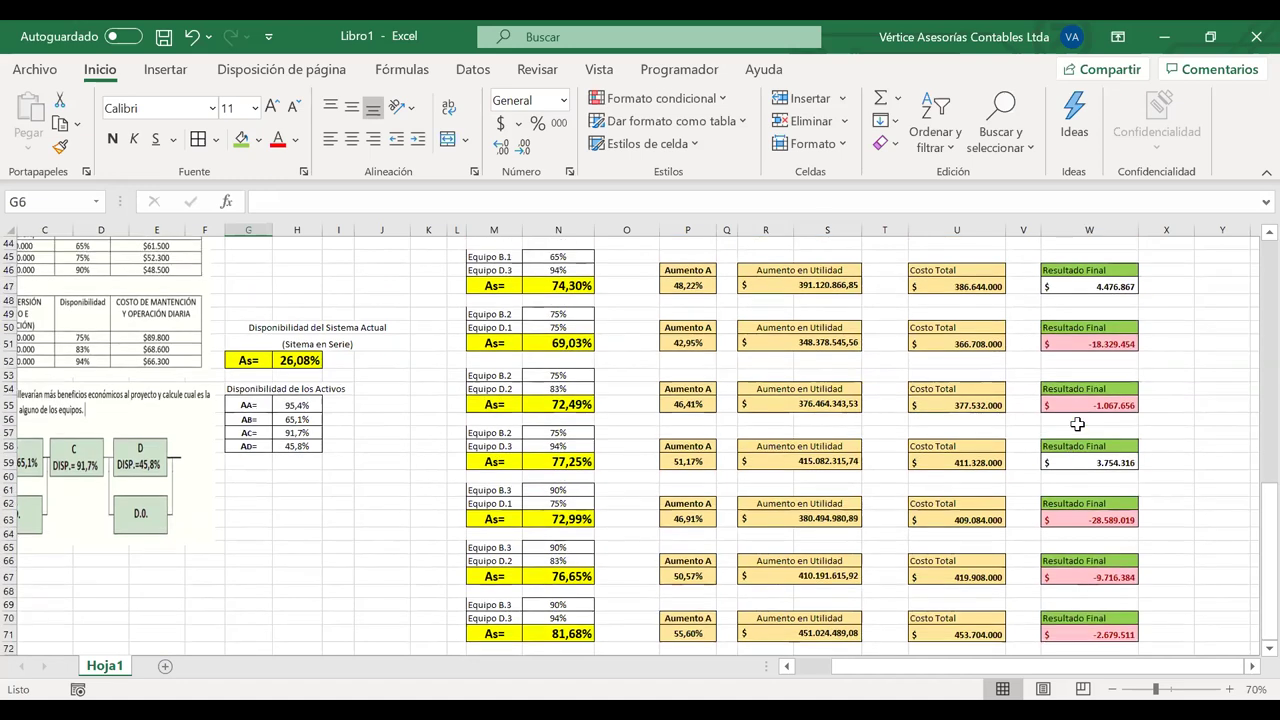
{"action": "scroll", "coordinate": [549, 306], "scroll_direction": "up", "scroll_amount": 1}
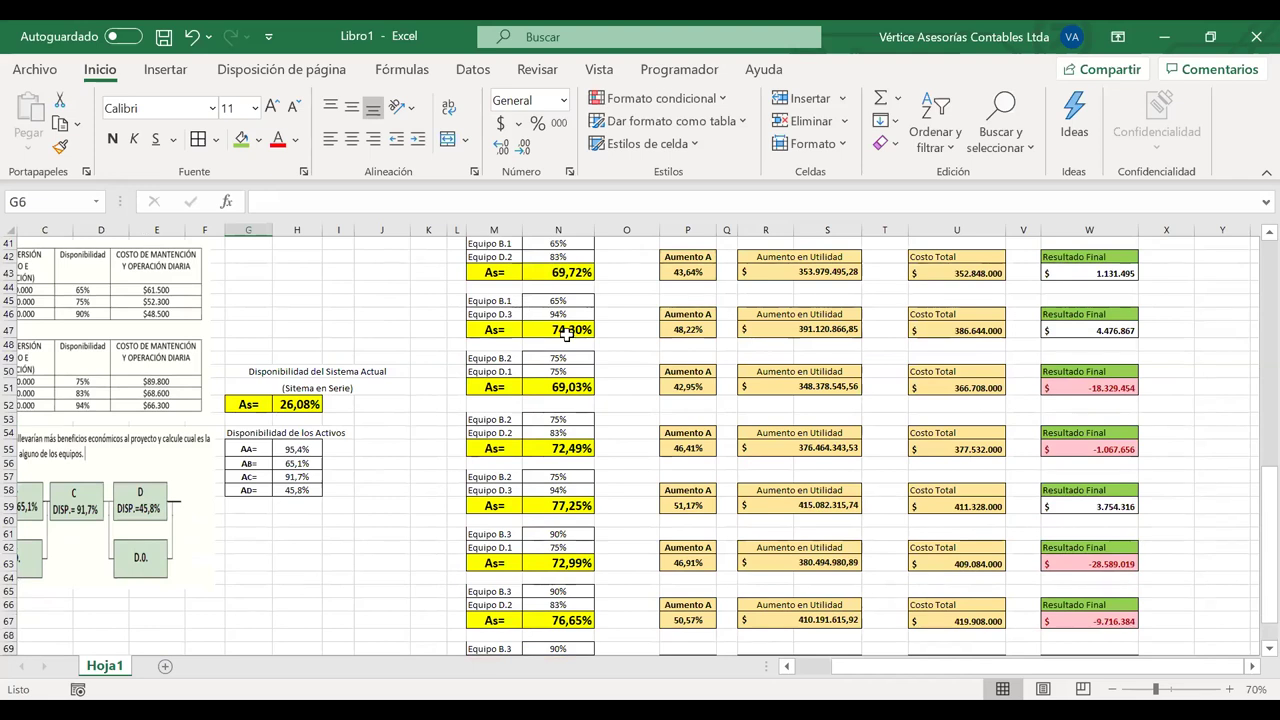
{"action": "scroll", "coordinate": [567, 333], "scroll_direction": "up", "scroll_amount": 2}
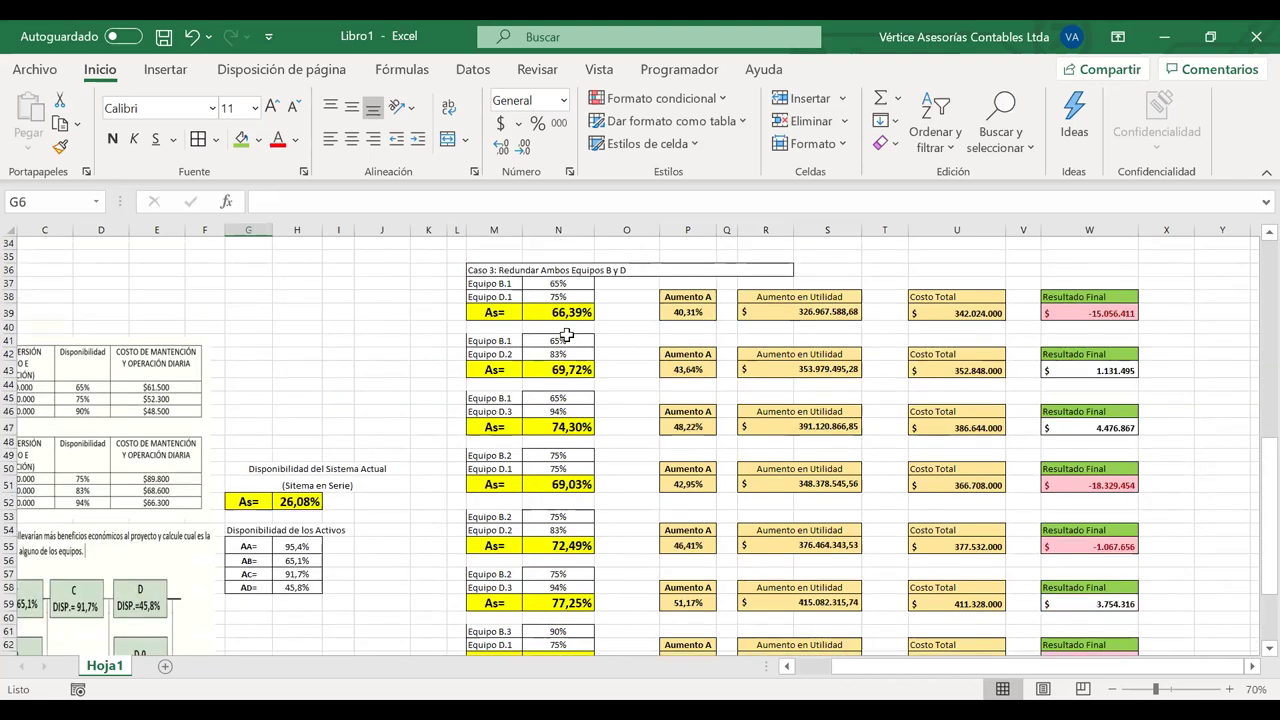
{"action": "scroll", "coordinate": [567, 334], "scroll_direction": "up", "scroll_amount": 10}
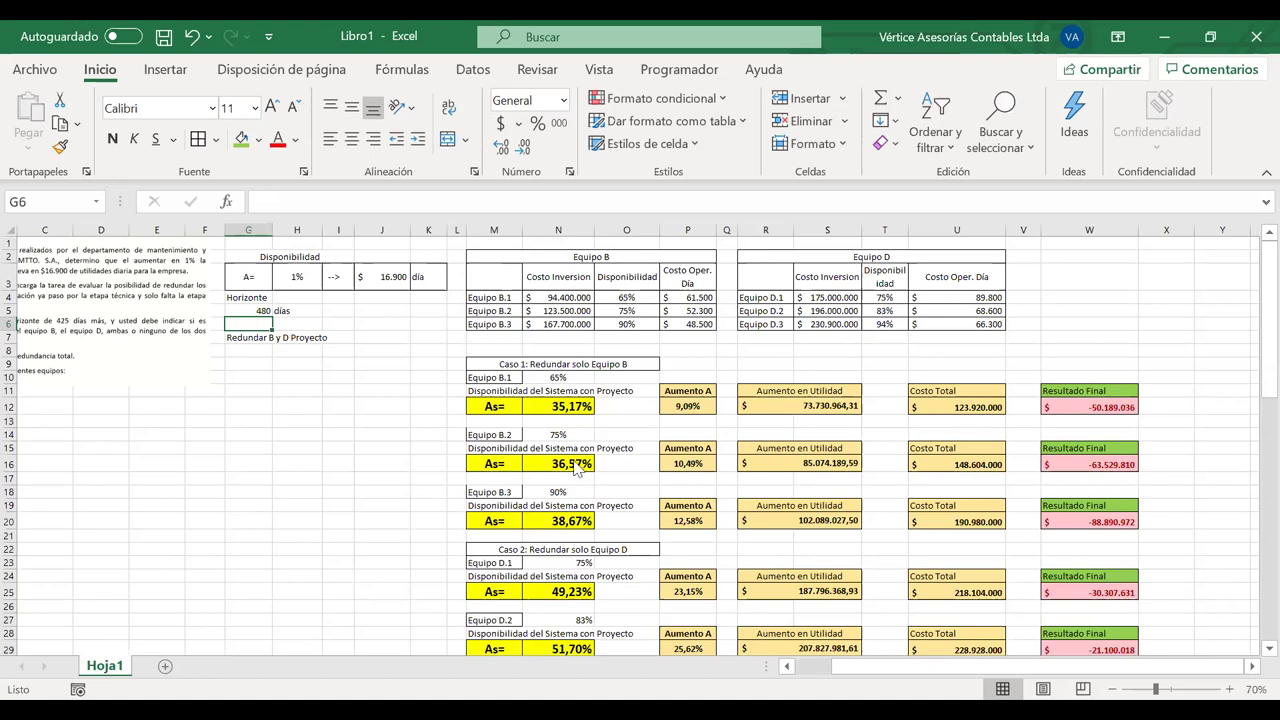
{"action": "right_click", "coordinate": [633, 297]}
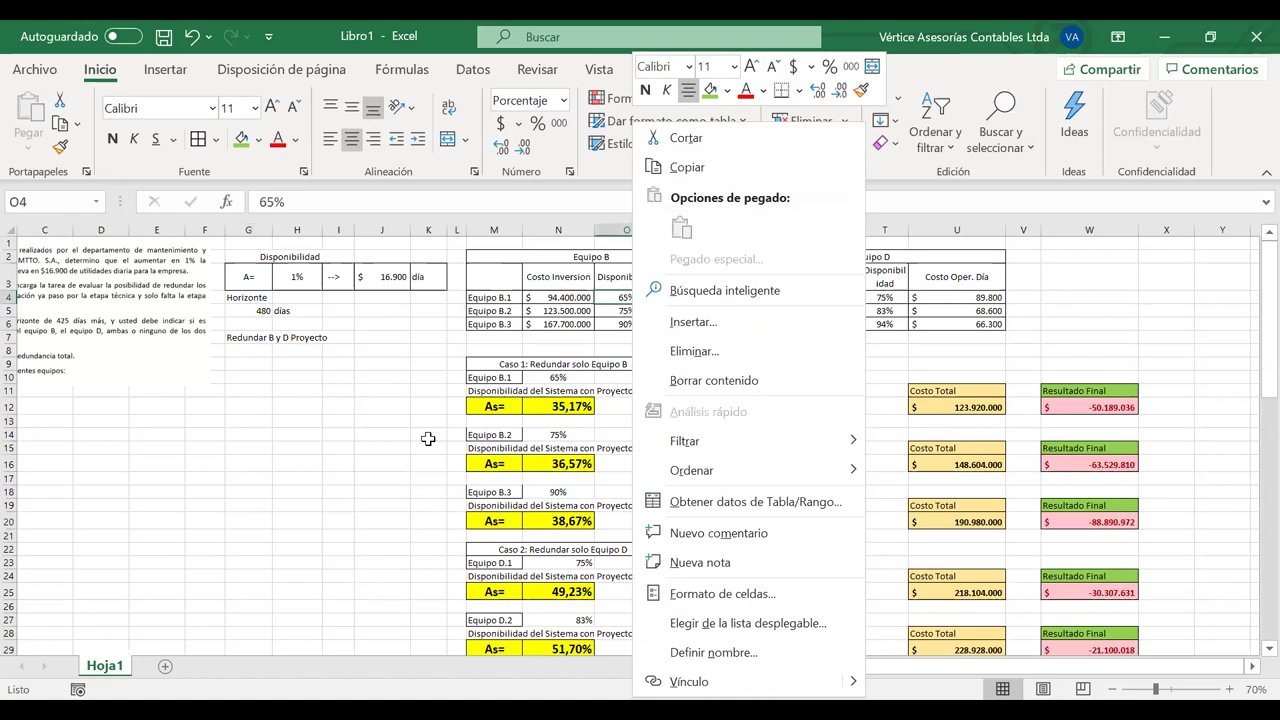
Examine the Caso 3 combinations, particularly Equipo B.2 with Equipo D.3, and compare their results with Caso 1 and Caso 2
{"action": "scroll", "coordinate": [428, 438], "scroll_direction": "down", "scroll_amount": 8}
{"action": "scroll", "coordinate": [428, 438], "scroll_direction": "down", "scroll_amount": 1}
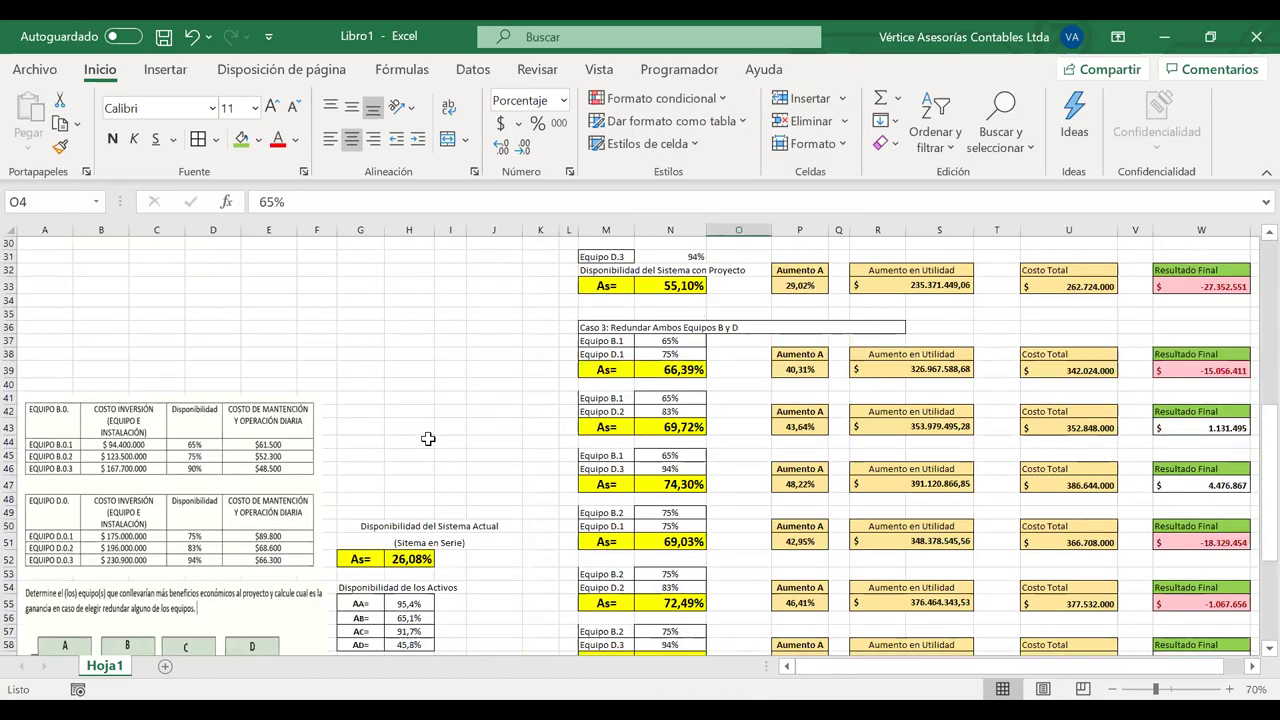
{"action": "scroll", "coordinate": [428, 438], "scroll_direction": "down", "scroll_amount": 4}
{"action": "scroll", "coordinate": [428, 438], "scroll_direction": "up", "scroll_amount": 1}
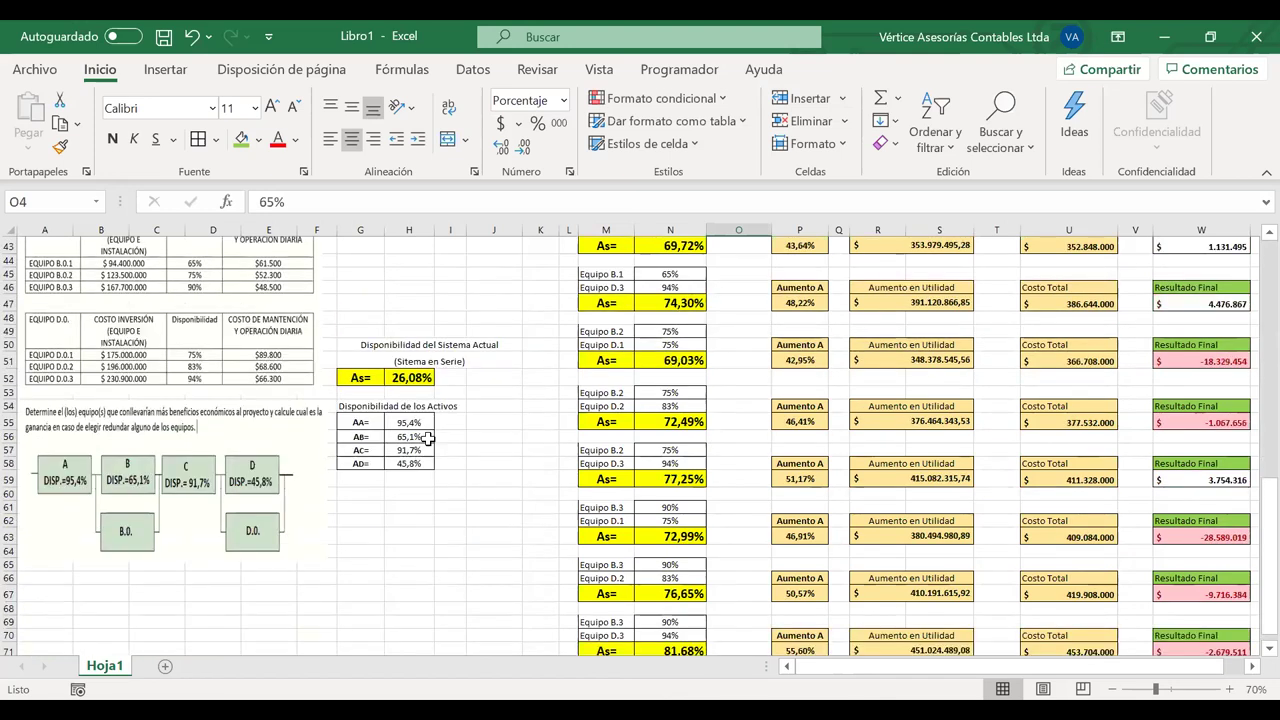
{"action": "scroll", "coordinate": [683, 424], "scroll_direction": "right", "scroll_amount": 2}
{"action": "scroll", "coordinate": [683, 424], "scroll_direction": "left", "scroll_amount": 1}
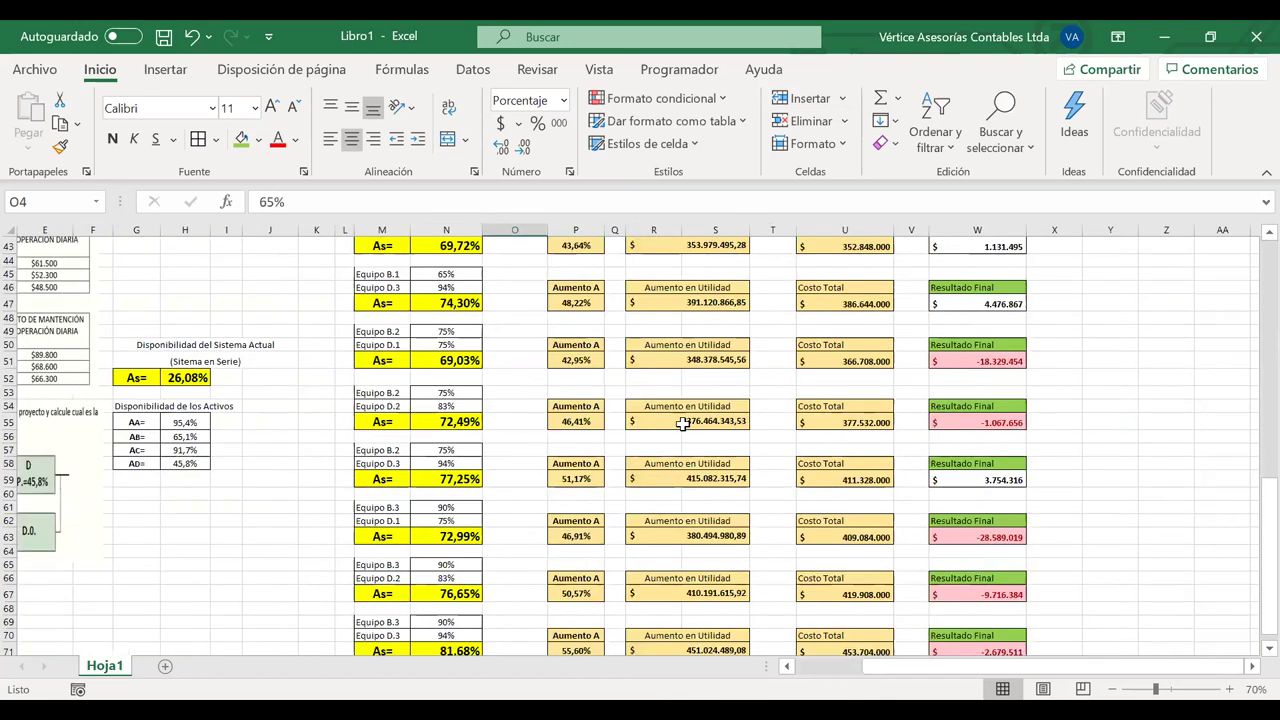
{"action": "scroll", "coordinate": [682, 424], "scroll_direction": "left", "scroll_amount": 3}
{"action": "scroll", "coordinate": [682, 424], "scroll_direction": "down", "scroll_amount": 1}
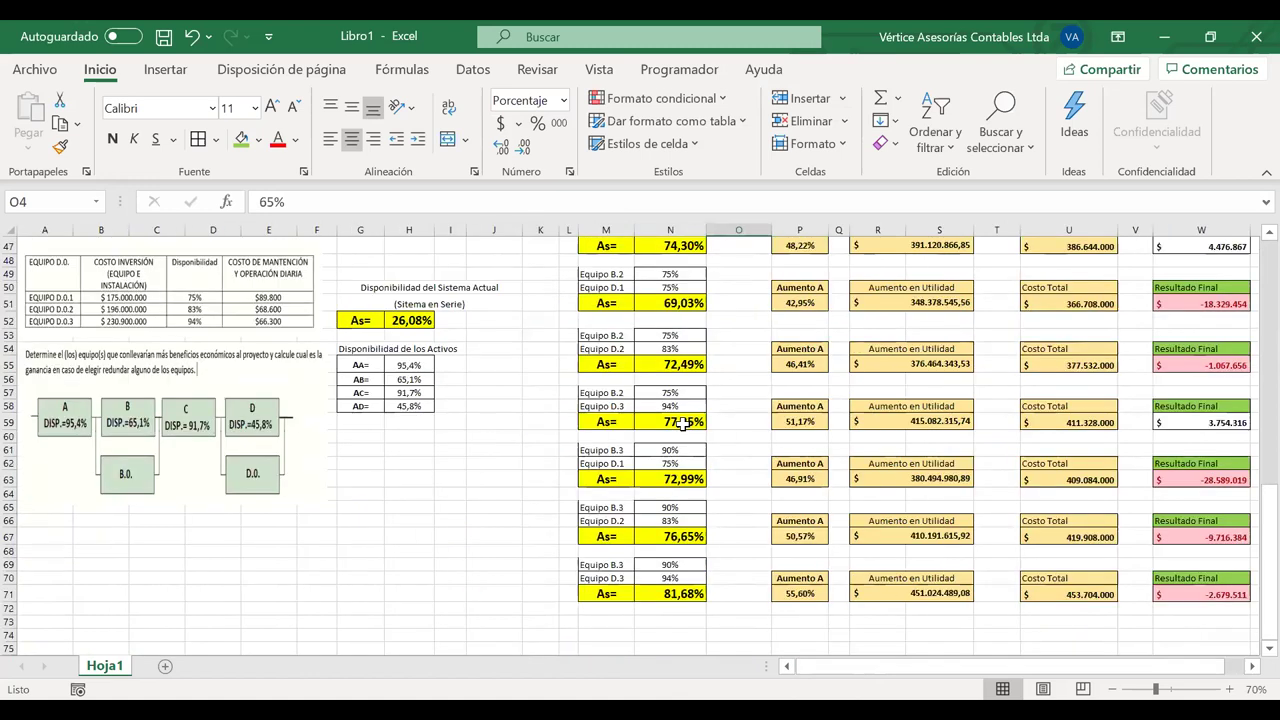
{"action": "scroll", "coordinate": [592, 434], "scroll_direction": "up", "scroll_amount": 1}
{"action": "left_click_drag", "start_coordinate": [605, 432], "coordinate": [606, 447]}
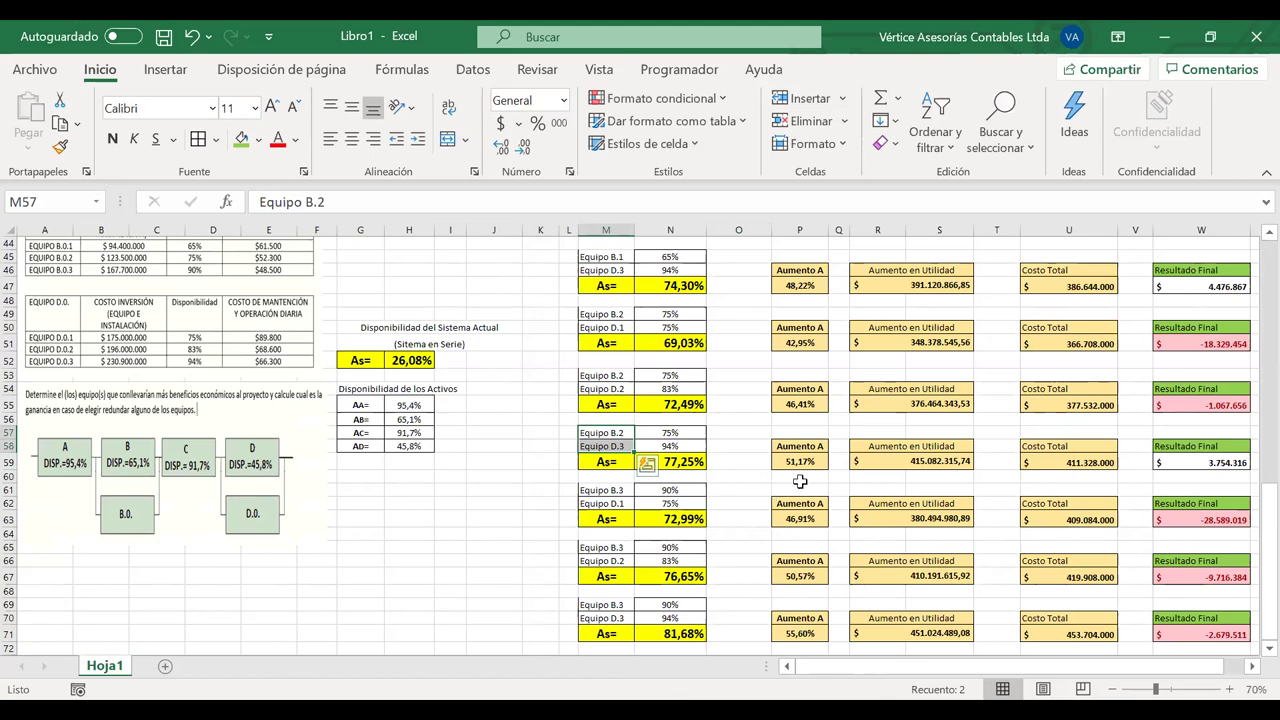
{"action": "scroll", "coordinate": [800, 482], "scroll_direction": "right", "scroll_amount": 3}
{"action": "scroll", "coordinate": [800, 482], "scroll_direction": "up", "scroll_amount": 15}
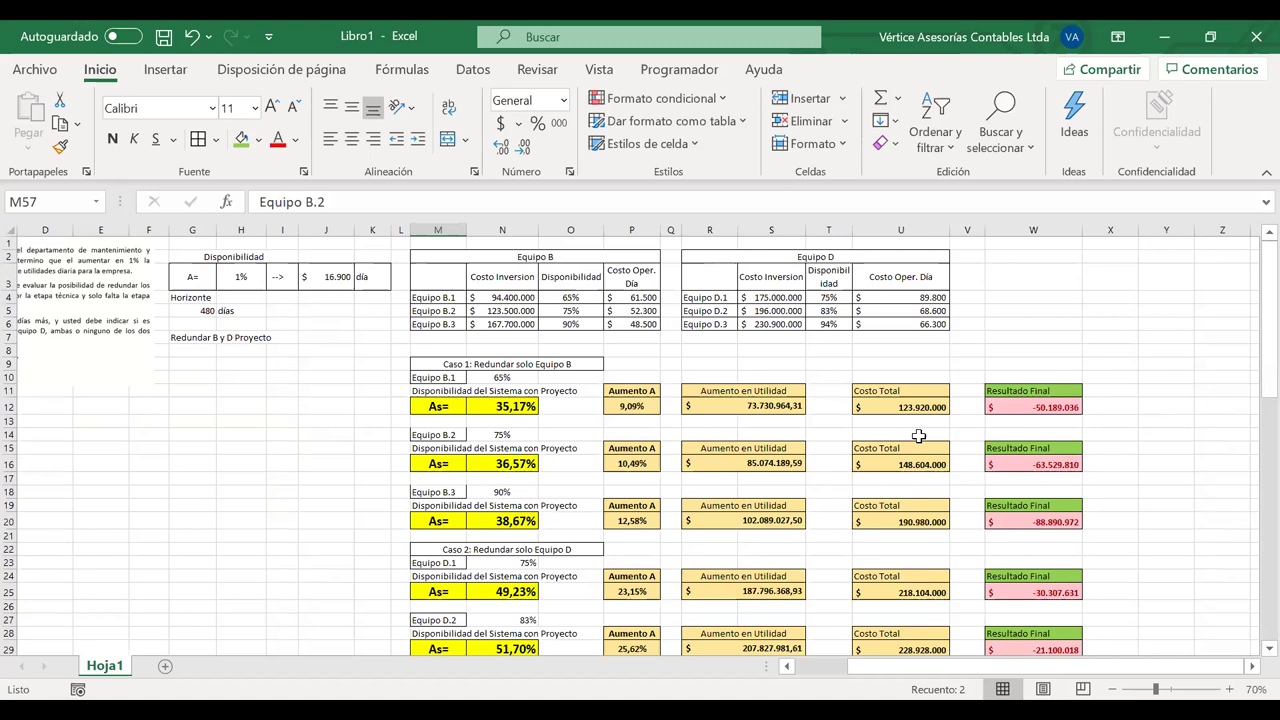
{"action": "scroll", "coordinate": [588, 408], "scroll_direction": "down", "scroll_amount": 1}
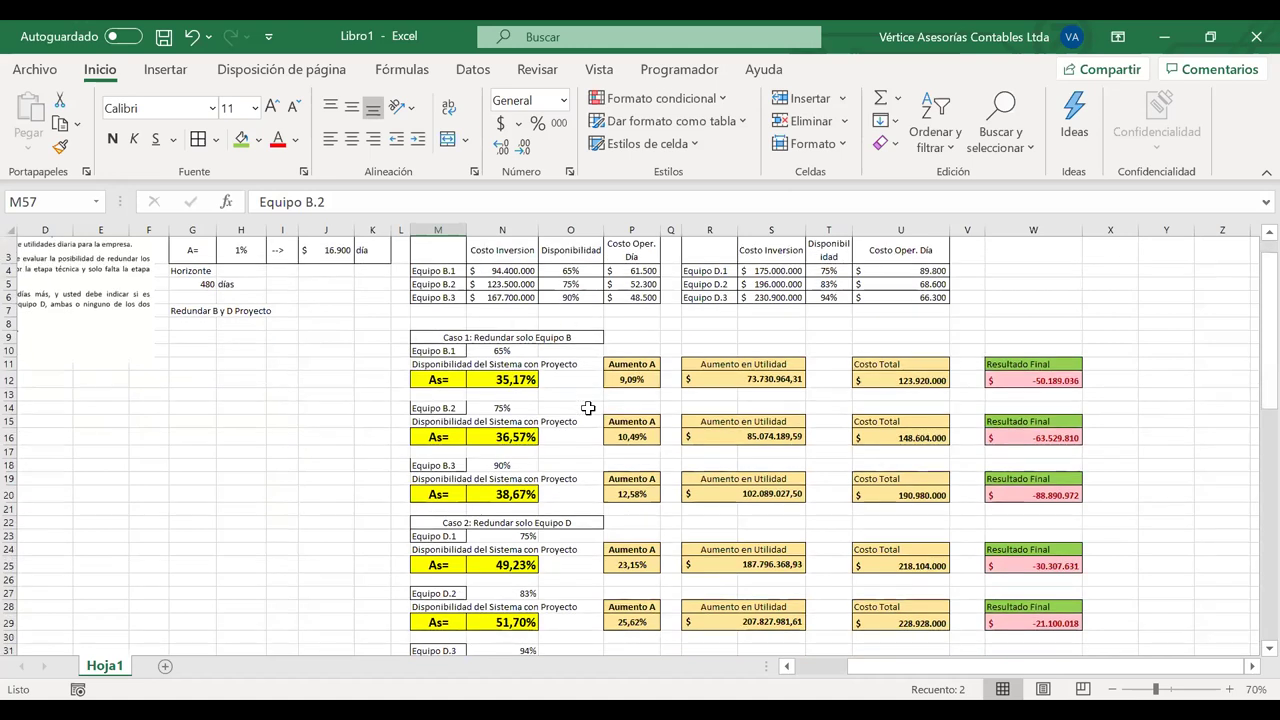
{"action": "scroll", "coordinate": [588, 408], "scroll_direction": "left", "scroll_amount": 3}
{"action": "scroll", "coordinate": [588, 408], "scroll_direction": "up", "scroll_amount": 1}
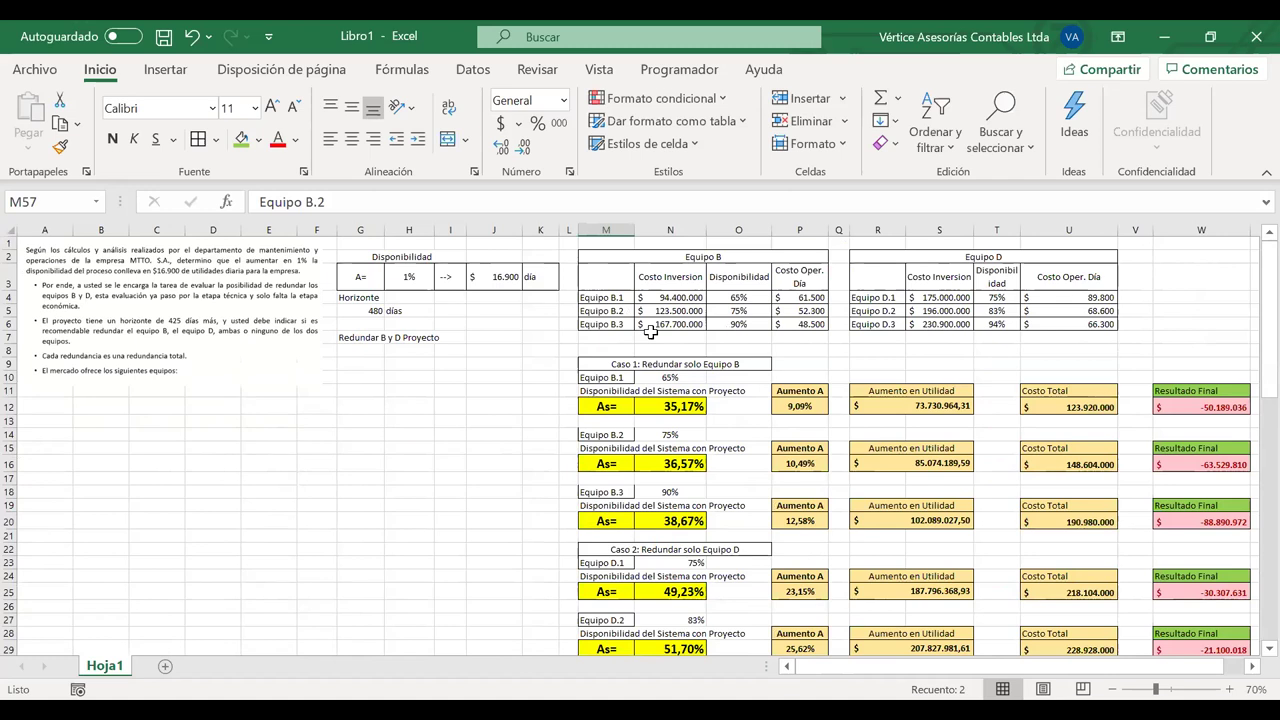
Fill the "Caso 3: Redundar Ambos Equipos B y D" heading cell with green
{"action": "scroll", "coordinate": [650, 332], "scroll_direction": "down", "scroll_amount": 8}
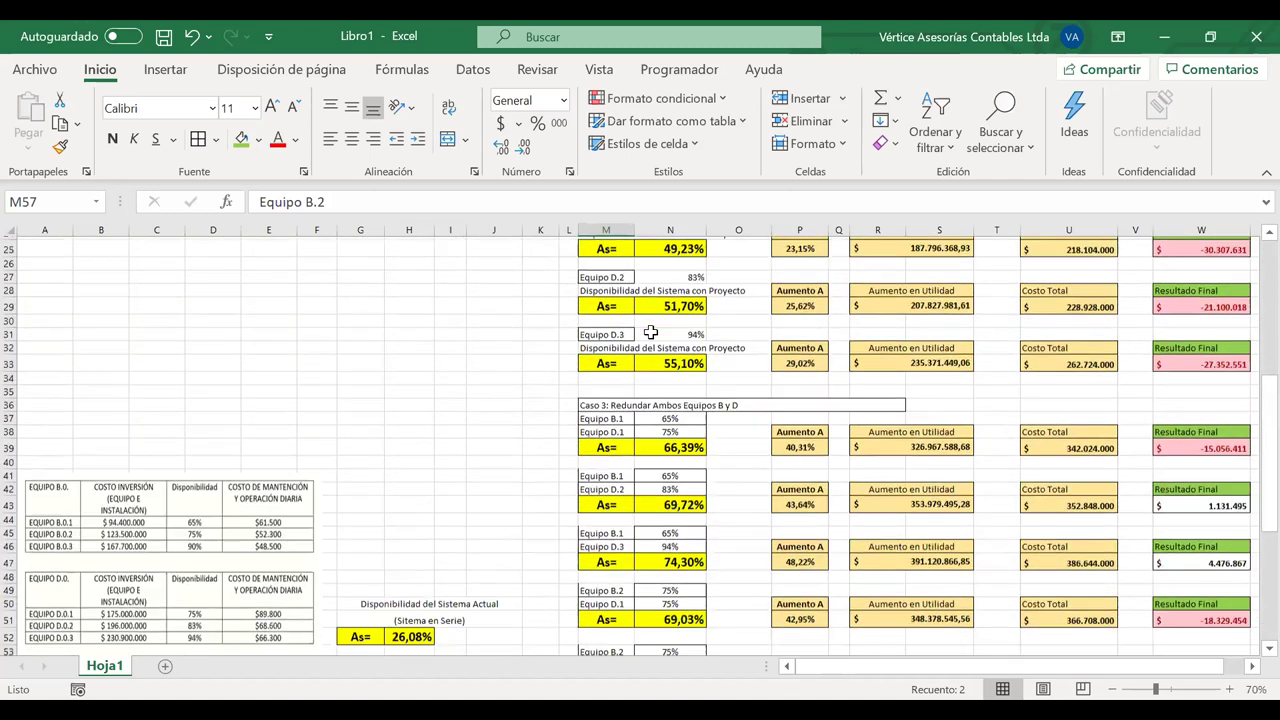
{"action": "scroll", "coordinate": [650, 332], "scroll_direction": "down", "scroll_amount": 1}
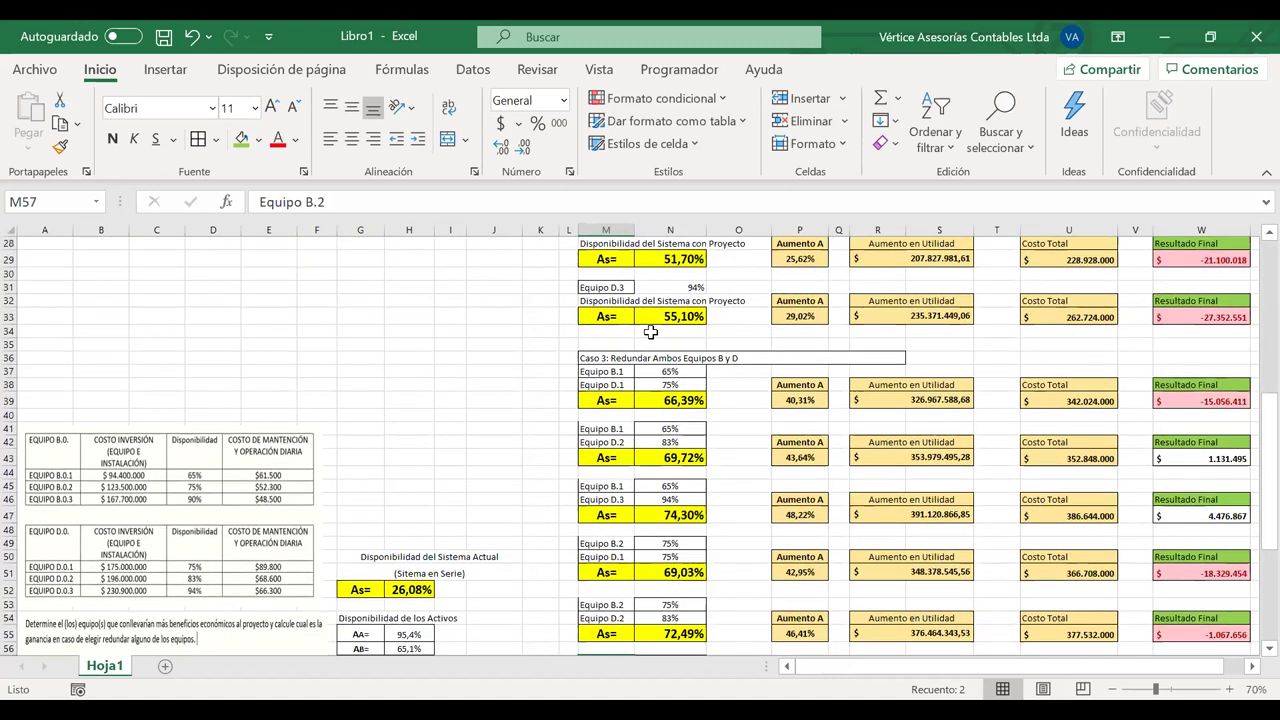
{"action": "left_click", "coordinate": [610, 357]}
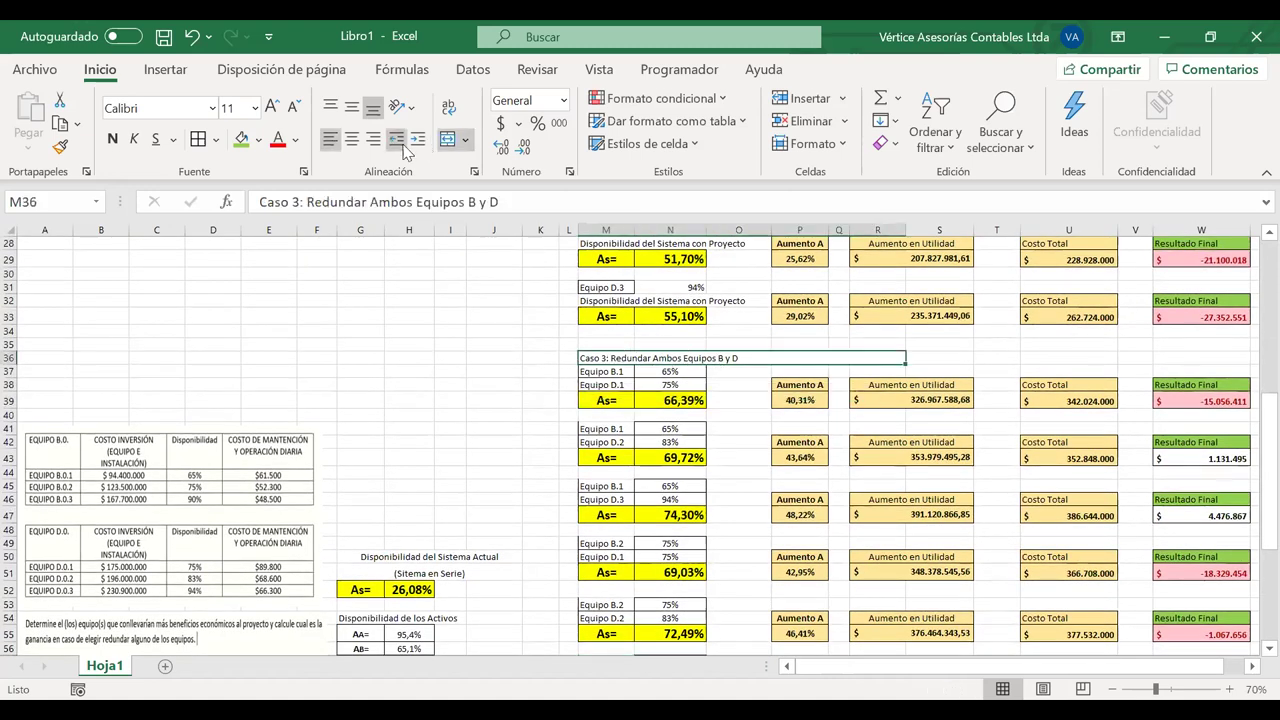
{"action": "left_click", "coordinate": [241, 139]}
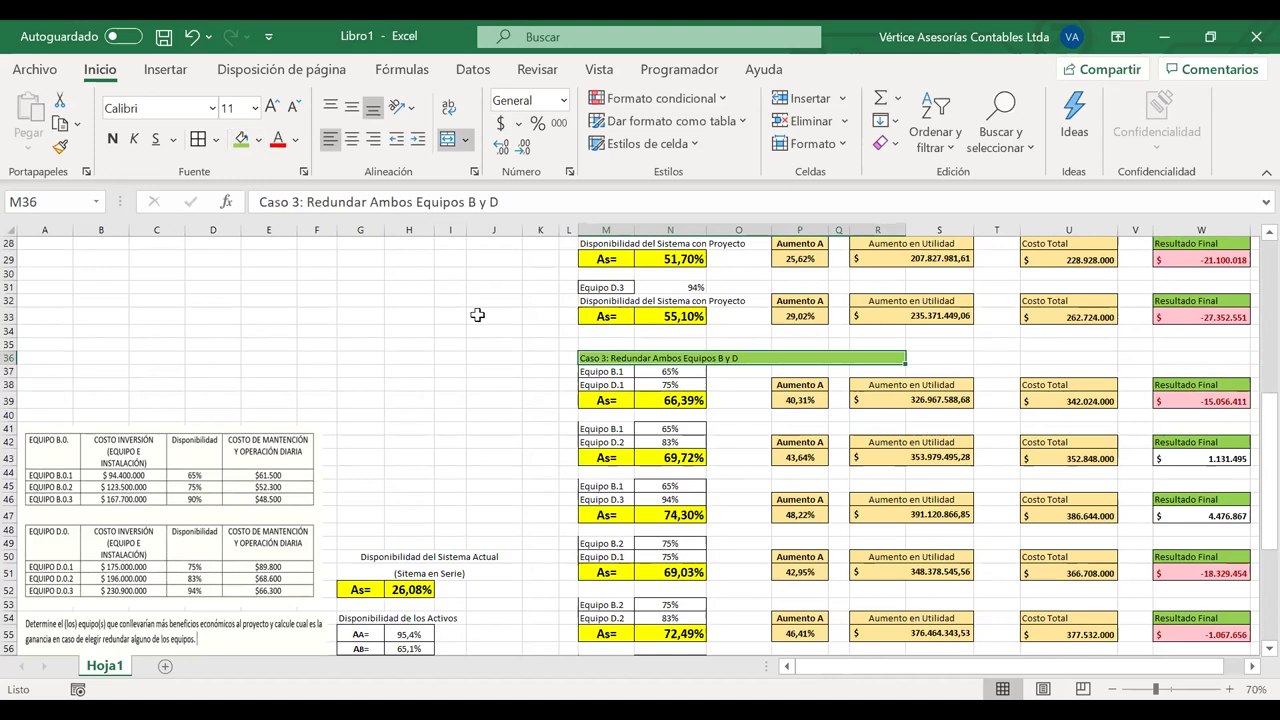
Fill the "Caso 2: Redundar solo Equipo D" and "Caso 1: Redundar solo Equipo B" heading cells with the same green
{"action": "scroll", "coordinate": [477, 315], "scroll_direction": "up", "scroll_amount": 3}
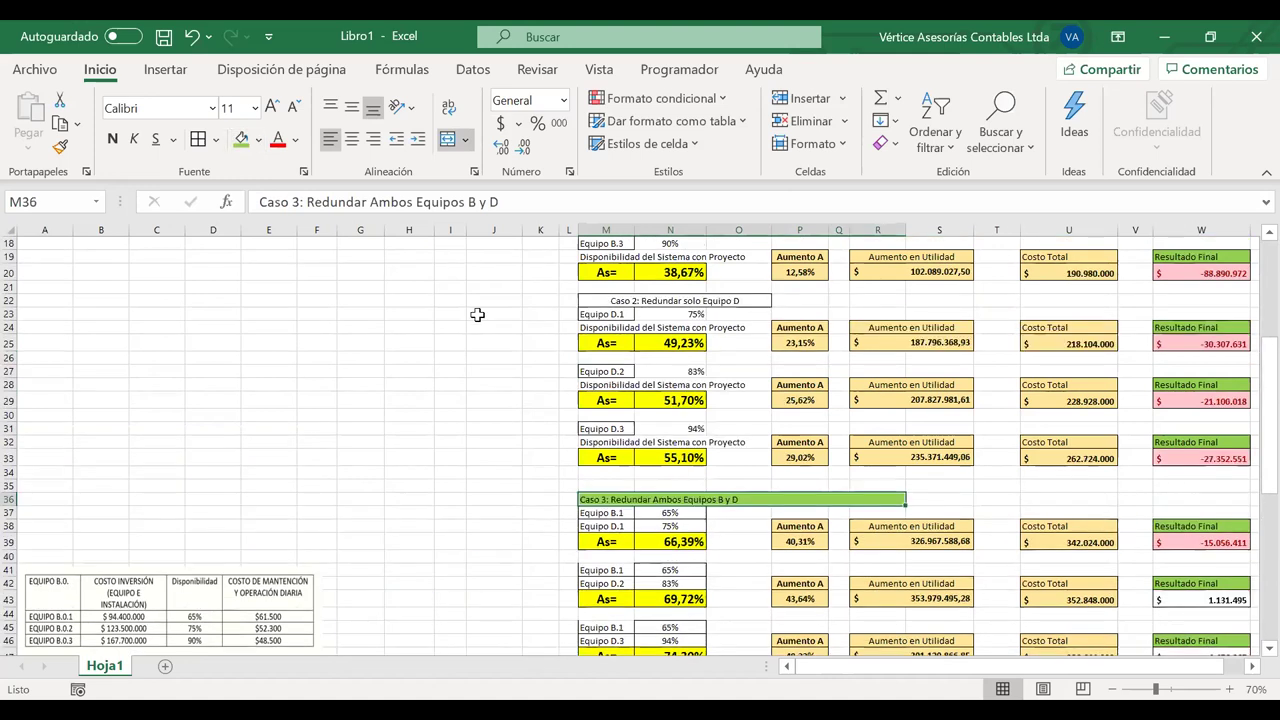
{"action": "left_click", "coordinate": [765, 299]}
{"action": "left_click", "coordinate": [241, 139]}
{"action": "scroll", "coordinate": [654, 287], "scroll_direction": "up", "scroll_amount": 4}
{"action": "left_click", "coordinate": [654, 287]}
{"action": "left_click", "coordinate": [241, 139]}
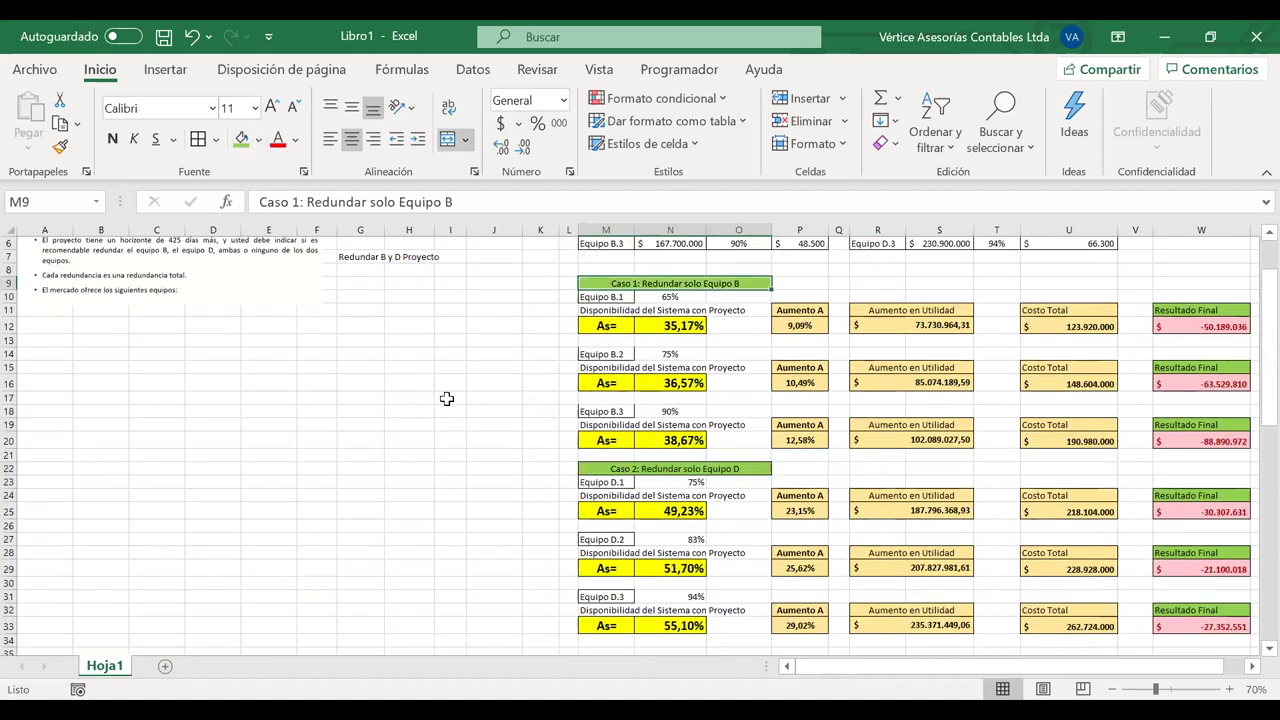
{"action": "scroll", "coordinate": [447, 398], "scroll_direction": "up", "scroll_amount": 2}
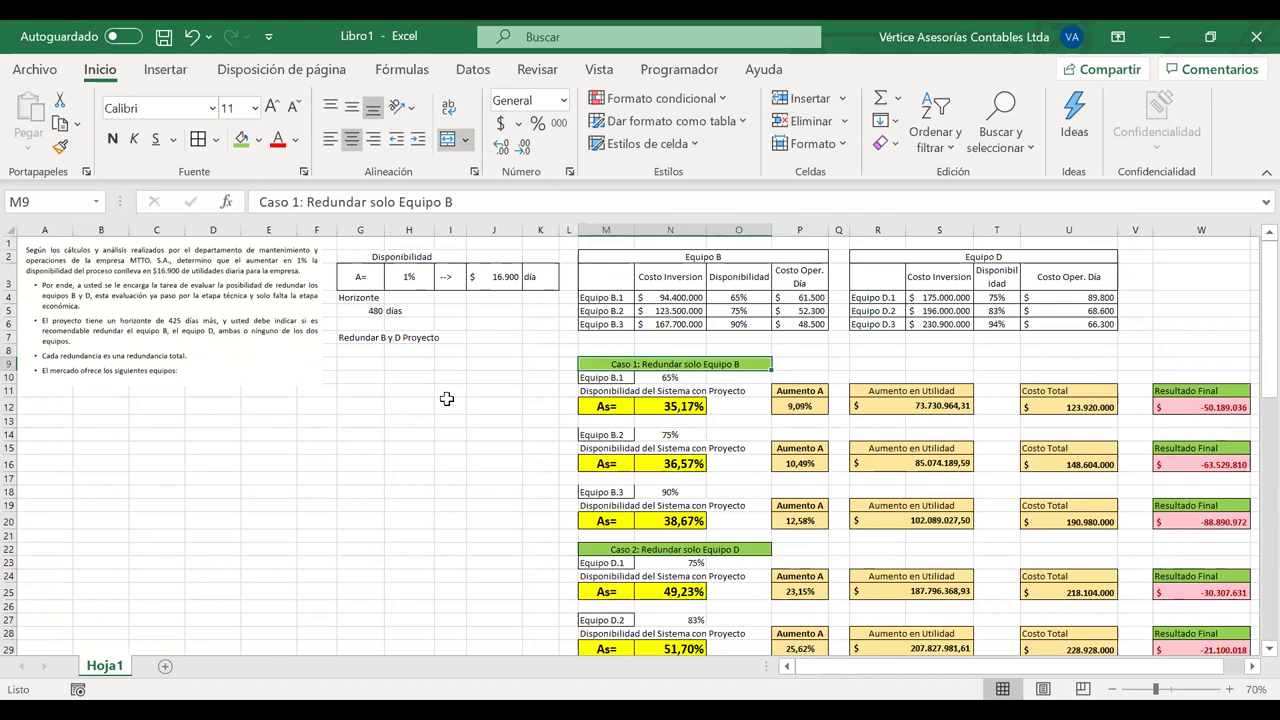
{"action": "scroll", "coordinate": [447, 398], "scroll_direction": "down", "scroll_amount": 10}
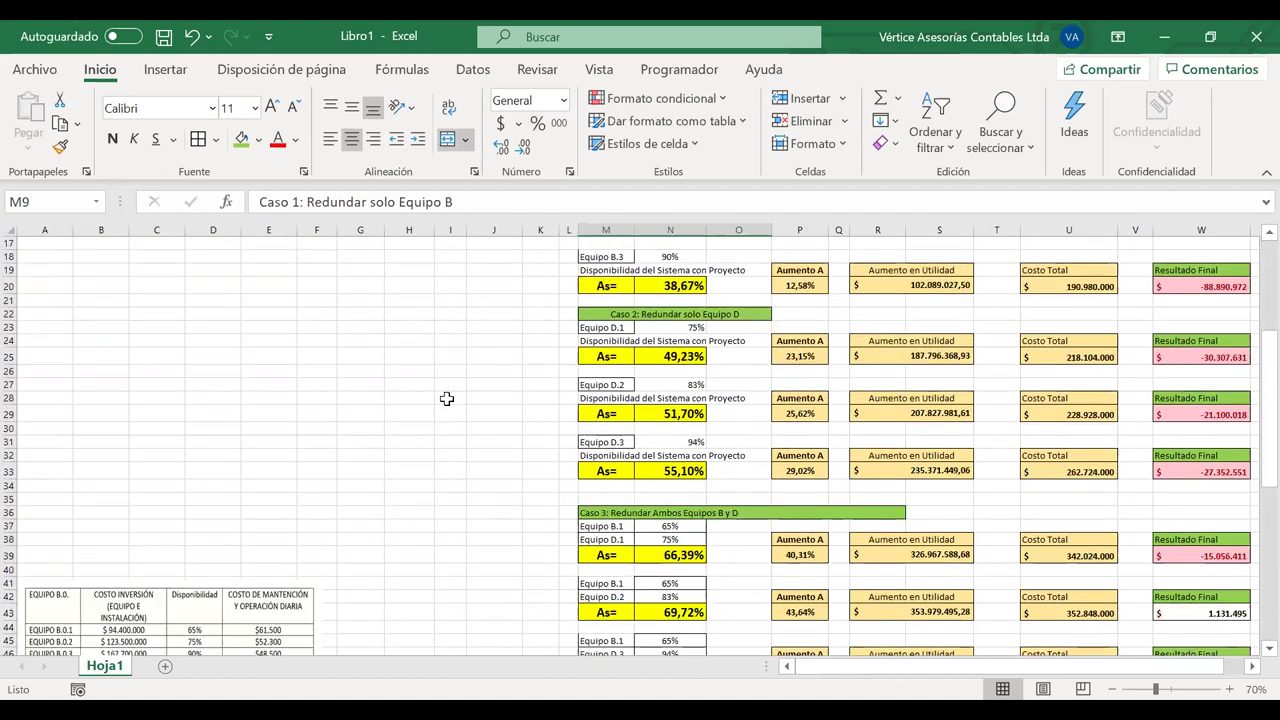
{"action": "scroll", "coordinate": [447, 398], "scroll_direction": "down", "scroll_amount": 2}
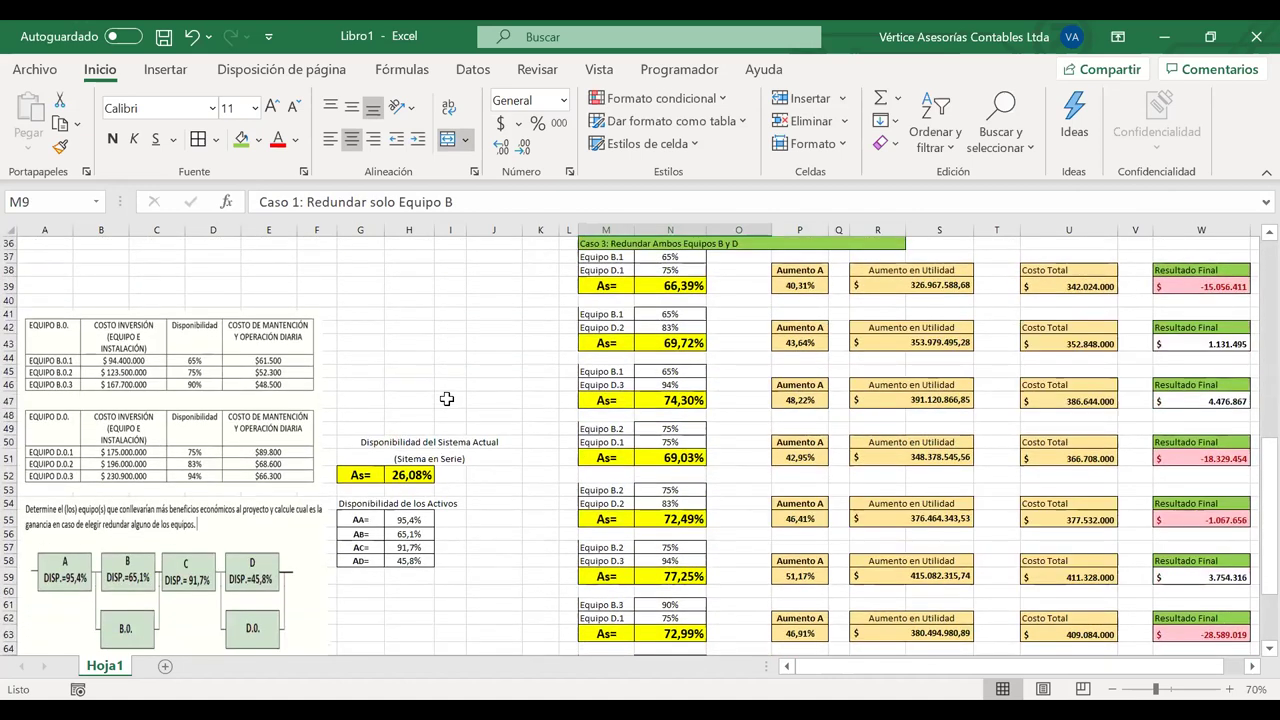